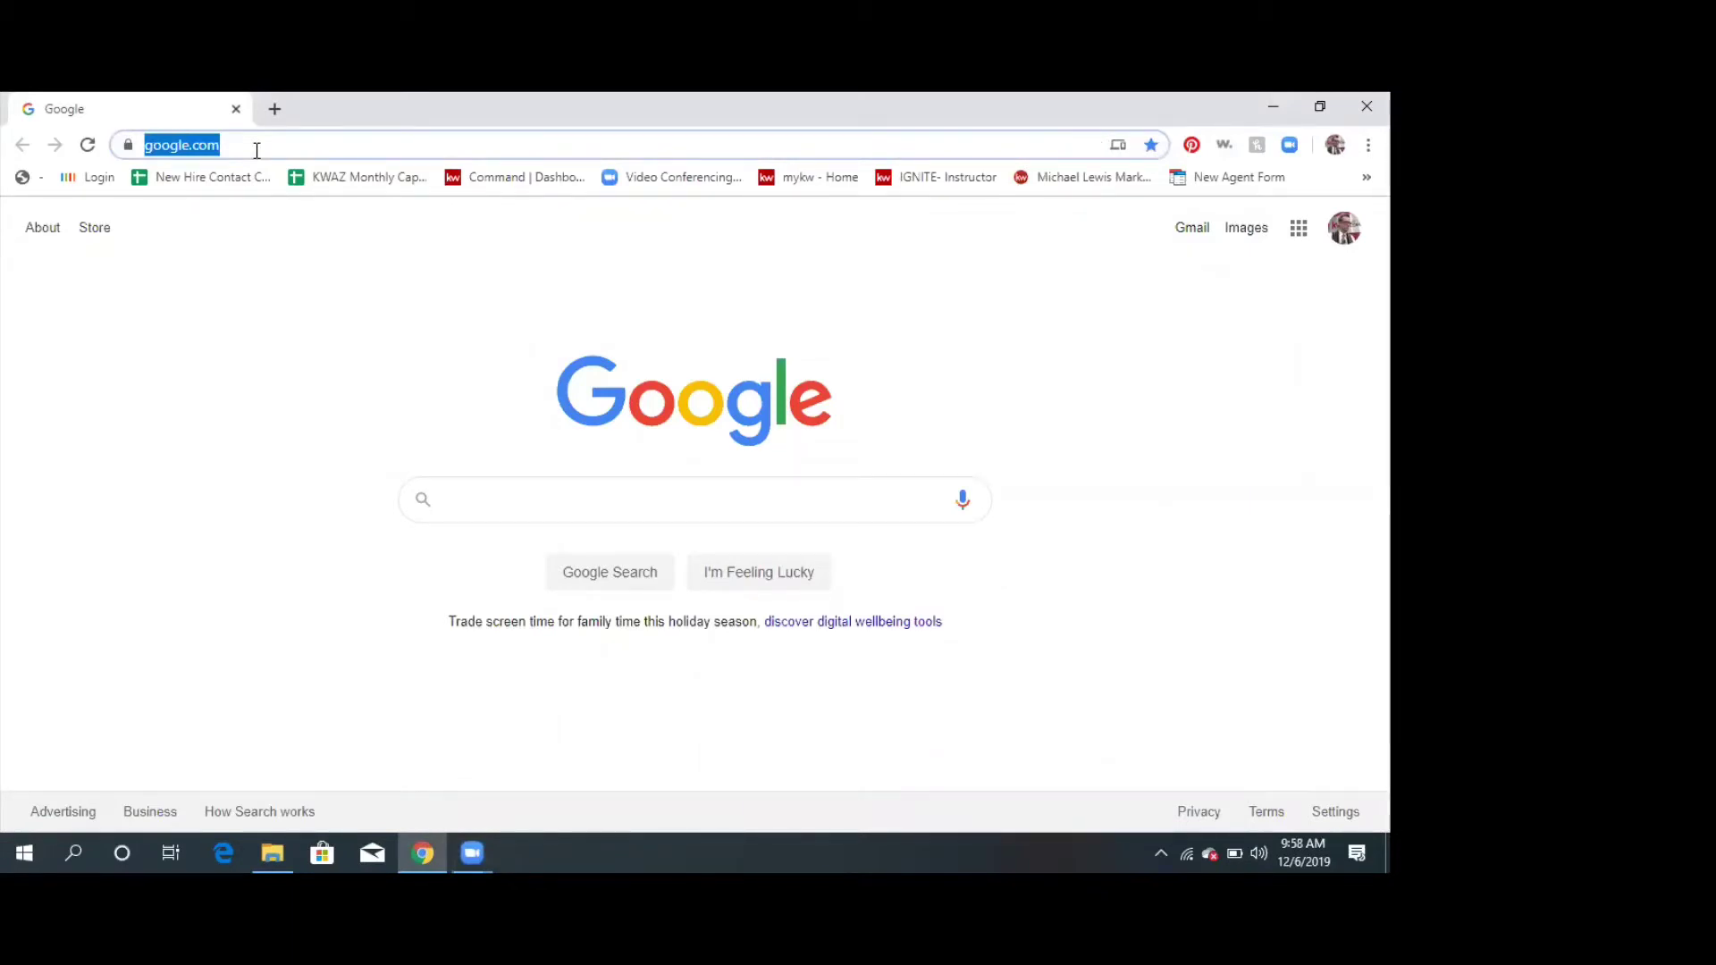
pyautogui.write('www.')
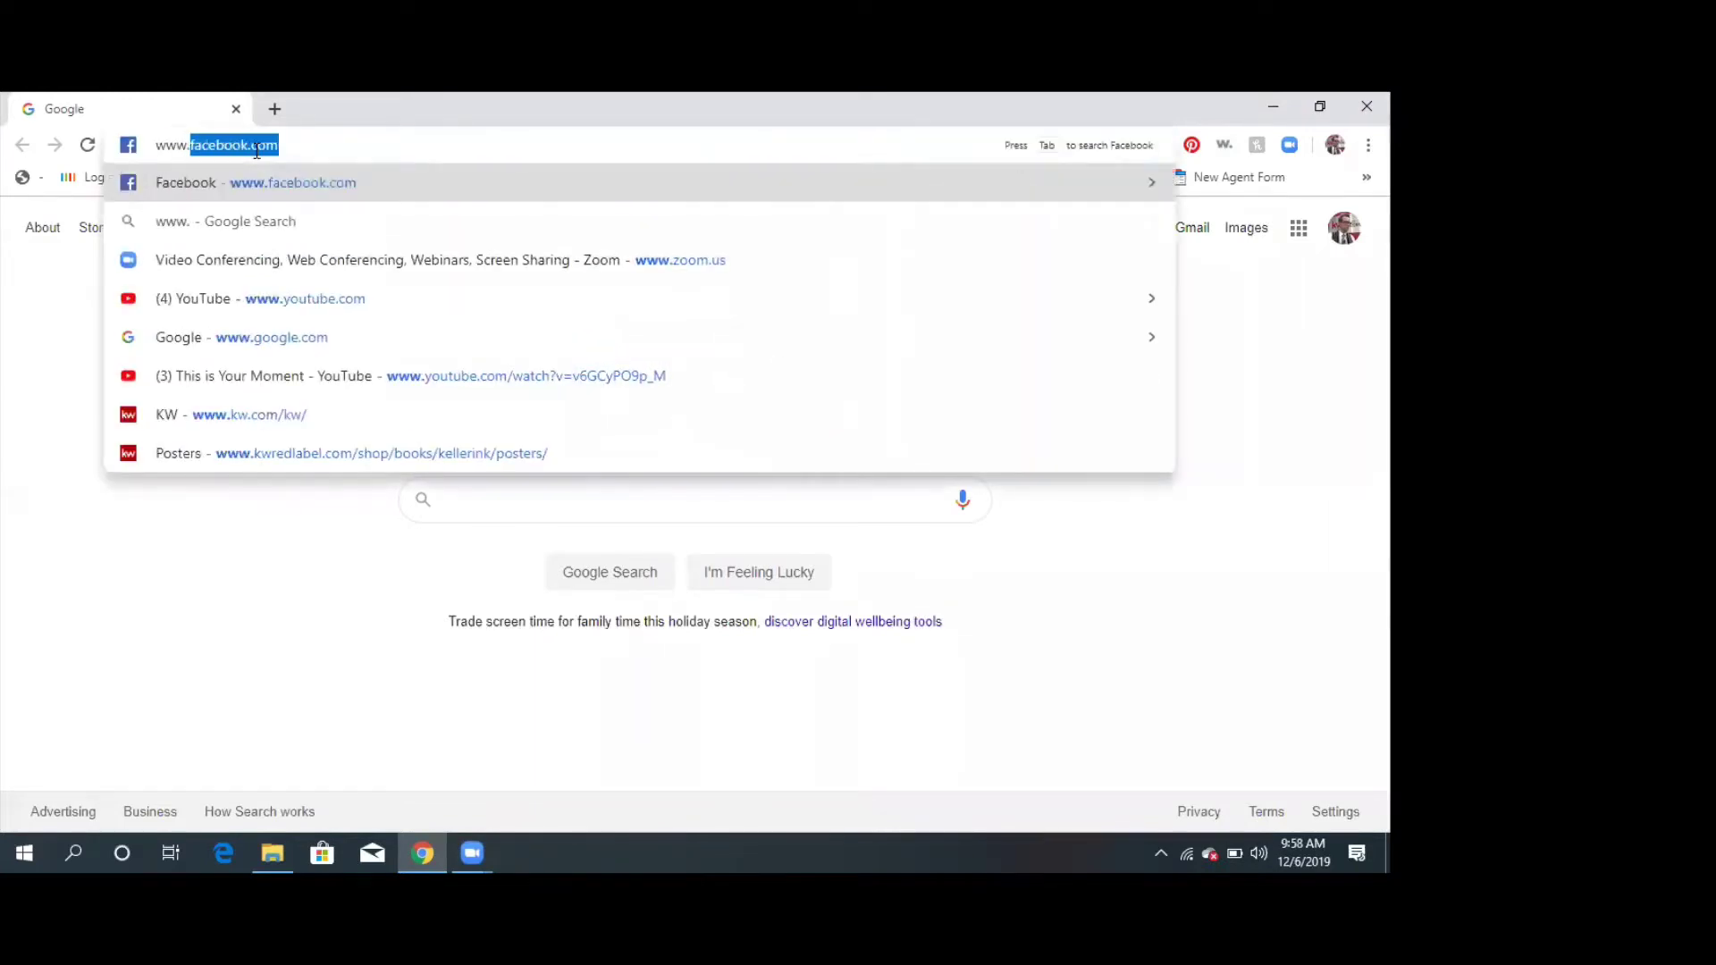
pyautogui.write('kw.com')
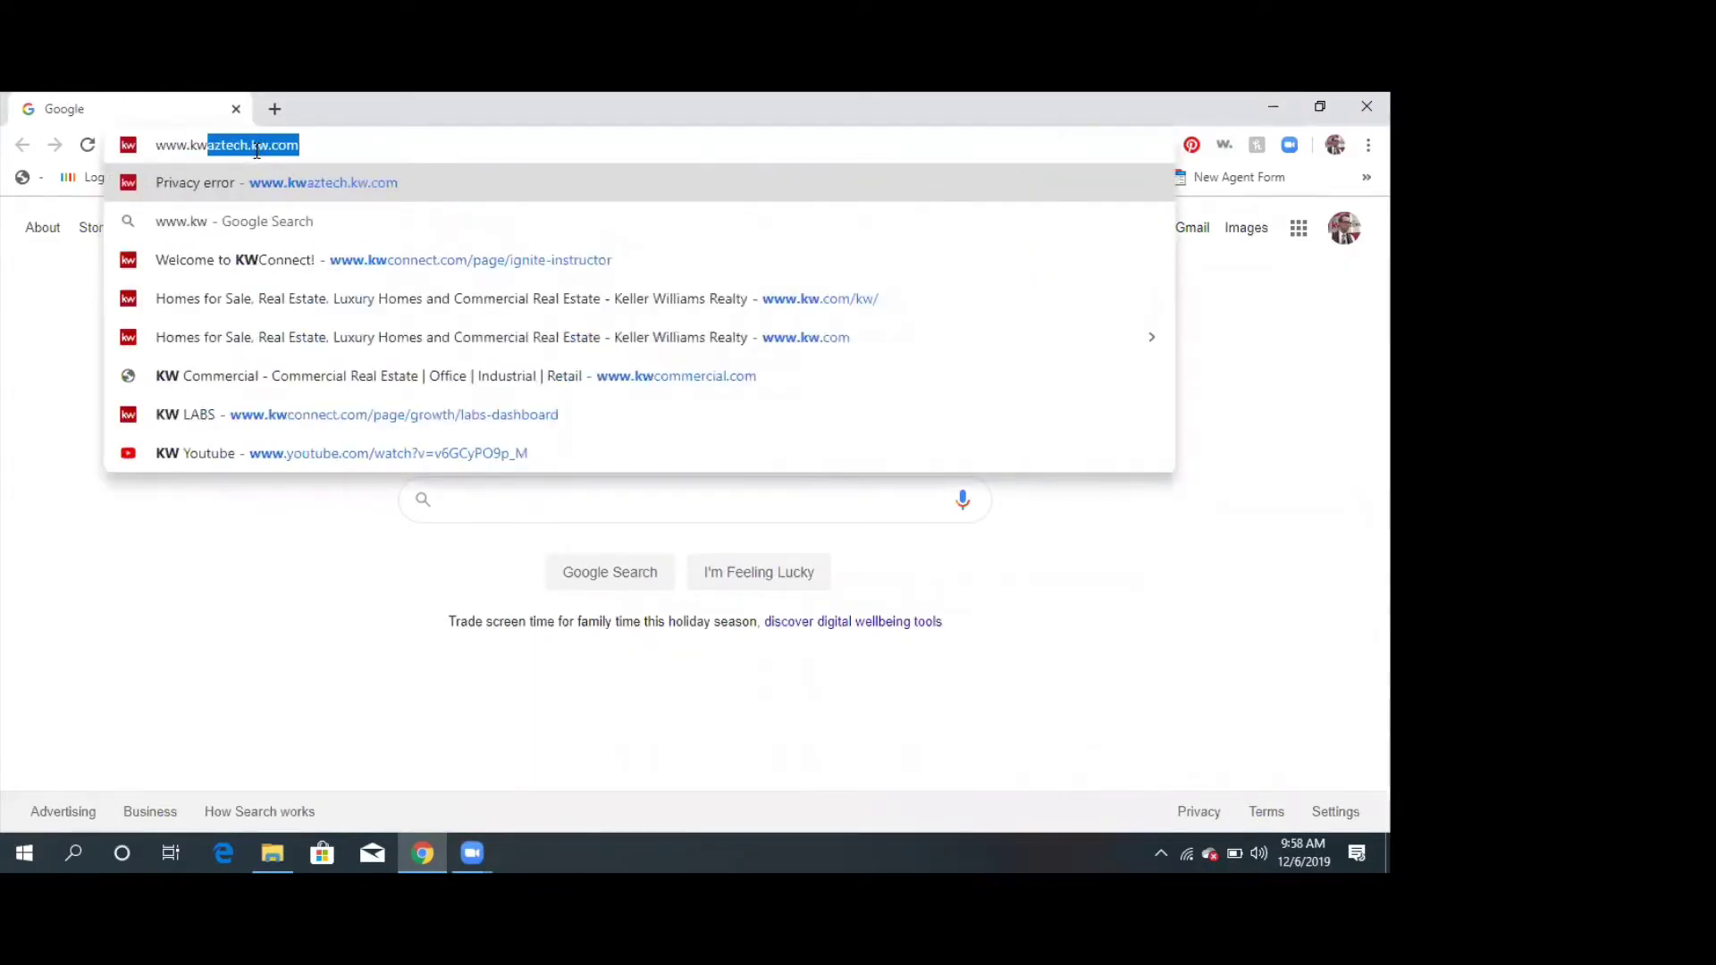
pyautogui.press('Return')
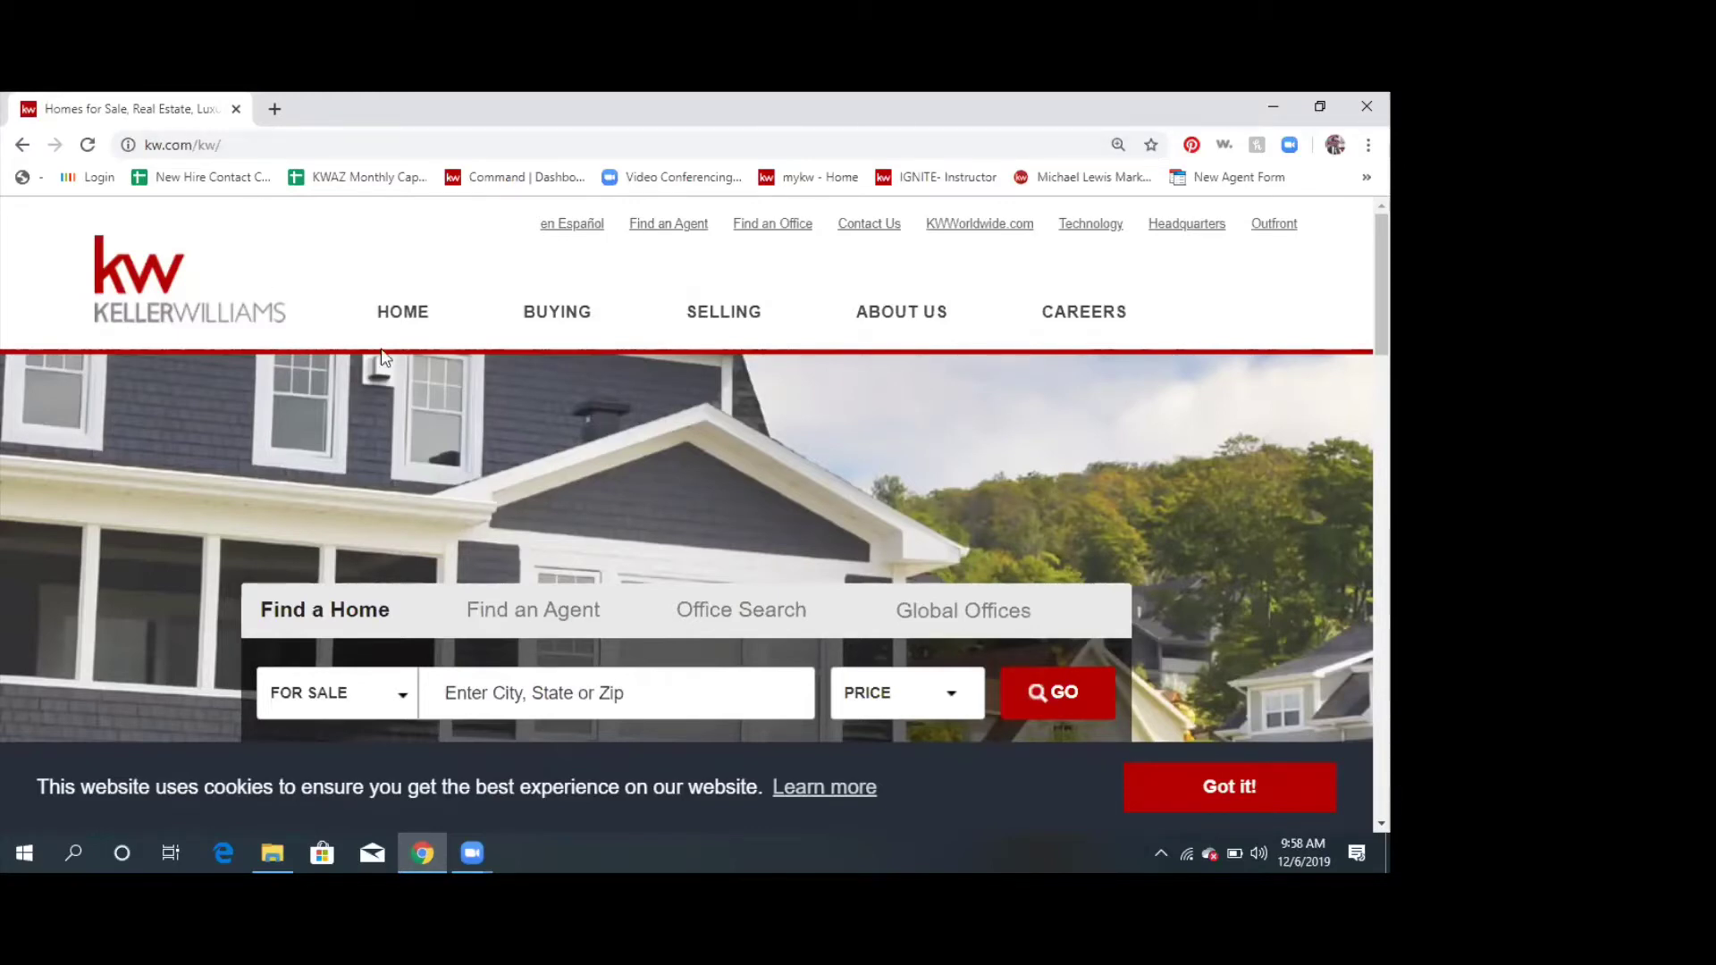
# - Follow the 'Login to mykw' link in the kw.com homepage footer
pyautogui.moveTo(548, 304)
pyautogui.scroll(-1, 477, 373)
pyautogui.scroll(-20, 474, 374)
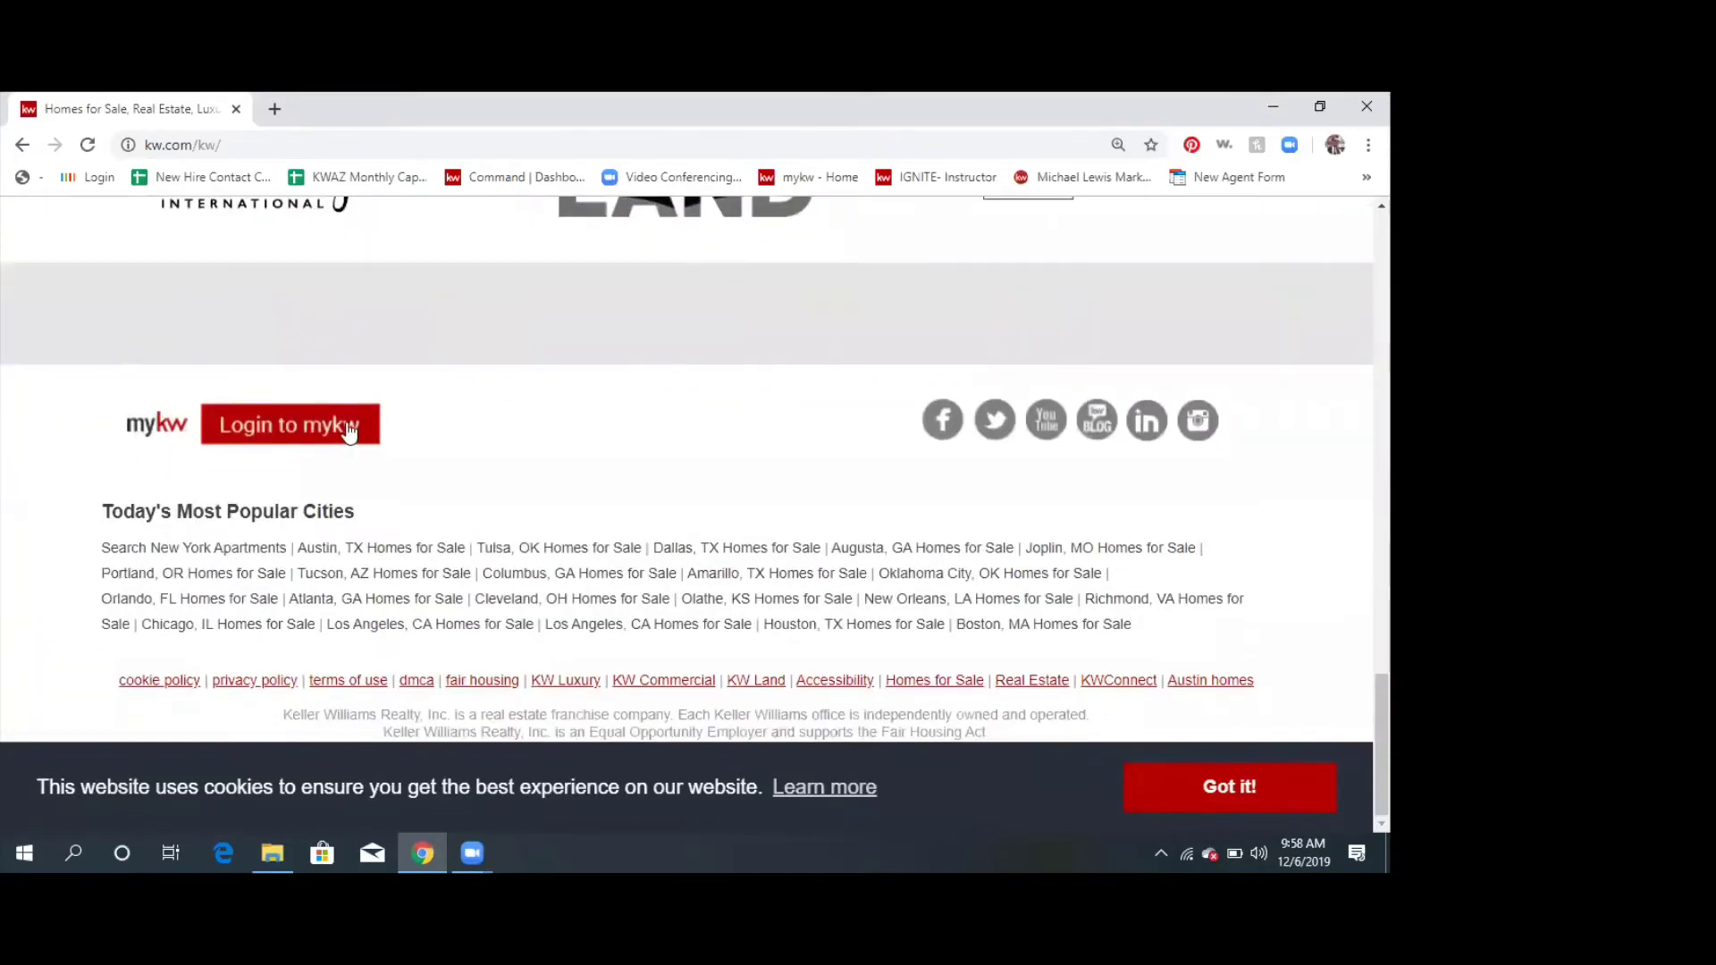
pyautogui.click(348, 429)
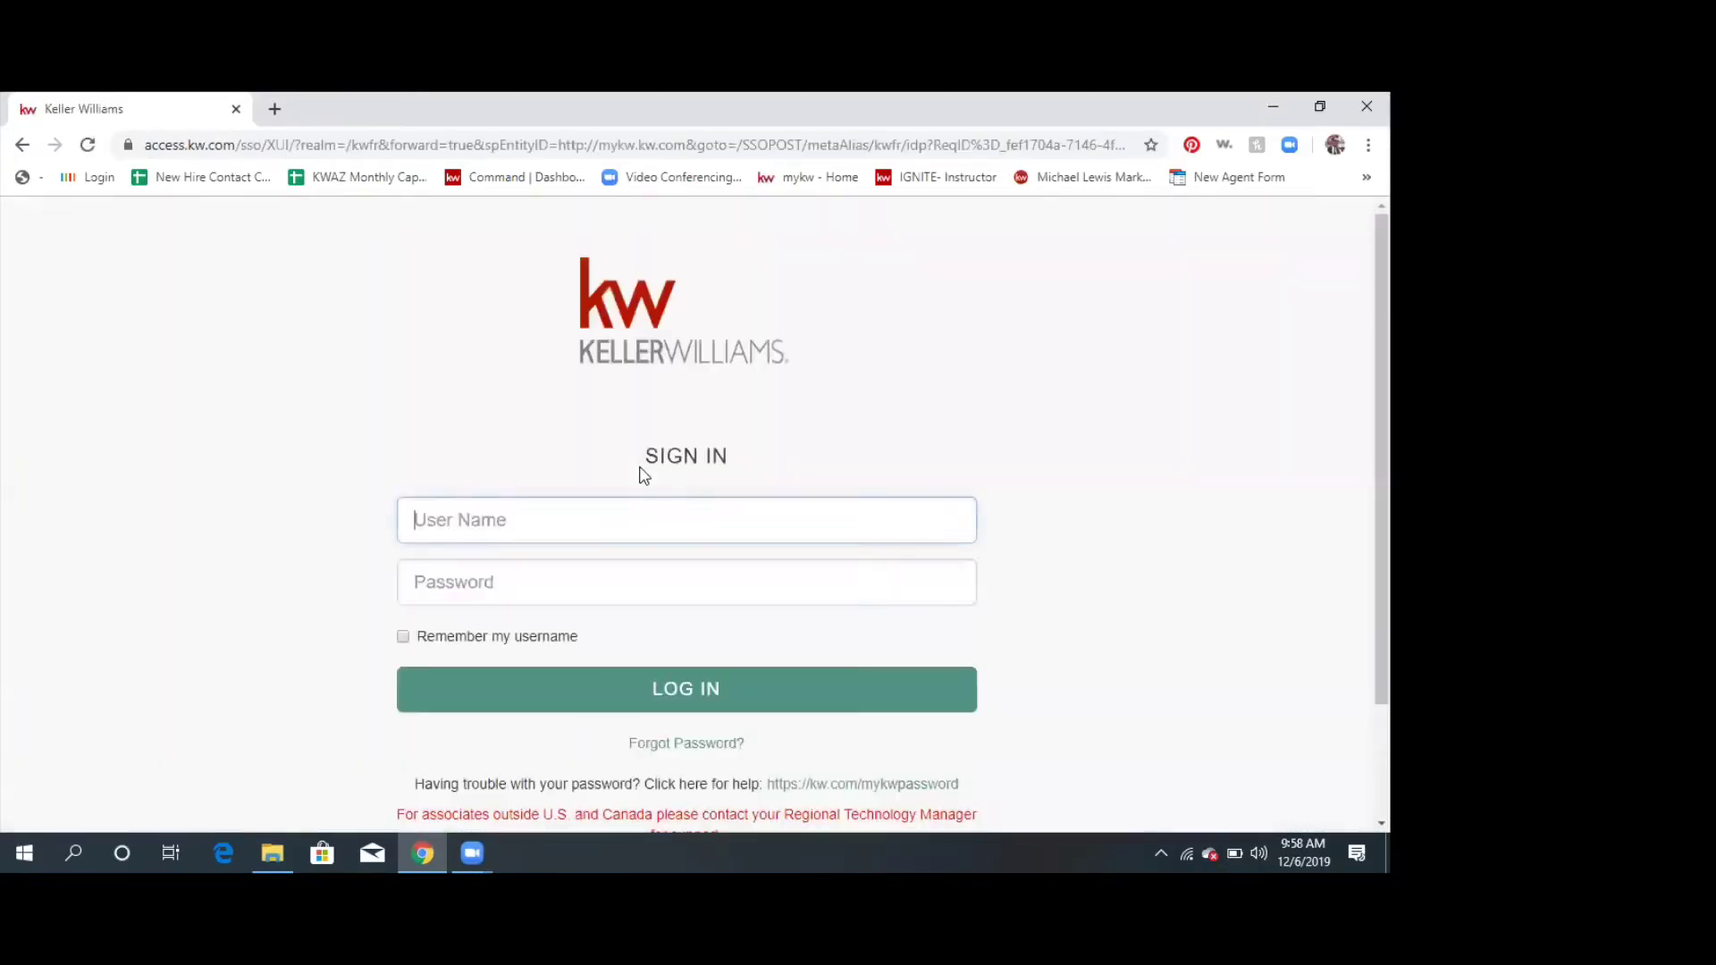
pyautogui.doubleClick(542, 524)
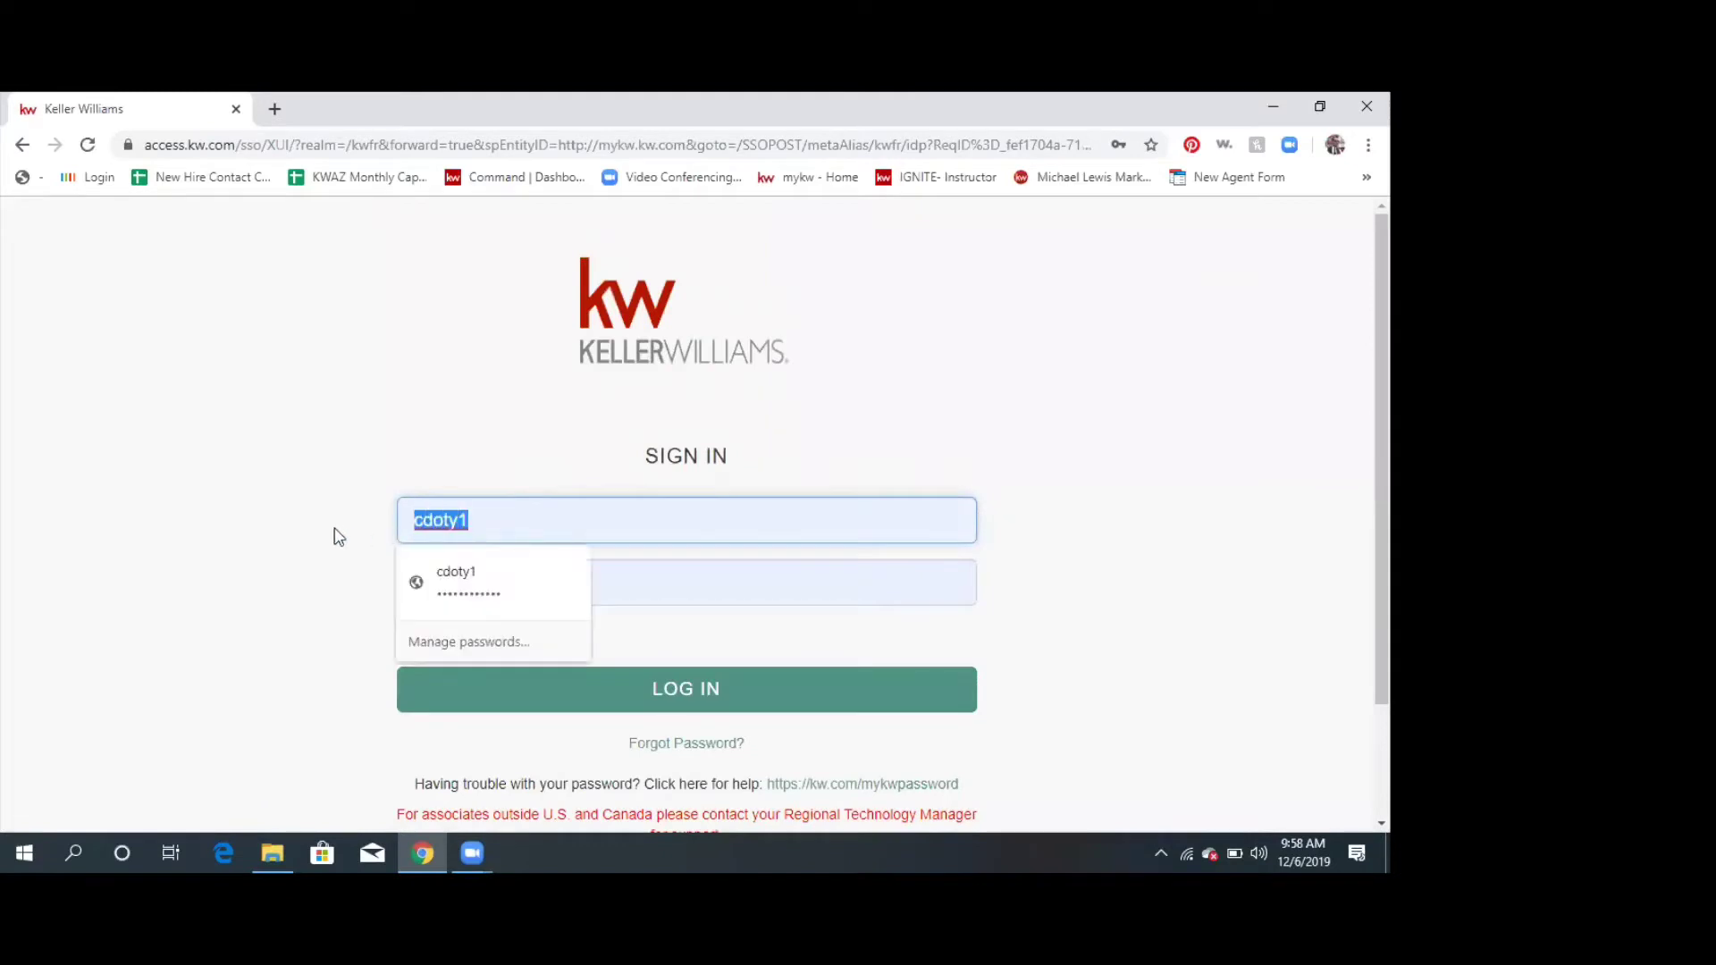
pyautogui.write('katematteson')
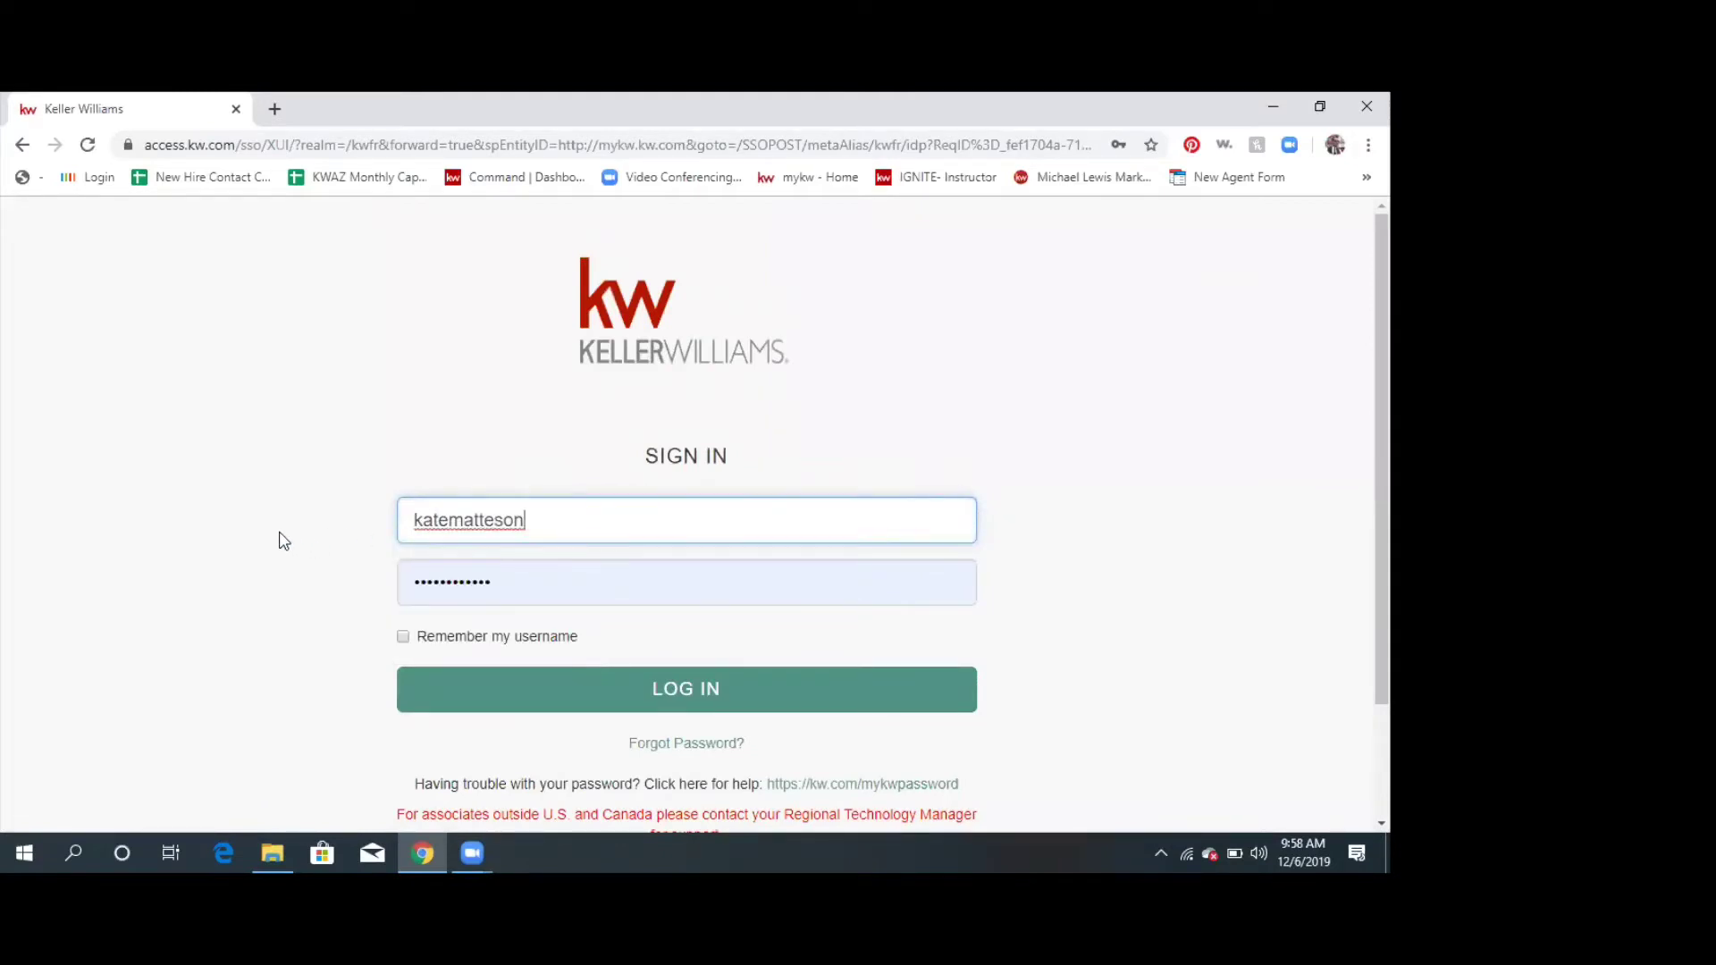
pyautogui.press('Tab')
pyautogui.write('••••••••')
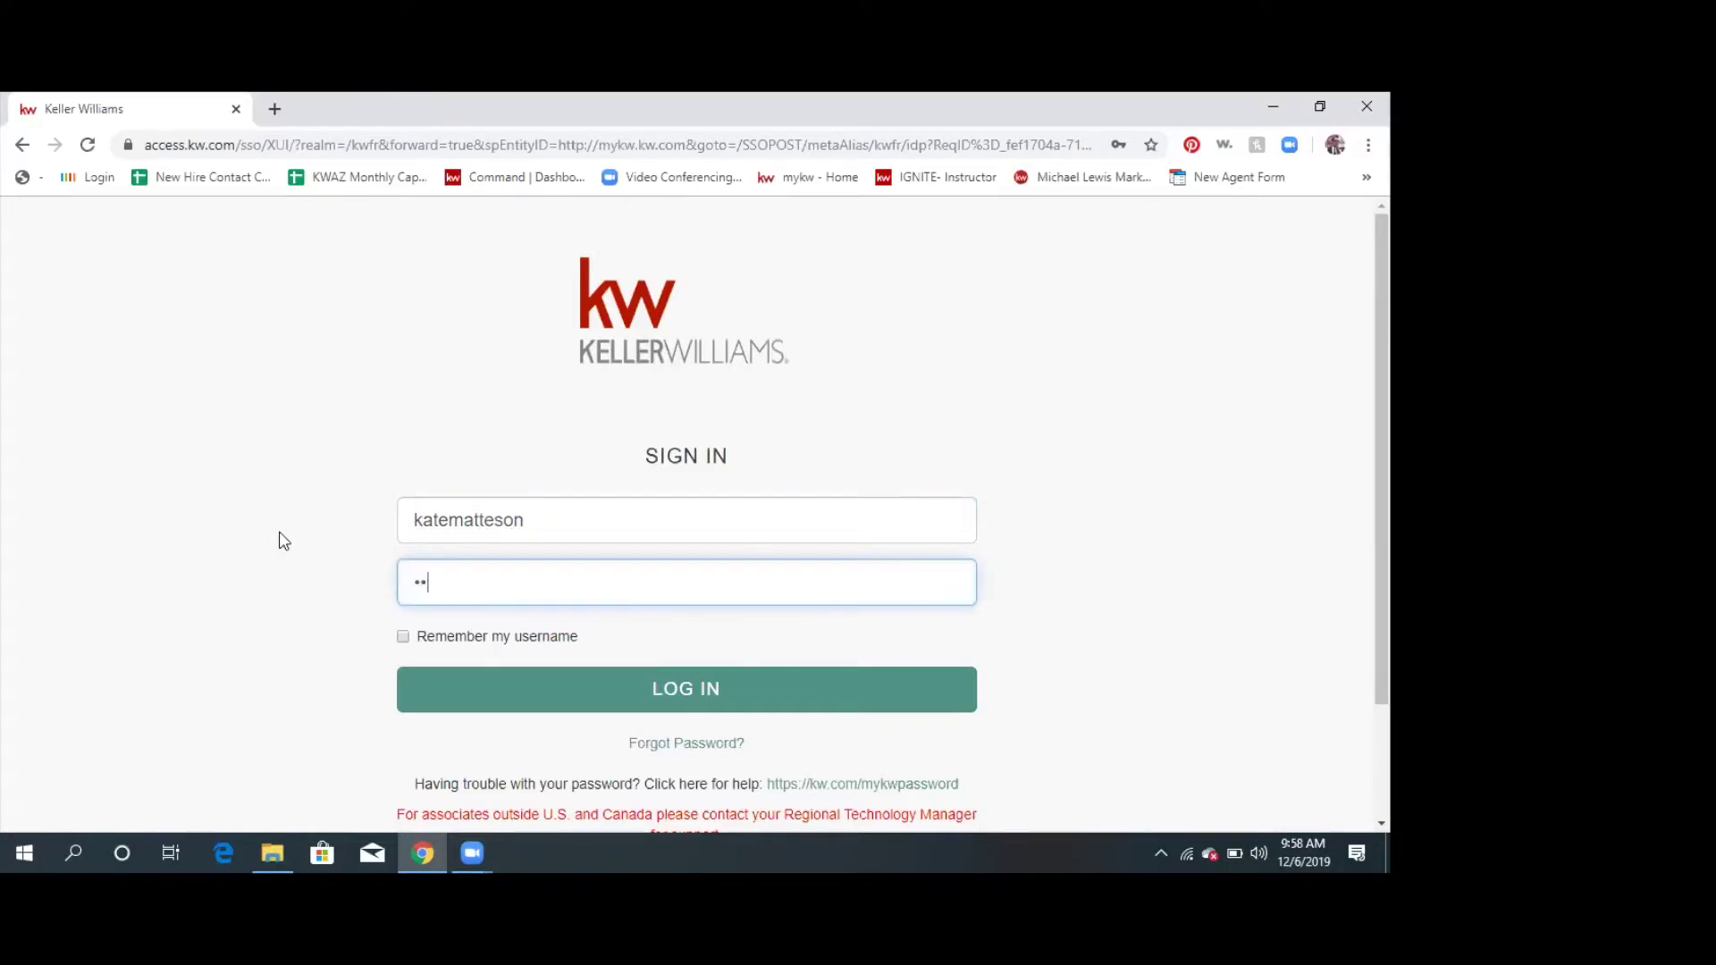
pyautogui.write('••••••')
pyautogui.press('Return')
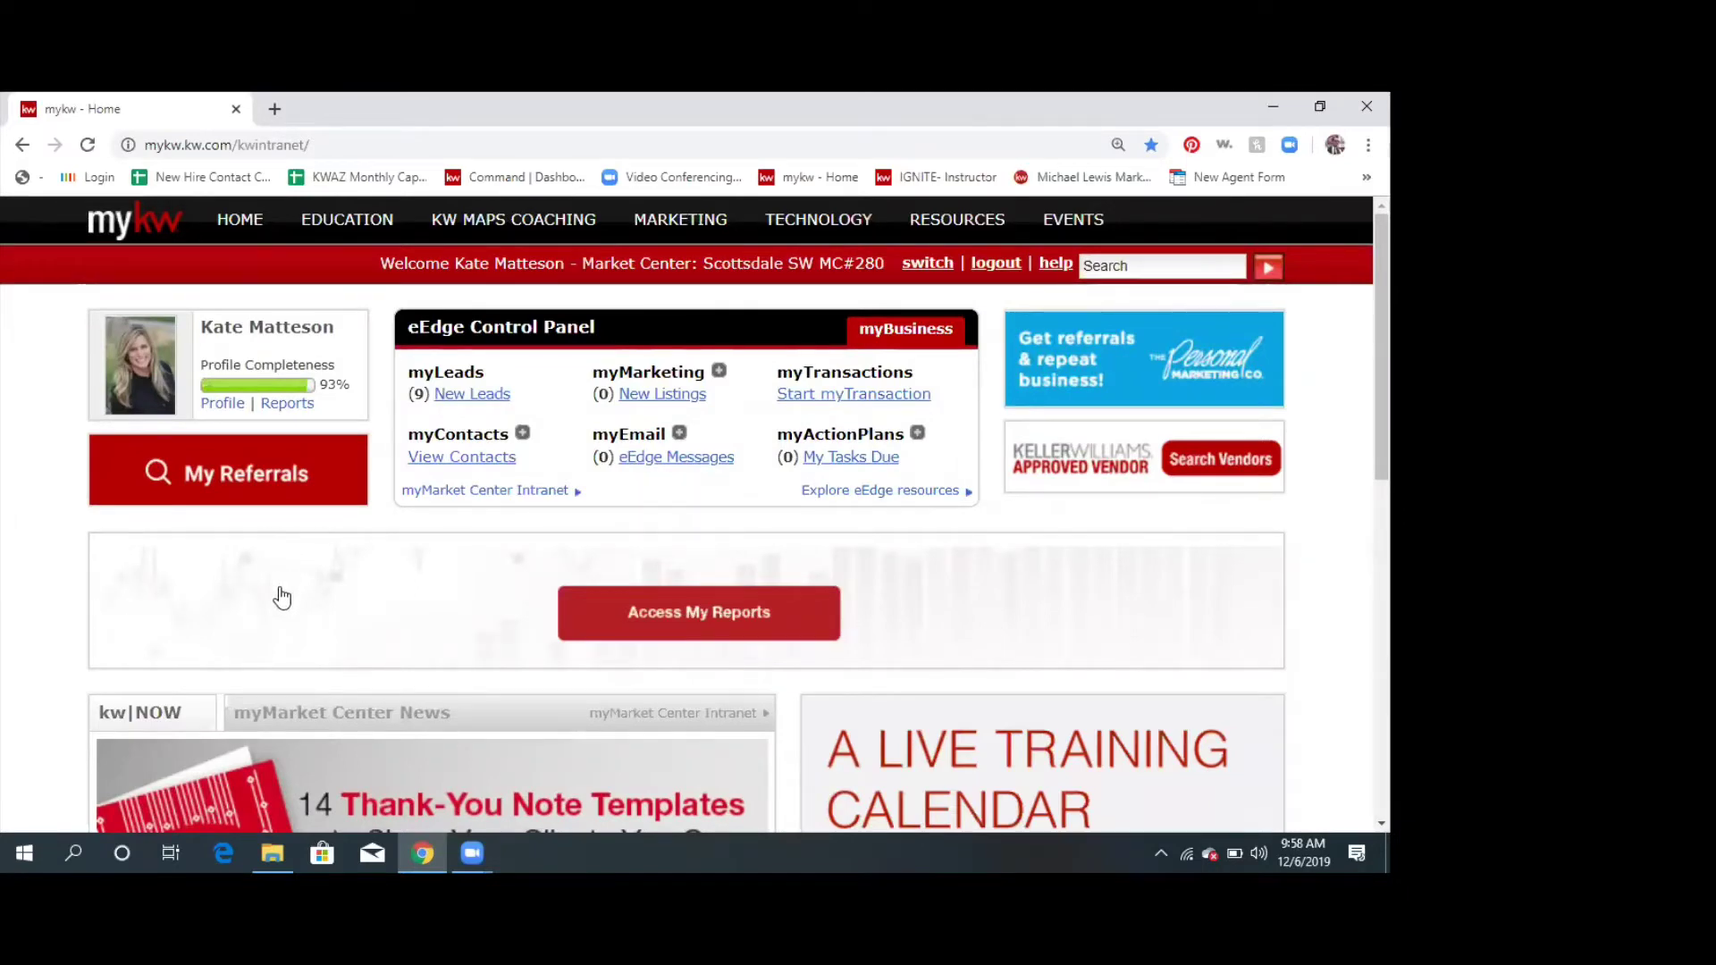
# - Choose 'Start myTransaction' in the eEdge Control Panel to reach the dotloop loops list
pyautogui.click(874, 396)
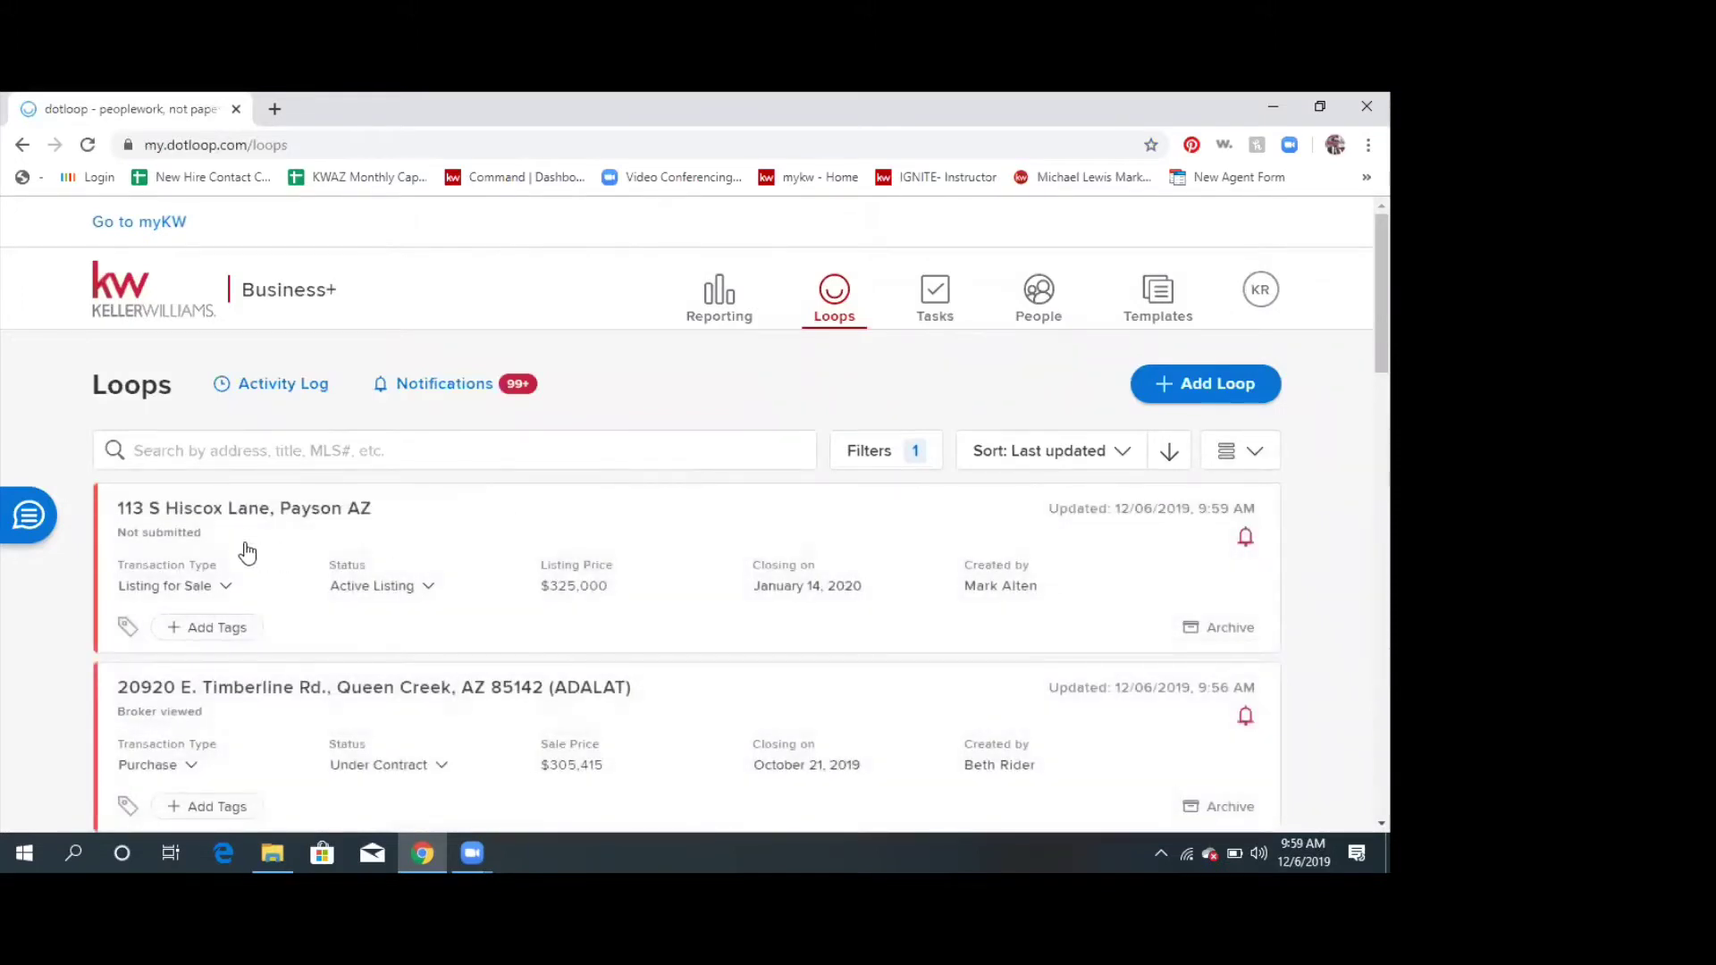
pyautogui.click(1008, 613)
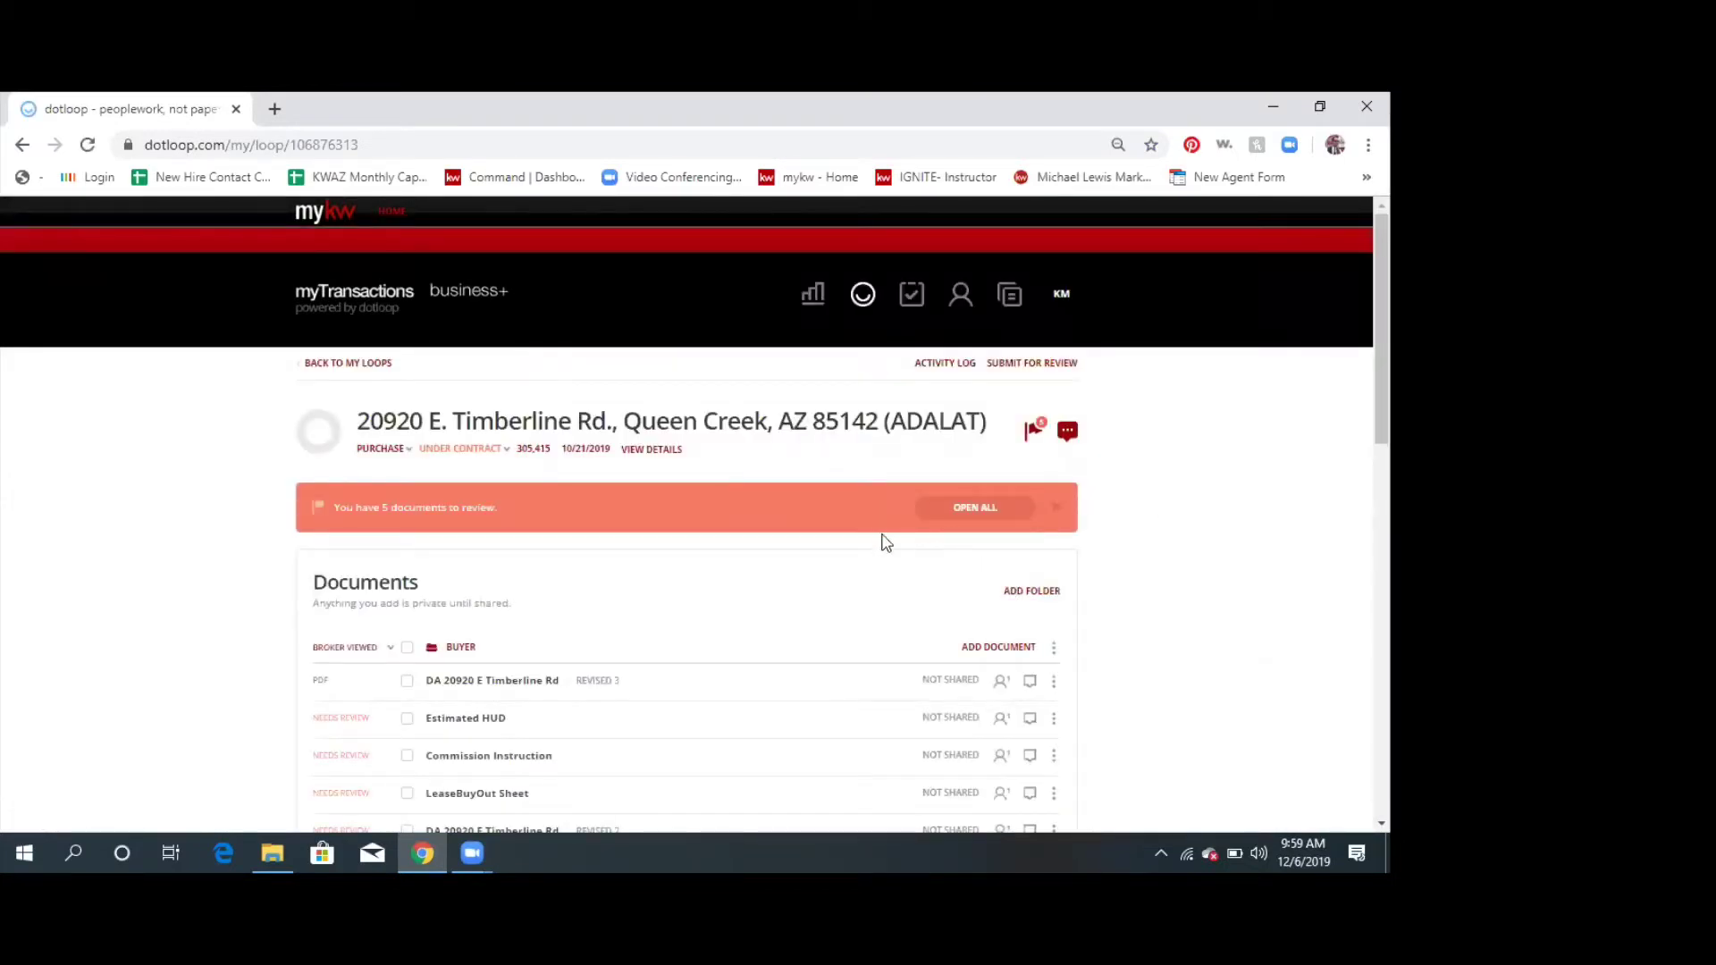
# - View the loop's activity log, then go back to the loop page
pyautogui.click(949, 365)
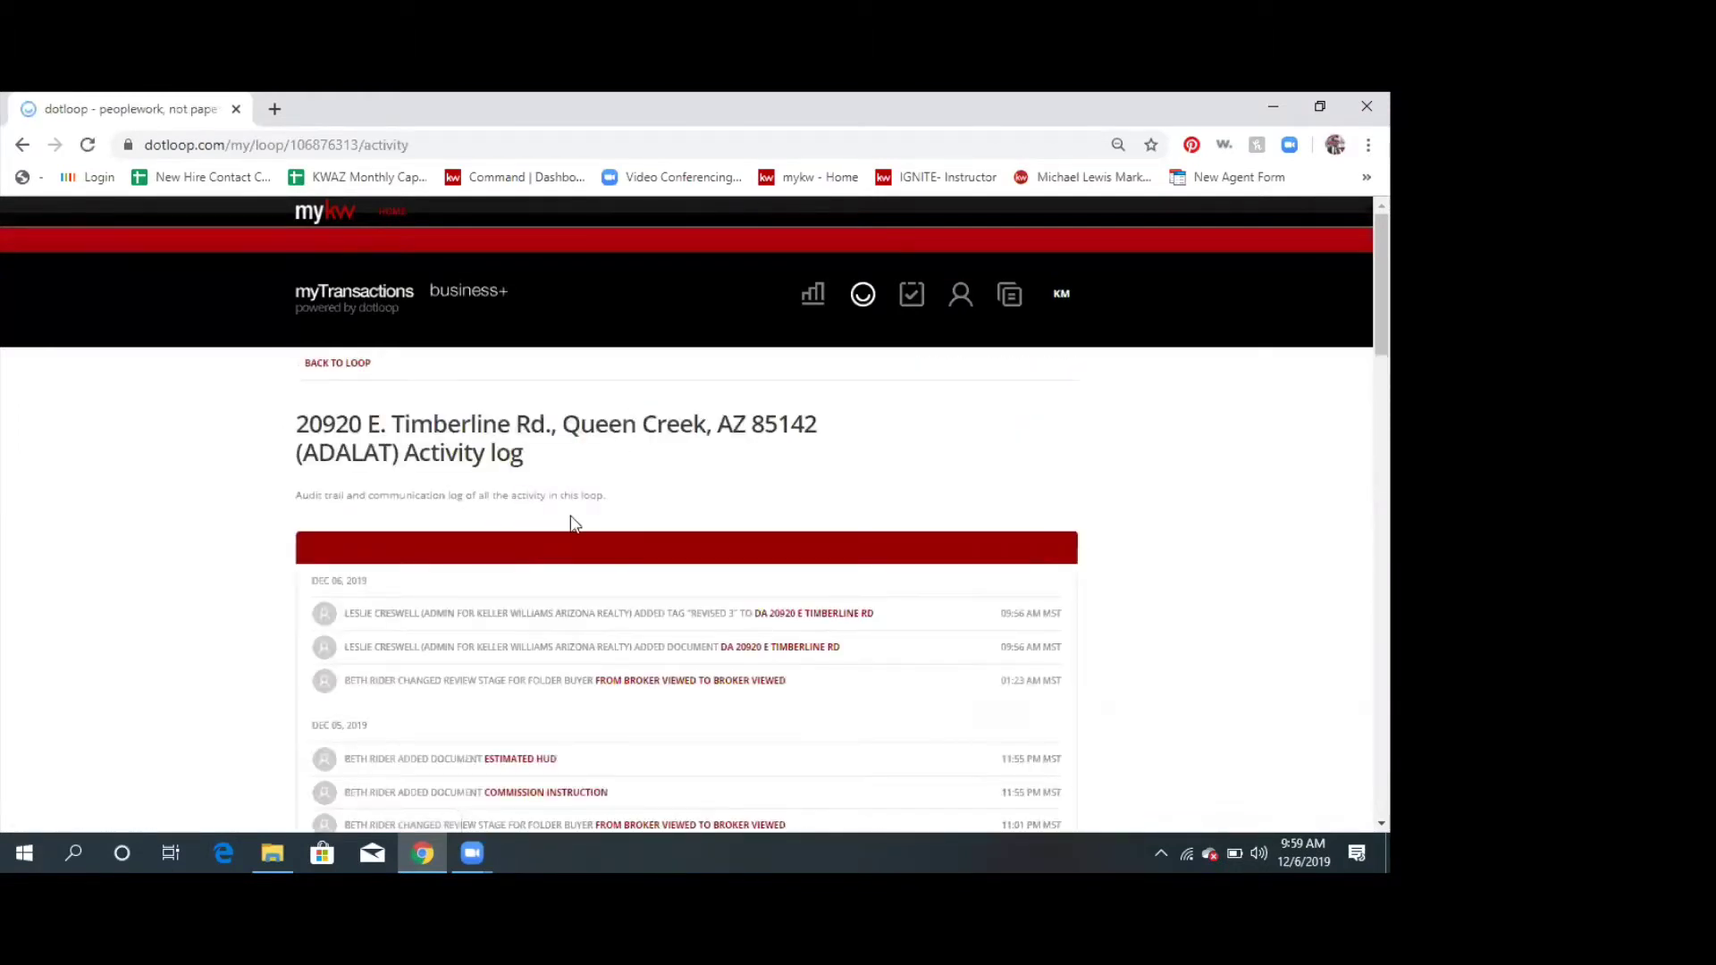
pyautogui.click(314, 366)
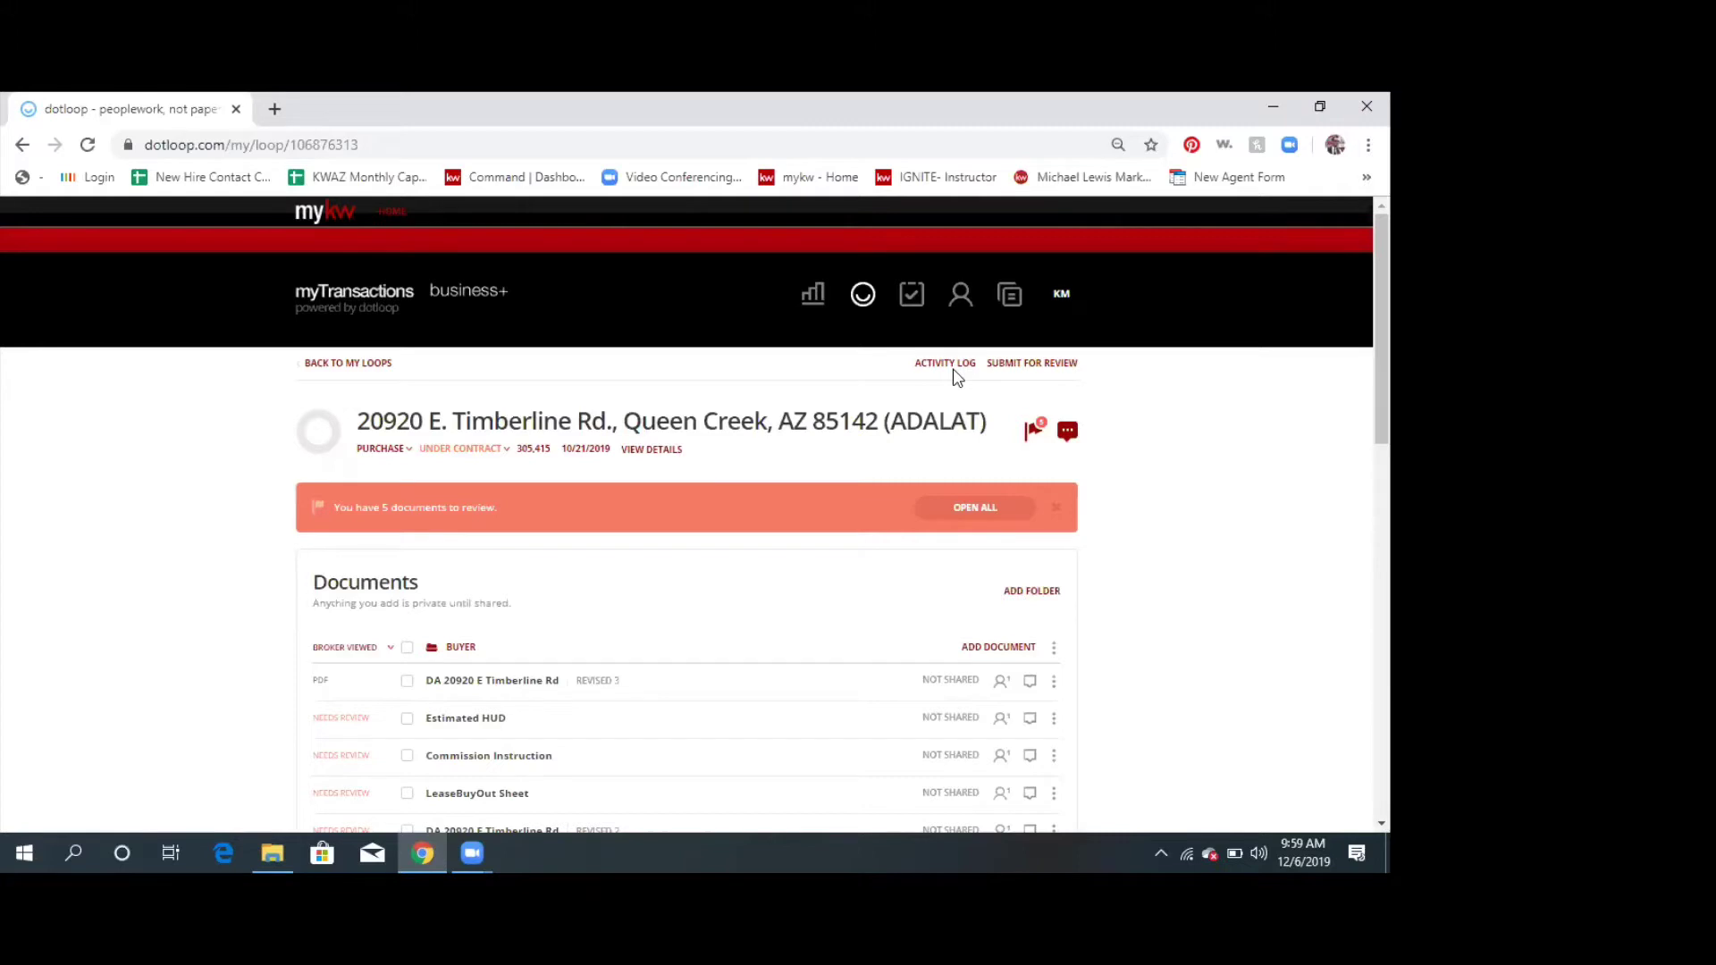
pyautogui.click(951, 366)
pyautogui.scroll(-1, 915, 598)
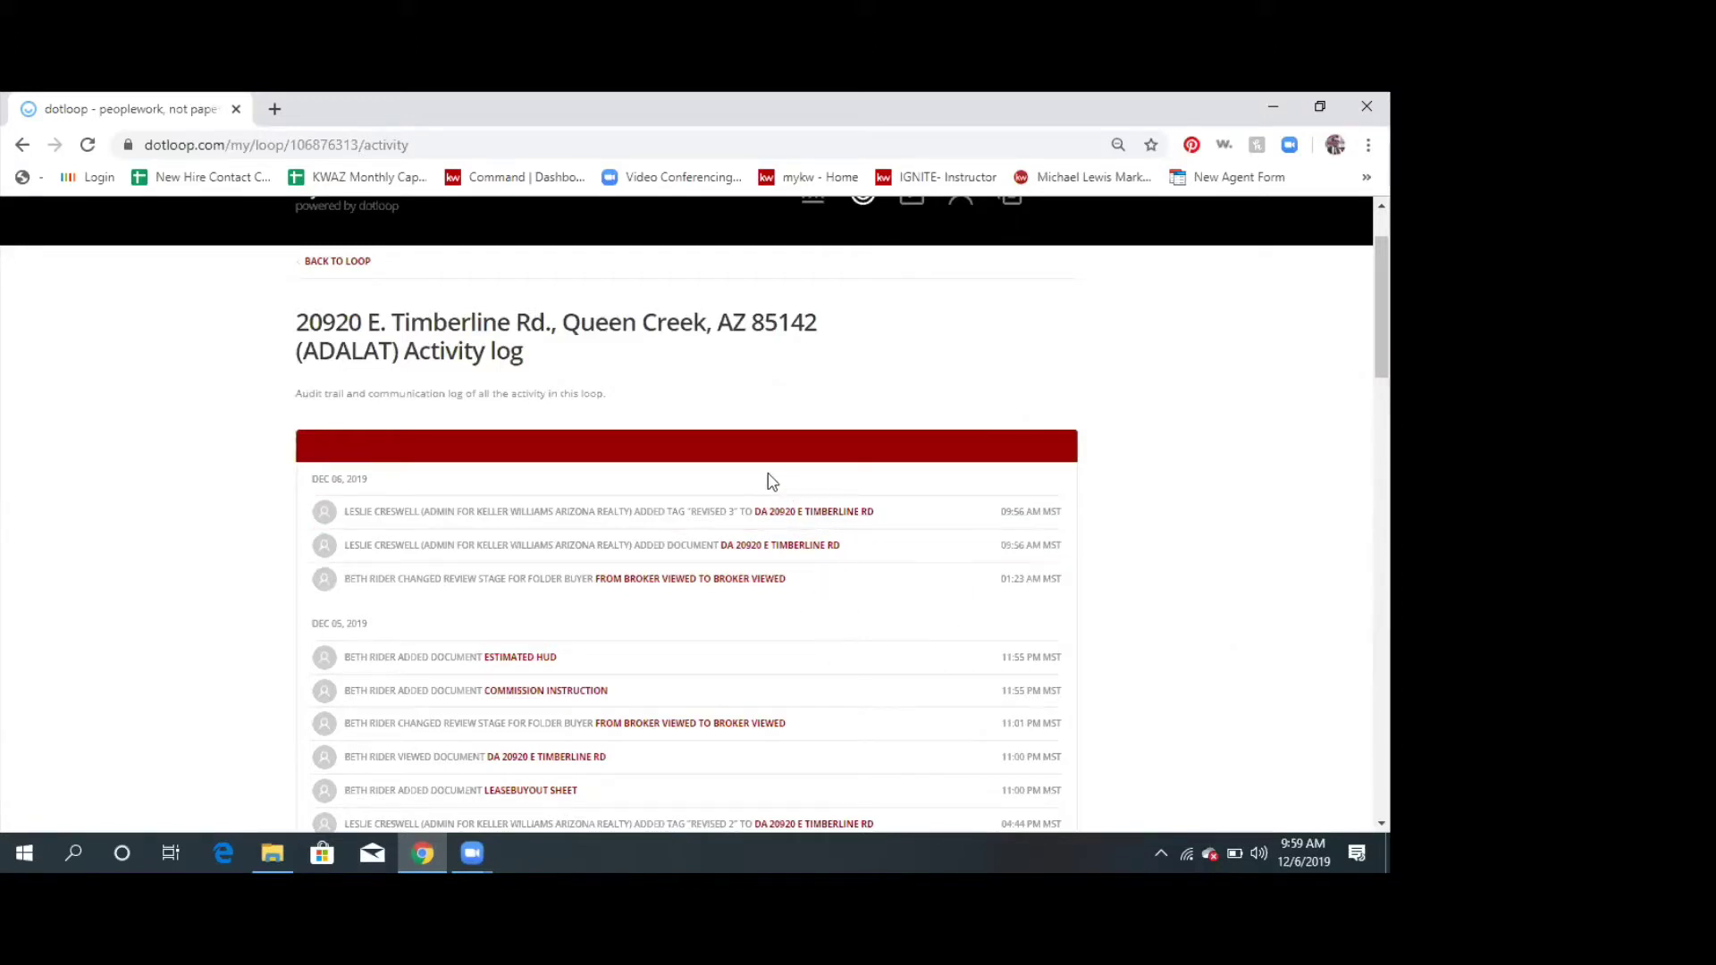
pyautogui.rightClick(741, 382)
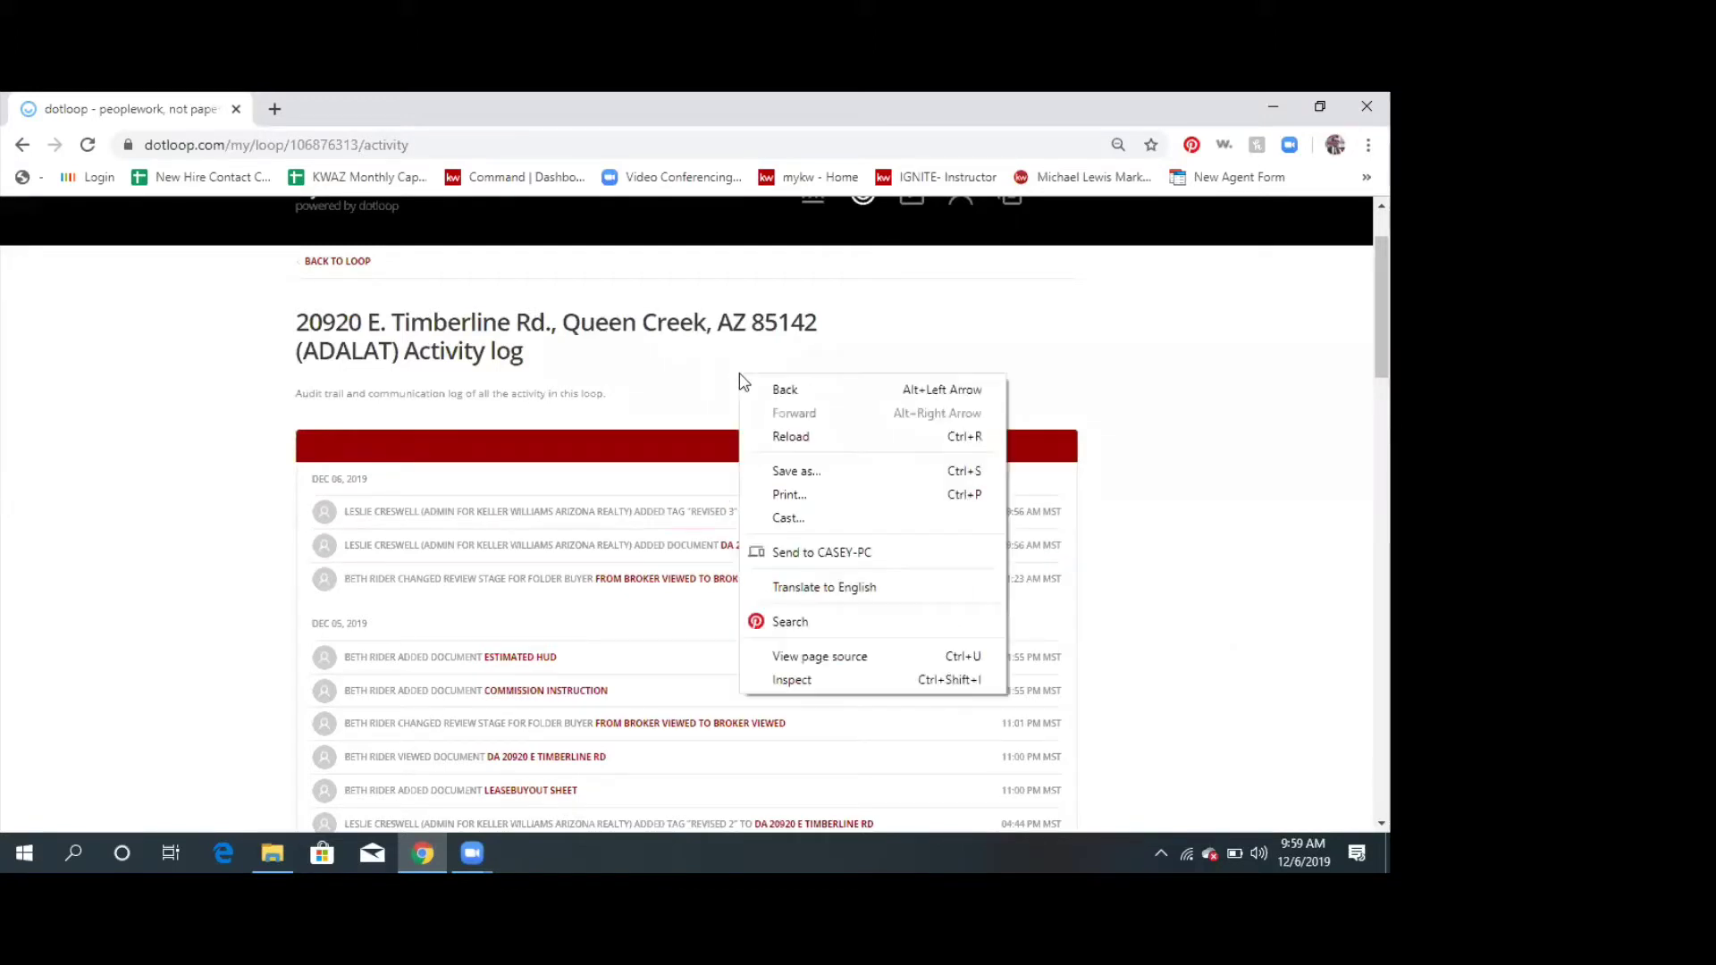
# - Print the activity log with the destination set to Save as PDF
pyautogui.click(794, 497)
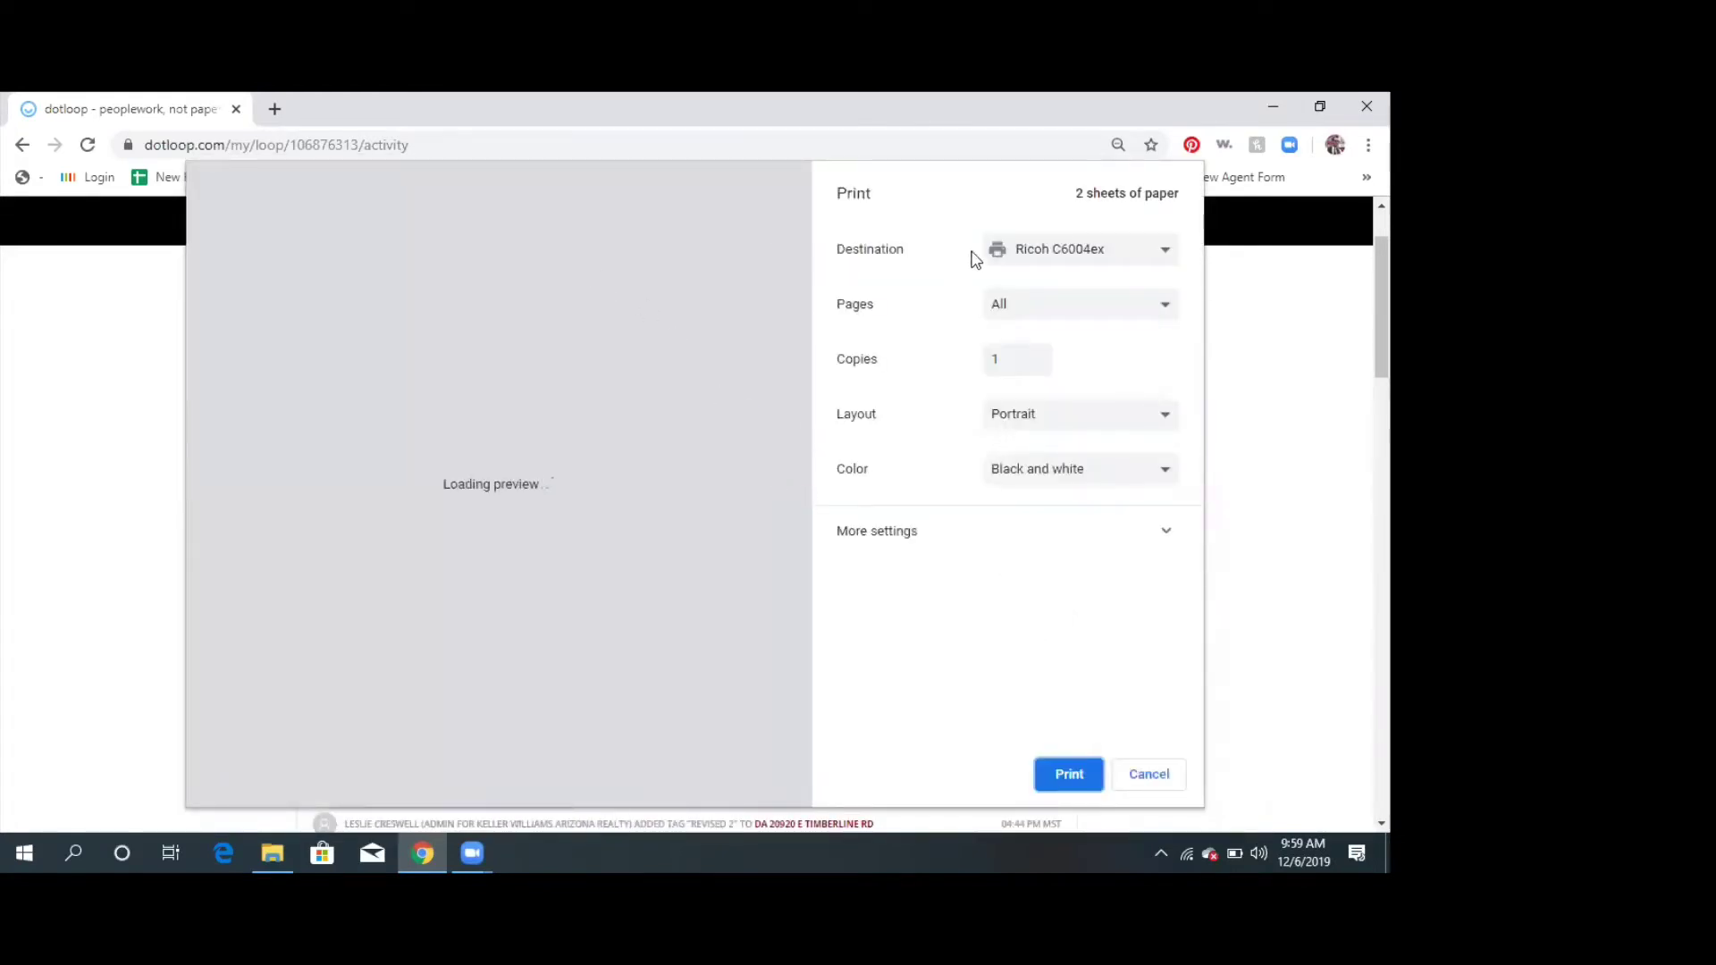
pyautogui.click(1059, 252)
pyautogui.click(1065, 287)
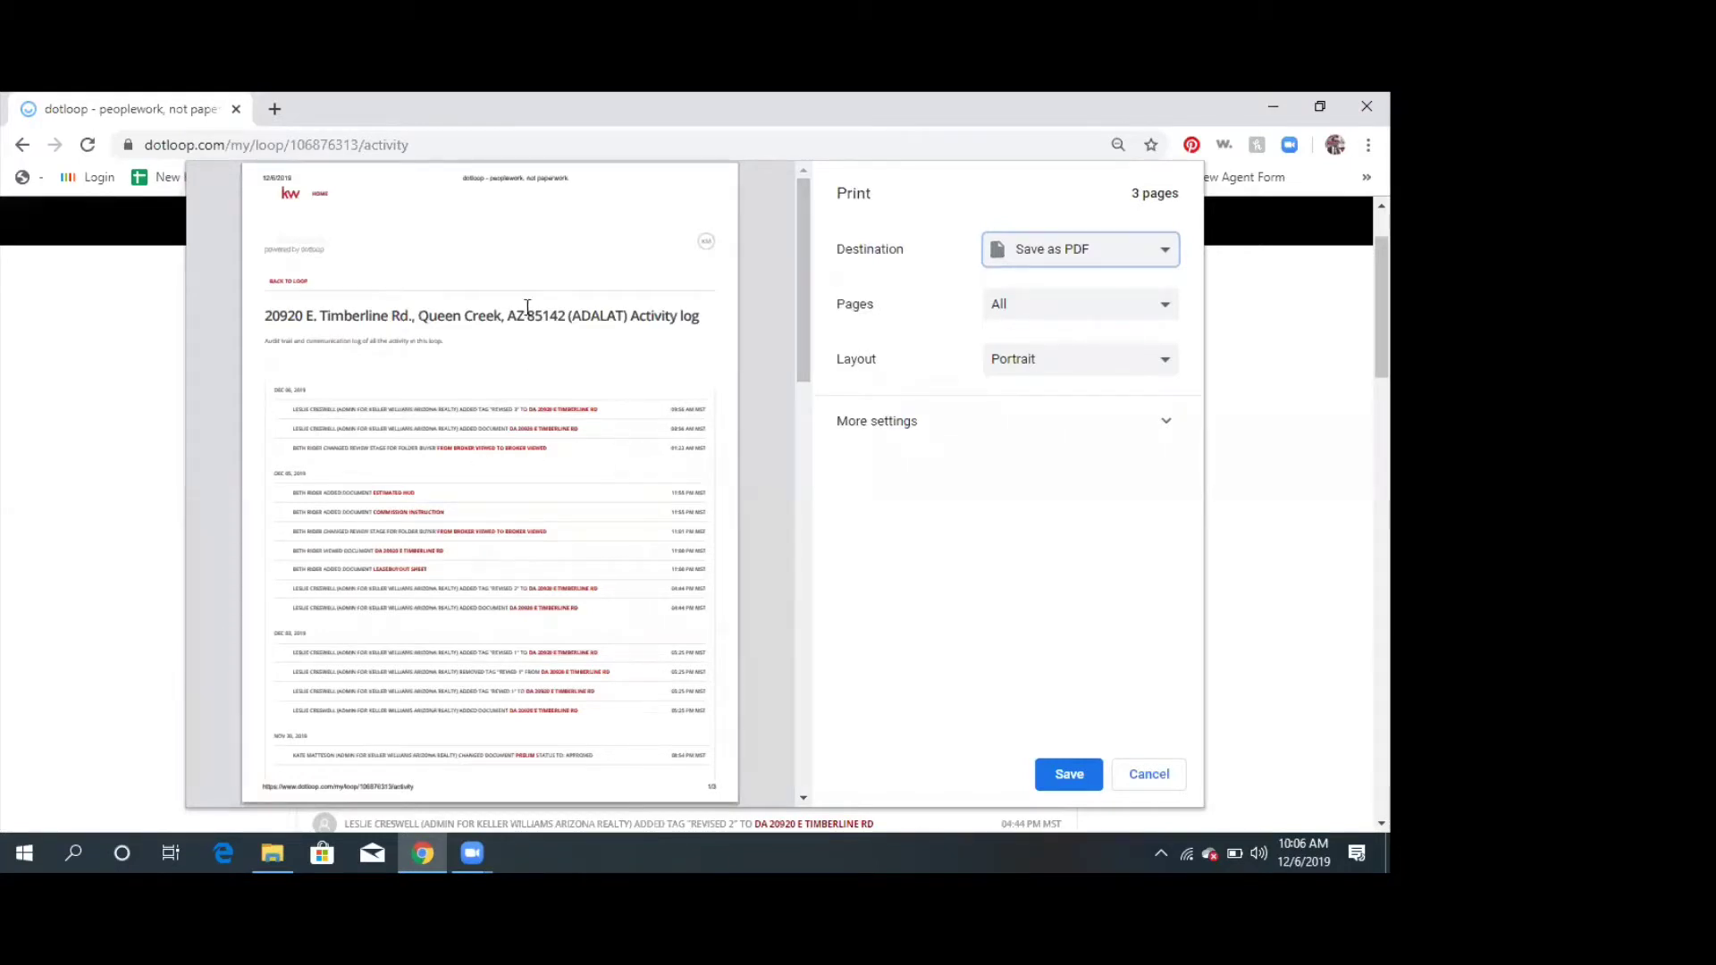
# - Cancel printing, return to the loop page, and reopen the activity log
pyautogui.click(1147, 776)
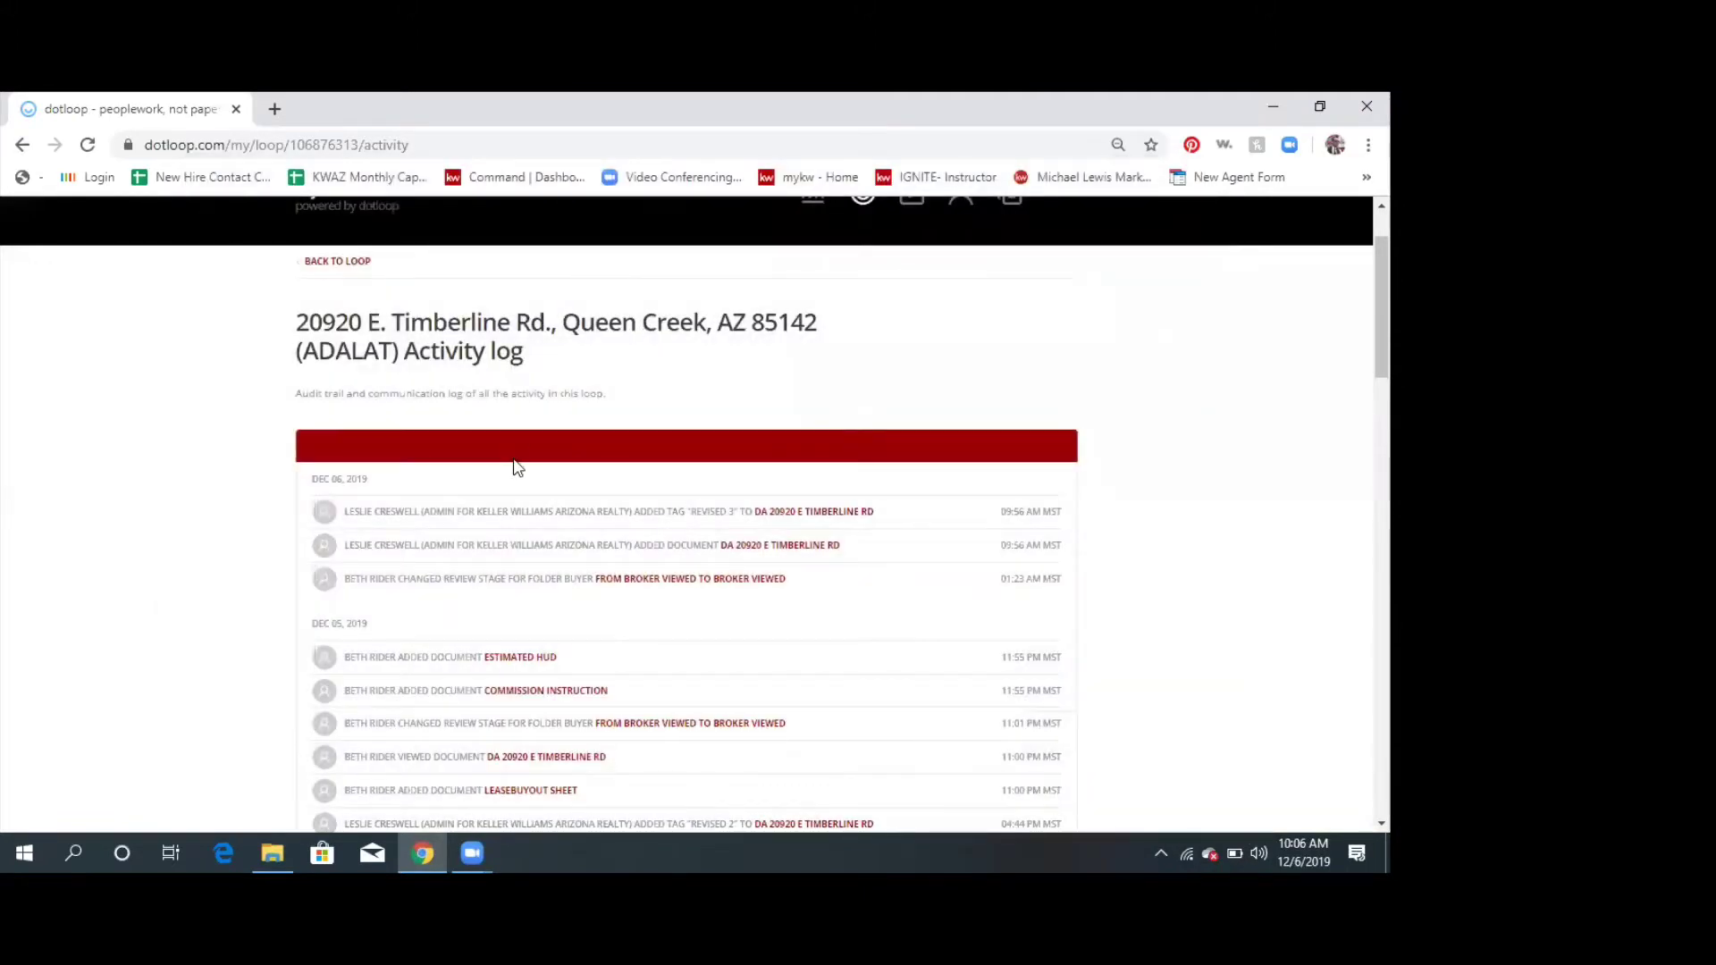
pyautogui.click(338, 262)
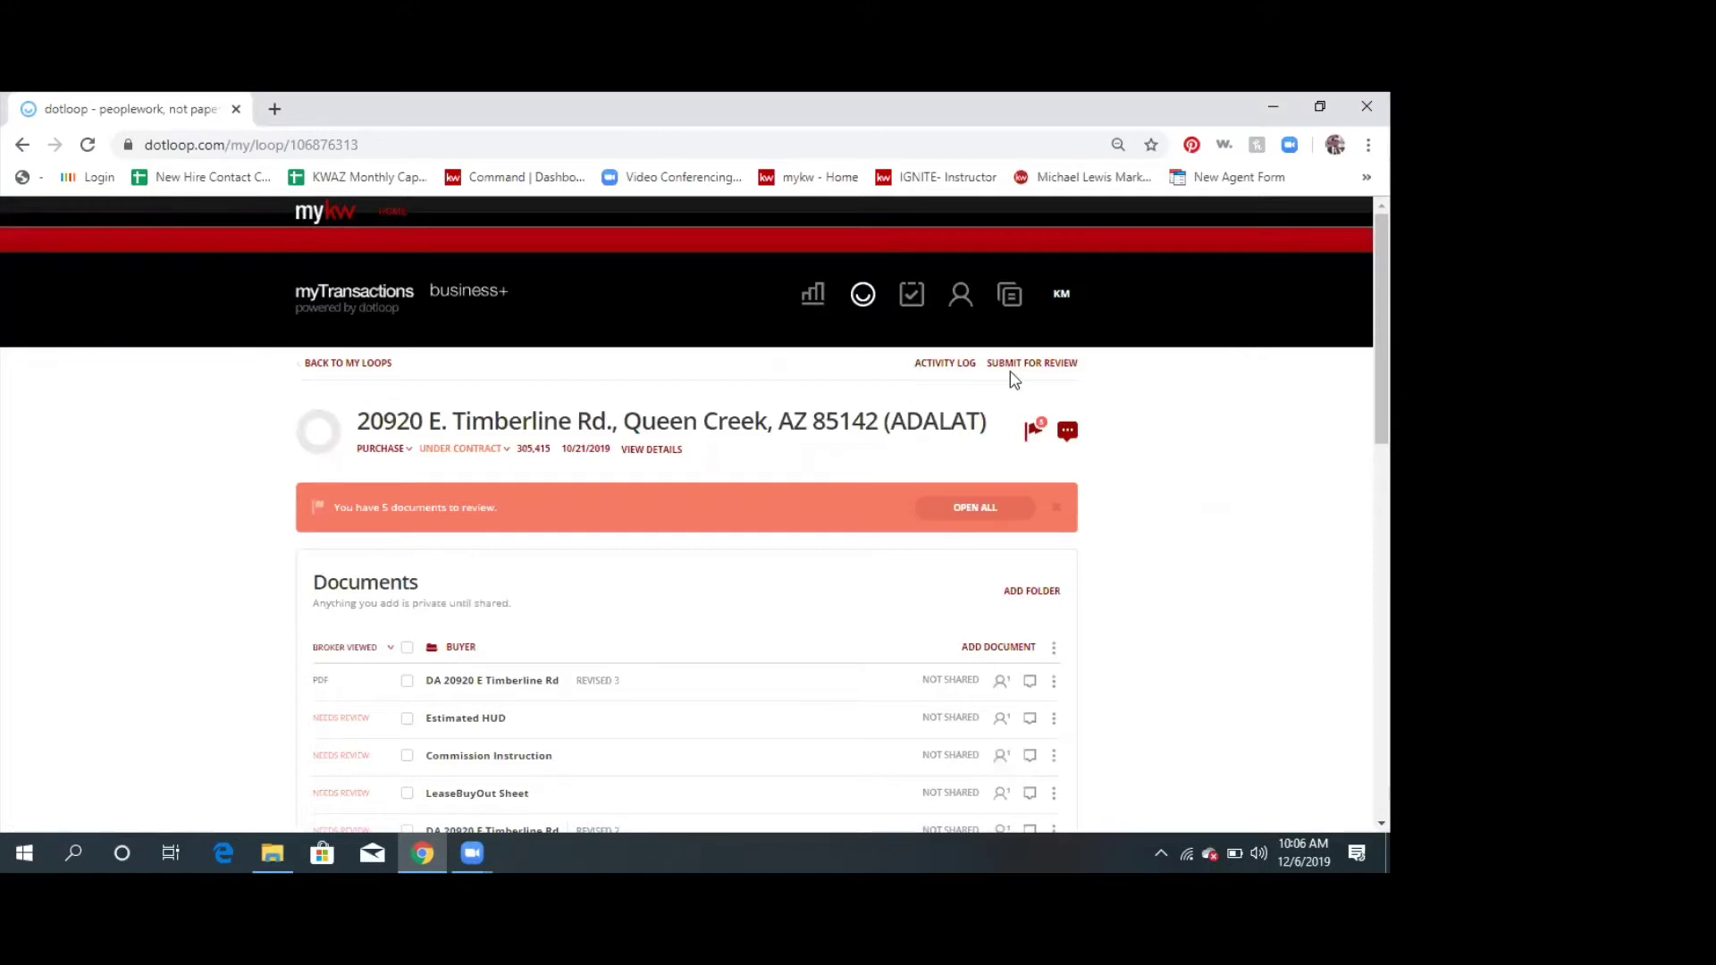
pyautogui.click(955, 367)
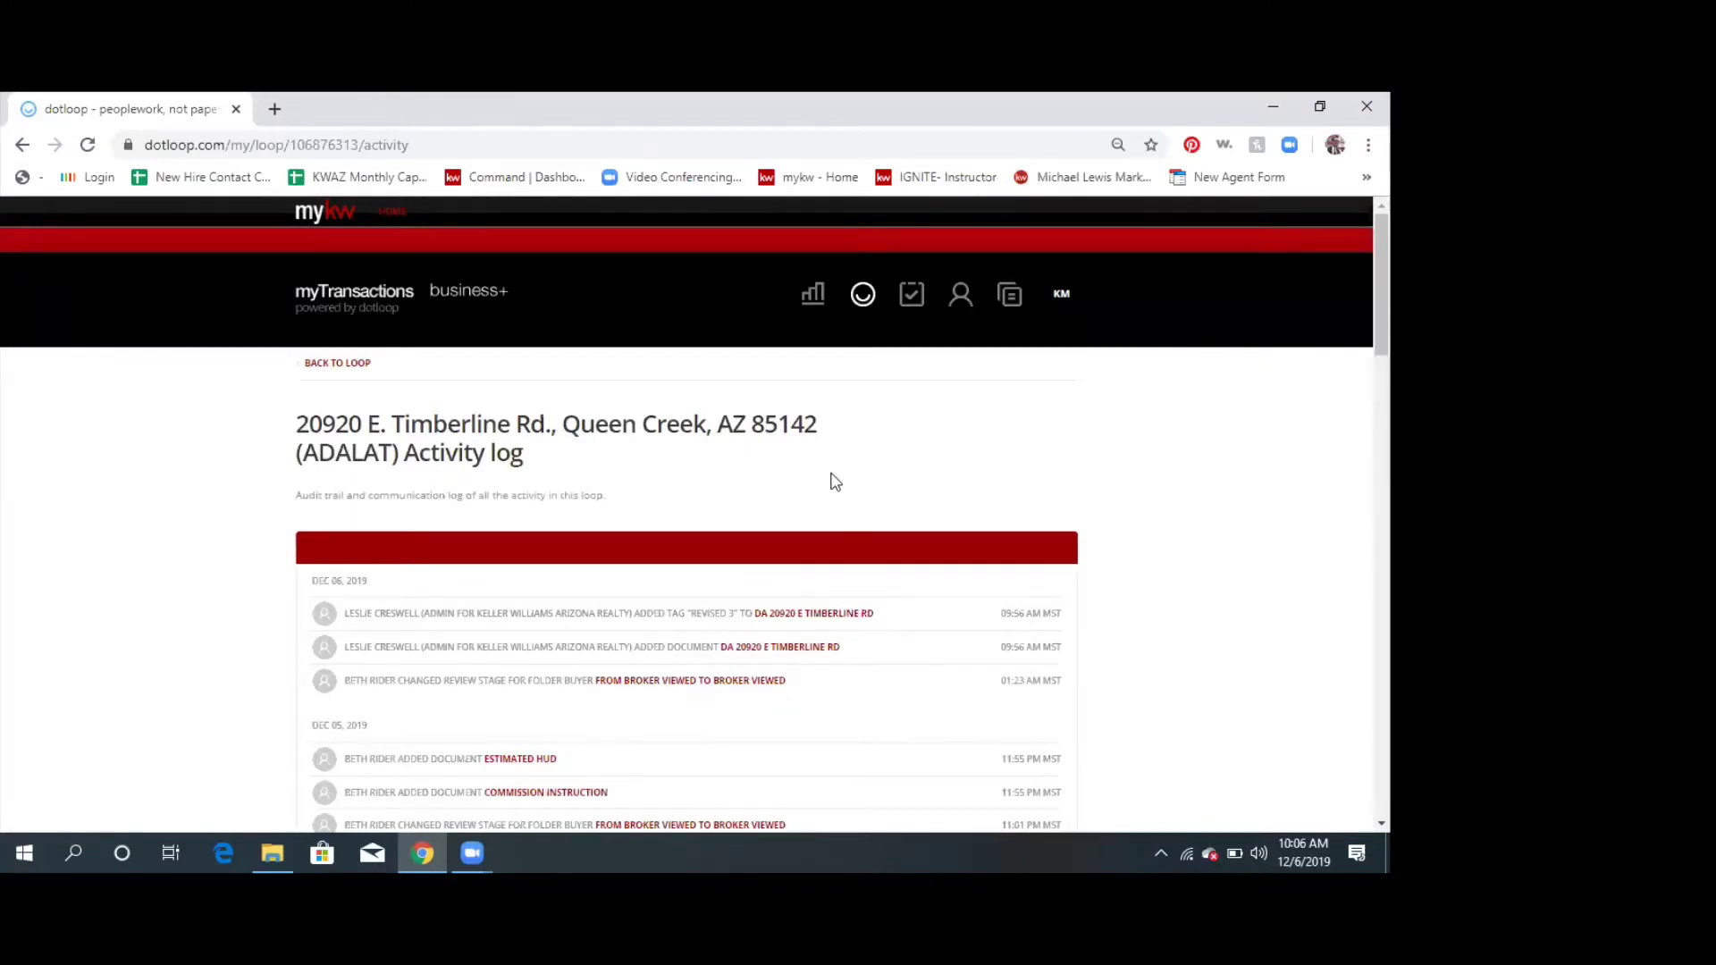
# - Choose Print... from the activity log page's context menu
pyautogui.rightClick(831, 475)
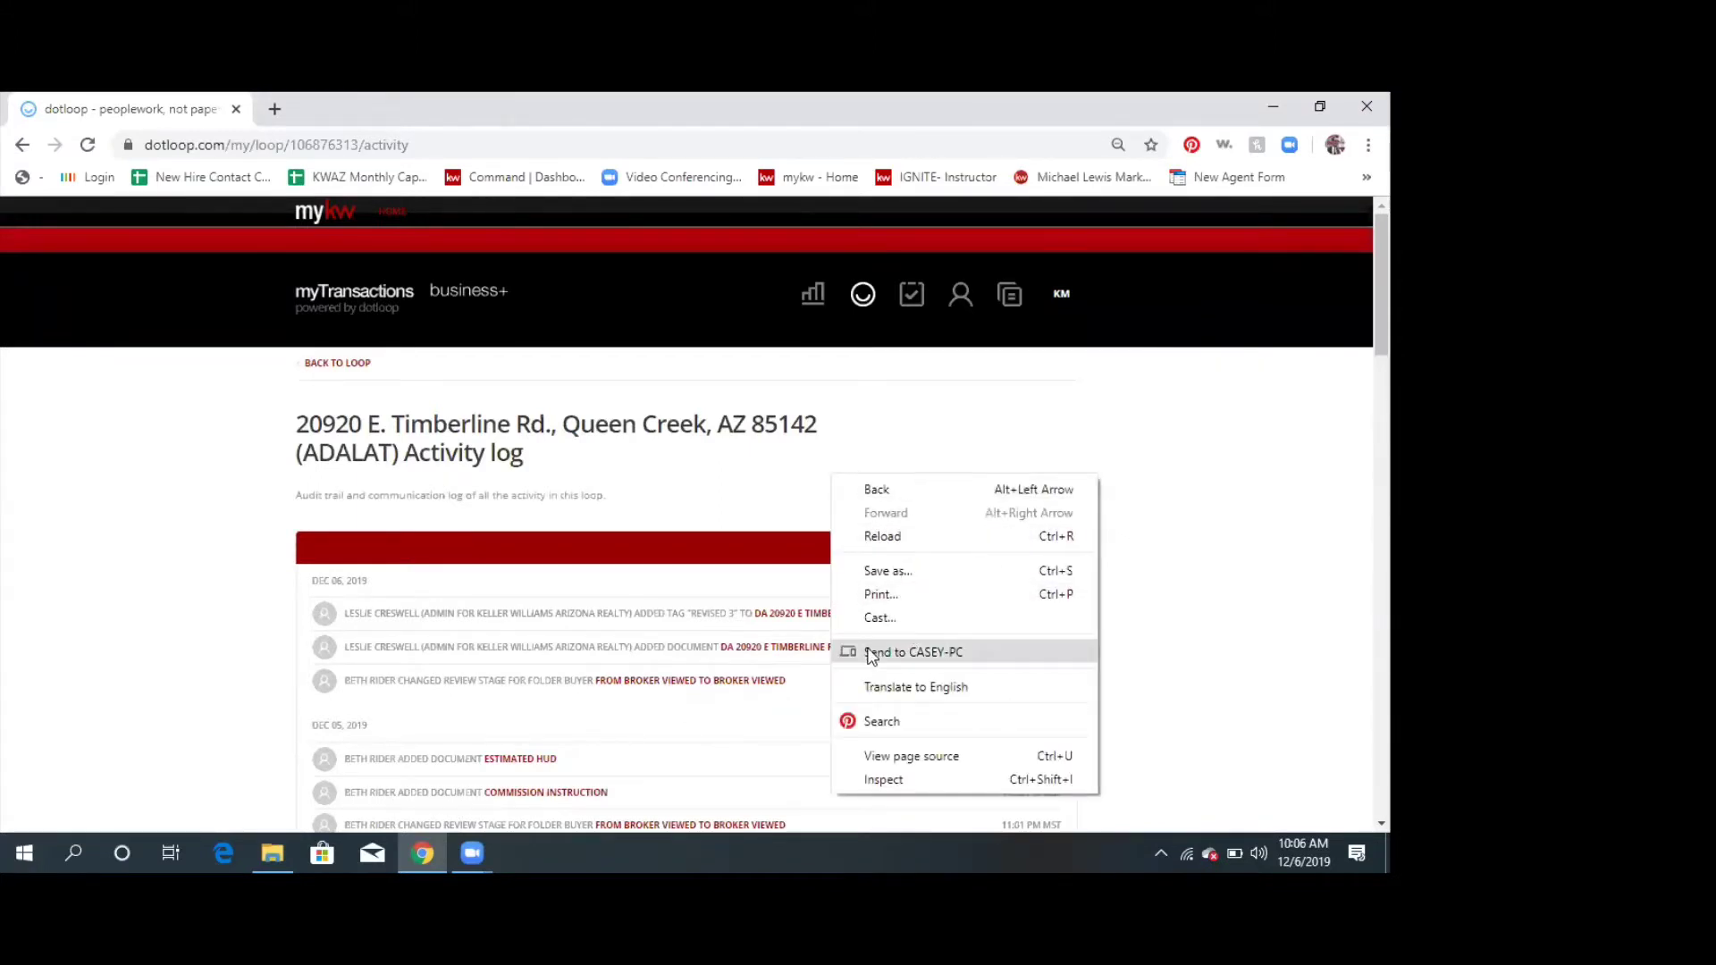
pyautogui.click(879, 594)
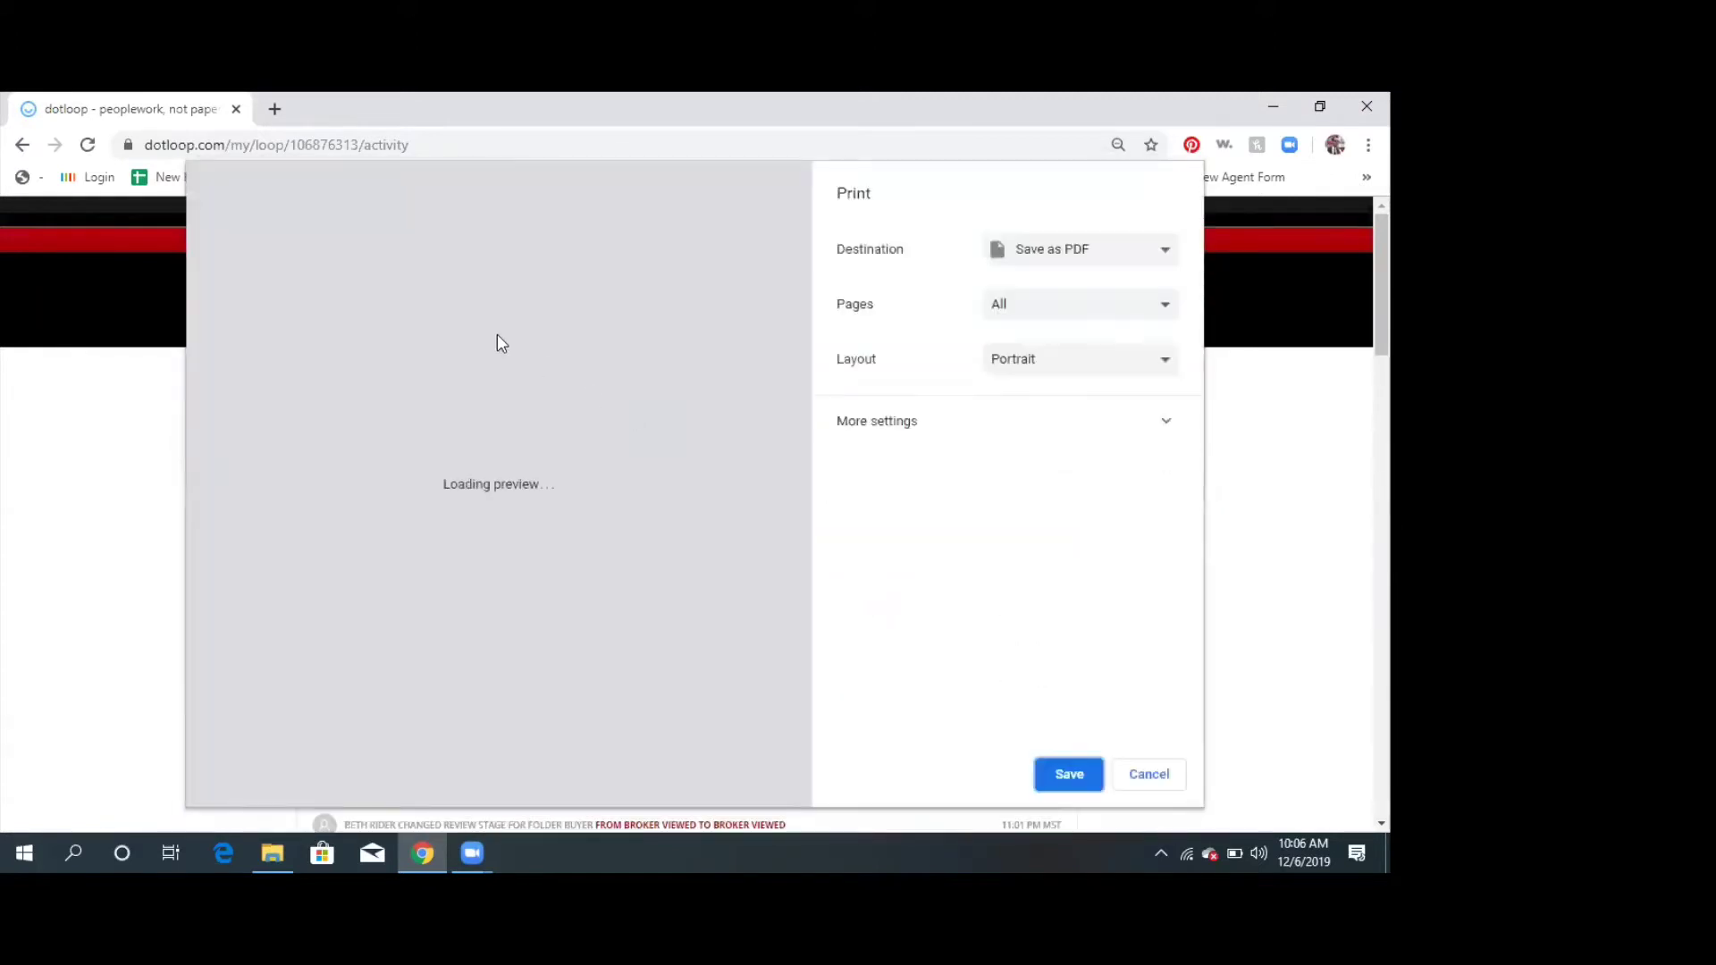
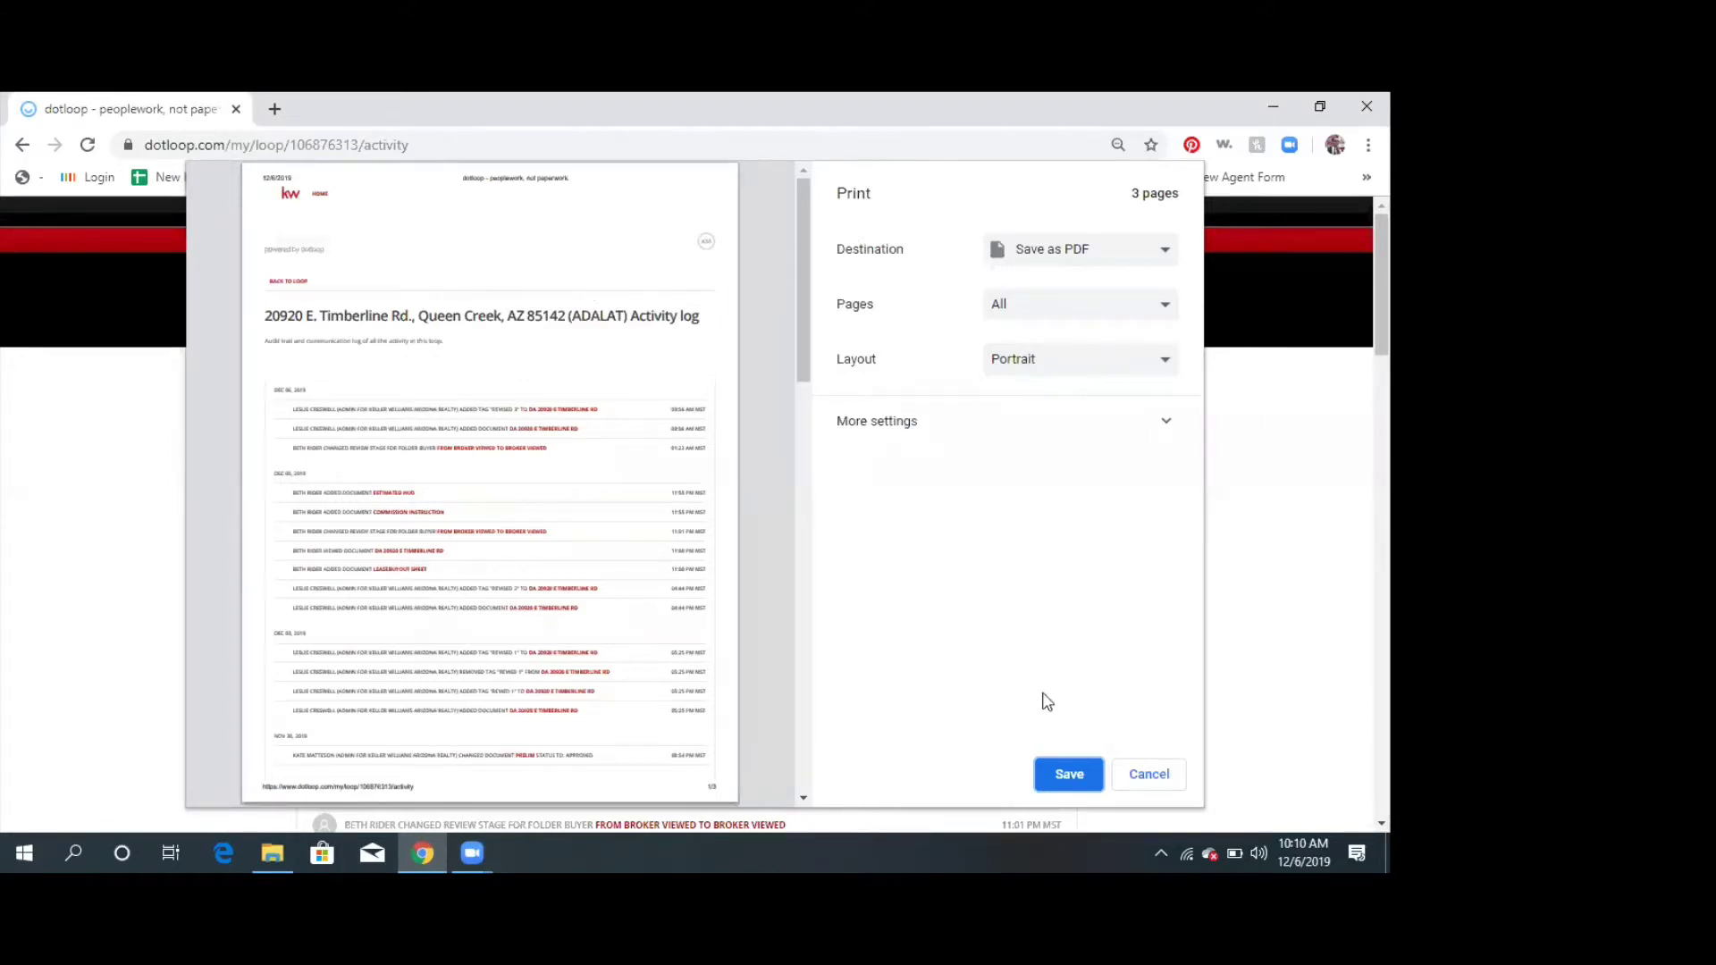
pyautogui.click(1145, 777)
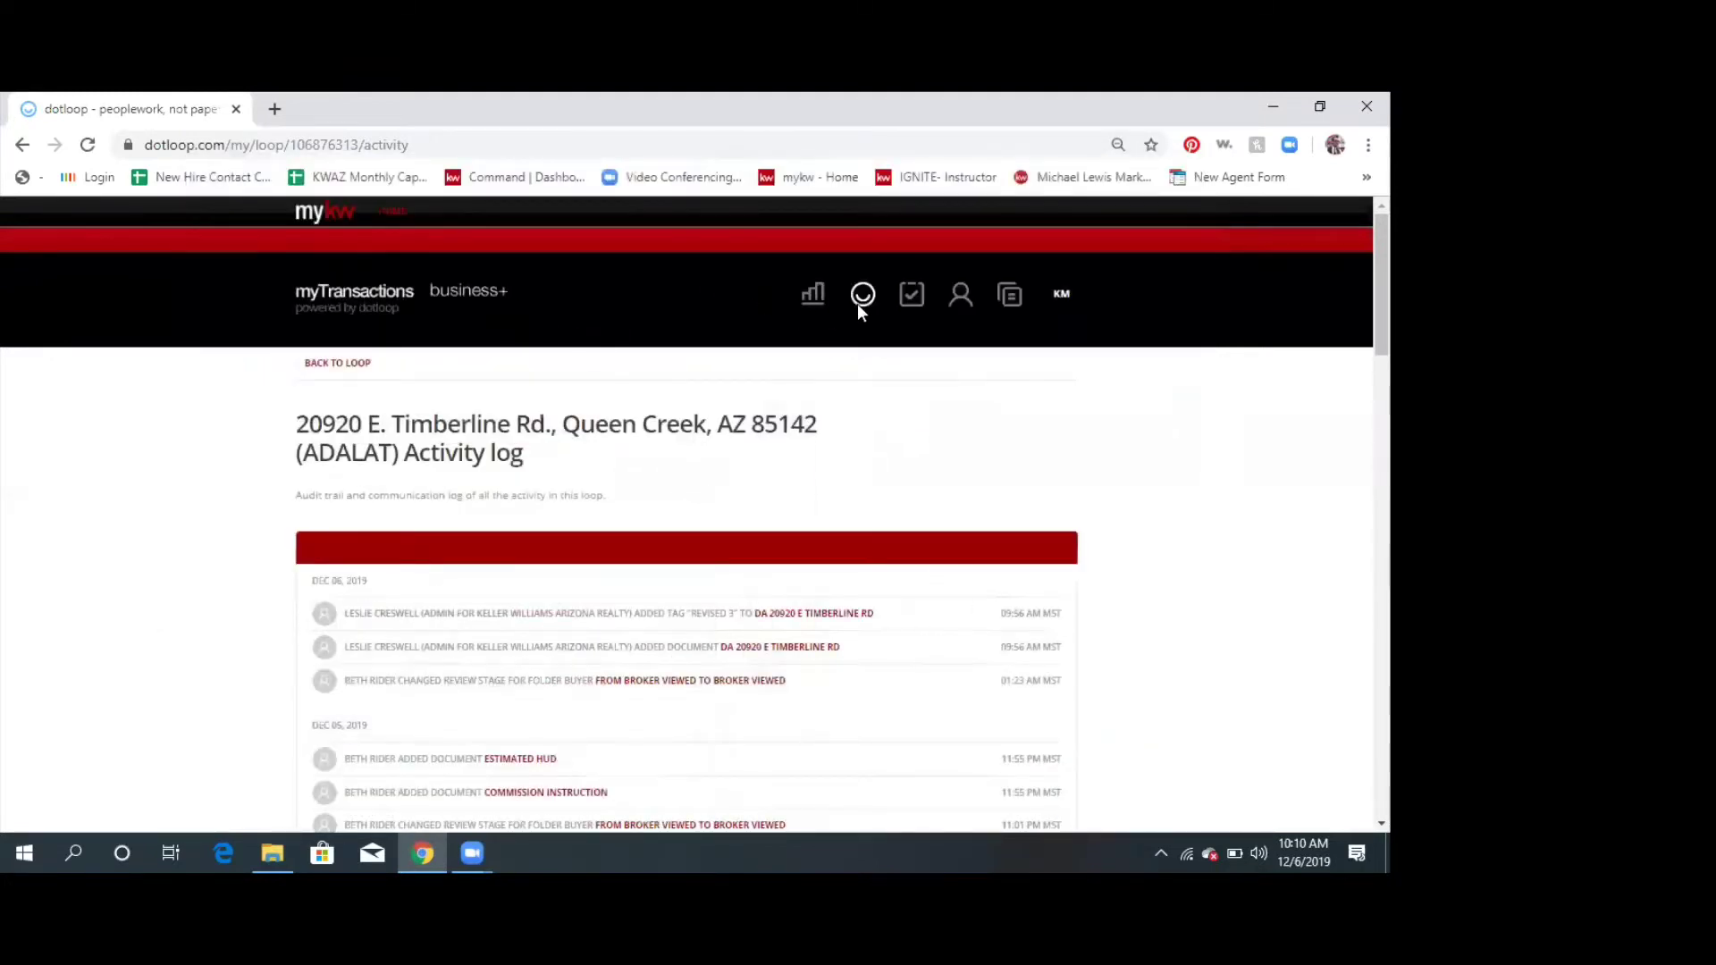
pyautogui.click(467, 143)
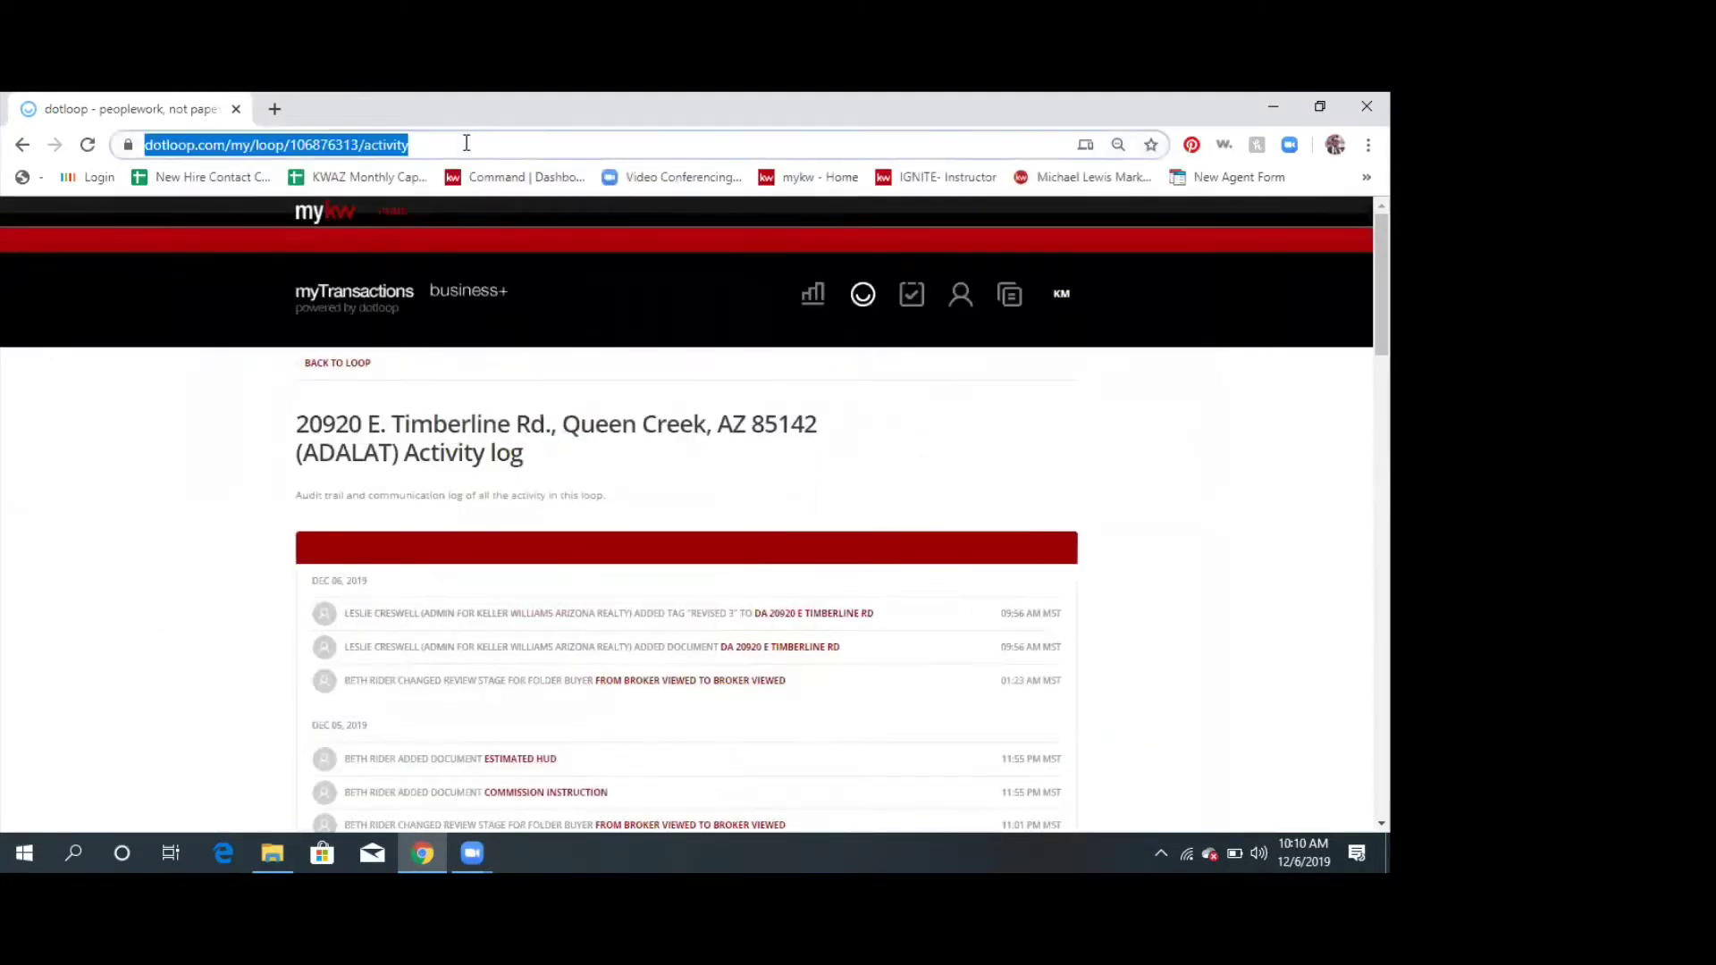
pyautogui.write('www.')
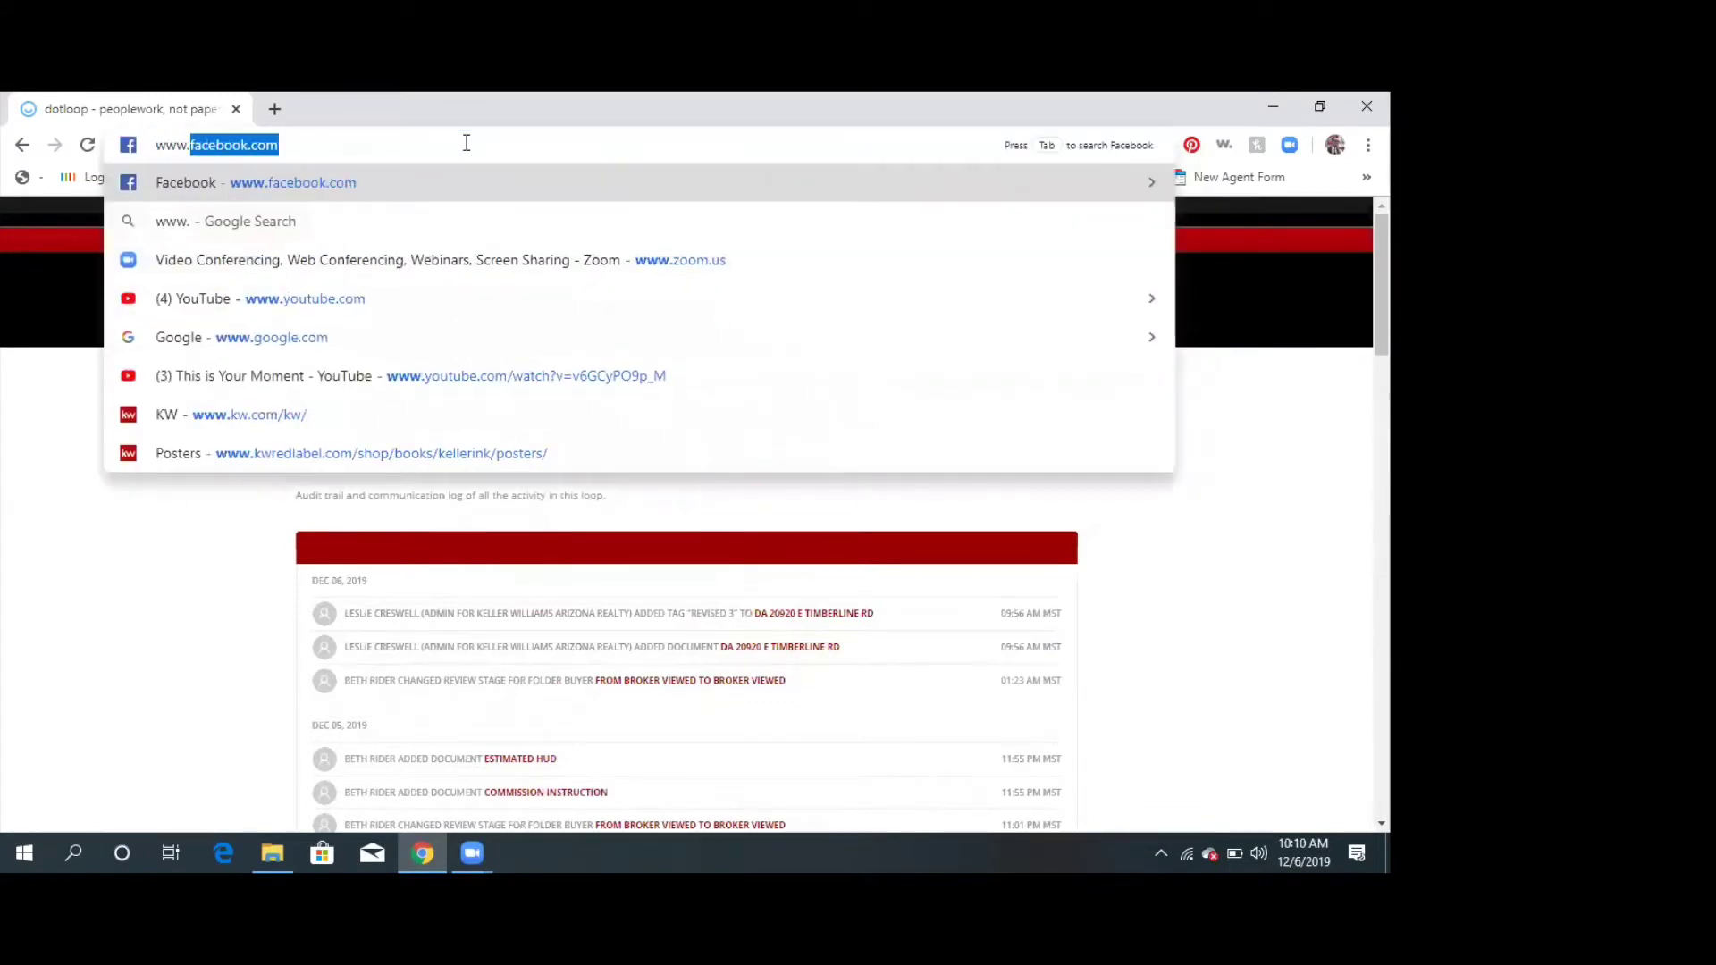
pyautogui.write('ge')
pyautogui.press('BackSpace')
pyautogui.press('BackSpace')
pyautogui.write('agent')
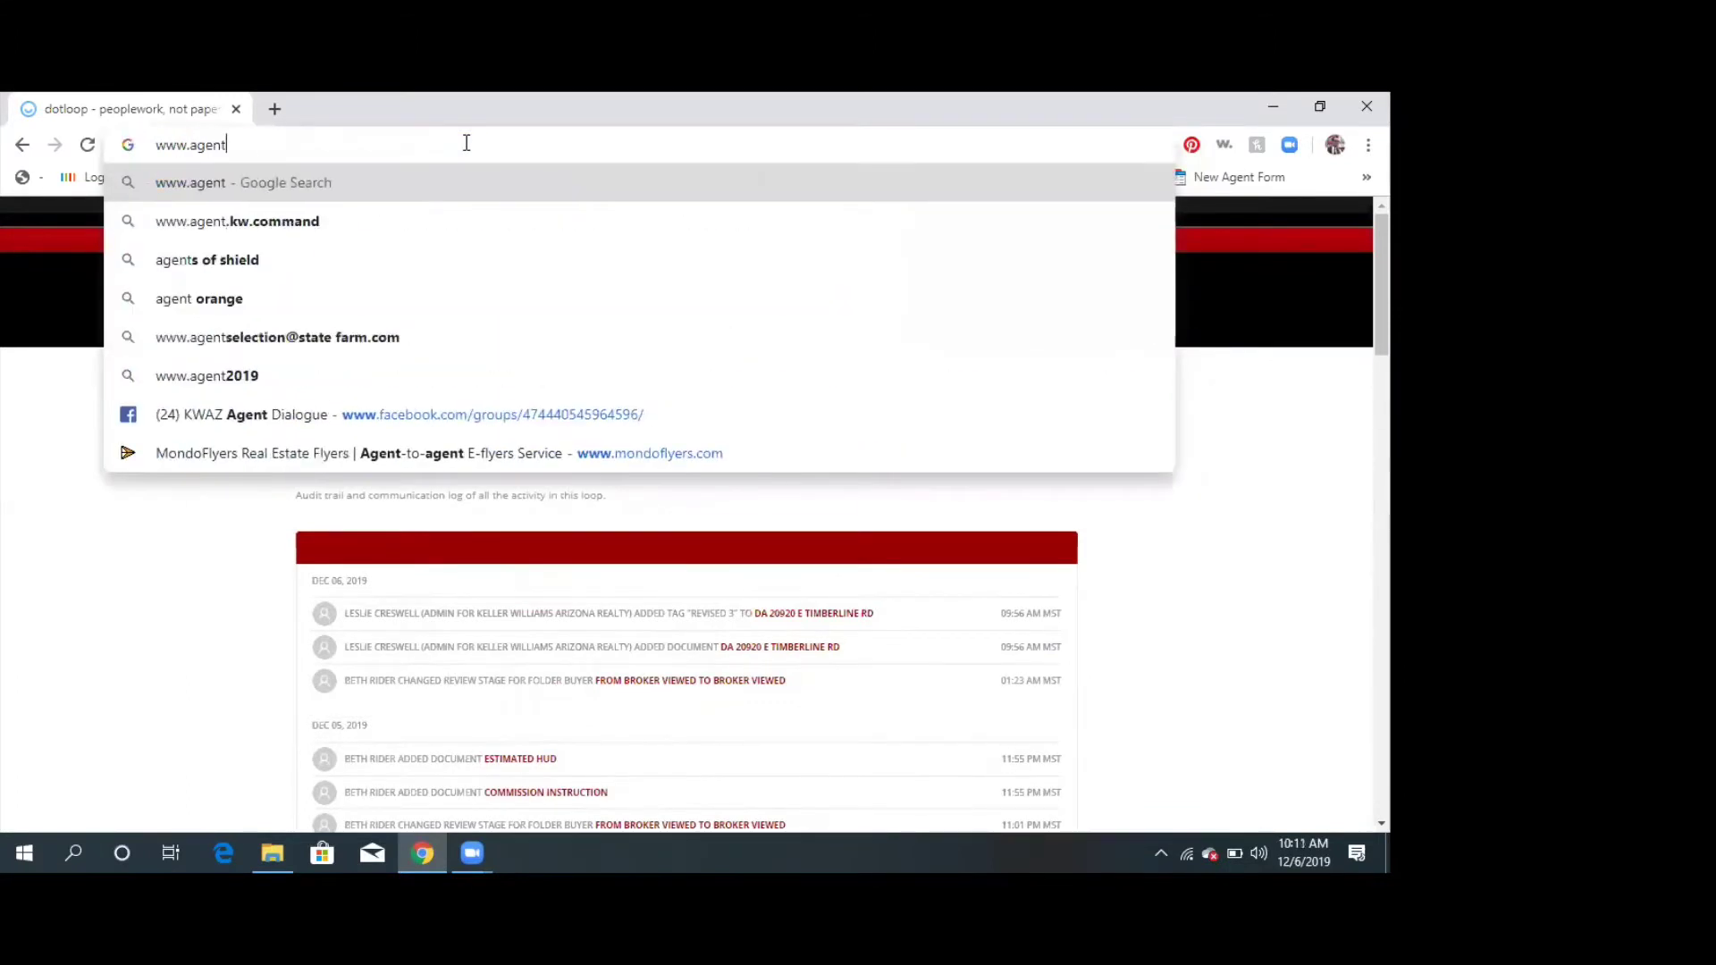
pyautogui.write('.kw.com')
pyautogui.press('Return')
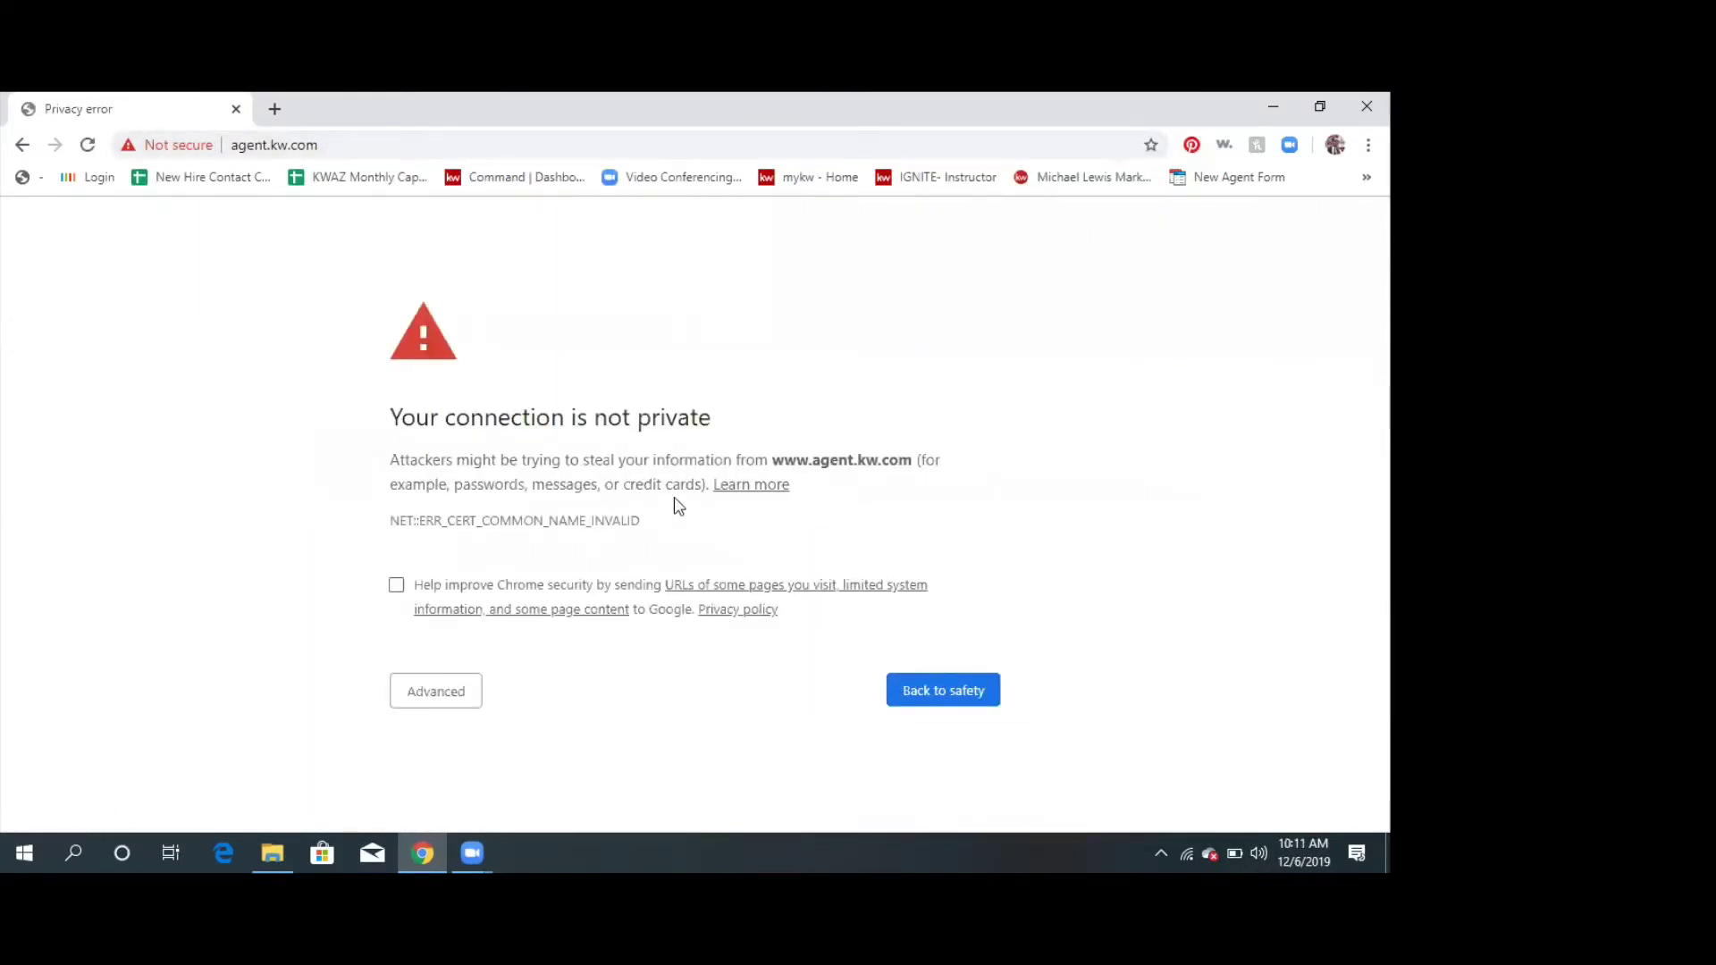
# - Get past Chrome's privacy warning and load the agent.kw.com/login Keller Cloud sign-in page
pyautogui.click(447, 694)
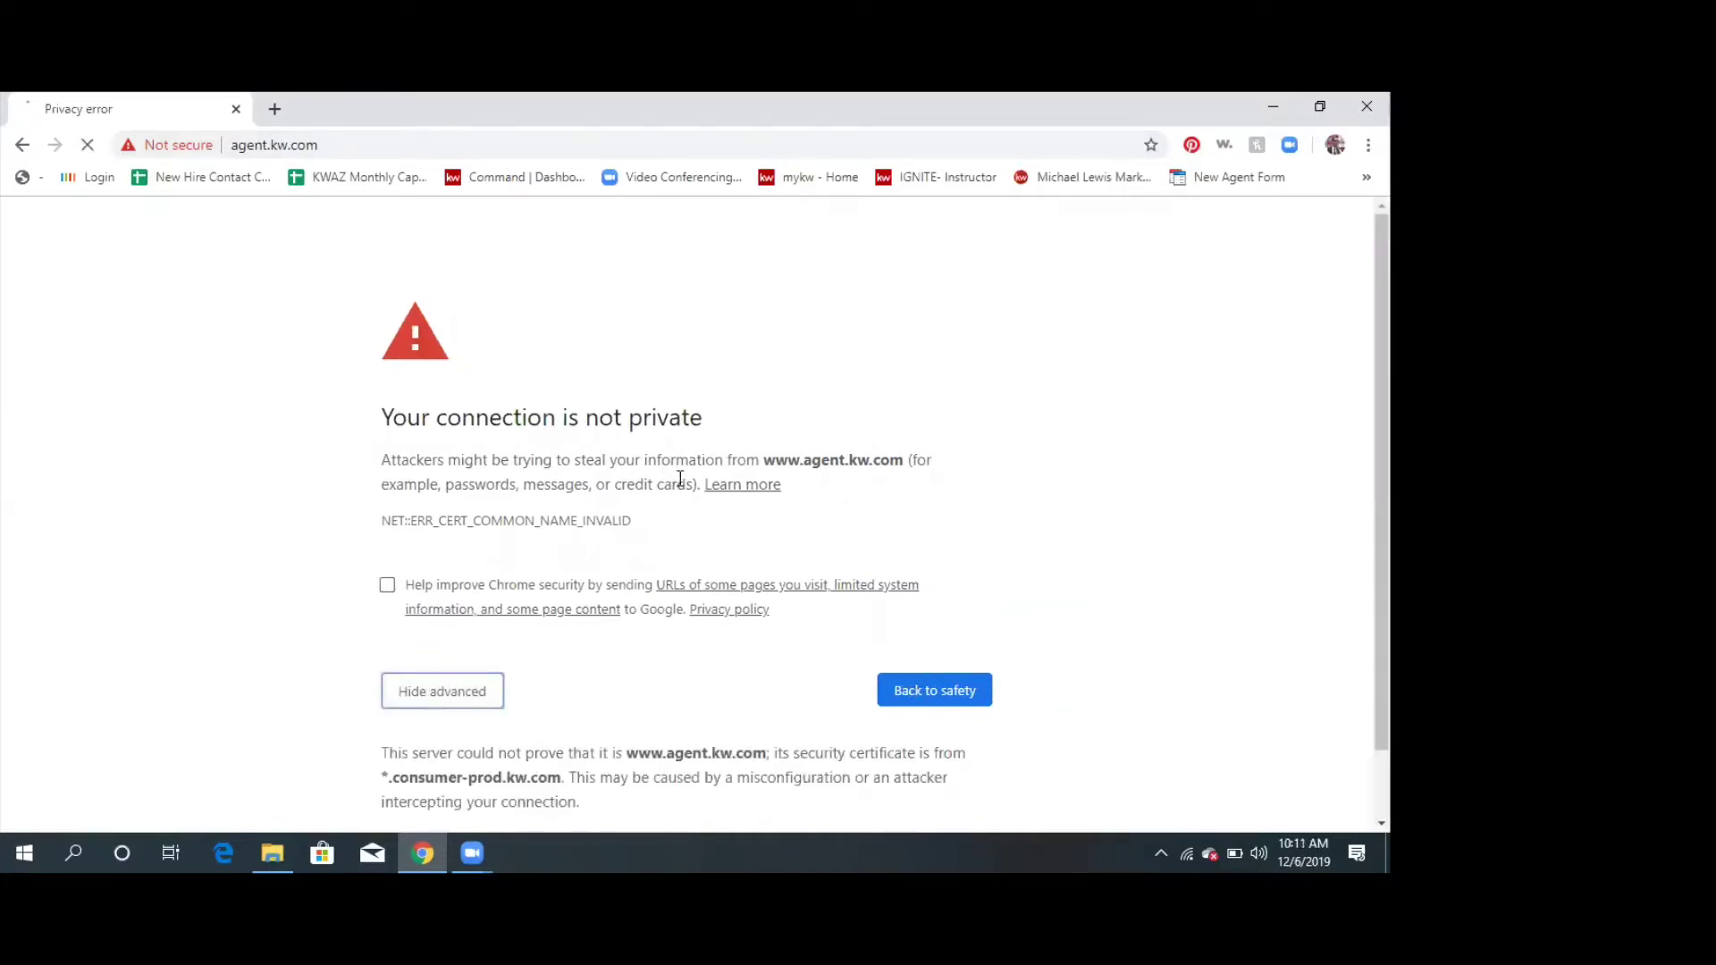
pyautogui.click(741, 485)
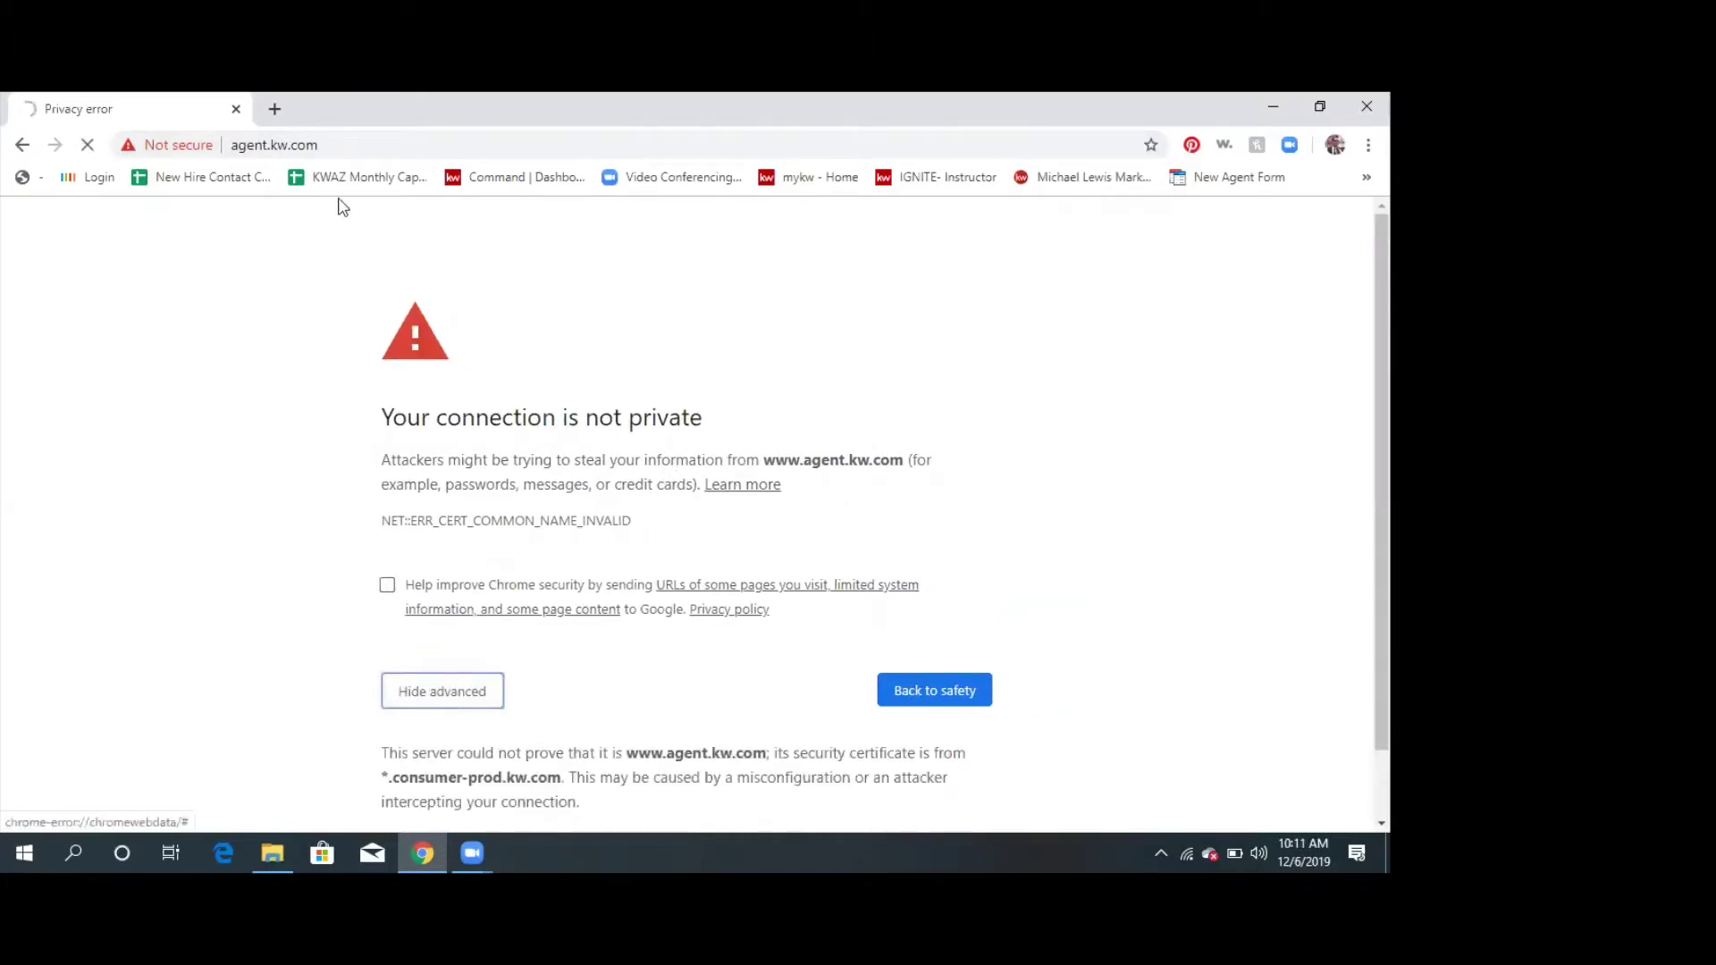
pyautogui.click(361, 142)
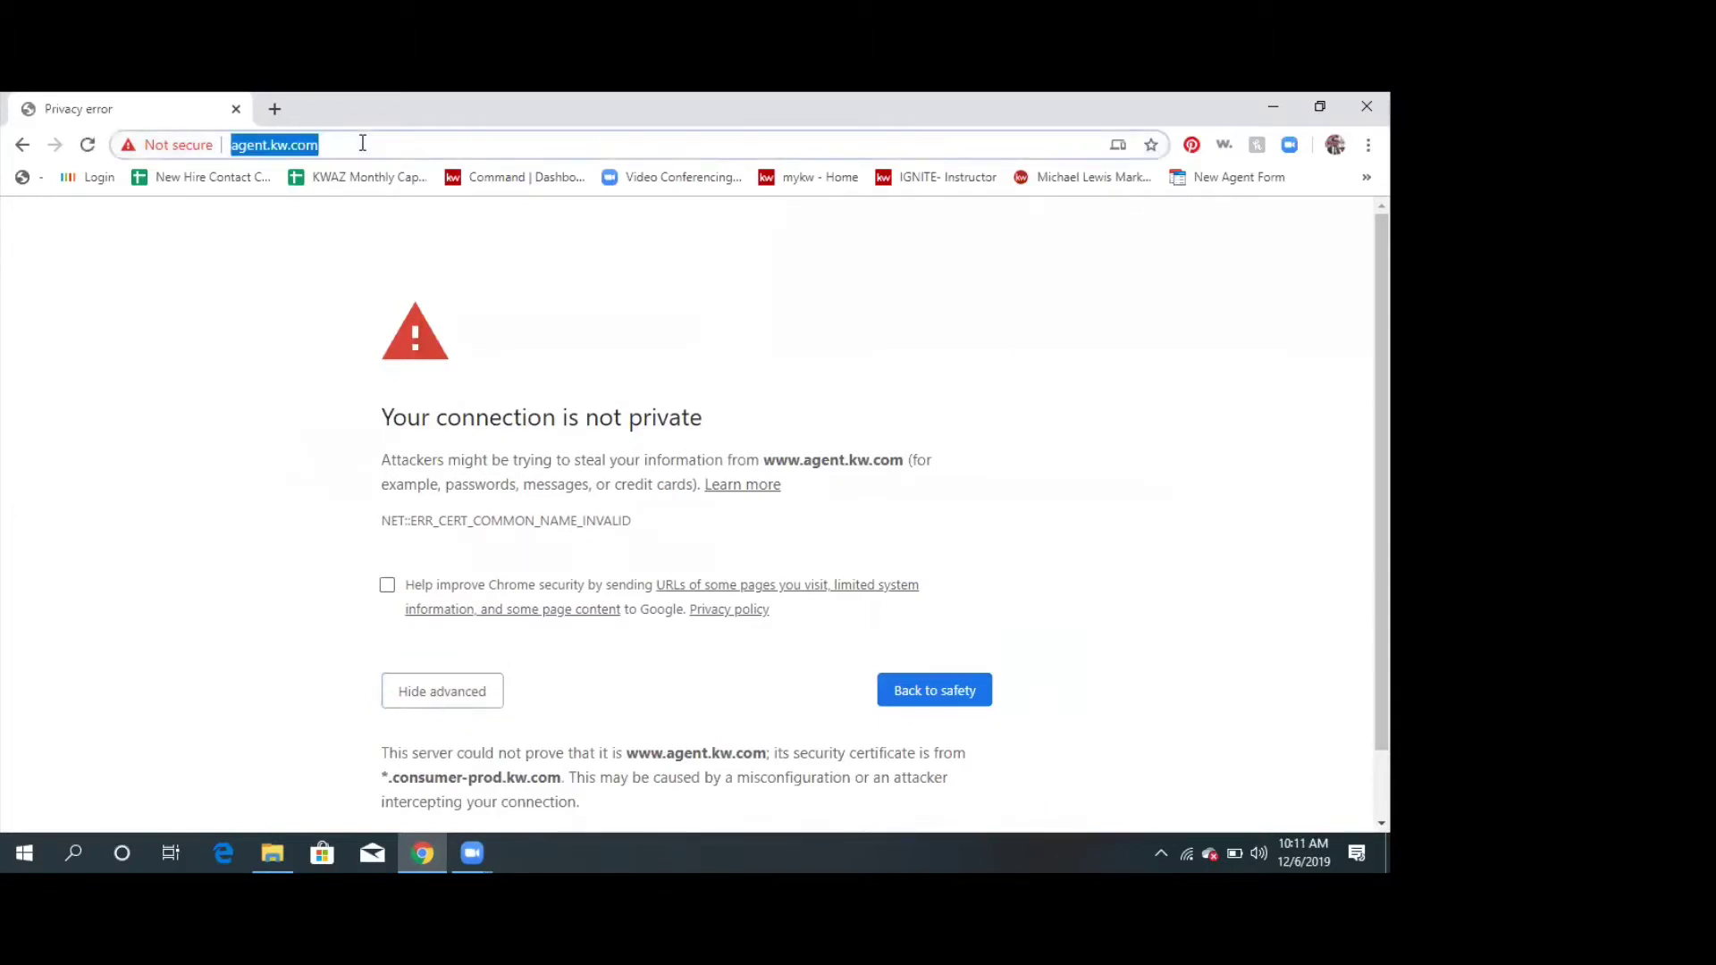
pyautogui.click(1119, 145)
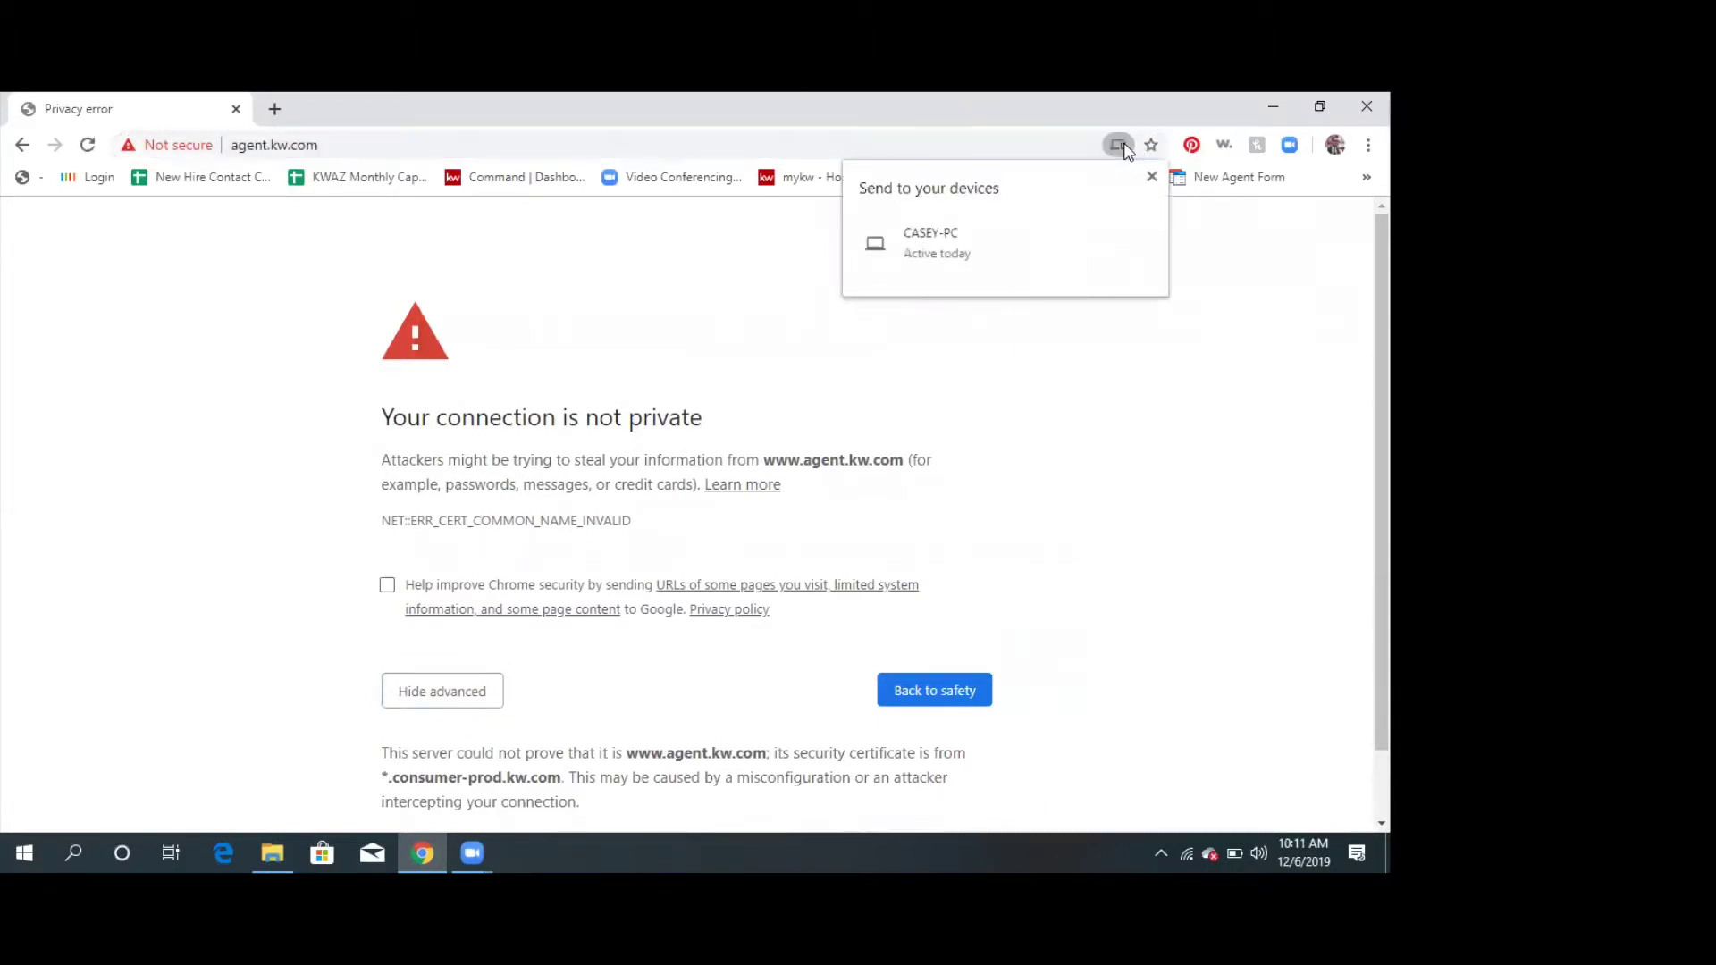
pyautogui.click(919, 237)
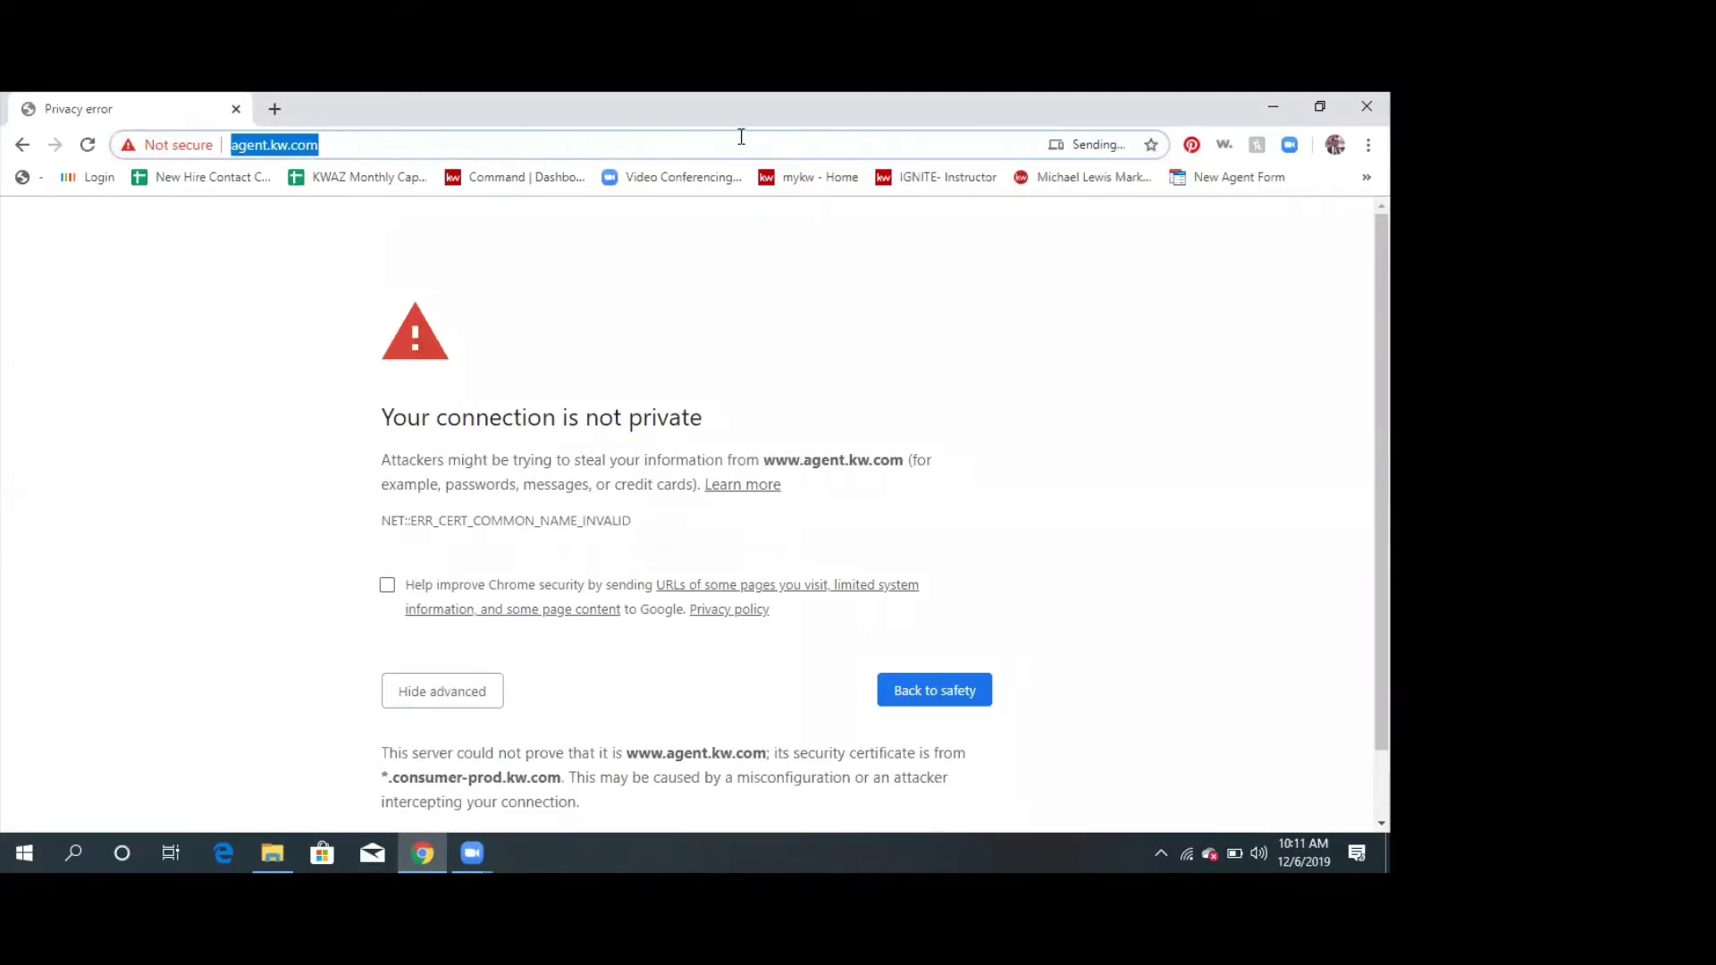
pyautogui.write('agent')
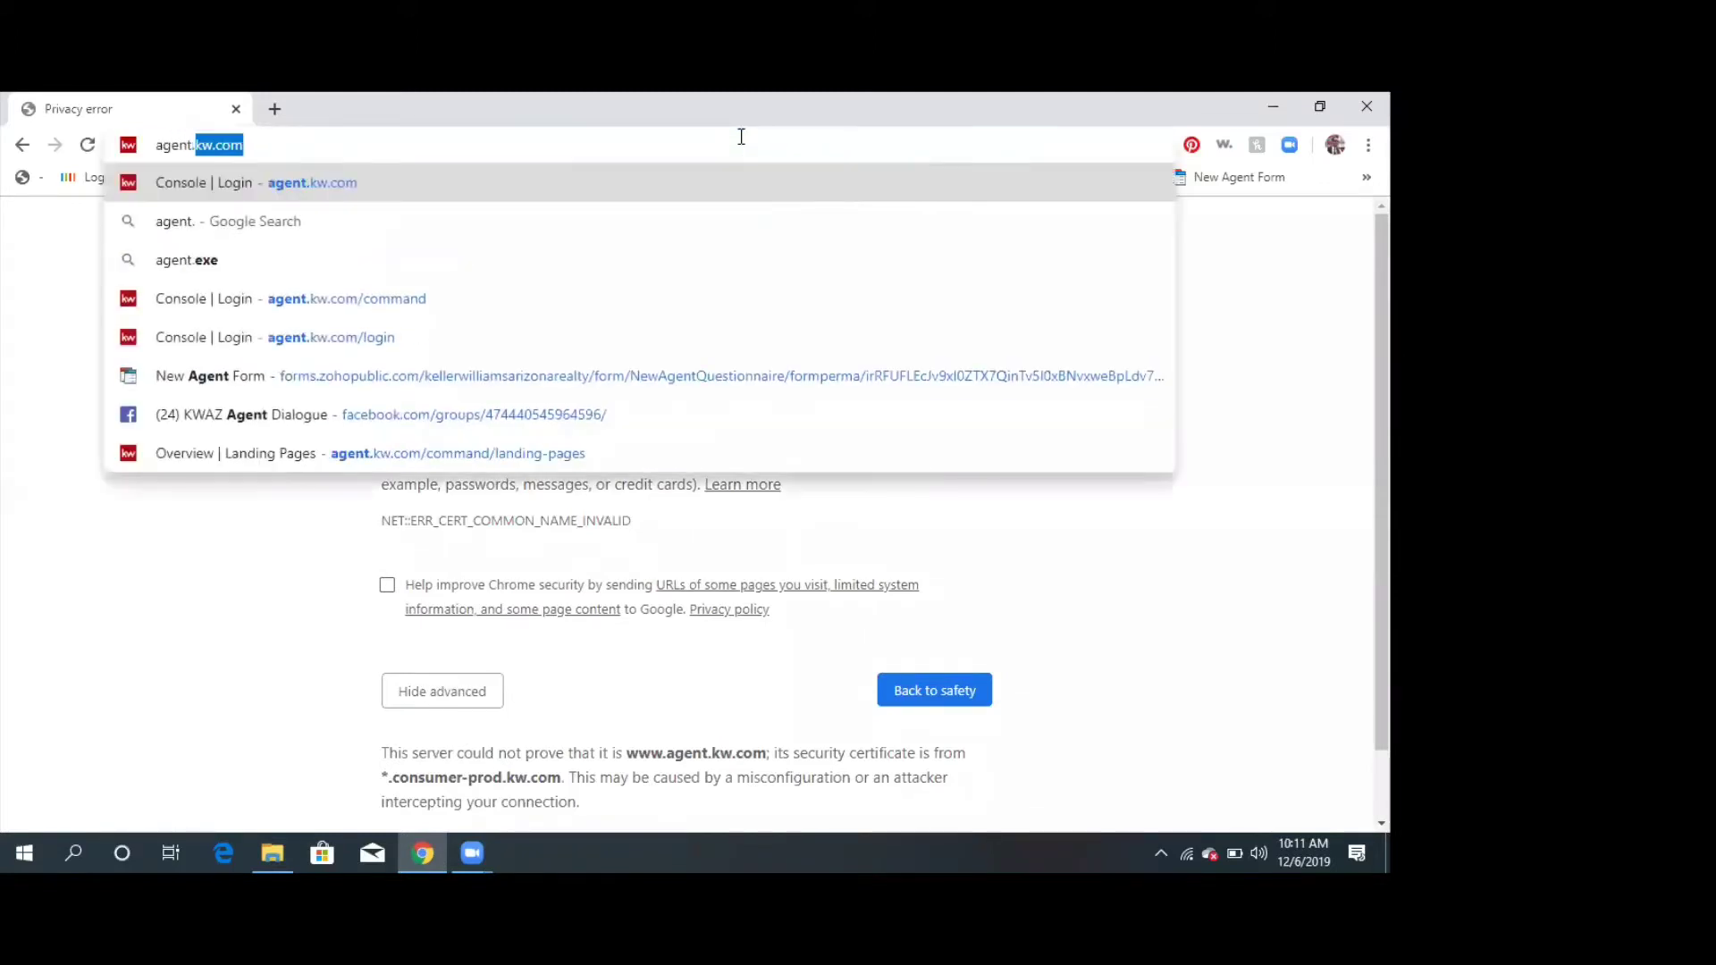
pyautogui.press('Return')
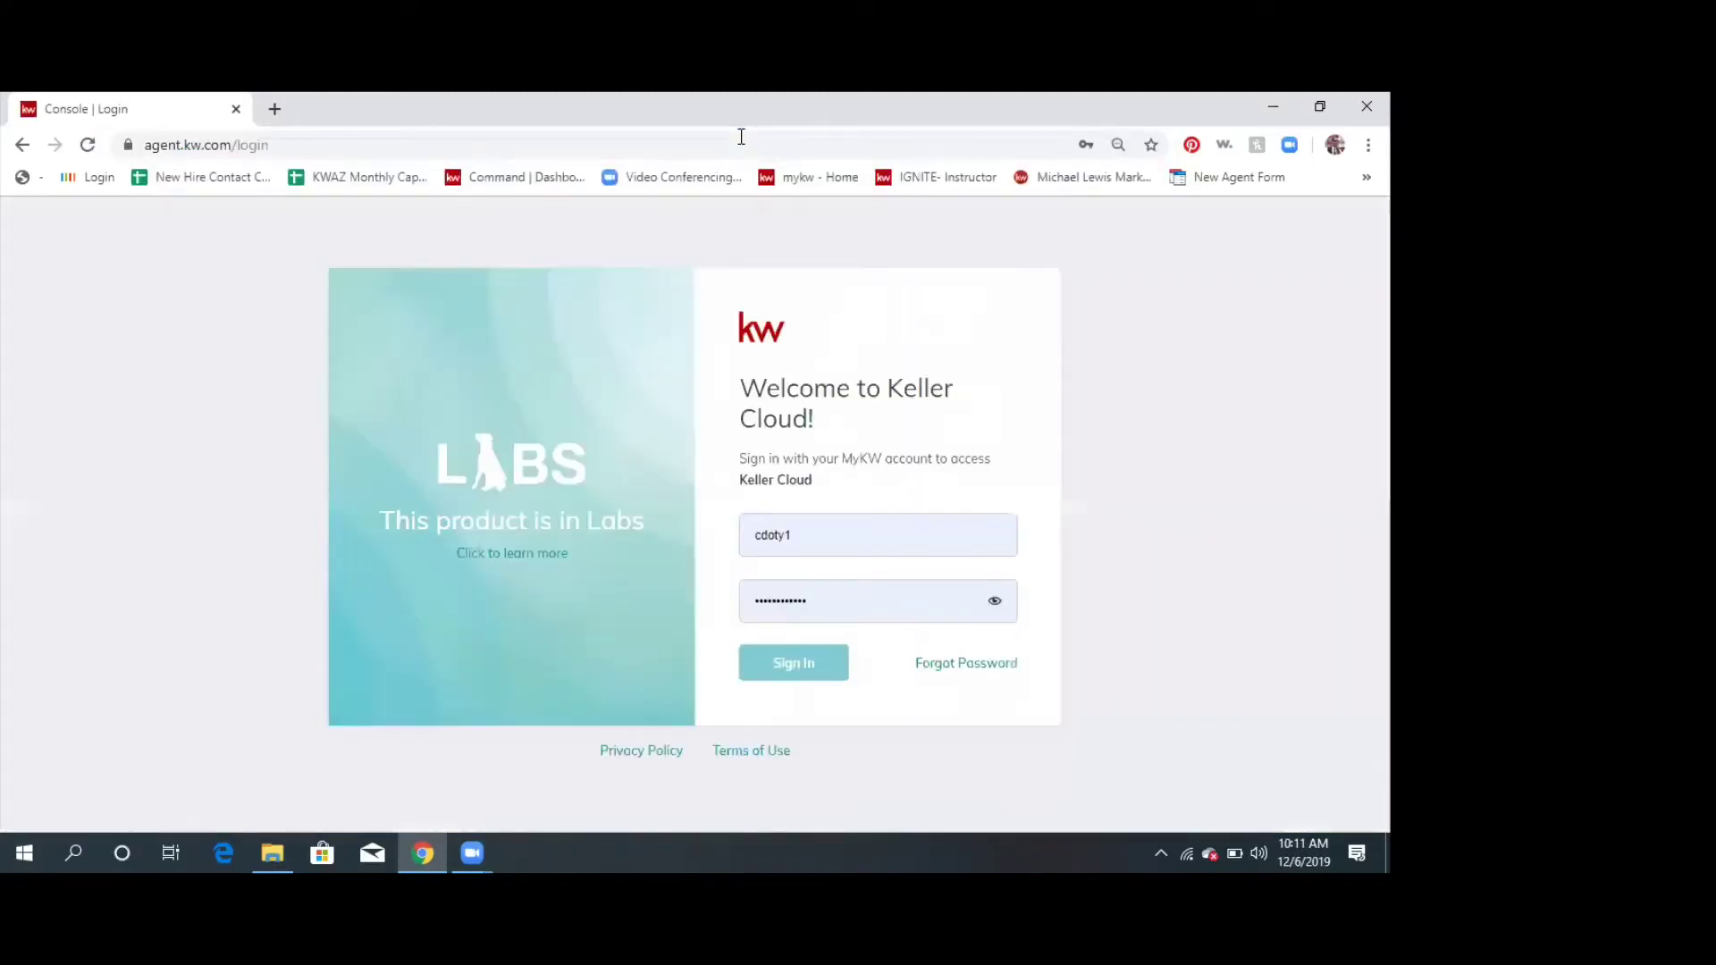
# - Replace the saved username with the agent's own, enter the account password and sign in
pyautogui.doubleClick(843, 536)
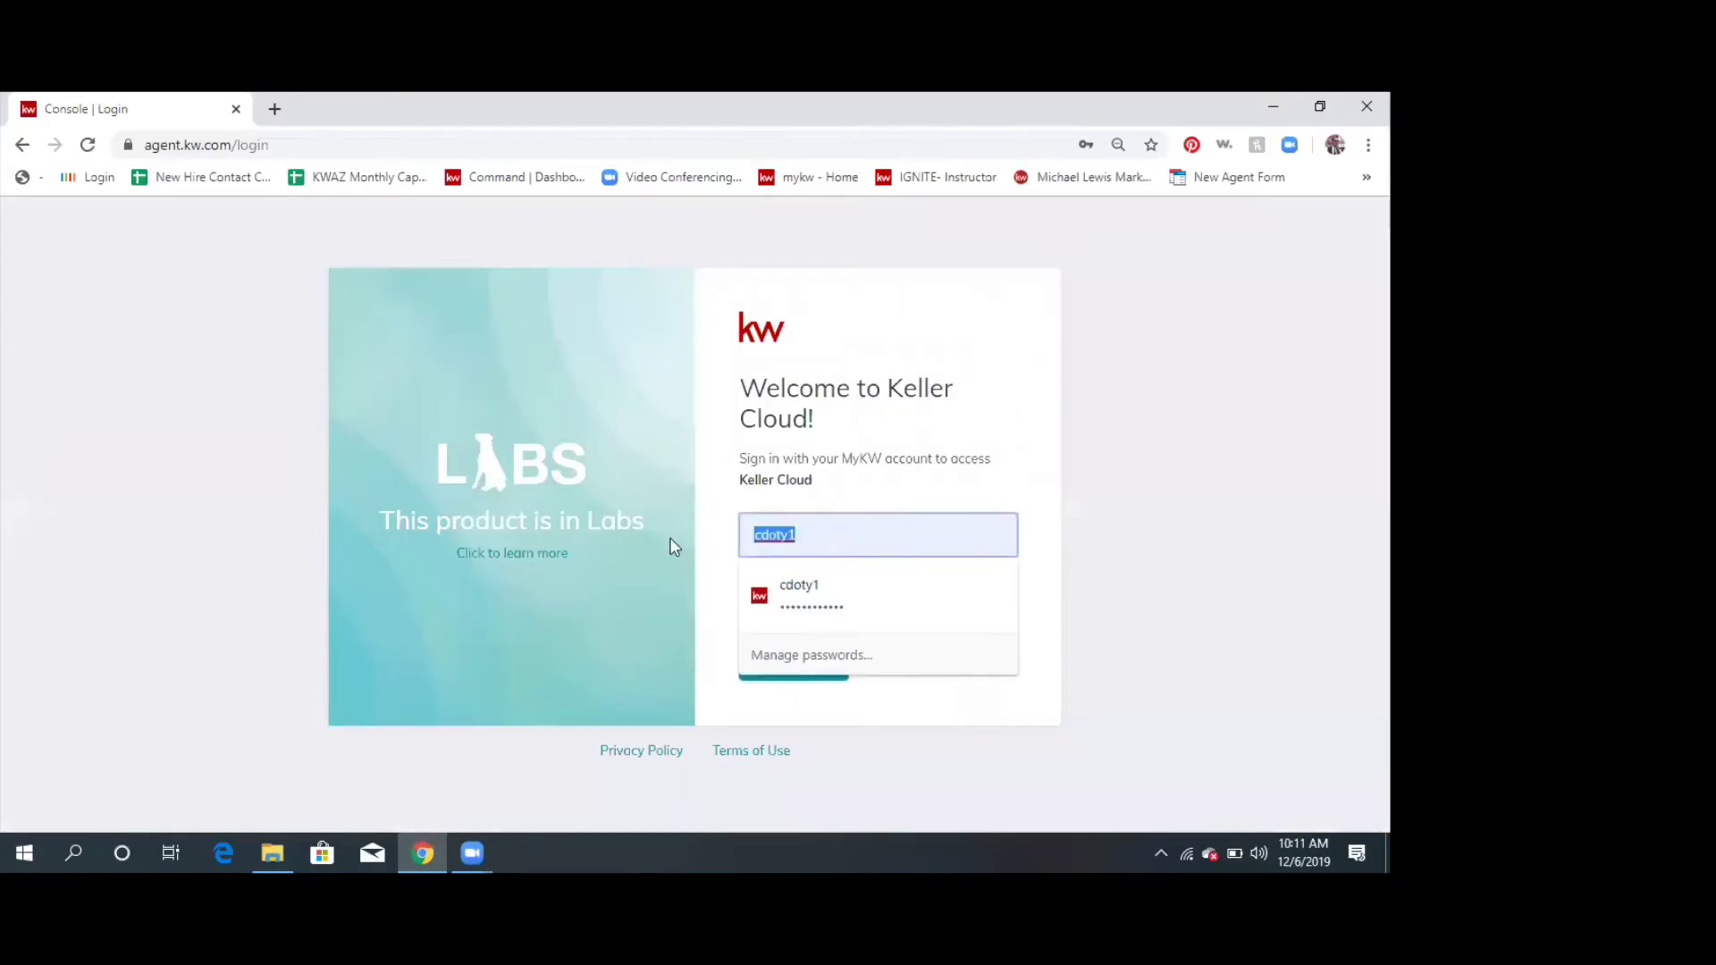
pyautogui.write('katematteson')
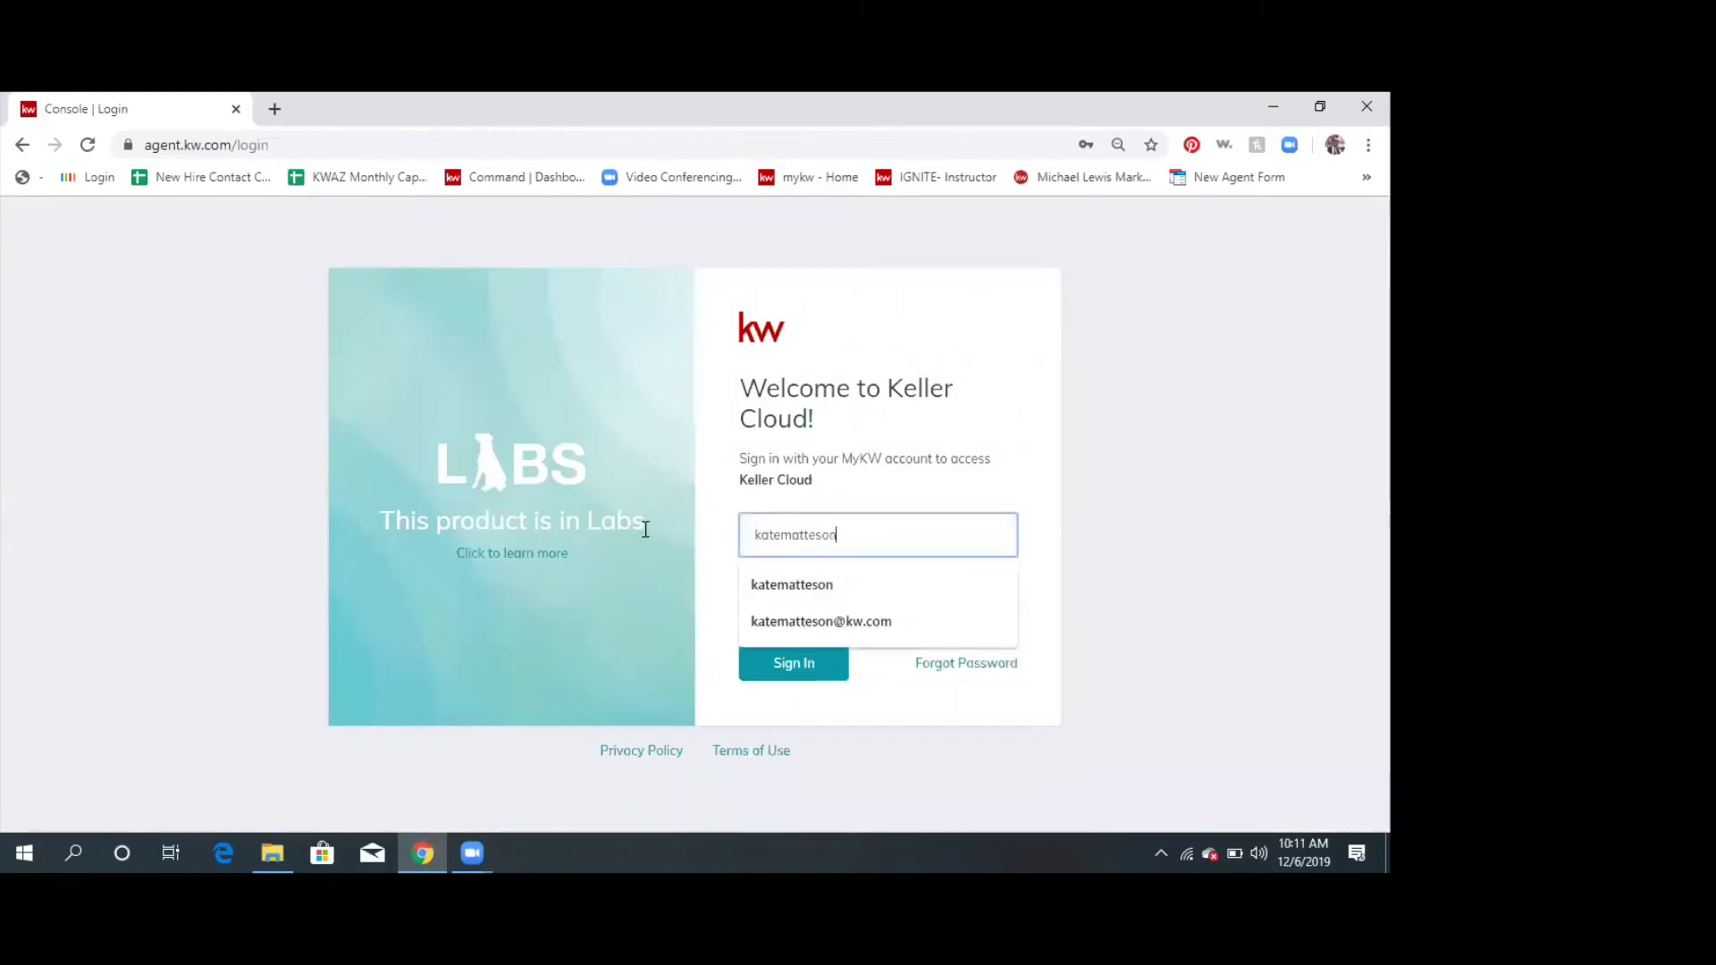
pyautogui.press('Tab')
pyautogui.write('***')
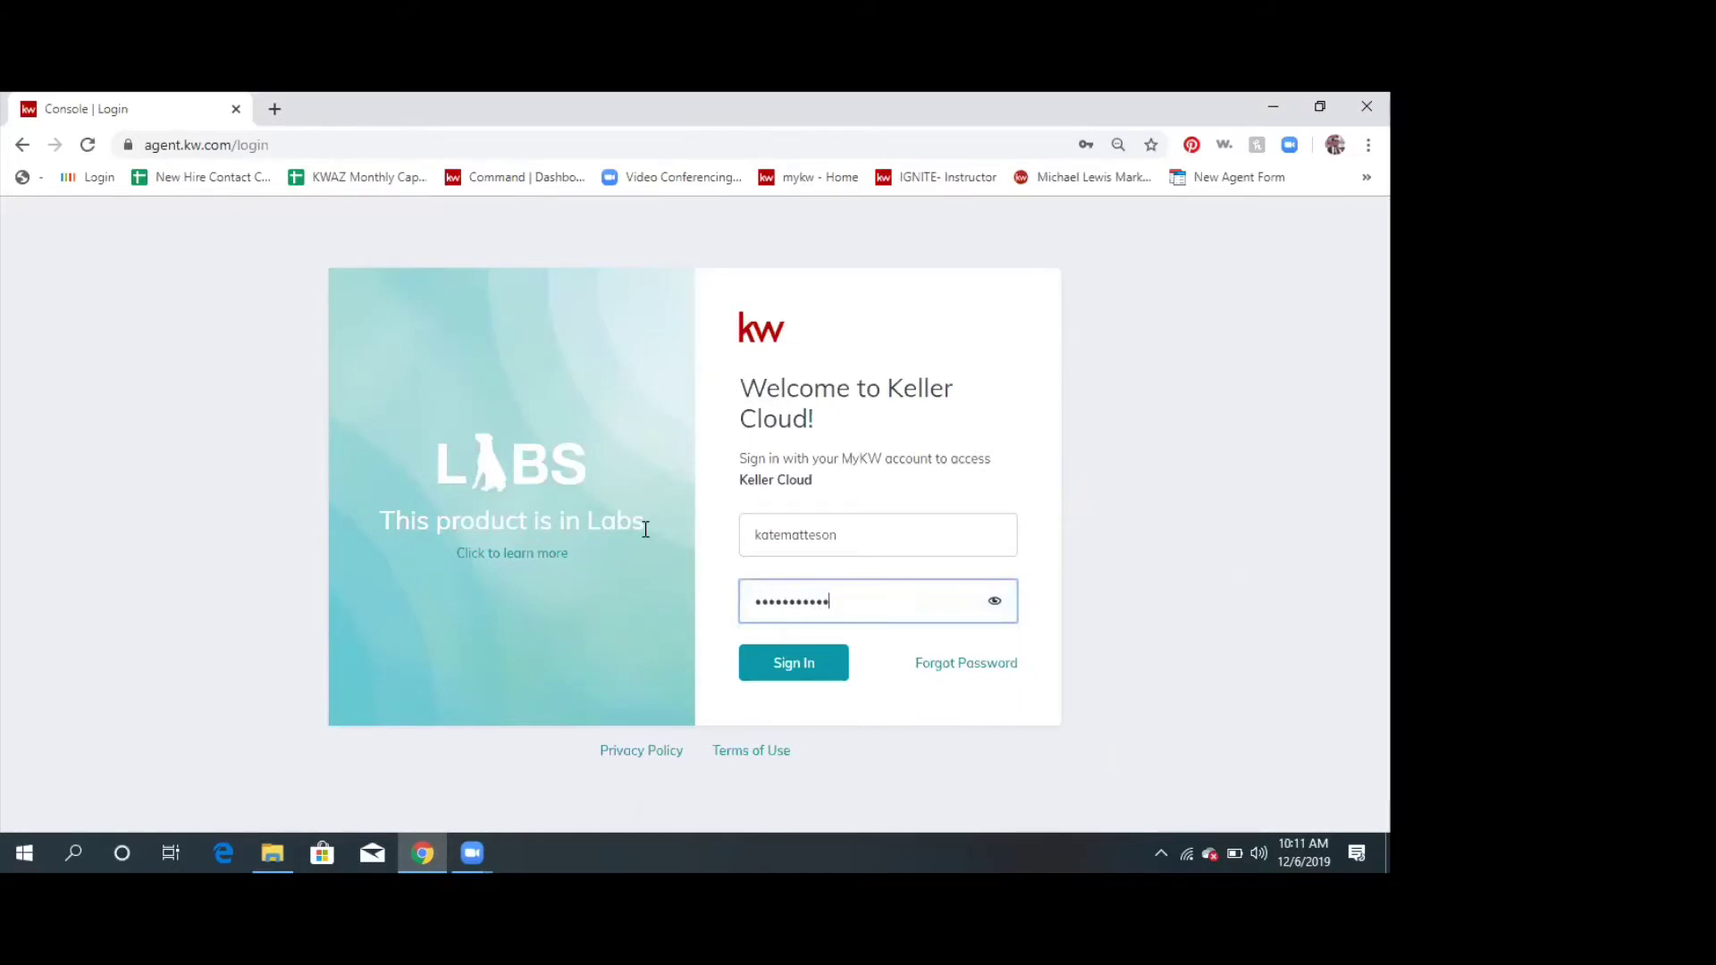
pyautogui.write('*')
pyautogui.press('Return')
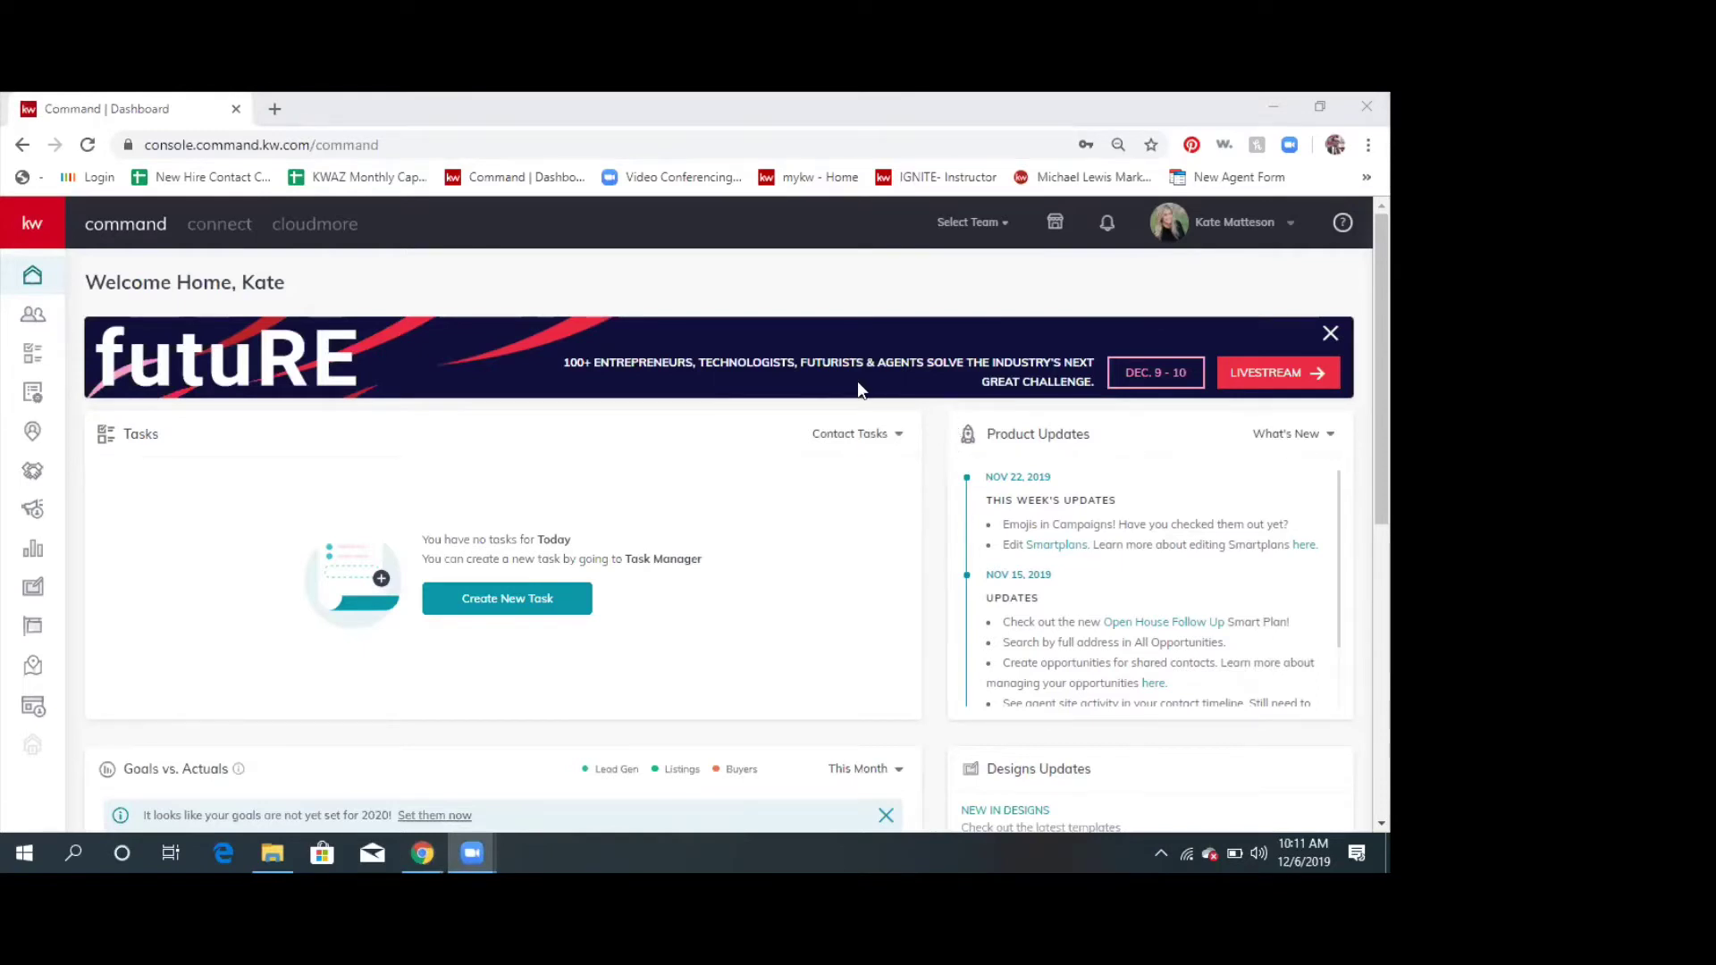
# - Close the futuRE banner and browse the Nov 15, 2019 Product Updates
pyautogui.scroll(-1, 912, 432)
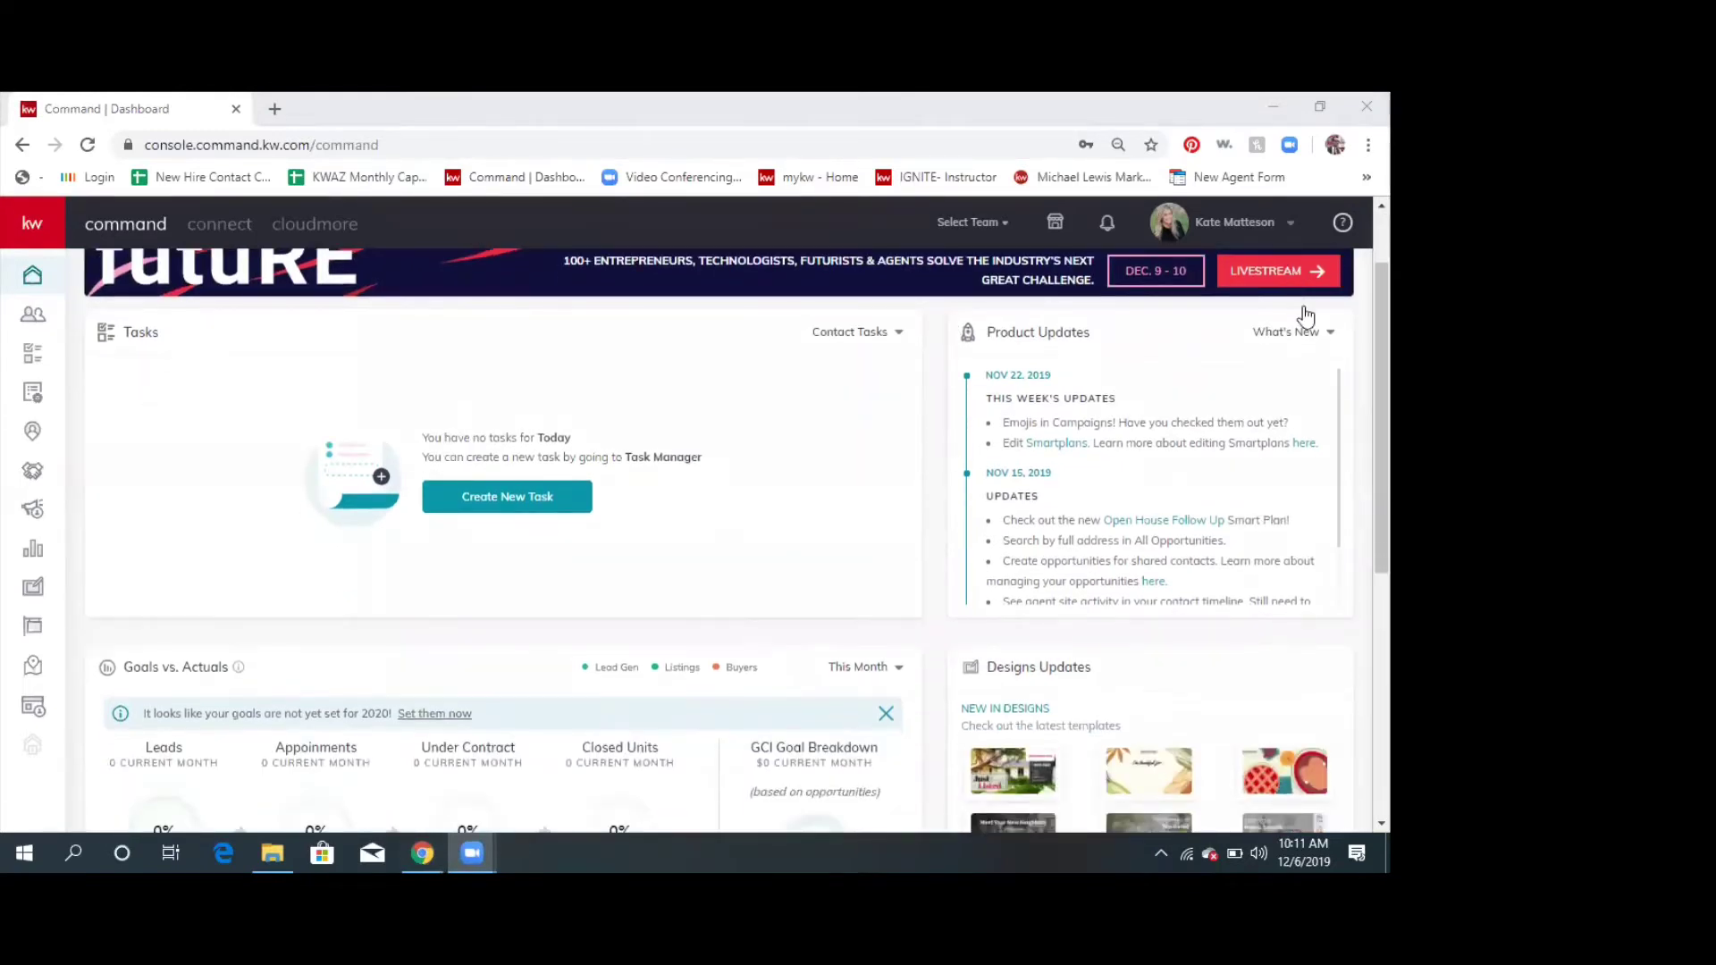
pyautogui.scroll(1, 1302, 318)
pyautogui.click(1326, 331)
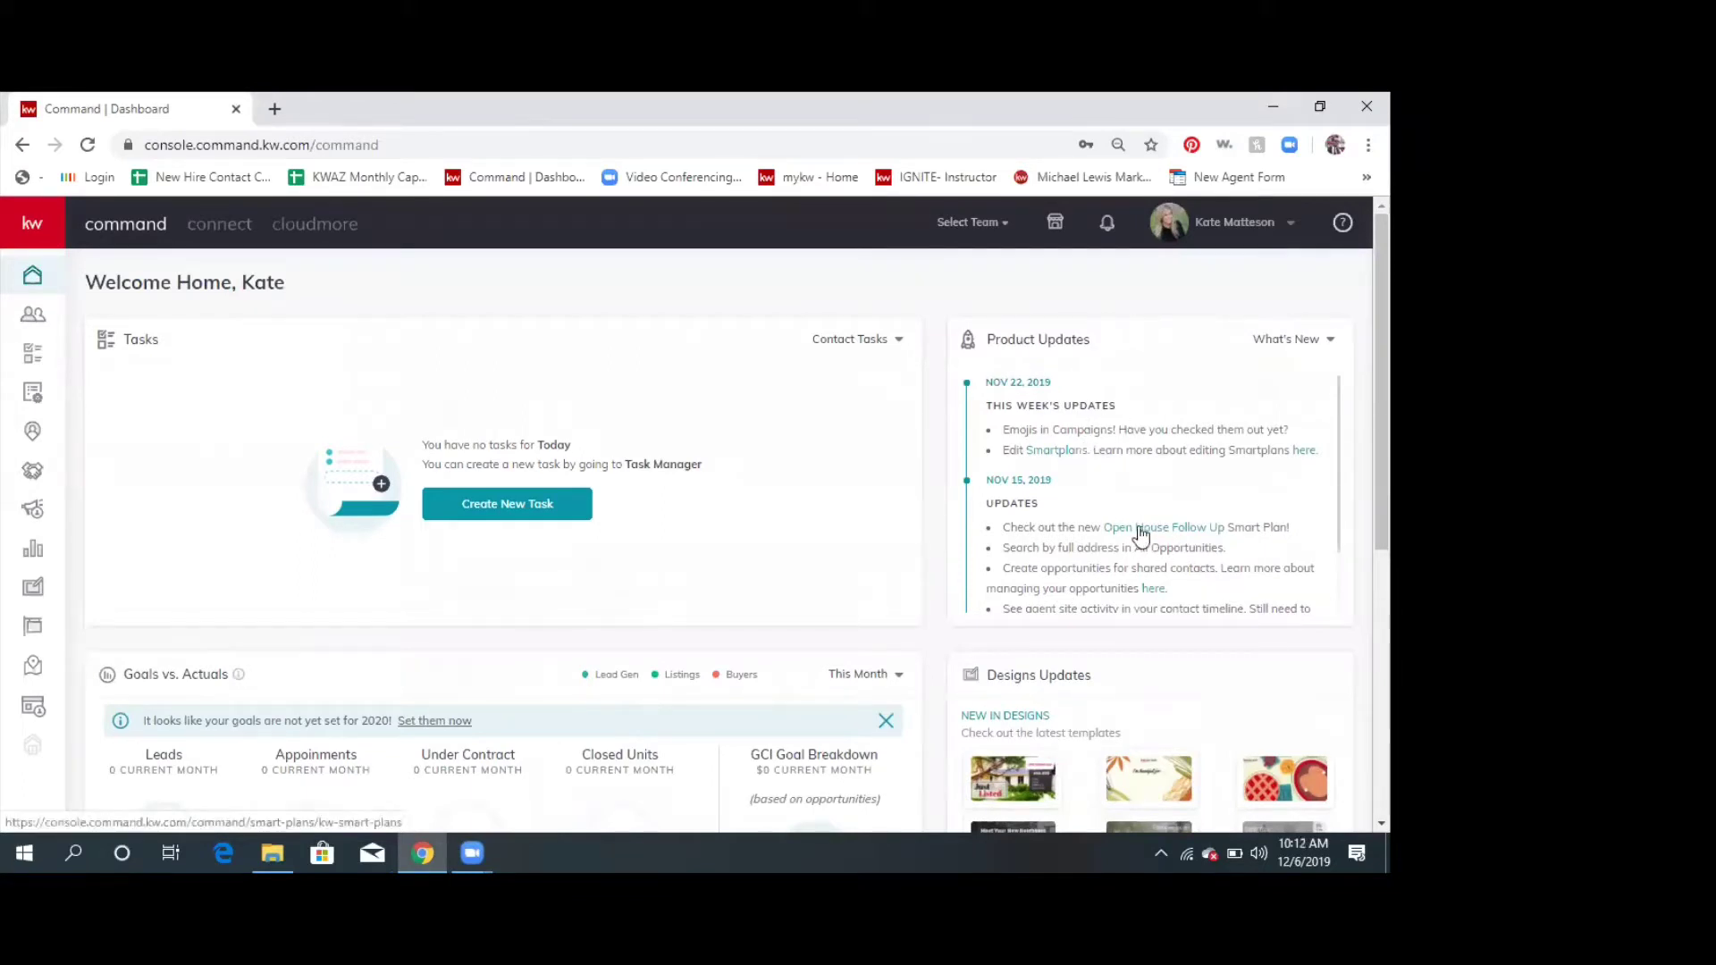
pyautogui.scroll(-3, 1154, 548)
pyautogui.scroll(2, 1151, 556)
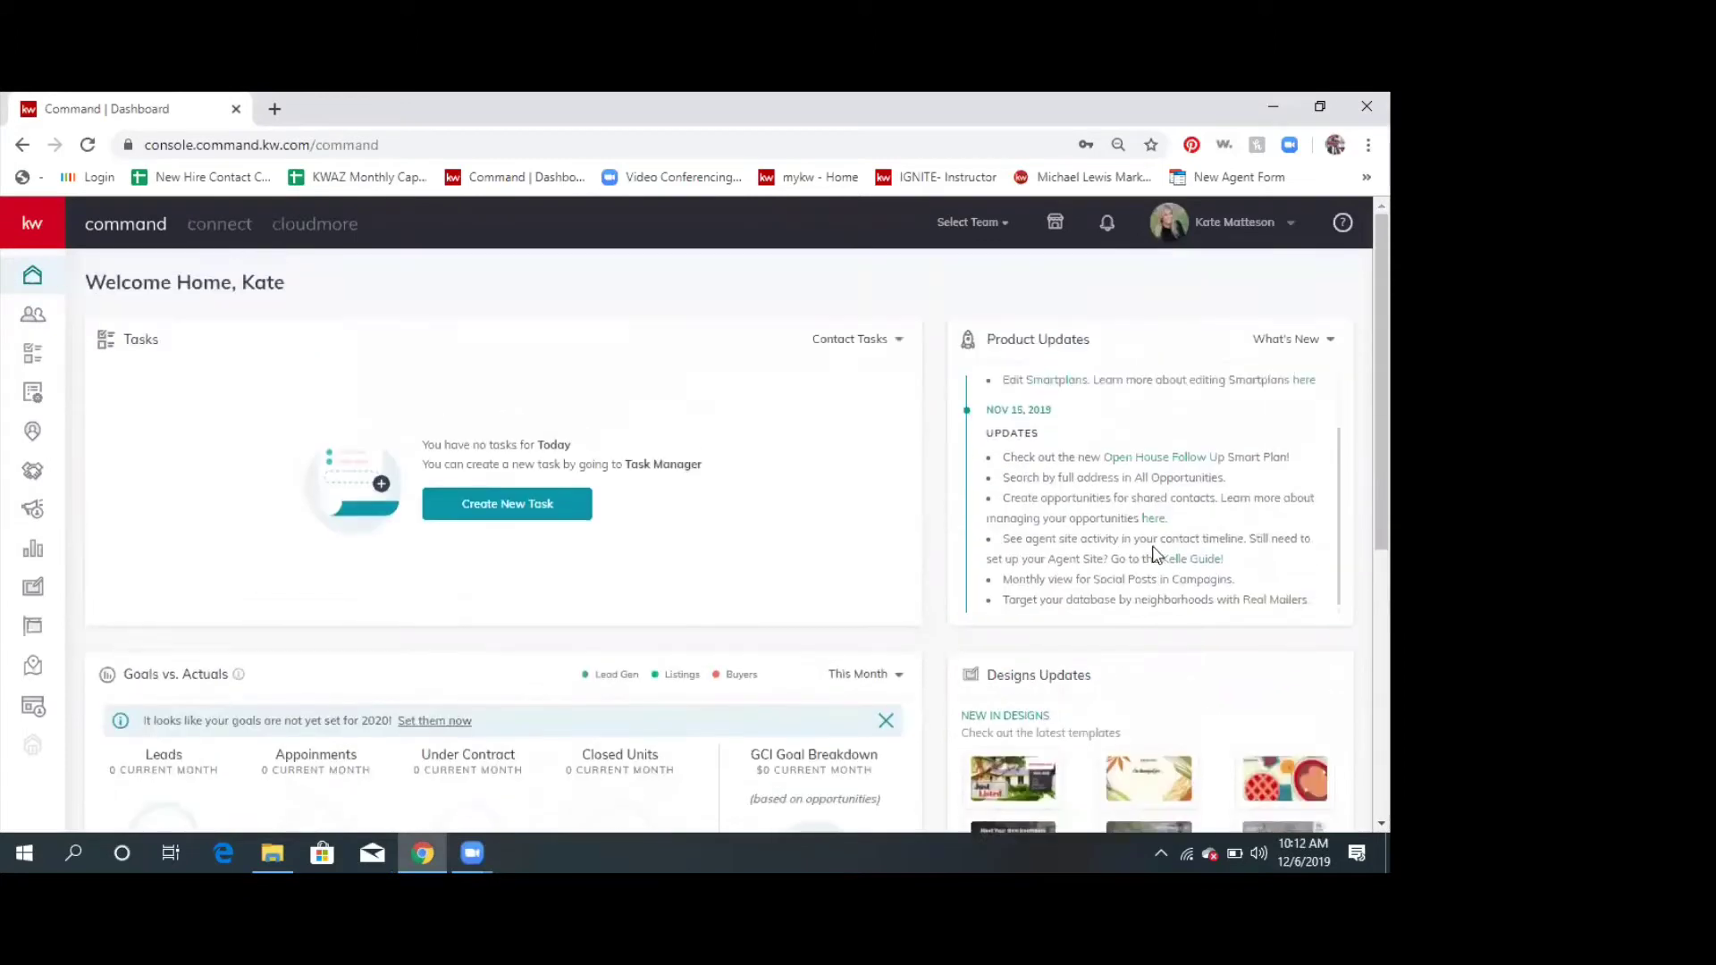
pyautogui.scroll(2, 1153, 555)
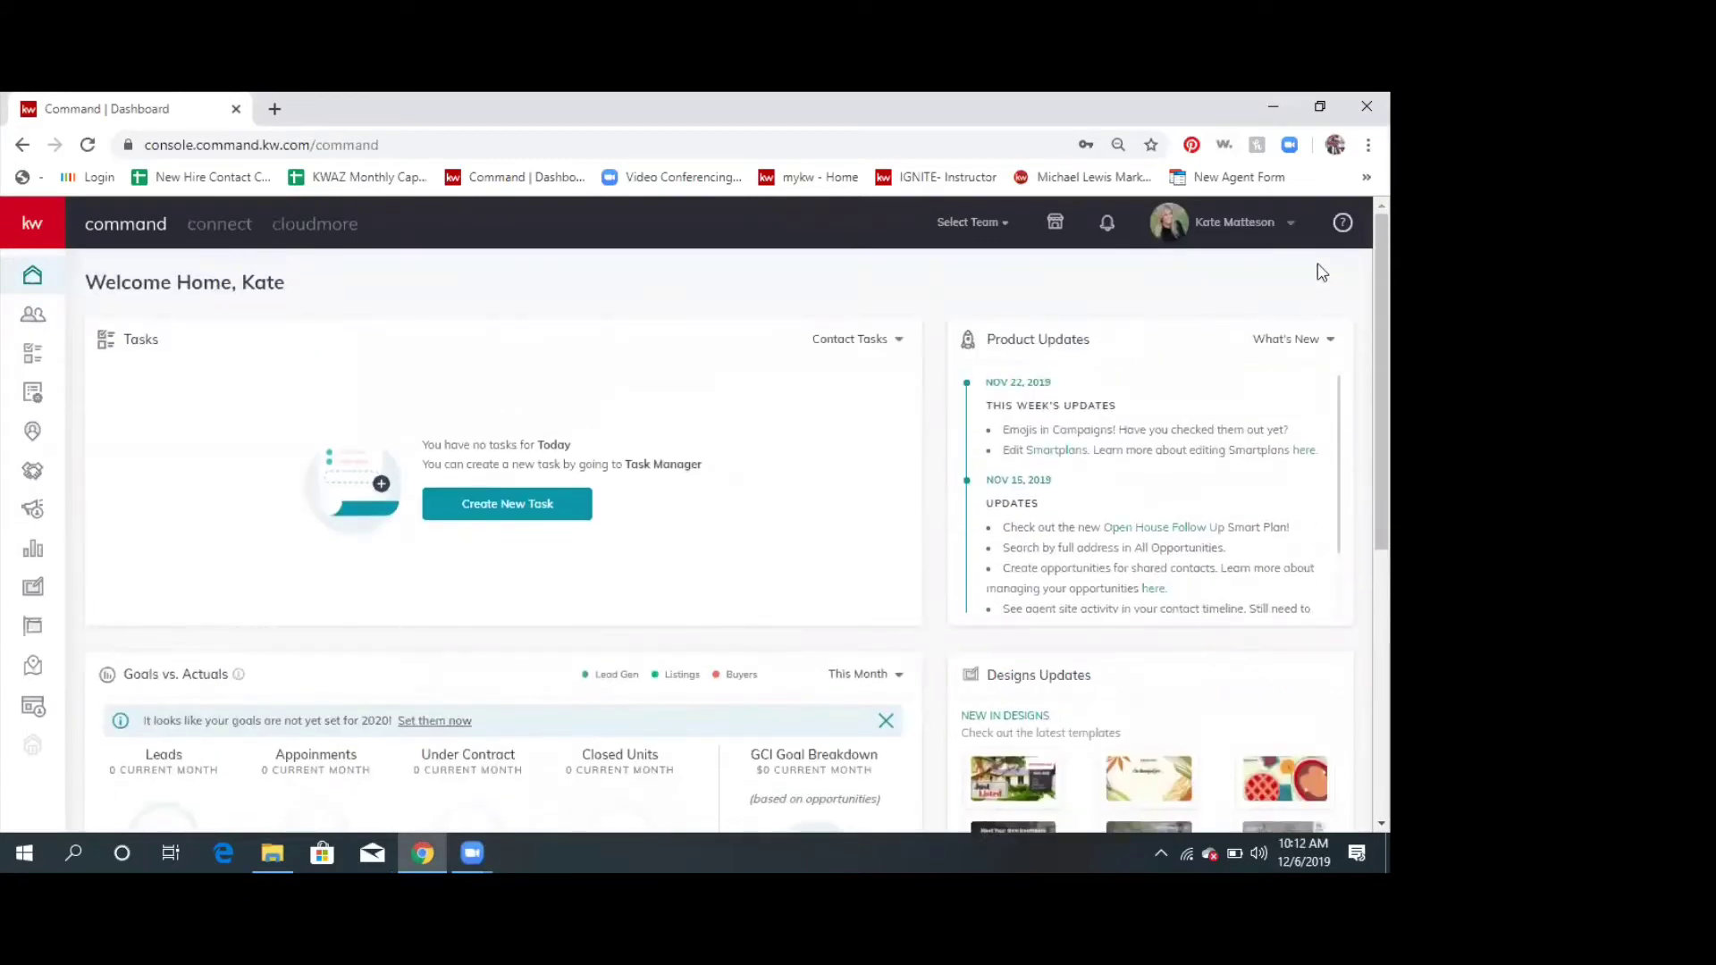
pyautogui.click(1342, 223)
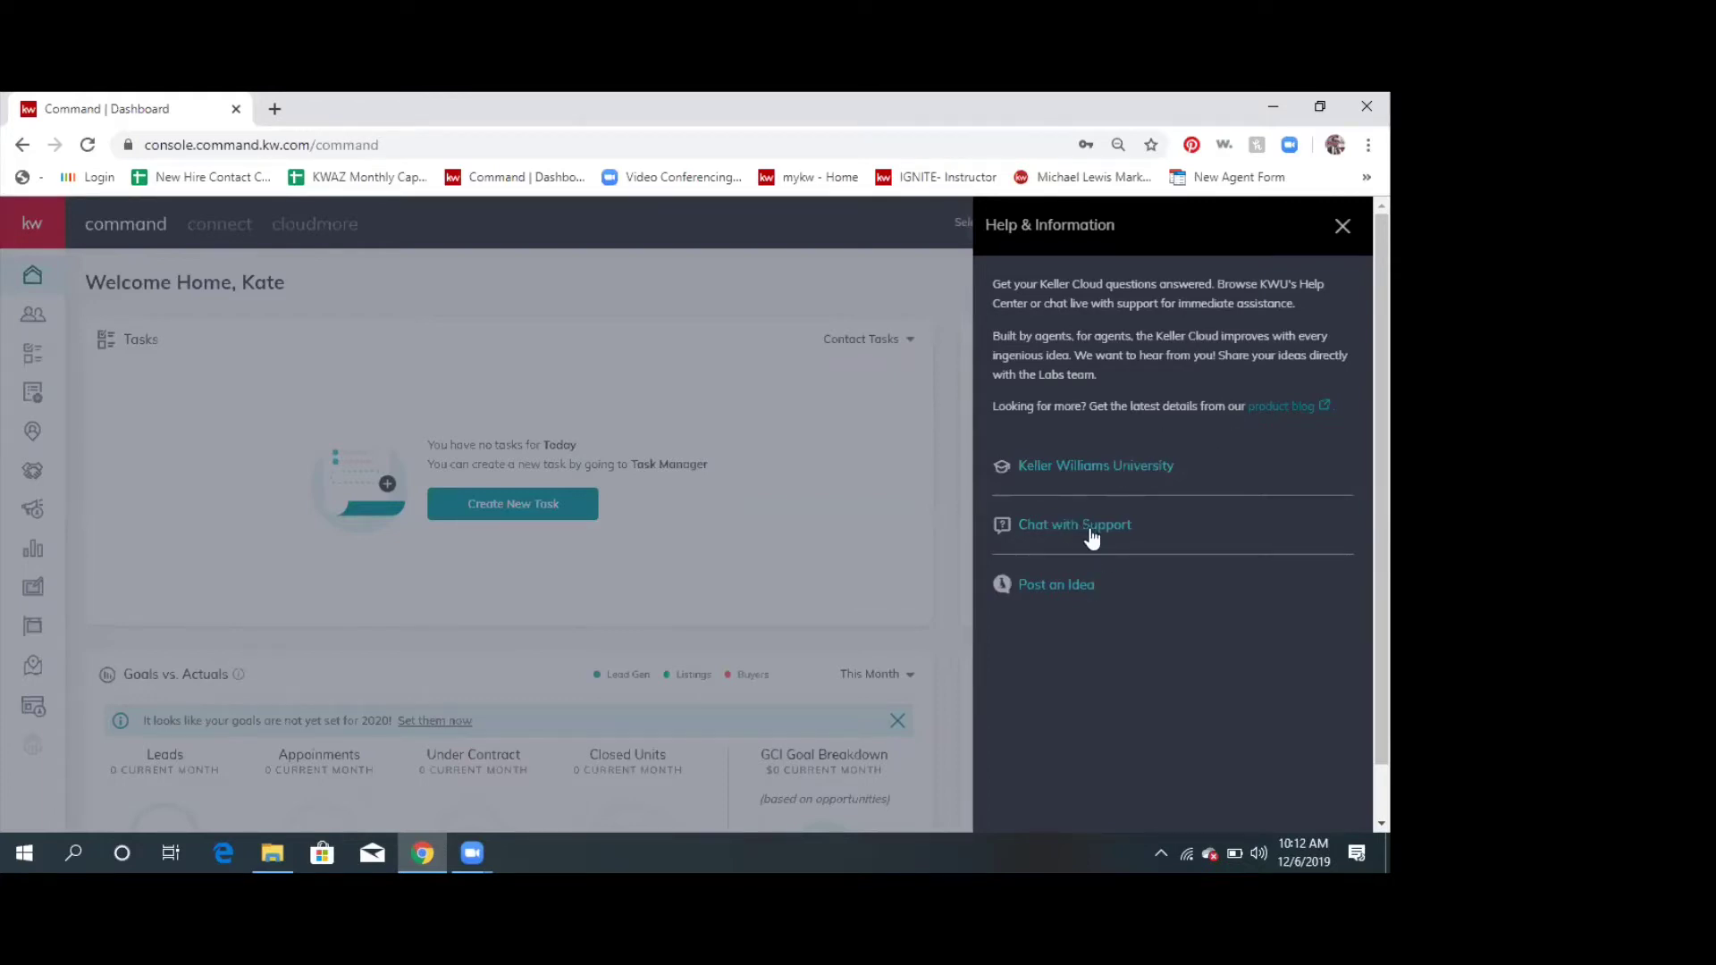
pyautogui.click(1342, 225)
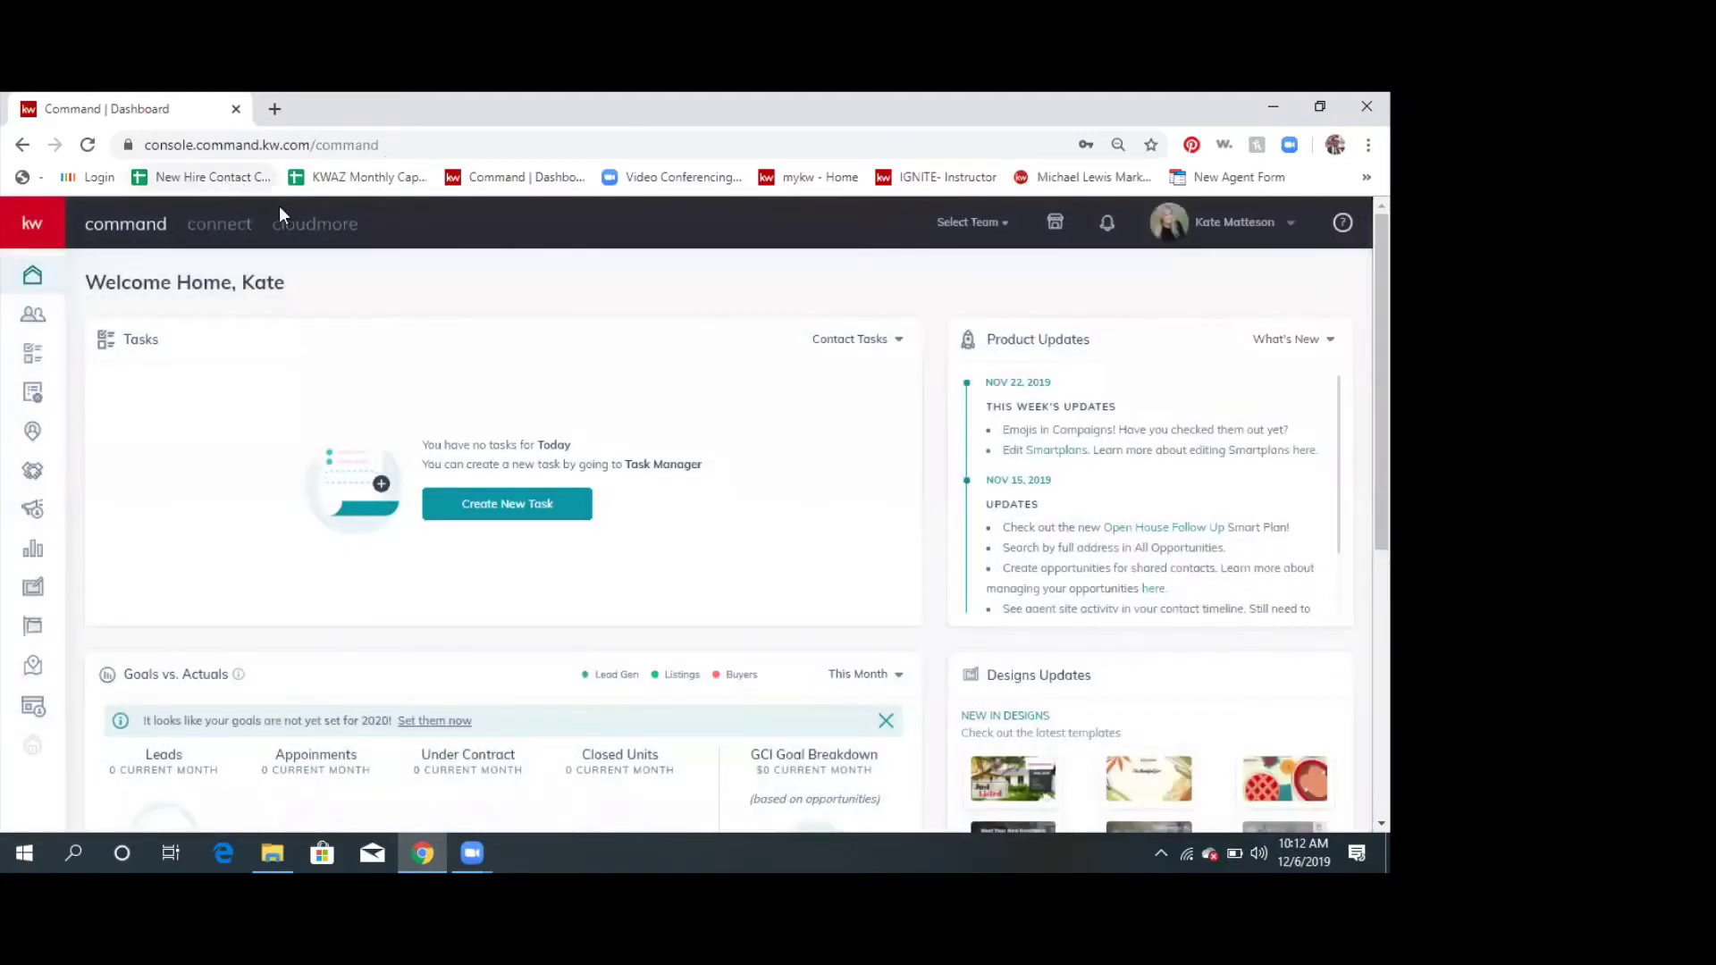
# - Switch to the Connect section, retry loading groups, and open KWConnect.com from the Welcome panel
pyautogui.click(1289, 223)
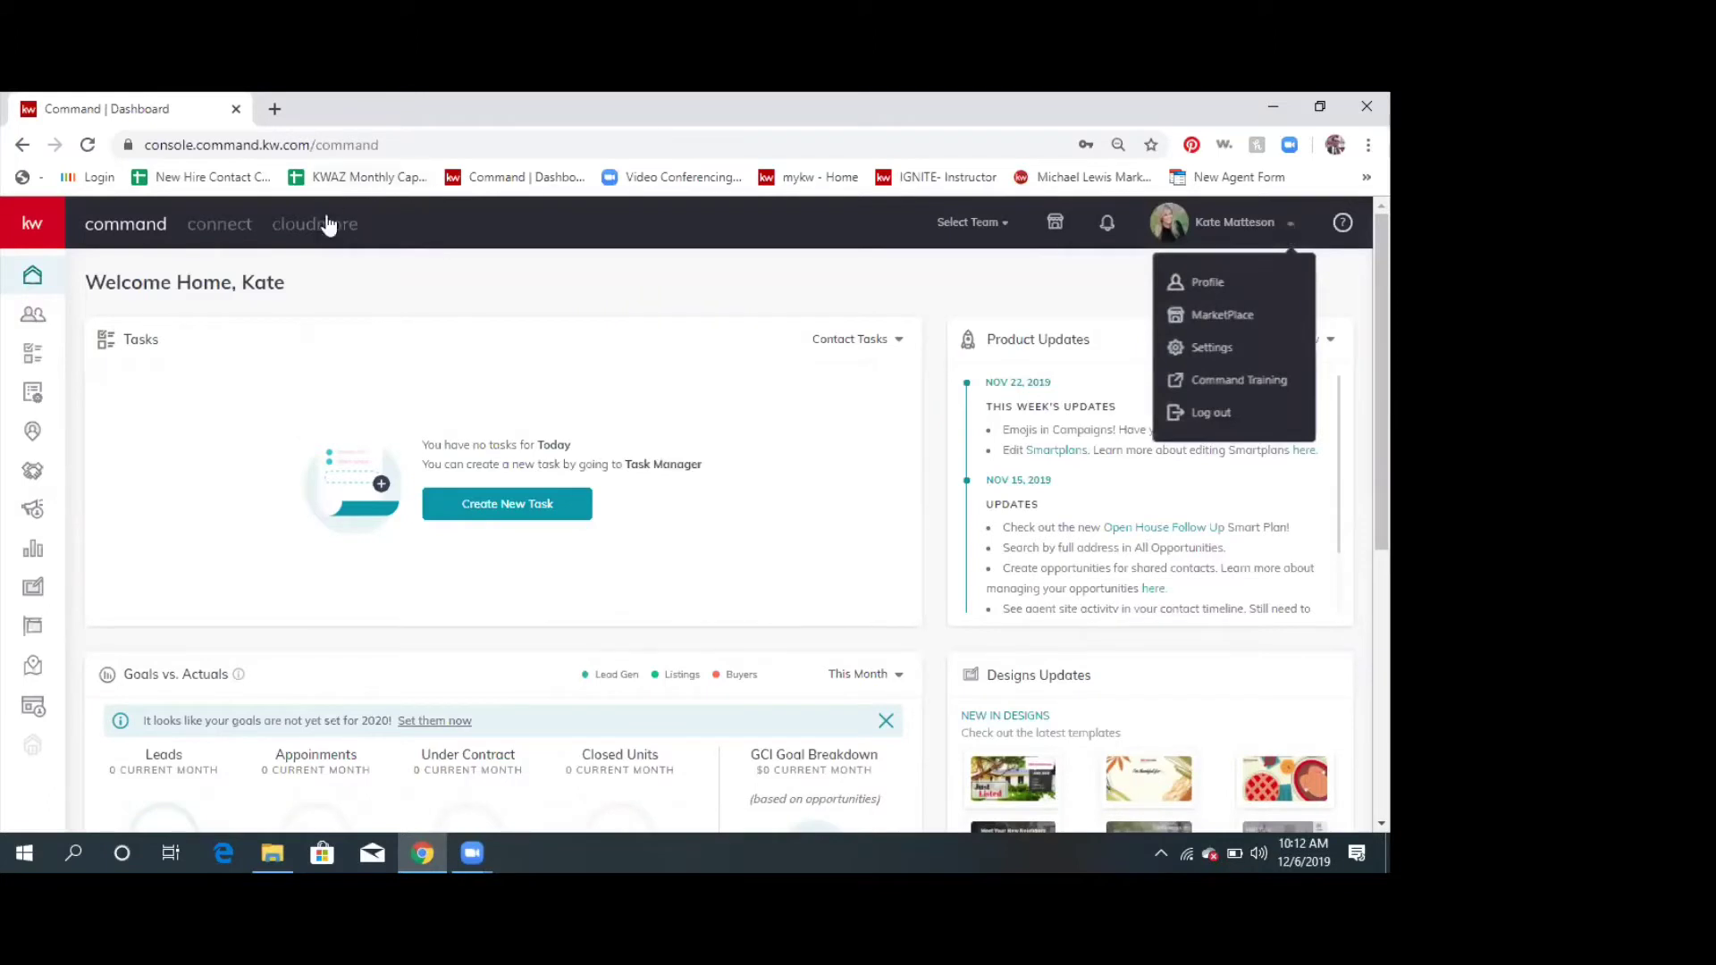
pyautogui.click(257, 224)
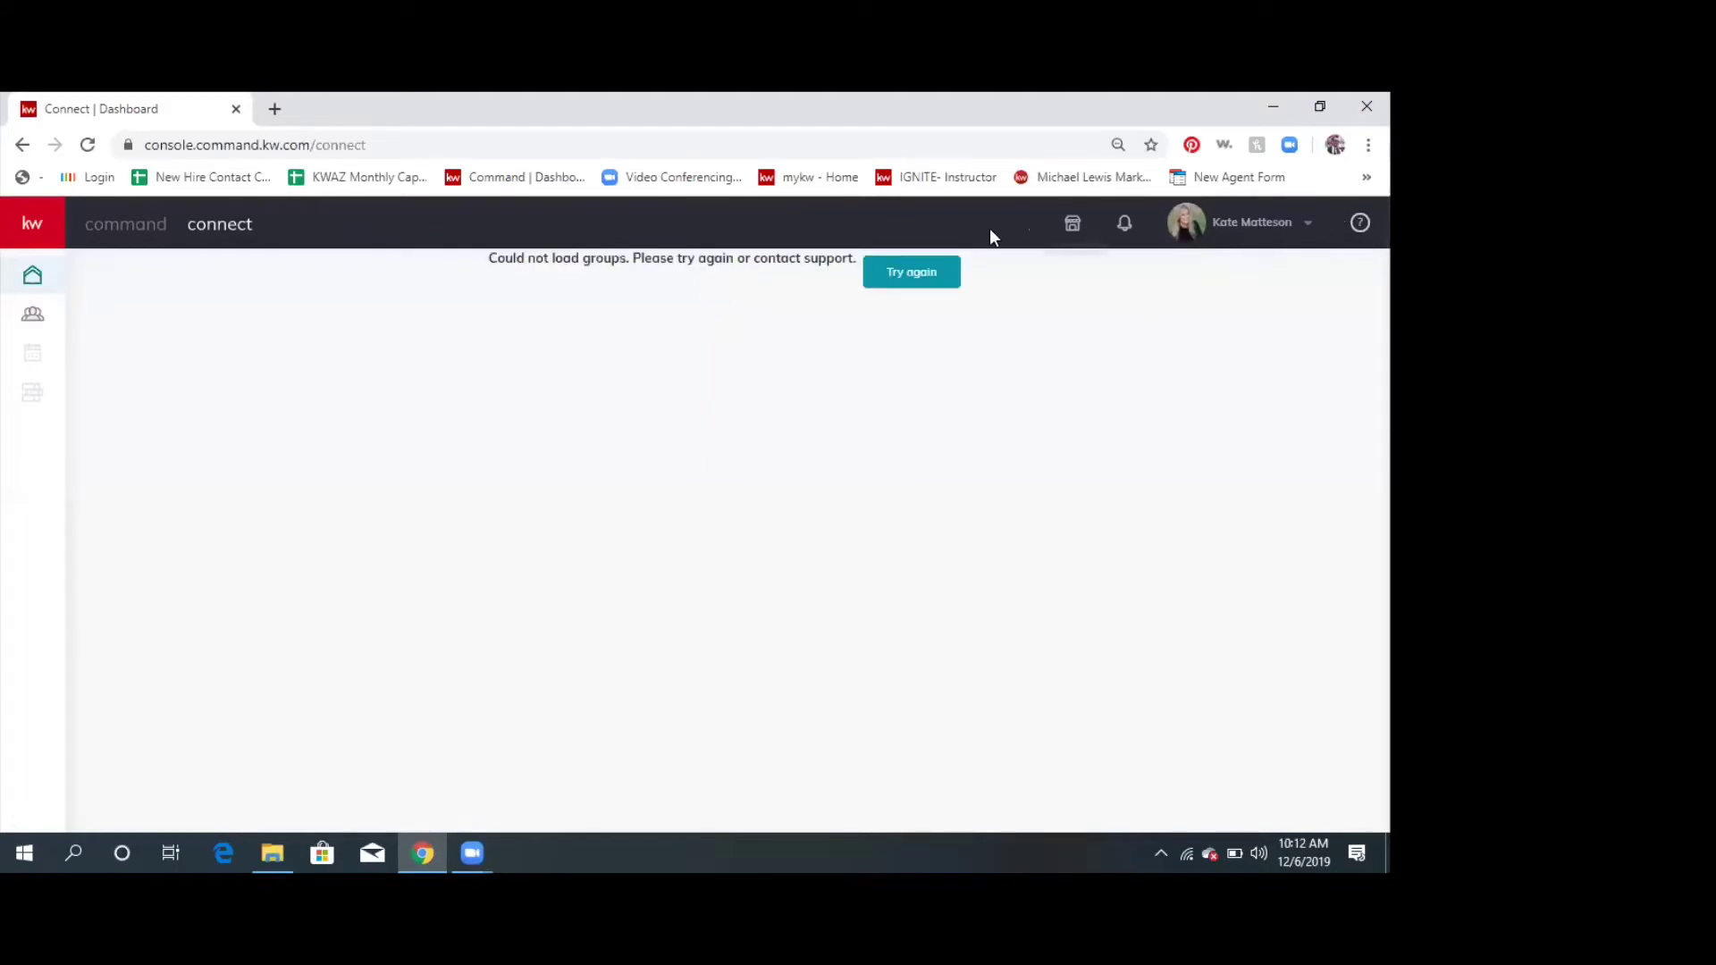
pyautogui.click(943, 280)
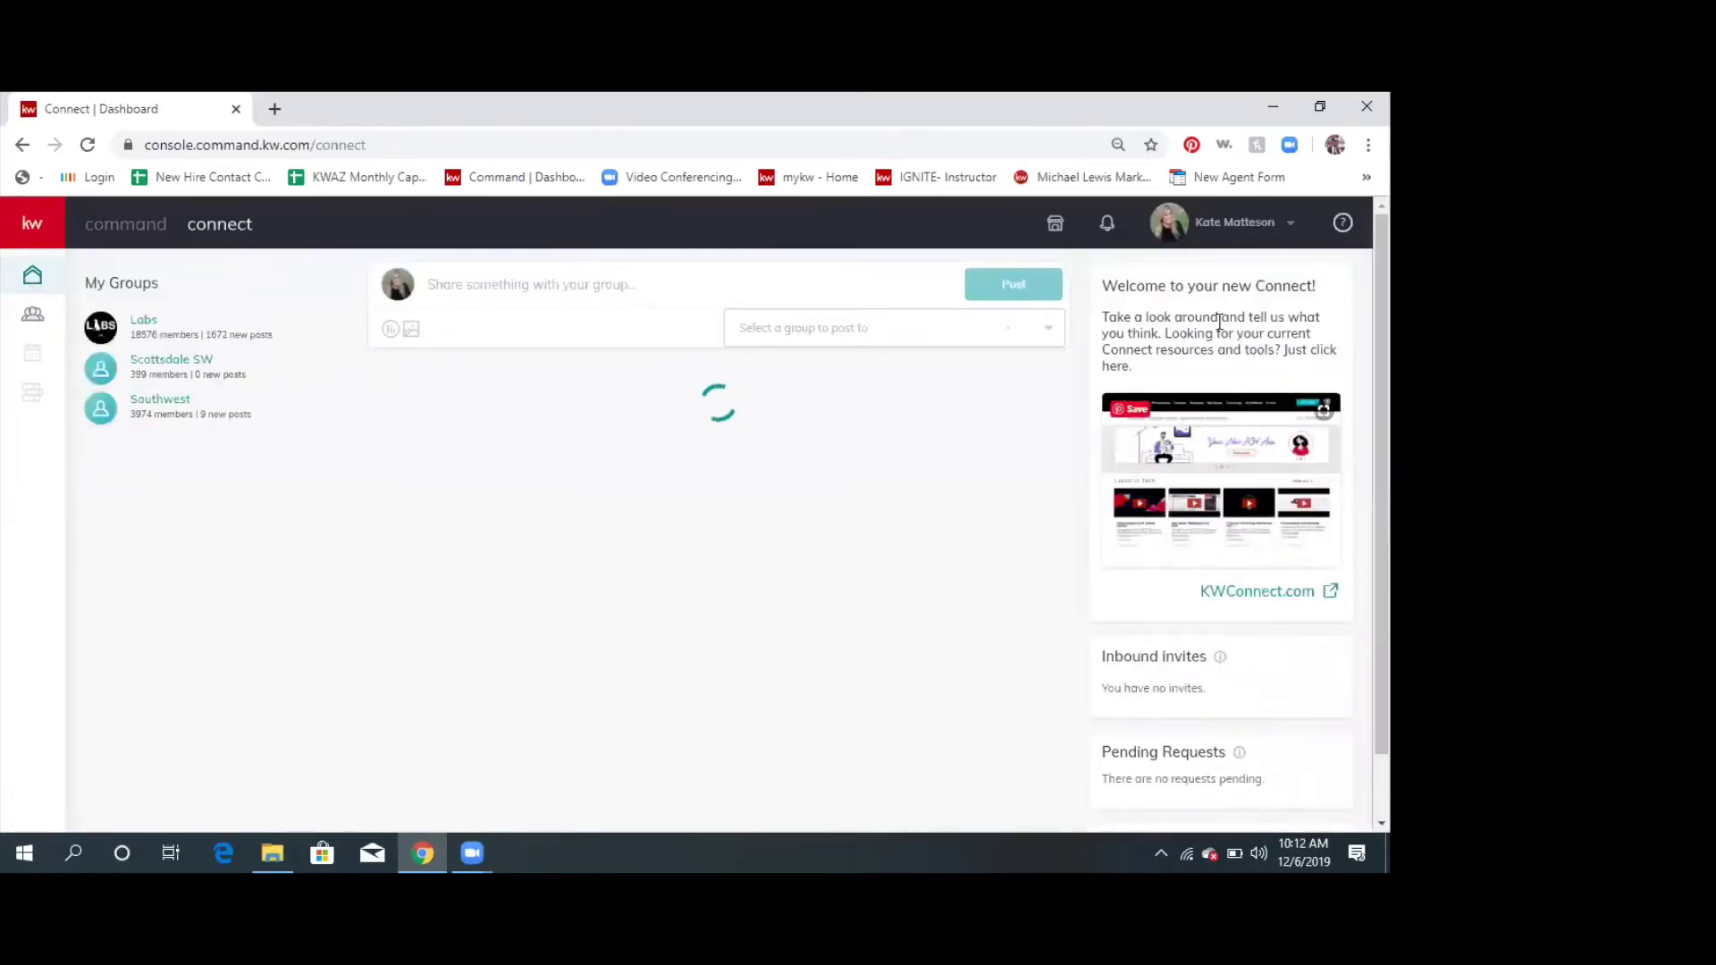
pyautogui.click(1256, 593)
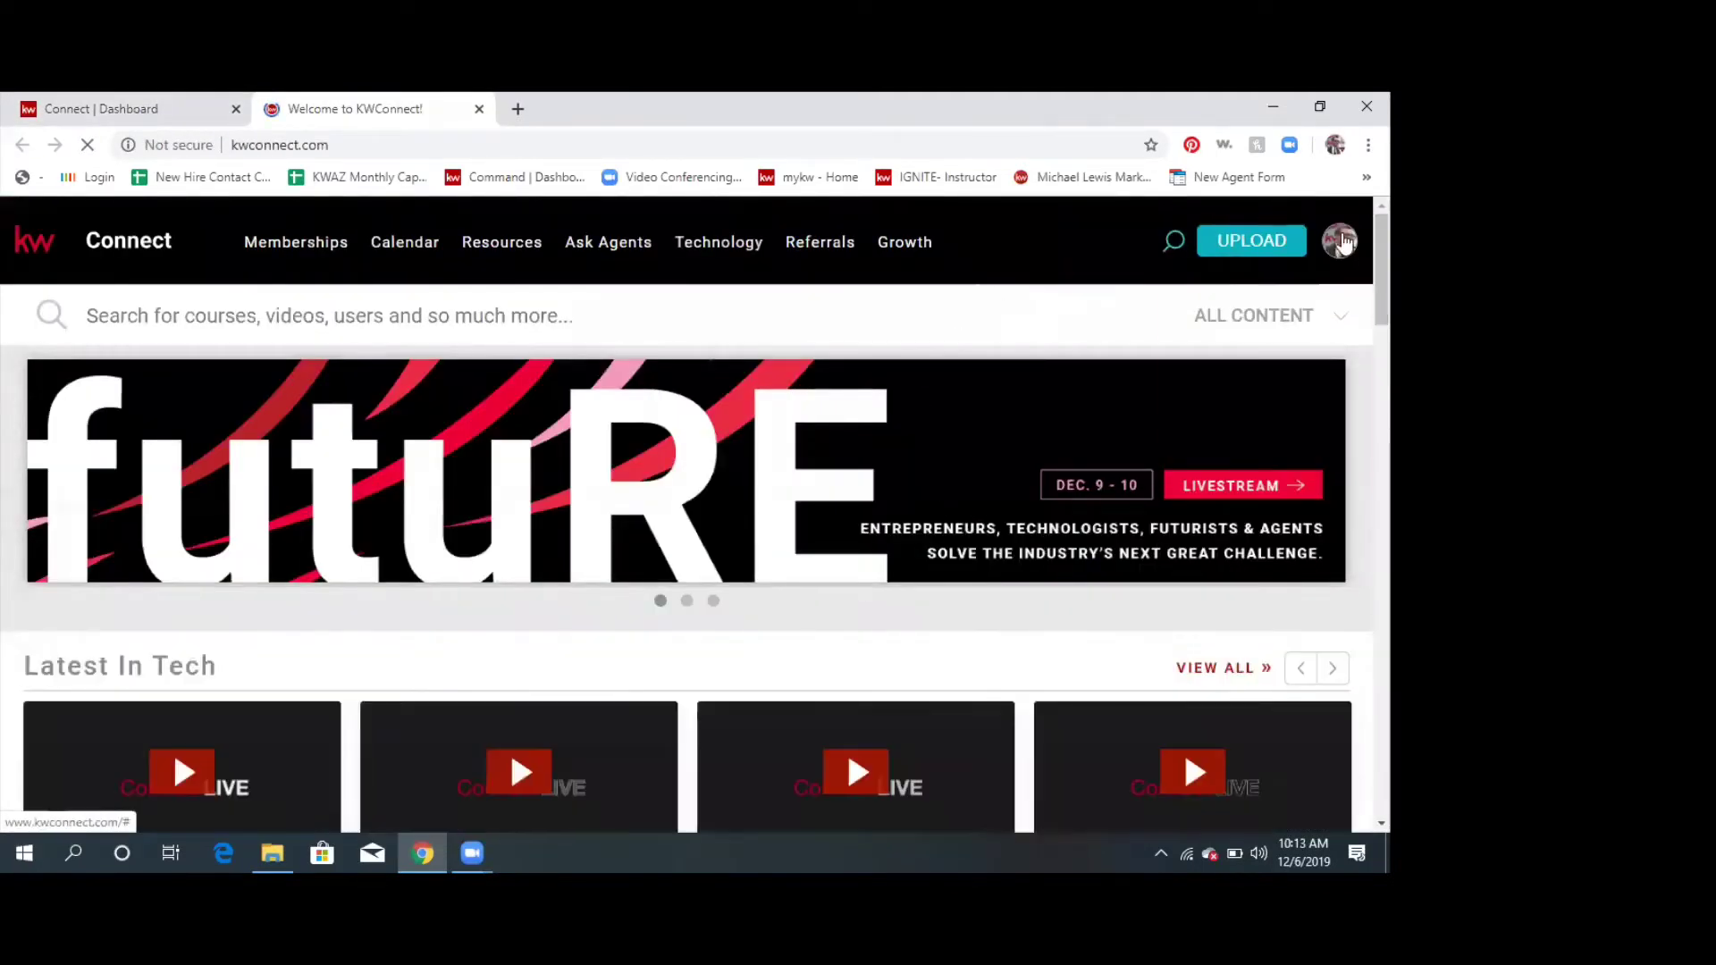
# - Open Technology > Tech-Enabled Agent and jump to its Technology Training section
pyautogui.click(1340, 242)
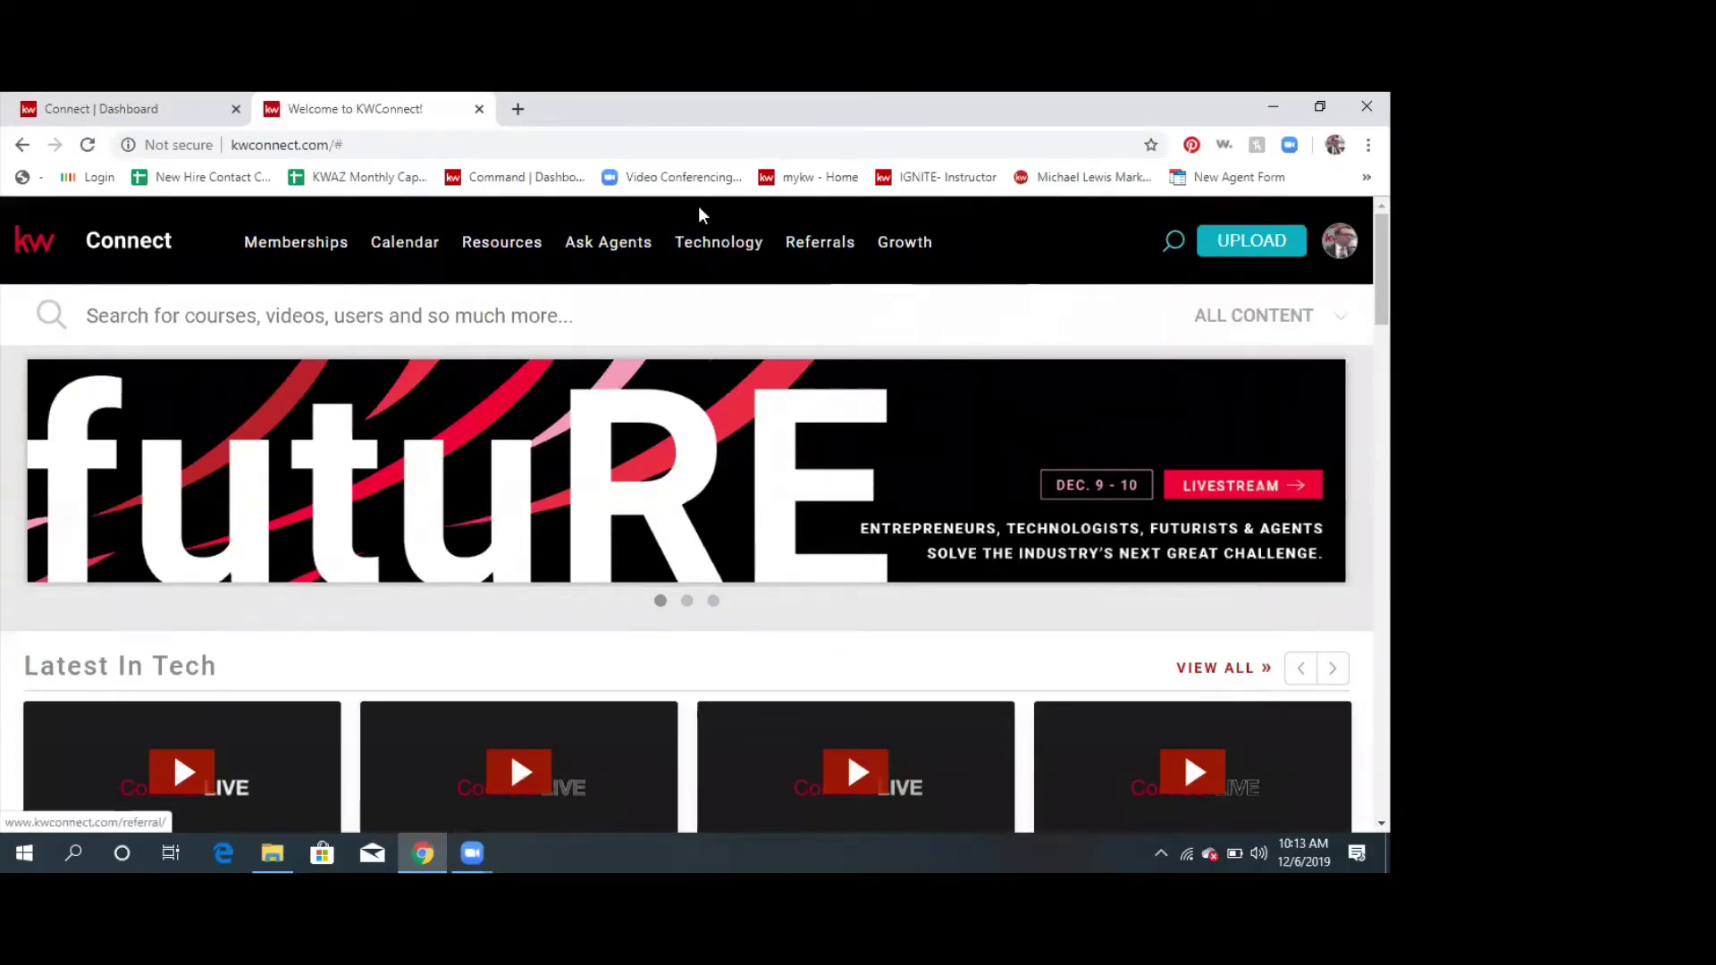
pyautogui.moveTo(679, 249)
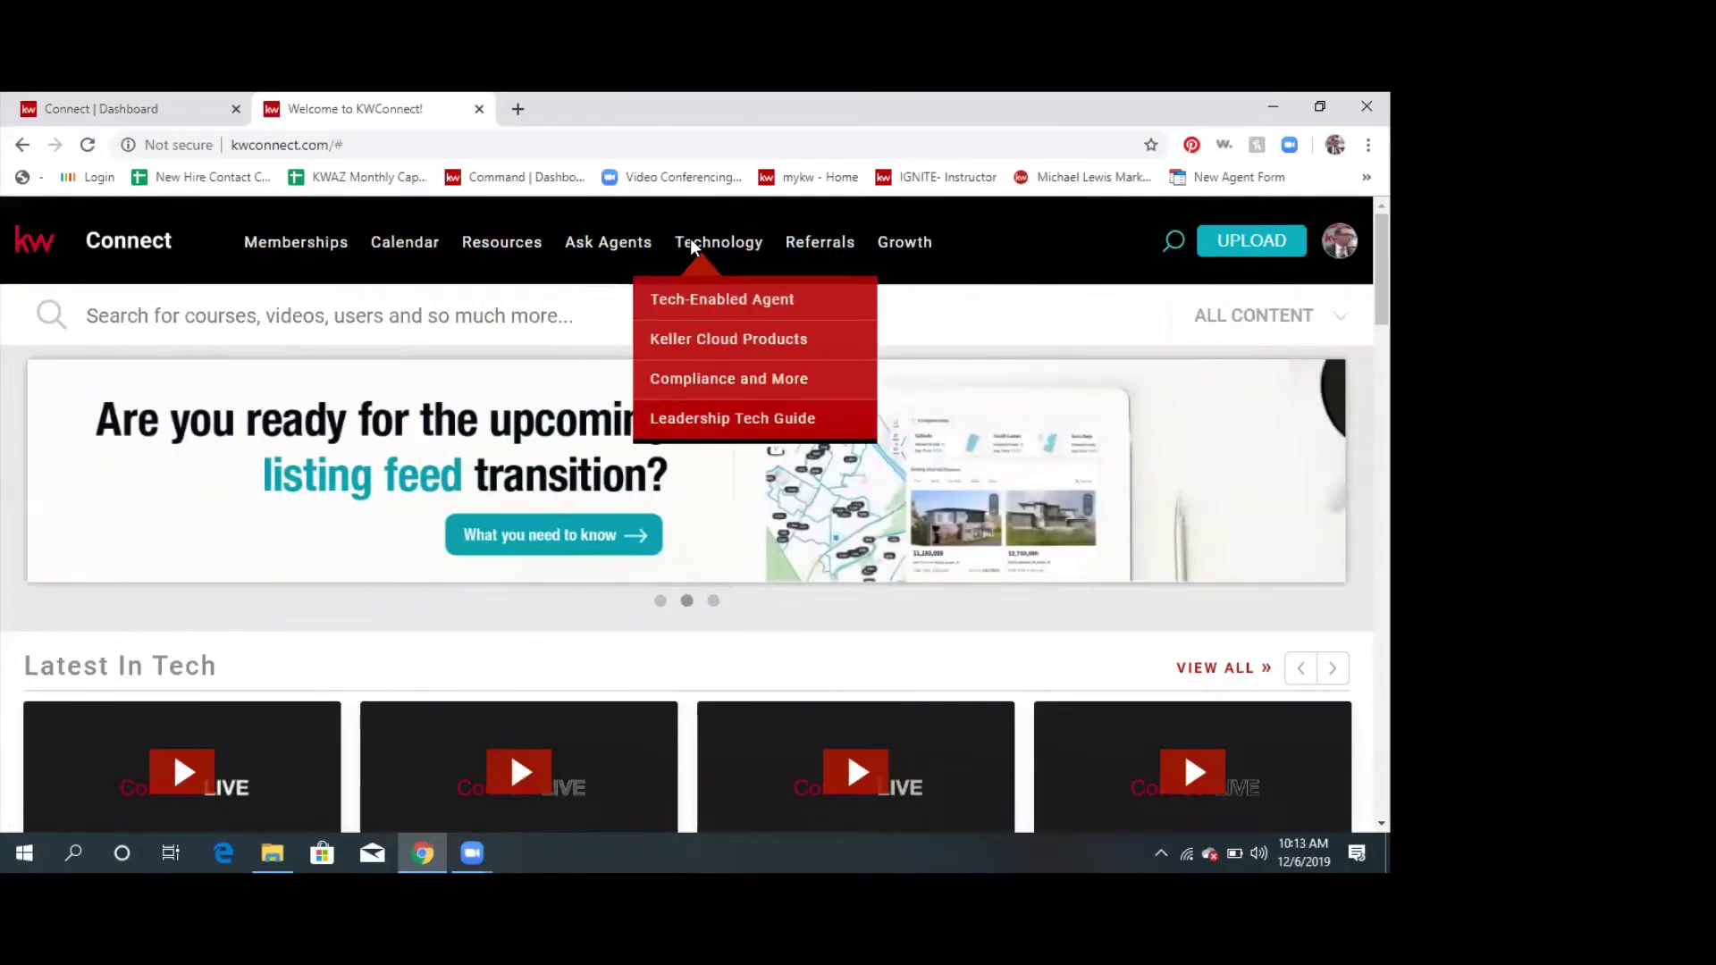
pyautogui.click(713, 308)
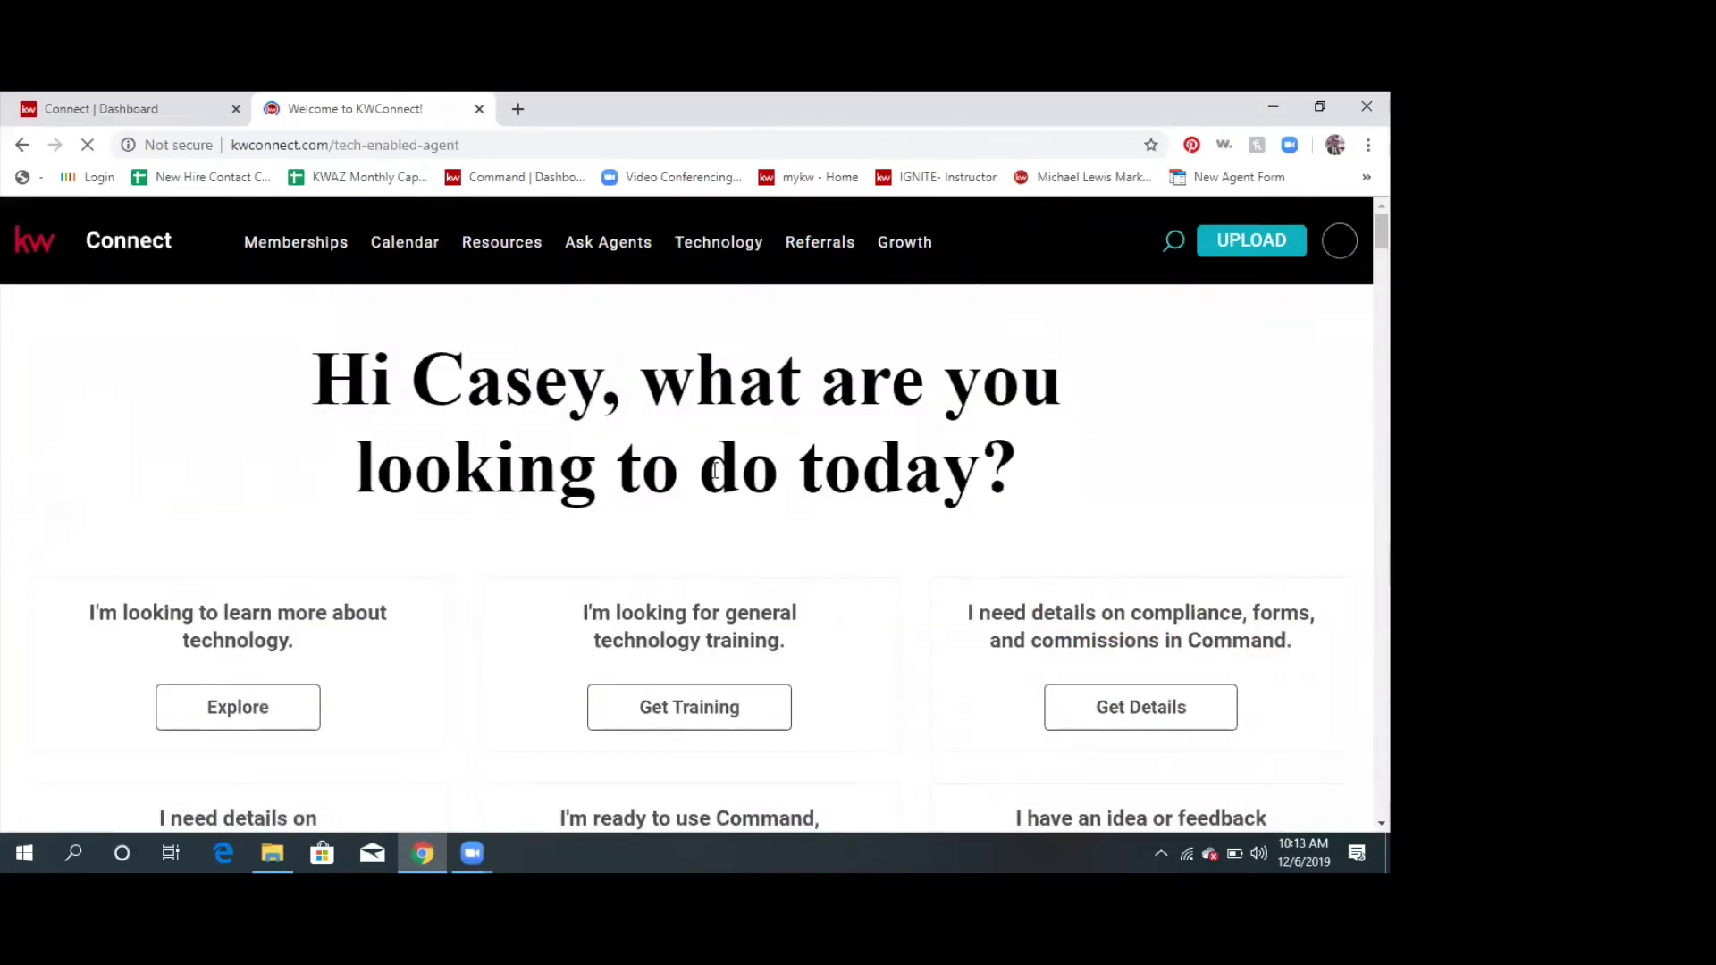
pyautogui.scroll(-1, 706, 483)
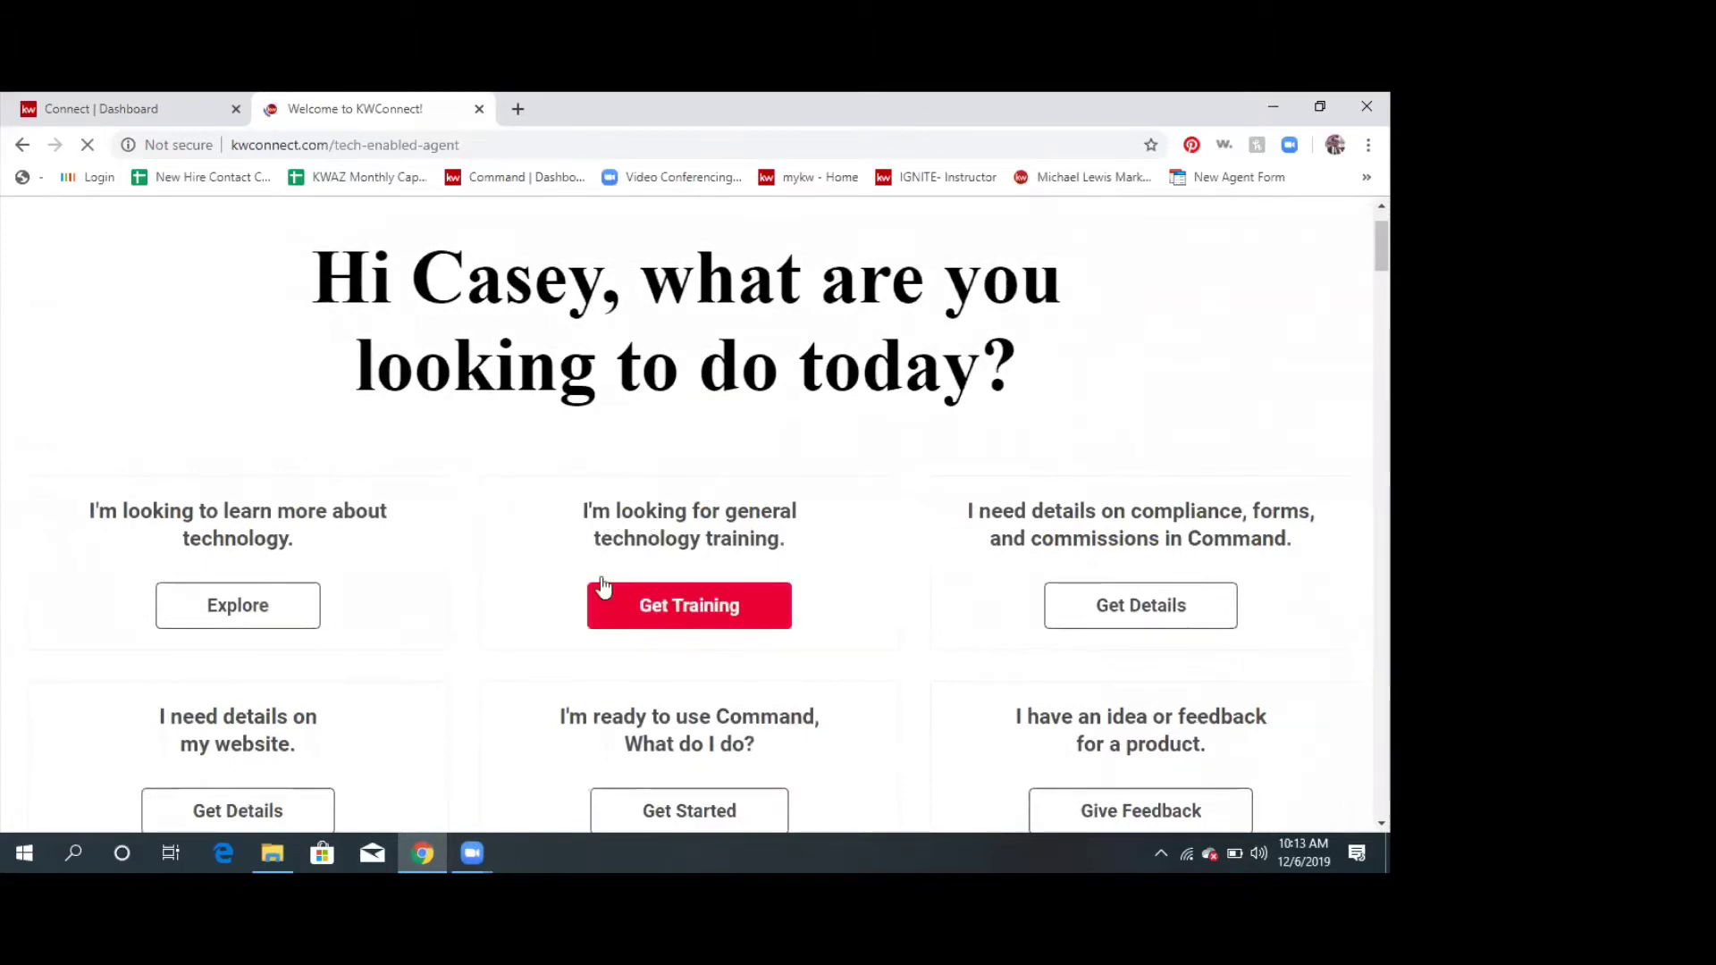
pyautogui.click(695, 606)
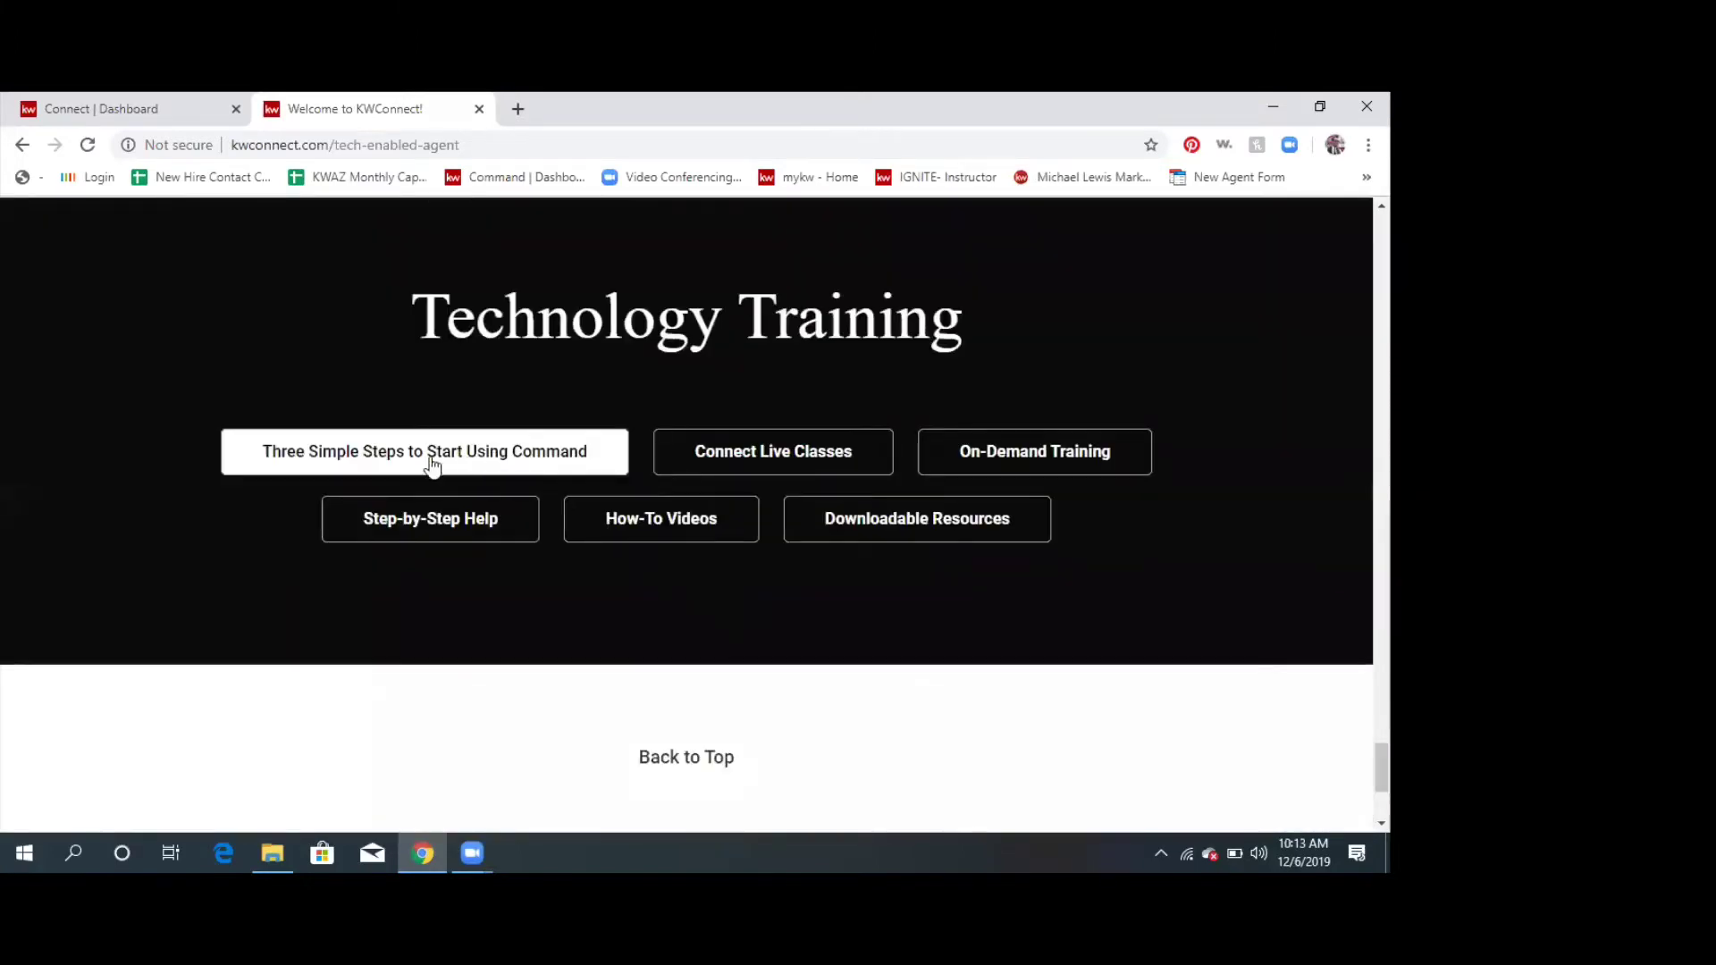
# - Open Connect Live Classes and scroll through the livestream schedule
pyautogui.click(800, 472)
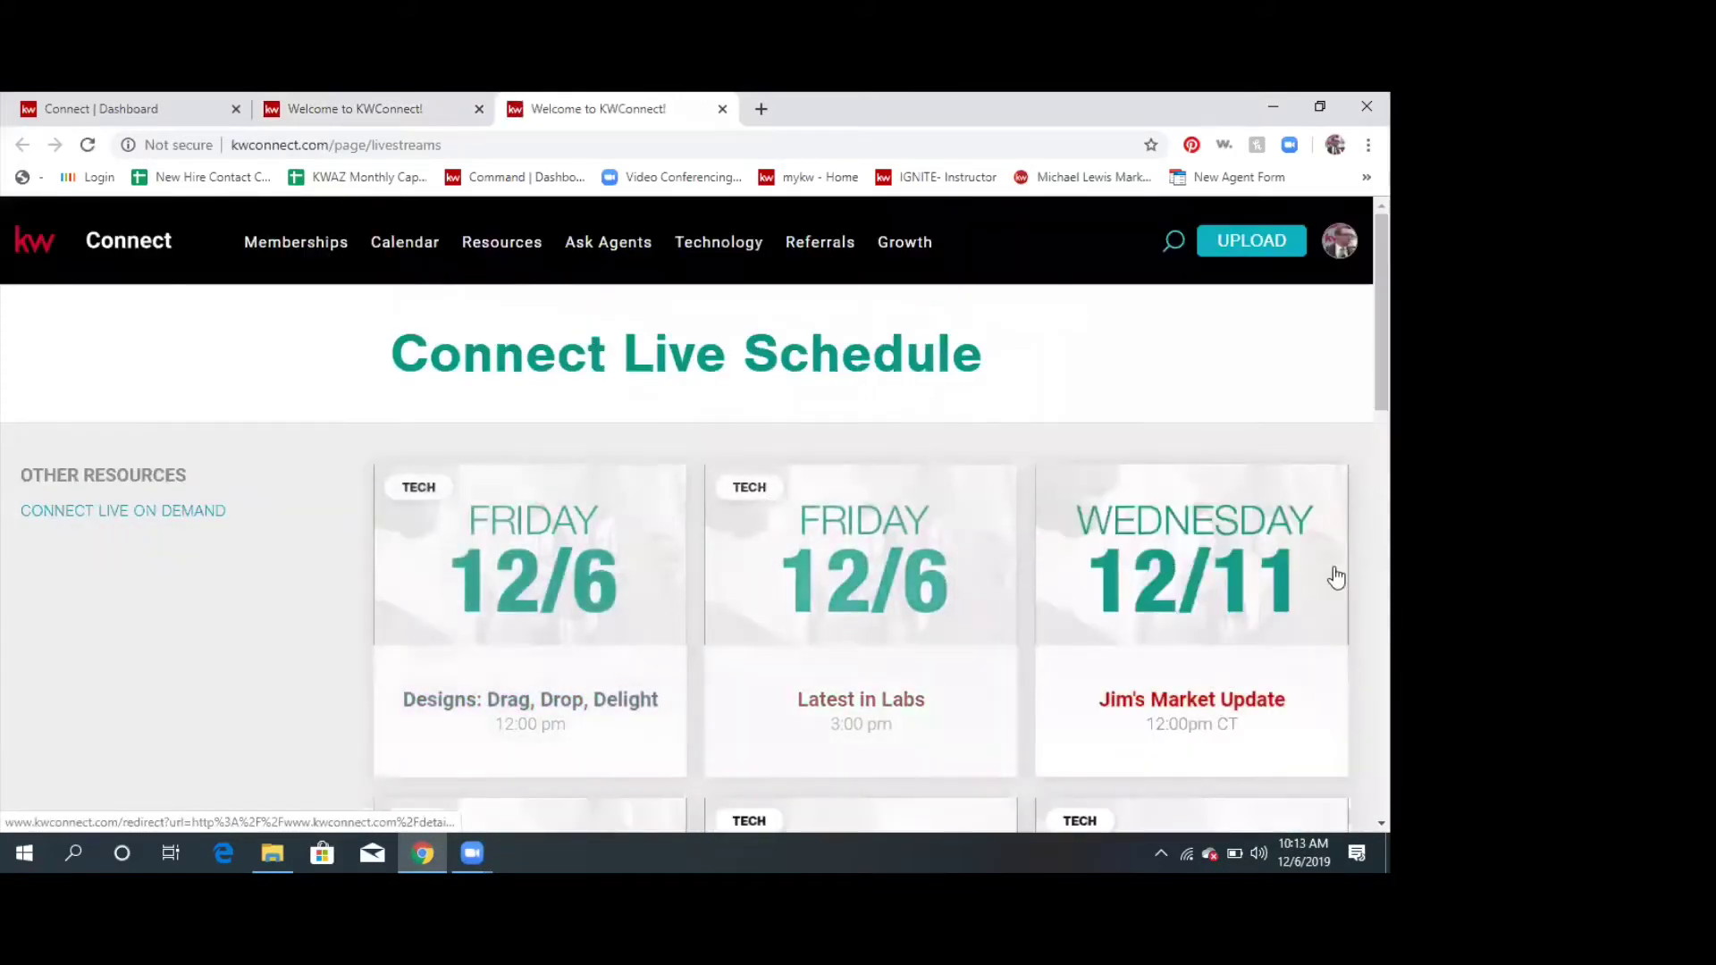
pyautogui.scroll(-2, 1109, 607)
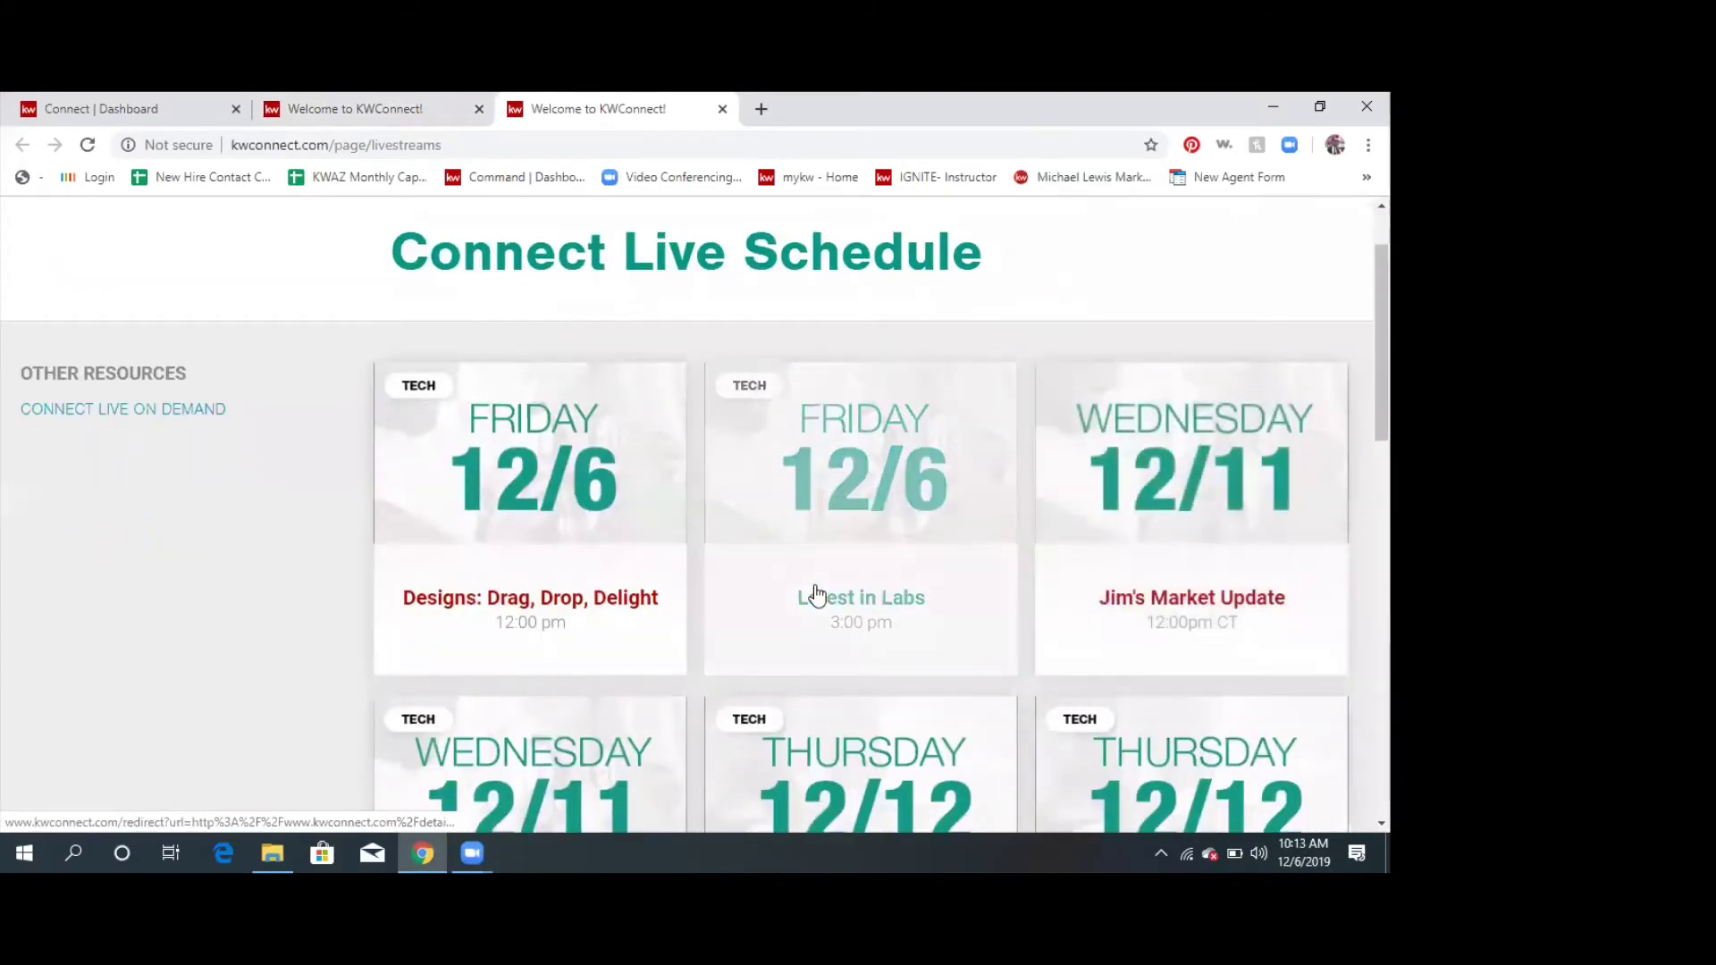
pyautogui.scroll(-1, 813, 601)
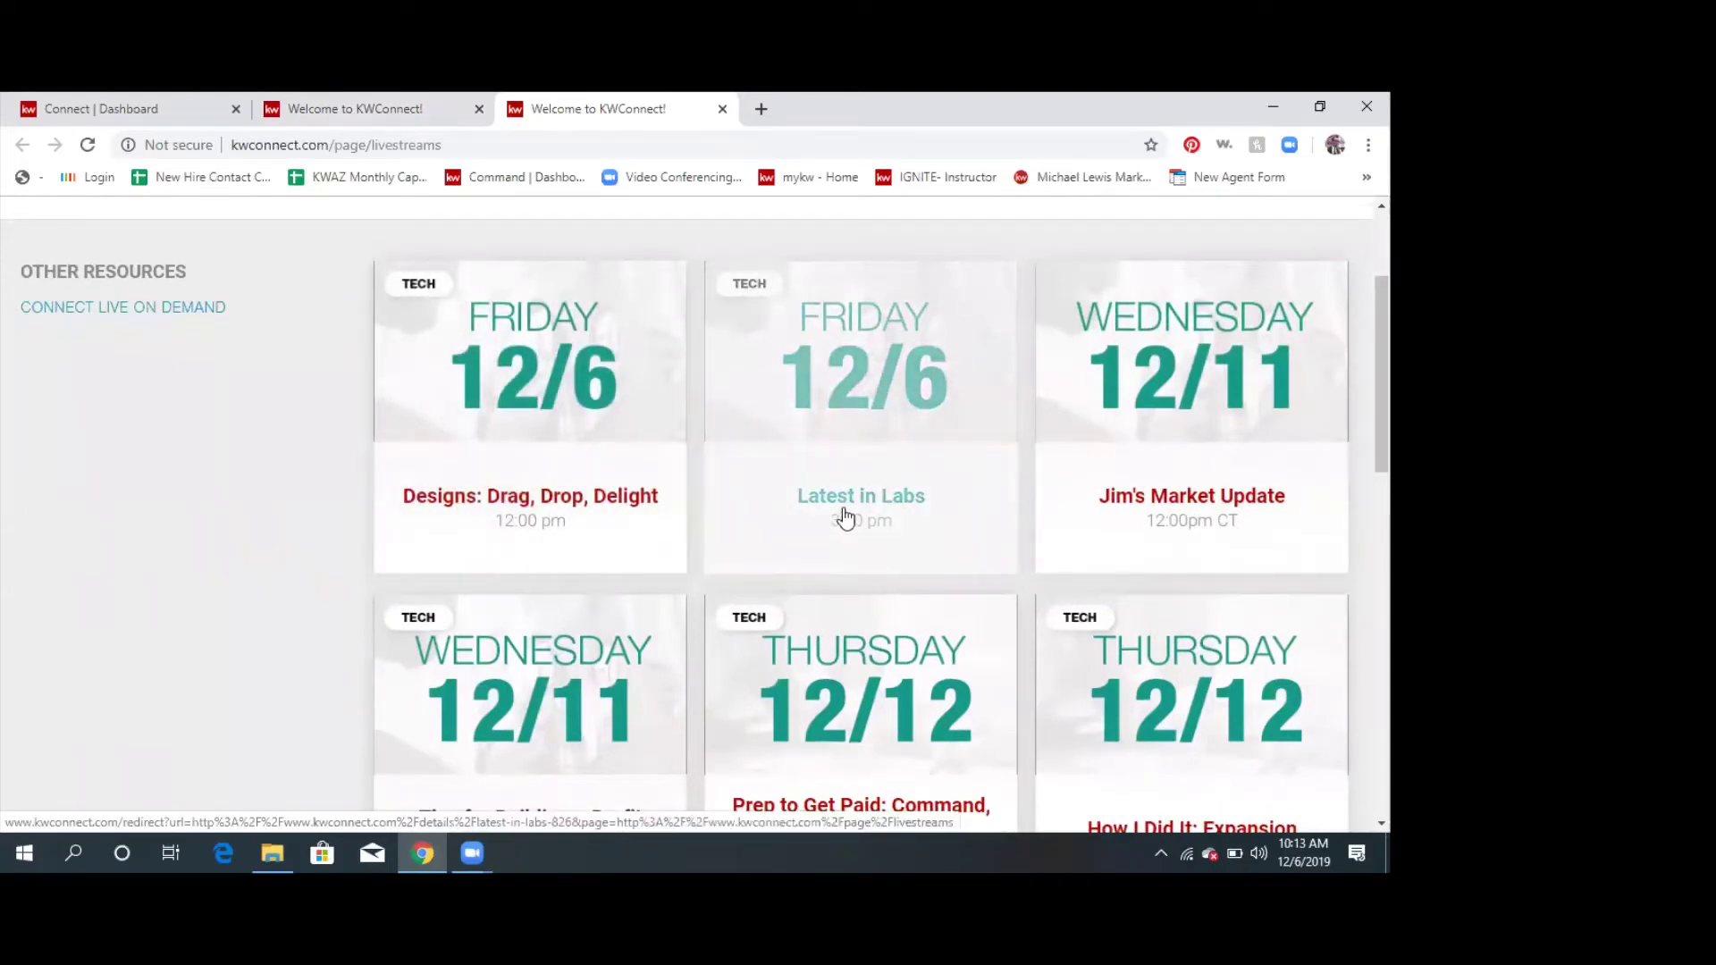
pyautogui.scroll(1, 845, 519)
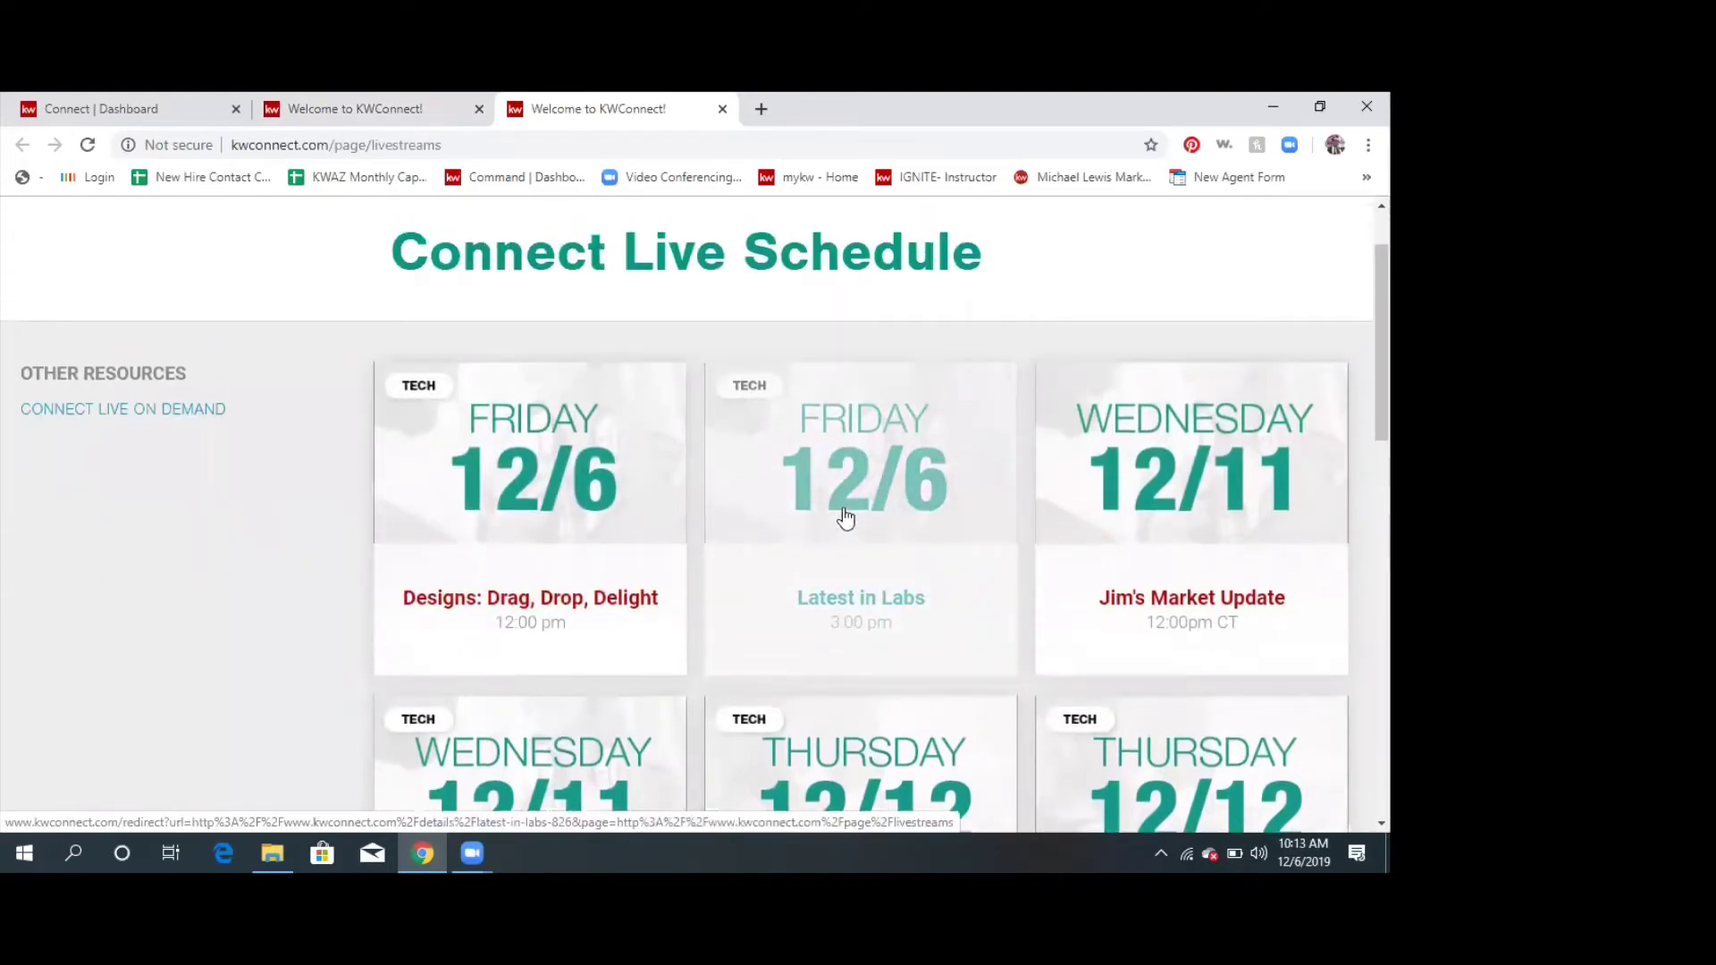
pyautogui.scroll(1, 813, 407)
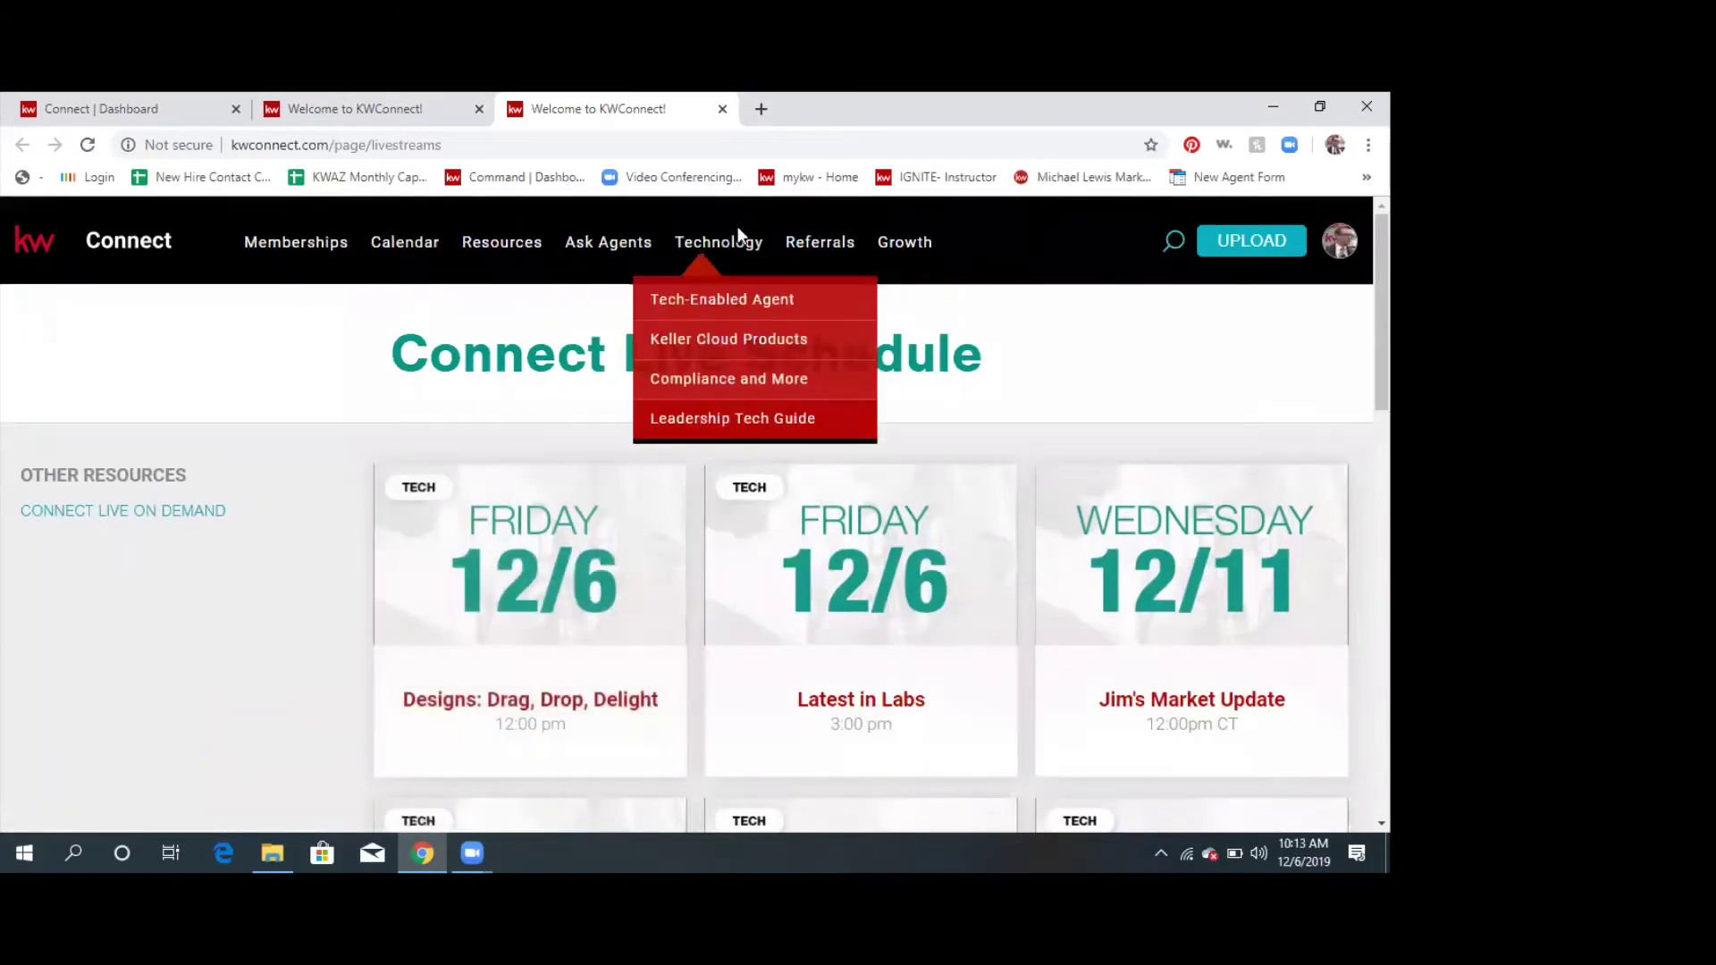
# - From Tech-Enabled Agent's training section, open Downloadable Resources and browse the #kwuapprovedguides results
pyautogui.click(739, 299)
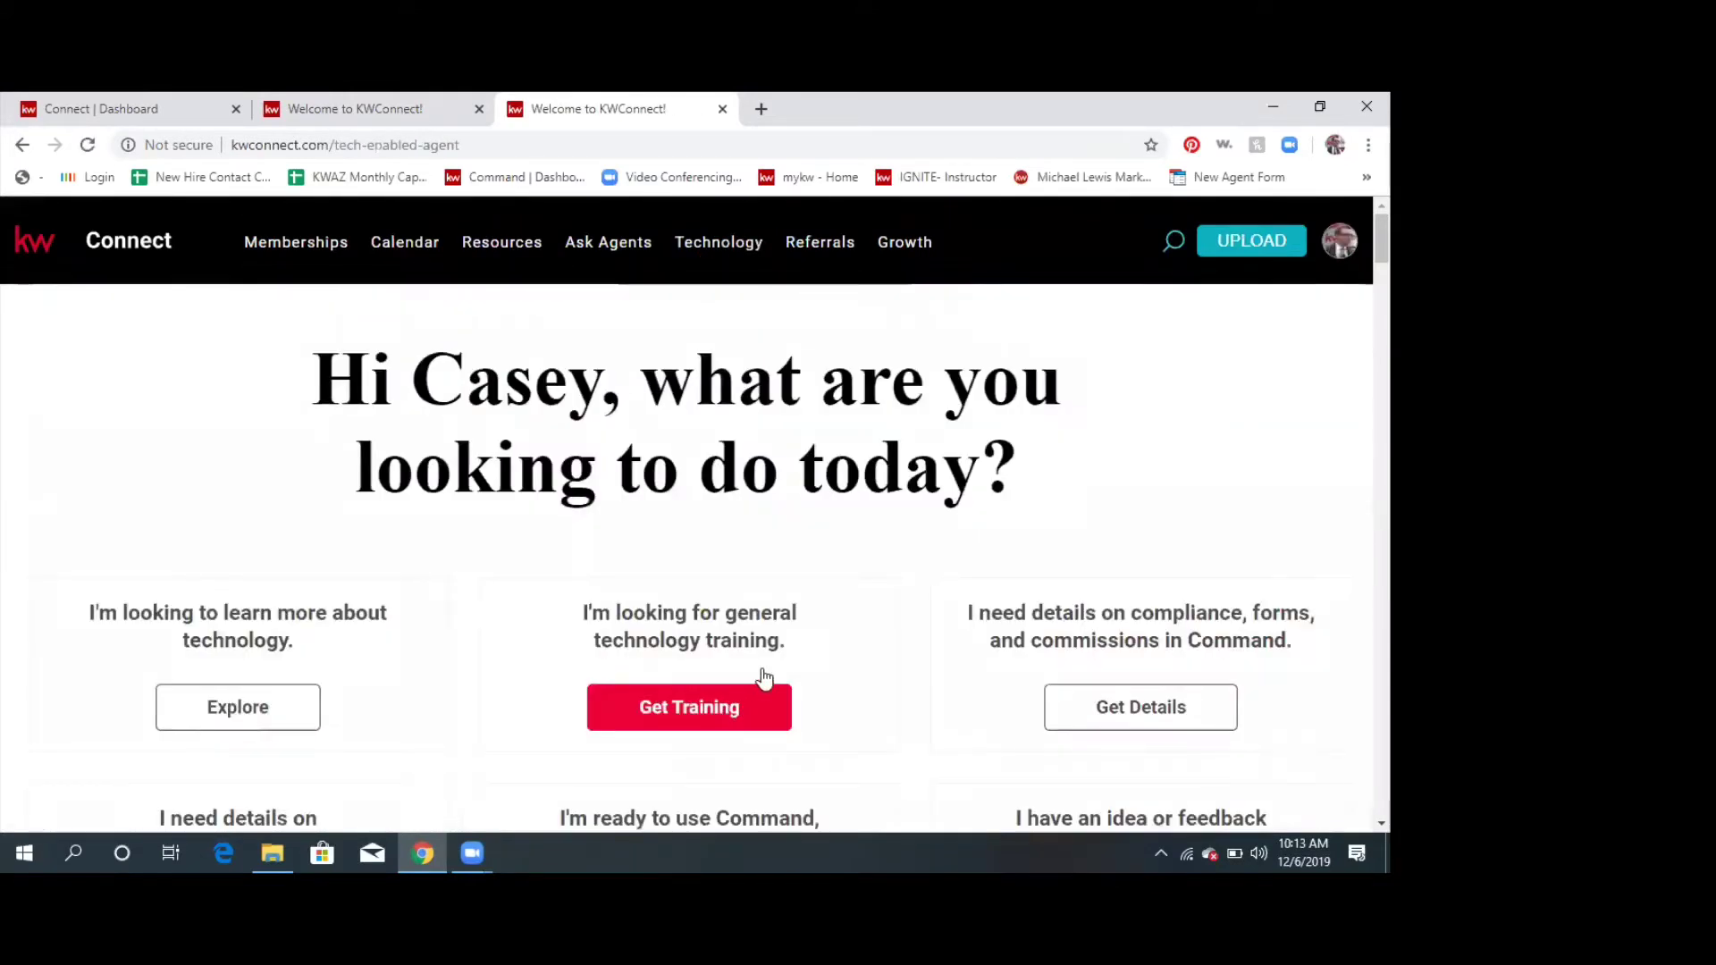
pyautogui.click(696, 708)
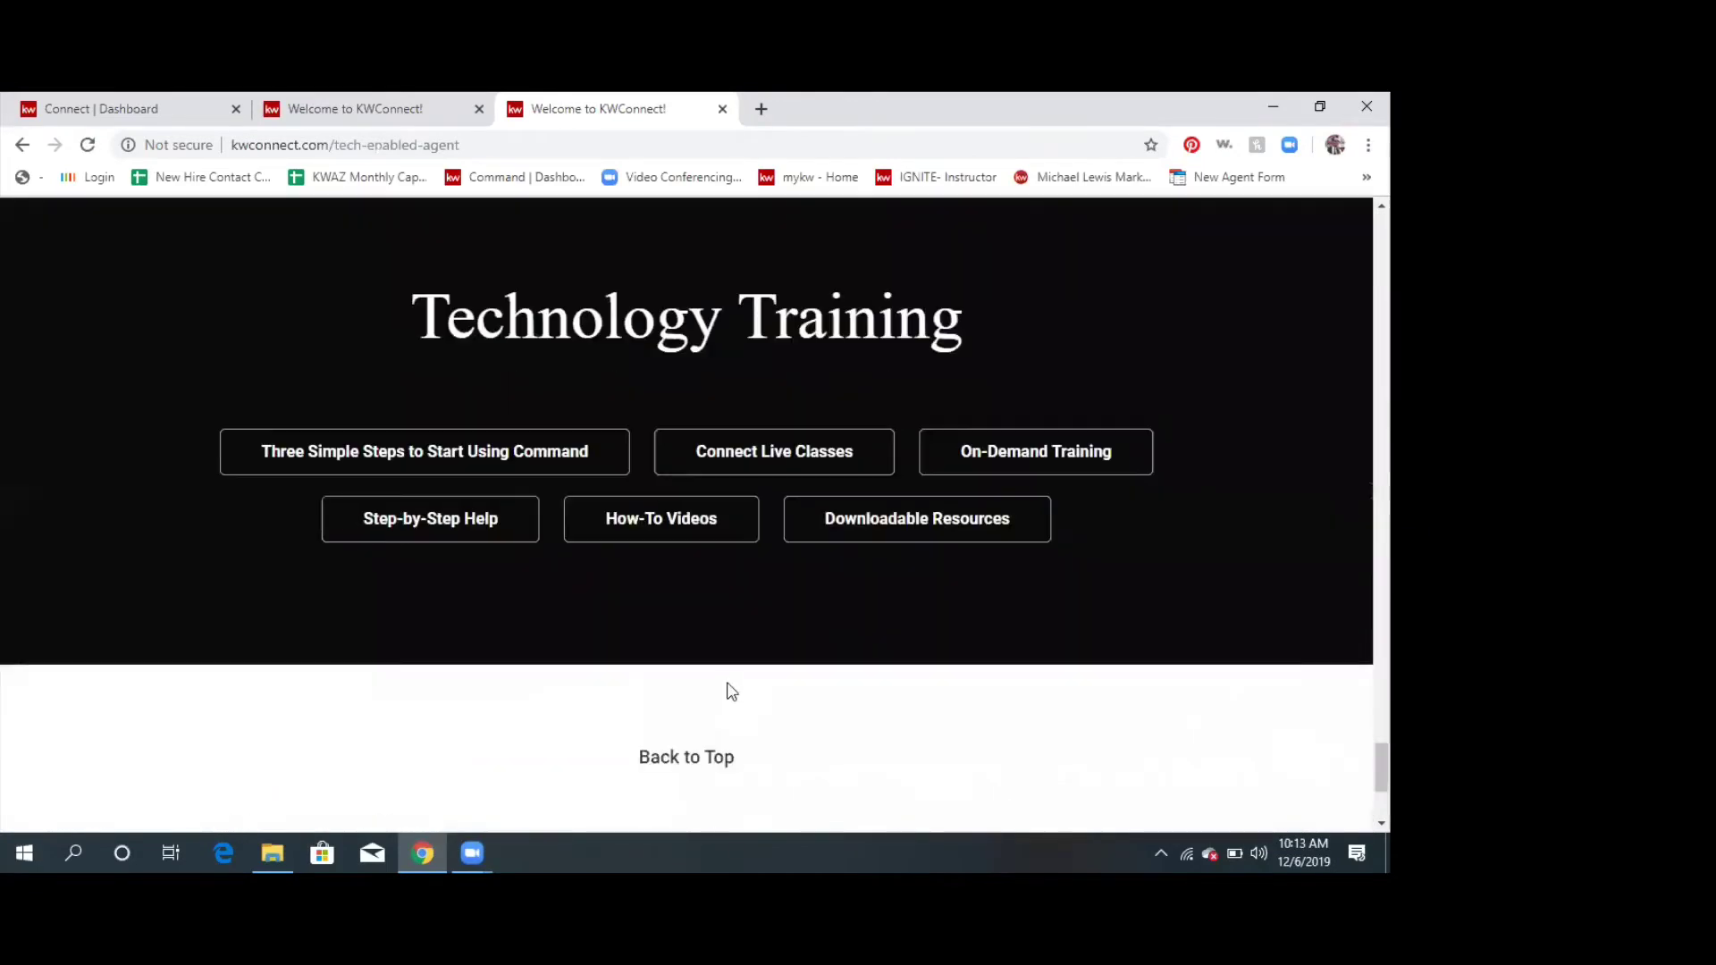
pyautogui.click(885, 523)
pyautogui.scroll(-2, 794, 503)
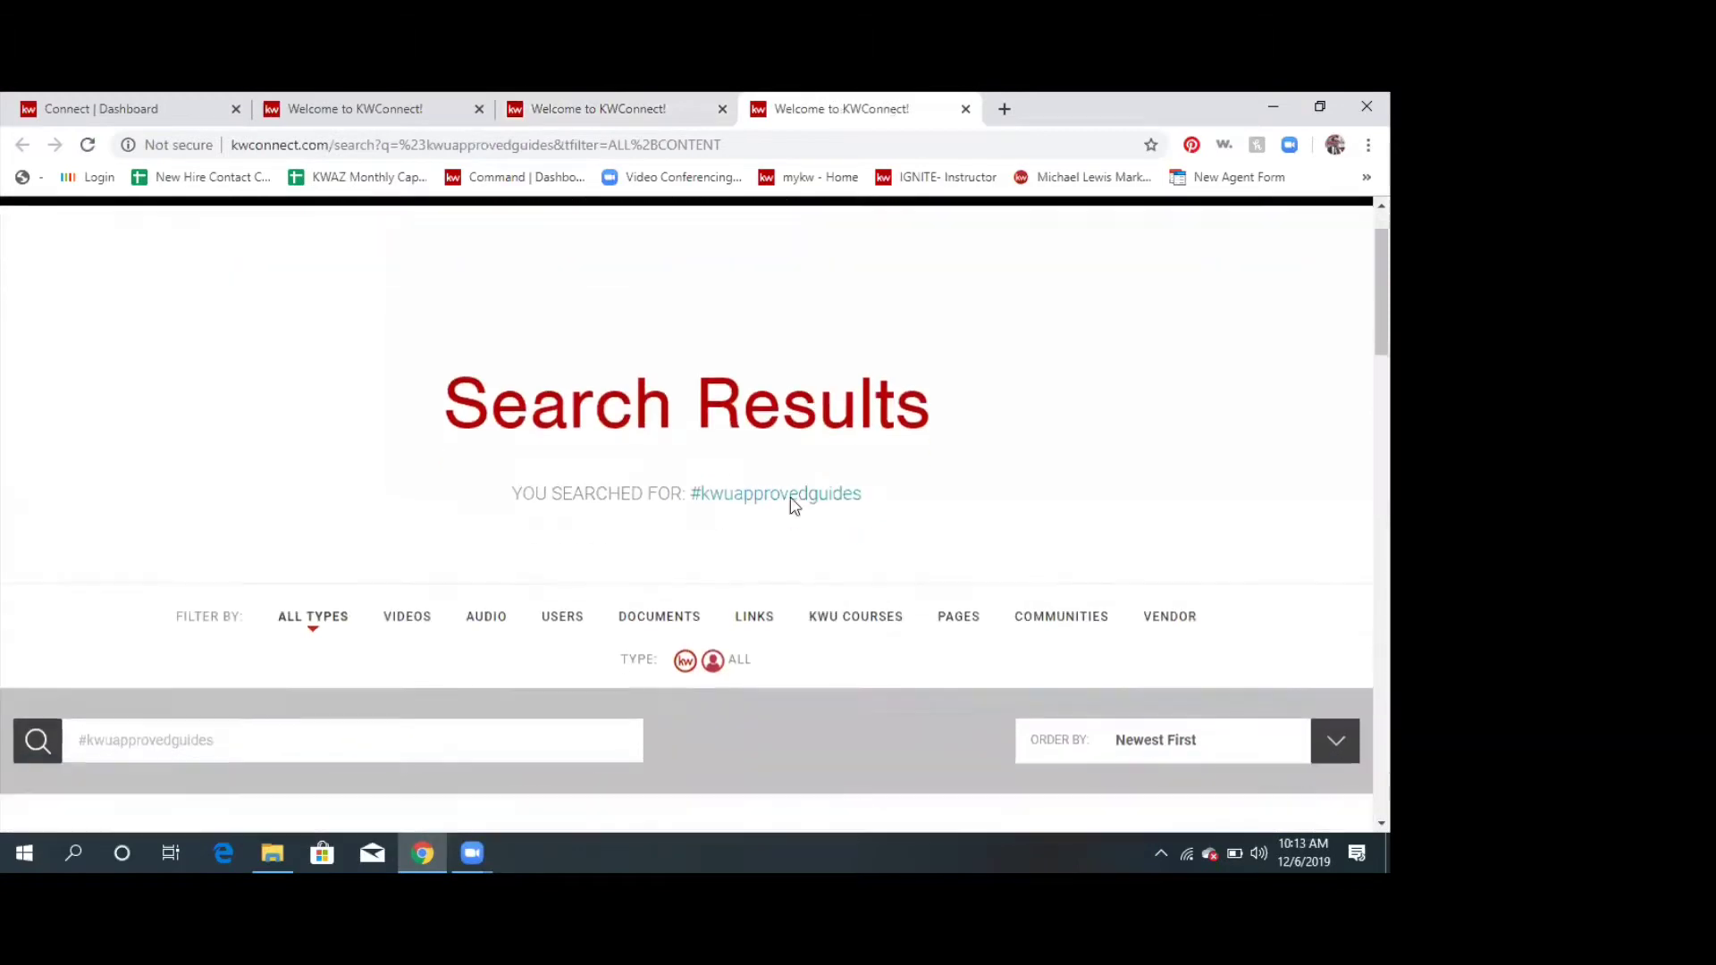
pyautogui.scroll(-1, 793, 512)
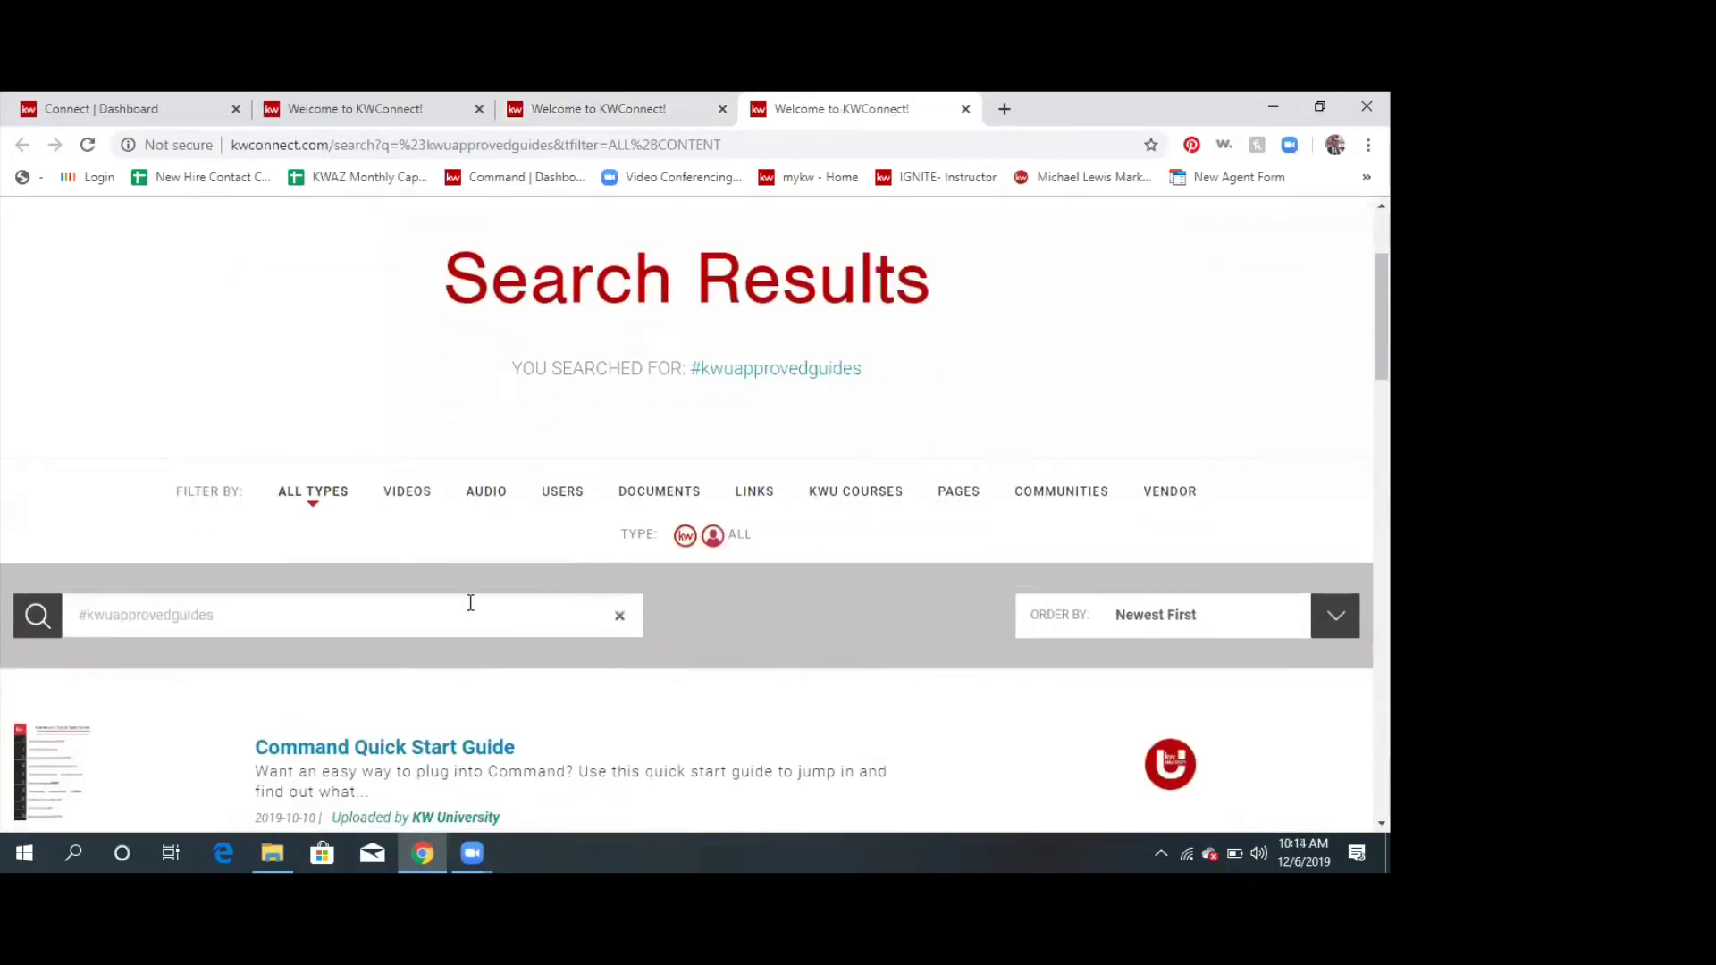
pyautogui.scroll(-5, 470, 595)
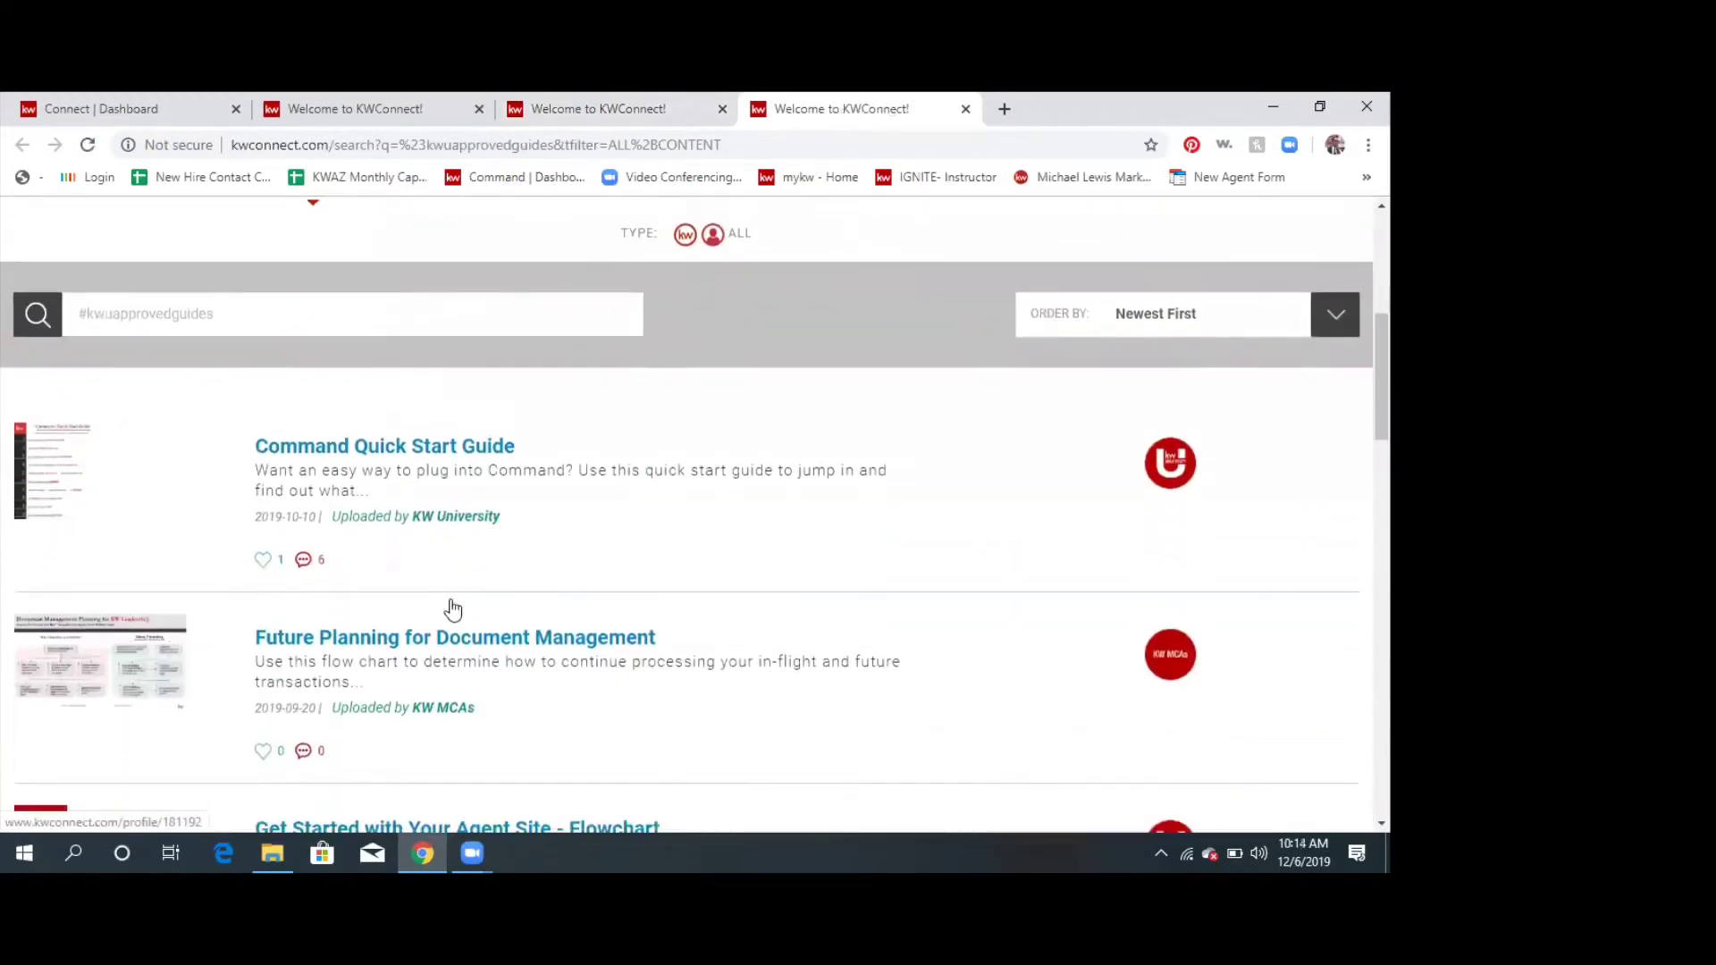
pyautogui.scroll(-3, 498, 602)
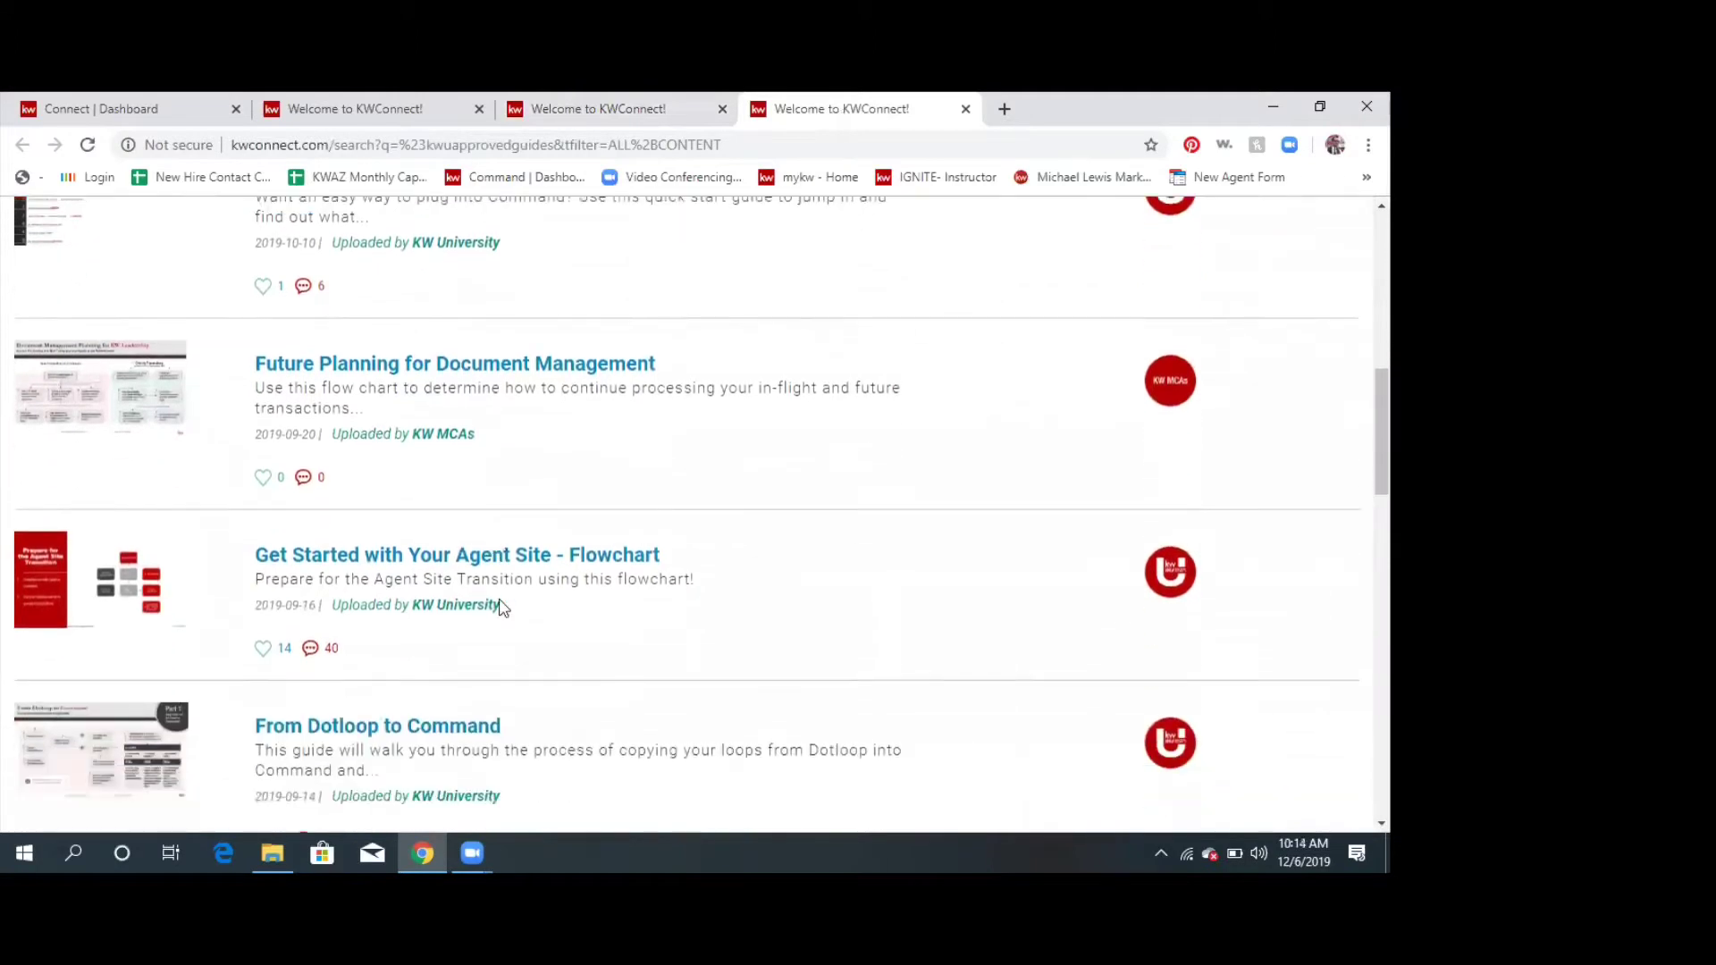
pyautogui.scroll(-1, 527, 496)
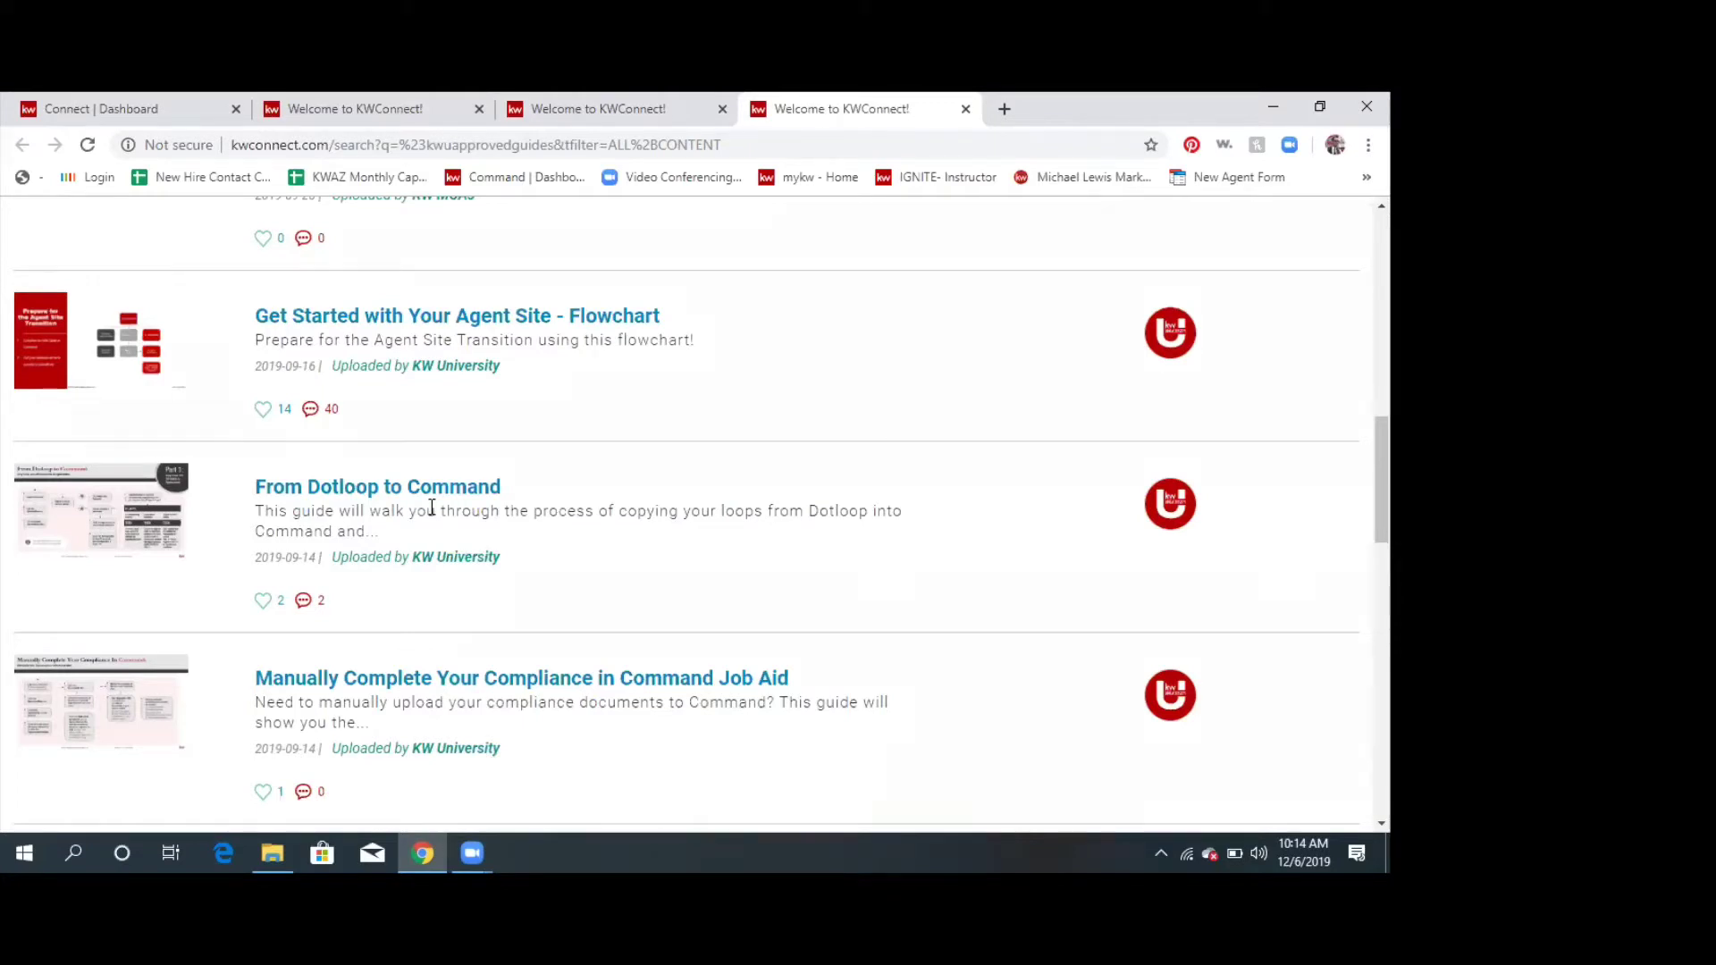
pyautogui.scroll(10, 644, 437)
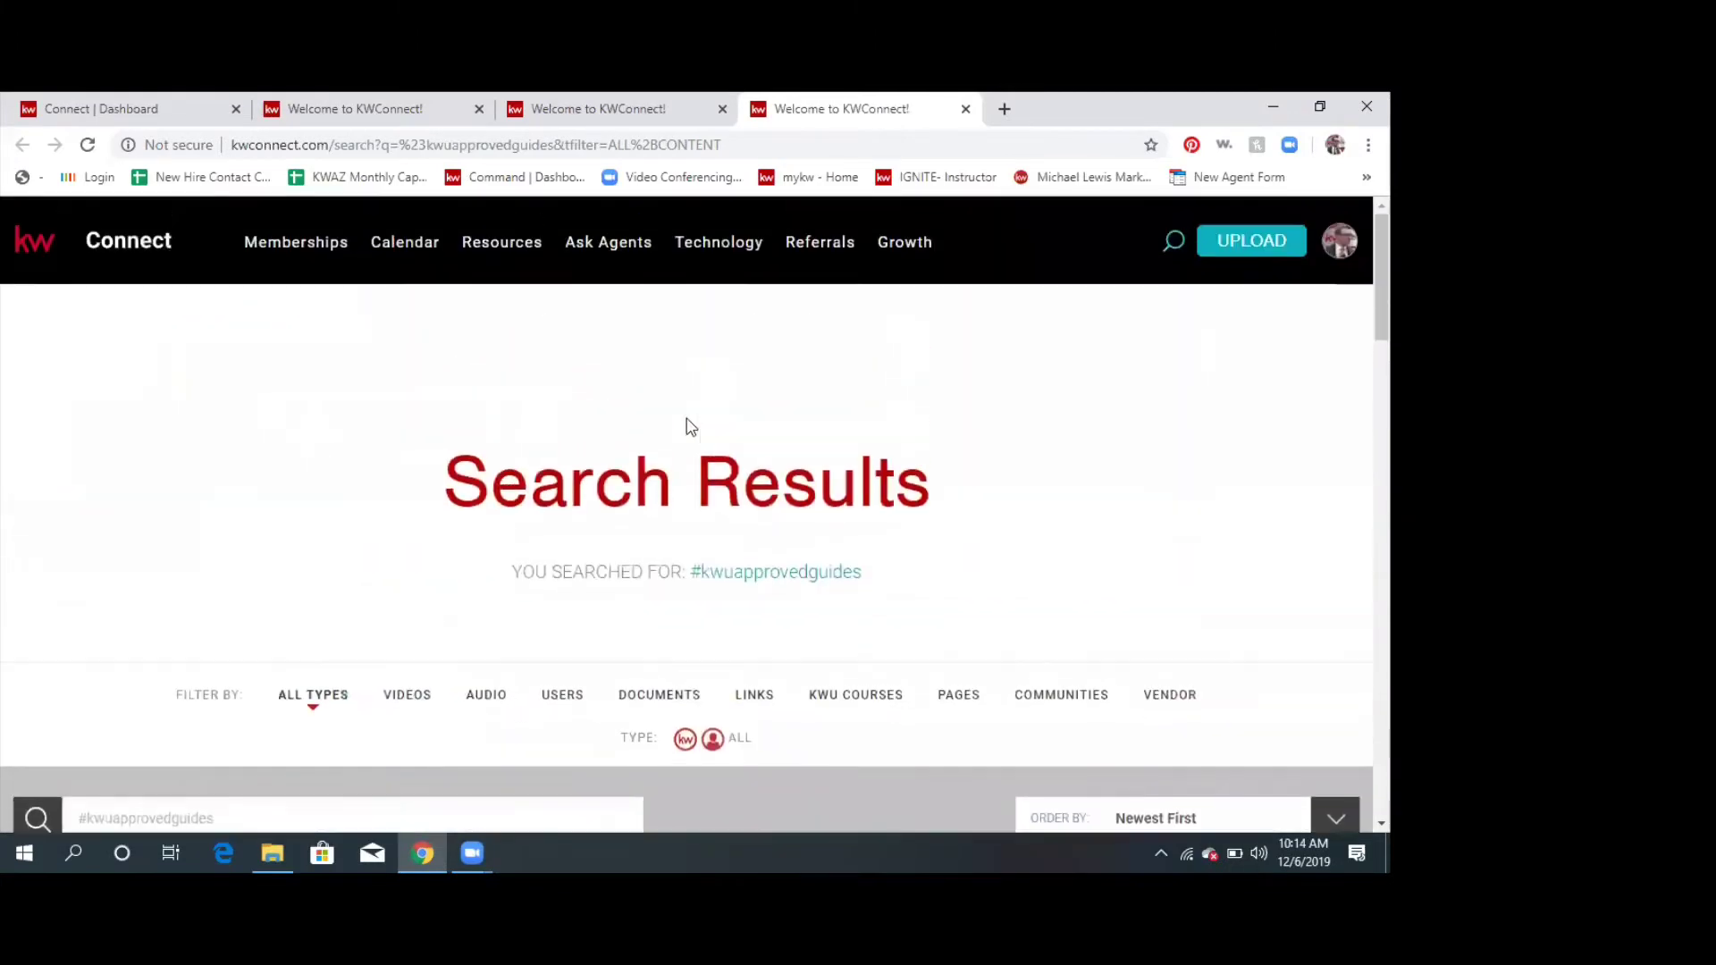
# - Close the extra KWConnect tabs and return to KW Command's Connect dashboard
pyautogui.click(625, 108)
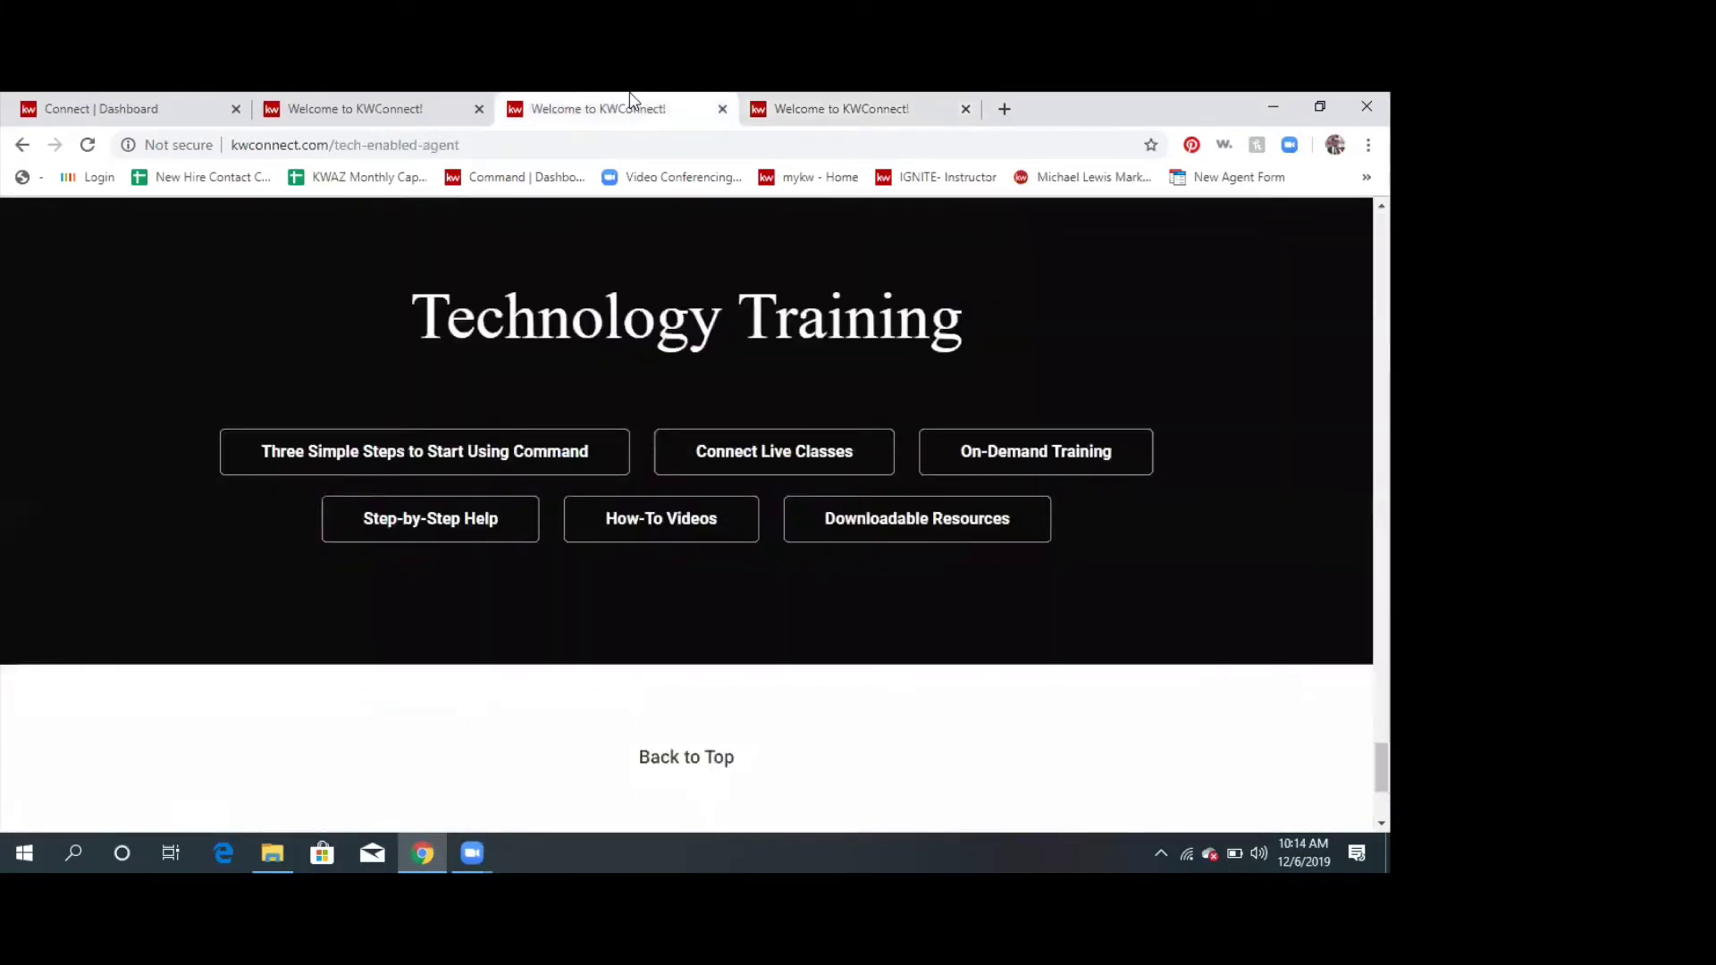
pyautogui.click(722, 109)
pyautogui.click(375, 109)
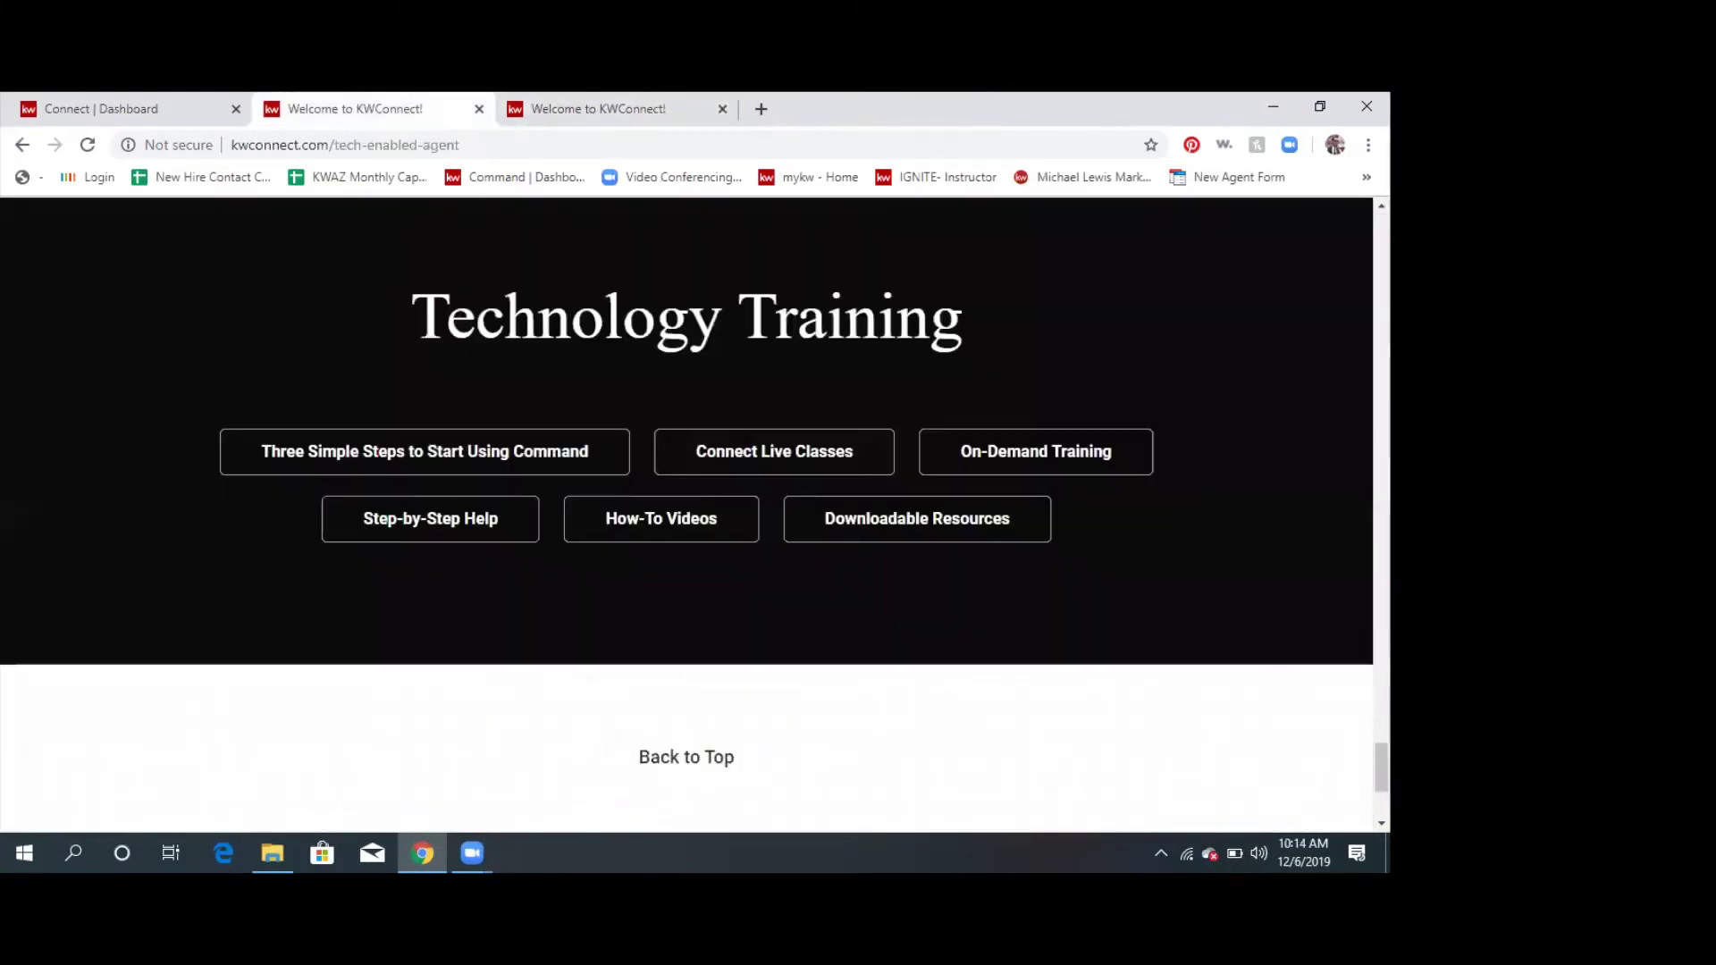
pyautogui.click(191, 114)
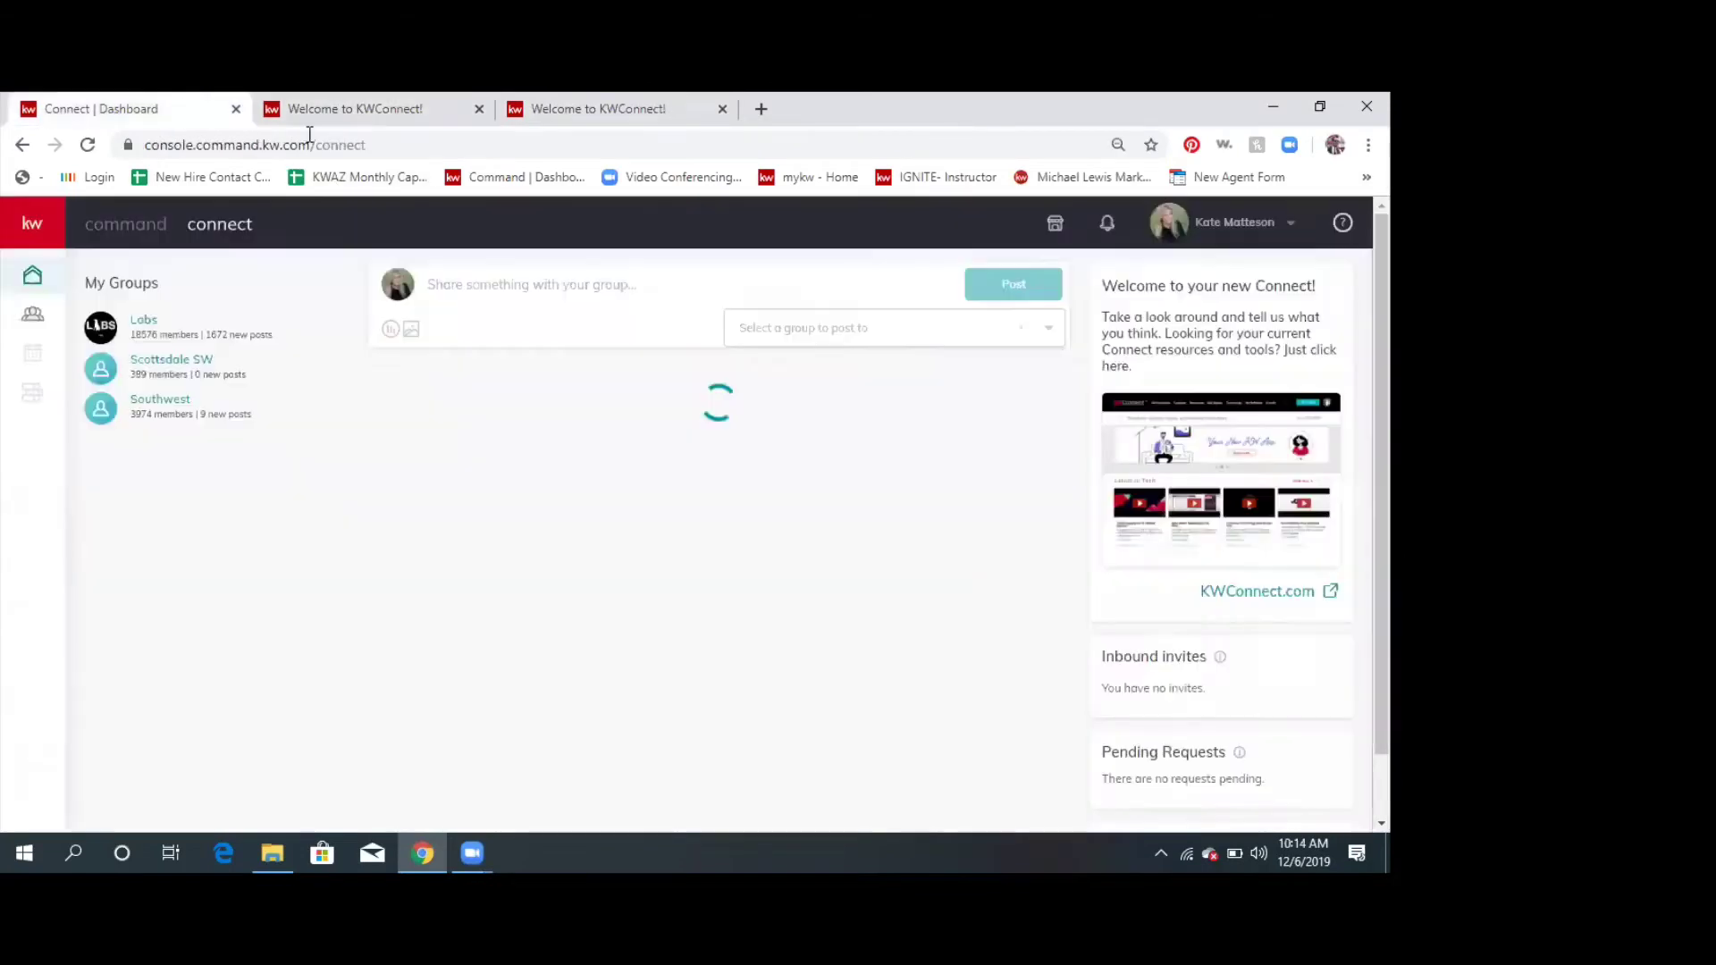
# - Open the help panel and start a Post an Idea form for the Labs team
pyautogui.click(1344, 225)
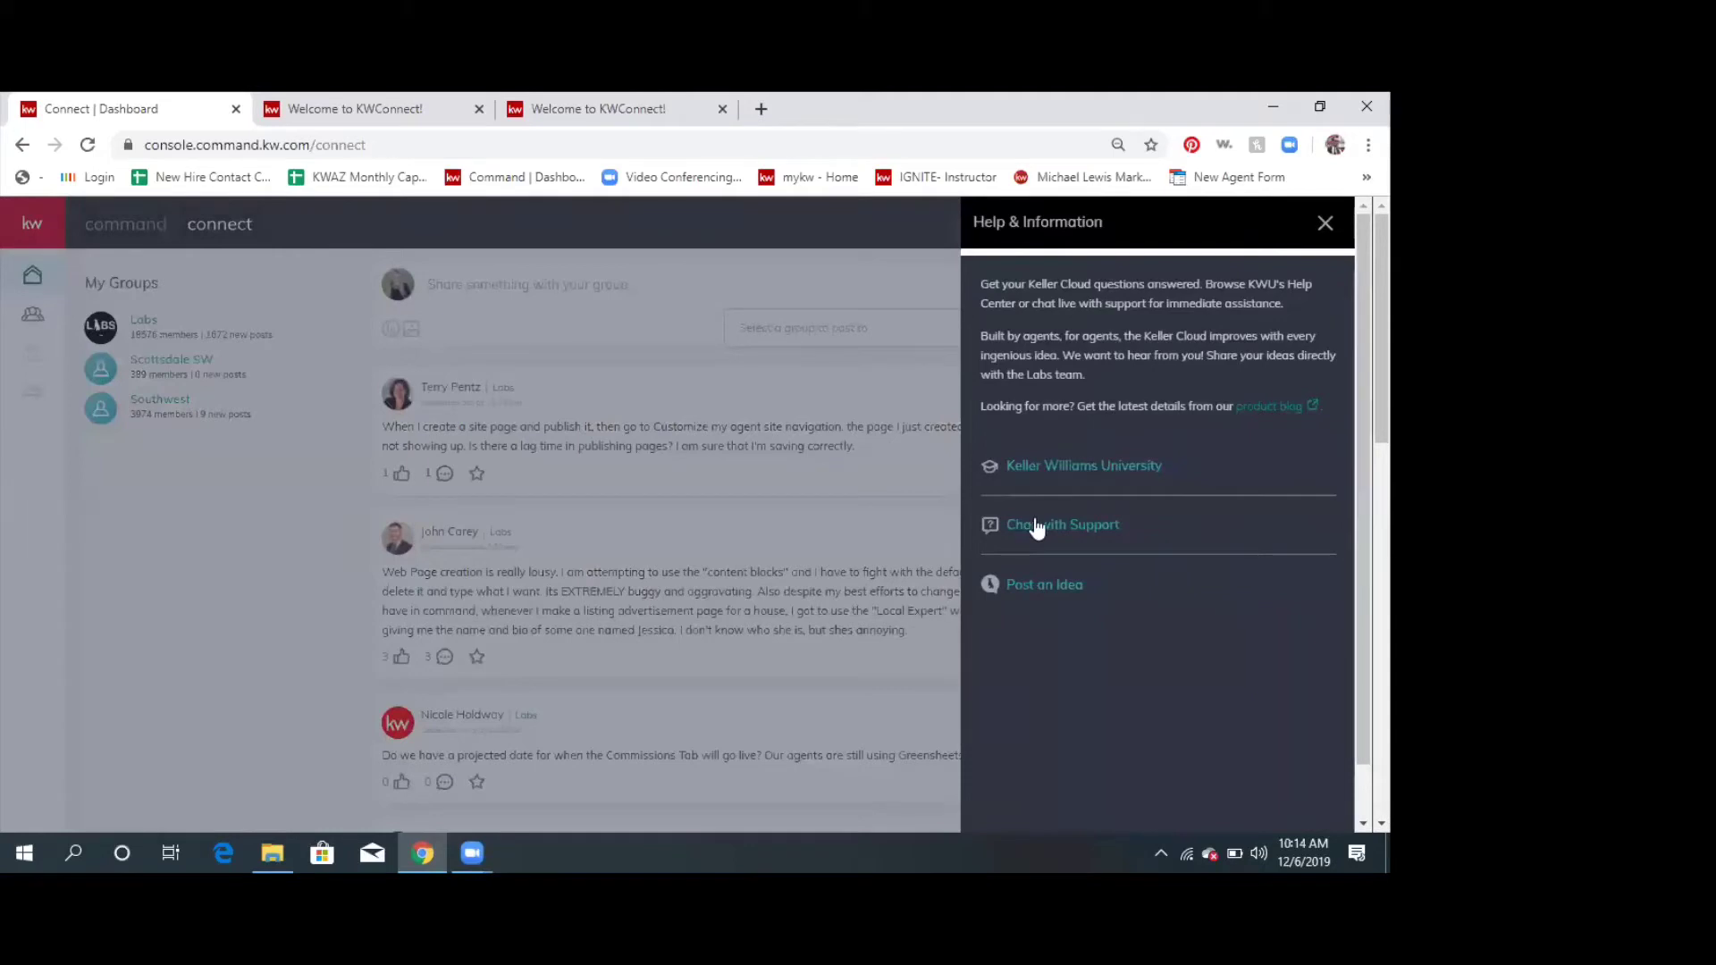
pyautogui.click(1040, 586)
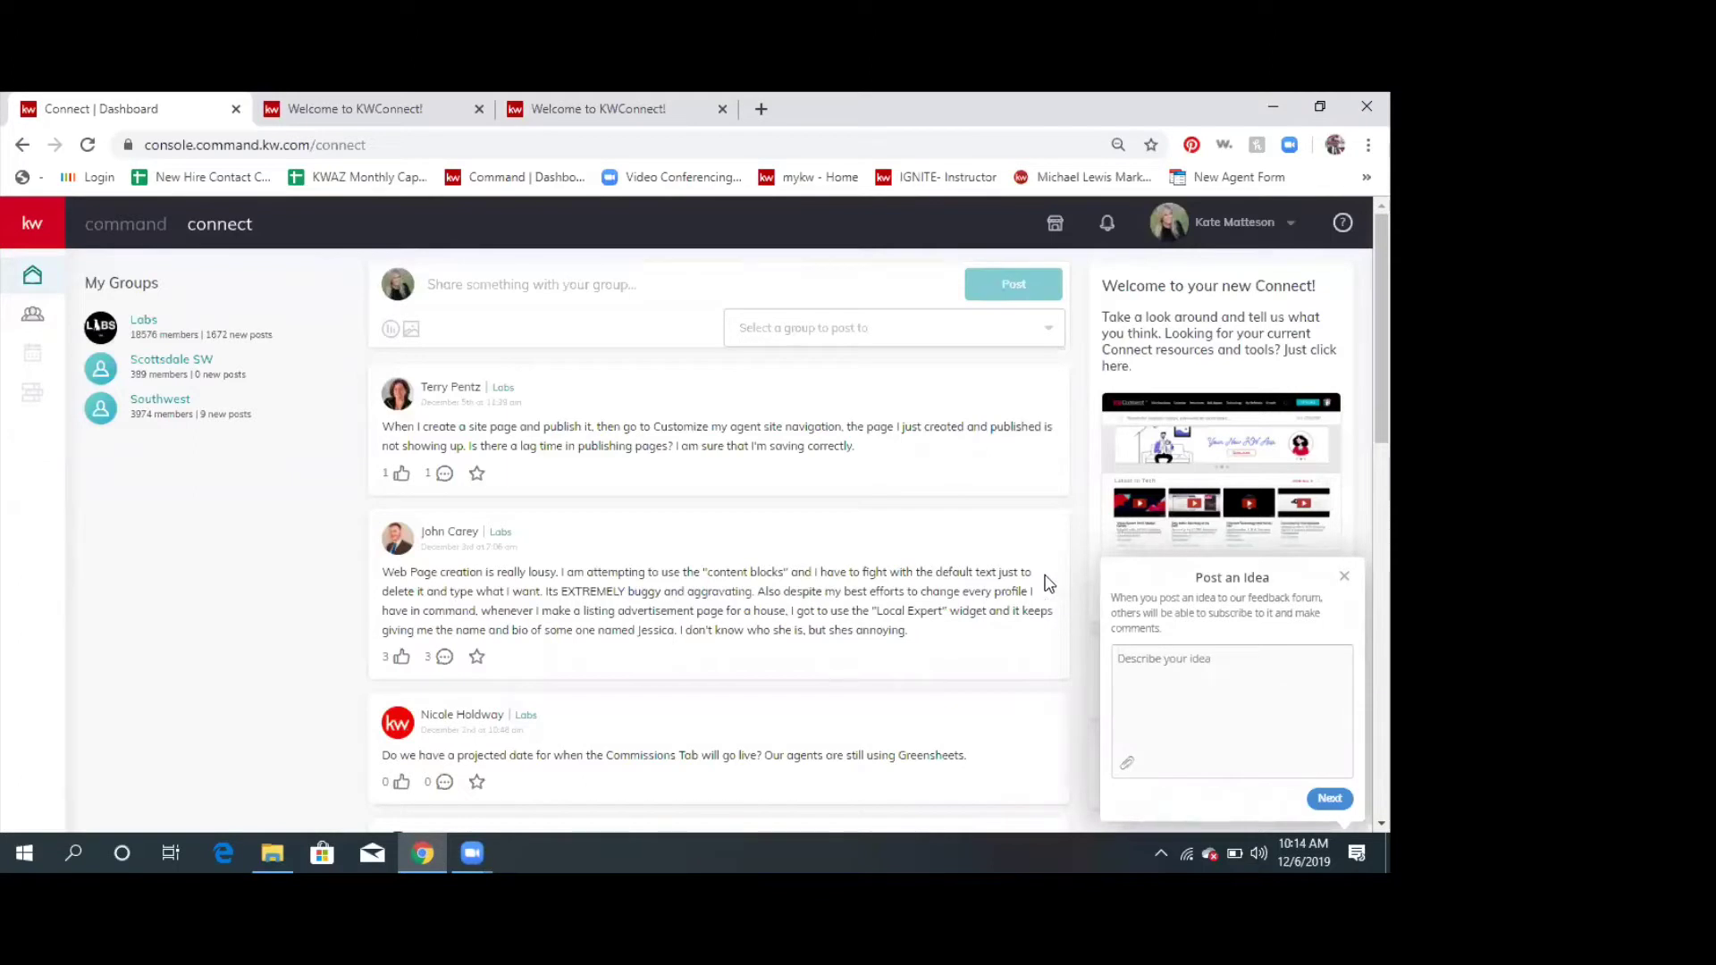
pyautogui.click(637, 104)
# - Go to ideas.kw.com and scroll the Command forum's idea categories
pyautogui.click(649, 150)
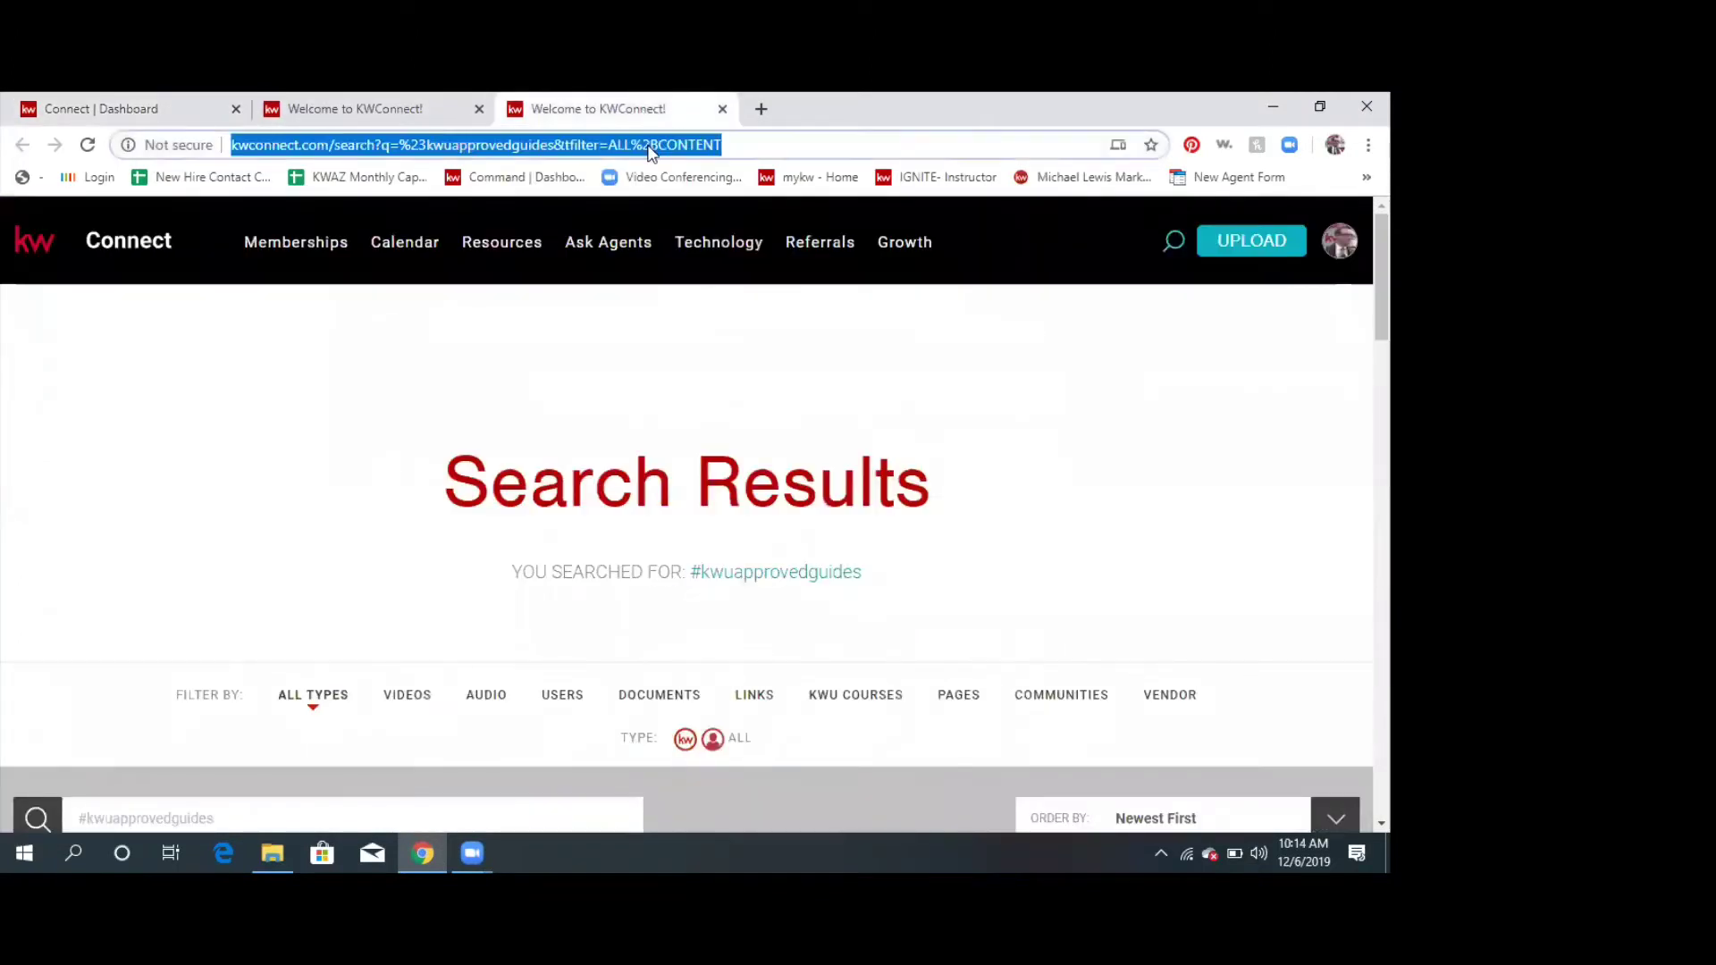
pyautogui.write('ideas.kw.com')
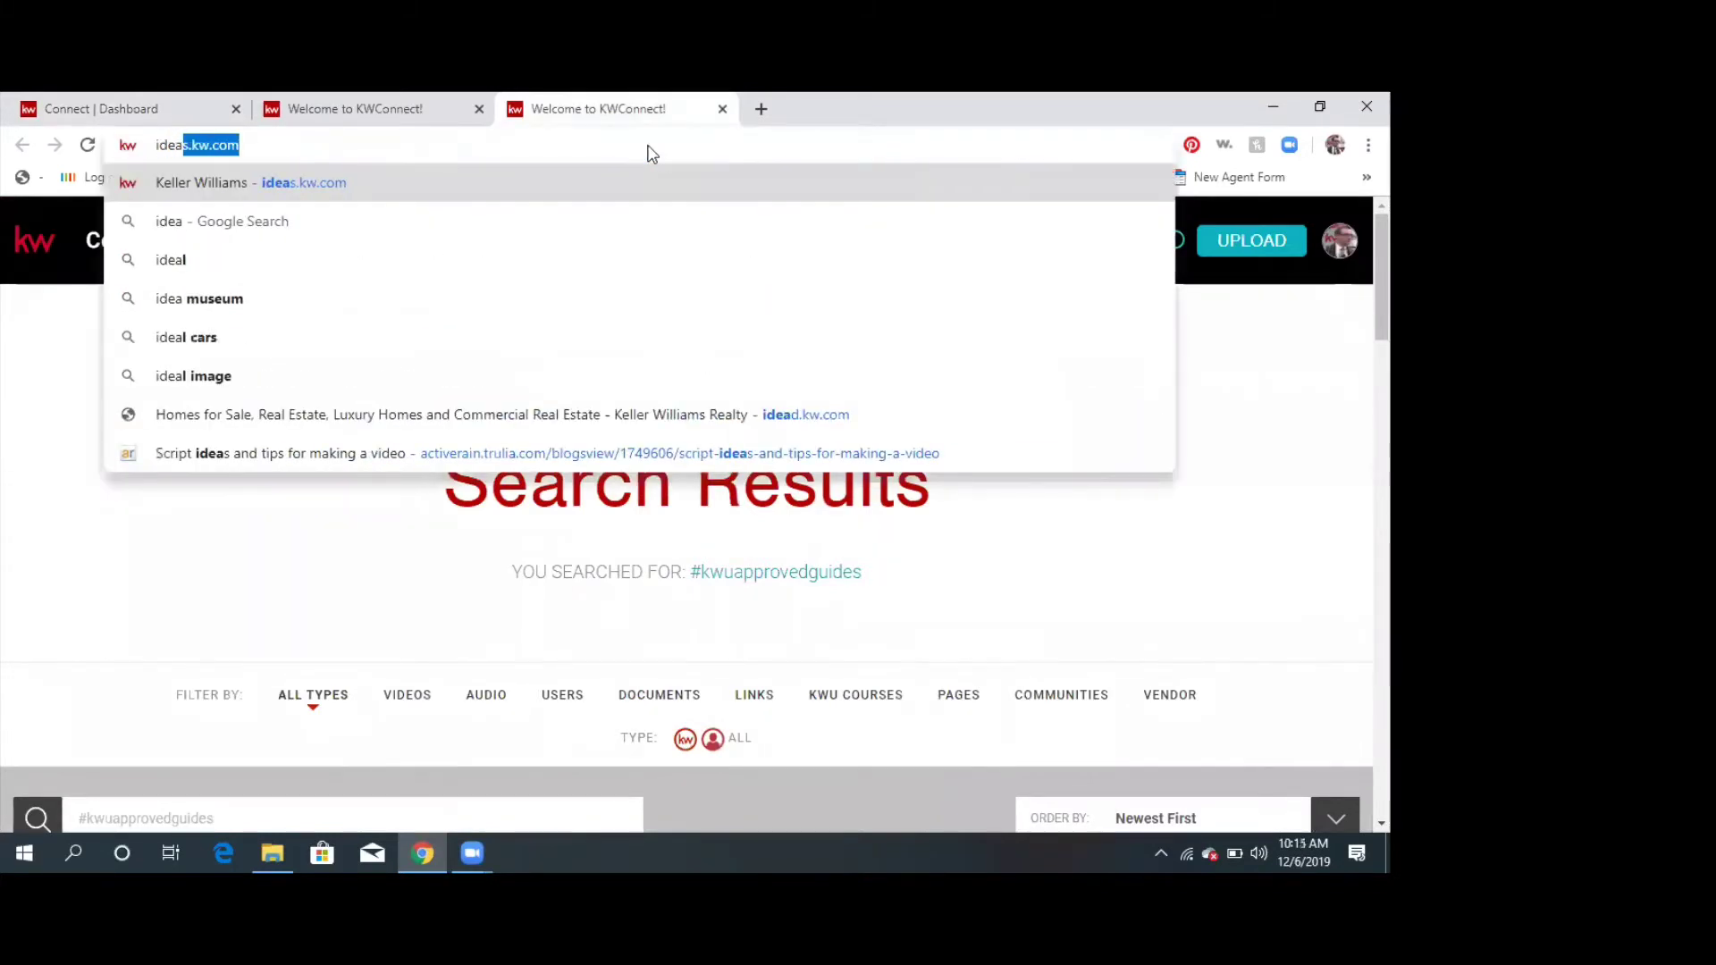
pyautogui.press('Return')
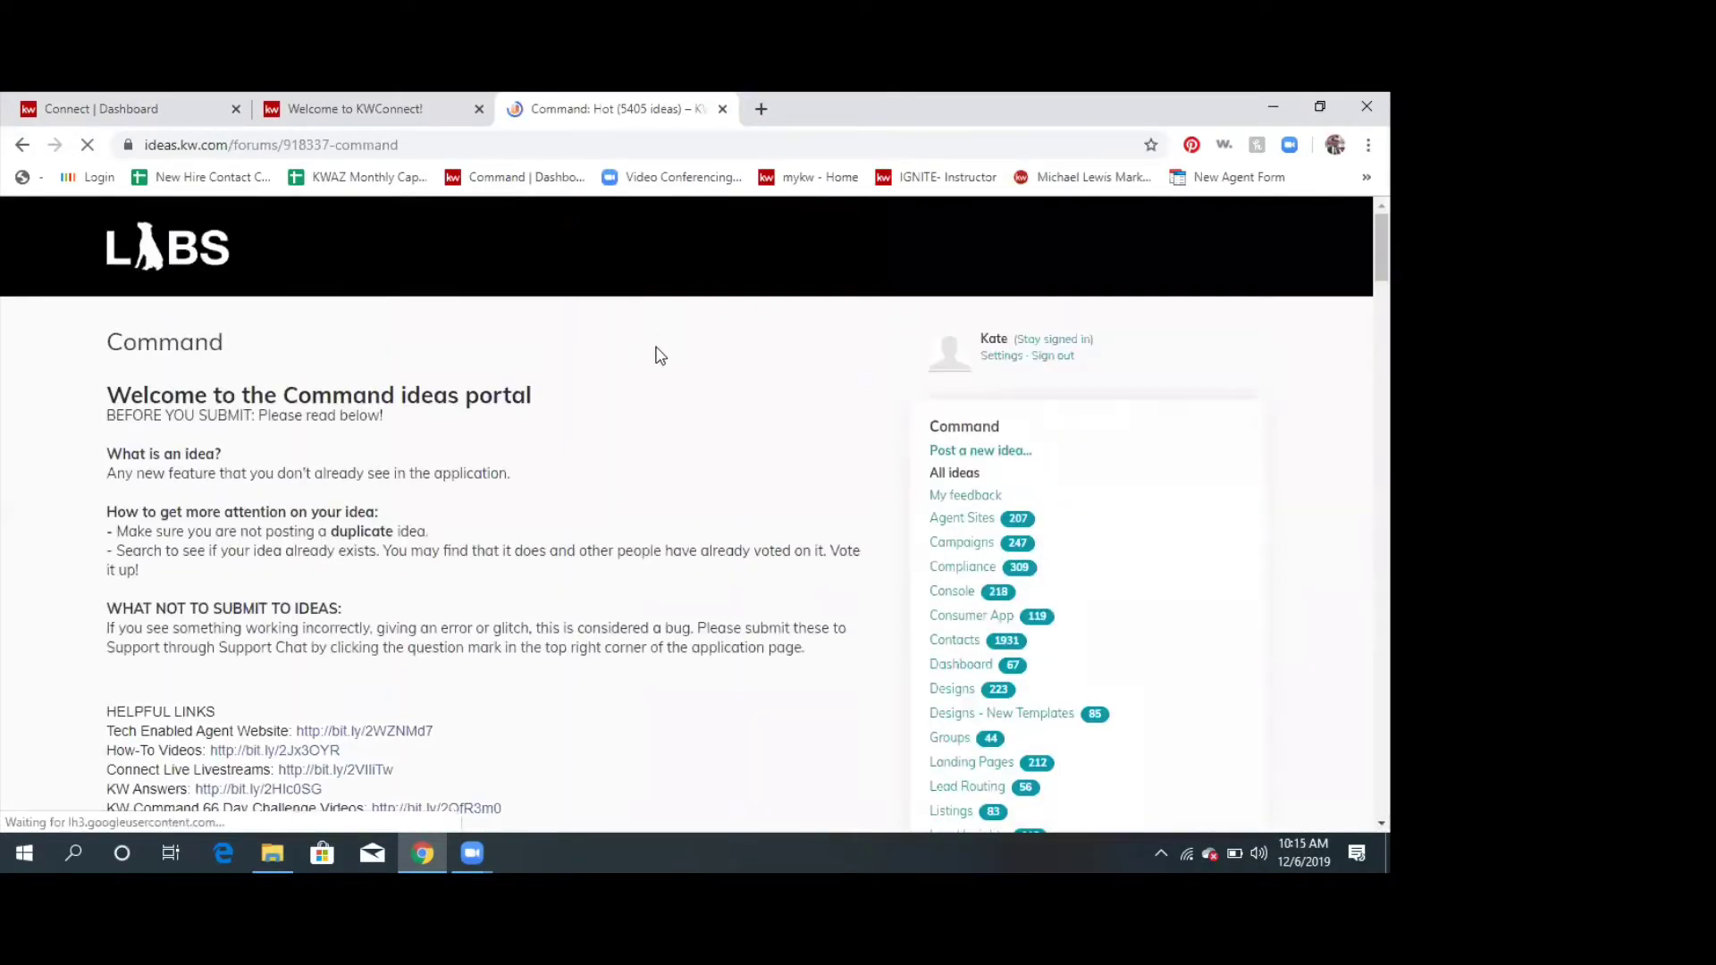
pyautogui.scroll(-1, 715, 435)
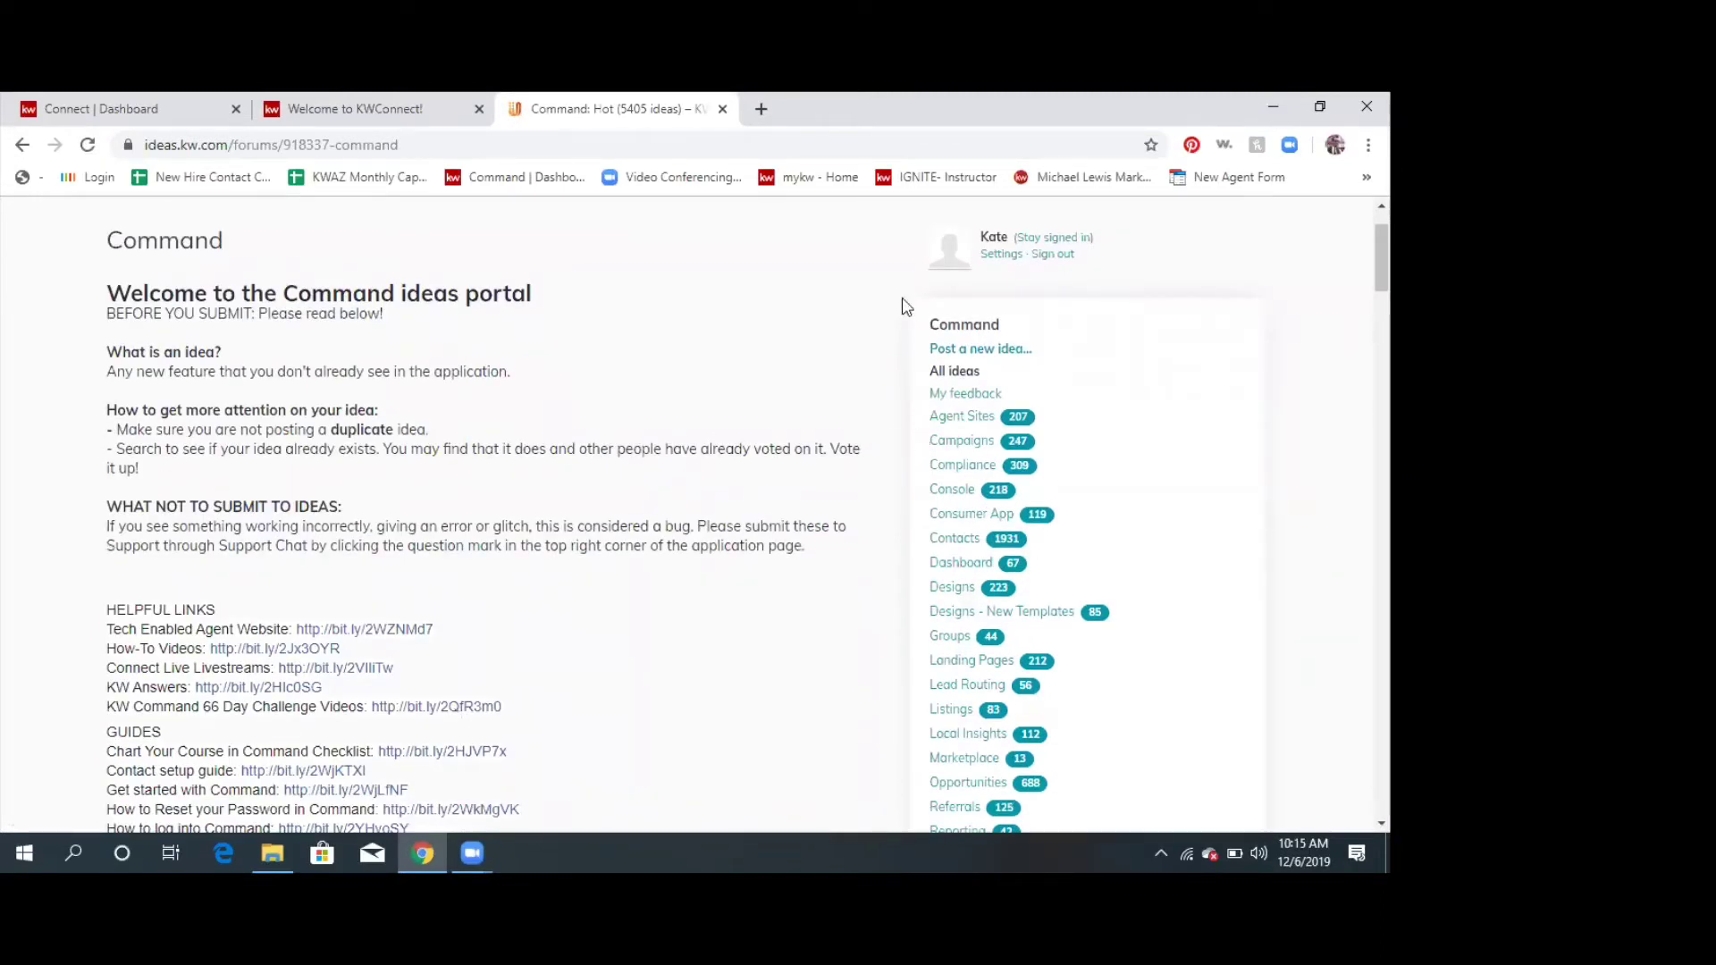
# - Filter the Ideas Portal to the Compliance category and browse its 309 Hot ideas
pyautogui.click(960, 472)
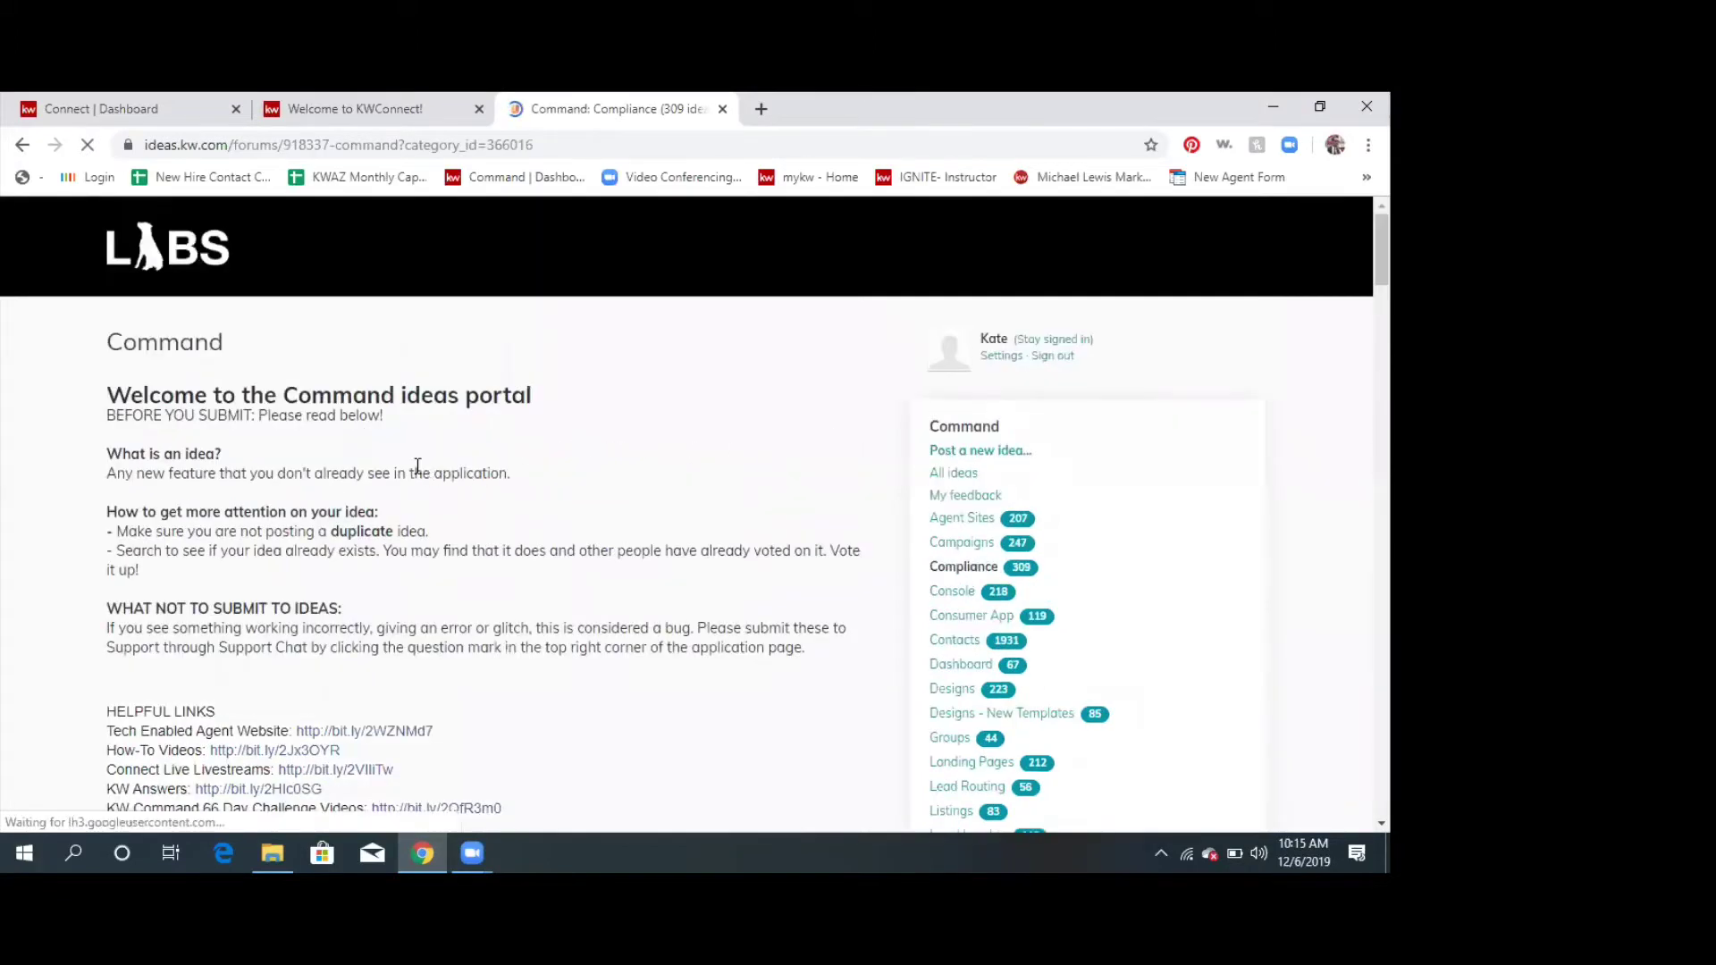
pyautogui.scroll(-10, 417, 465)
pyautogui.scroll(-2, 414, 544)
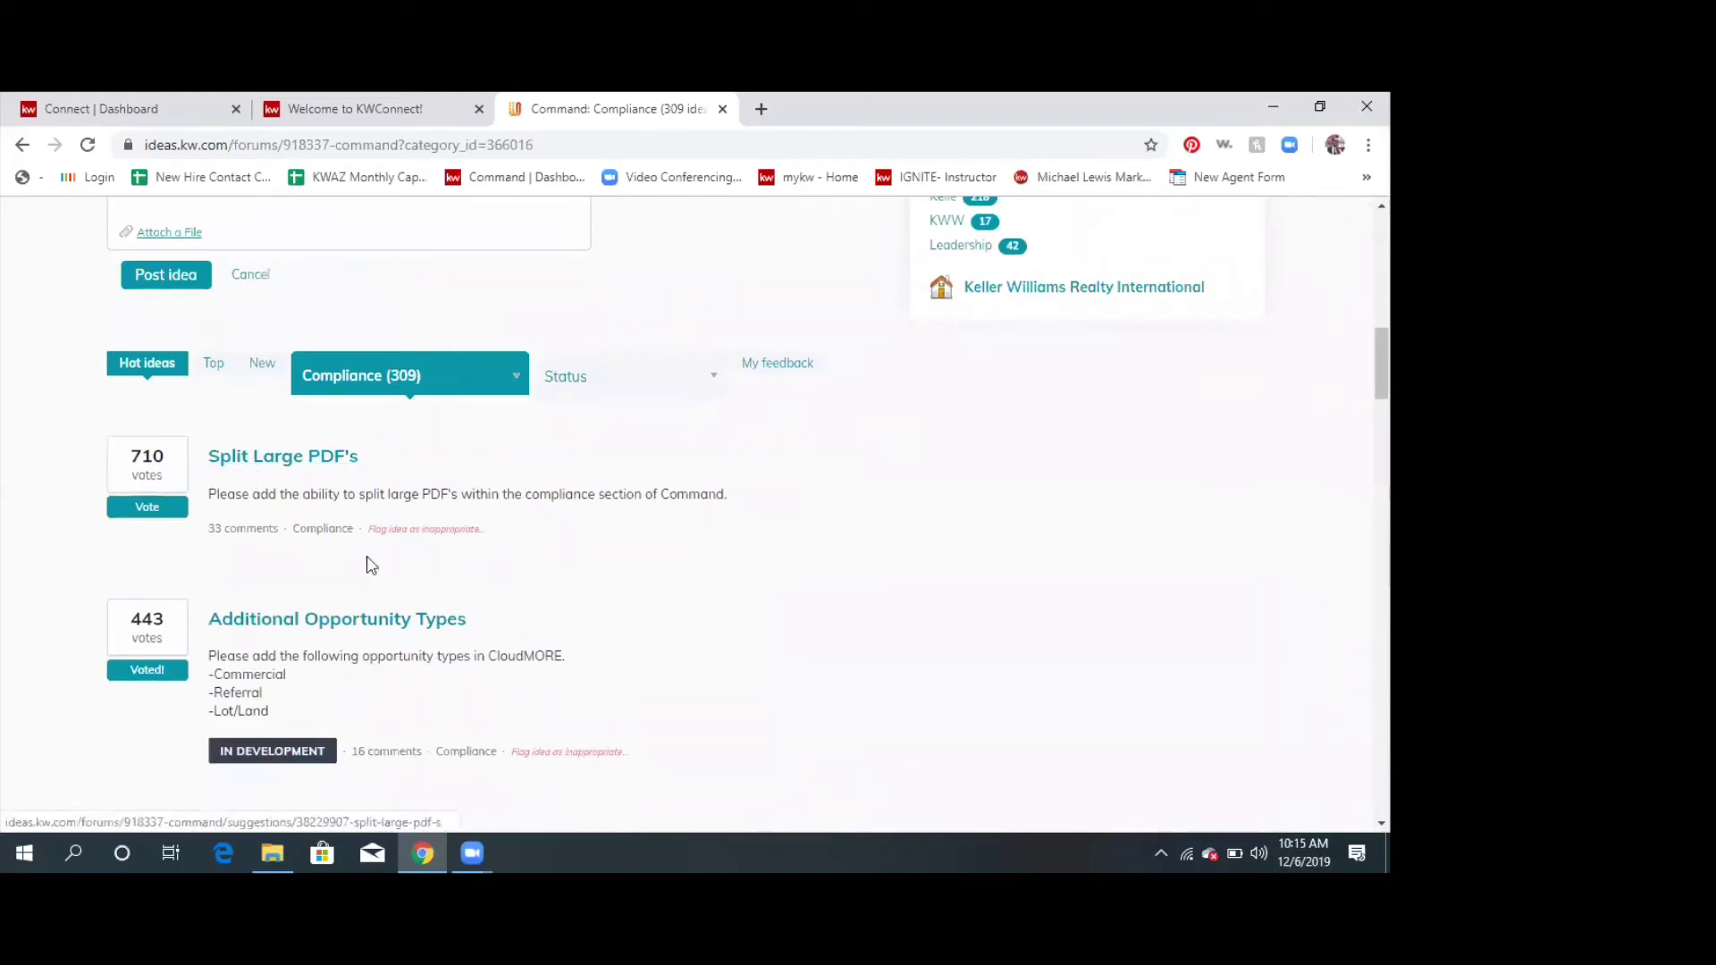
pyautogui.scroll(-1, 363, 541)
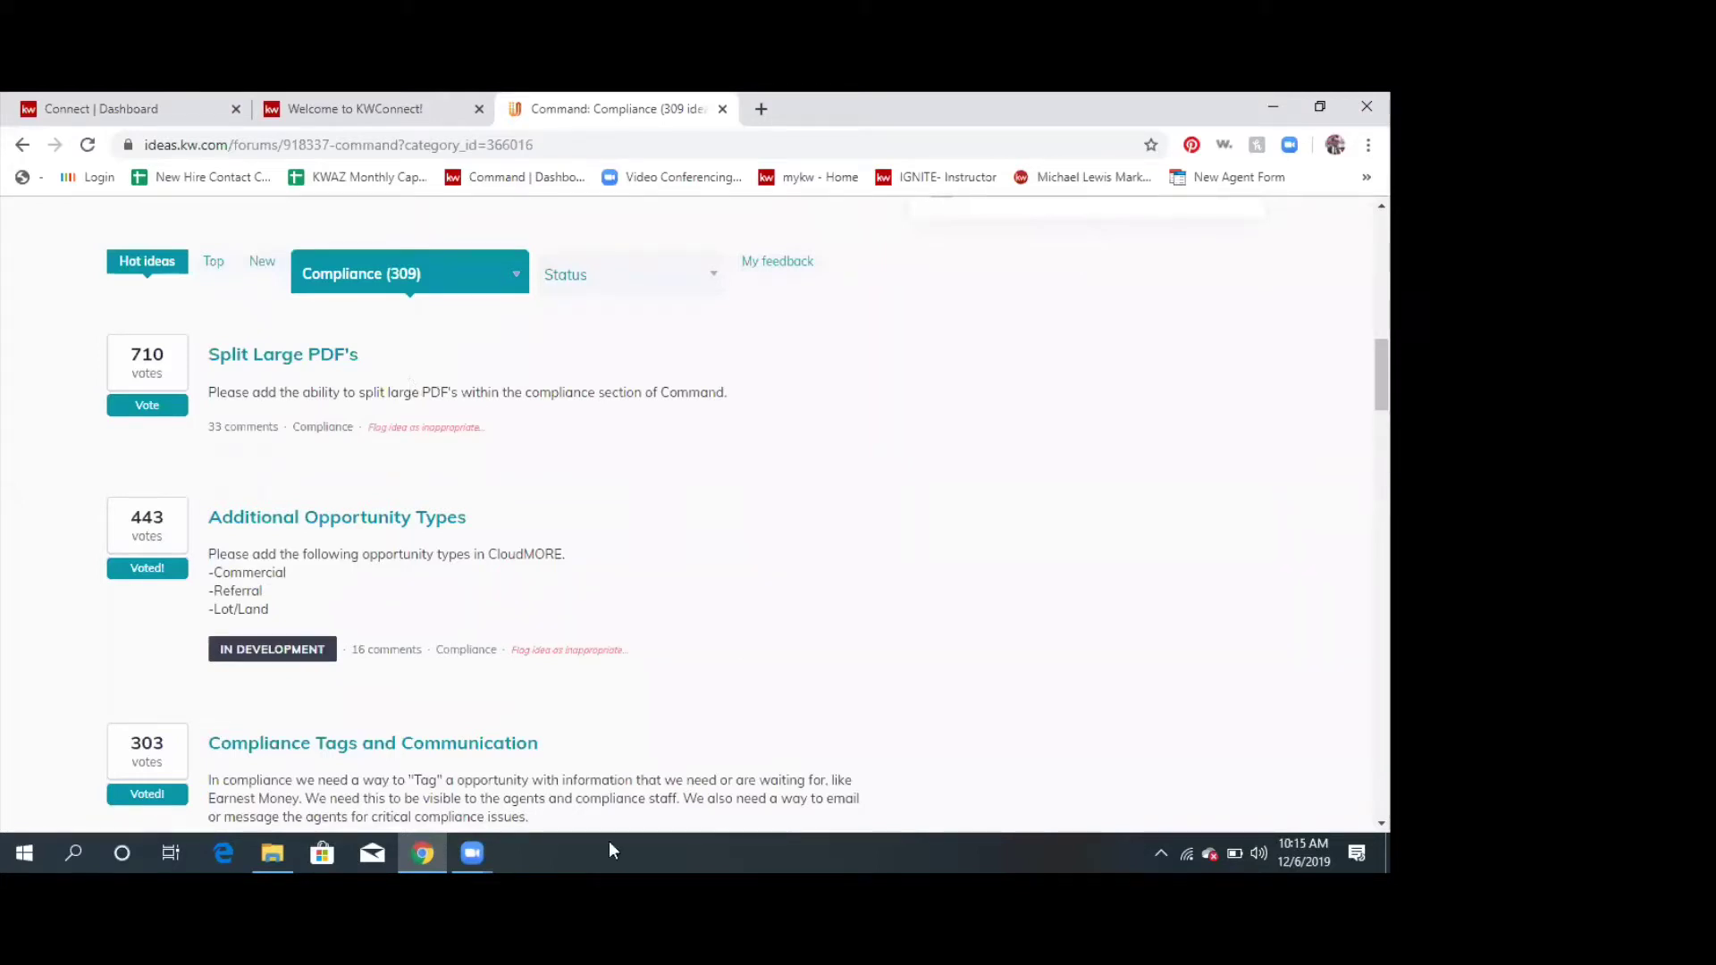
pyautogui.scroll(-2, 782, 602)
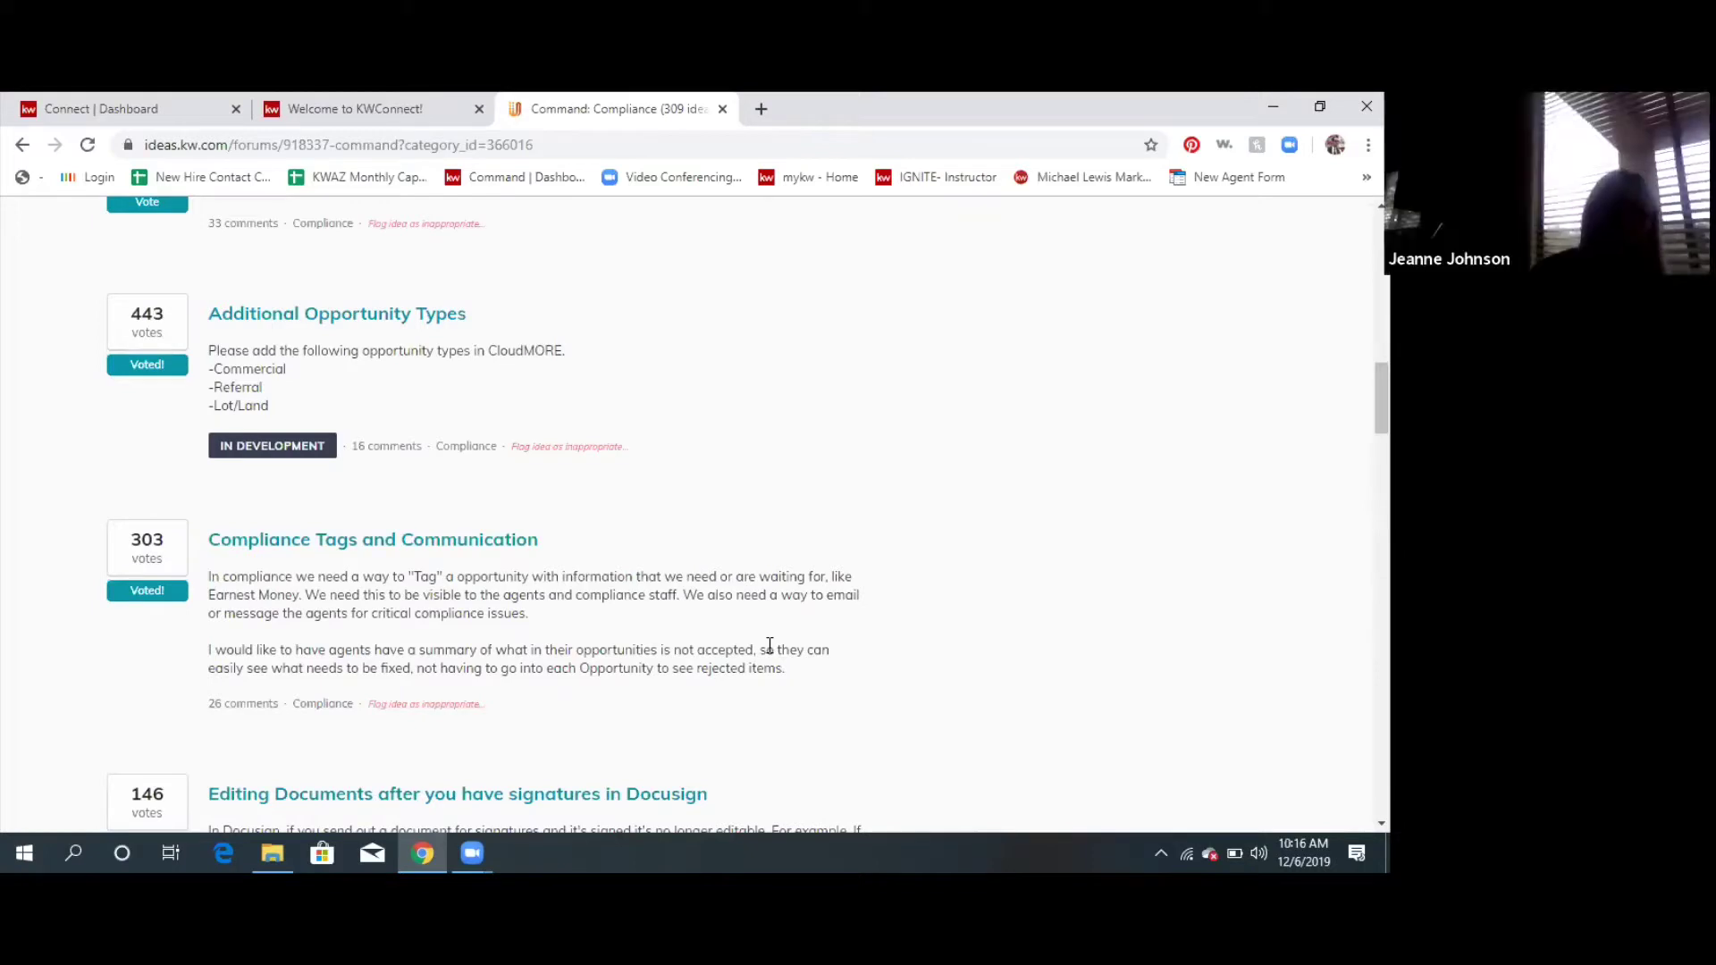
# - Open the DotLoop app page from KW Marketplace's Transaction Management category
pyautogui.click(61, 103)
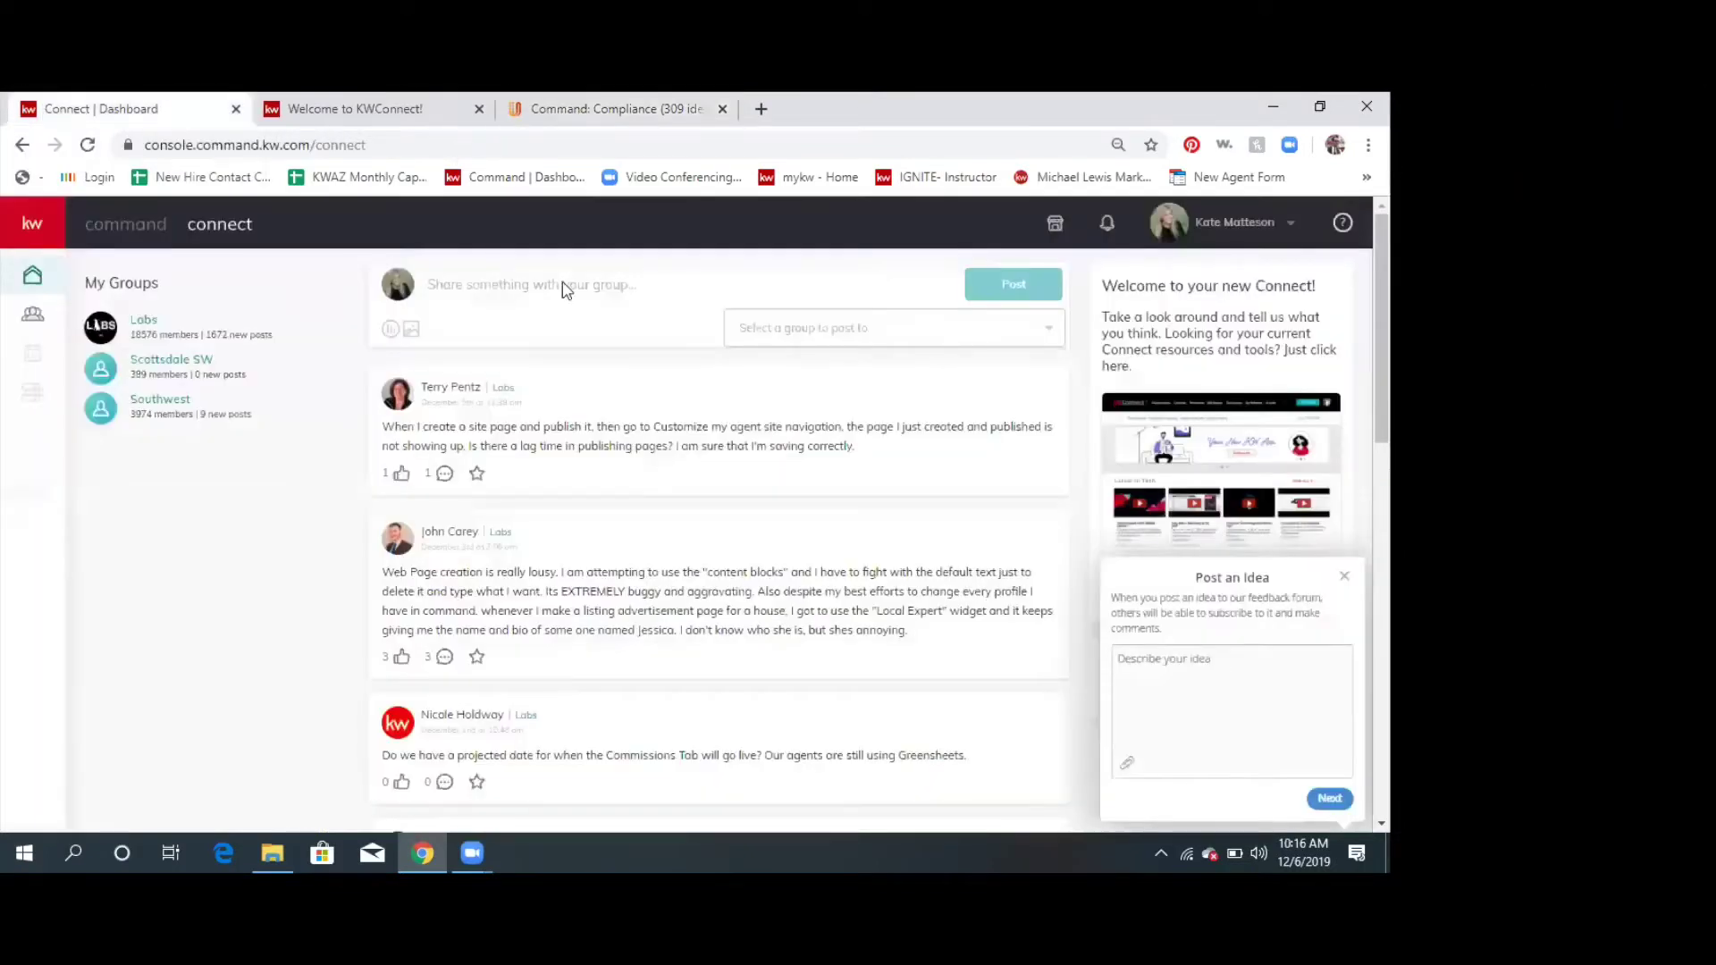
pyautogui.click(1053, 228)
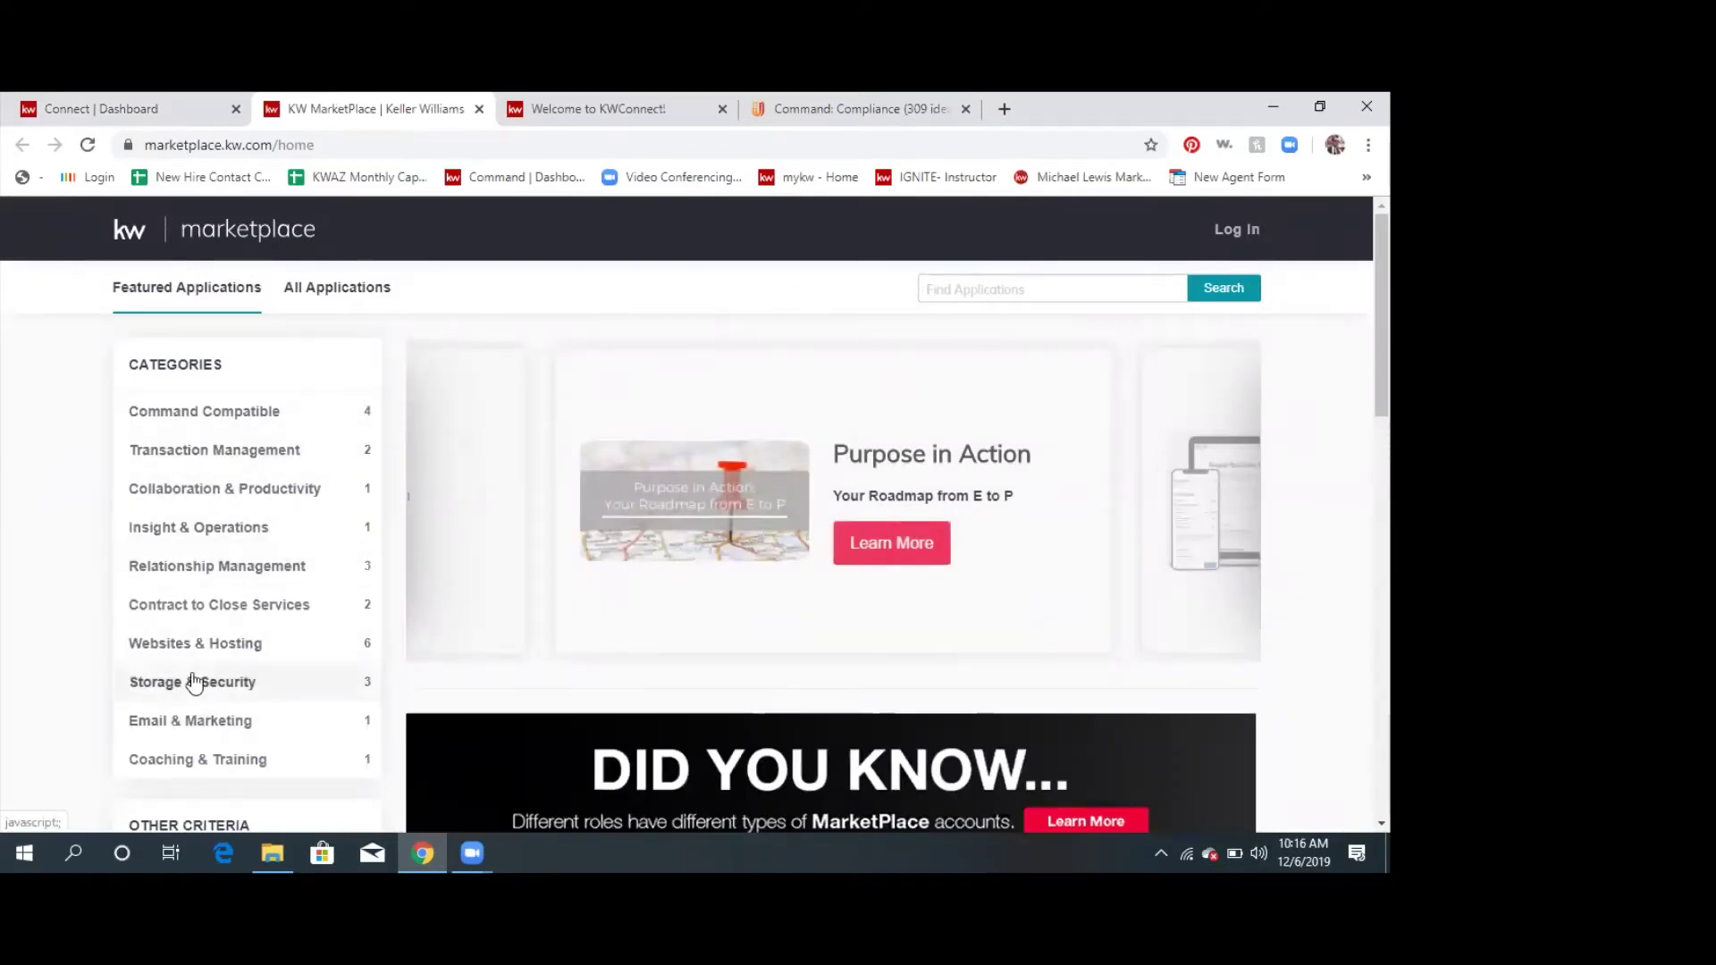
pyautogui.click(186, 457)
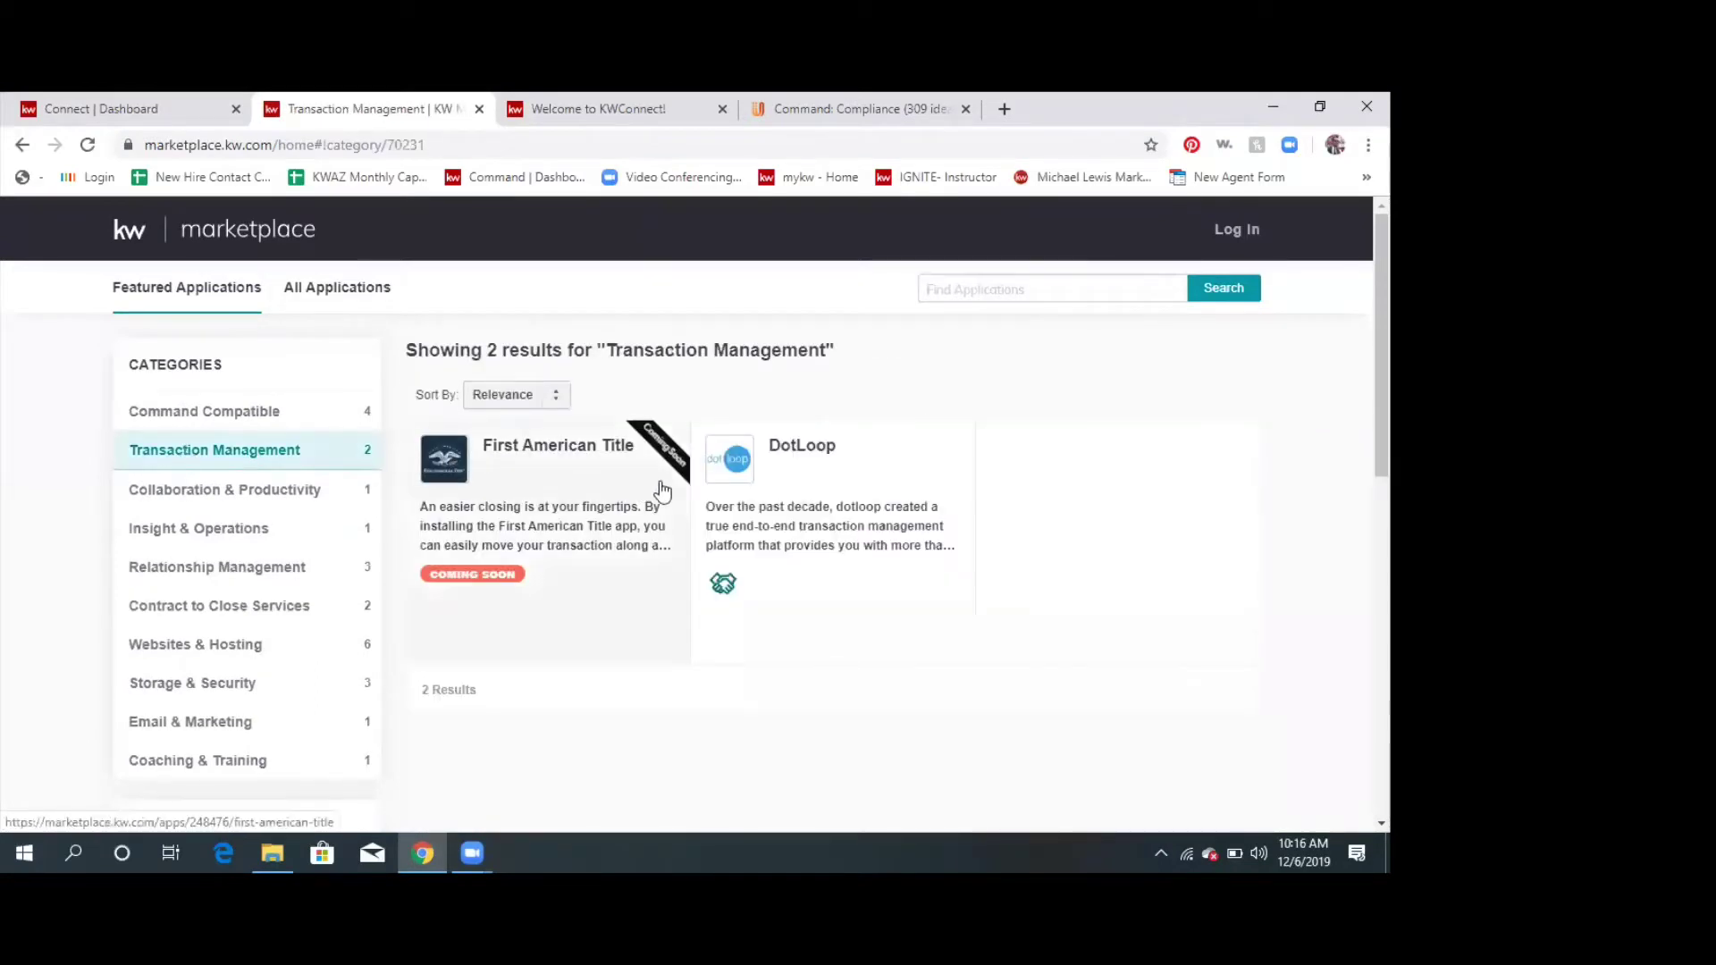
pyautogui.click(819, 507)
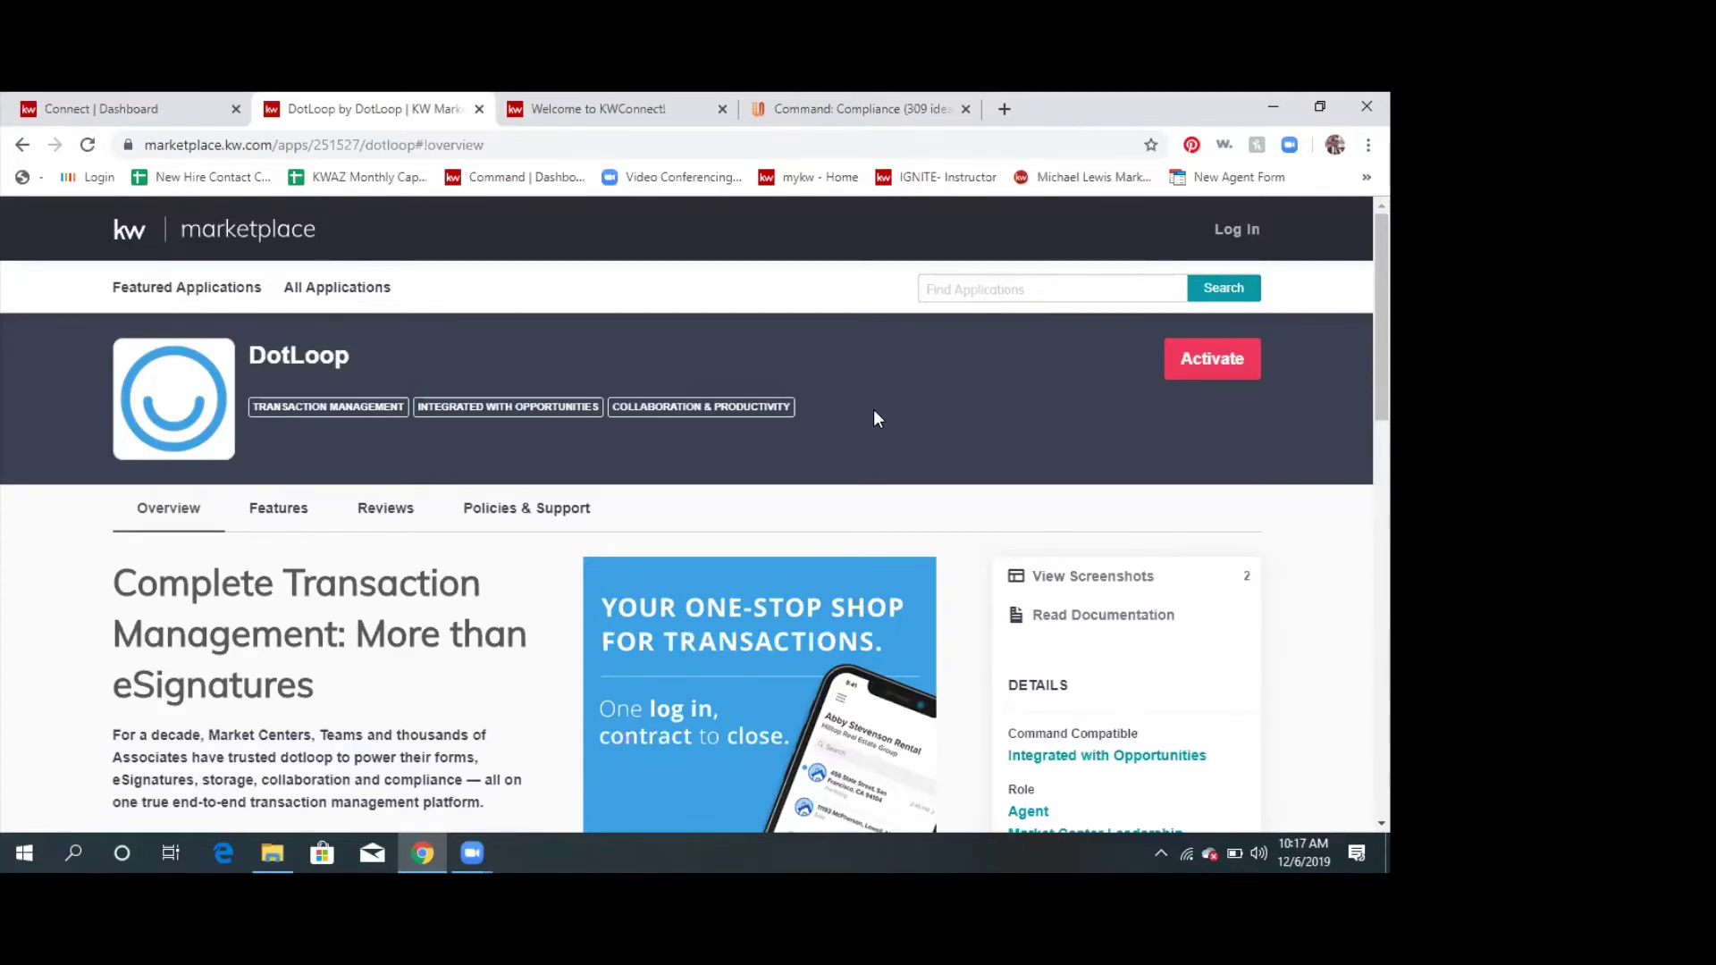
# - Compare the Connect, DotLoop and KWConnect Technology Training tabs, ending on DotLoop
pyautogui.click(169, 100)
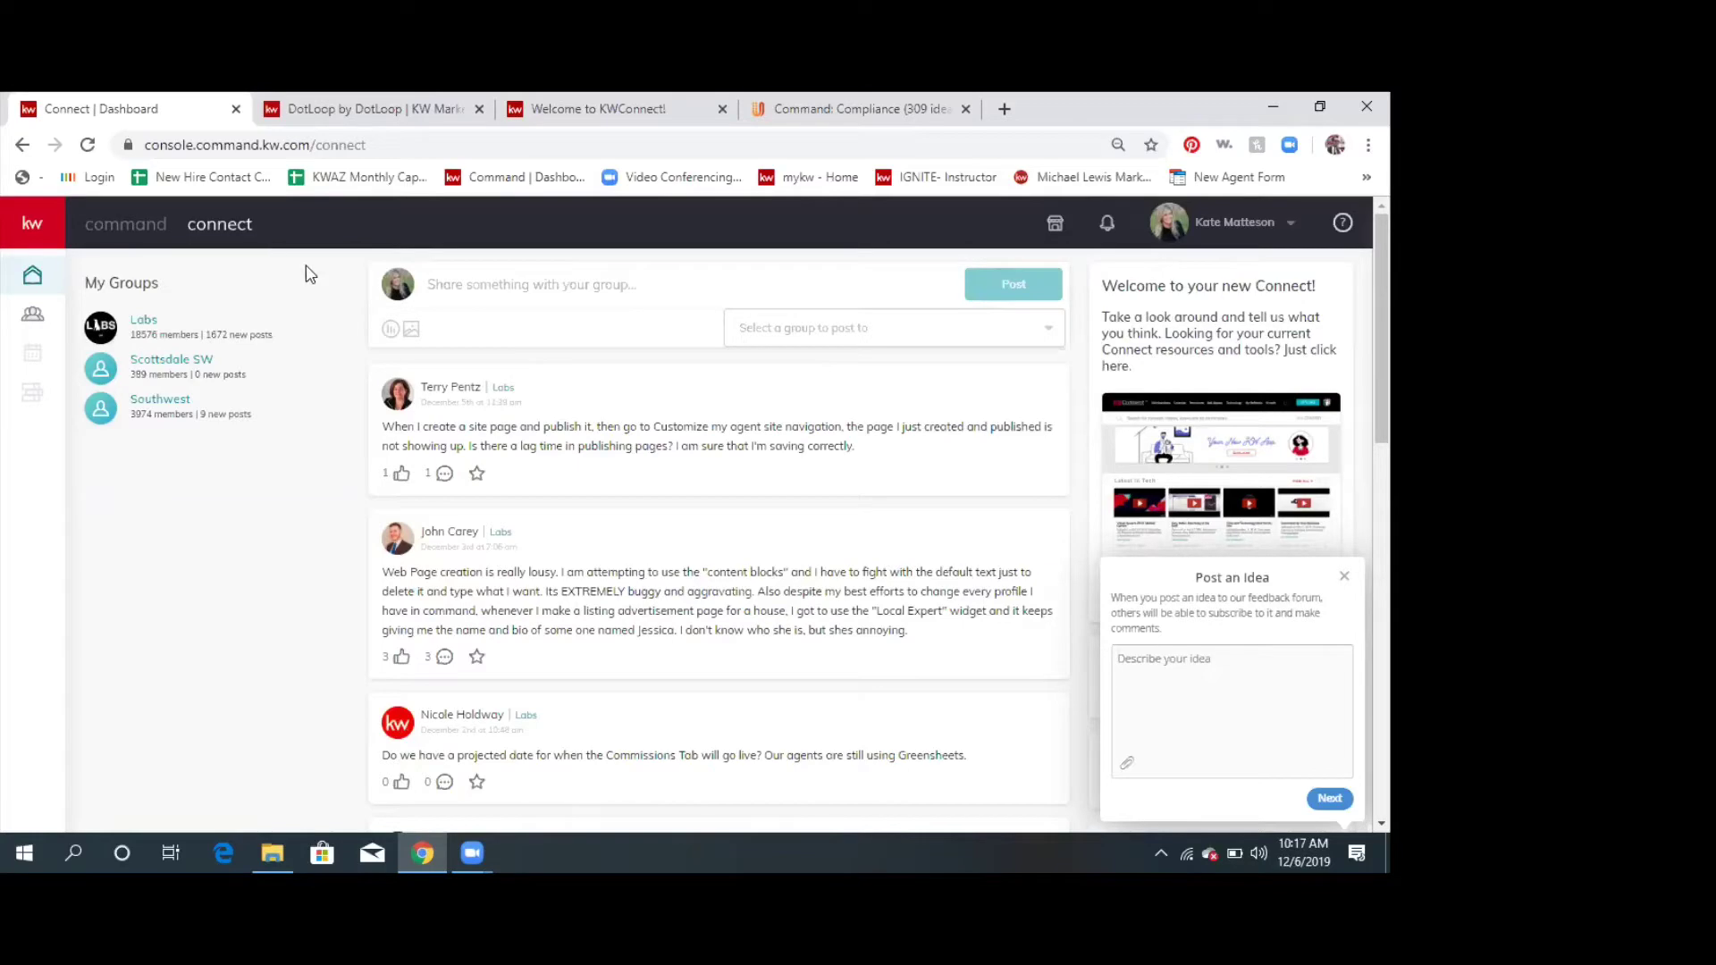
pyautogui.click(375, 108)
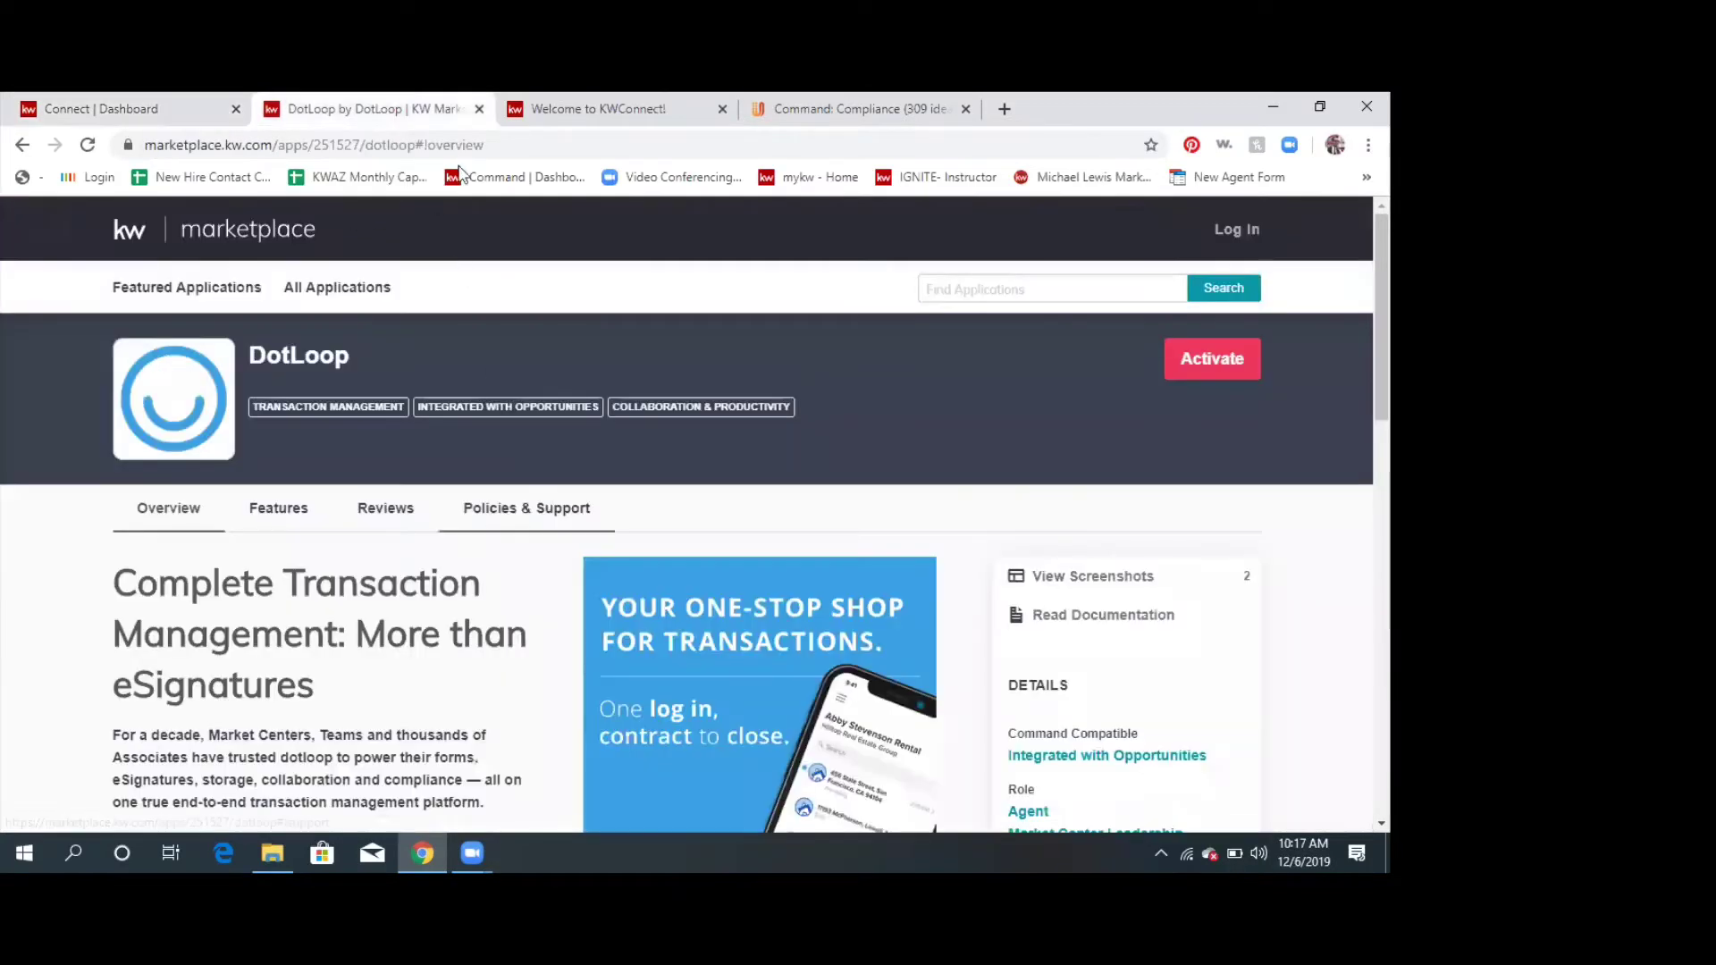
pyautogui.click(534, 108)
pyautogui.scroll(5, 514, 206)
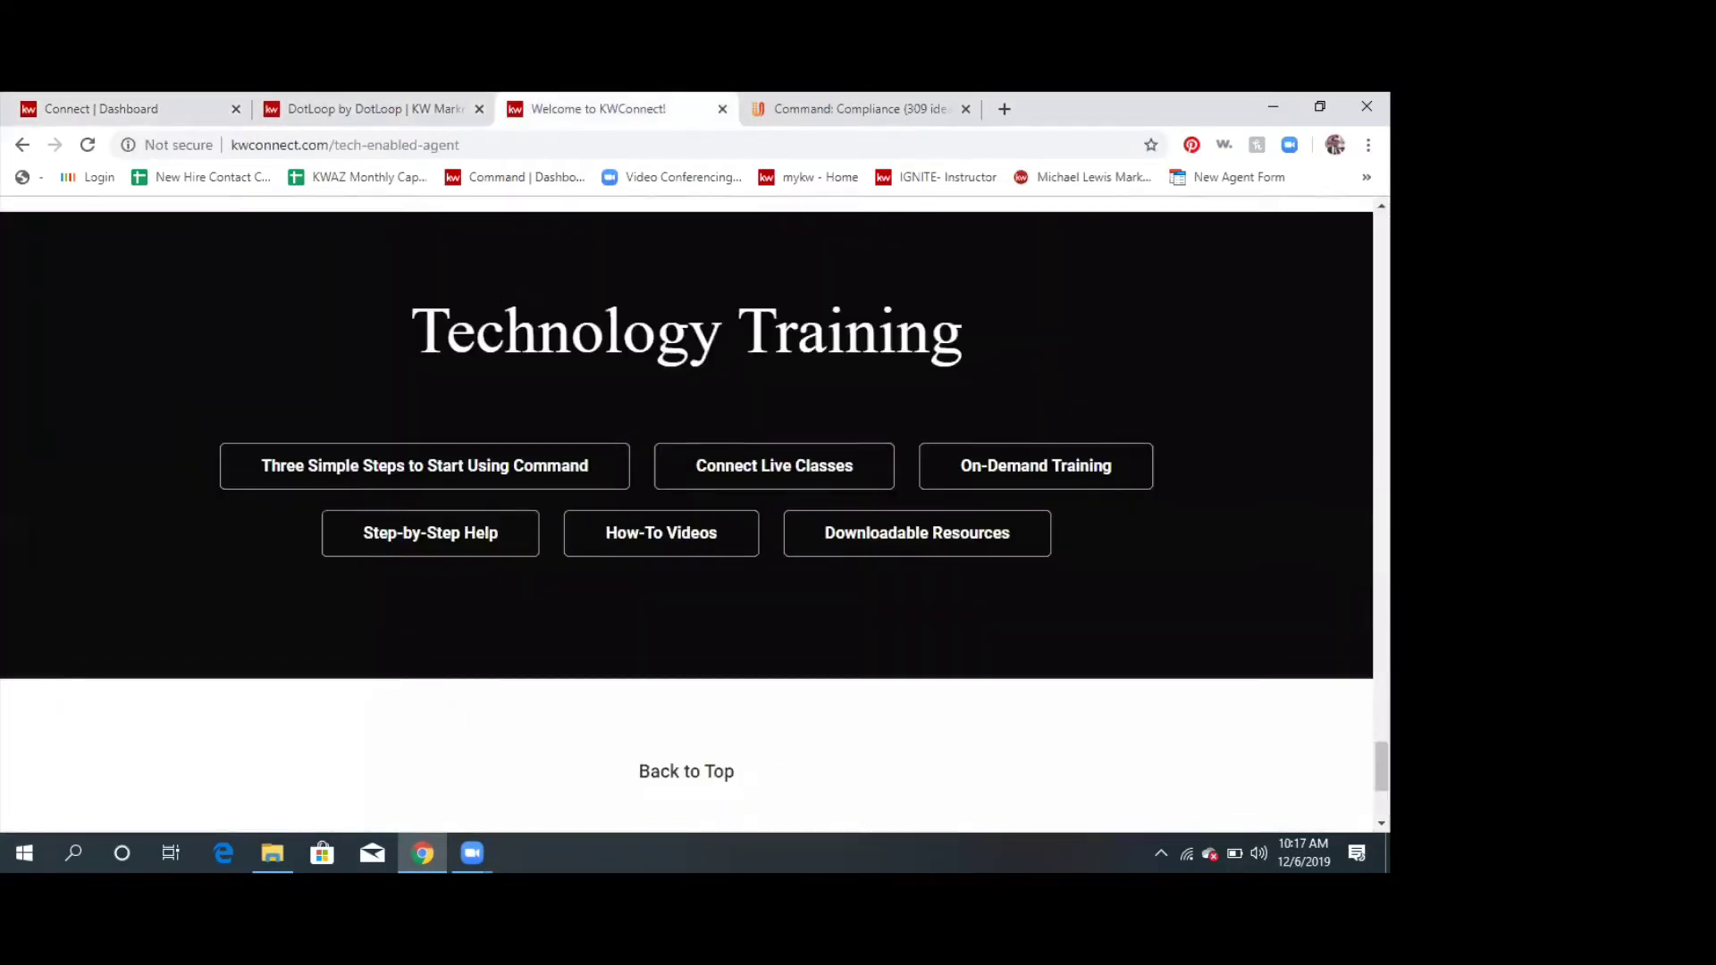
pyautogui.click(404, 121)
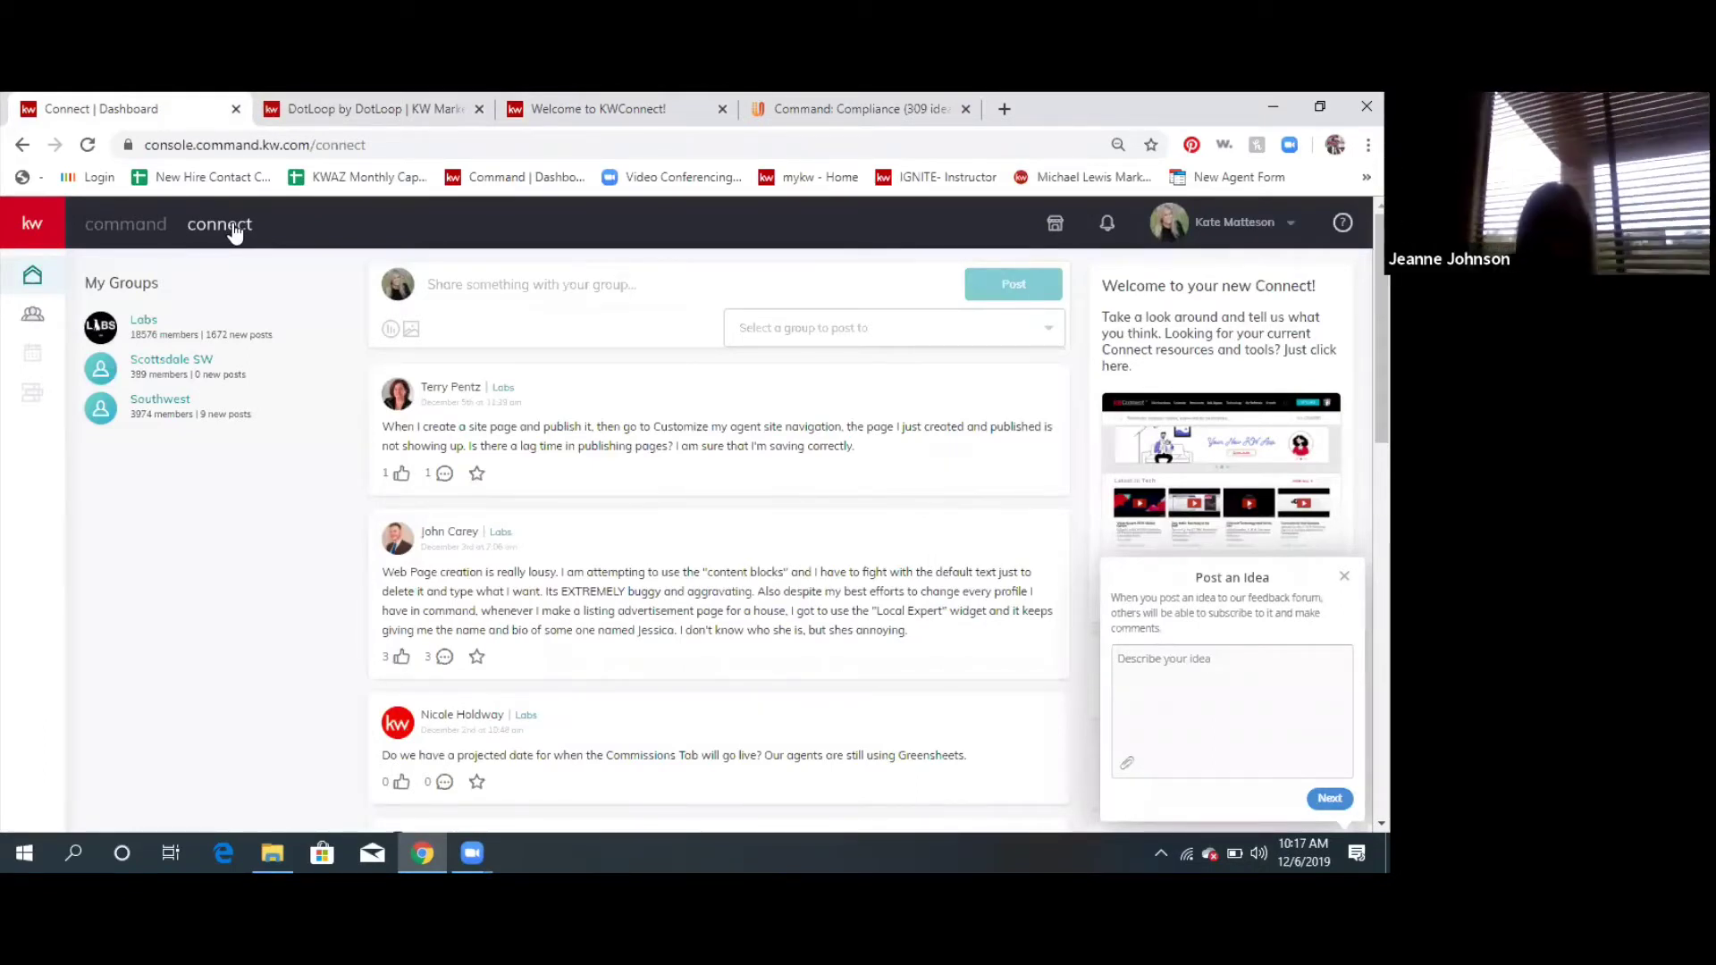
# - Return to the Command home dashboard, then go back to the Compliance ideas tab's address bar
pyautogui.click(144, 233)
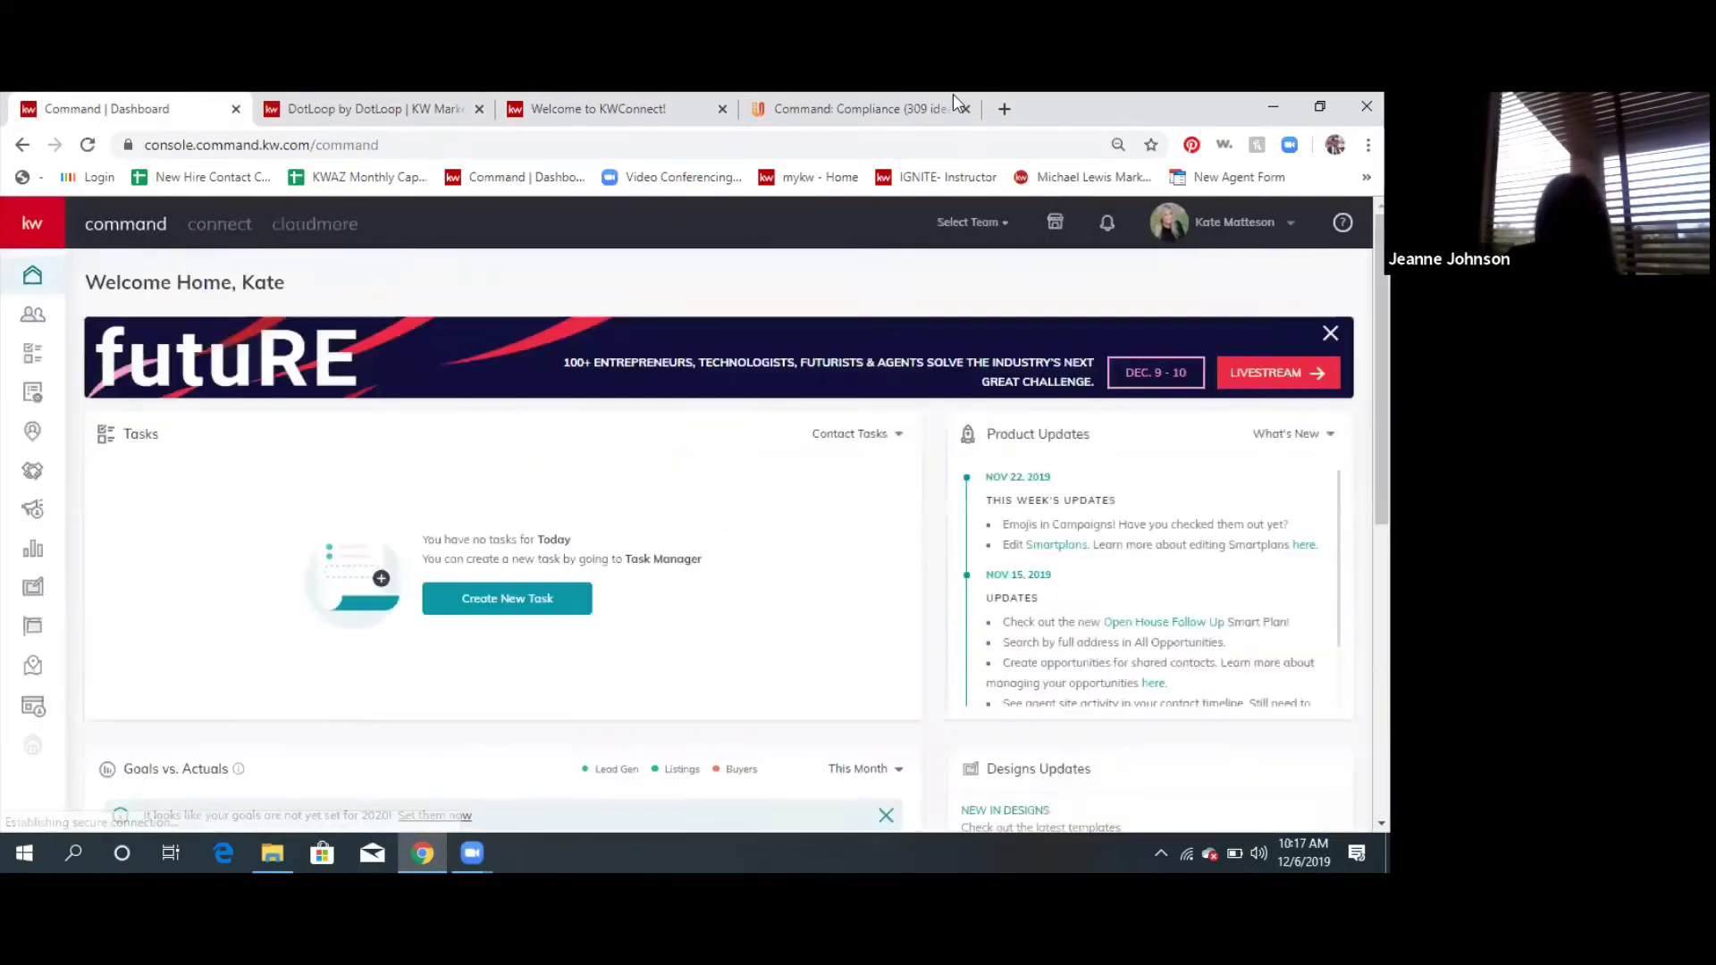
pyautogui.click(817, 109)
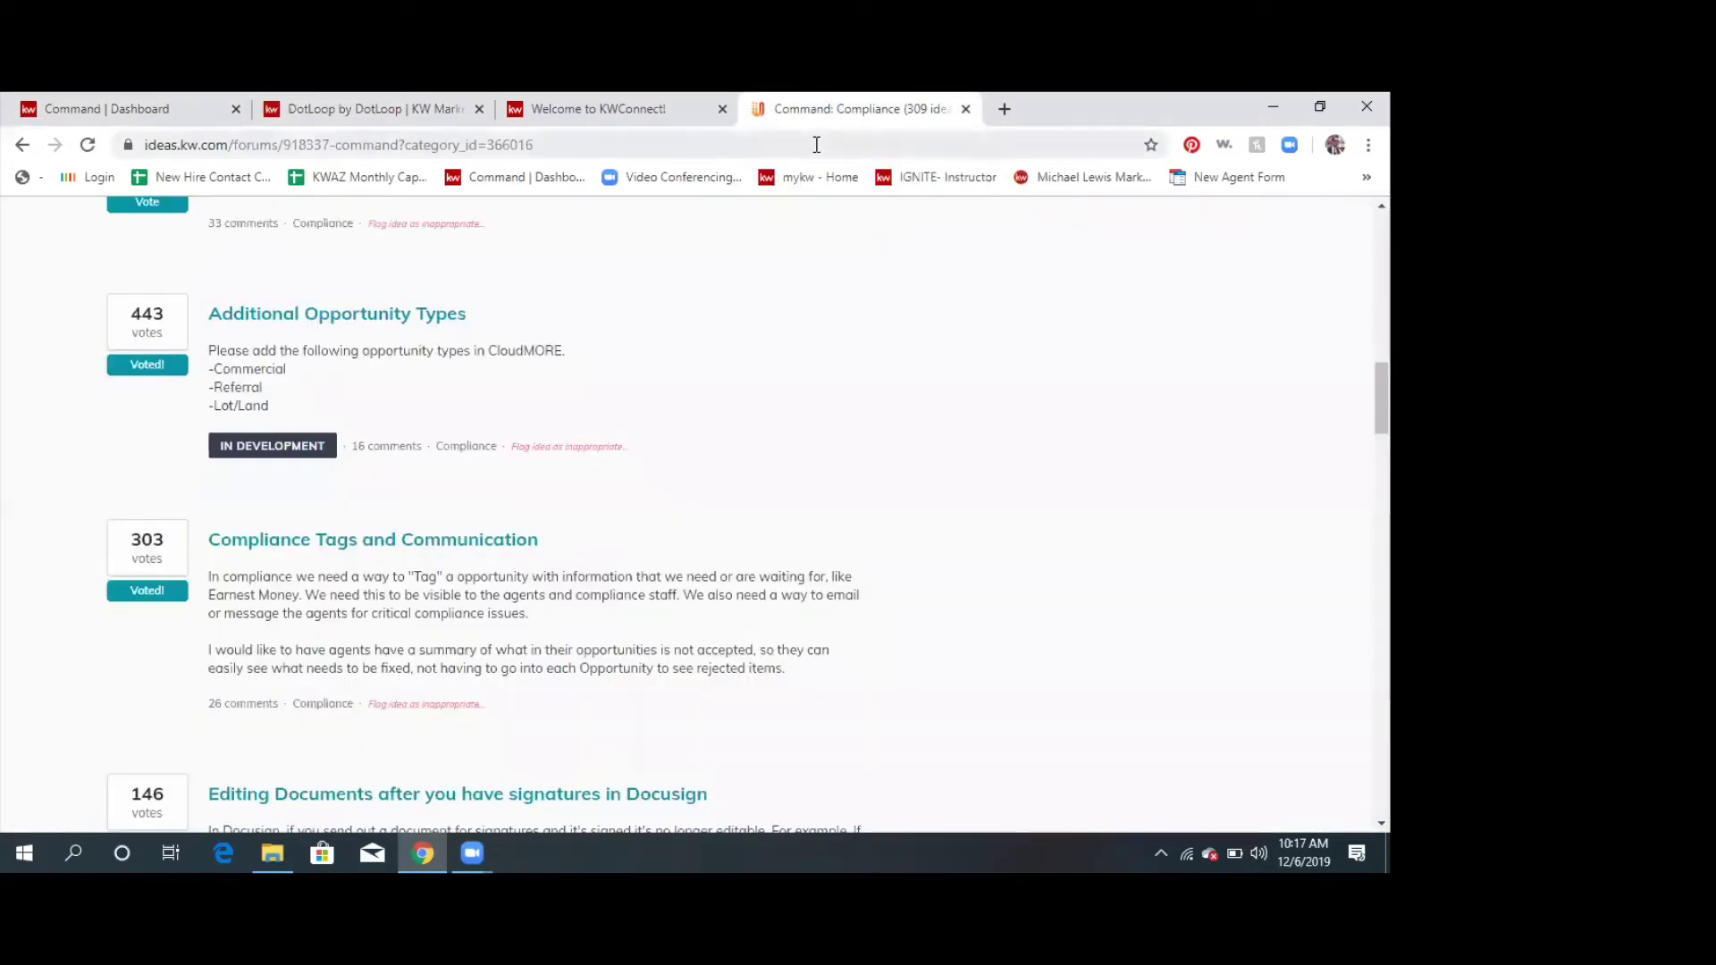
pyautogui.click(816, 144)
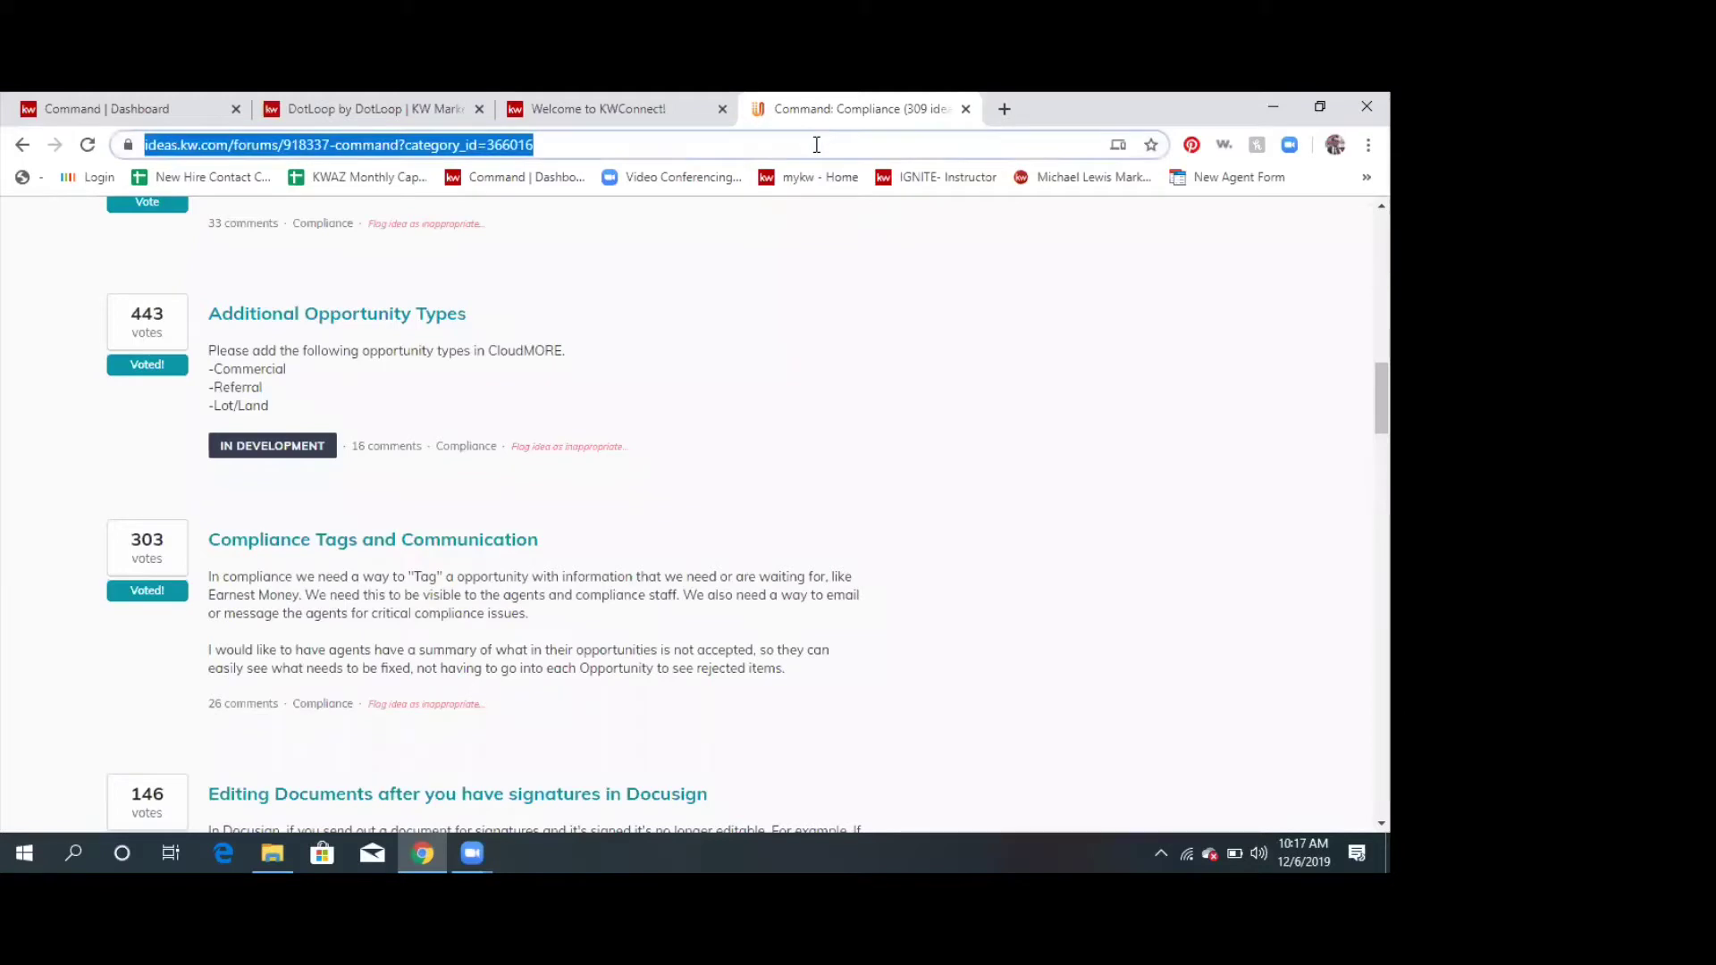
# - Search 'keller williams arizona realty tv' and open the channel's YouTube page
pyautogui.write('keller w')
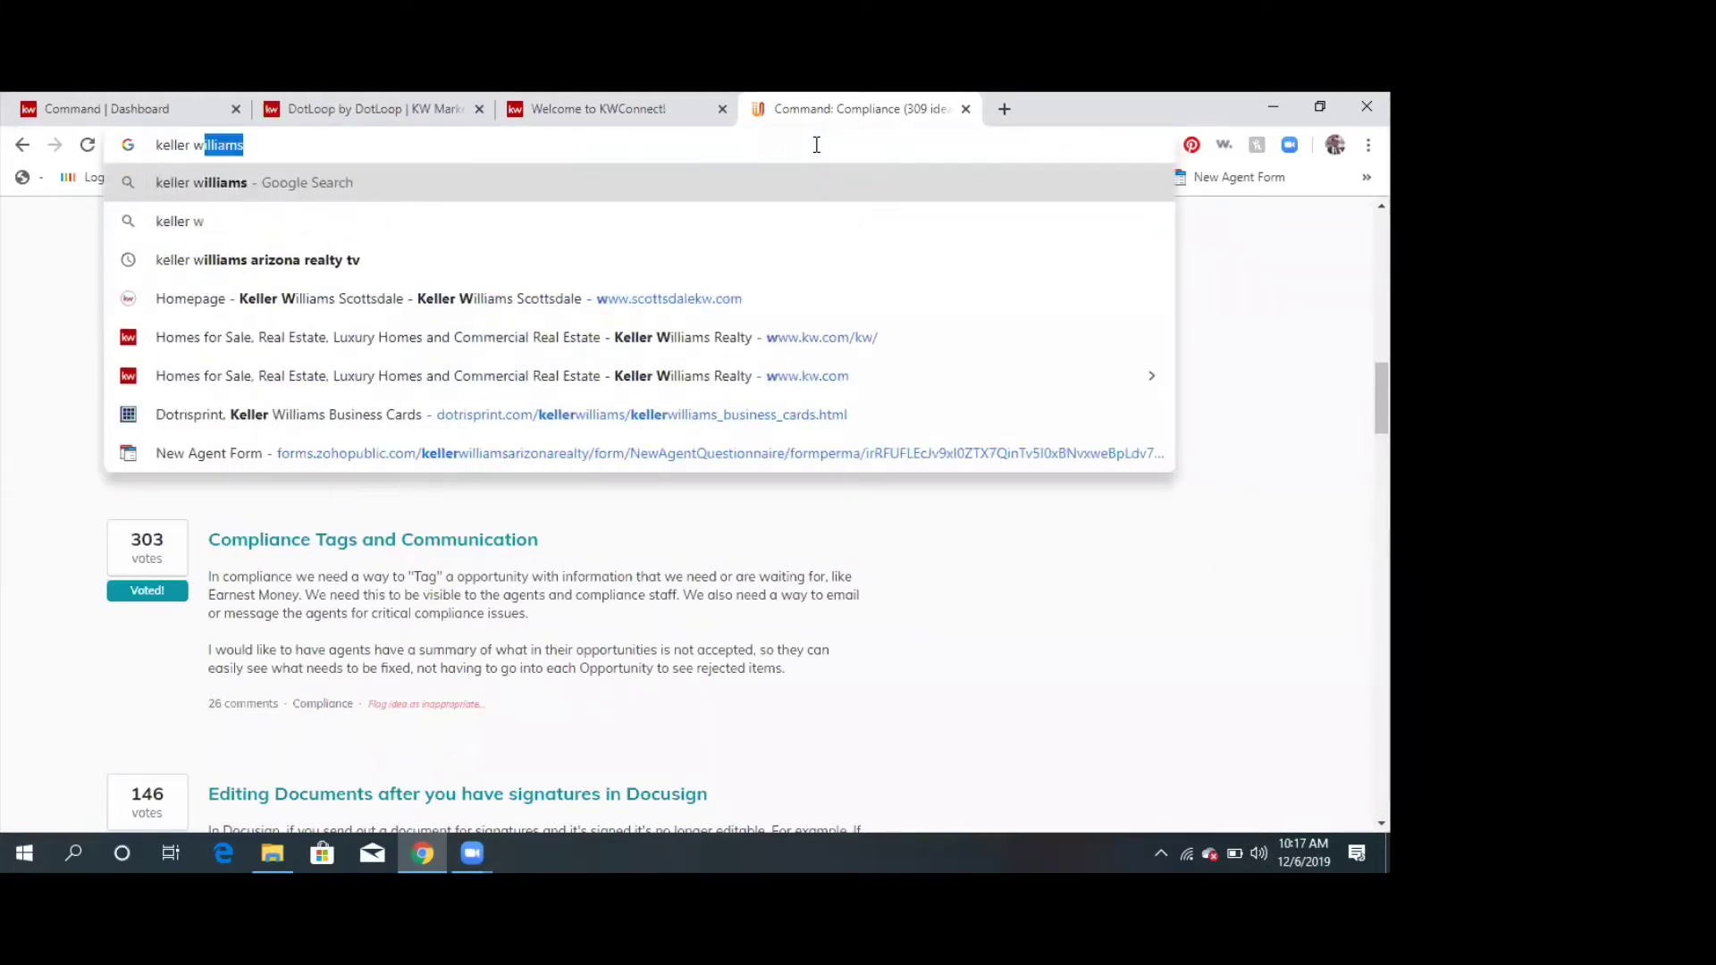
pyautogui.write('illiams arizona r')
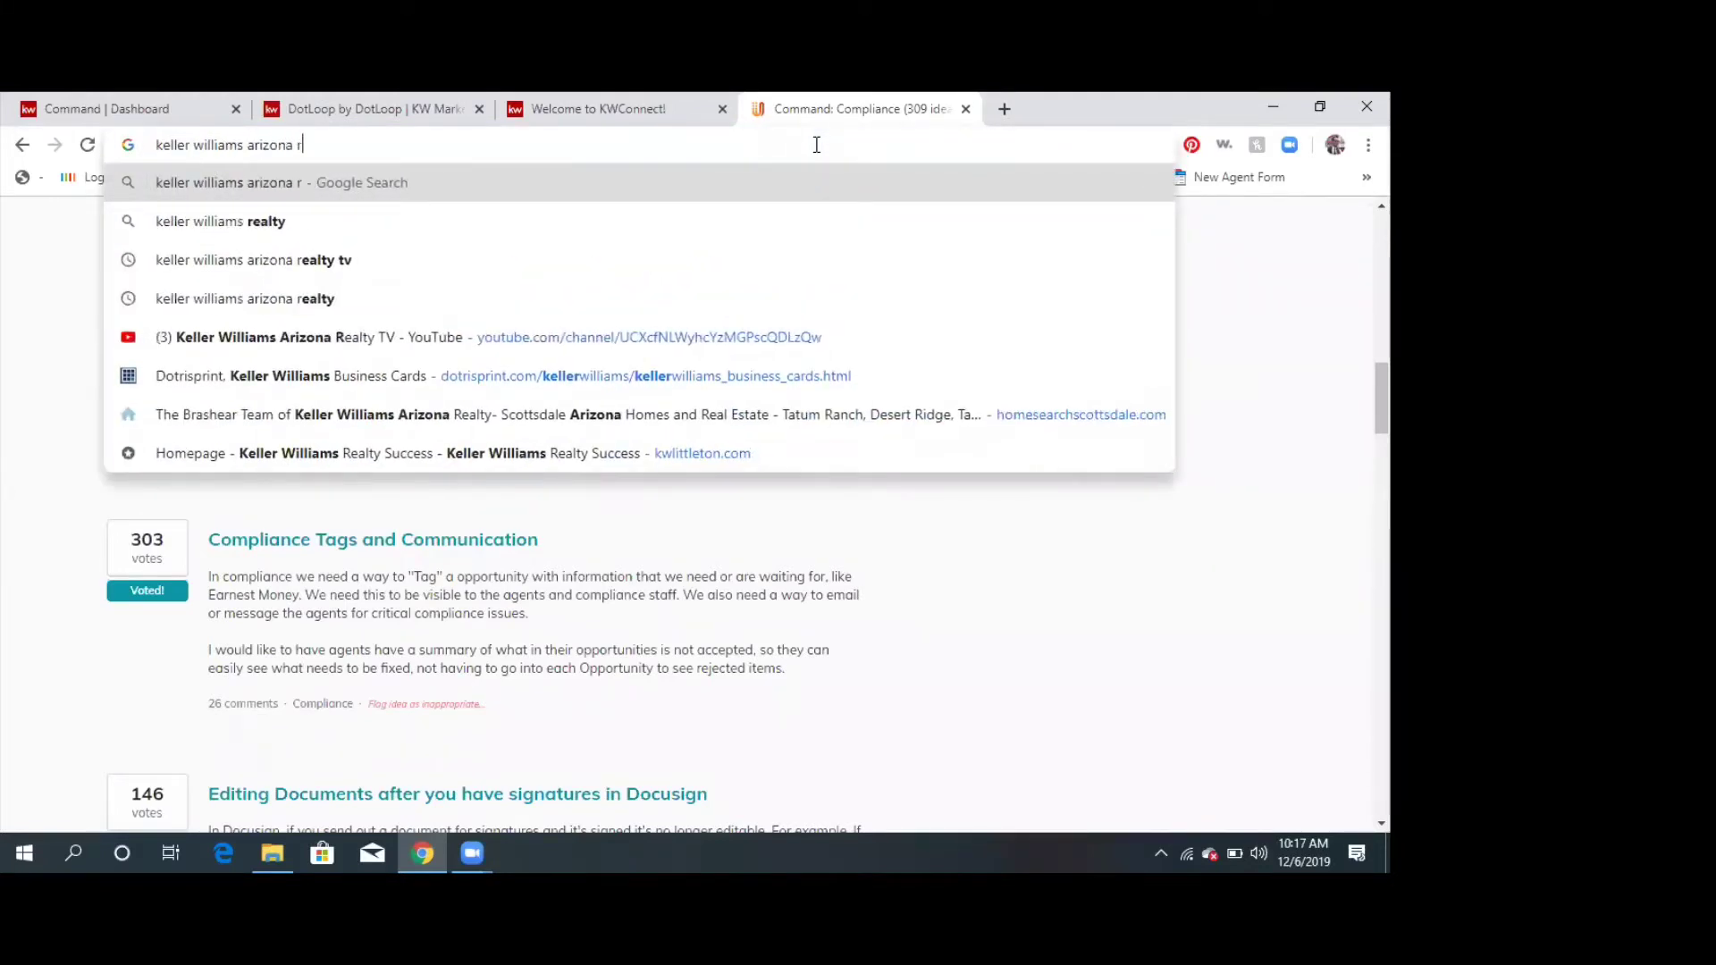
pyautogui.write('ealty tv')
pyautogui.press('Return')
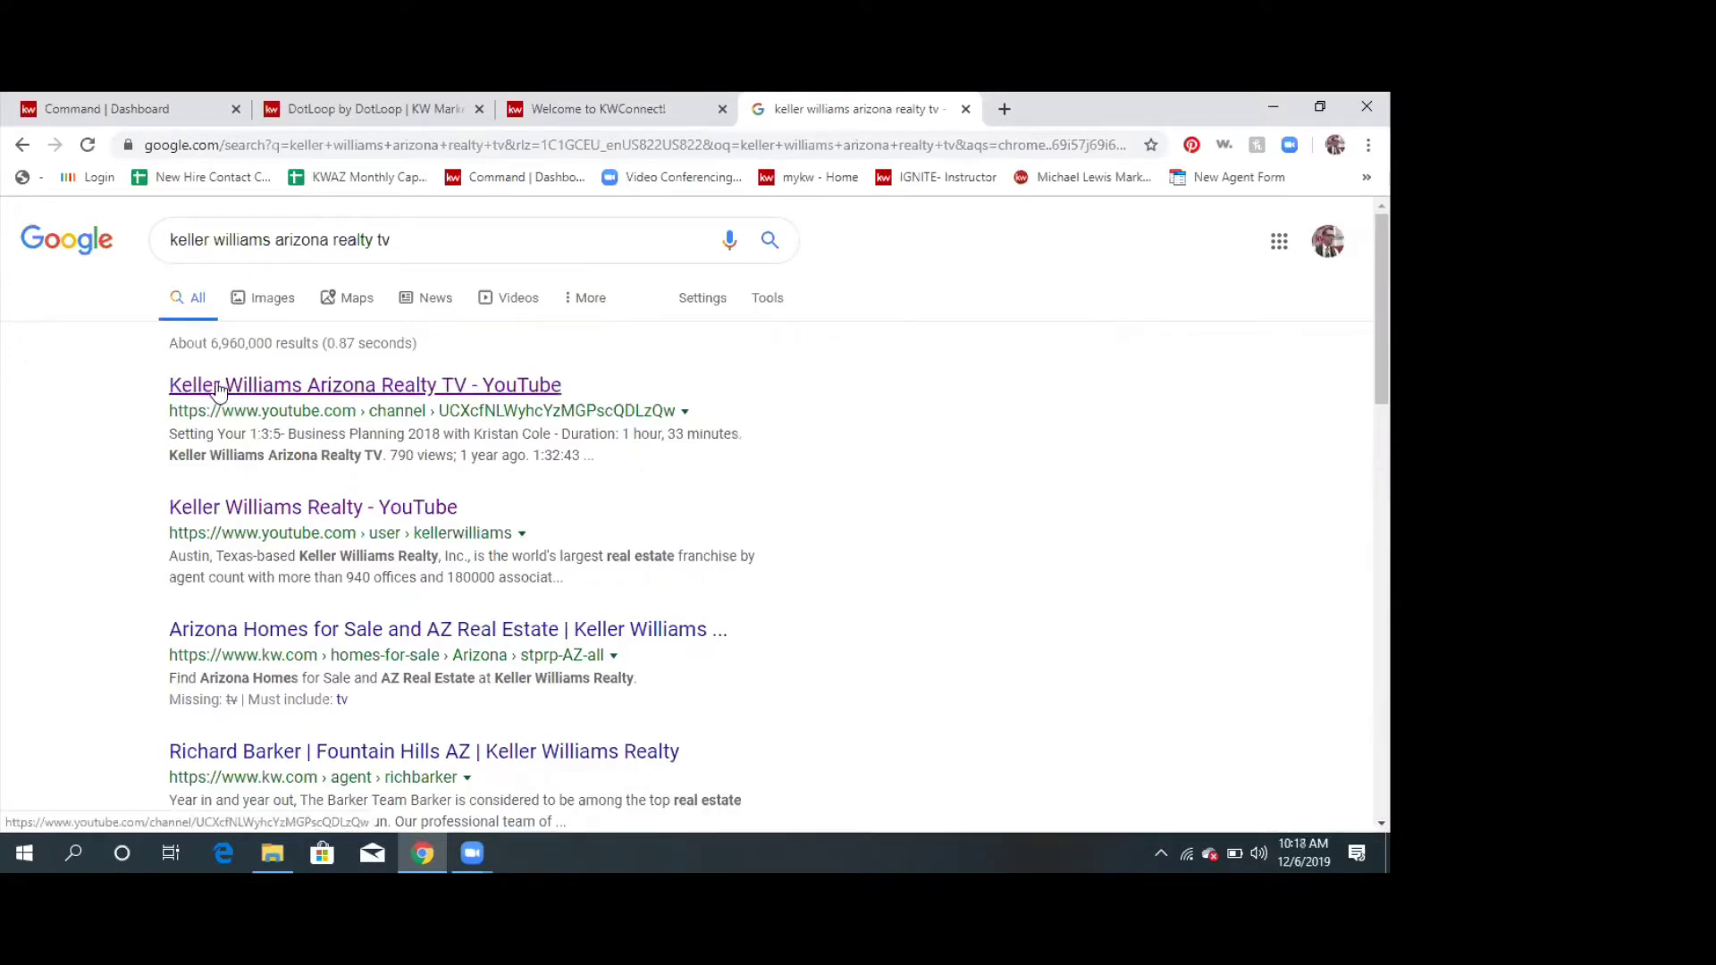
pyautogui.click(219, 392)
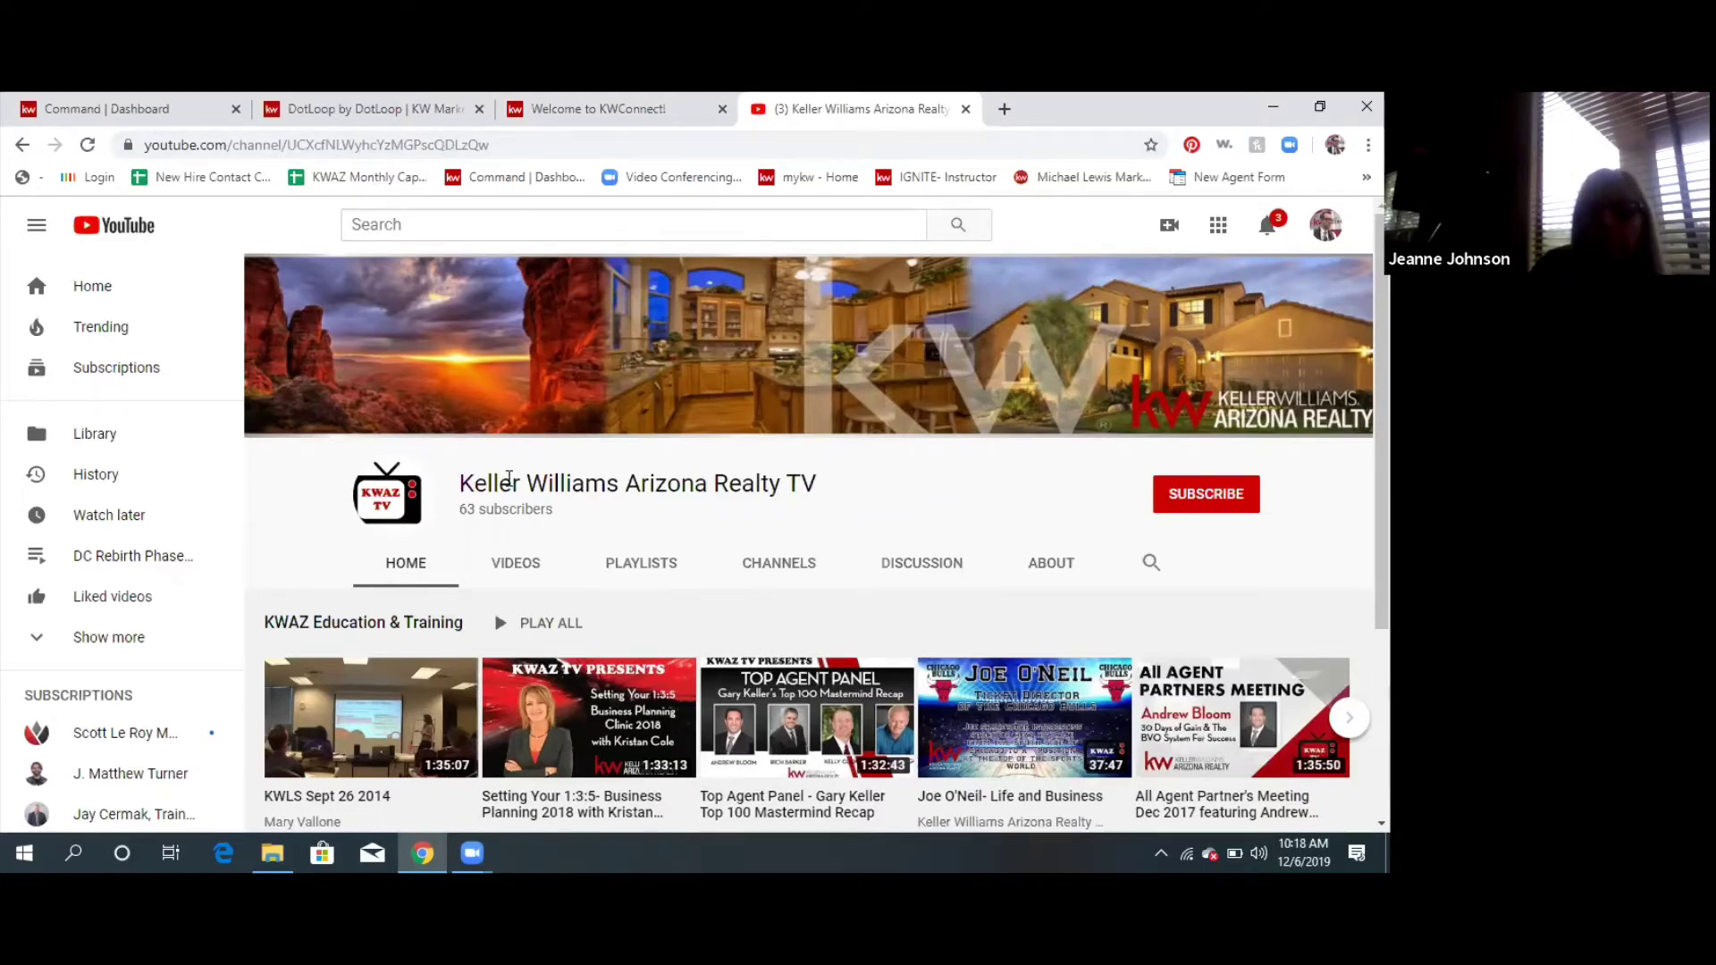
# - List the Keller Williams Arizona Realty TV uploads, such as the Docusign and MLS portal videos
pyautogui.click(516, 566)
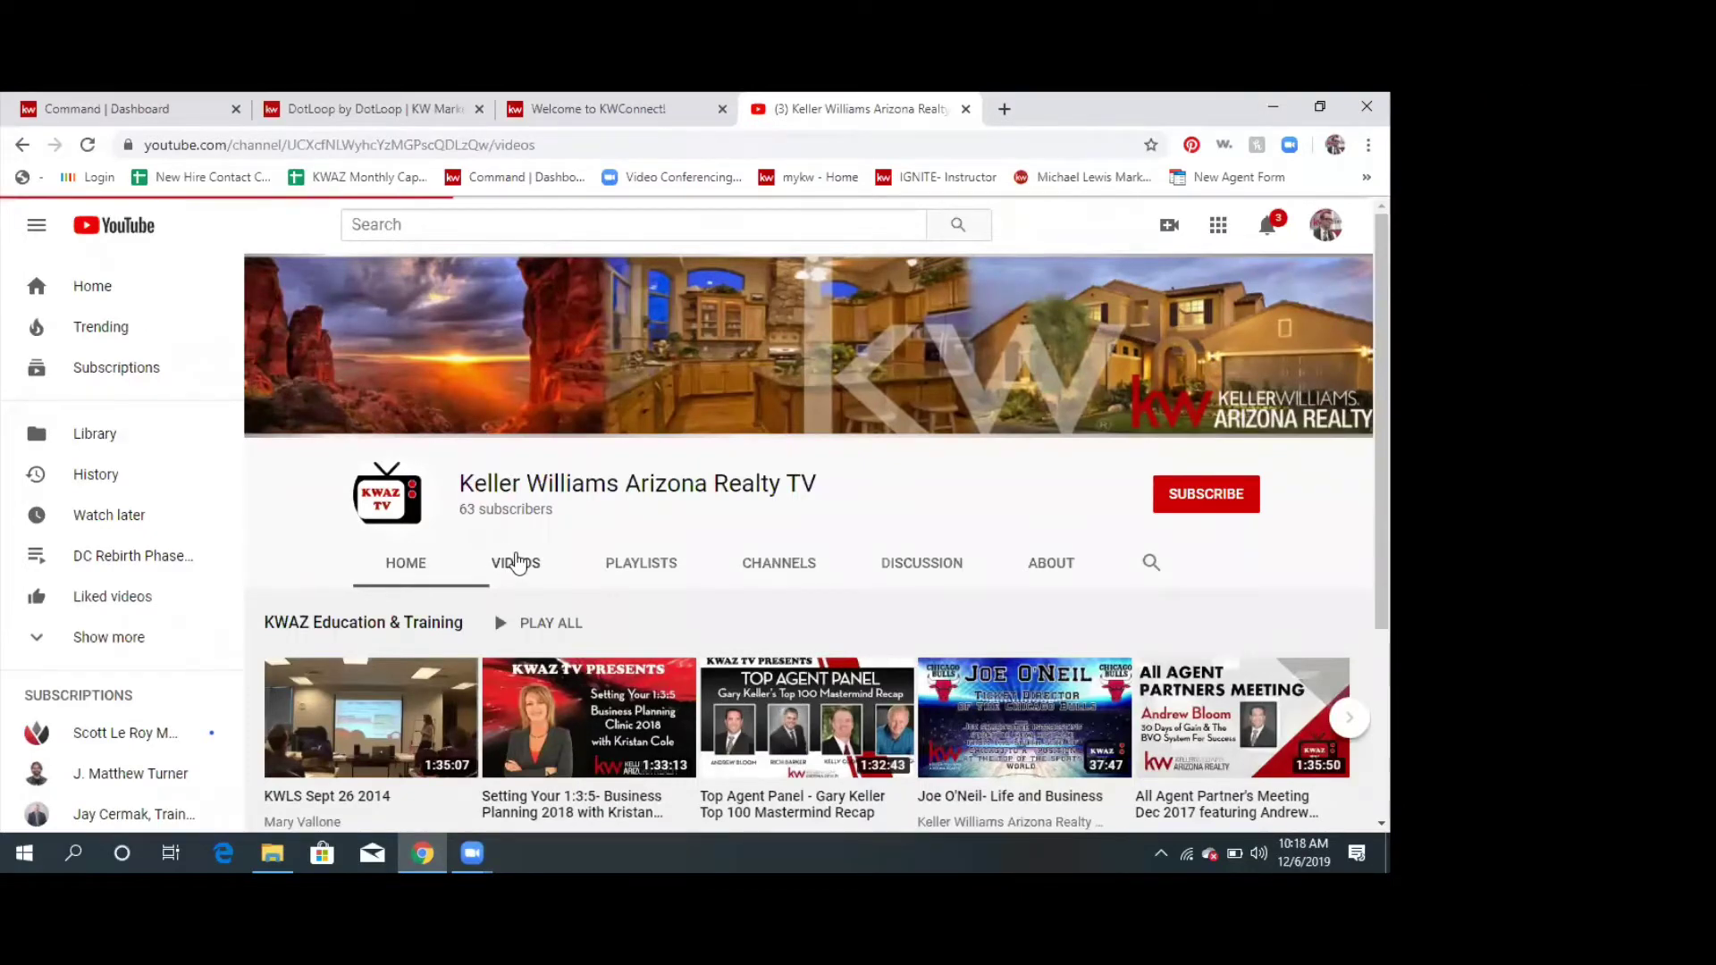
pyautogui.scroll(-1, 520, 559)
pyautogui.scroll(-3, 520, 558)
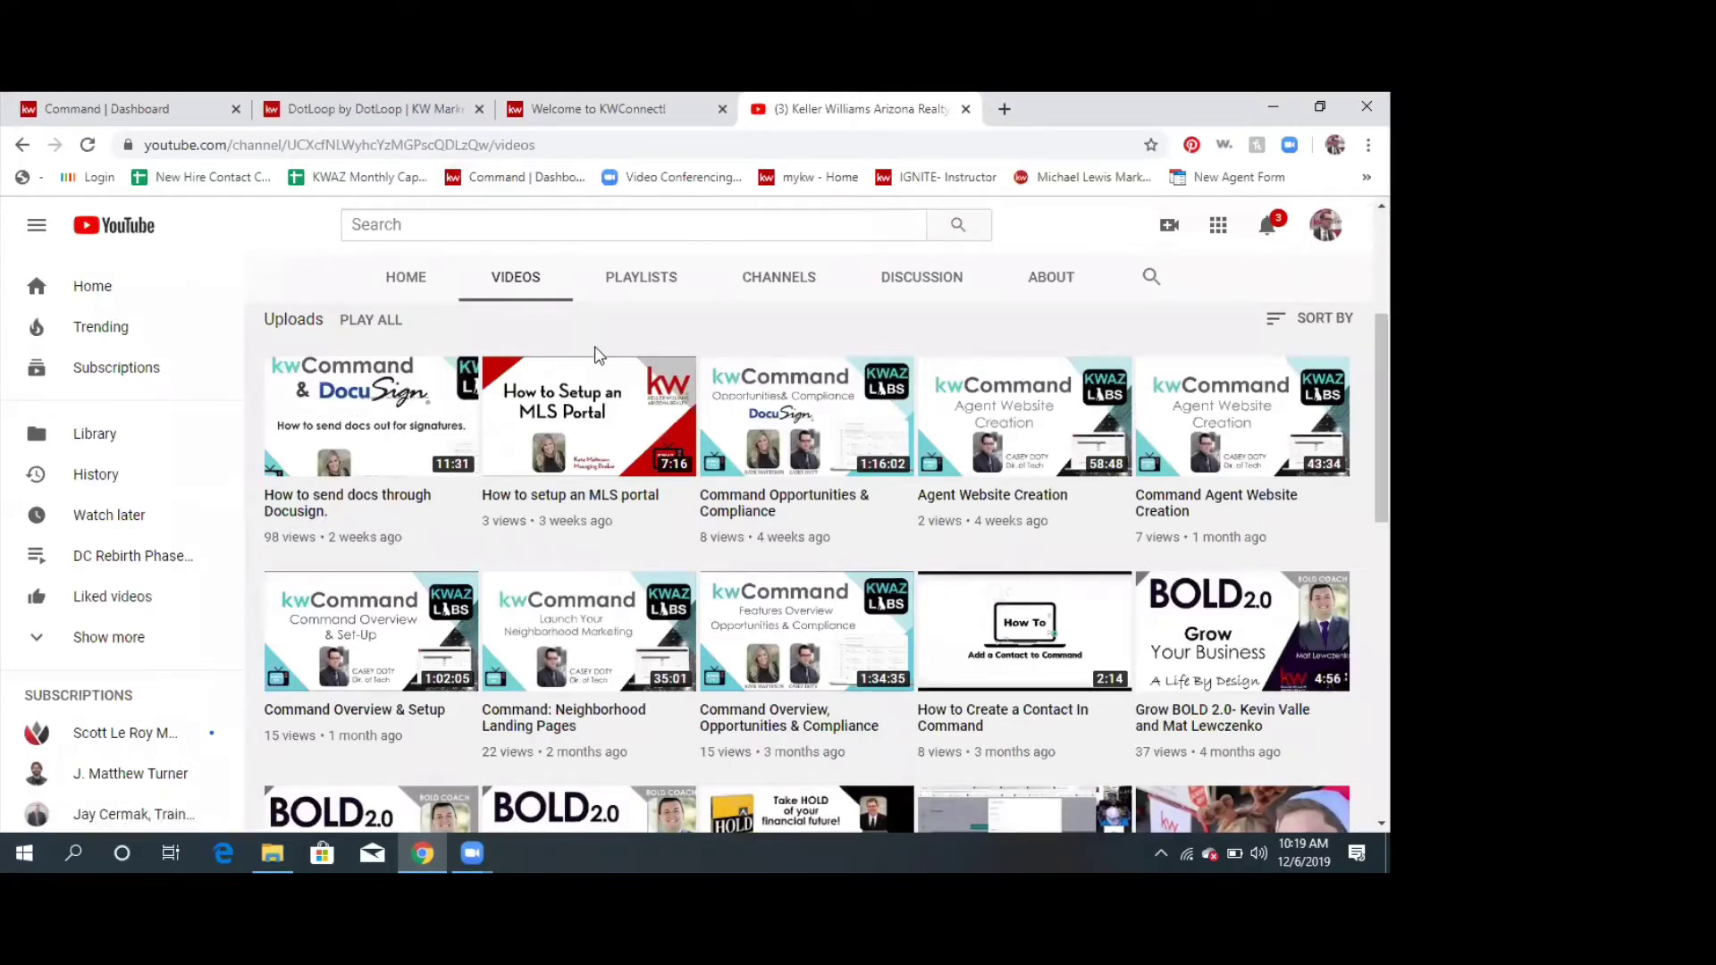
pyautogui.scroll(3, 590, 313)
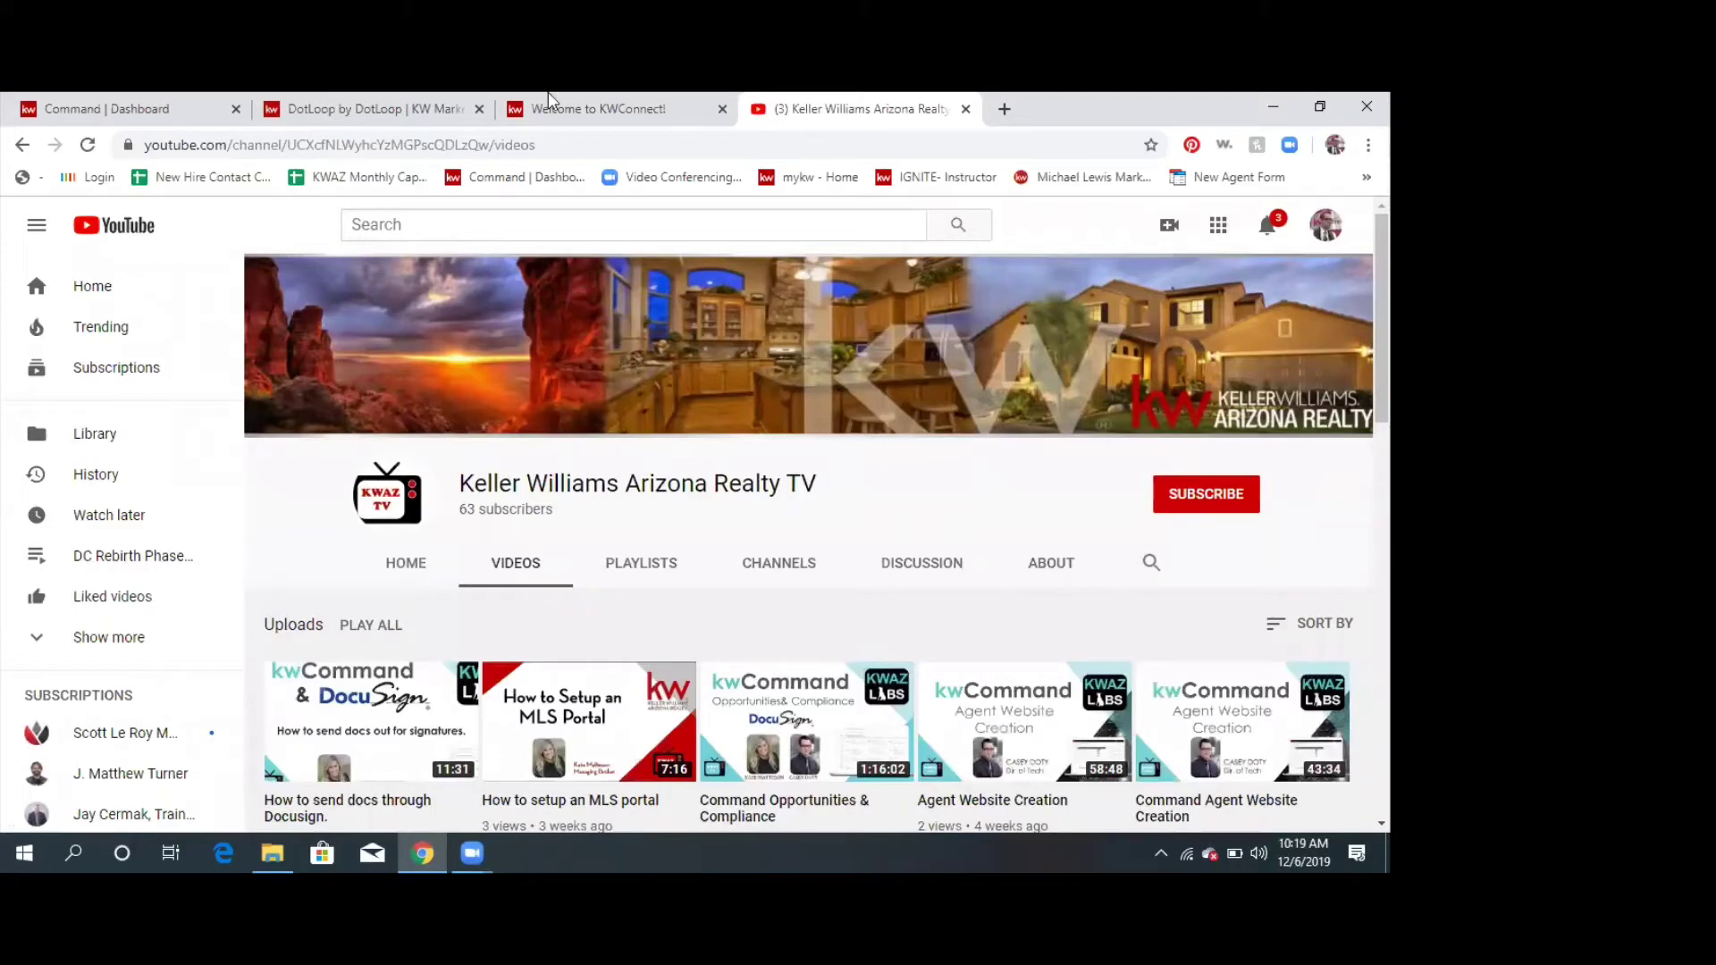
# - Return to the KW Command dashboard tab and look over its panels
pyautogui.click(579, 108)
pyautogui.click(130, 105)
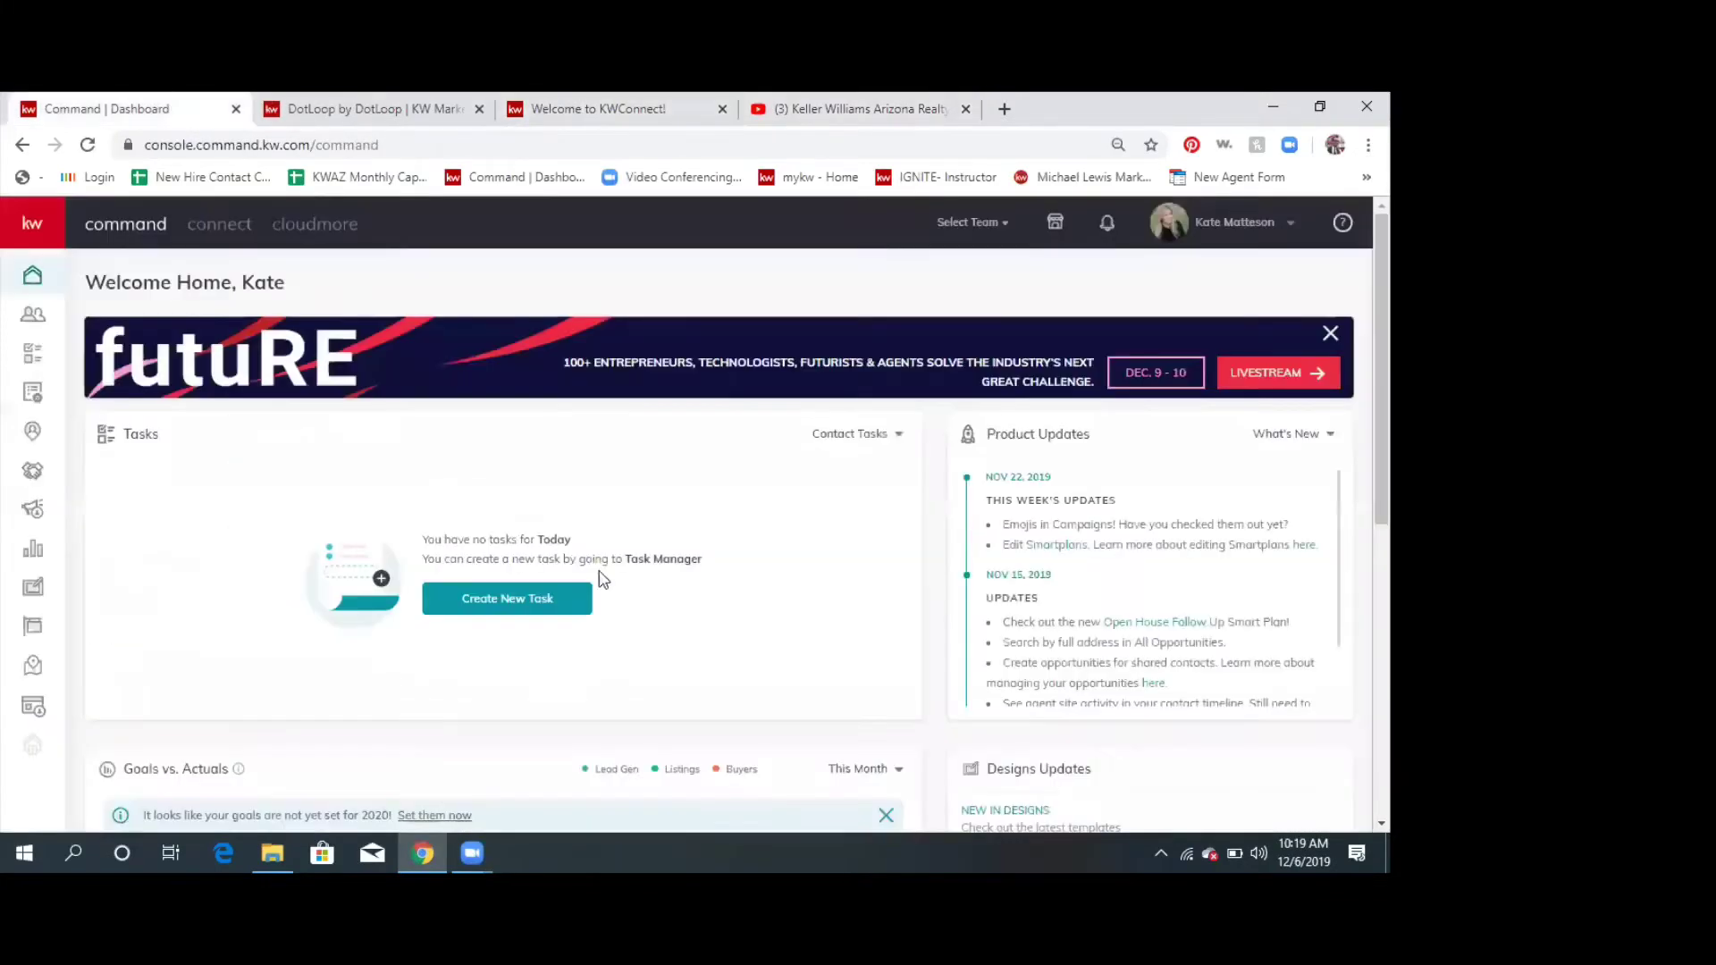
pyautogui.scroll(-5, 626, 545)
pyautogui.scroll(5, 894, 447)
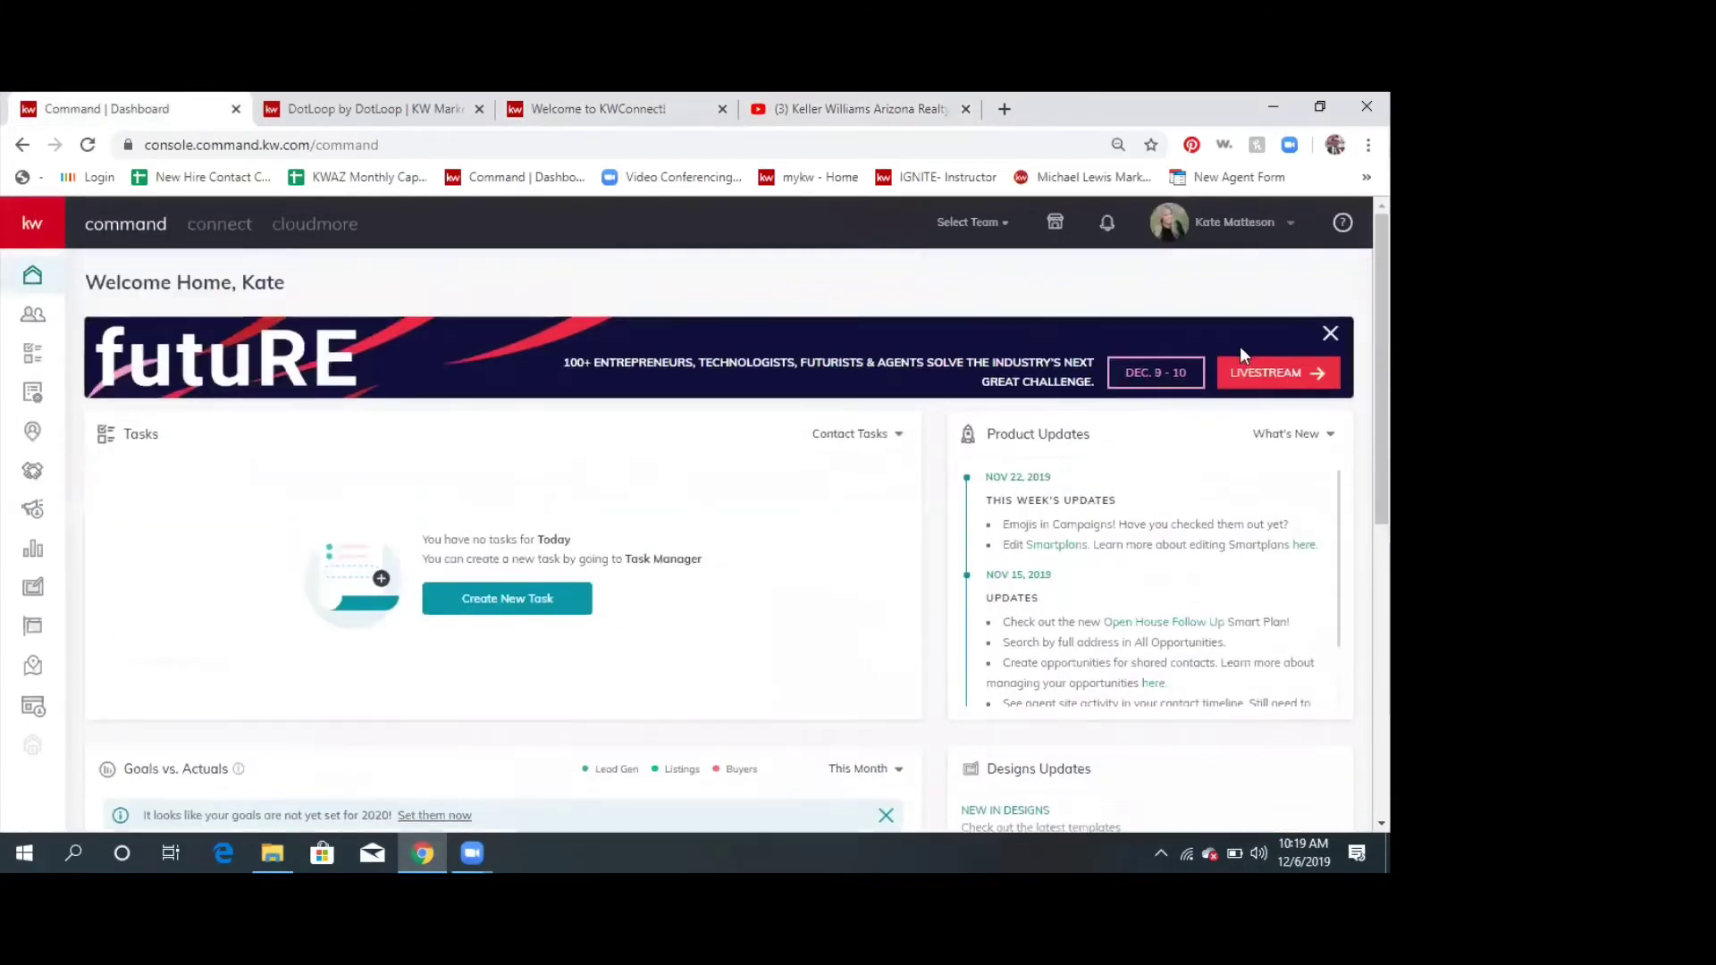
# - Dismiss the futuRE livestream banner and expand the sidebar to show section names
pyautogui.click(1329, 335)
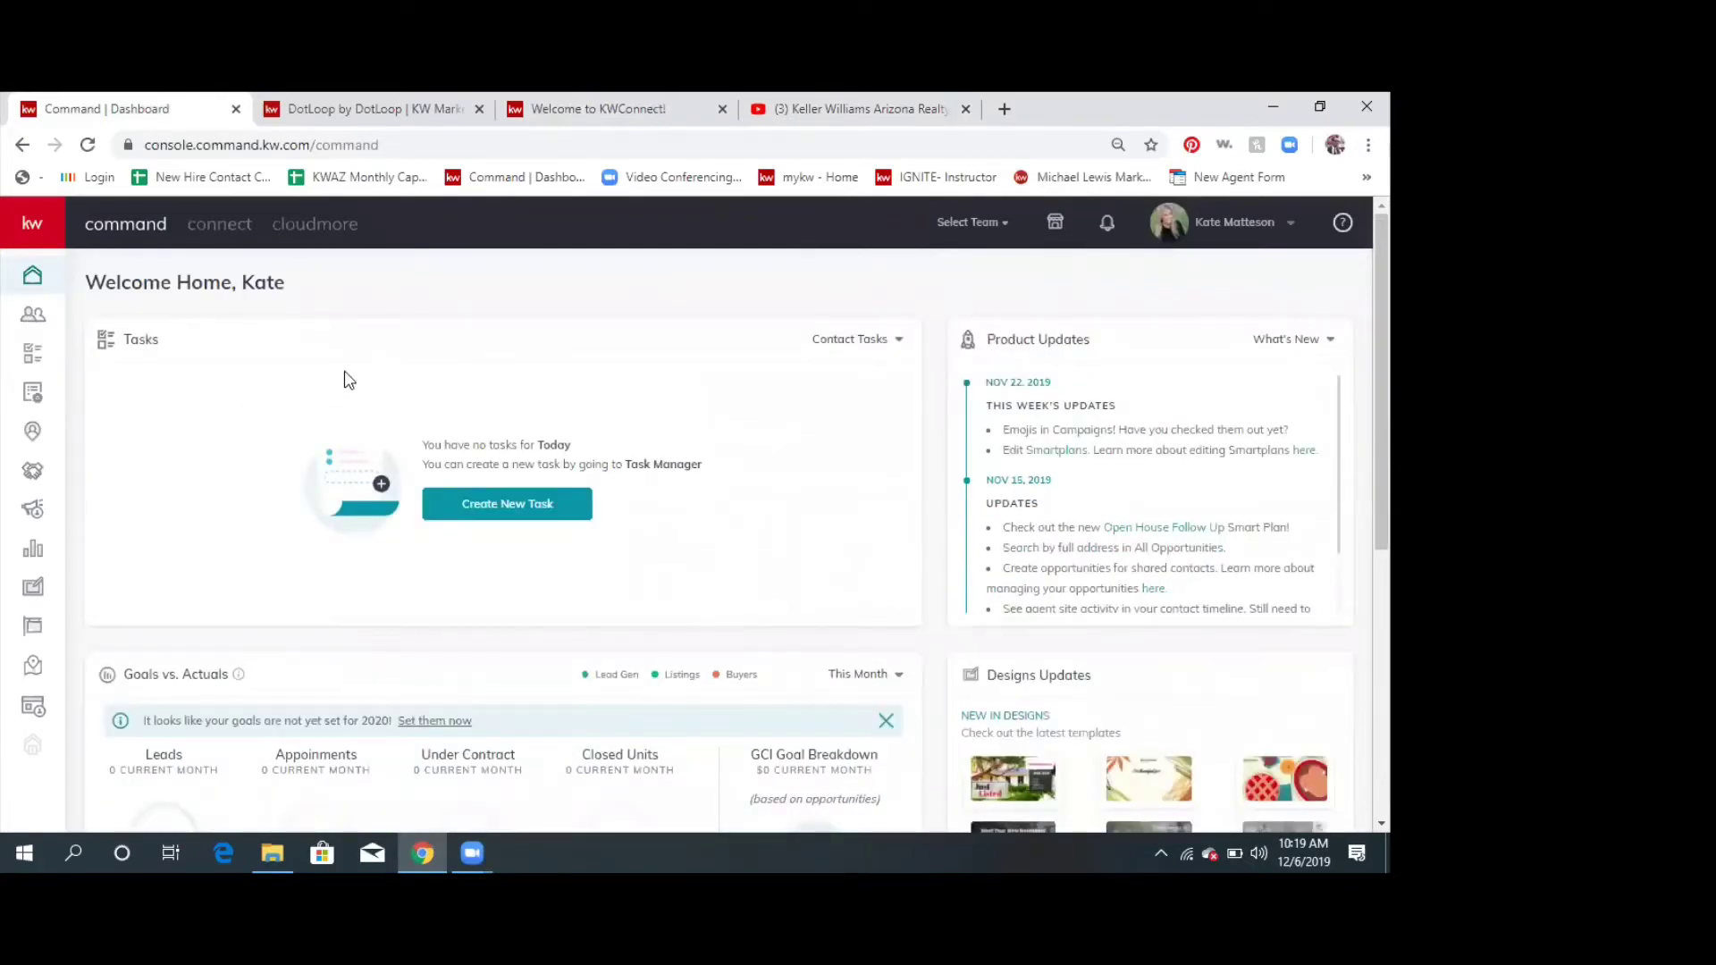
pyautogui.scroll(-1, 767, 569)
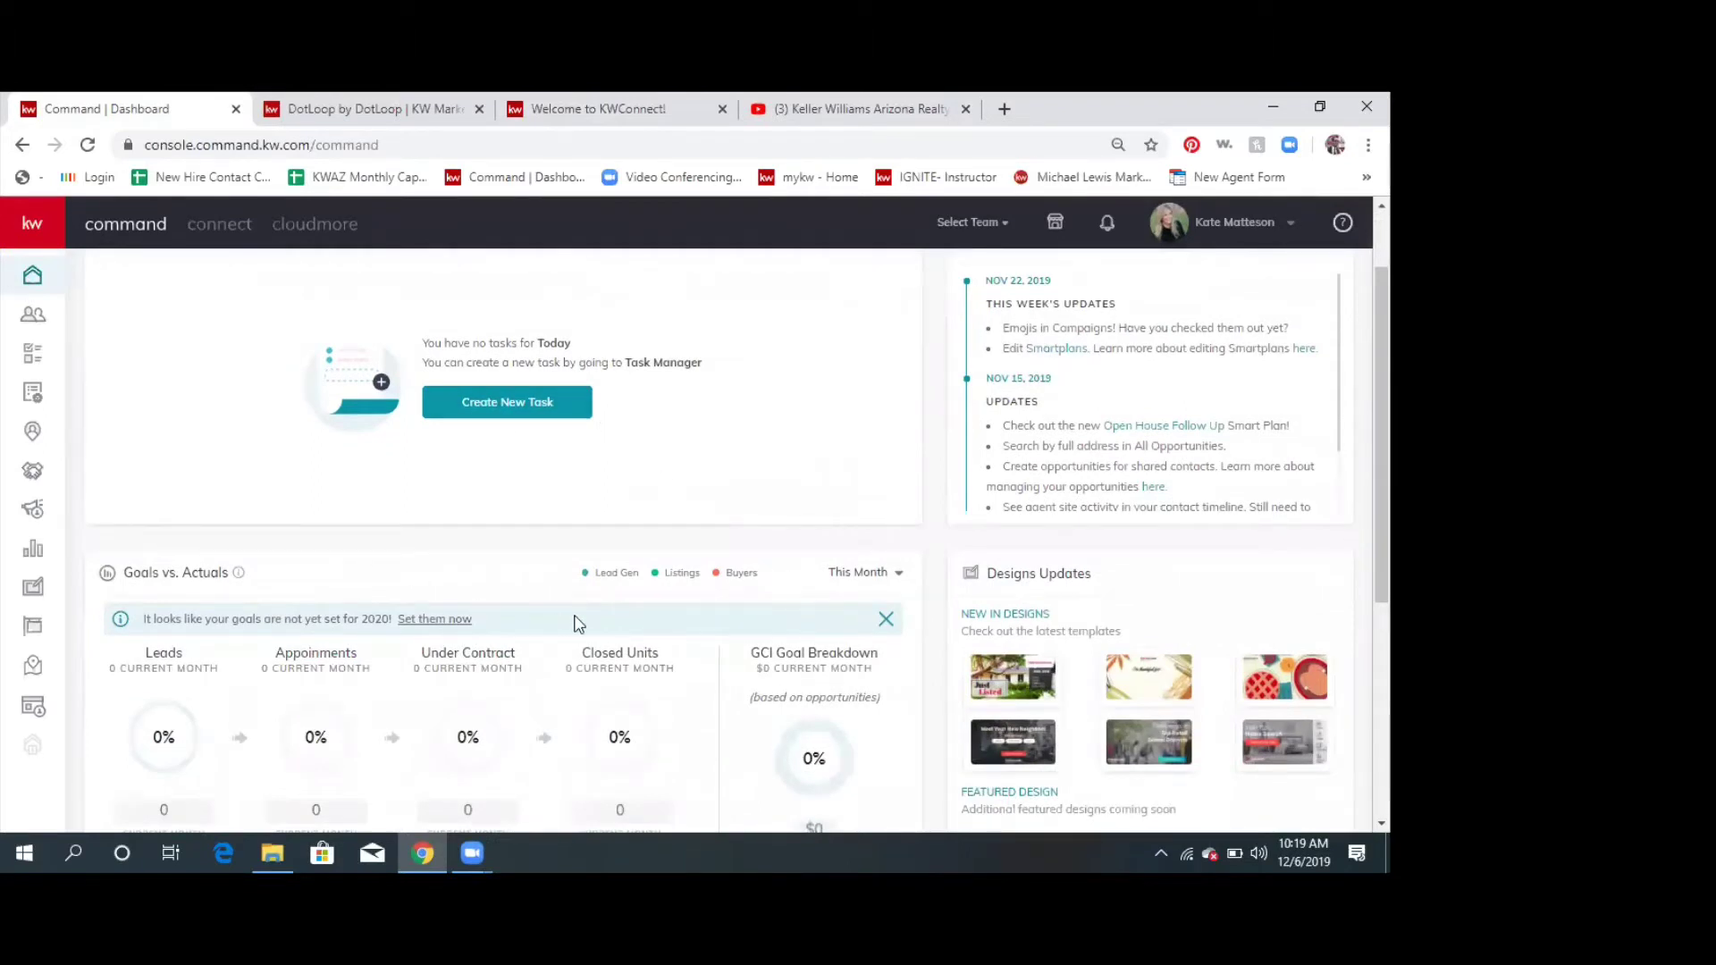
pyautogui.scroll(1, 587, 616)
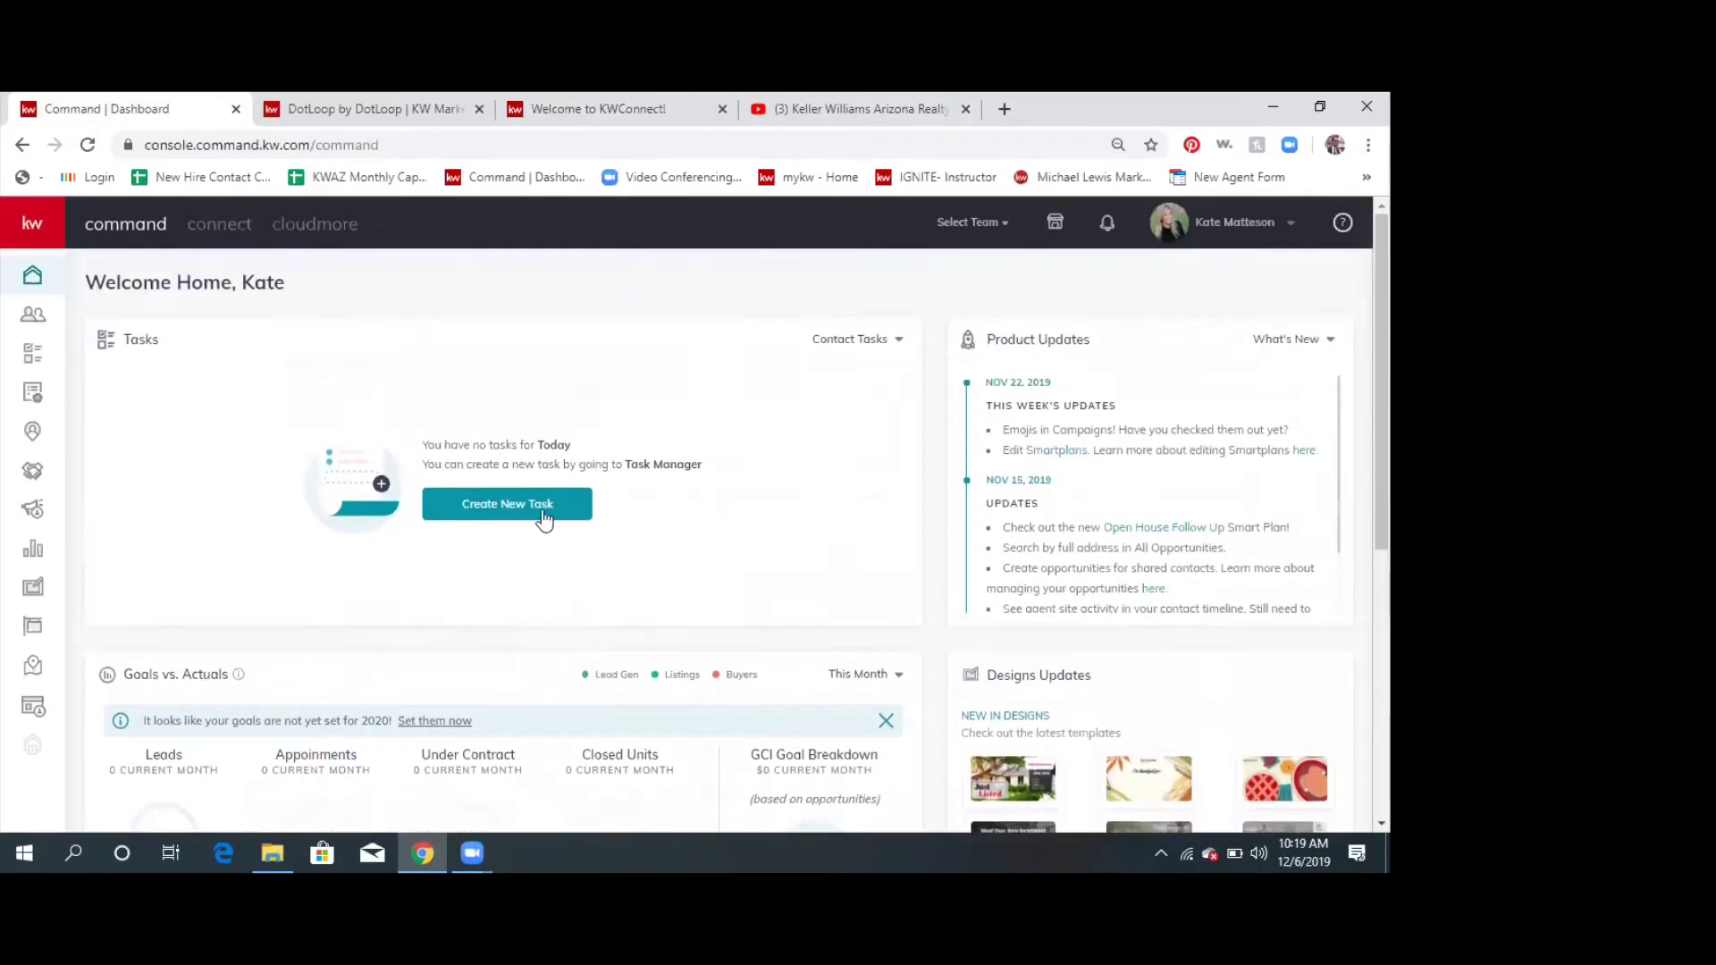
pyautogui.scroll(-1, 506, 608)
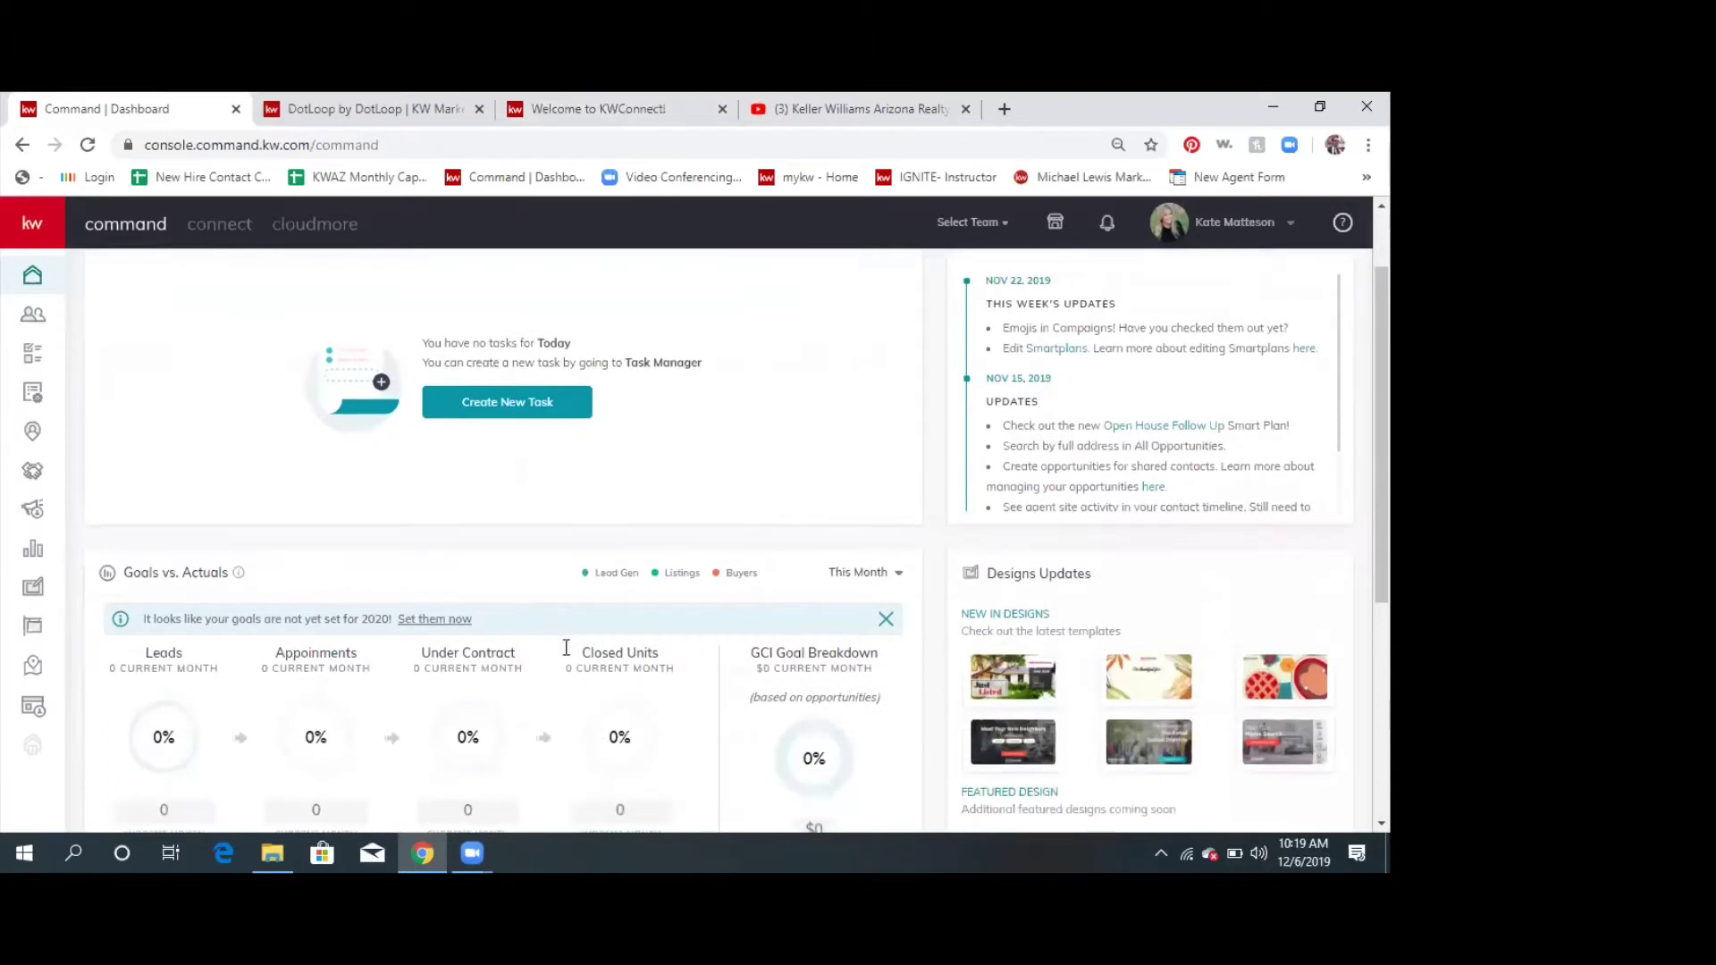
pyautogui.scroll(1, 617, 652)
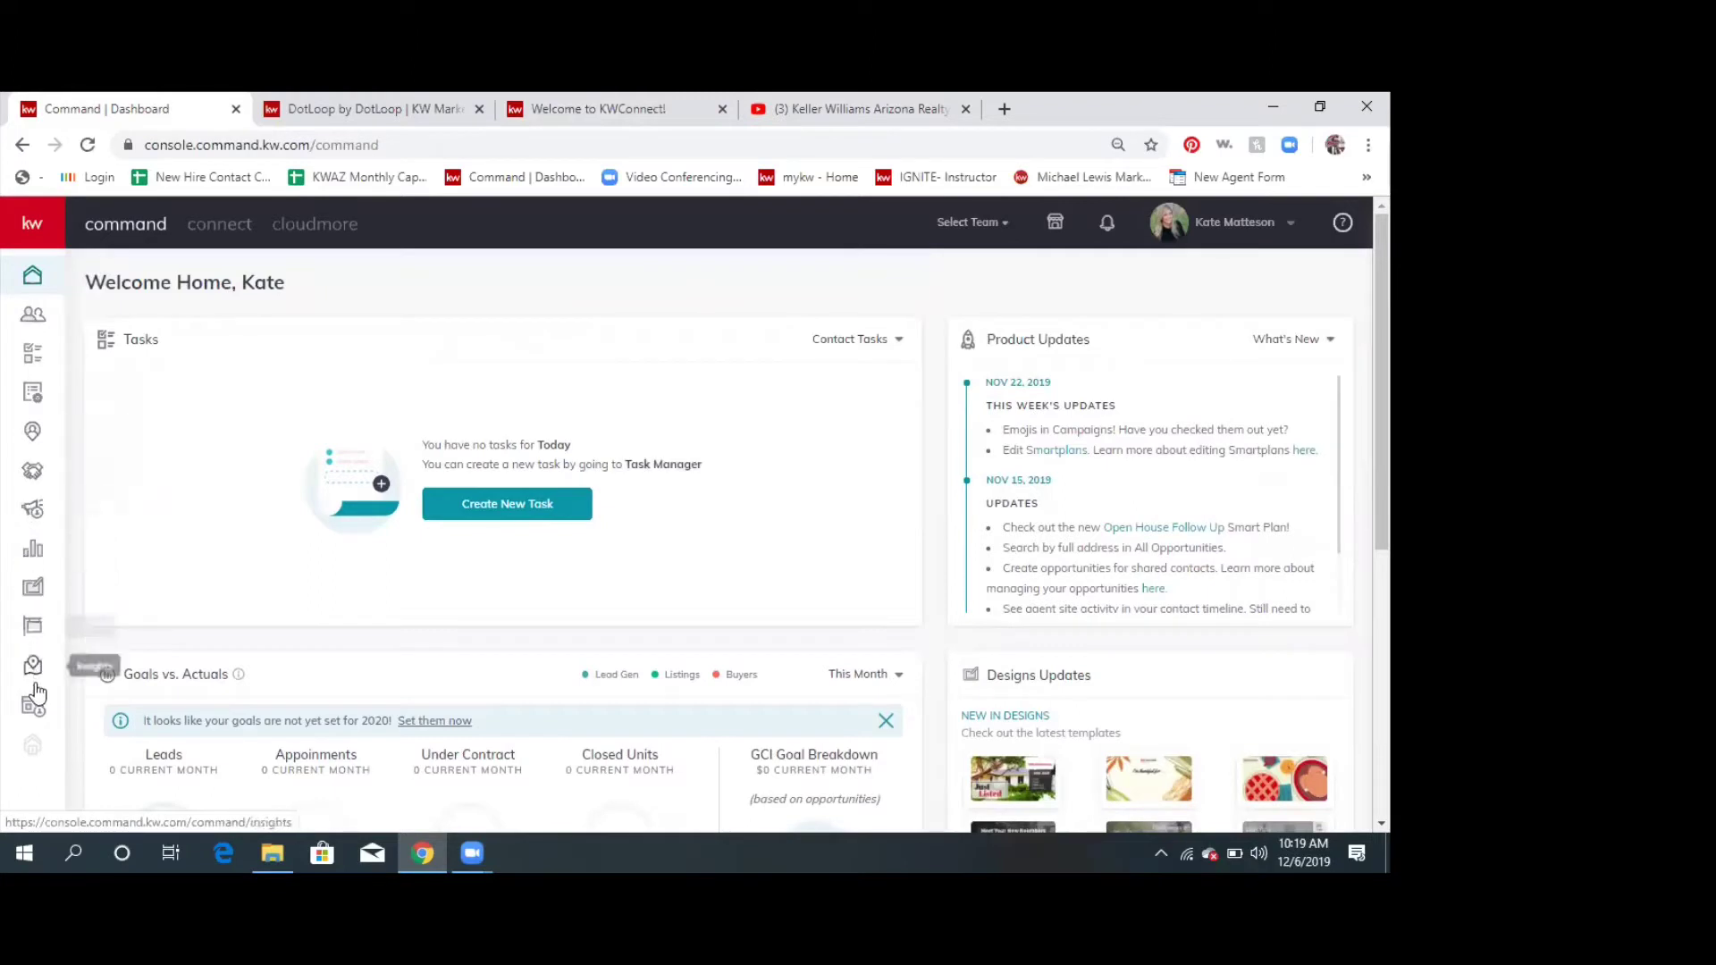
pyautogui.click(36, 229)
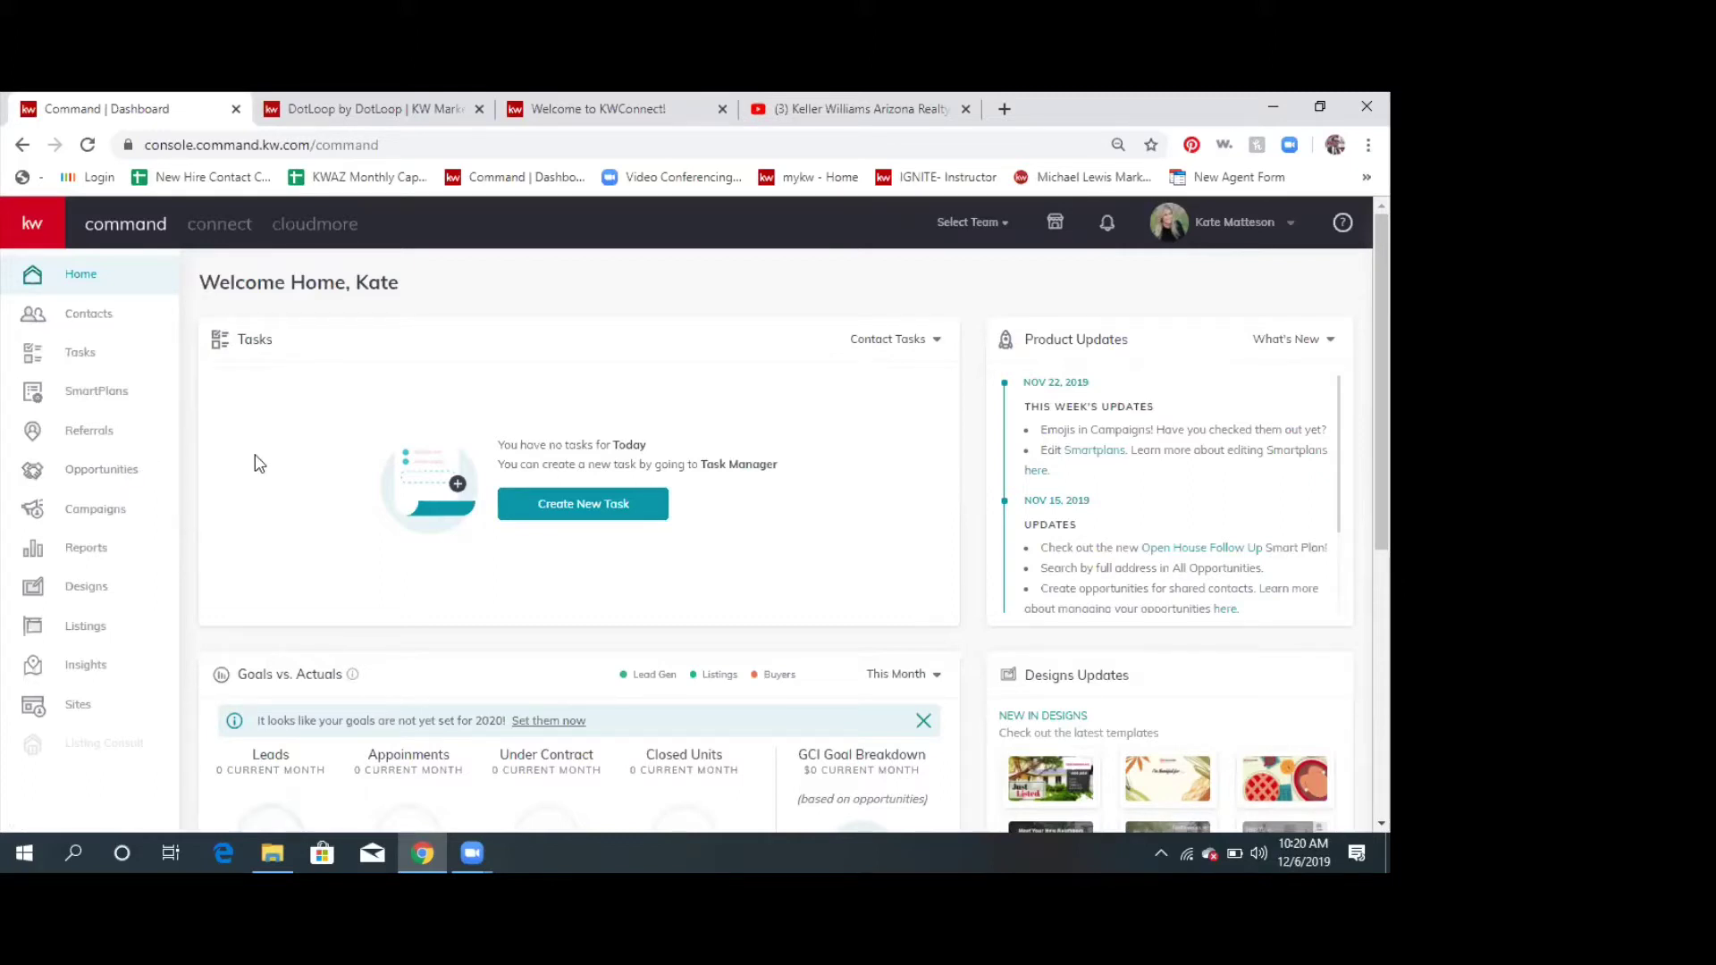
# - Browse the Opportunities pipelines and select the KWAZ Leadership tab
pyautogui.click(88, 472)
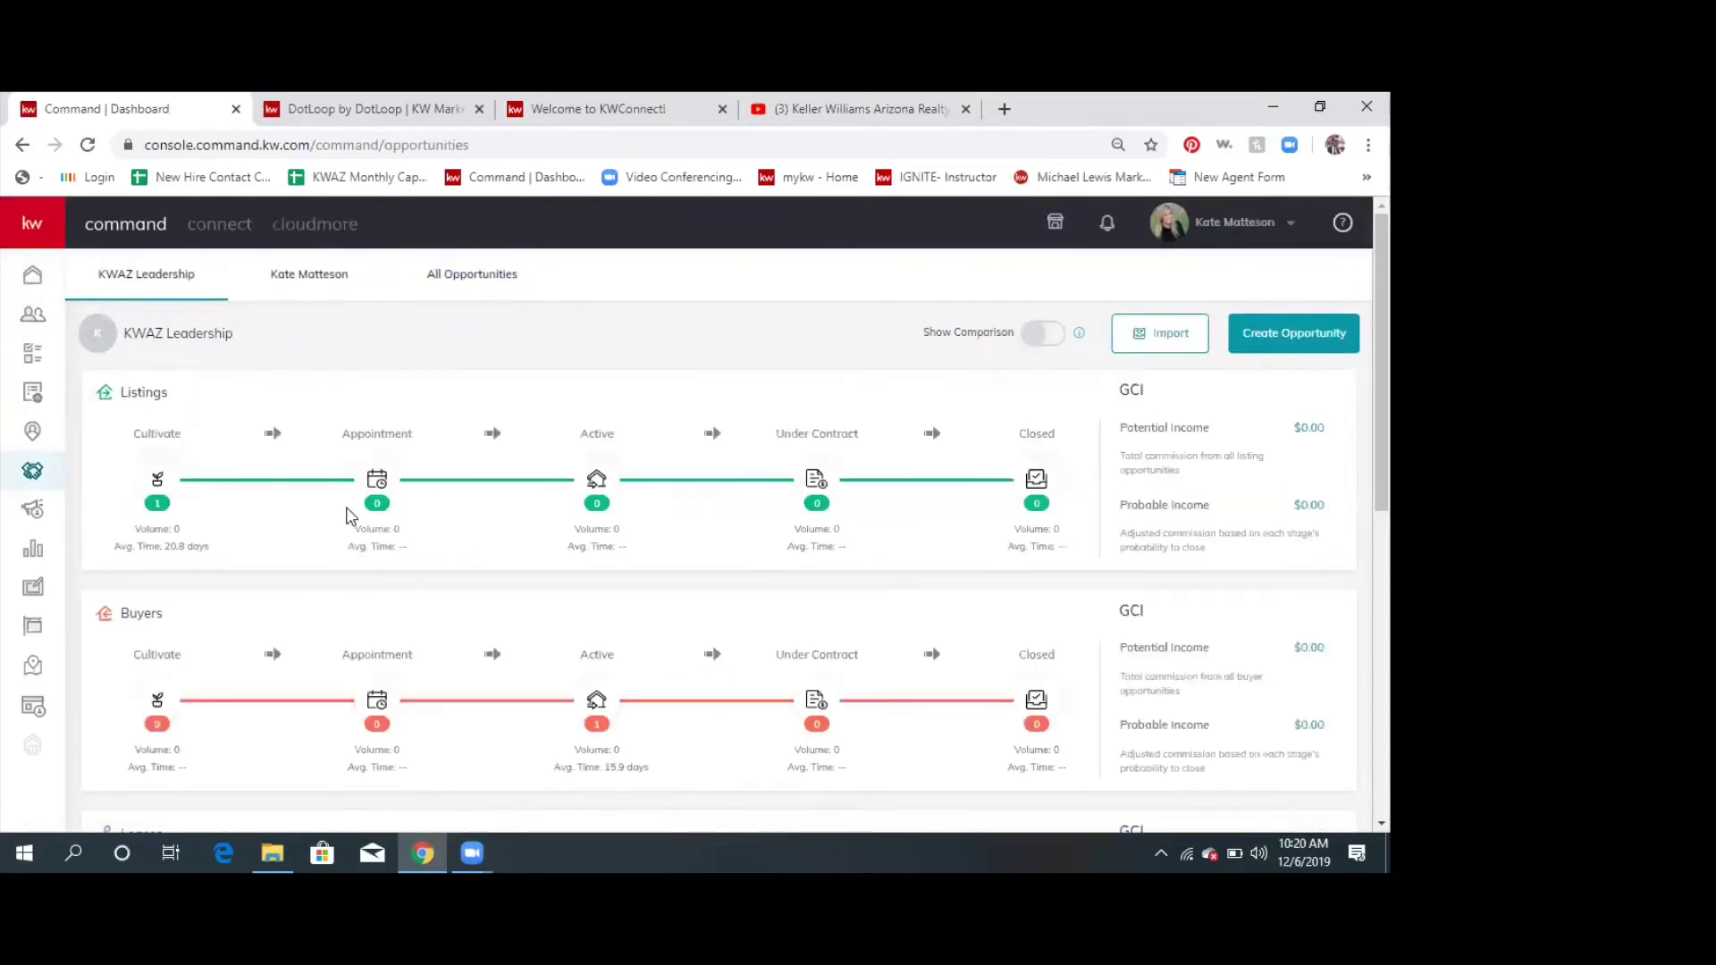
pyautogui.scroll(-2, 348, 514)
pyautogui.scroll(2, 330, 503)
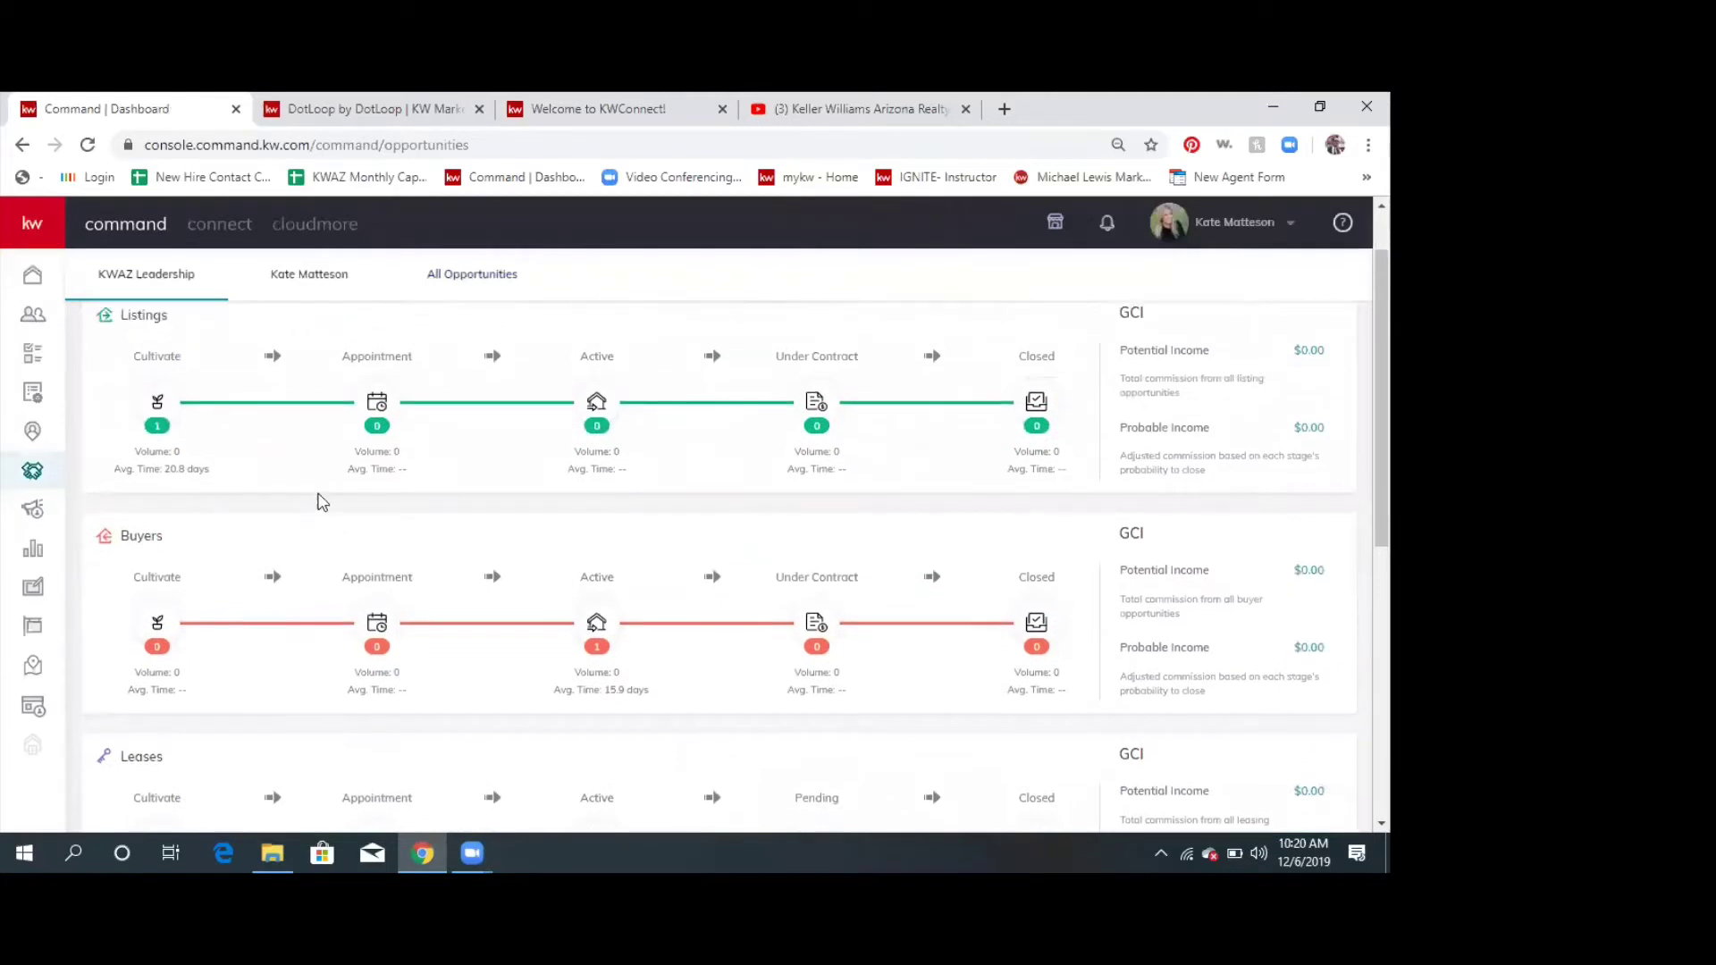
pyautogui.scroll(-2, 152, 613)
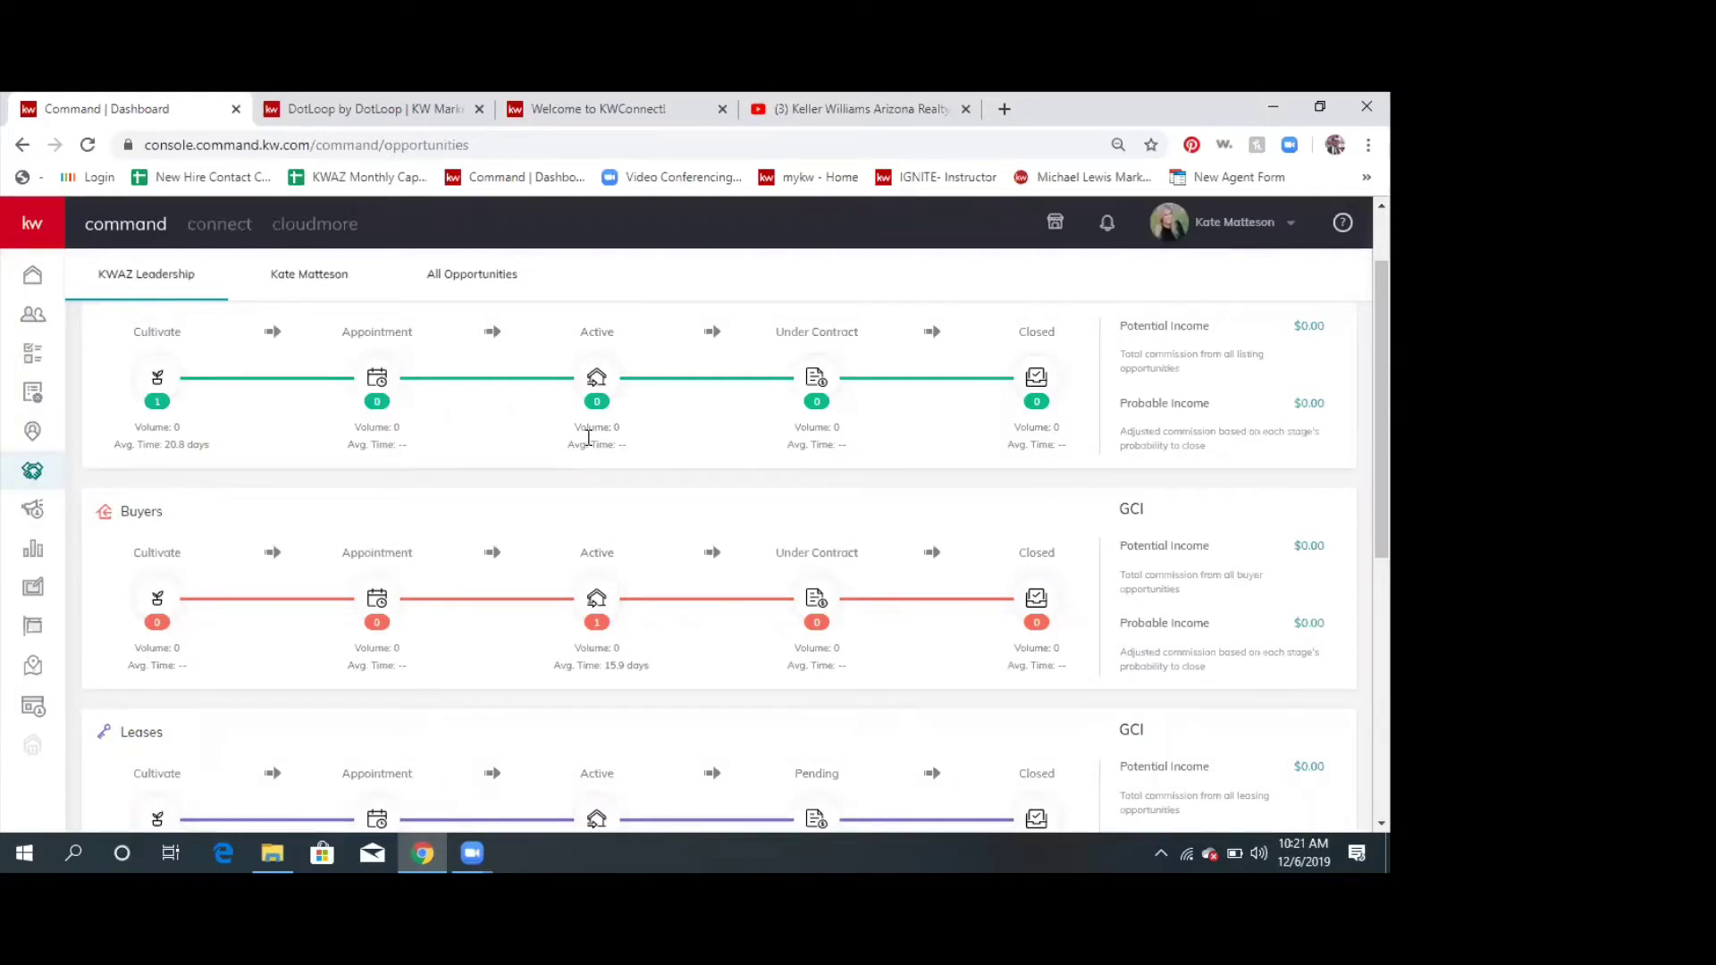
pyautogui.scroll(2, 725, 488)
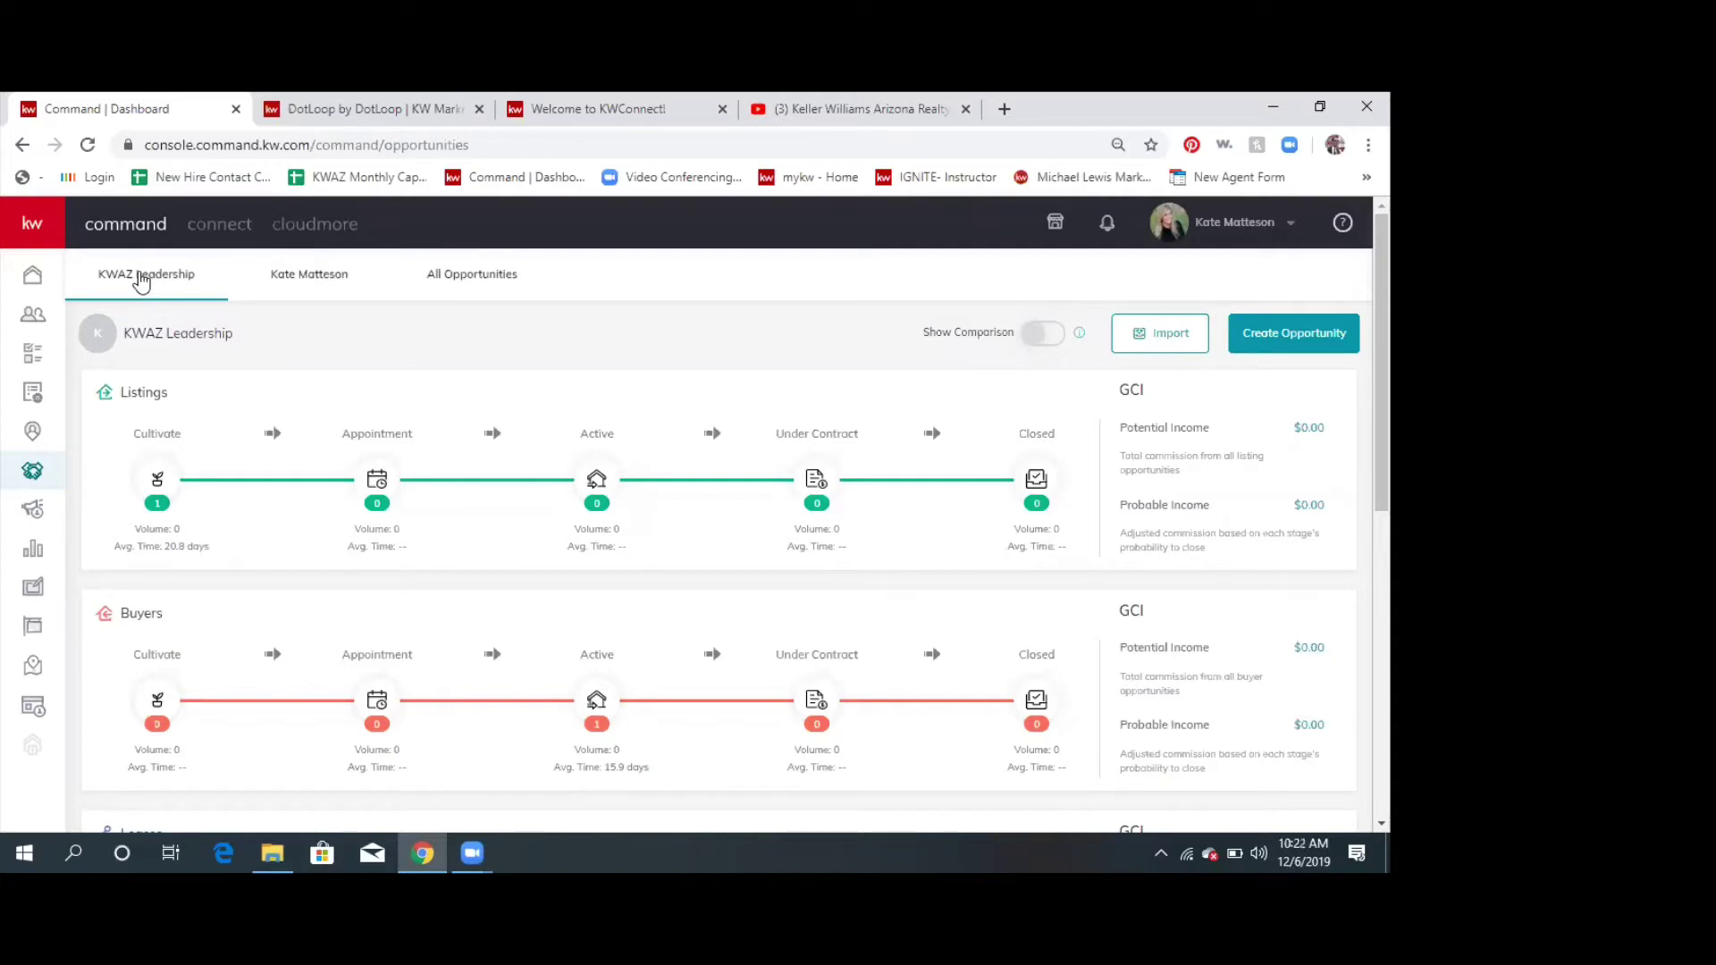
pyautogui.click(189, 280)
# - Switch to the agent's personal pipeline ($13,500 potential listing GCI) without importing any loops
pyautogui.click(1157, 340)
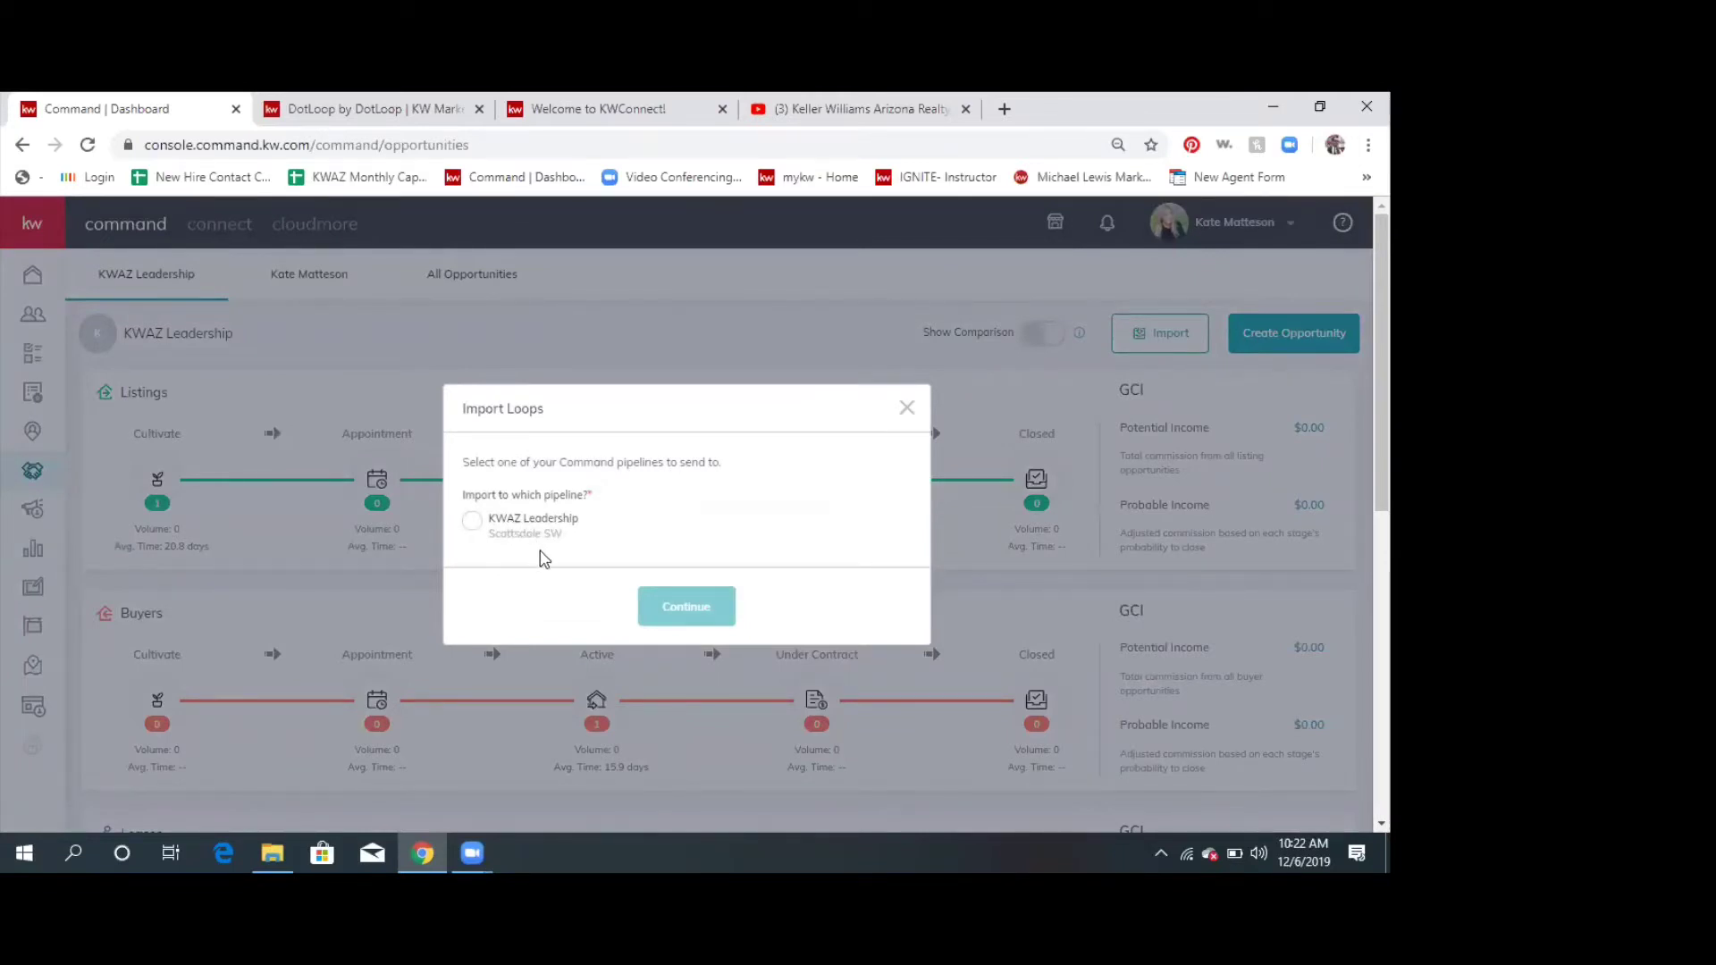
pyautogui.click(907, 407)
pyautogui.click(280, 283)
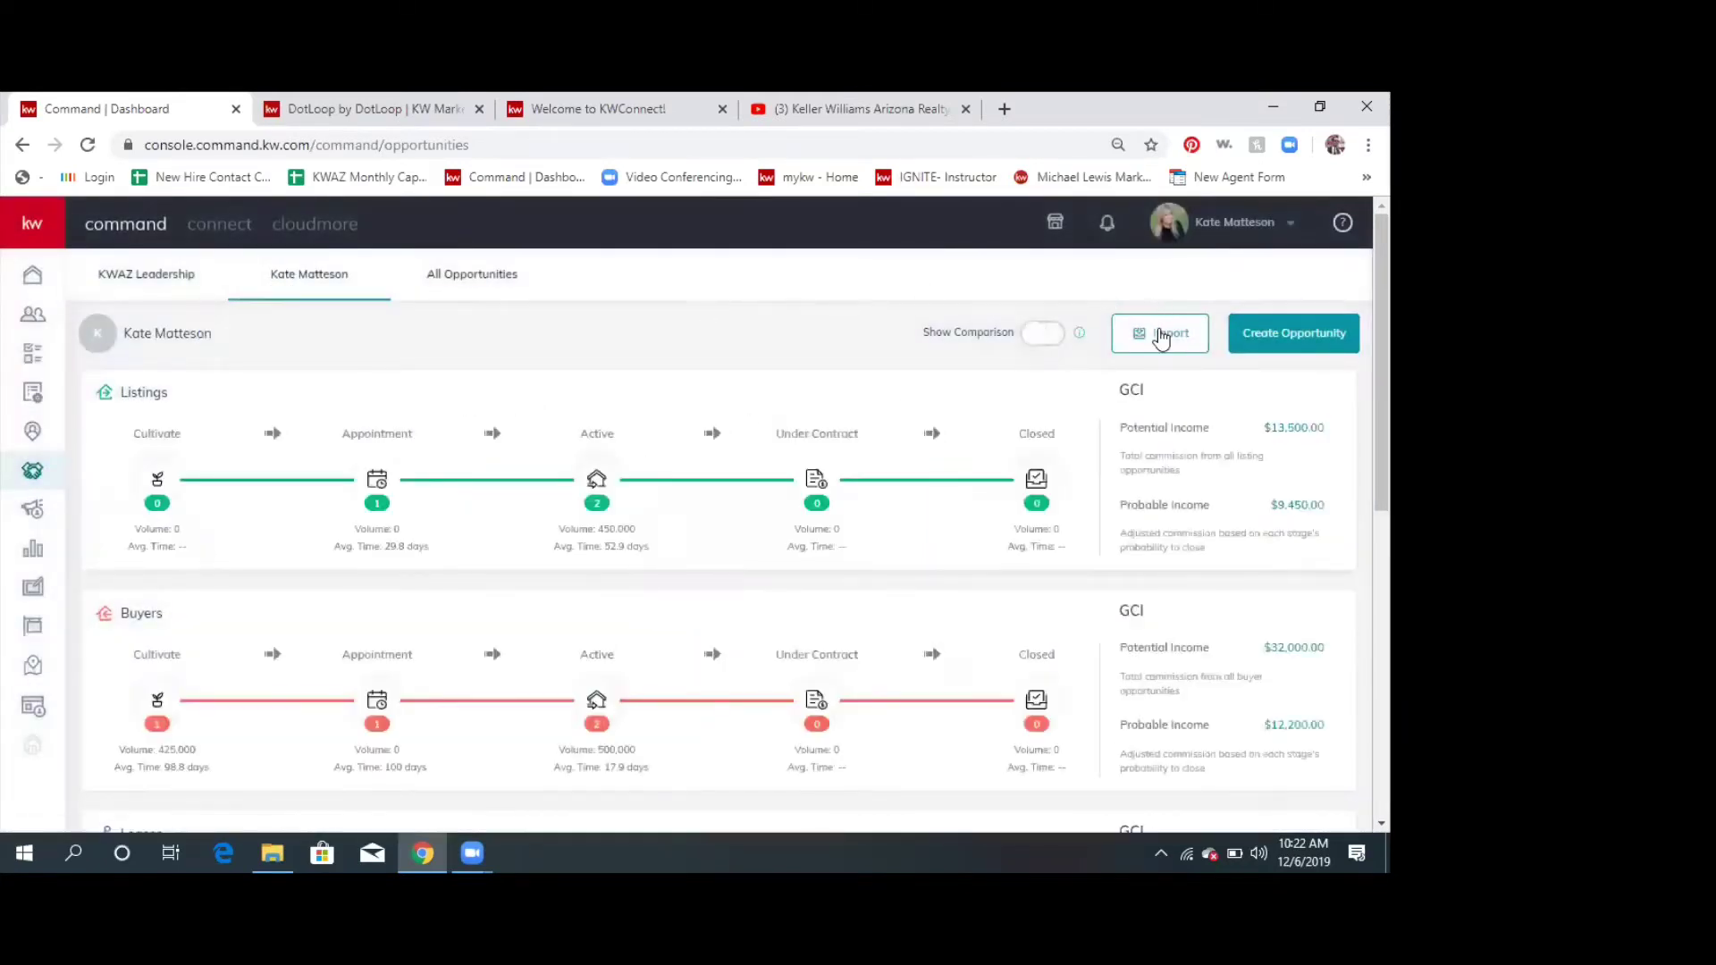
pyautogui.click(1114, 340)
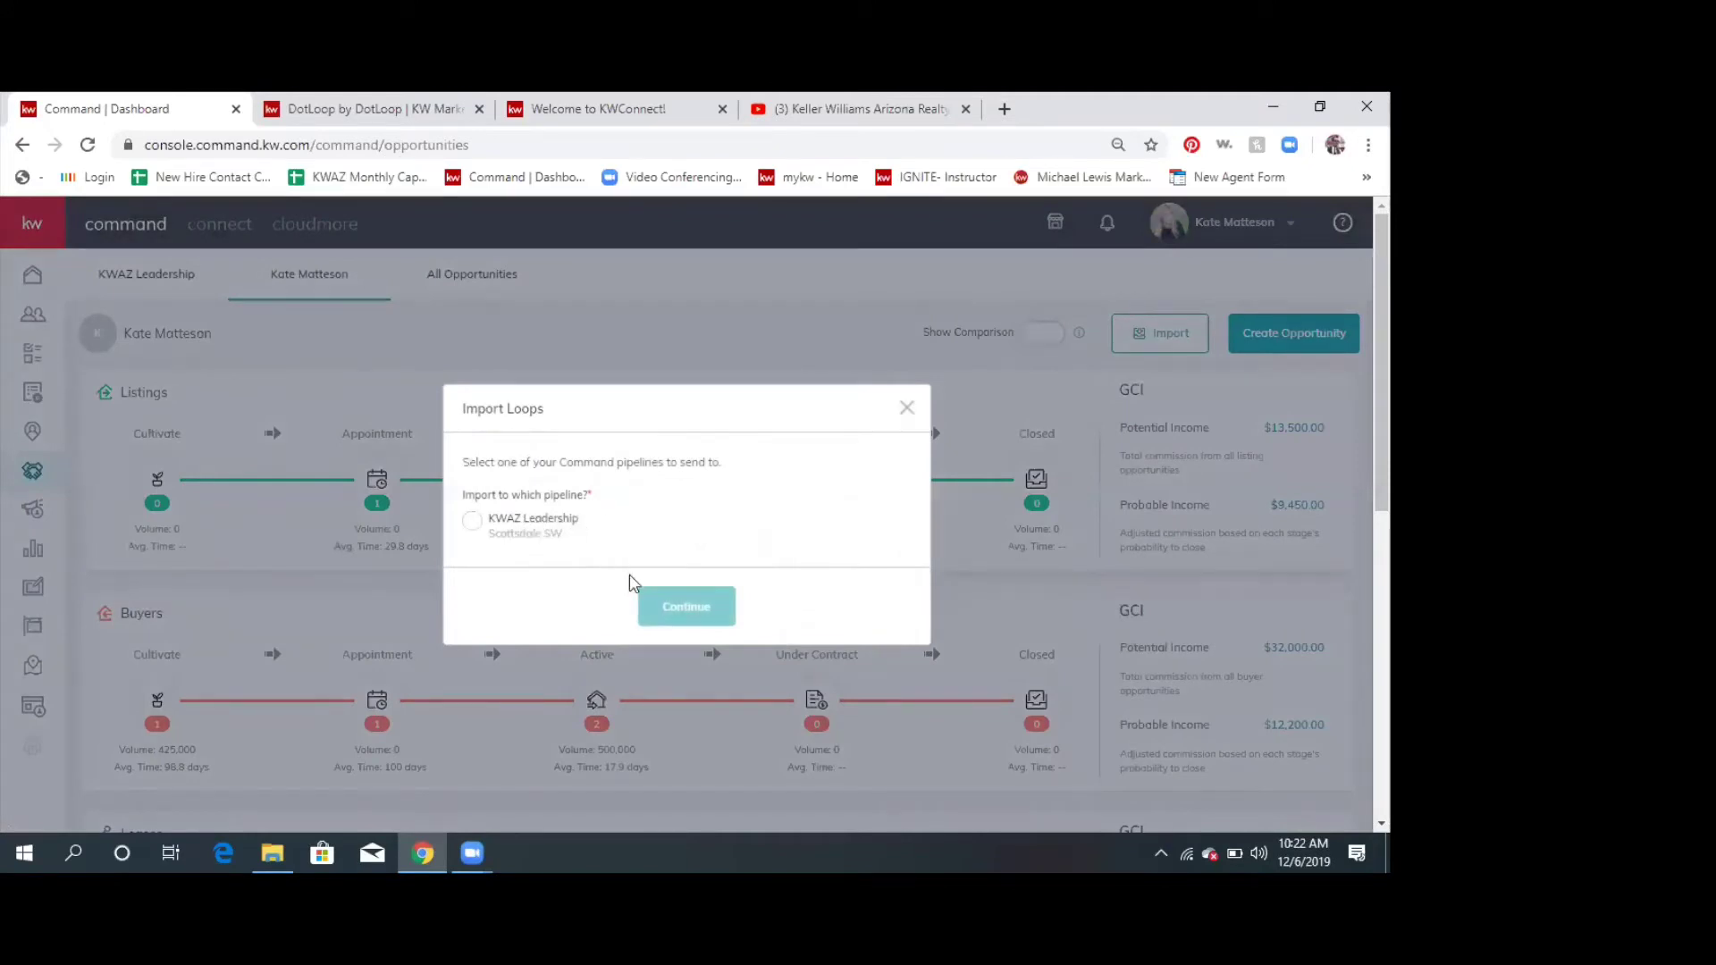
pyautogui.click(907, 411)
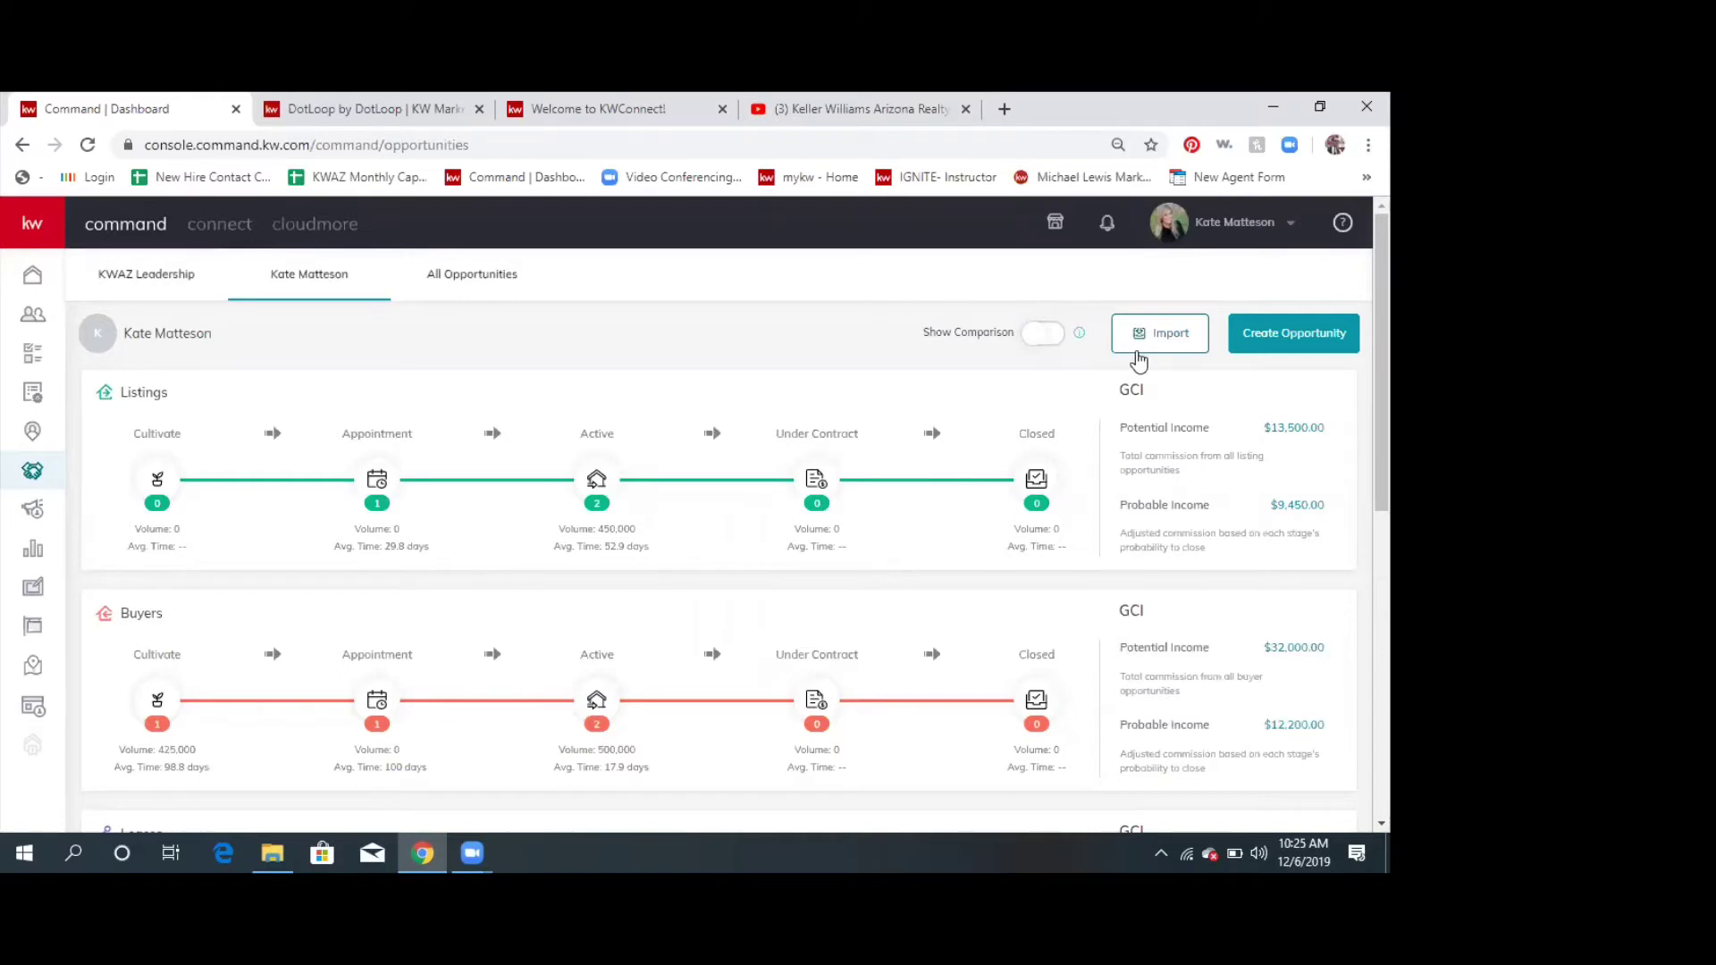
# - Go to the Contacts page listing five contacts tagged Buyer and Associate
pyautogui.scroll(-1, 1162, 384)
pyautogui.scroll(-2, 1153, 429)
pyautogui.scroll(4, 1126, 475)
pyautogui.click(34, 319)
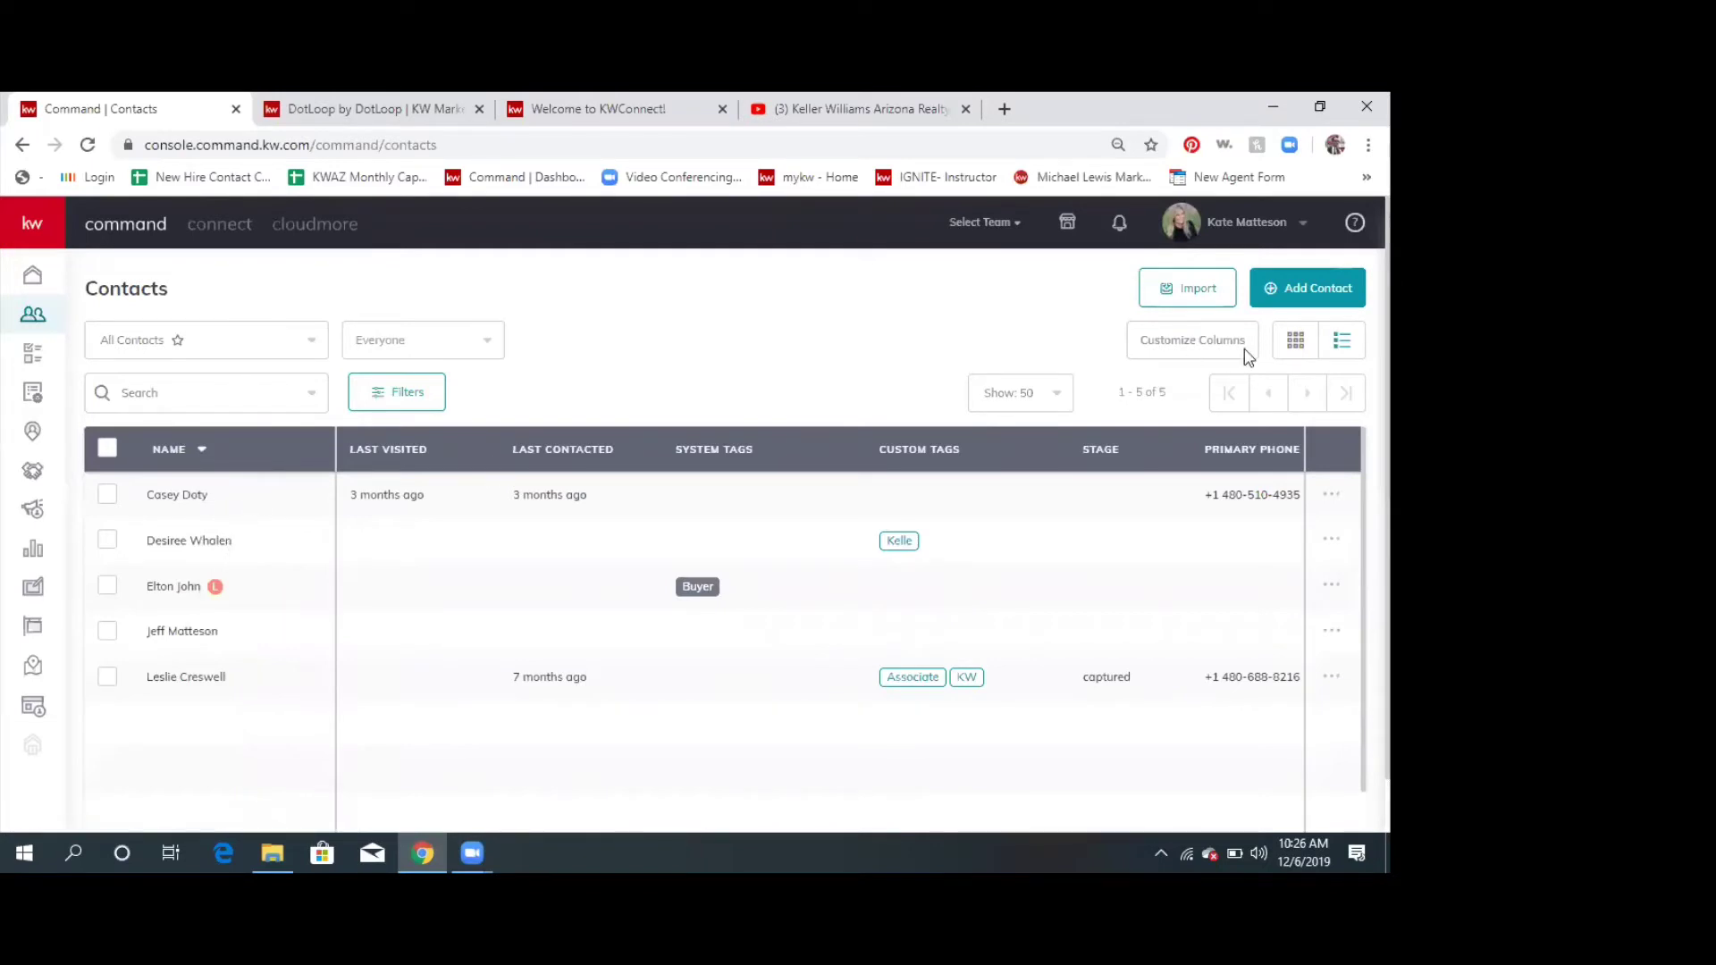
# - Start a new contact and enter the contact's full name and primary e-mail
pyautogui.click(1305, 288)
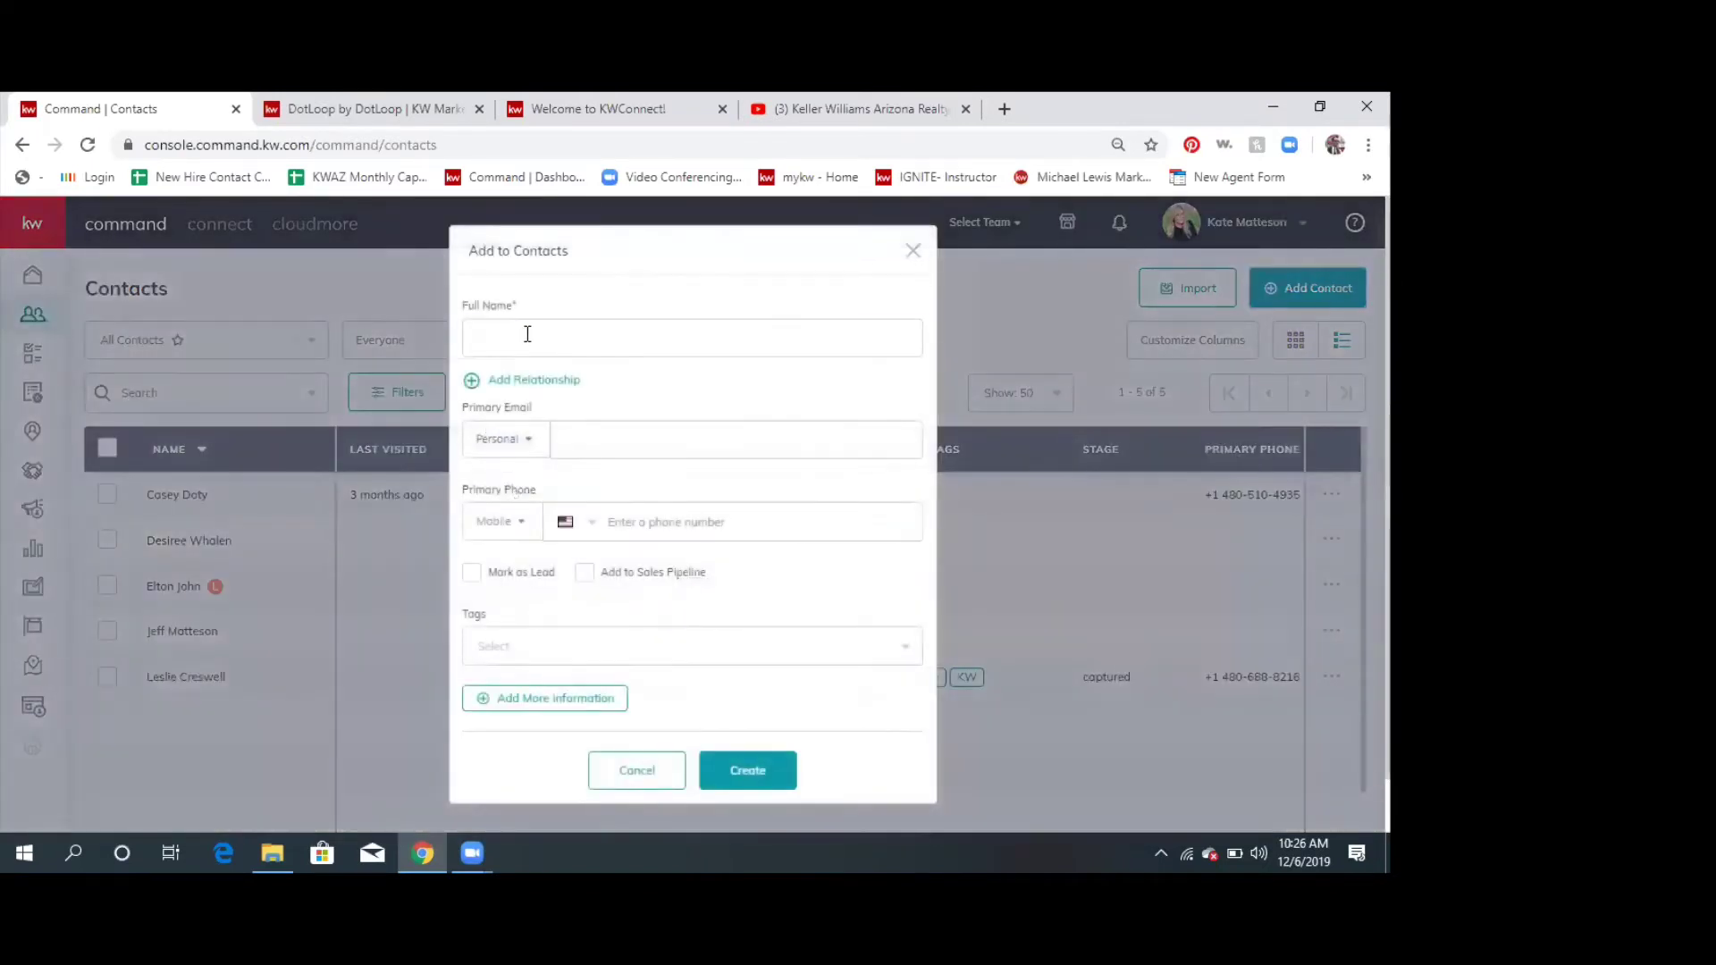
pyautogui.click(527, 334)
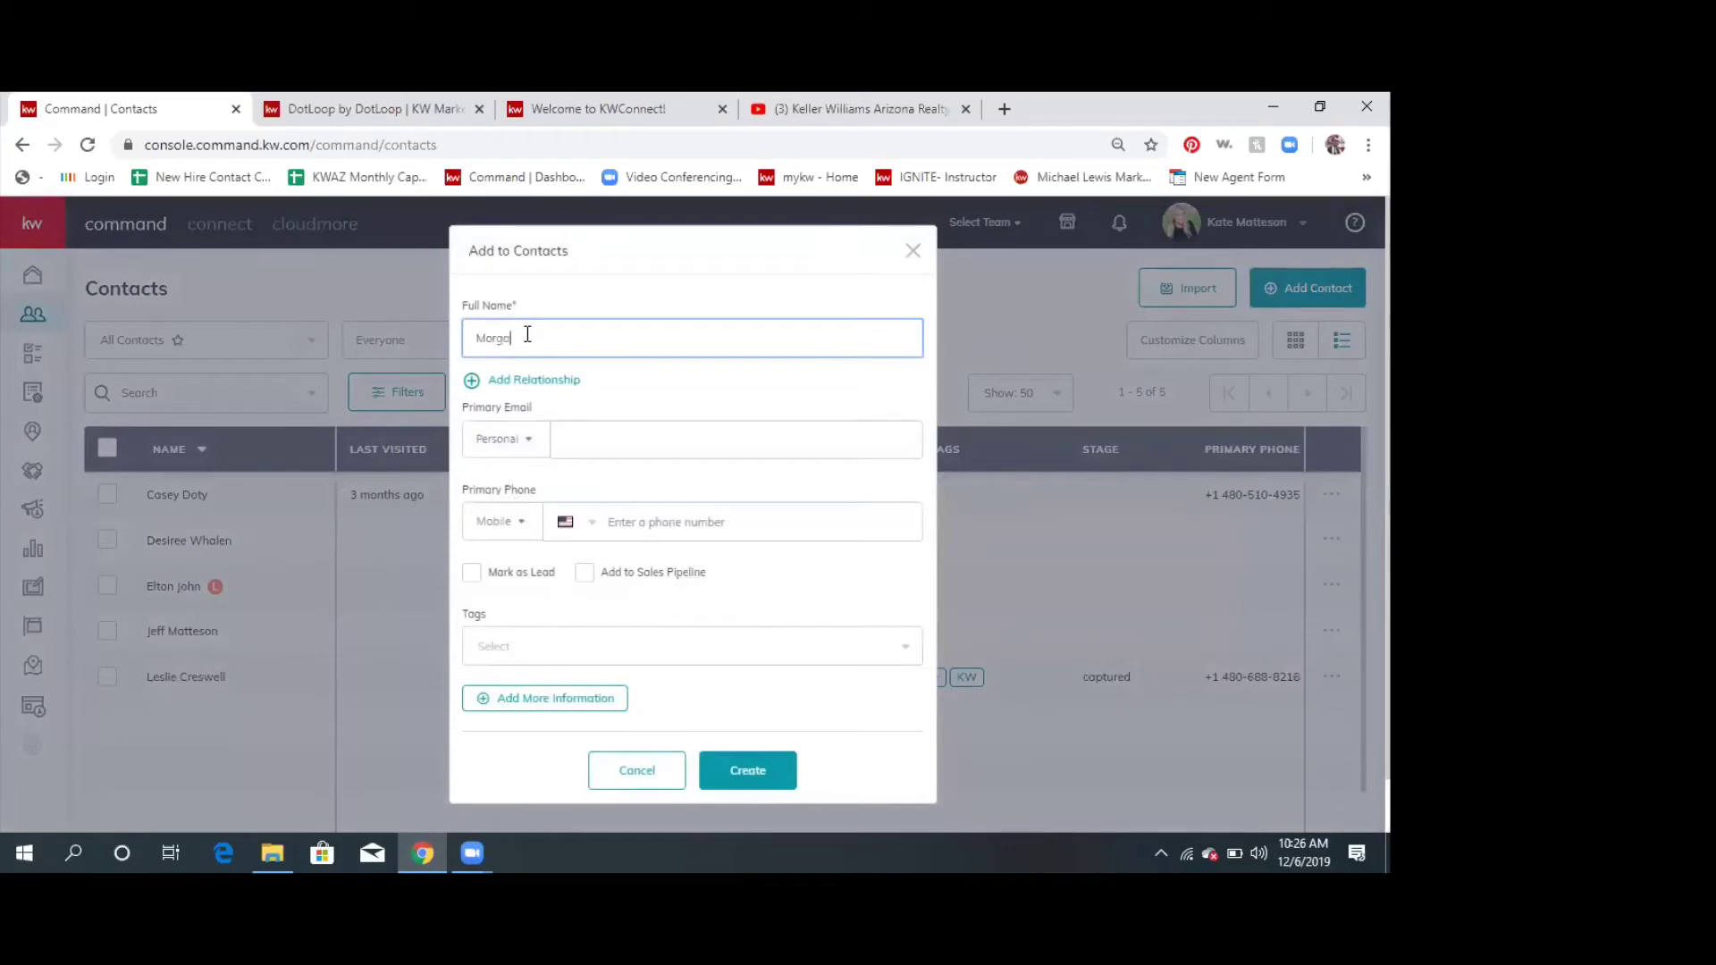
pyautogui.click(619, 439)
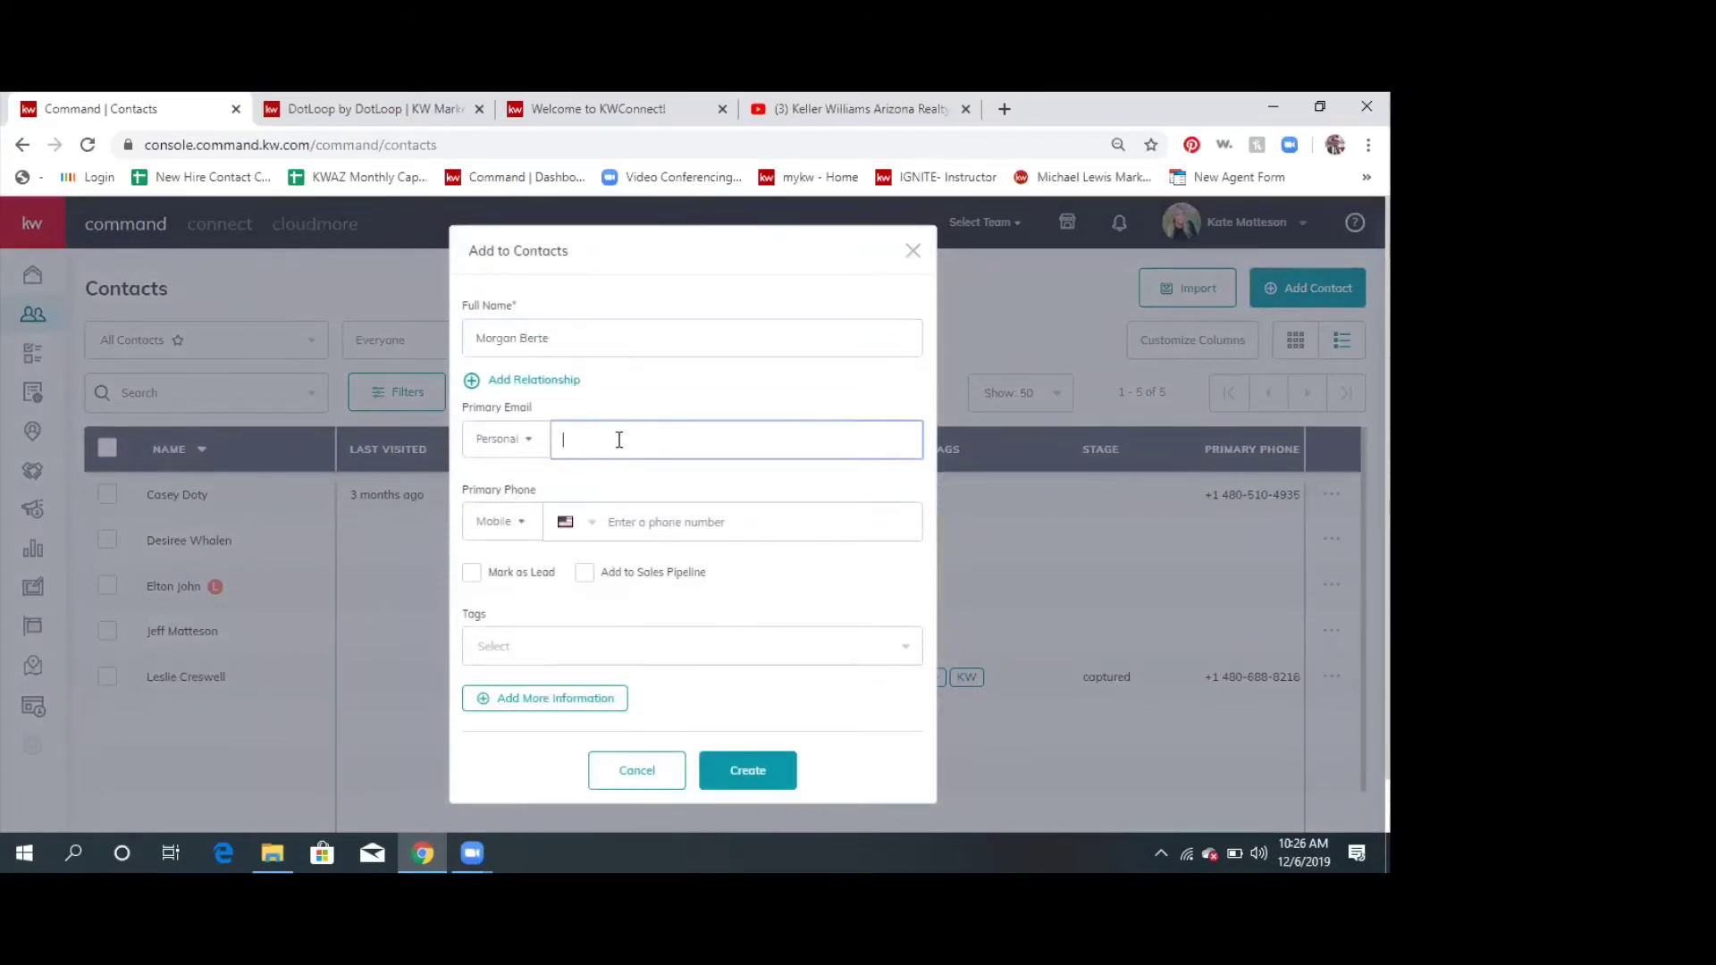
# - Expand the additional contact information sections and create the contact
pyautogui.click(521, 701)
pyautogui.scroll(-1, 570, 559)
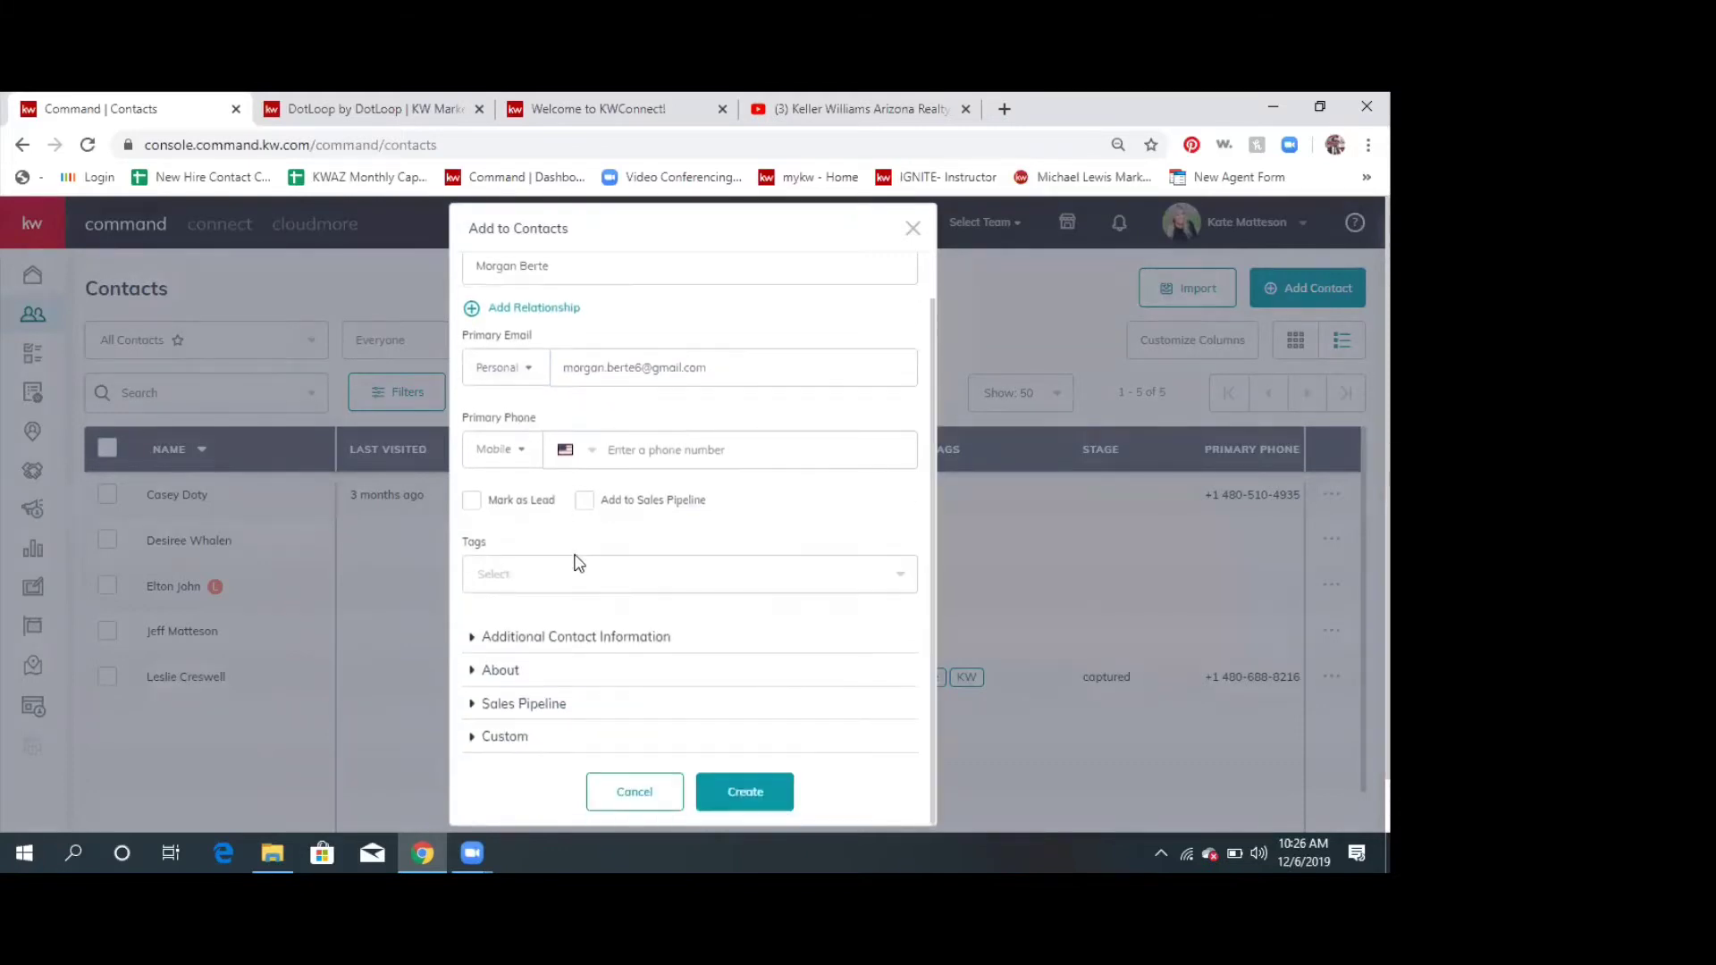
pyautogui.click(557, 638)
pyautogui.scroll(-4, 567, 653)
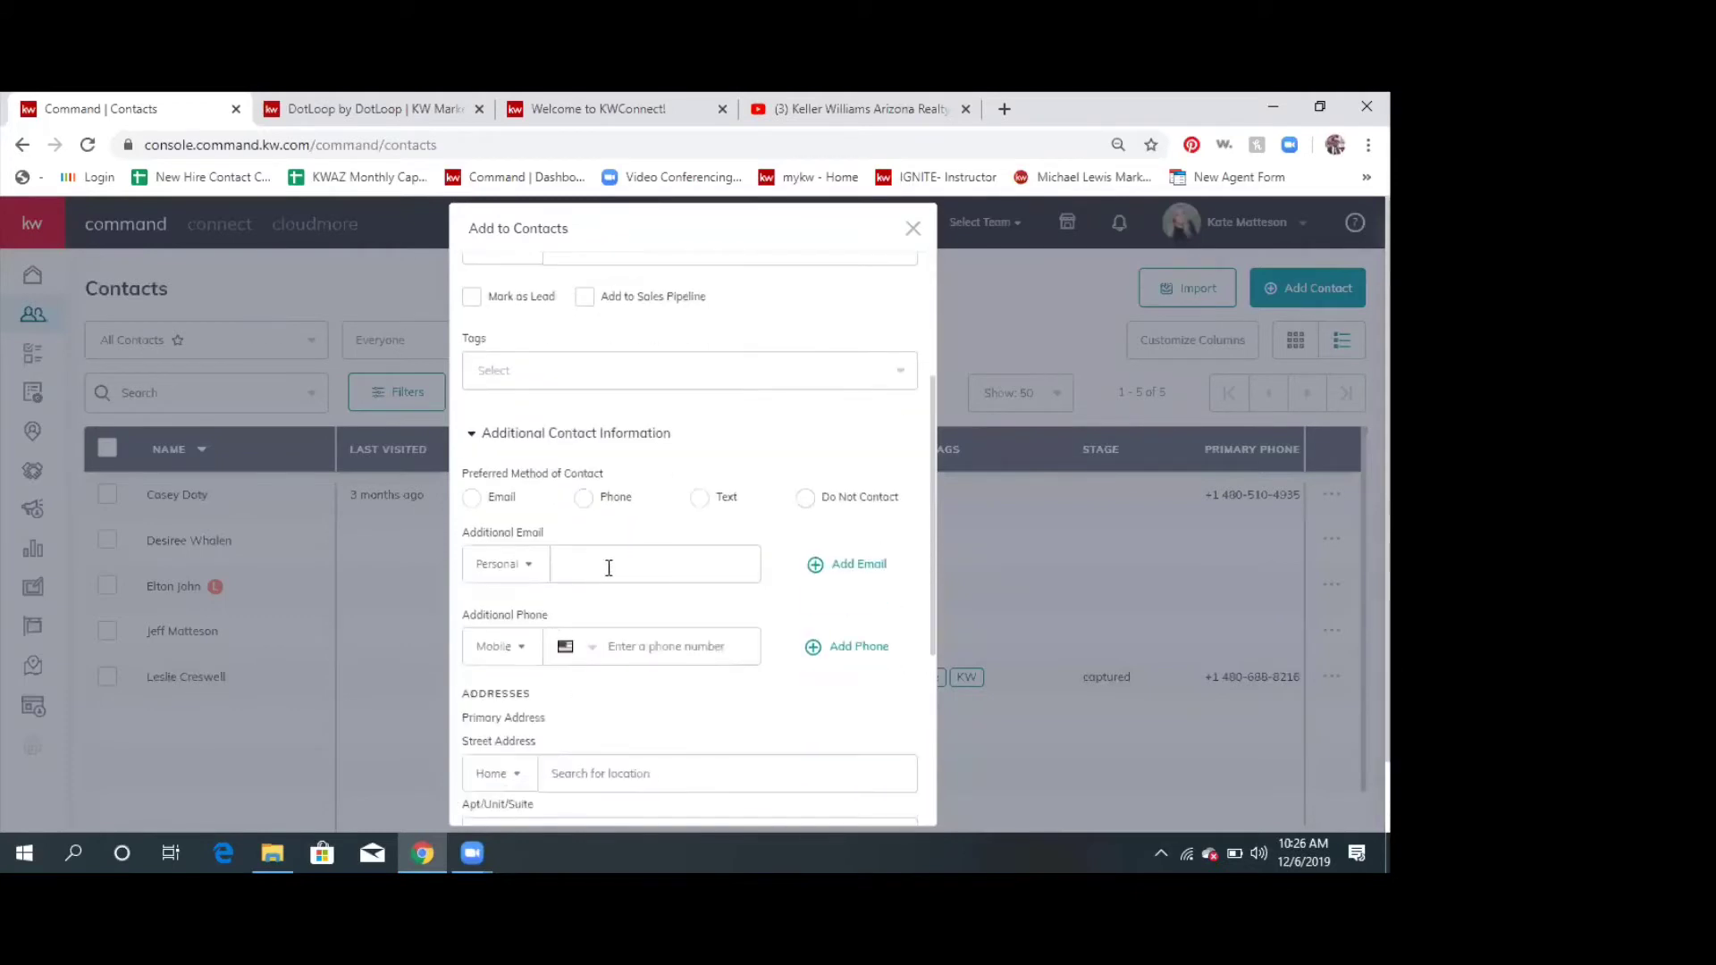
pyautogui.scroll(-4, 667, 601)
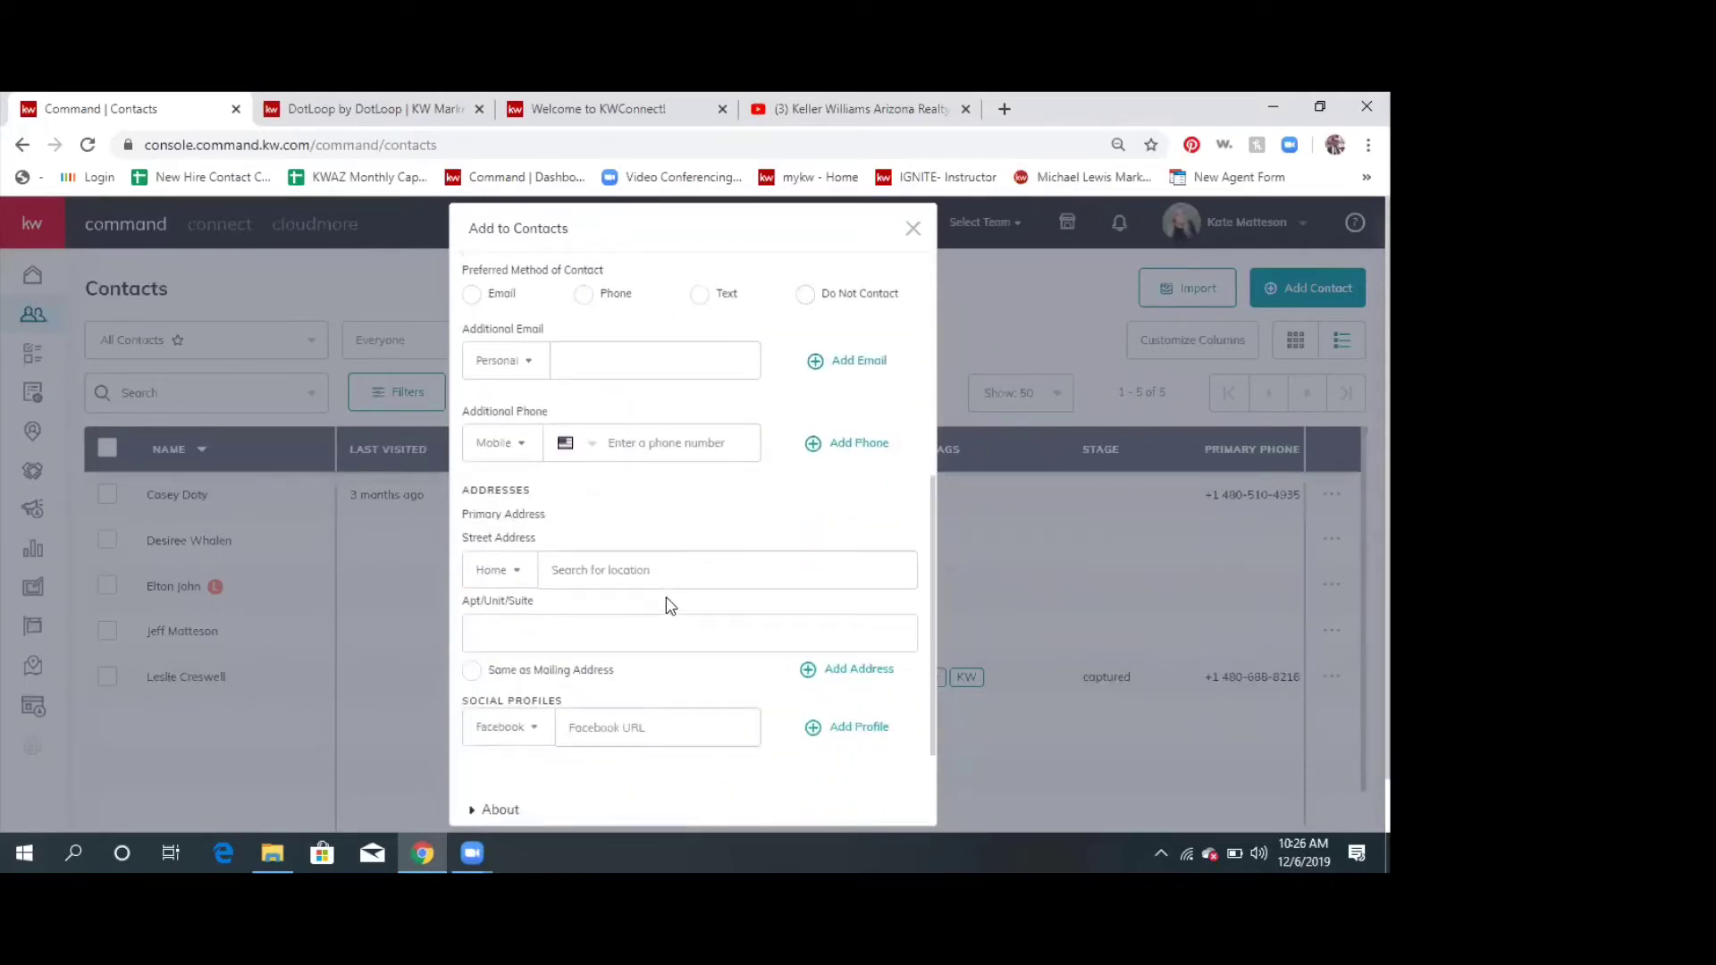
pyautogui.scroll(-3, 668, 605)
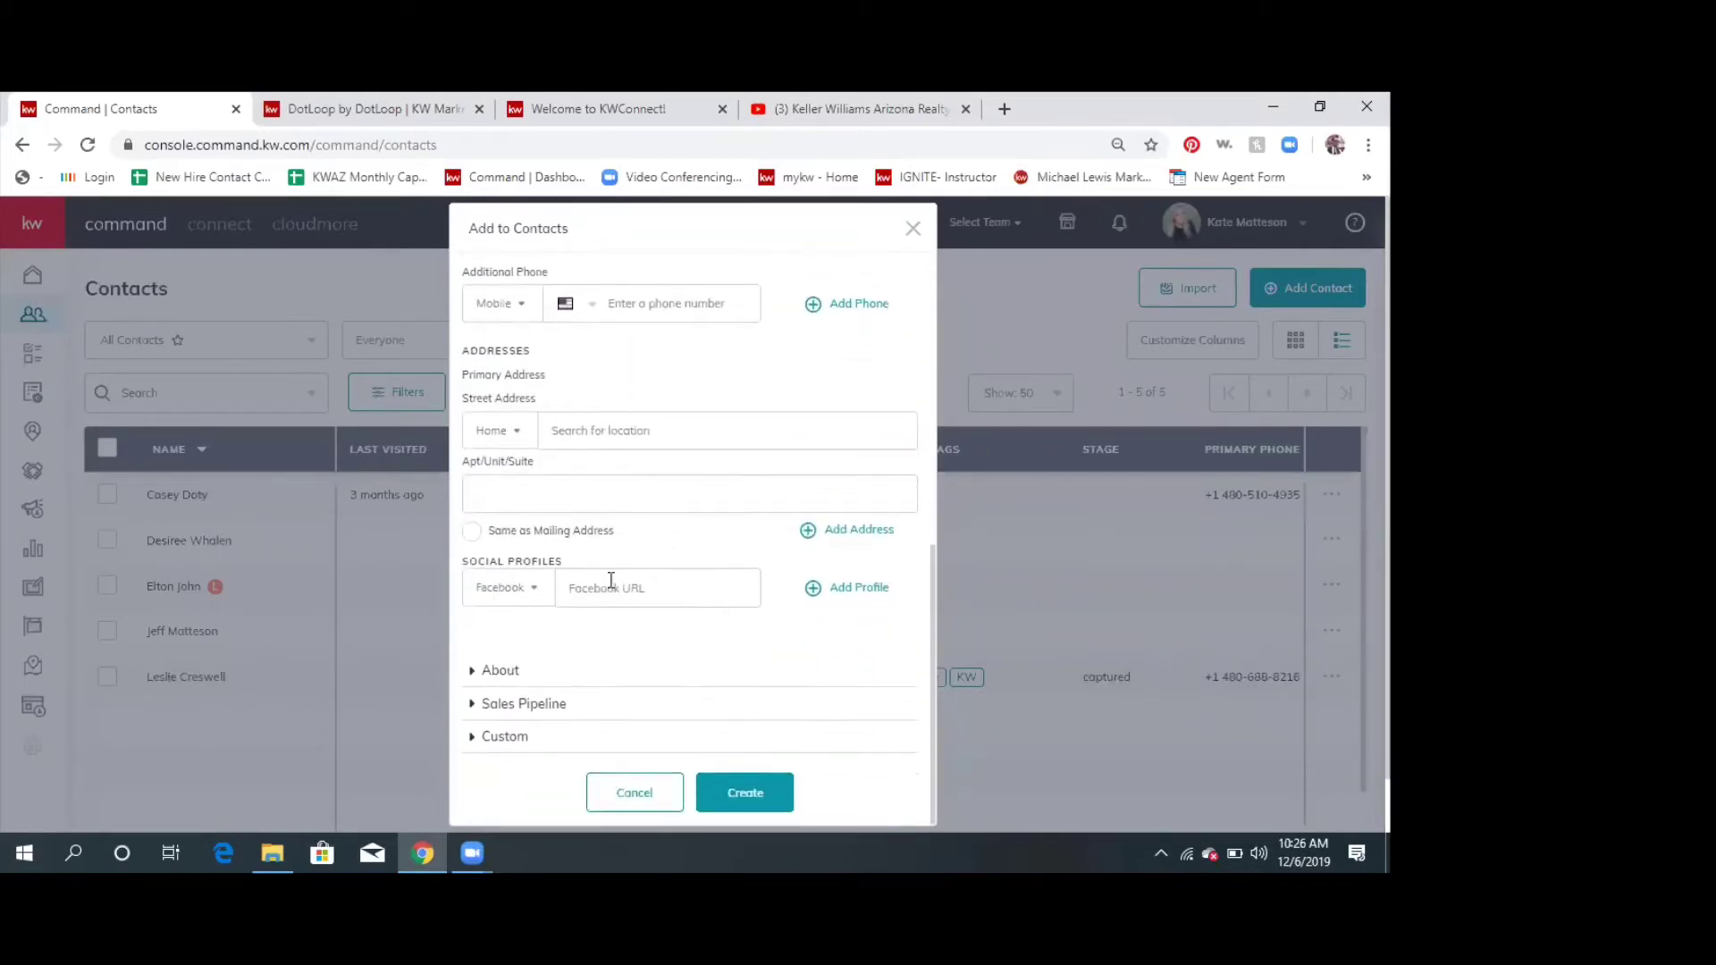
pyautogui.click(743, 795)
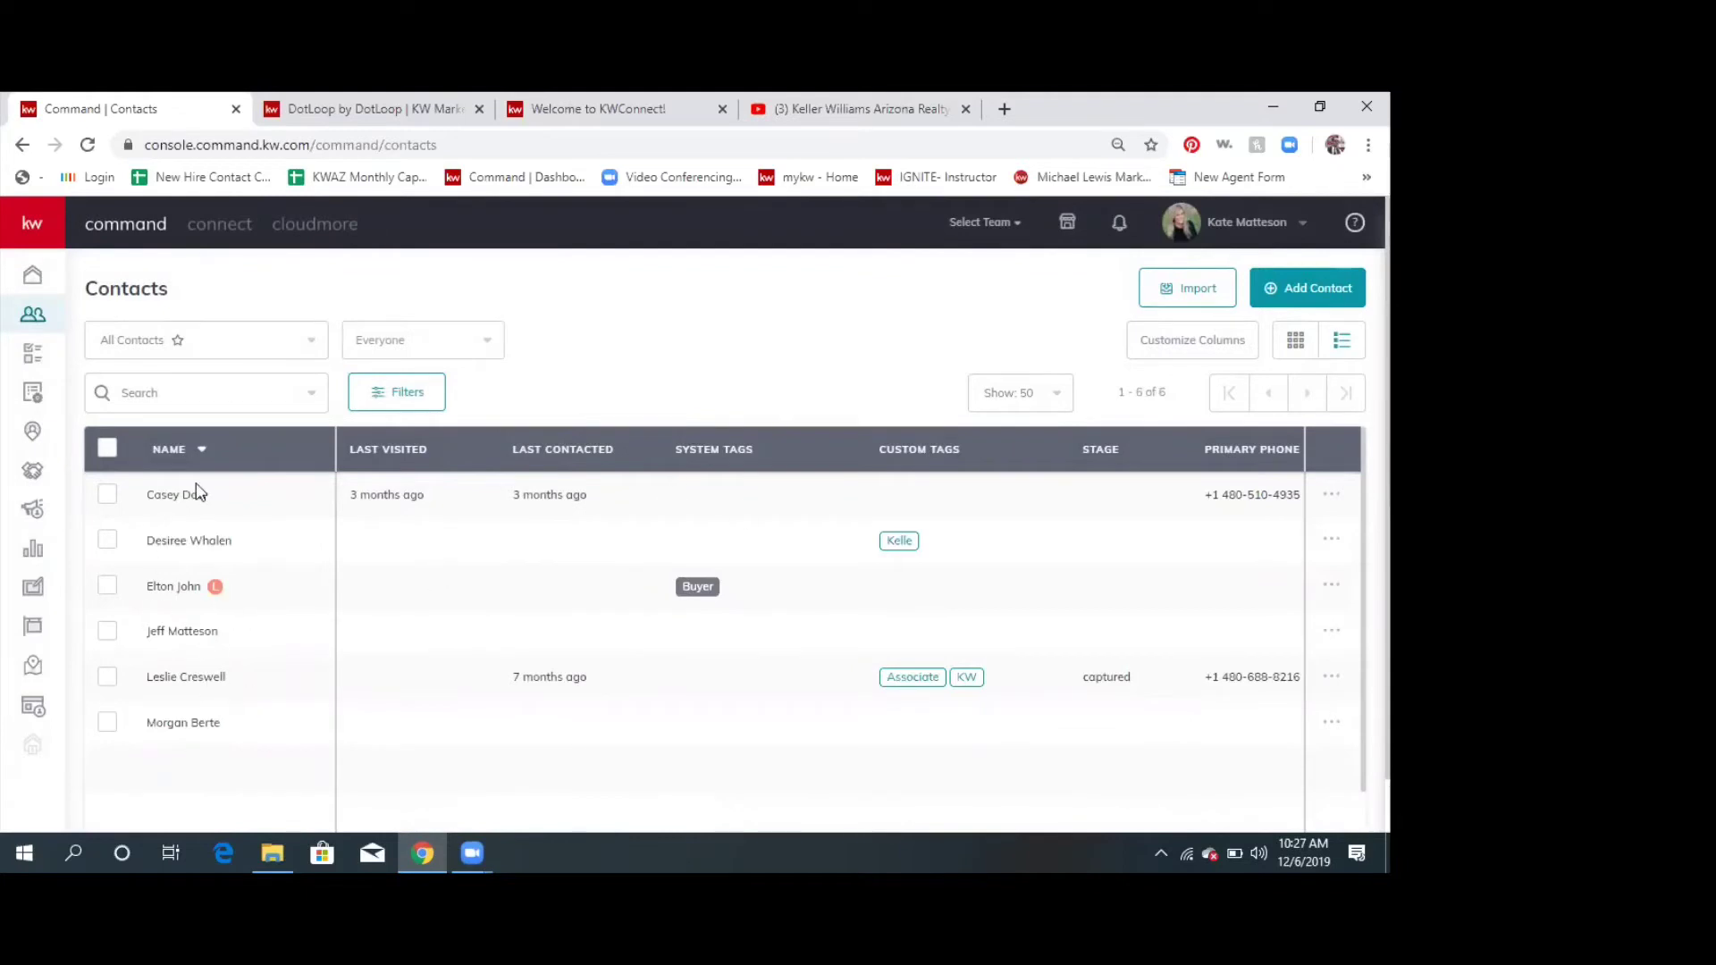
# - Check the new contact's empty Opportunities tab, then return to the agent's Opportunities pipeline
pyautogui.click(188, 722)
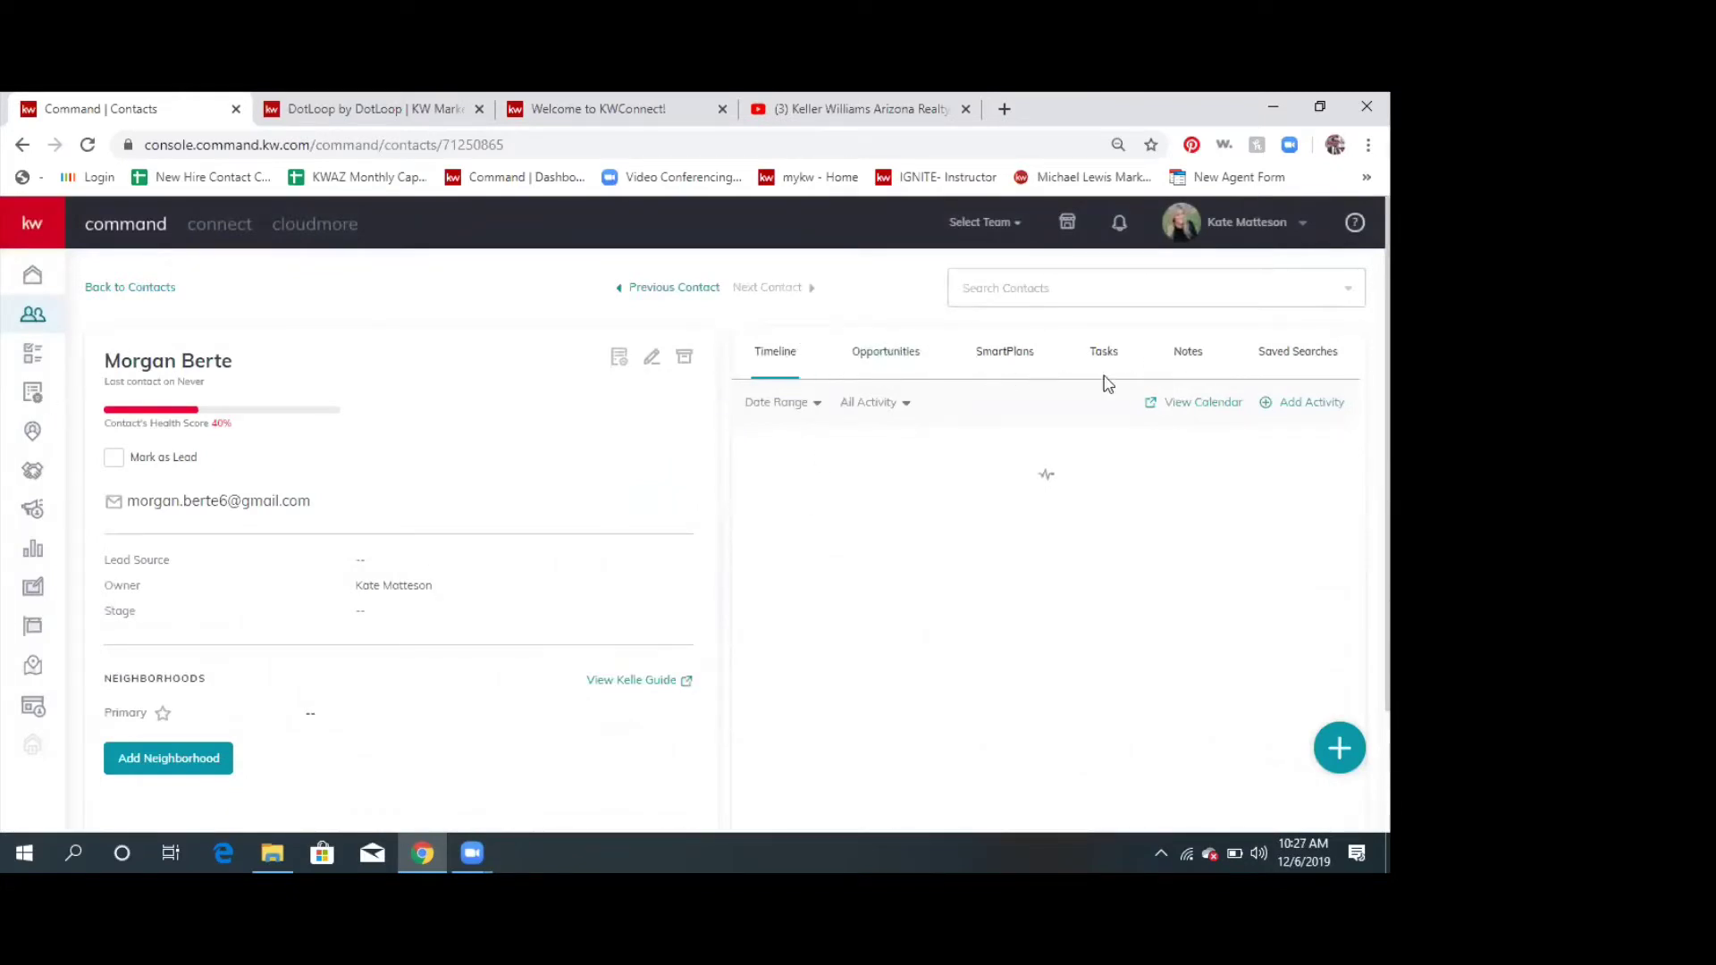
pyautogui.click(889, 361)
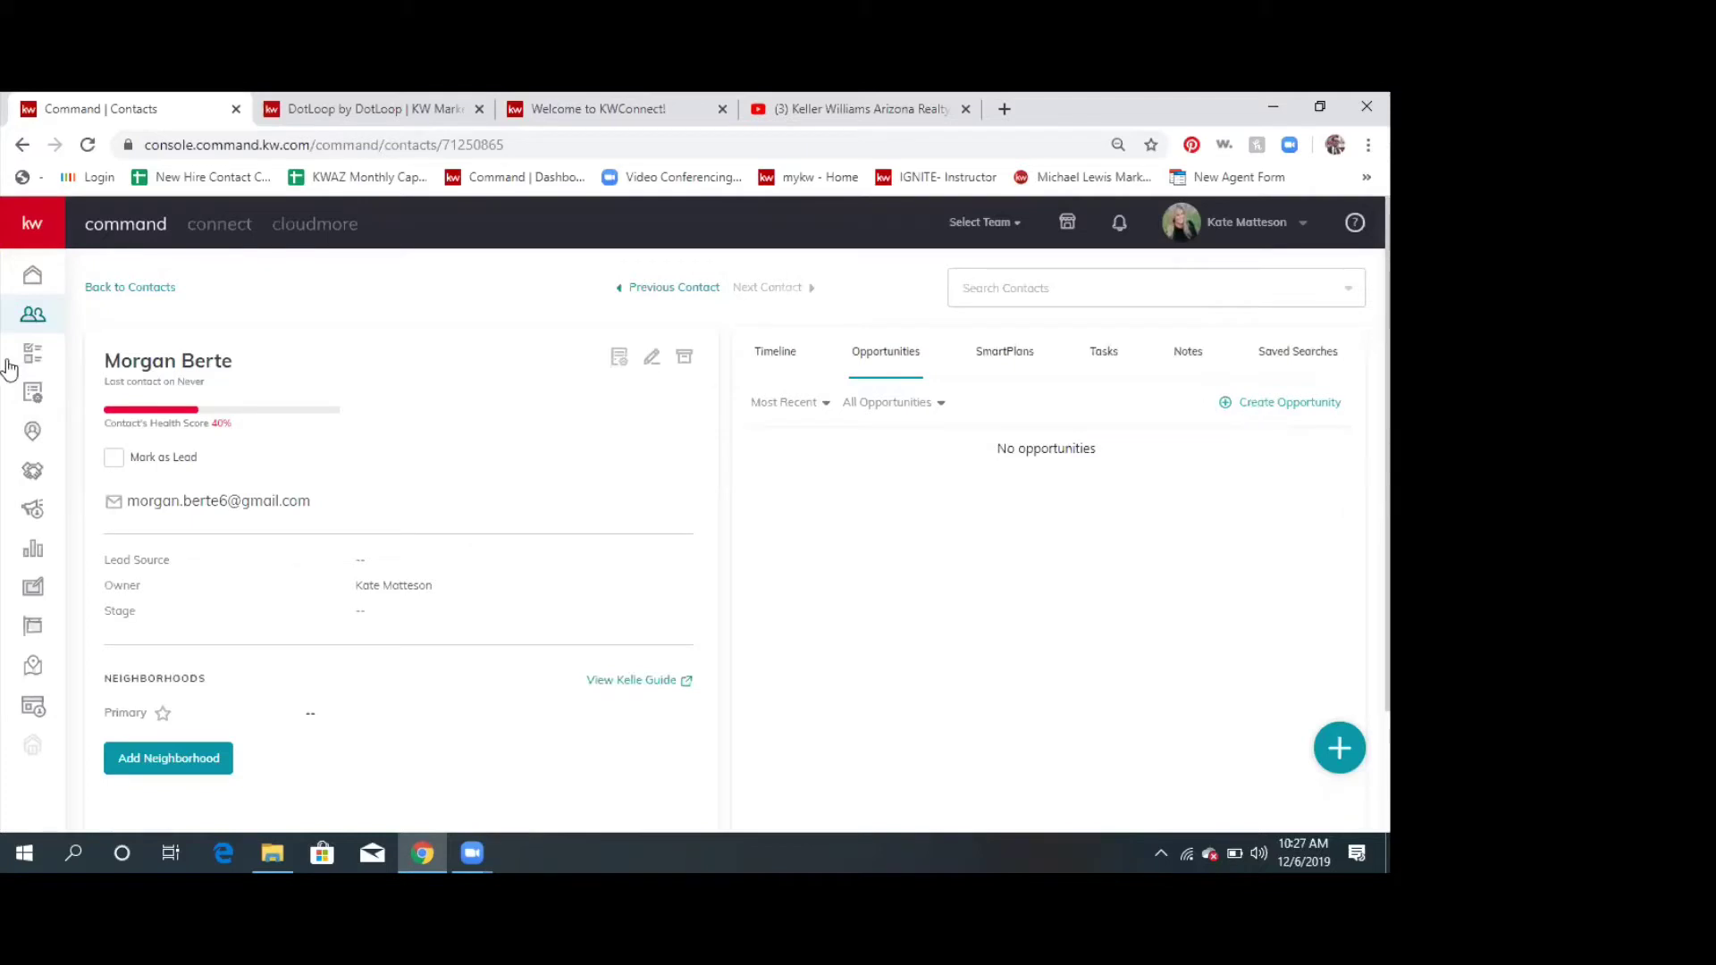
pyautogui.click(31, 472)
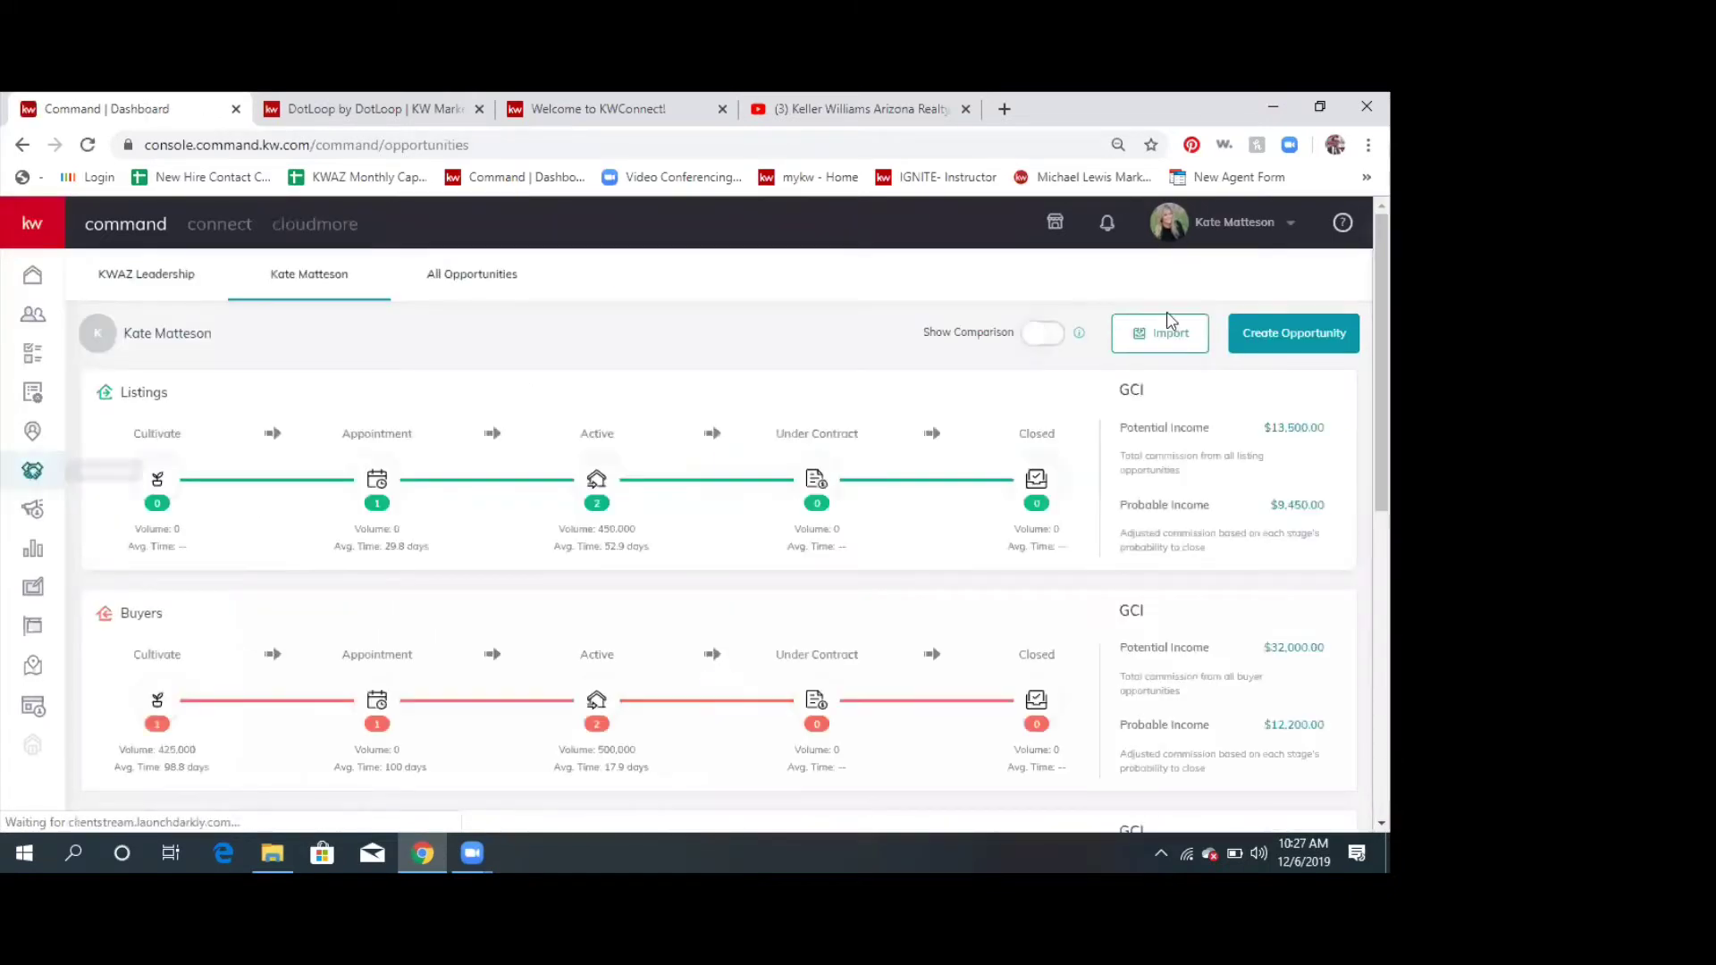
# - Dismiss the Create Opportunity form and switch to the KWAZ Leadership team's opportunity pipelines
pyautogui.click(1290, 336)
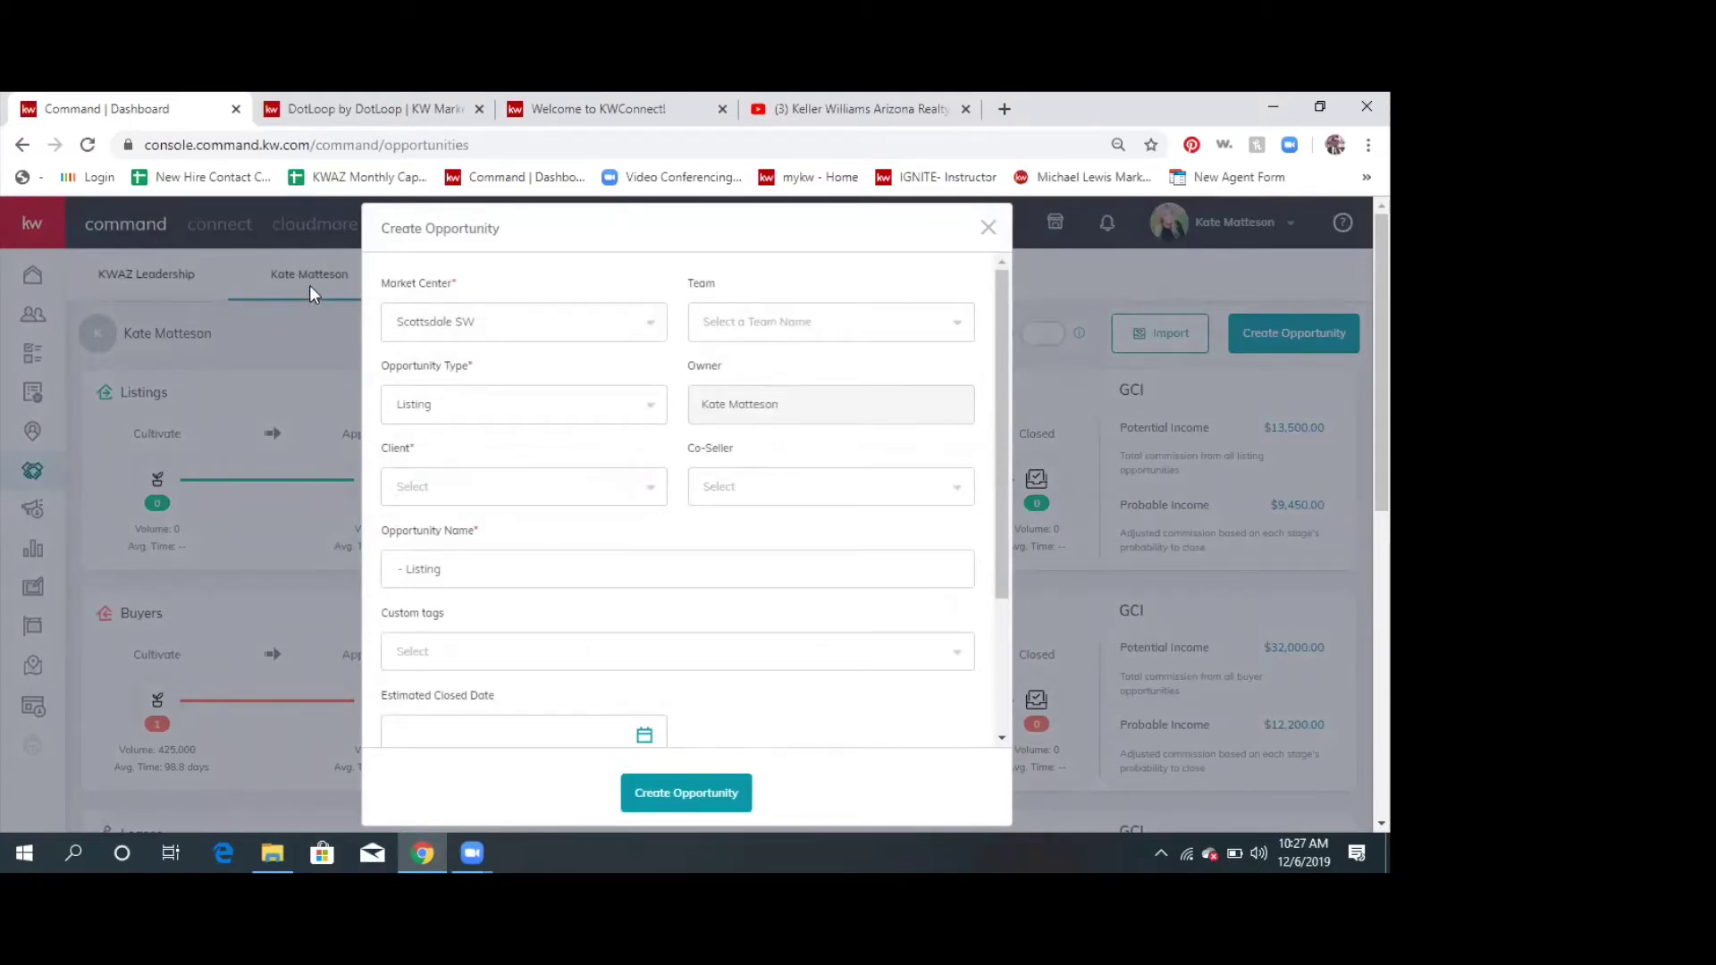
pyautogui.click(988, 227)
pyautogui.click(170, 275)
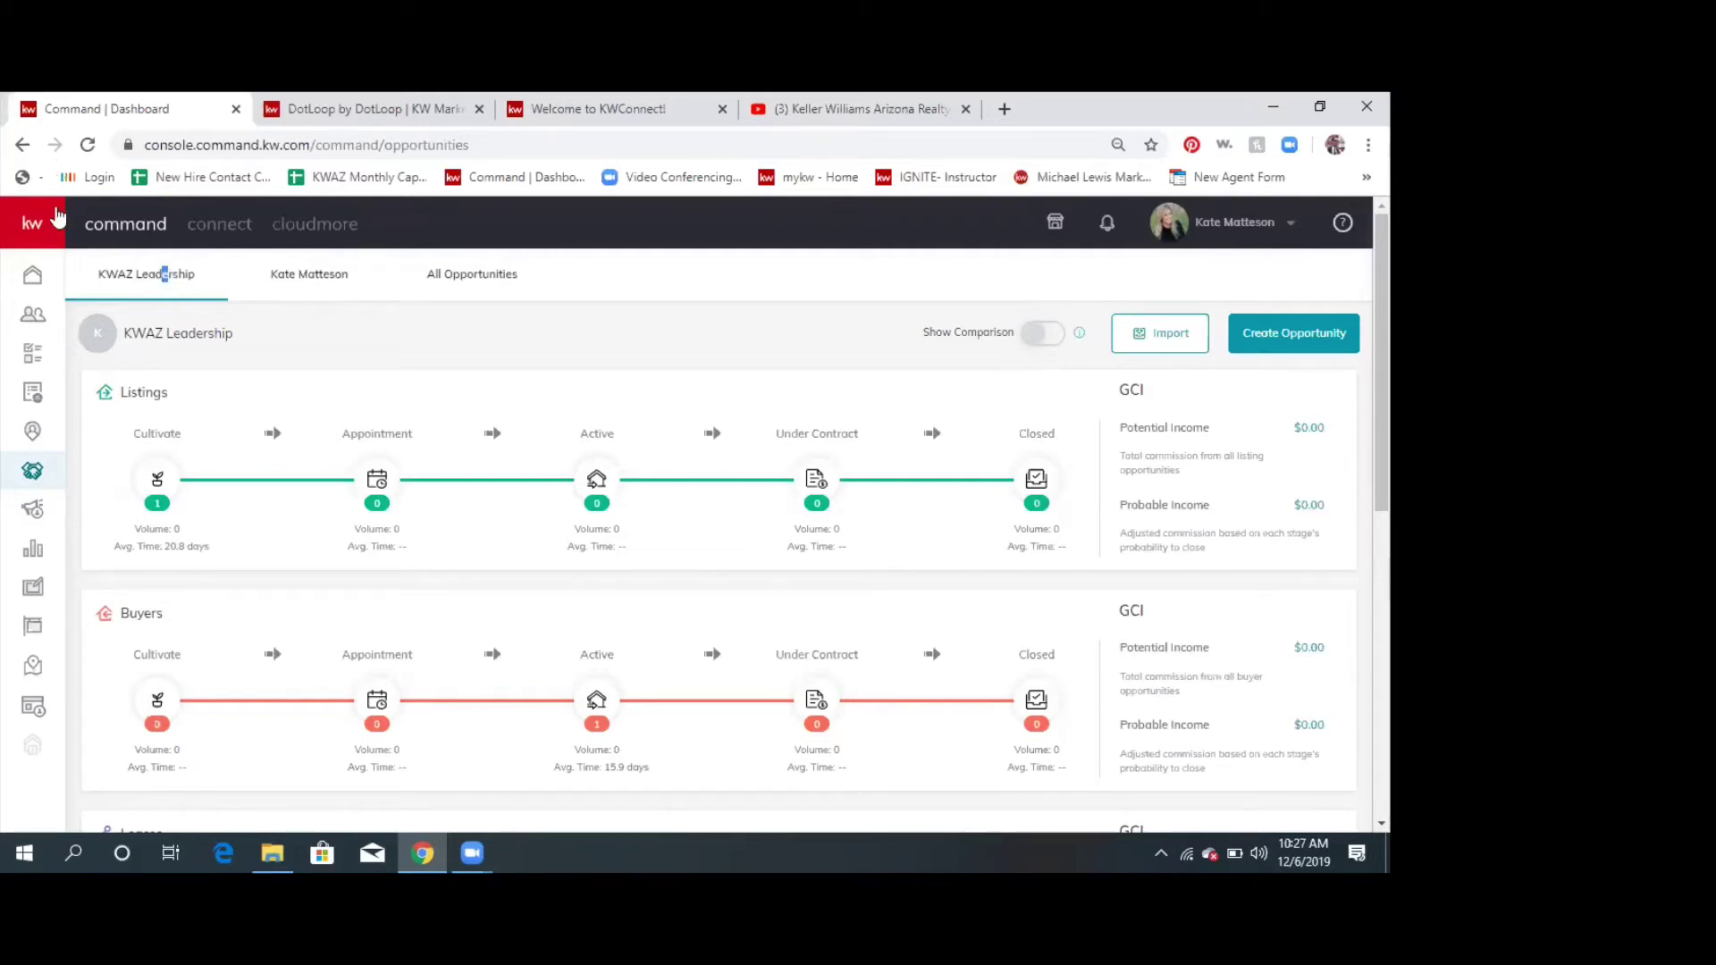
# - Reload the KWAZ Leadership opportunities and start a new opportunity for the team
pyautogui.click(179, 274)
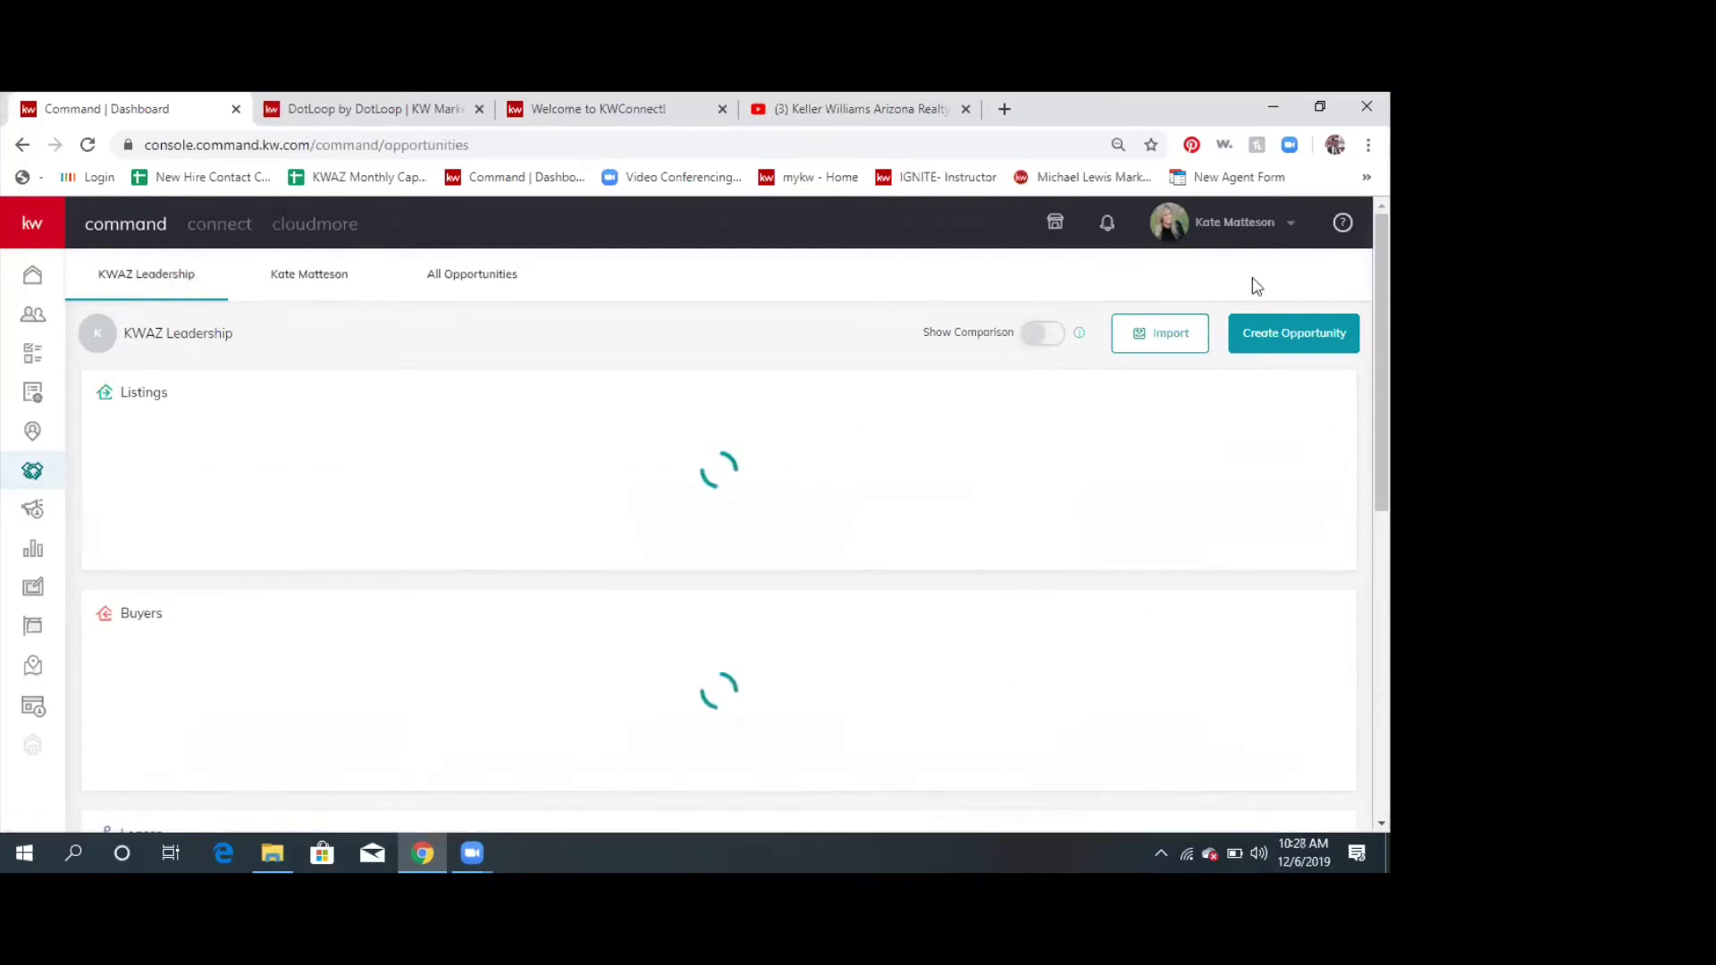
pyautogui.click(1285, 336)
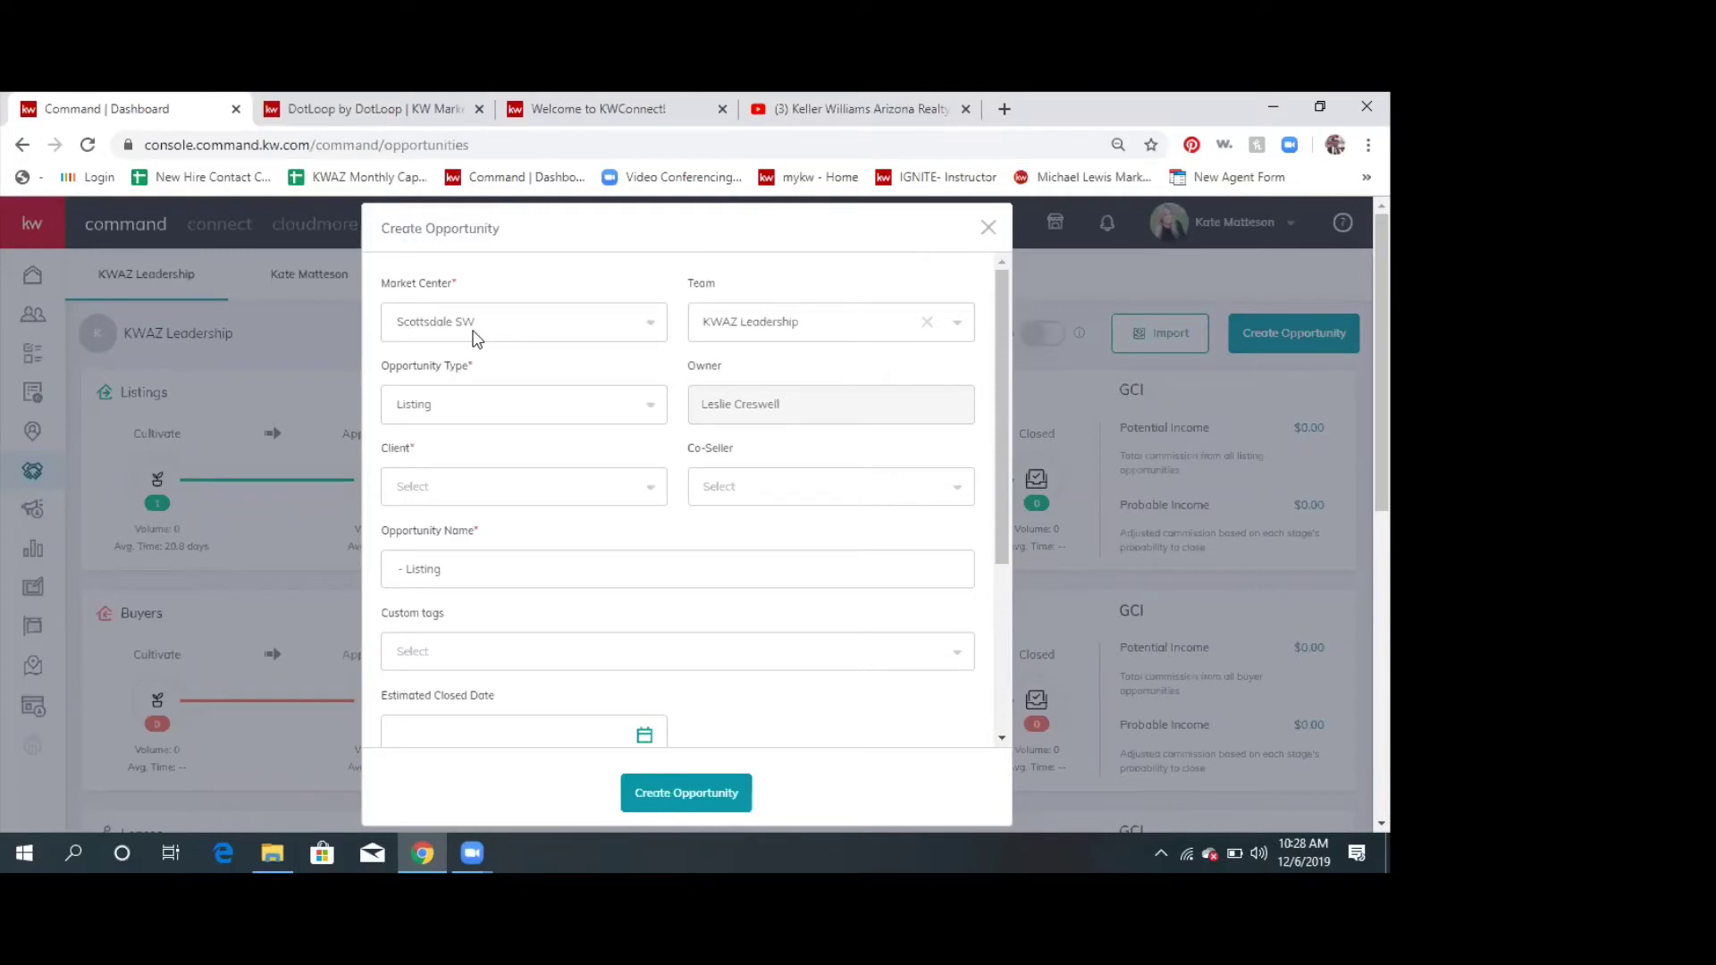
# - Keep Scottsdale SW as the market center and set the opportunity type to Listing
pyautogui.click(649, 327)
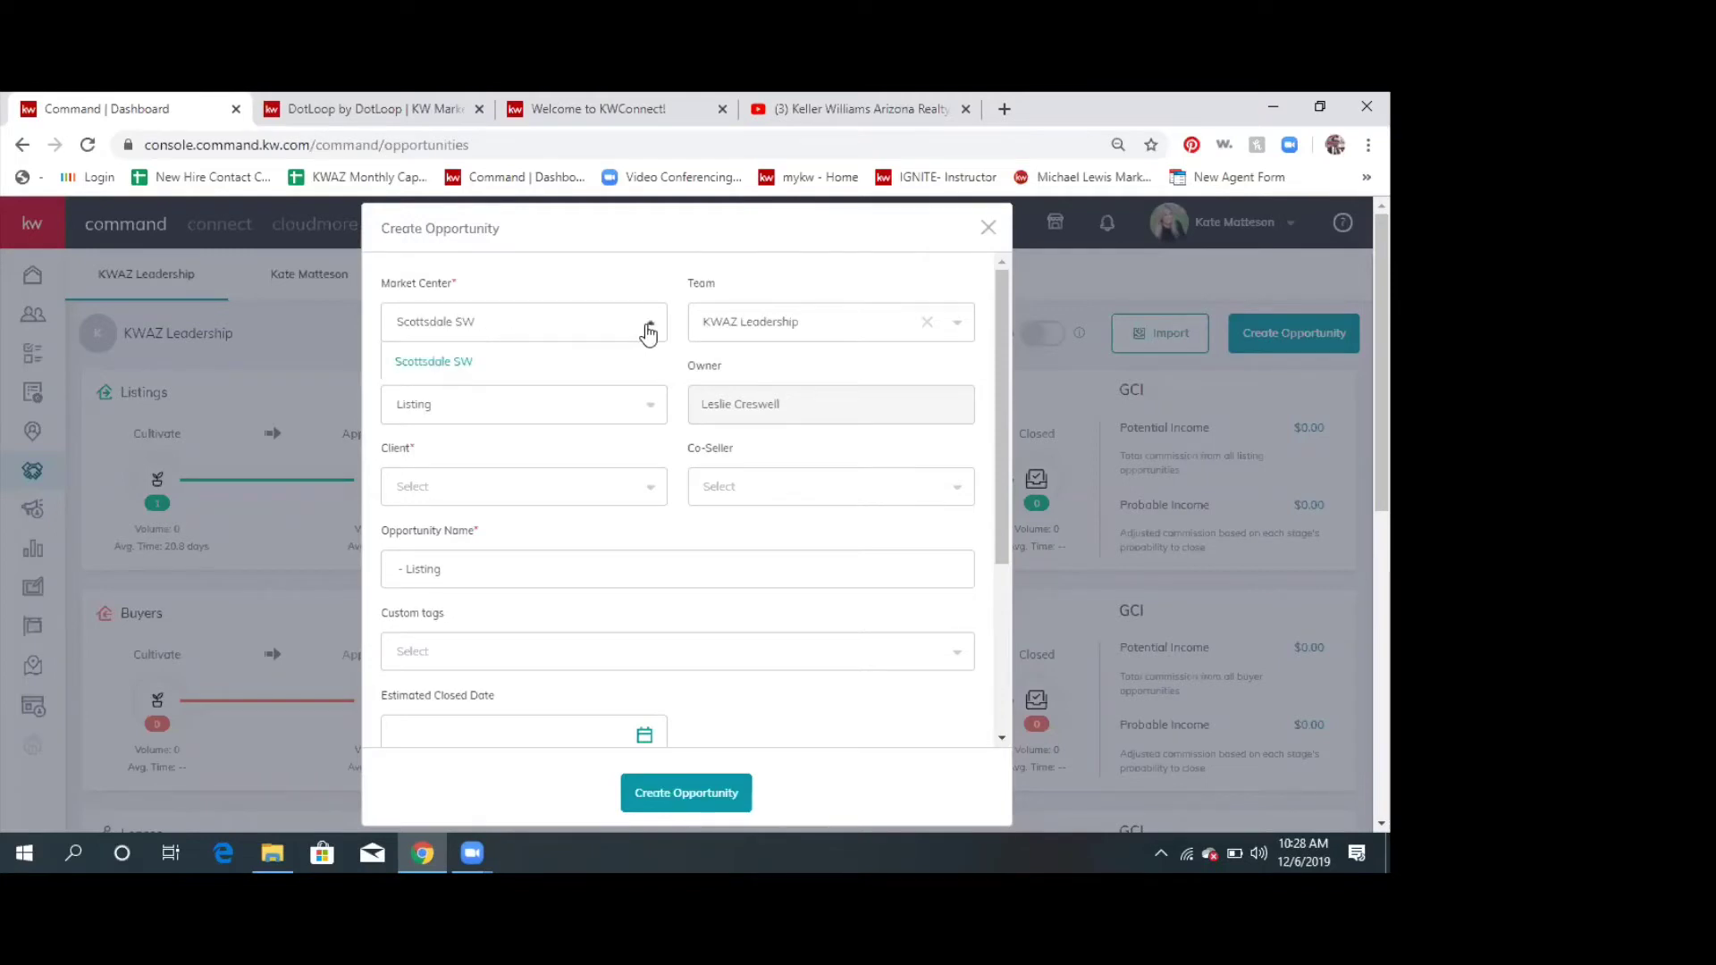
pyautogui.click(649, 331)
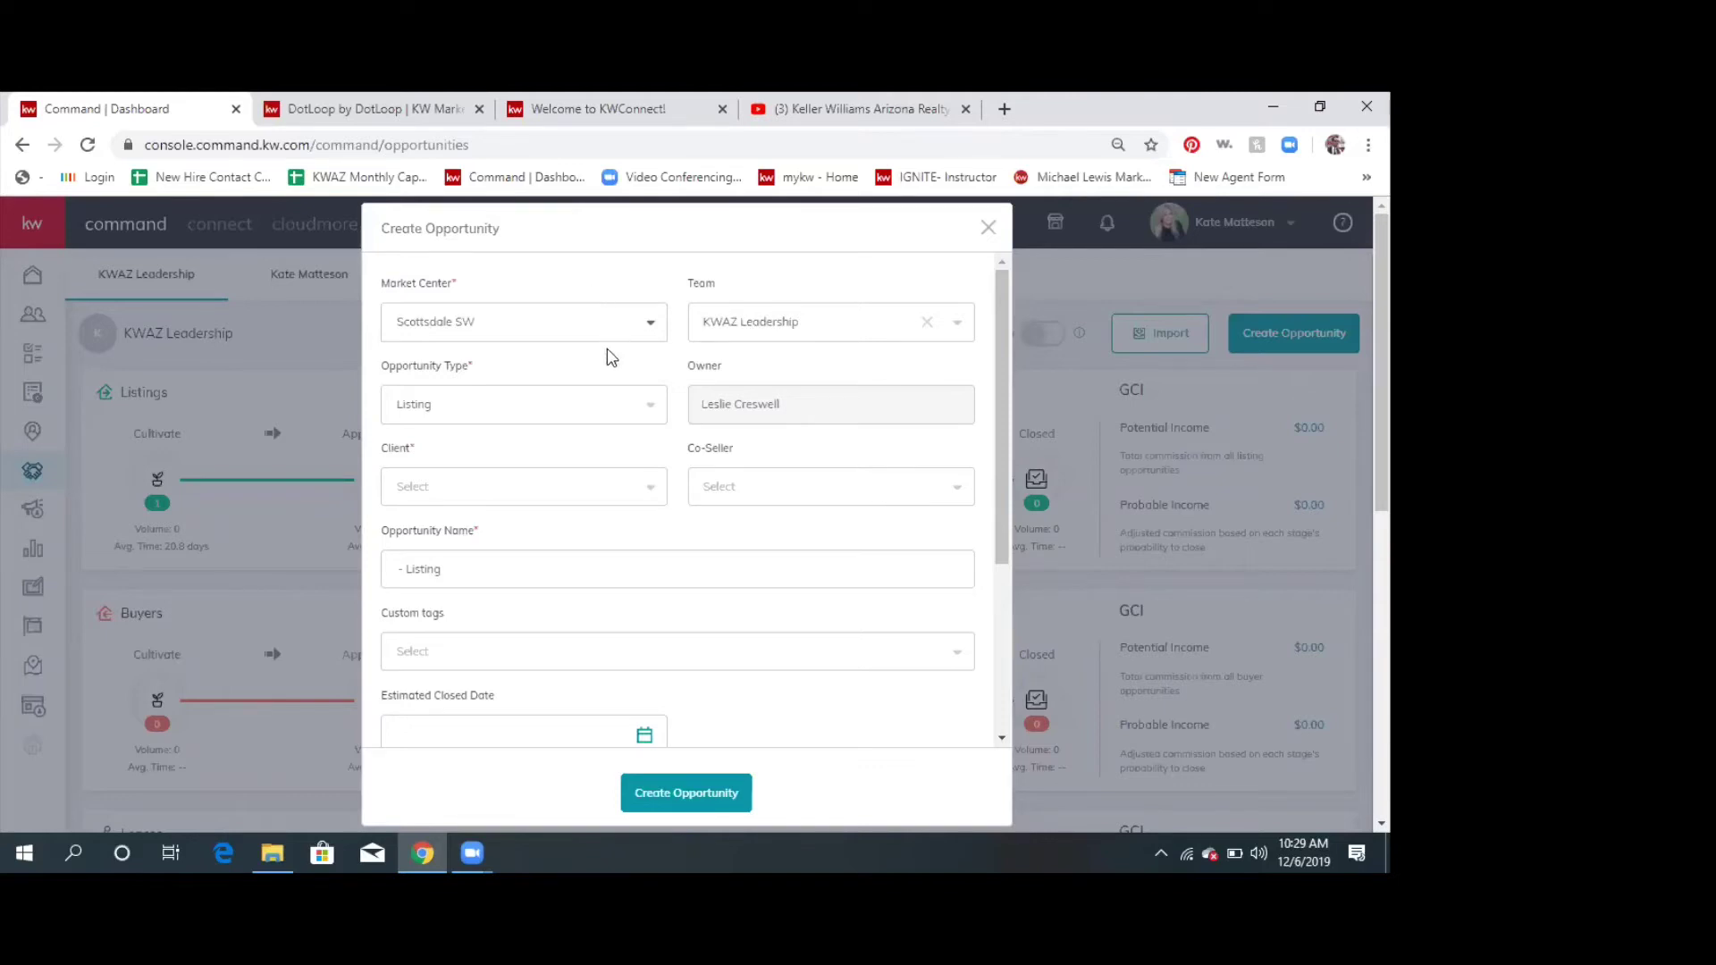
pyautogui.click(462, 408)
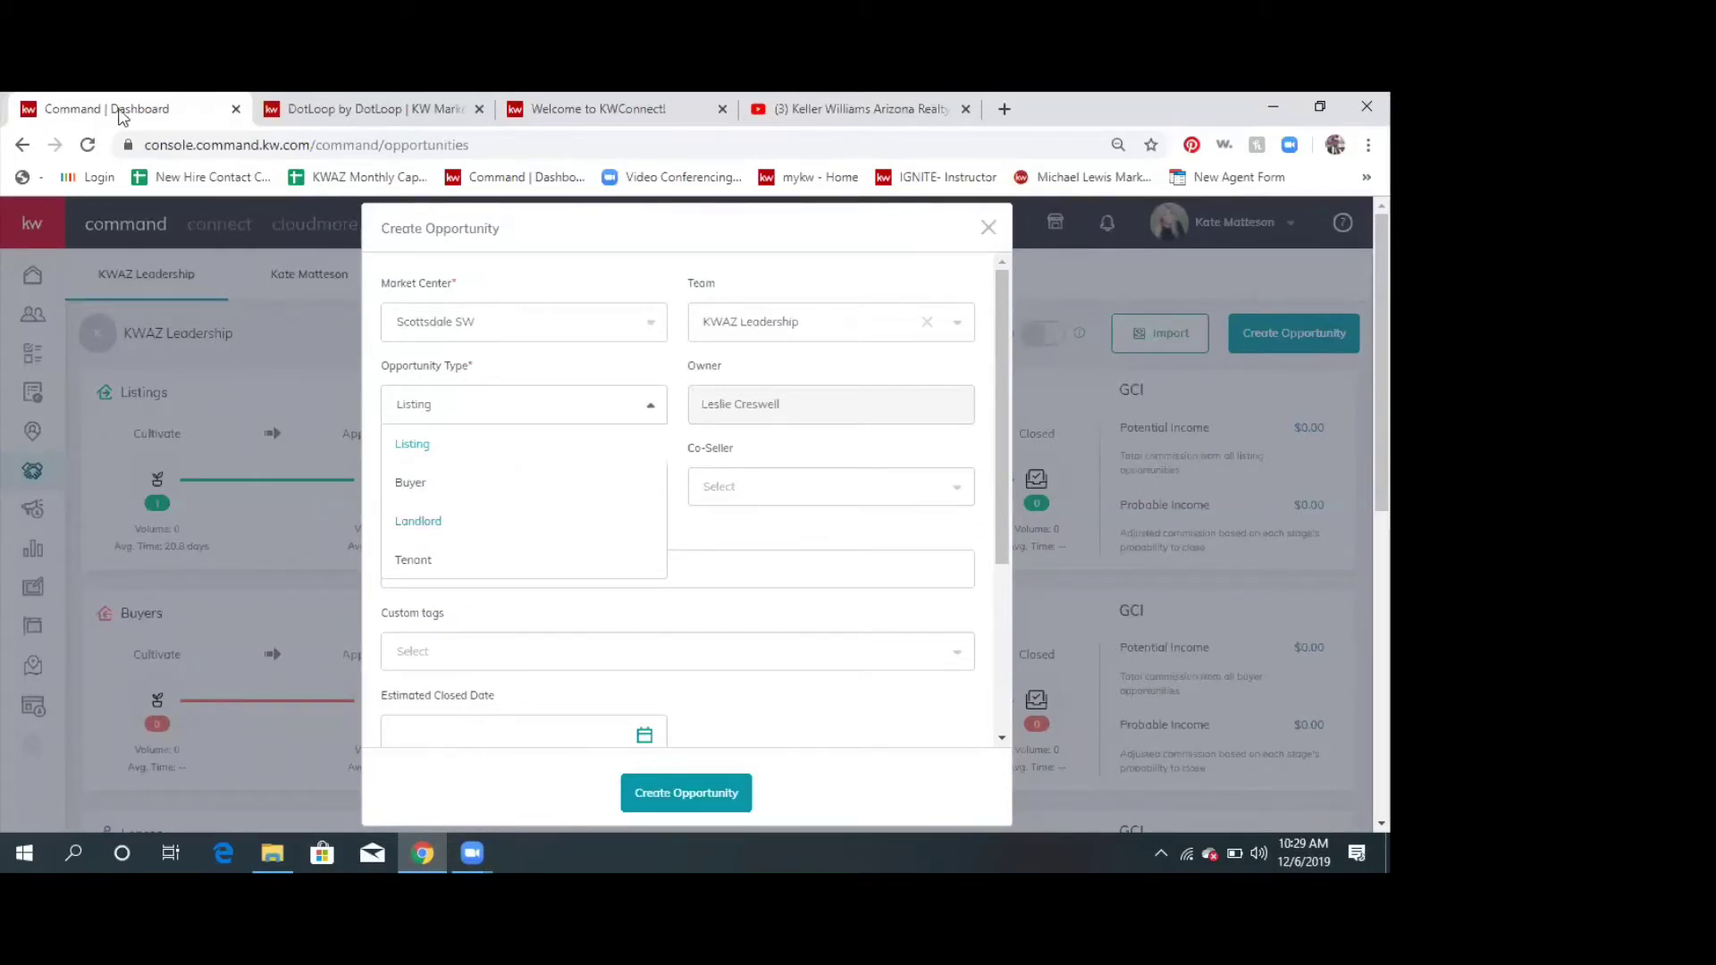
pyautogui.click(422, 450)
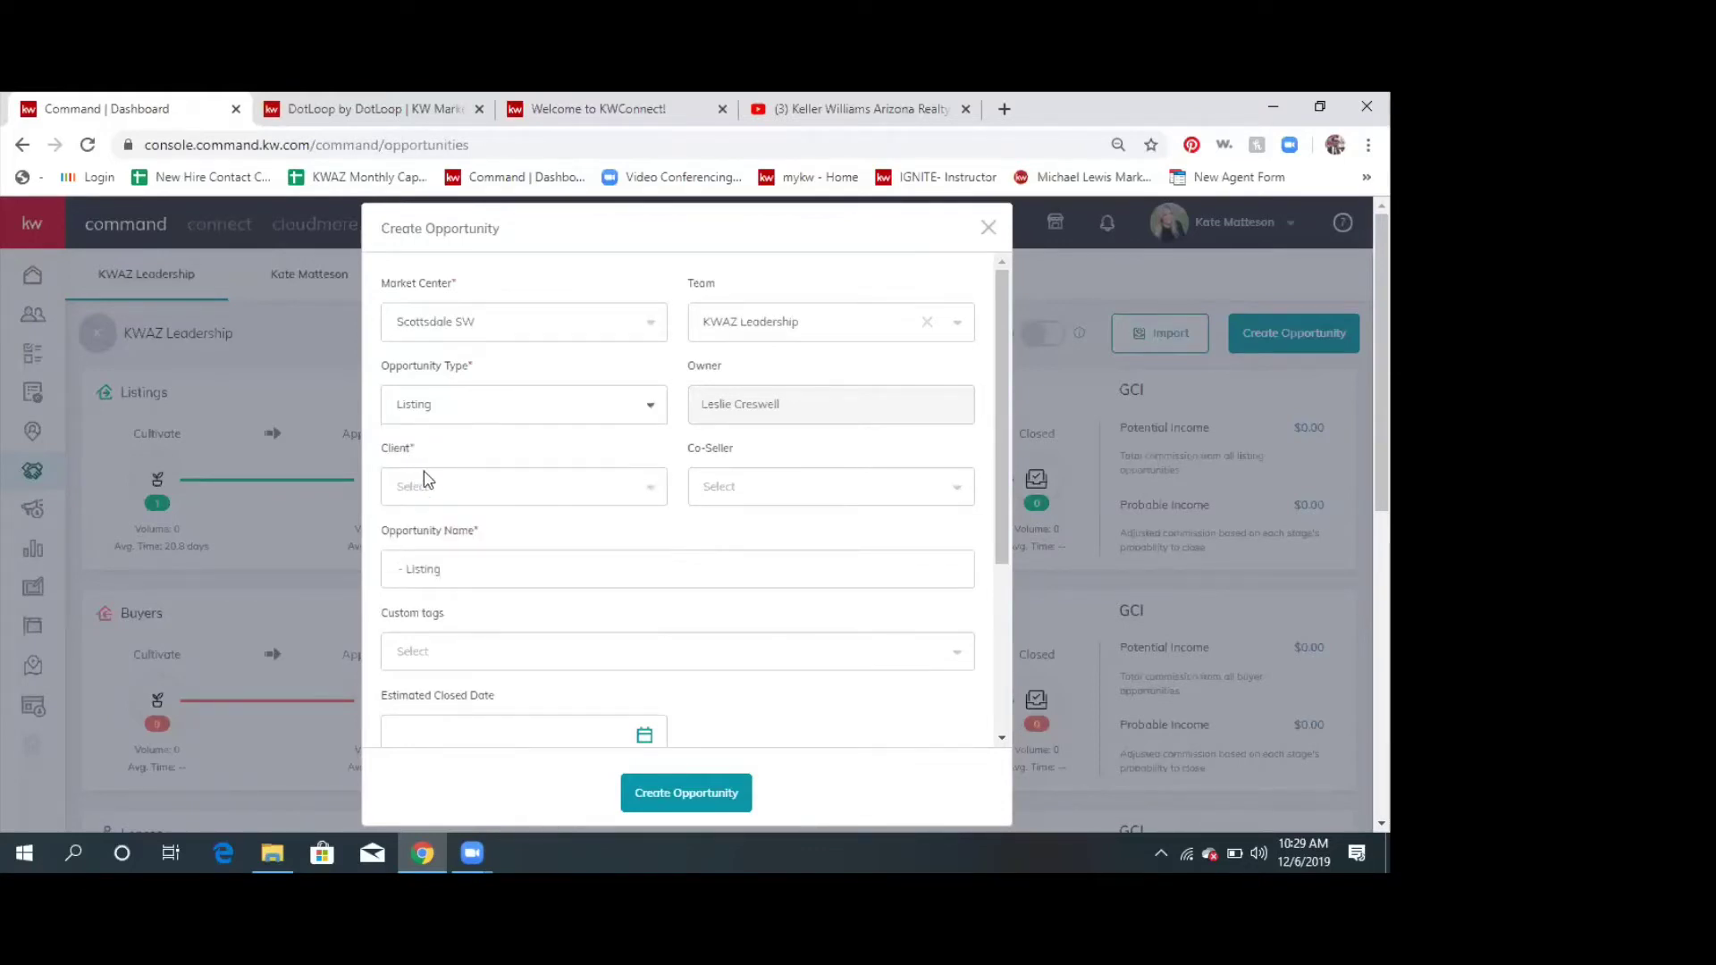
# - Search contacts by the client's first name and select the newly added contact as client
pyautogui.click(431, 491)
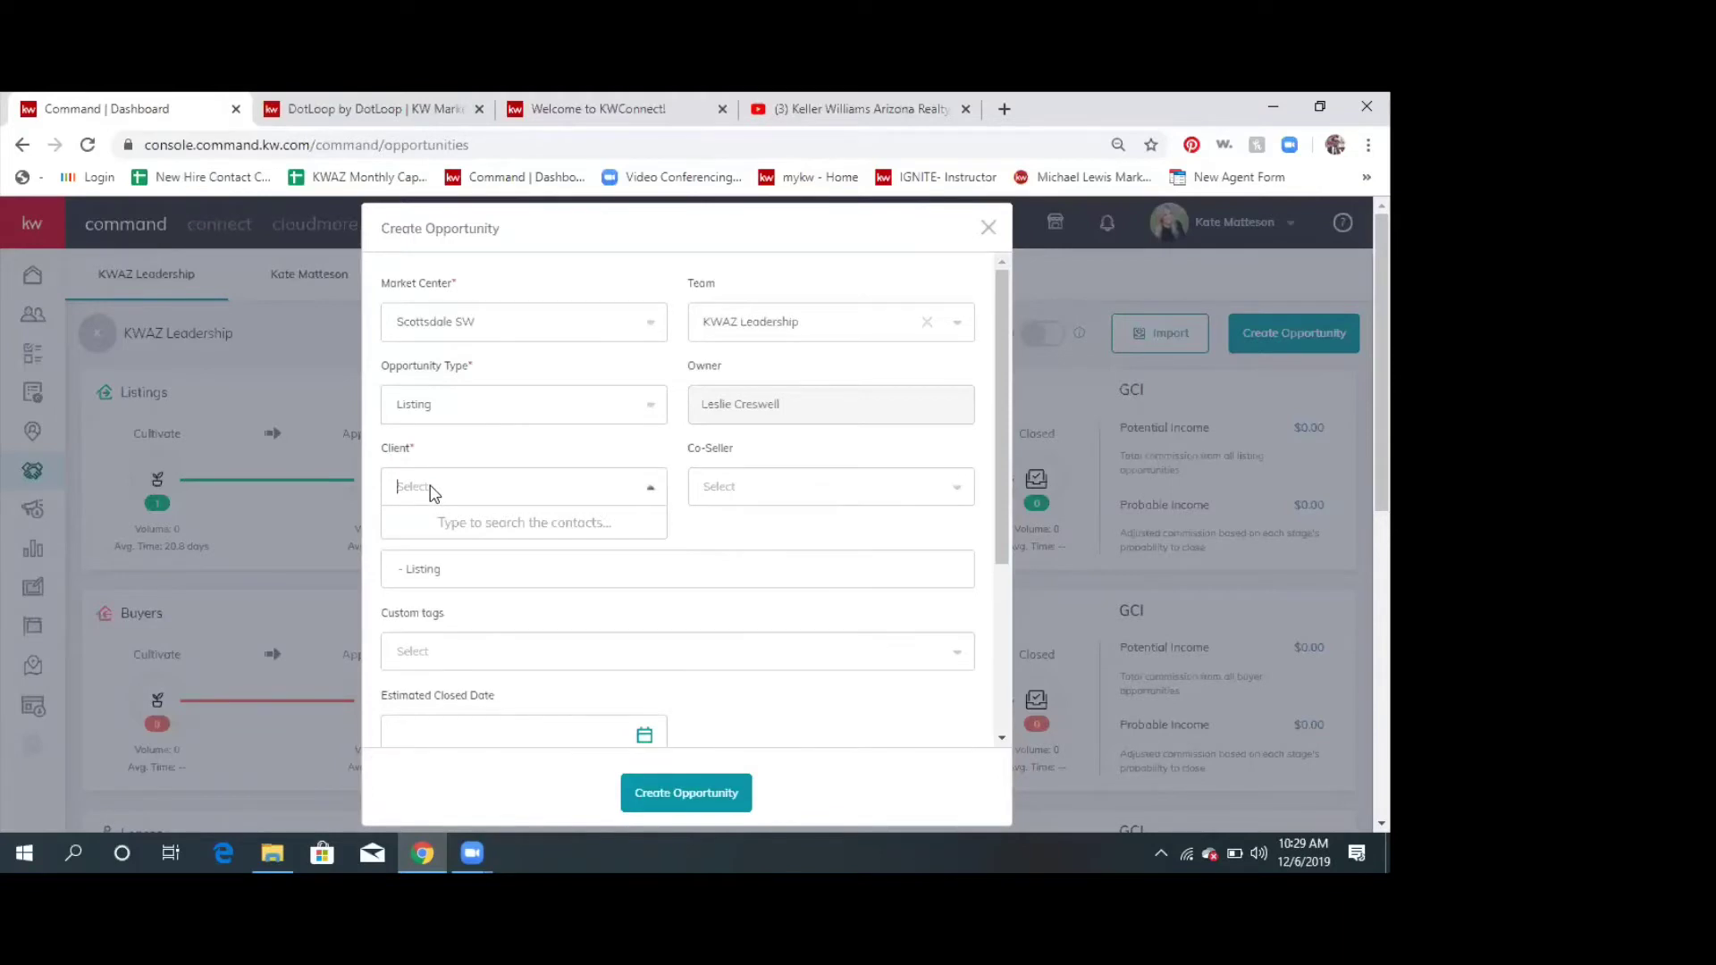
pyautogui.write('morgan')
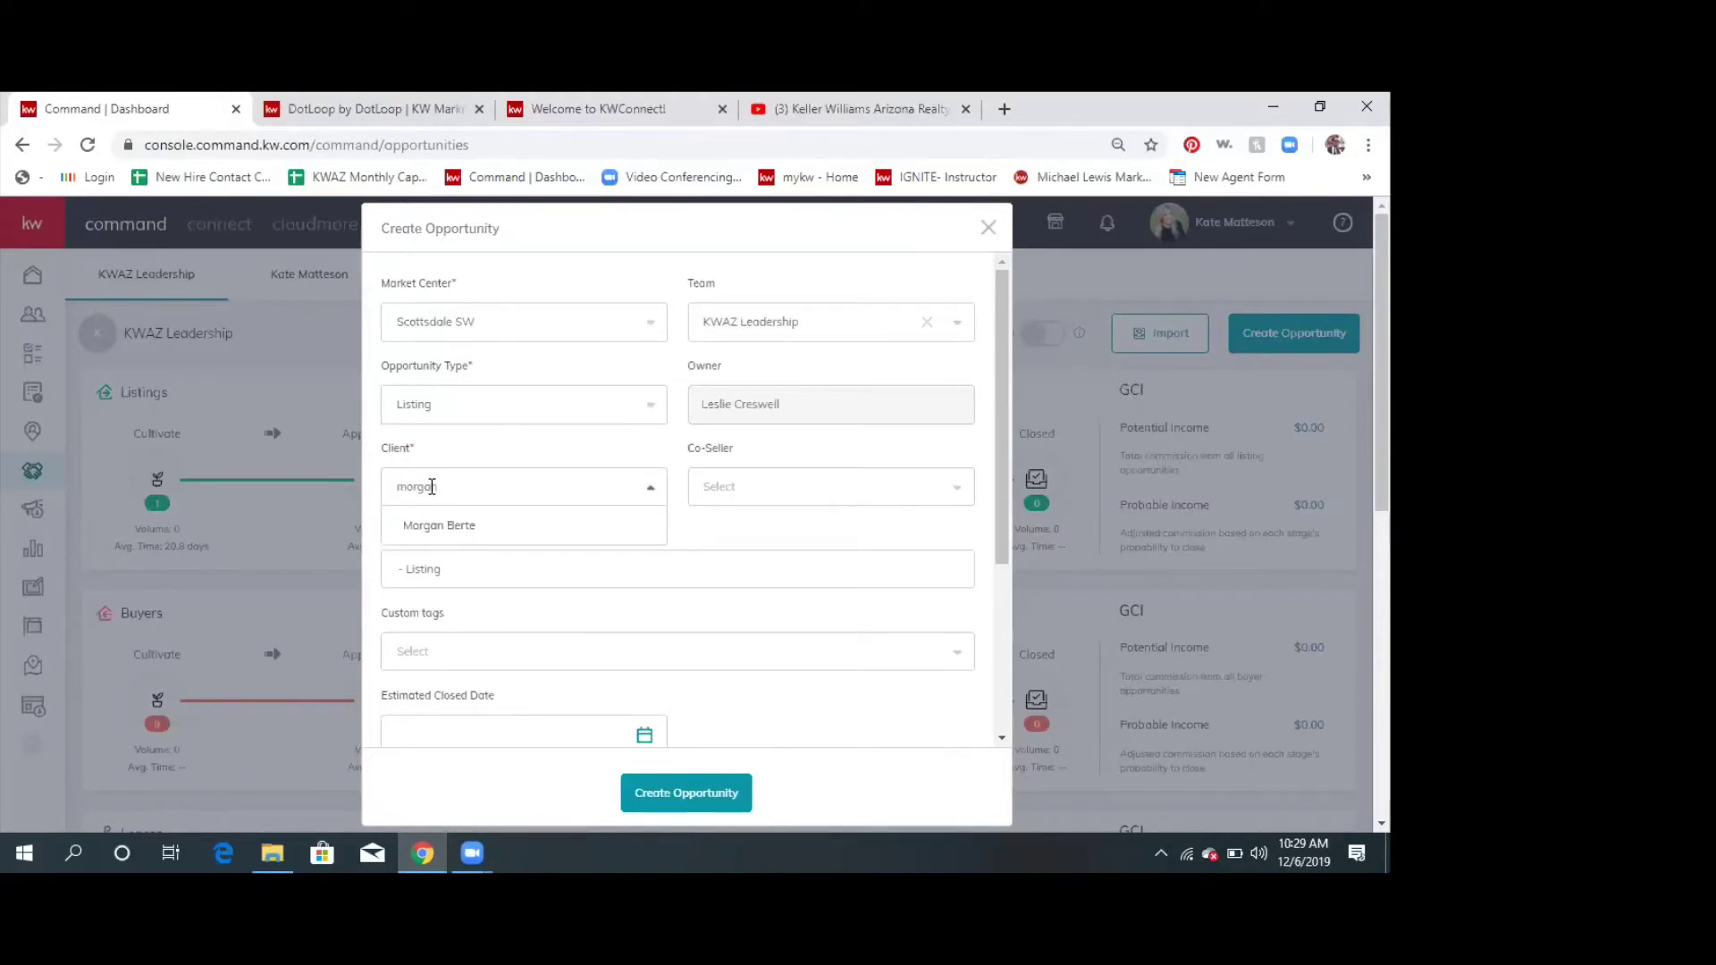
pyautogui.click(438, 528)
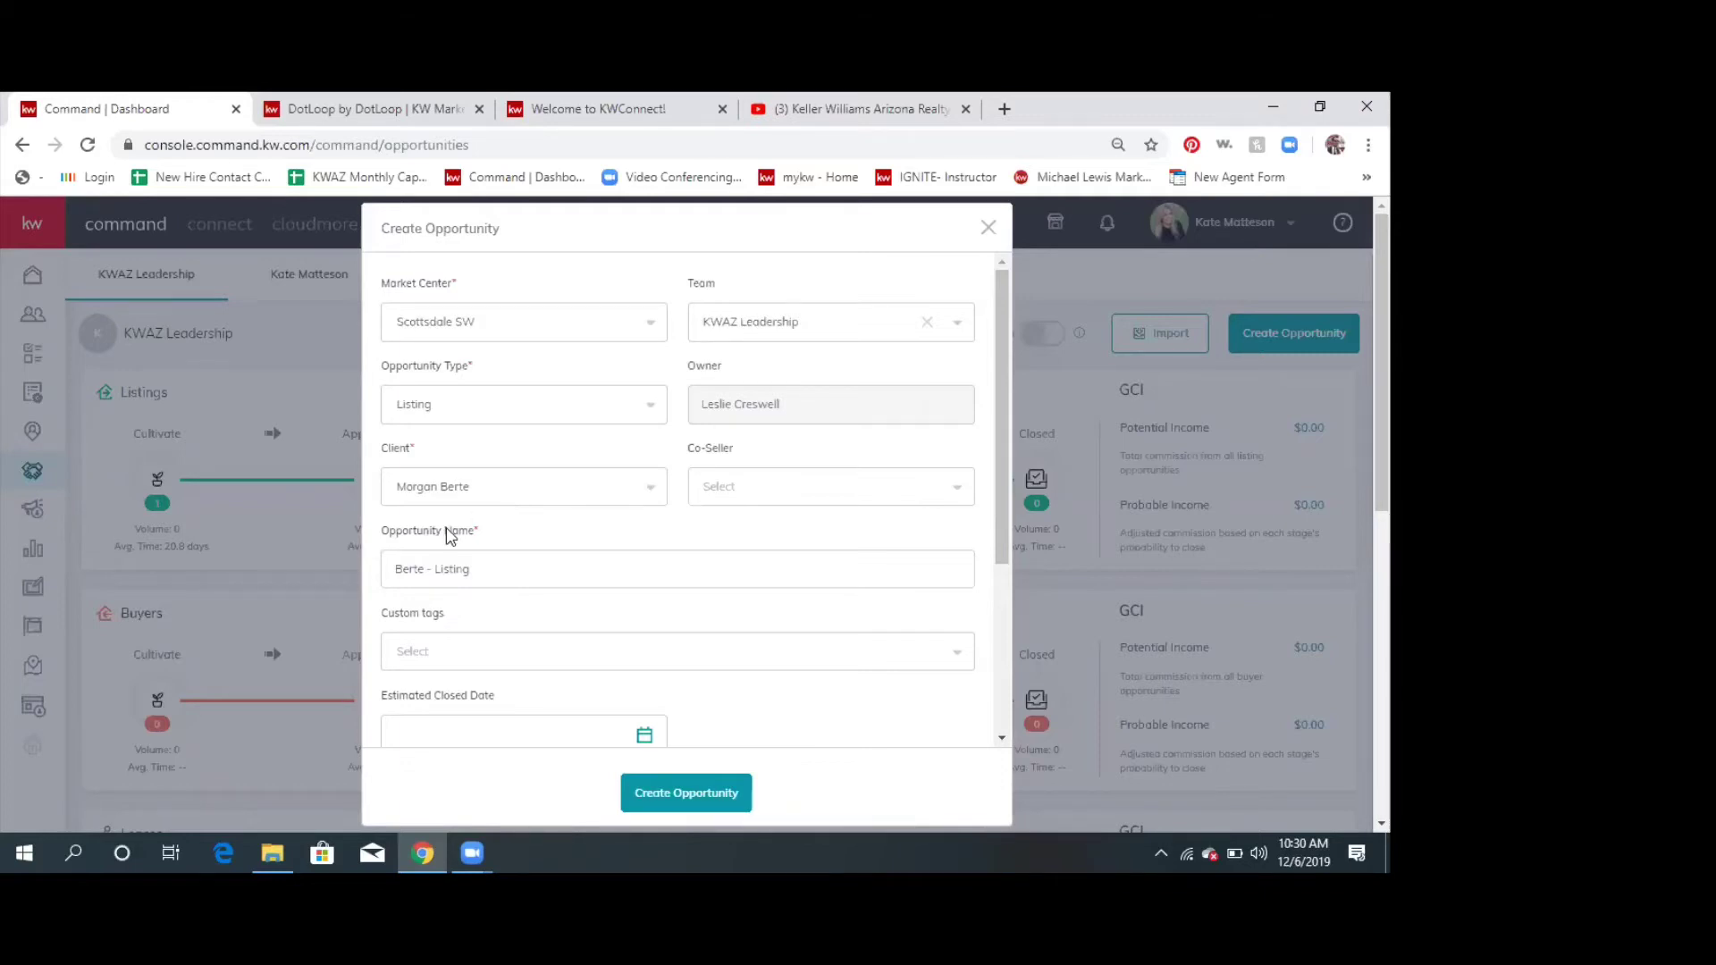
pyautogui.click(430, 566)
# - Append the property's street address after 'Listing' in the opportunity name
pyautogui.write('-')
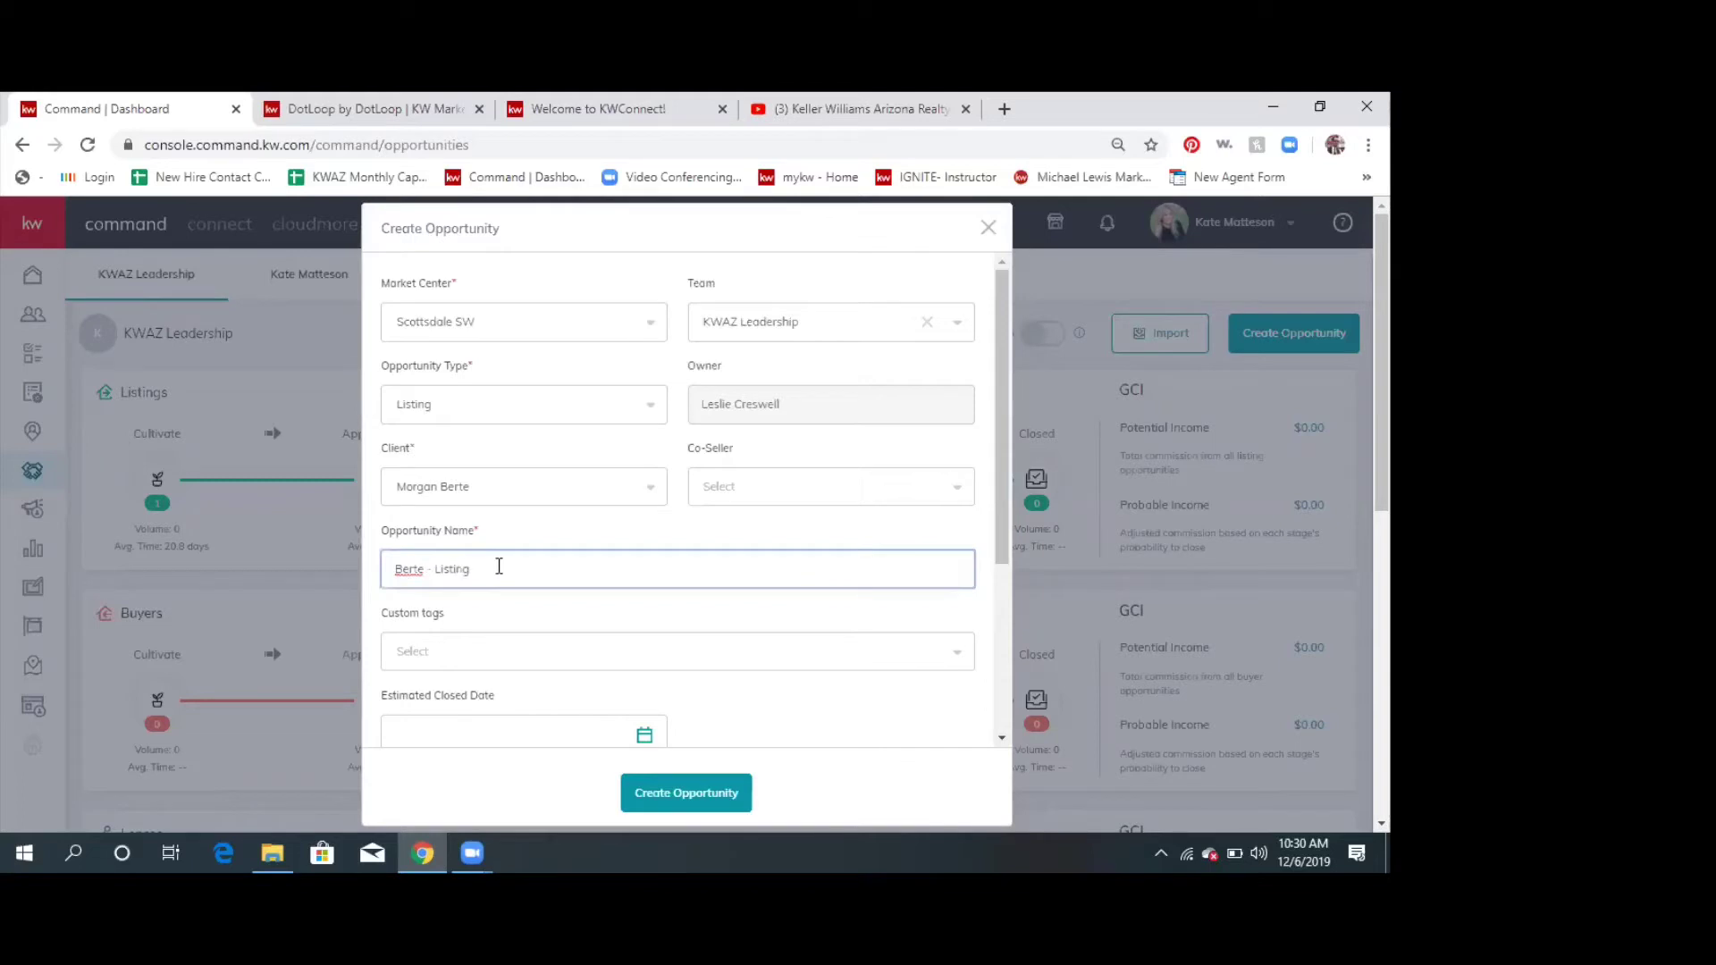
pyautogui.click(492, 561)
# - Enter 550000 as the estimated listing price
pyautogui.scroll(-1, 357, 400)
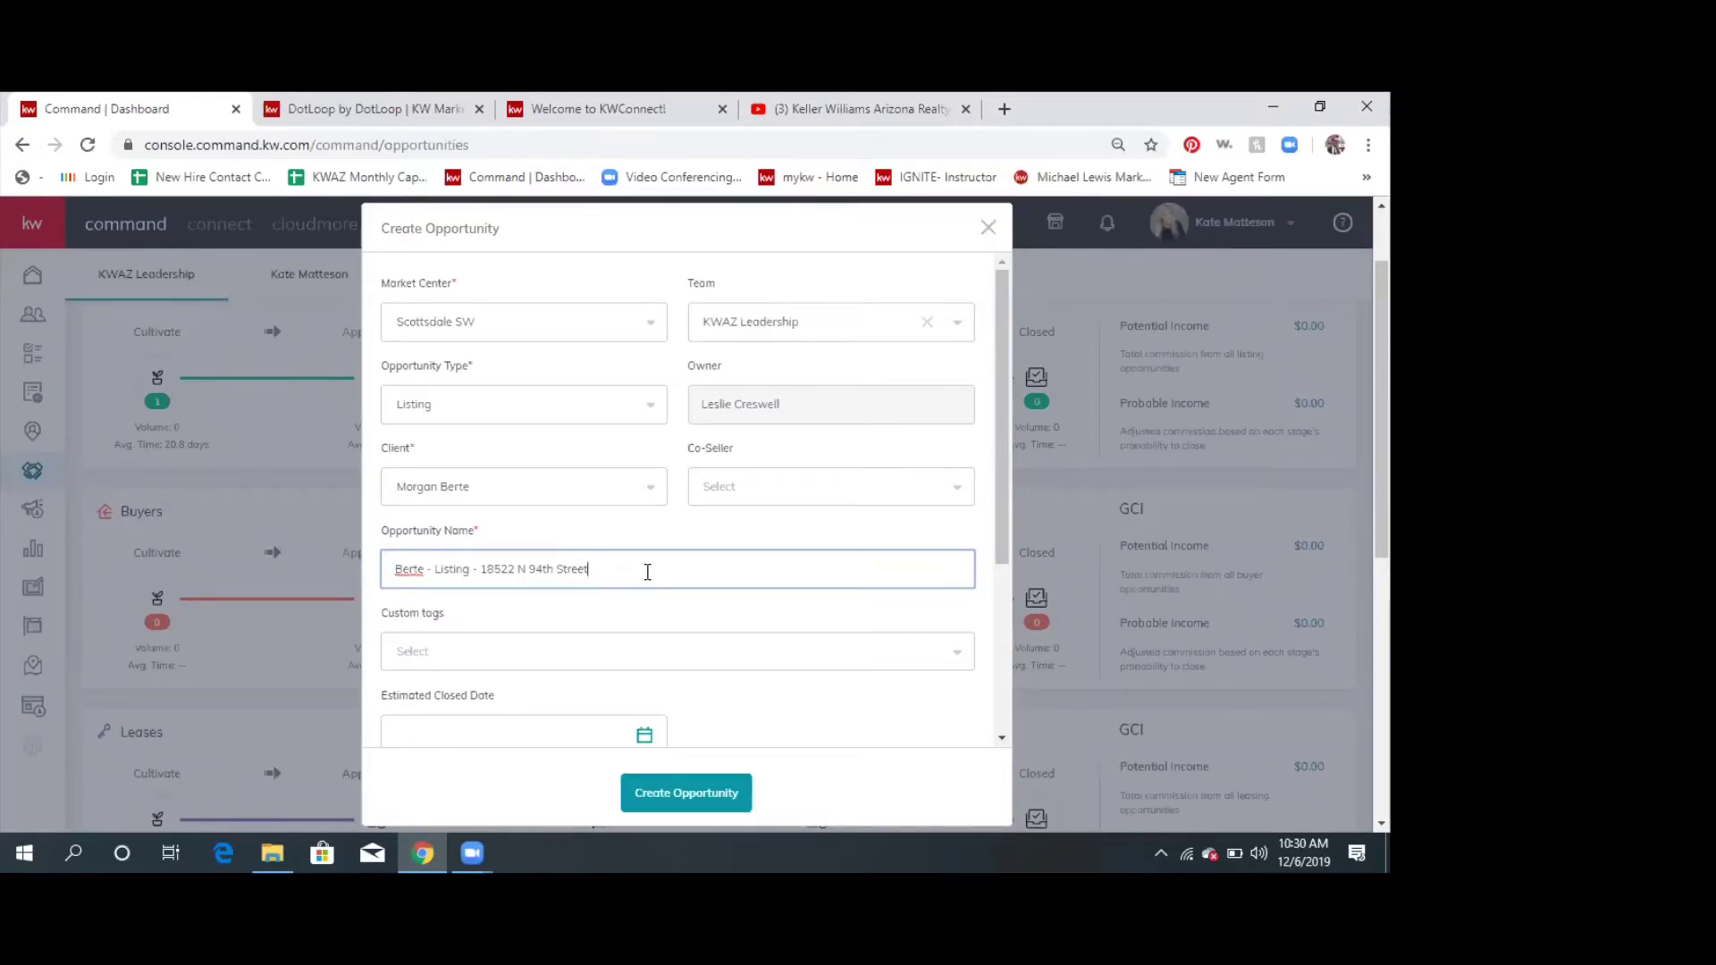
pyautogui.scroll(-2, 647, 573)
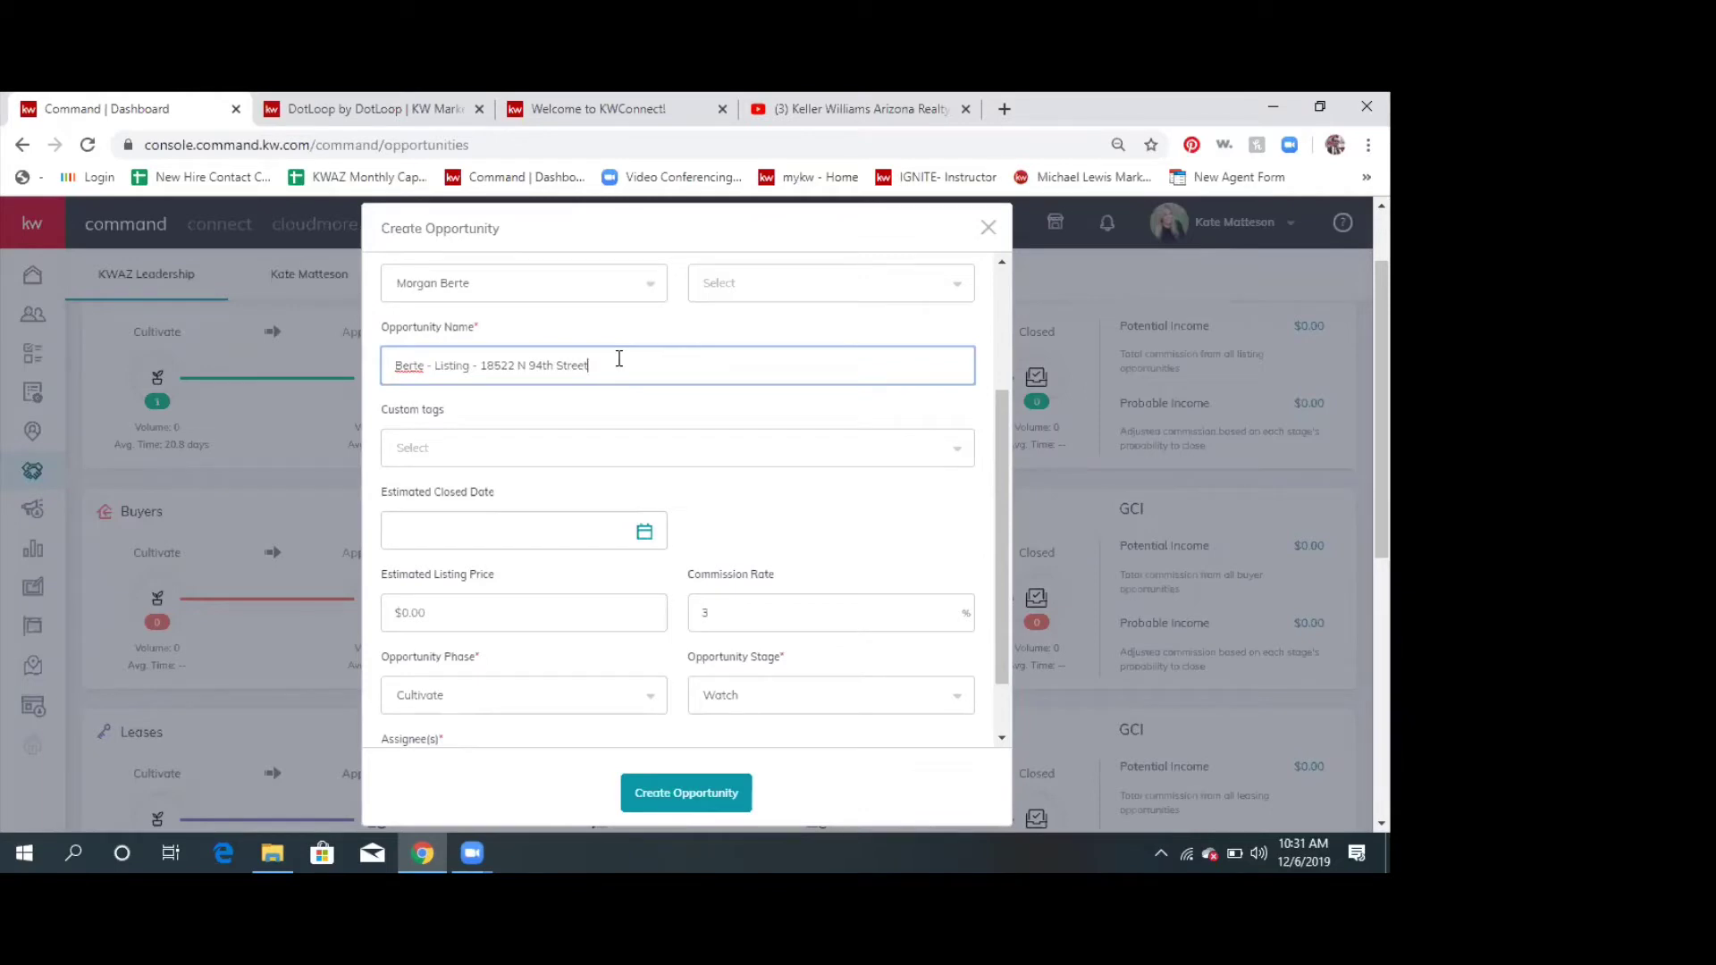
pyautogui.scroll(-1, 616, 376)
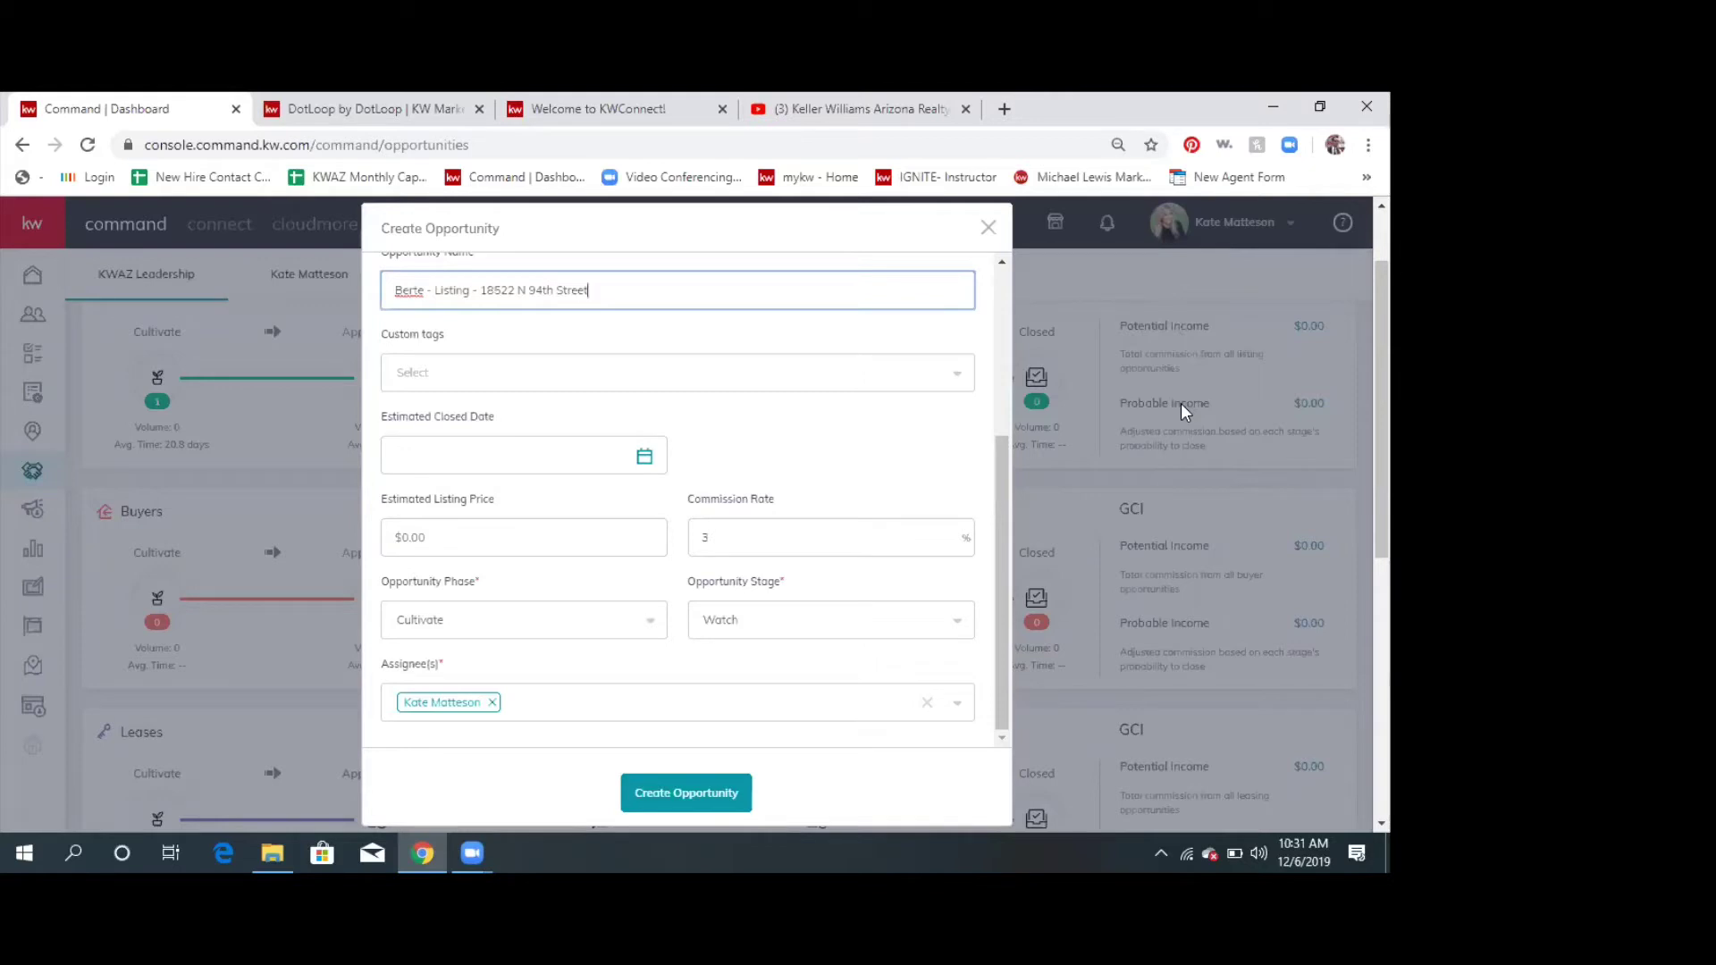
pyautogui.click(518, 536)
pyautogui.write('5500000')
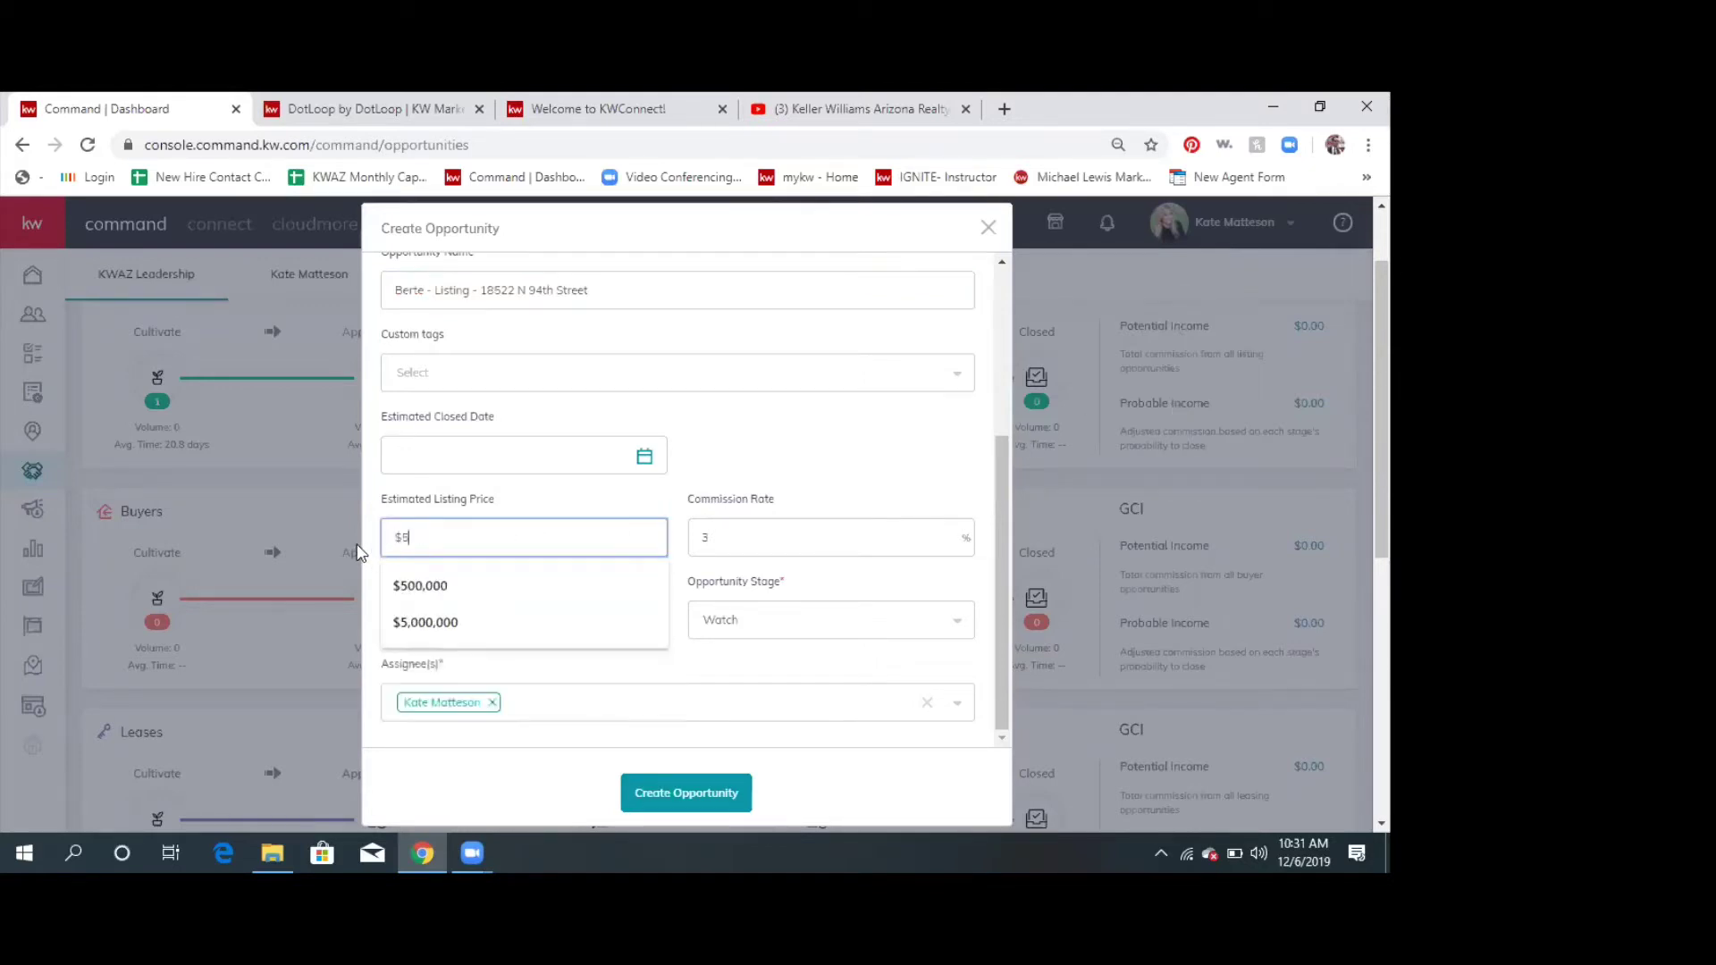
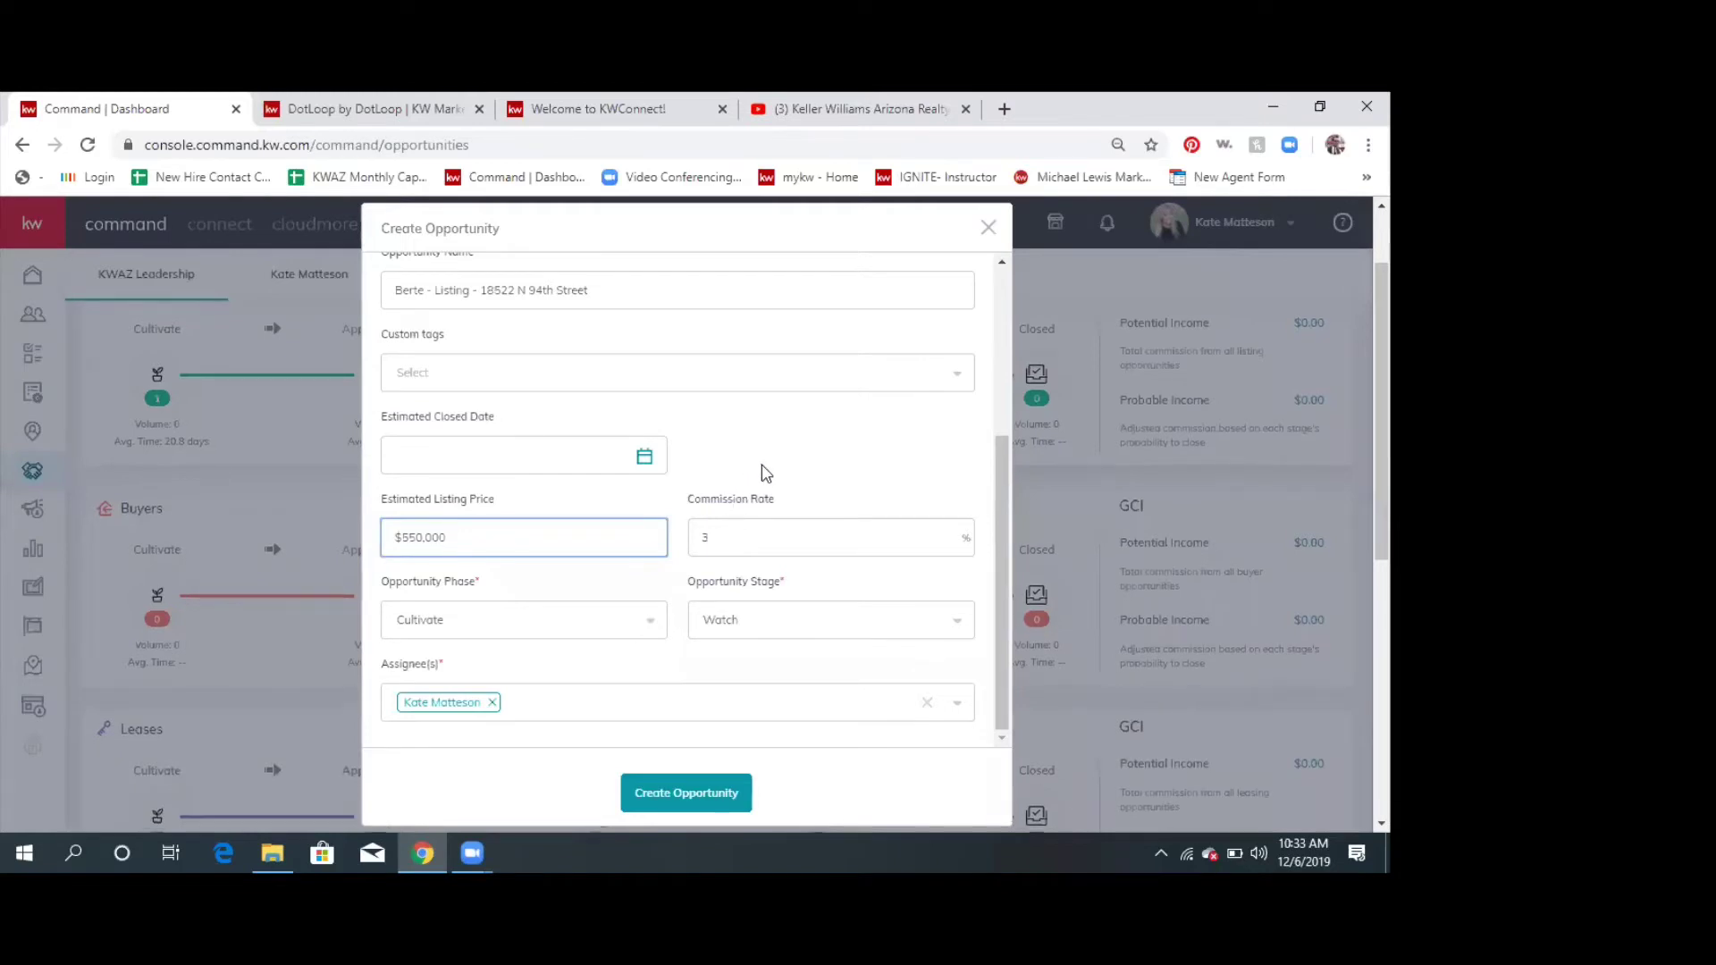
# - Set the new listing opportunity's phase to Active and its stage to Showing
pyautogui.scroll(-3, 749, 539)
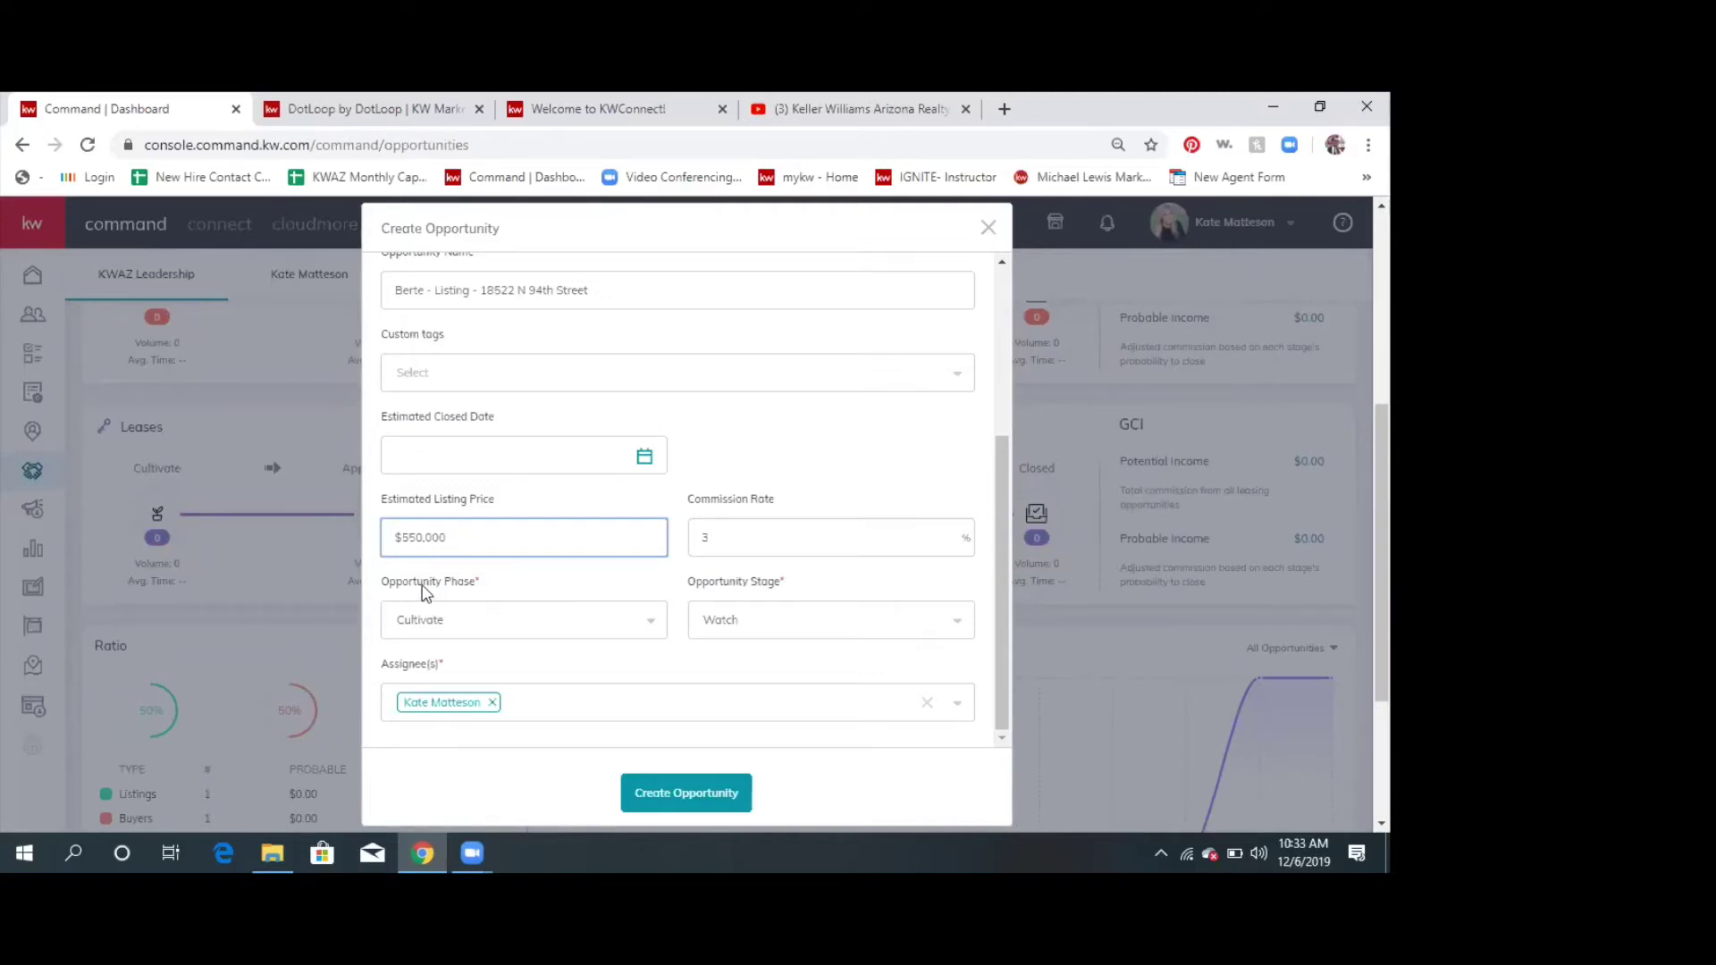
pyautogui.click(462, 625)
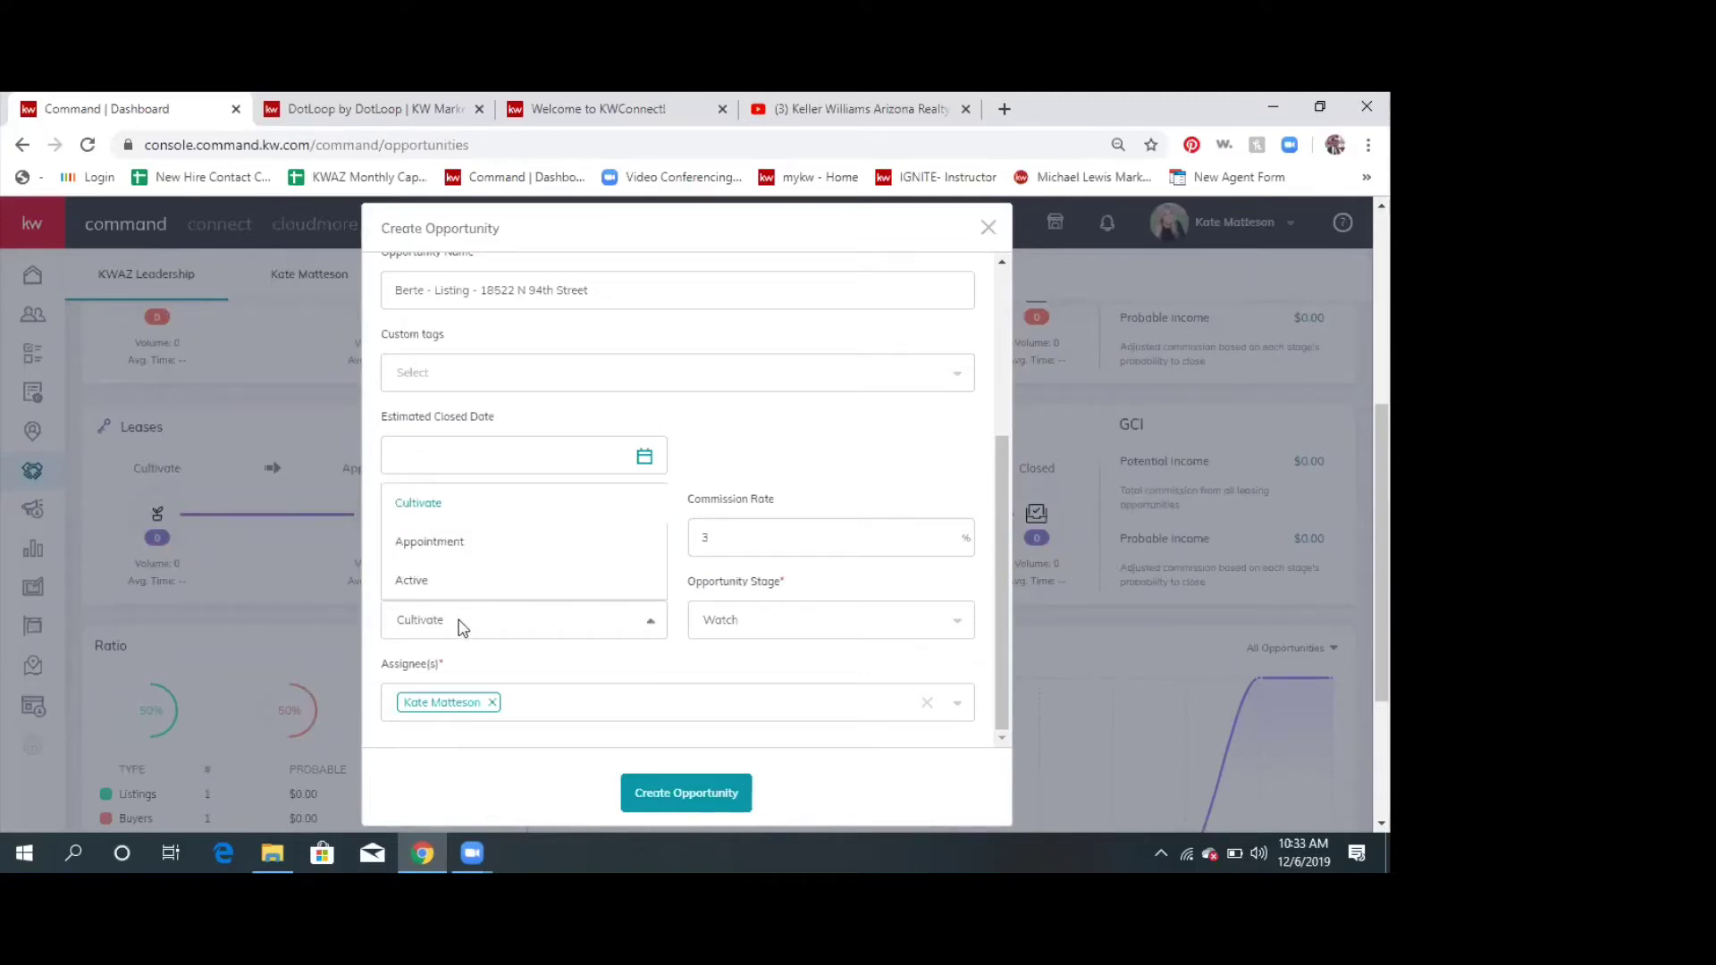
pyautogui.scroll(-1, 456, 581)
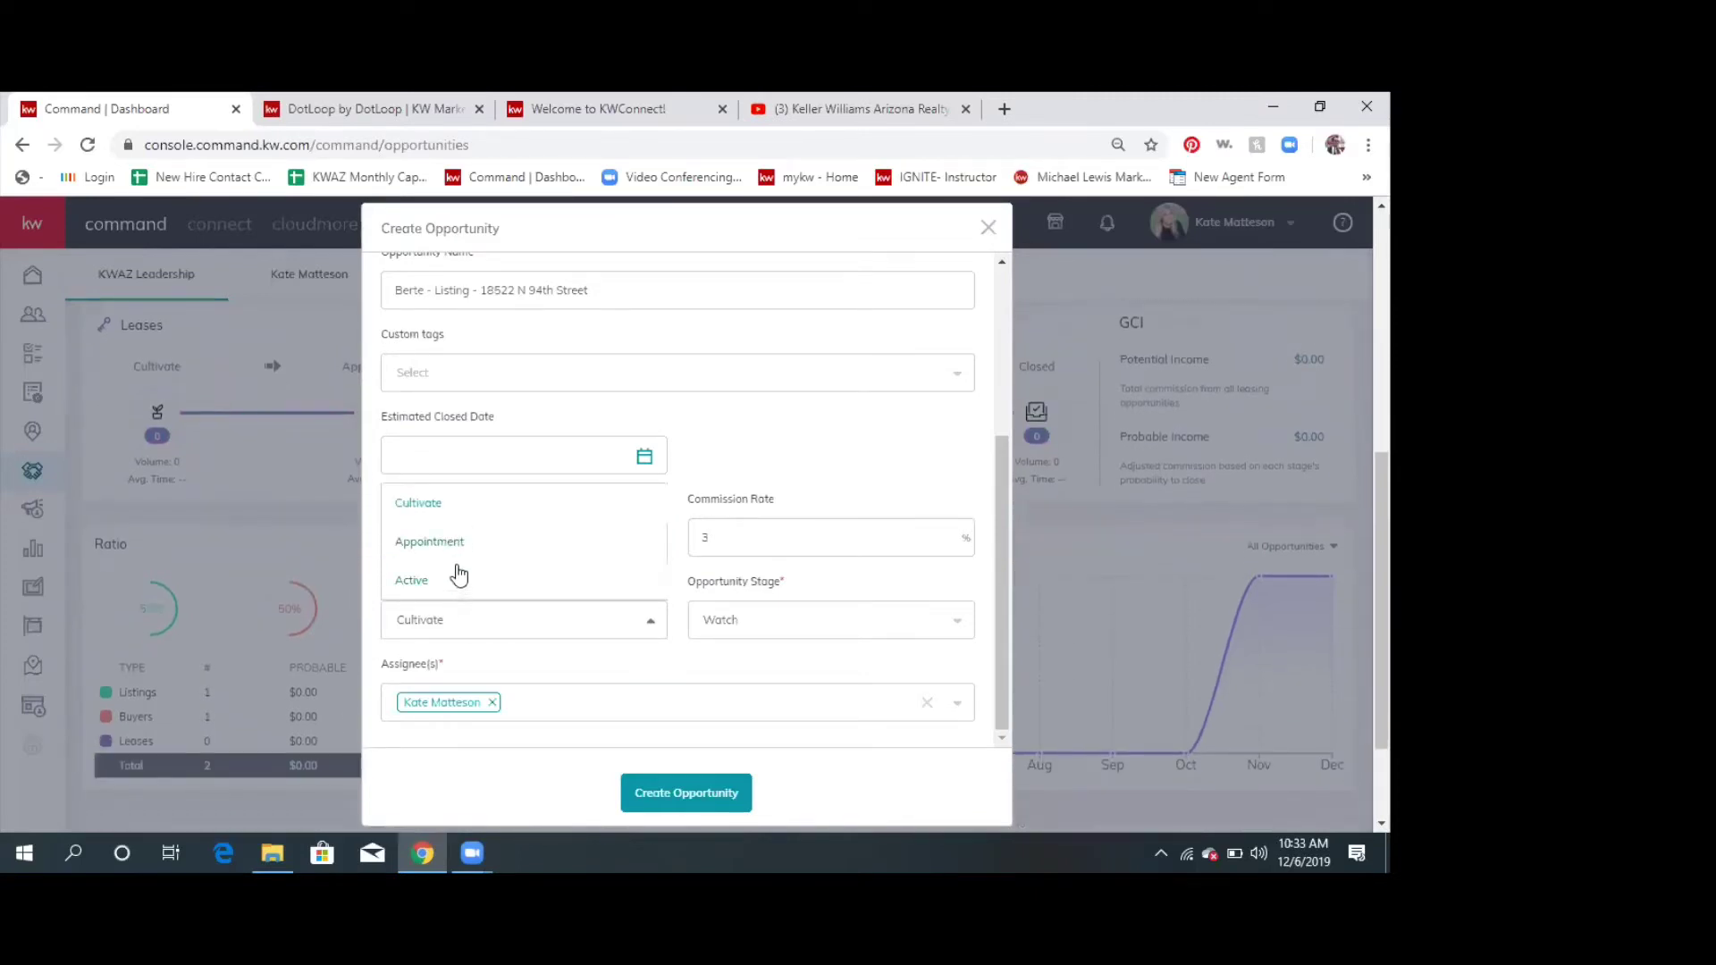
pyautogui.click(414, 581)
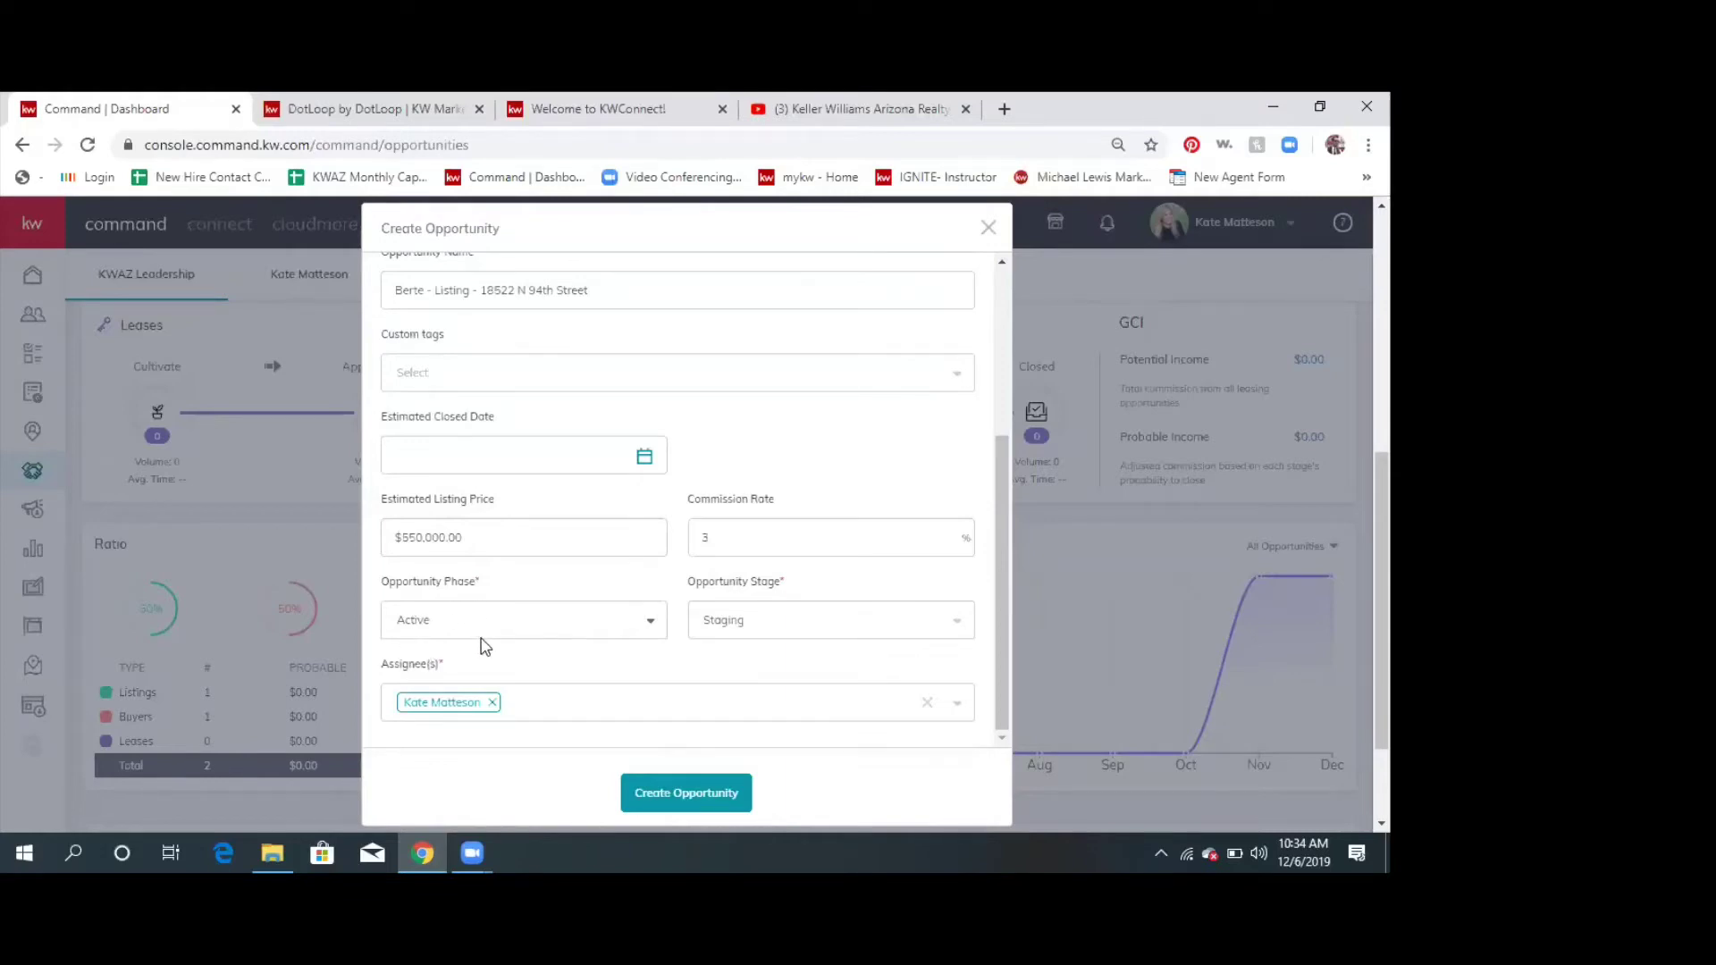
pyautogui.click(758, 623)
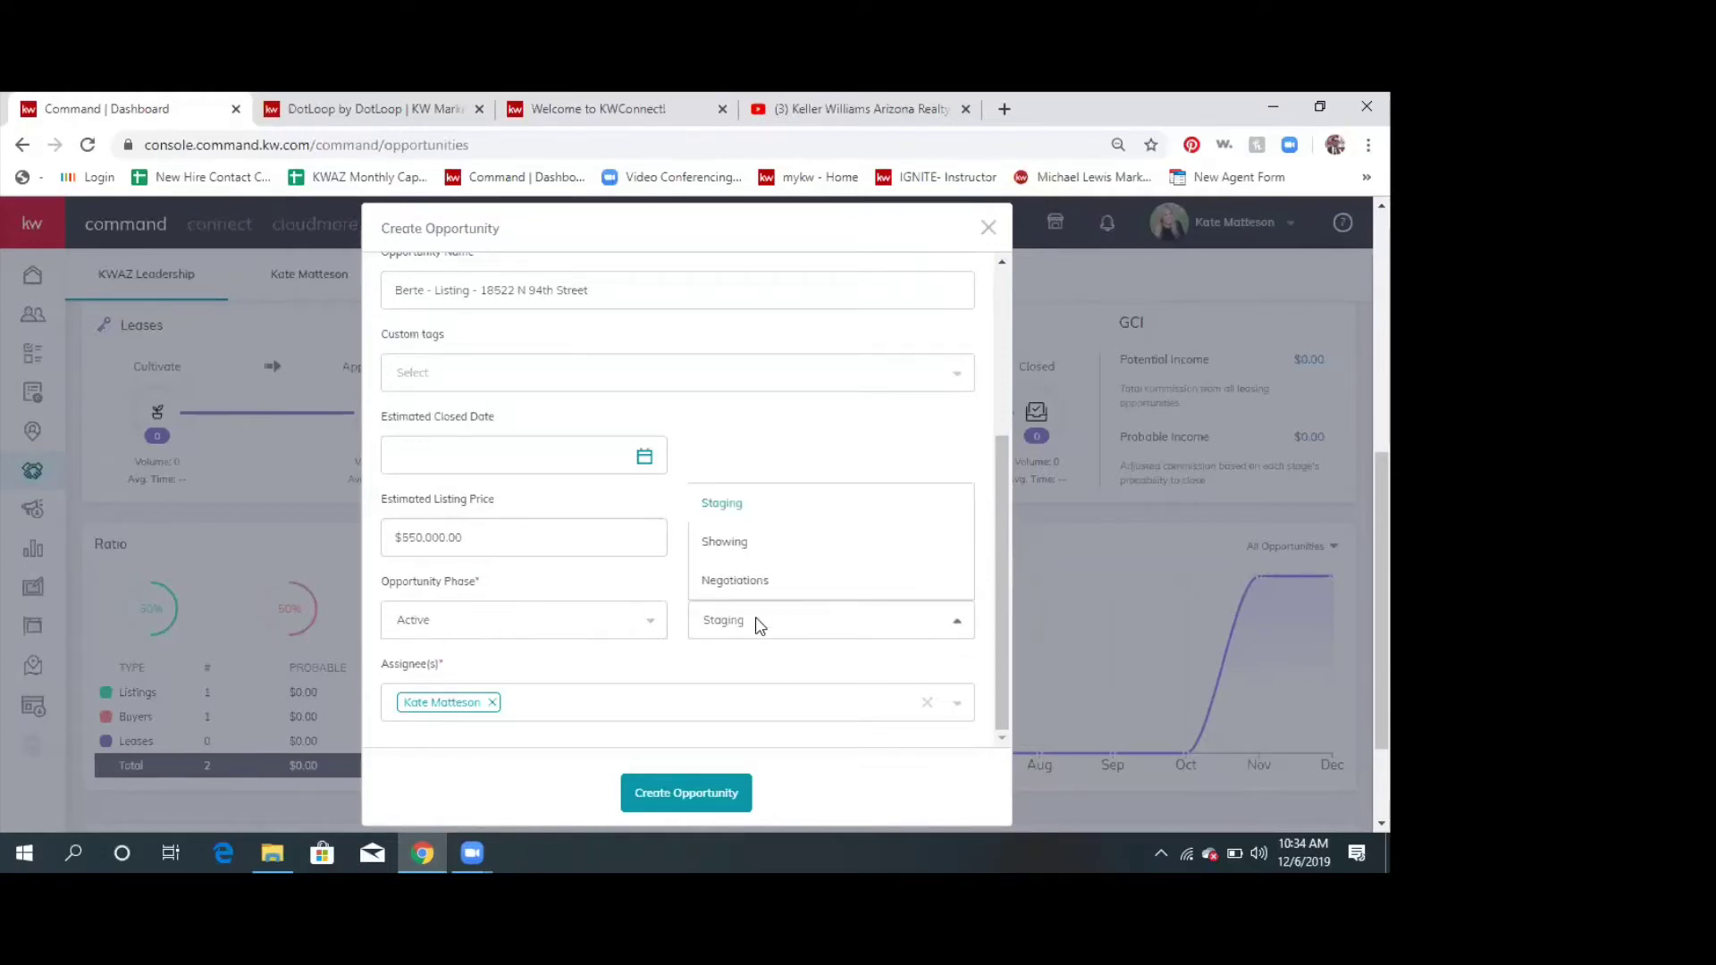
pyautogui.click(756, 543)
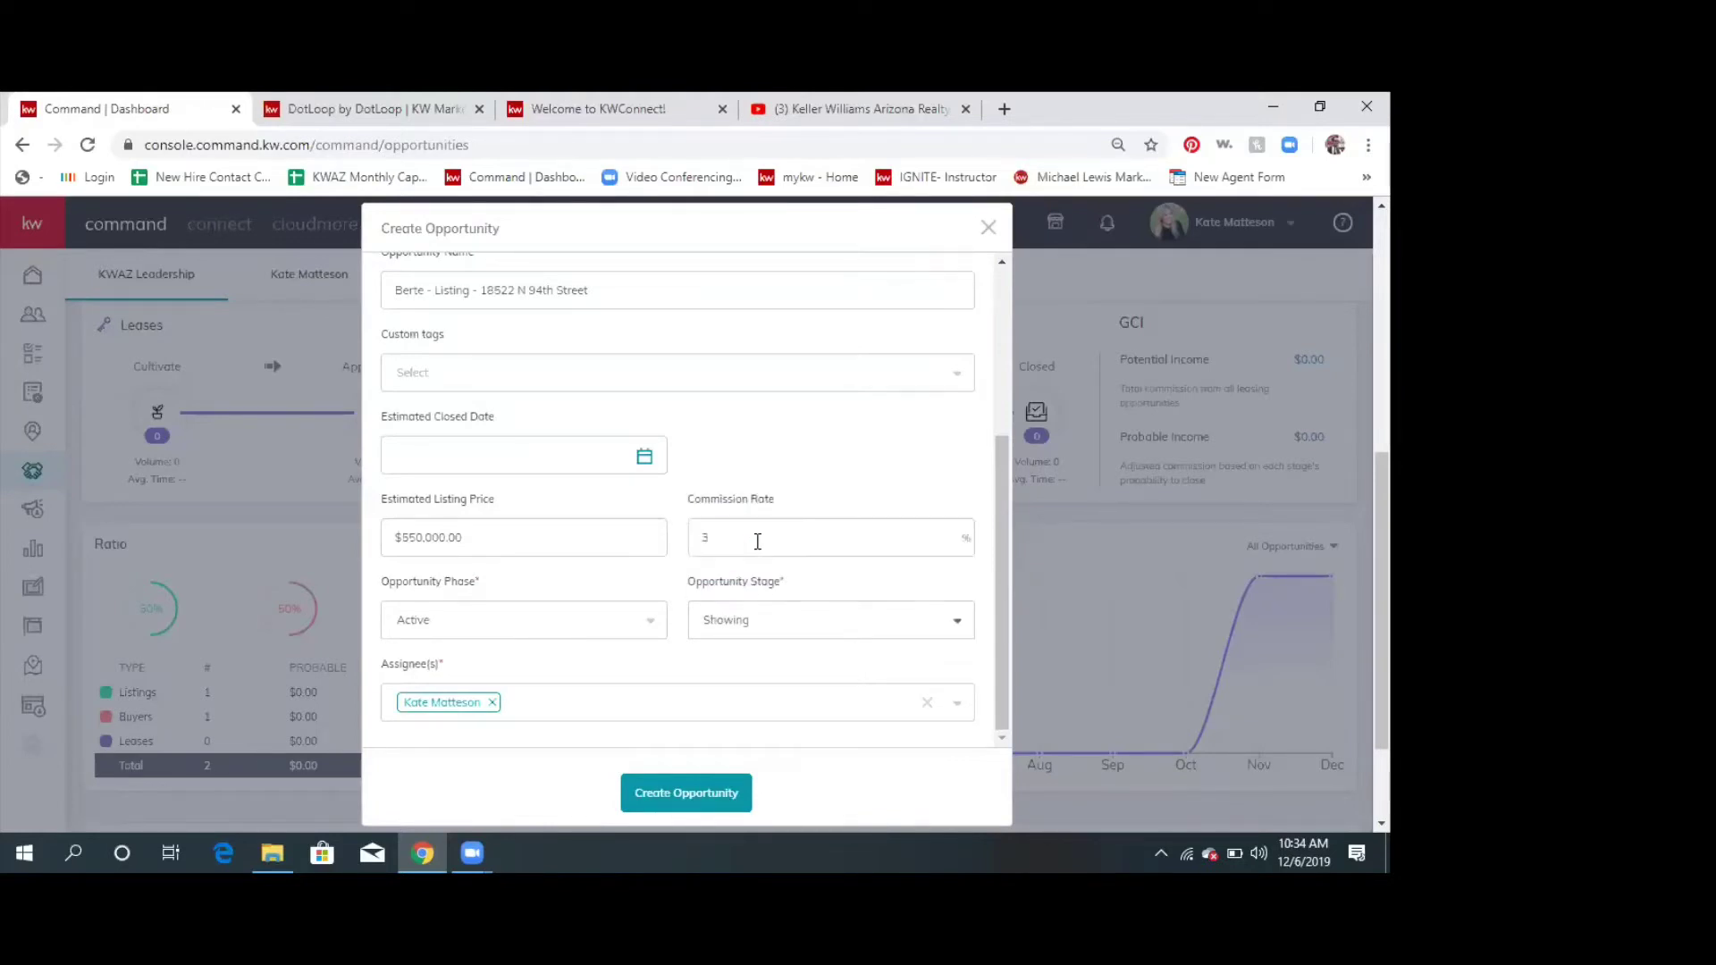
pyautogui.click(765, 625)
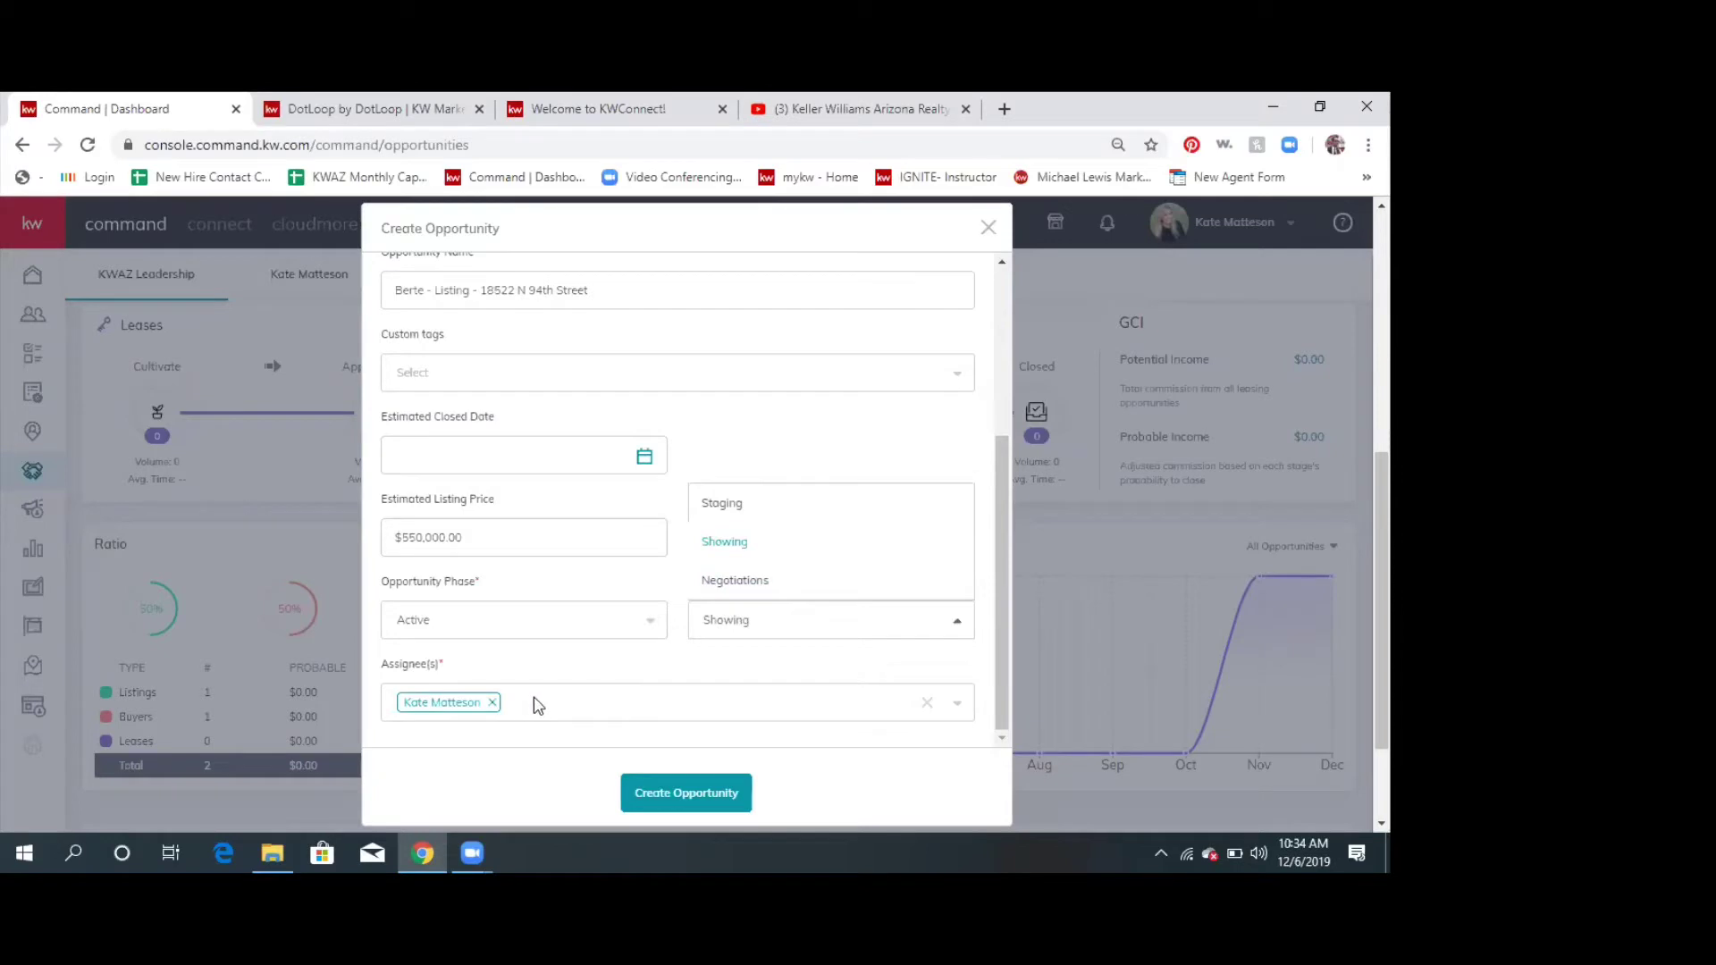
# - Add a second agent from the Assignee(s) list next to the existing assignee
pyautogui.scroll(6, 594, 626)
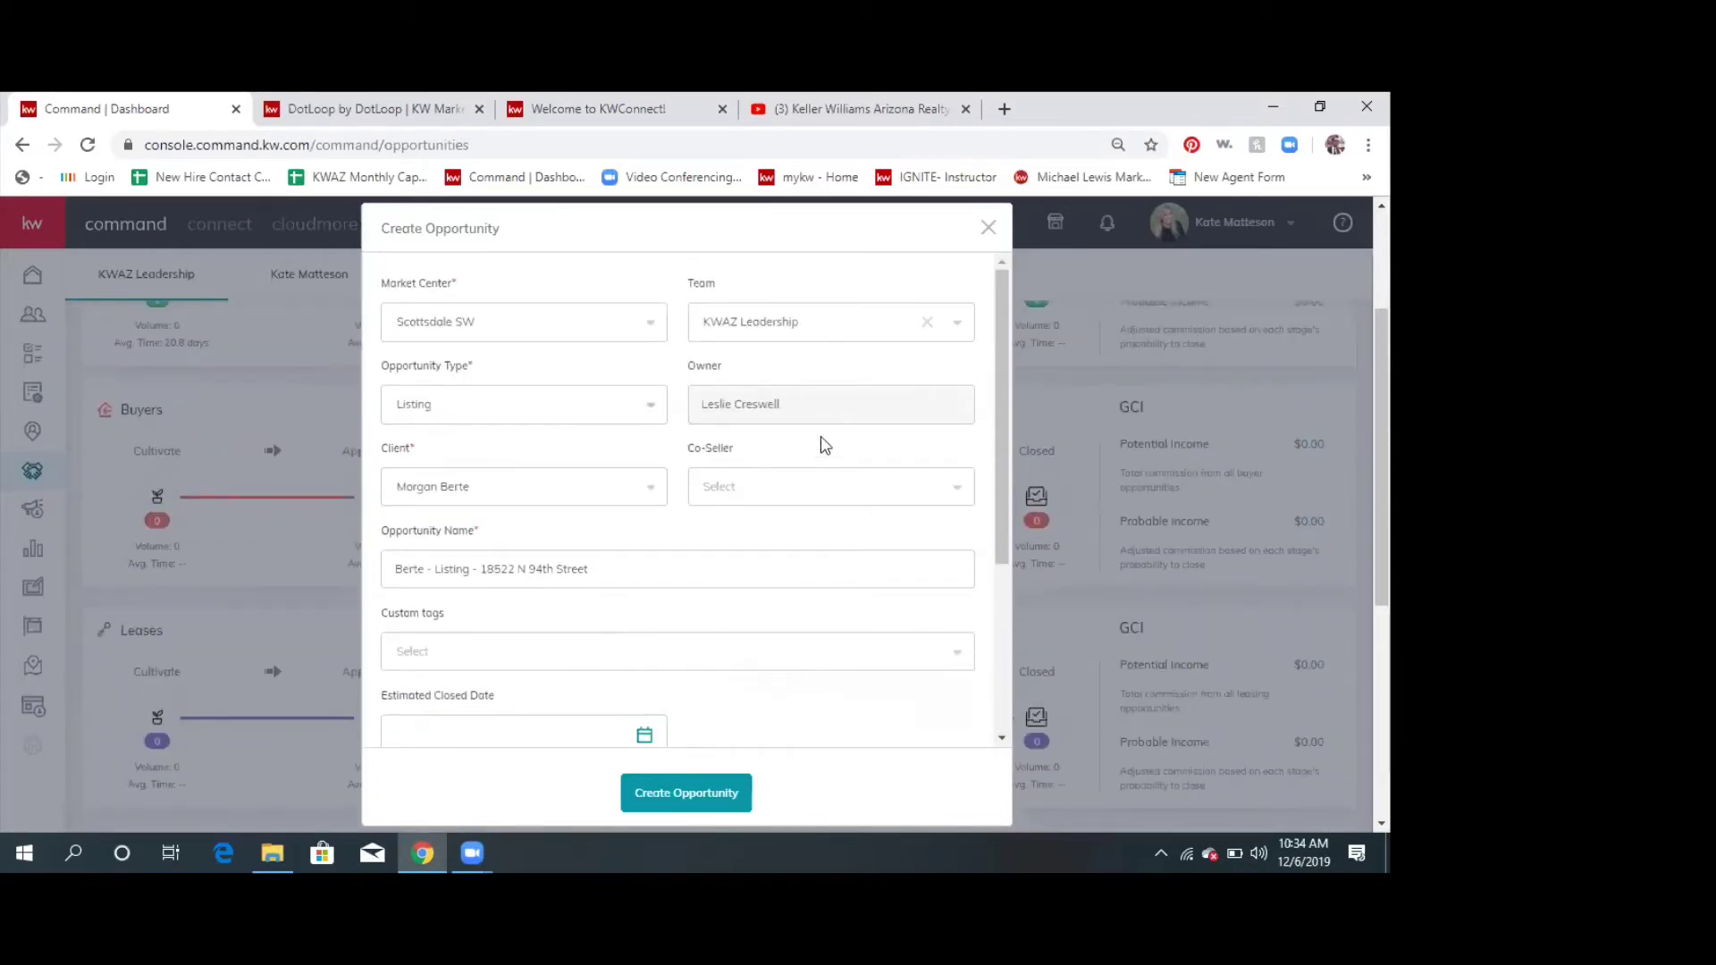
pyautogui.scroll(-2, 675, 640)
pyautogui.scroll(-3, 675, 640)
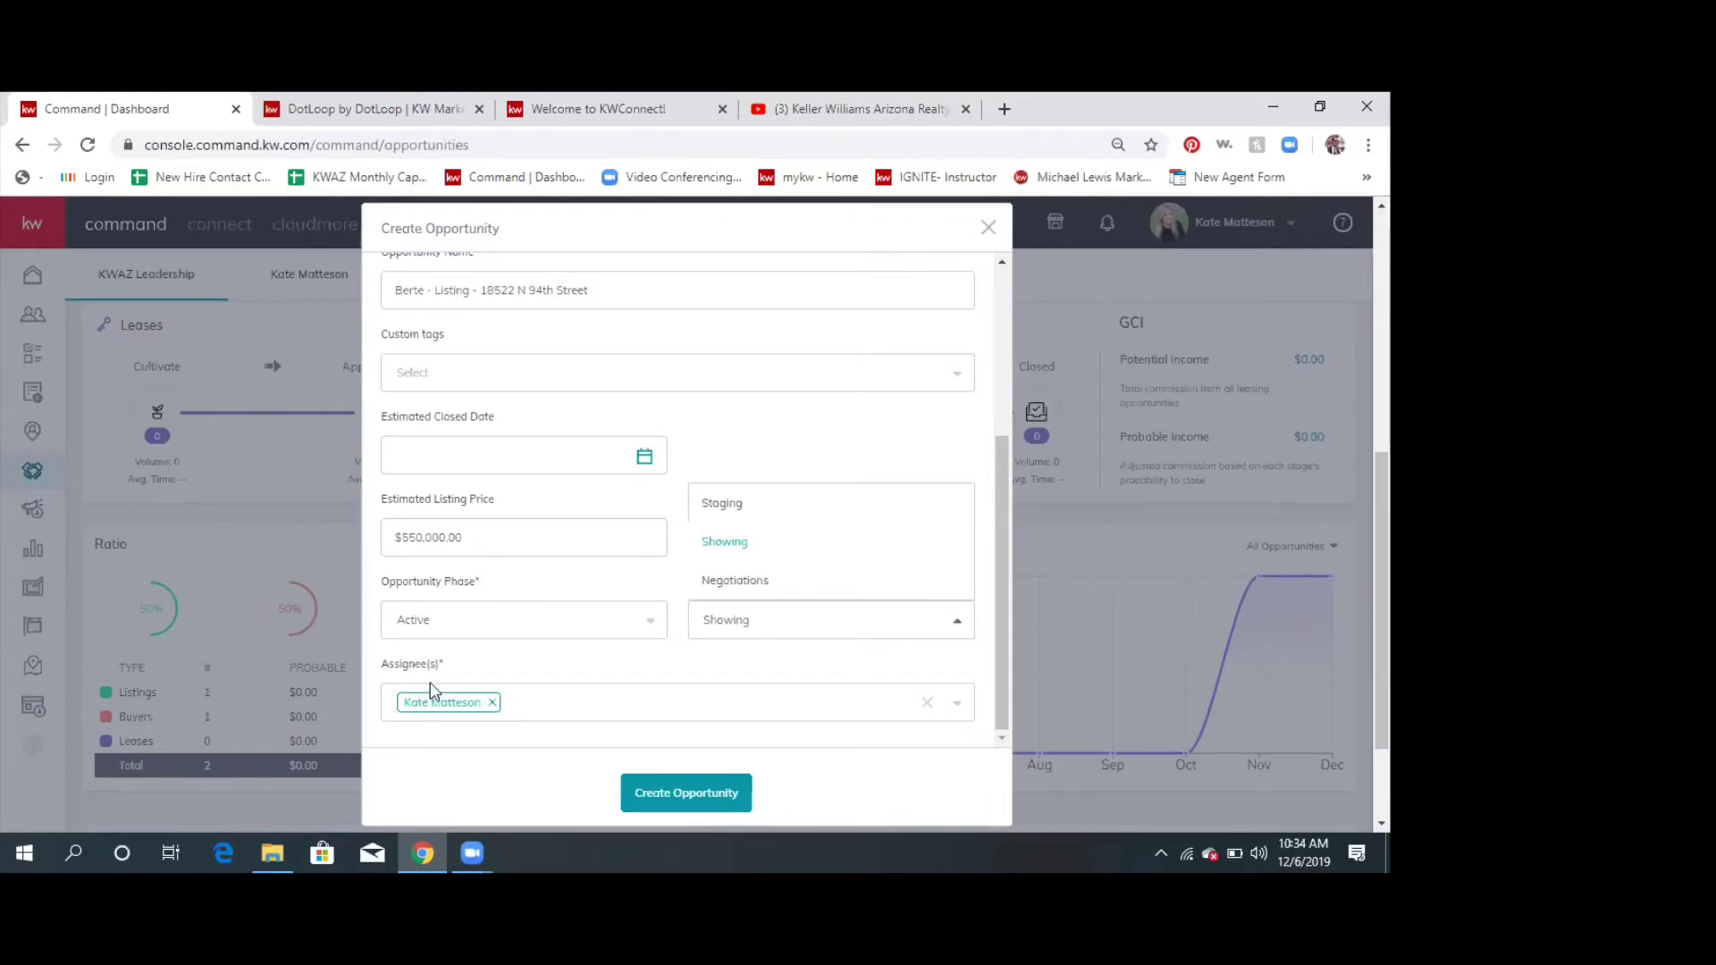
pyautogui.click(602, 712)
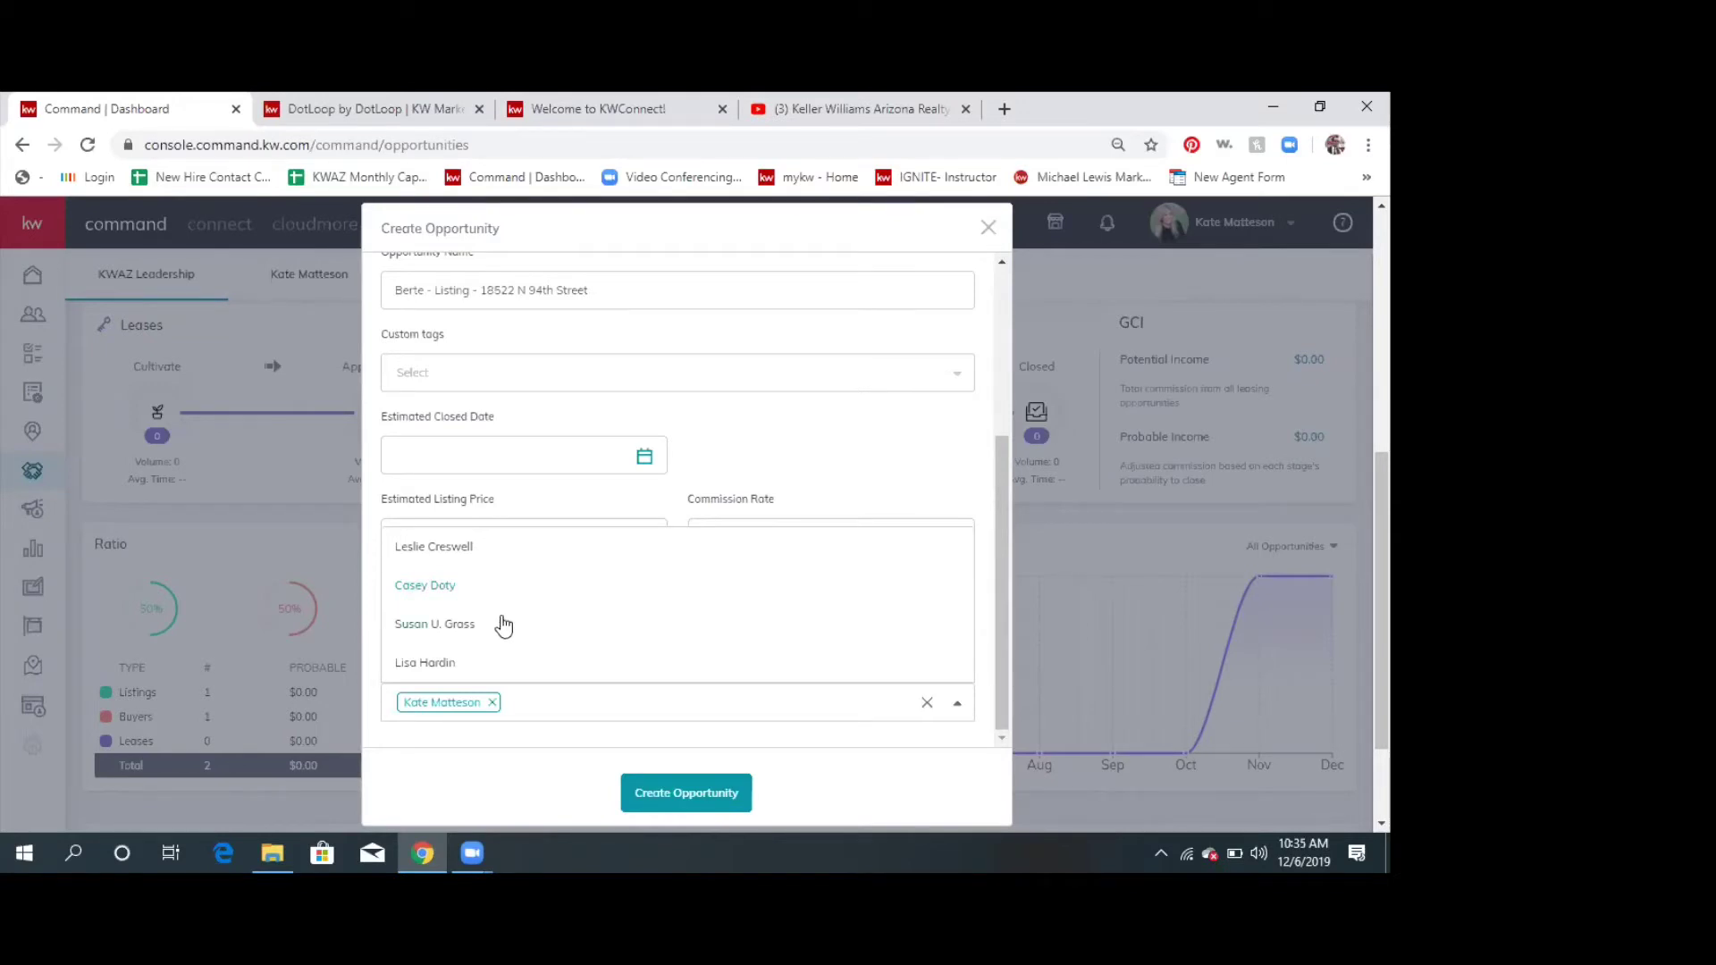
pyautogui.scroll(-1, 498, 620)
pyautogui.scroll(1, 483, 639)
pyautogui.click(459, 650)
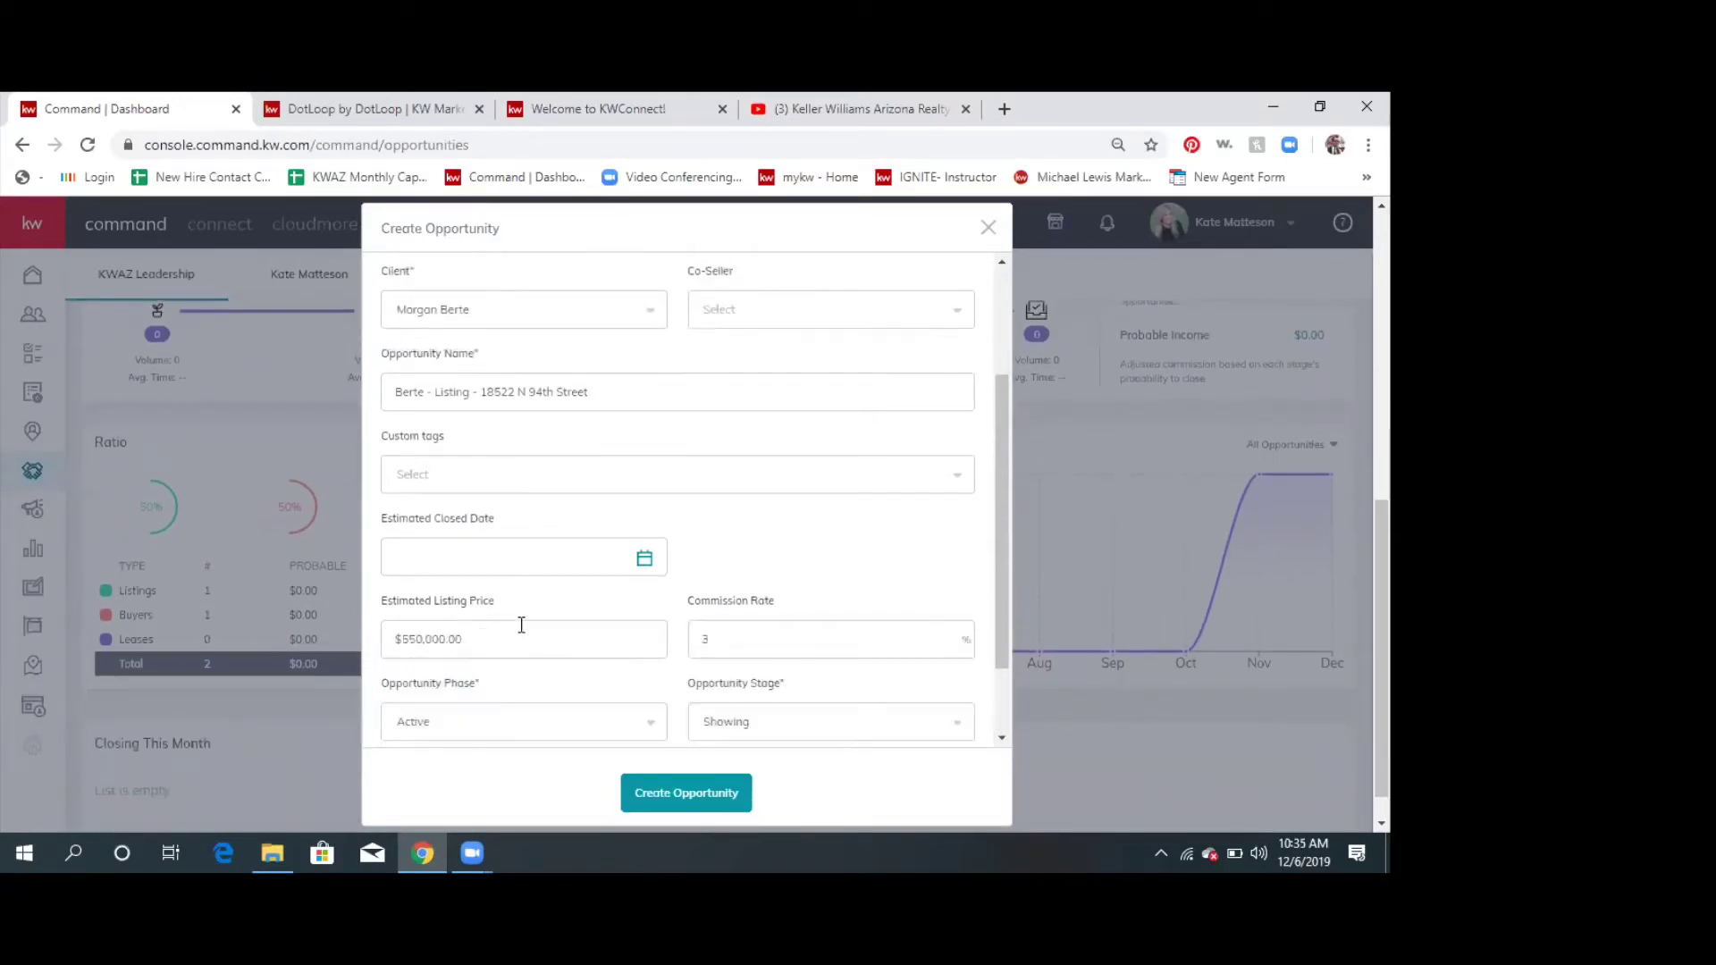
pyautogui.scroll(-1, 586, 617)
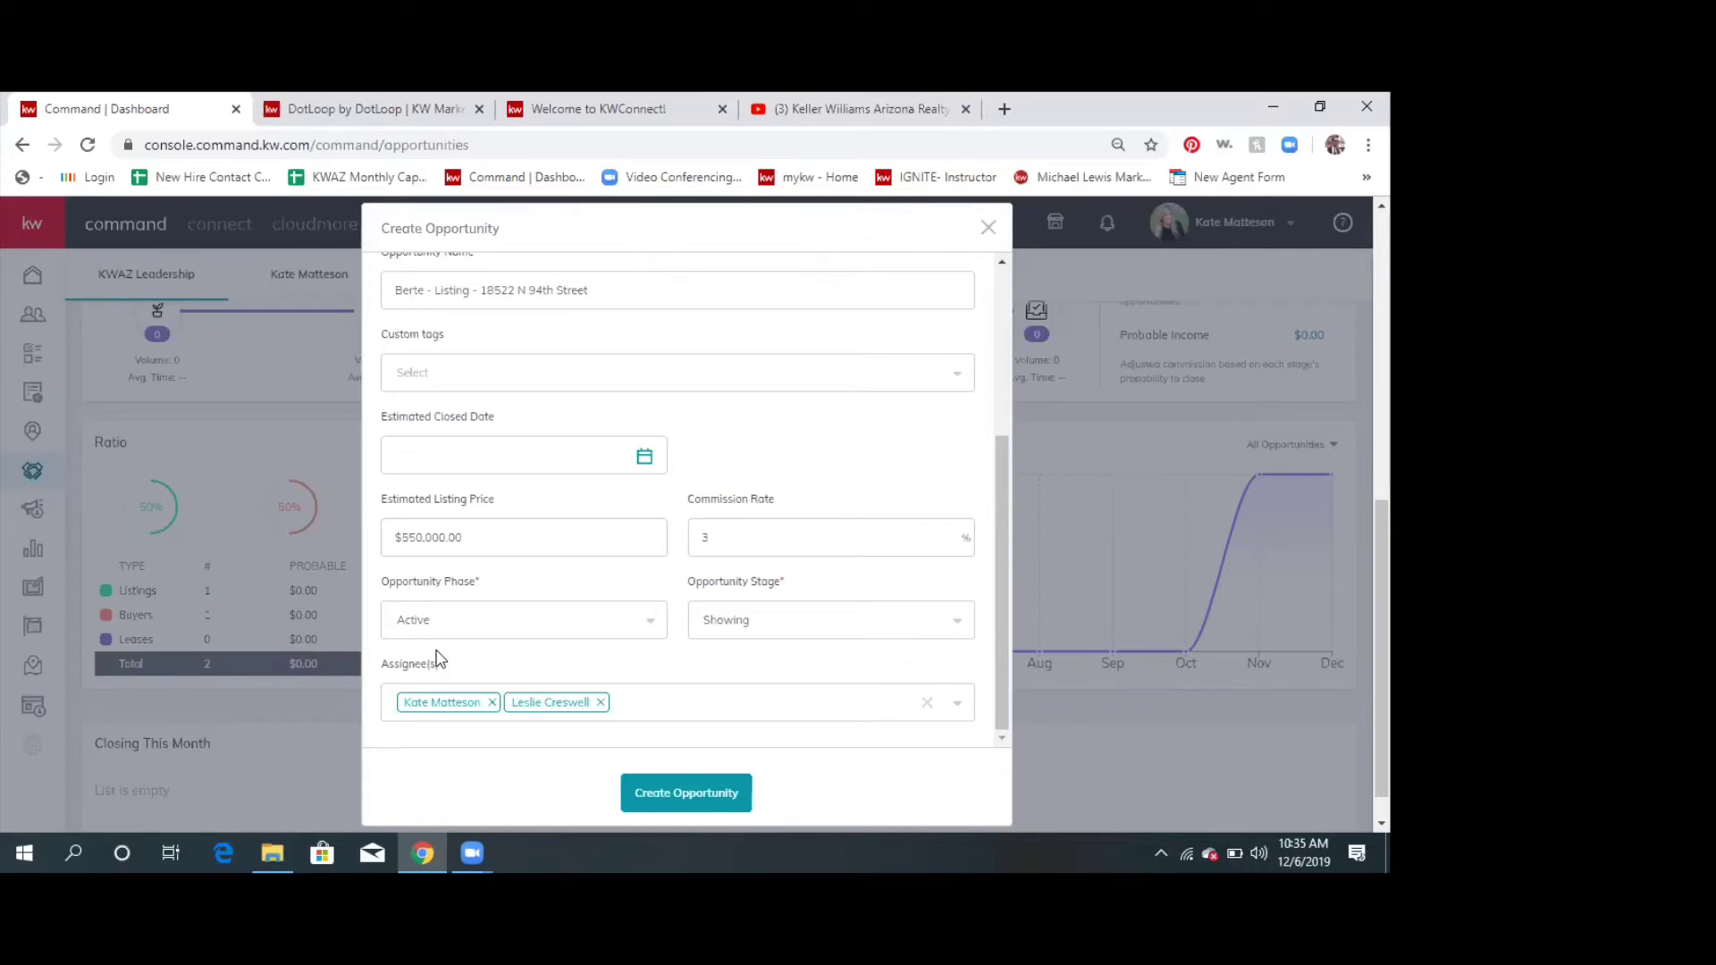
pyautogui.scroll(-1, 632, 643)
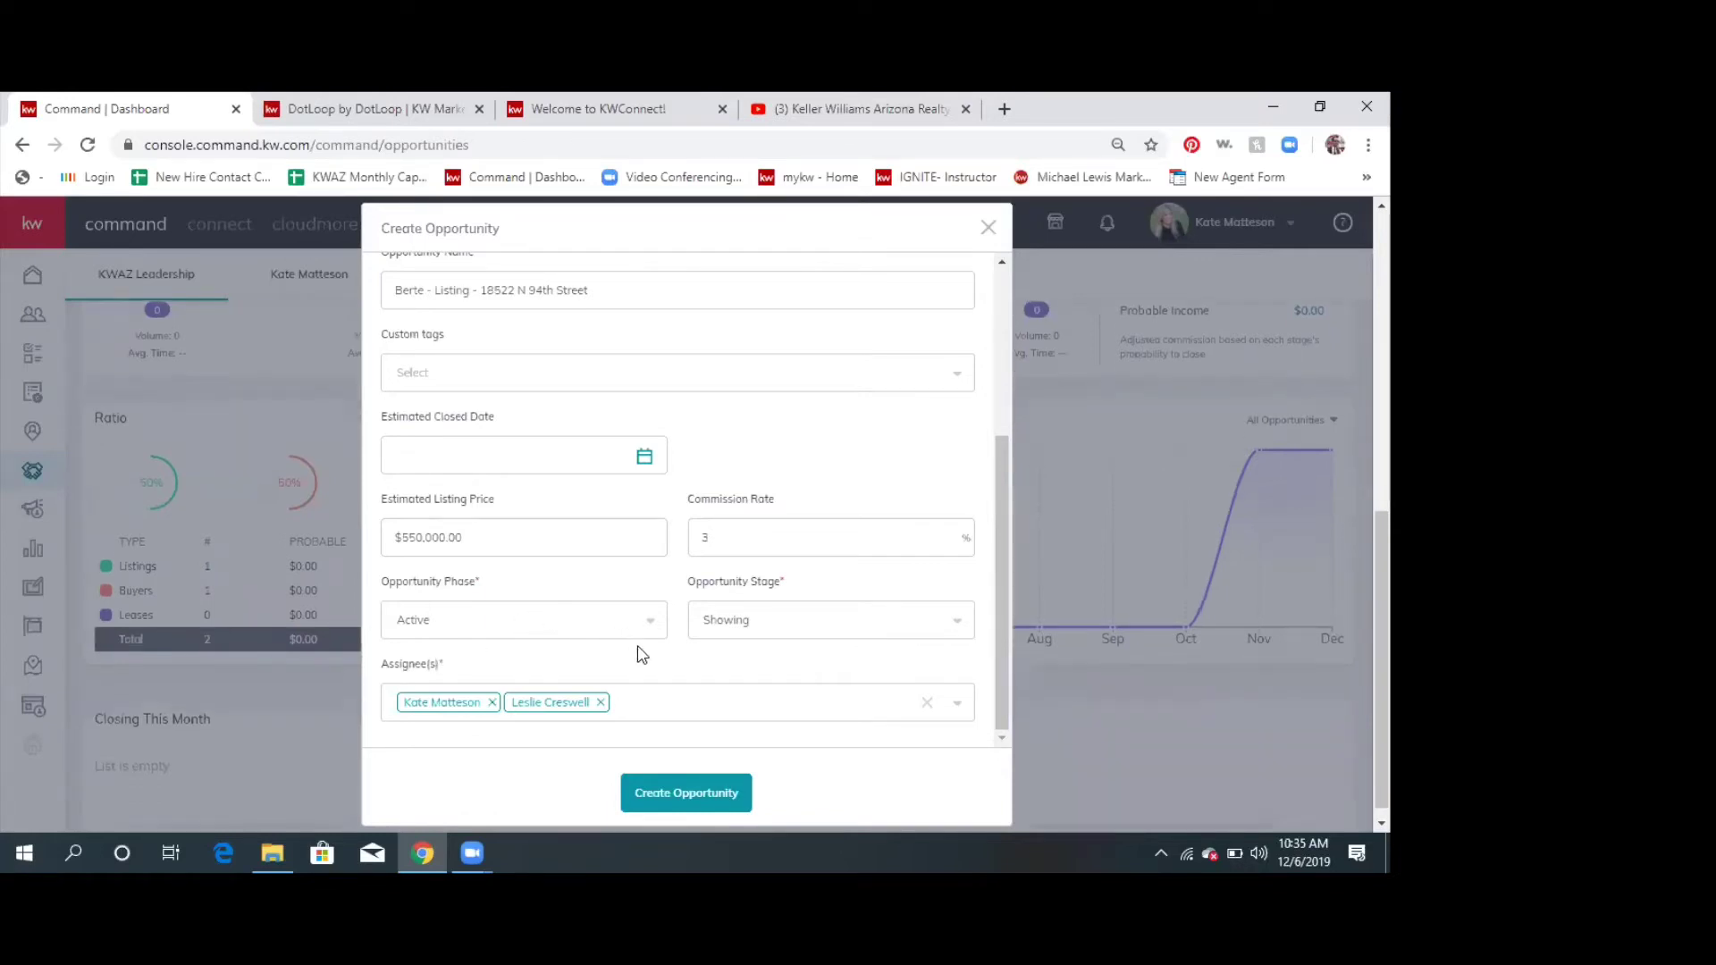
# - Create the opportunity and review its details page with Active phase and Showing stage
pyautogui.click(690, 791)
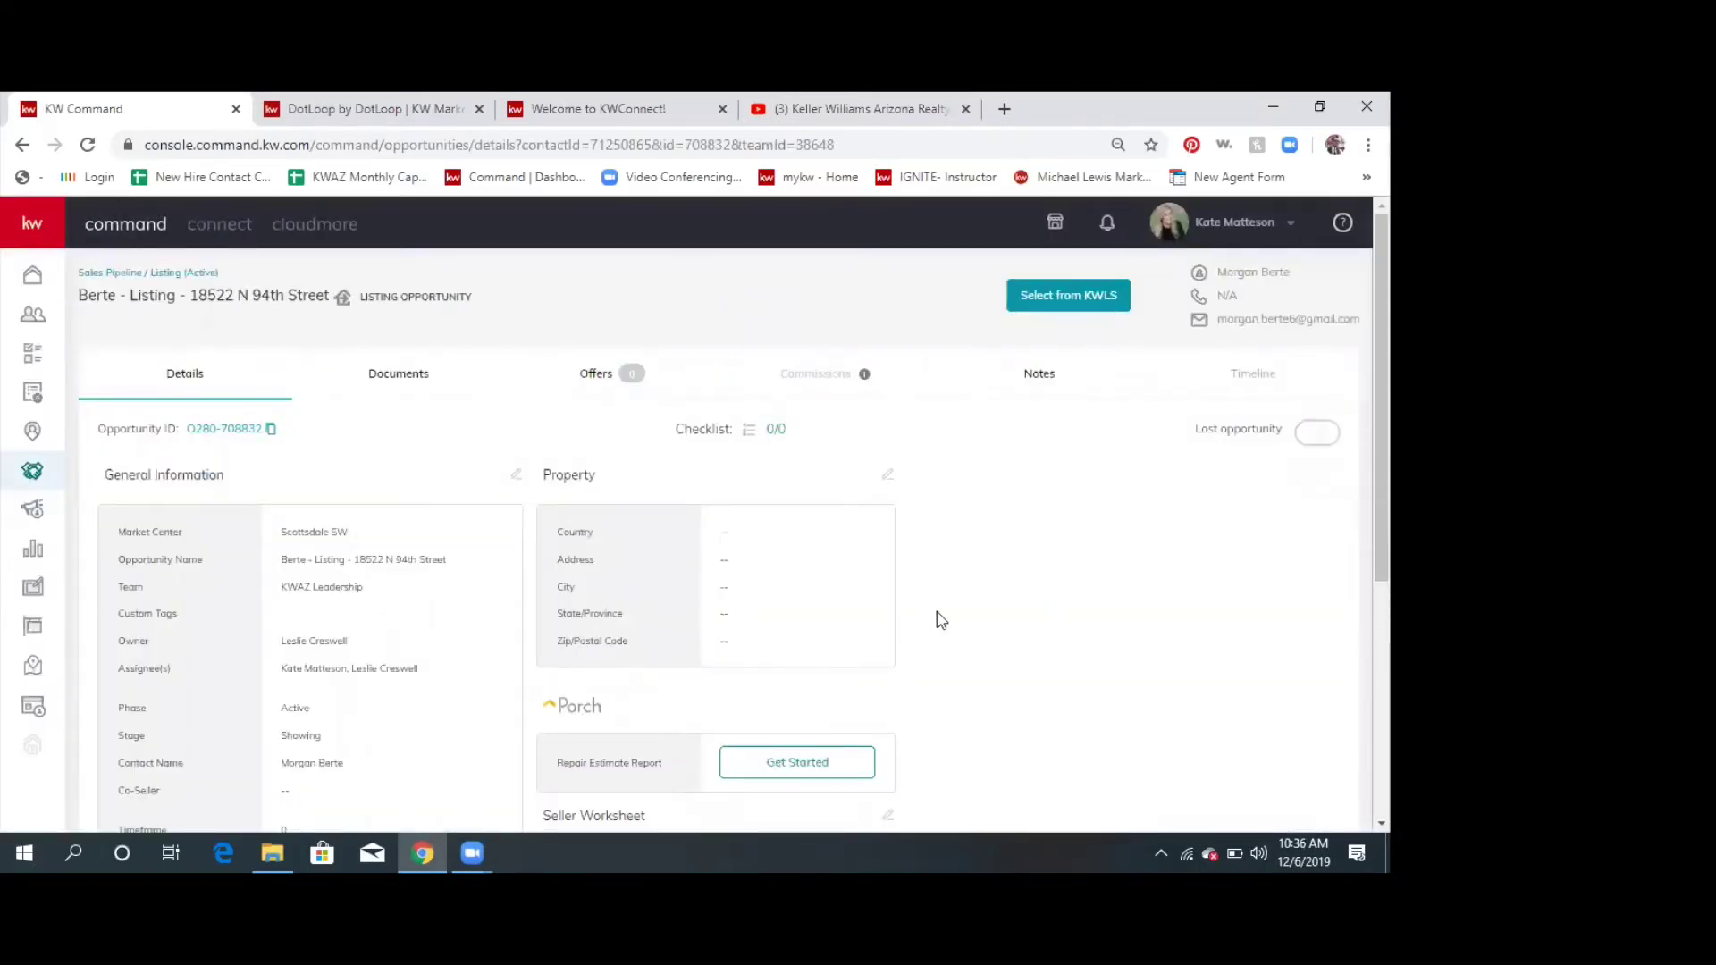
pyautogui.scroll(-1, 939, 617)
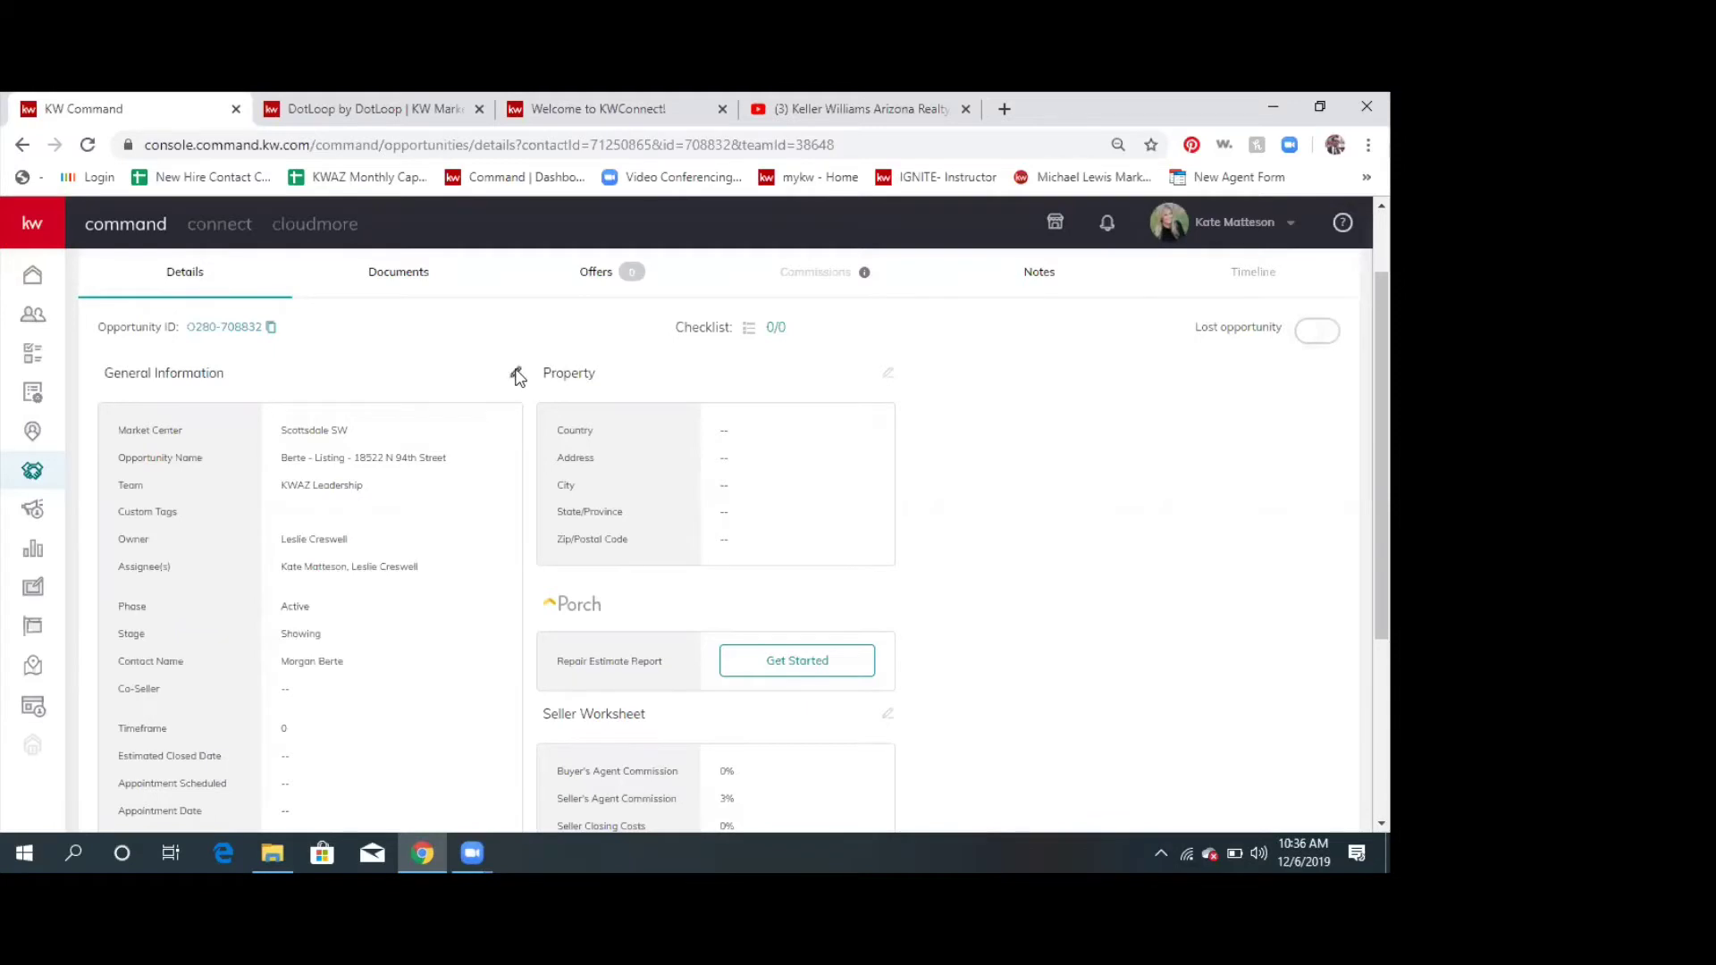
pyautogui.click(517, 373)
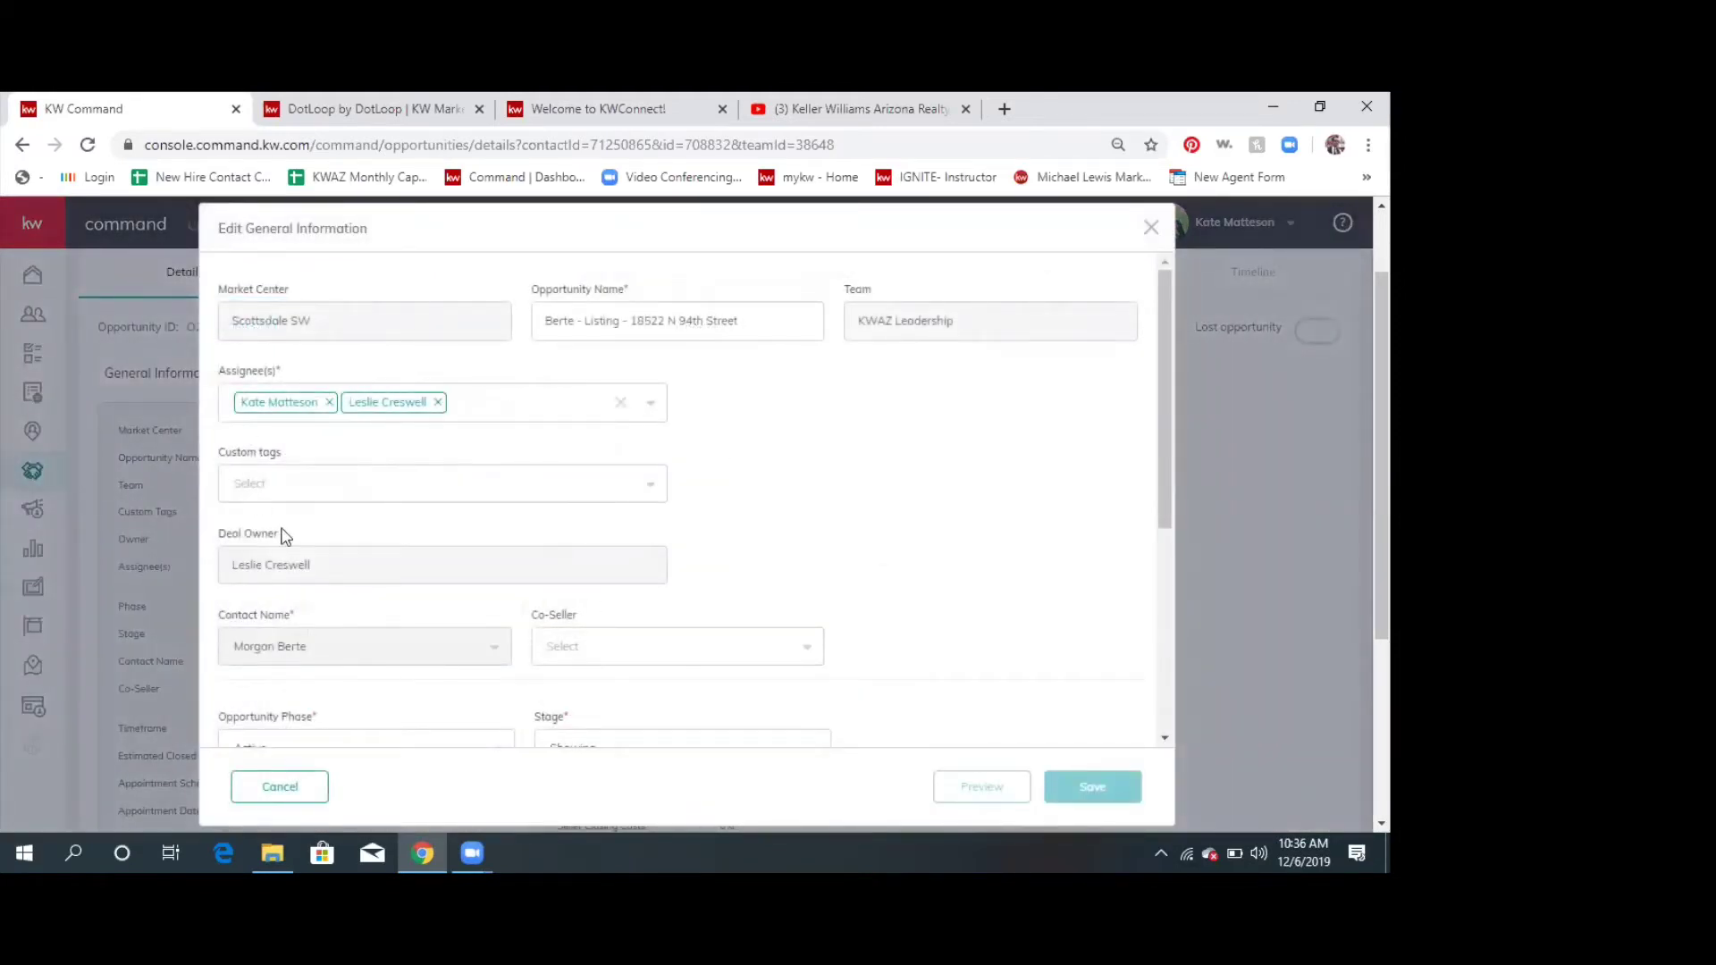
pyautogui.click(623, 319)
pyautogui.moveTo(629, 320); pyautogui.dragTo(880, 329)
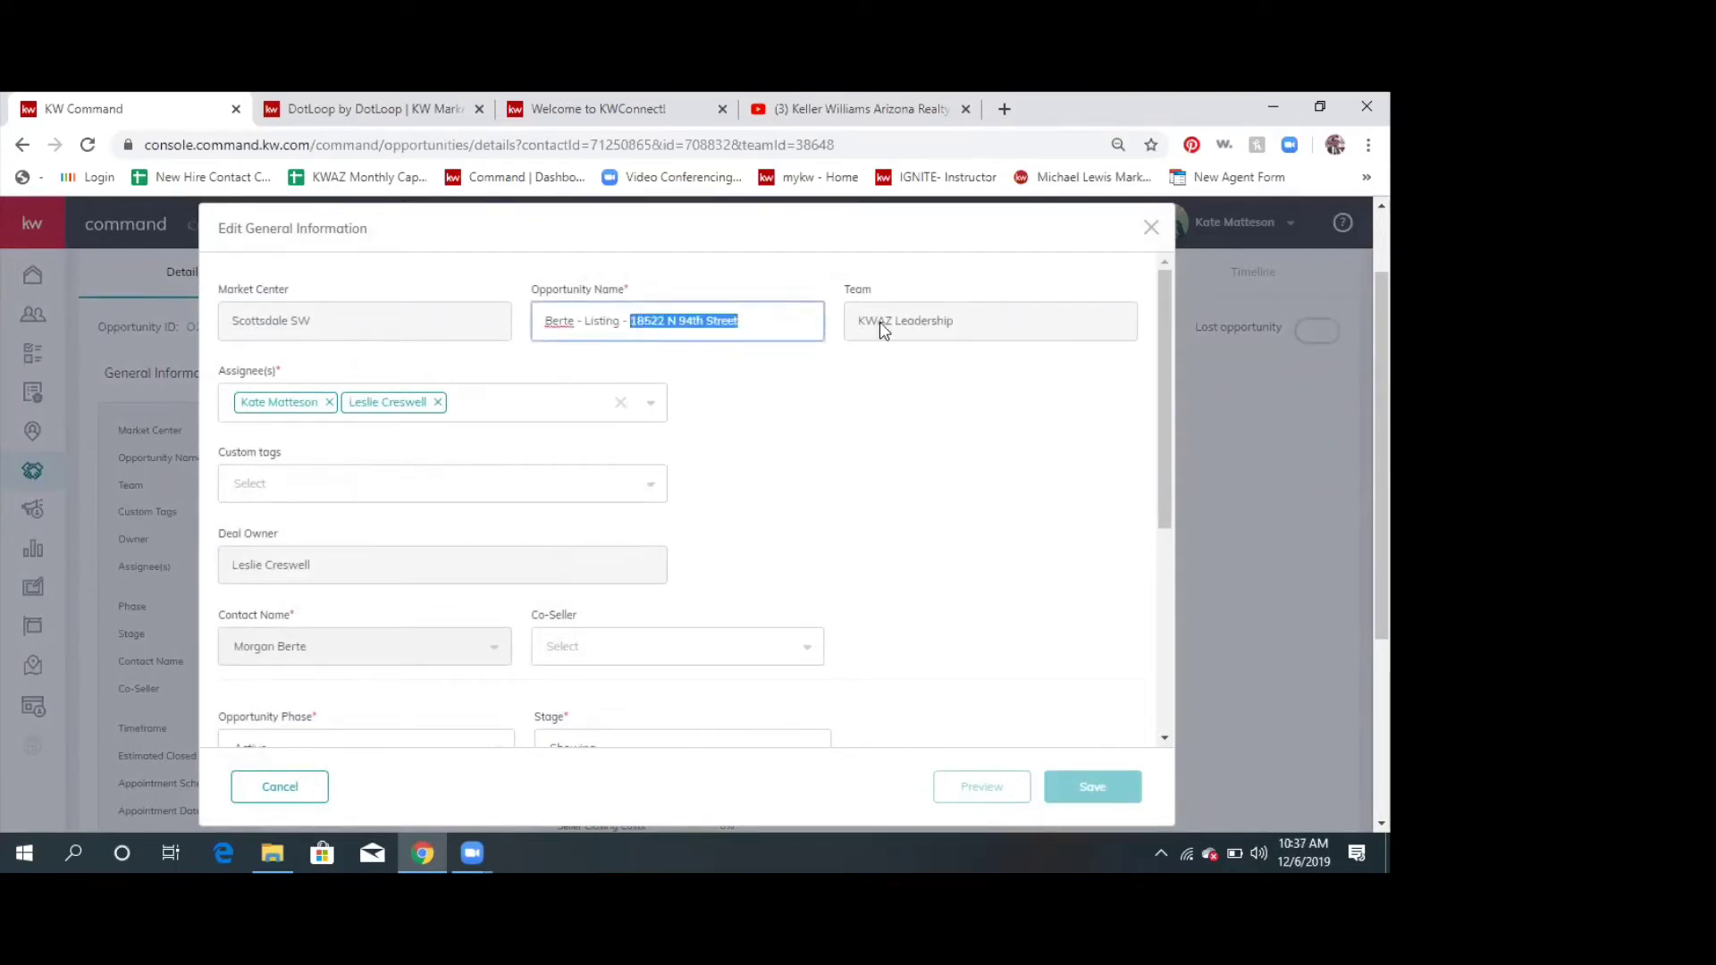
pyautogui.press('BackSpace')
pyautogui.press('BackSpace')
pyautogui.press('BackSpace')
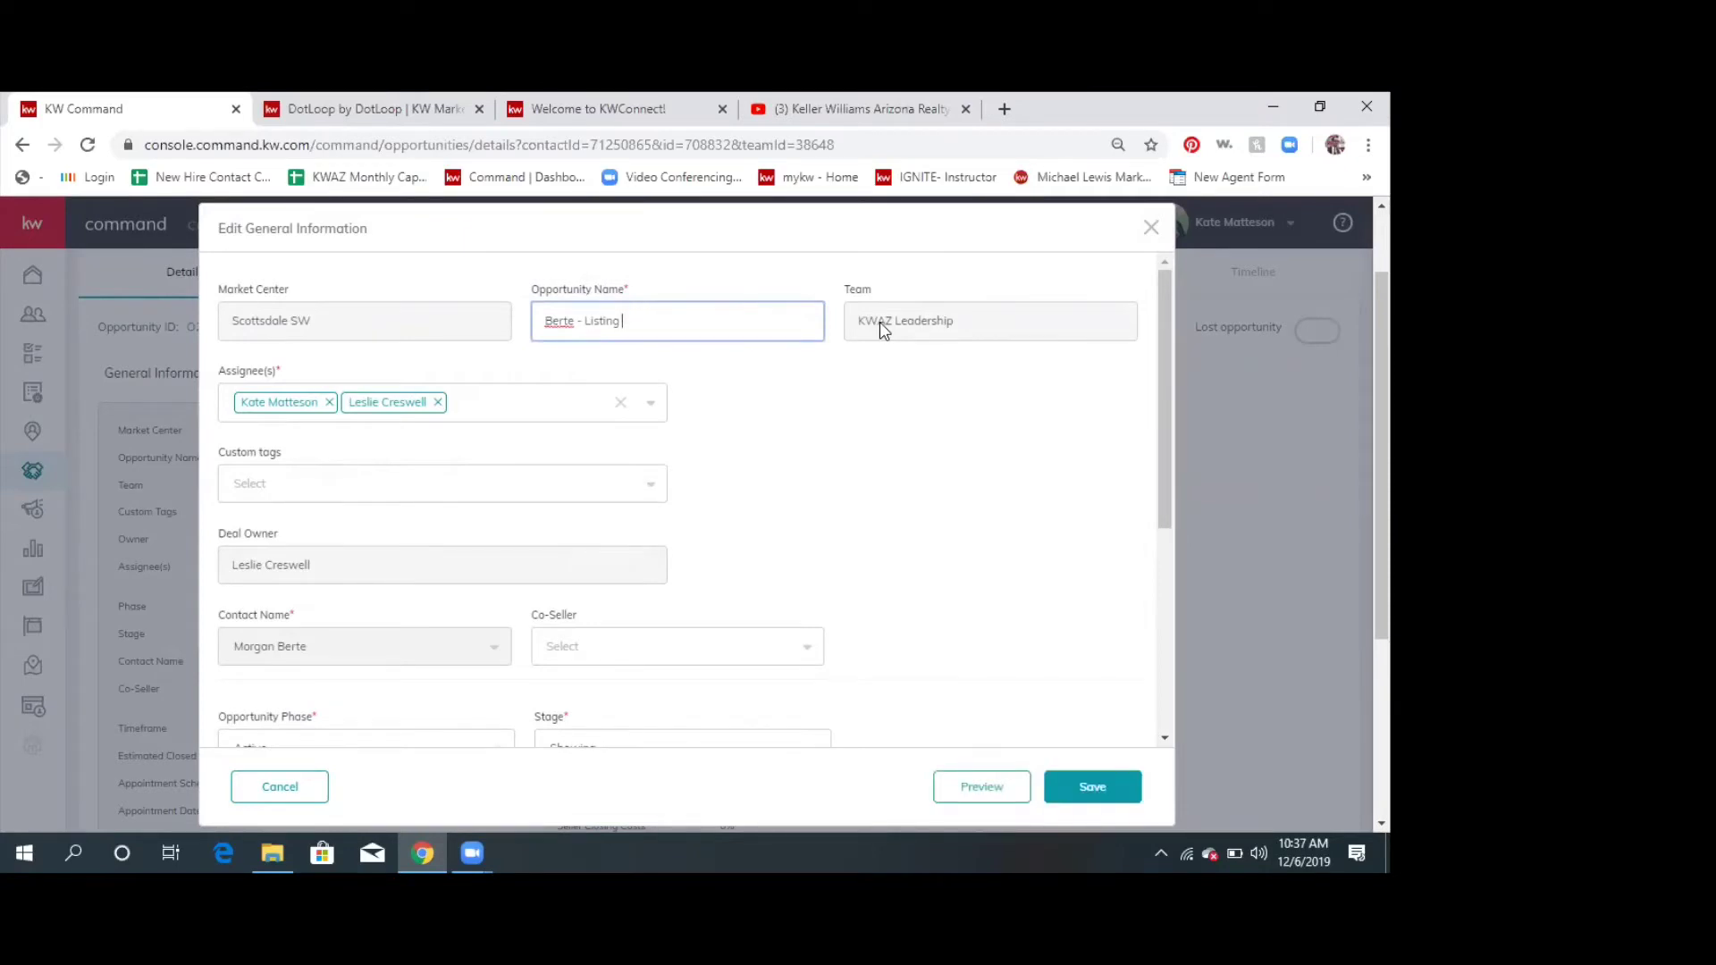
pyautogui.press('Left')
pyautogui.press('Left')
pyautogui.press('Left')
pyautogui.write(' -')
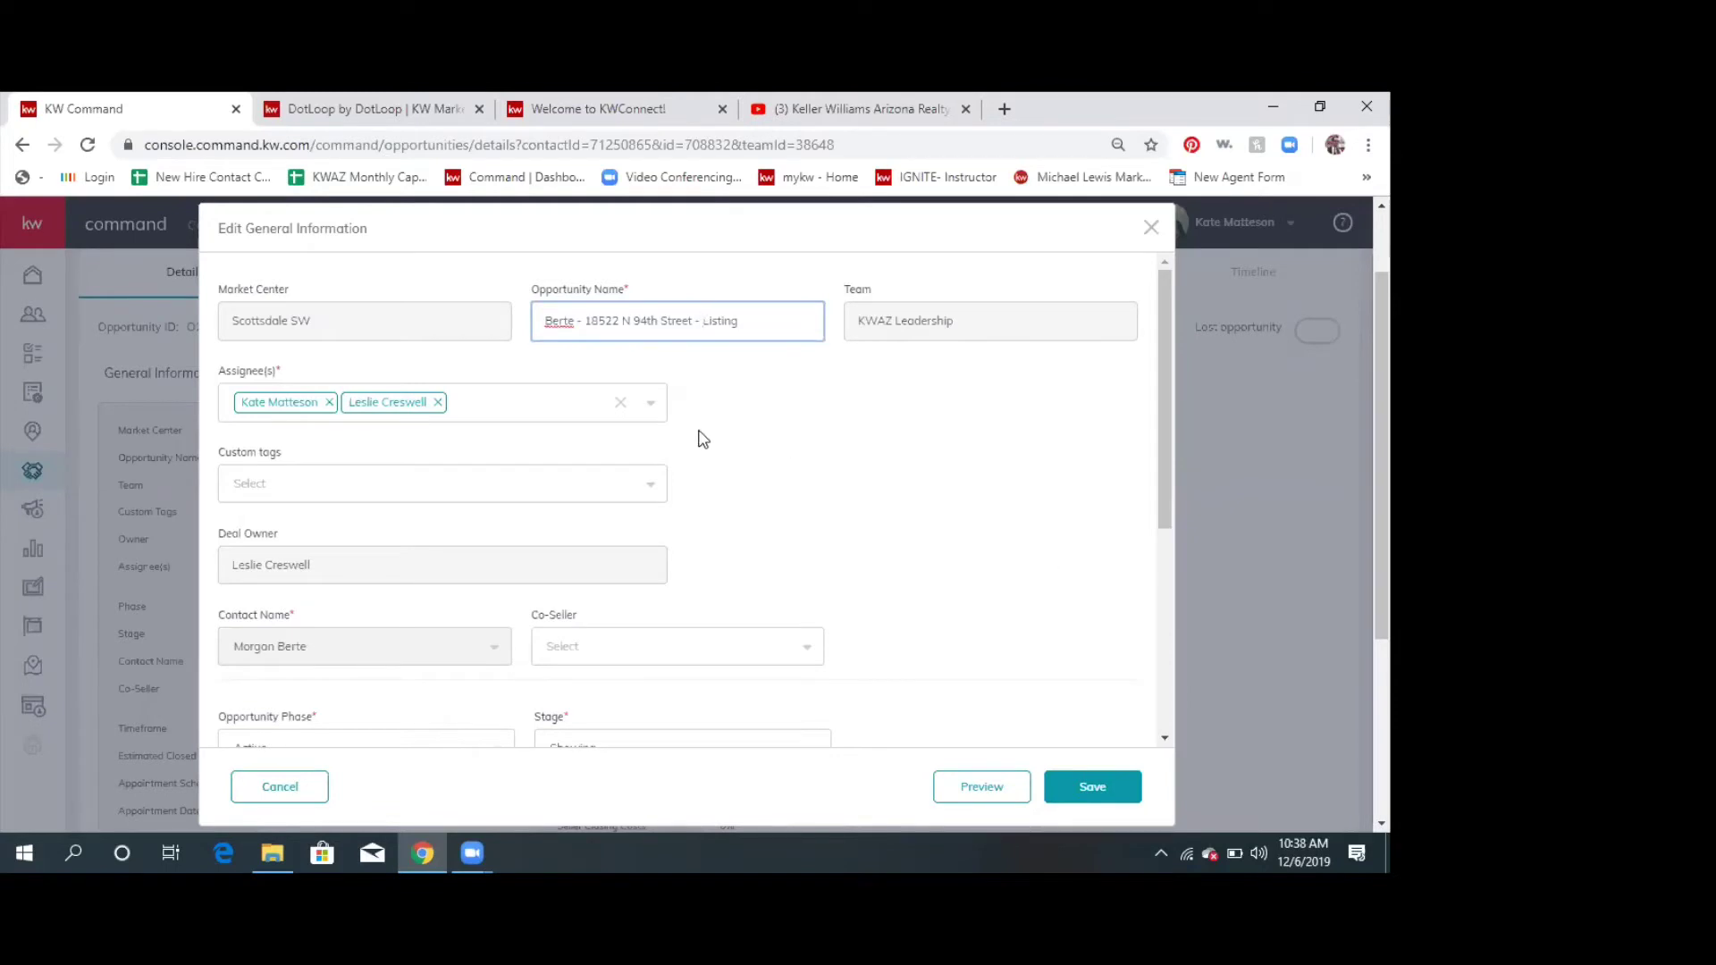
pyautogui.scroll(-3, 715, 447)
pyautogui.click(1090, 786)
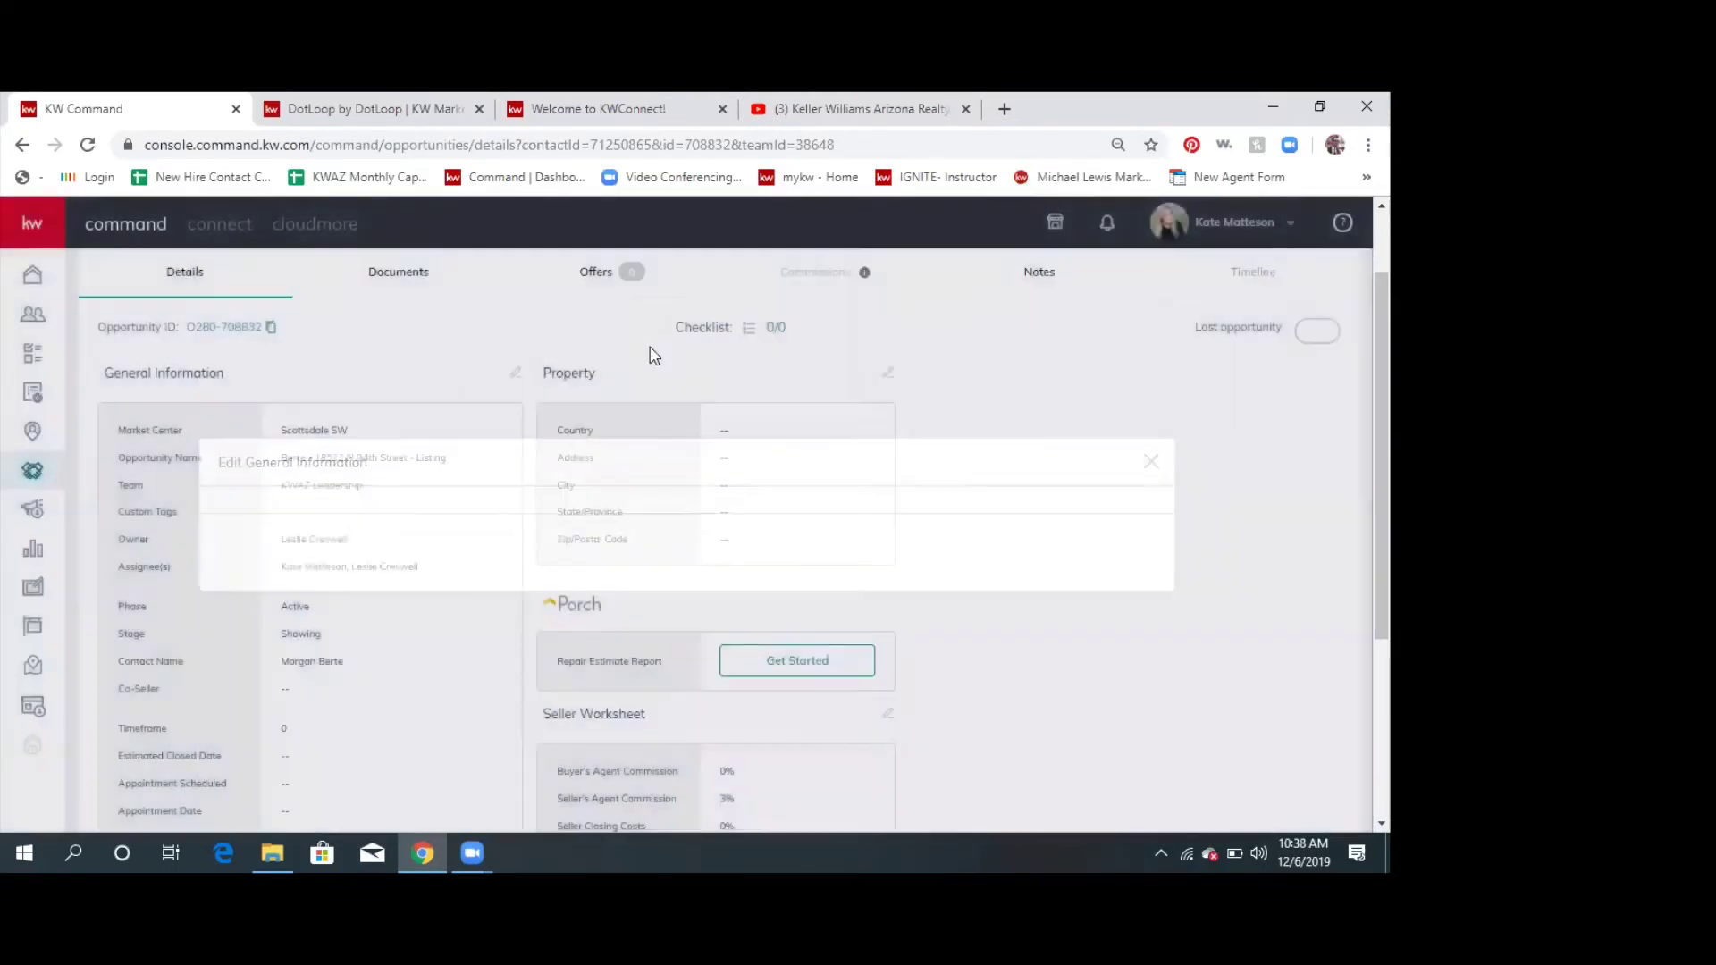
# - Review the renamed opportunity's details, then switch on the Lost opportunity toggle
pyautogui.scroll(-2, 435, 500)
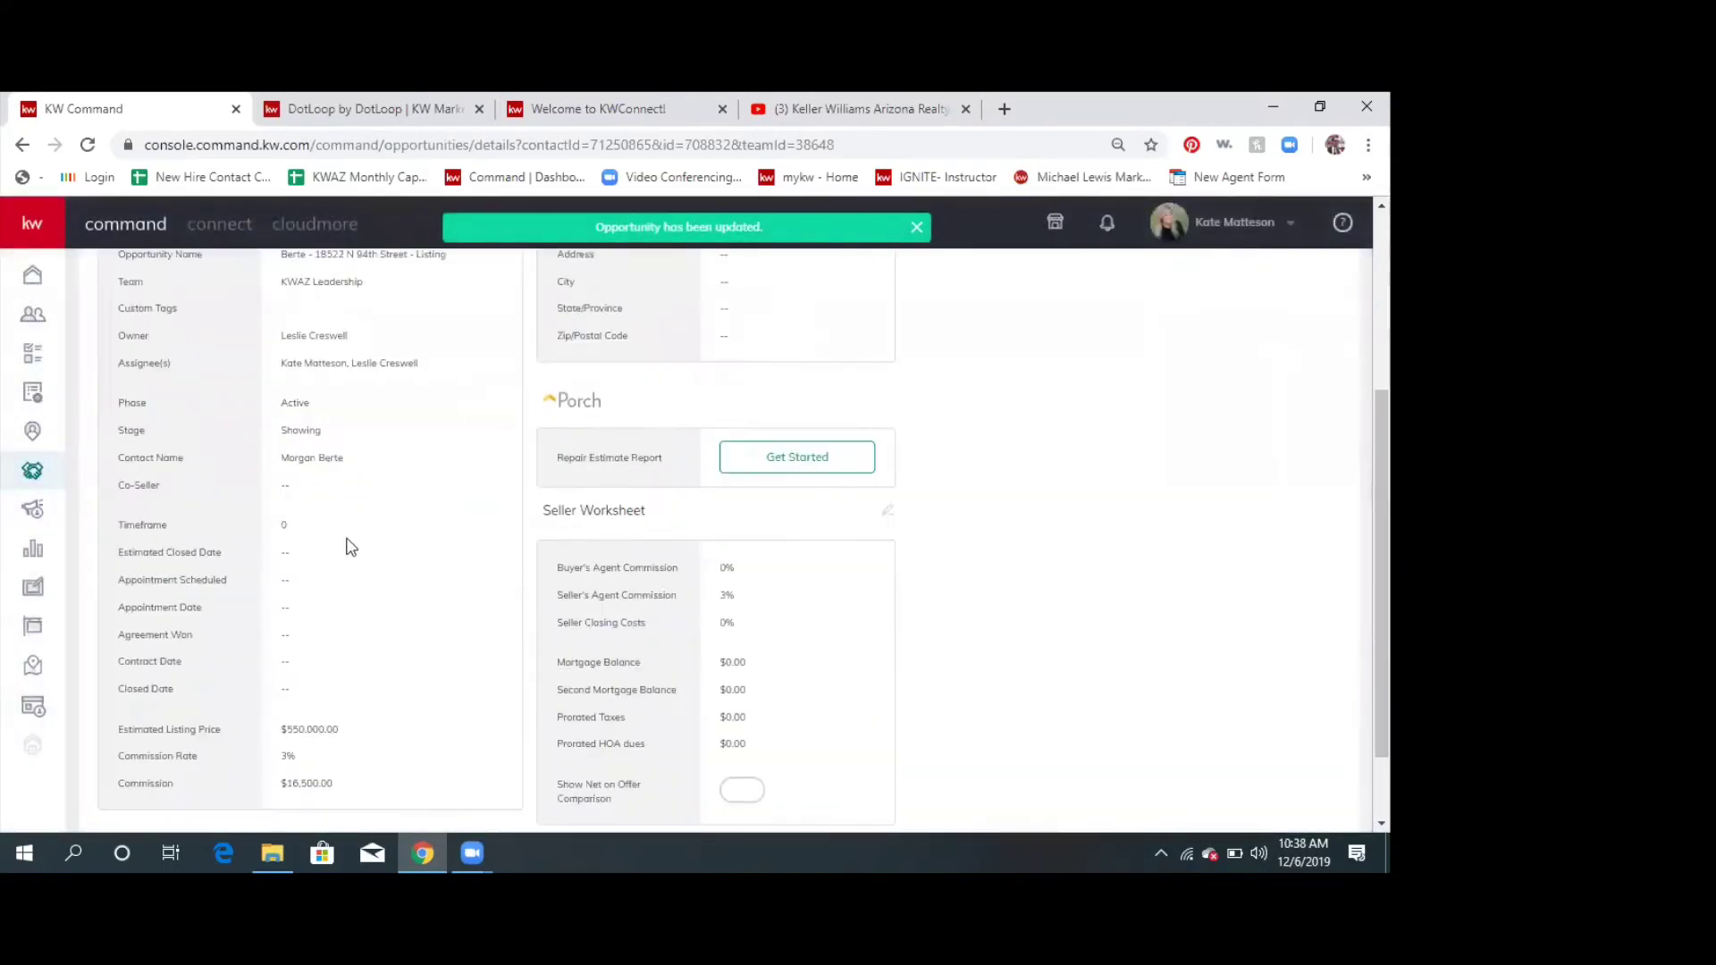
pyautogui.scroll(2, 444, 675)
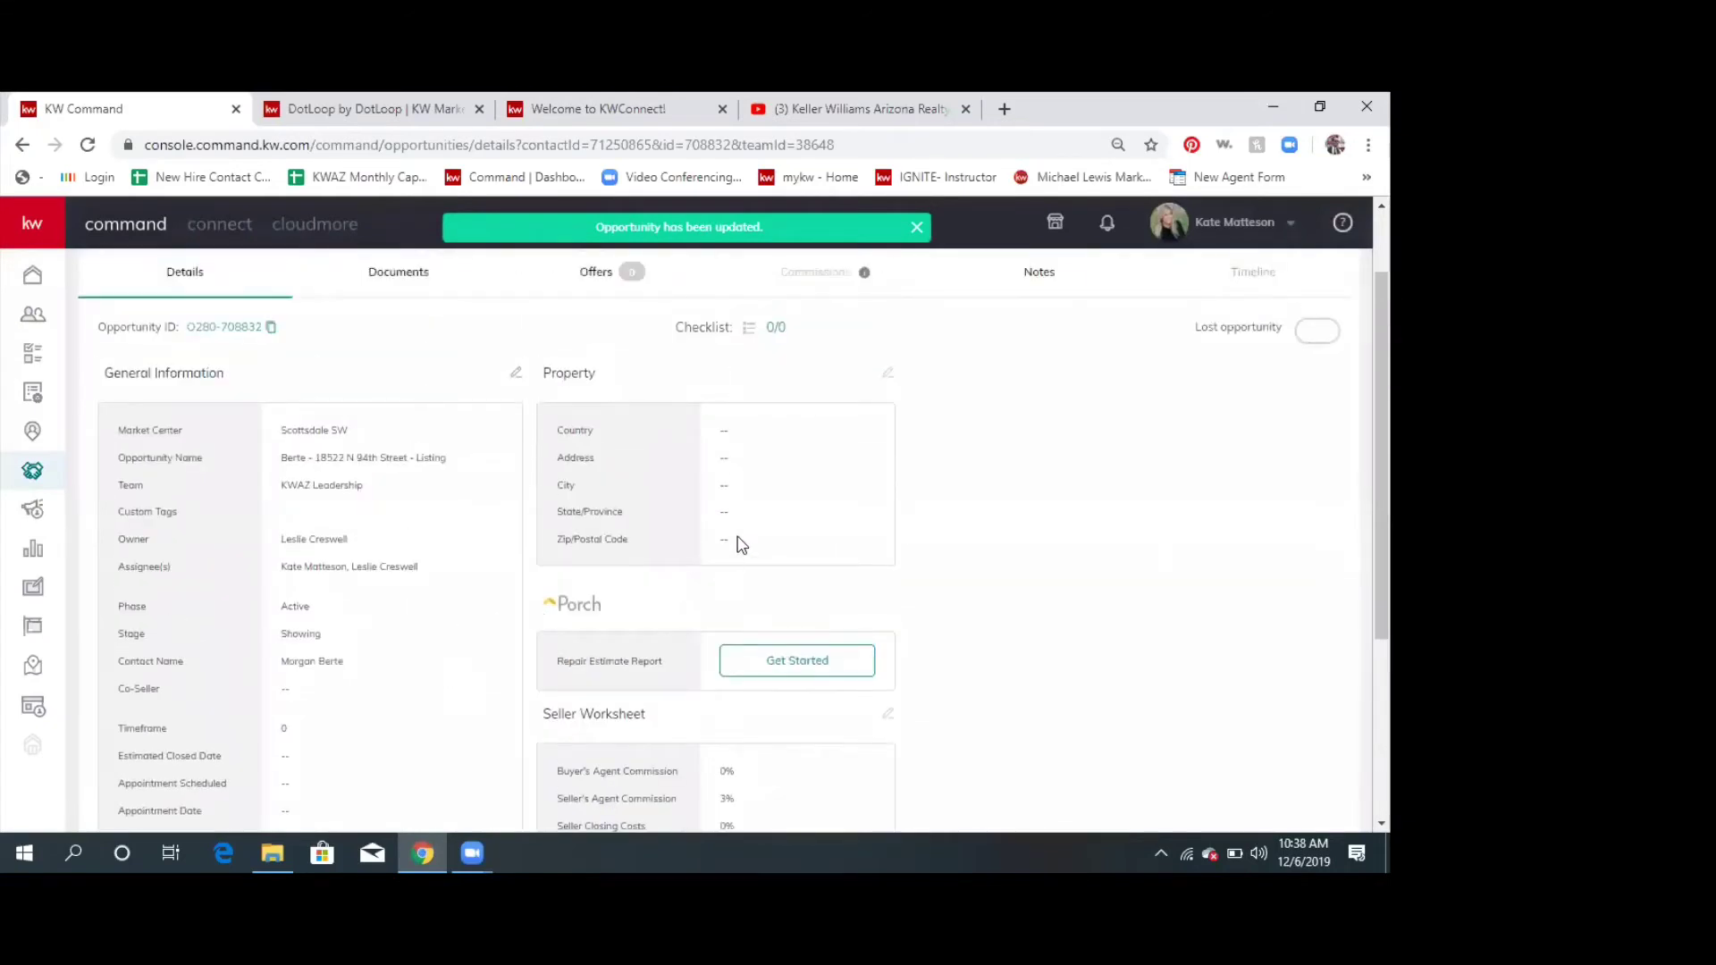
pyautogui.scroll(-3, 850, 476)
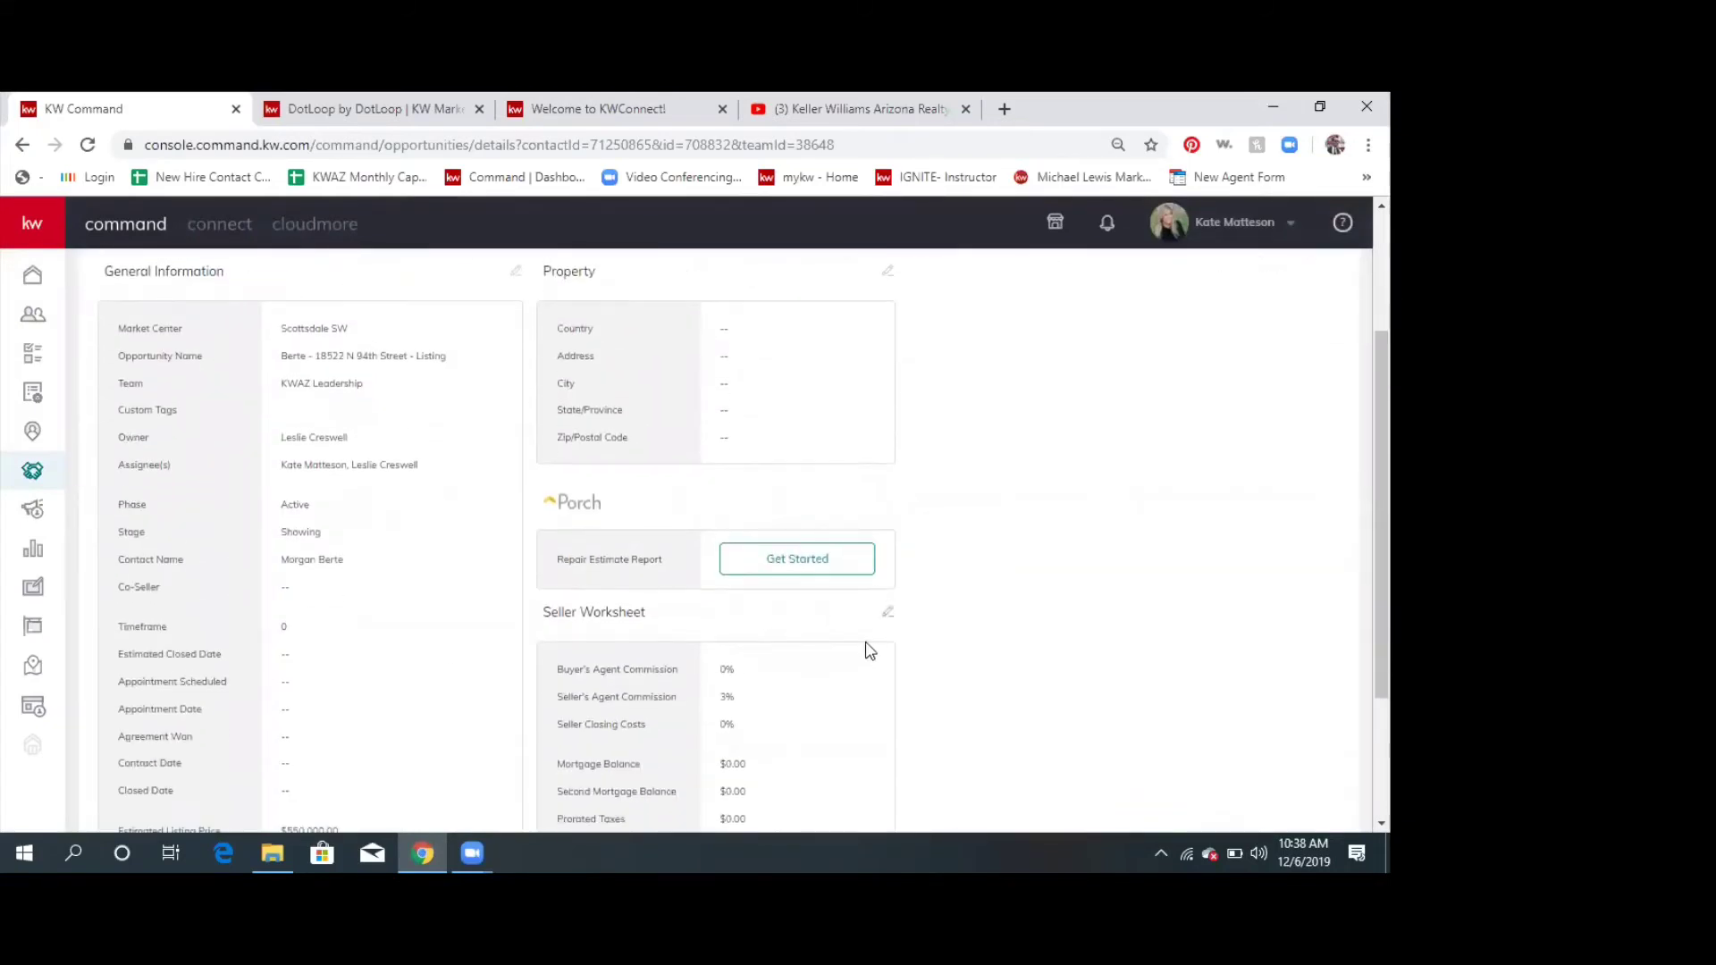
pyautogui.scroll(4, 808, 686)
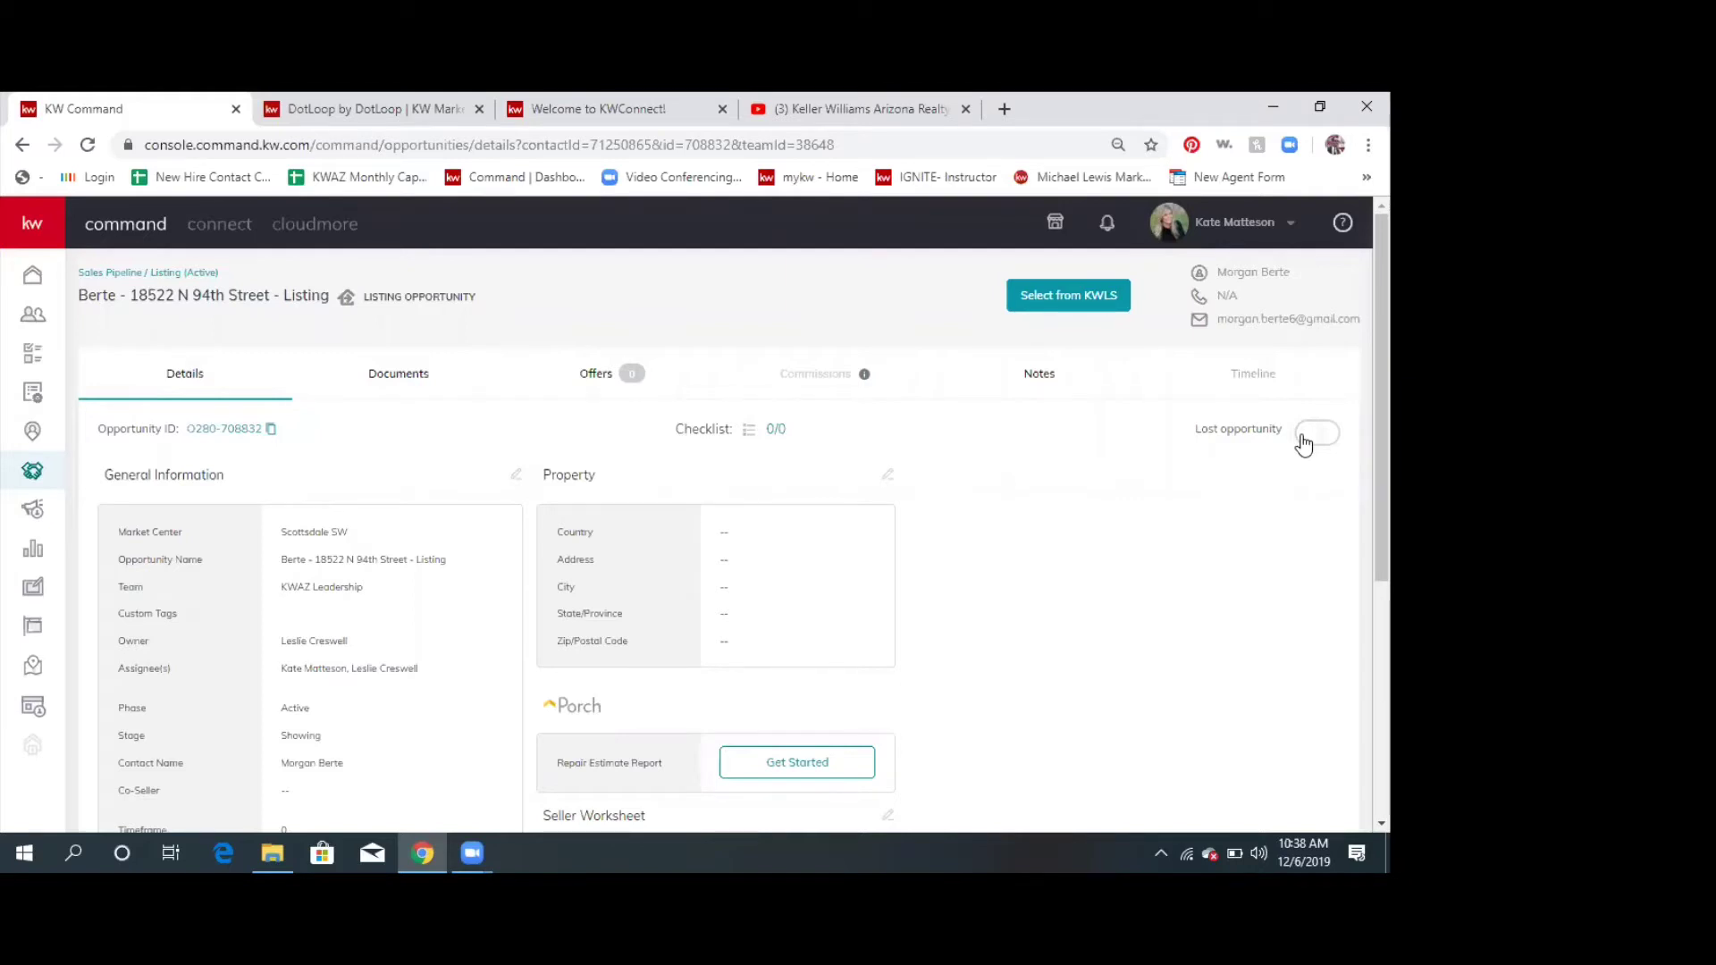
pyautogui.click(1314, 434)
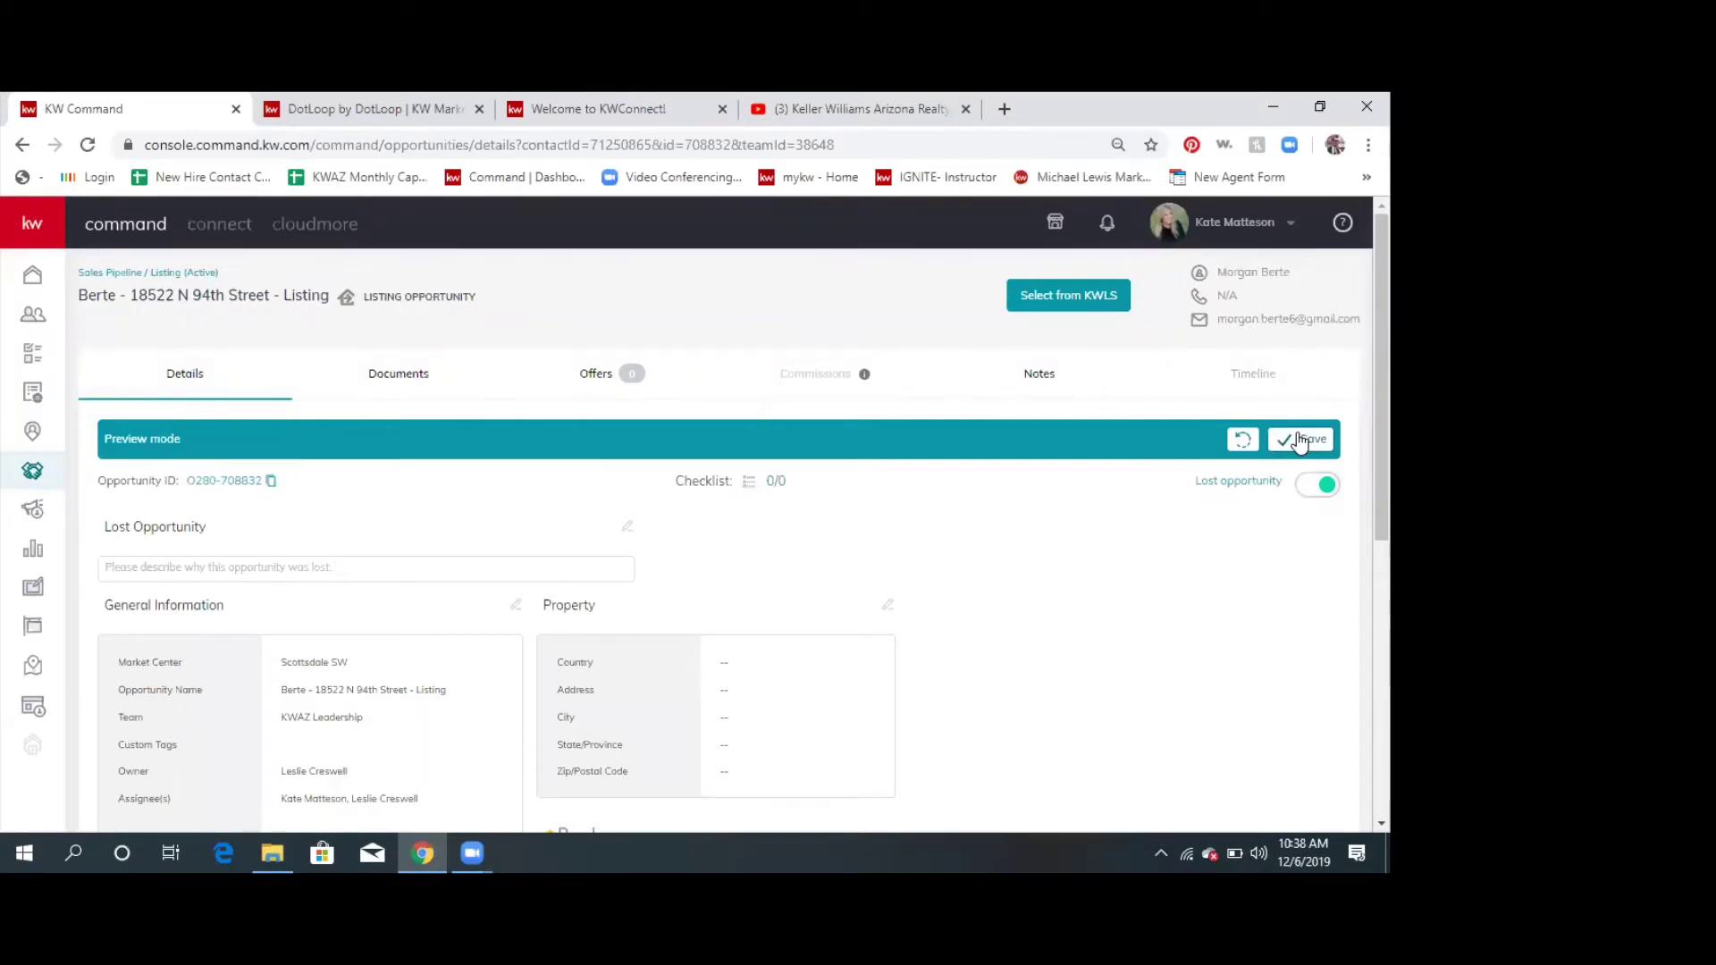
# - Turn the Lost opportunity toggle back off and reset out of preview mode
pyautogui.click(1327, 490)
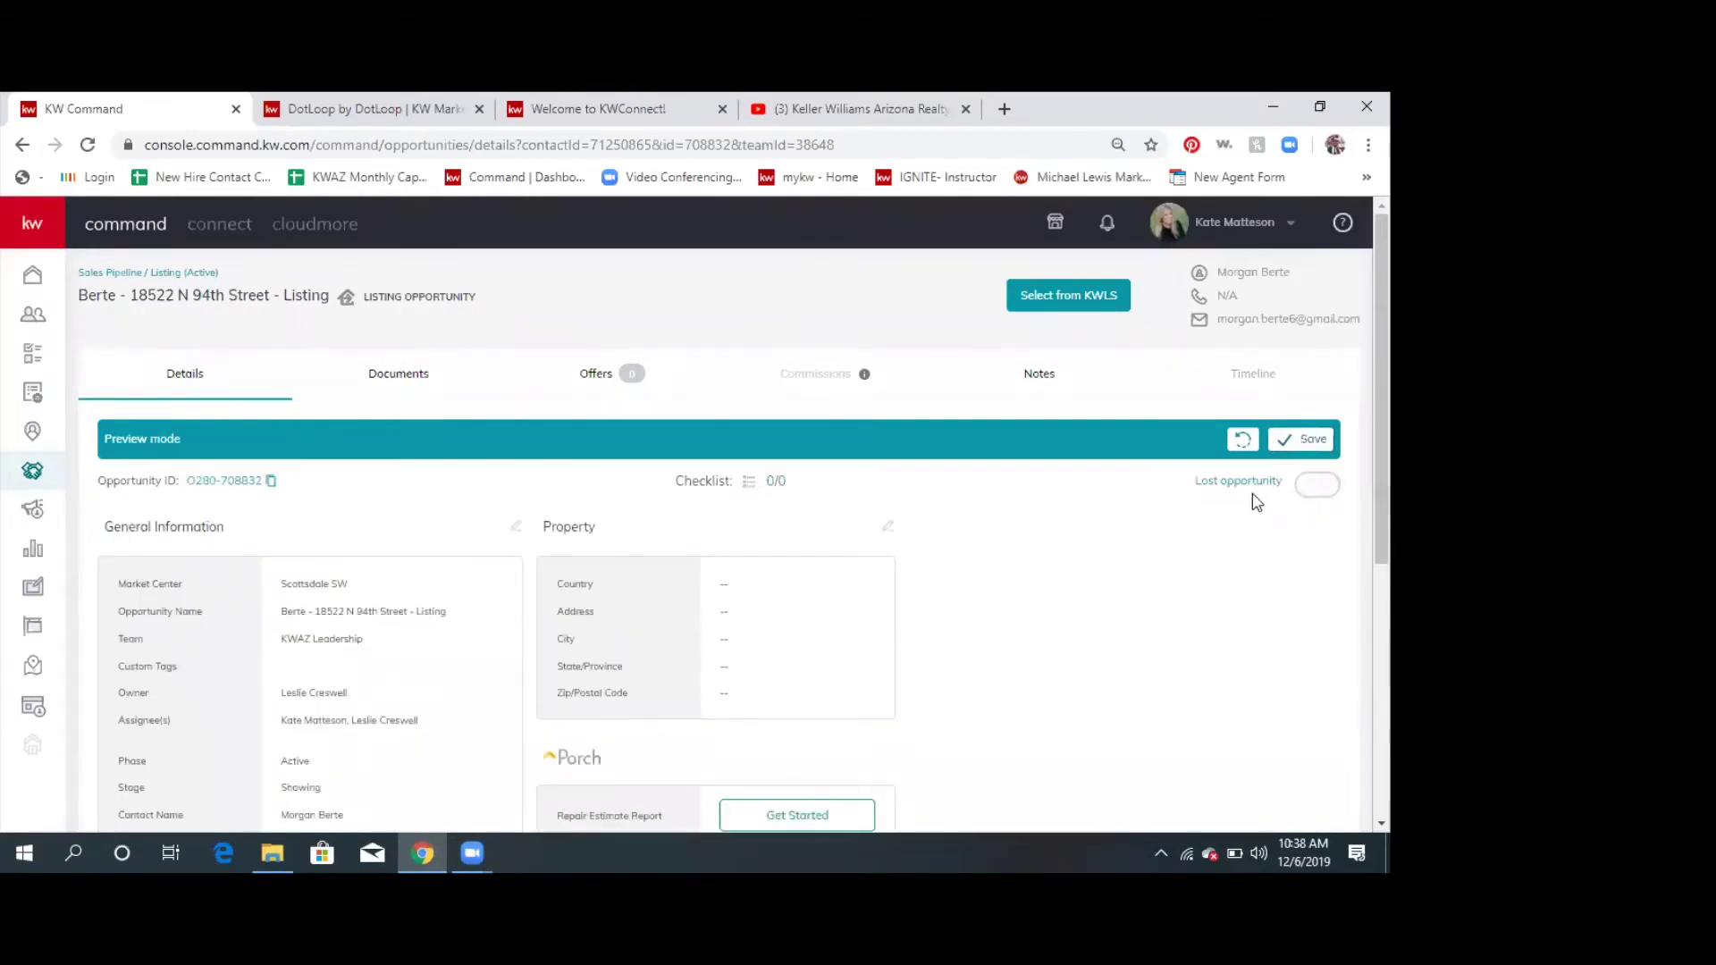
pyautogui.click(1238, 440)
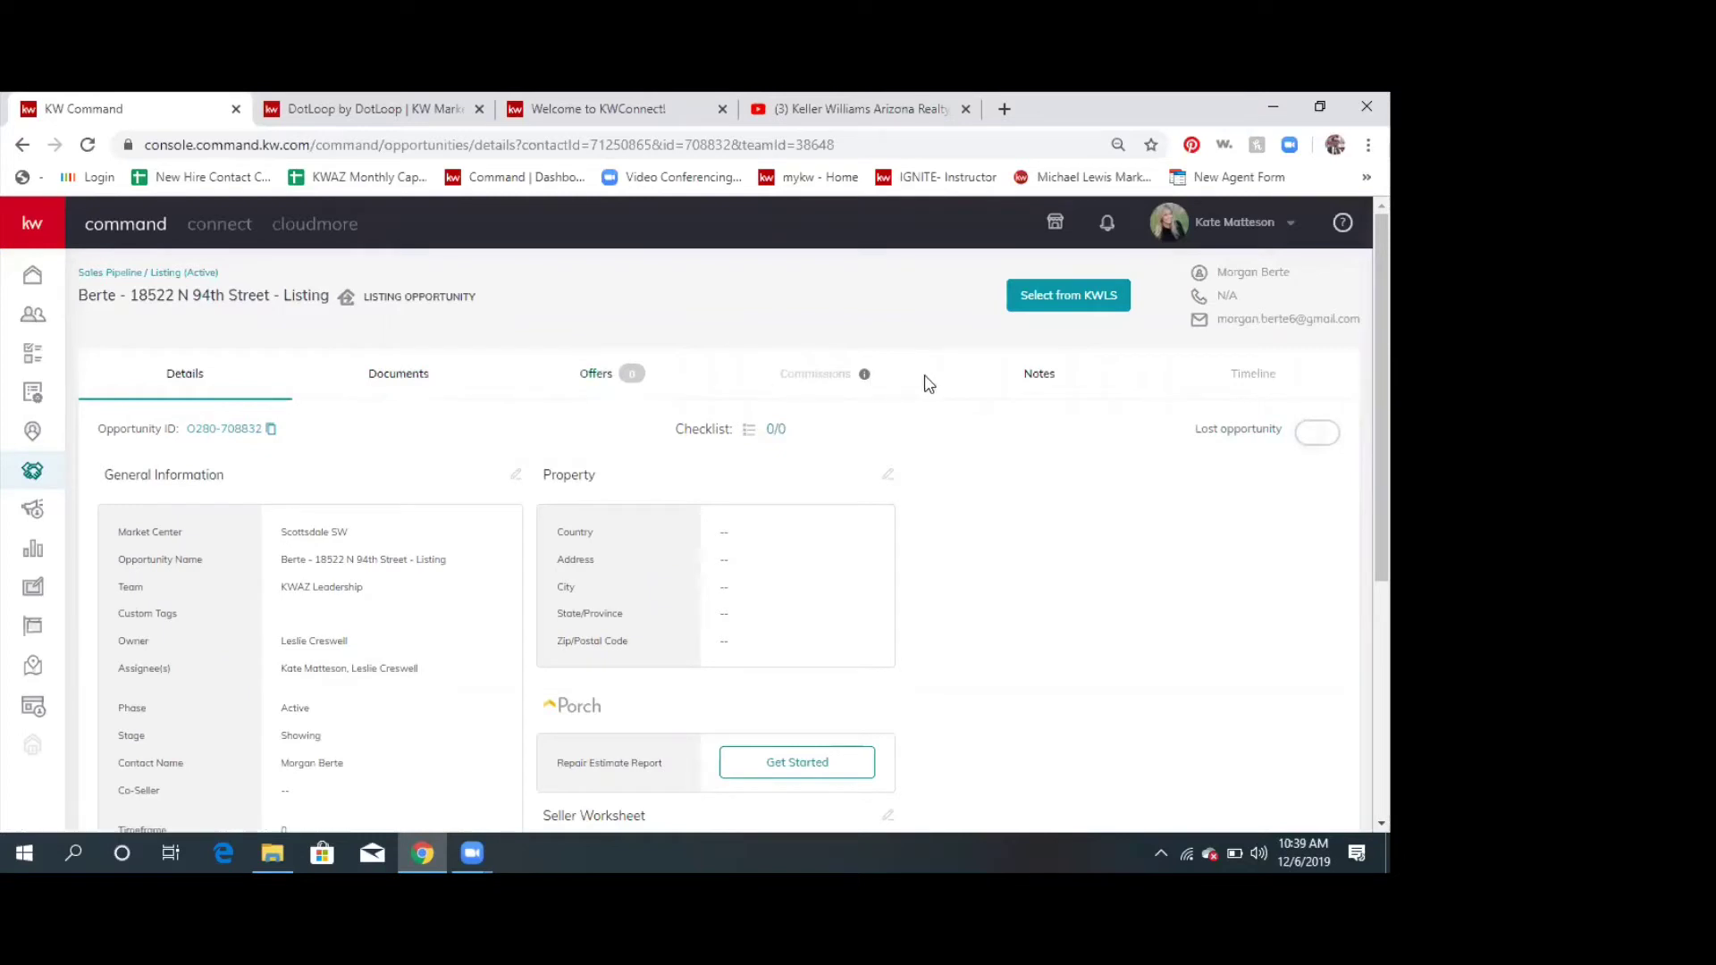
# - Move from the opportunity's empty Notes page to its Documents tab
pyautogui.click(1050, 387)
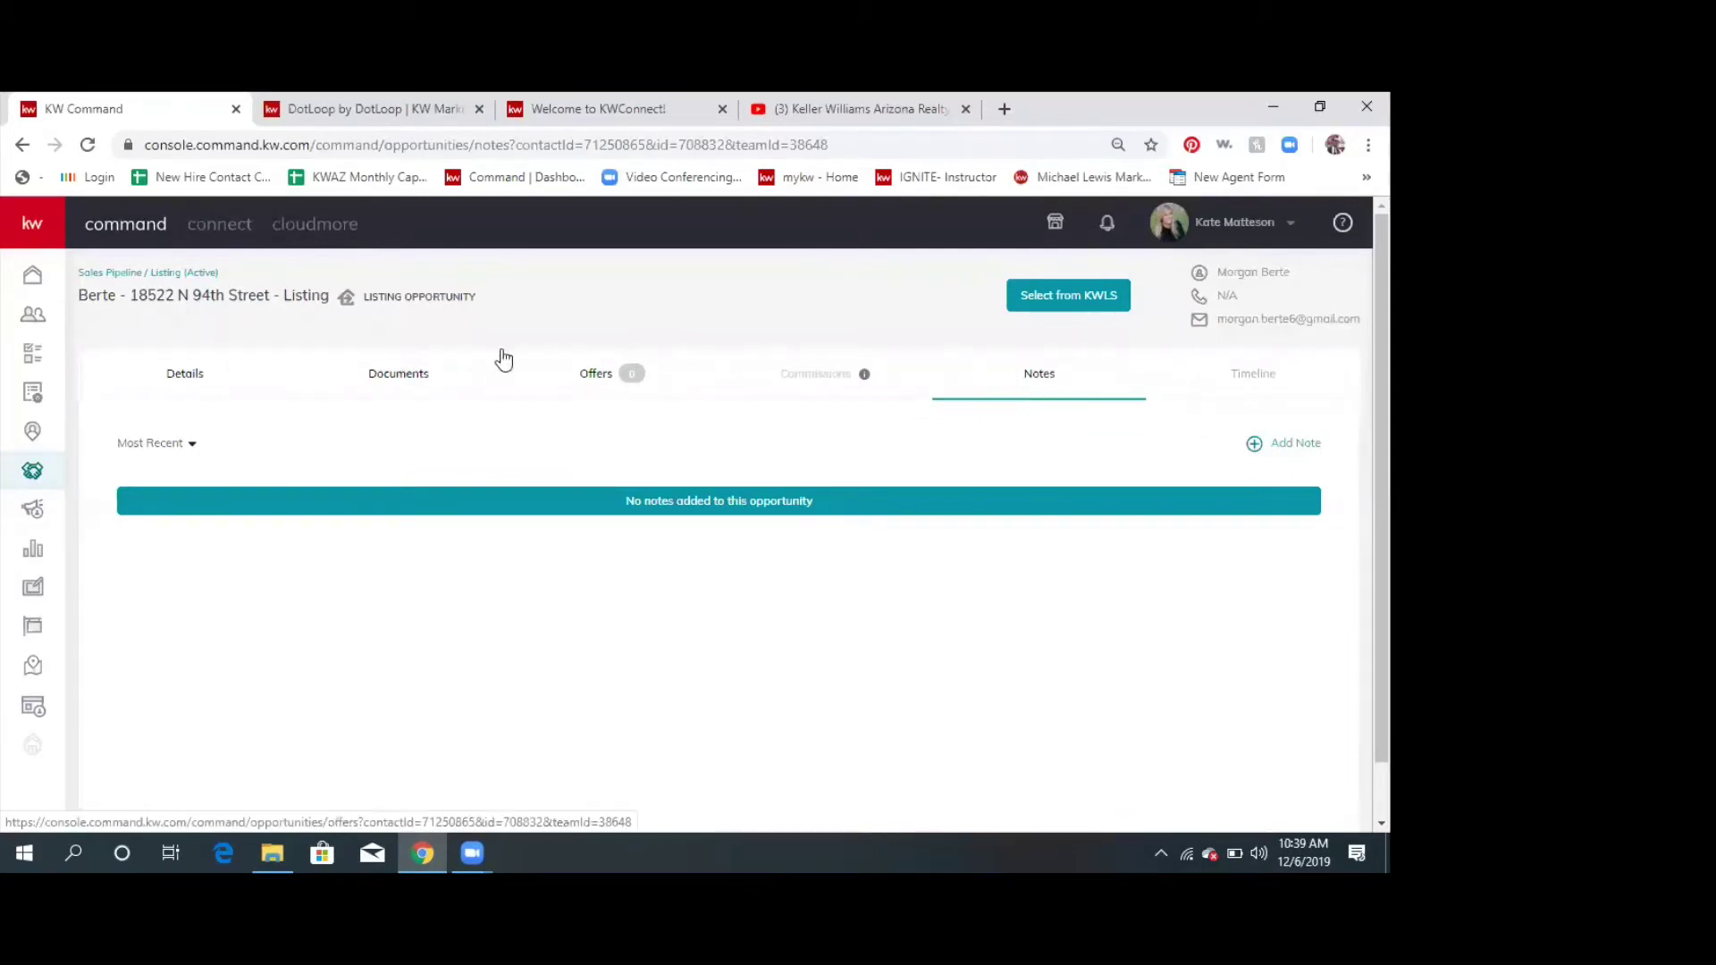
pyautogui.click(390, 377)
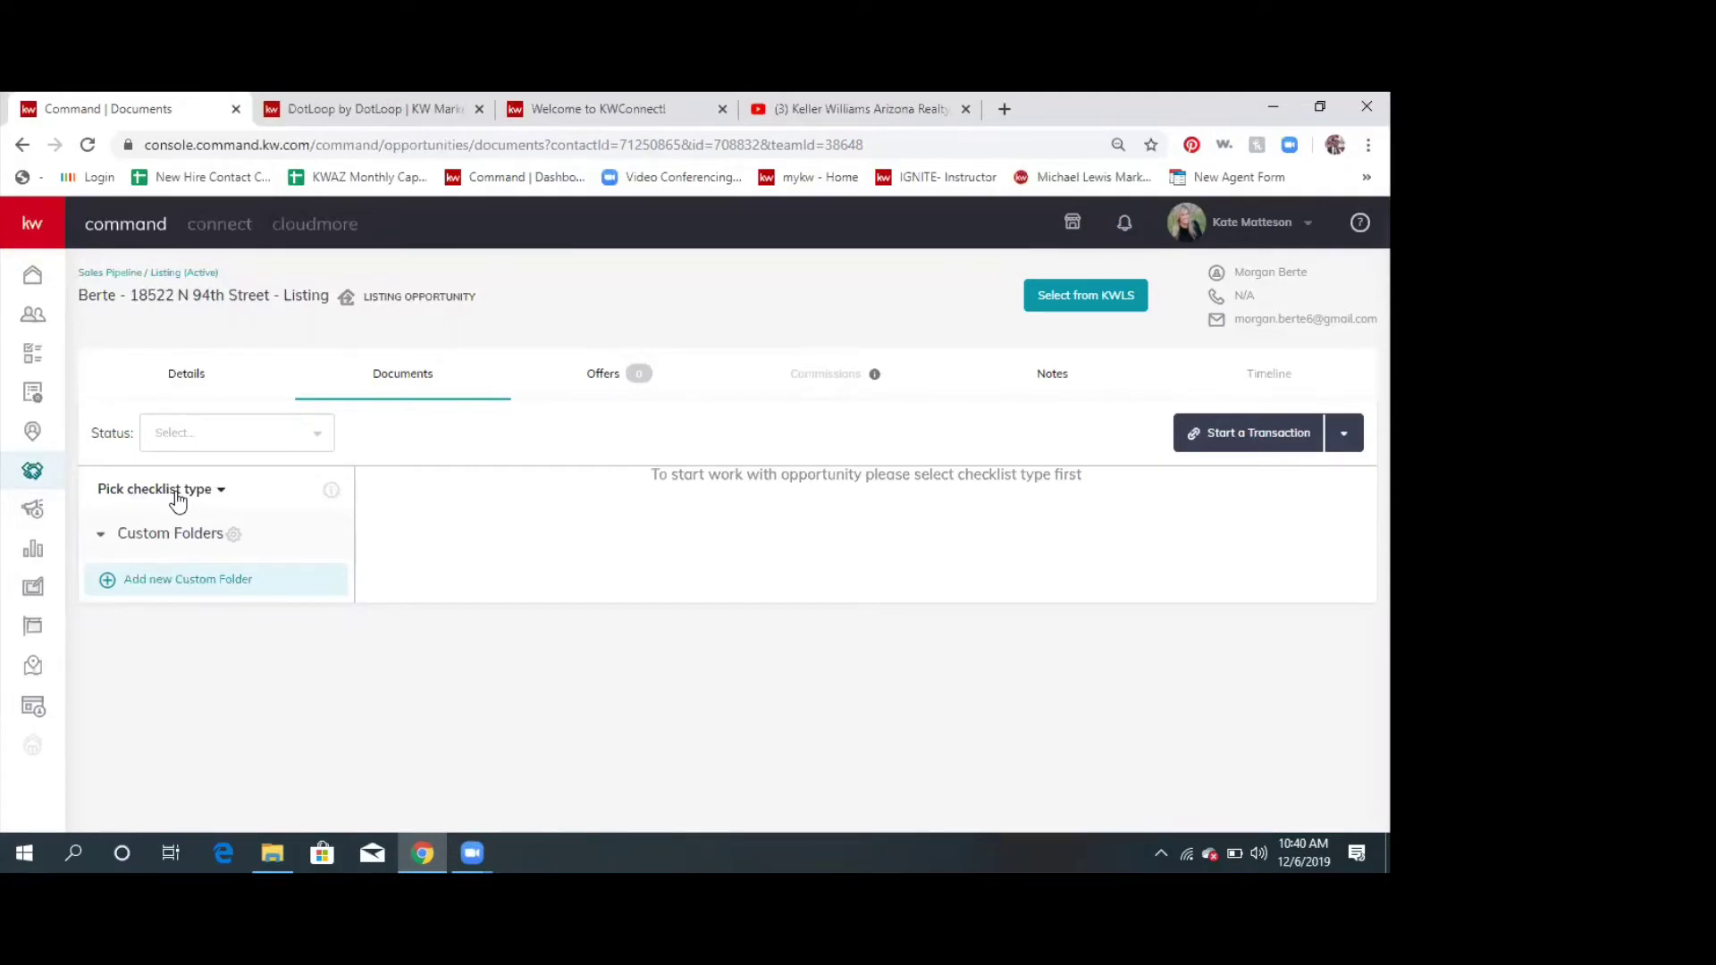
# - Expand the Pick checklist type dropdown to see Residential, Vacant Land and Commercial Listing
pyautogui.click(177, 499)
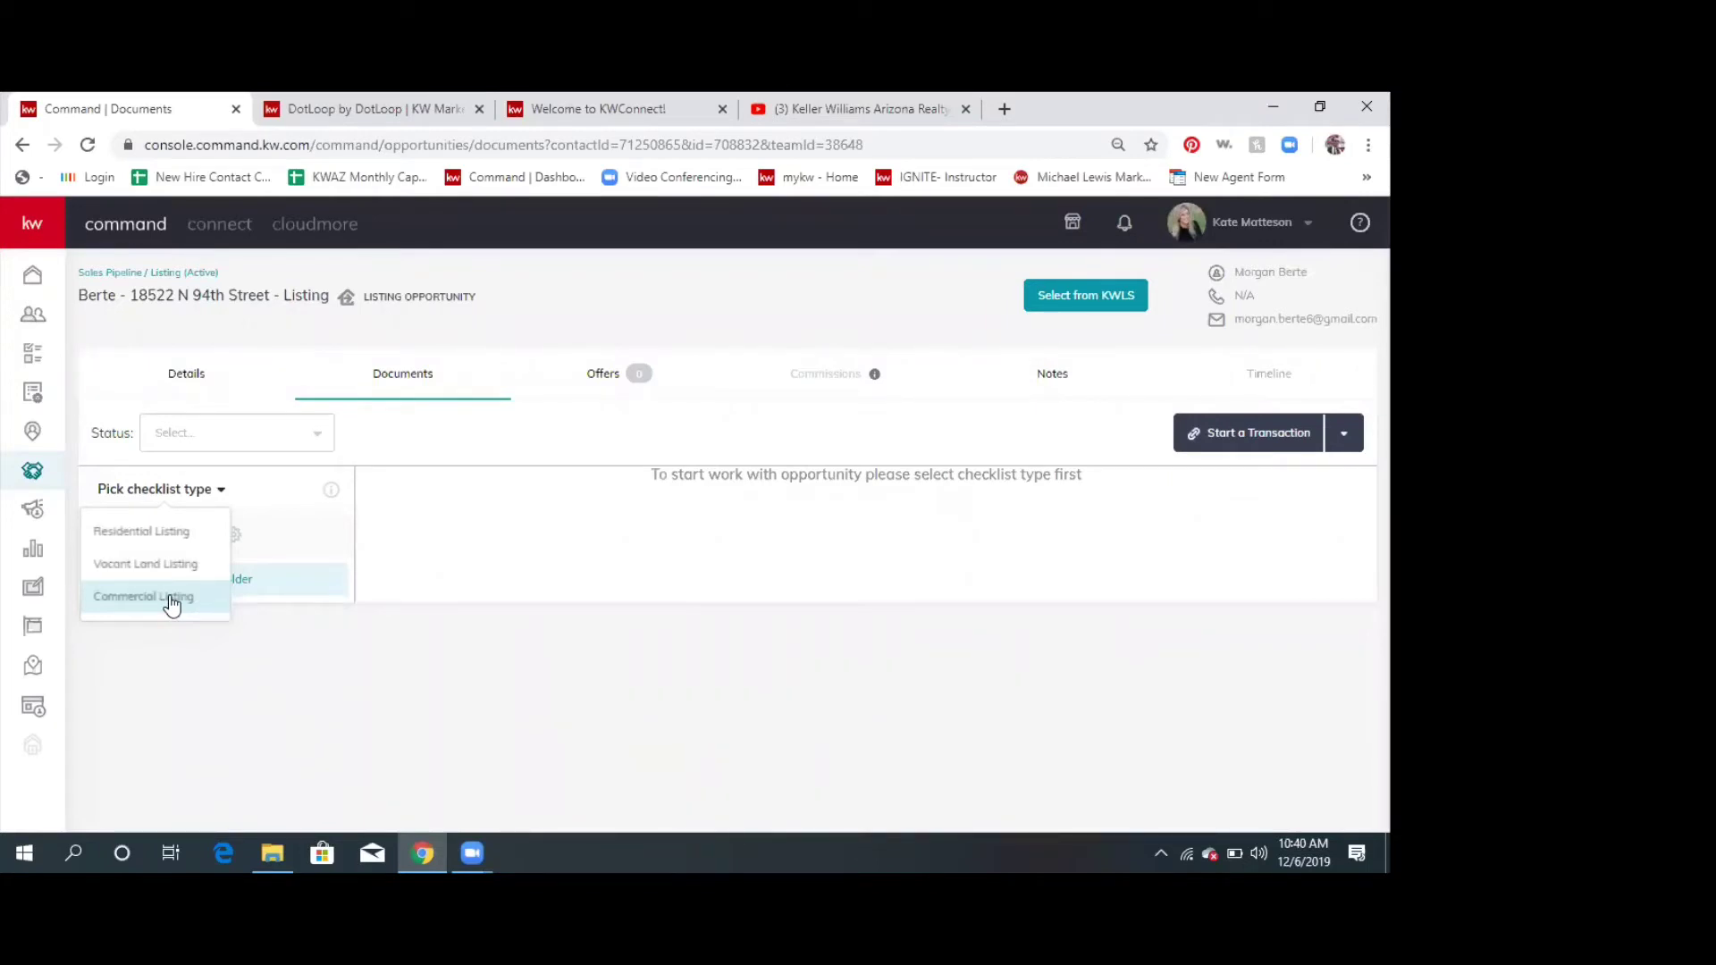
# - Choose the Residential Listing checklist and confirm the checklist type change
pyautogui.click(174, 532)
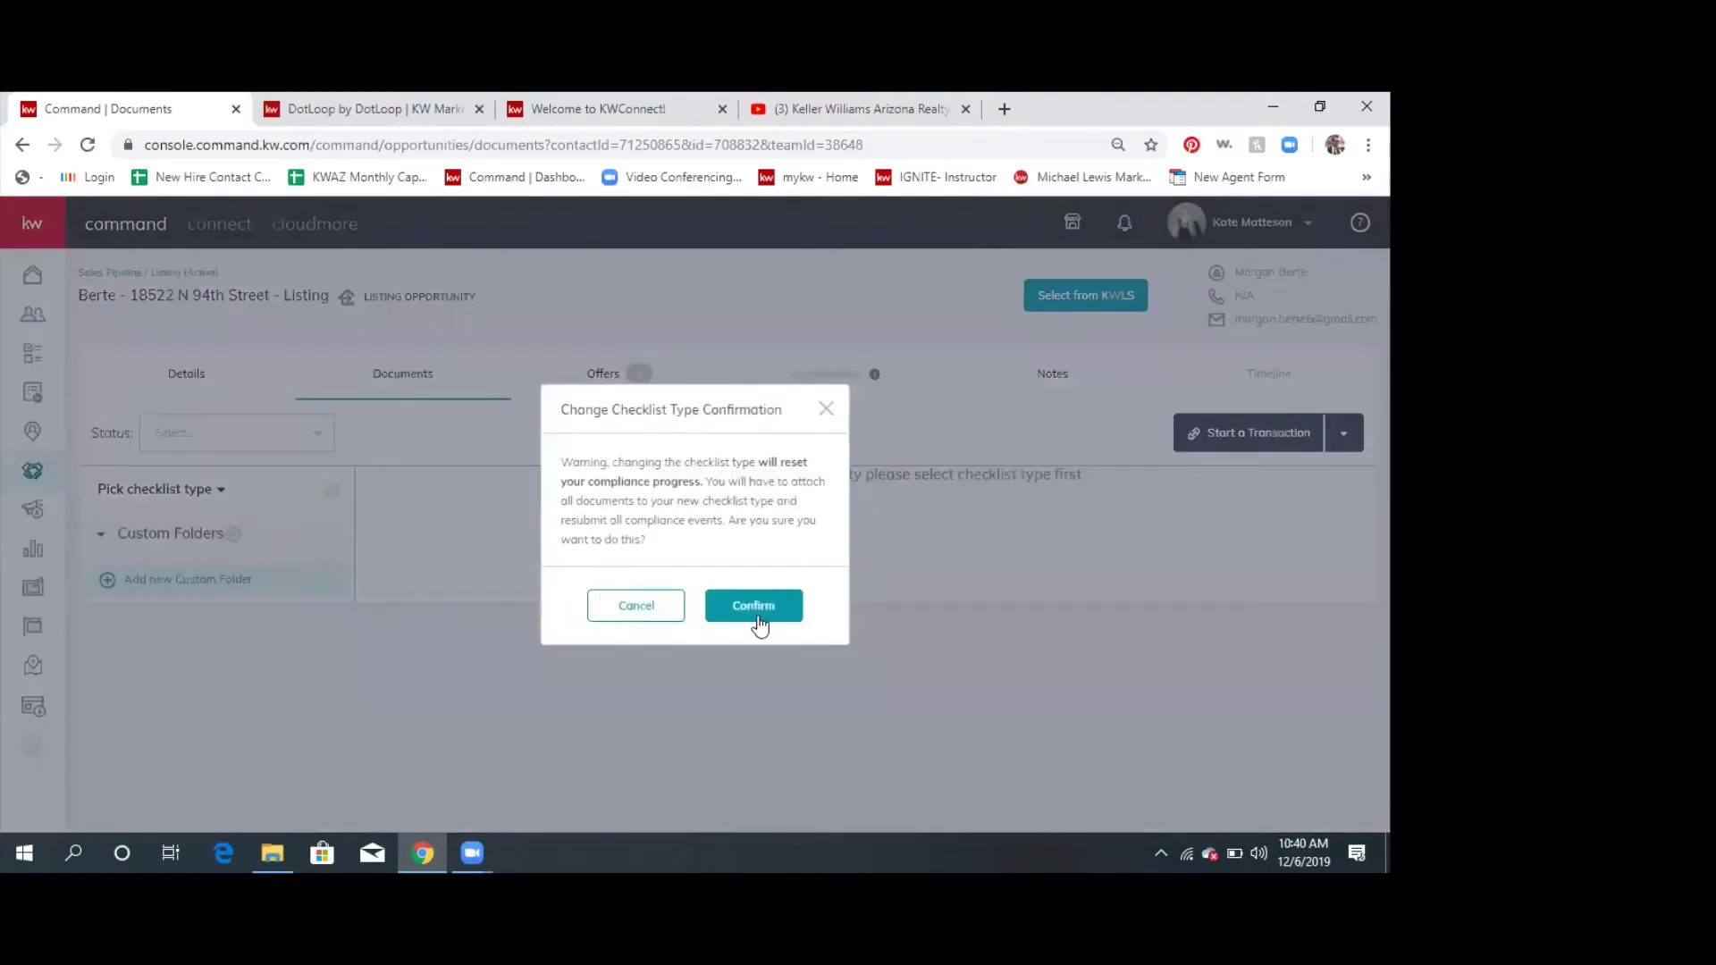
pyautogui.click(759, 607)
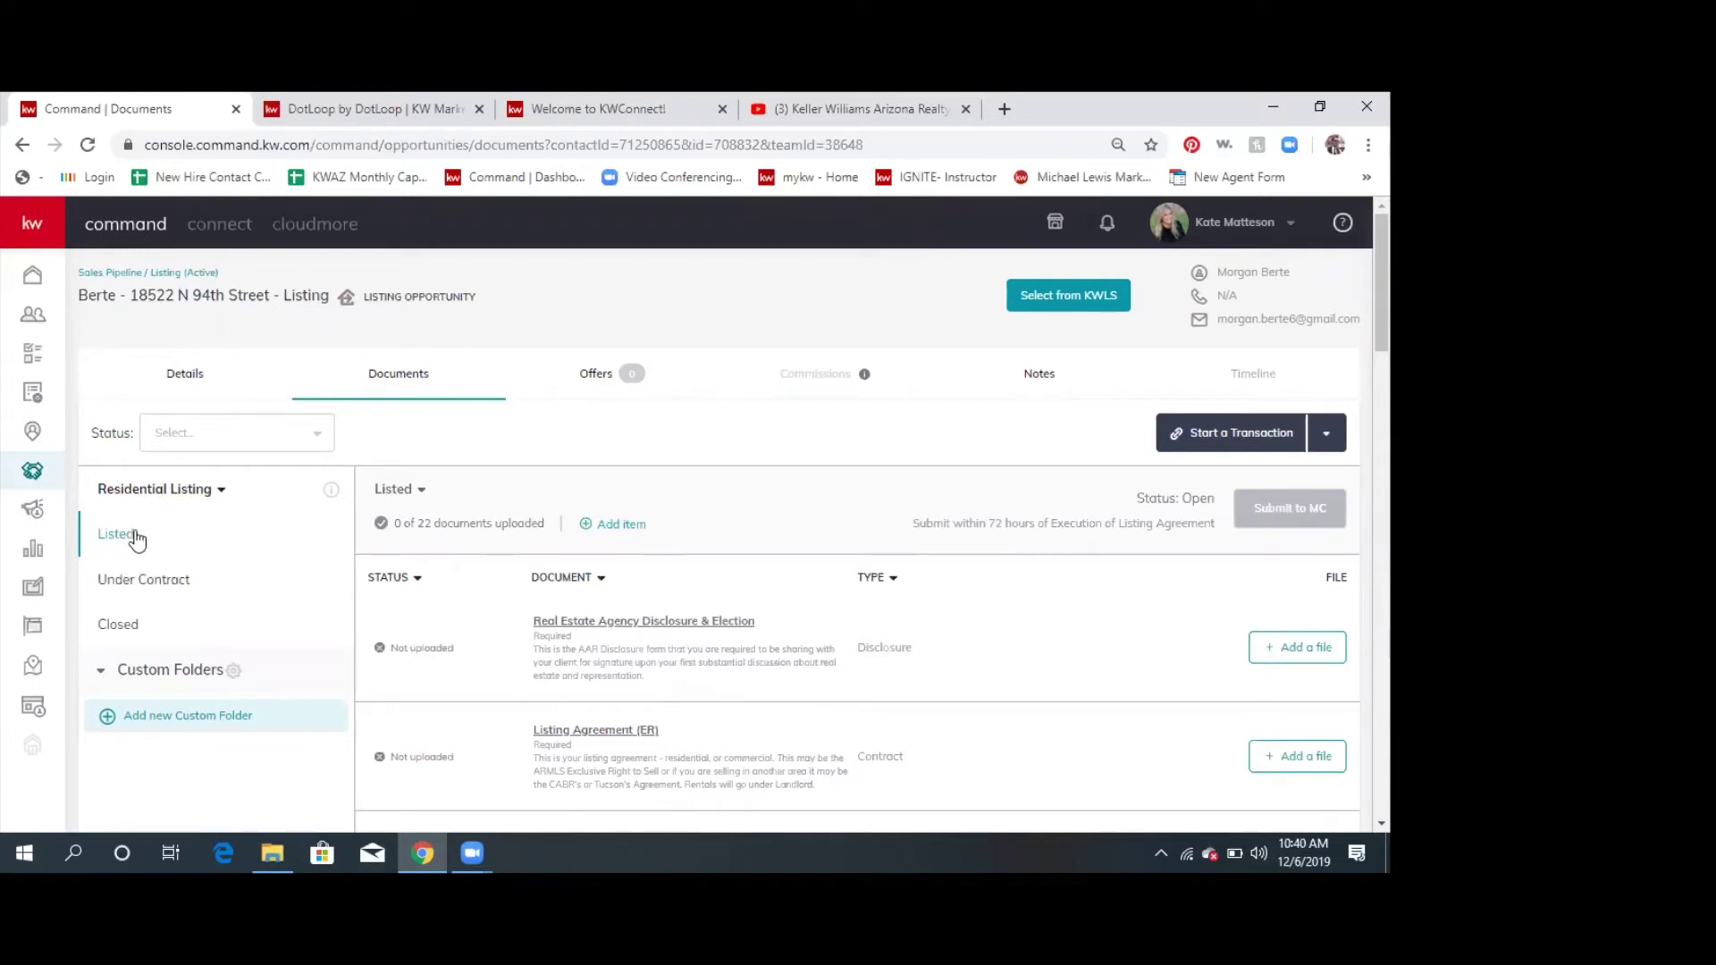
# - Browse the Under Contract and Closed folders, then begin adding a custom folder
pyautogui.click(150, 587)
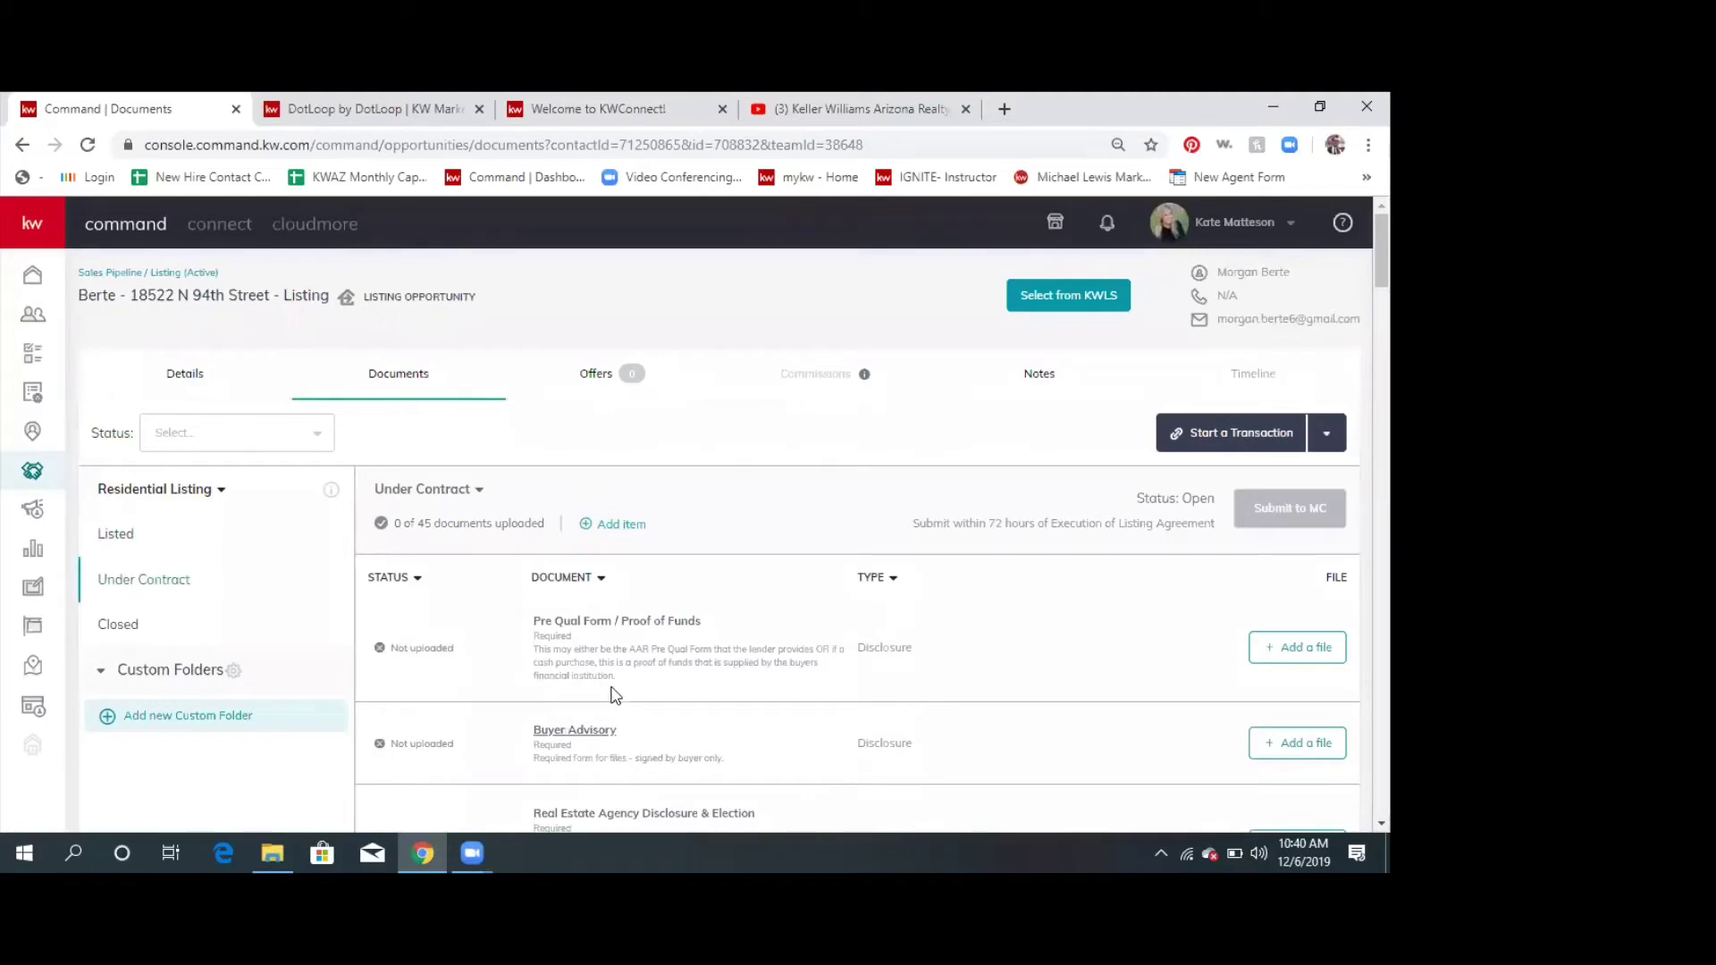
pyautogui.click(109, 625)
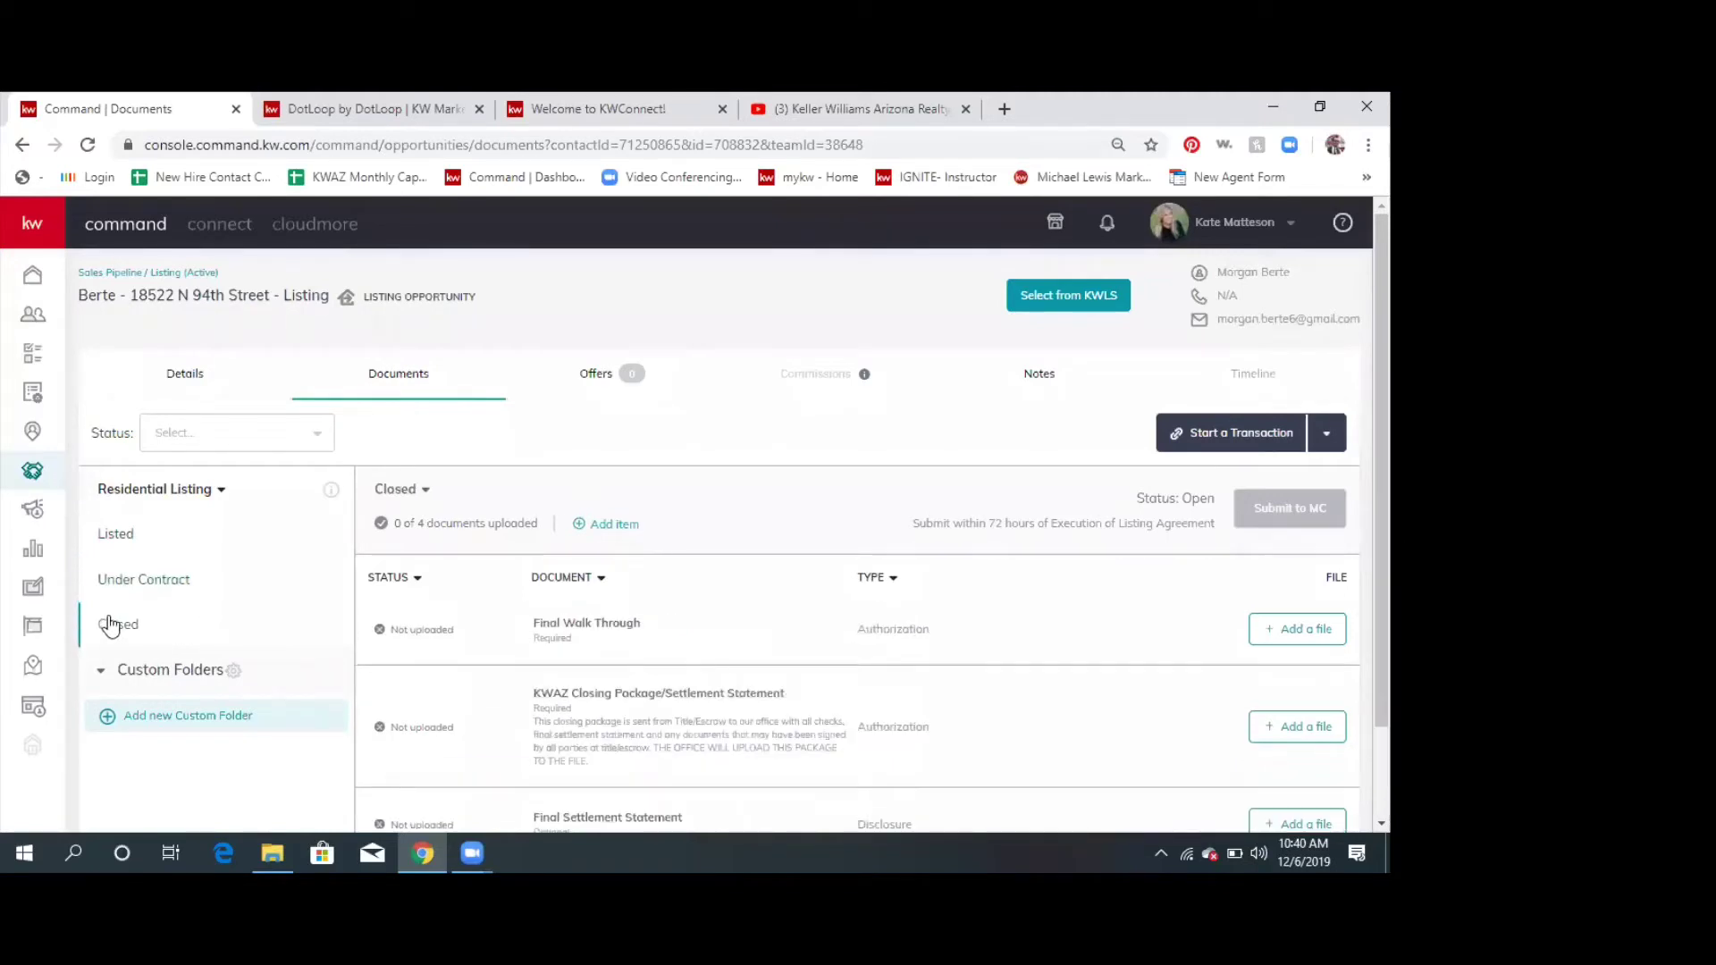
pyautogui.scroll(-1, 588, 611)
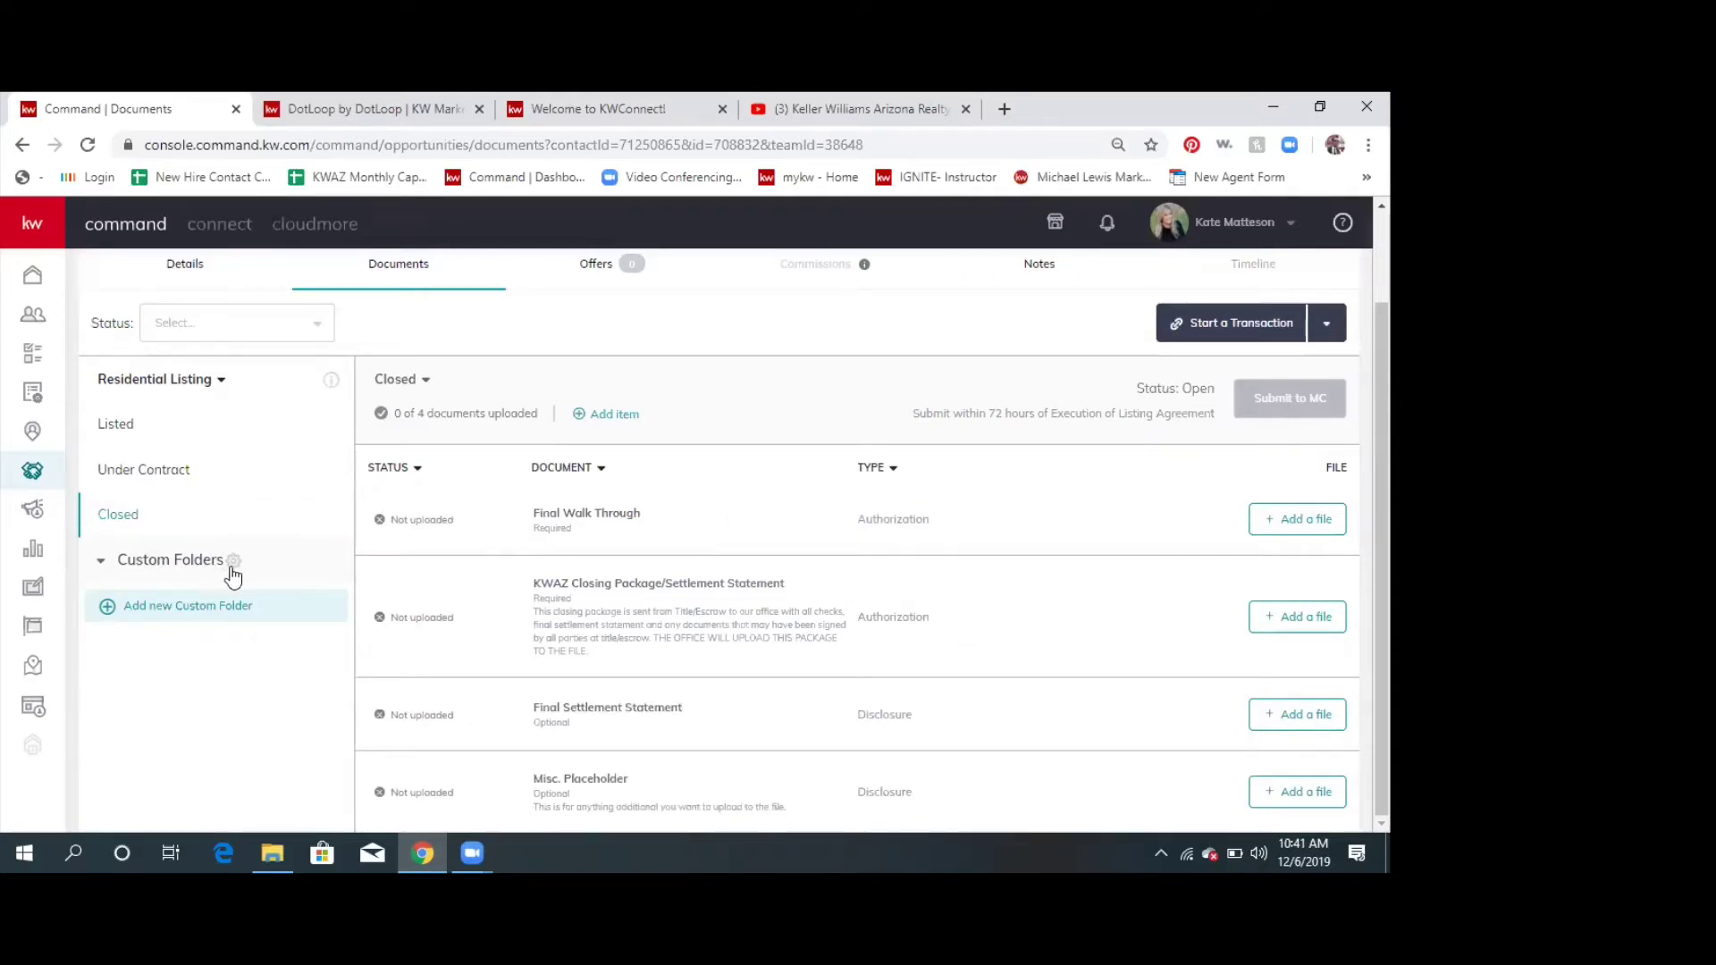
pyautogui.click(187, 605)
# - Create a new custom folder named Repairs
pyautogui.click(660, 531)
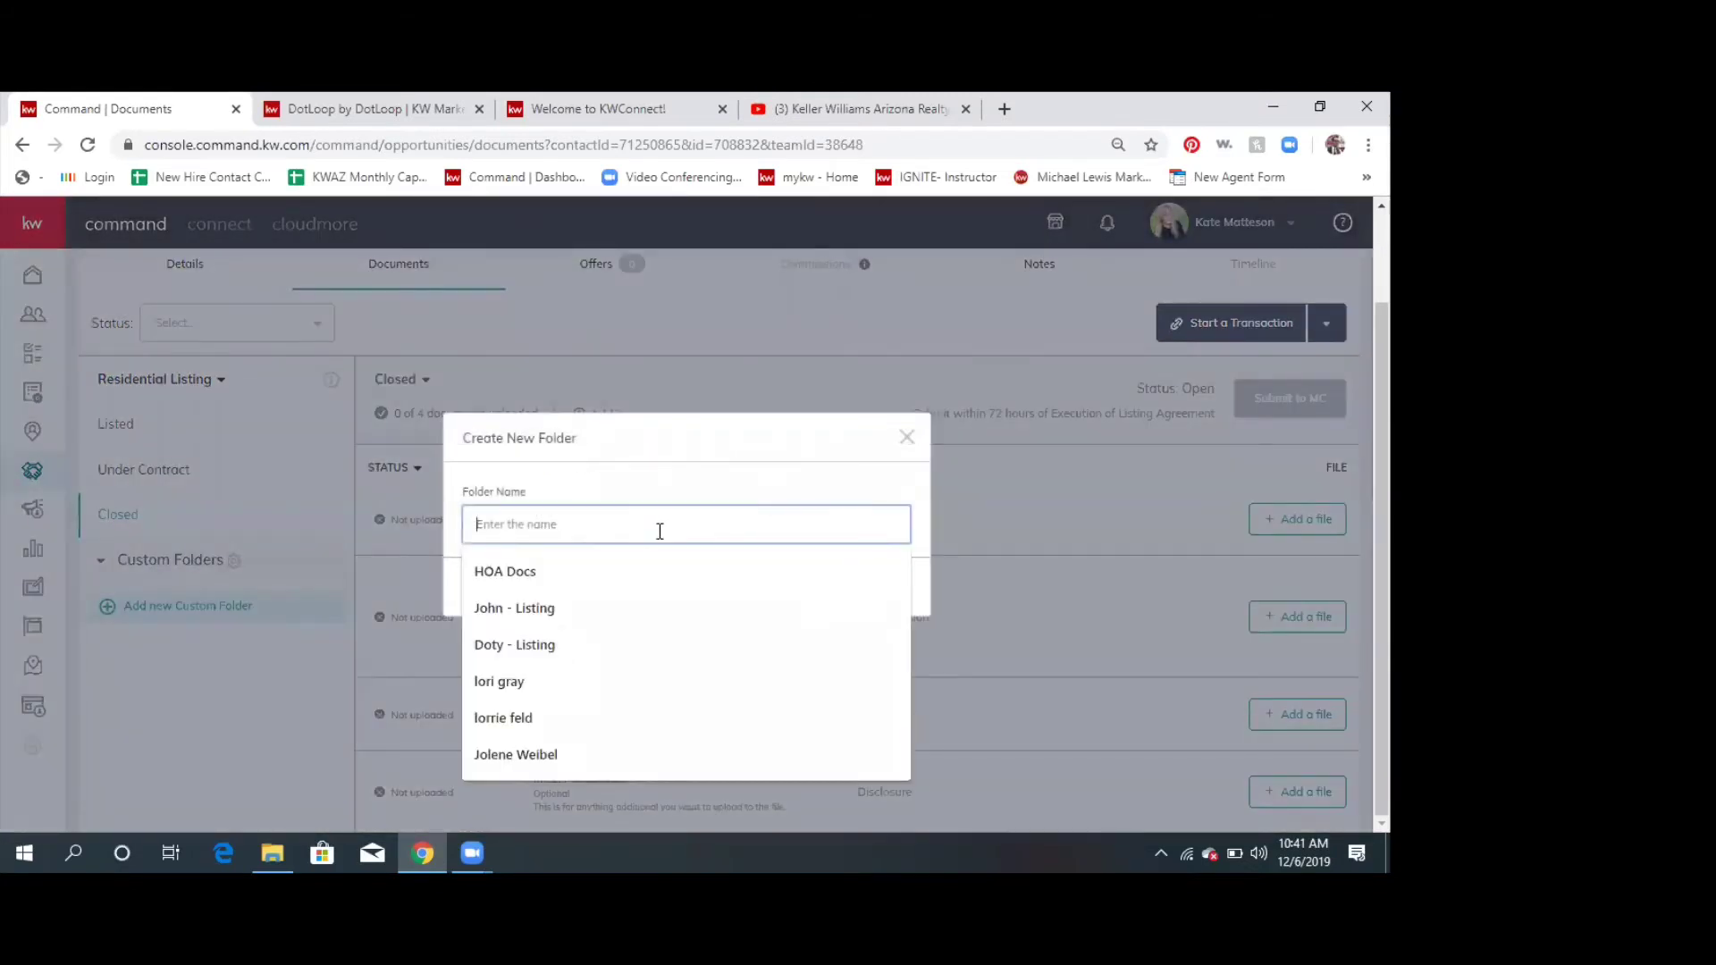
pyautogui.write('Repairs')
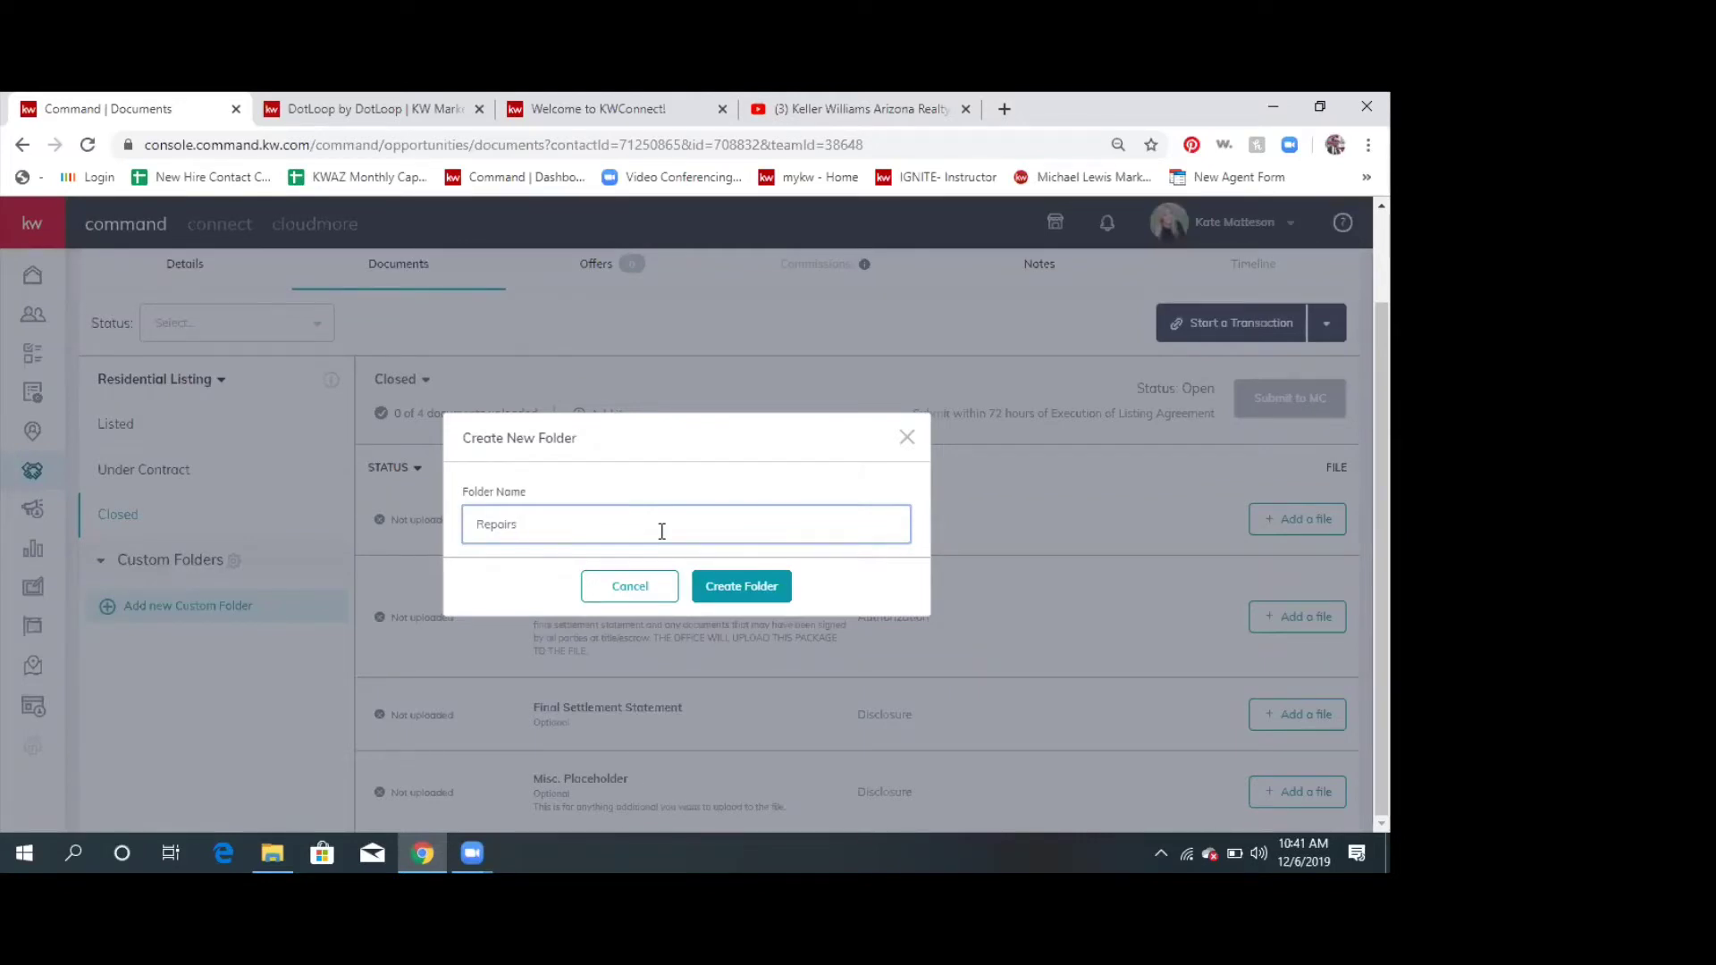
pyautogui.click(742, 596)
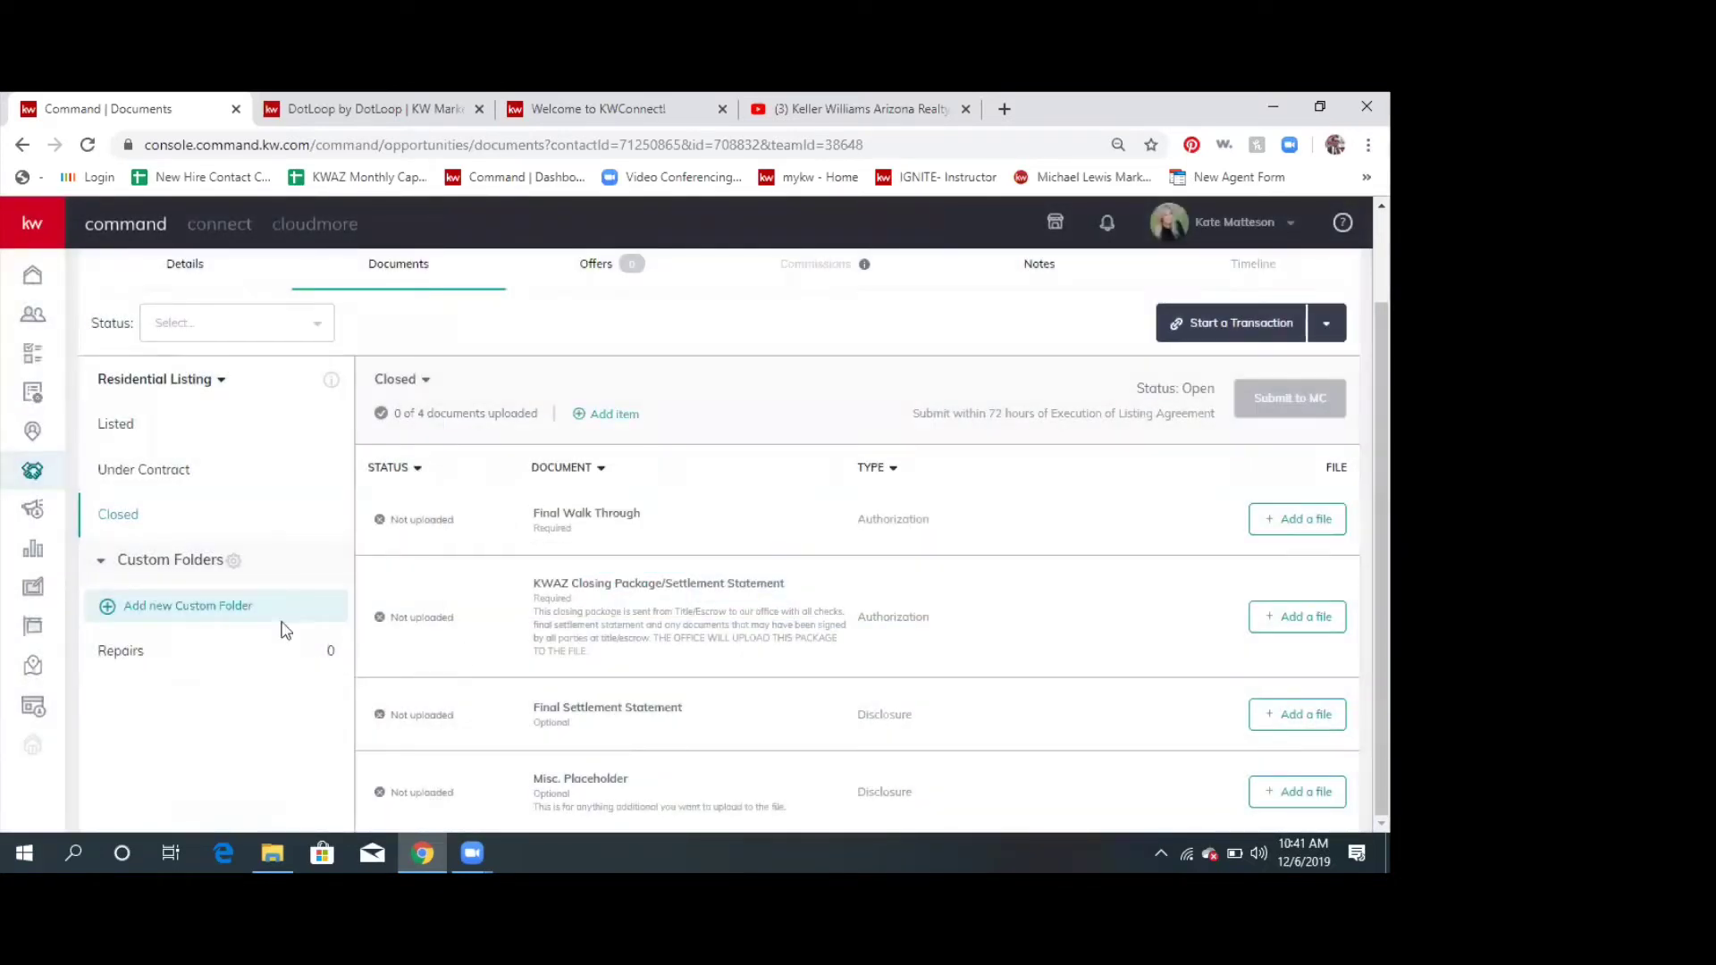
# - Rename the Repairs custom folder to Staging and apply the change
pyautogui.click(233, 560)
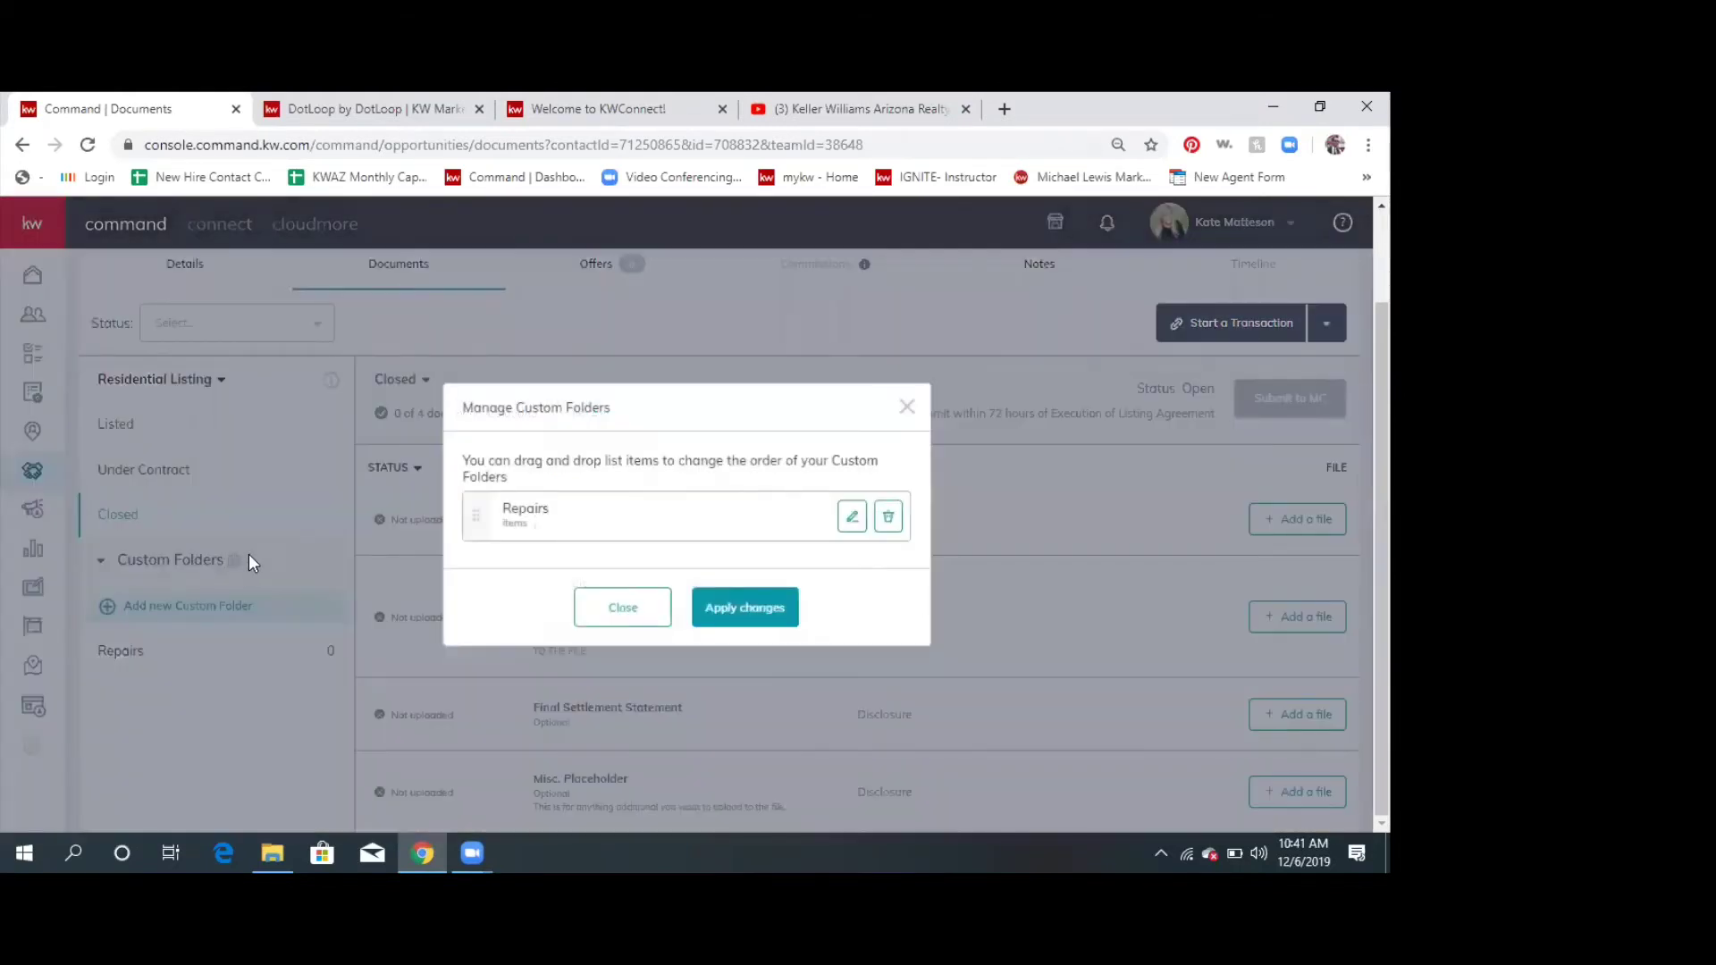
pyautogui.click(851, 523)
pyautogui.moveTo(740, 511); pyautogui.dragTo(398, 556)
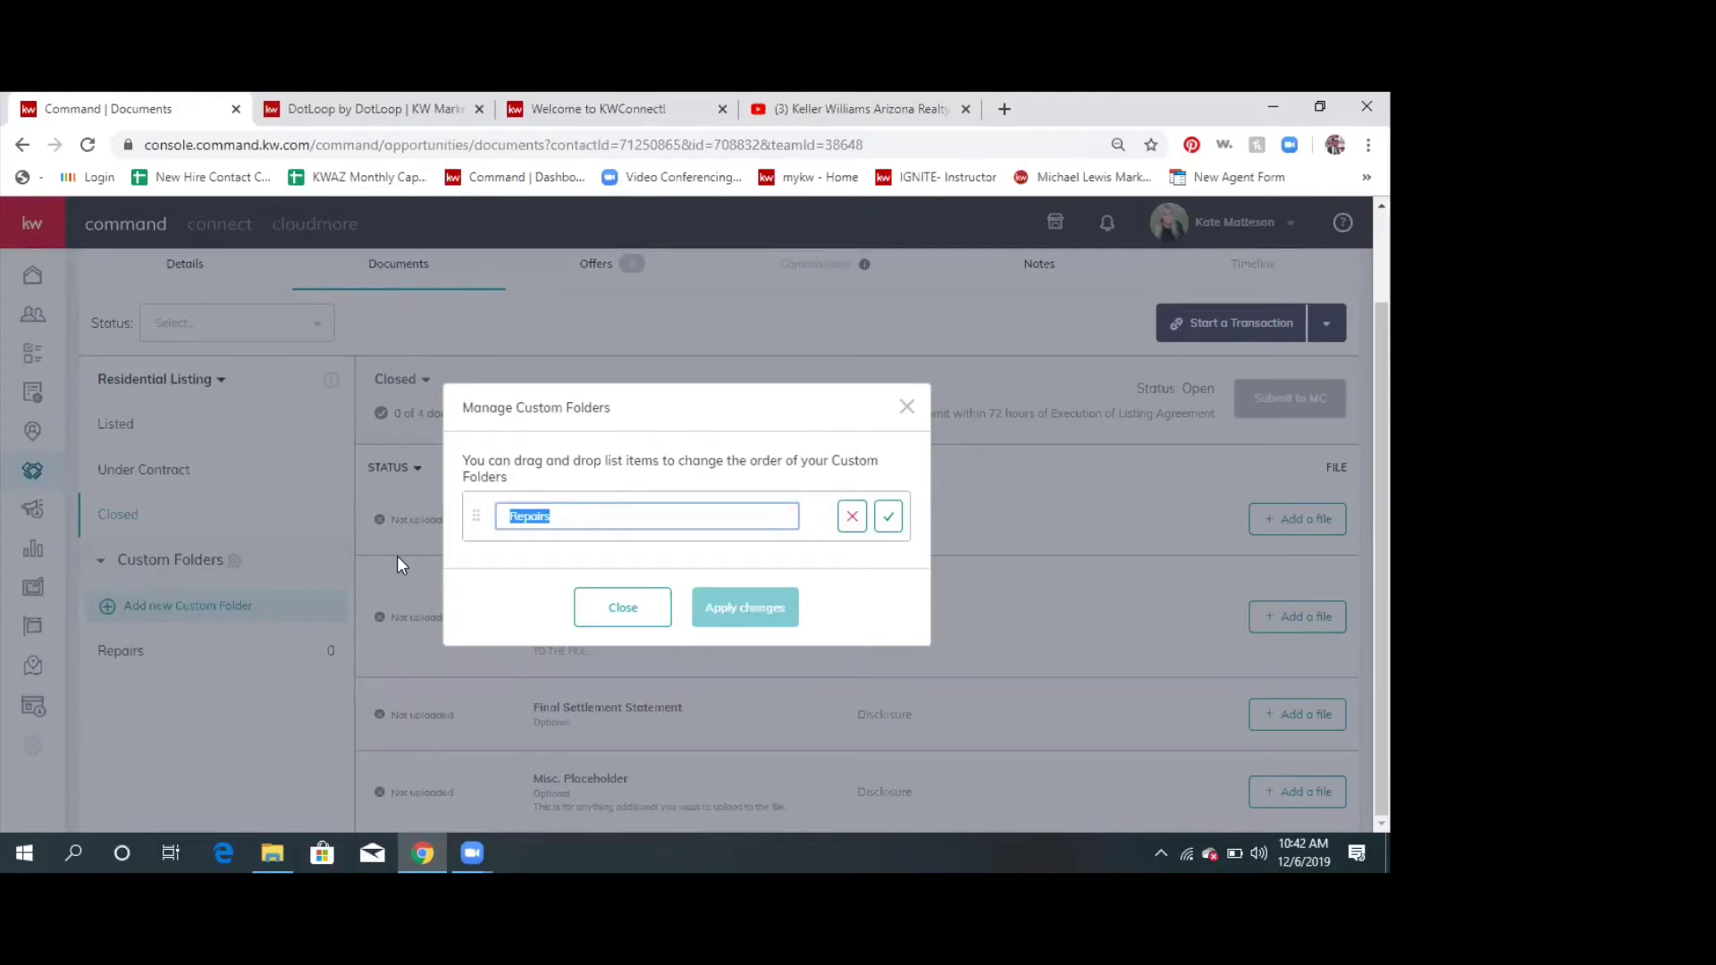
pyautogui.write('Staging')
pyautogui.click(888, 516)
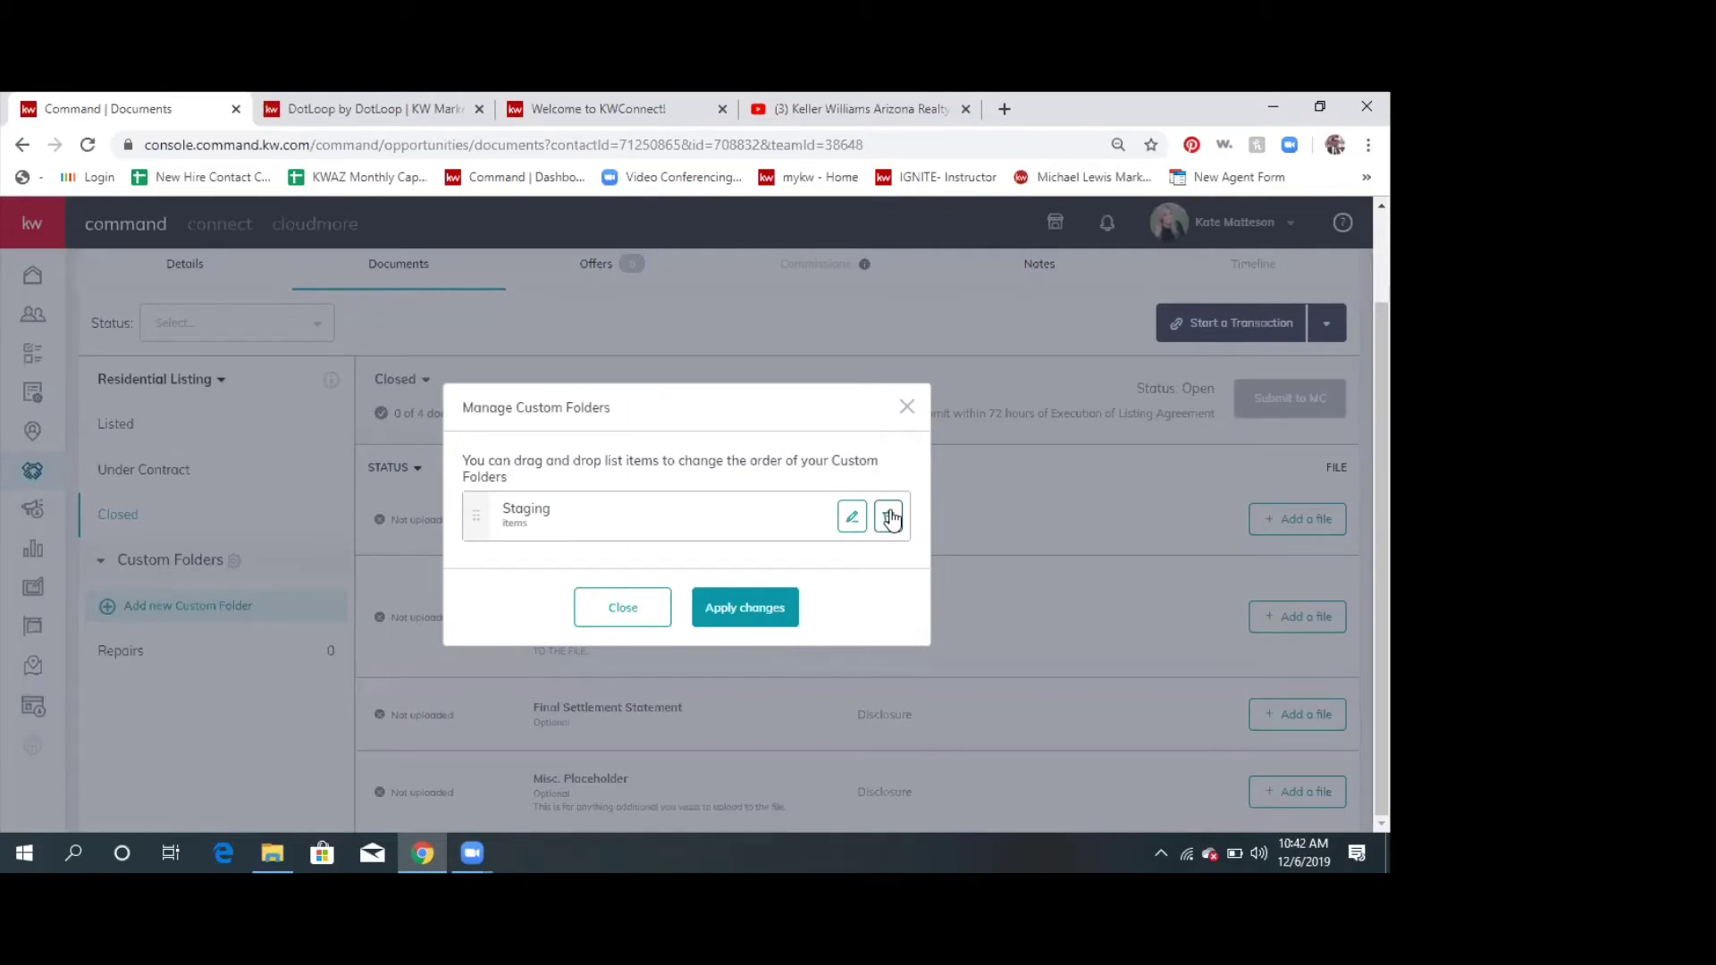
pyautogui.click(748, 607)
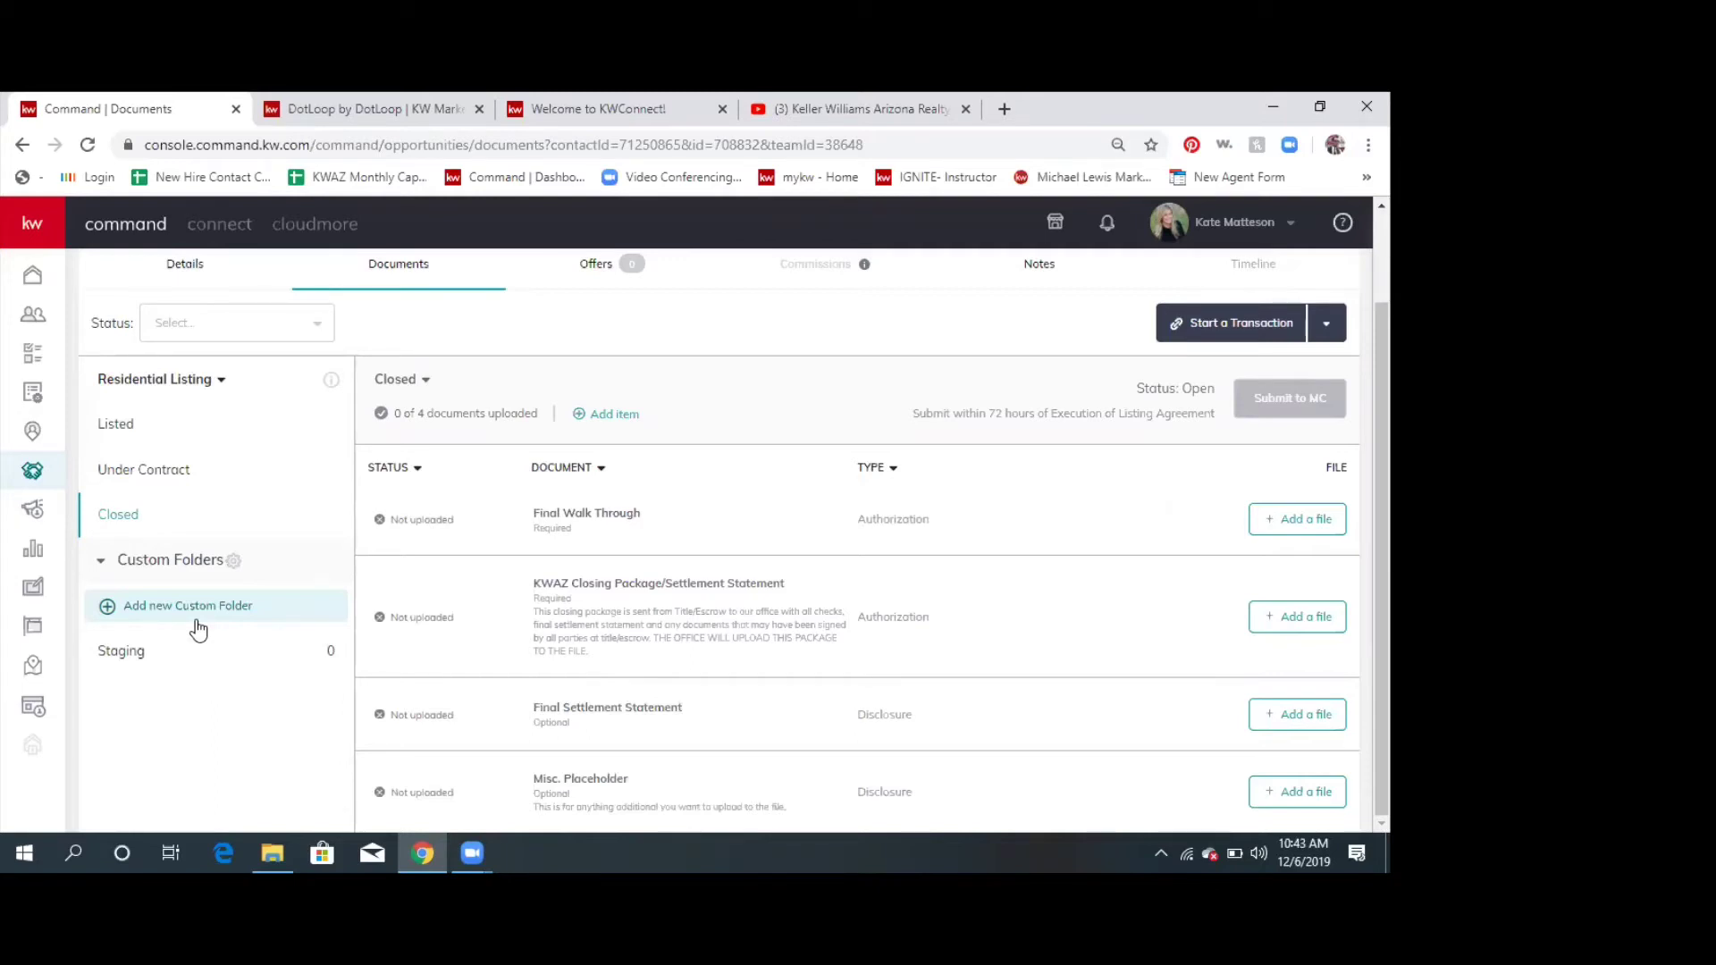
# - Create an Offer 1 custom folder named with the buyer's surname and Rejected
pyautogui.click(209, 606)
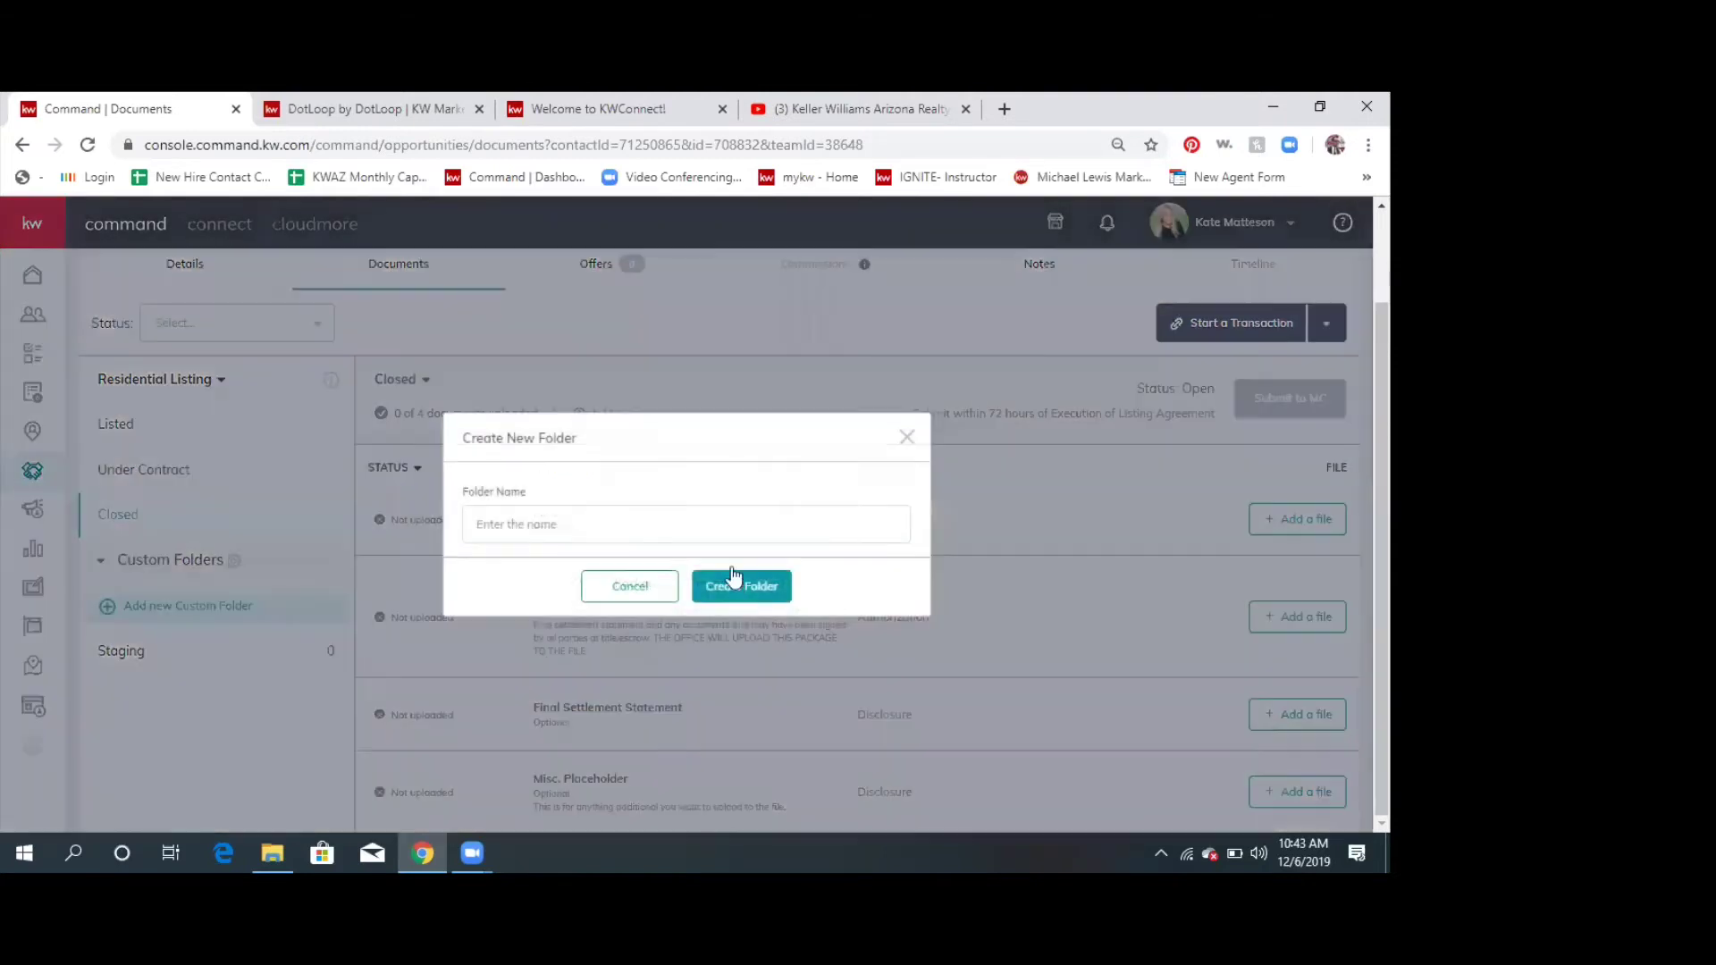
pyautogui.click(684, 525)
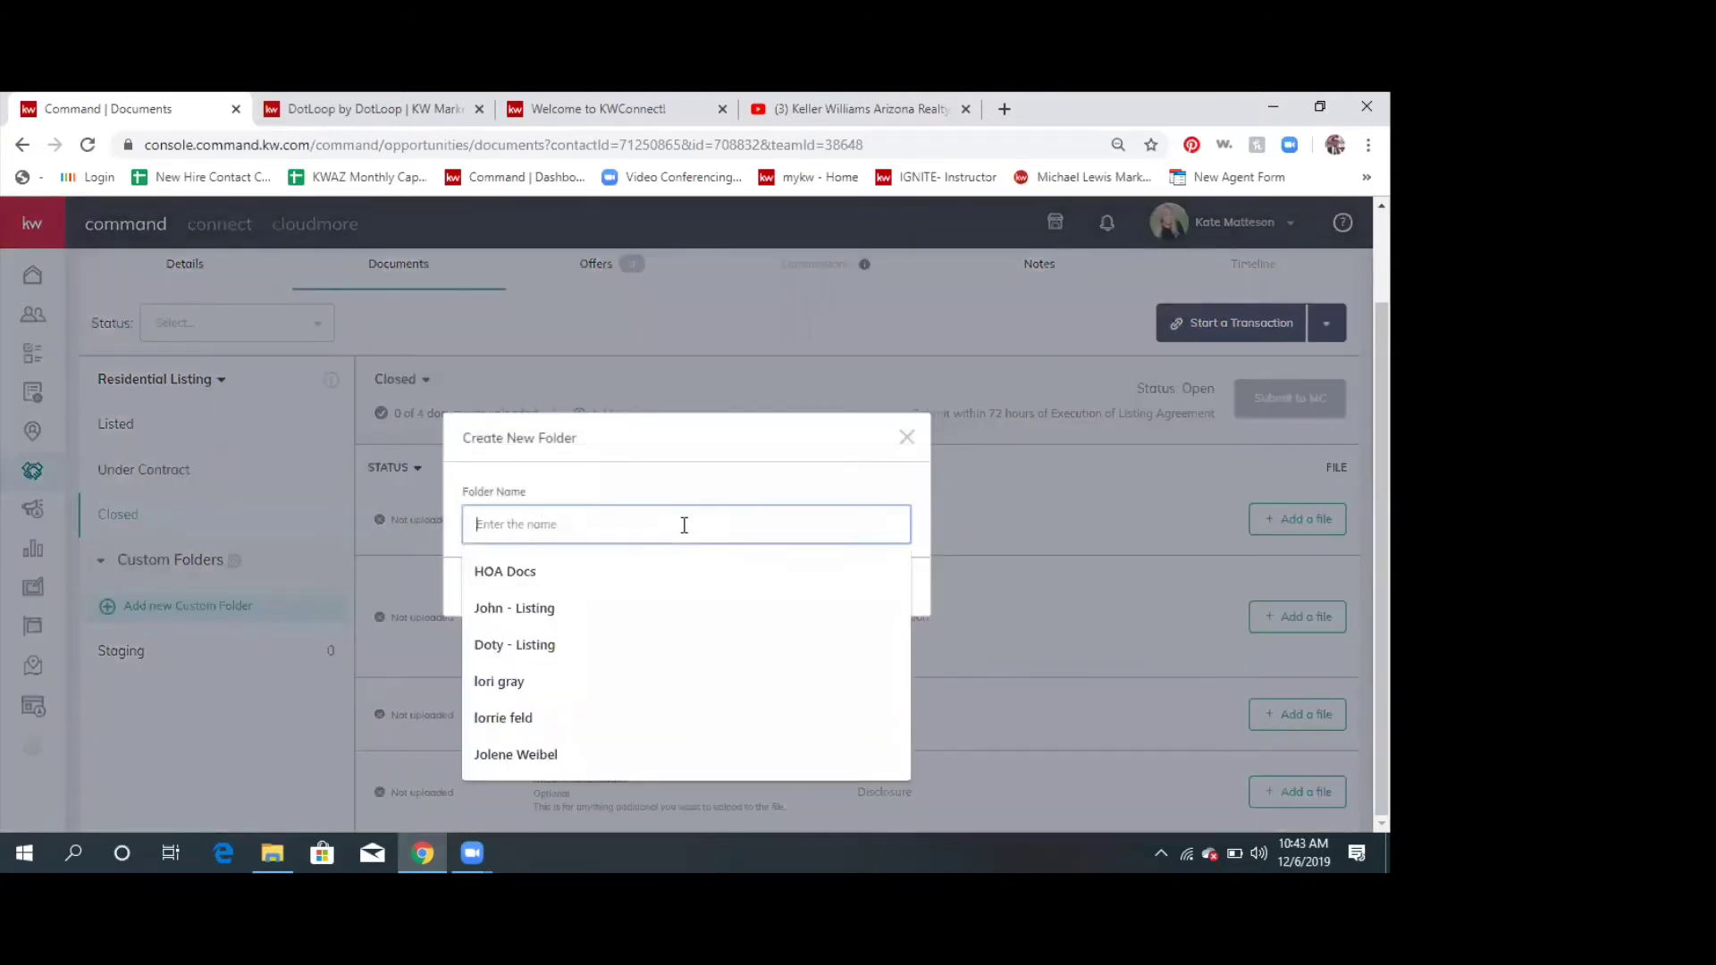
pyautogui.write('Offer')
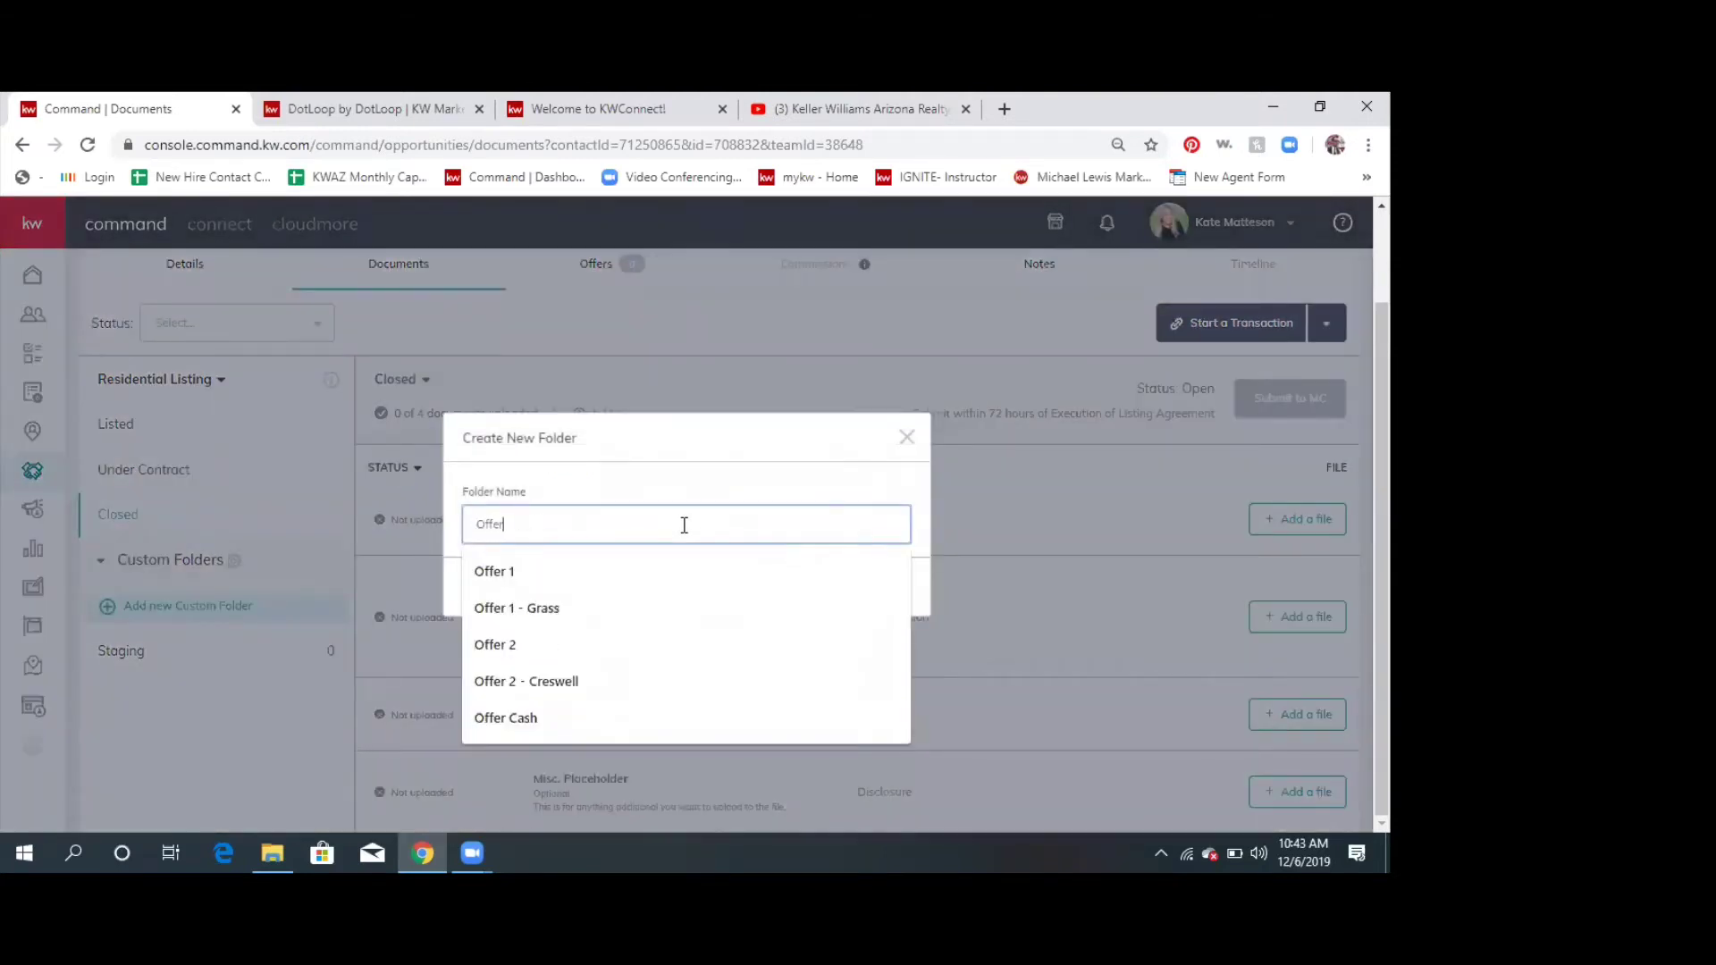
pyautogui.write(' 1 - Sm')
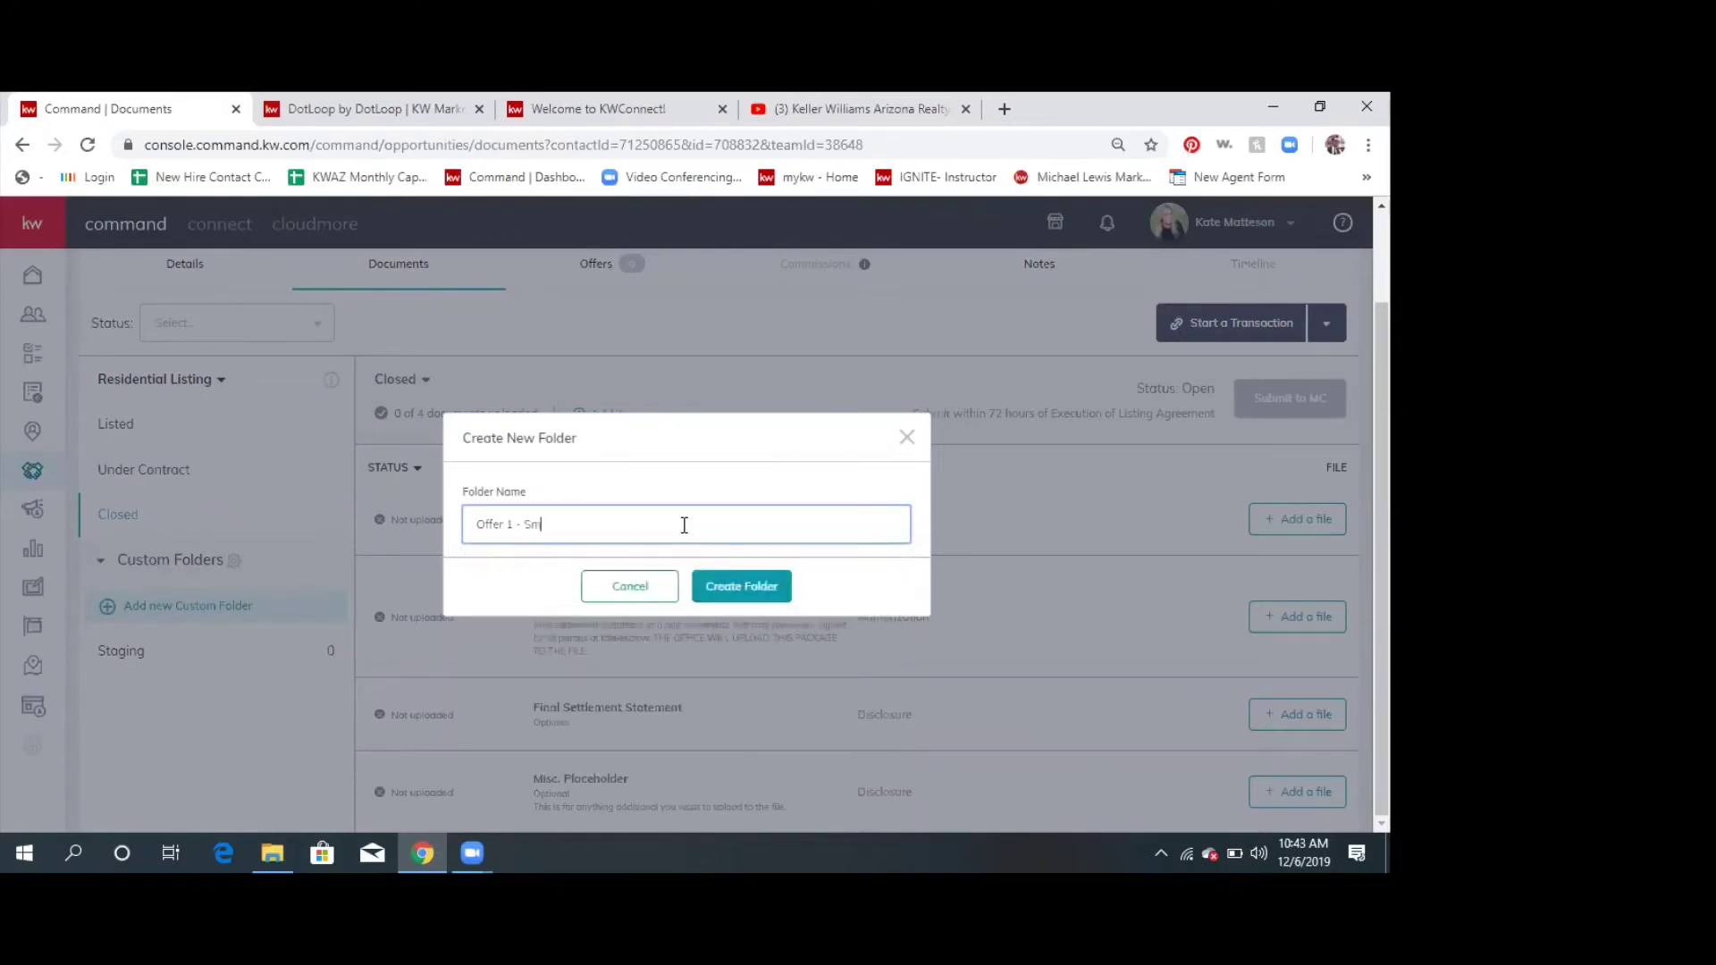
pyautogui.write('ith - Rejected')
pyautogui.click(720, 586)
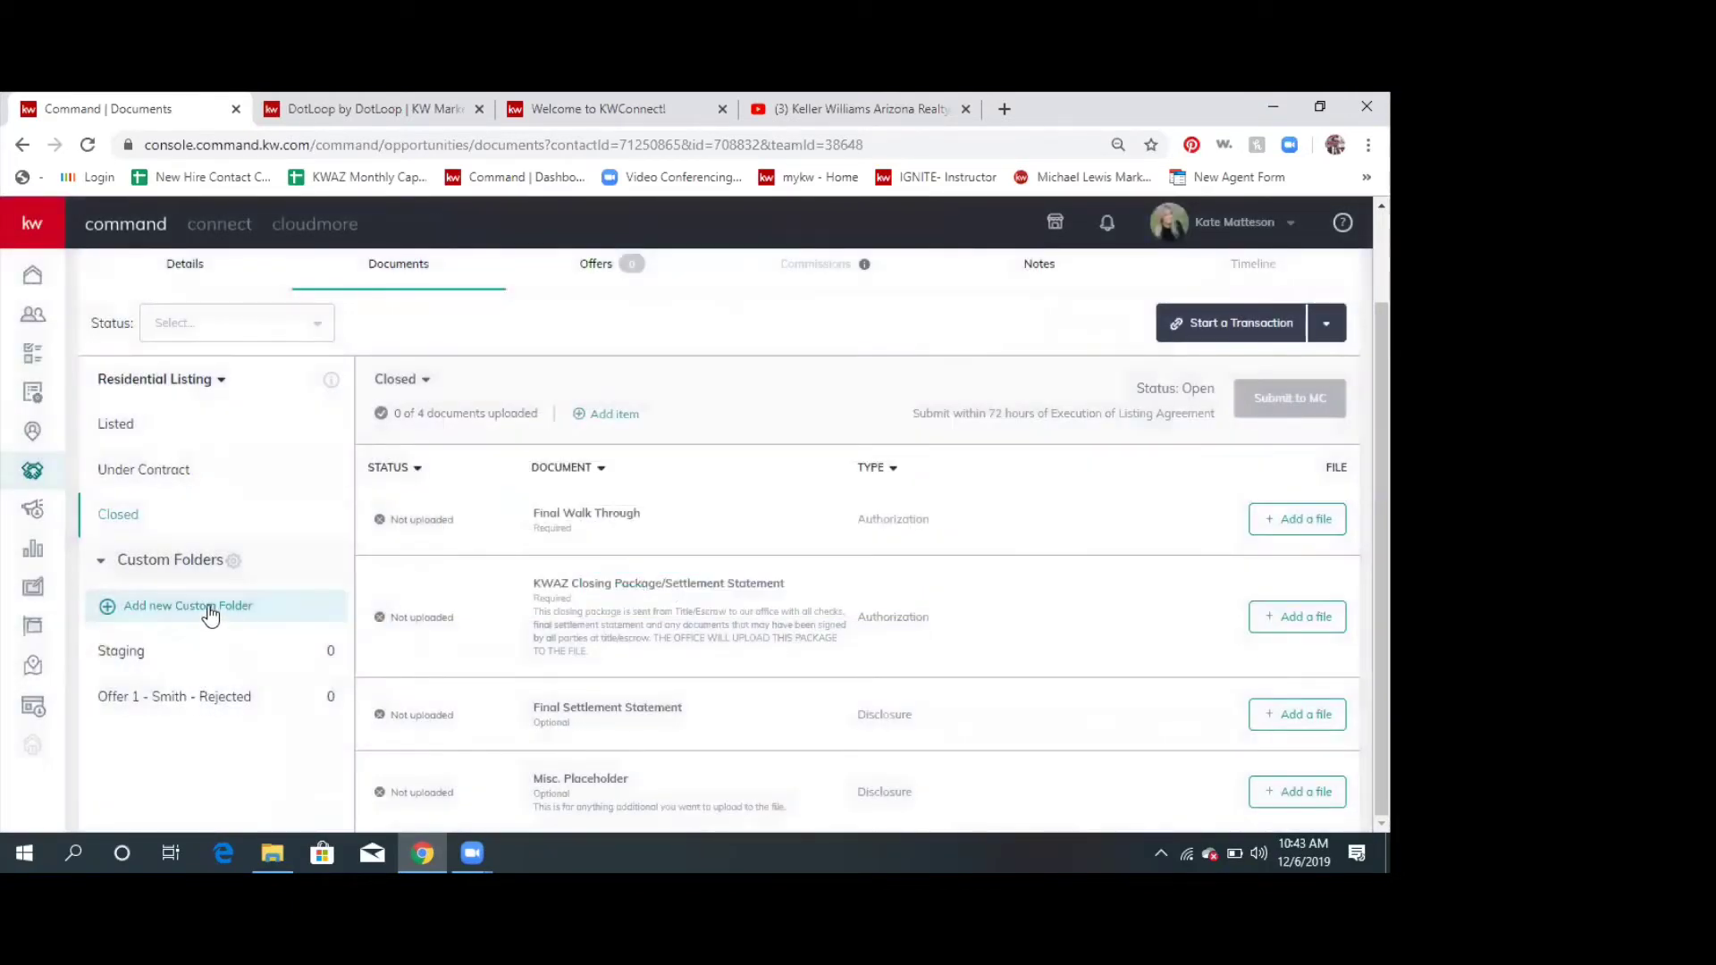
# - Cancel a second new folder and reopen the custom folder management list
pyautogui.click(207, 611)
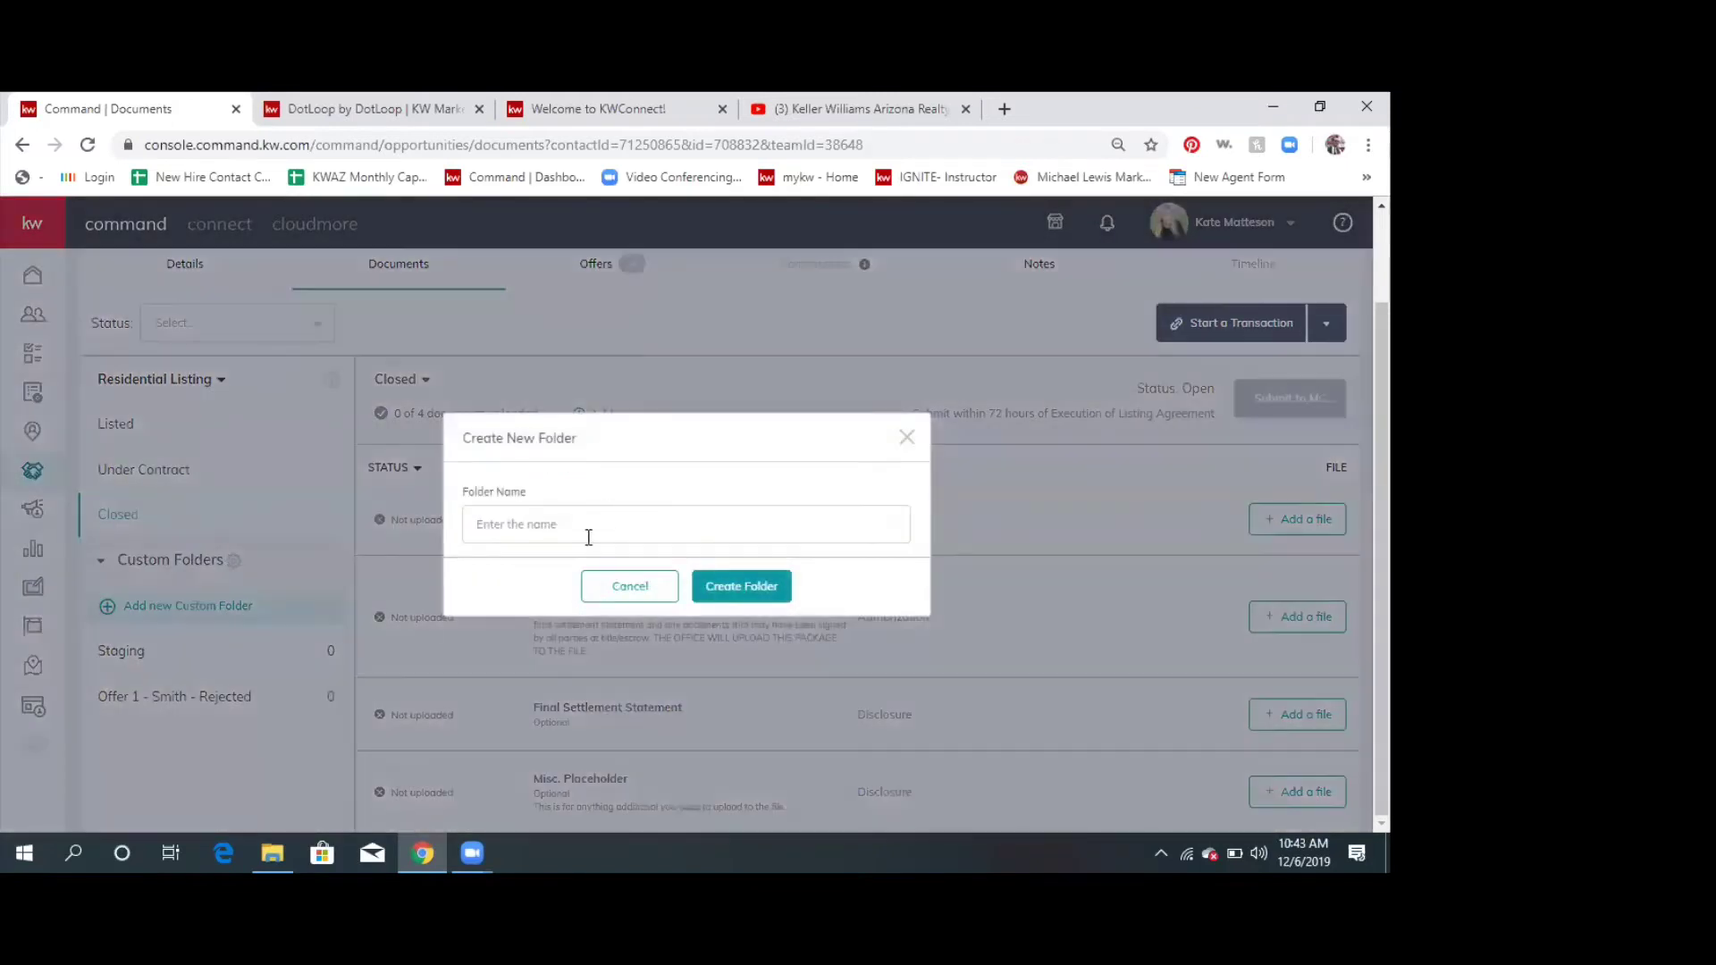
pyautogui.click(308, 499)
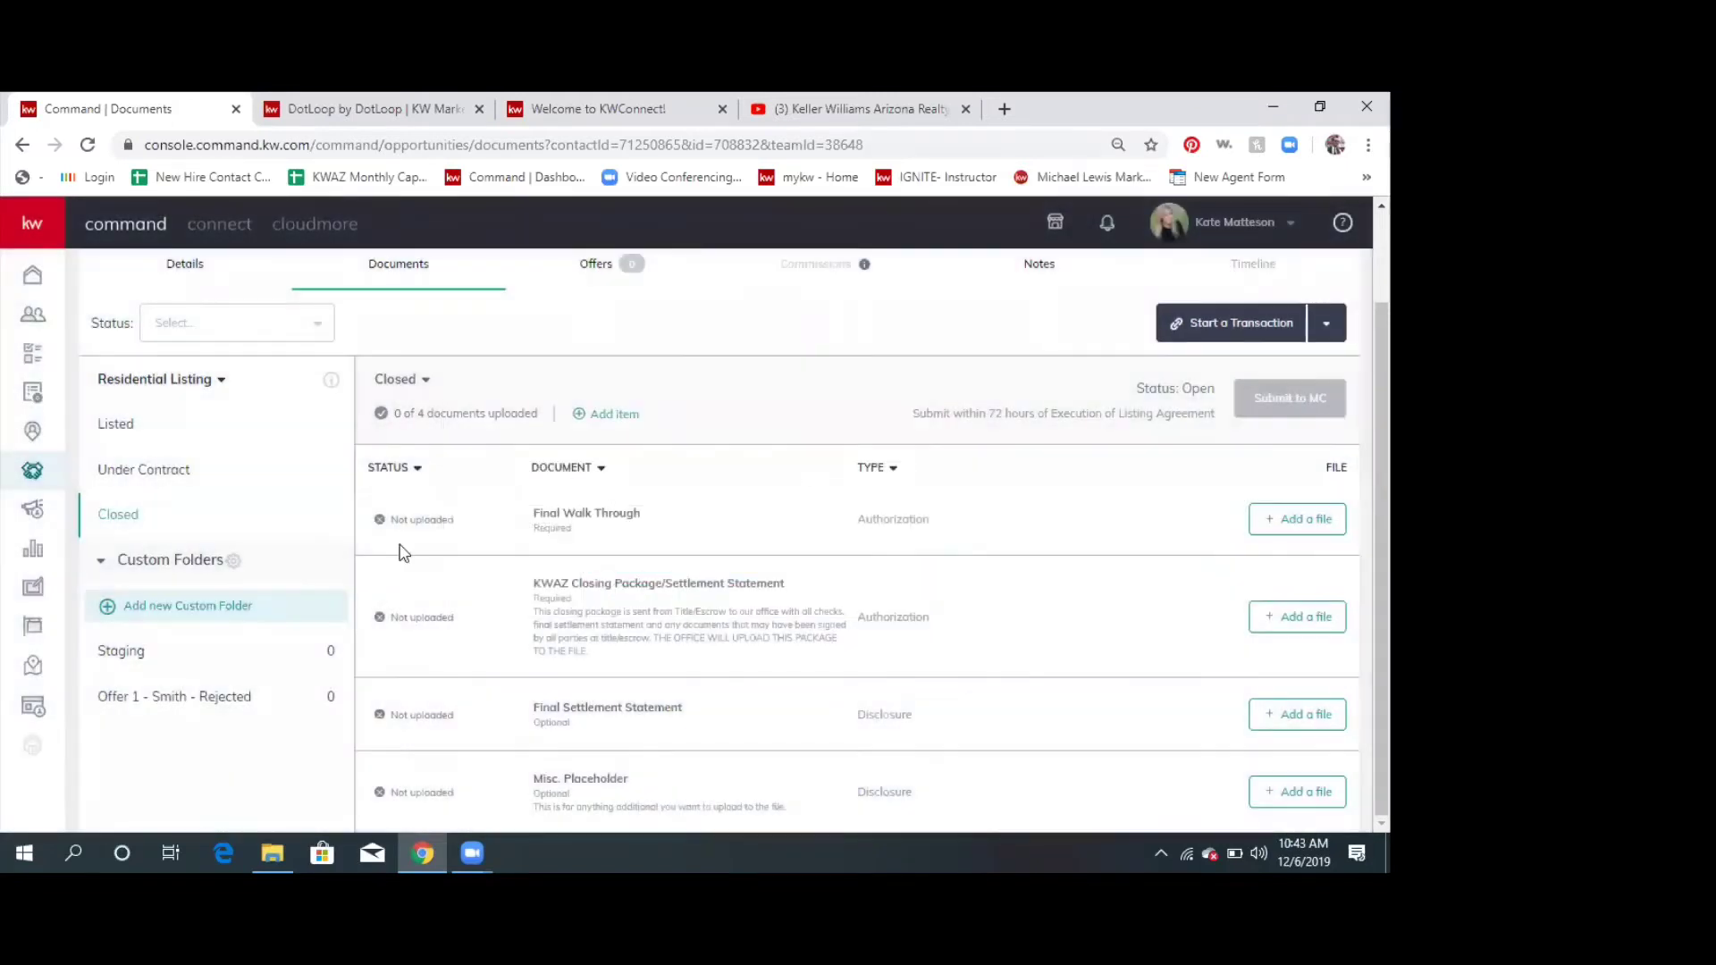
pyautogui.click(233, 561)
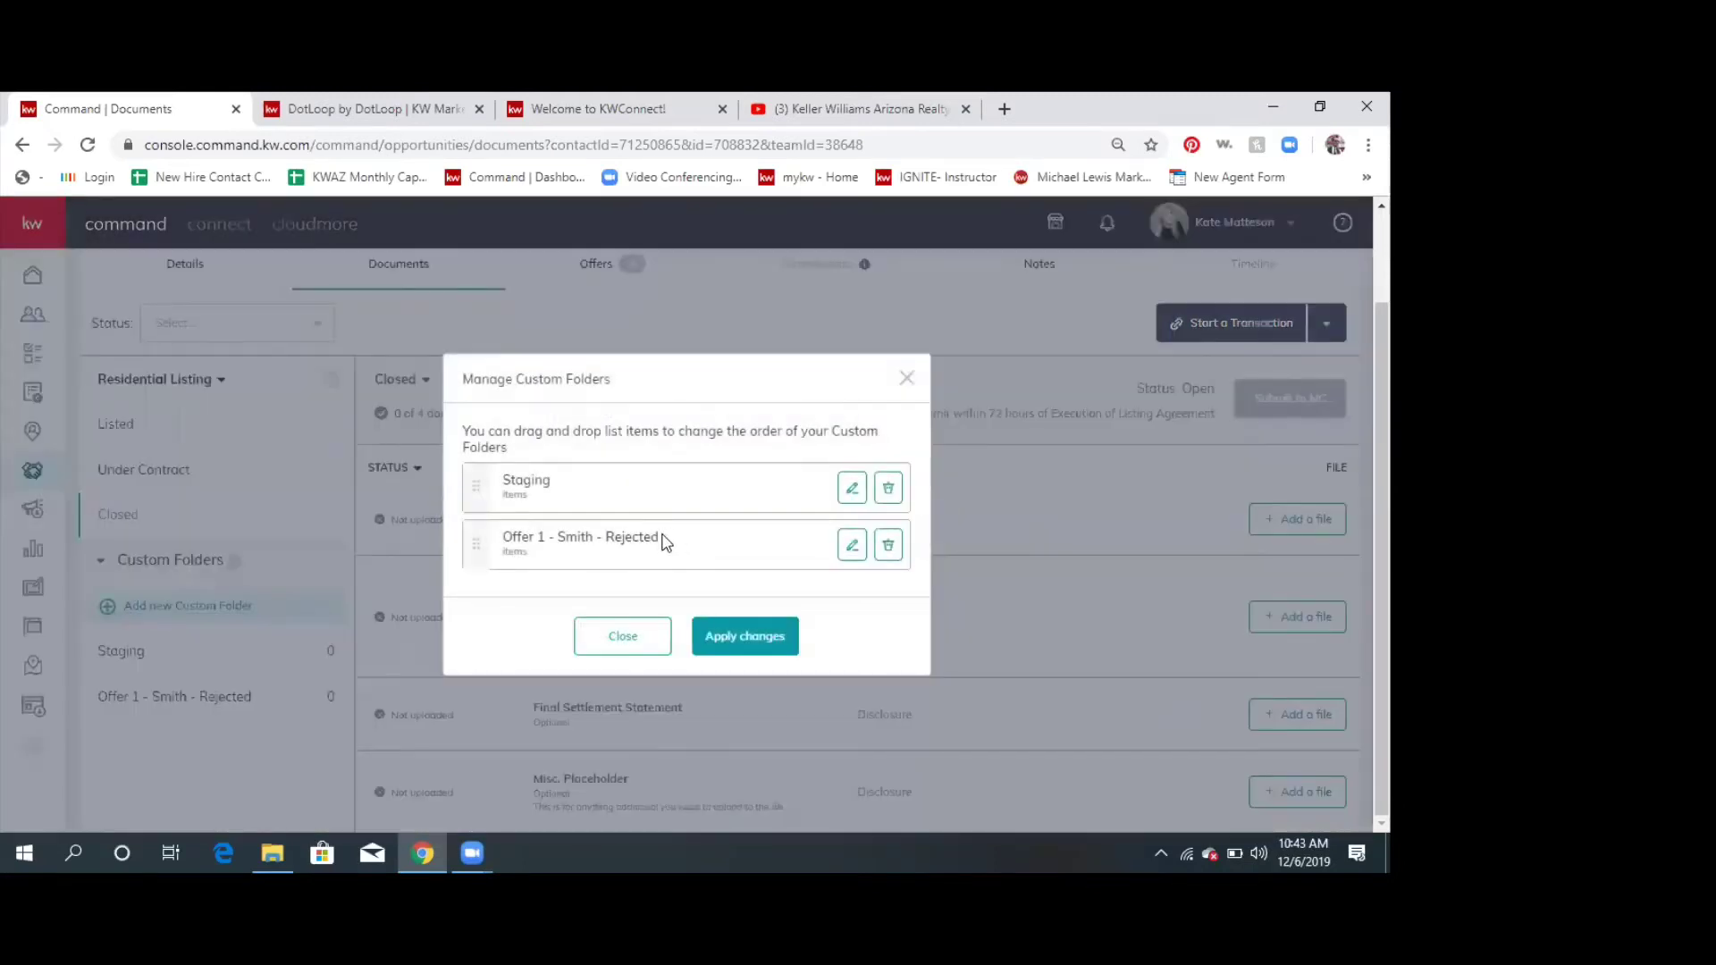
# - Remove ' - Rejected' from the Offer 1 folder name and apply the change
pyautogui.click(853, 547)
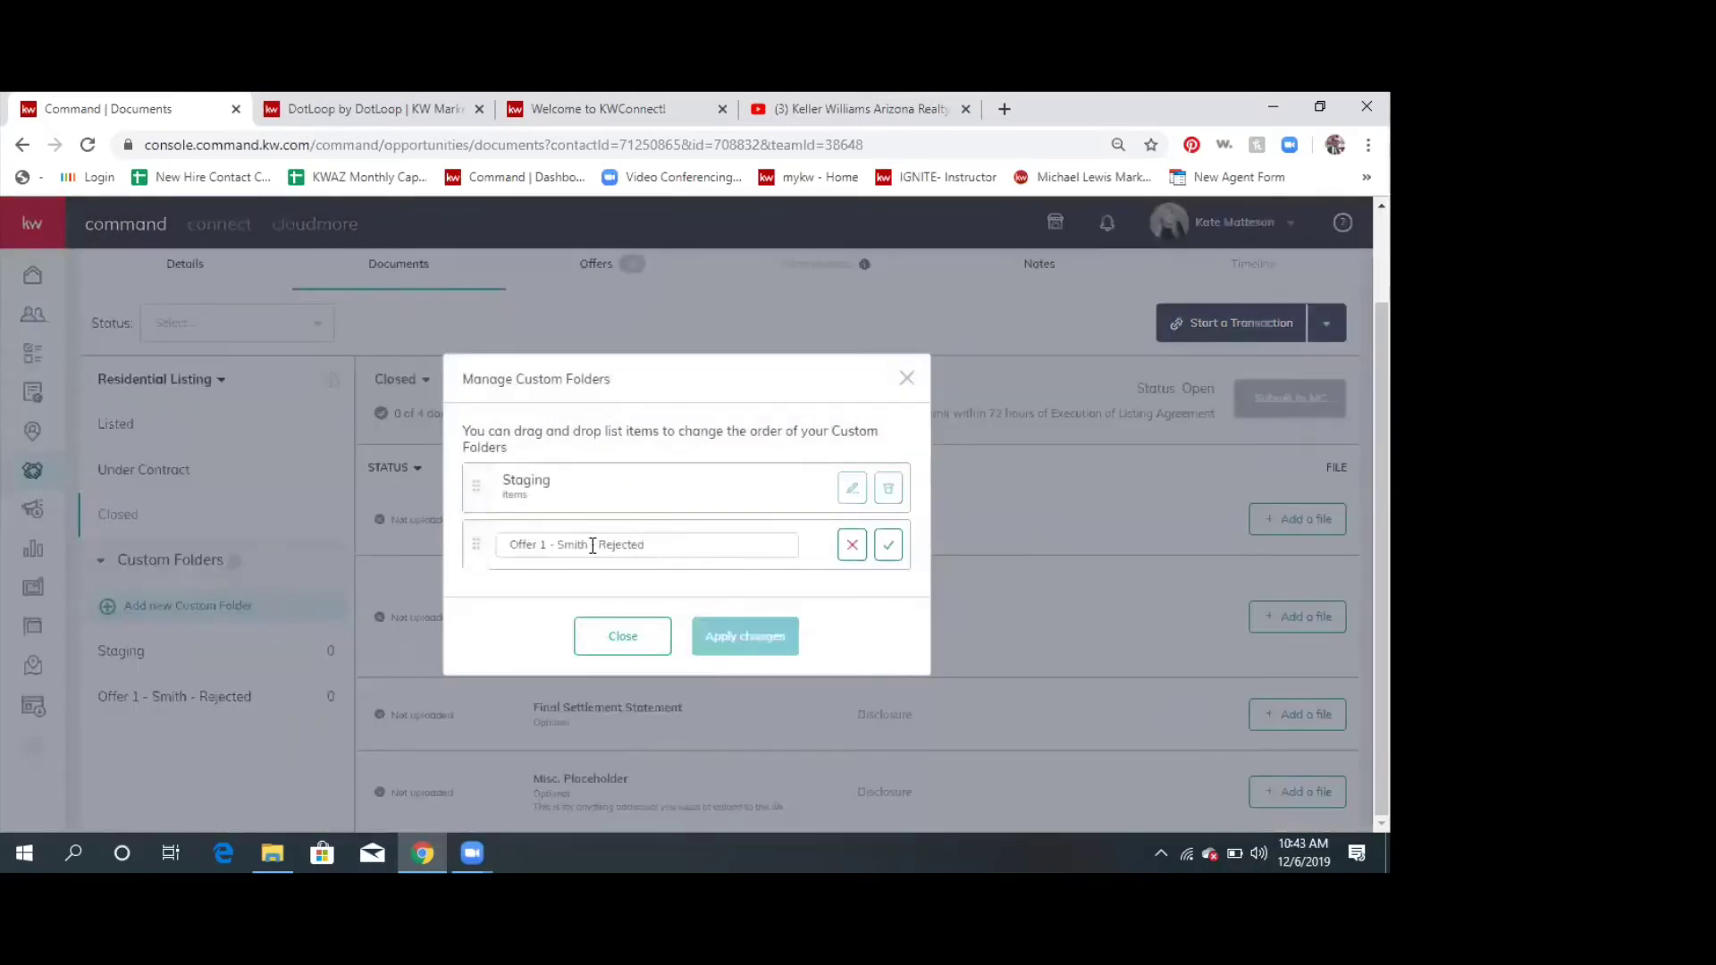
pyautogui.moveTo(600, 545); pyautogui.dragTo(798, 545)
pyautogui.press('BackSpace')
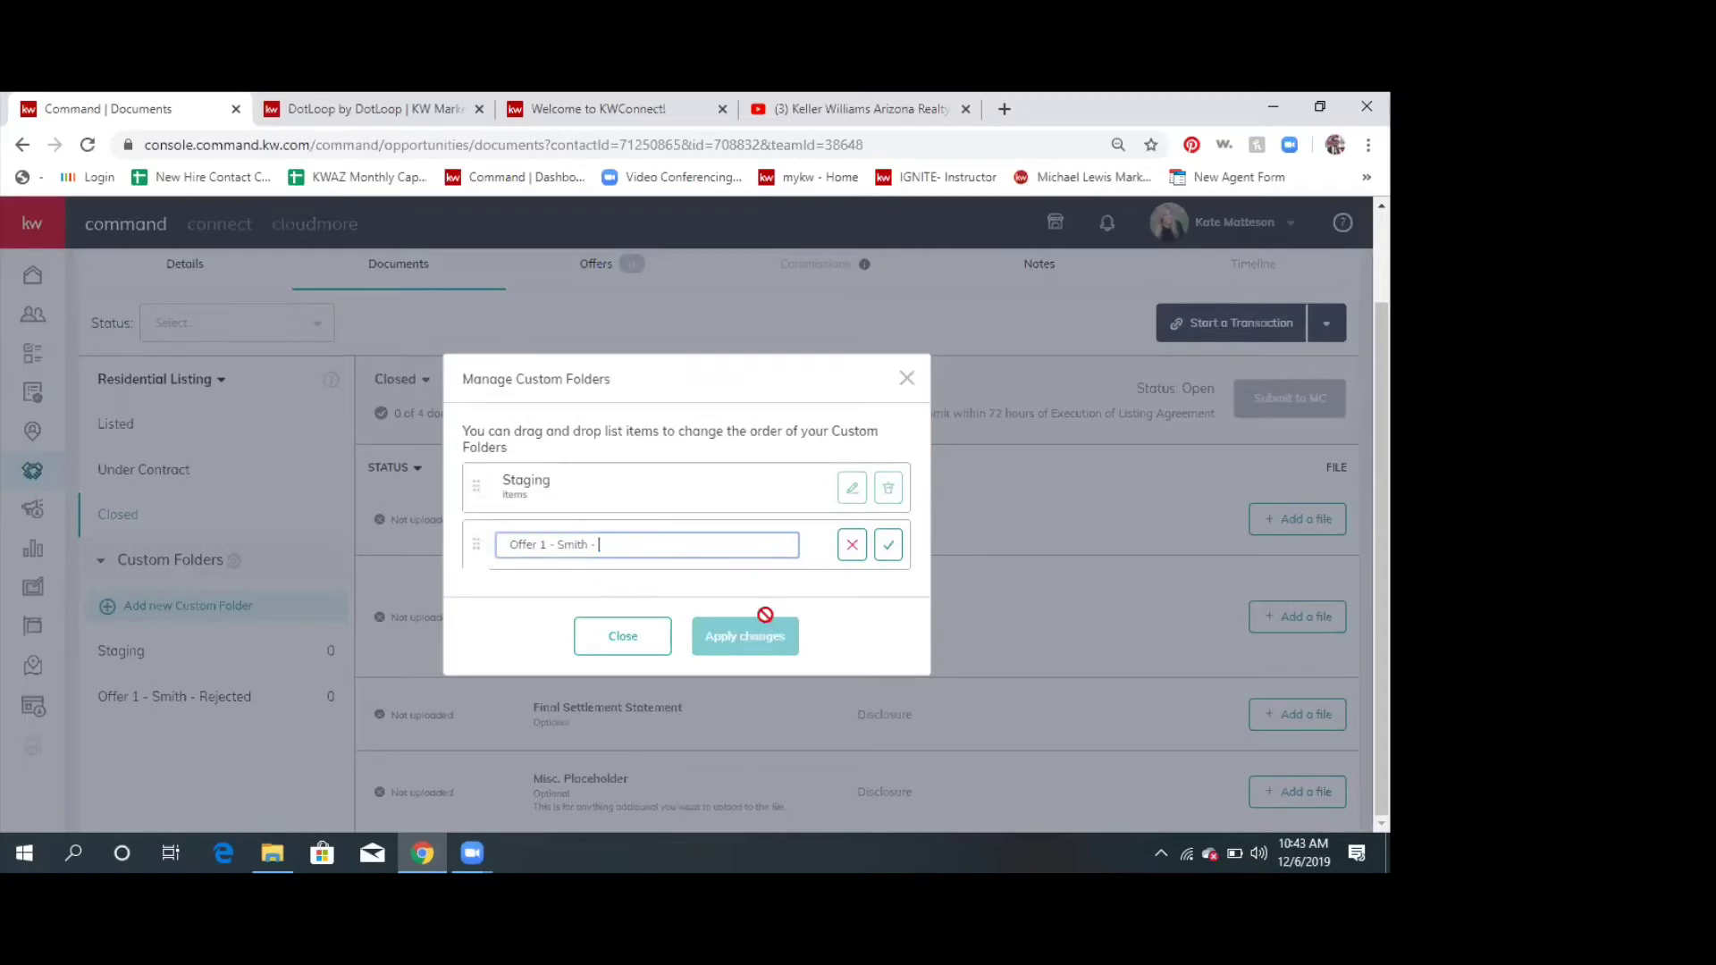
pyautogui.press('BackSpace')
pyautogui.press('BackSpace')
pyautogui.press('BackSpace')
pyautogui.click(885, 549)
pyautogui.click(724, 639)
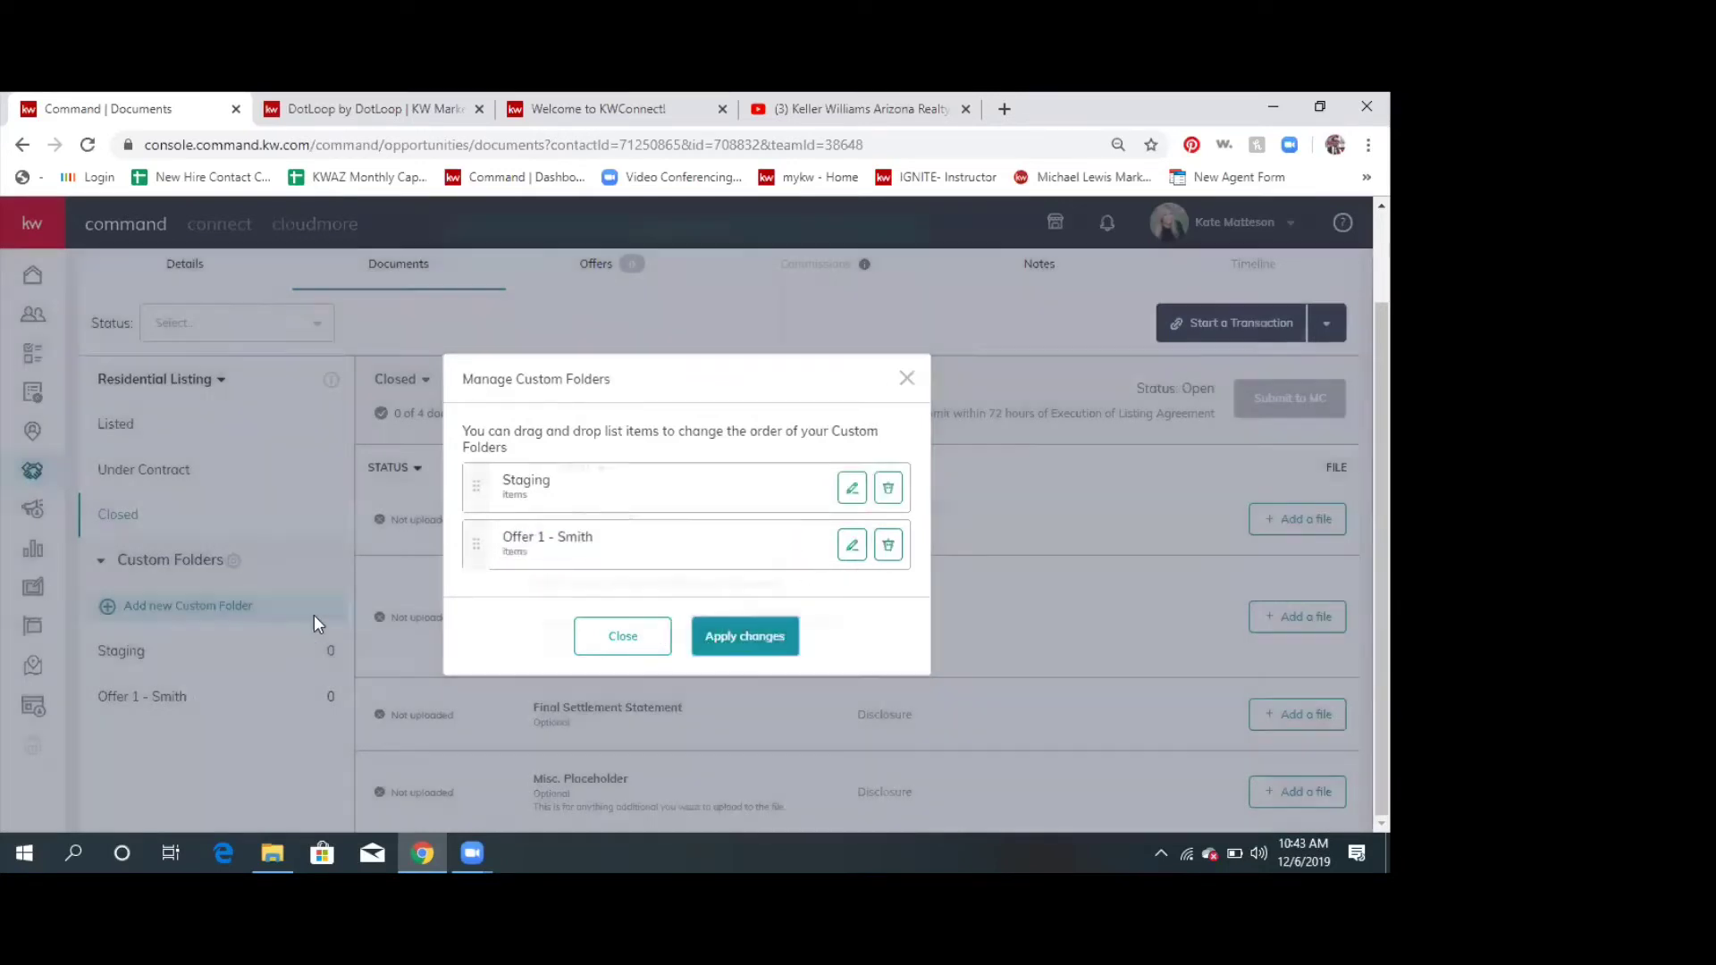
# - Create an Offer 2 folder named with the second buyer's surname, then open Offer 1
pyautogui.click(168, 606)
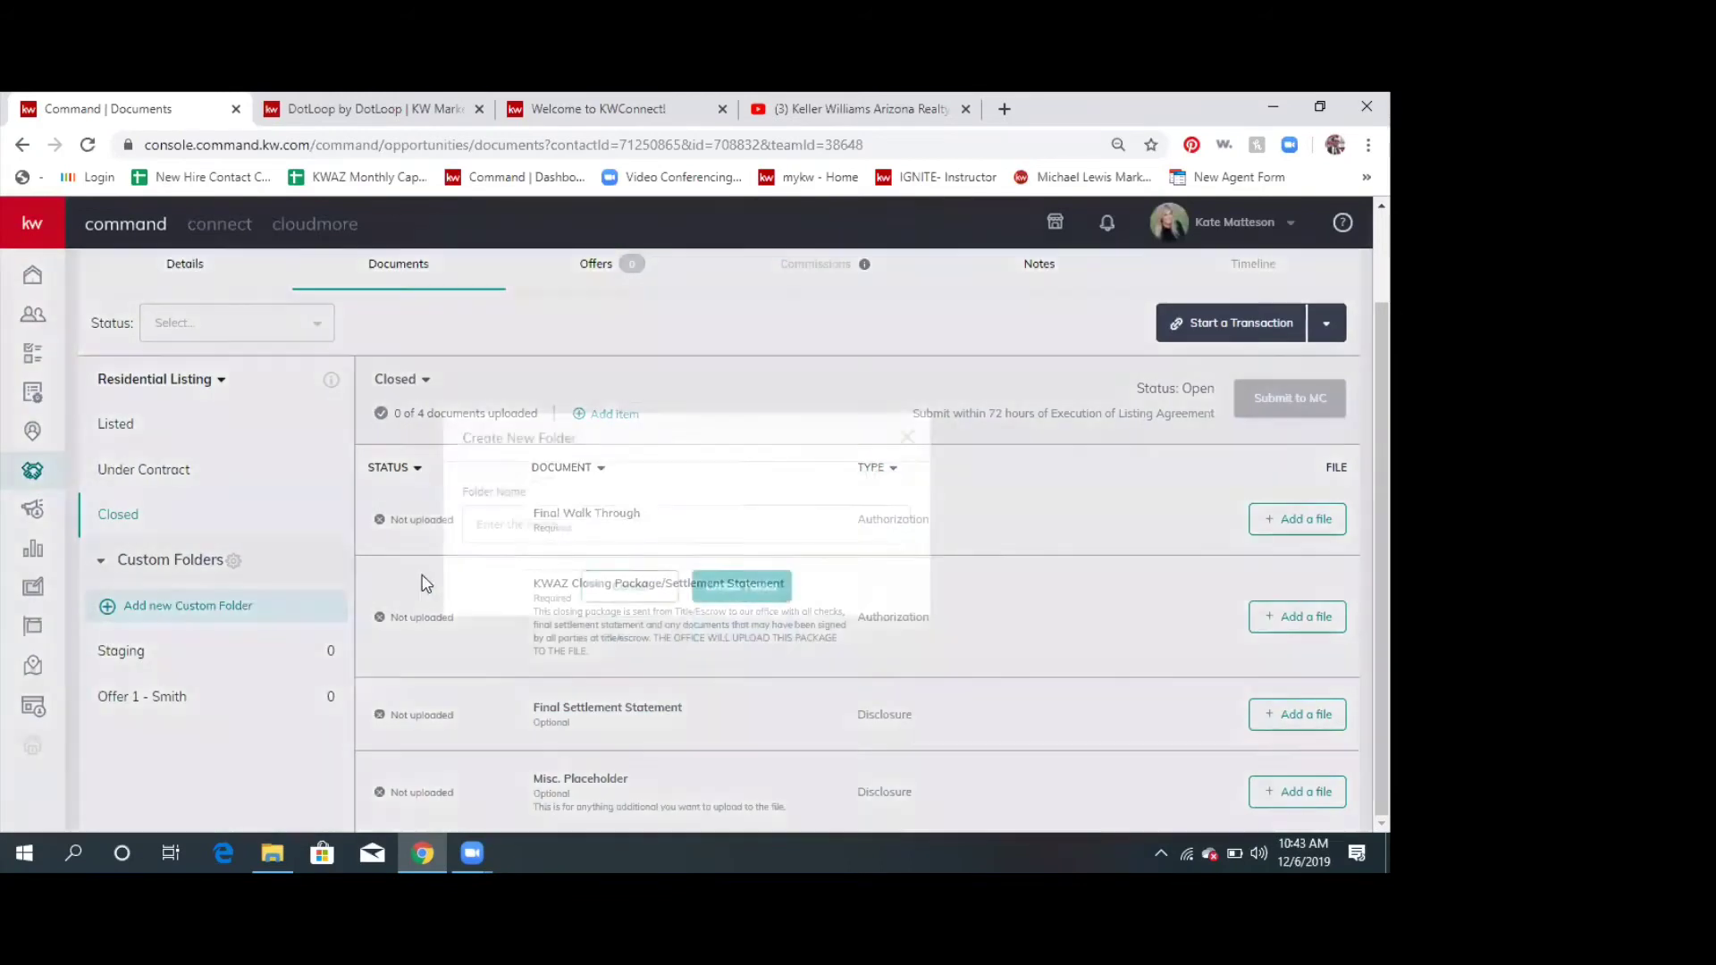
pyautogui.click(571, 527)
pyautogui.write('Off')
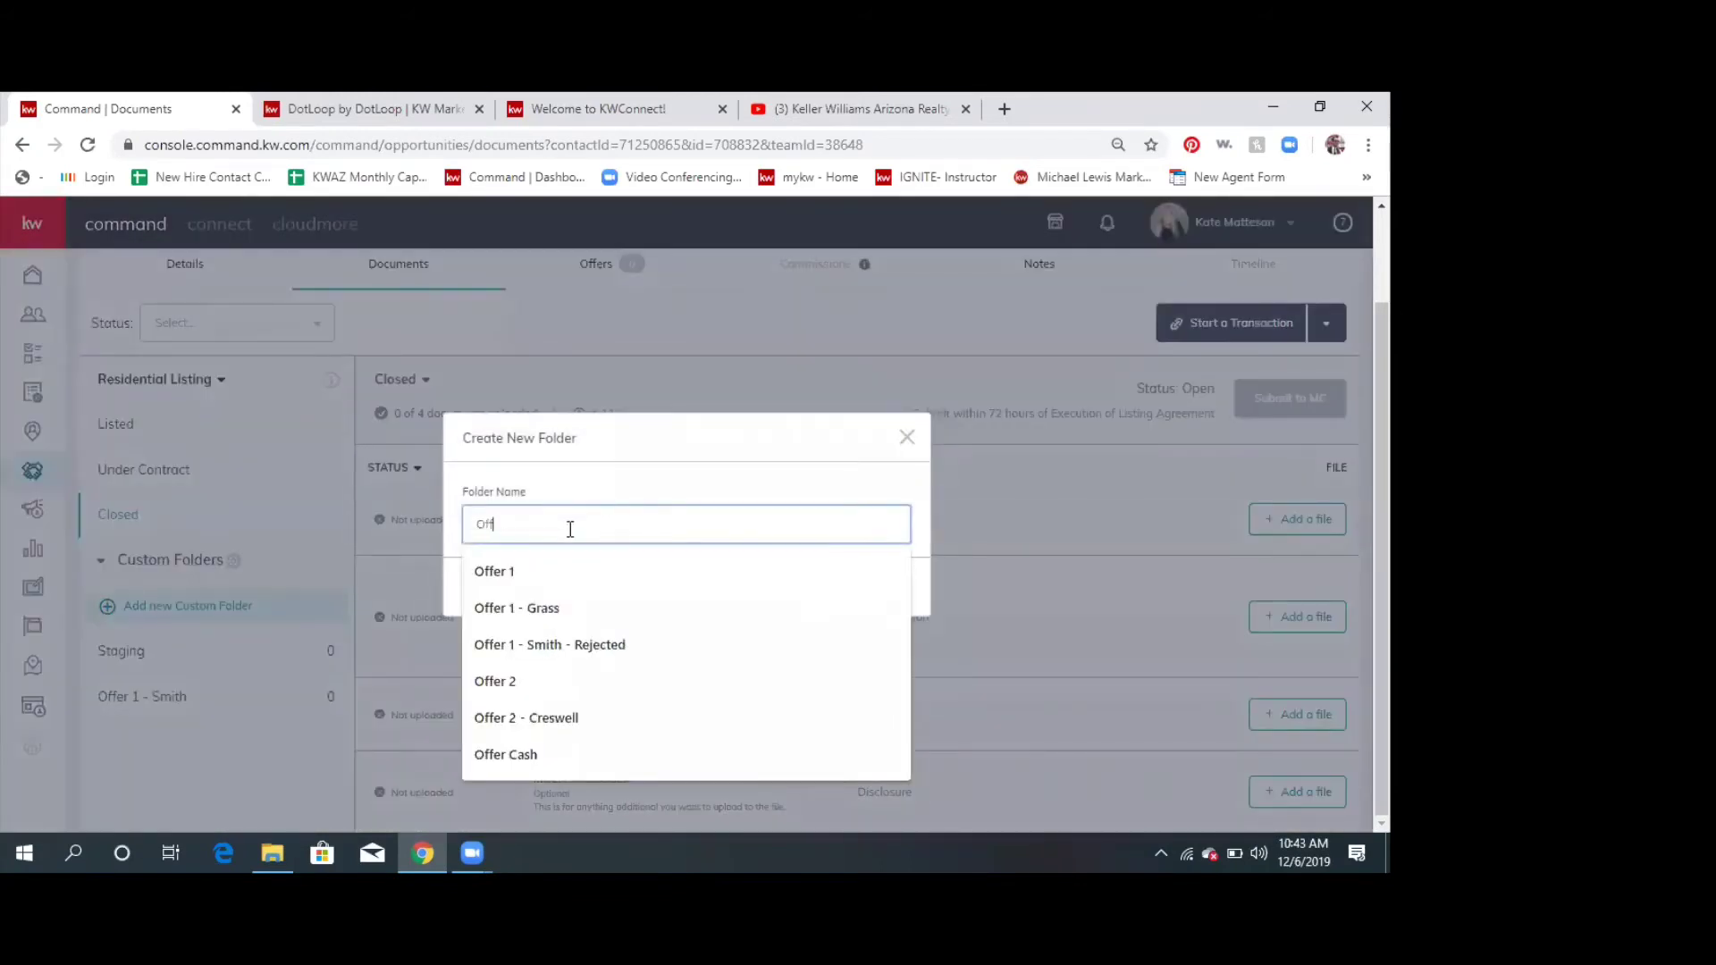
pyautogui.write('er 2 - johnson')
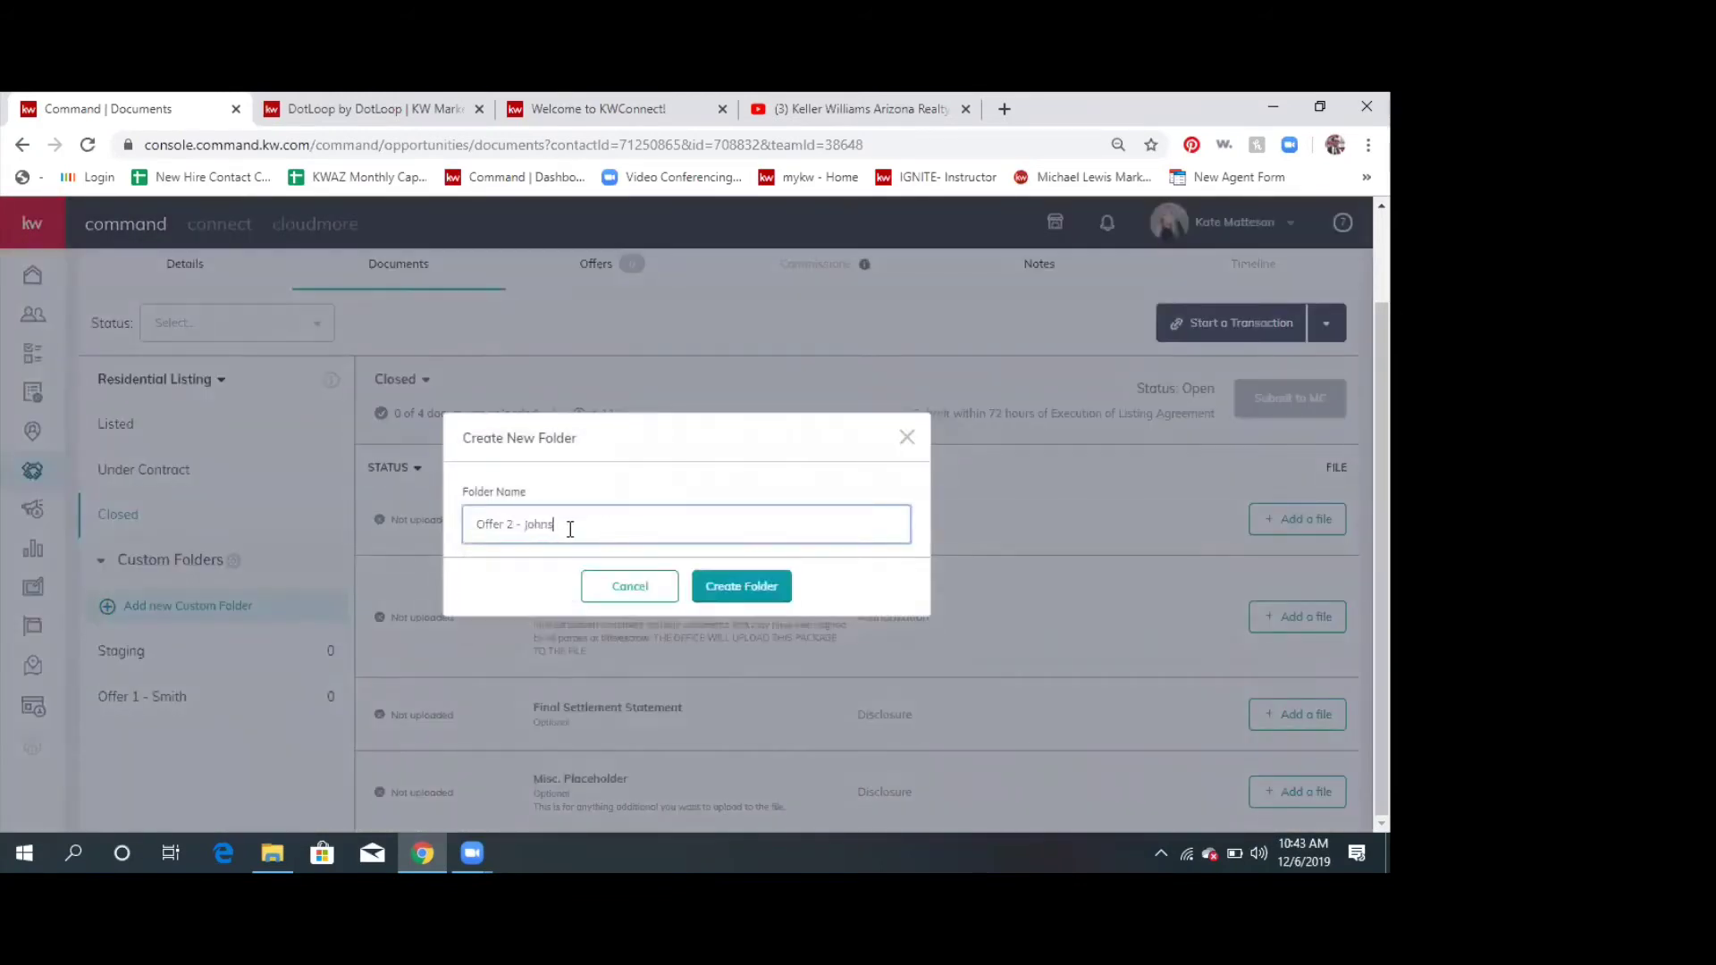
pyautogui.click(732, 589)
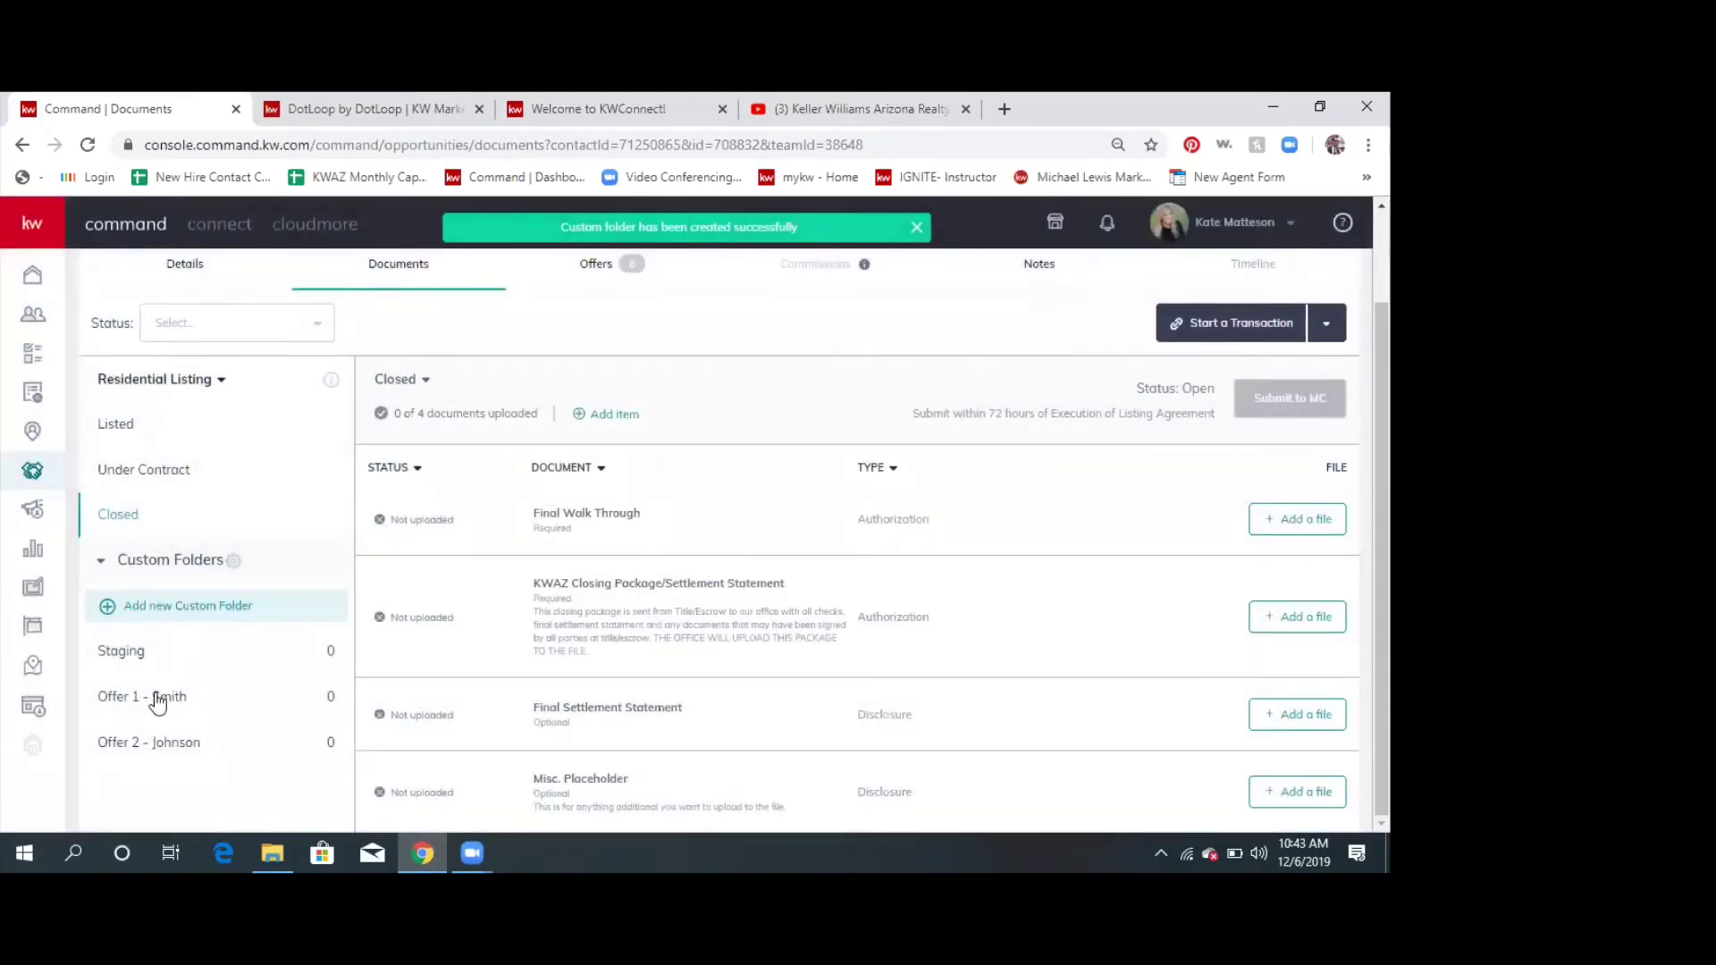
pyautogui.click(158, 703)
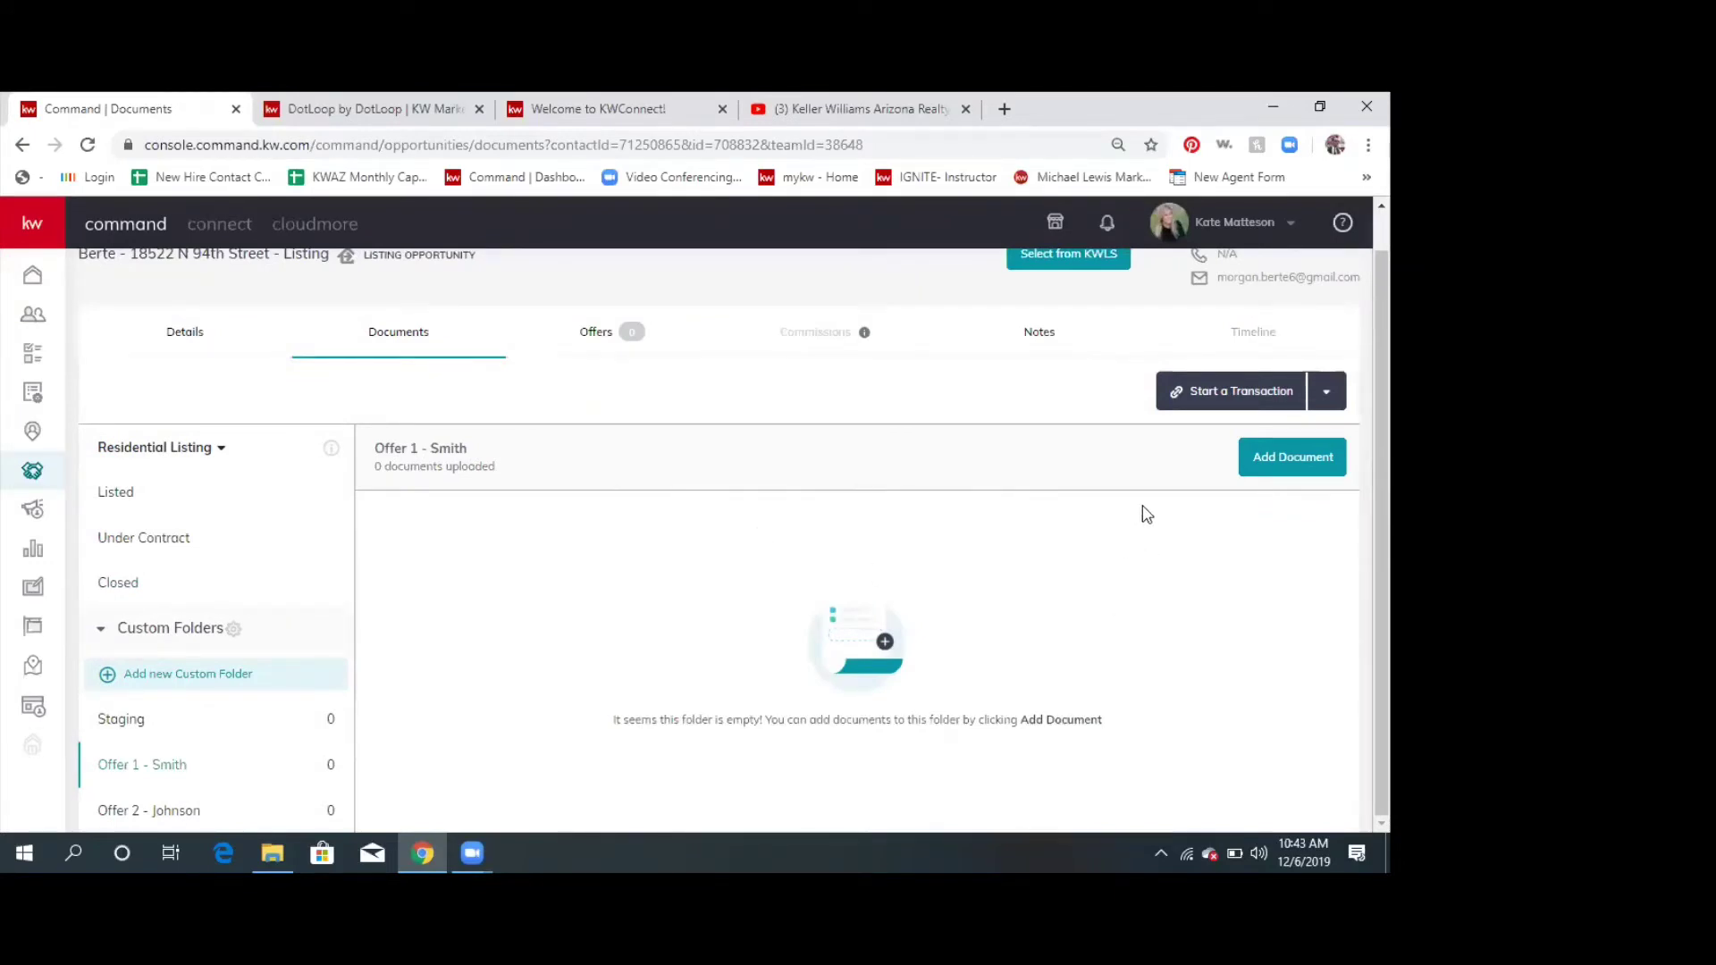
pyautogui.click(1282, 457)
pyautogui.click(682, 490)
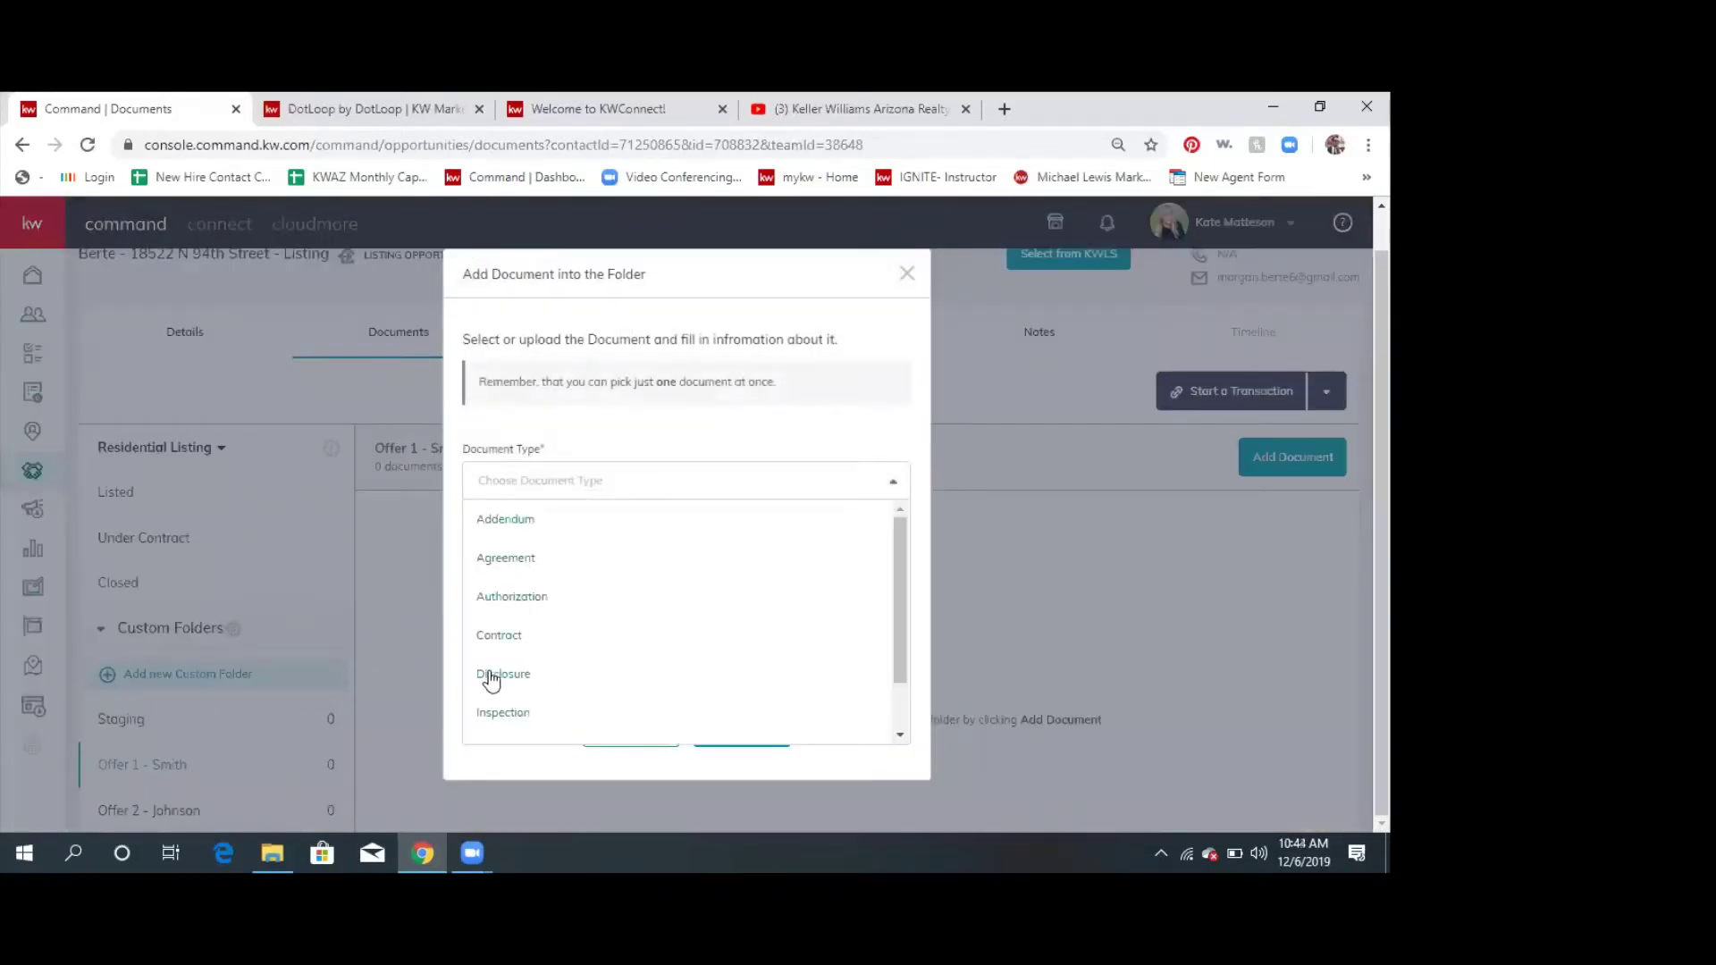
pyautogui.scroll(-1, 501, 666)
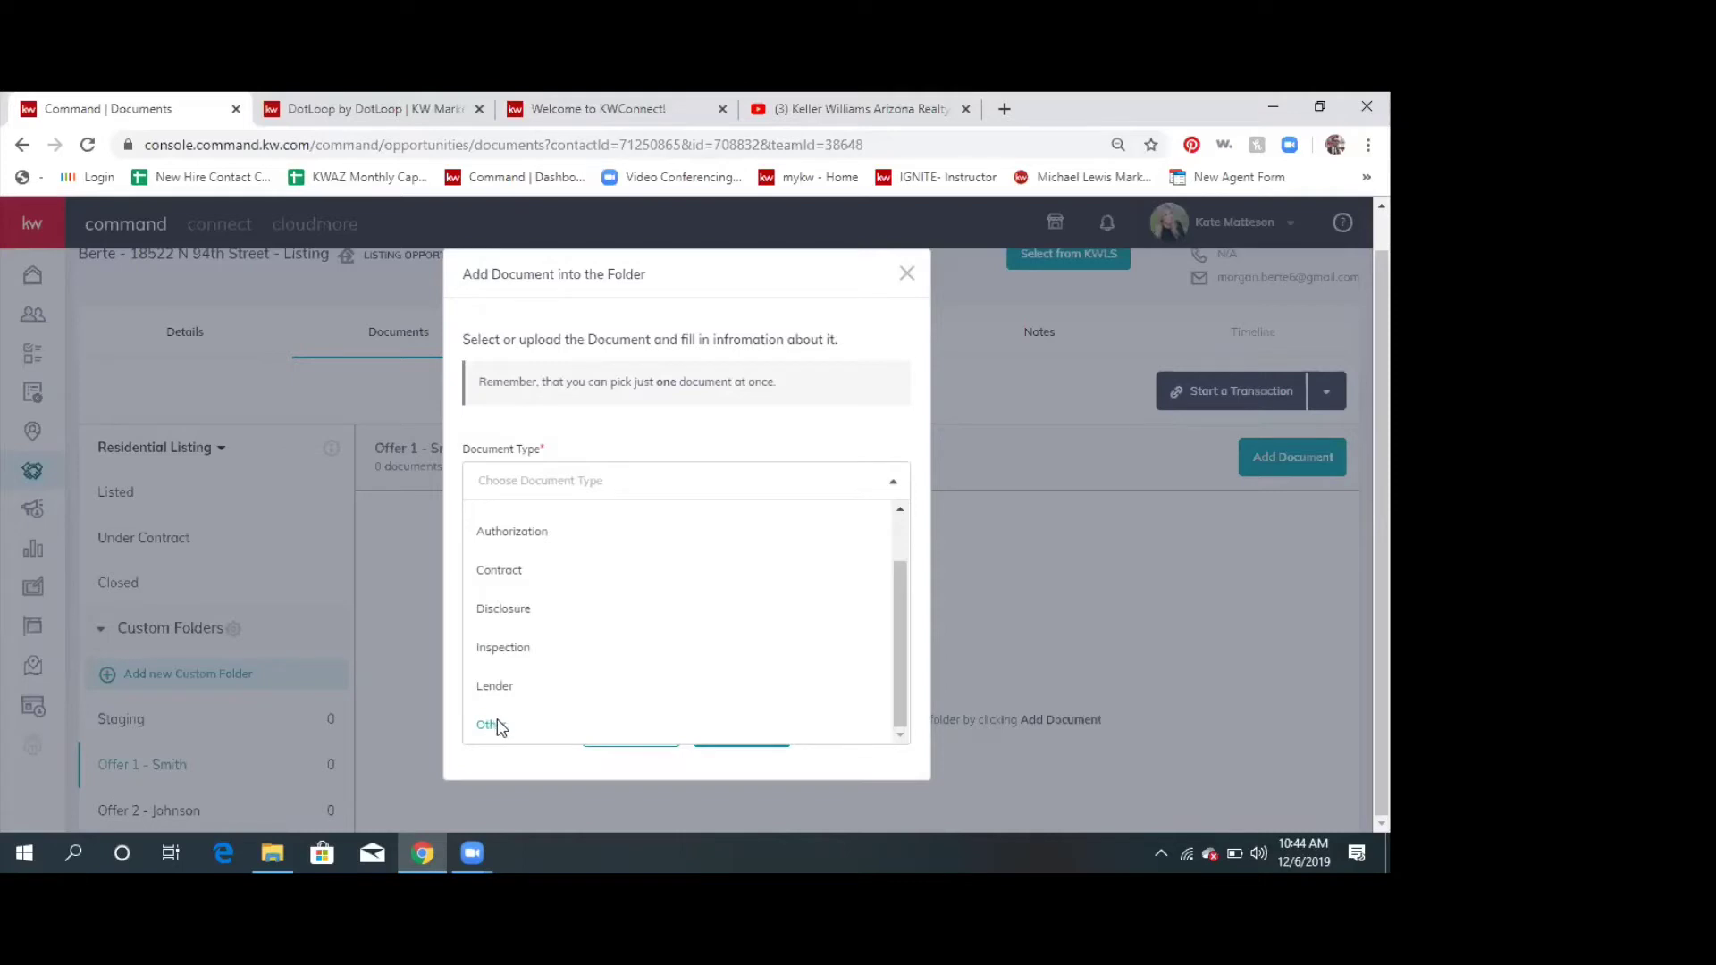
pyautogui.click(491, 725)
pyautogui.click(562, 538)
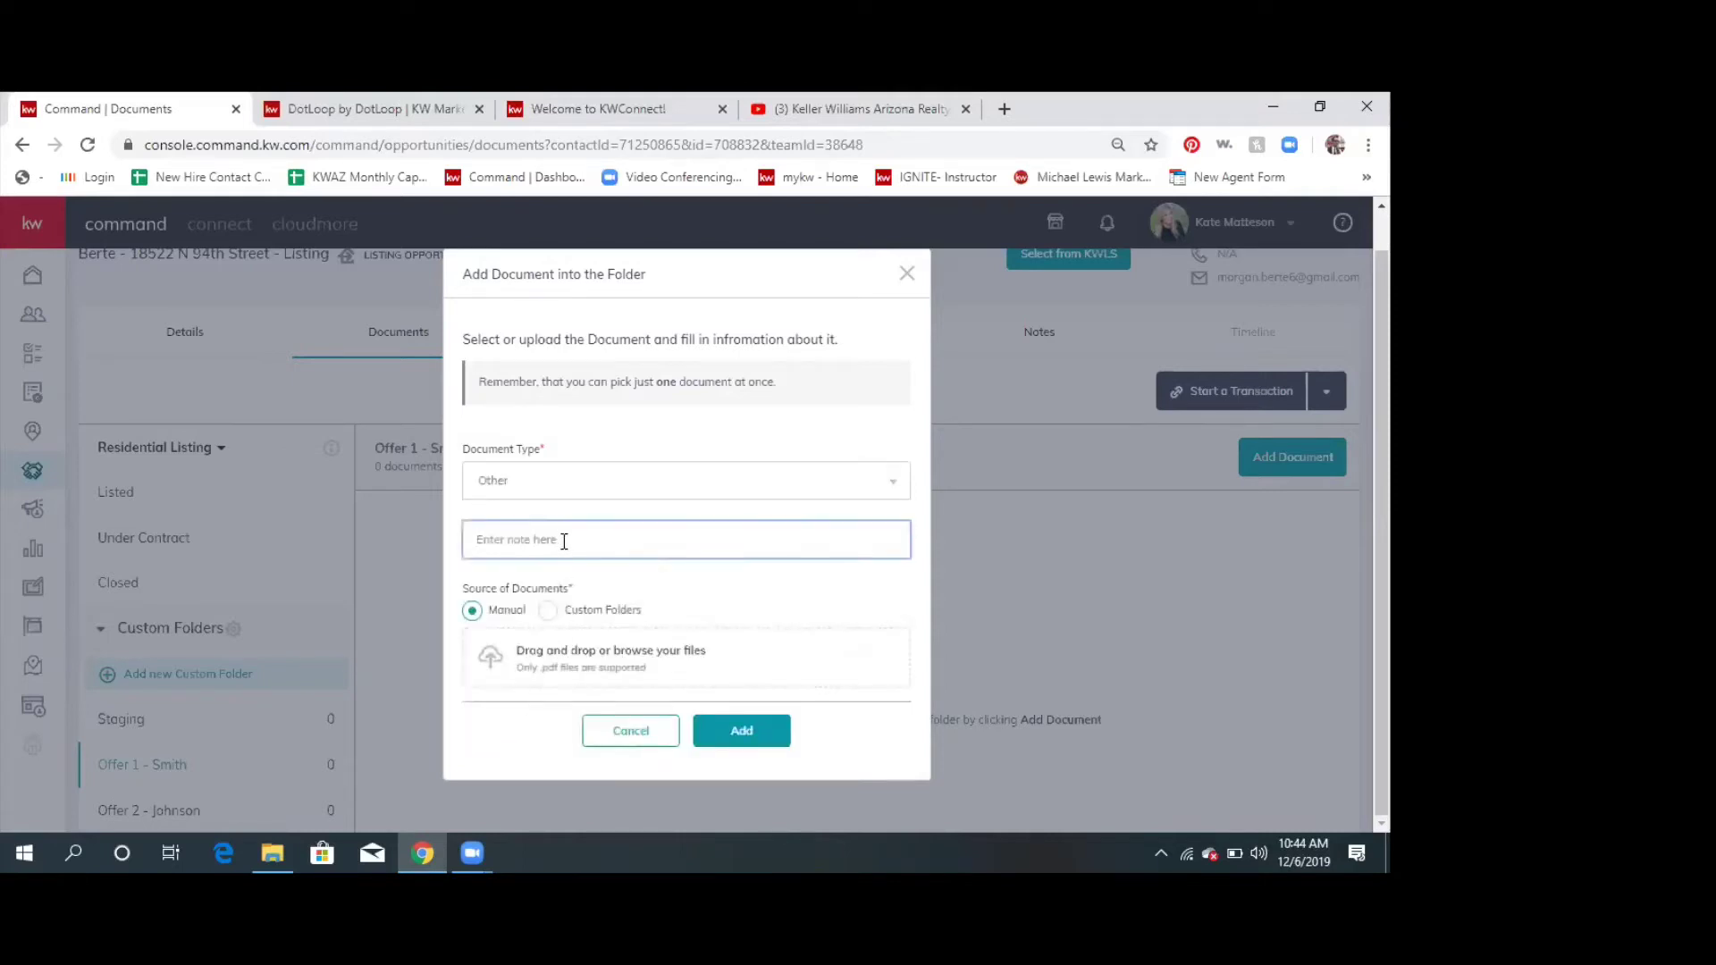
pyautogui.click(601, 655)
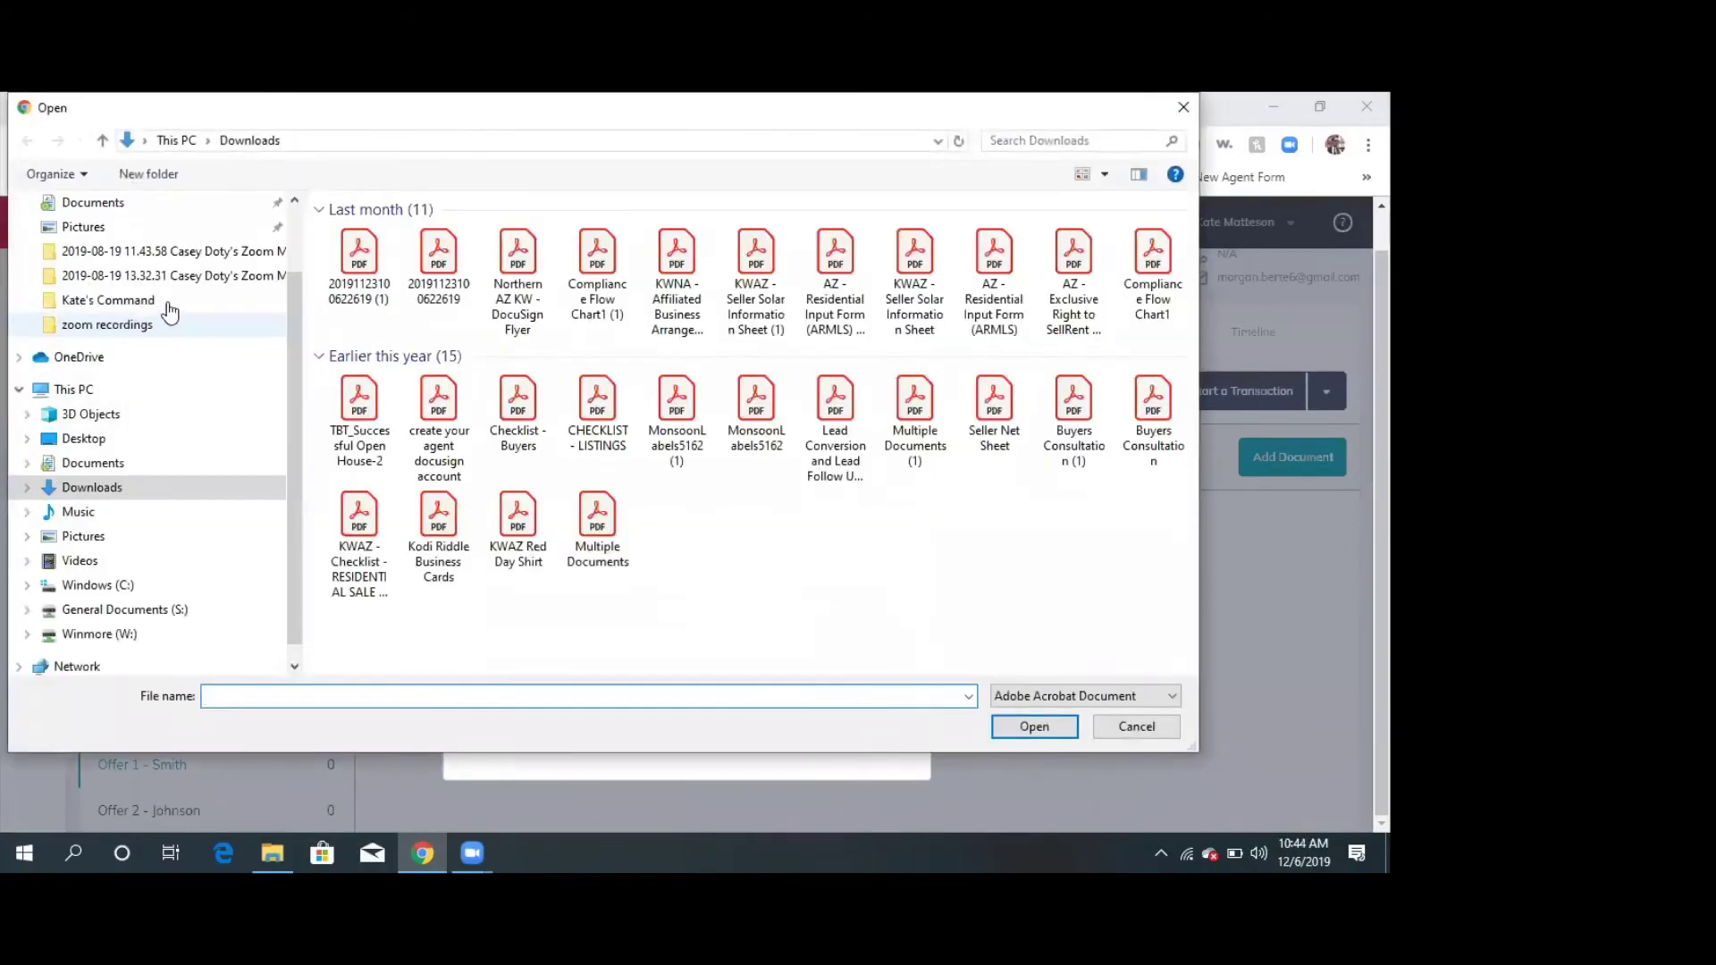
pyautogui.click(369, 262)
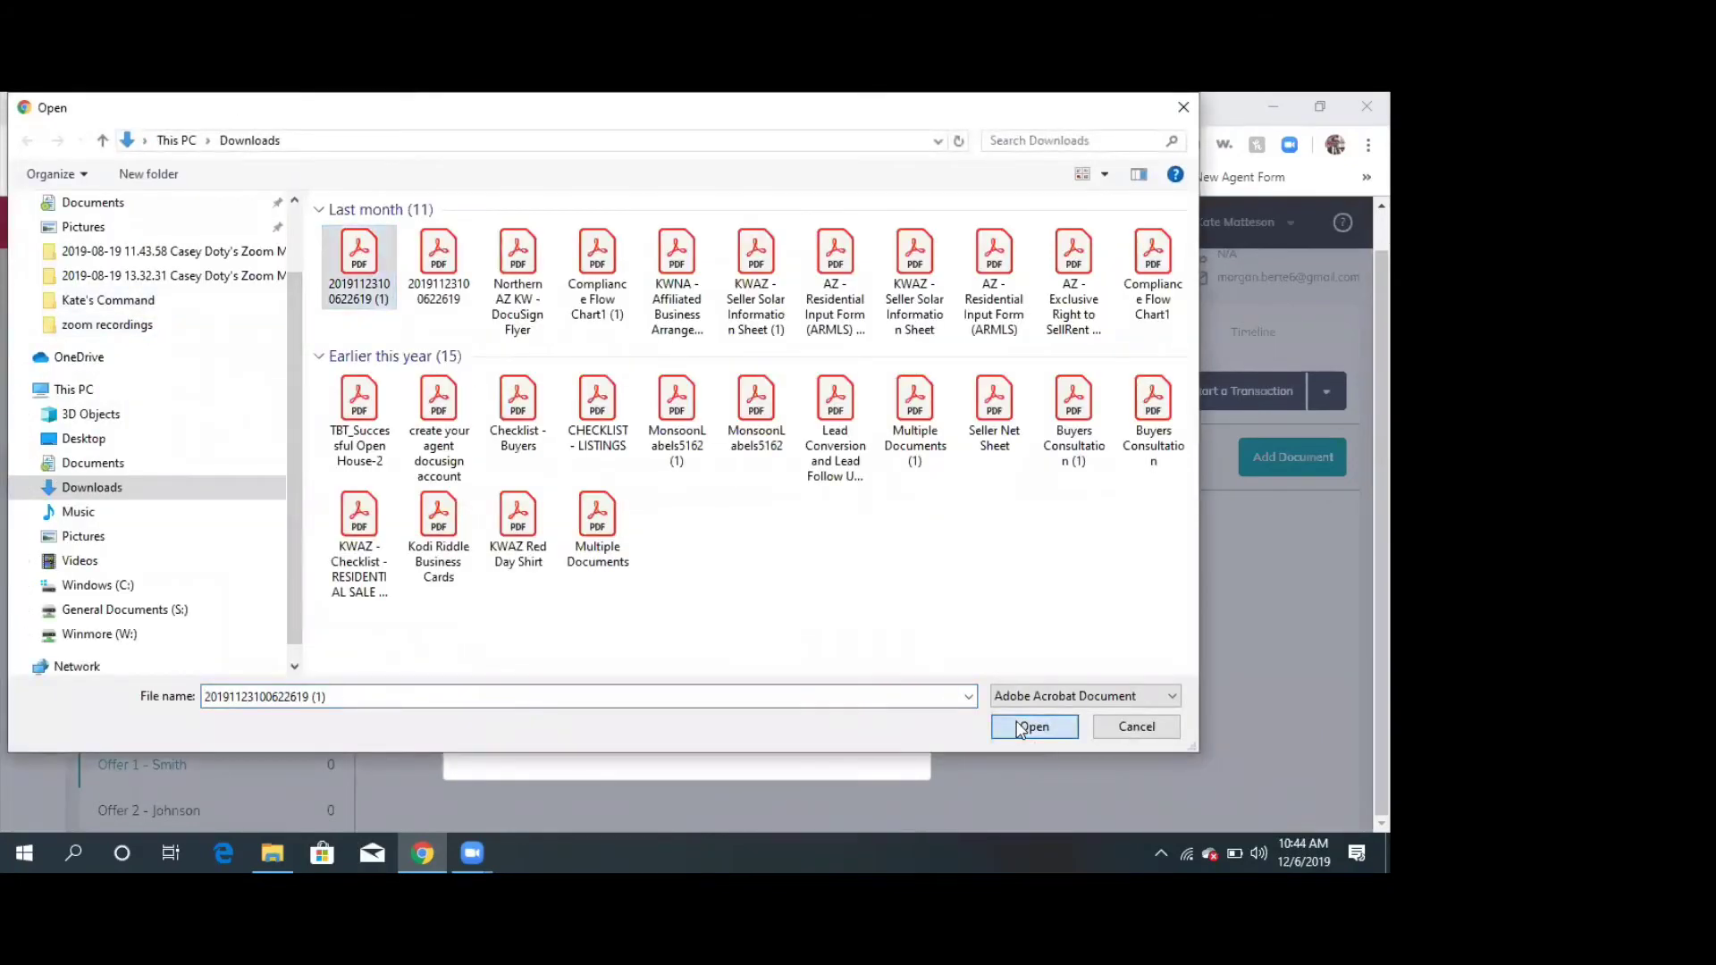
pyautogui.click(1030, 725)
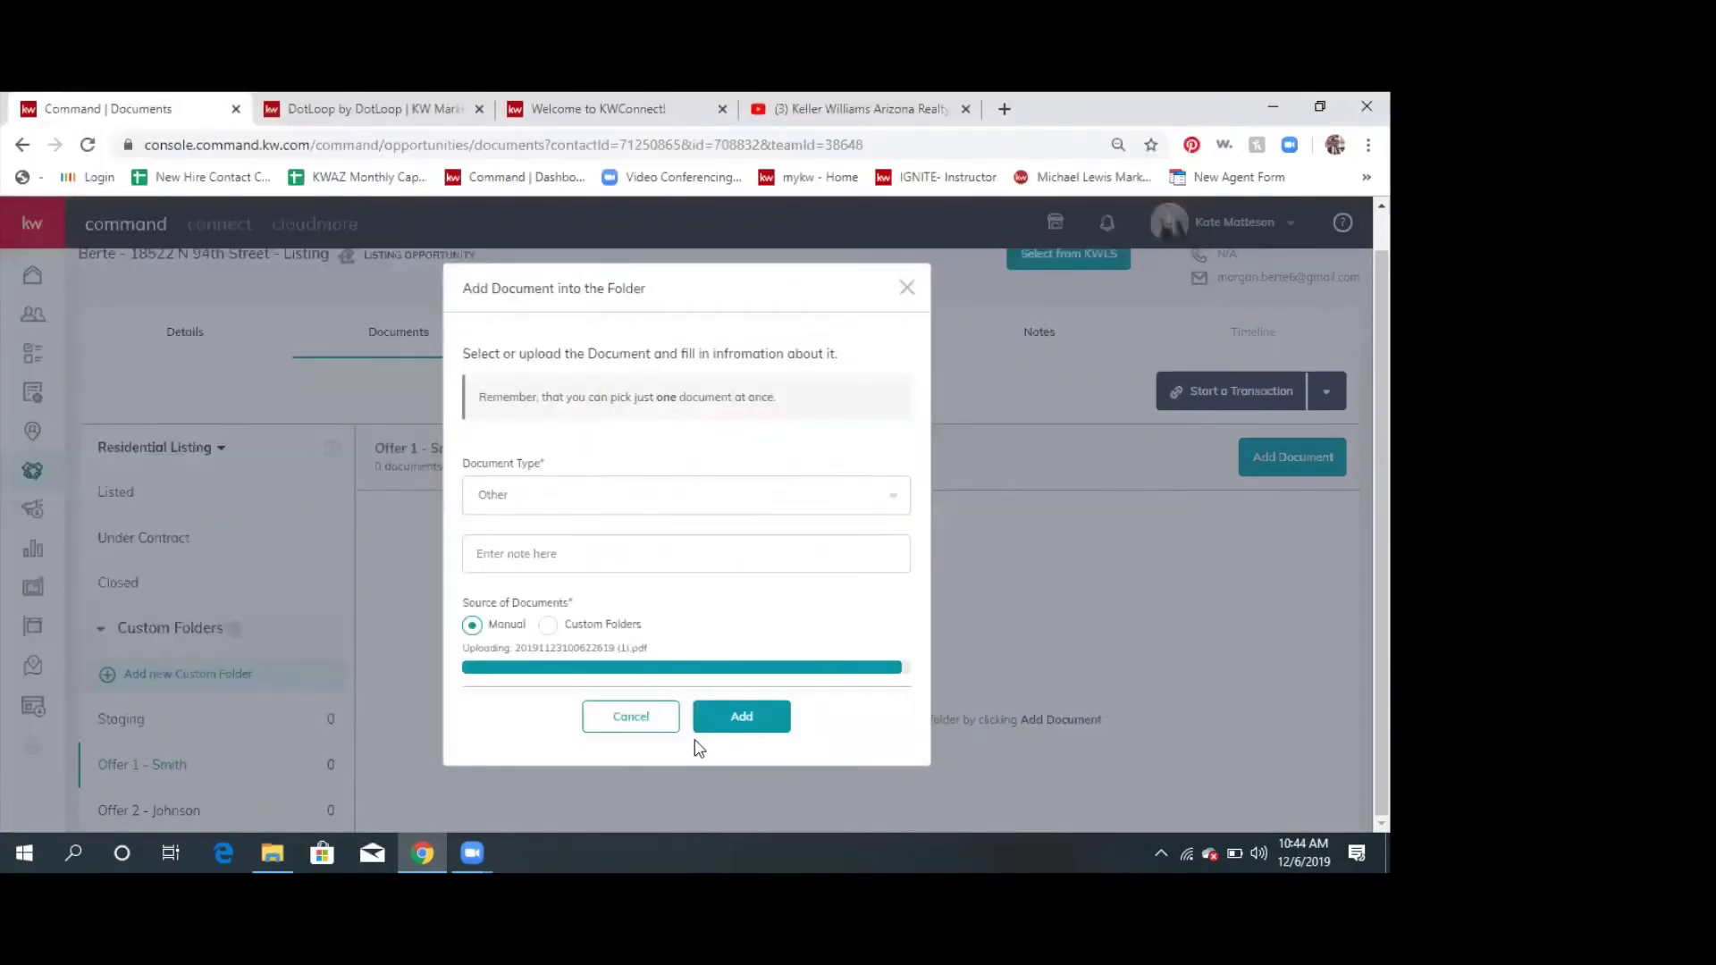
pyautogui.click(739, 721)
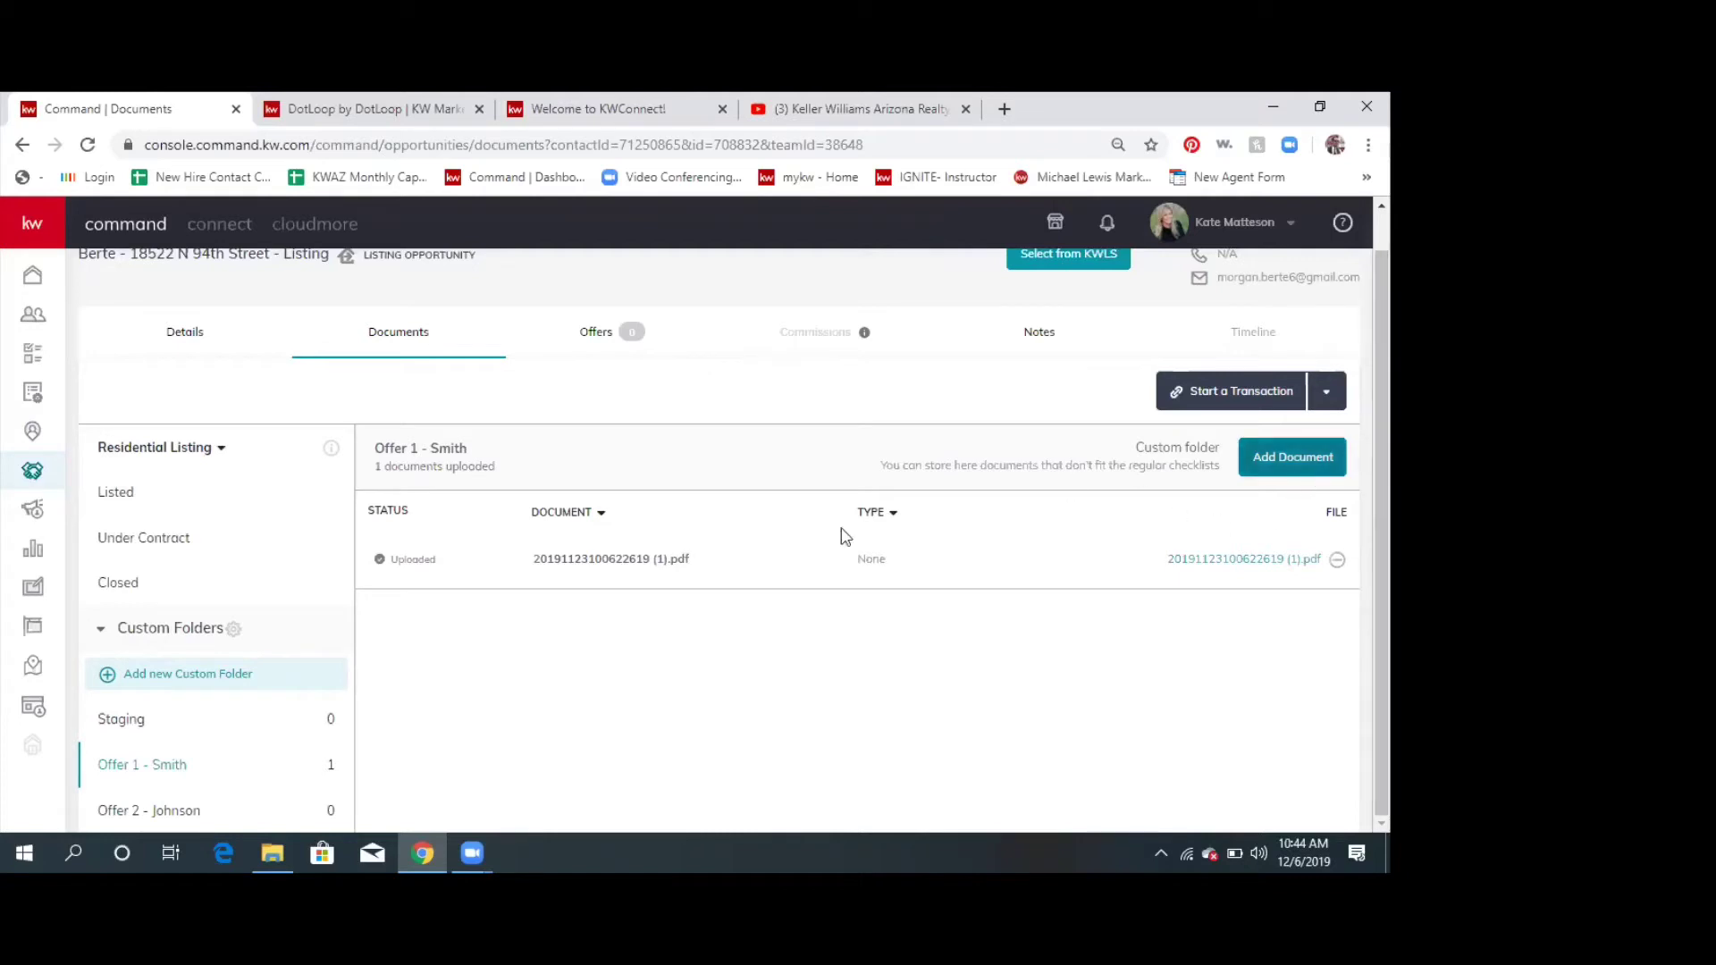
pyautogui.click(131, 540)
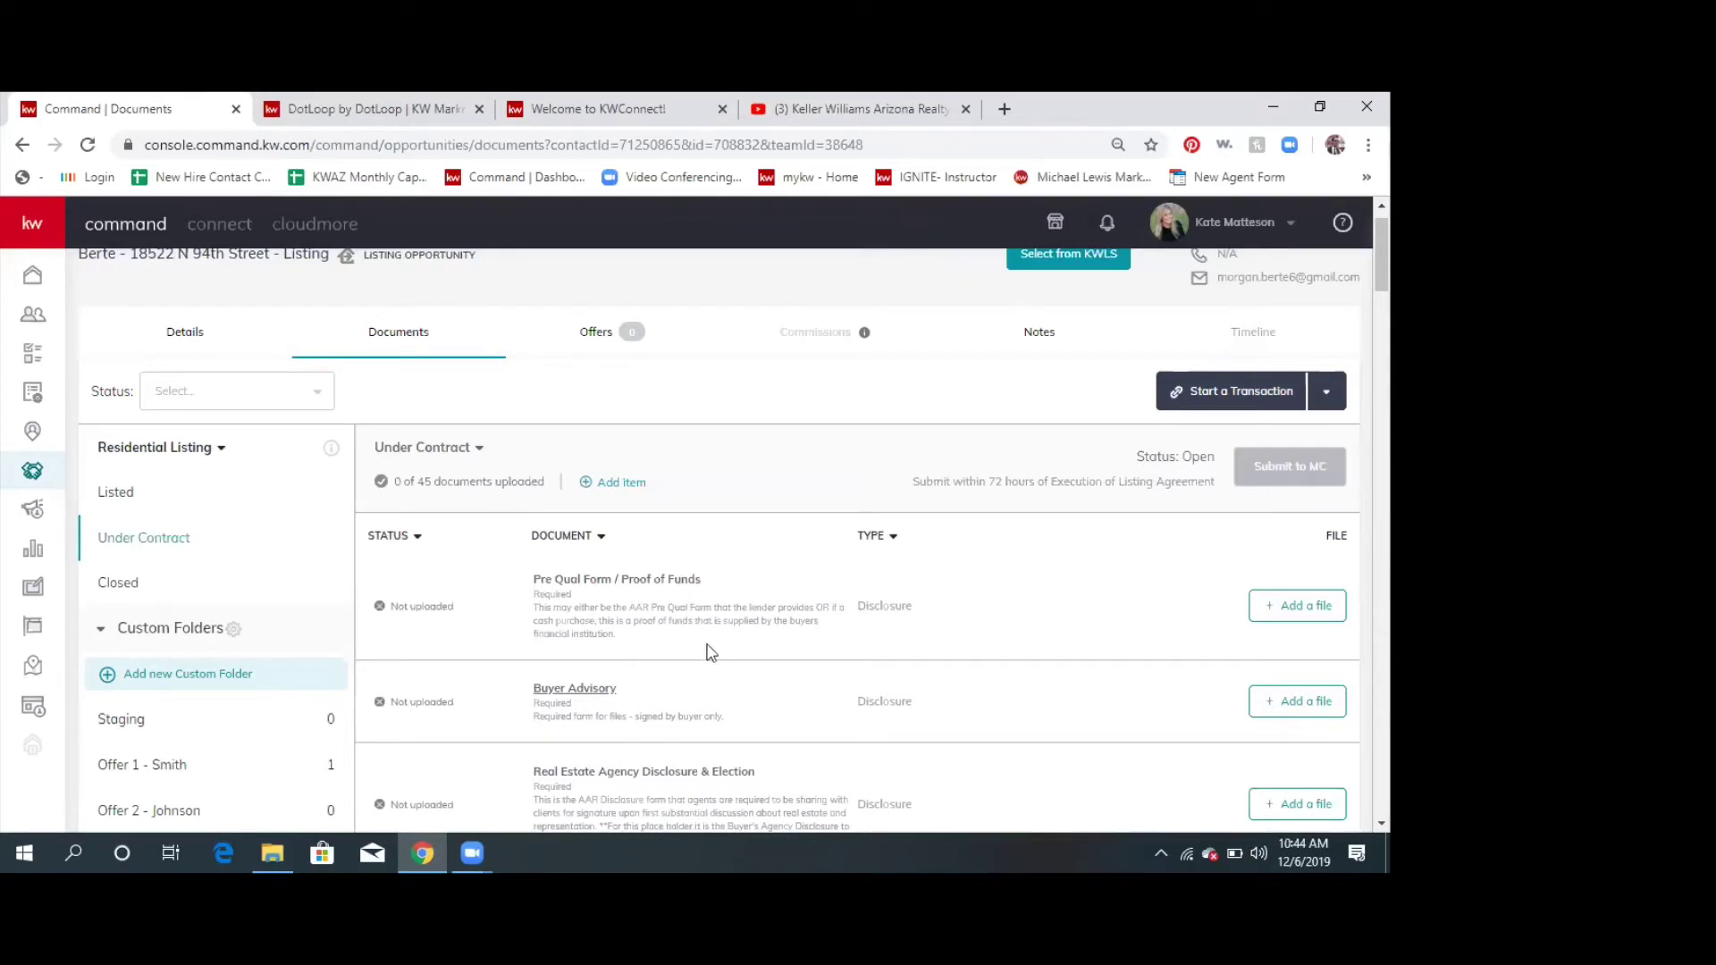
# - Assign the Offer 1 PDF to Buyer Advisory under Under Contract, then return to Listed
pyautogui.scroll(-1, 715, 652)
pyautogui.scroll(-1, 715, 659)
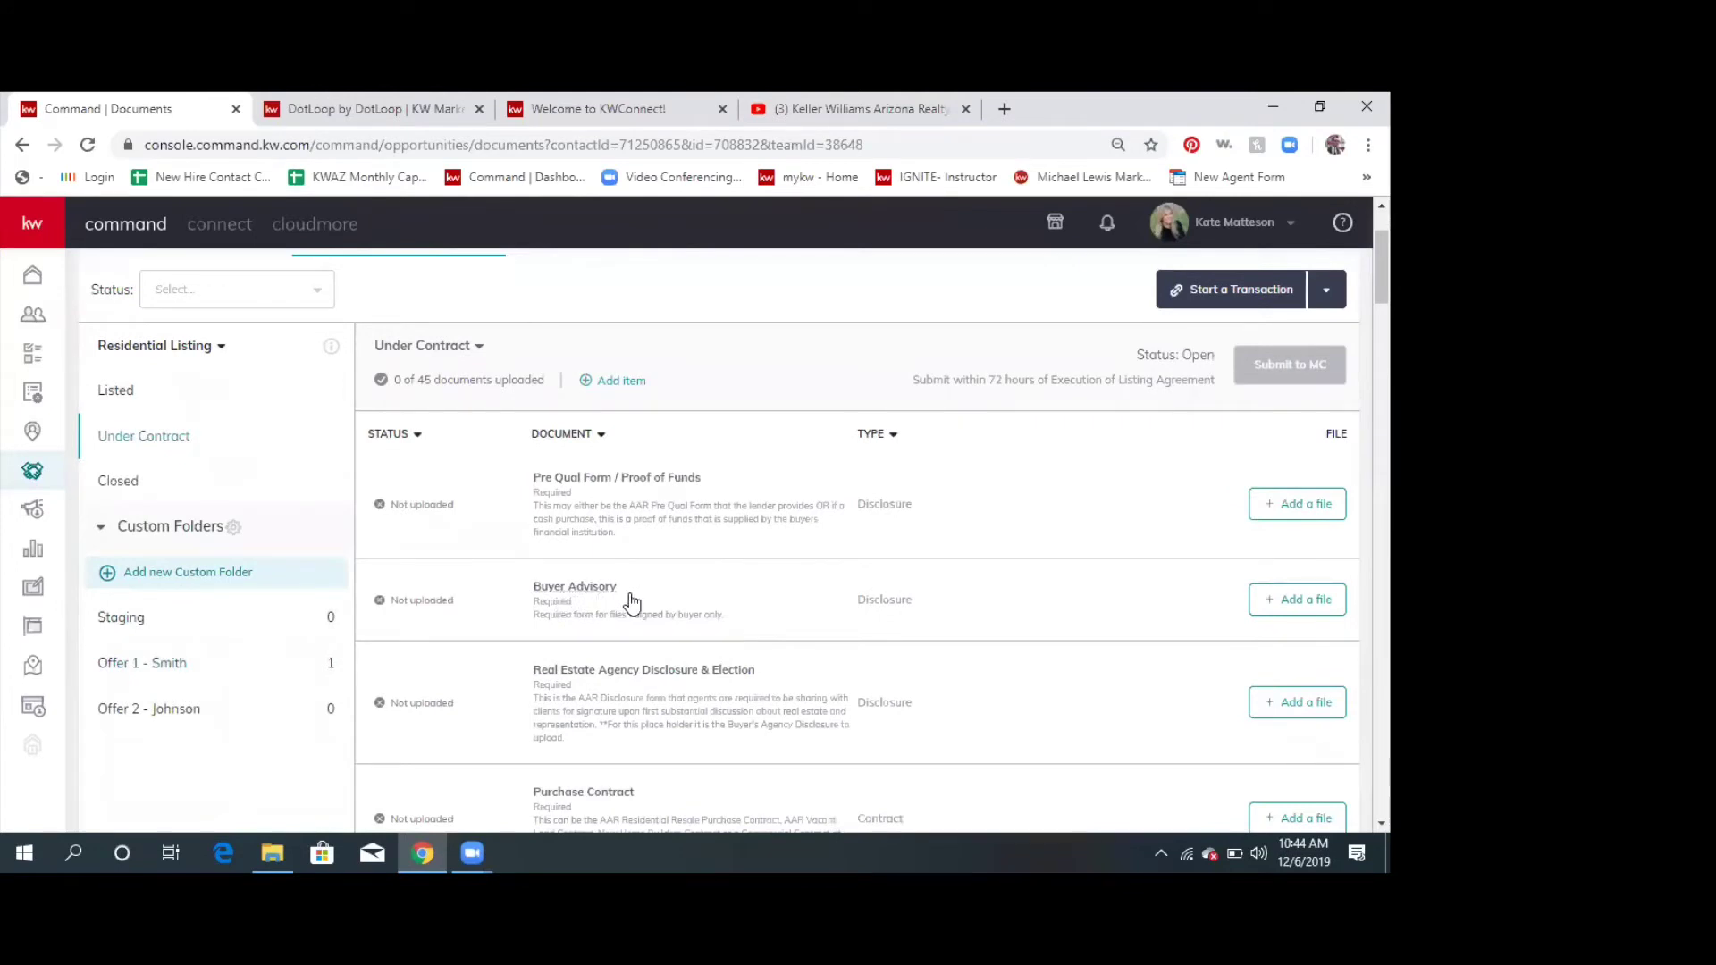
pyautogui.click(1310, 608)
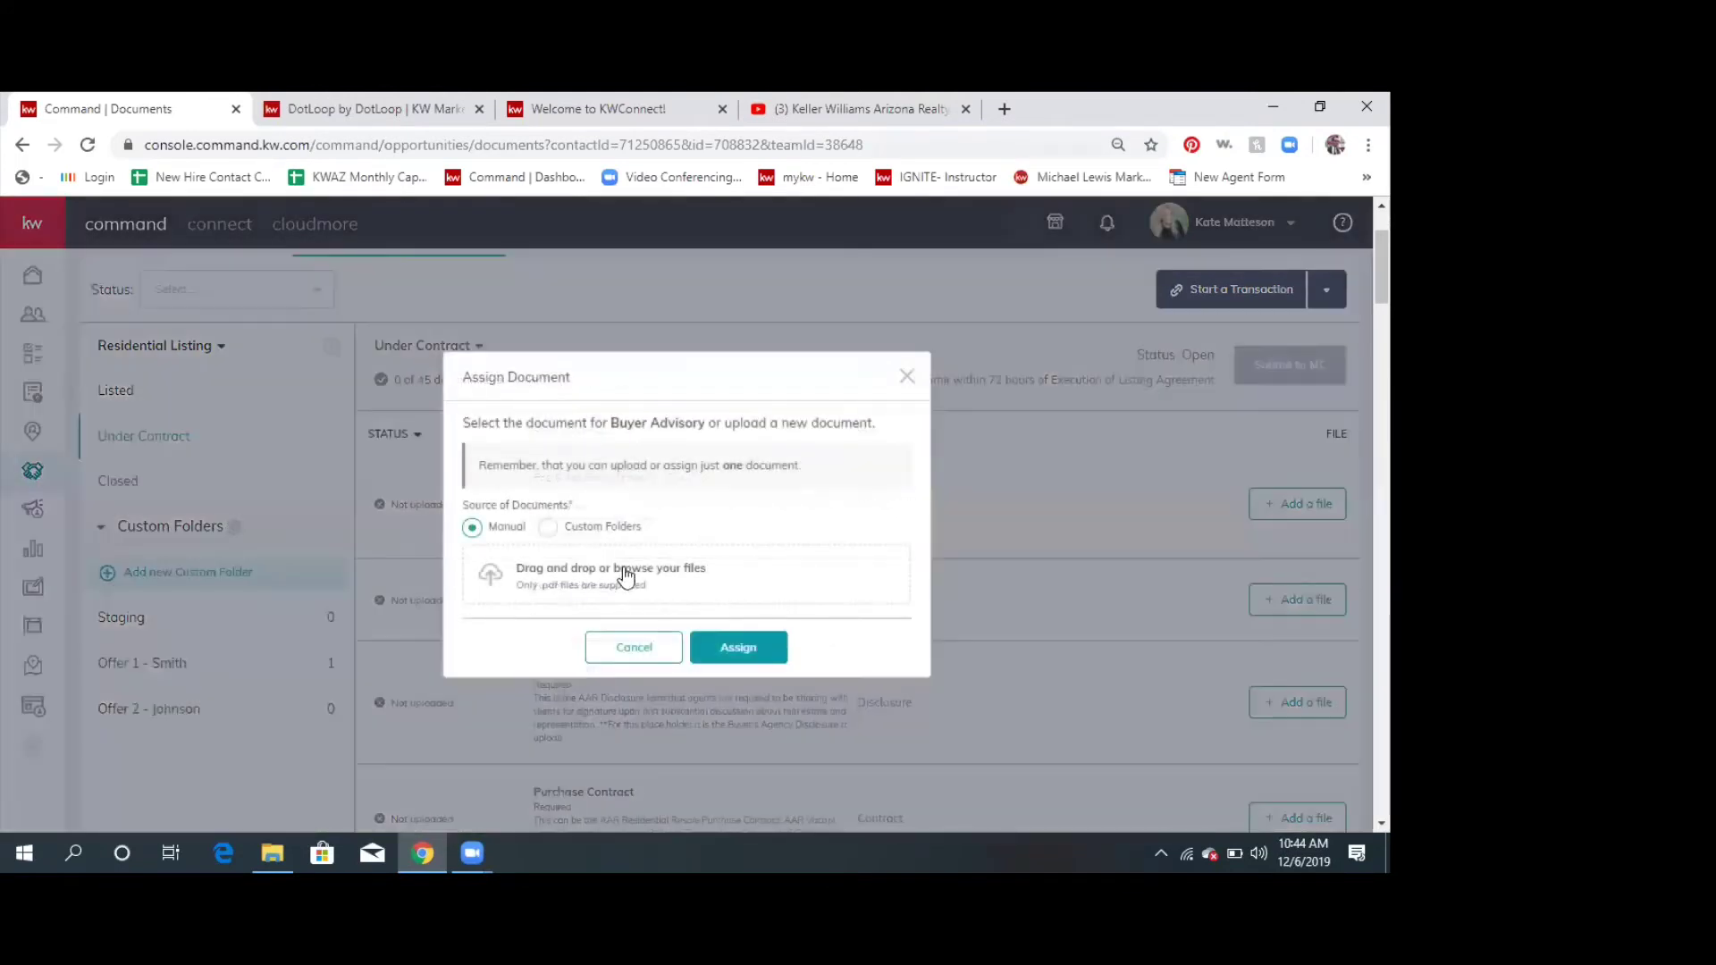
pyautogui.click(548, 529)
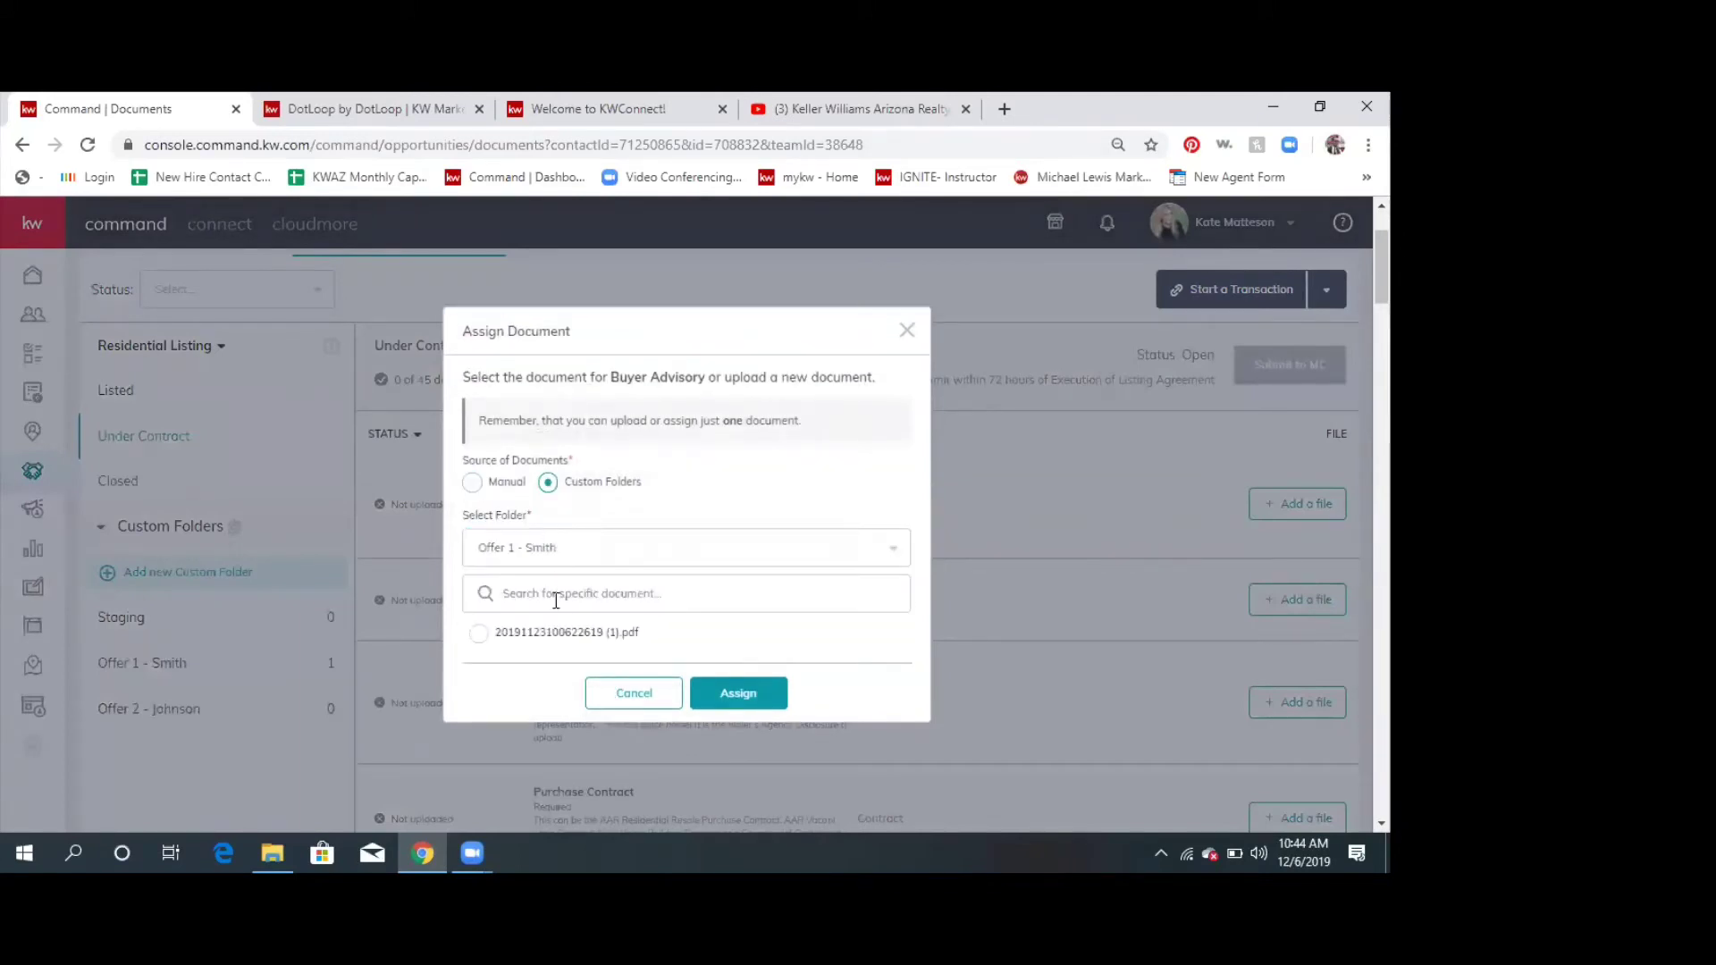
pyautogui.click(479, 633)
pyautogui.click(727, 696)
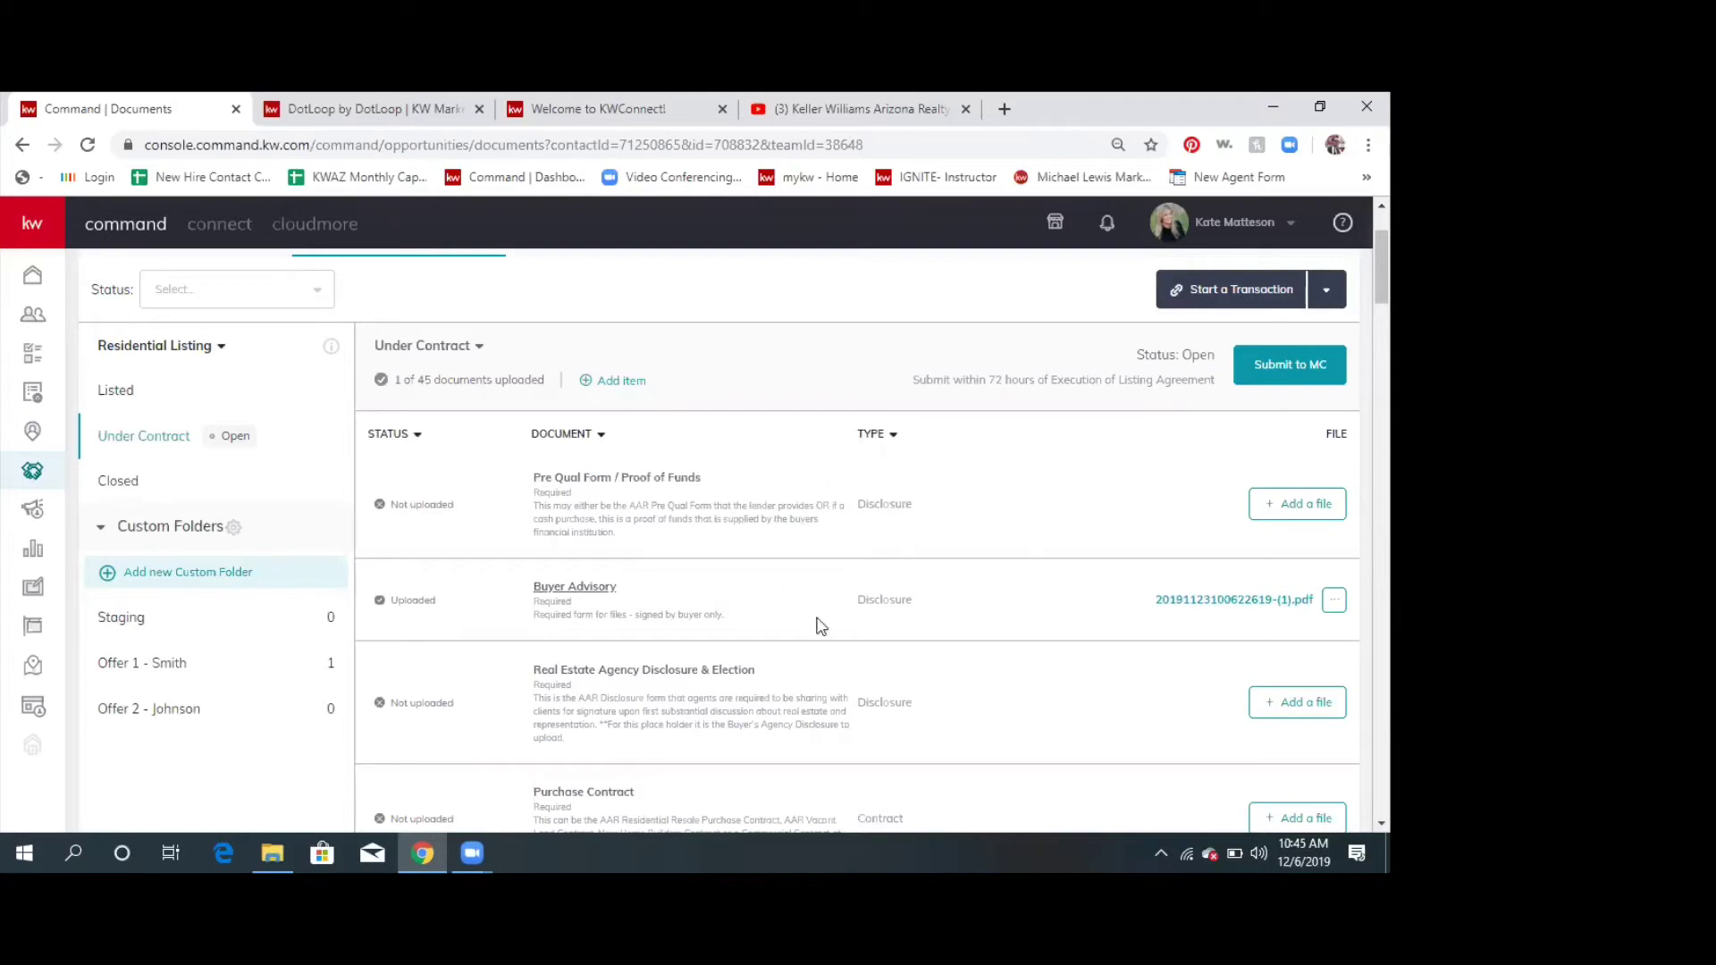
pyautogui.scroll(2, 599, 536)
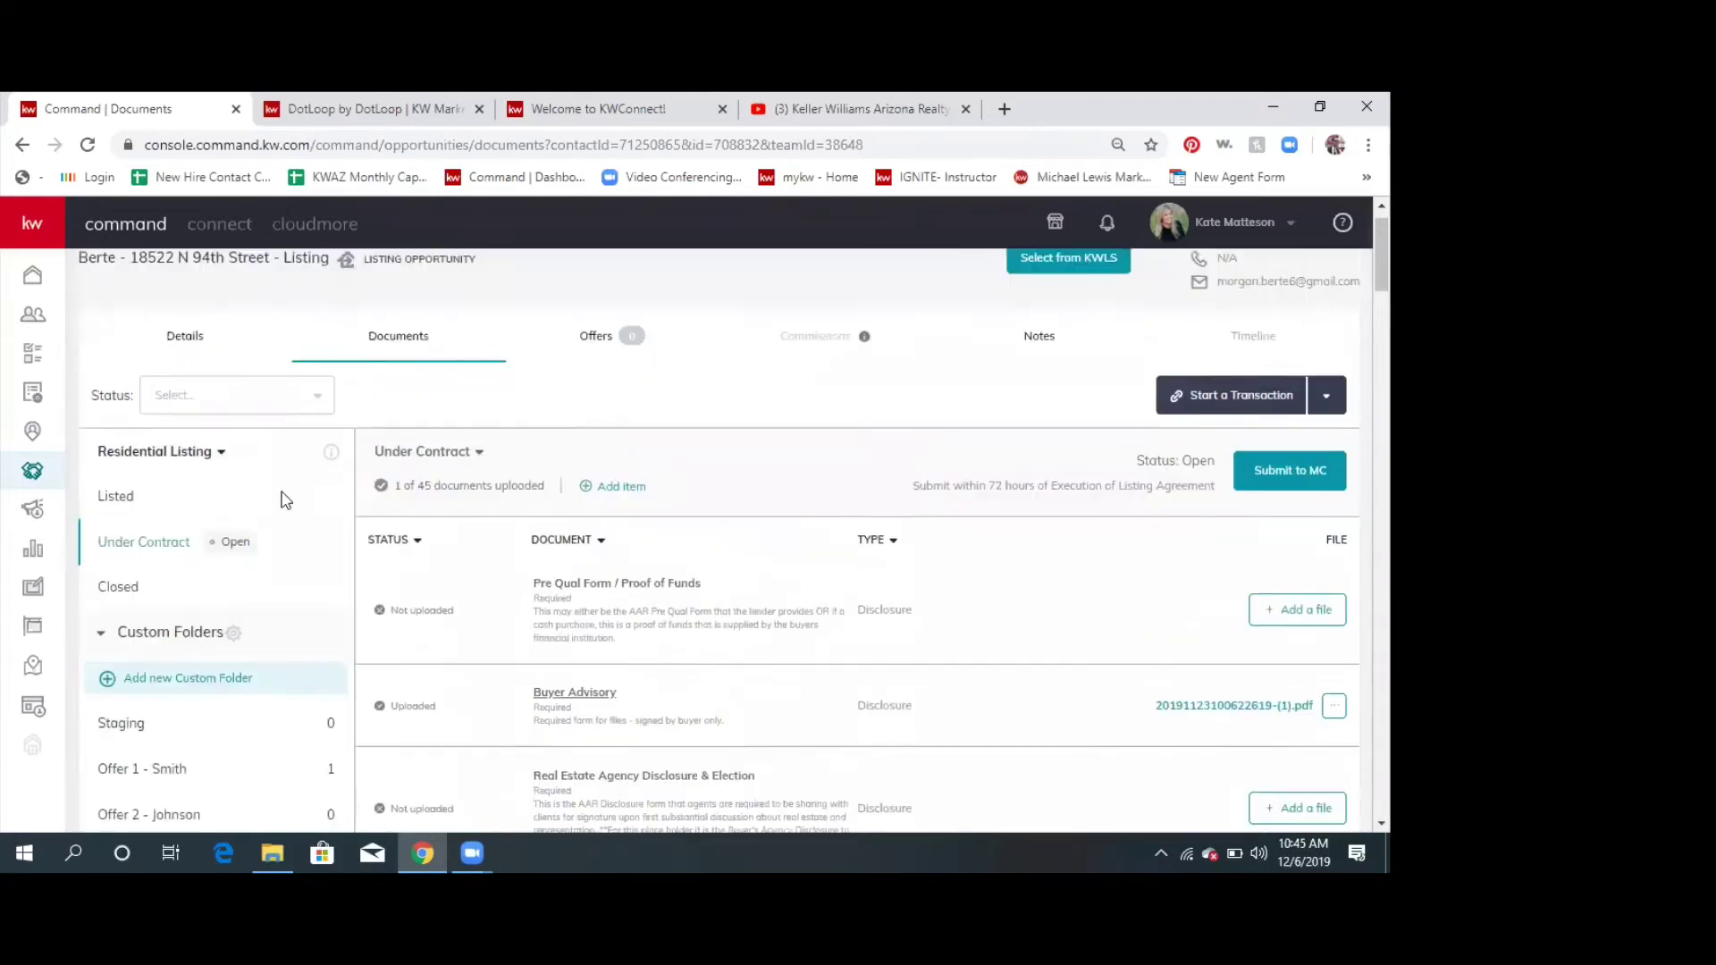
pyautogui.click(113, 534)
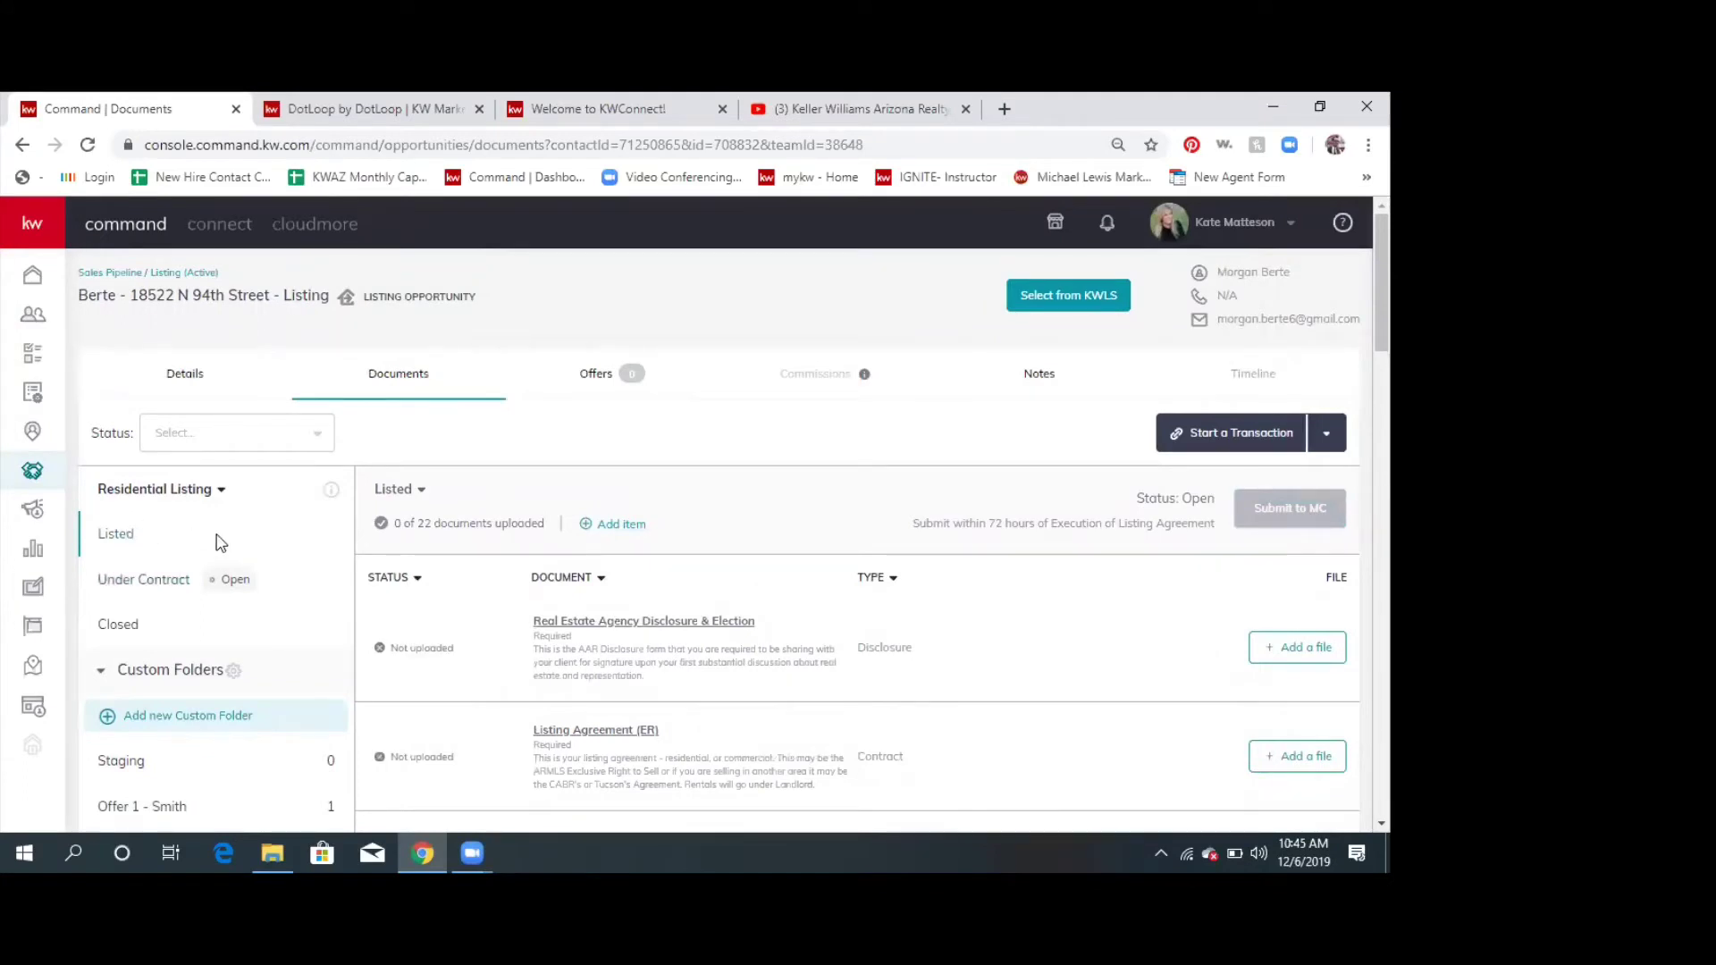
pyautogui.click(118, 536)
pyautogui.scroll(-1, 759, 607)
pyautogui.scroll(1, 758, 644)
pyautogui.scroll(-3, 712, 601)
pyautogui.scroll(-9, 712, 602)
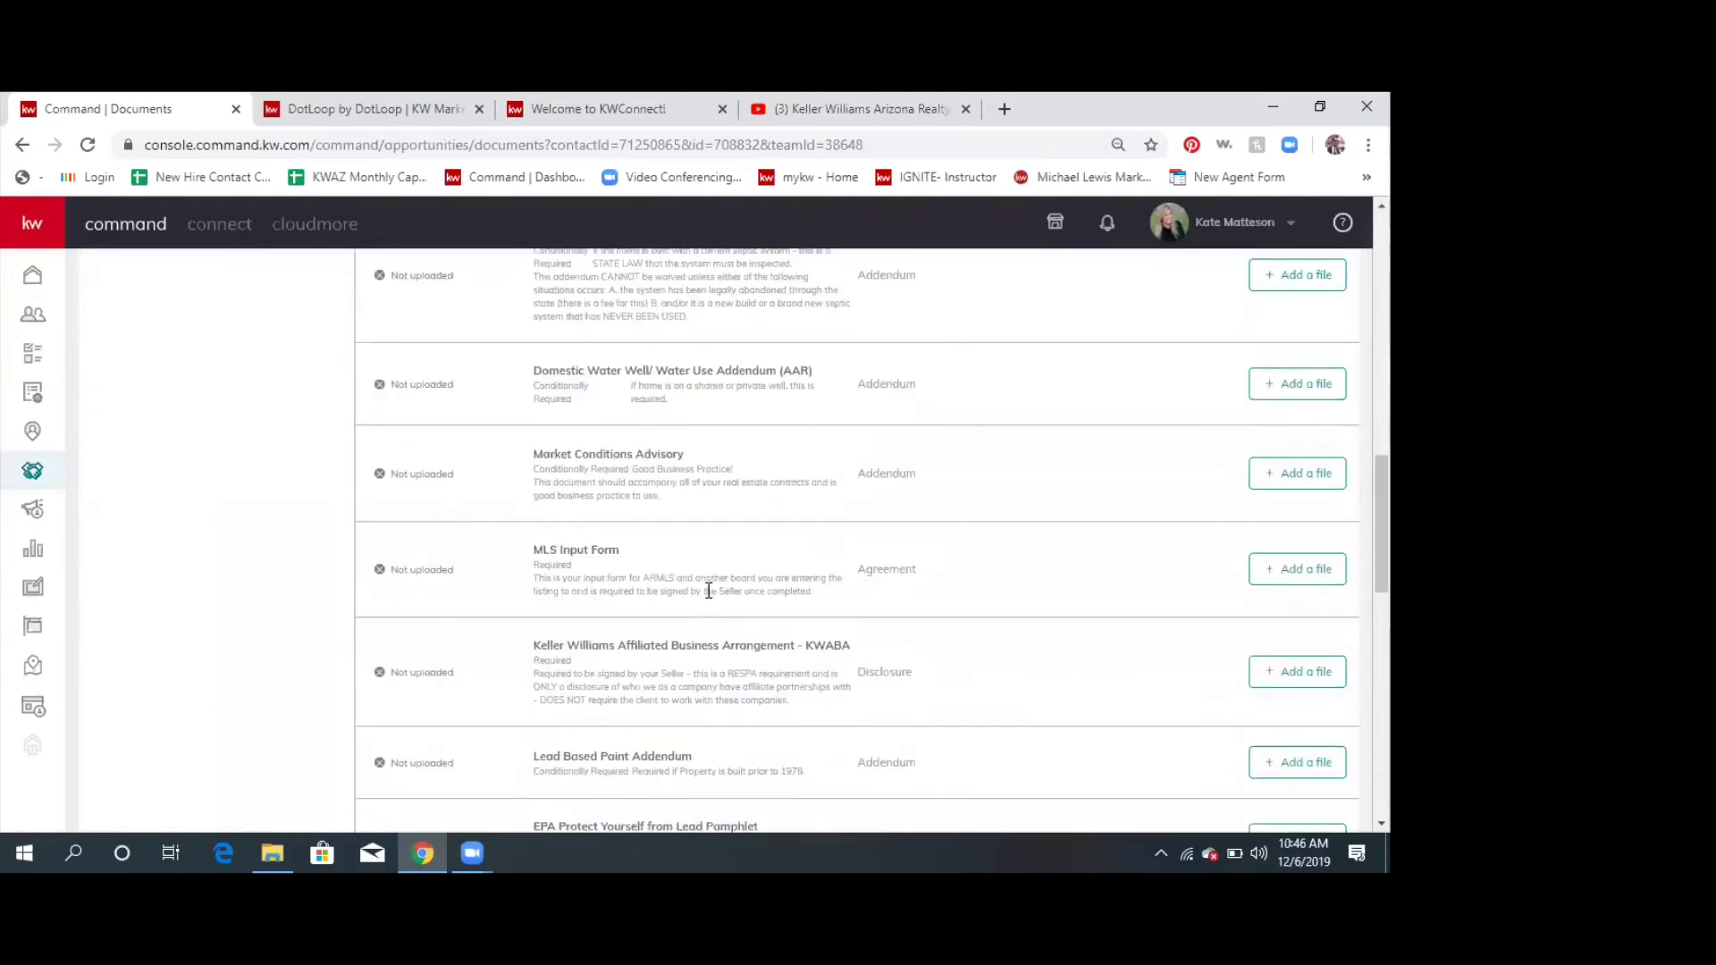
pyautogui.scroll(9, 709, 590)
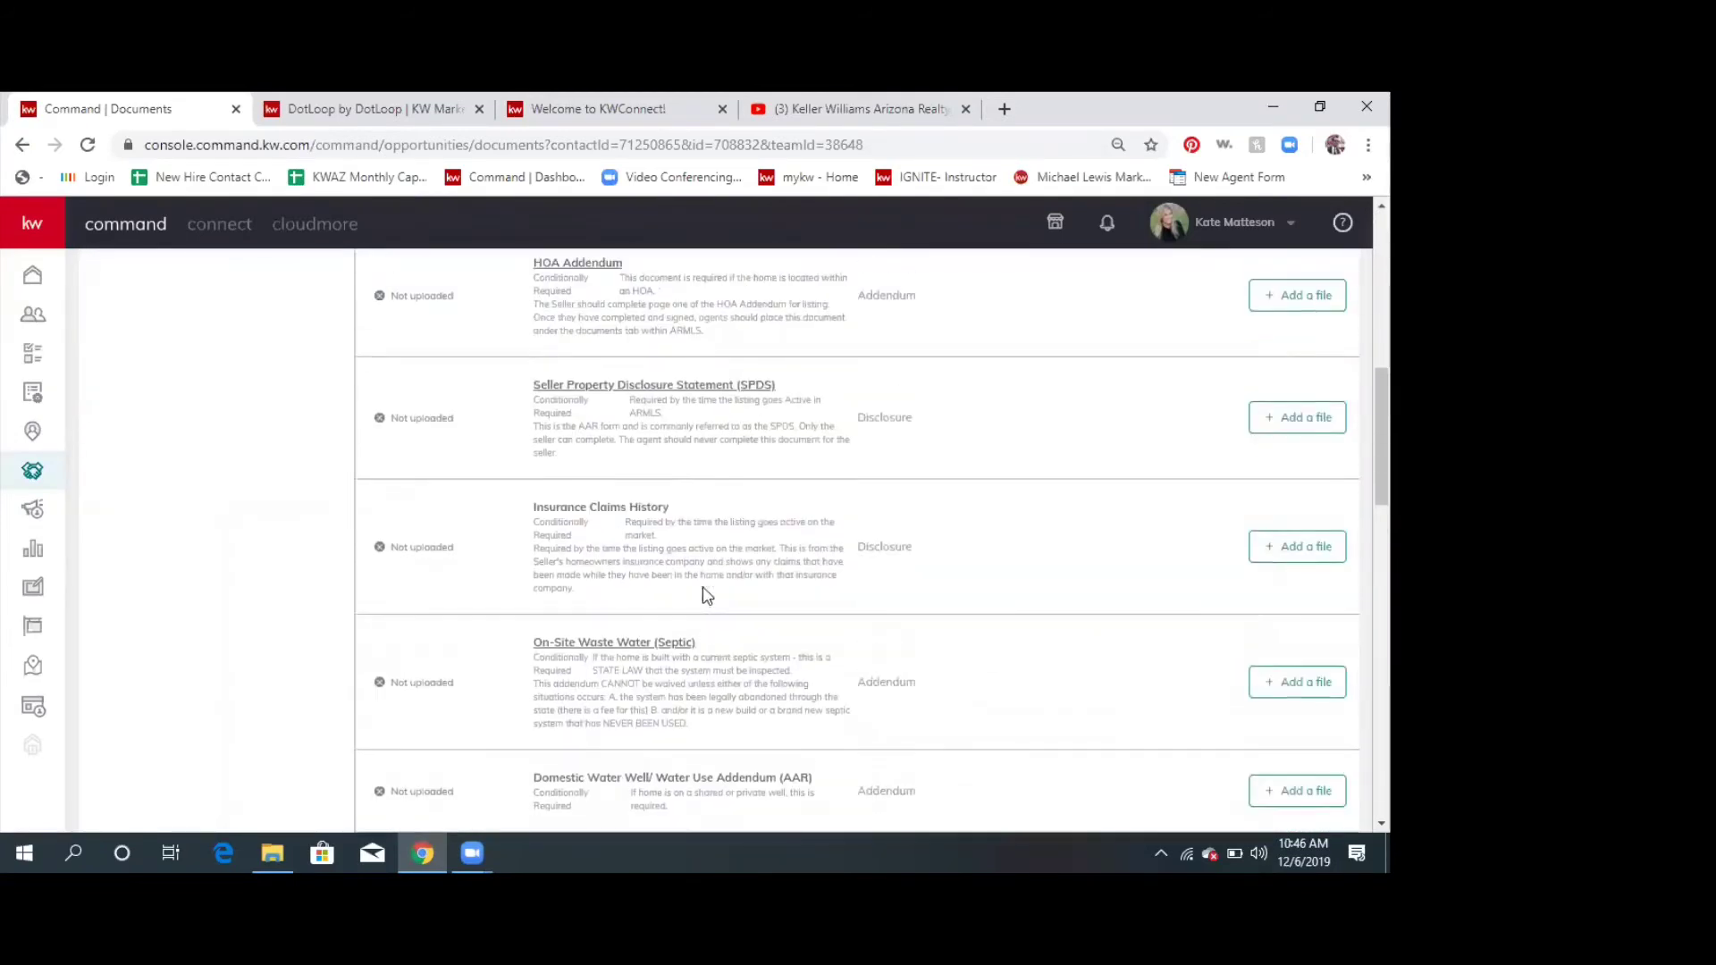
pyautogui.scroll(5, 706, 595)
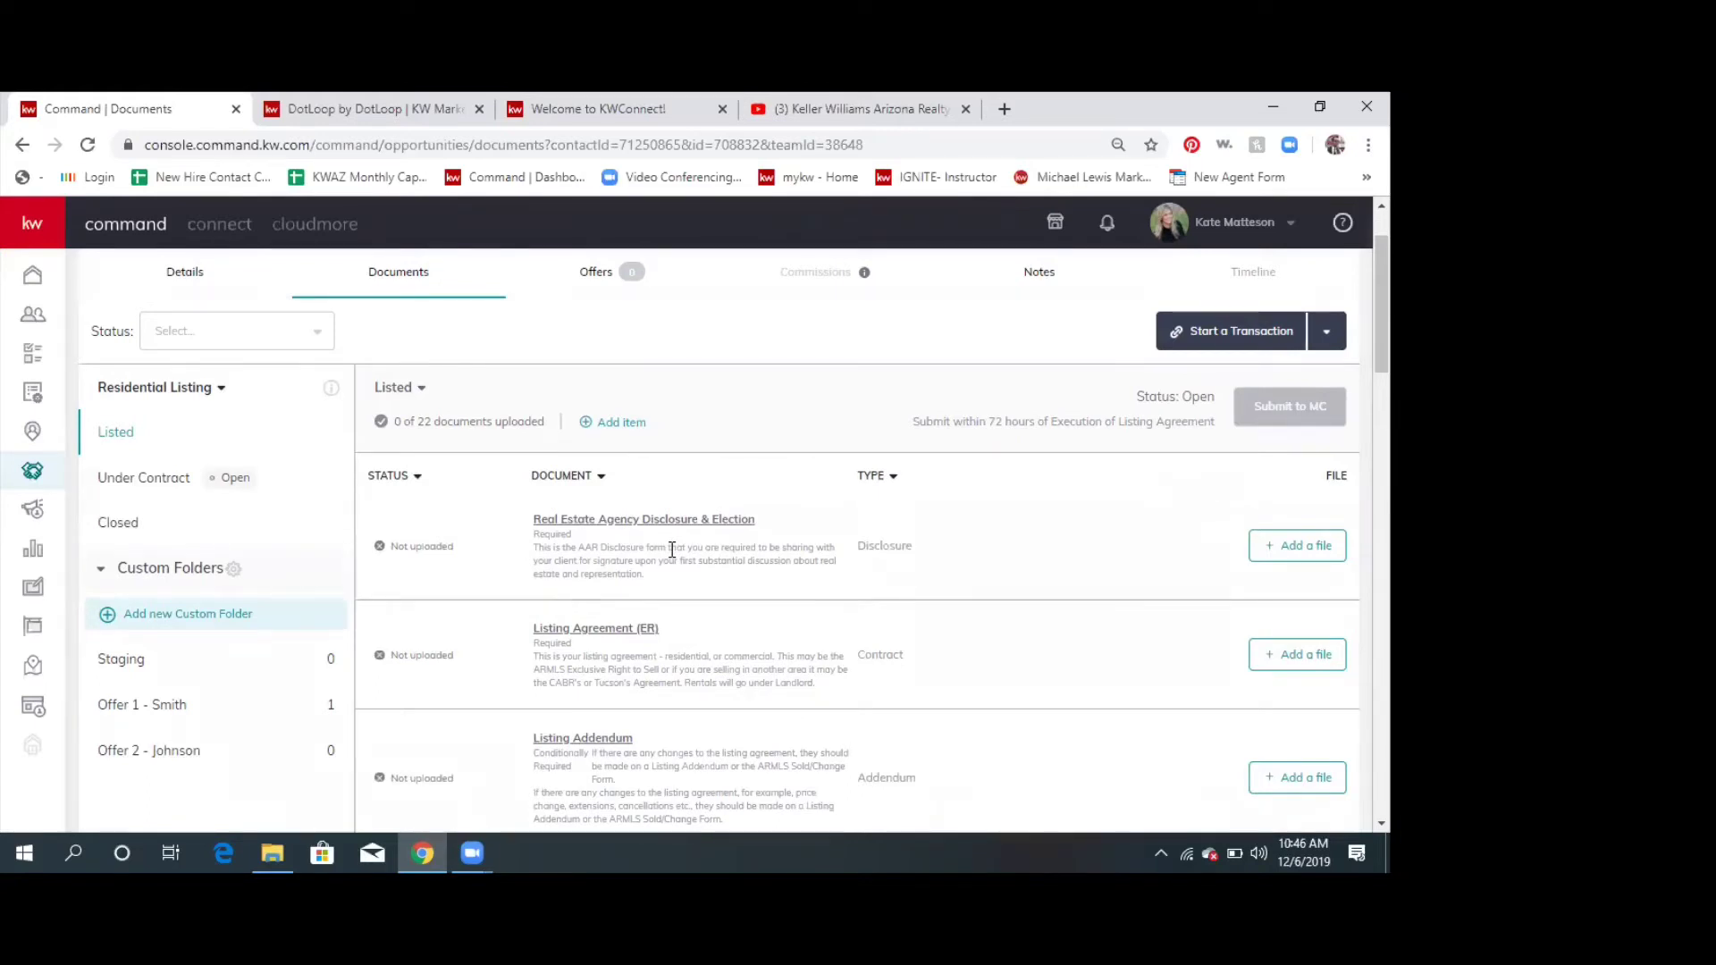
pyautogui.scroll(-1, 672, 550)
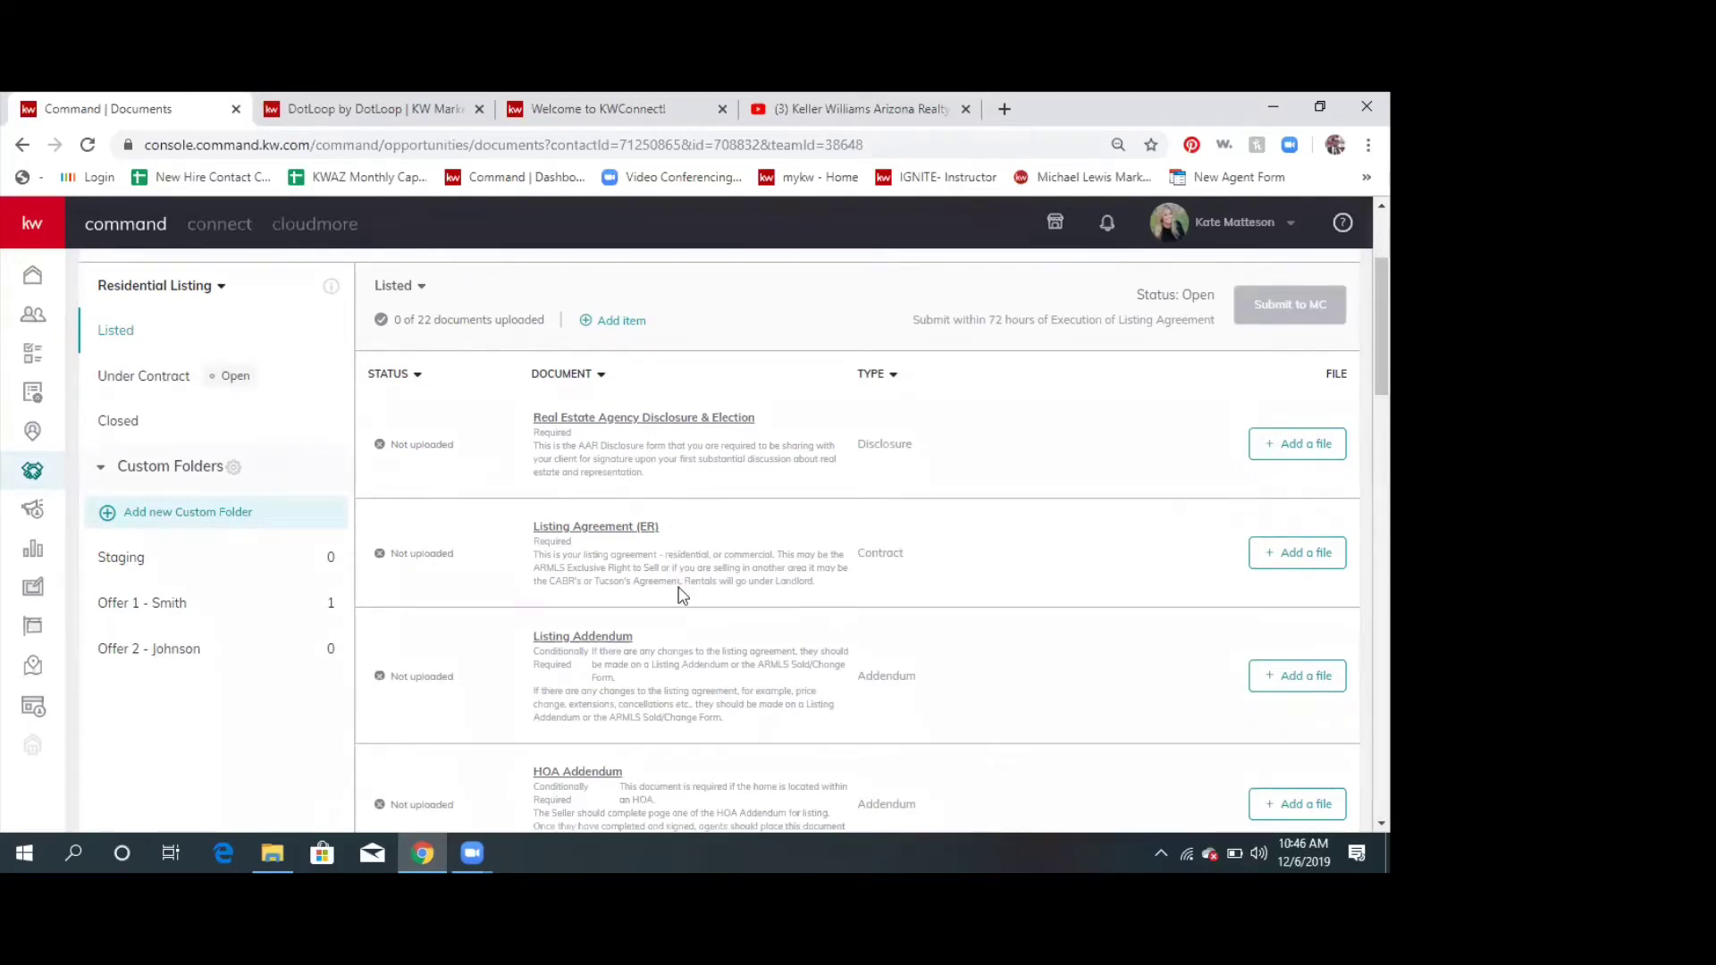
pyautogui.scroll(-5, 678, 594)
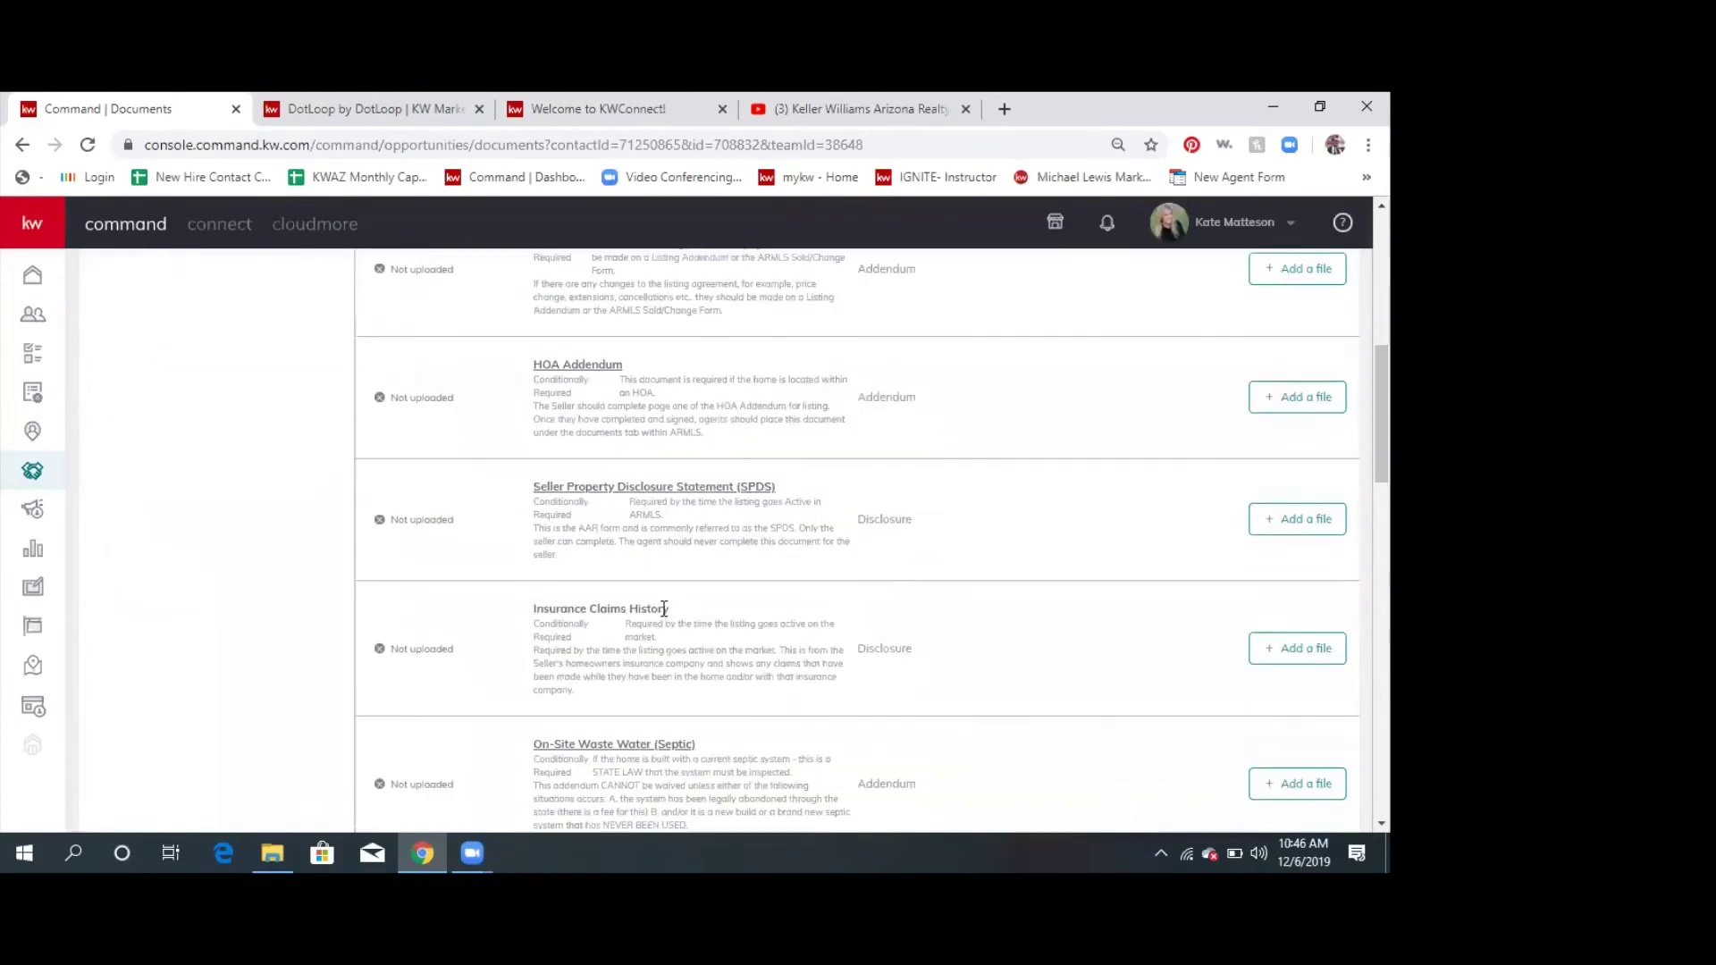
pyautogui.scroll(-2, 666, 608)
pyautogui.scroll(-2, 655, 598)
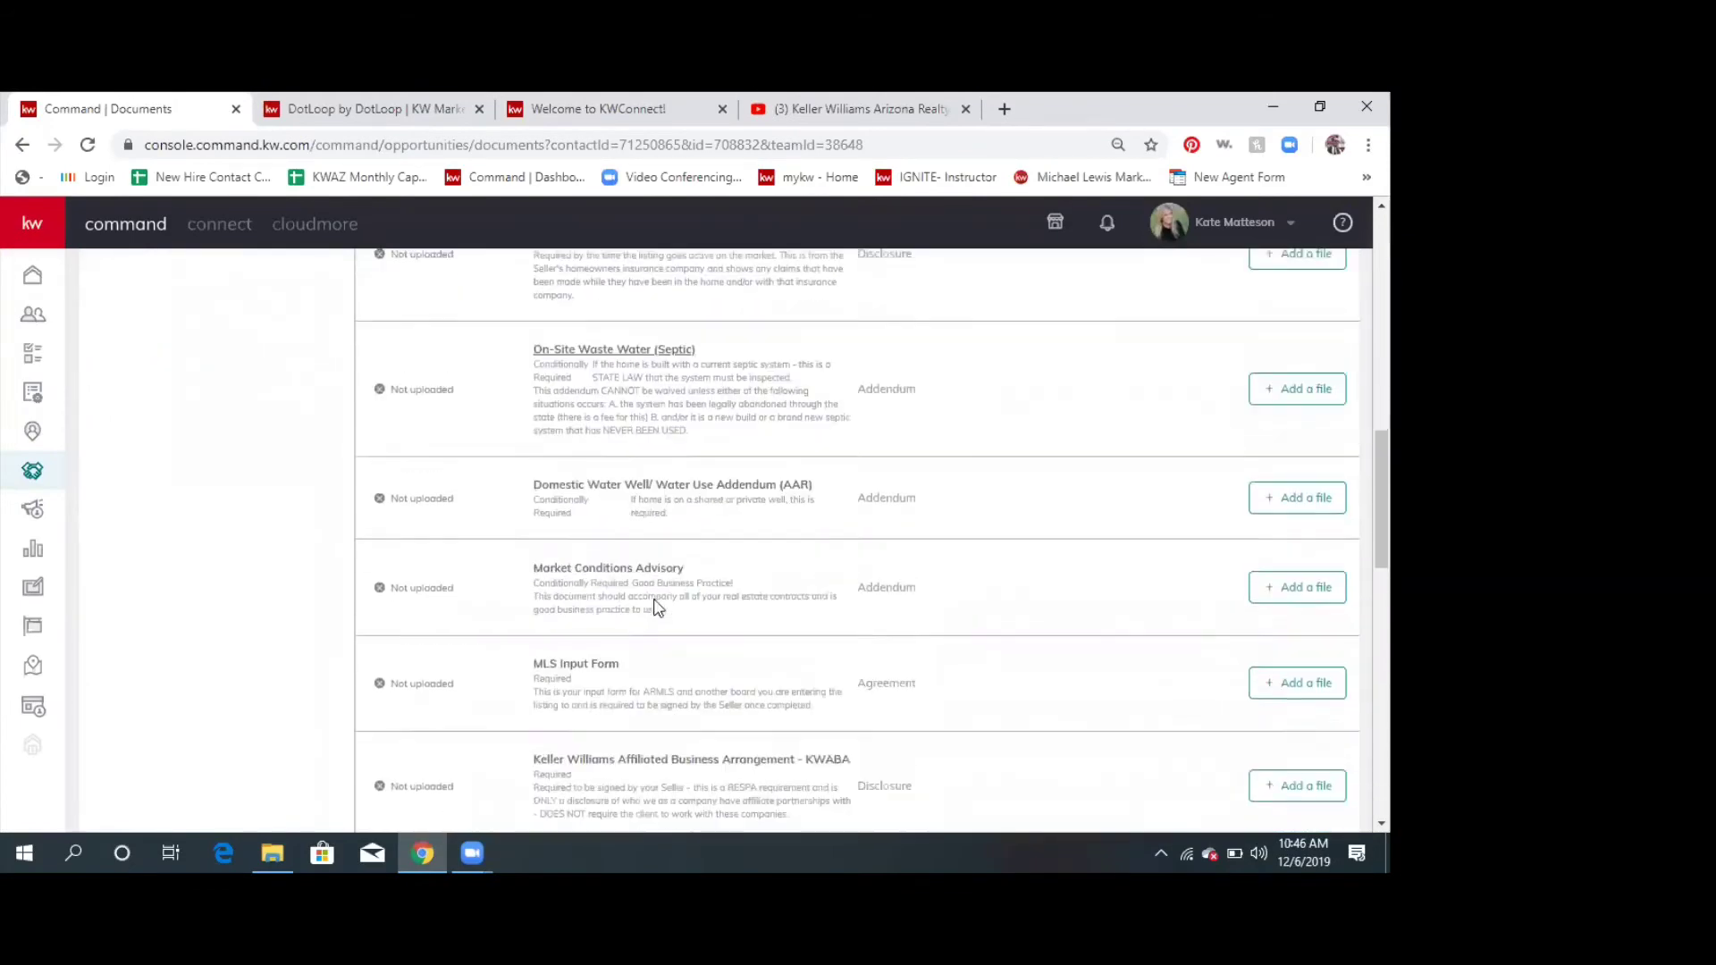
pyautogui.scroll(10, 655, 601)
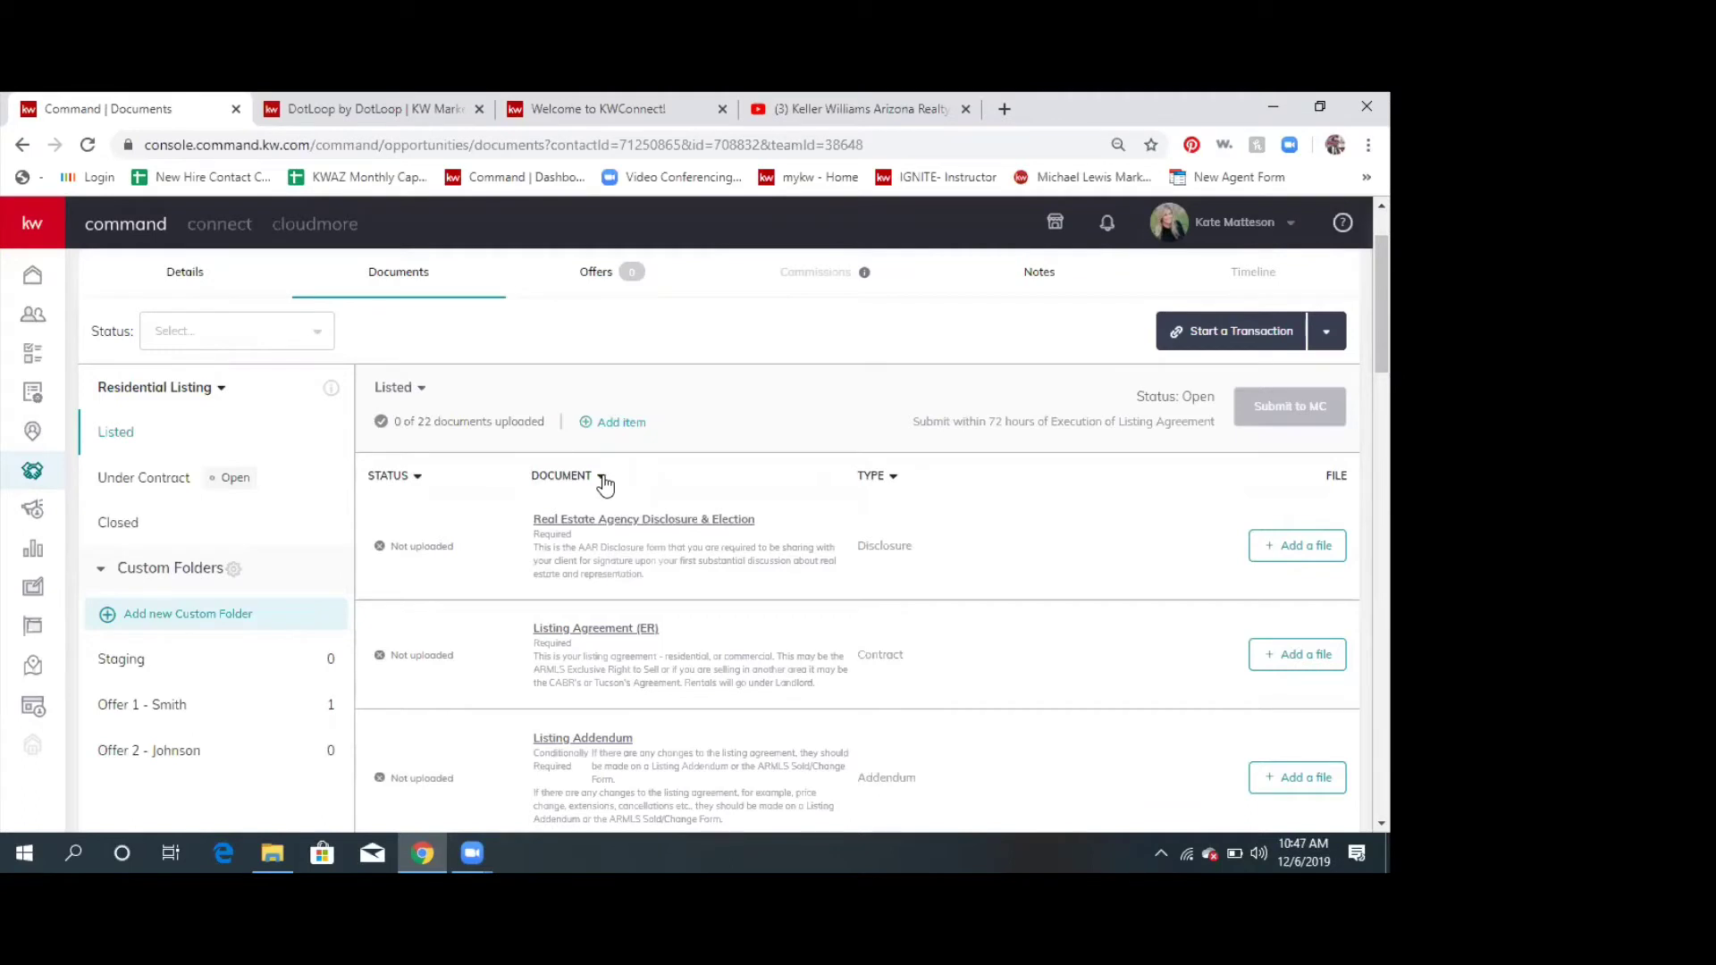
pyautogui.click(603, 478)
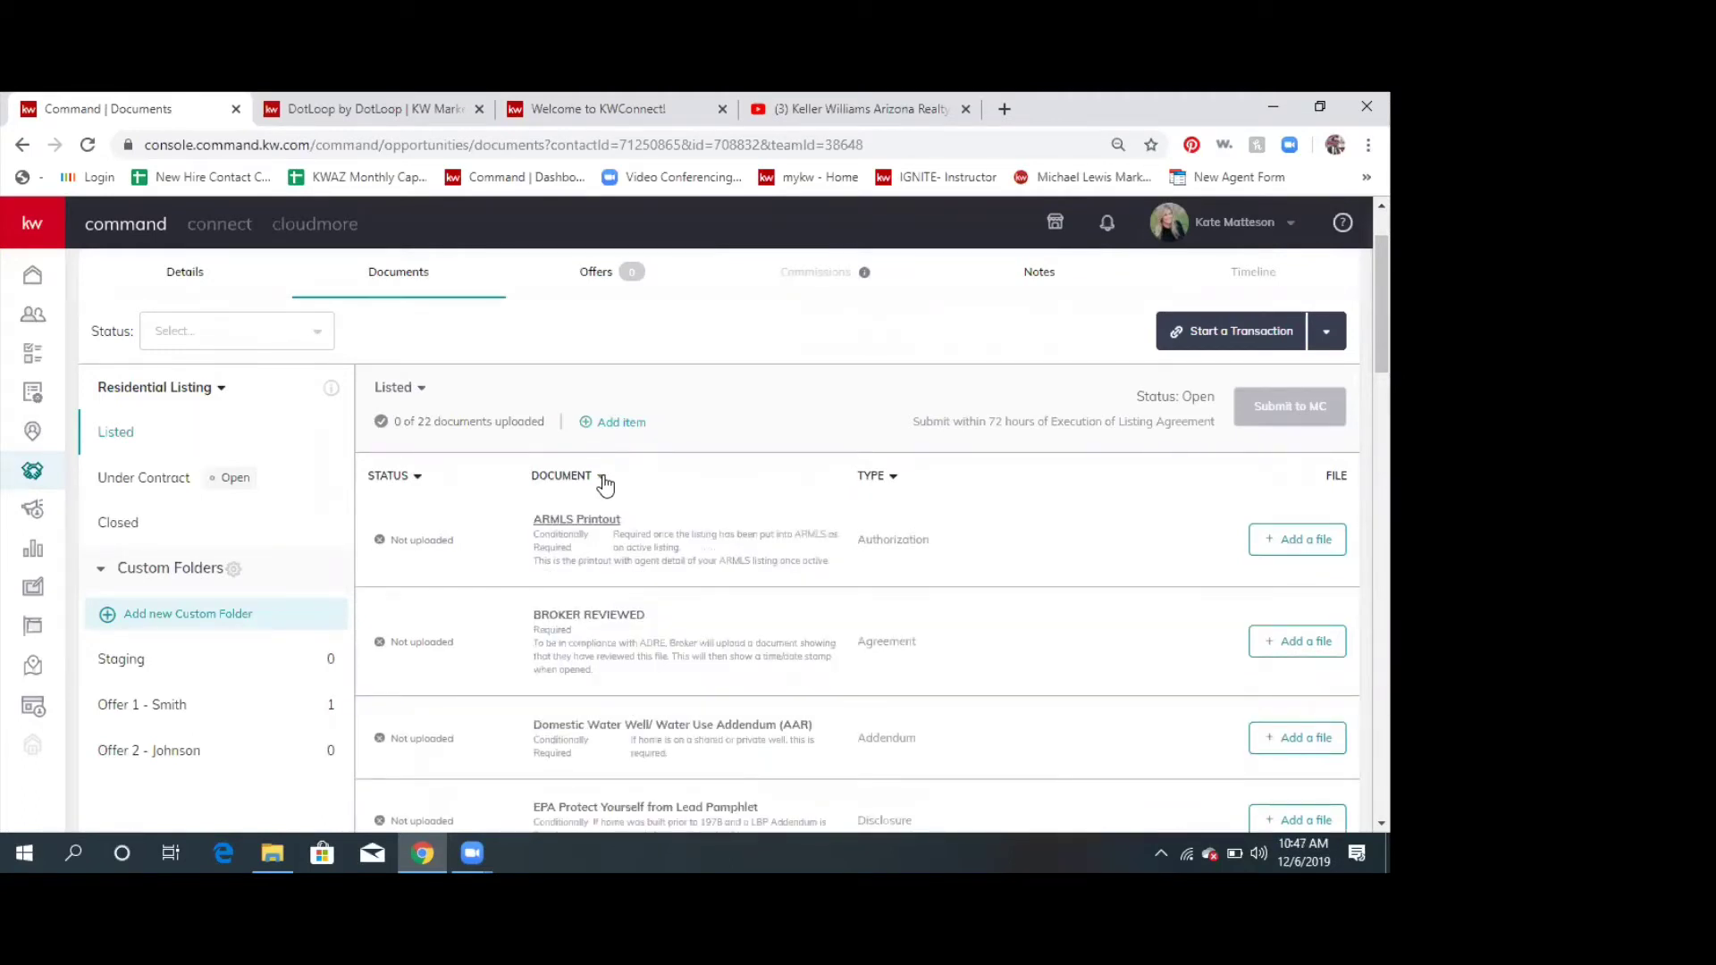
pyautogui.click(603, 478)
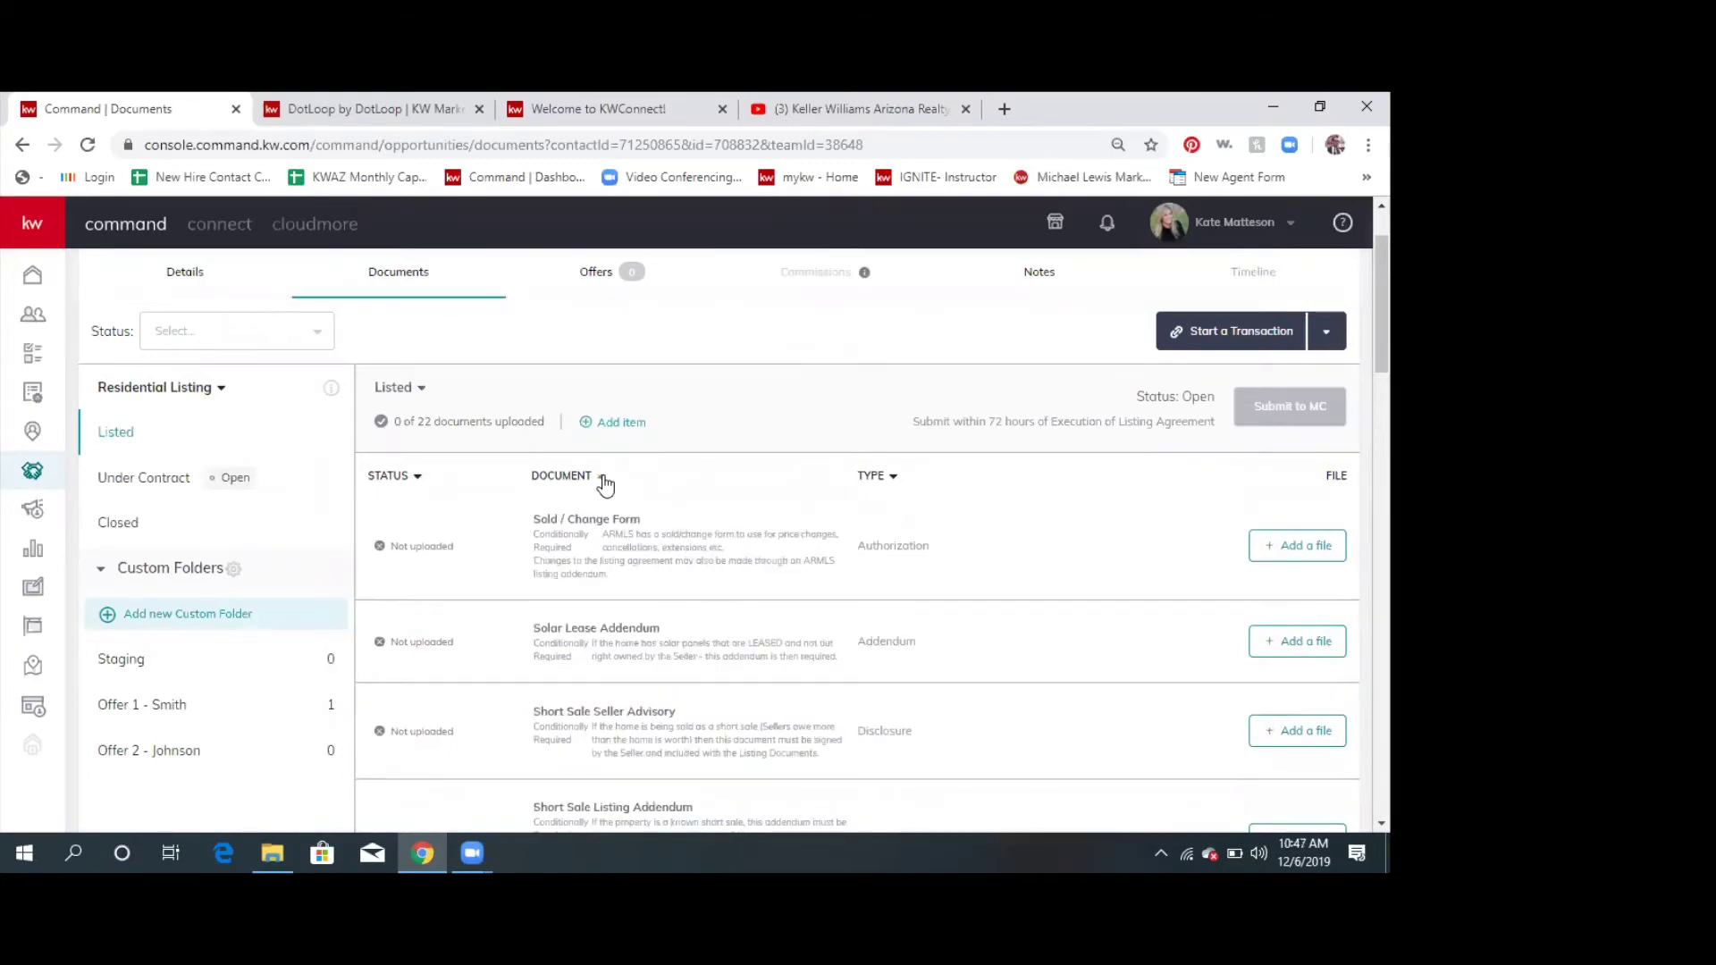
pyautogui.click(604, 480)
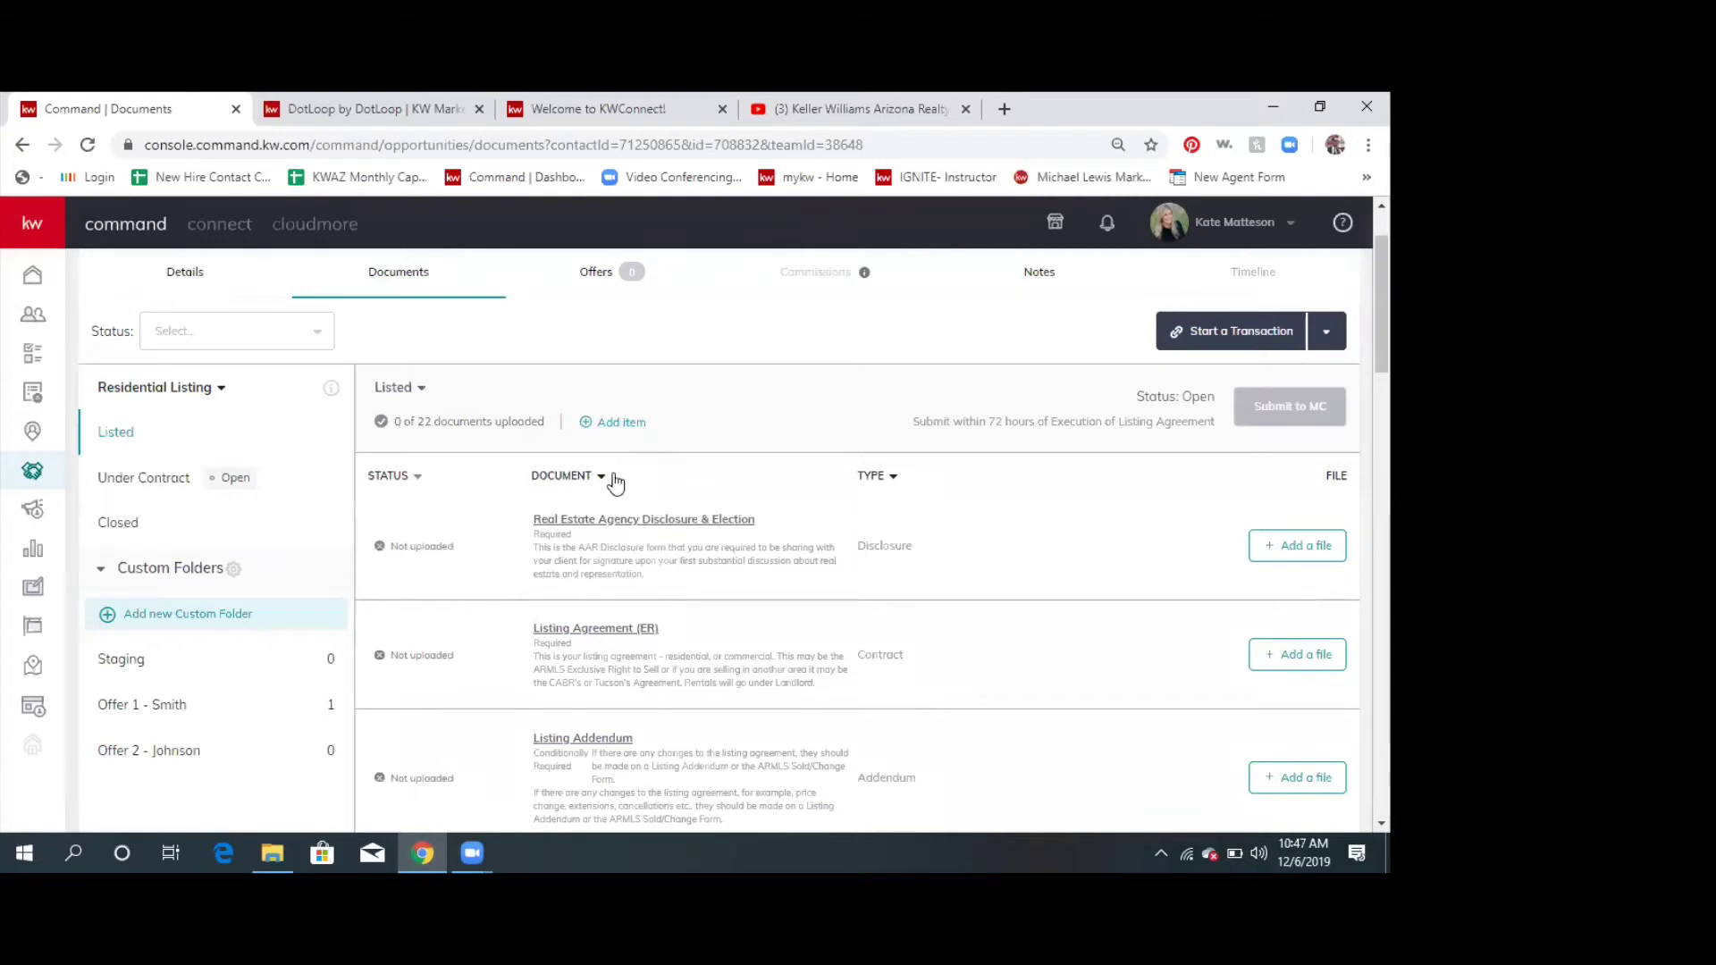
pyautogui.click(896, 481)
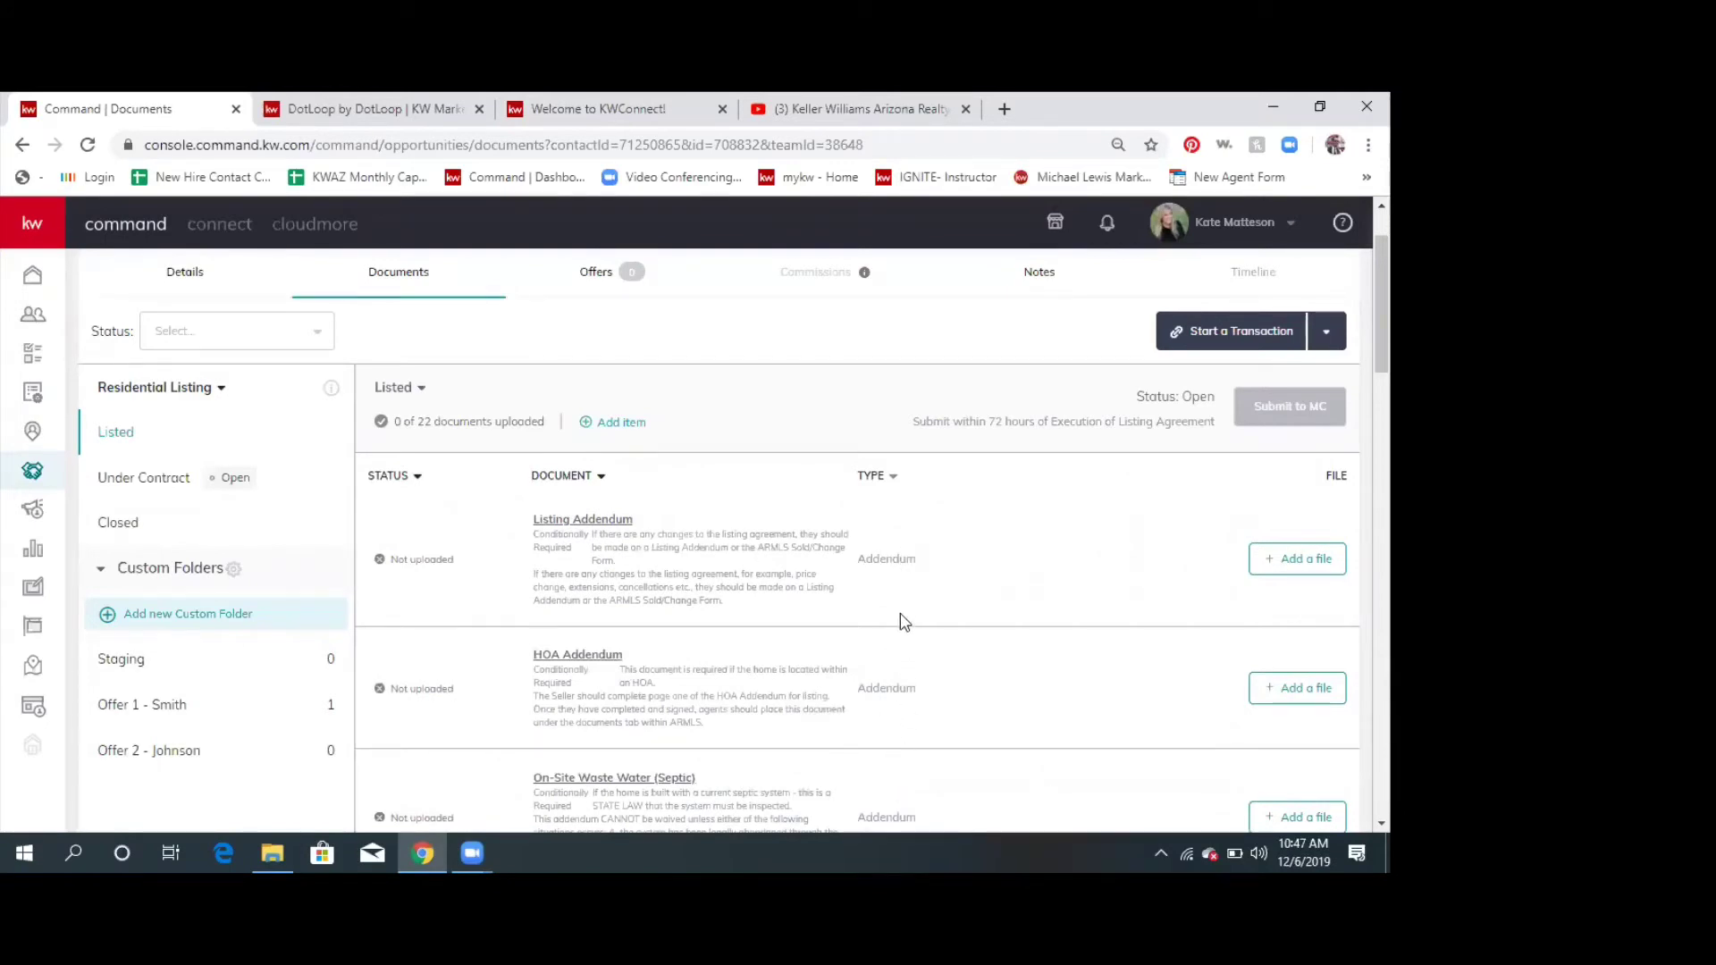
pyautogui.scroll(-2, 905, 736)
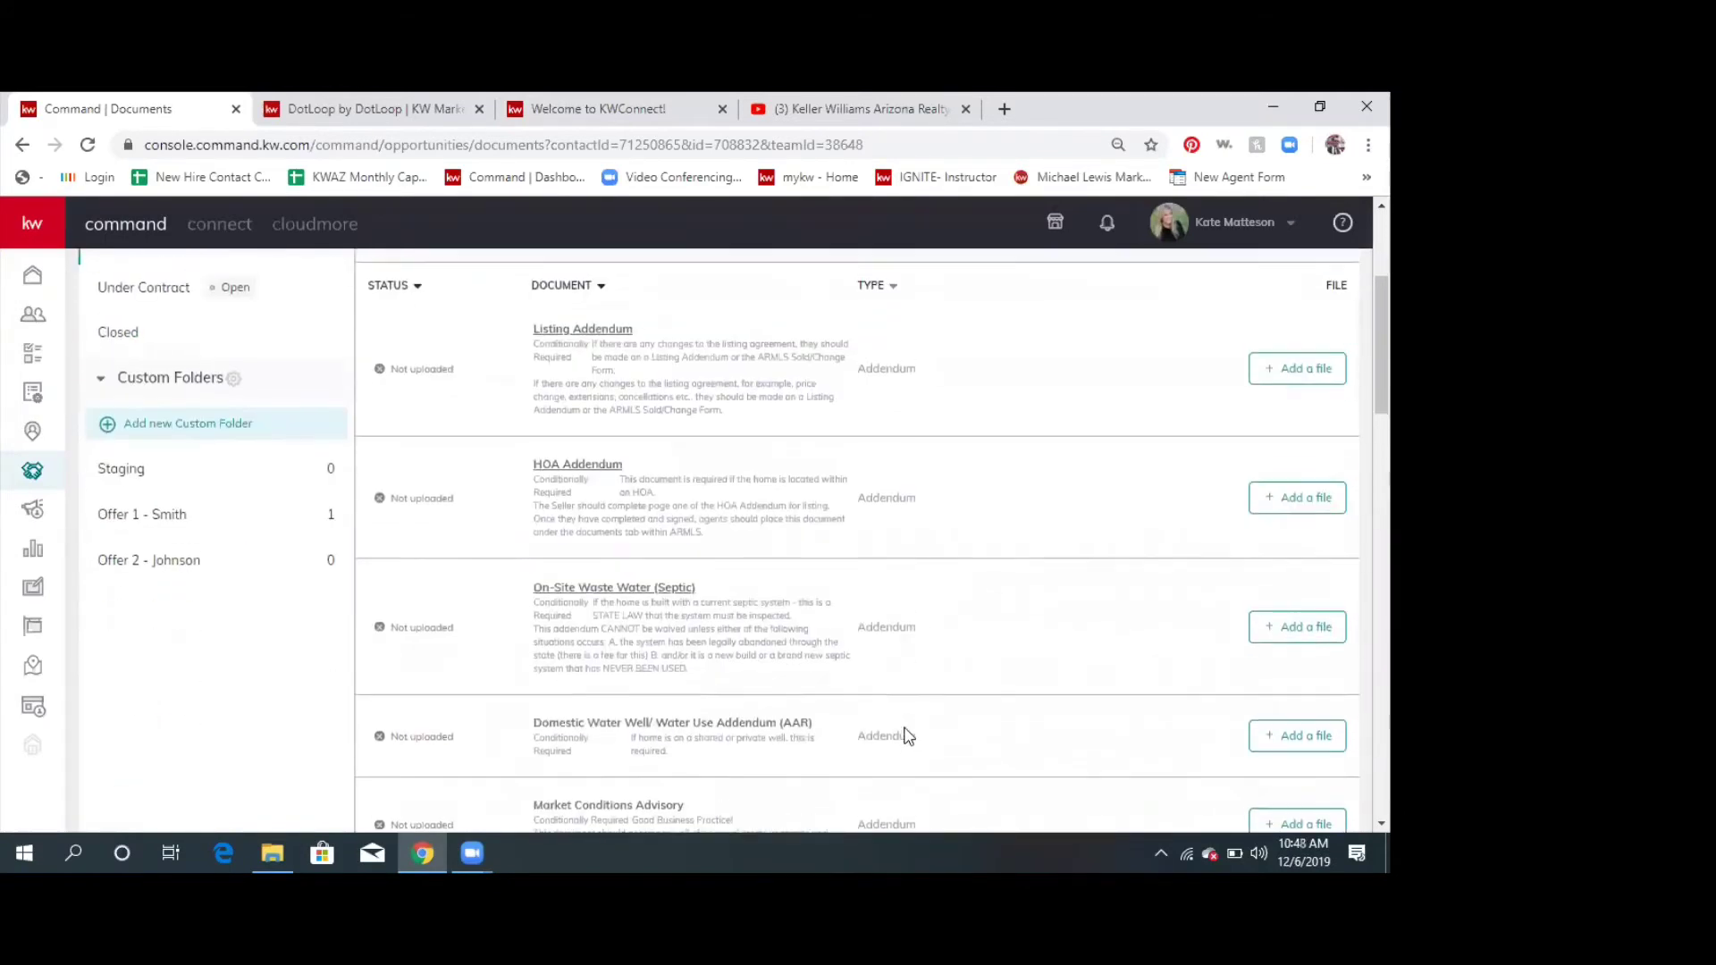
pyautogui.scroll(2, 909, 737)
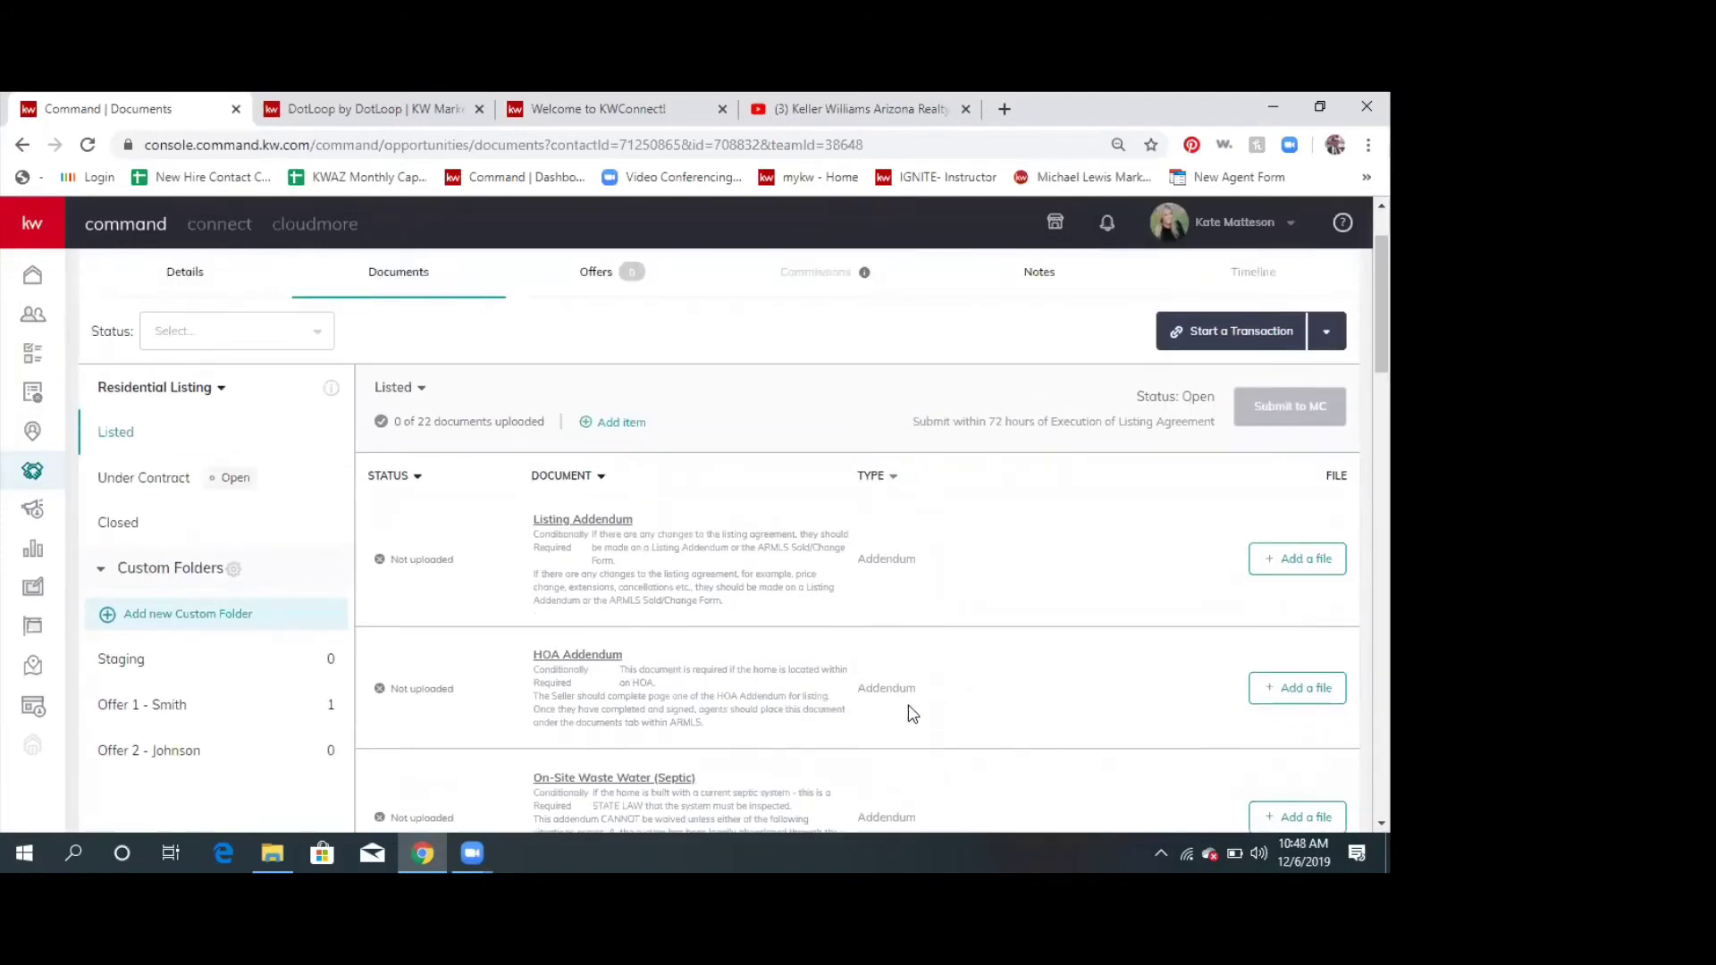
pyautogui.scroll(1, 909, 713)
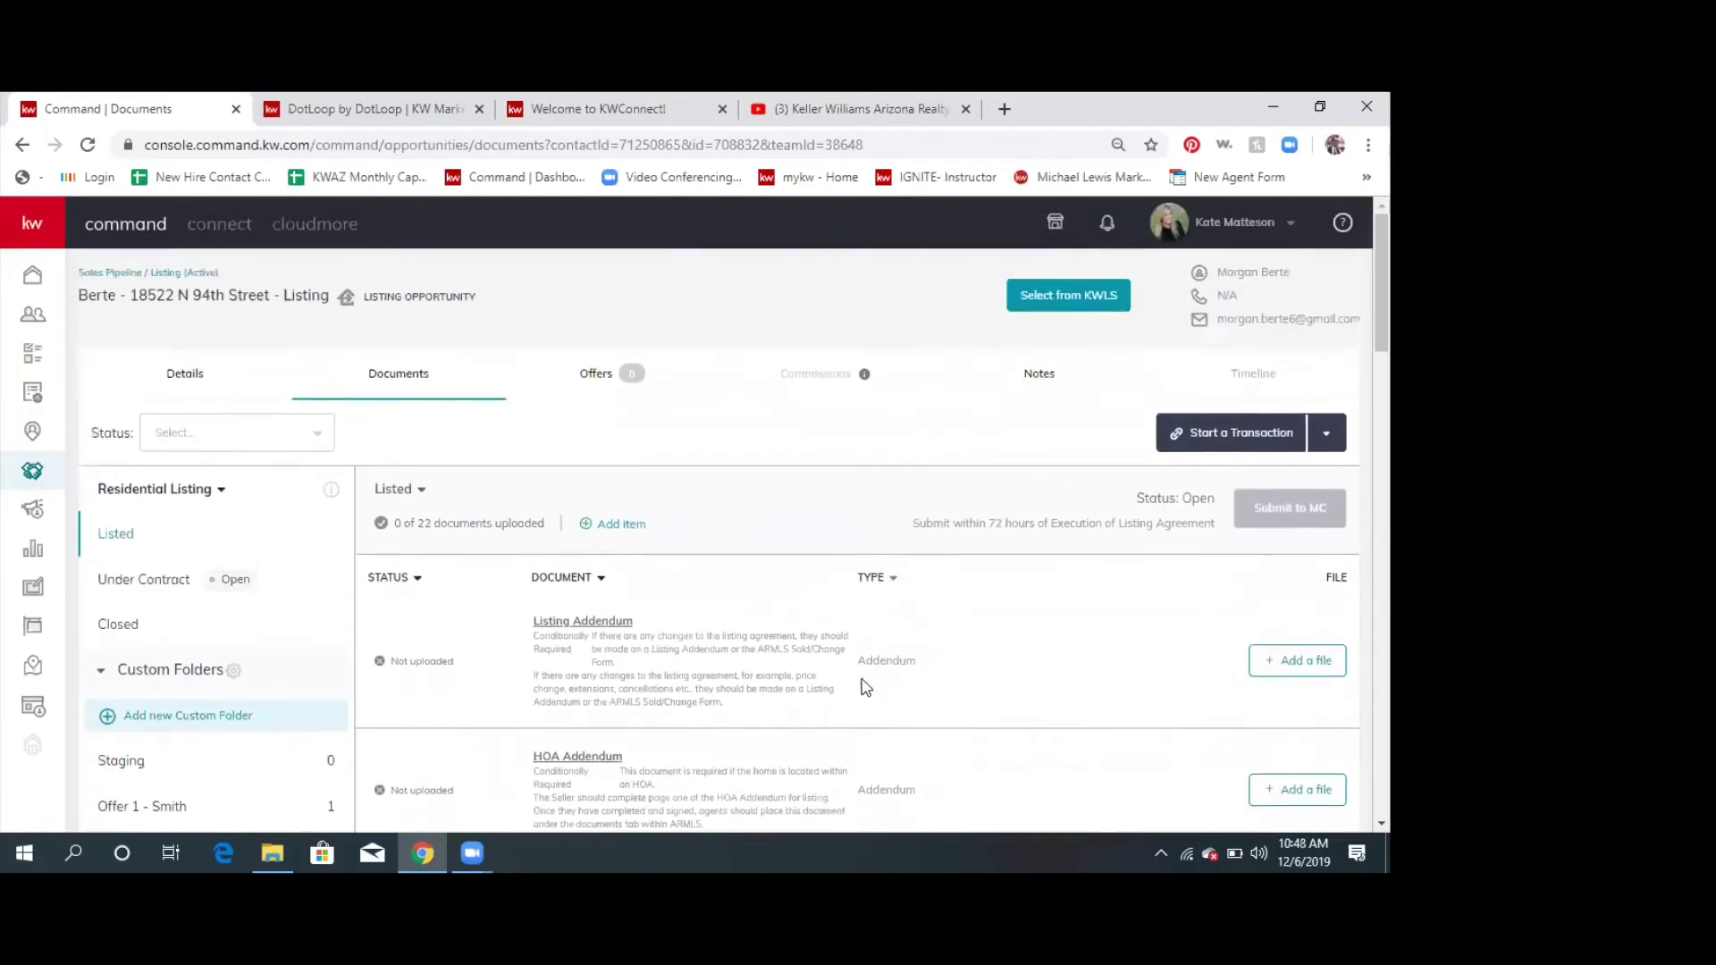
pyautogui.click(602, 579)
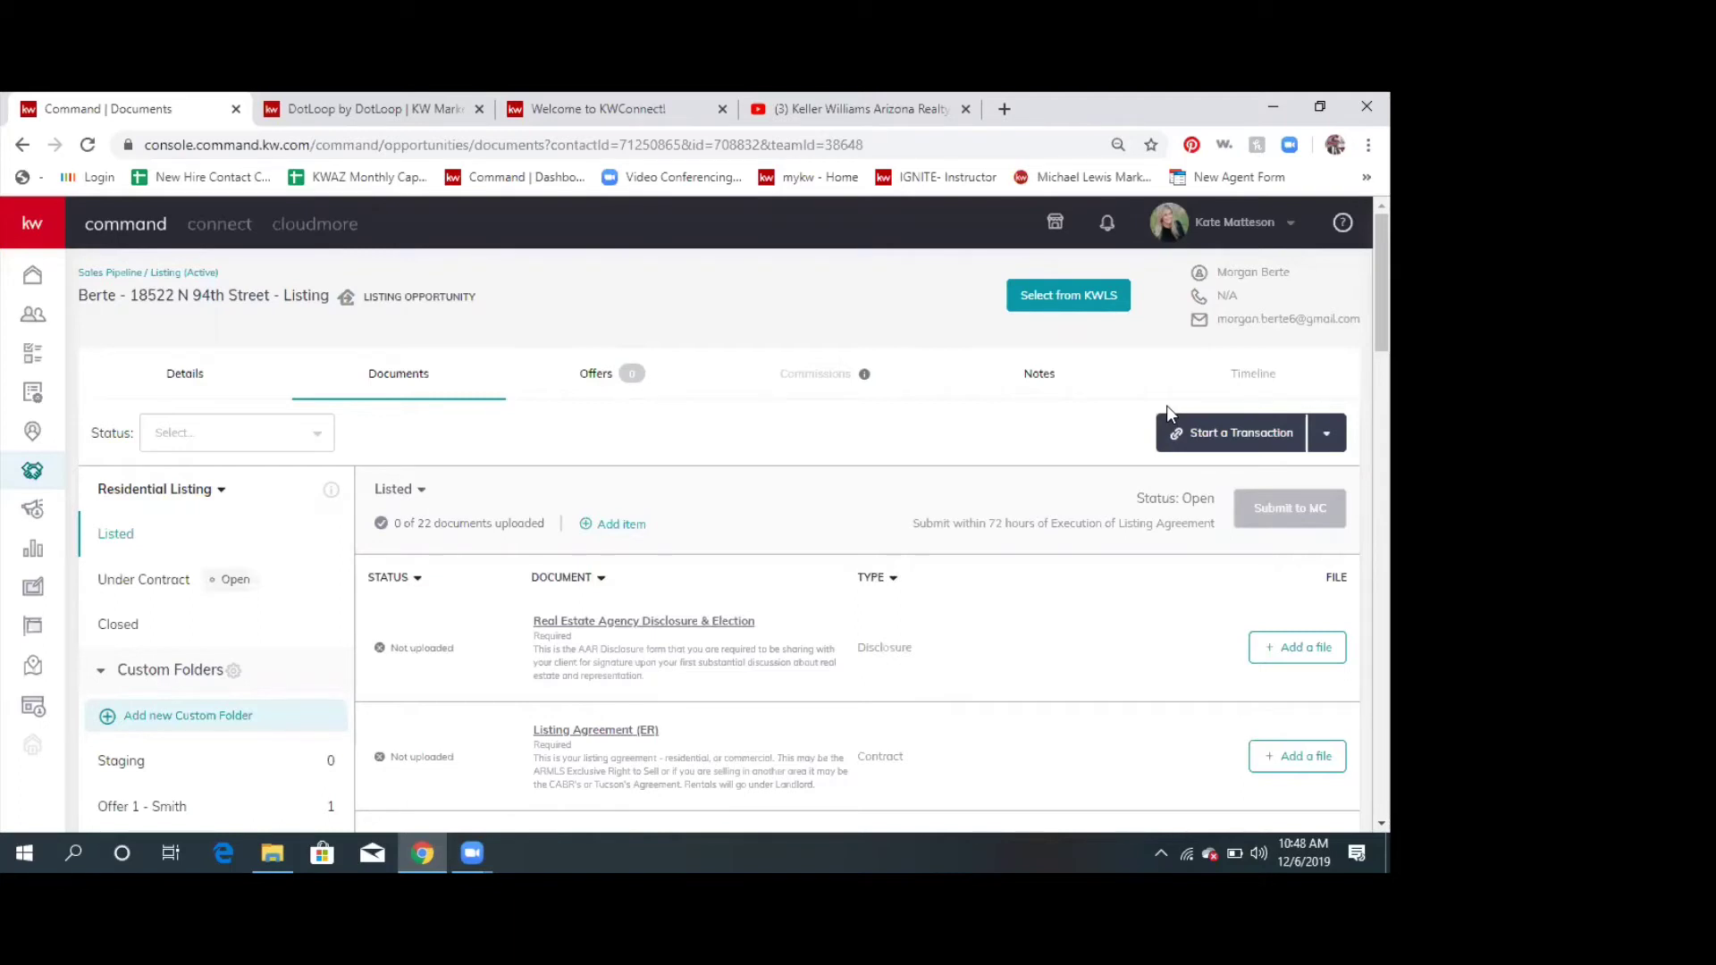
# - Choose DocuSign from the Start a Transaction dropdown
pyautogui.click(1233, 437)
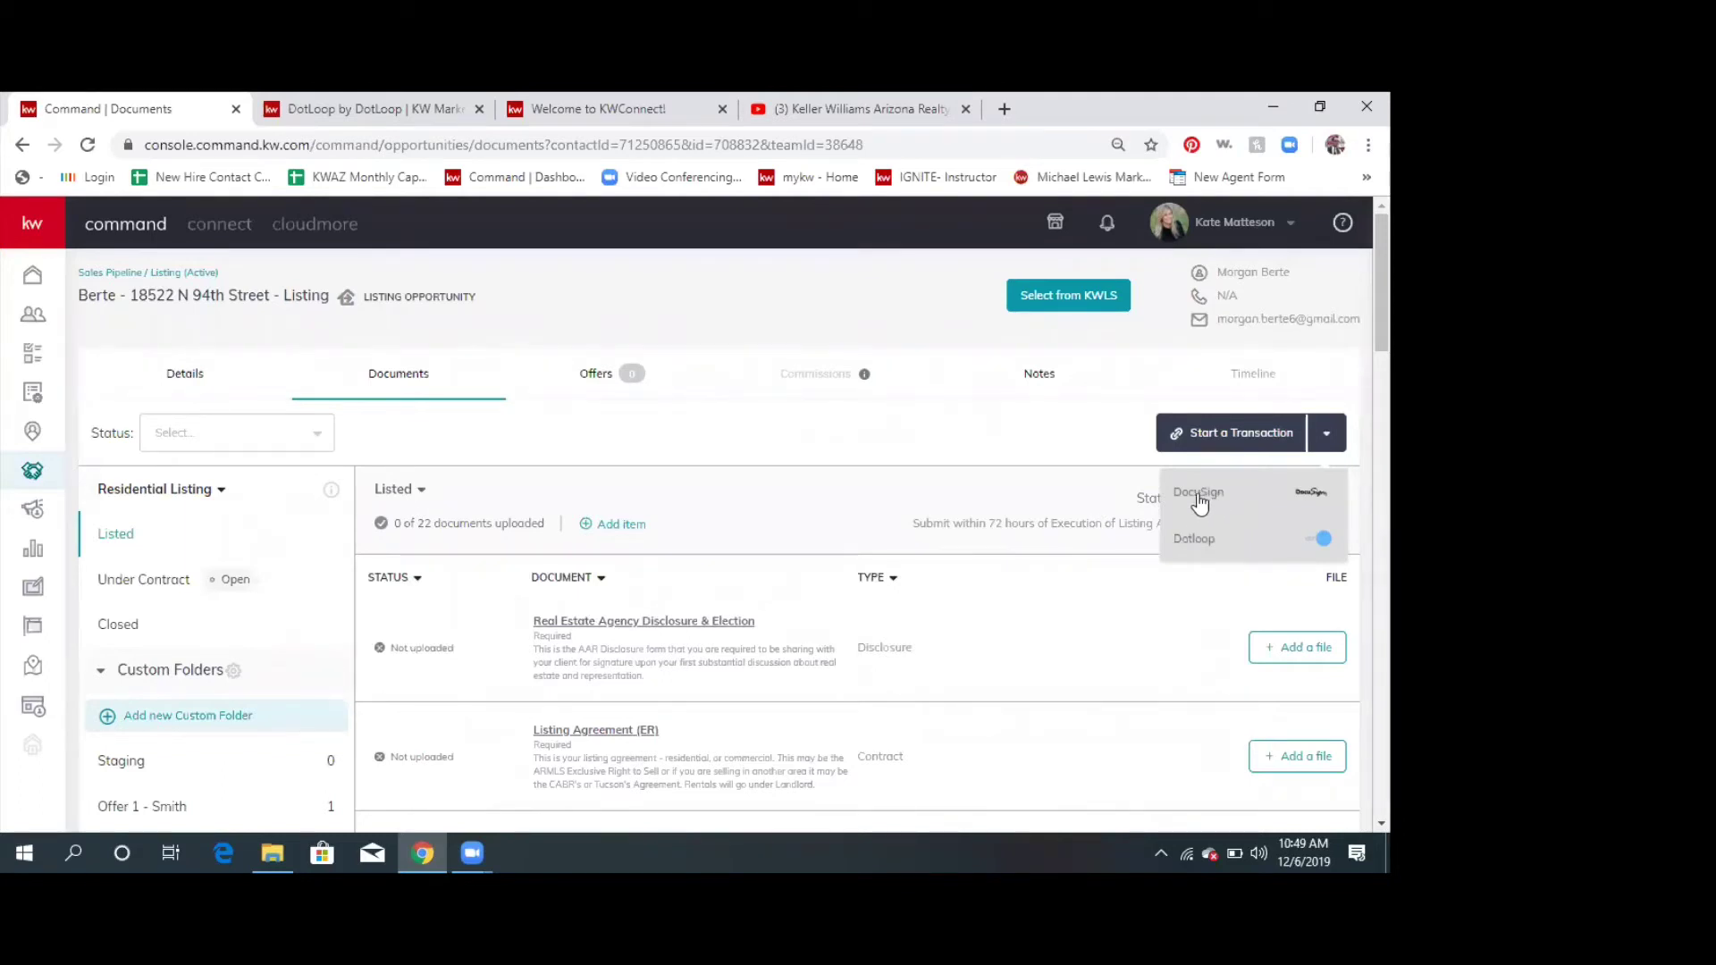
pyautogui.click(1198, 494)
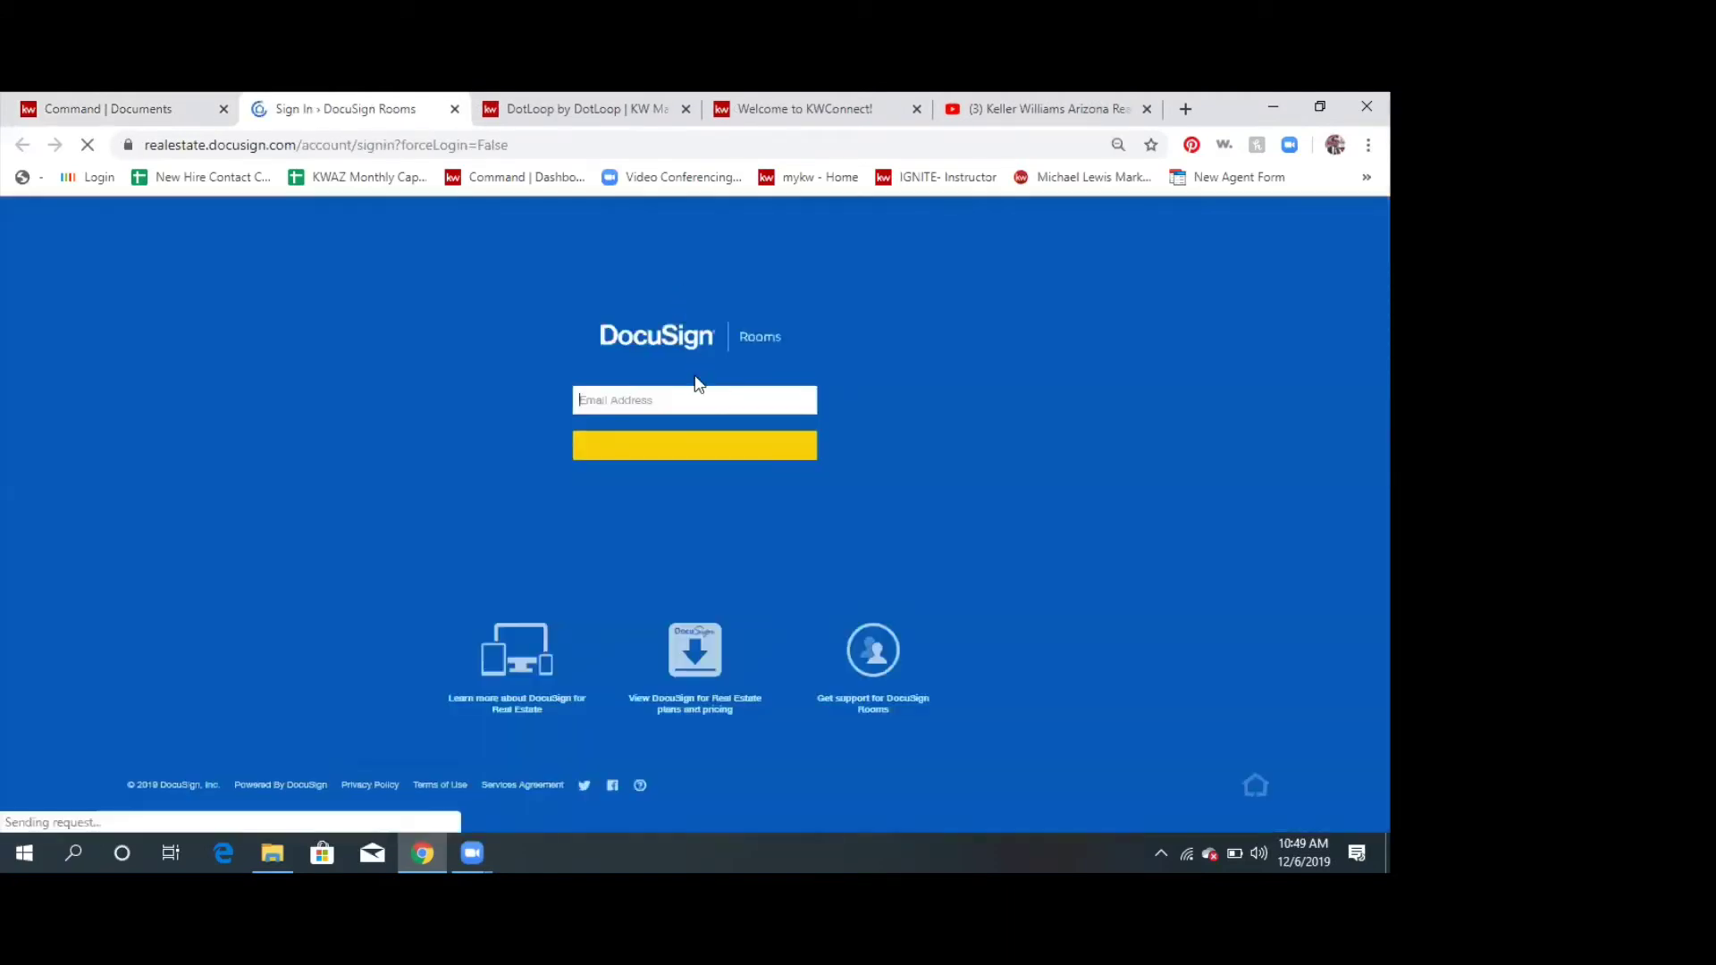
# - Sign in to DocuSign Rooms with the account e-mail and password
pyautogui.click(694, 393)
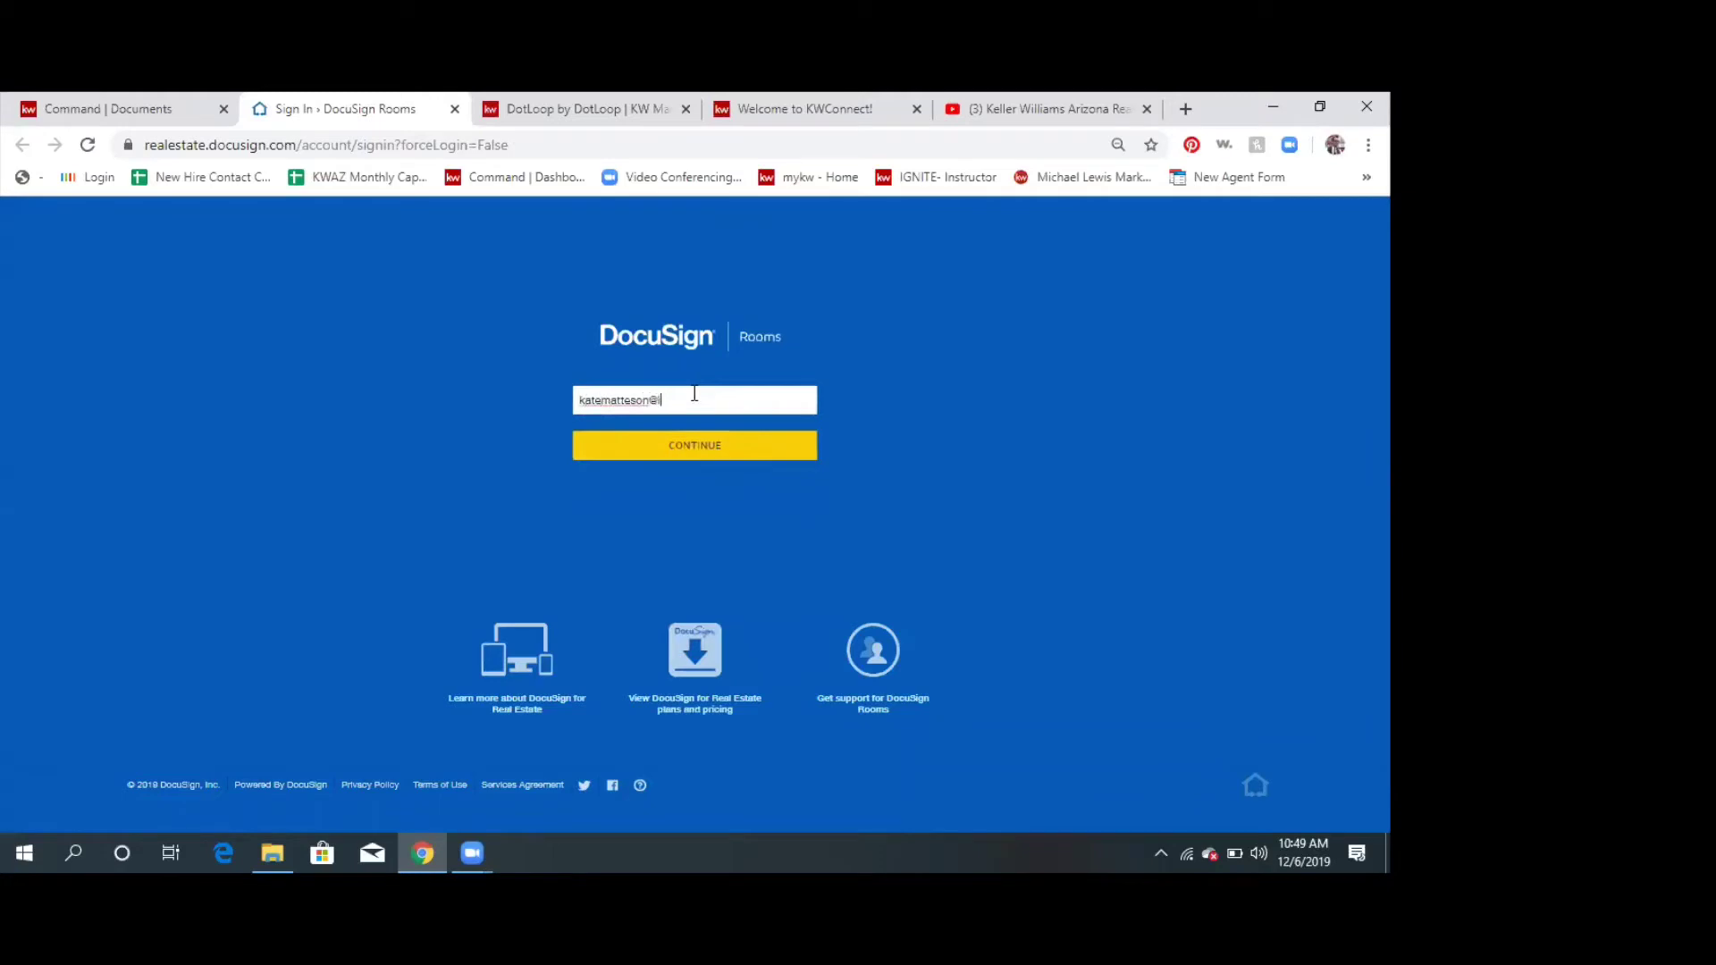
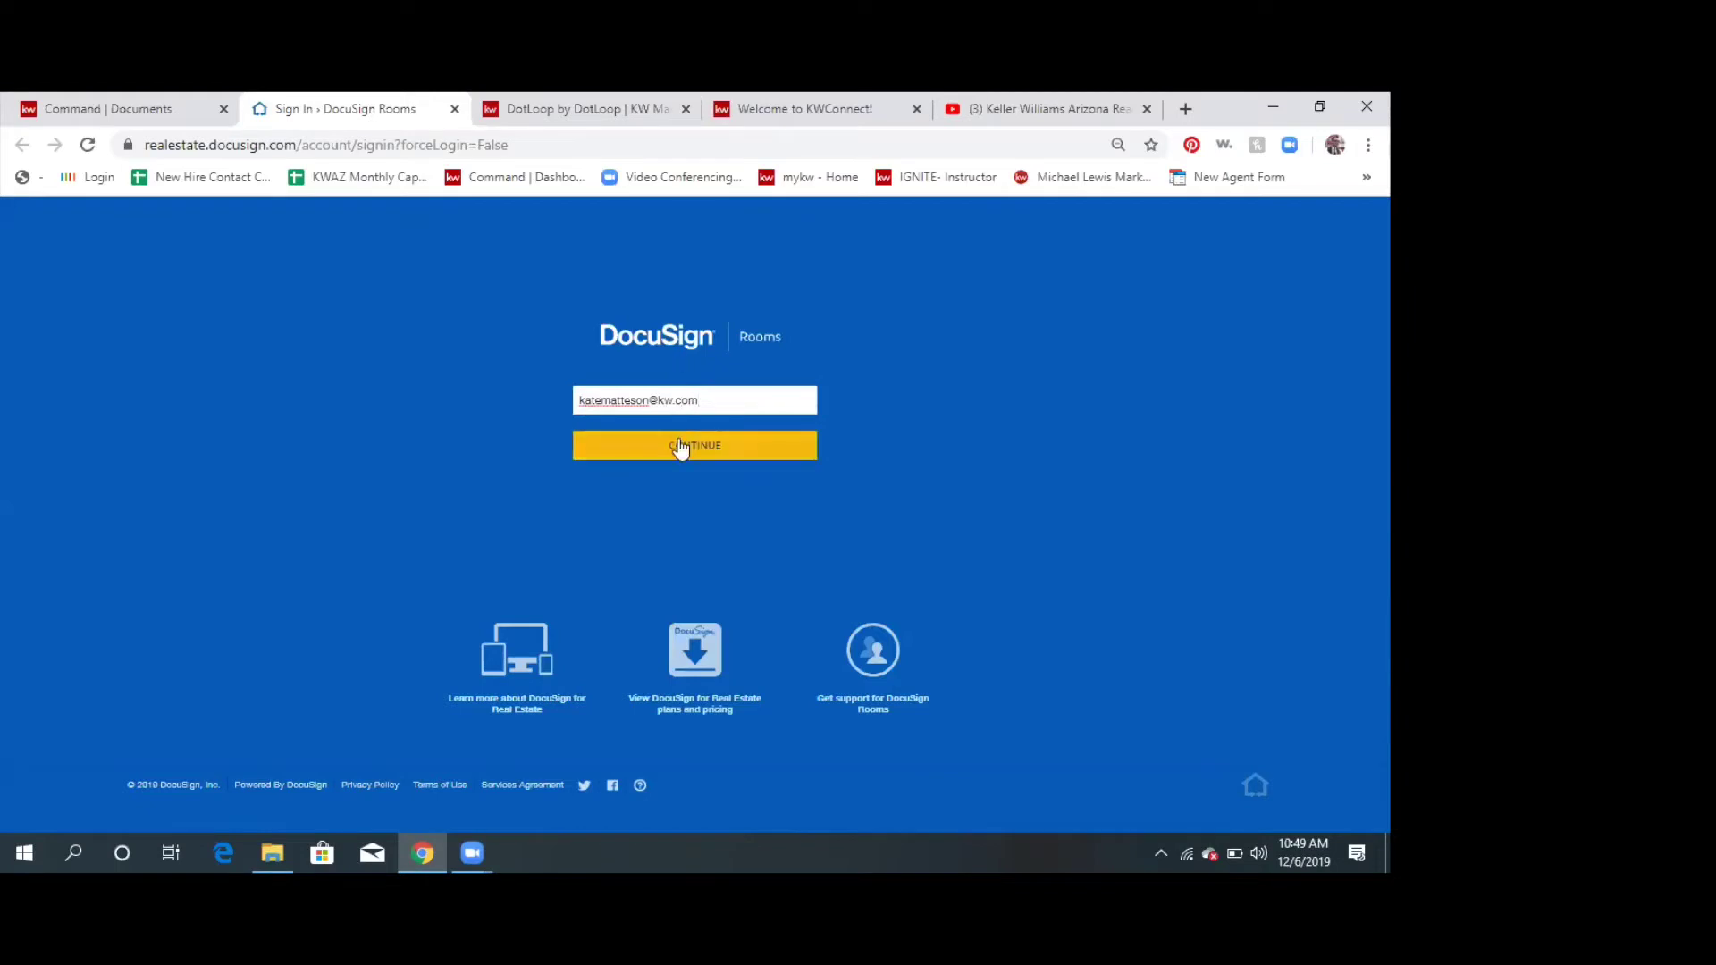
pyautogui.click(682, 447)
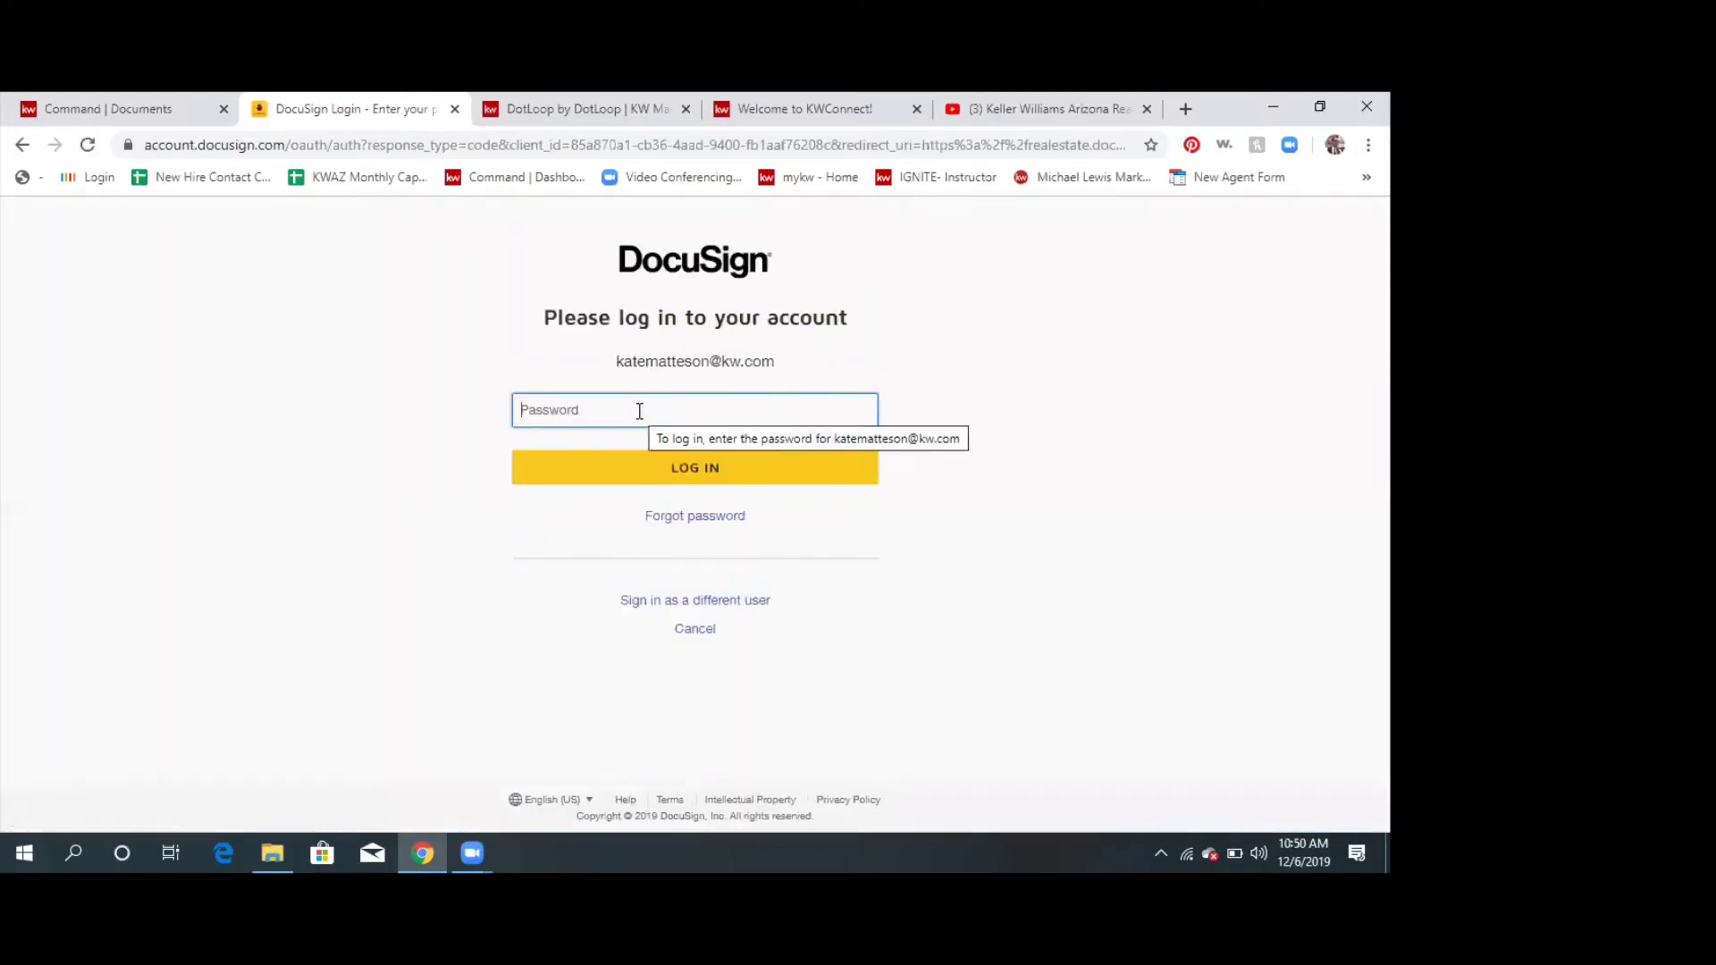
pyautogui.write('••••••••••••••')
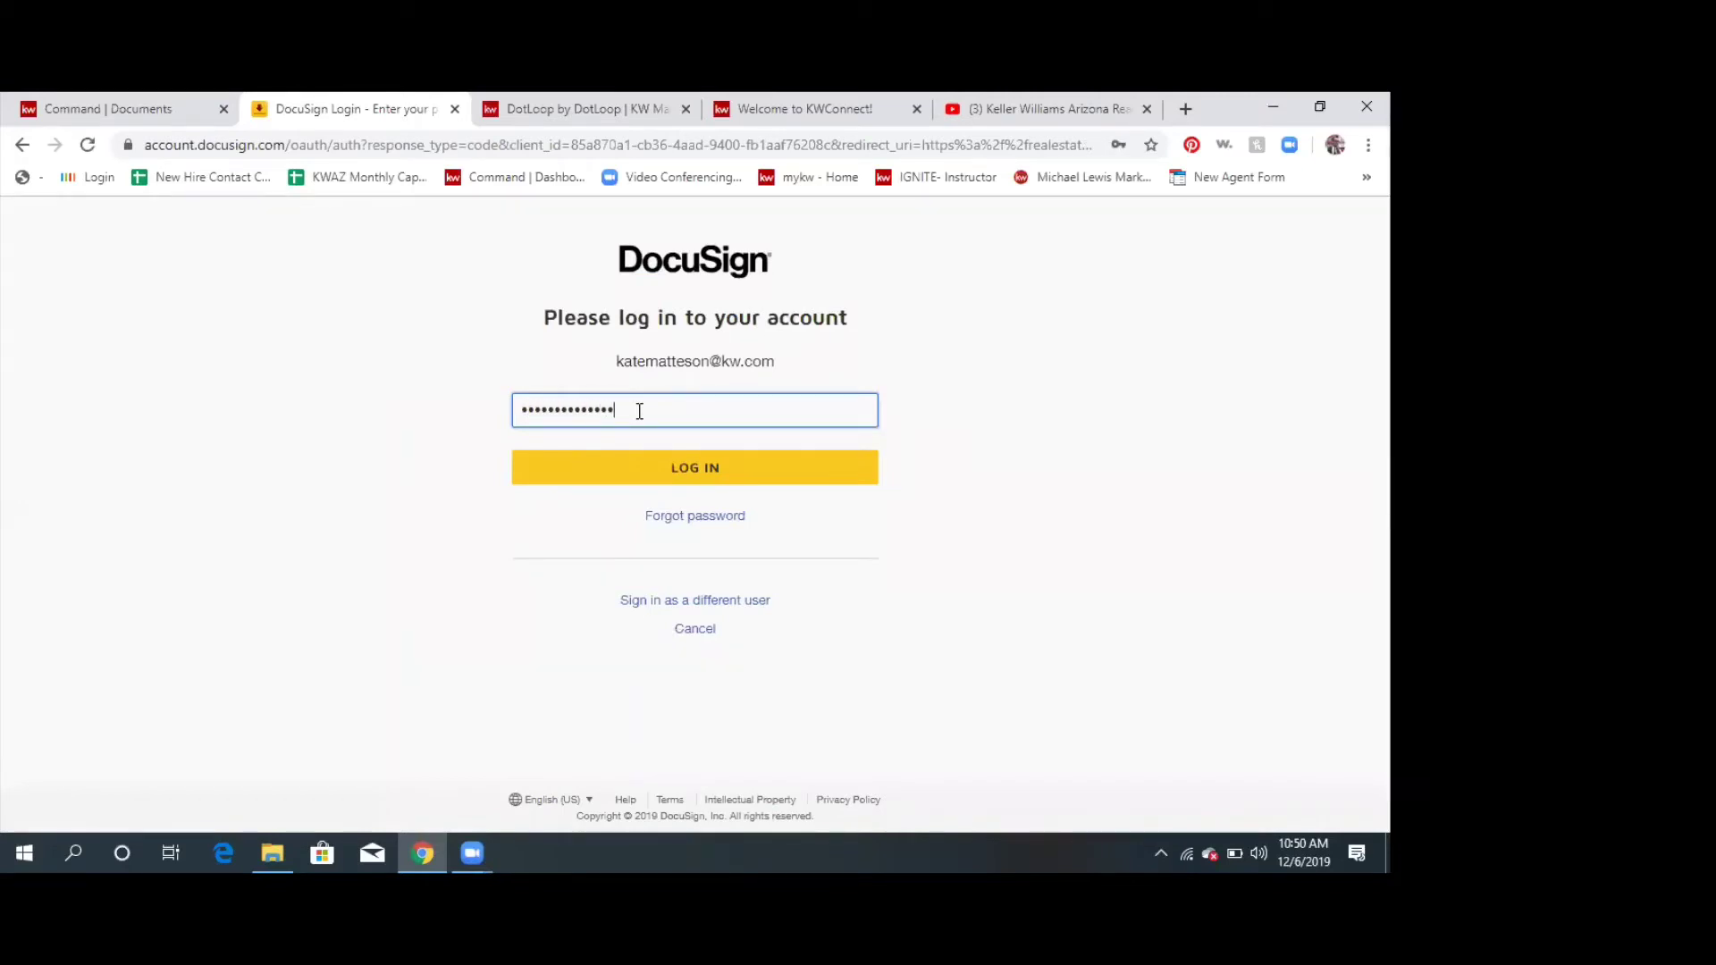
pyautogui.click(701, 467)
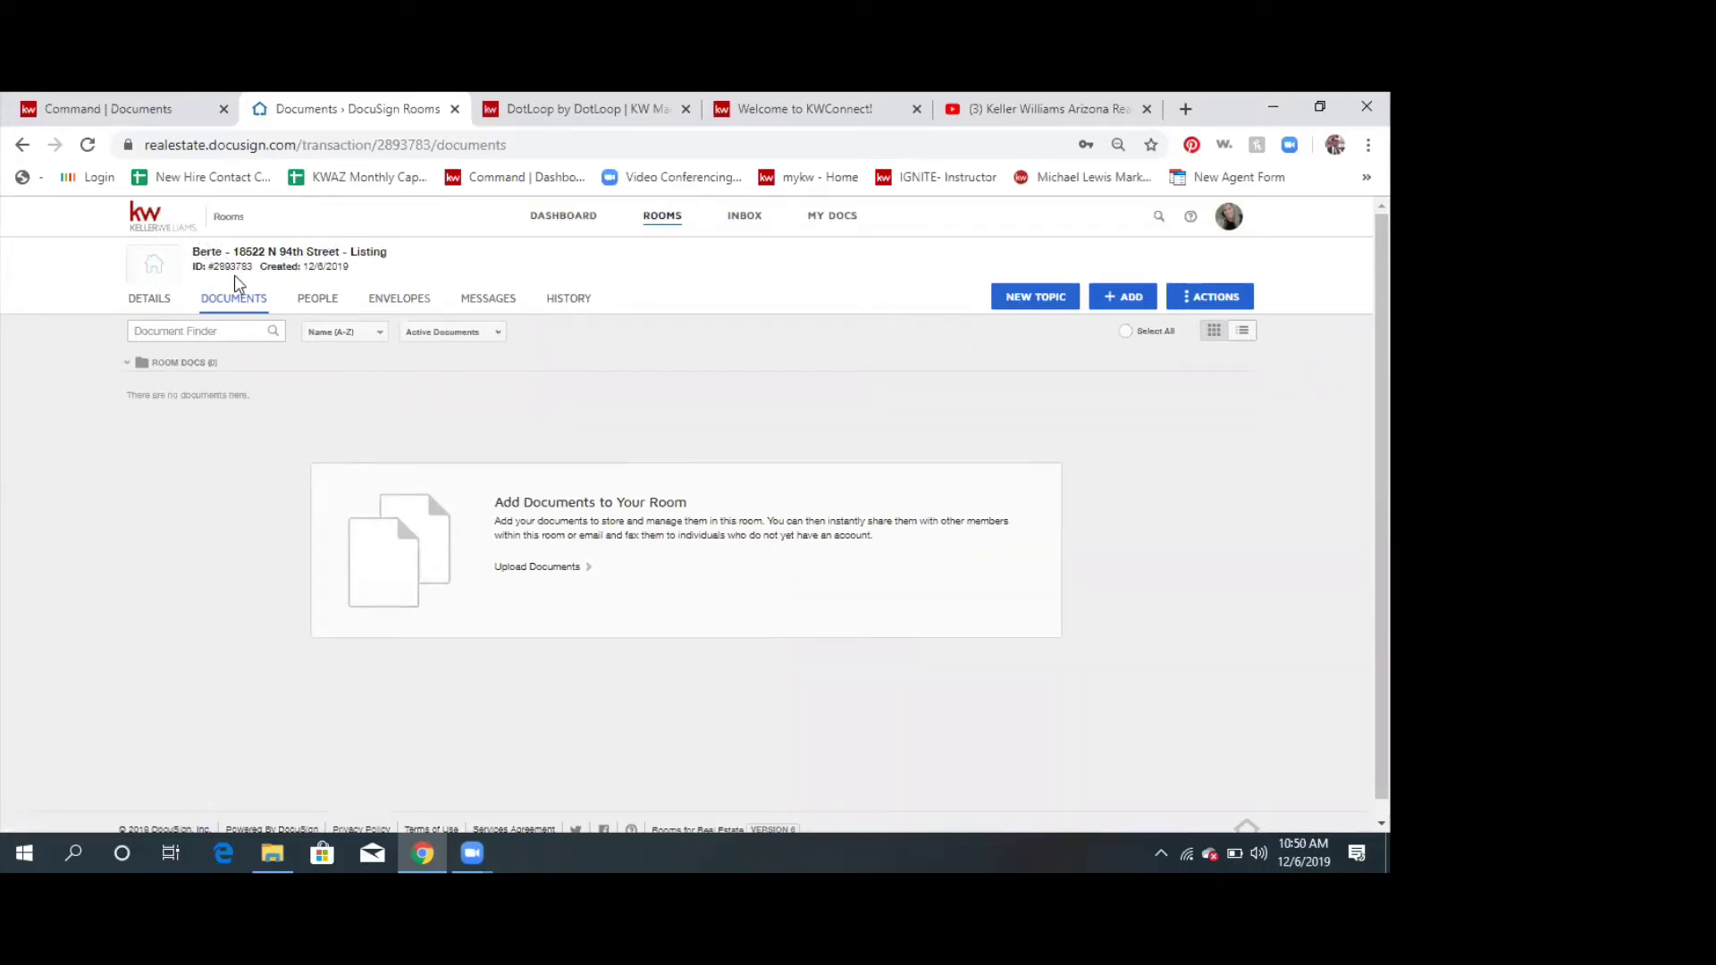
# - Switch the room to its DETAILS tab and make the details editable
pyautogui.moveTo(225, 270)
pyautogui.click(165, 299)
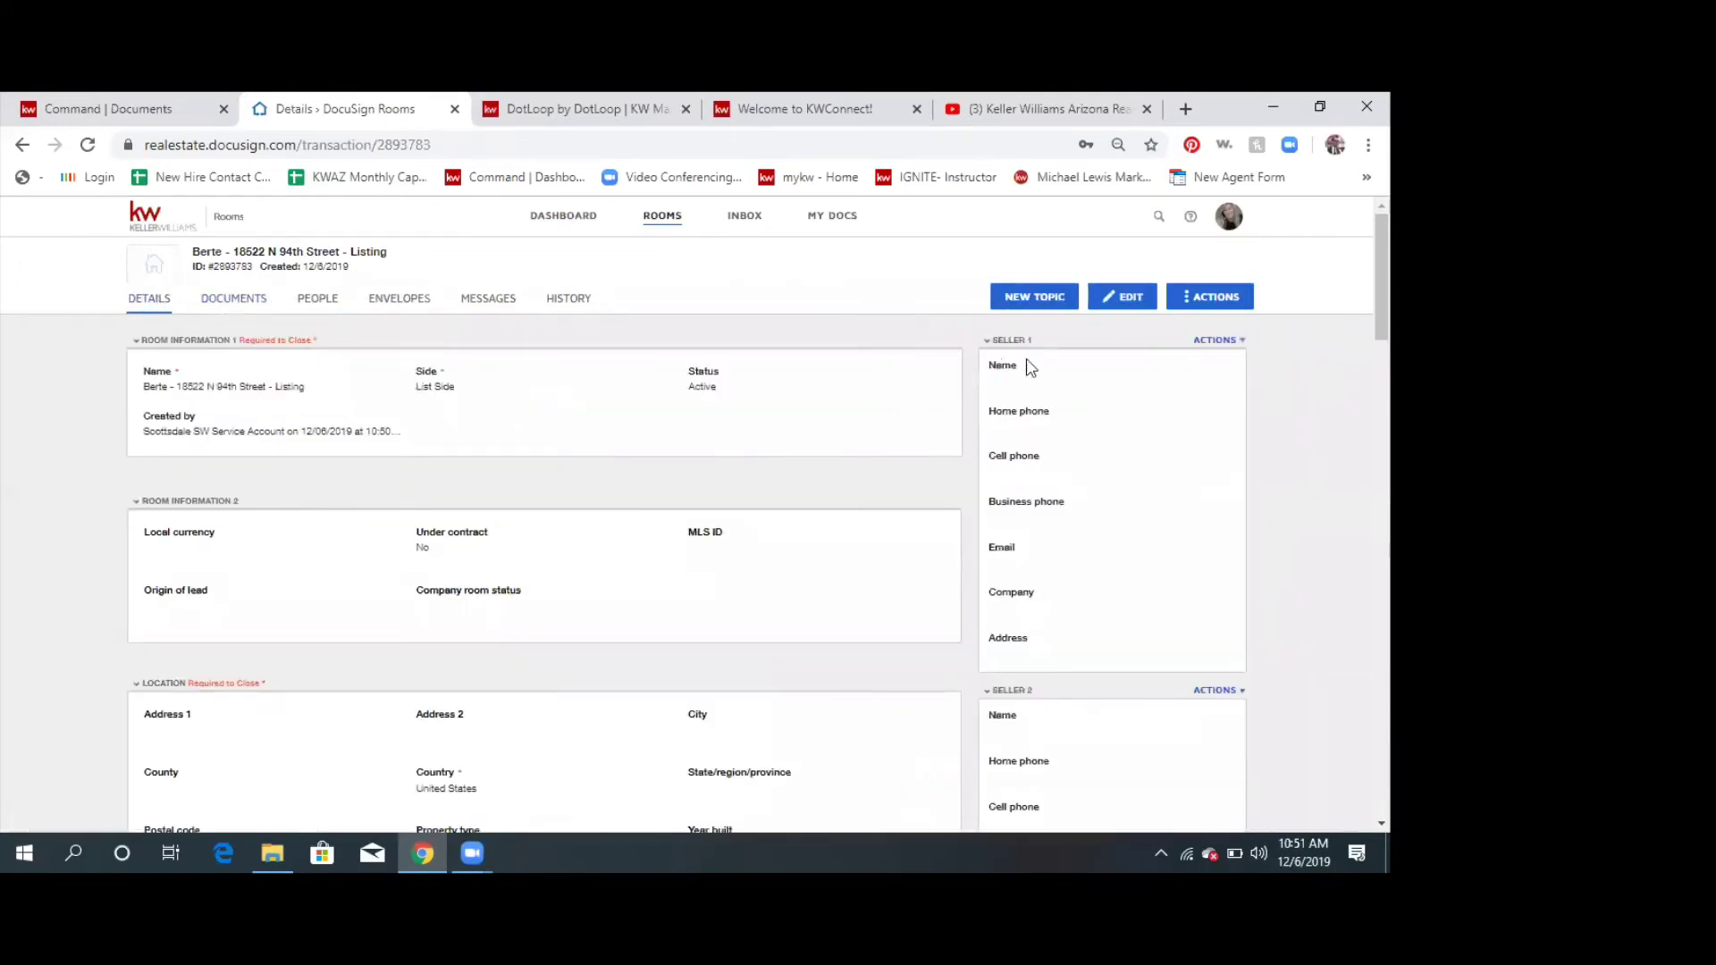
pyautogui.click(1126, 299)
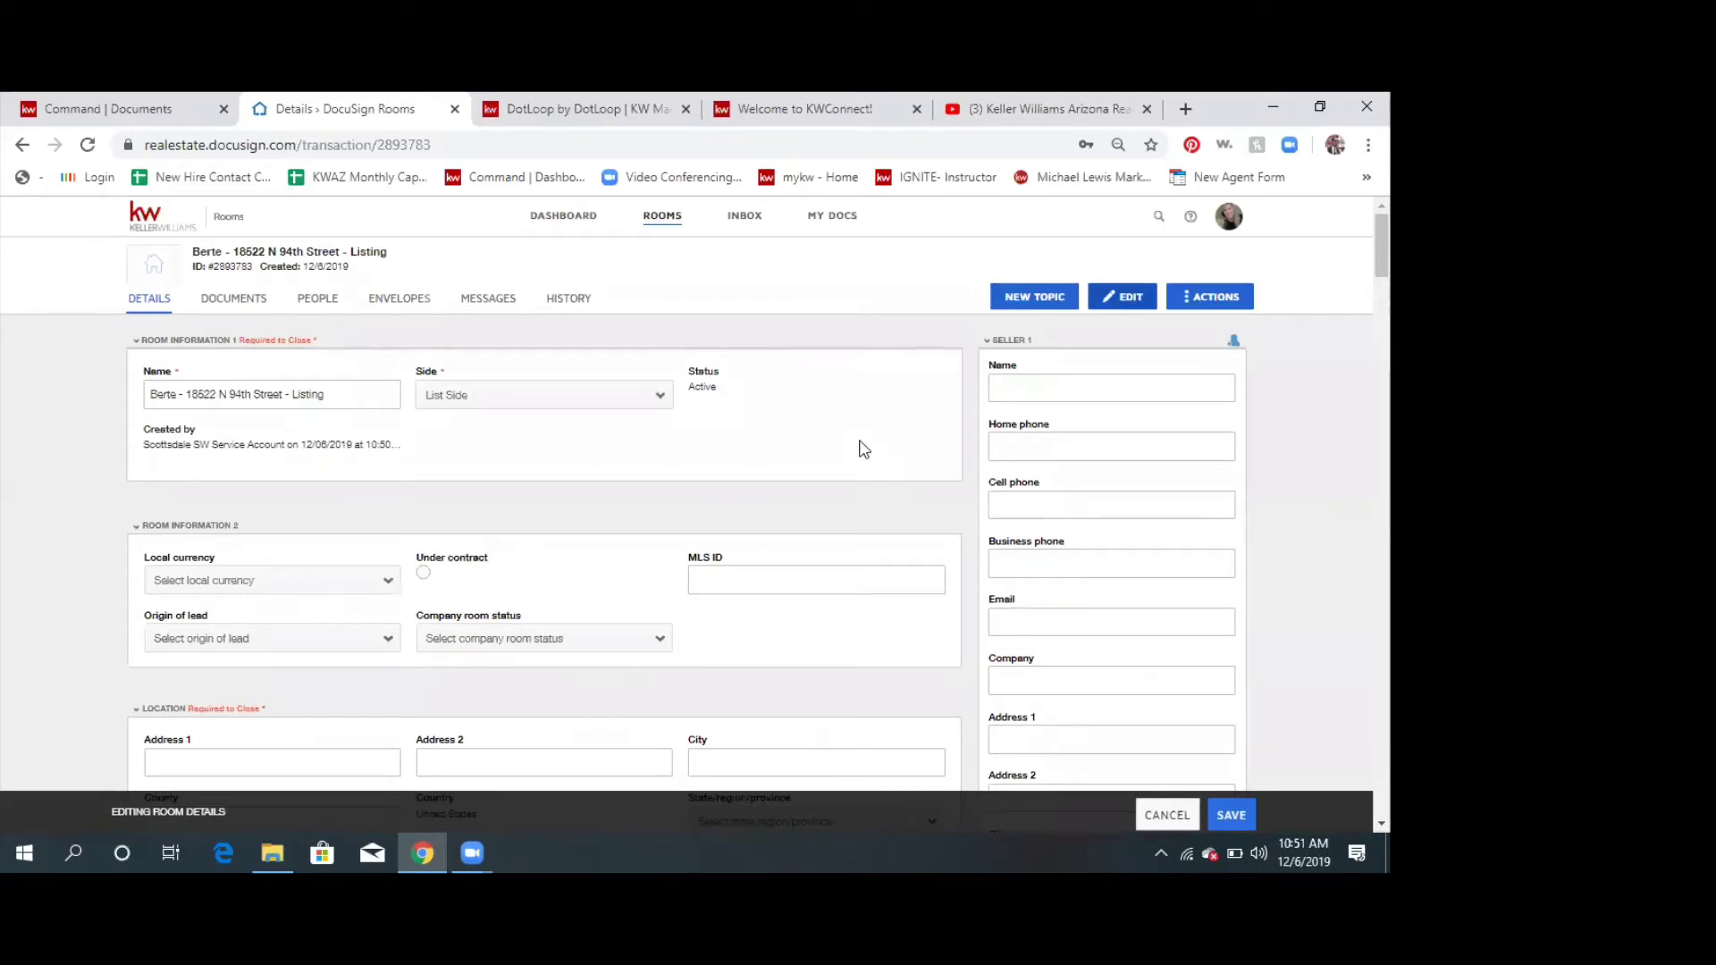
# - Enter the seller's name in the Seller 1 Name field and their e-mail in Email
pyautogui.click(1056, 391)
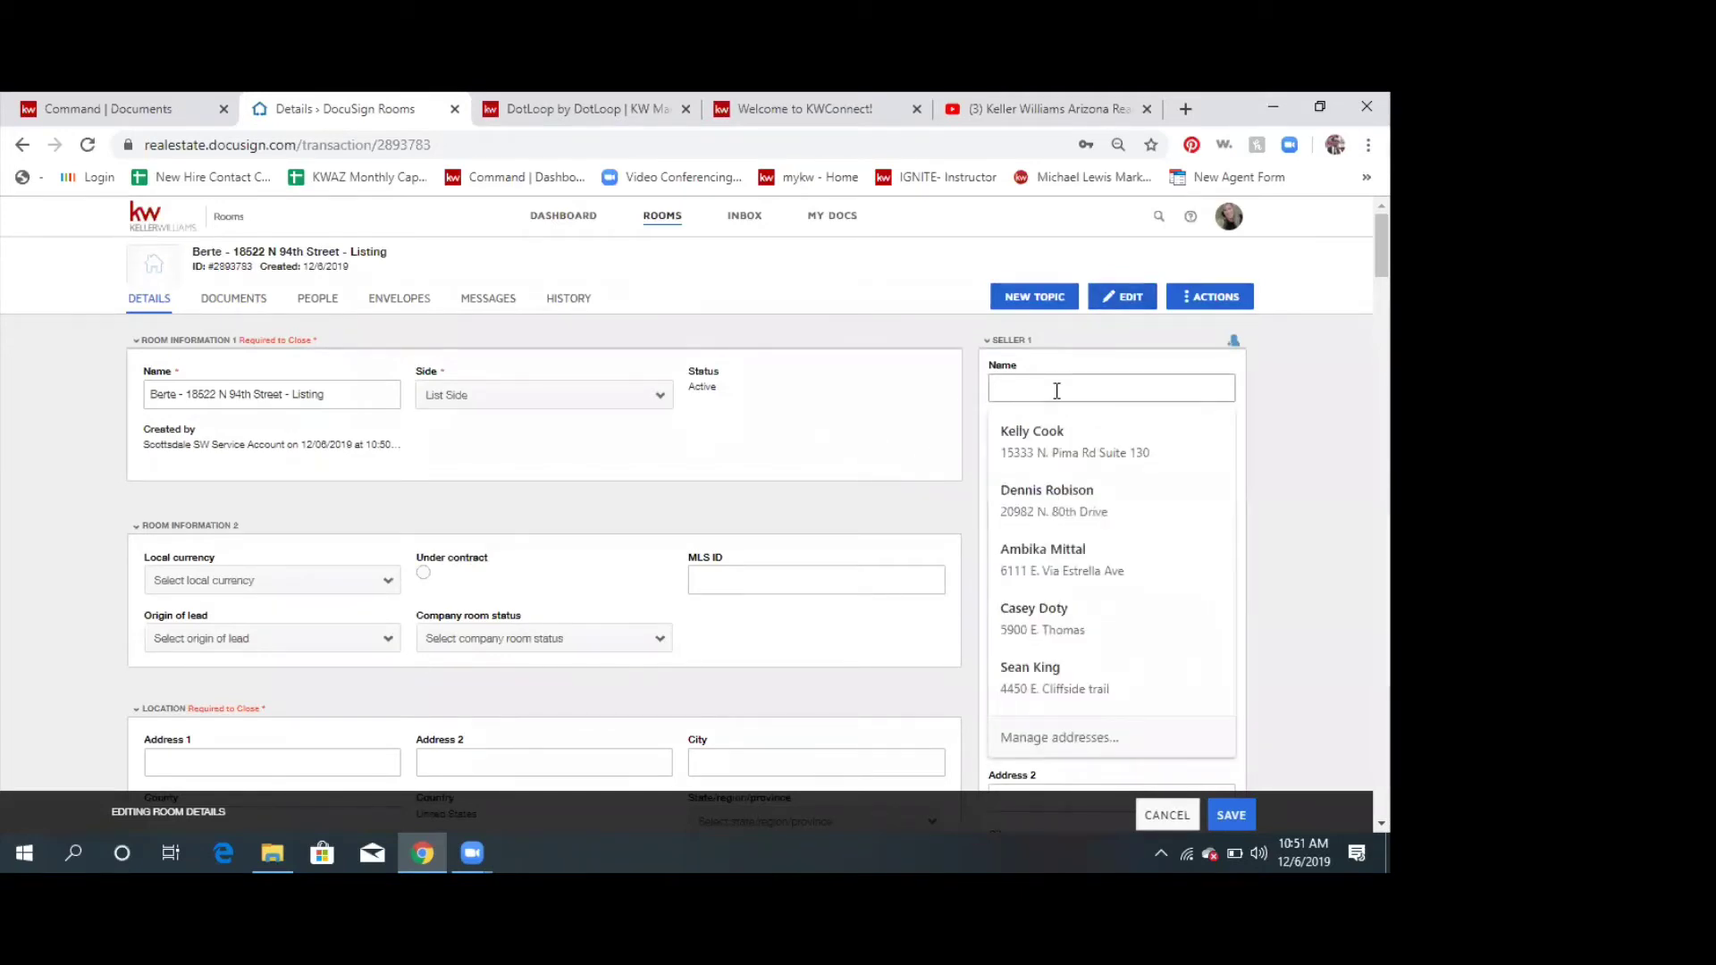
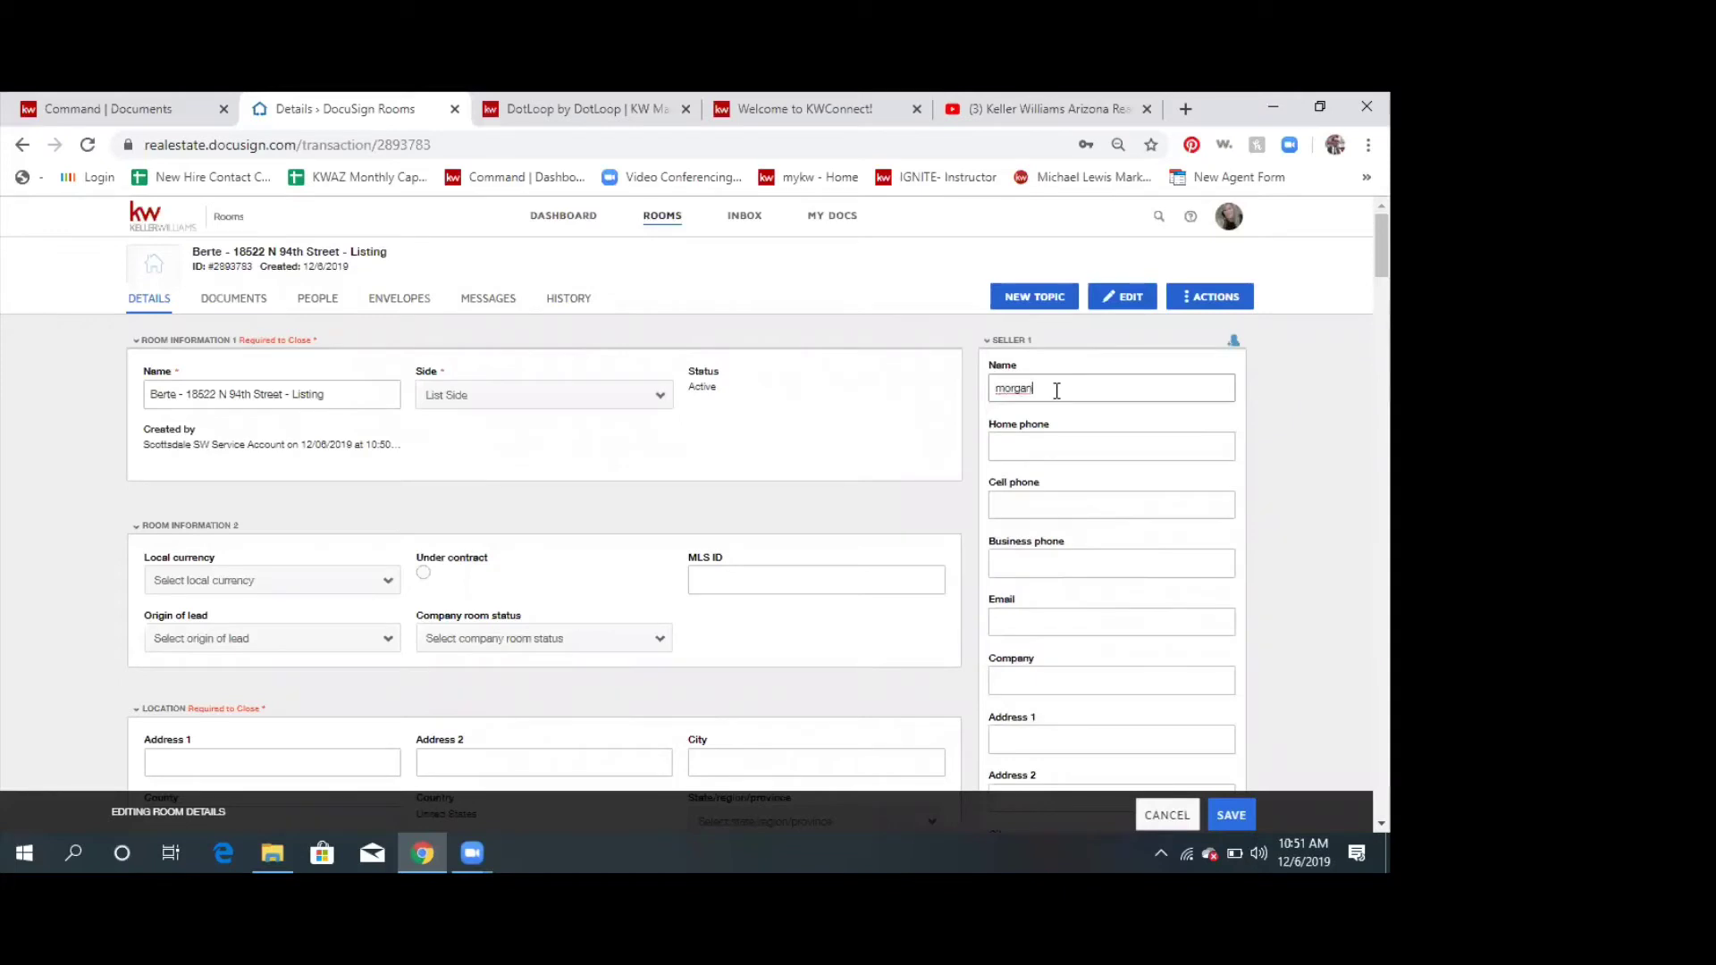
pyautogui.scroll(-1, 1056, 456)
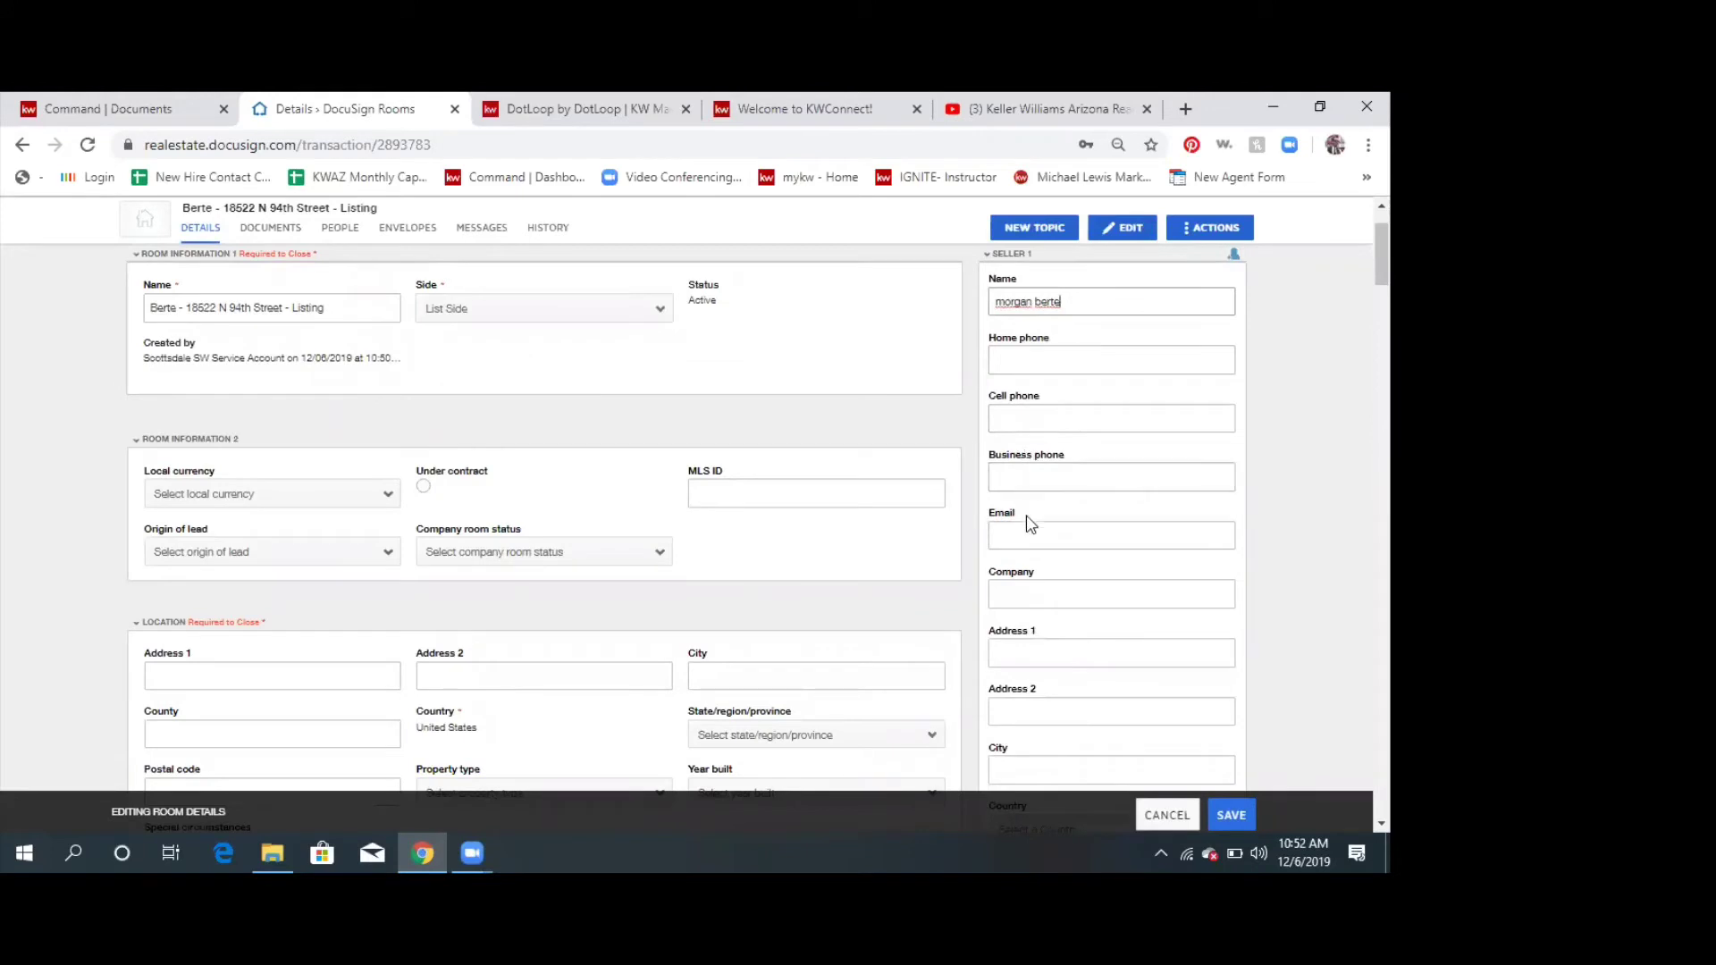
pyautogui.click(1028, 534)
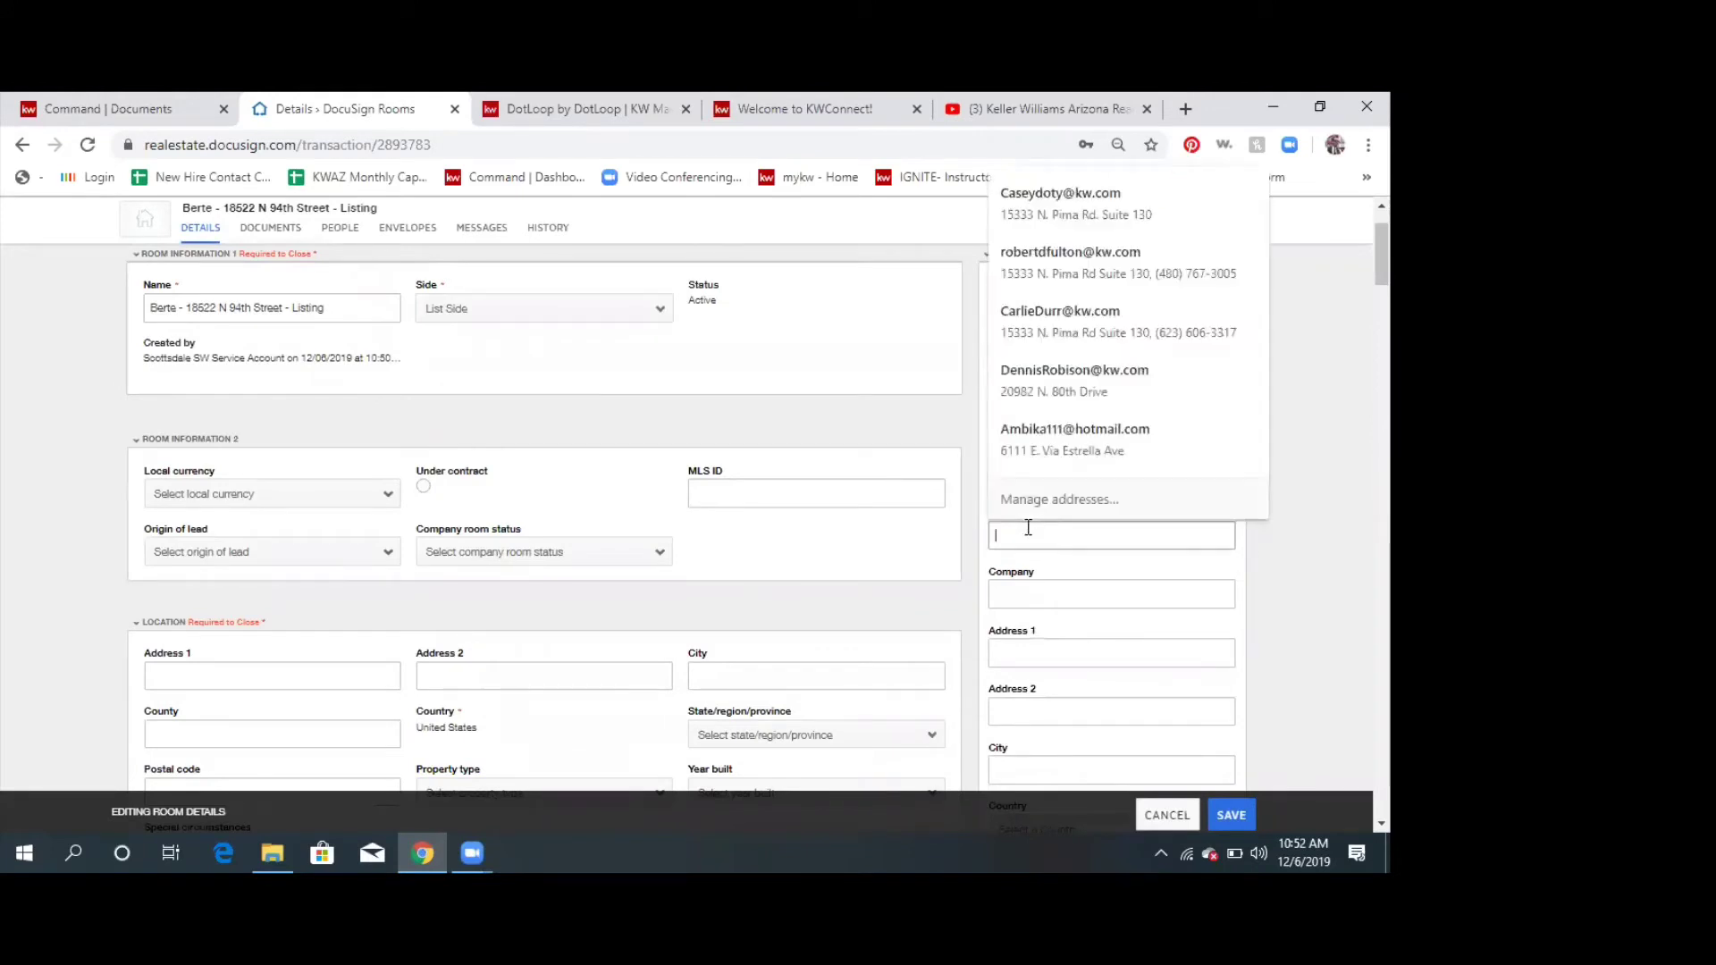
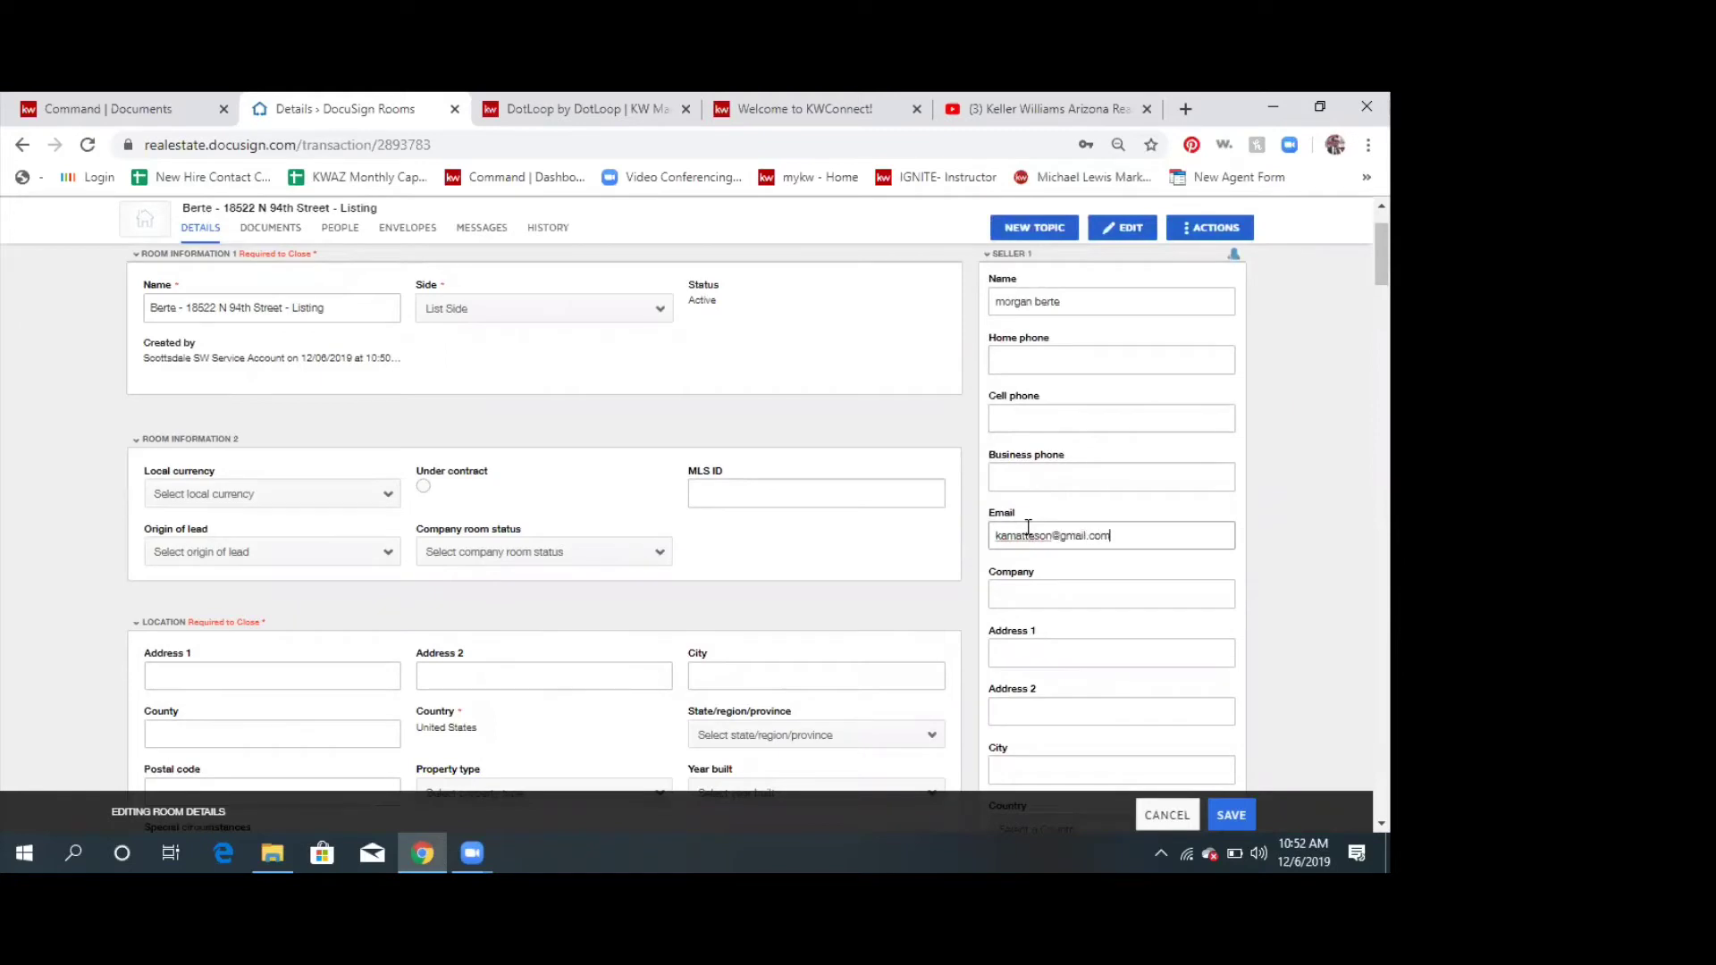
pyautogui.scroll(-1, 1114, 502)
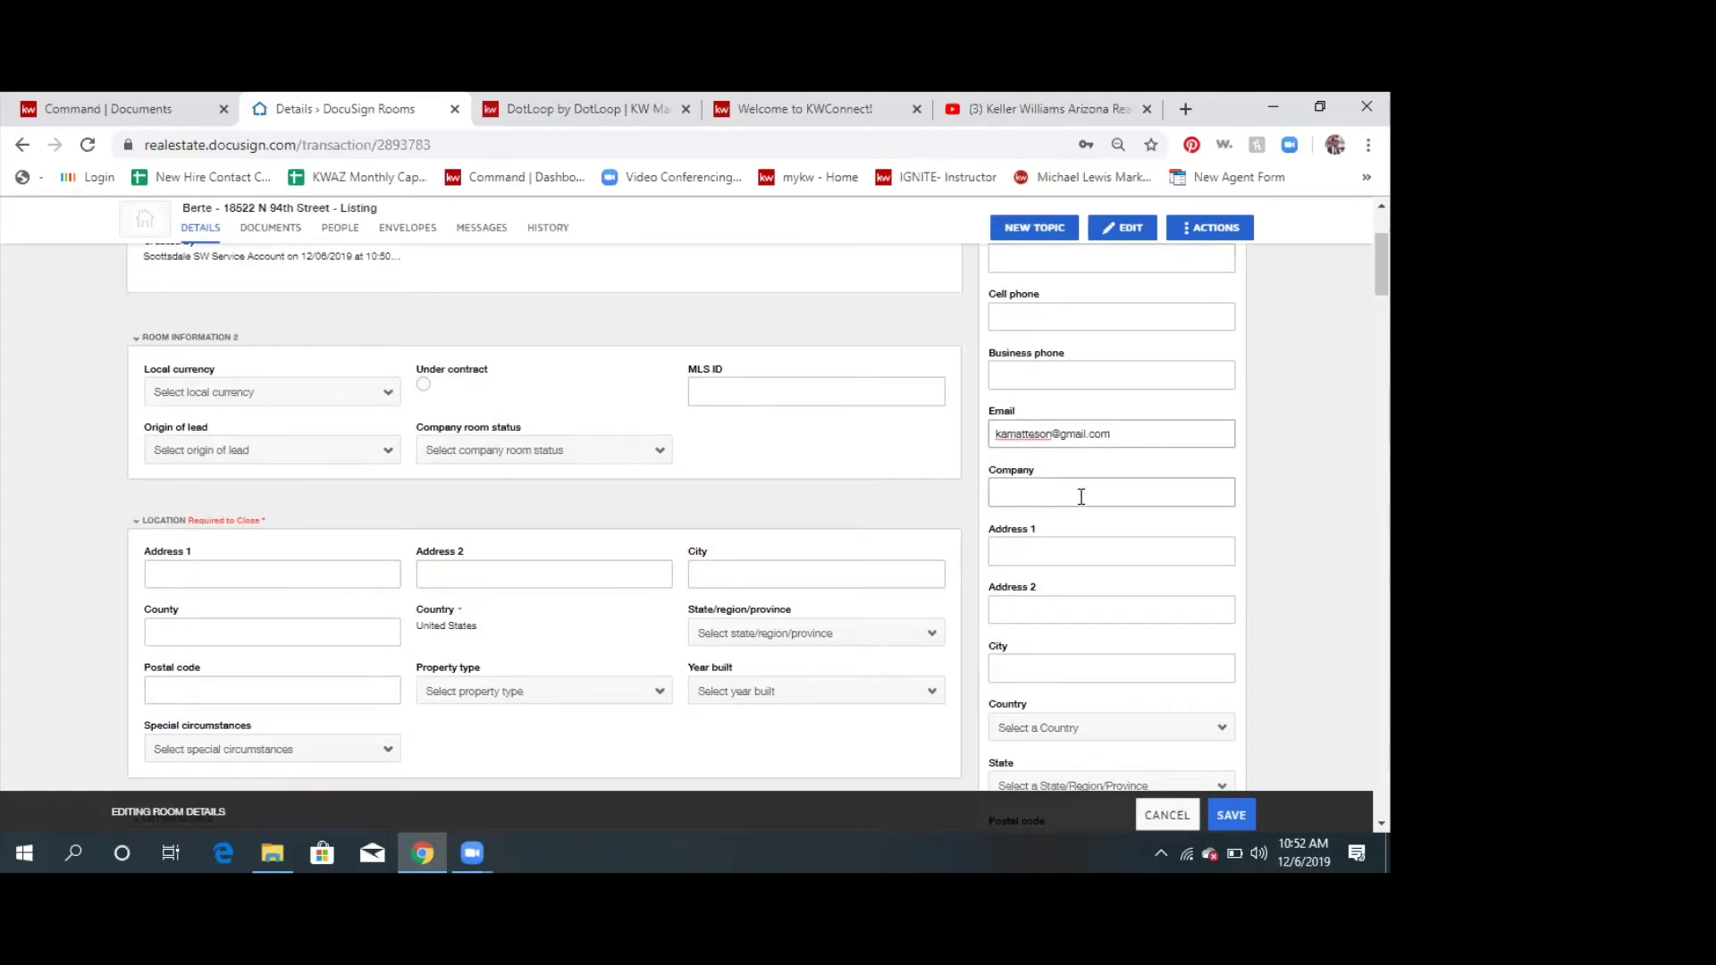
pyautogui.click(348, 566)
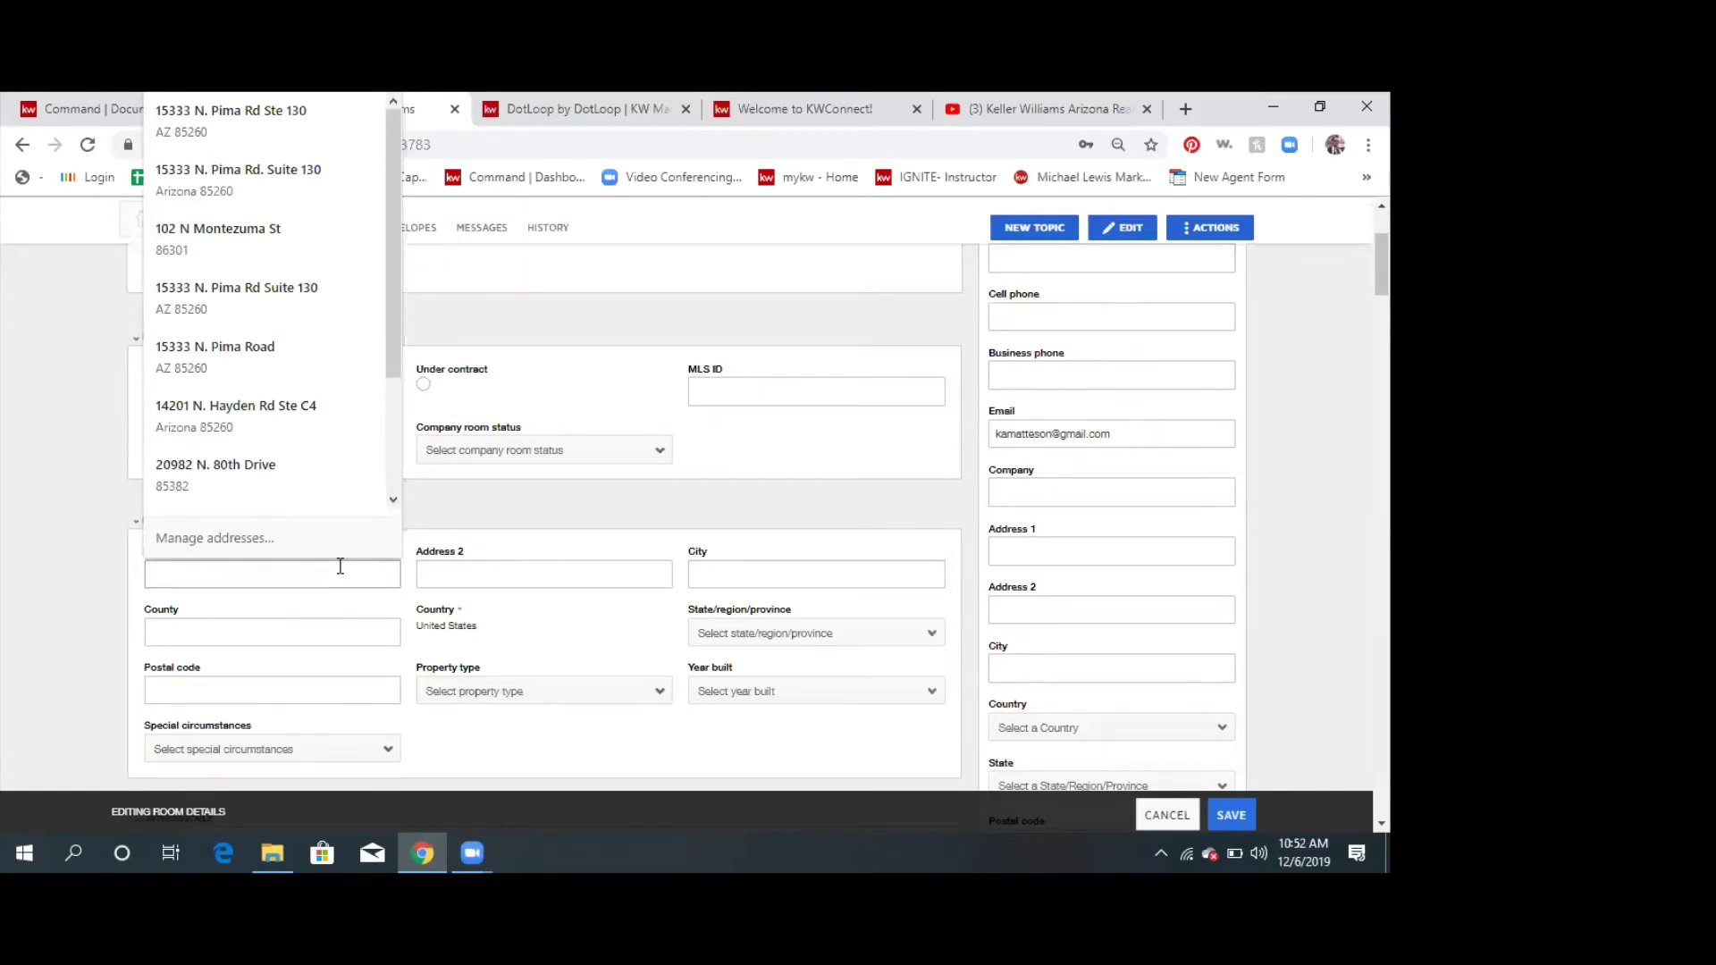
pyautogui.press('Tab')
pyautogui.press('Tab')
pyautogui.press('Tab')
pyautogui.write('Maricopa')
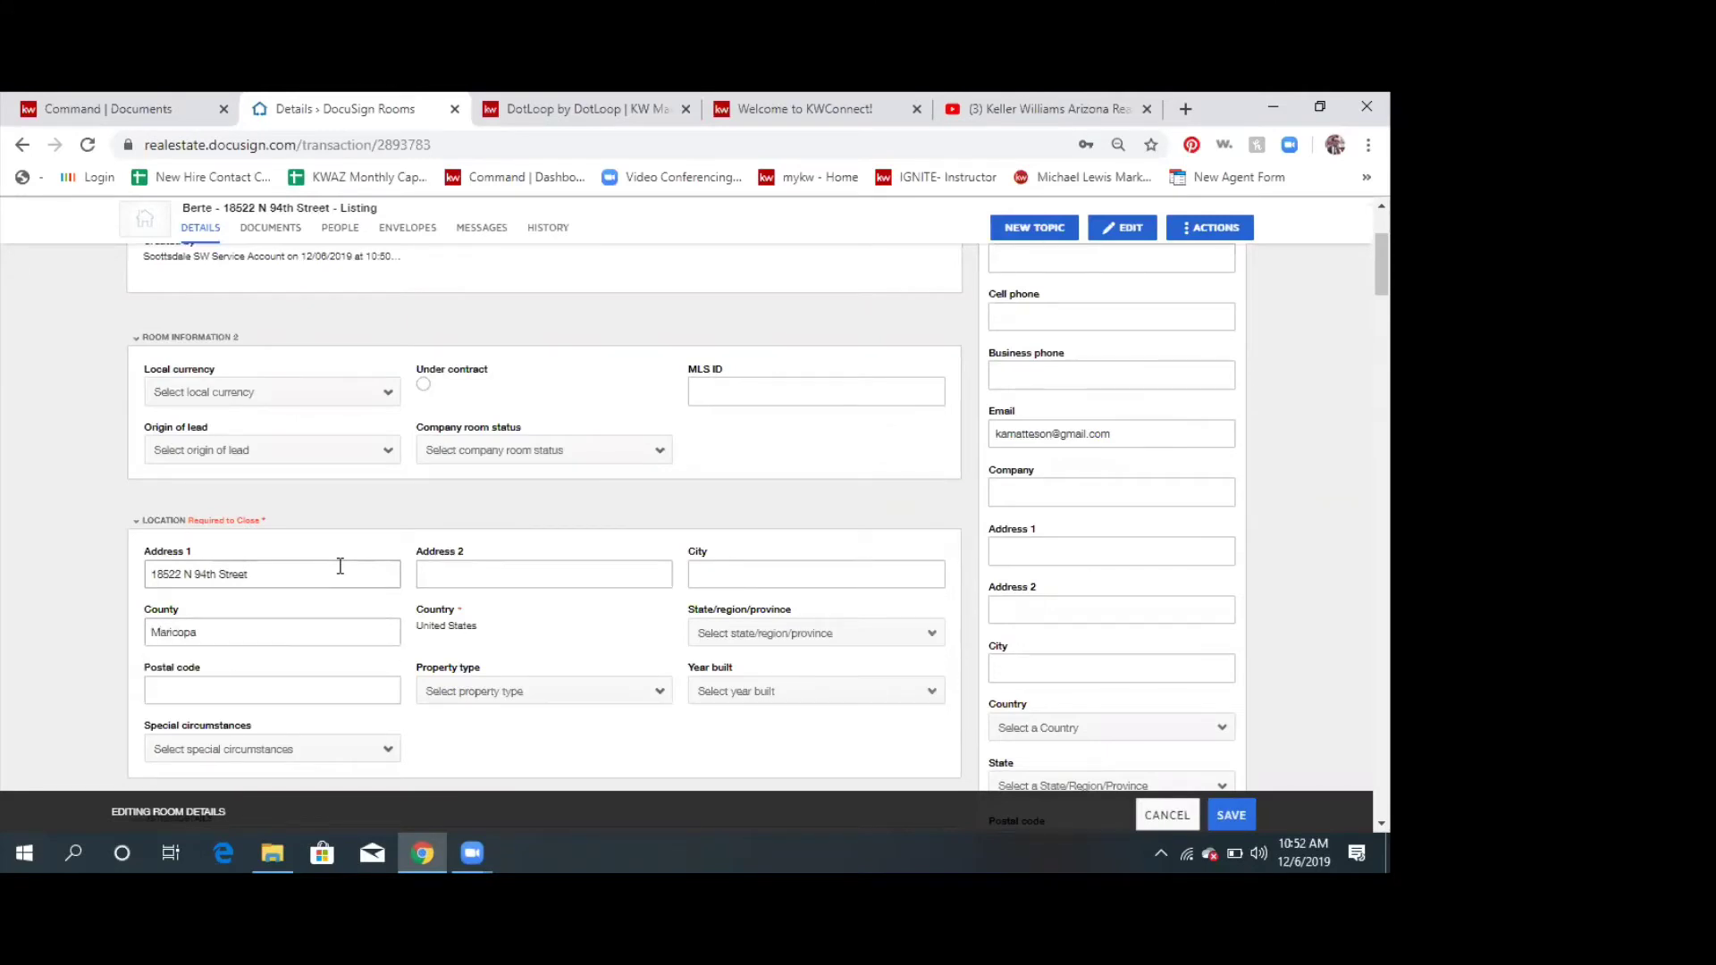
pyautogui.press('Tab')
pyautogui.press('Tab')
pyautogui.write('85255')
pyautogui.press('Tab')
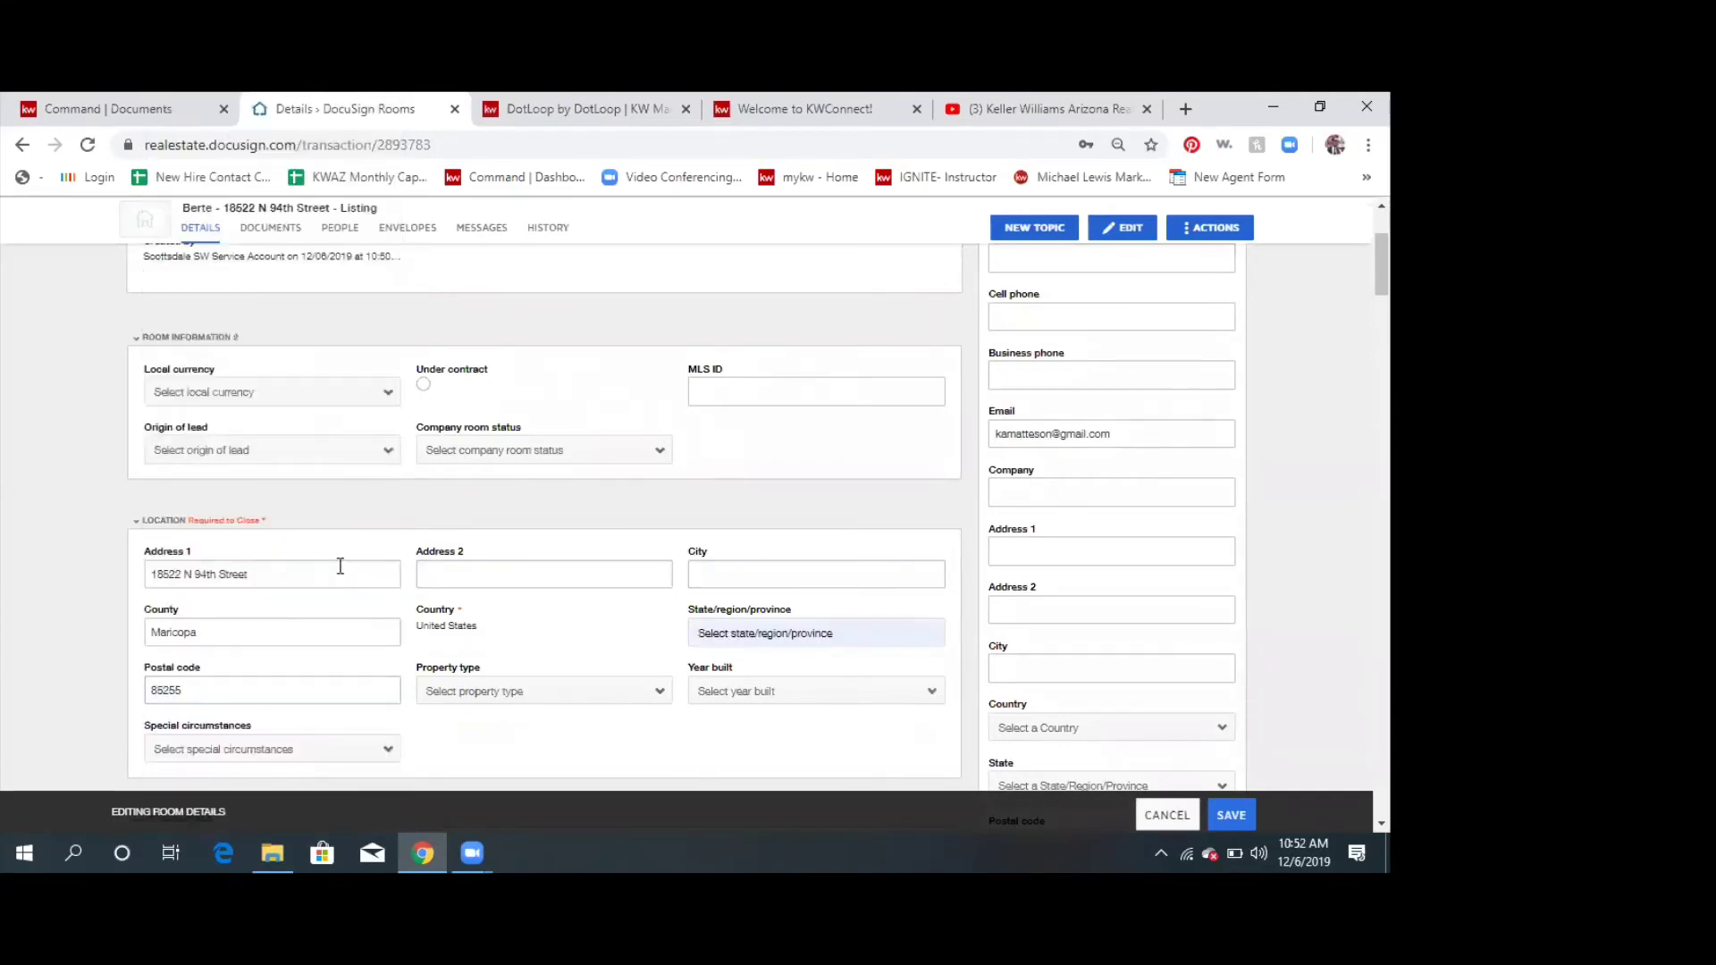
# - Save the updated listing room details
pyautogui.scroll(-2, 1216, 536)
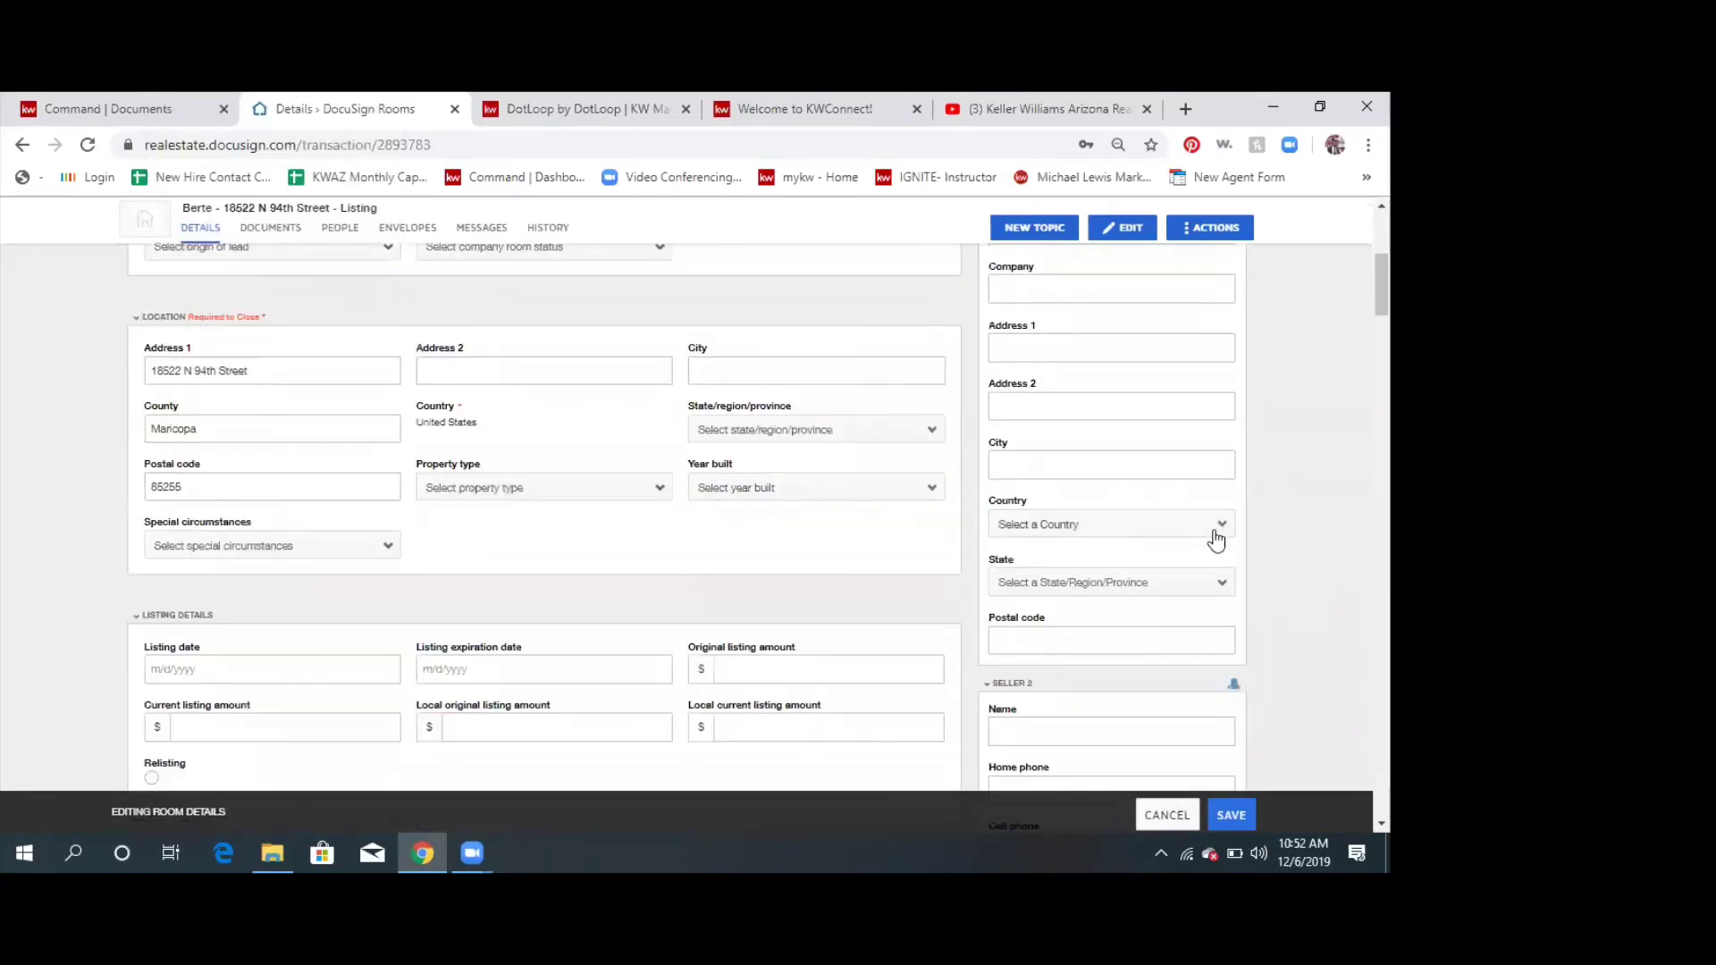
pyautogui.scroll(-3, 1216, 536)
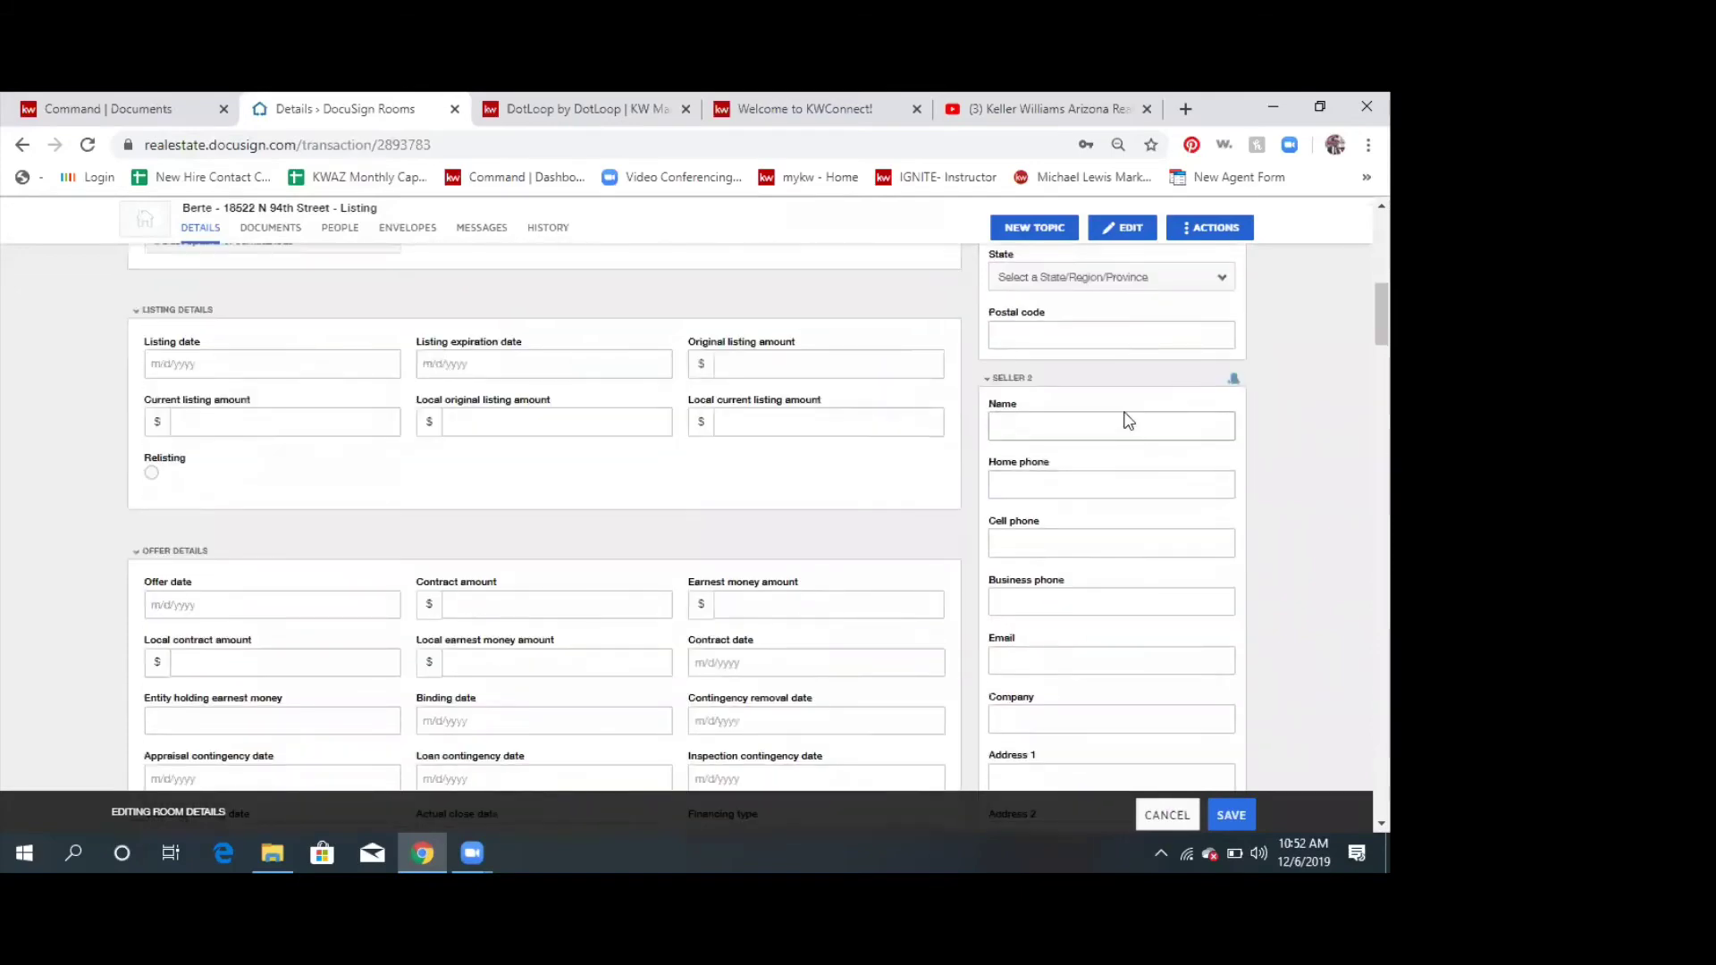
pyautogui.scroll(8, 1126, 456)
pyautogui.scroll(-3, 1129, 472)
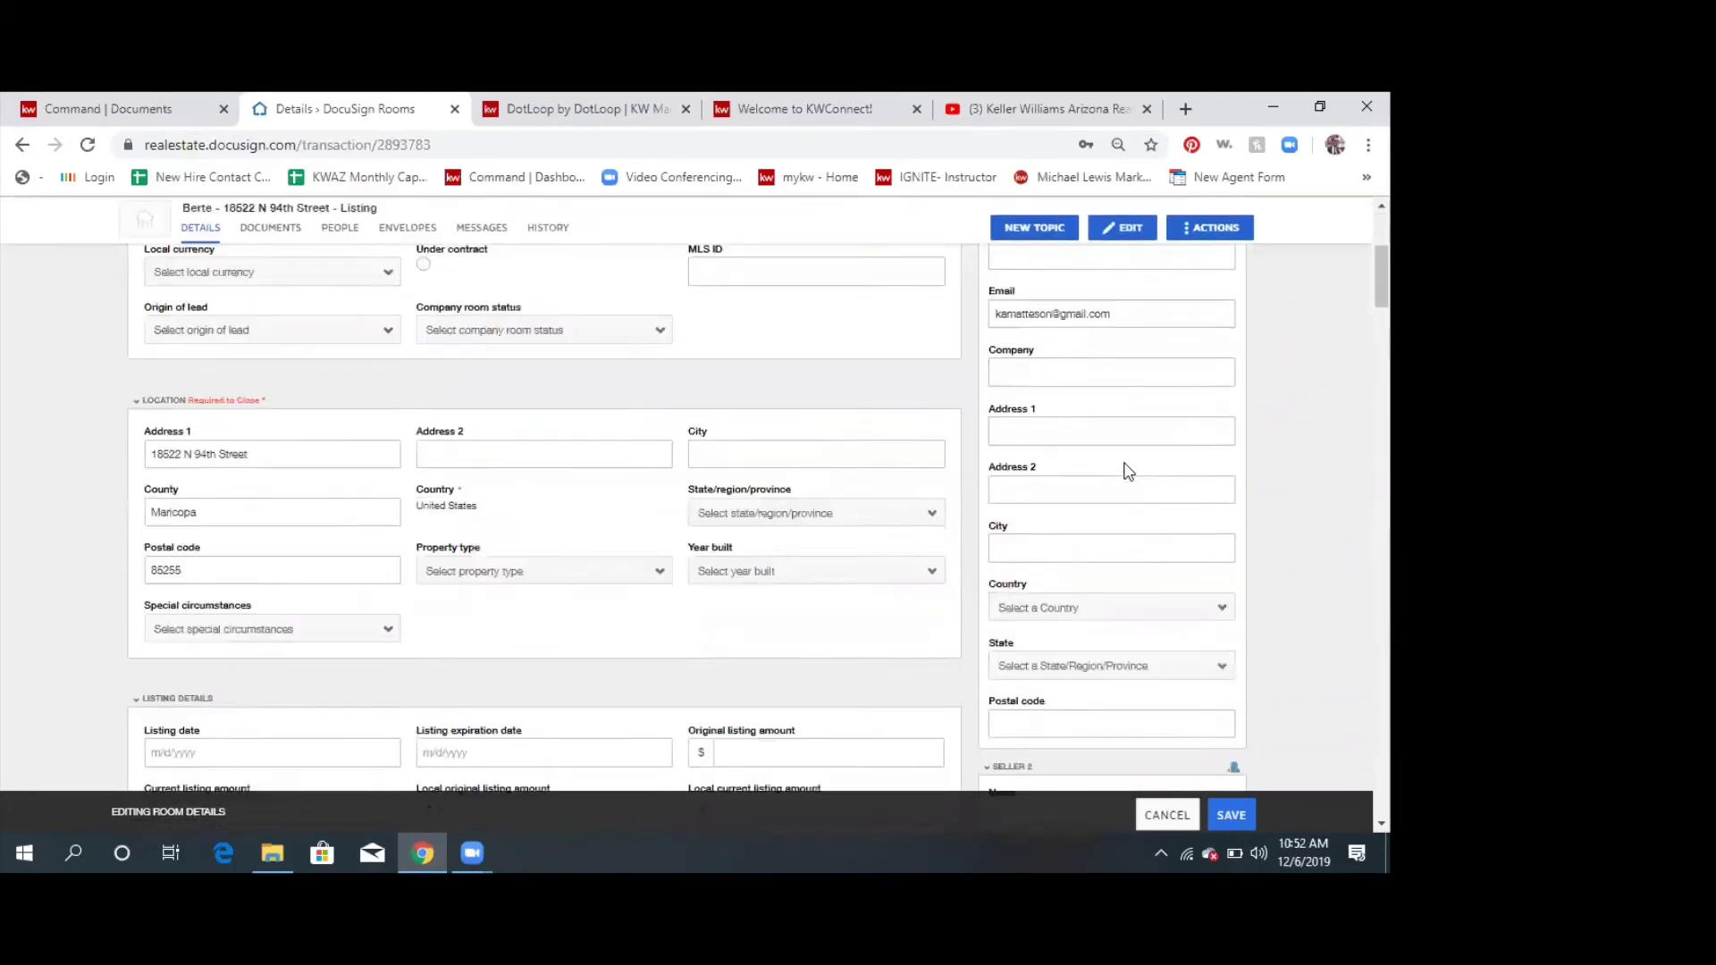
pyautogui.scroll(-7, 1129, 472)
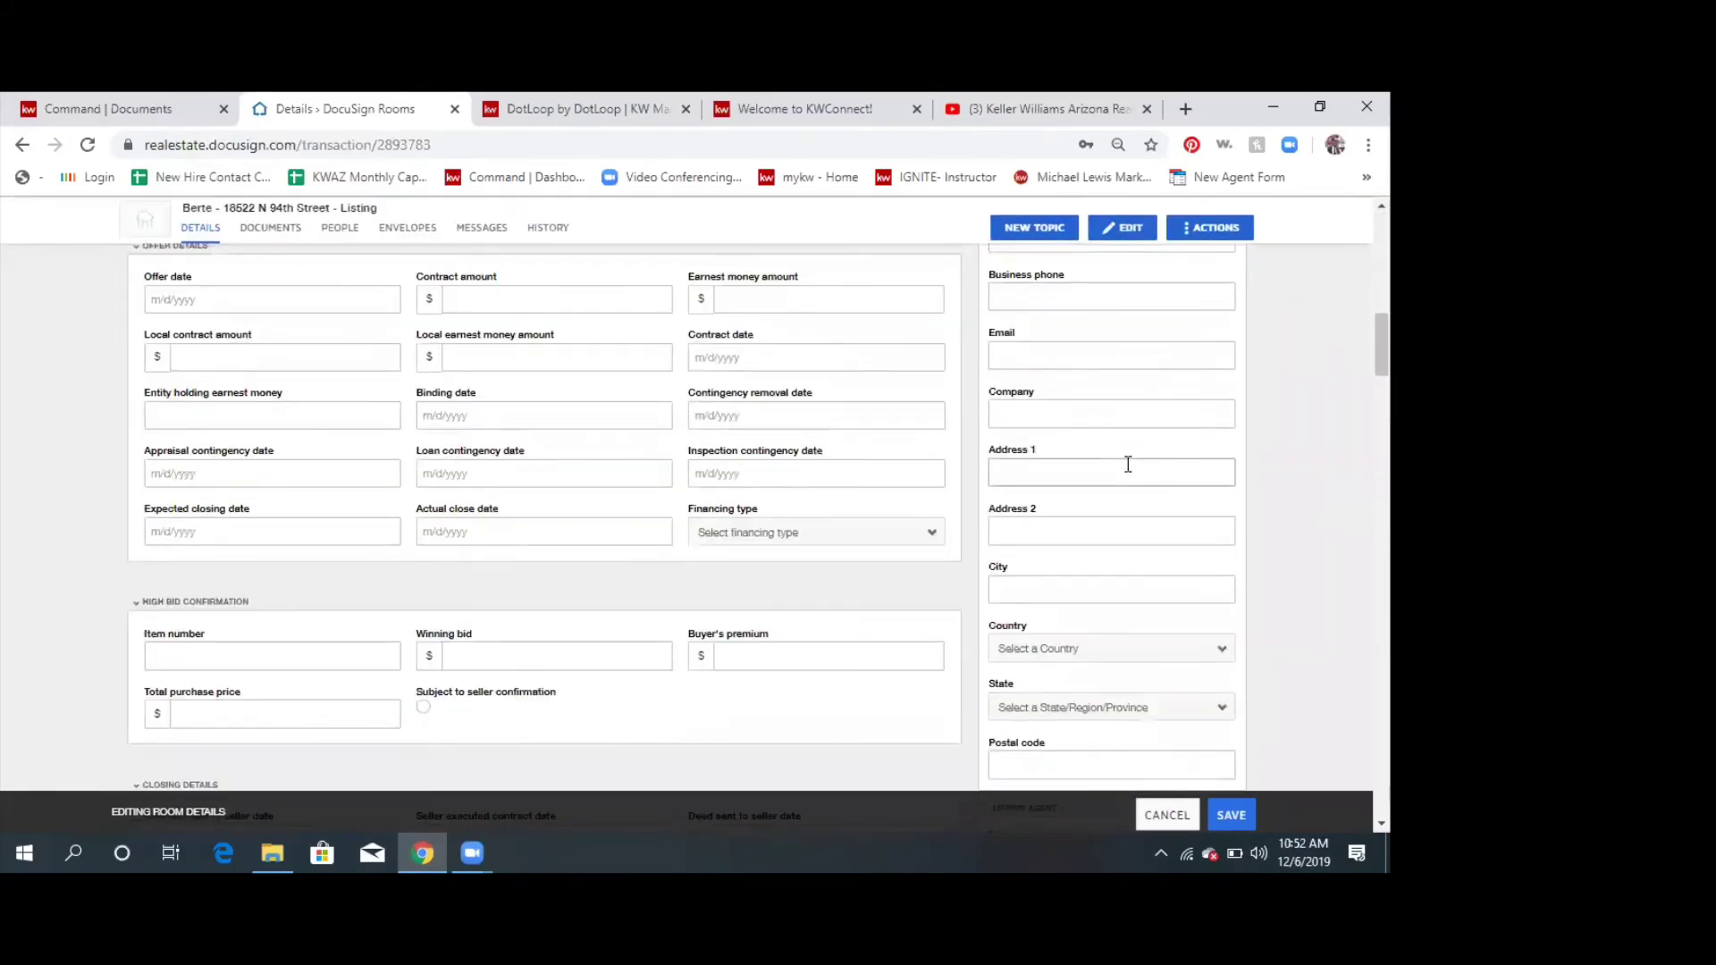
pyautogui.scroll(-3, 1129, 464)
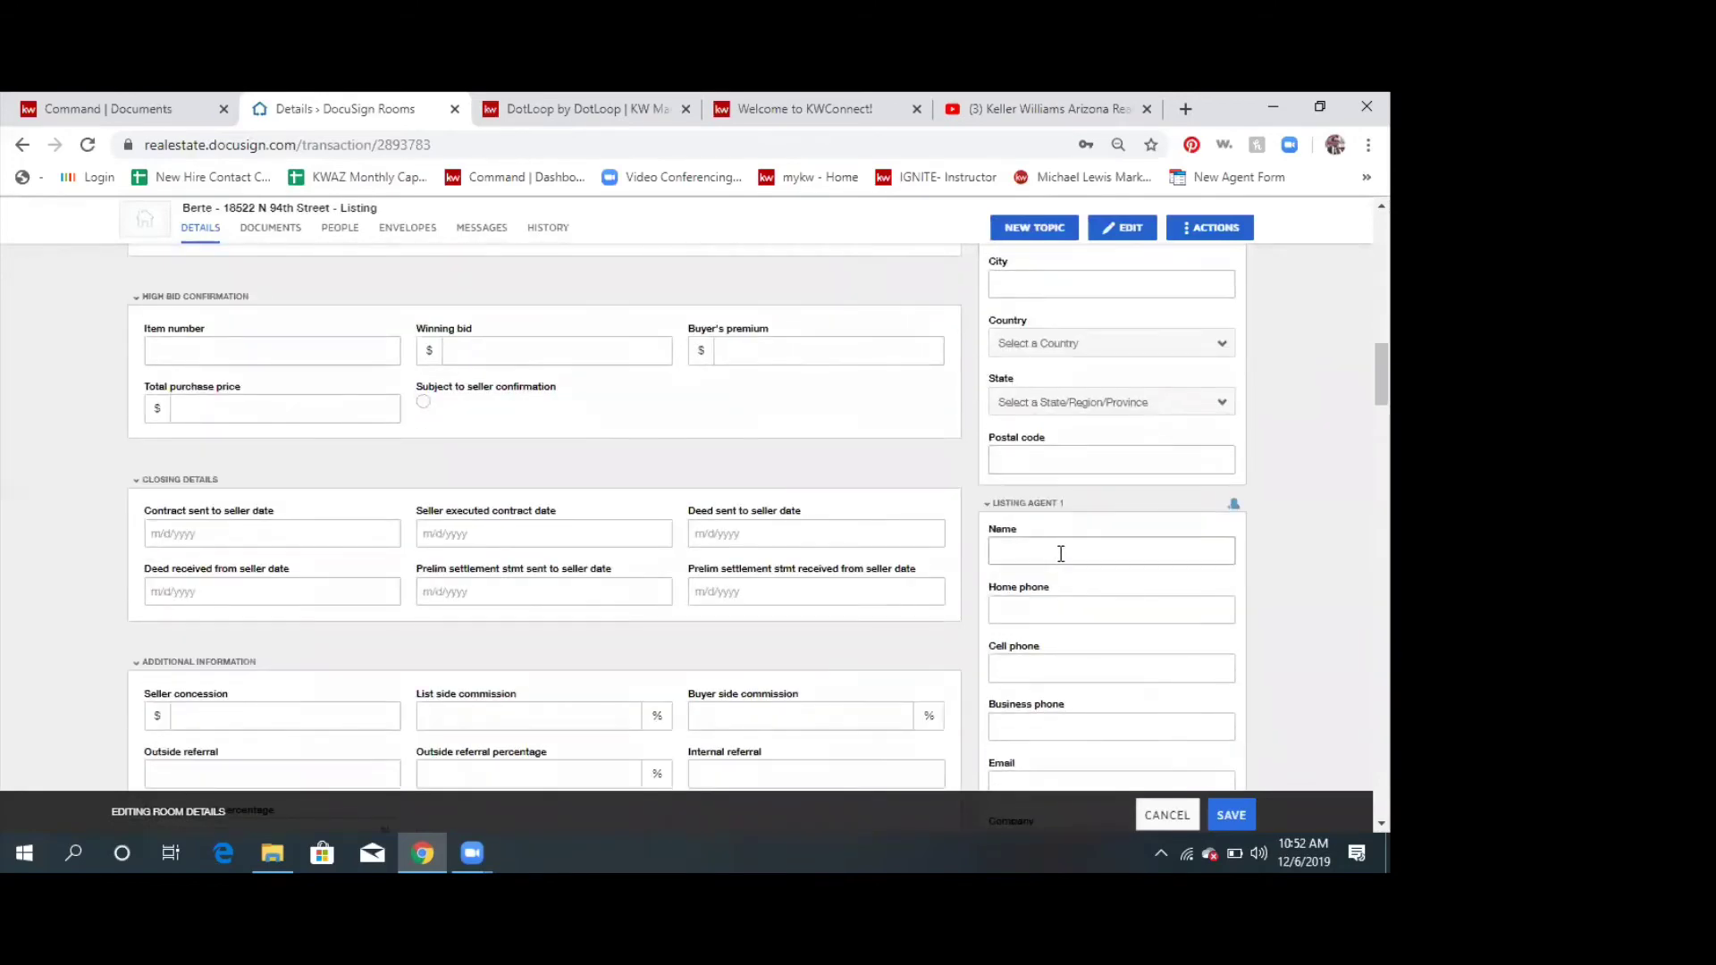
pyautogui.scroll(-6, 1061, 554)
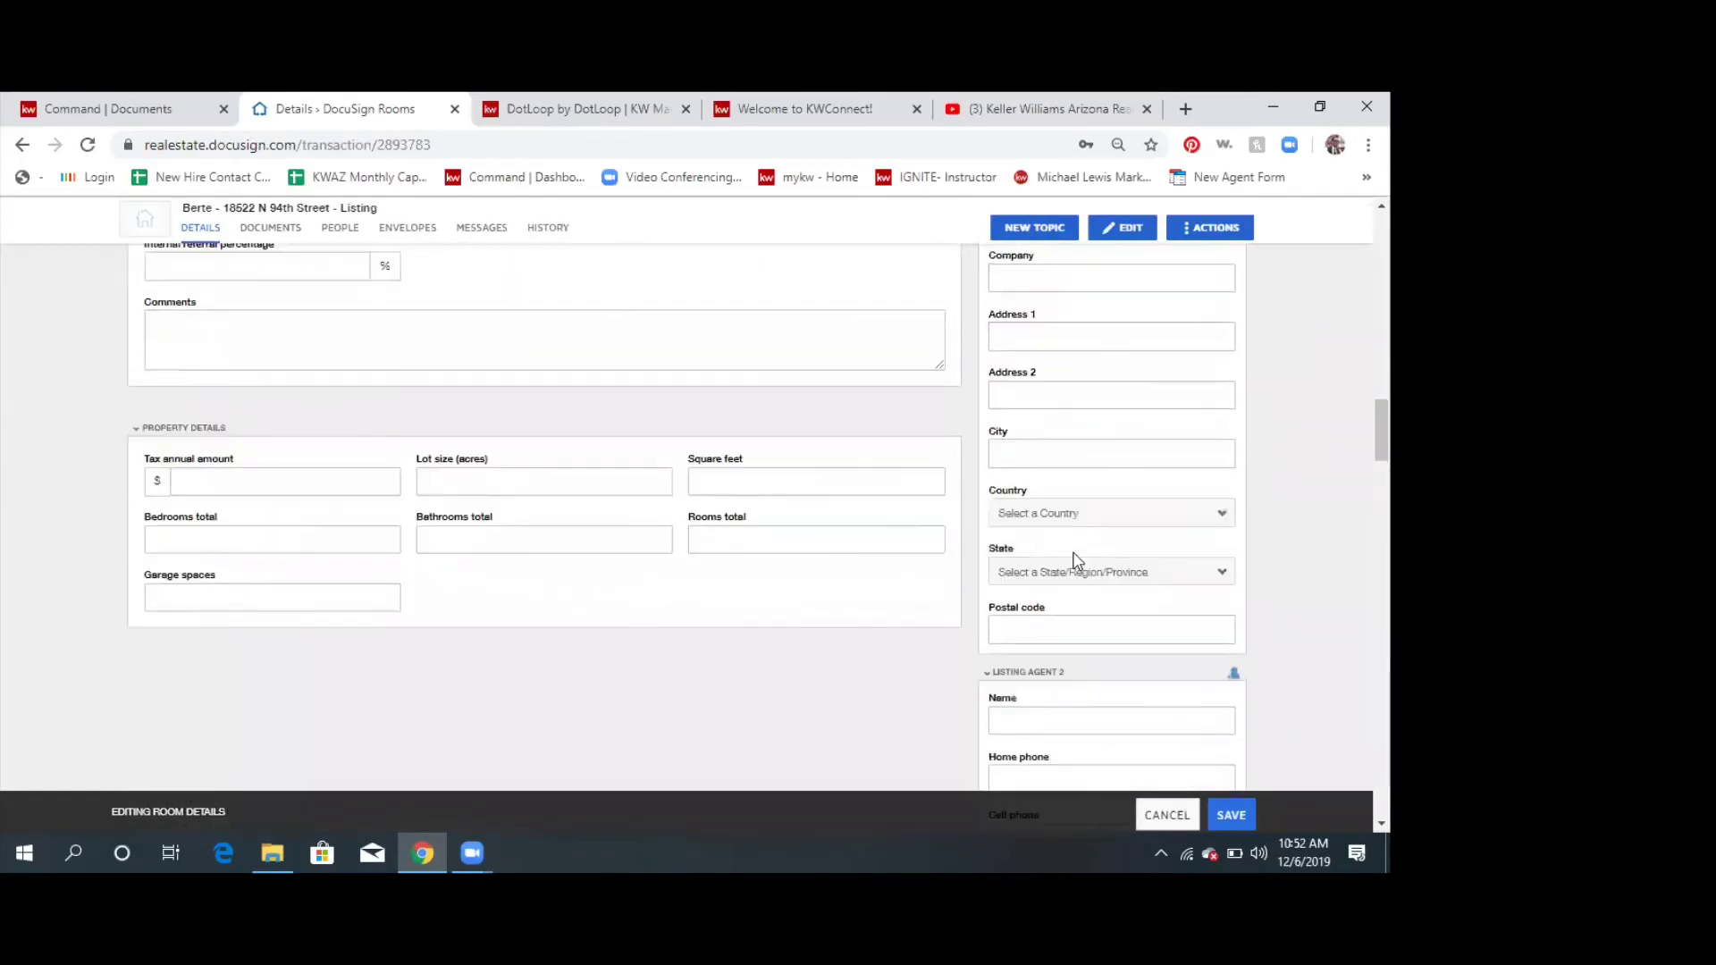
pyautogui.scroll(-7, 1077, 560)
pyautogui.scroll(-3, 1078, 560)
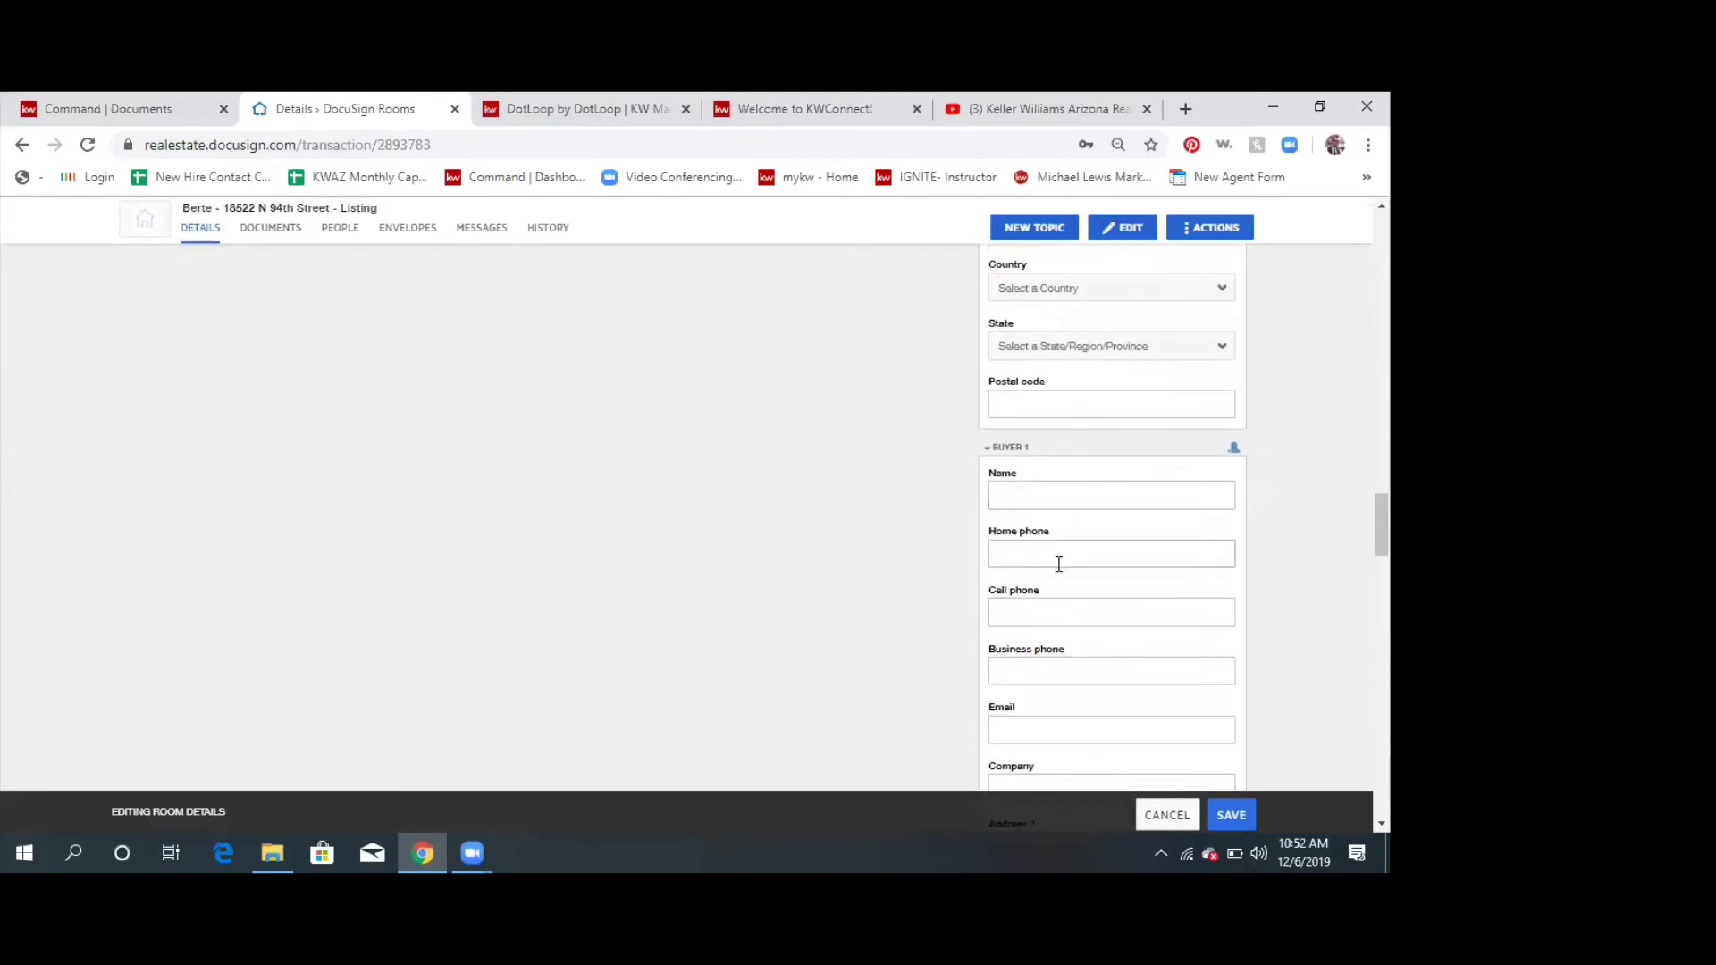
pyautogui.scroll(-3, 1065, 558)
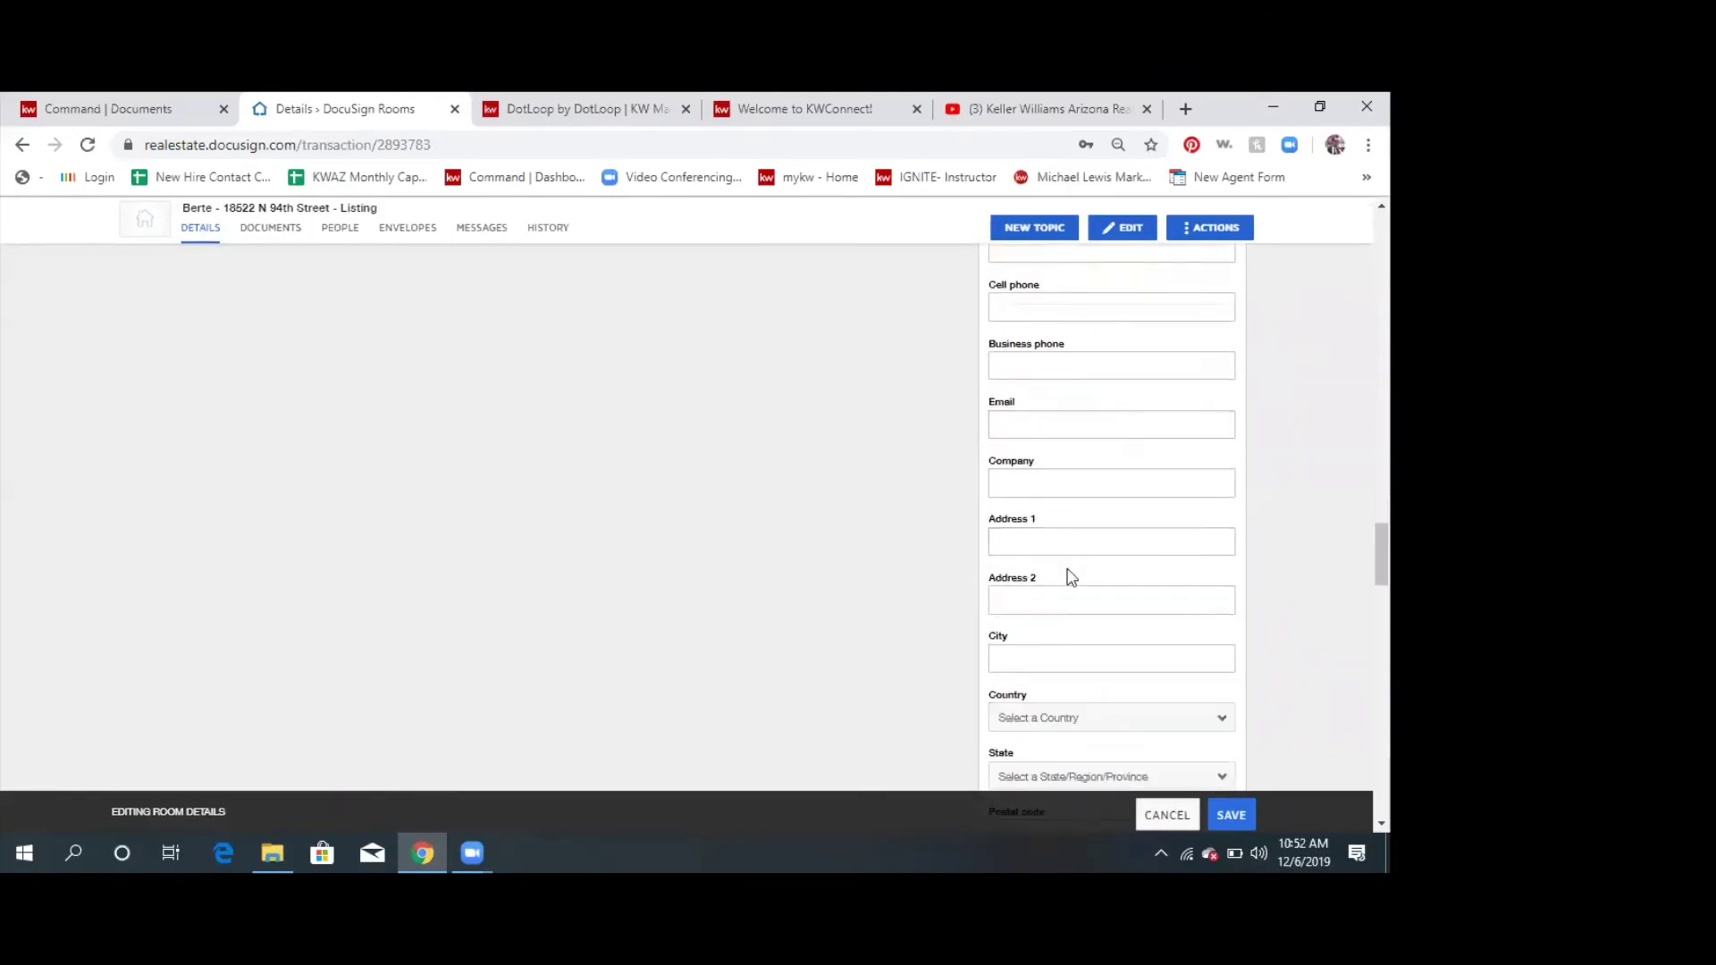
pyautogui.click(1230, 814)
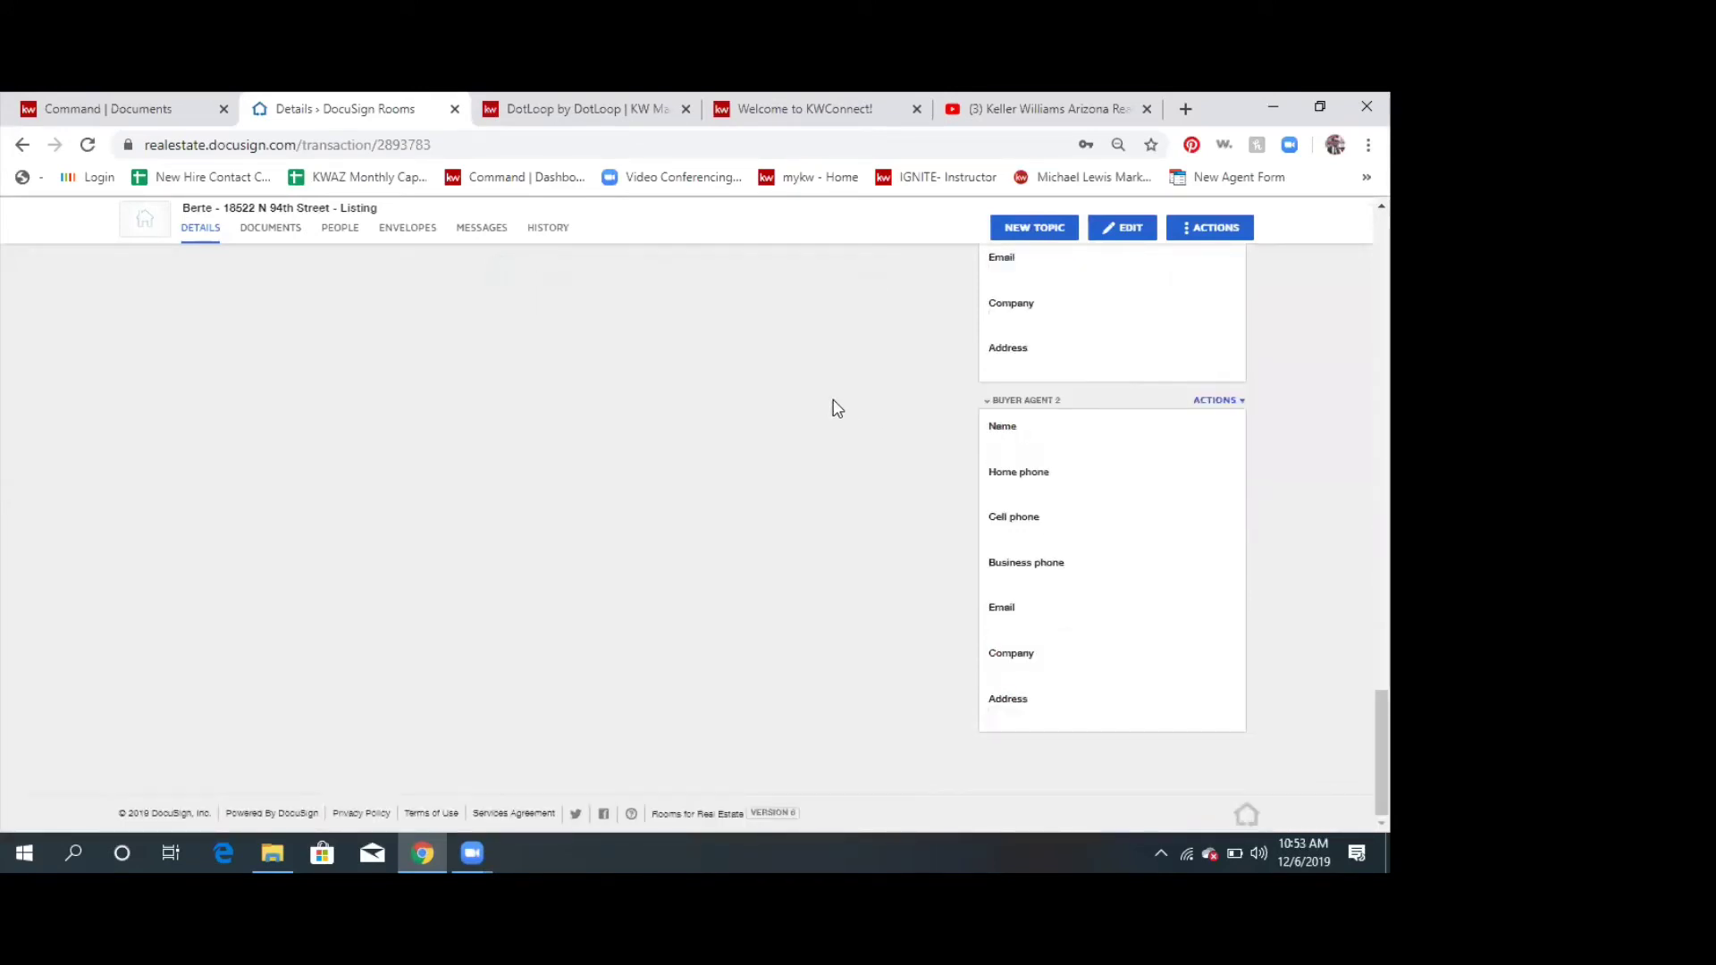
pyautogui.scroll(8, 839, 408)
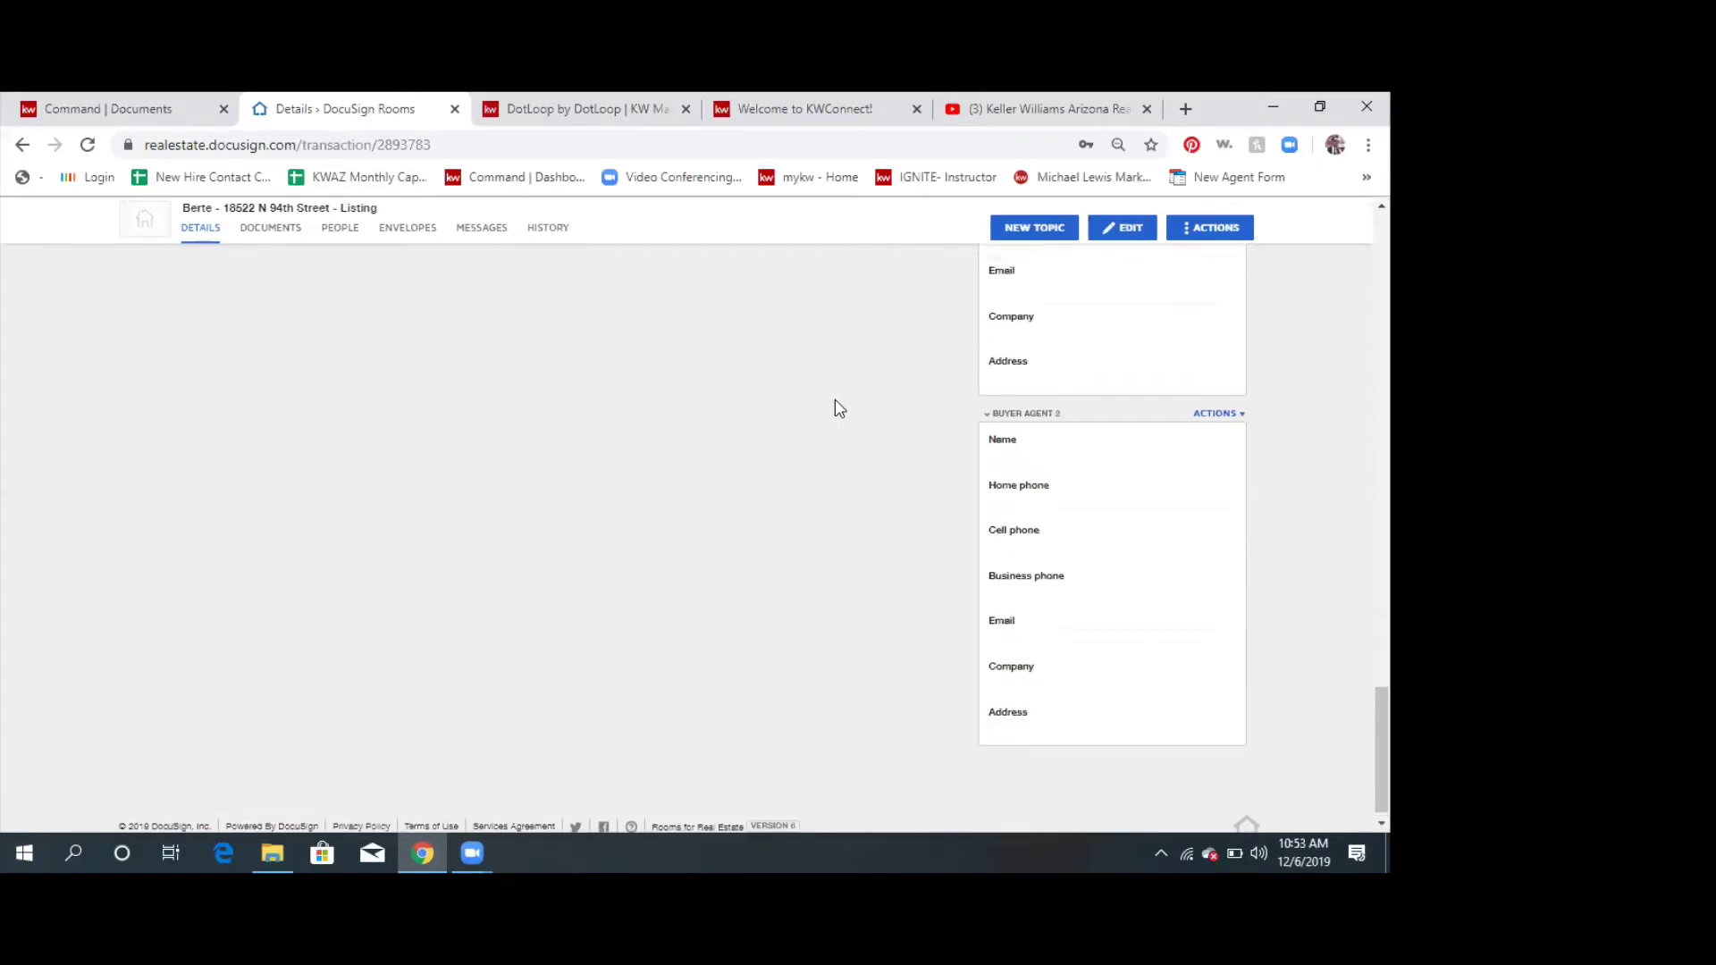
pyautogui.scroll(3, 326, 346)
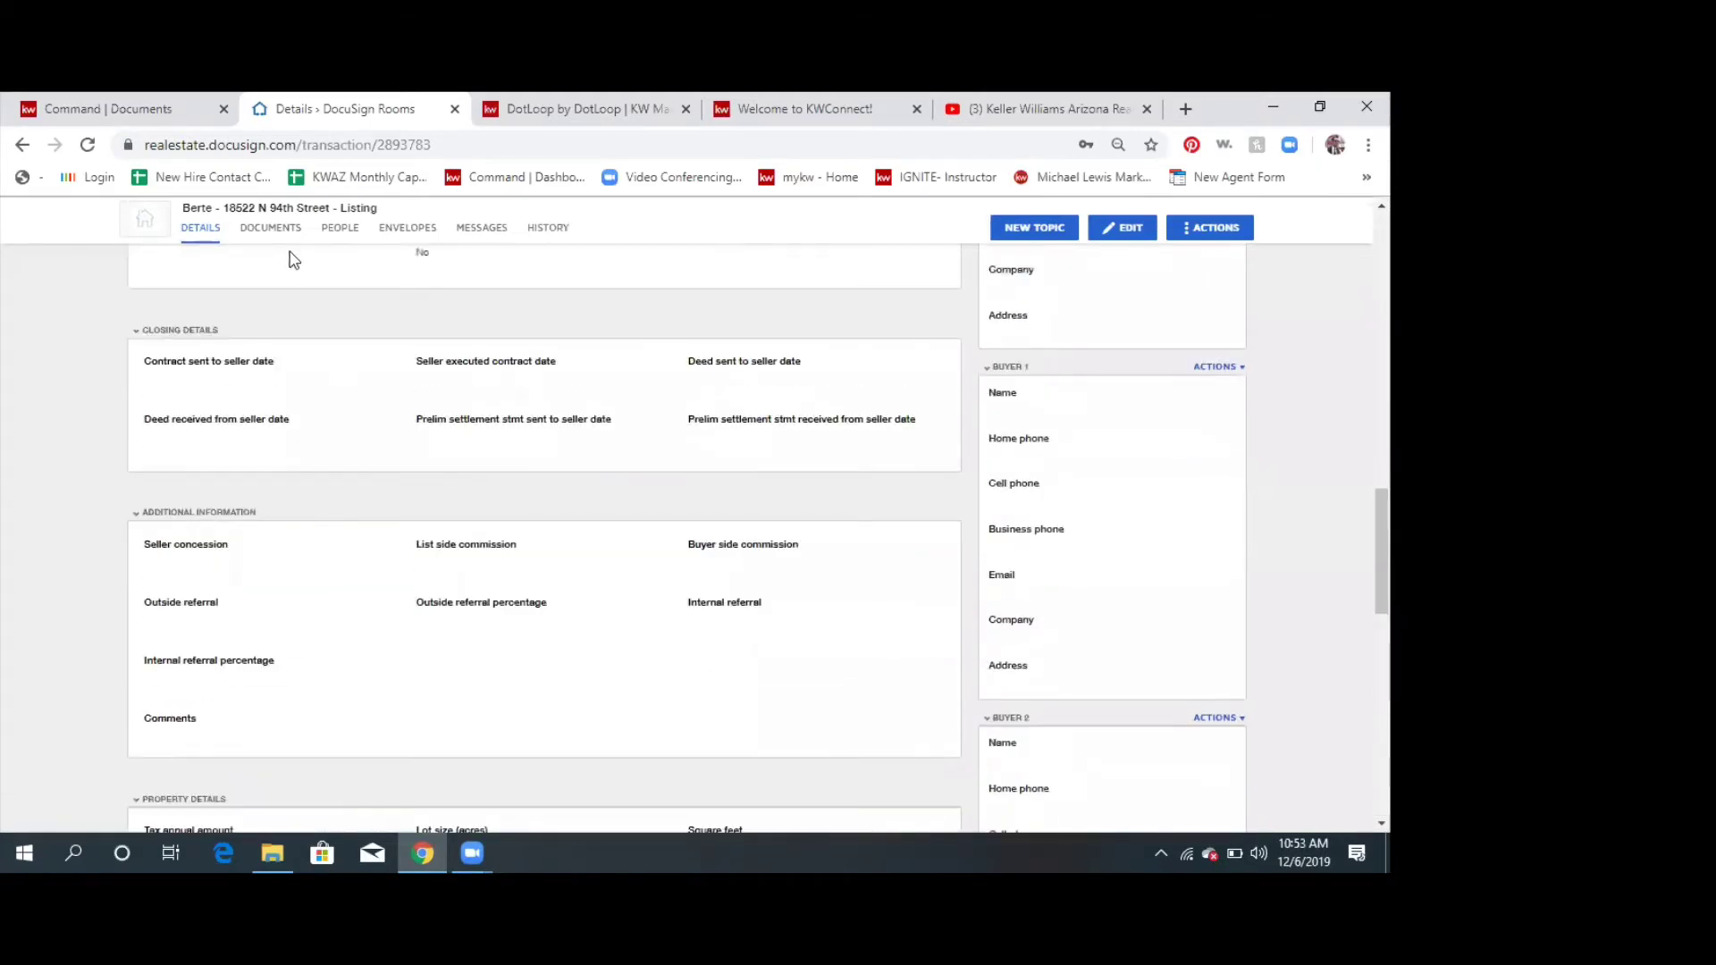
pyautogui.scroll(6, 268, 353)
pyautogui.scroll(5, 265, 286)
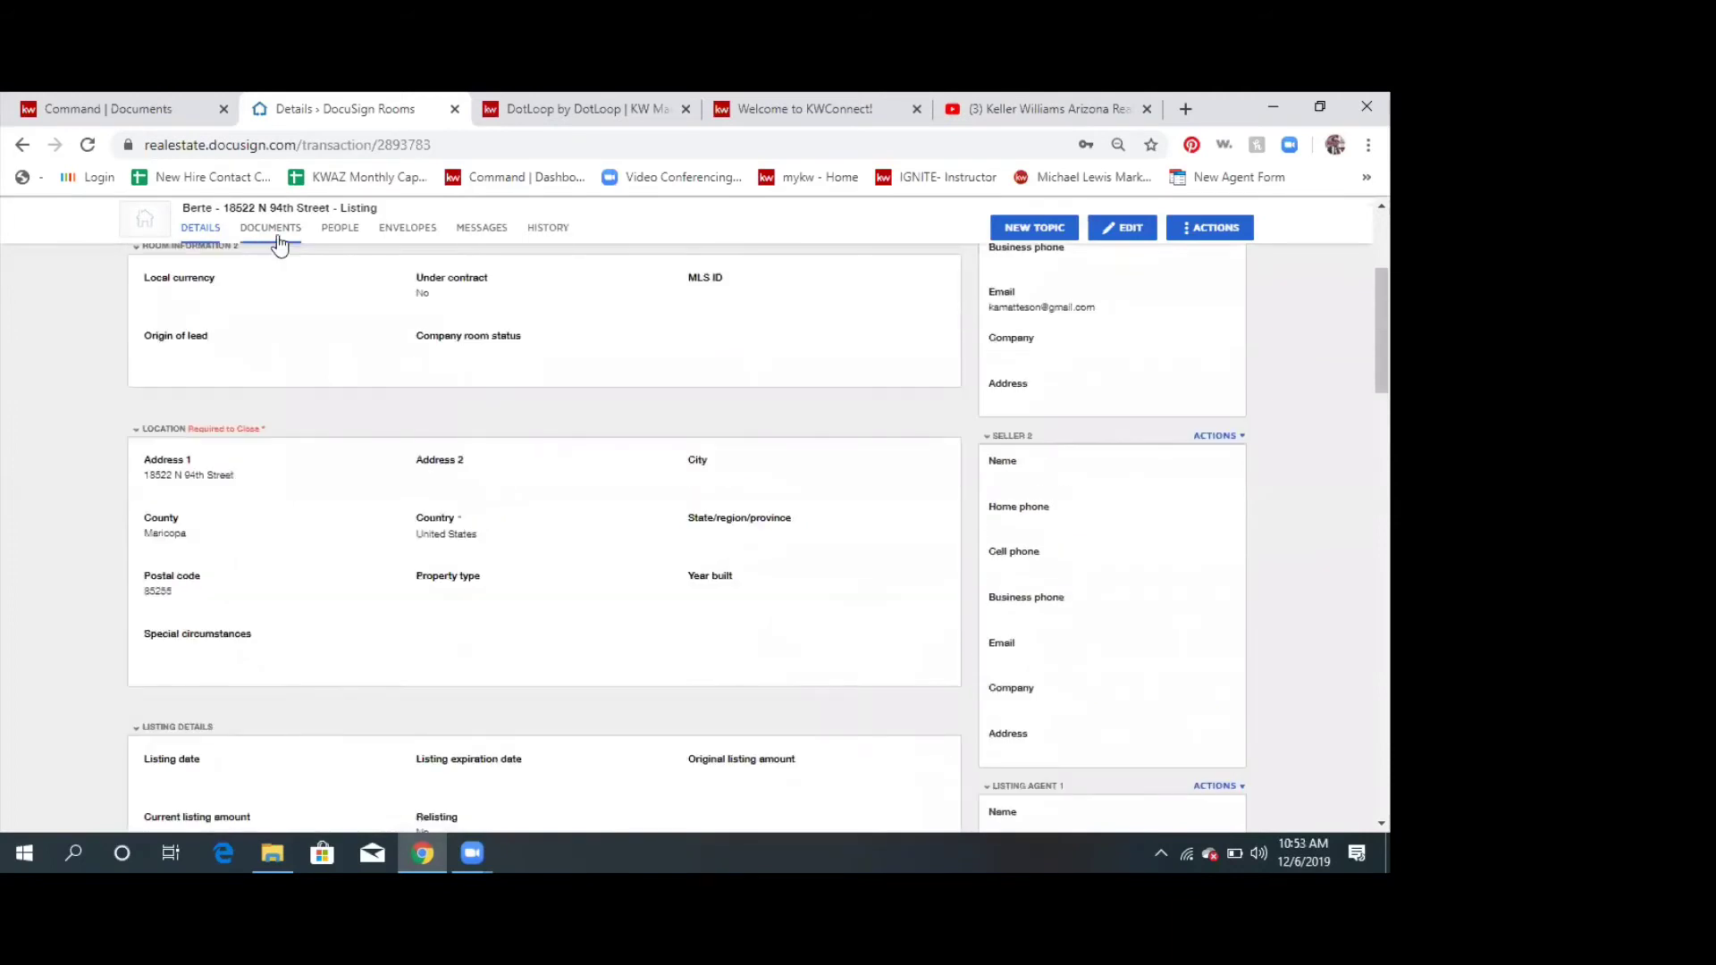
# - Return to the room's documents and choose to add Docusign forms from + ADD
pyautogui.click(270, 229)
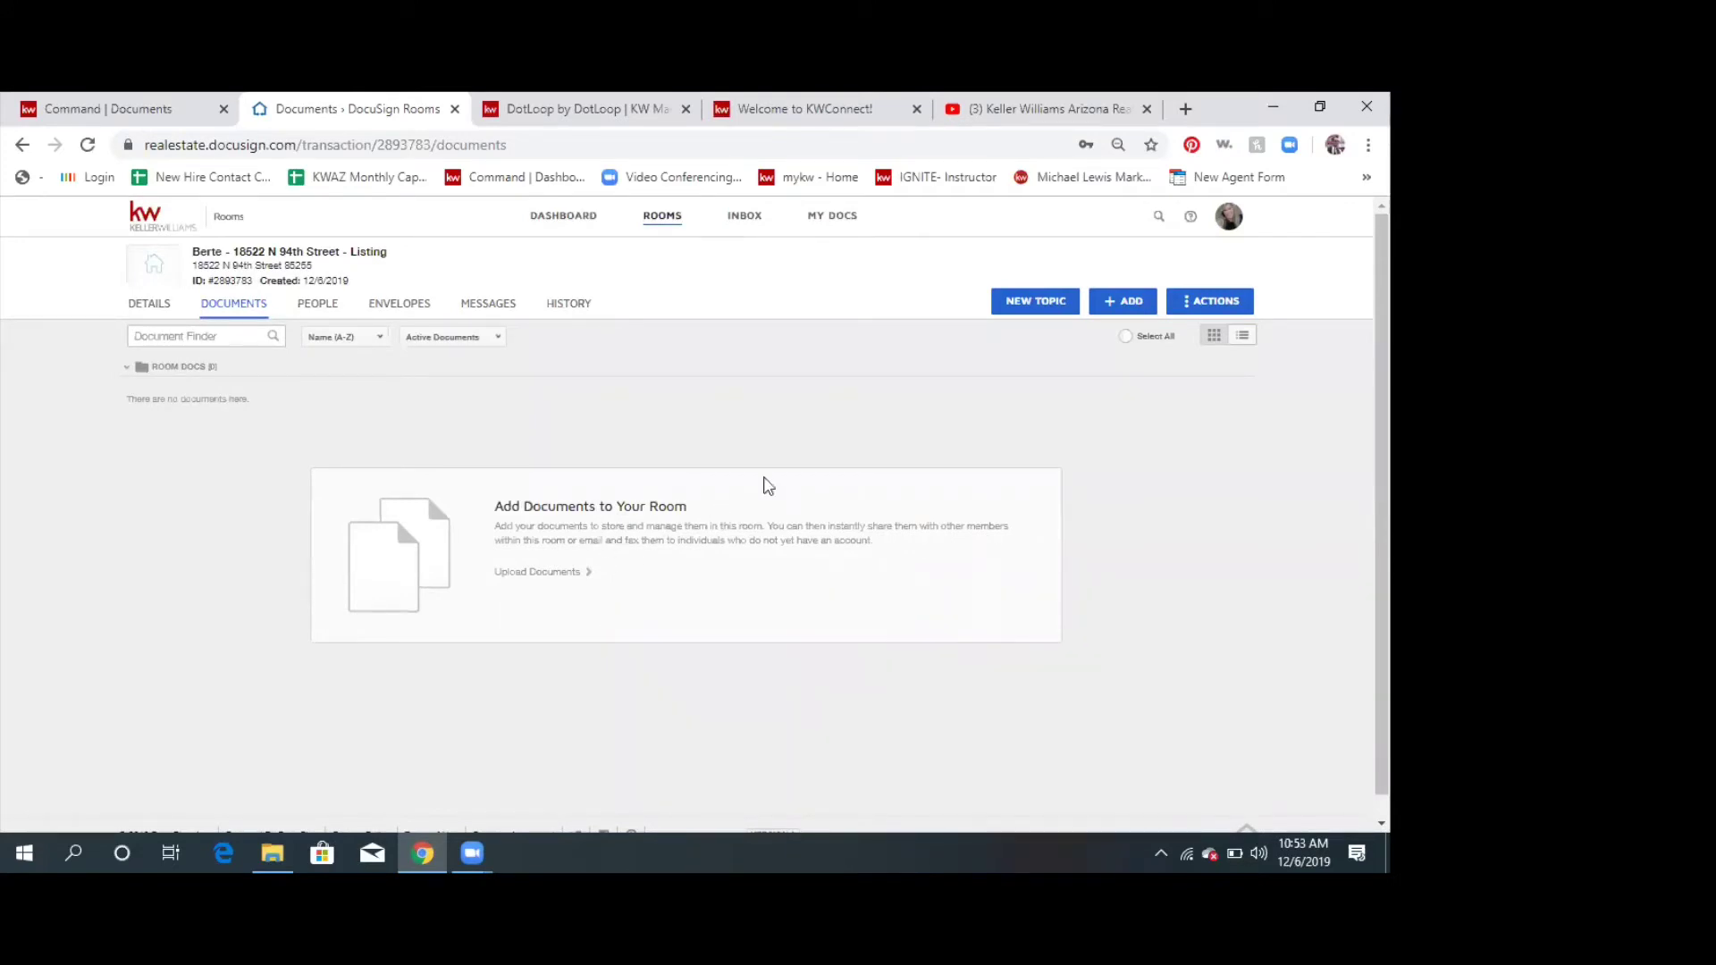
pyautogui.click(1125, 307)
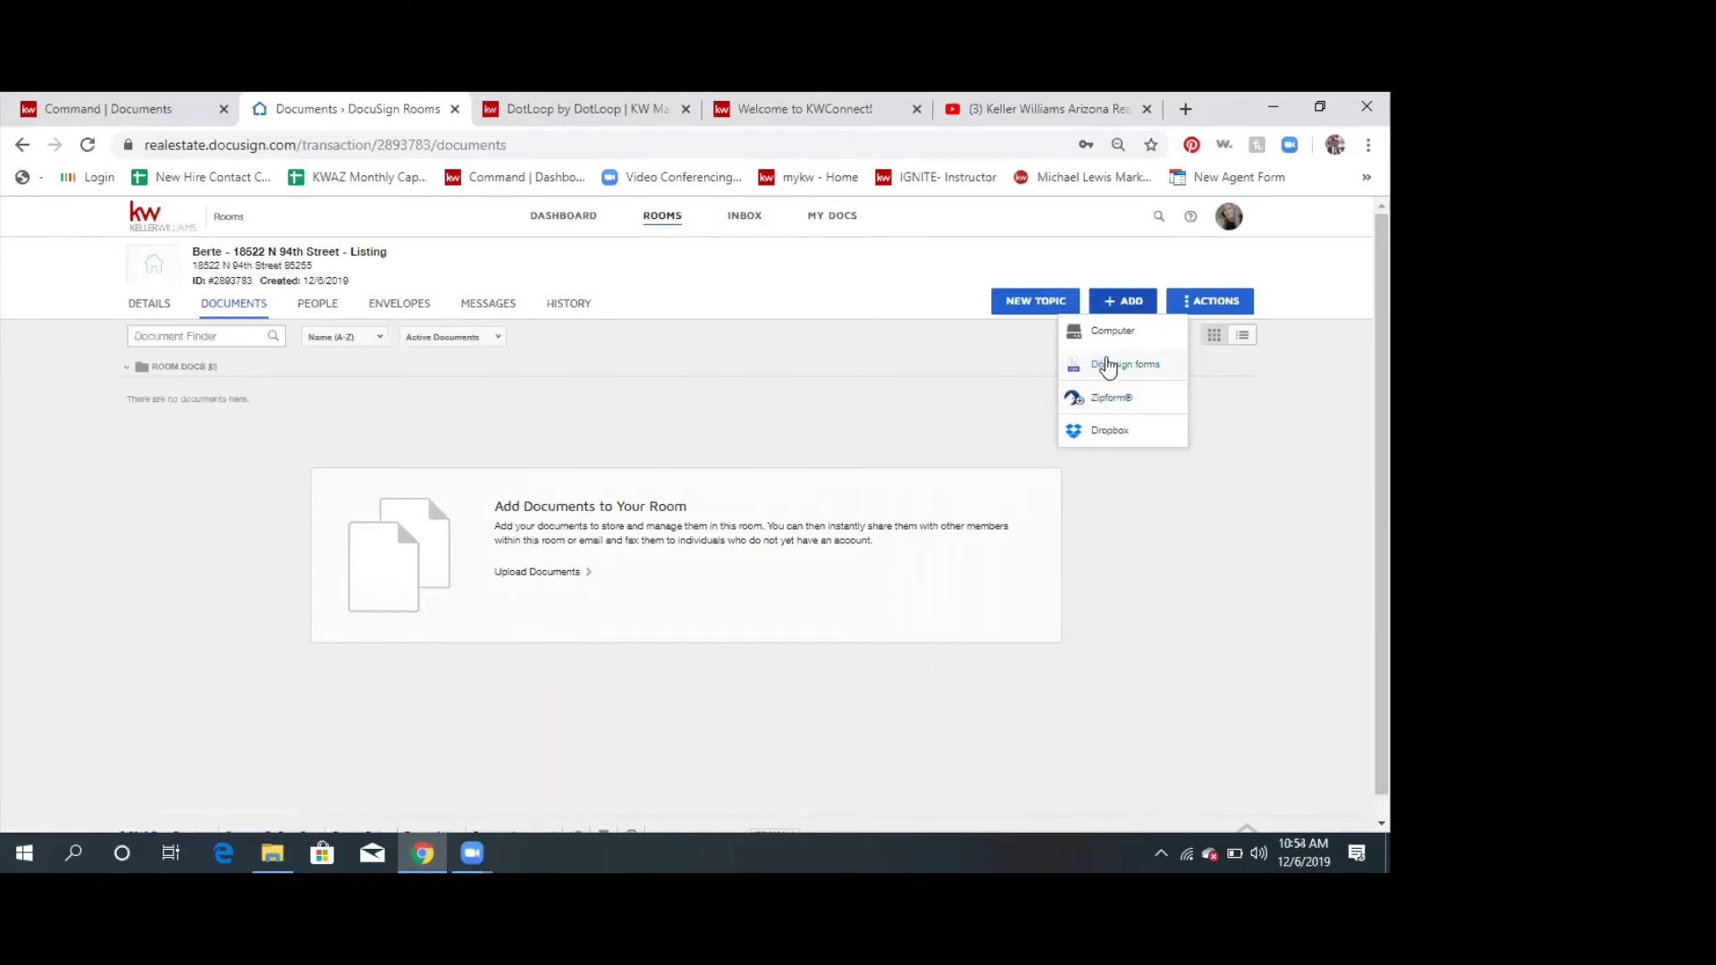
pyautogui.click(1125, 366)
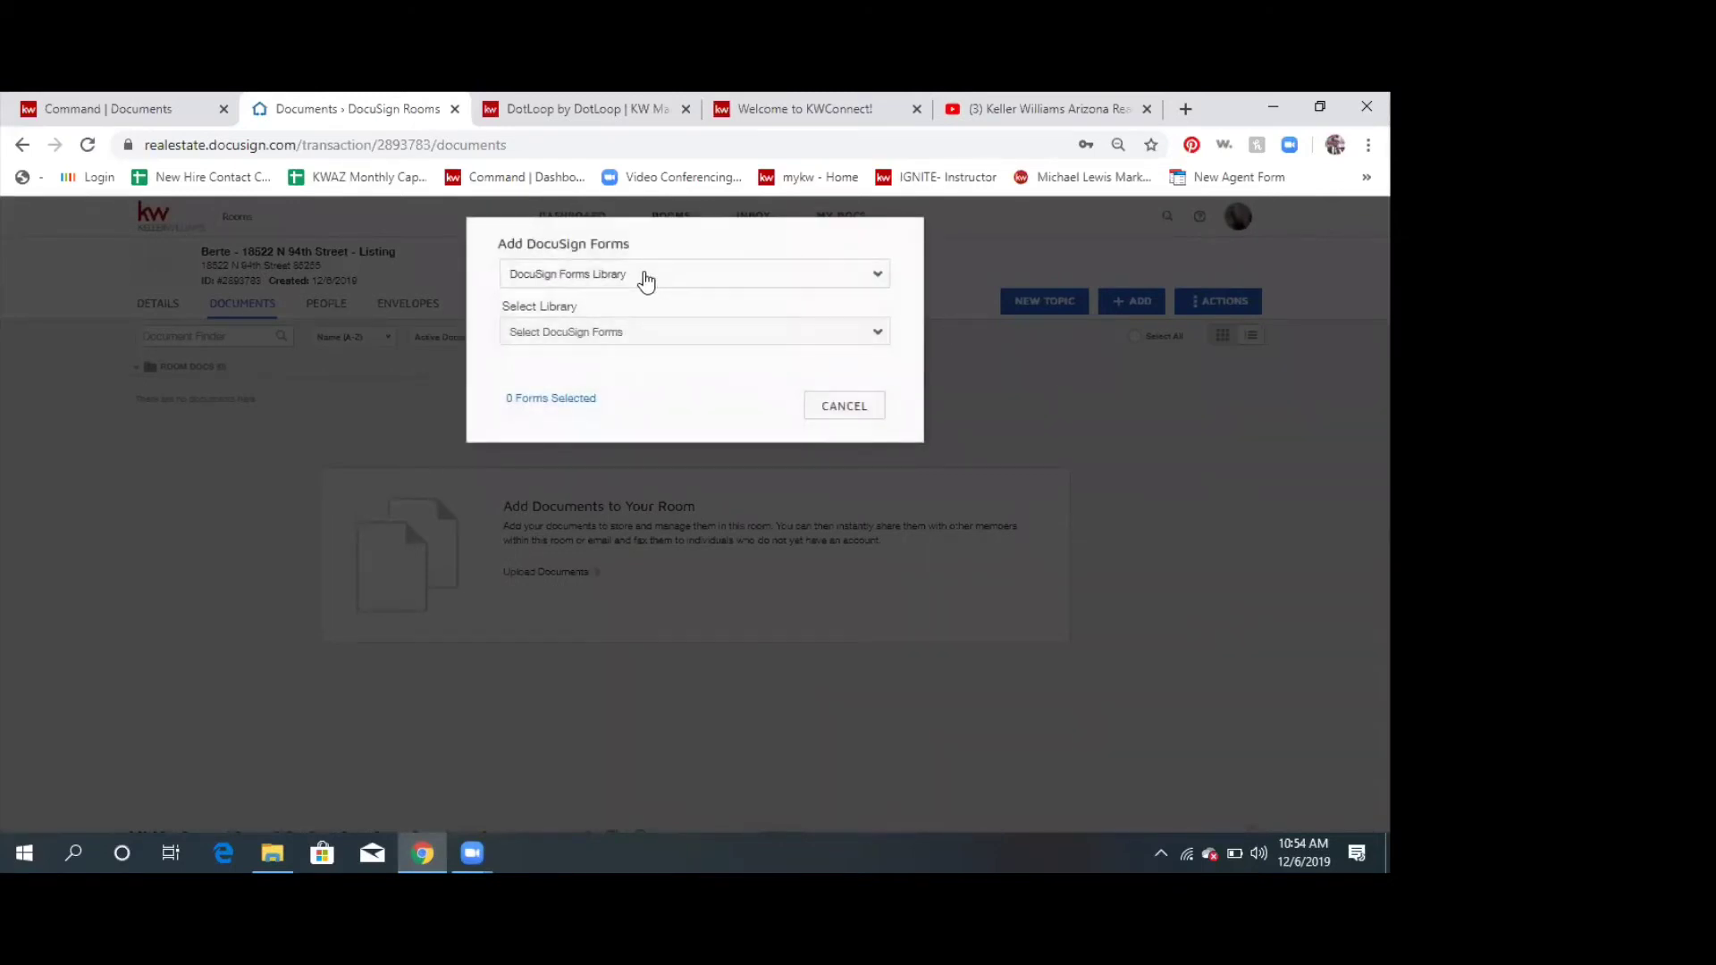
# - From the ARMLS library, add Exclusive Right 1 2 3 and Profile Sheet 1 – Residential
pyautogui.click(656, 337)
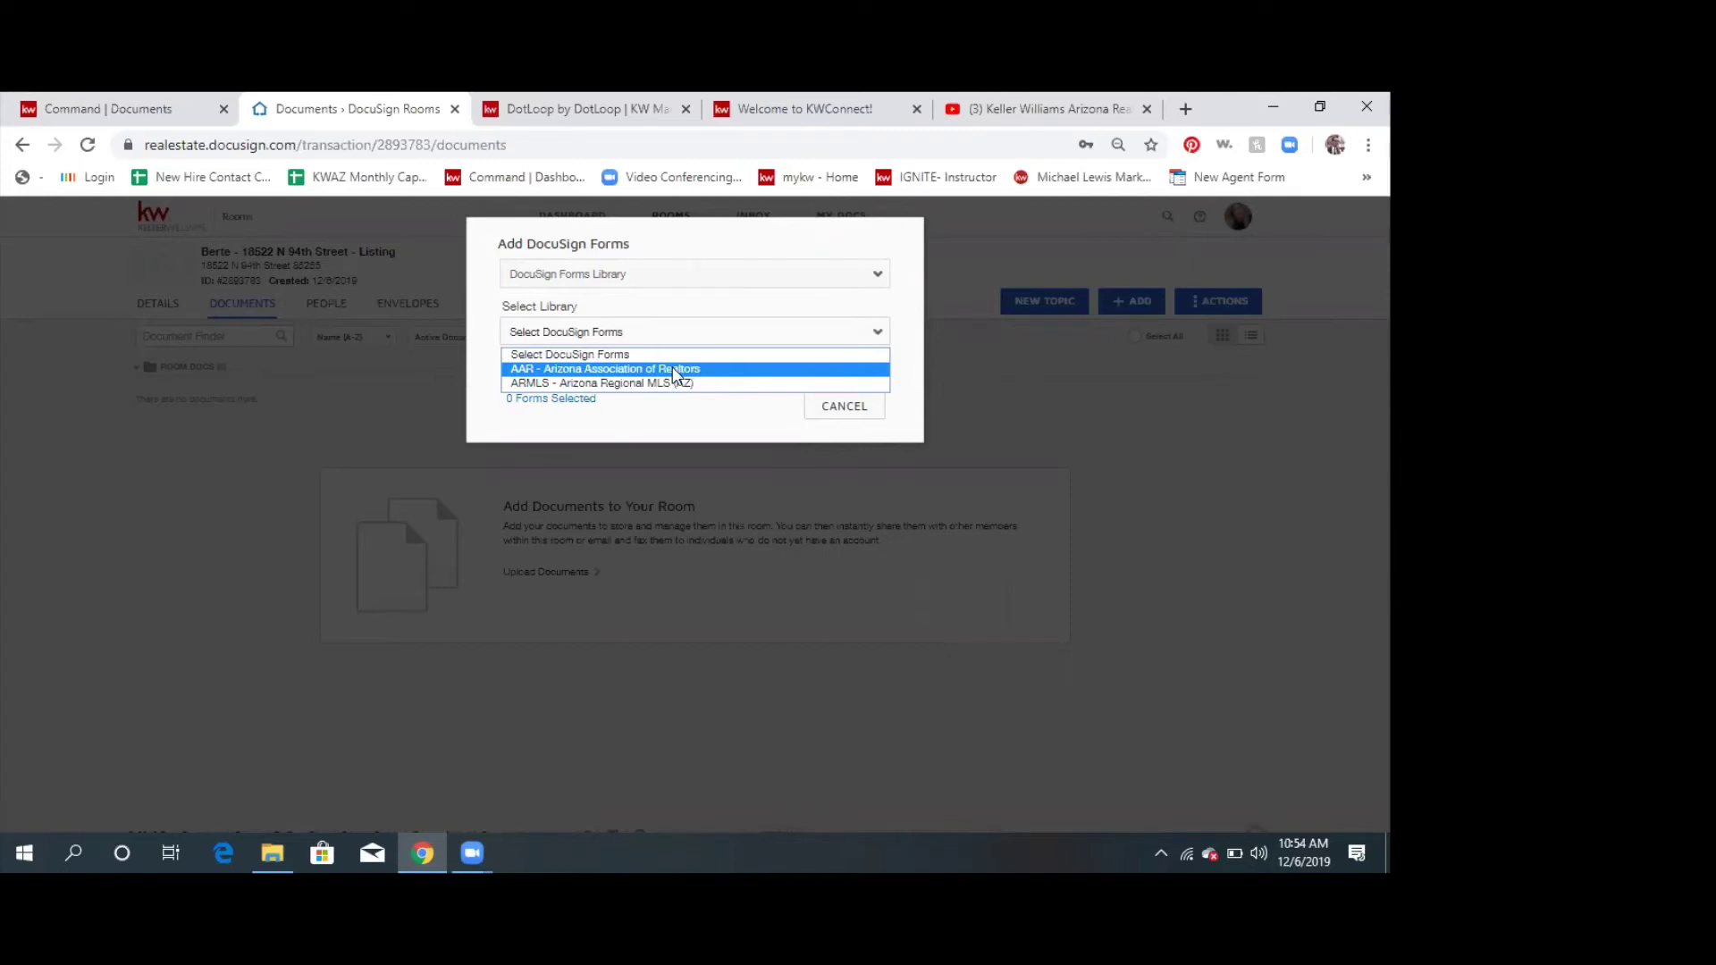
pyautogui.click(678, 383)
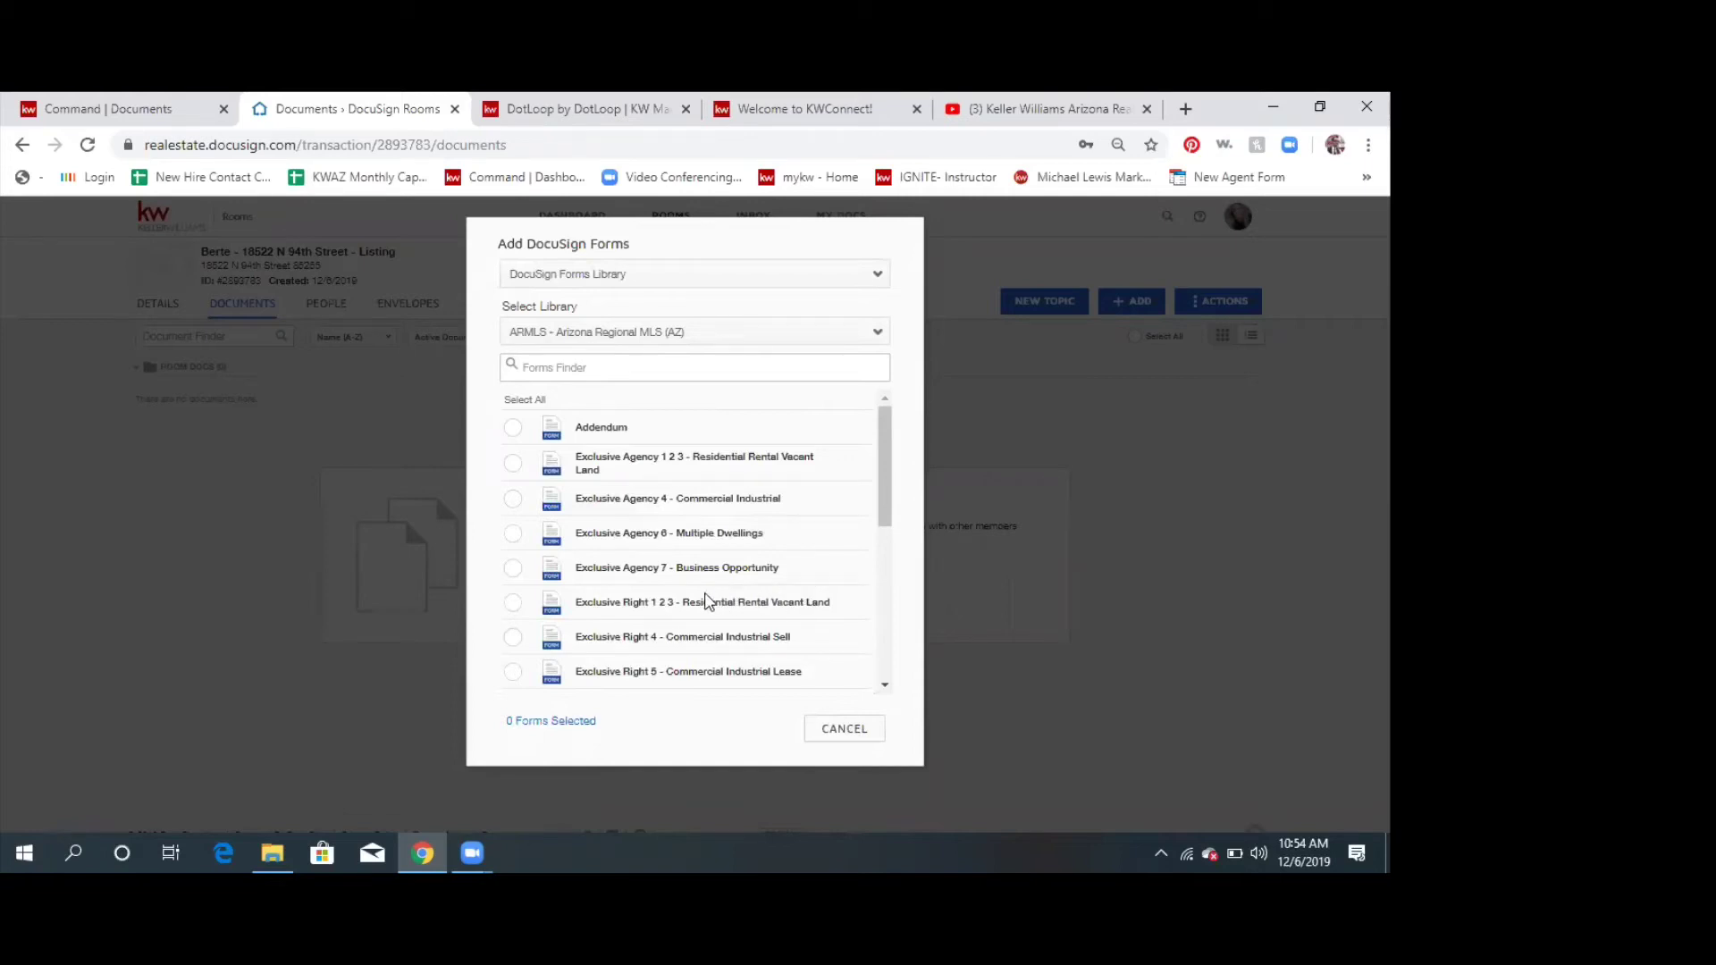
pyautogui.scroll(-3, 706, 602)
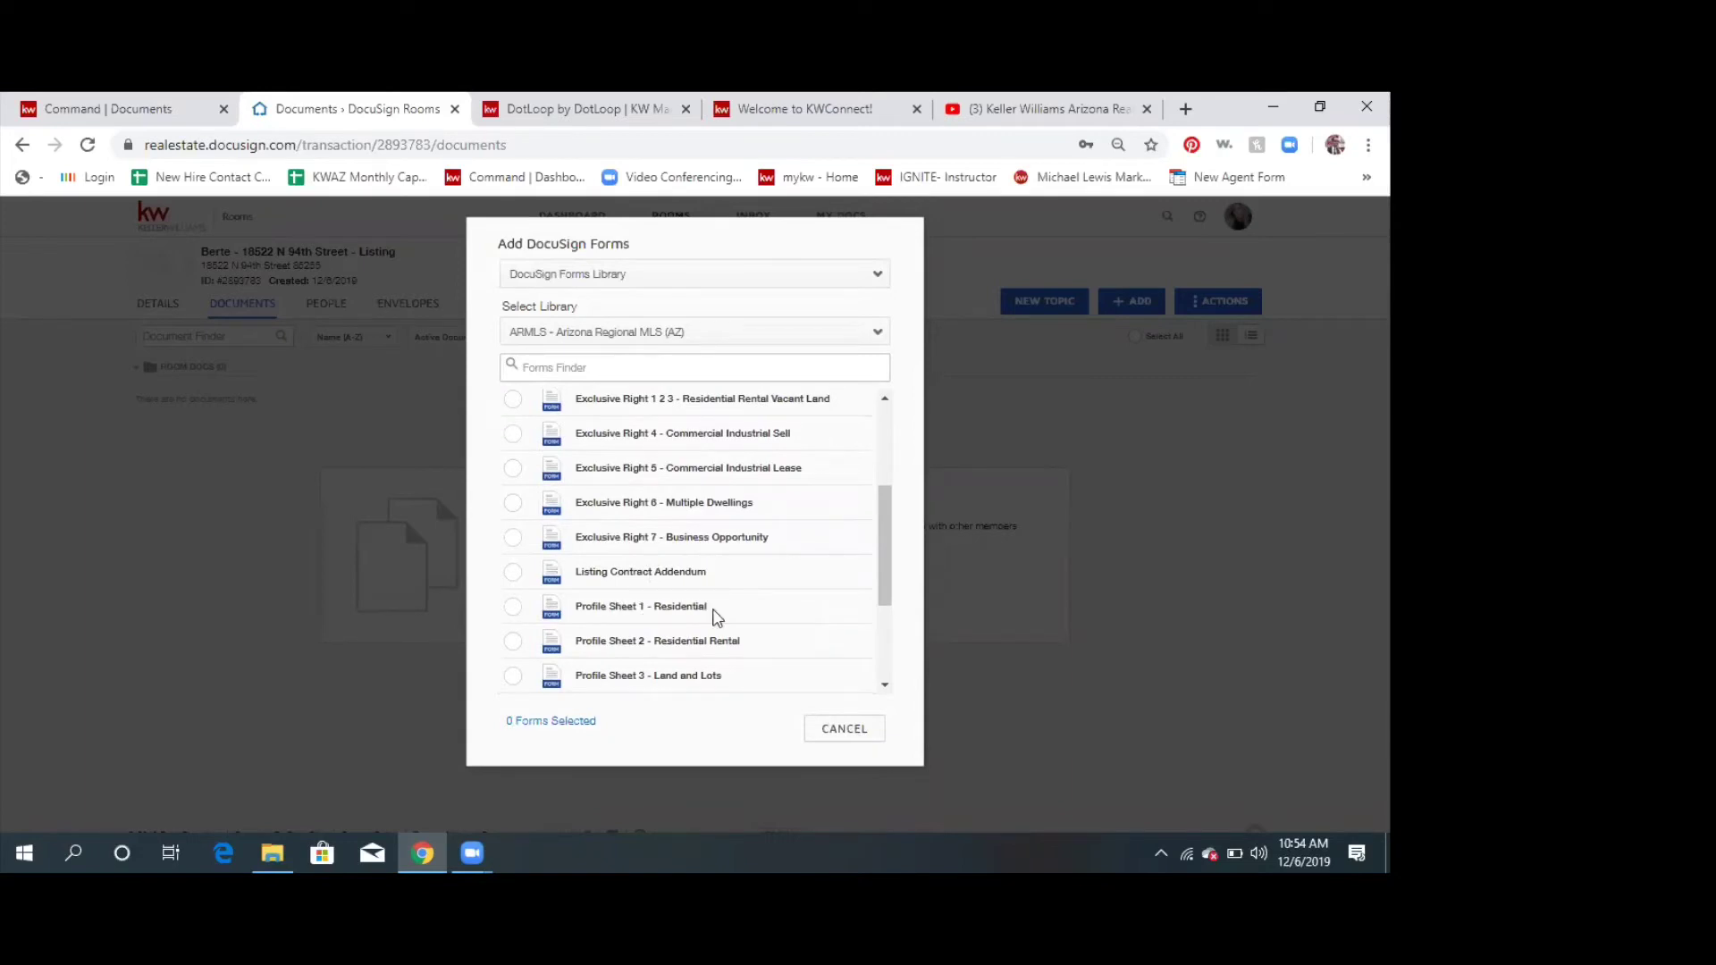
pyautogui.scroll(-2, 710, 594)
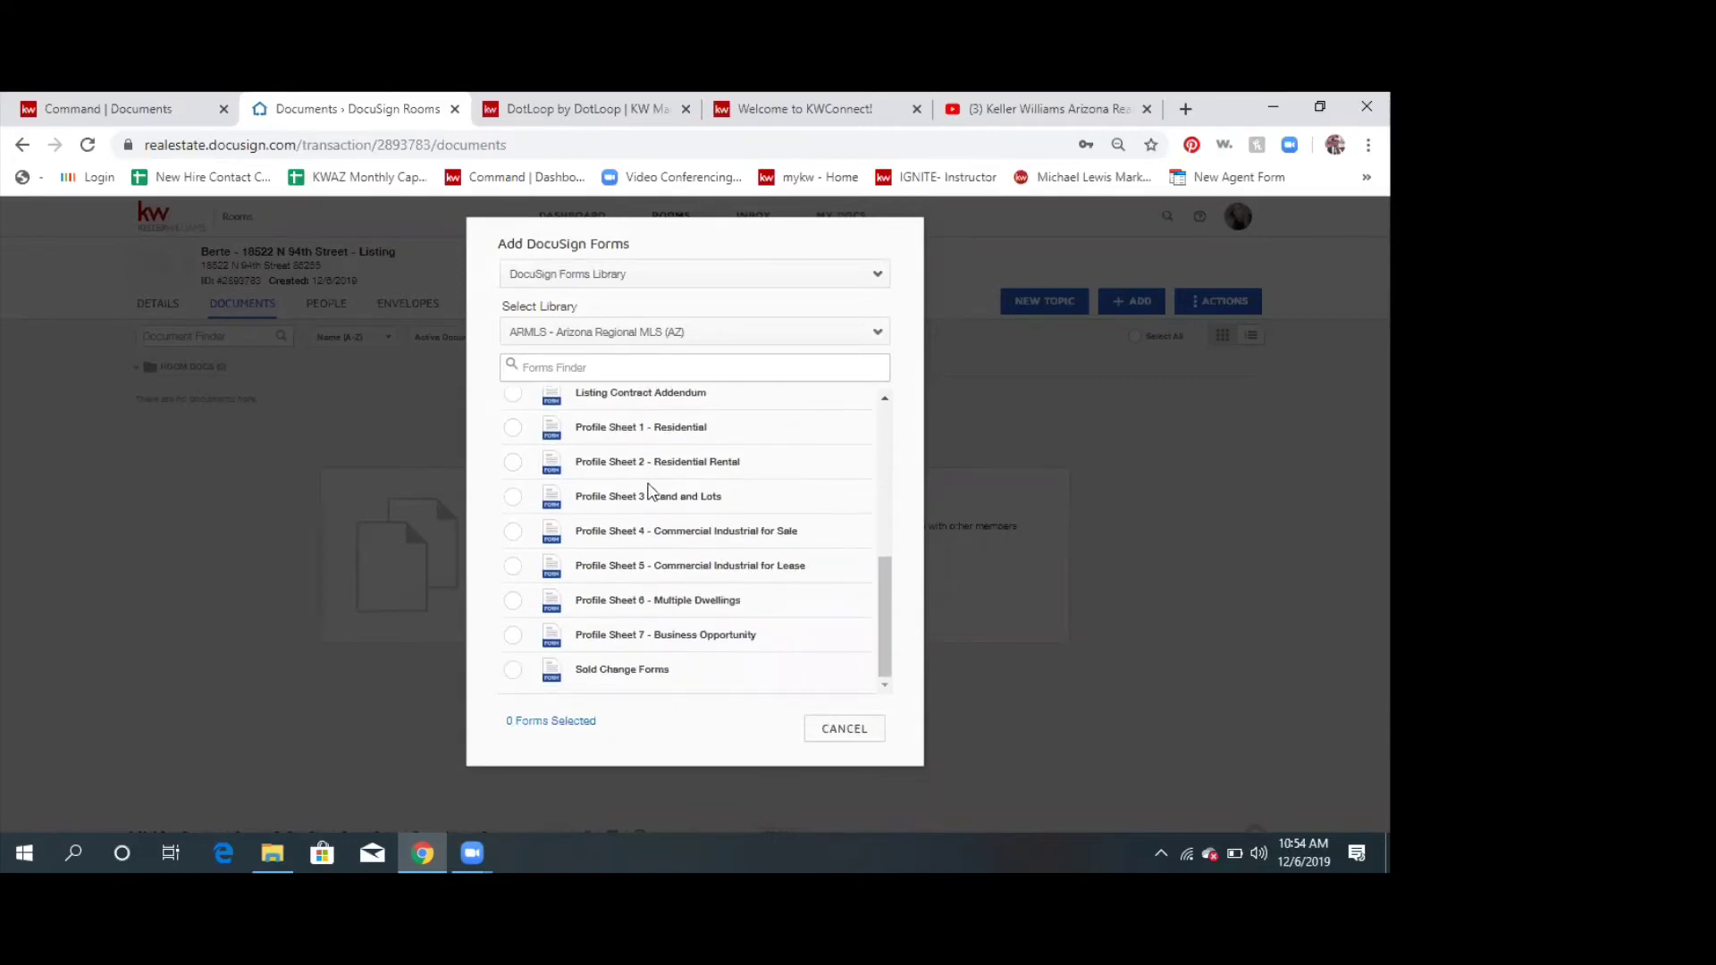
pyautogui.scroll(5, 666, 517)
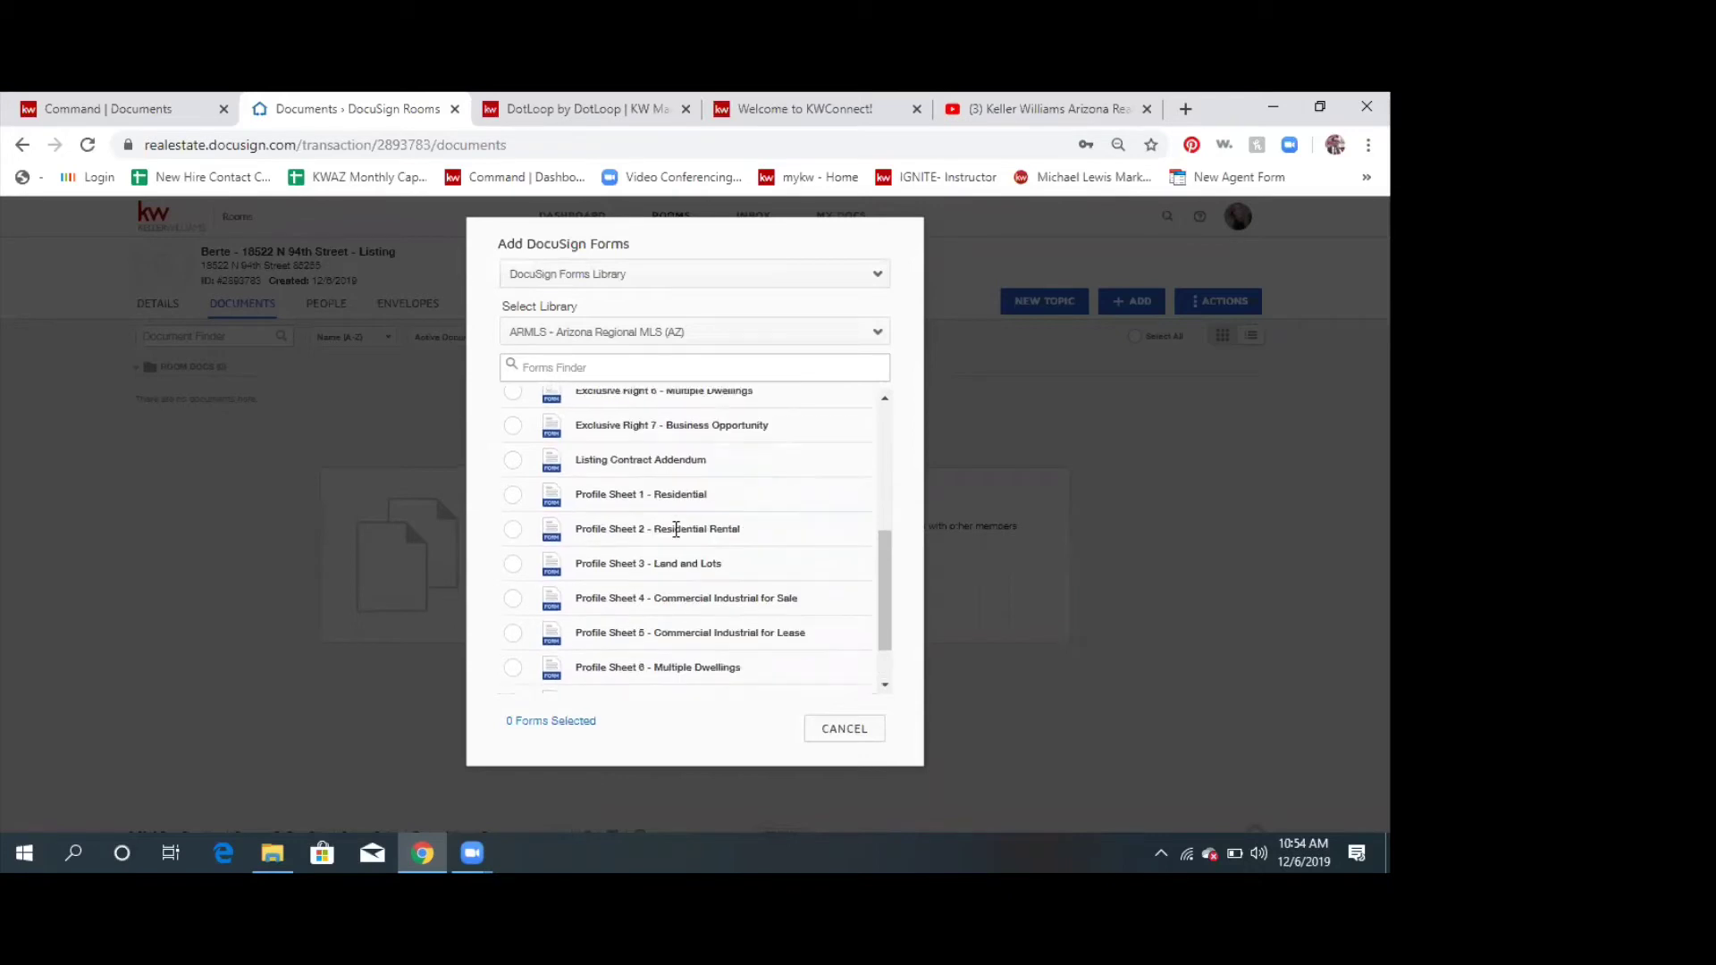
pyautogui.scroll(-1, 666, 517)
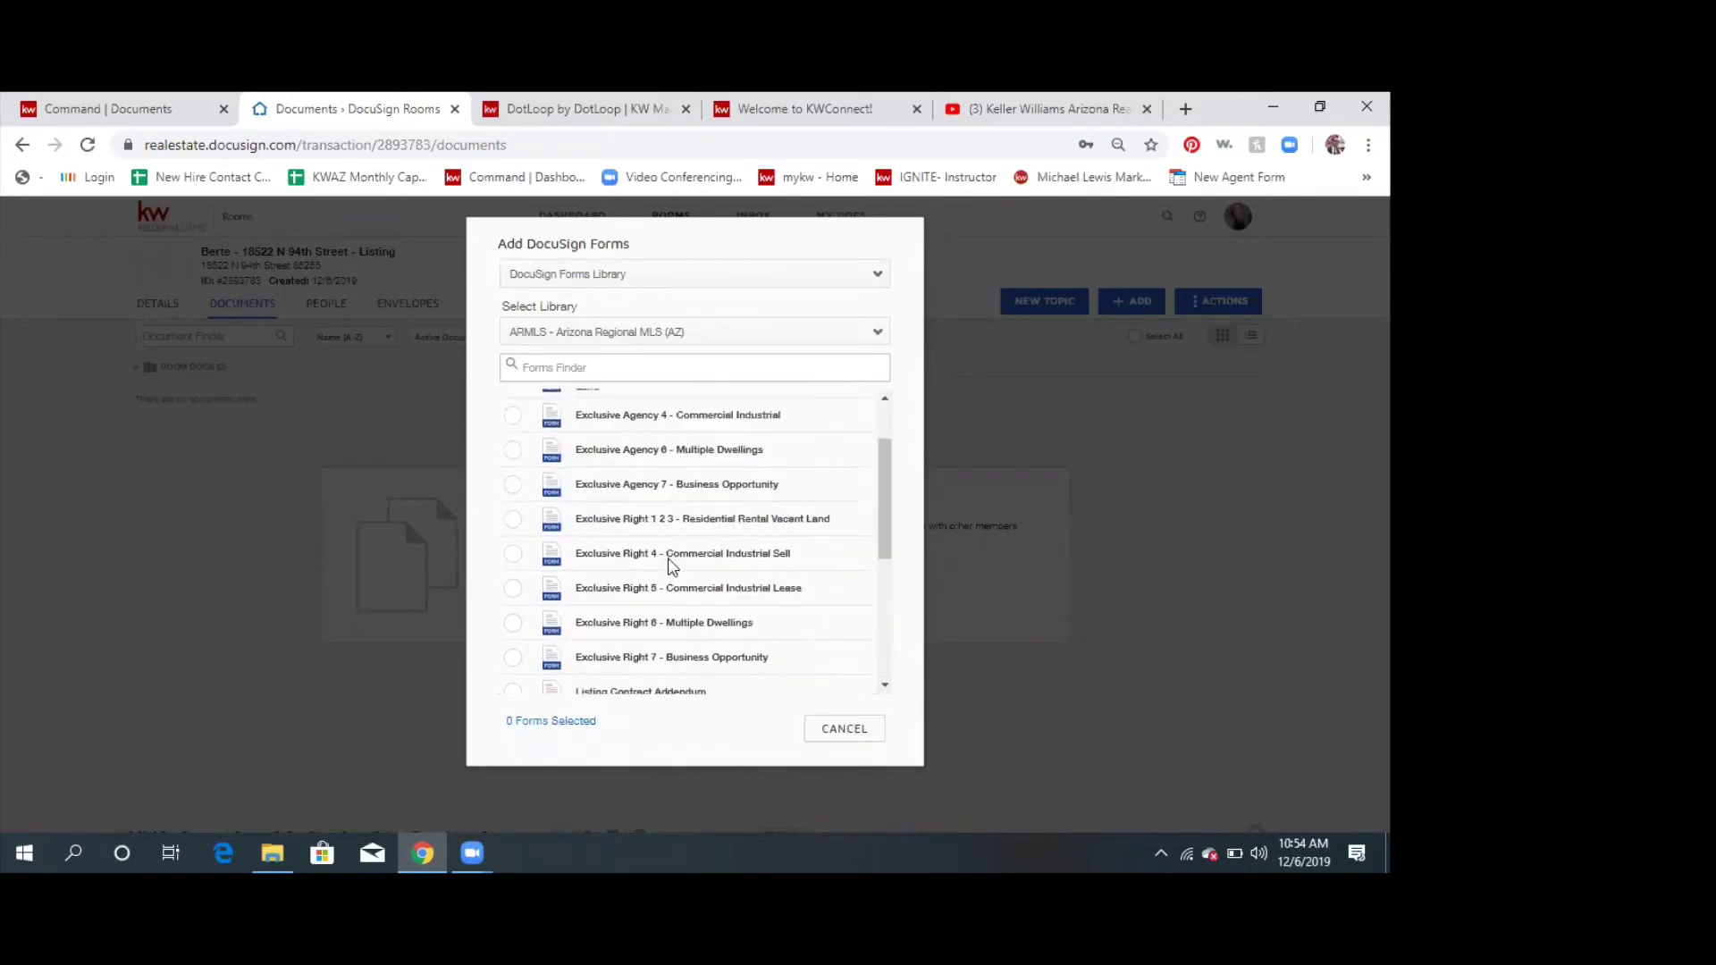
pyautogui.click(513, 502)
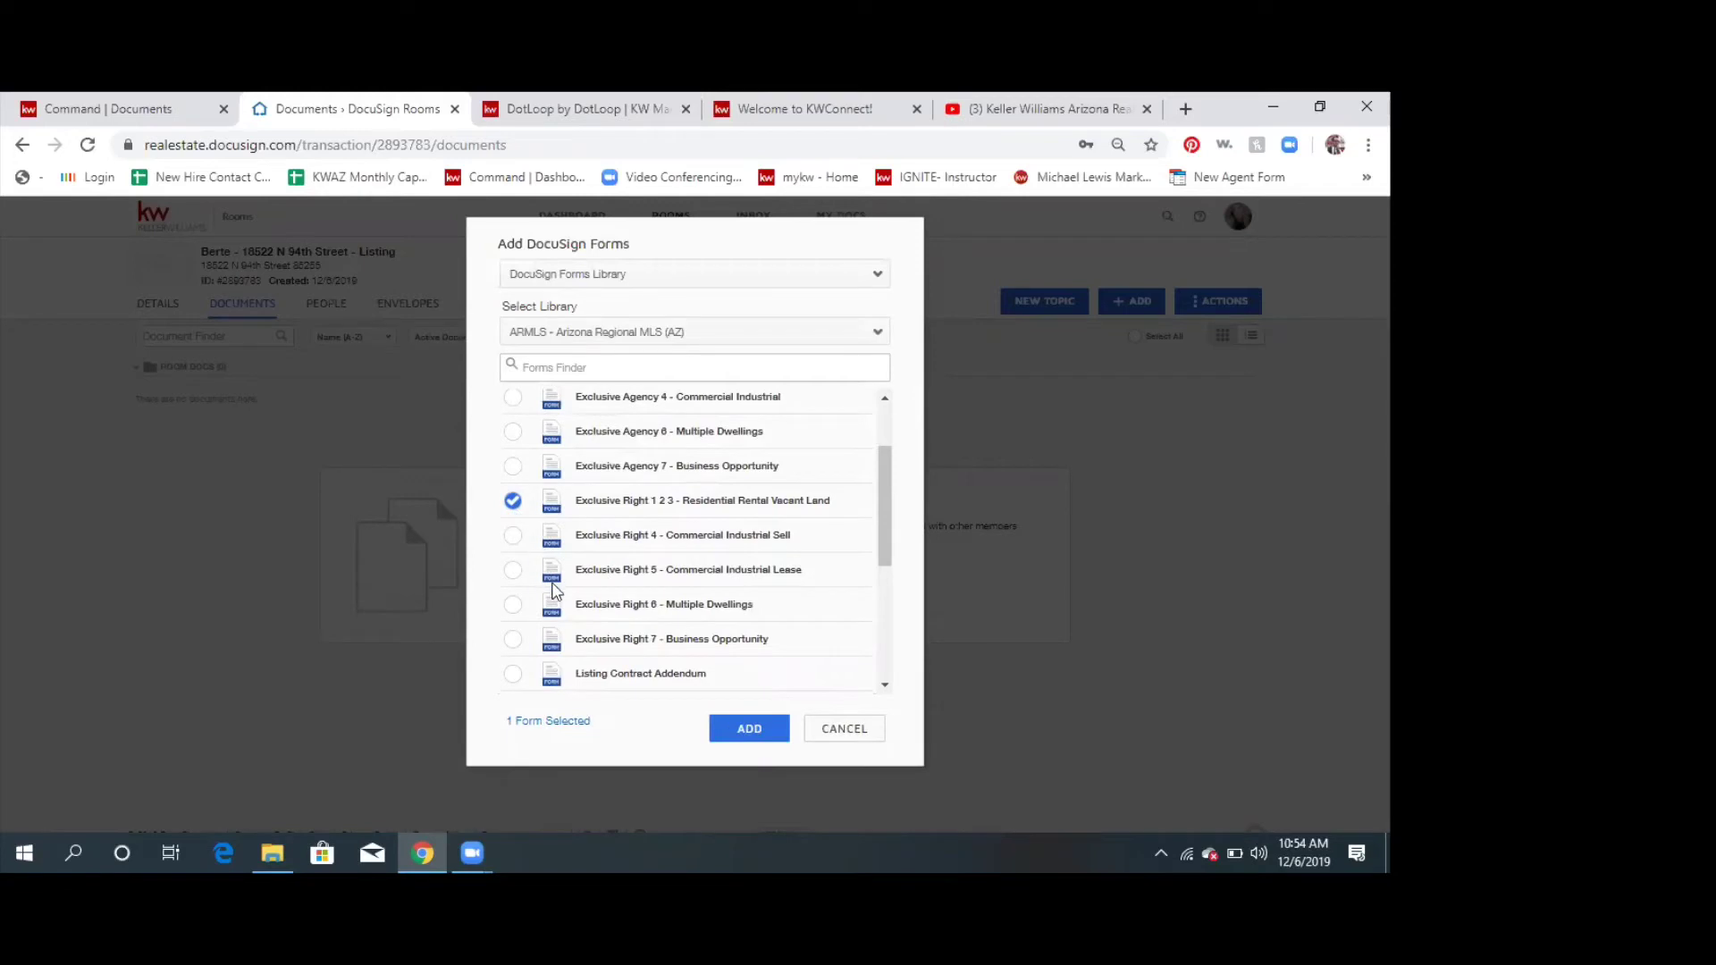
pyautogui.scroll(-1, 549, 588)
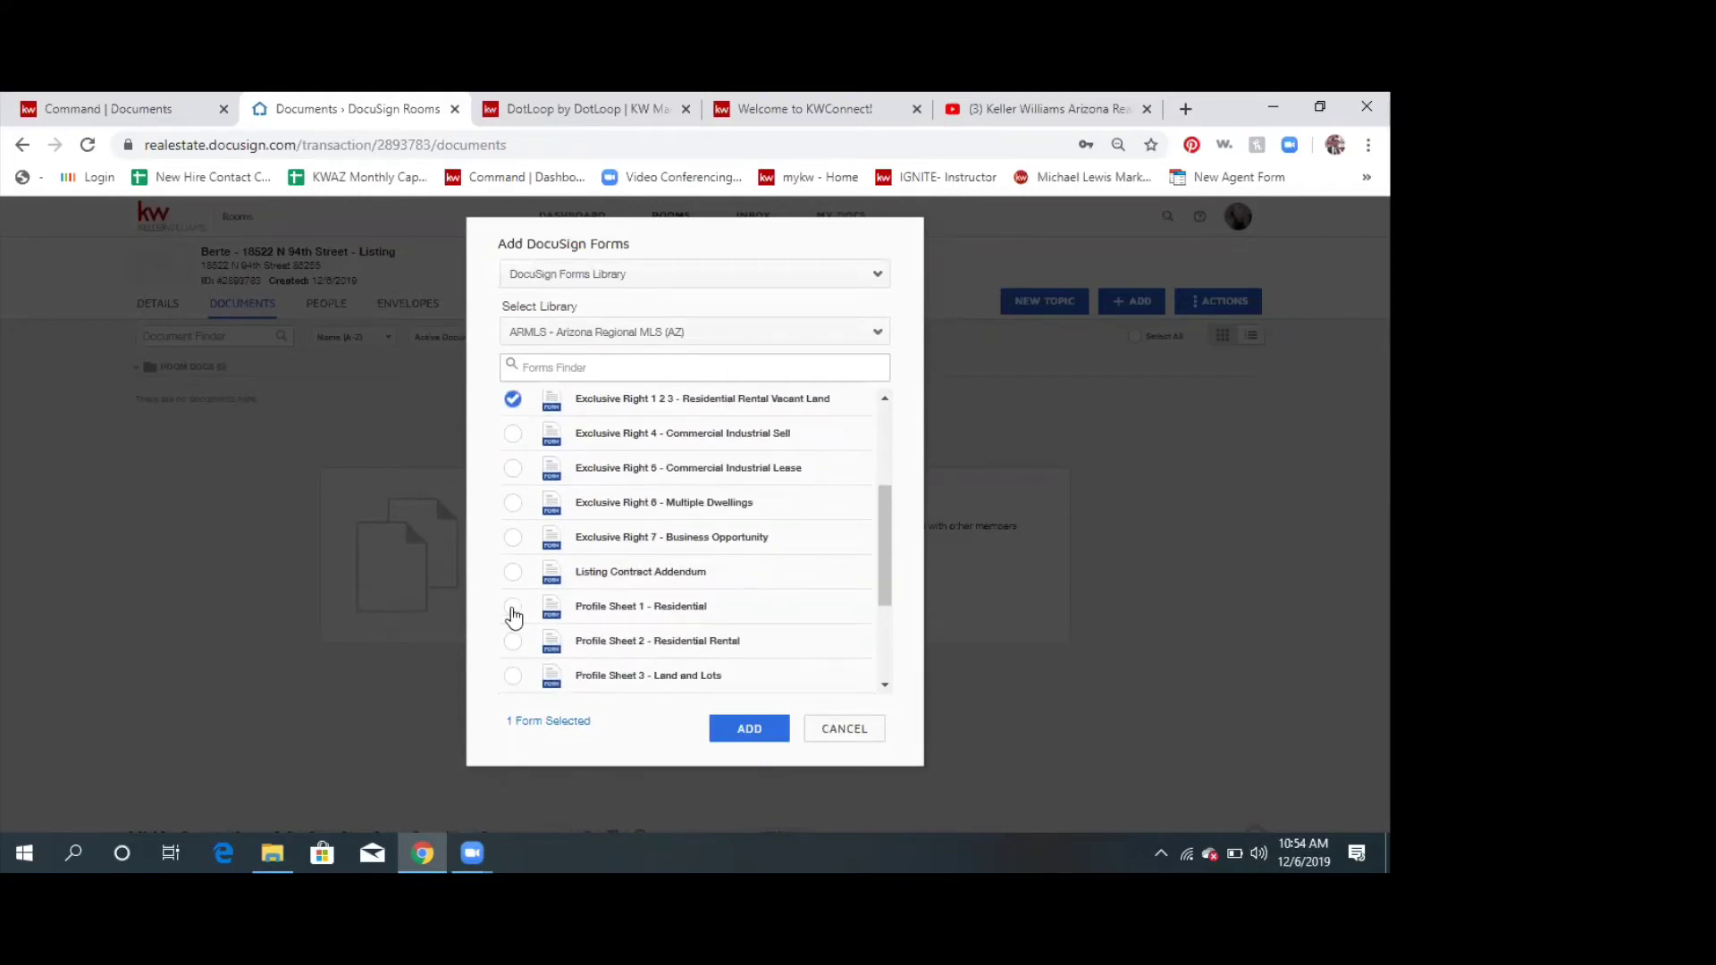
pyautogui.click(513, 615)
pyautogui.scroll(2, 517, 623)
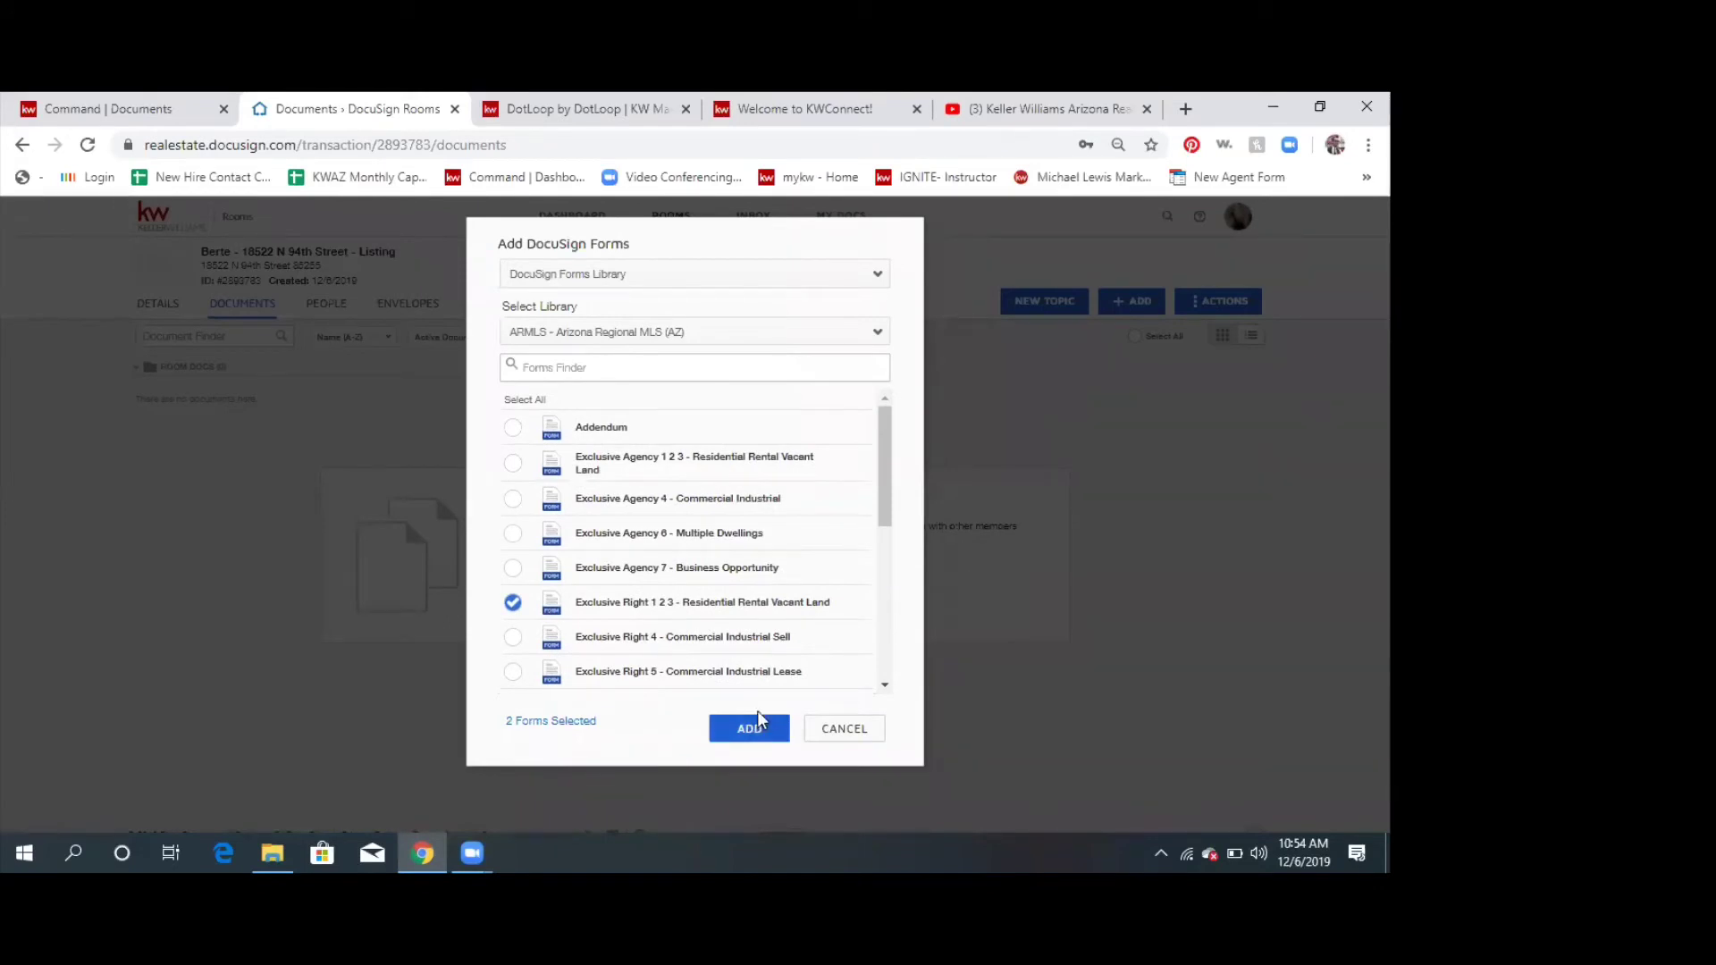
pyautogui.click(756, 731)
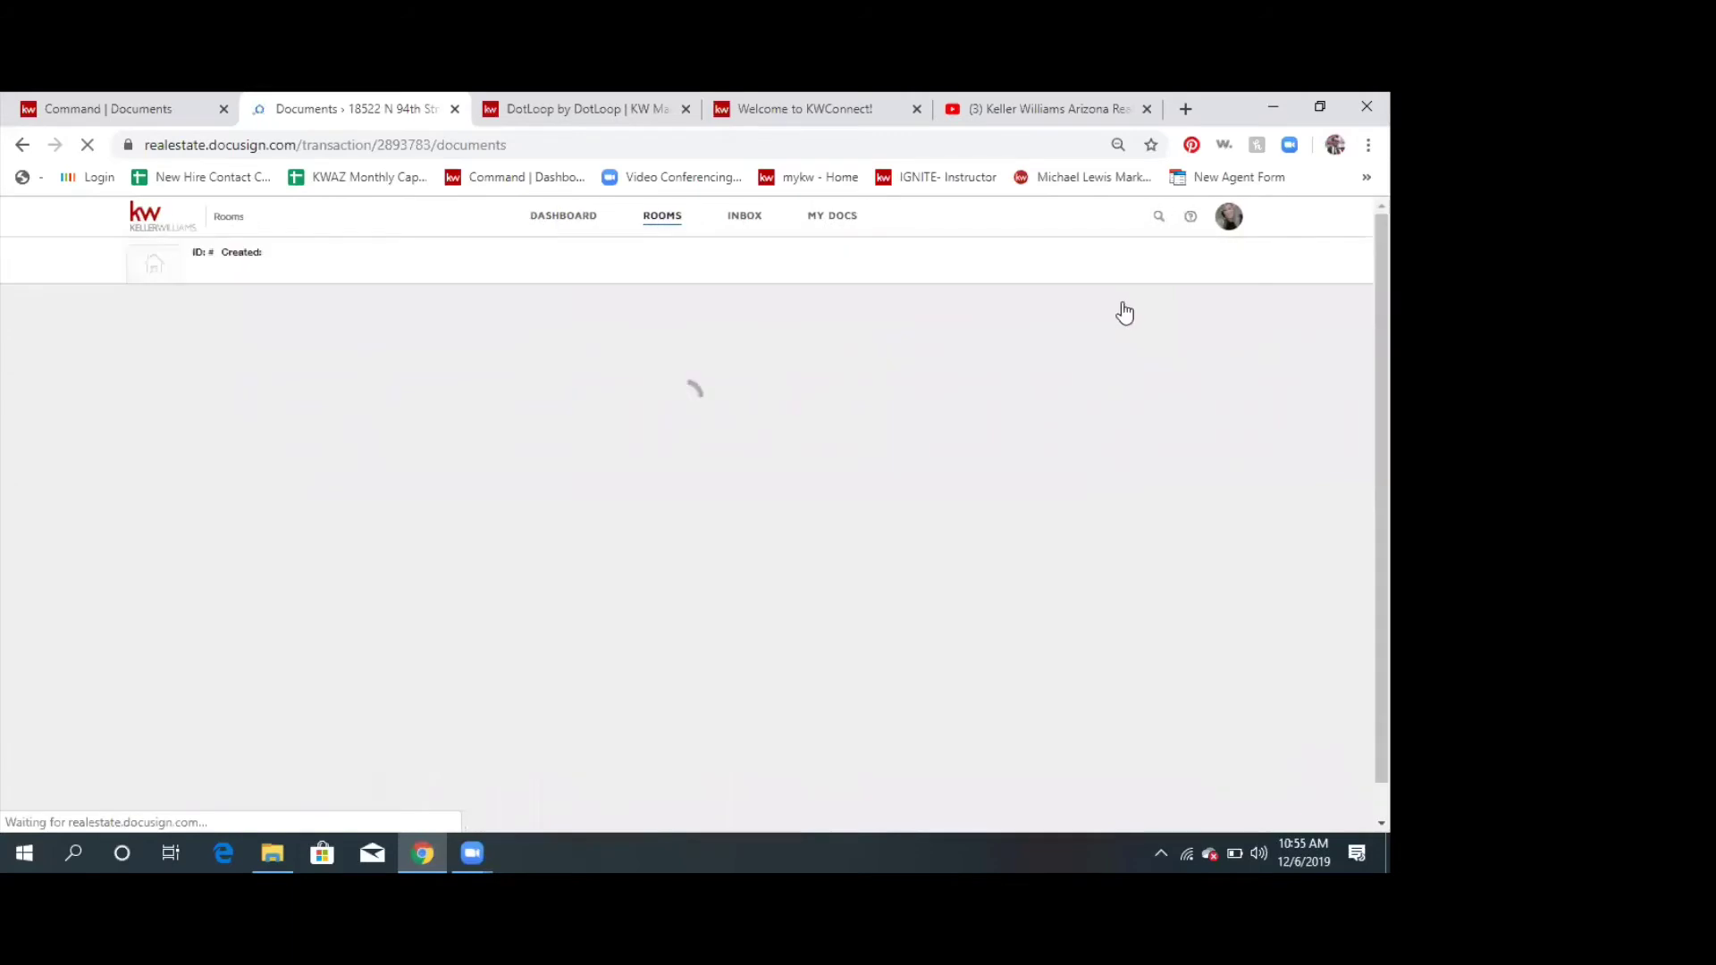
# - Start adding DocuSign forms again, using the AAR – Arizona Association of Realtors library
pyautogui.click(1117, 300)
pyautogui.click(1104, 362)
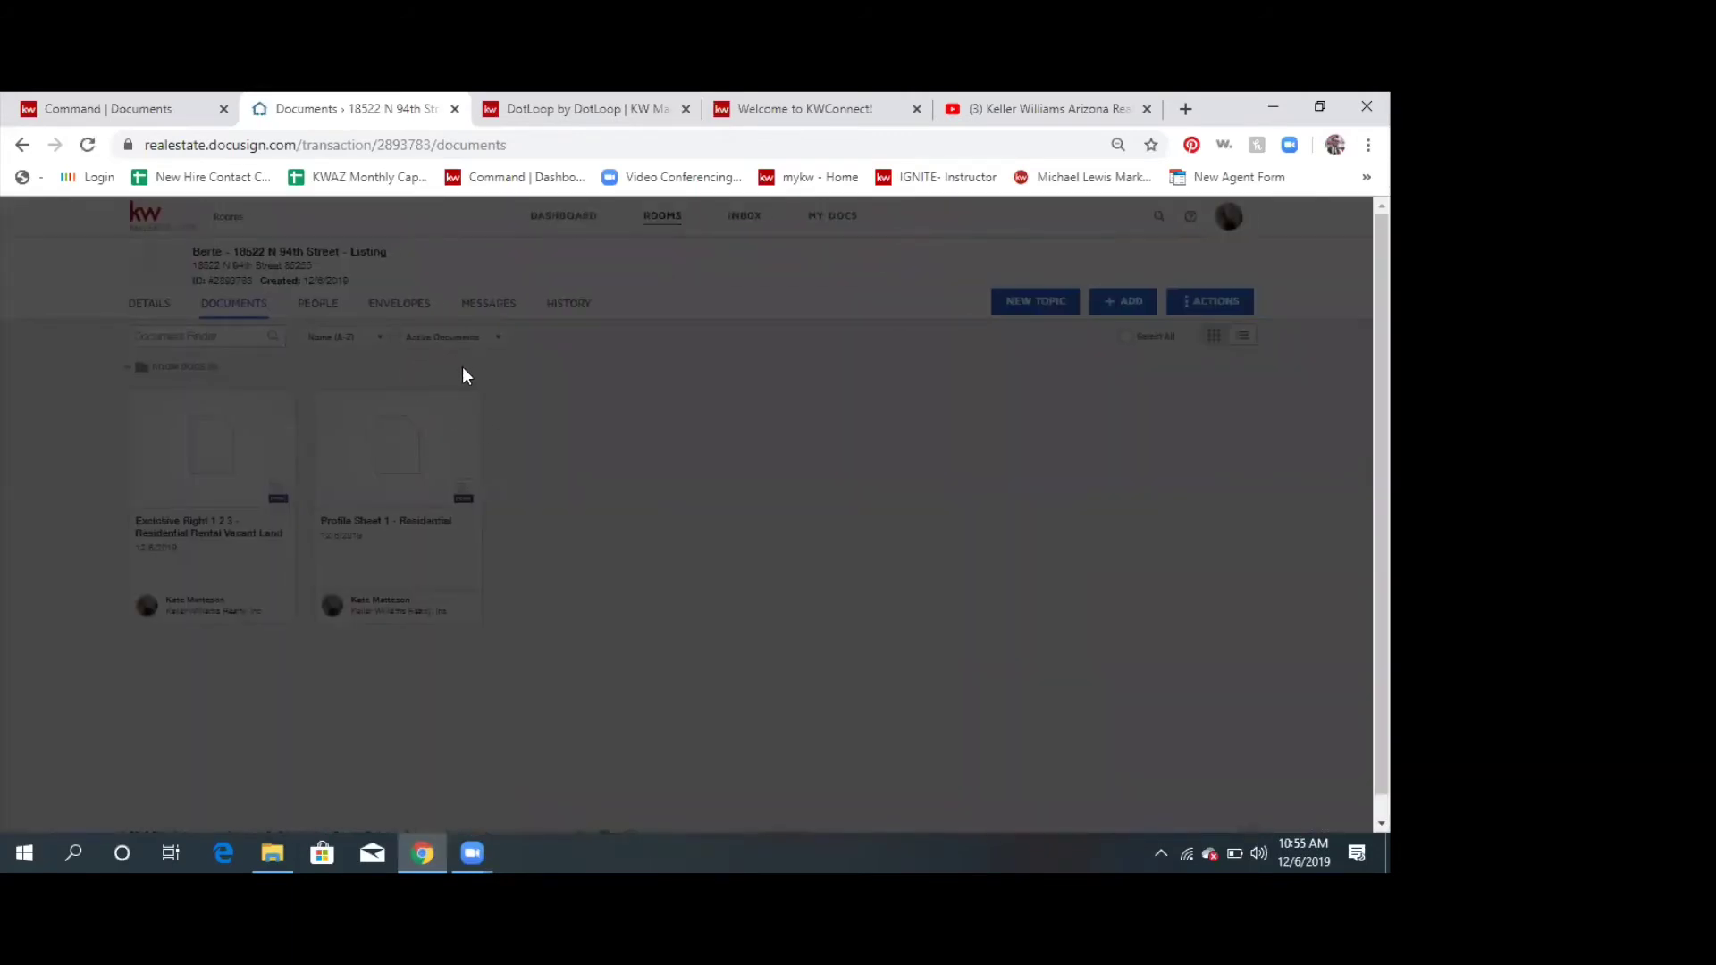
pyautogui.click(588, 276)
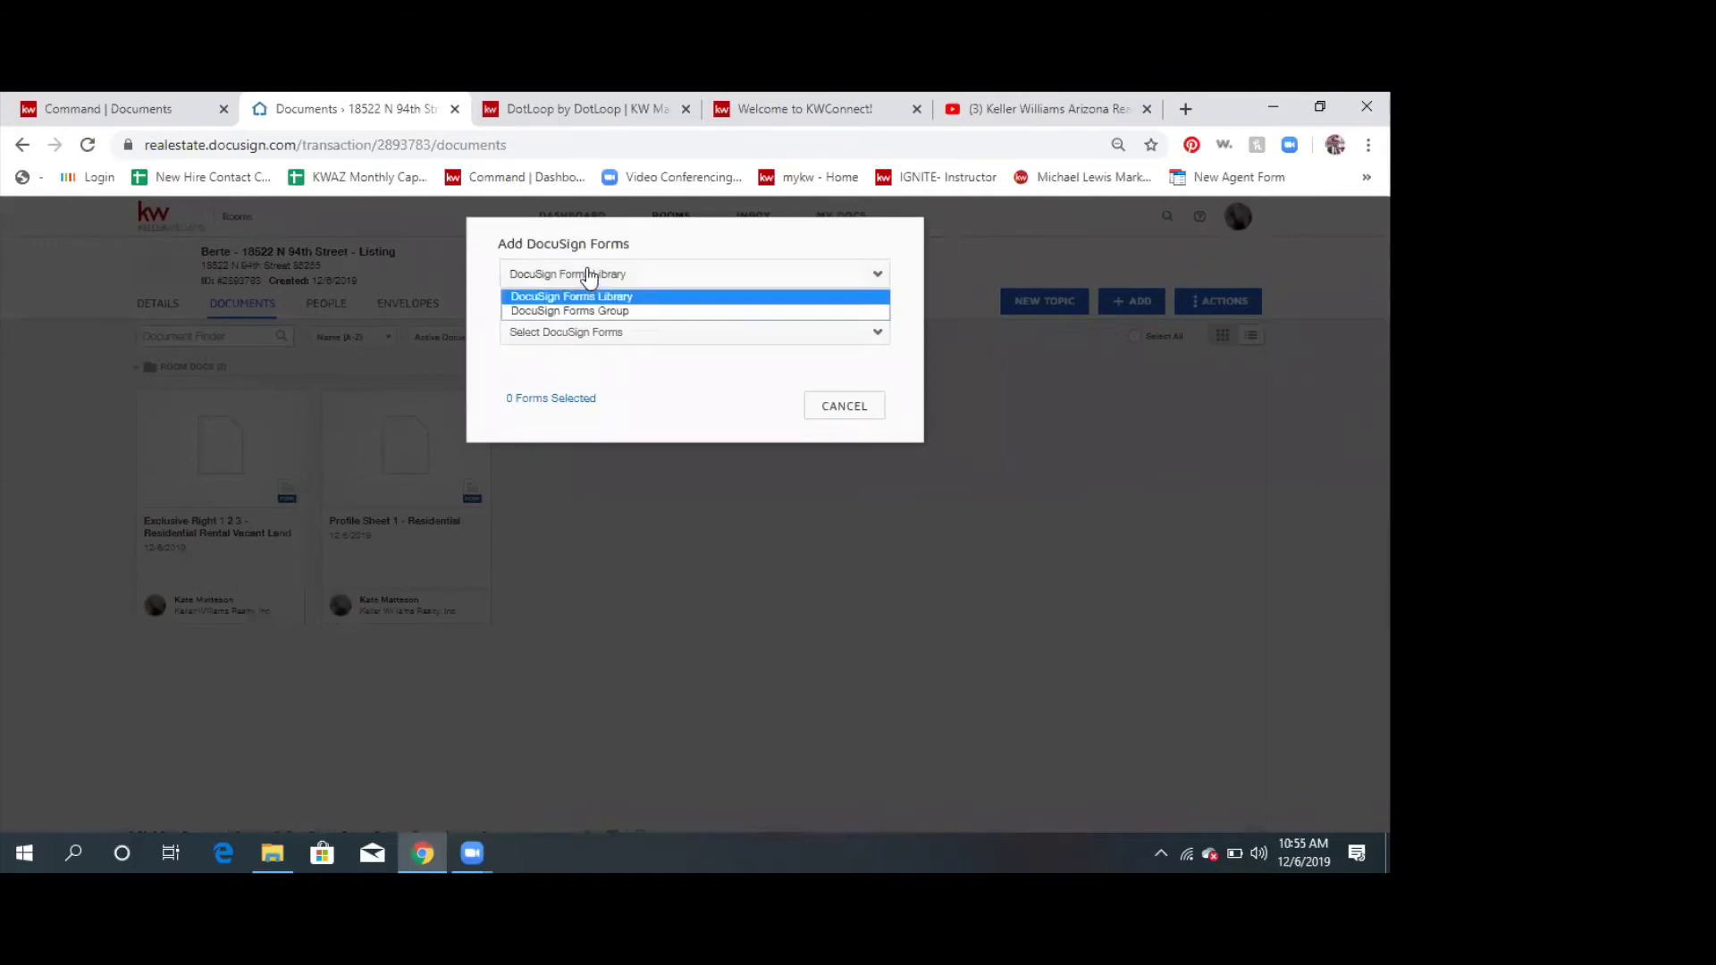
pyautogui.click(590, 297)
pyautogui.click(590, 331)
pyautogui.click(590, 370)
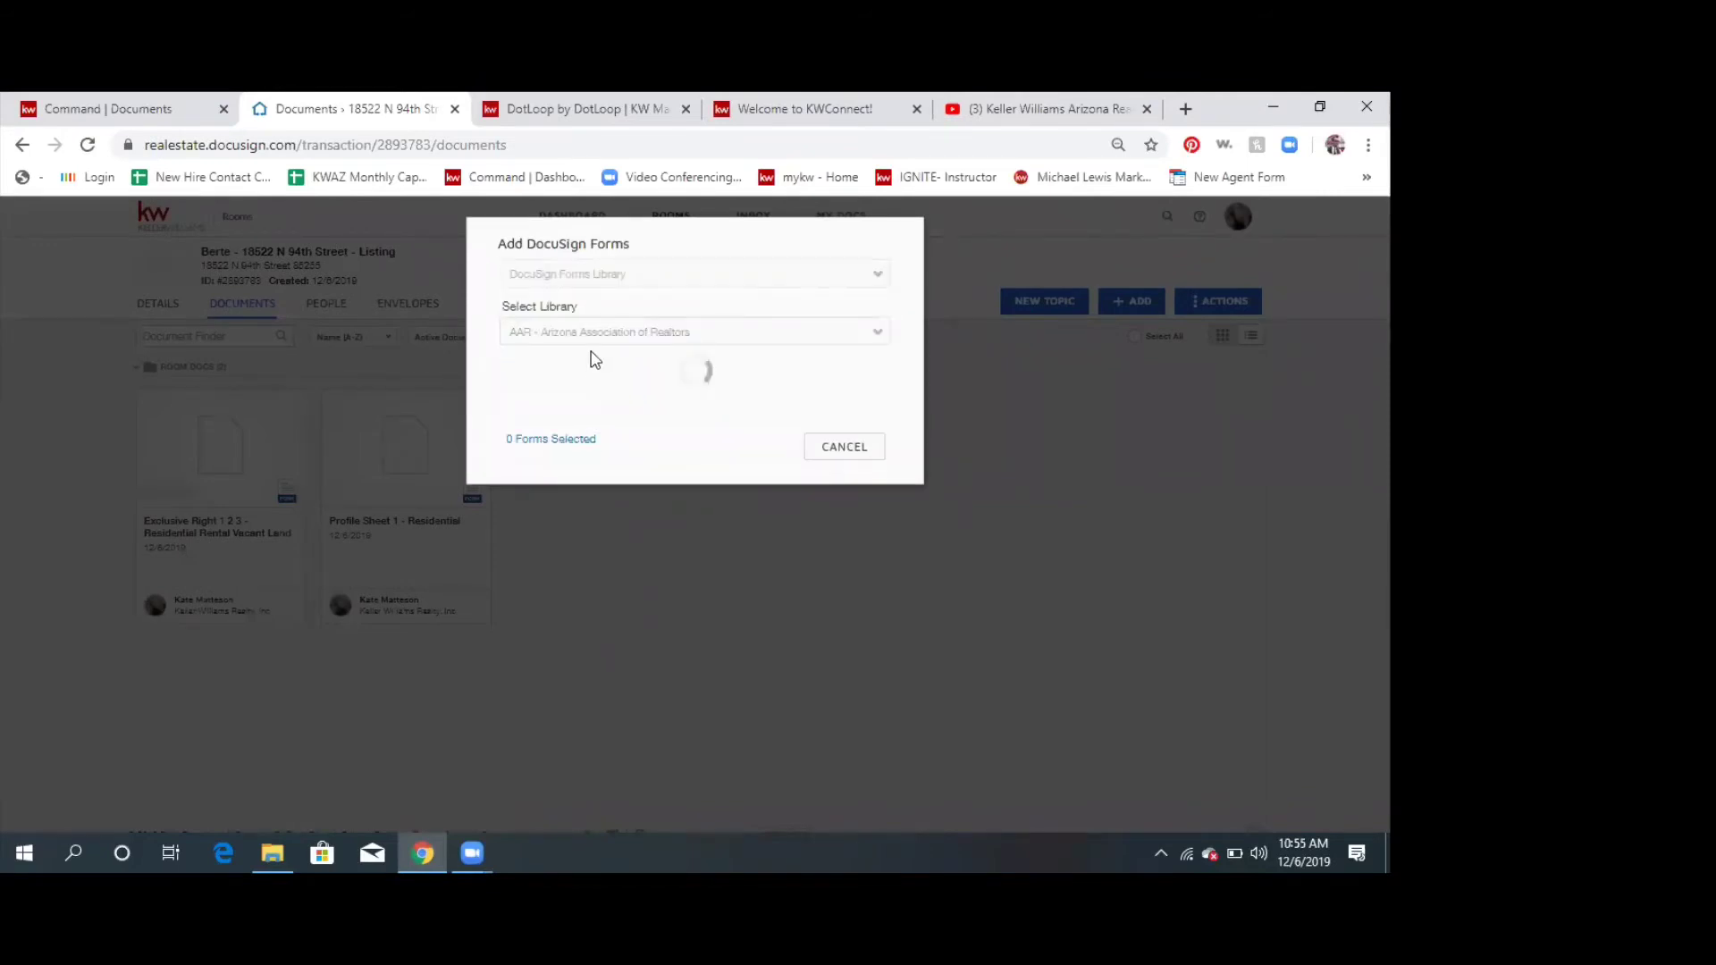
# - Search 'agenc' and add the Real Estate Agency Disclosure and Election (Seller) form
pyautogui.click(623, 367)
pyautogui.write('ag')
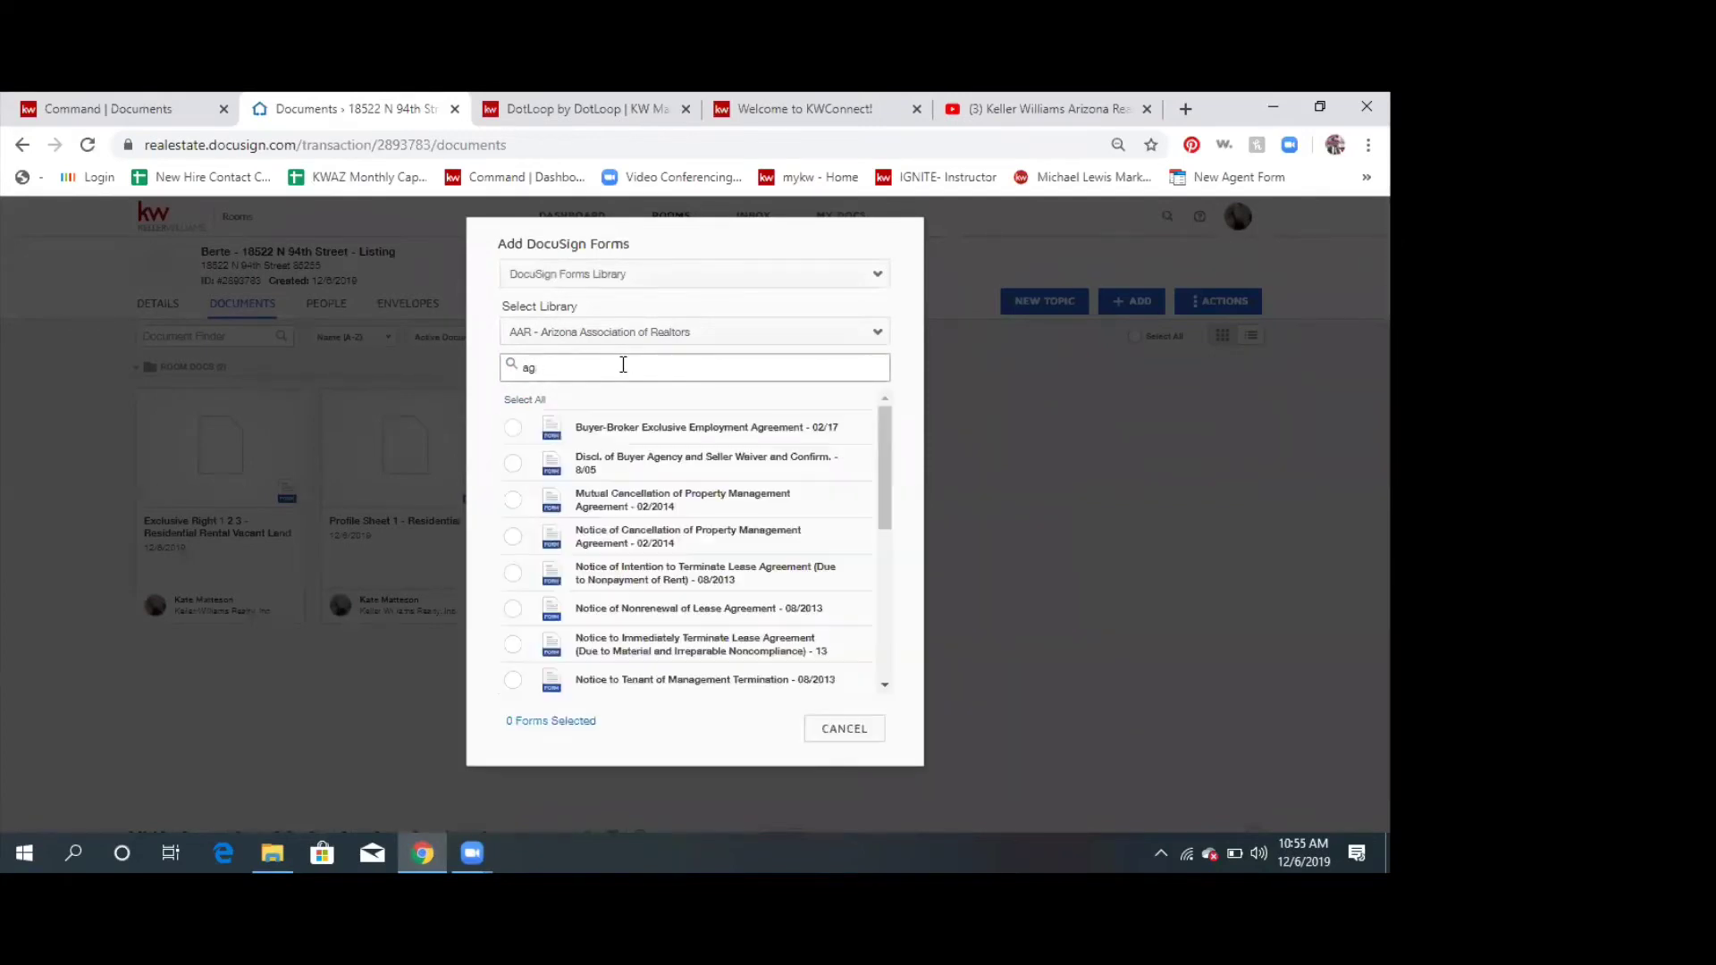
pyautogui.write('e')
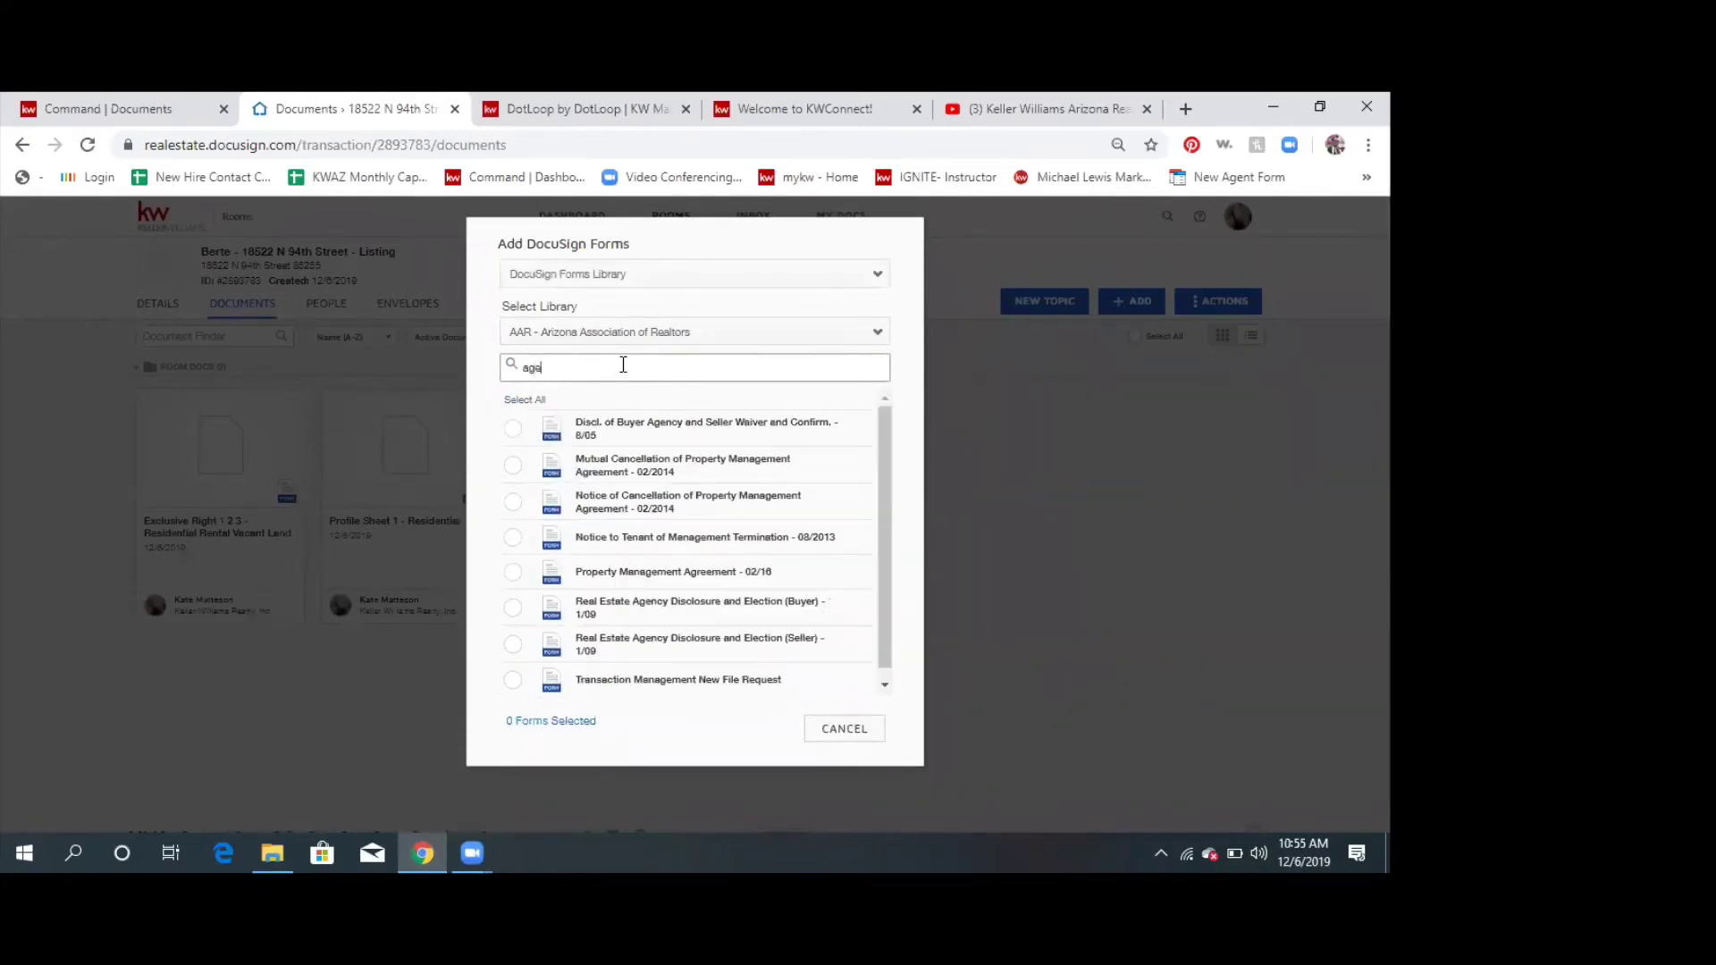
pyautogui.write('nc')
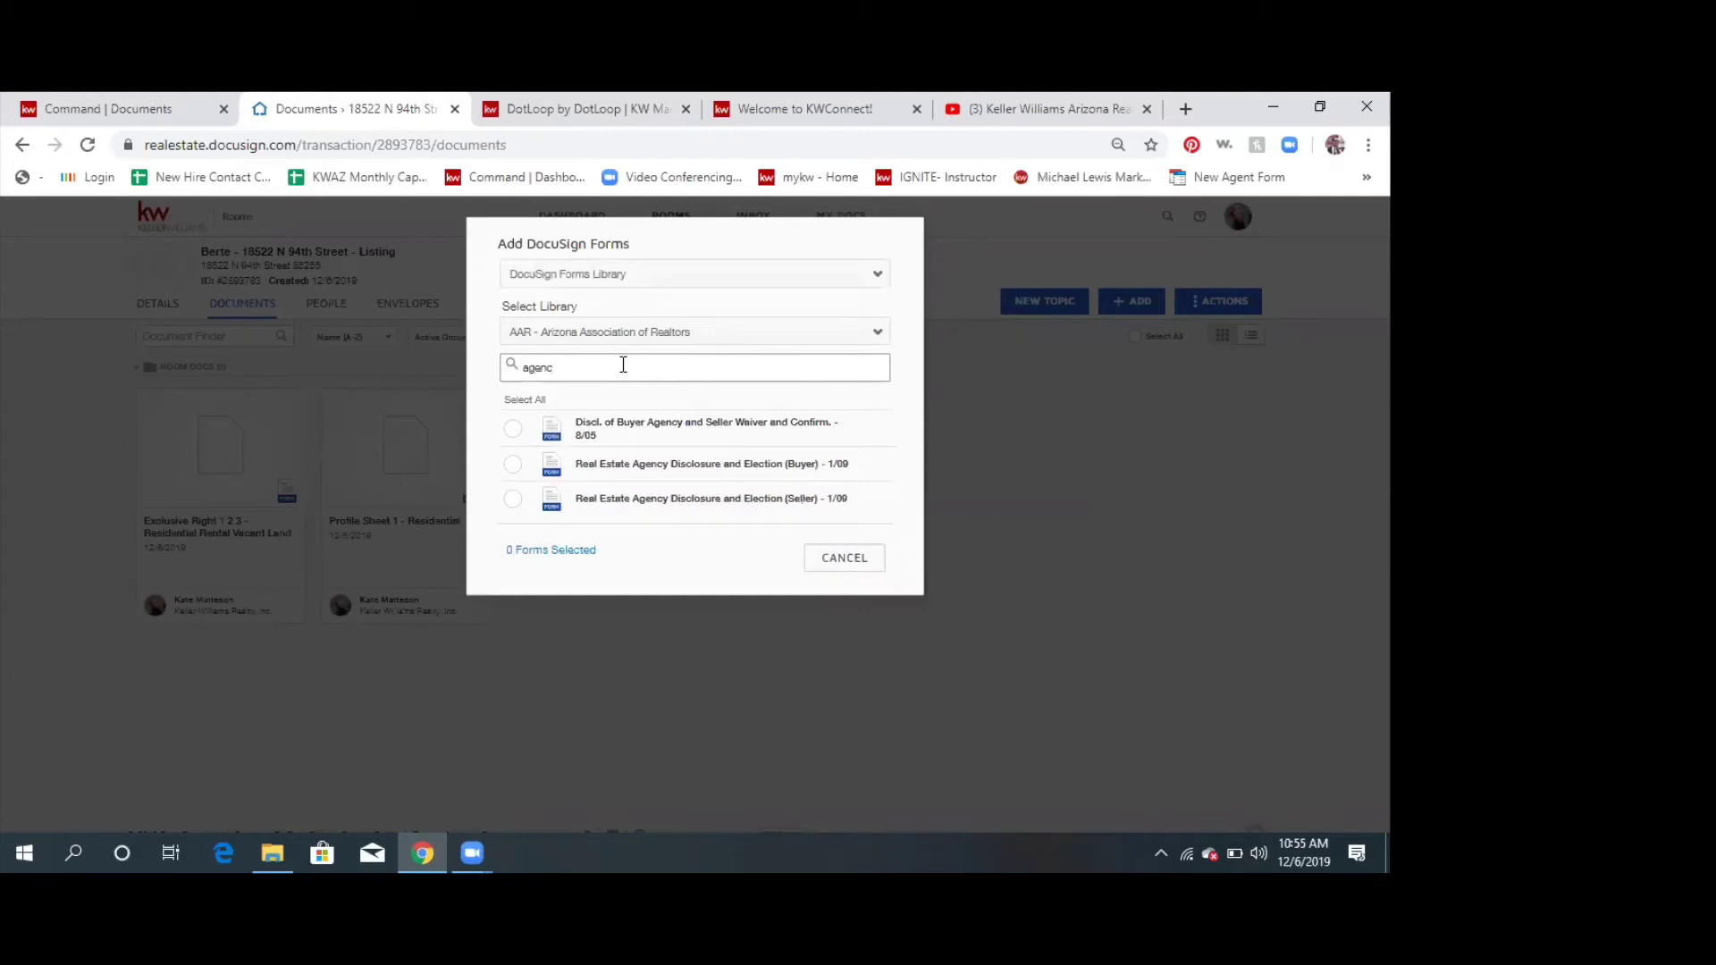
pyautogui.click(513, 498)
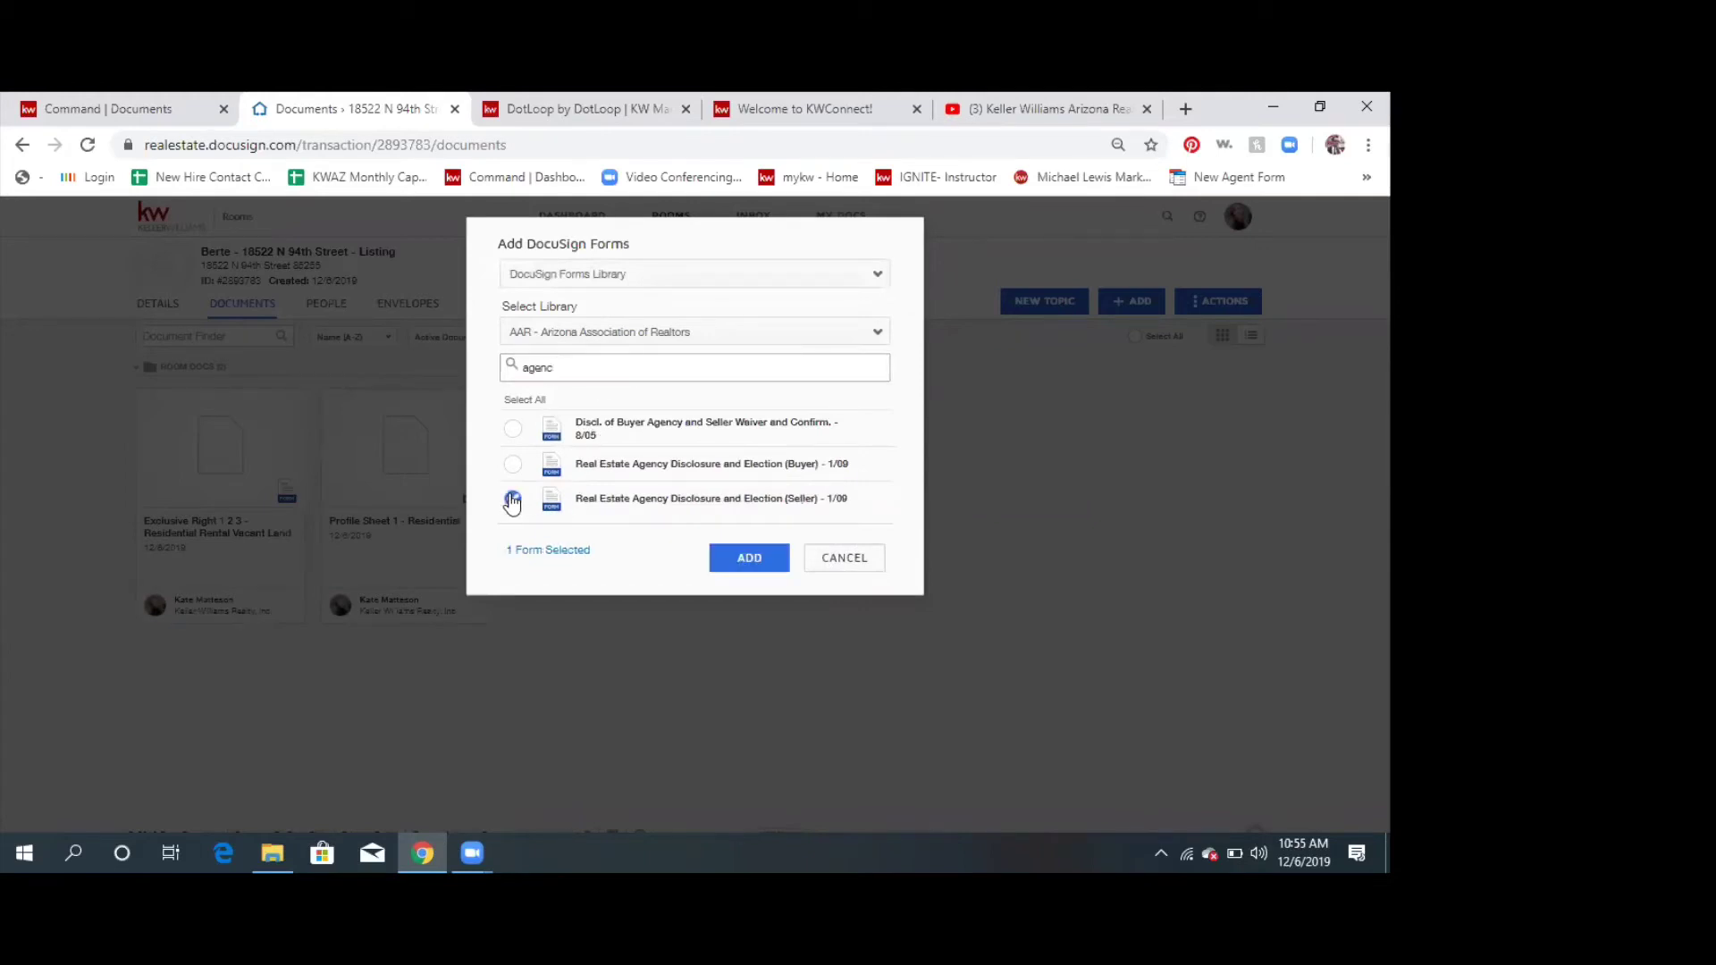
pyautogui.click(749, 558)
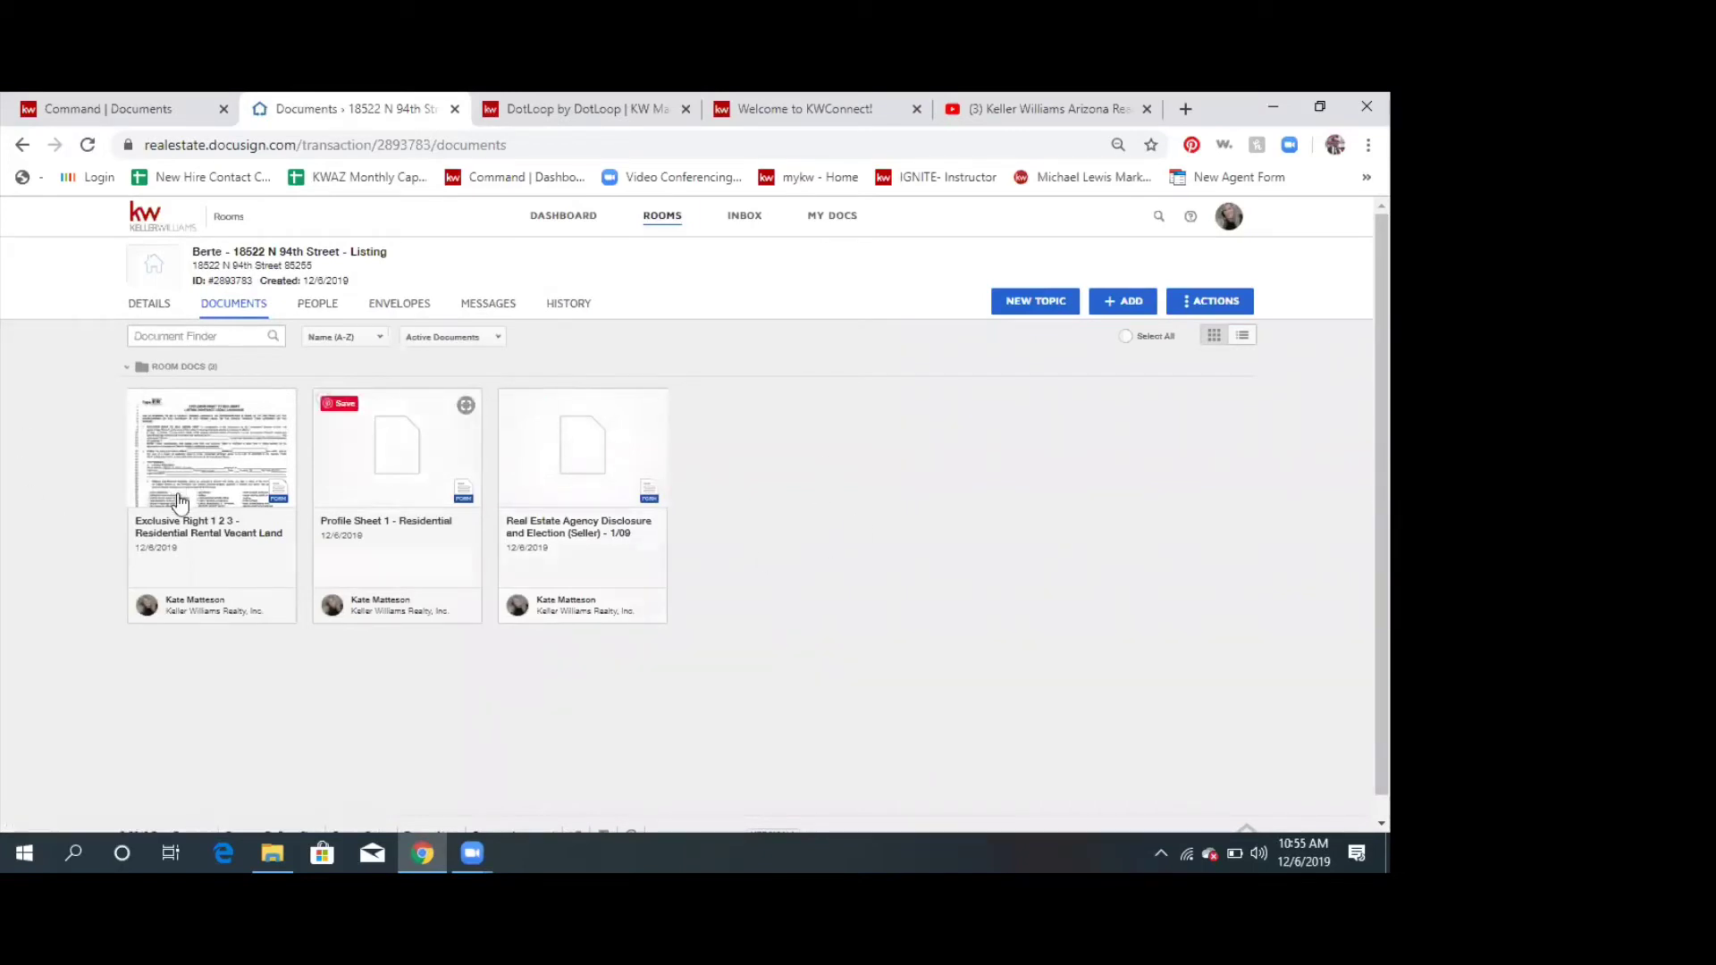
# - Add DocuSign forms from the Forms Group Residential Seller Forms (Listing Documents)
pyautogui.click(1125, 302)
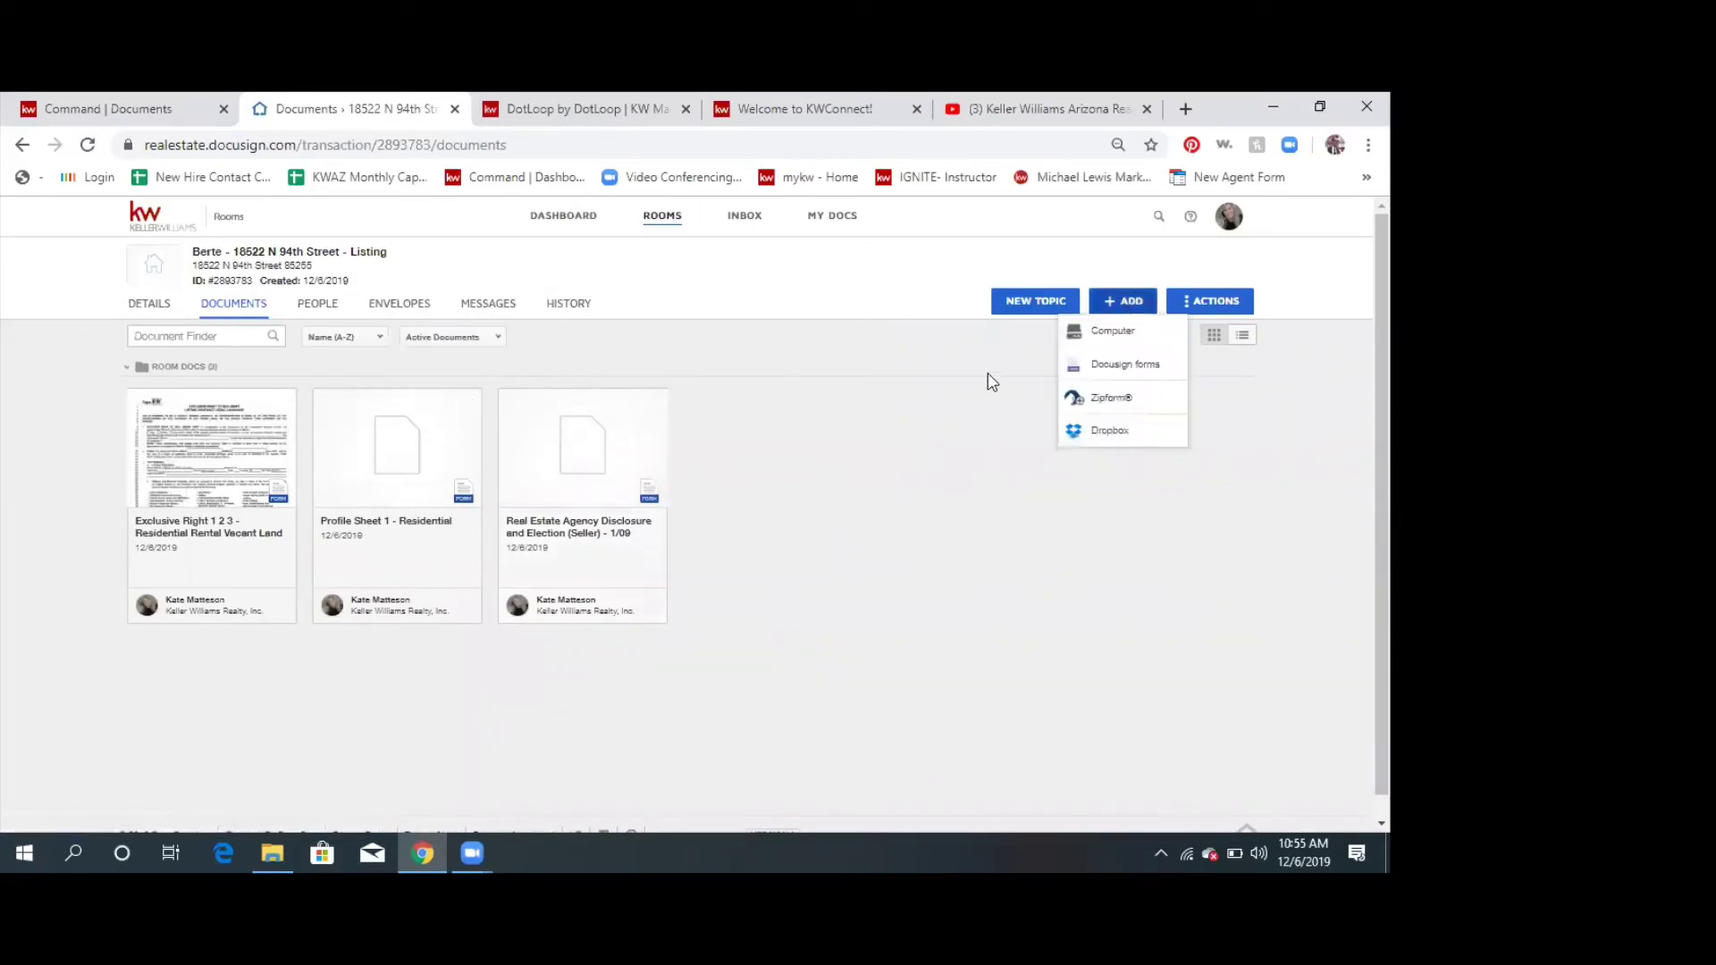
pyautogui.click(1119, 369)
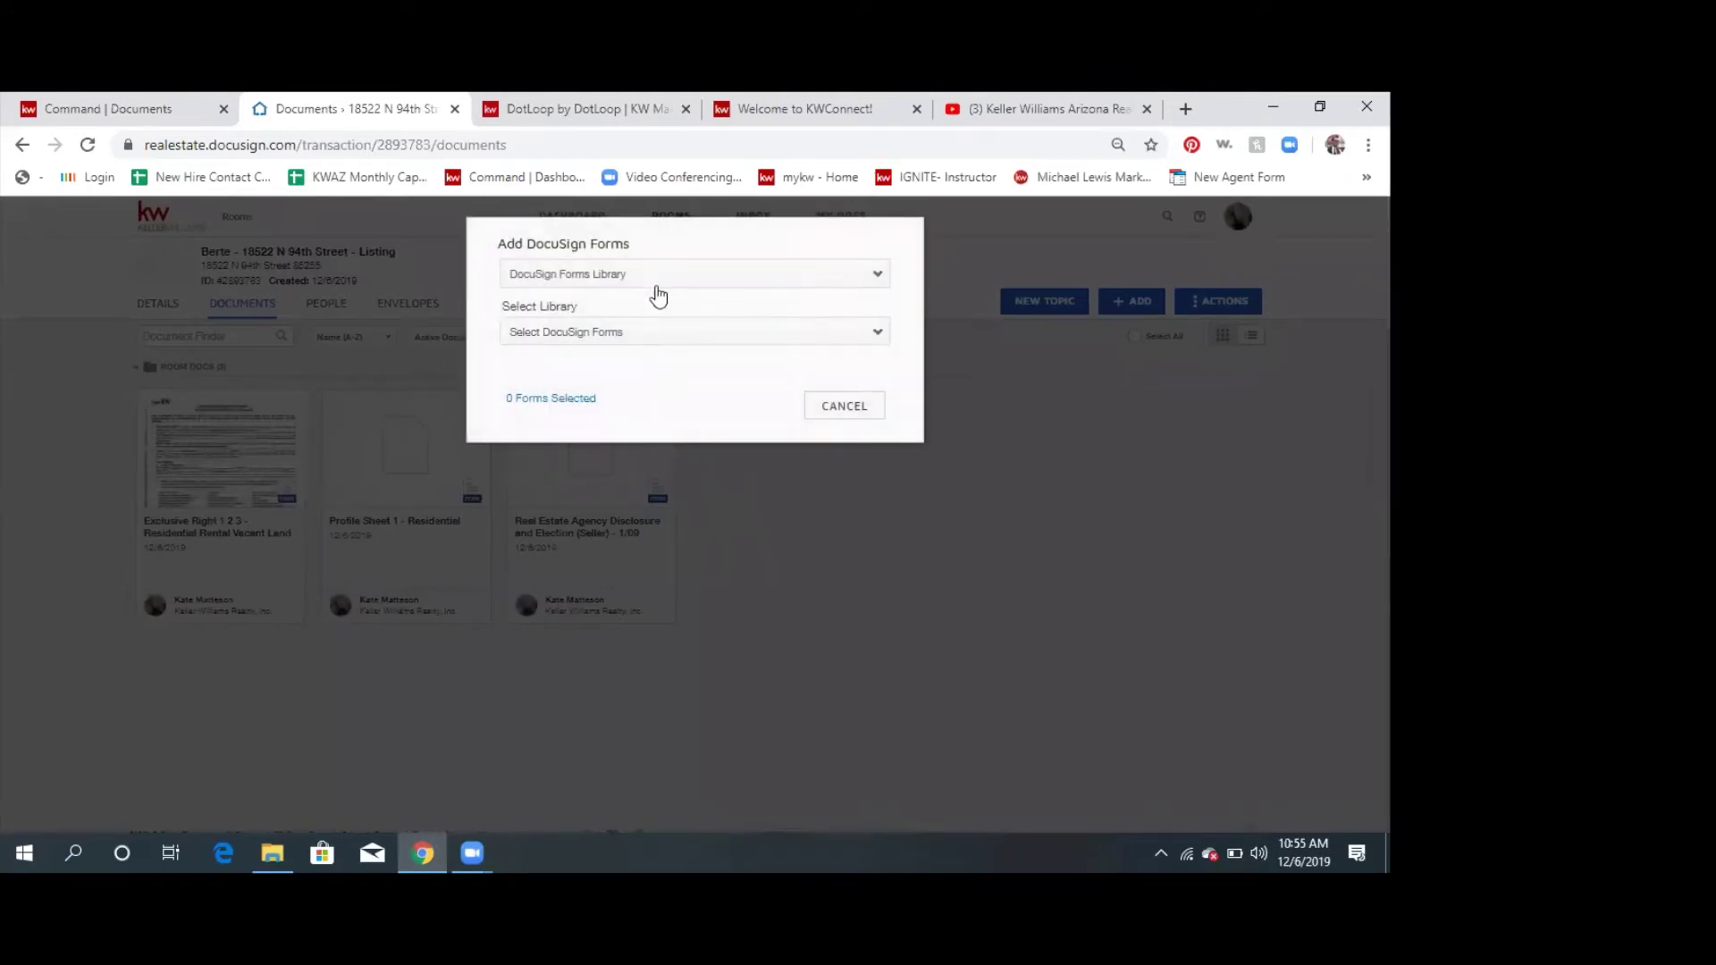
pyautogui.click(656, 275)
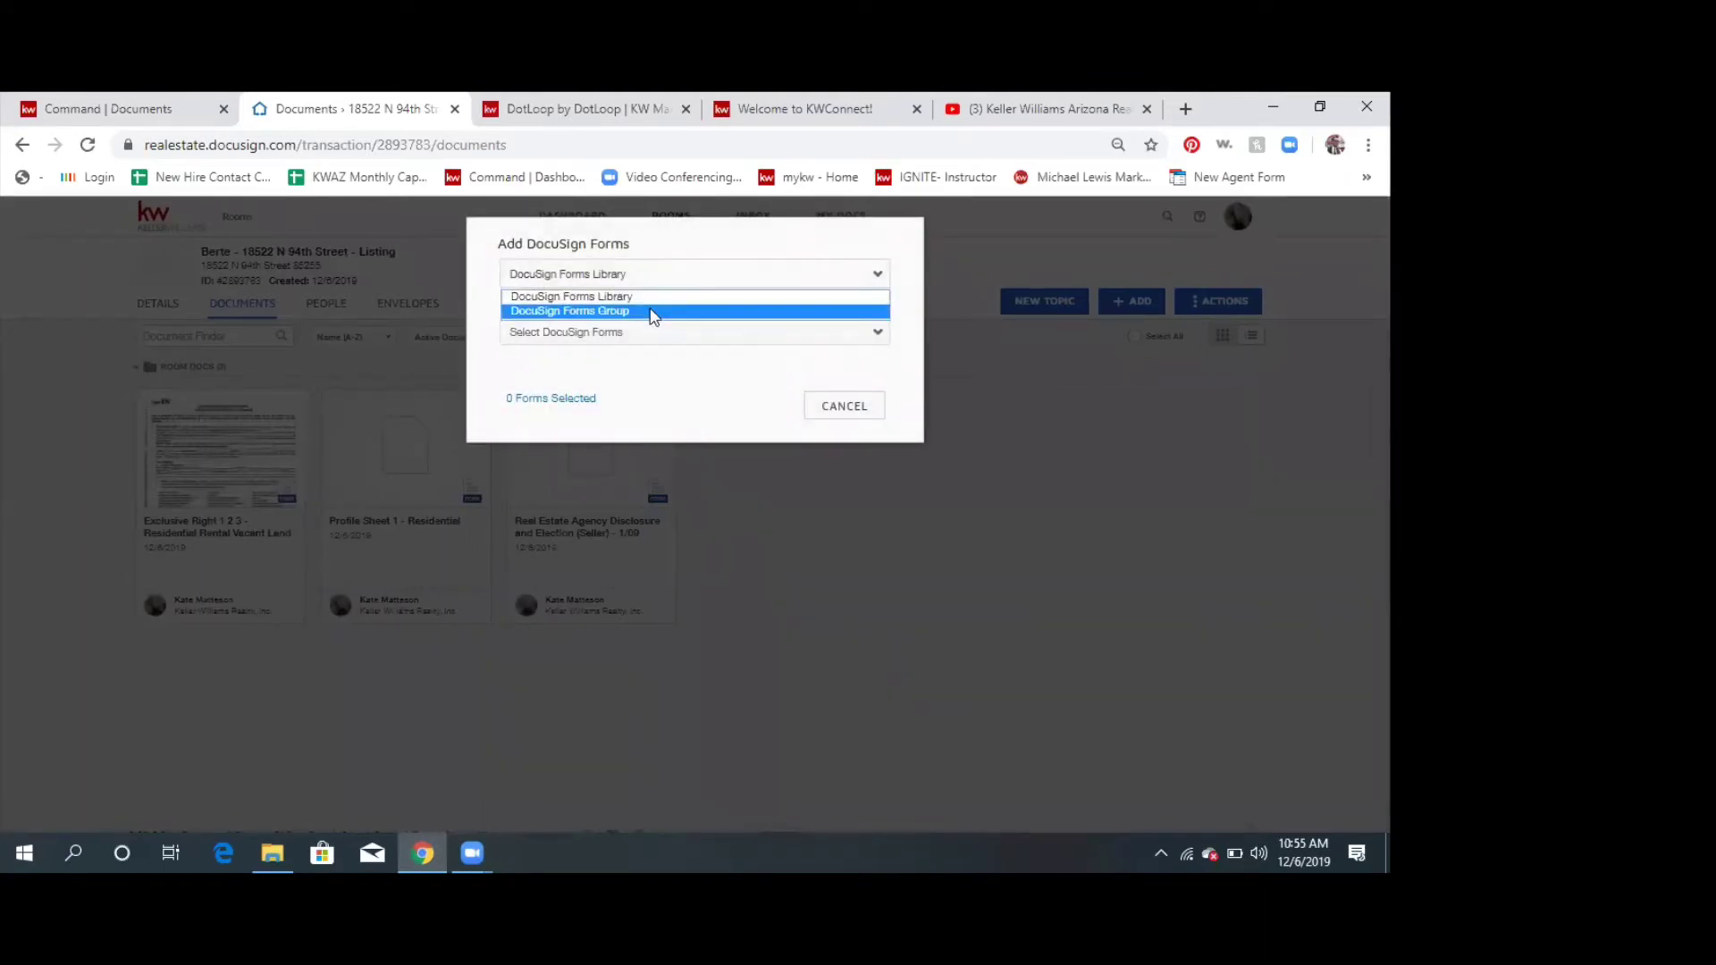
pyautogui.click(653, 312)
pyautogui.click(653, 337)
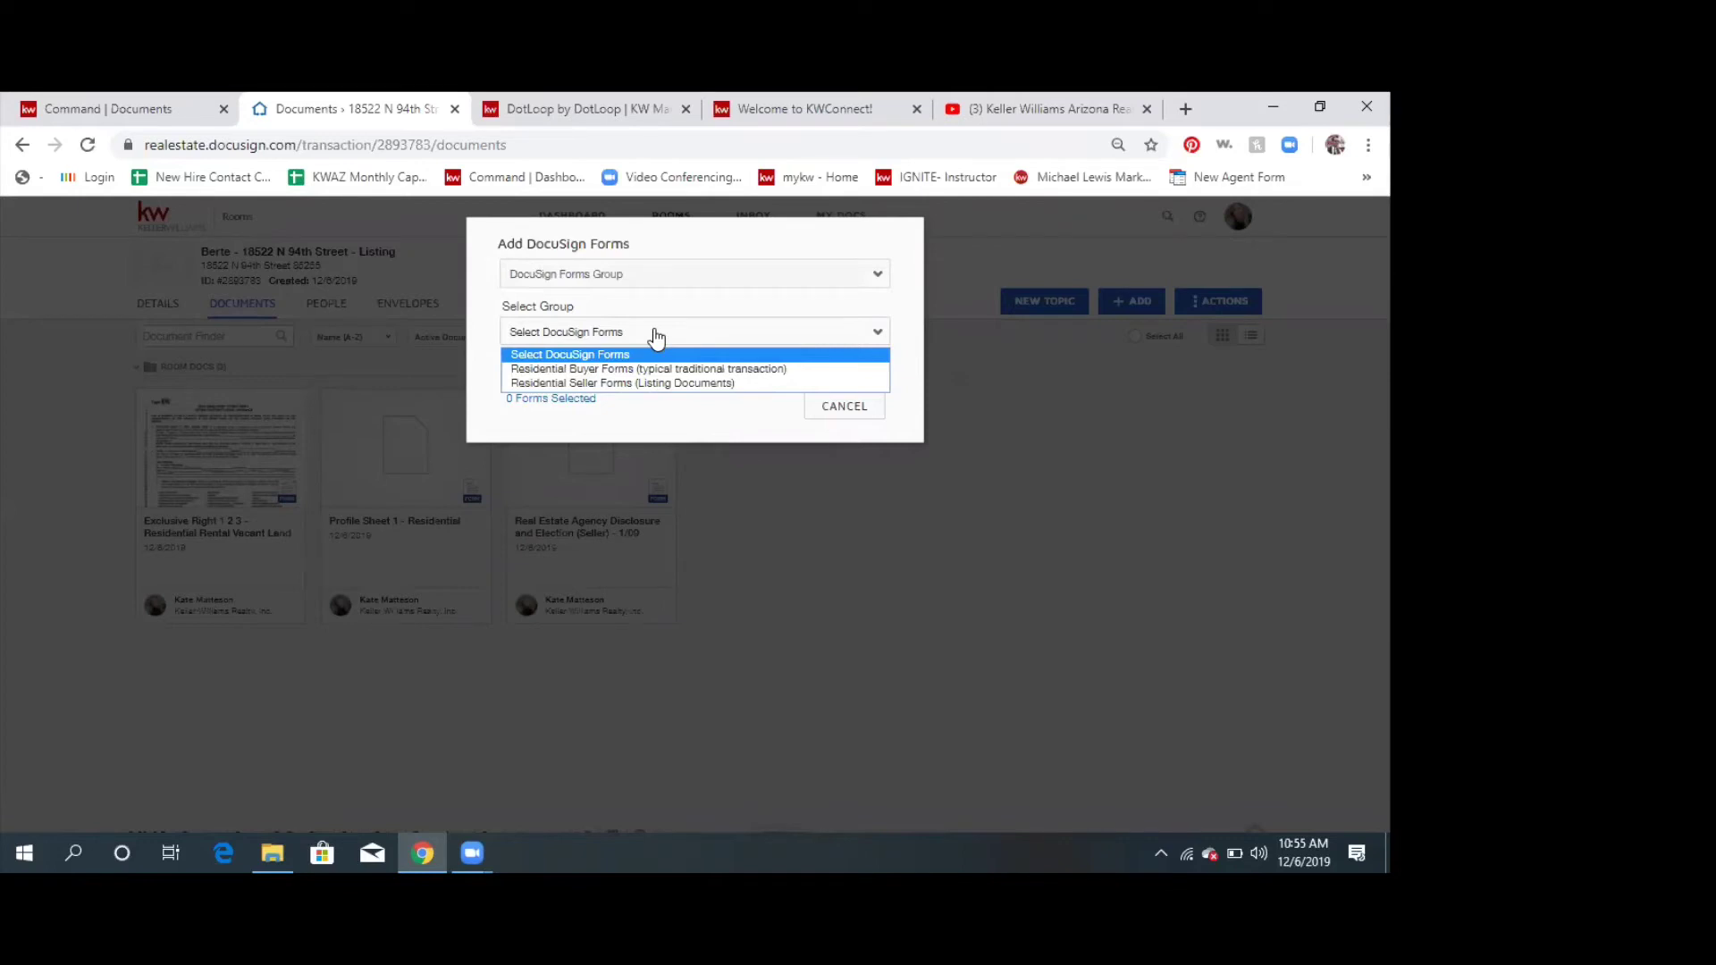
pyautogui.click(655, 383)
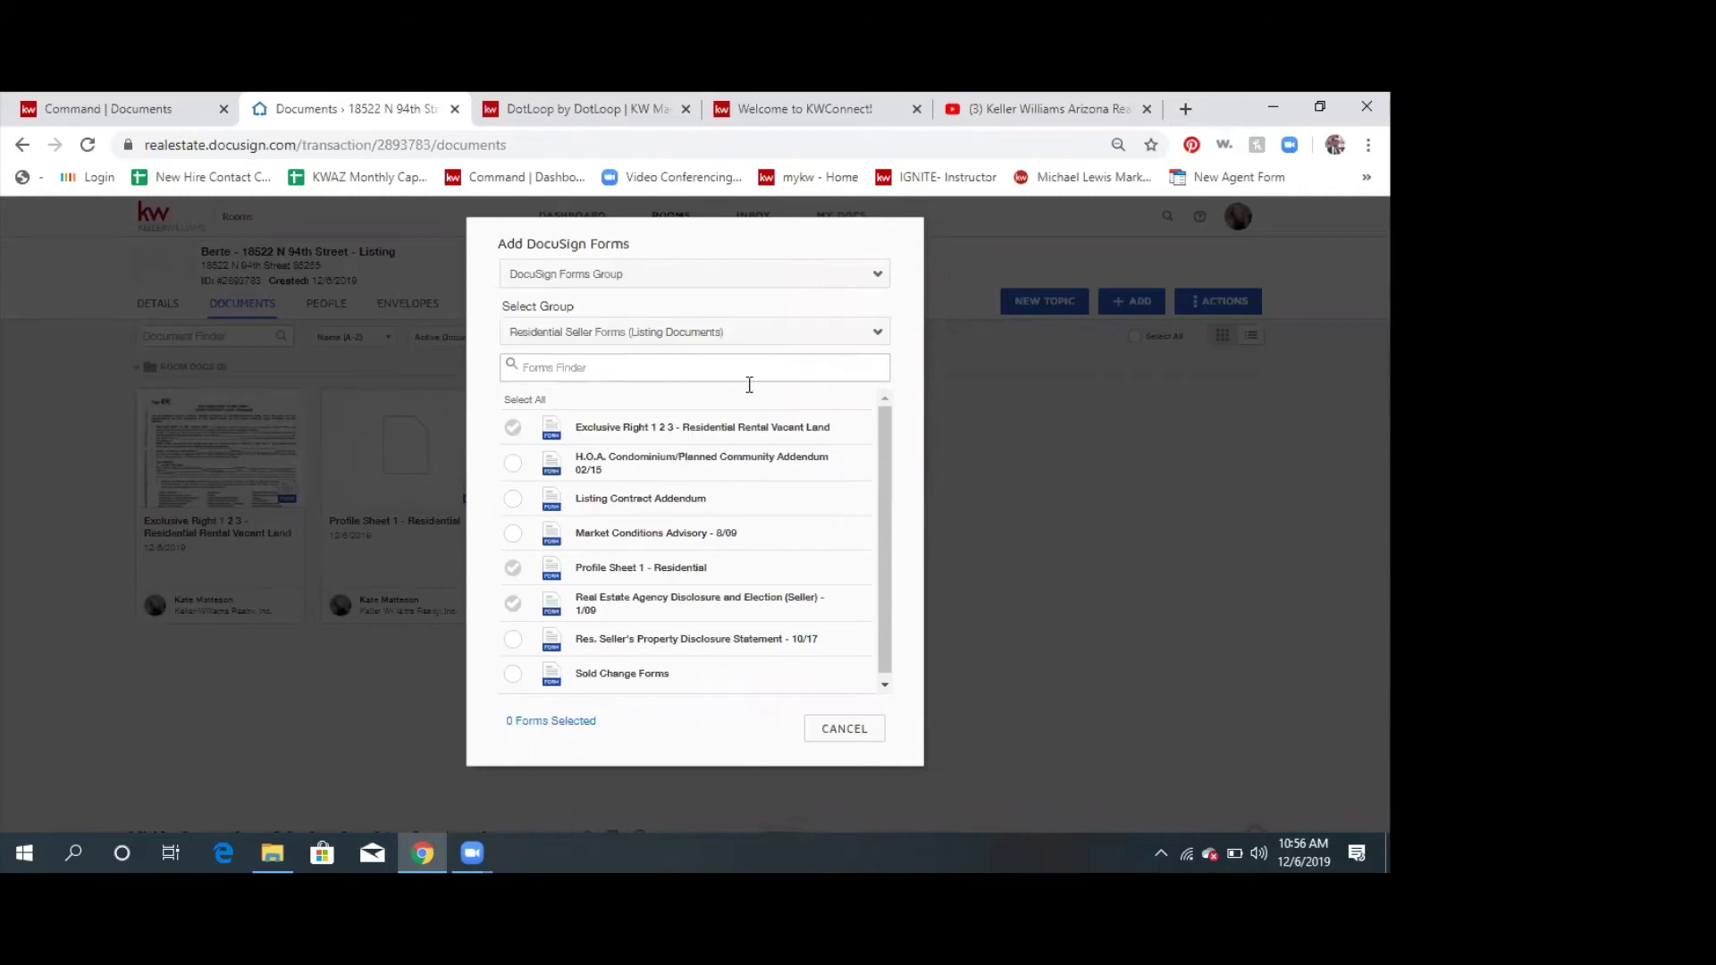
pyautogui.click(1367, 144)
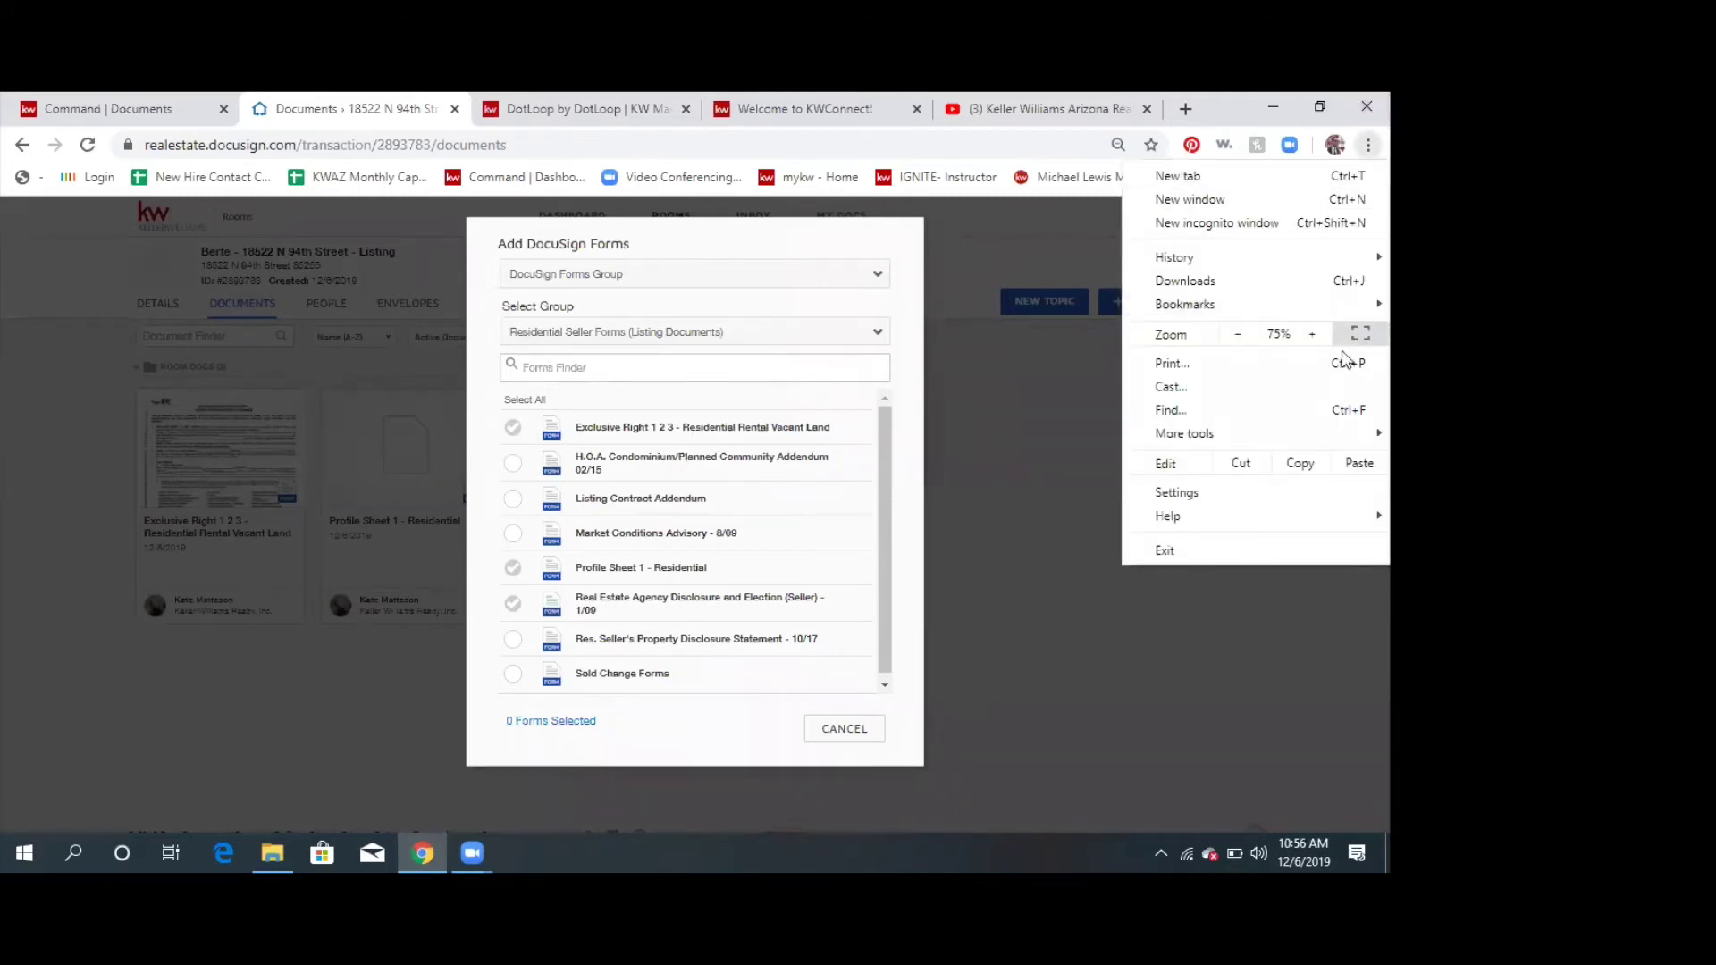
# - Raise the browser page zoom back to 100%
pyautogui.click(1314, 334)
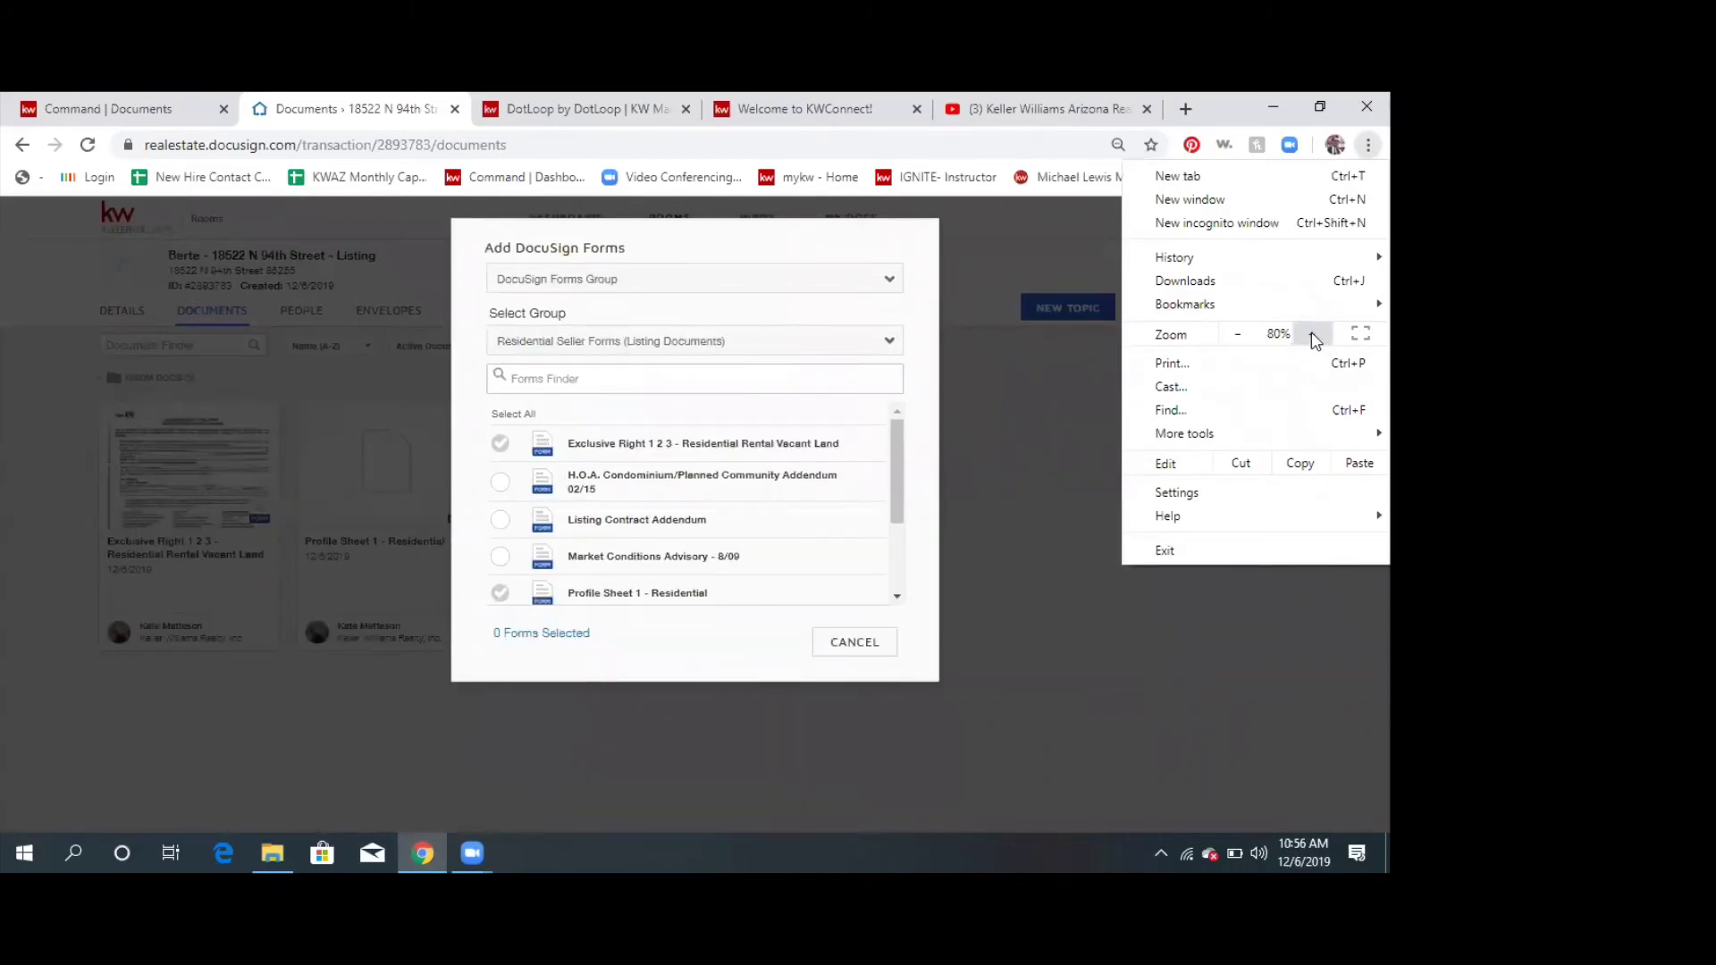
pyautogui.click(1314, 336)
pyautogui.click(1313, 336)
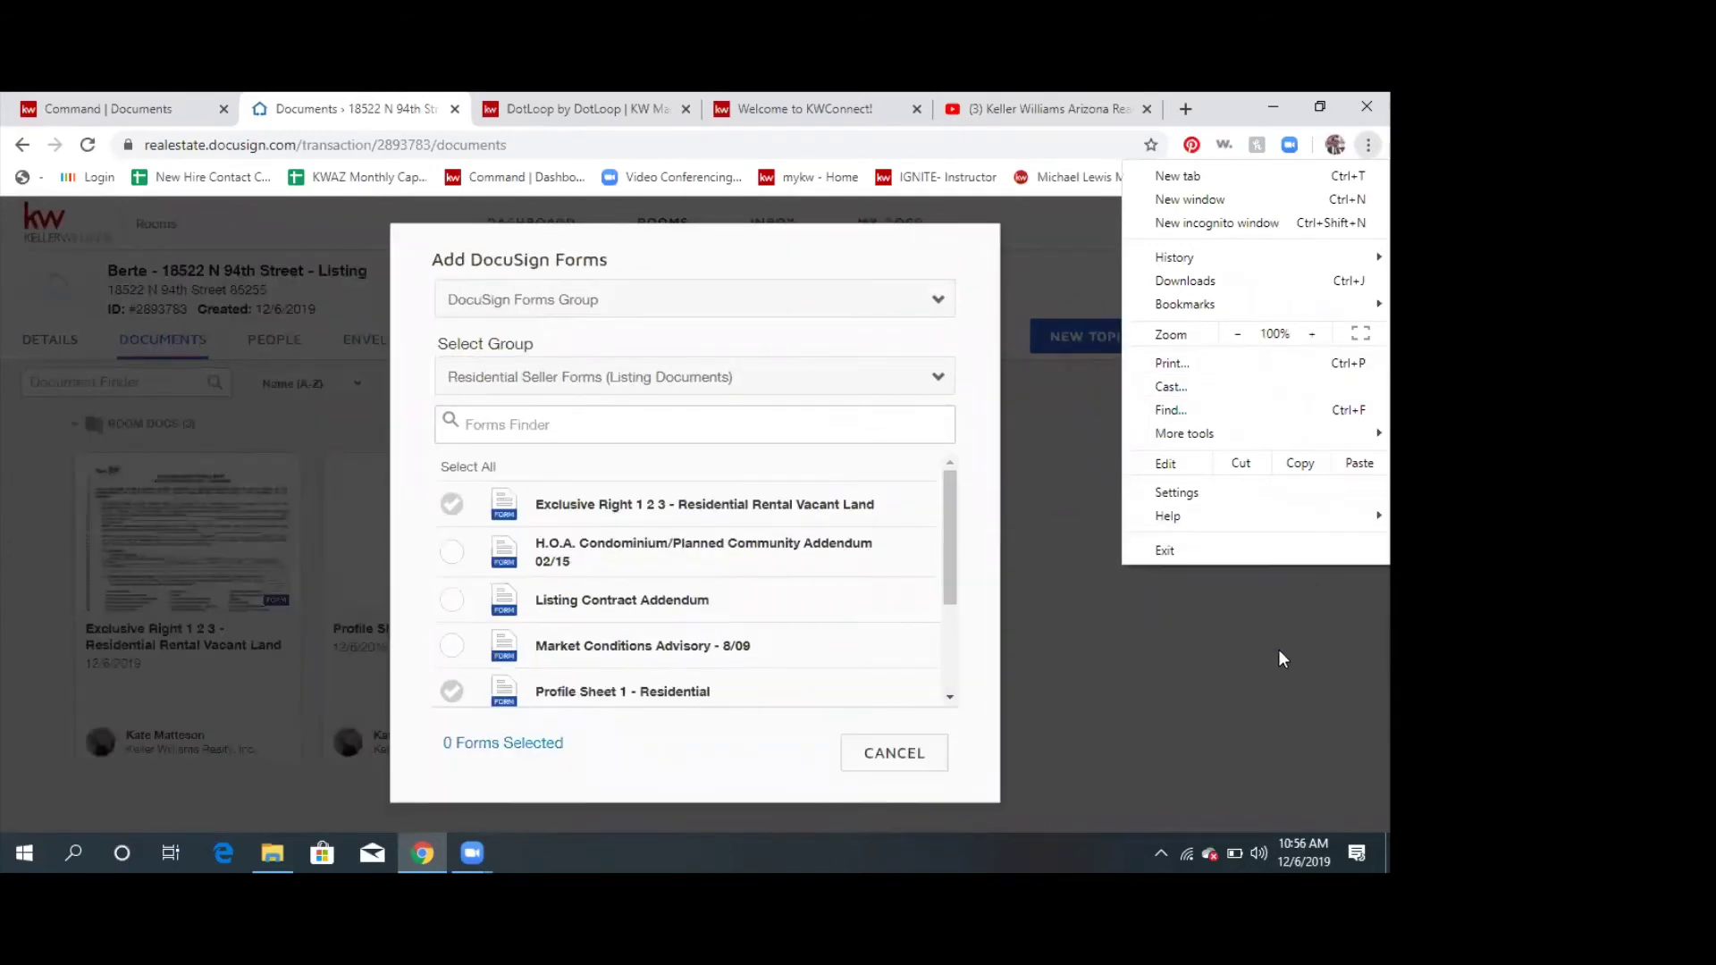
pyautogui.click(1189, 611)
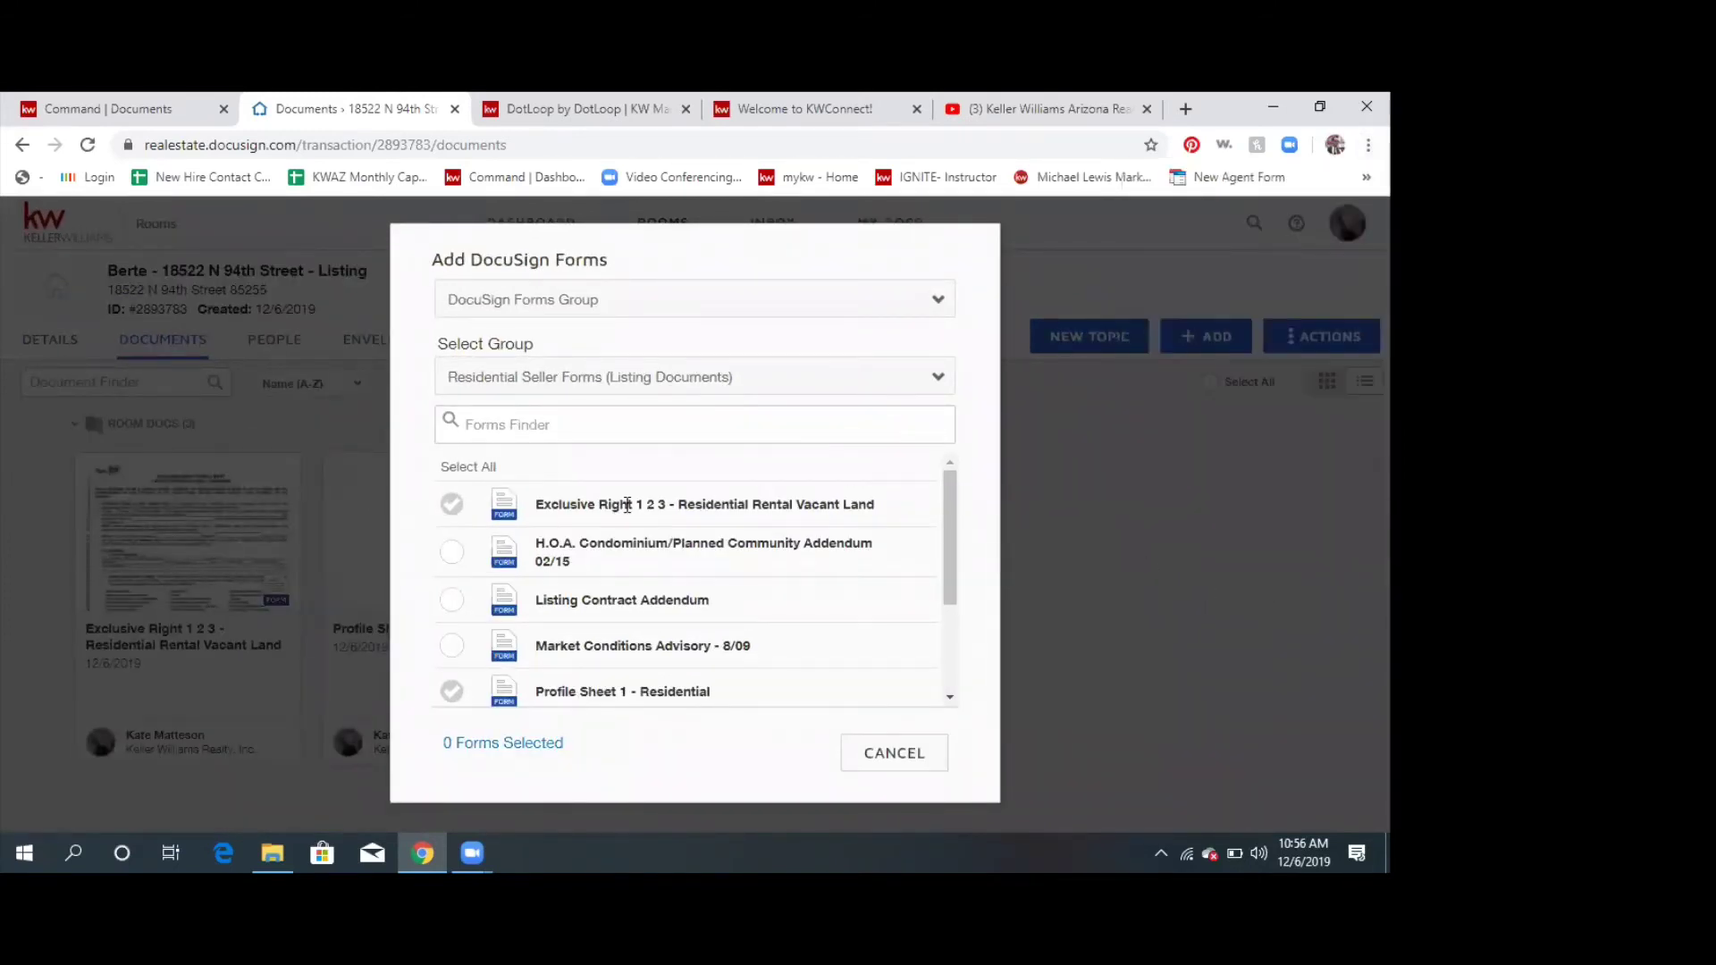
# - Add the H.O.A. Condominium Addendum and Market Conditions Advisory forms to the room
pyautogui.click(450, 554)
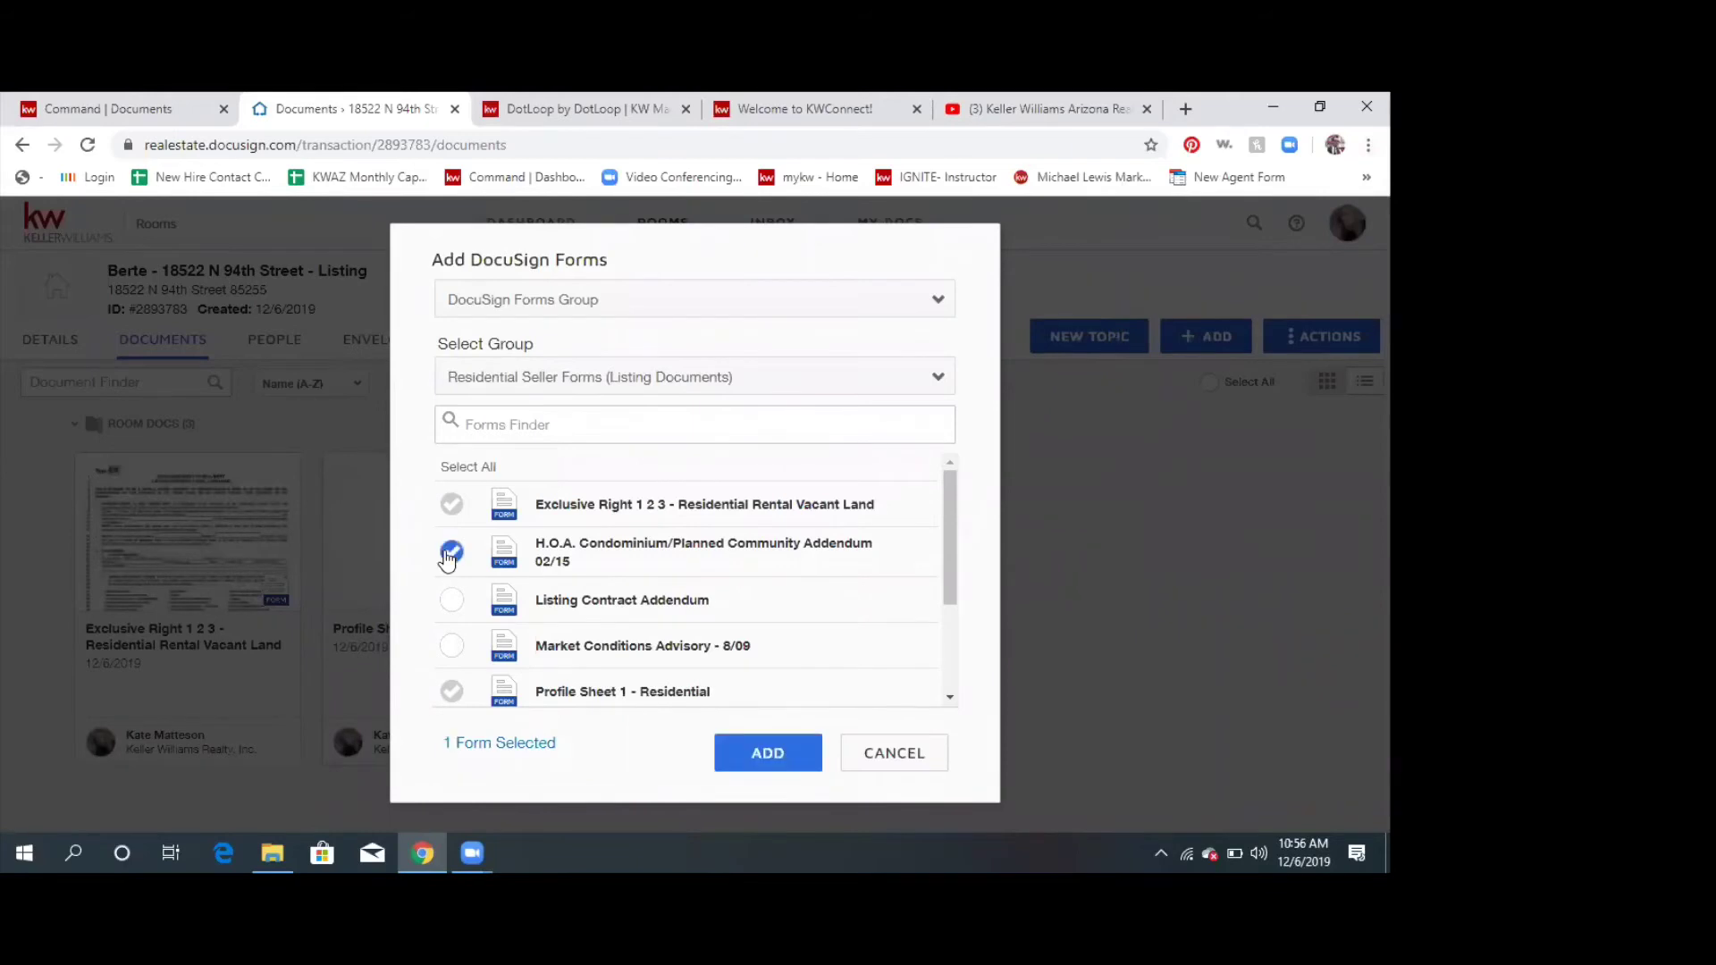
pyautogui.click(450, 647)
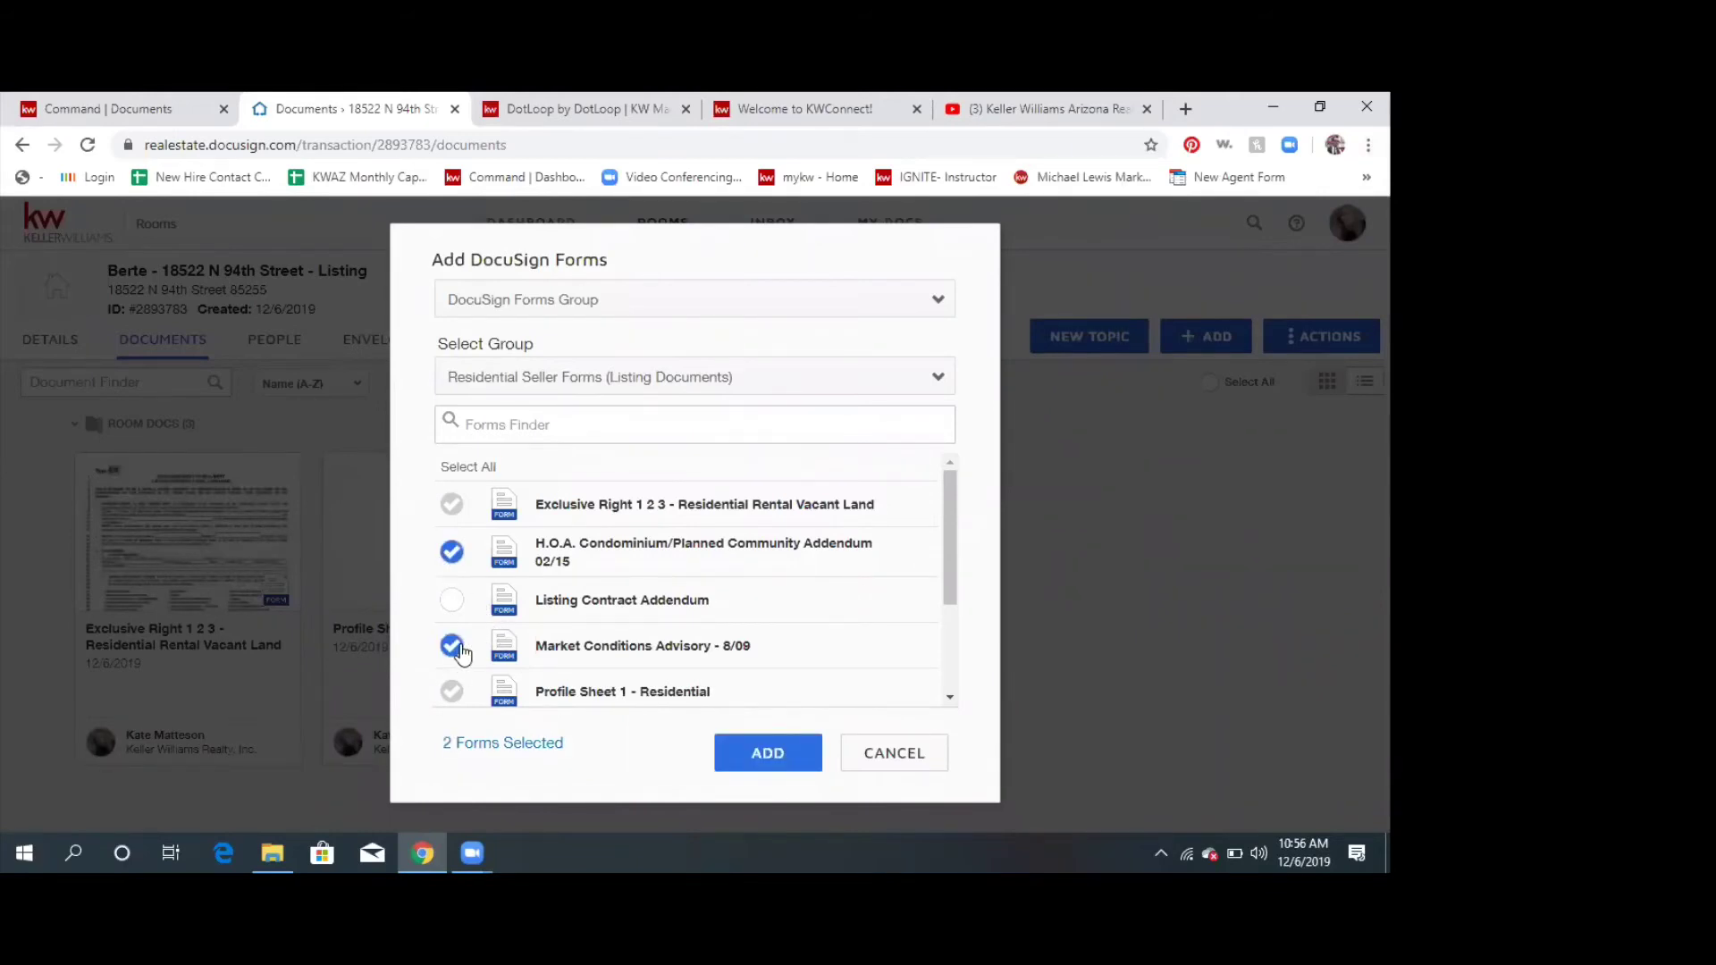
pyautogui.scroll(-2, 460, 653)
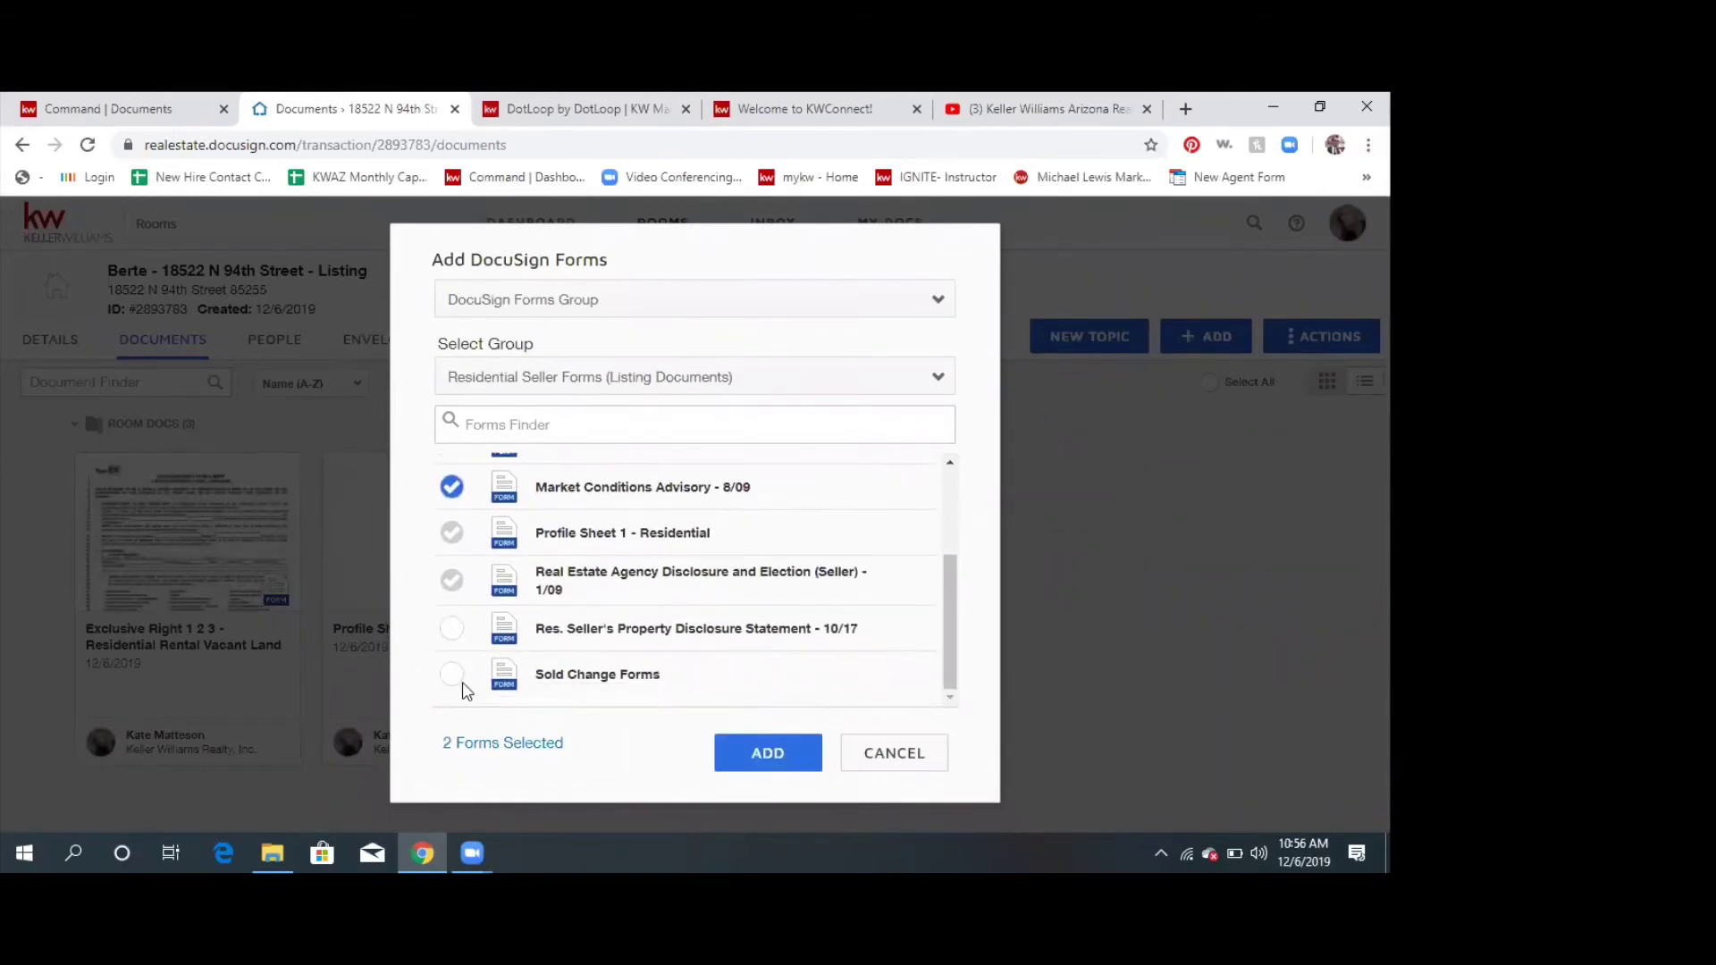
pyautogui.click(767, 758)
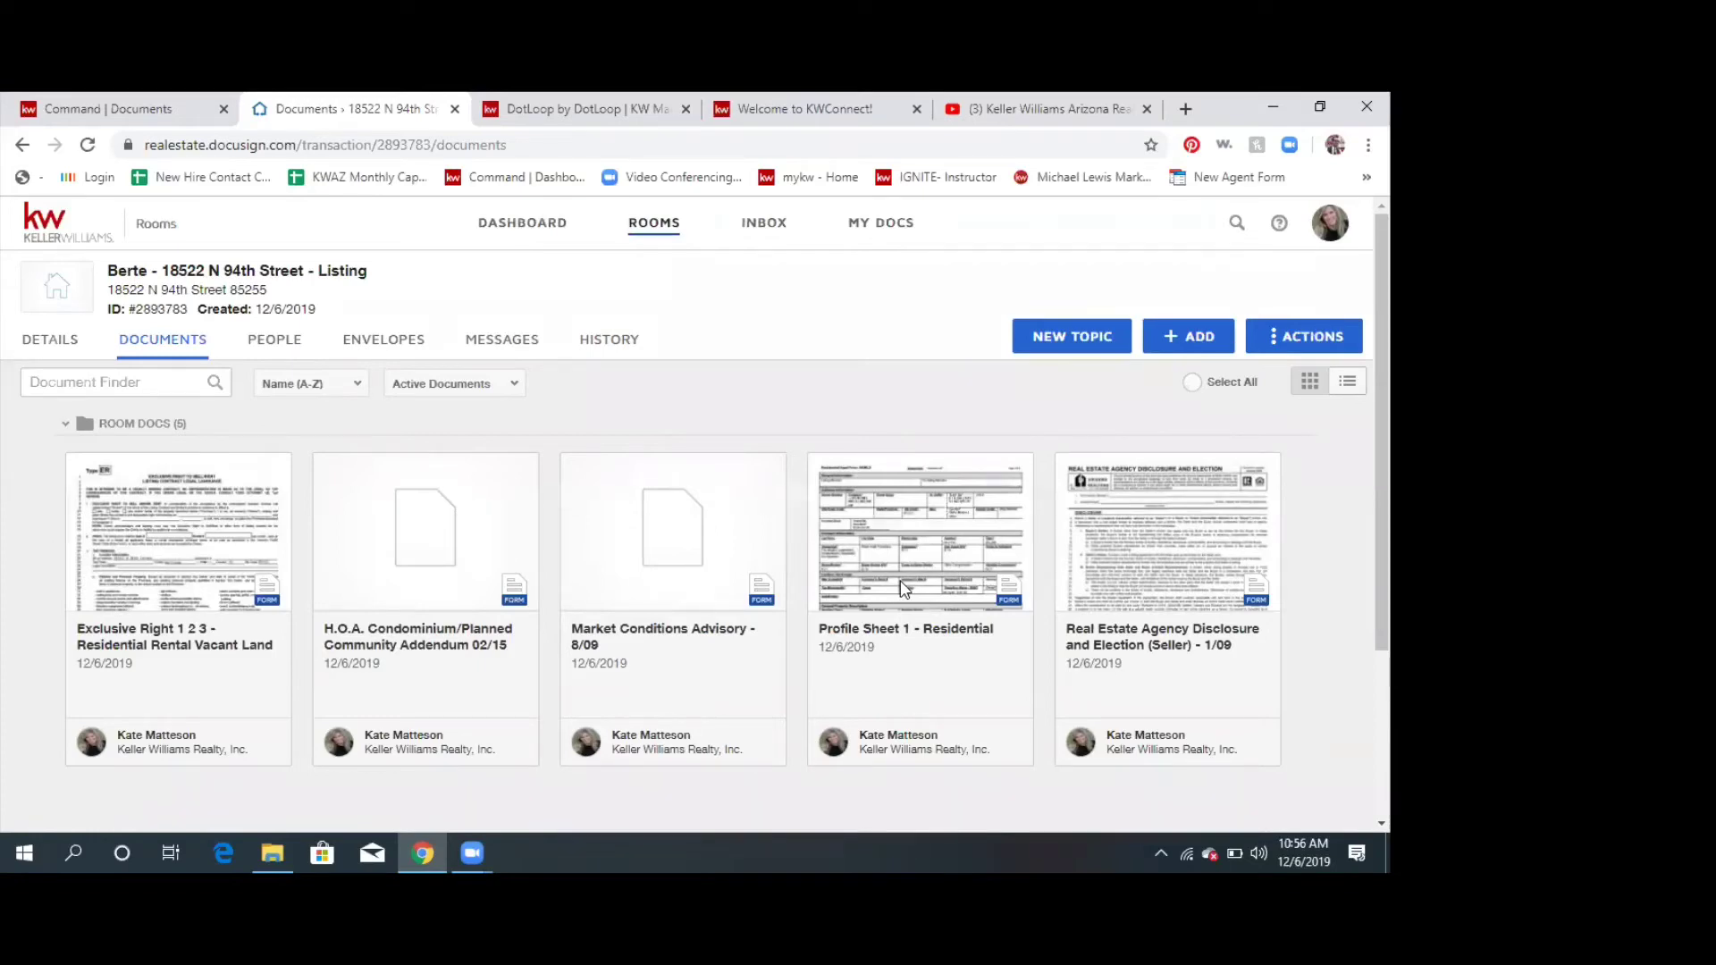
# - Open the Exclusive Right 1 2 3 - Residential Rental Vacant Land document card
pyautogui.scroll(-3, 447, 645)
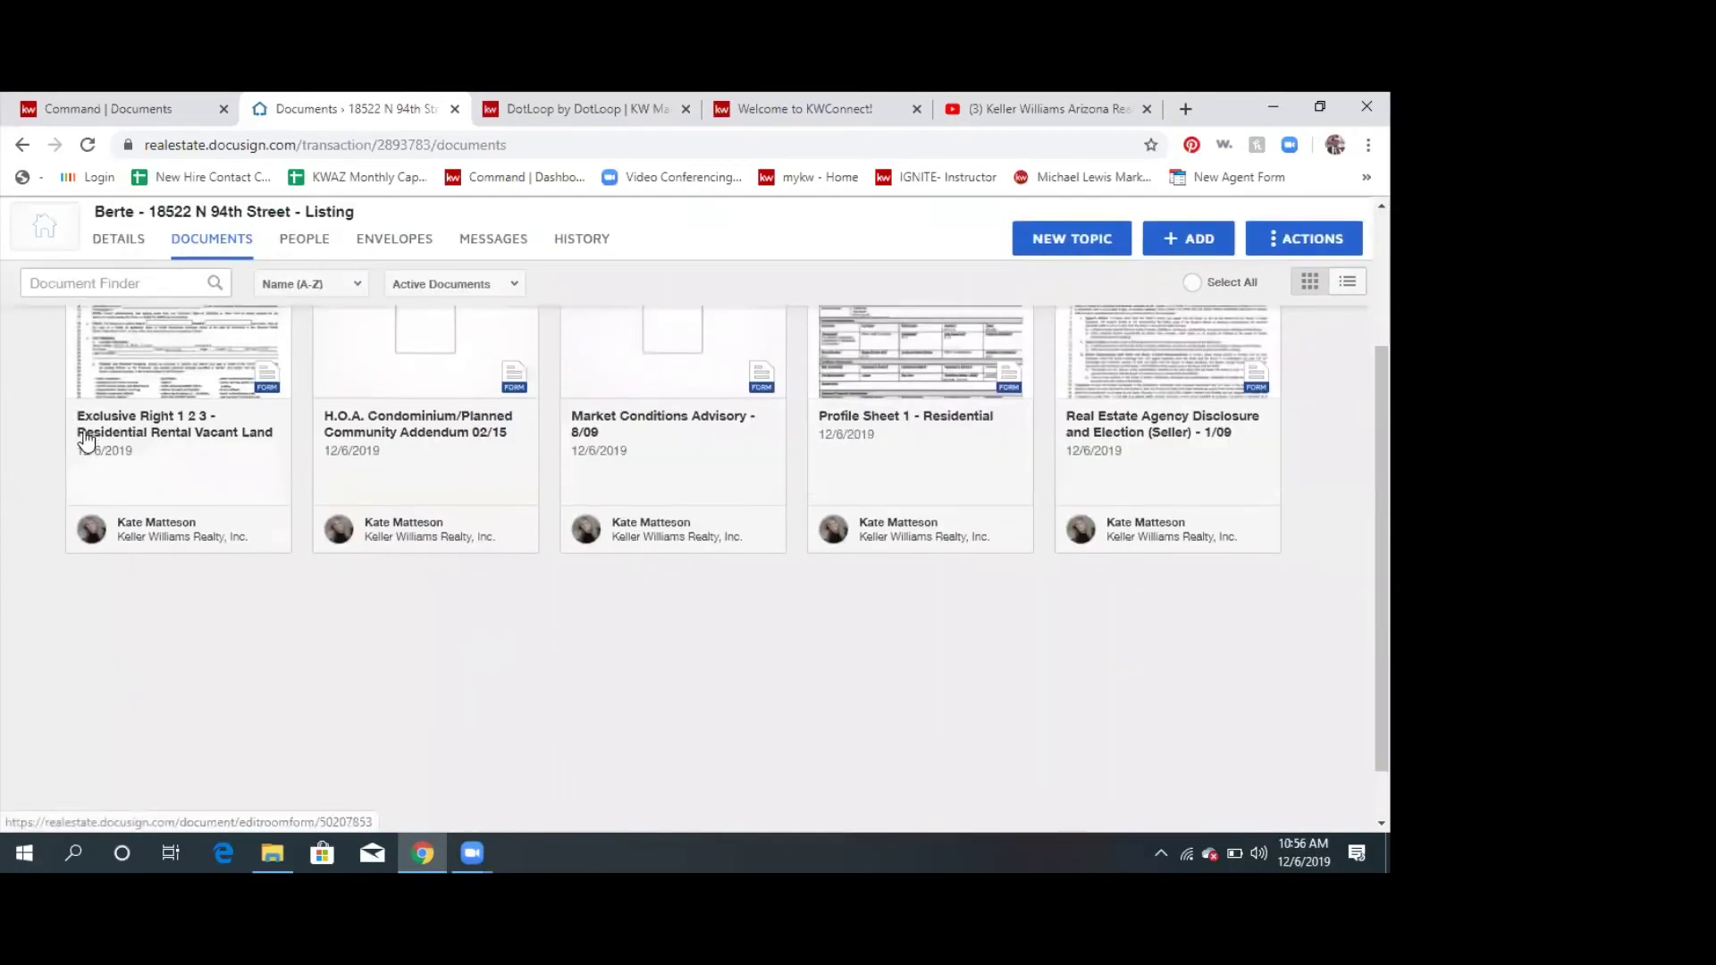
pyautogui.scroll(3, 86, 440)
pyautogui.click(169, 514)
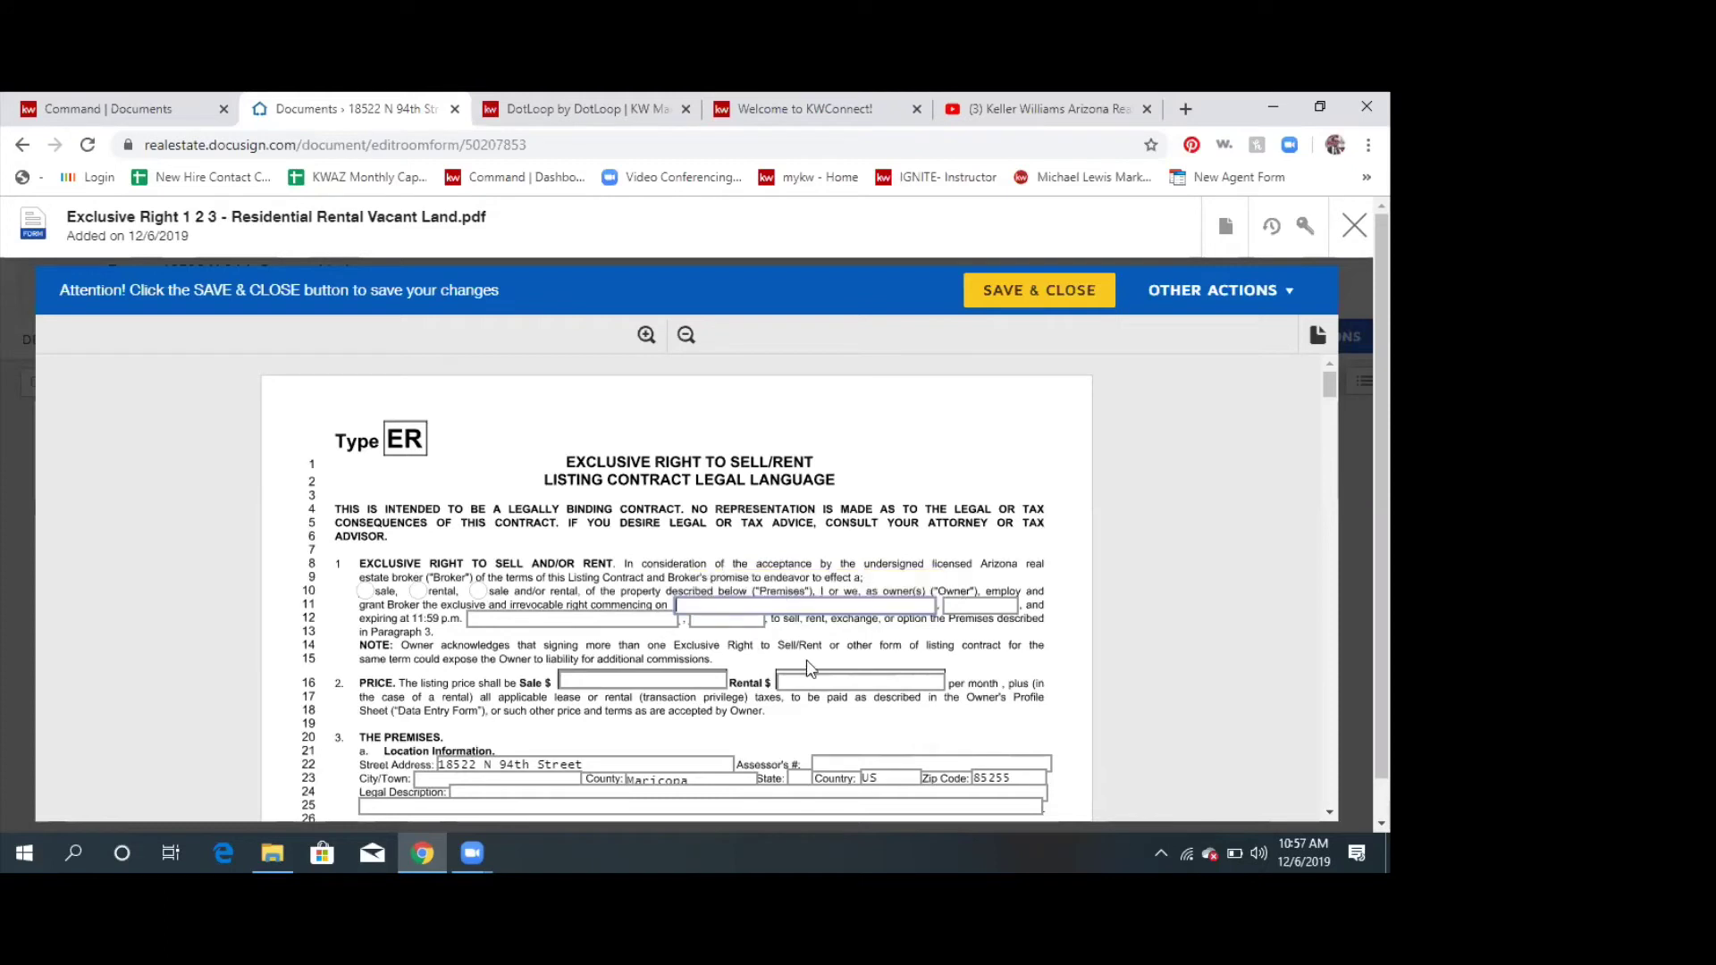
# - Set the listing to commence December 6, 2019 and expire April 13th, 2019
pyautogui.click(811, 603)
pyautogui.write('may')
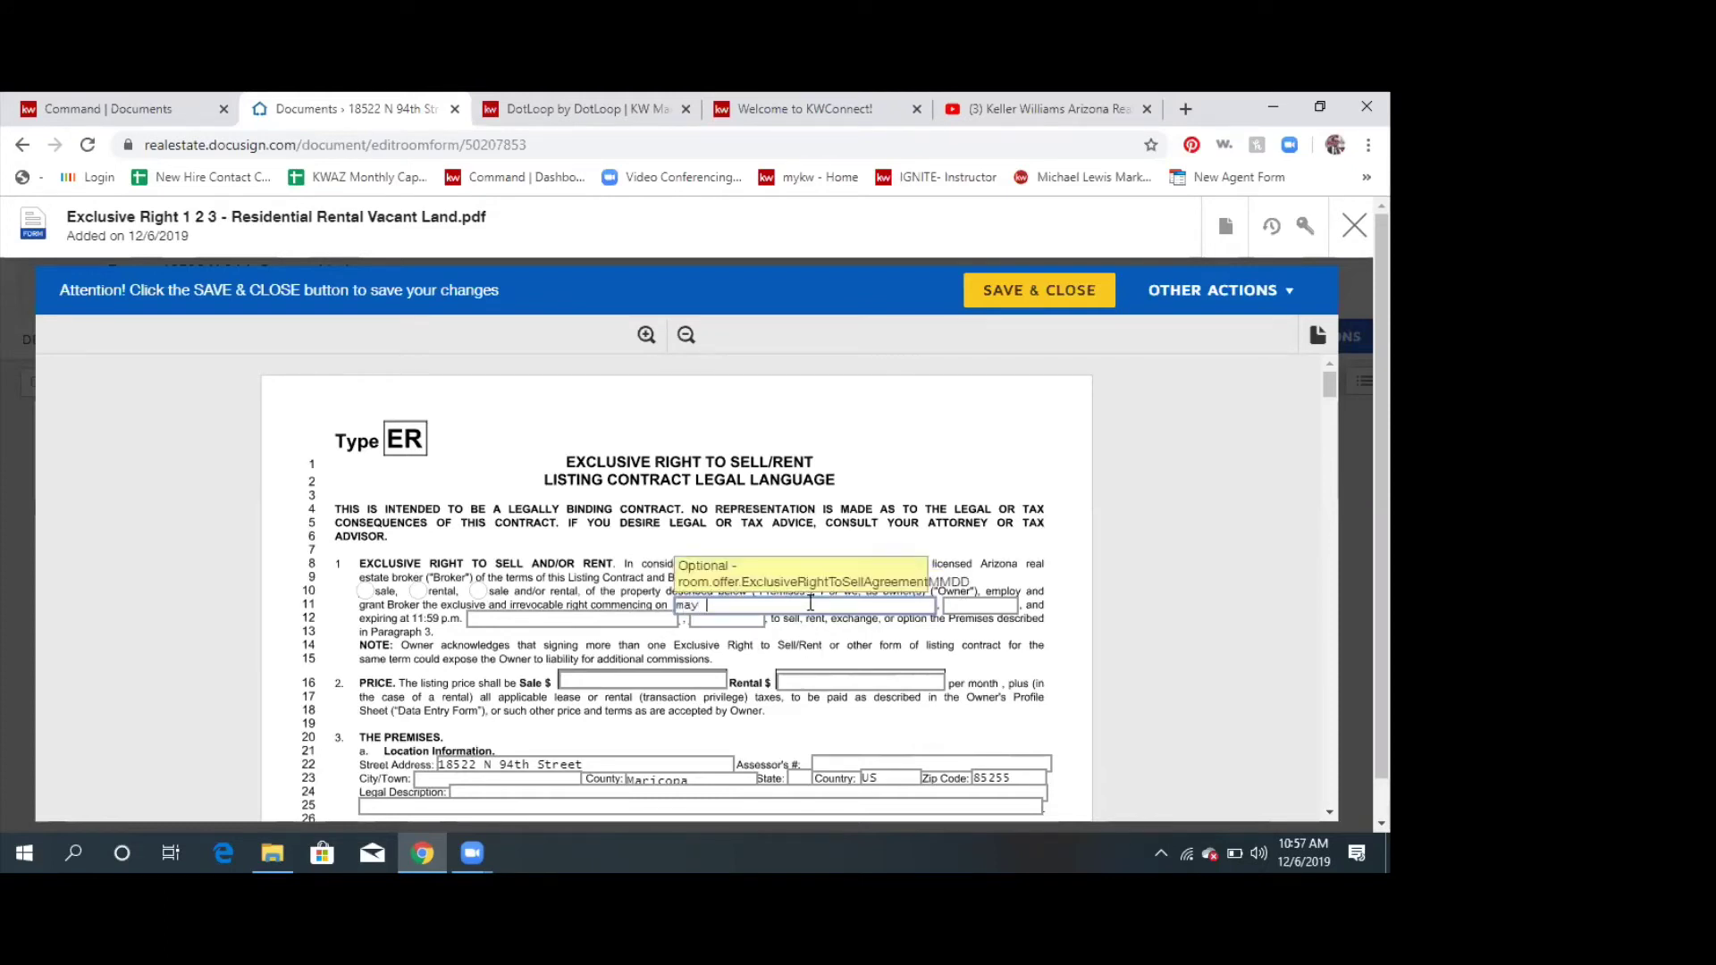
pyautogui.press('BackSpace')
pyautogui.press('BackSpace')
pyautogui.press('BackSpace')
pyautogui.press('BackSpace')
pyautogui.write('December ')
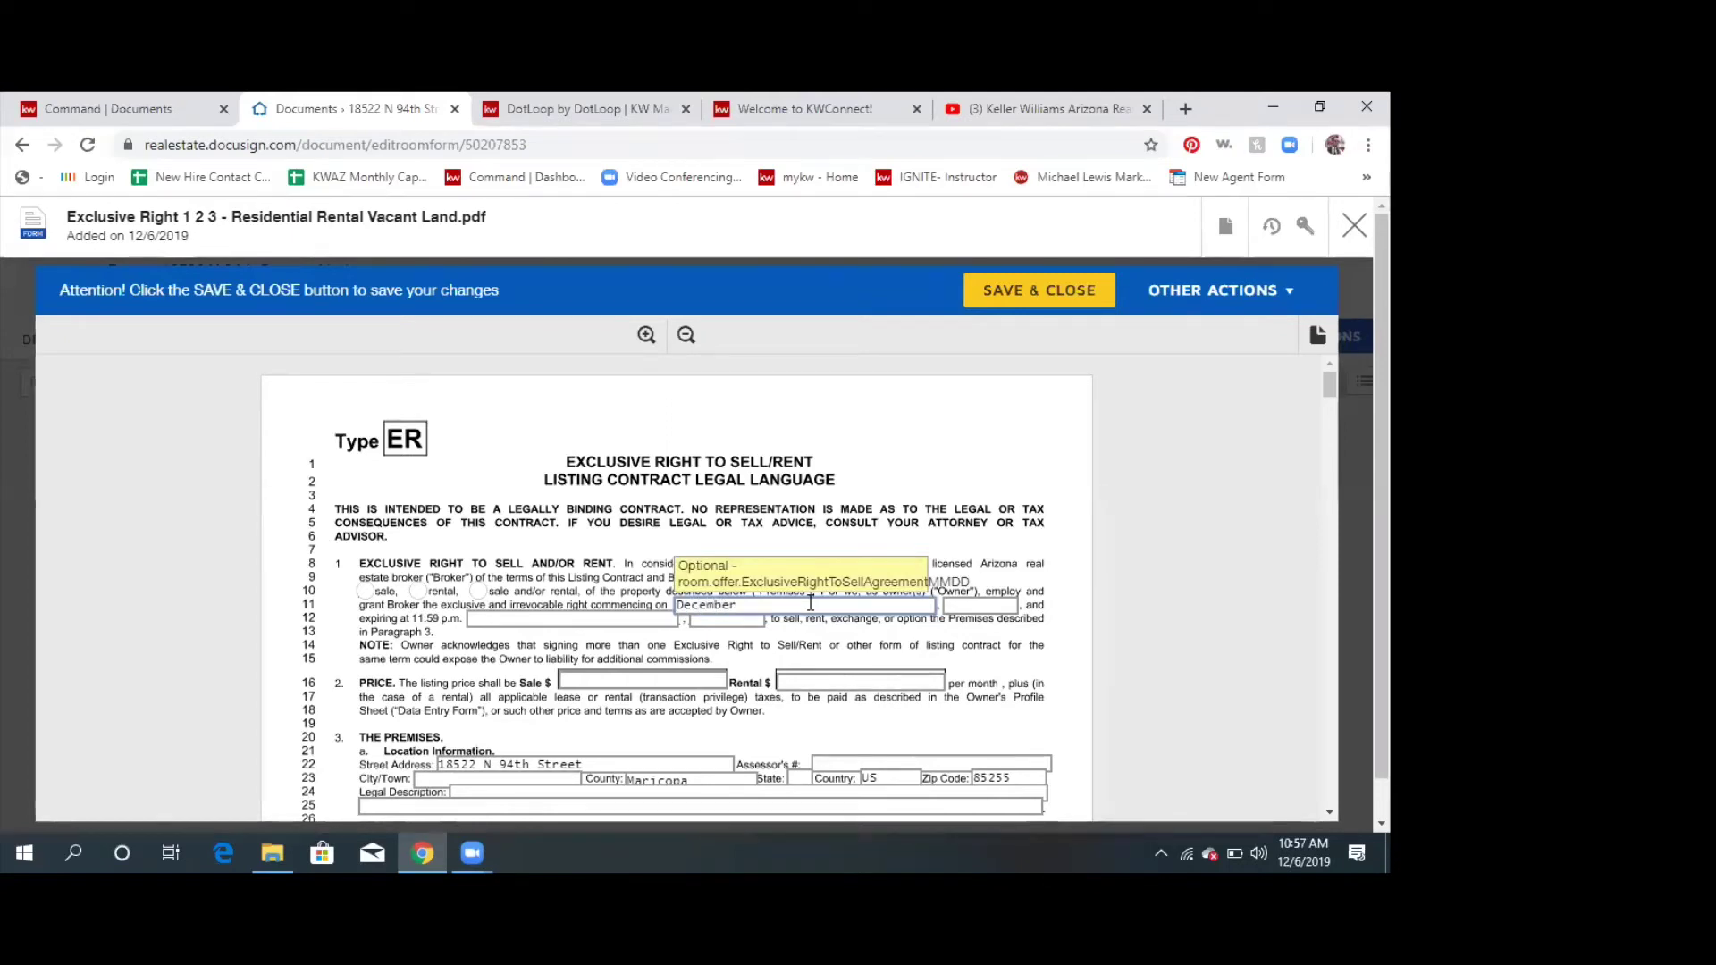
pyautogui.write('6')
pyautogui.press('Tab')
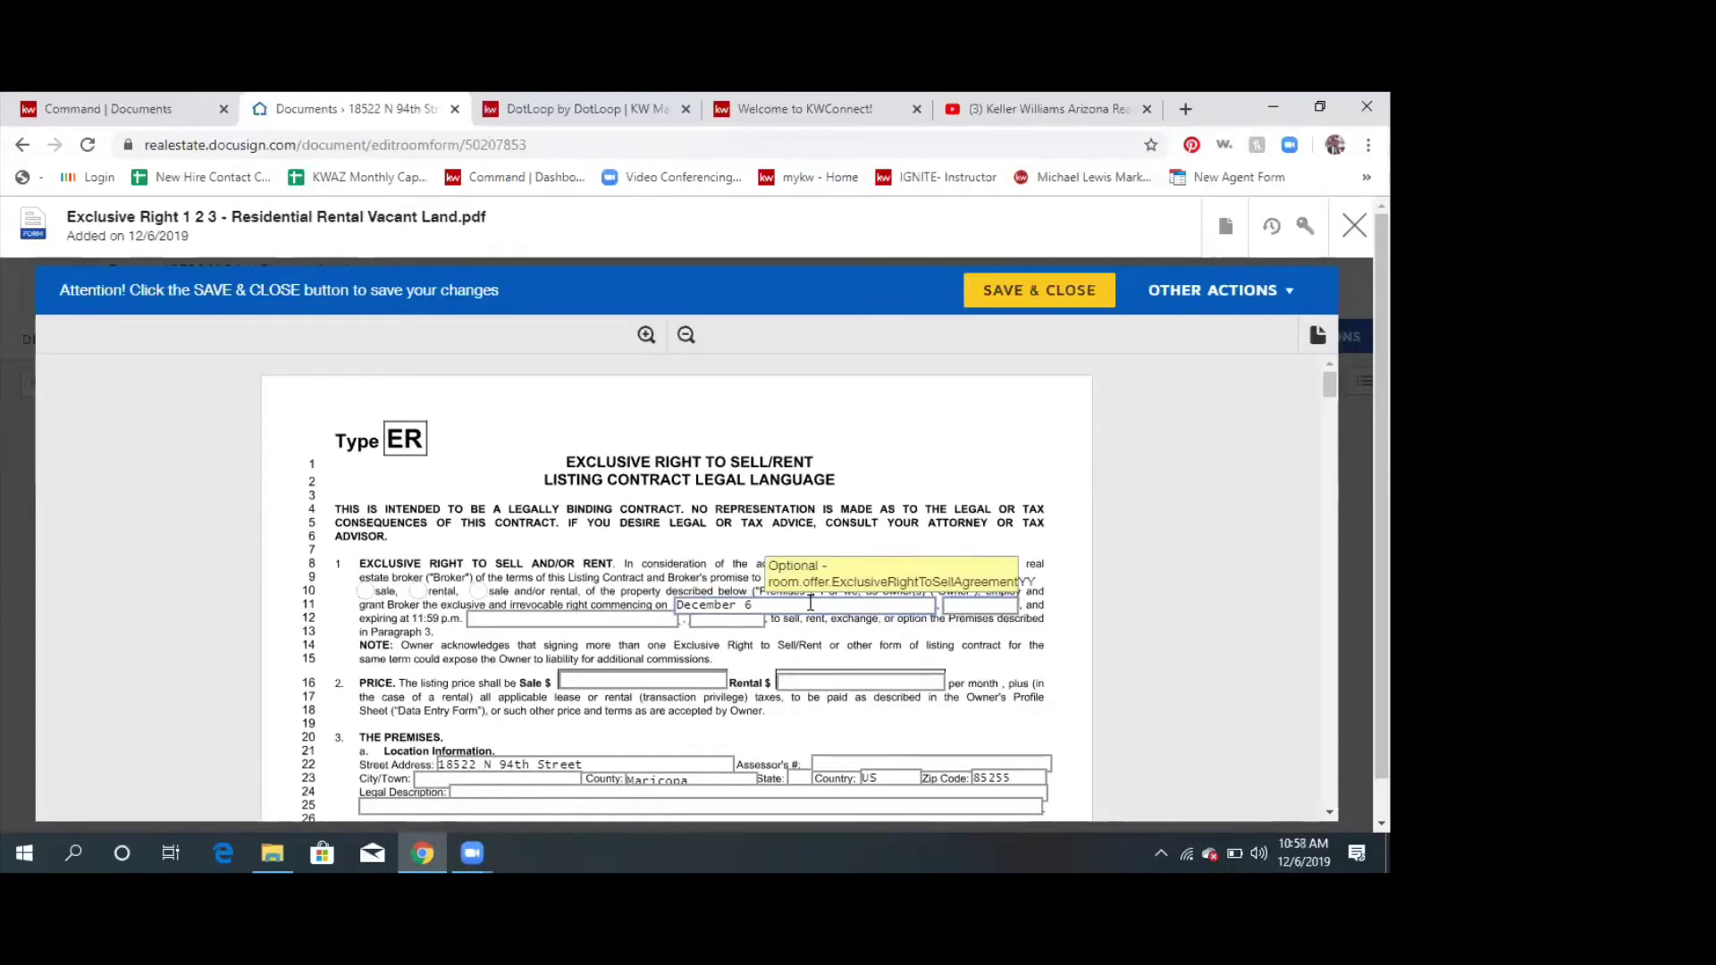
pyautogui.write('2019')
pyautogui.press('Tab')
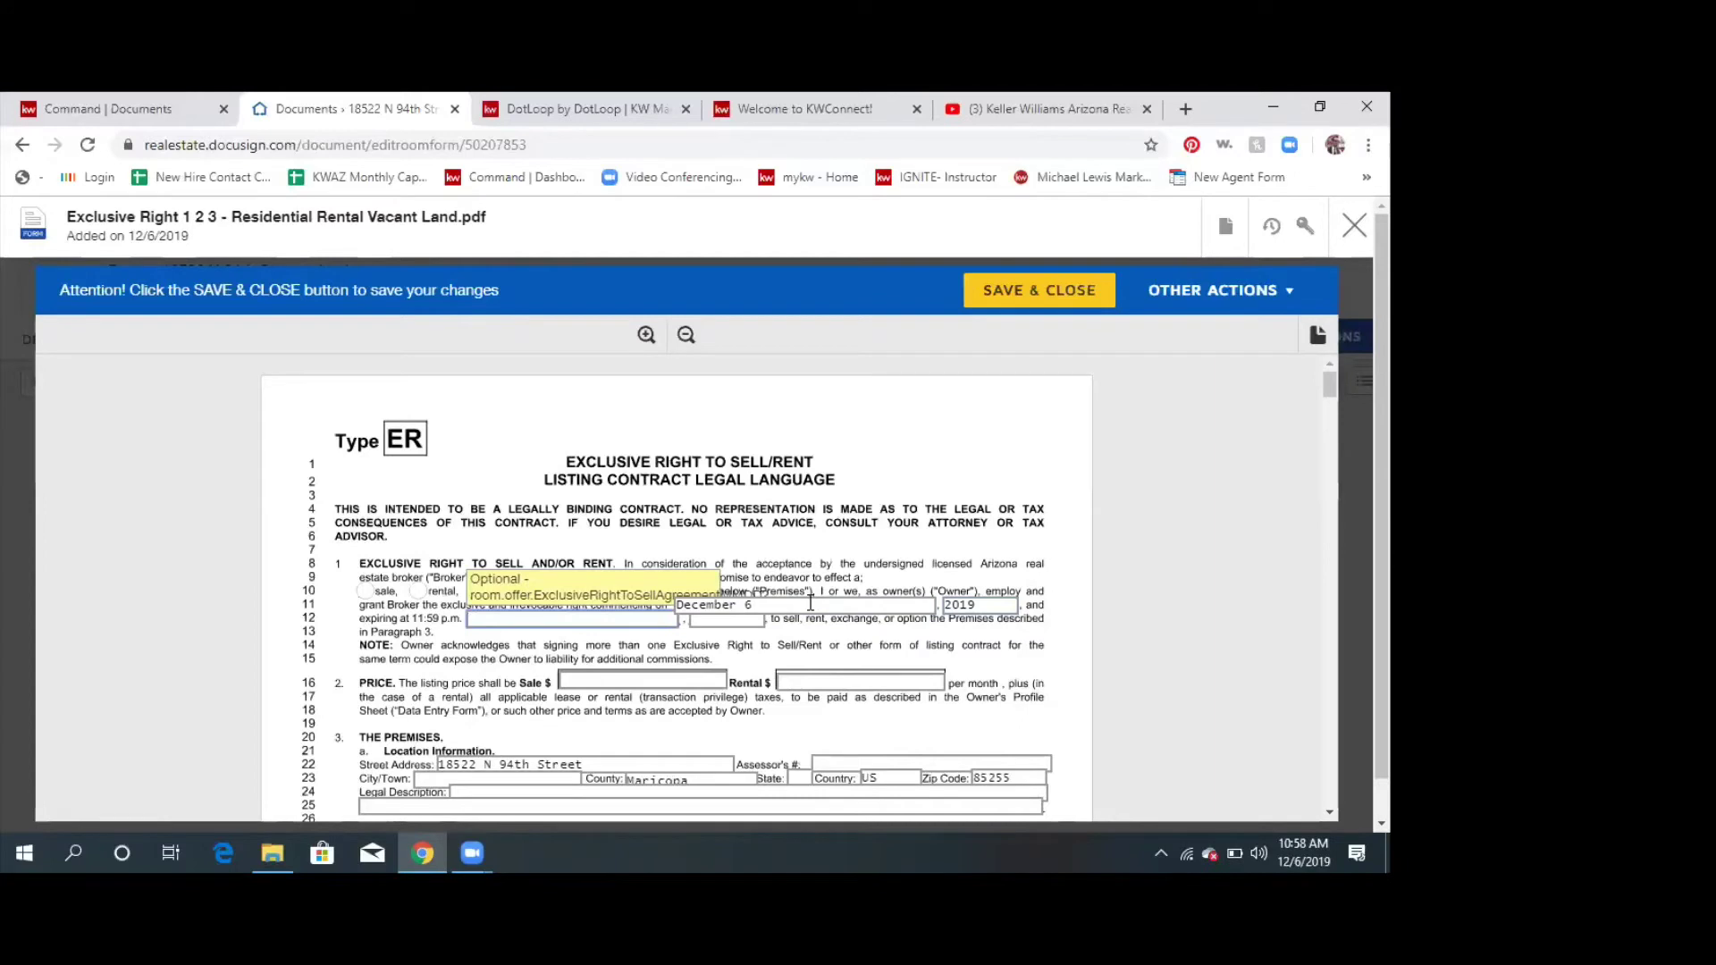
pyautogui.write('April 13th')
pyautogui.press('Tab')
pyautogui.write('2019')
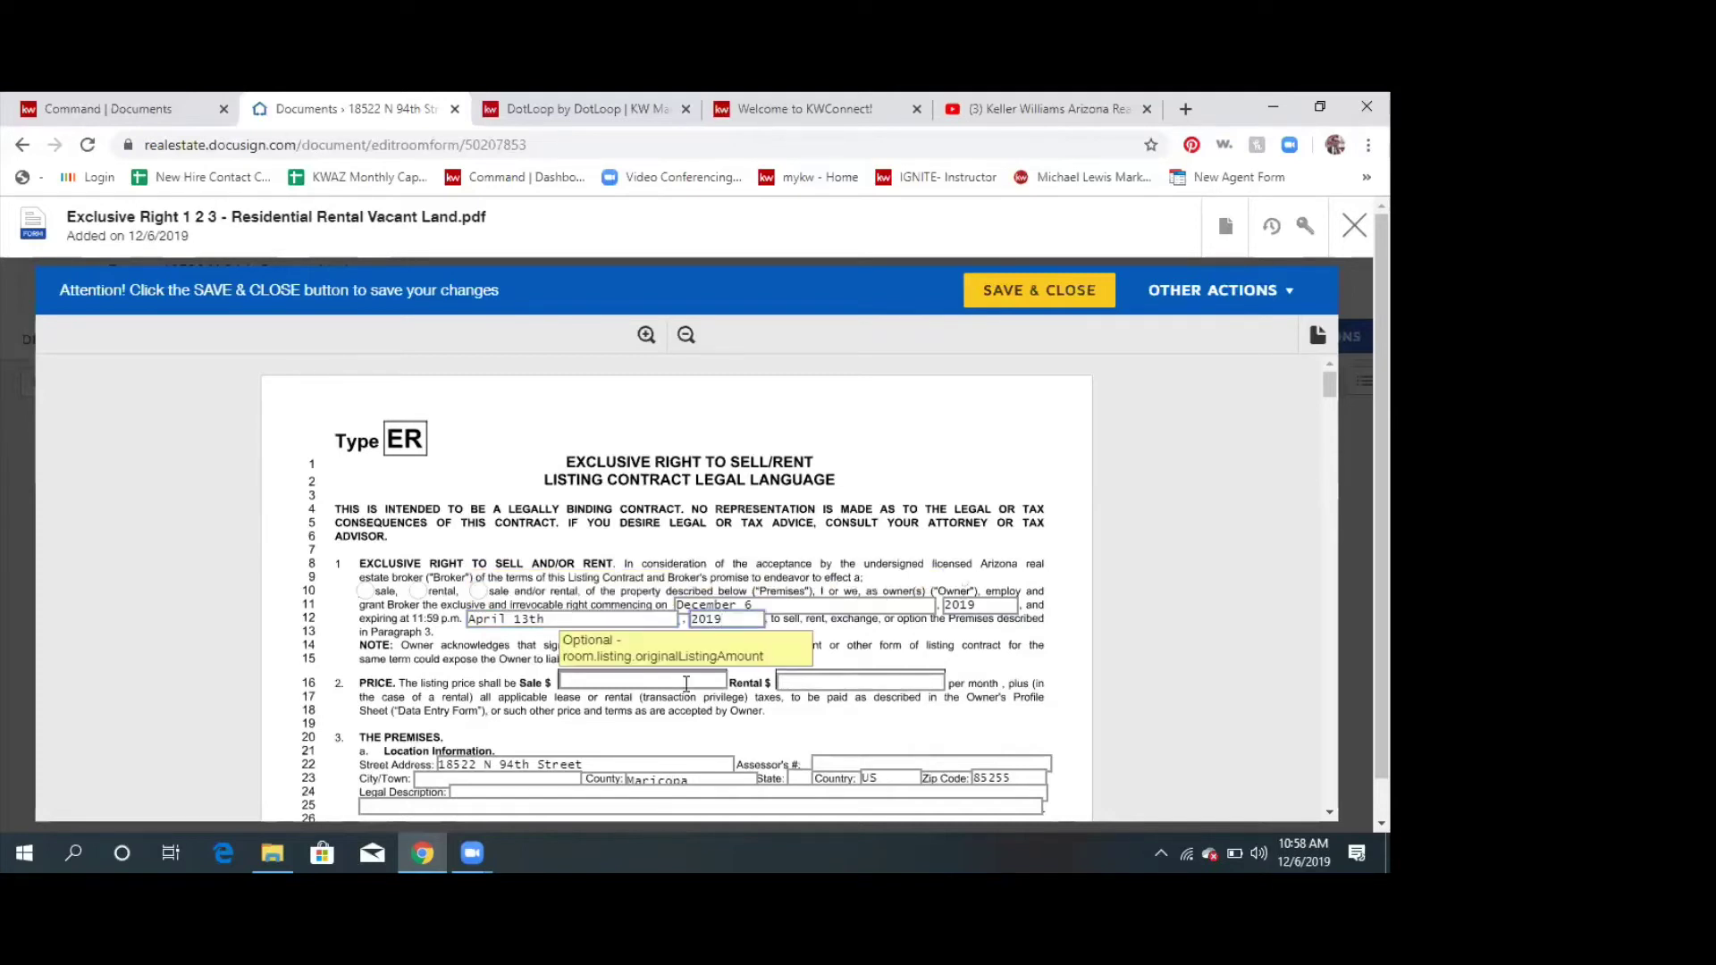
# - Enter a 500000 sale price, then save and close the form
pyautogui.click(686, 682)
pyautogui.write('500000')
pyautogui.scroll(-2, 558, 566)
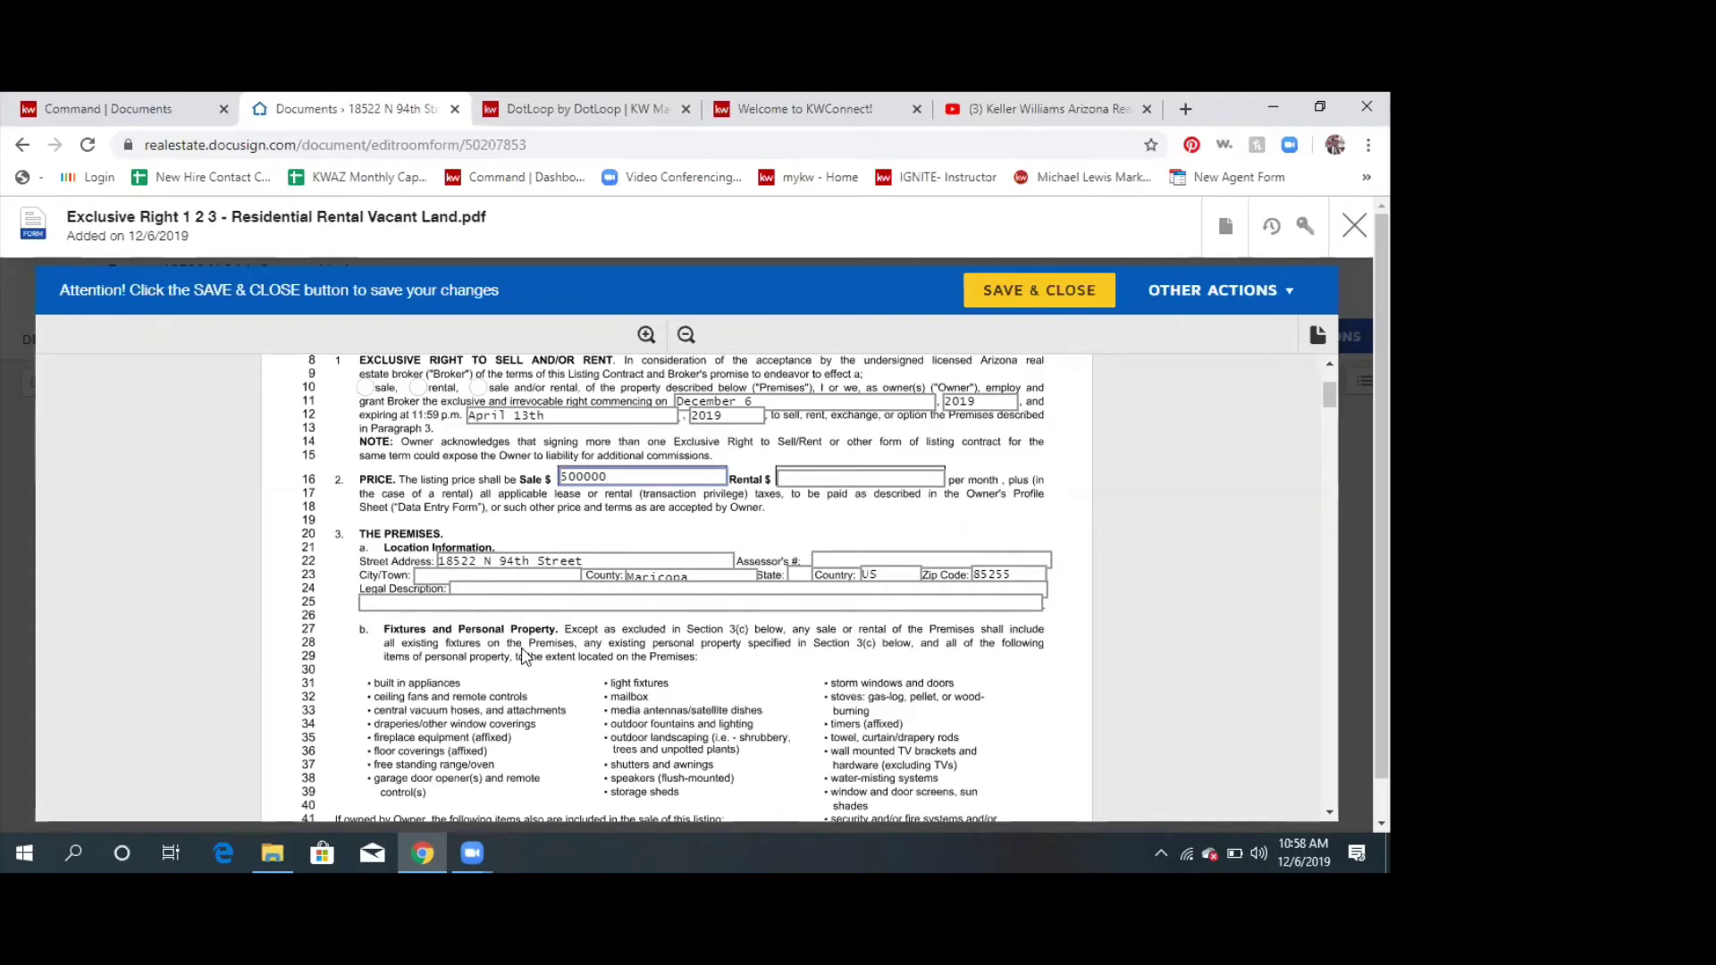
pyautogui.click(1057, 293)
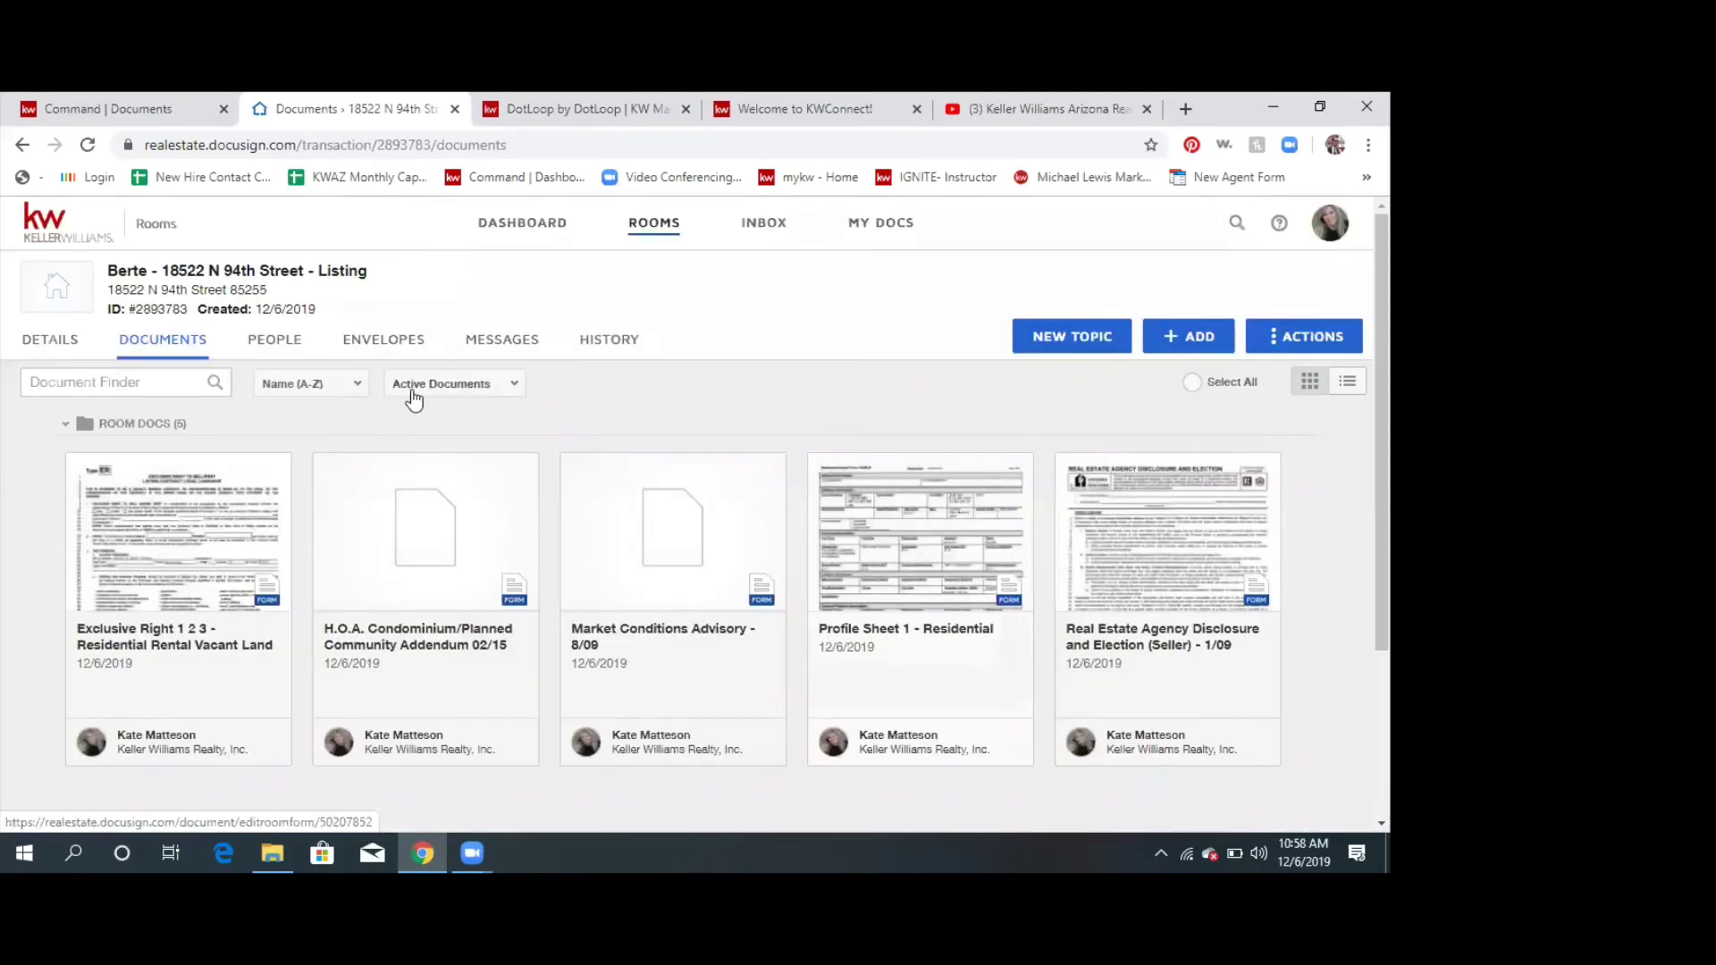
# - Open the Real Estate Agency Disclosure and enter Keller Williams Arizona Realty as firm name
pyautogui.click(1176, 521)
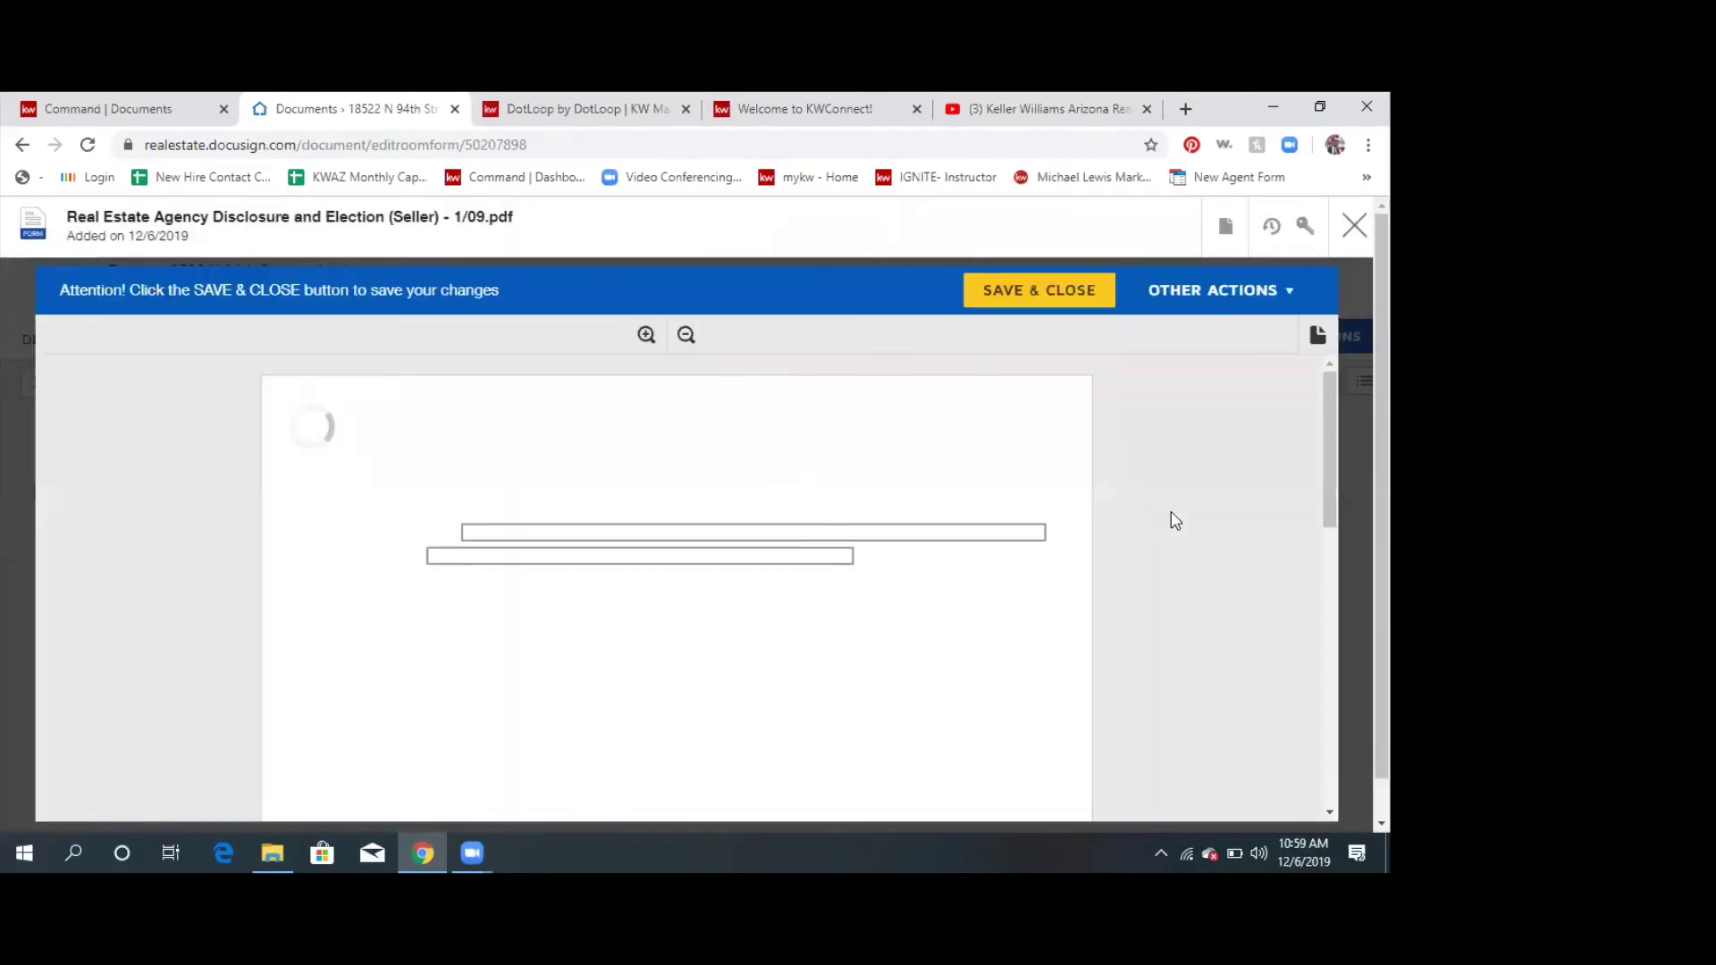
pyautogui.click(780, 526)
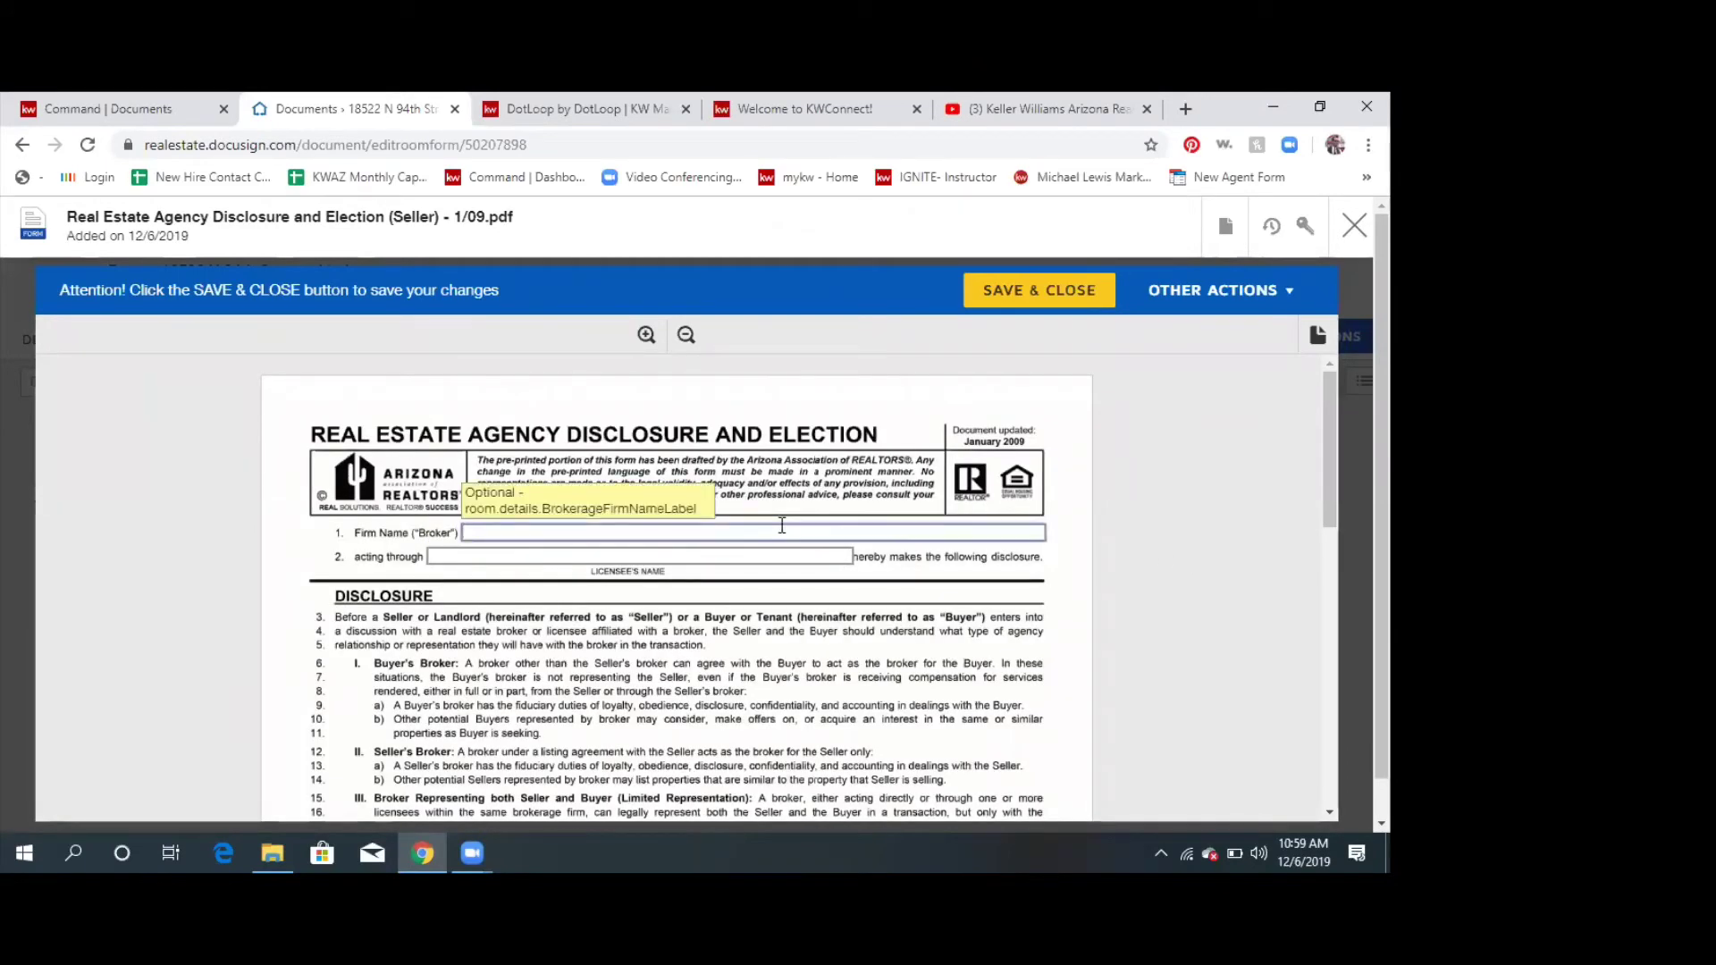
pyautogui.write('Keller Williams ARizon')
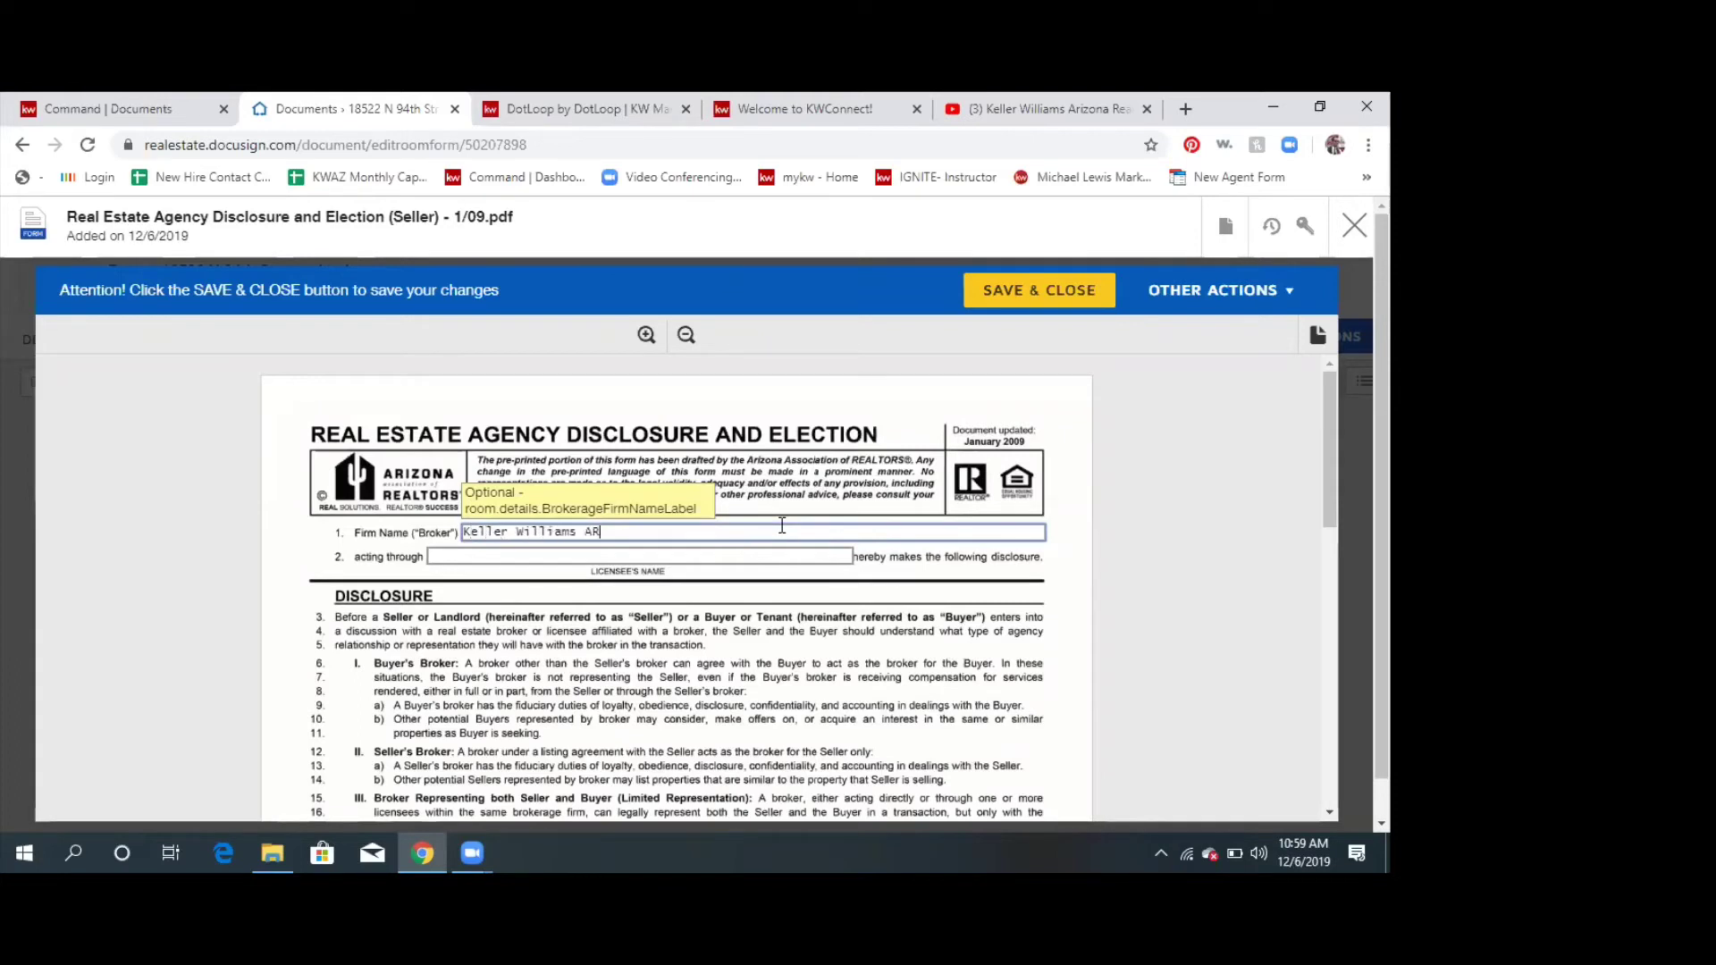
pyautogui.press('BackSpace')
pyautogui.press('BackSpace')
pyautogui.press('BackSpace')
pyautogui.press('BackSpace')
pyautogui.press('BackSpace')
pyautogui.write('rizona Realty')
# - Enter the agent's name as the acting-through licensee, then save and close the form
pyautogui.press('Tab')
pyautogui.write('Kate M')
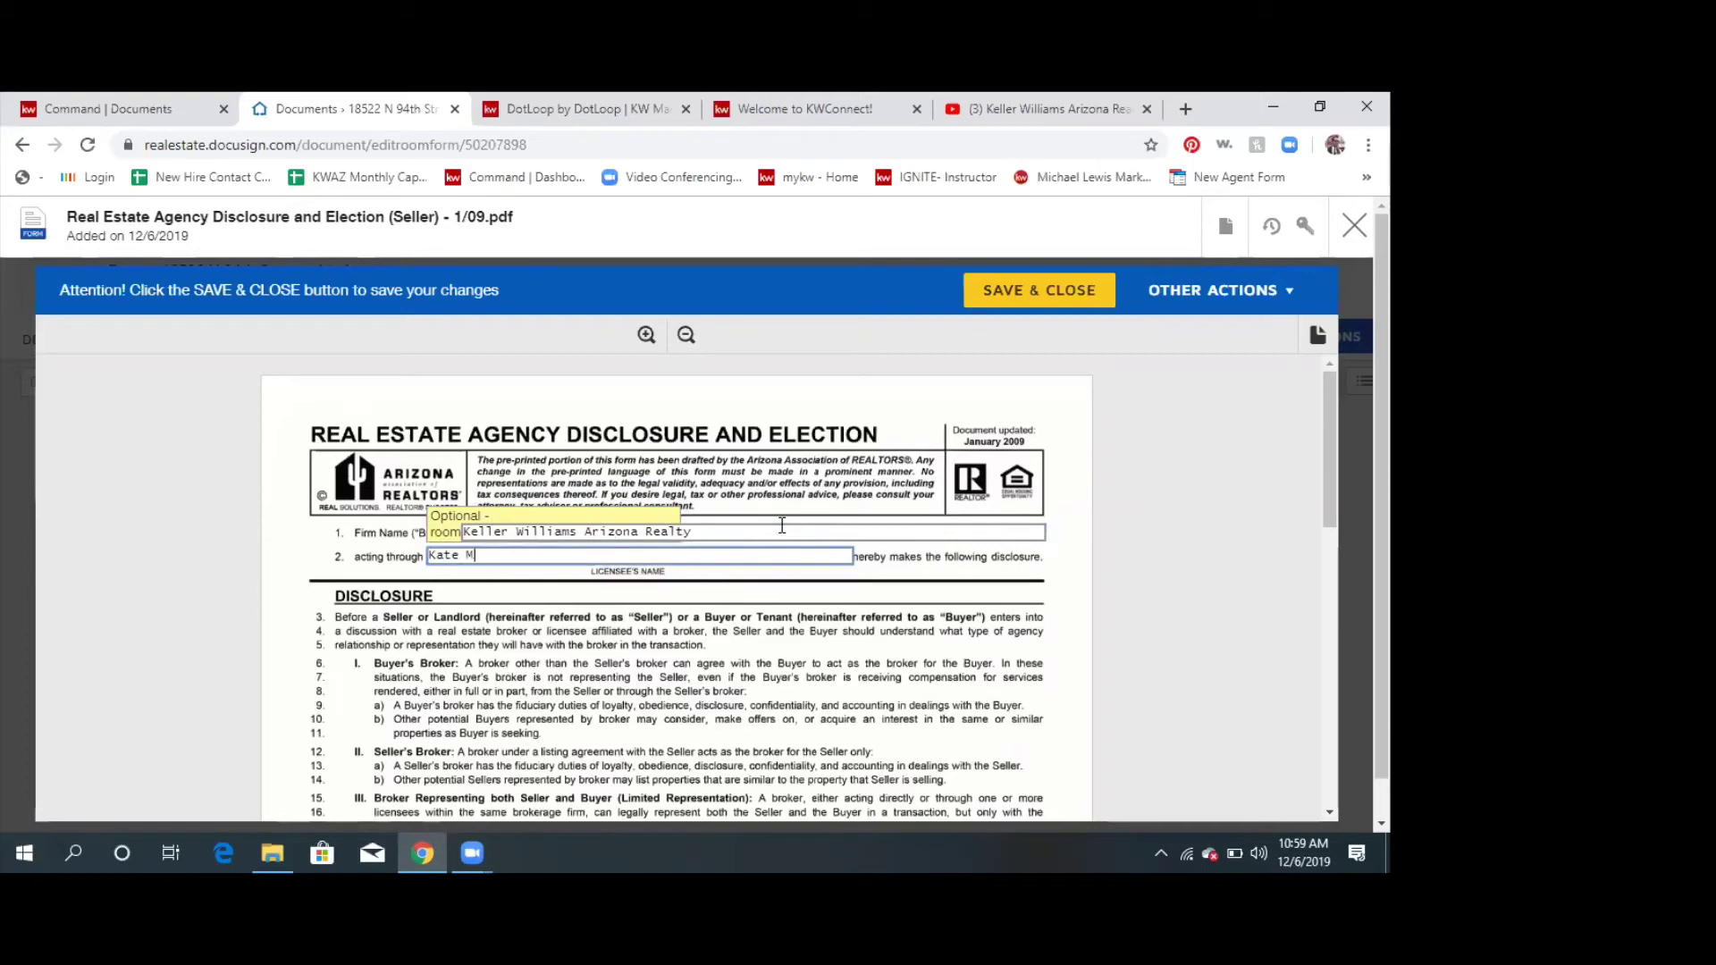
pyautogui.write('Atteson')
pyautogui.press('BackSpace')
pyautogui.press('BackSpace')
pyautogui.press('BackSpace')
pyautogui.press('BackSpace')
pyautogui.press('BackSpace')
pyautogui.press('BackSpace')
pyautogui.press('BackSpace')
pyautogui.write('atteson')
pyautogui.scroll(-6, 782, 526)
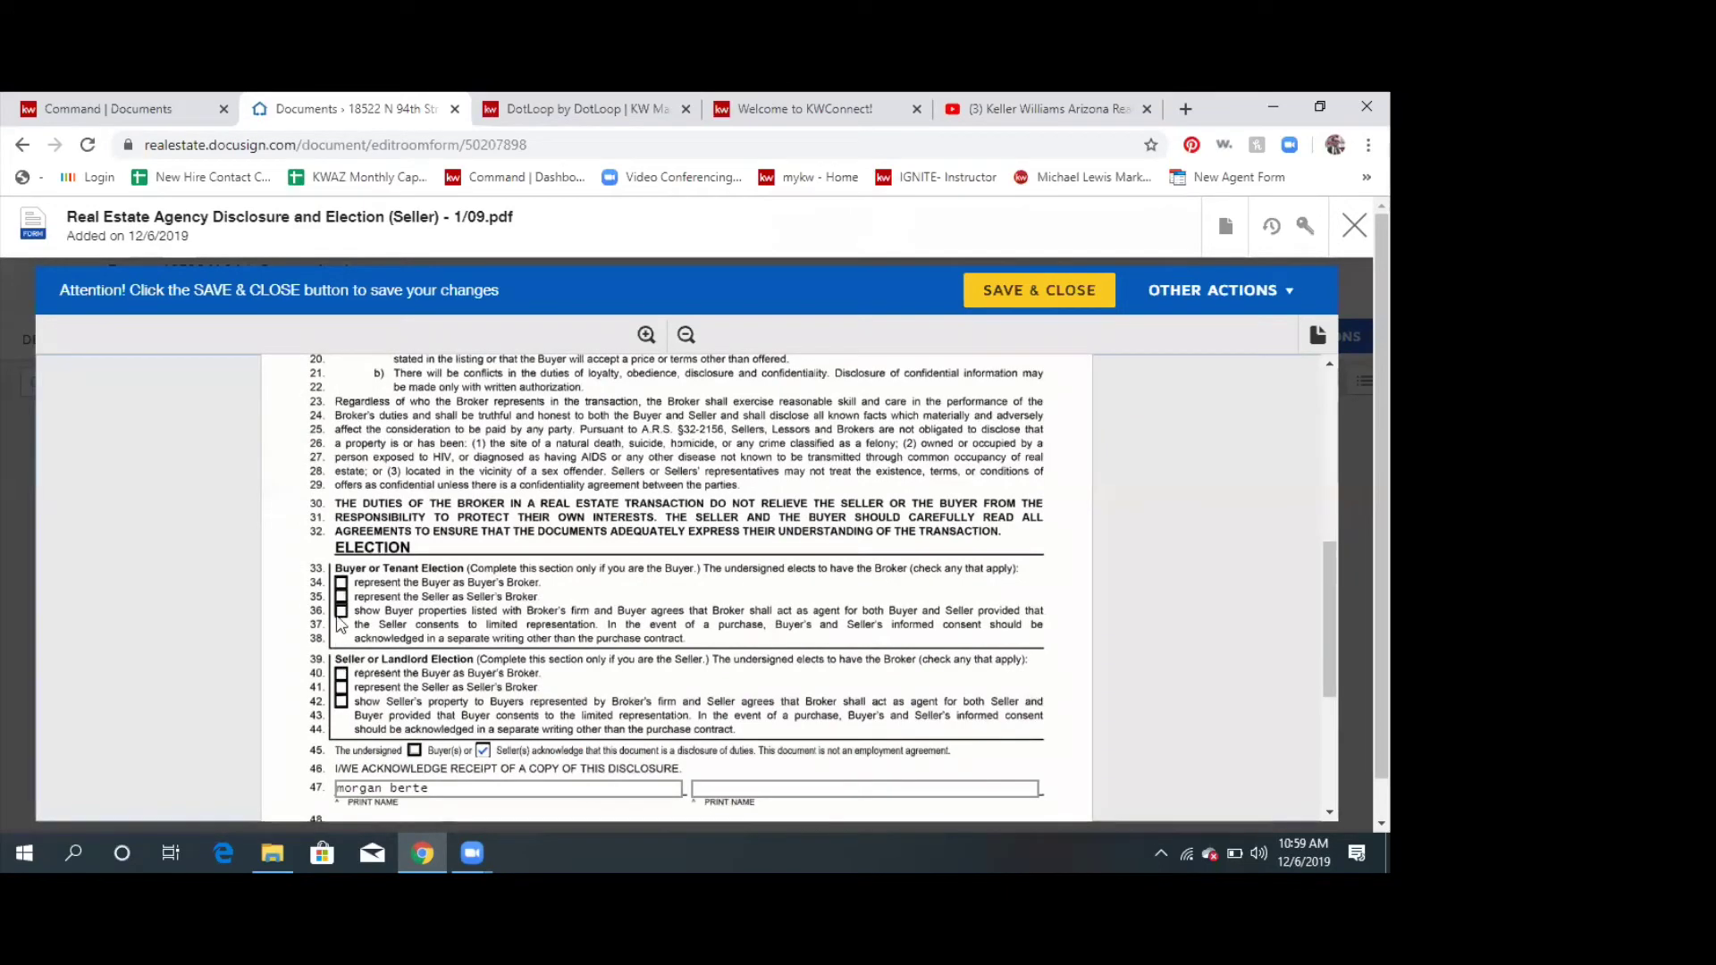
pyautogui.scroll(-1, 344, 745)
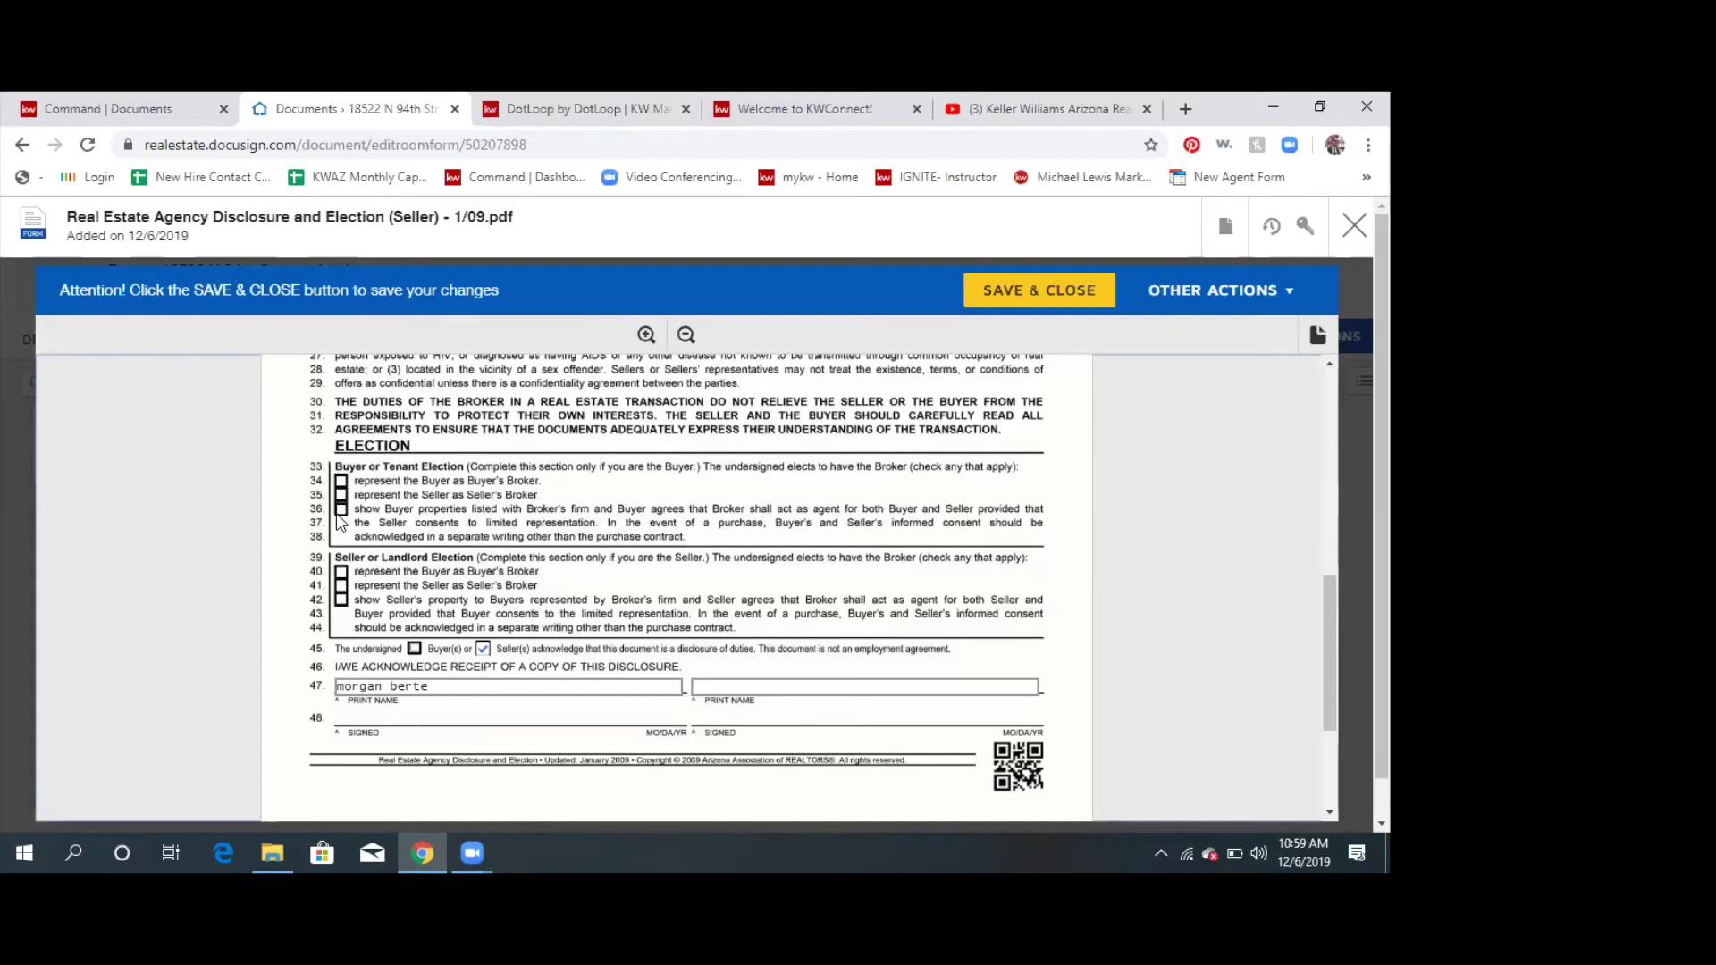
pyautogui.click(1037, 292)
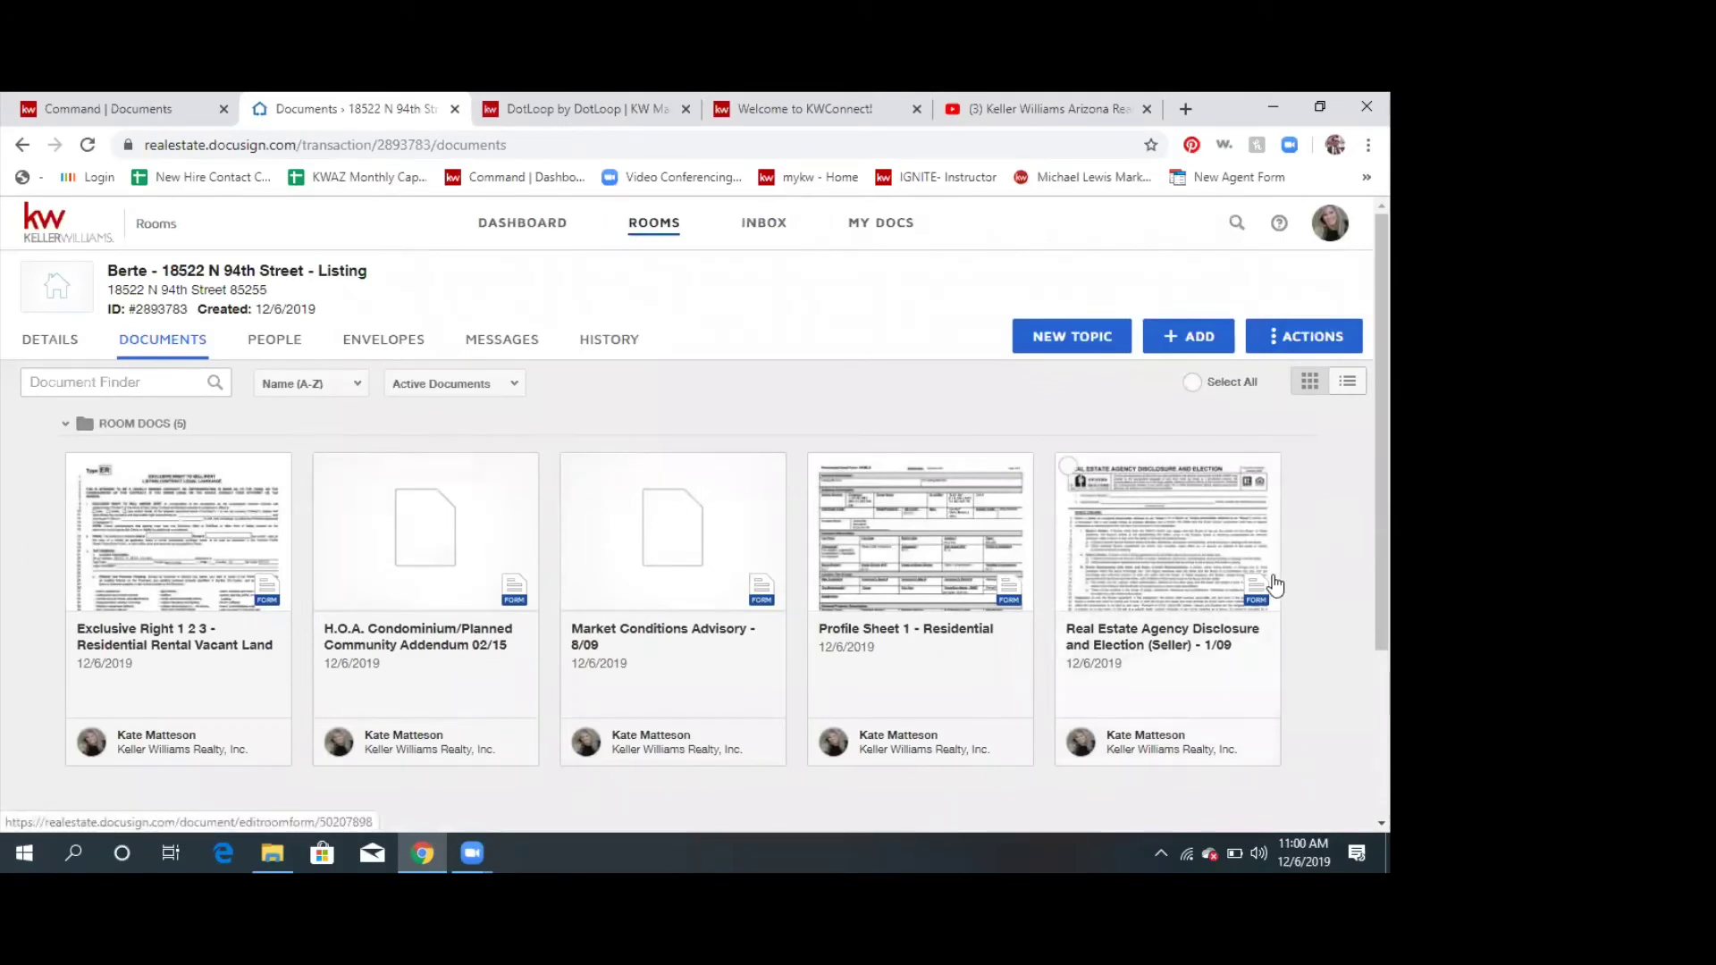
# - Switch to the room's PEOPLE tab to see its three members
pyautogui.click(275, 348)
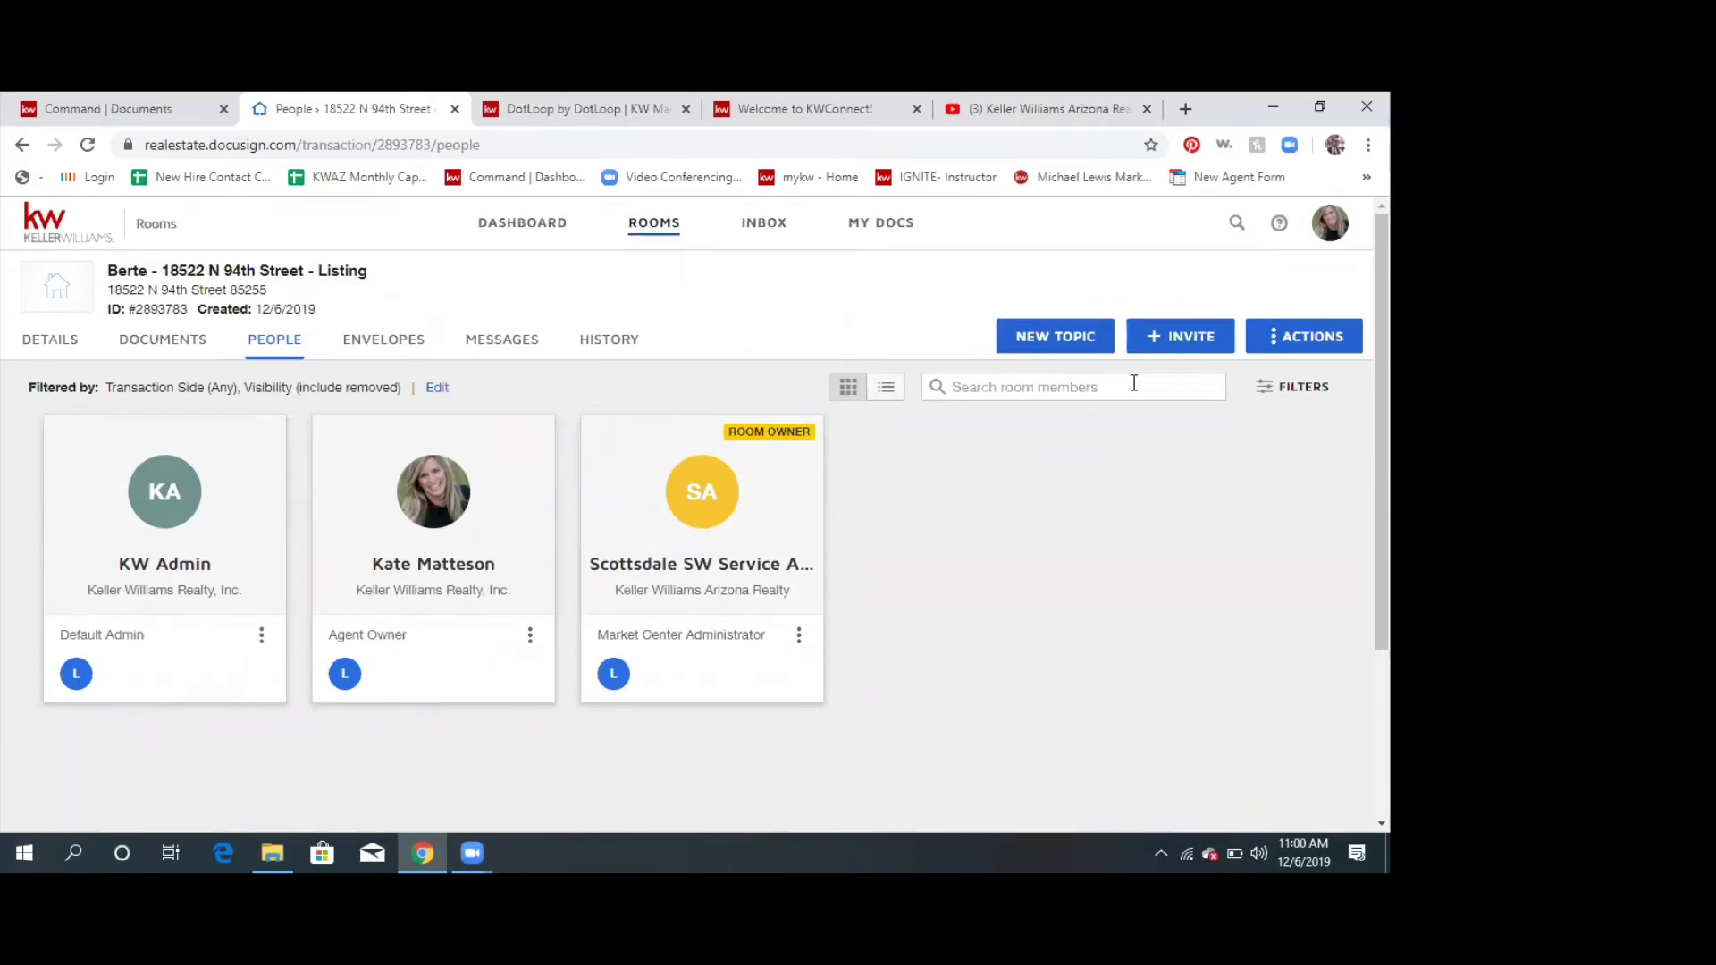
# - Start a room invitation with the seller's e-mail address and corrected first and last name
pyautogui.click(1187, 340)
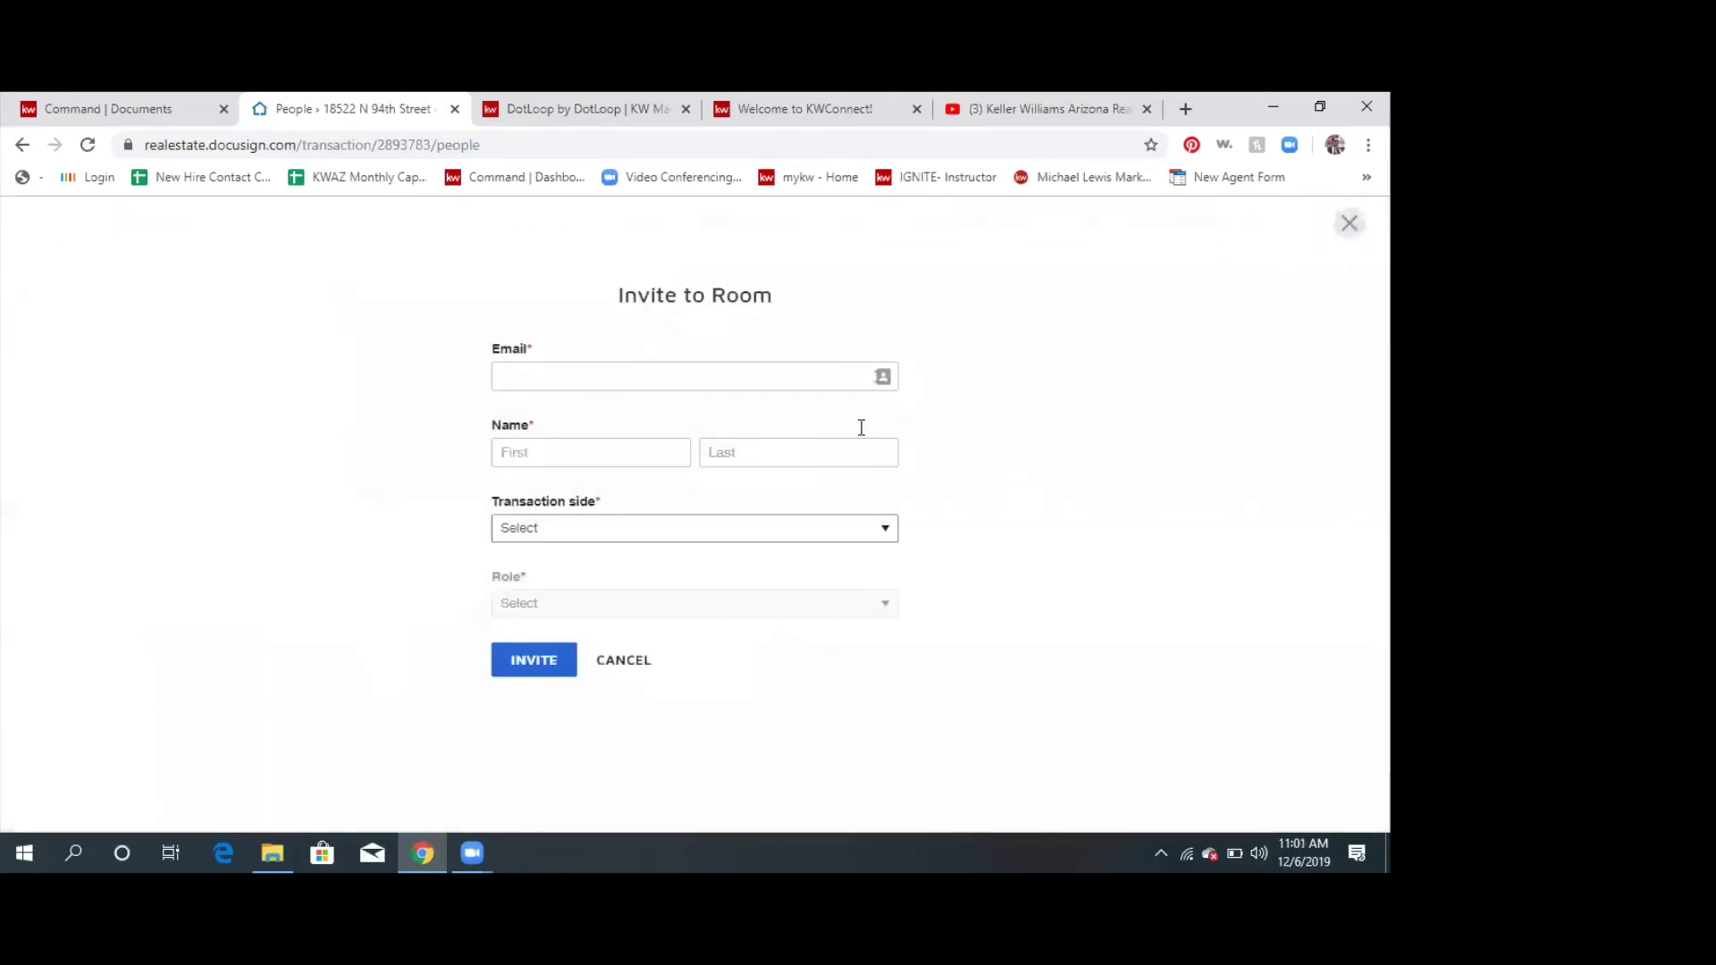
pyautogui.click(539, 384)
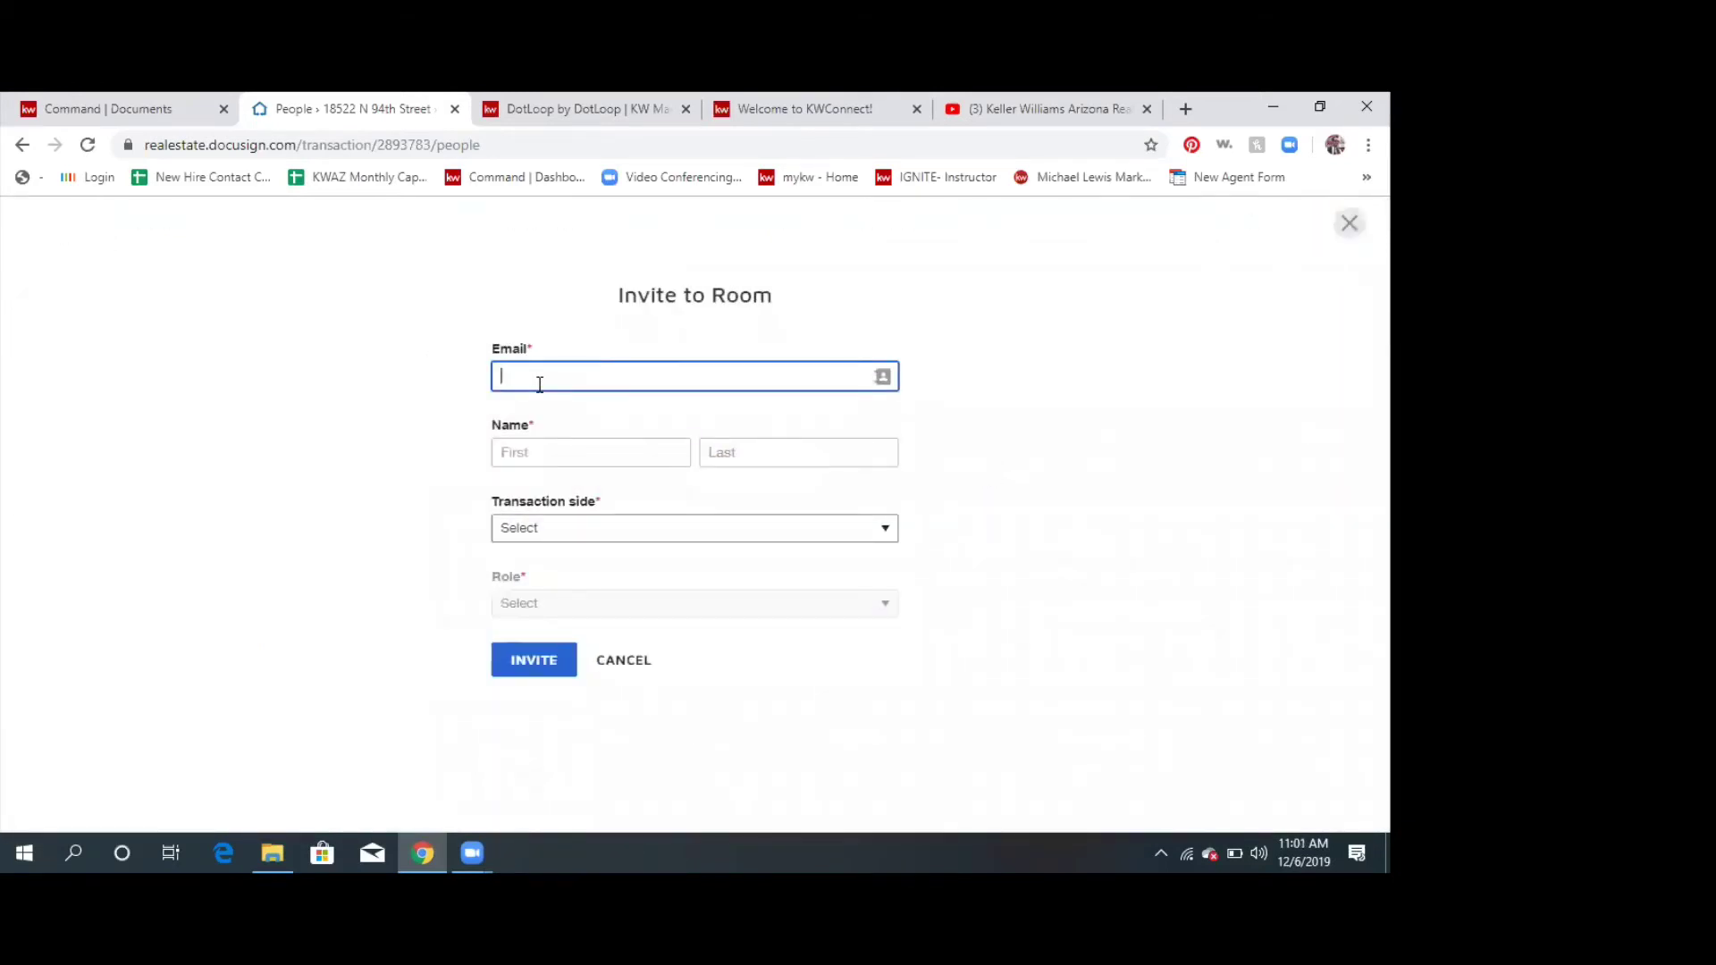
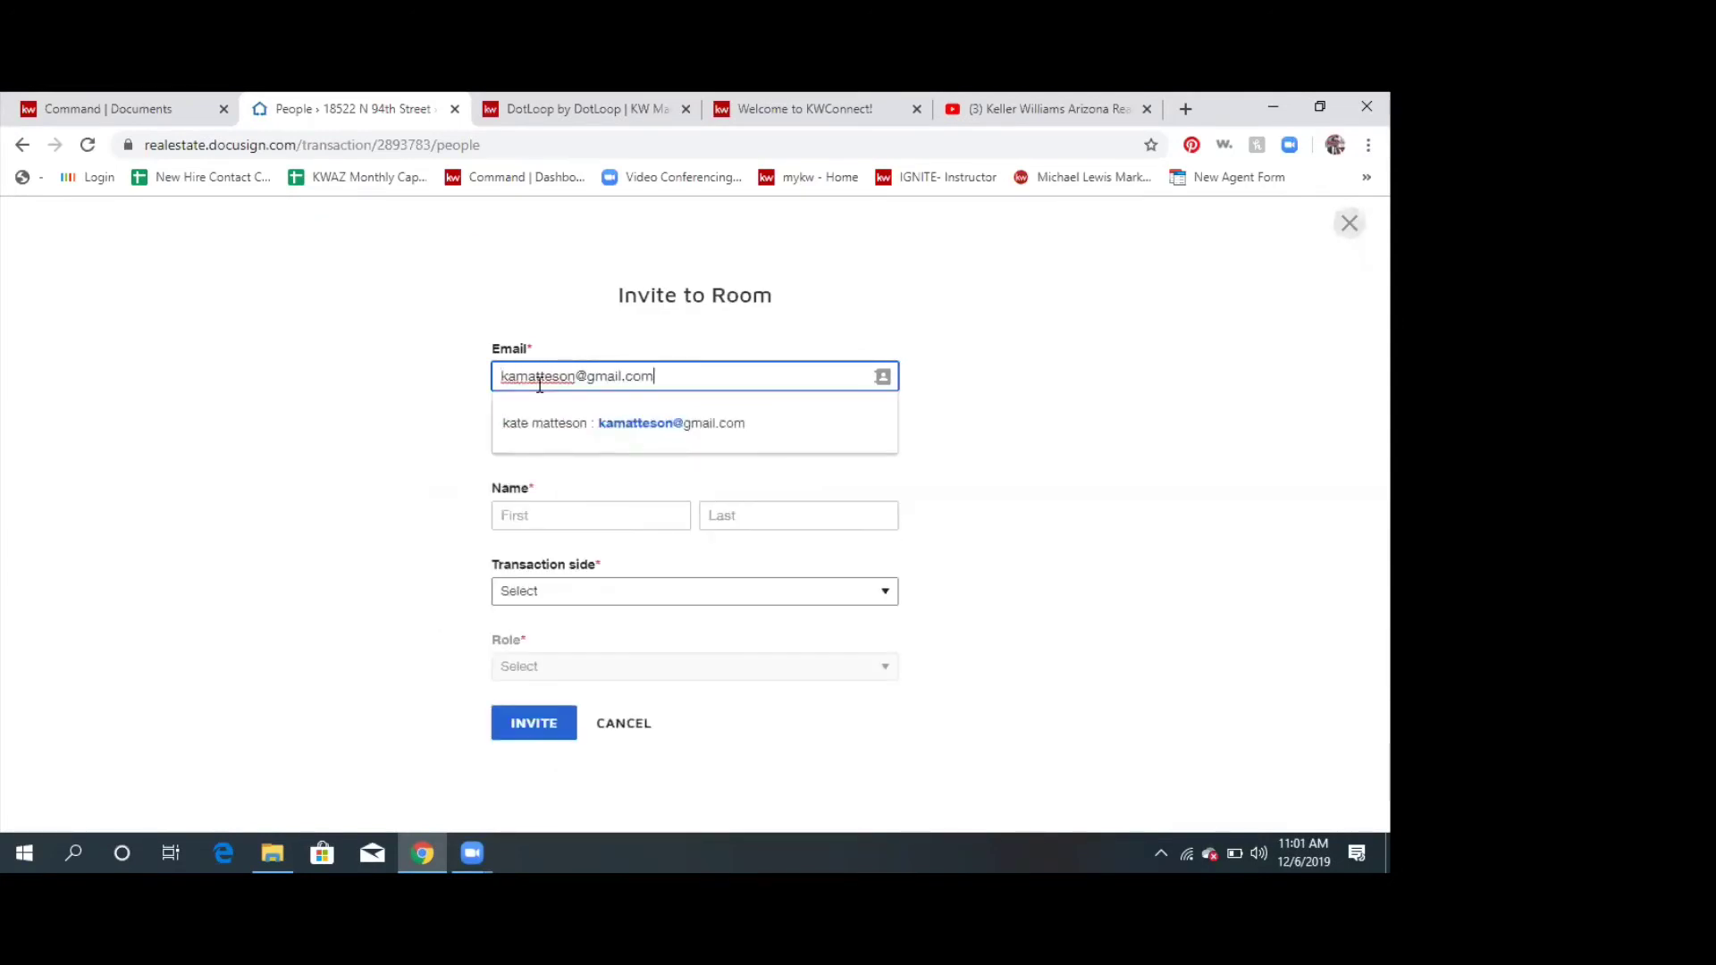
pyautogui.click(561, 422)
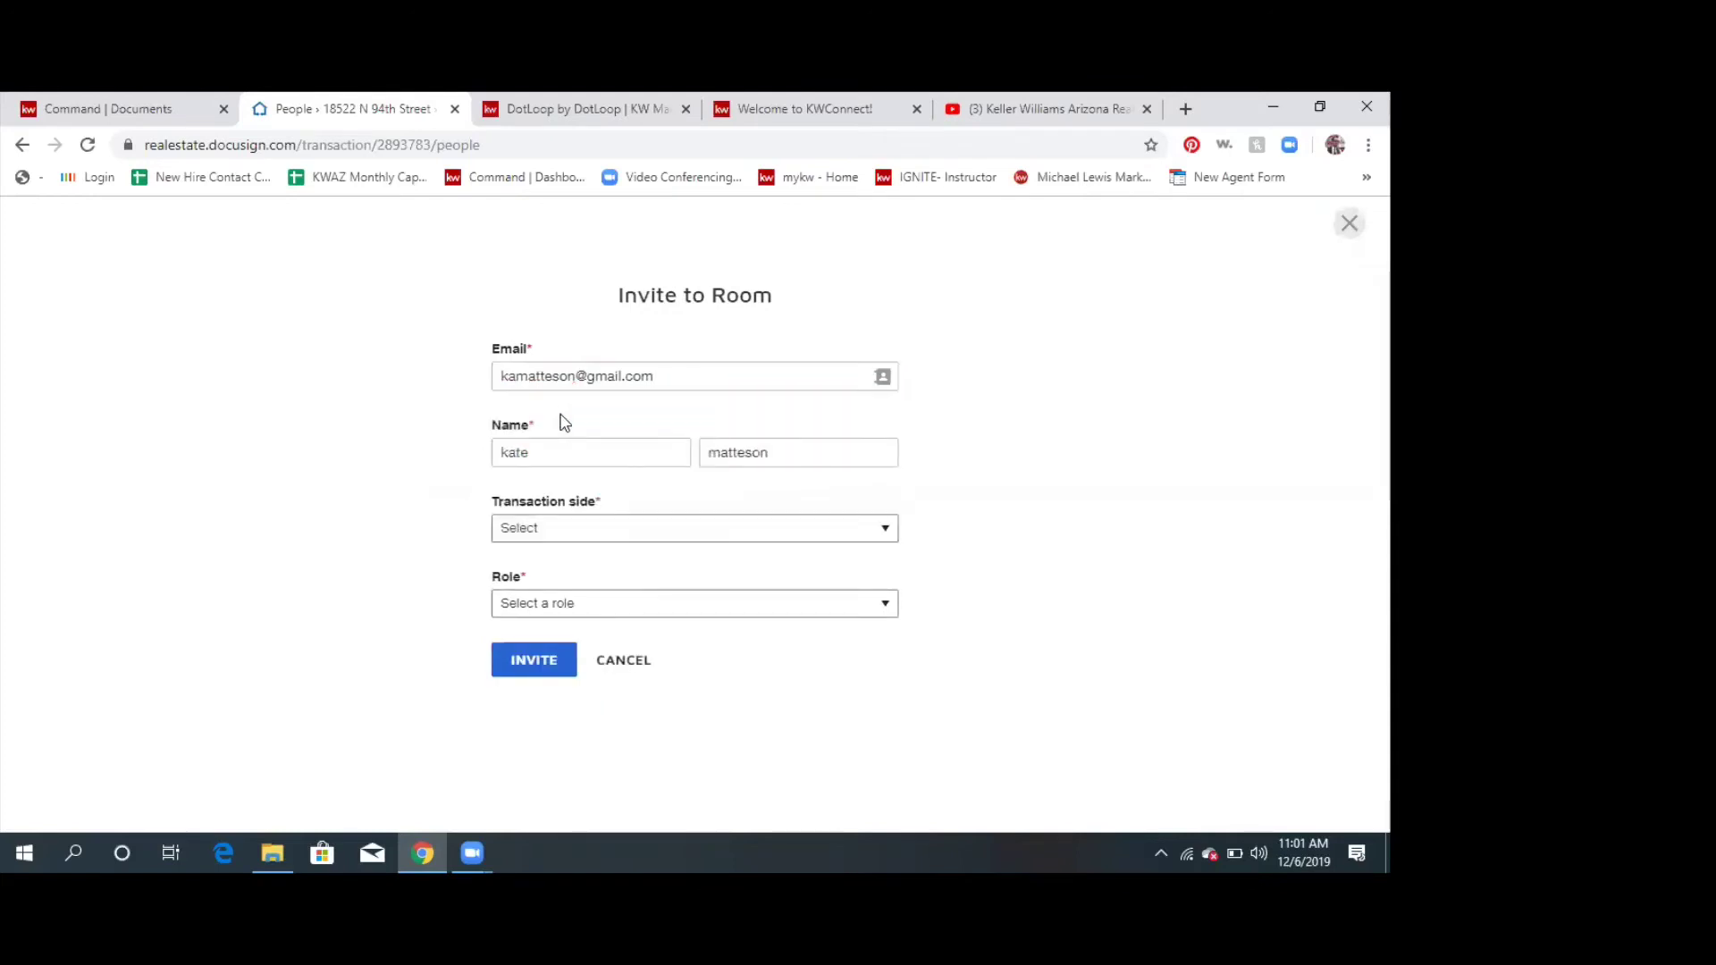
pyautogui.click(594, 535)
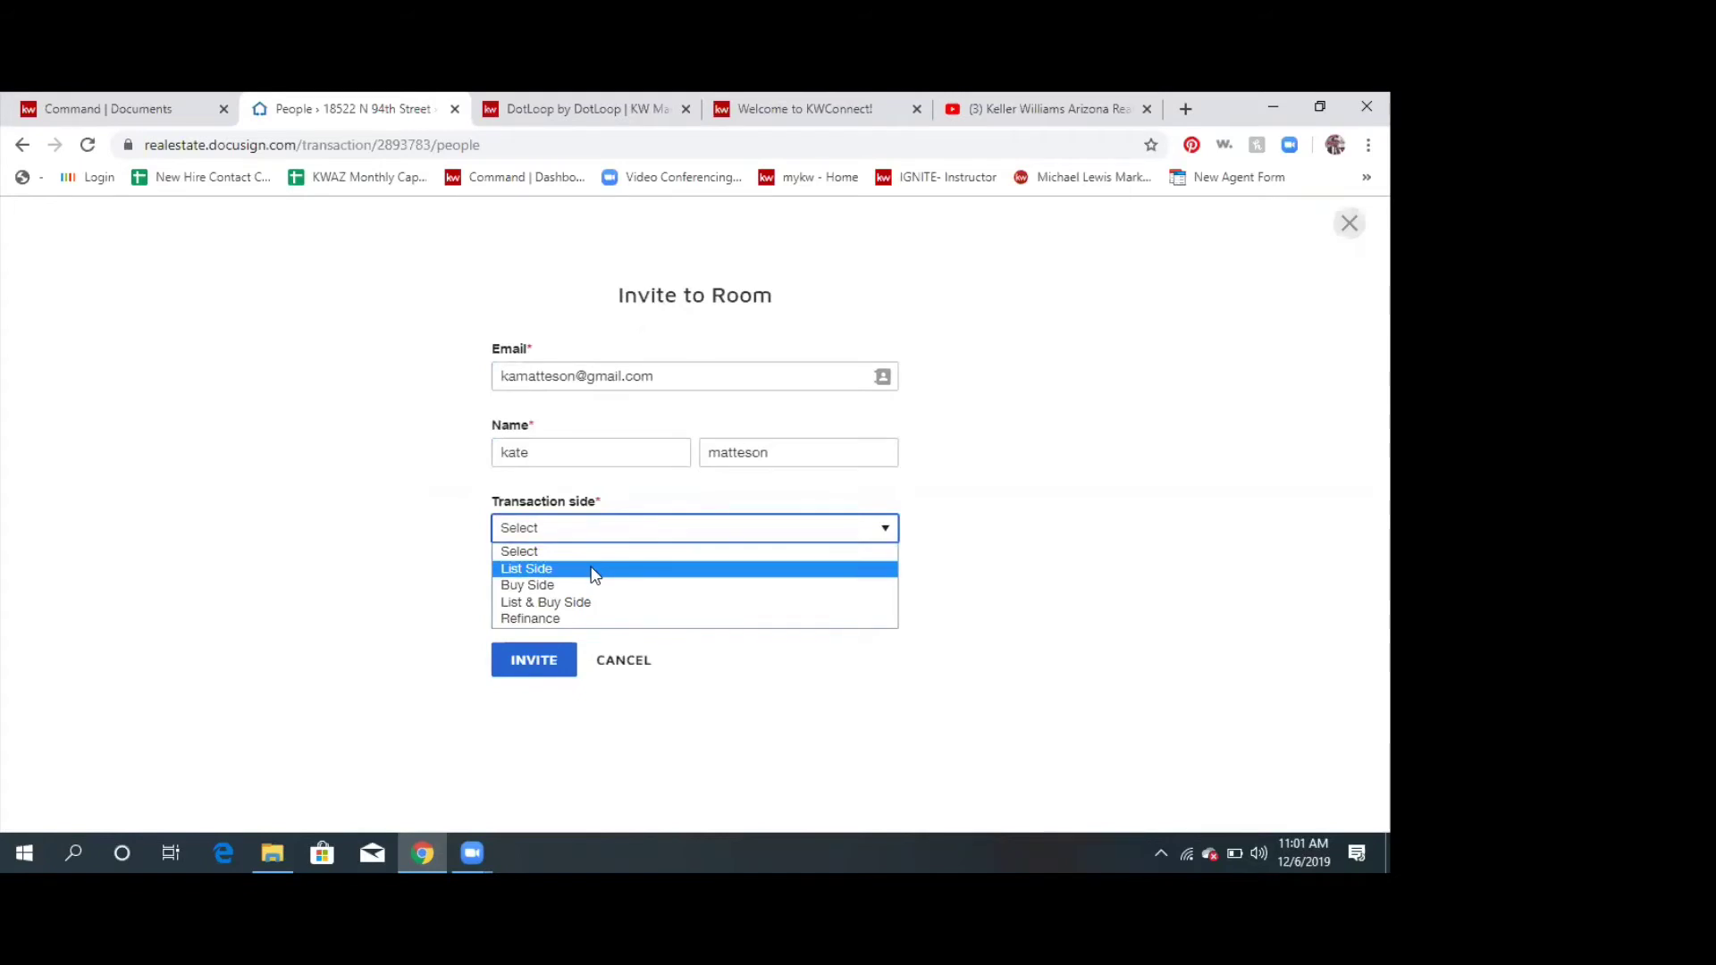
pyautogui.doubleClick(592, 452)
pyautogui.press('Tab')
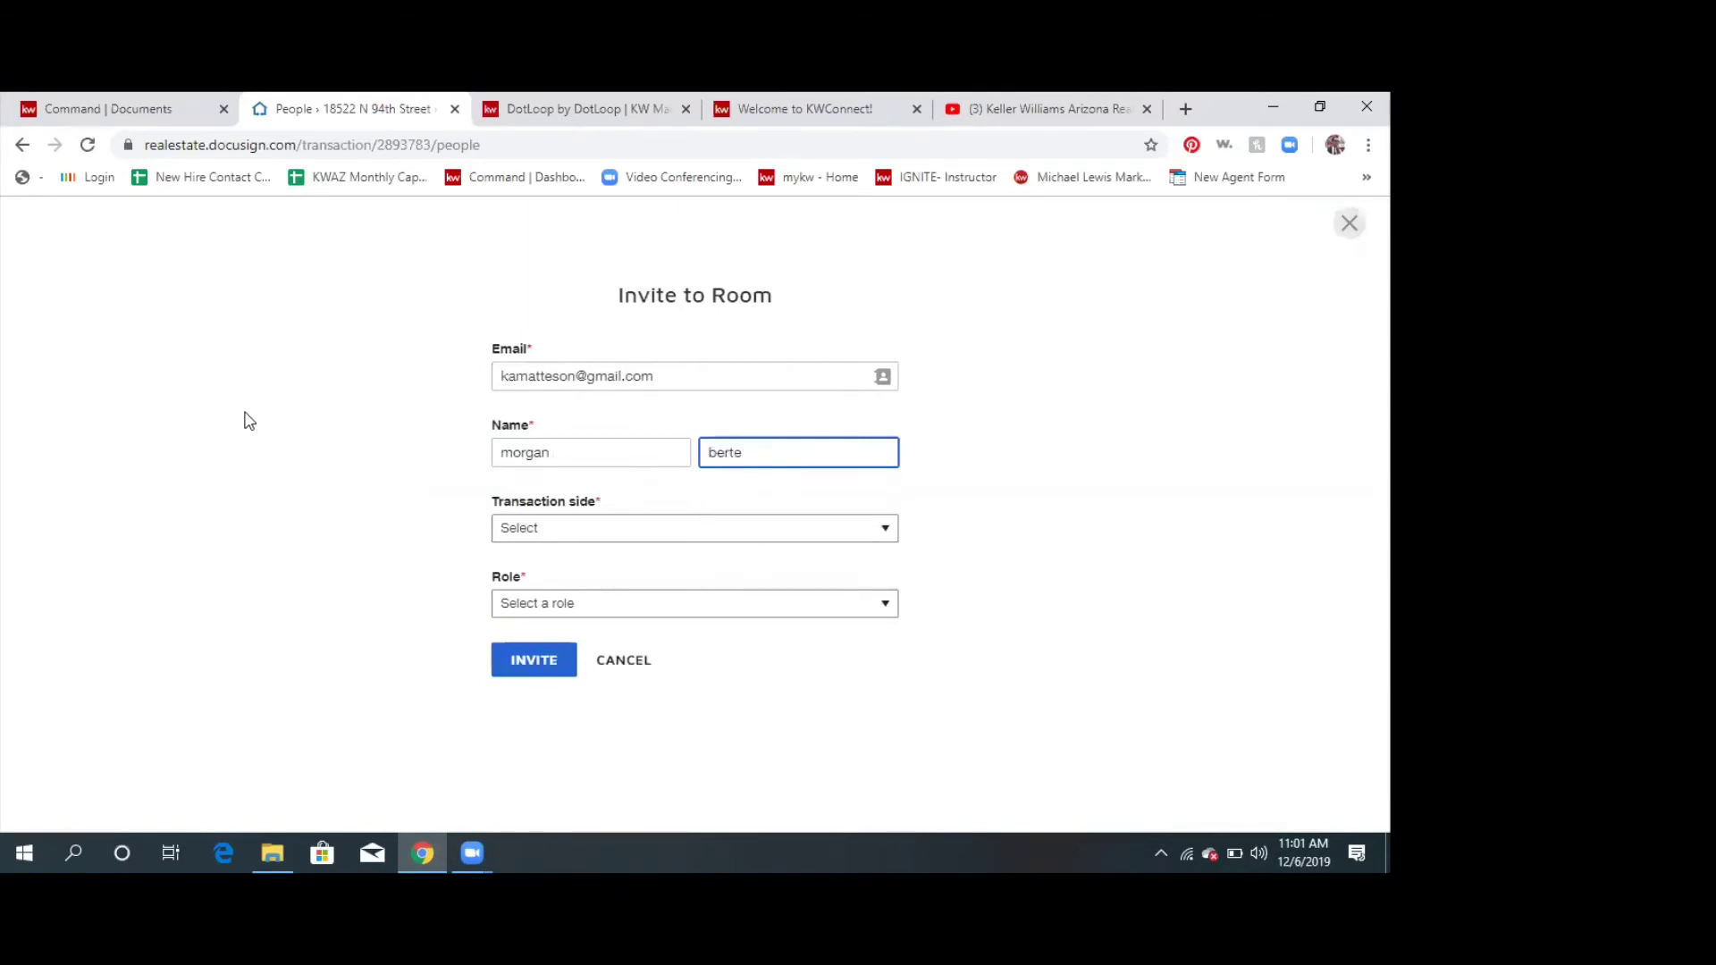
# - Send the invitation with transaction side List Side and role Client, then view the Envelopes page
pyautogui.click(652, 534)
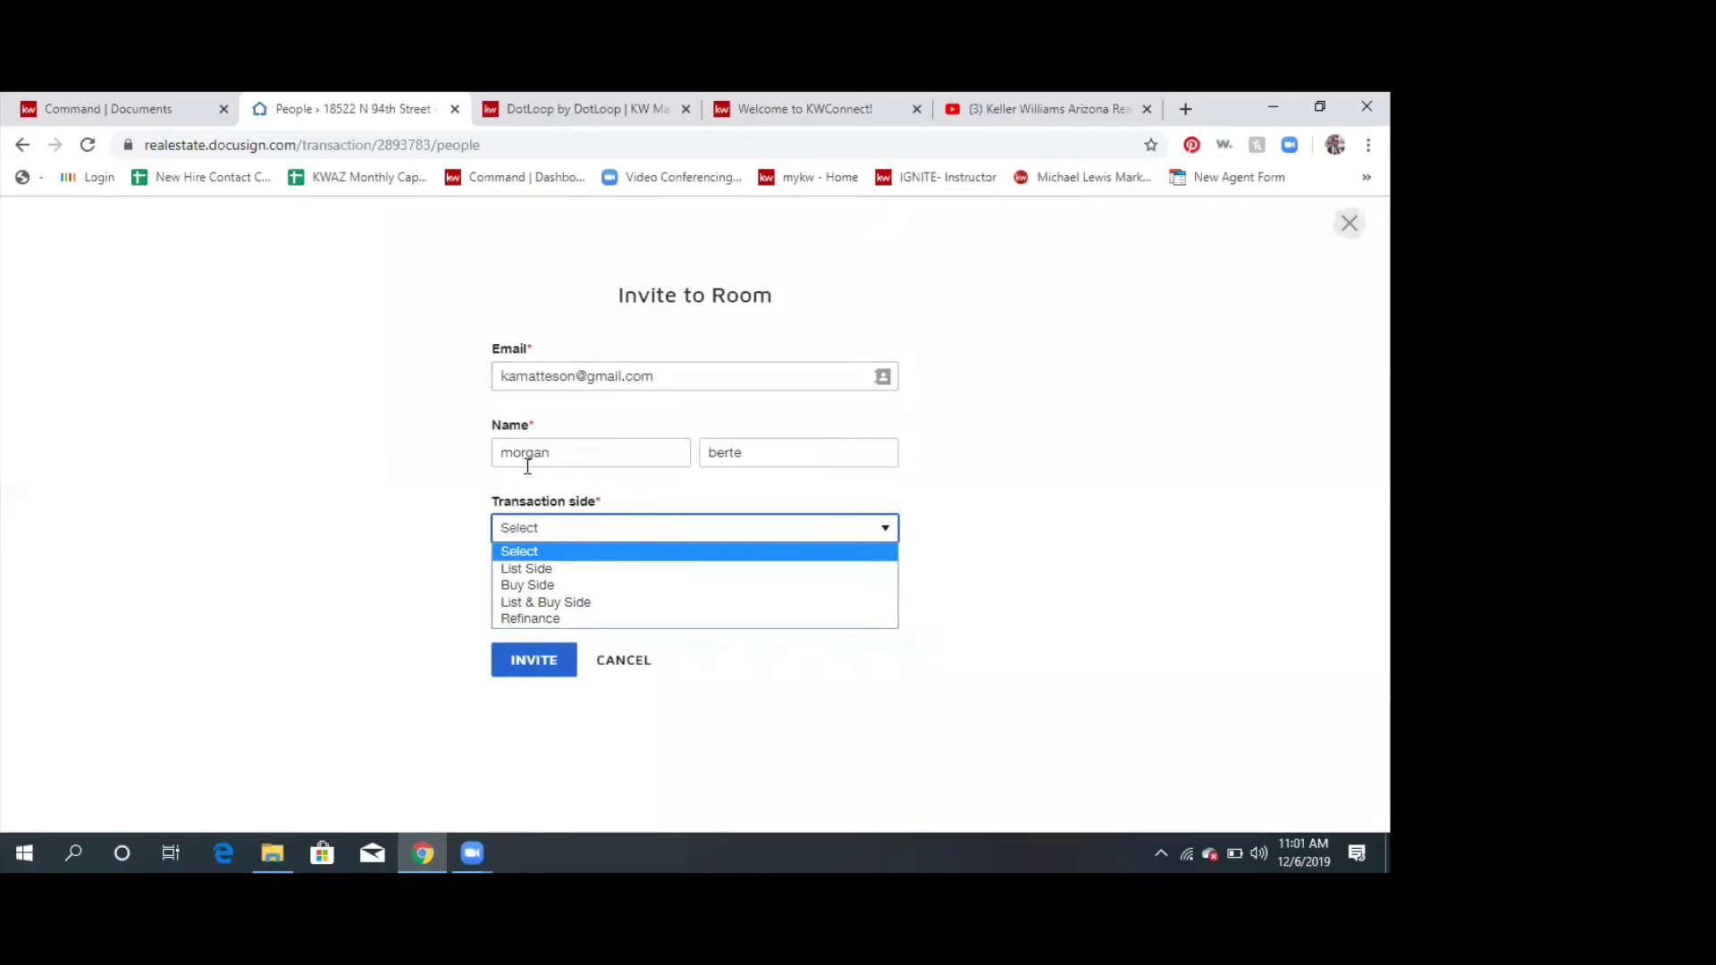
pyautogui.click(569, 570)
pyautogui.click(567, 603)
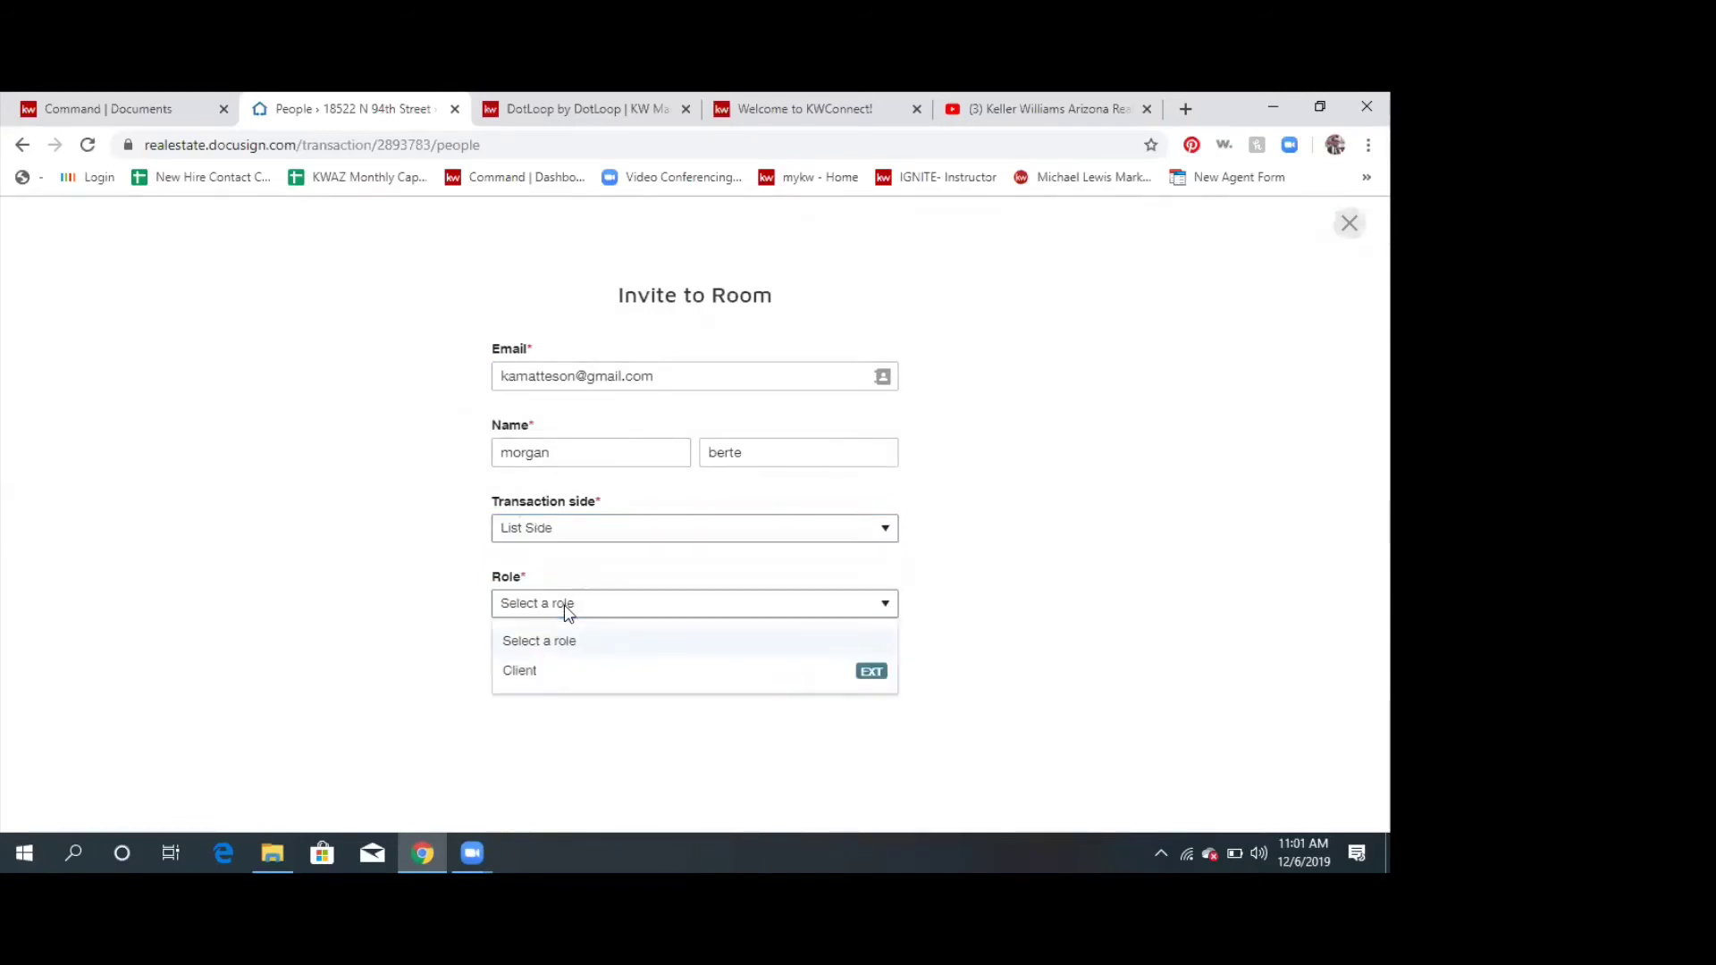
pyautogui.click(555, 672)
pyautogui.click(536, 705)
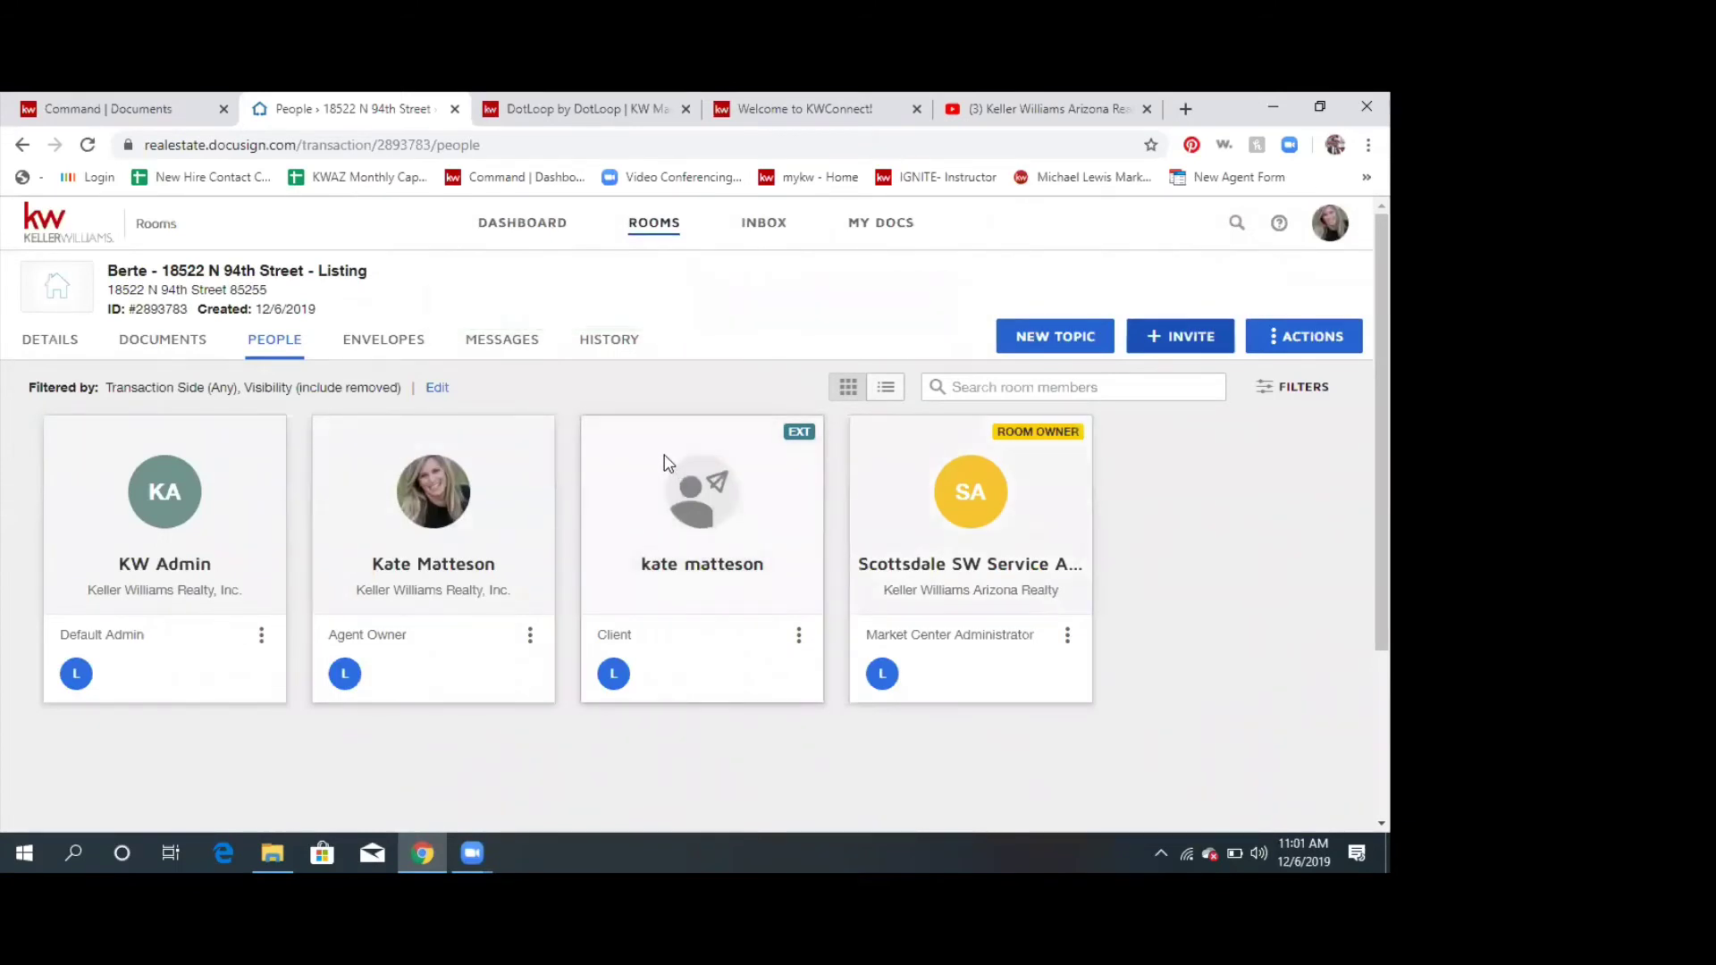
pyautogui.click(393, 344)
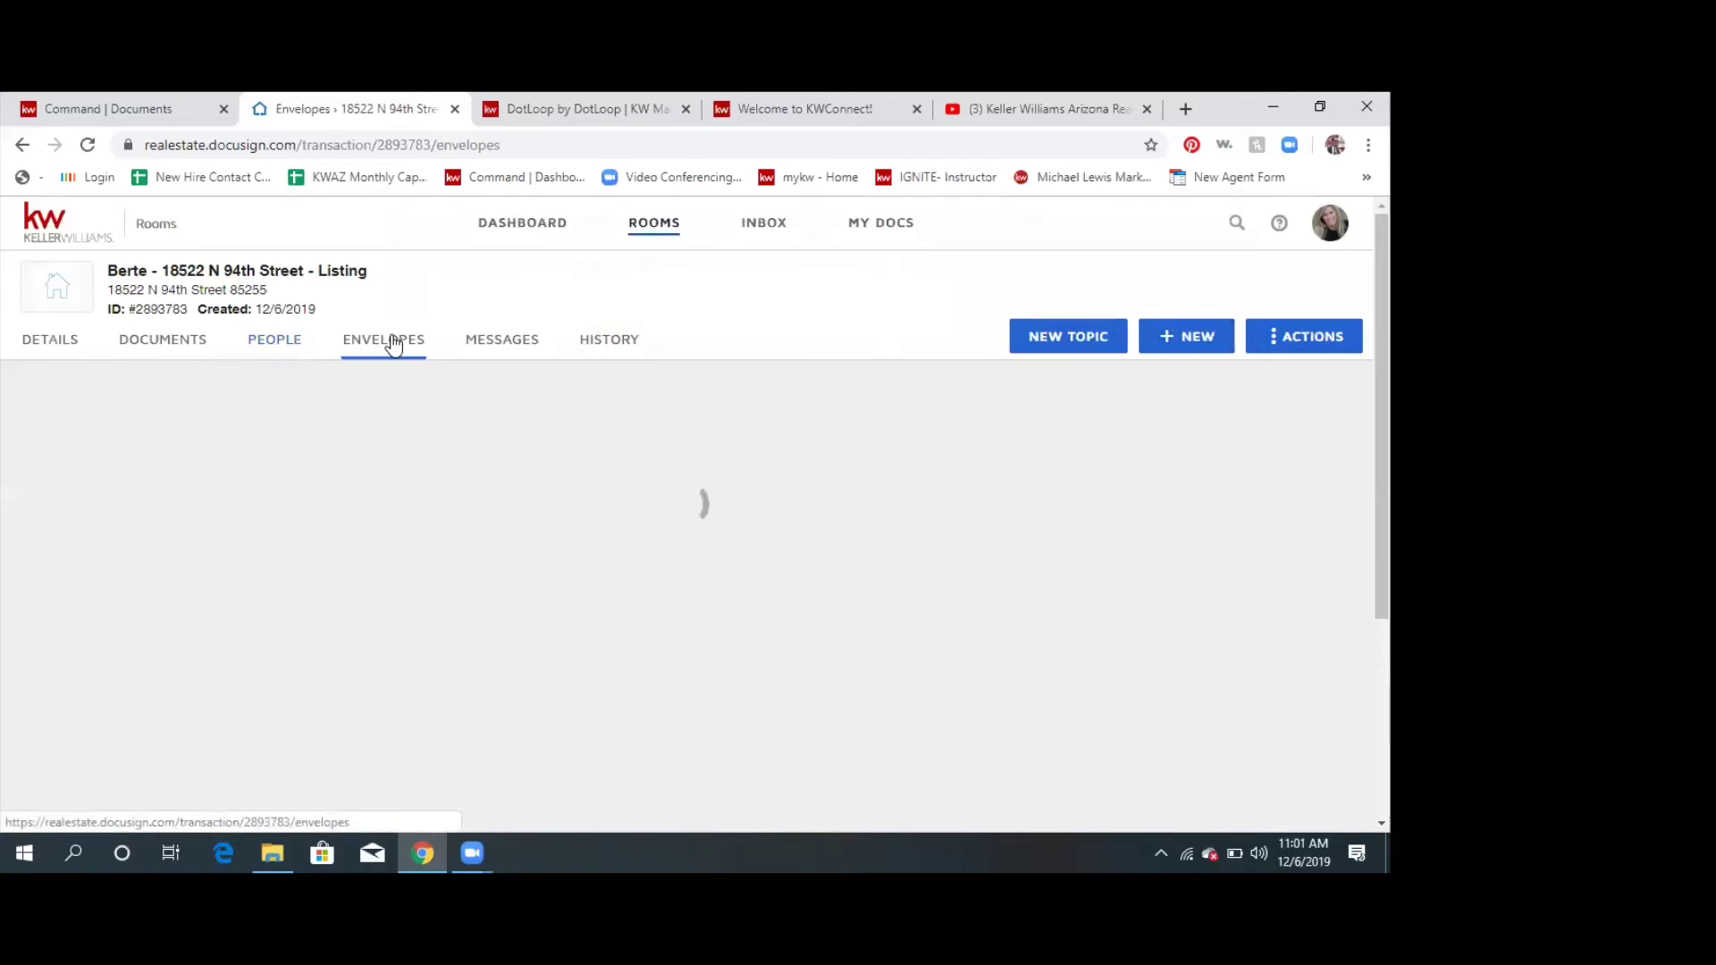
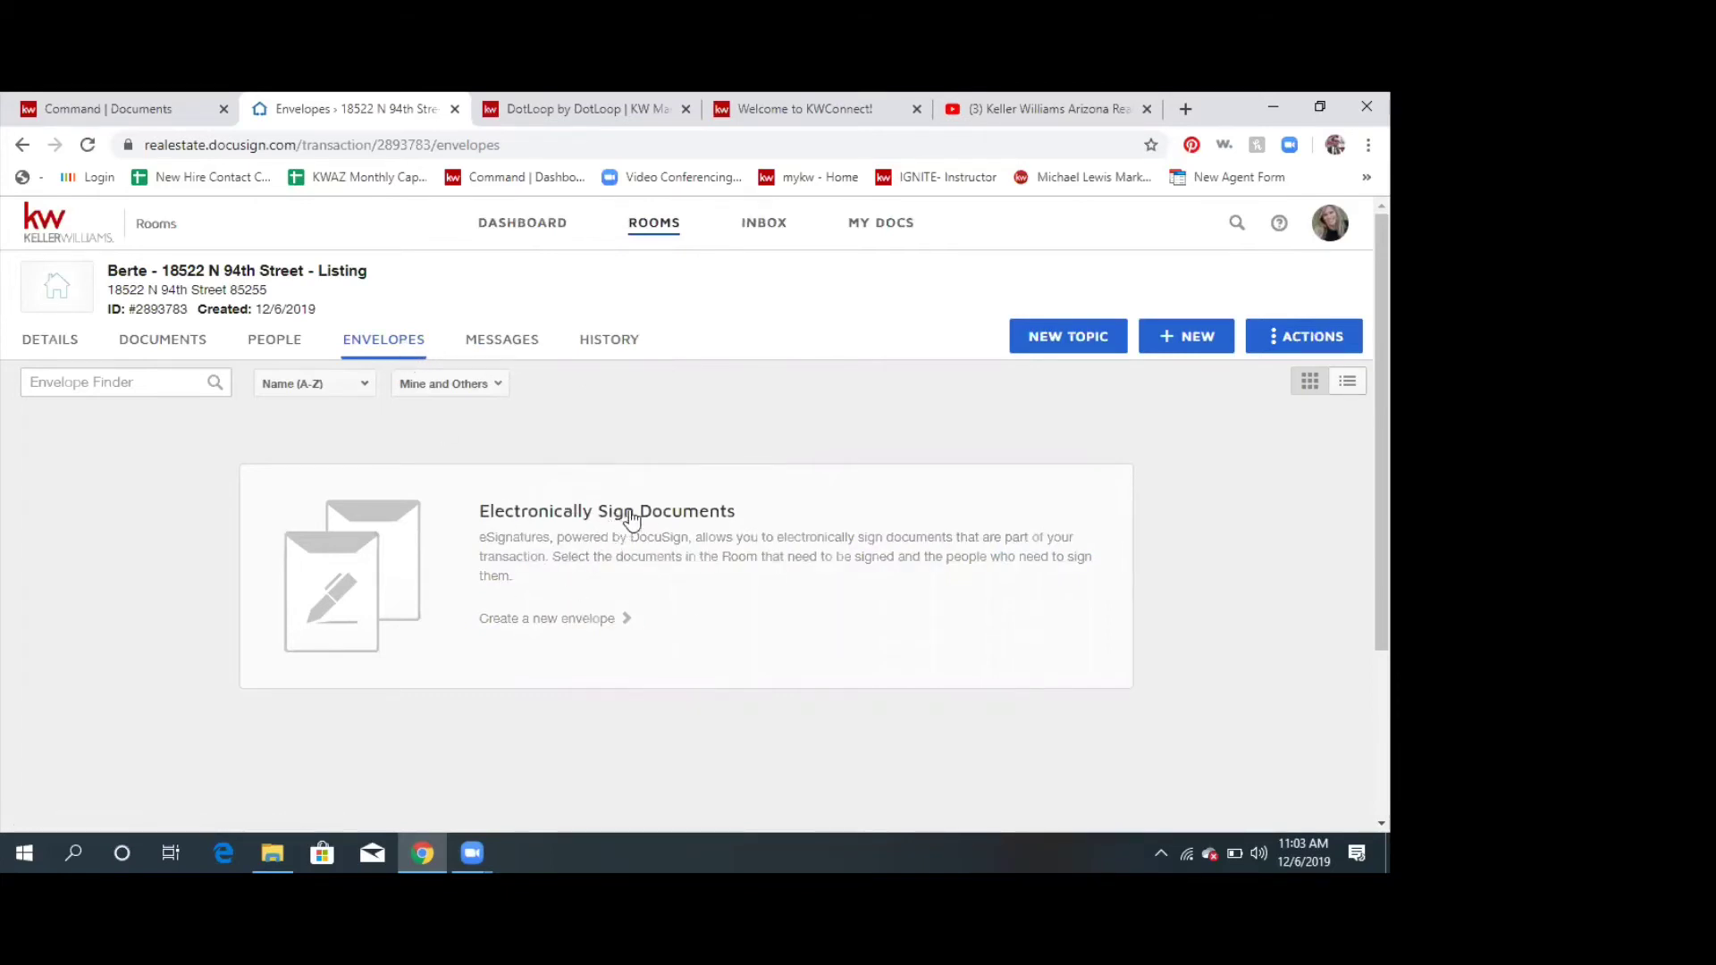
# - Create a new room envelope and rename it 'Please DocuSign - Listing Docs'
pyautogui.click(1198, 341)
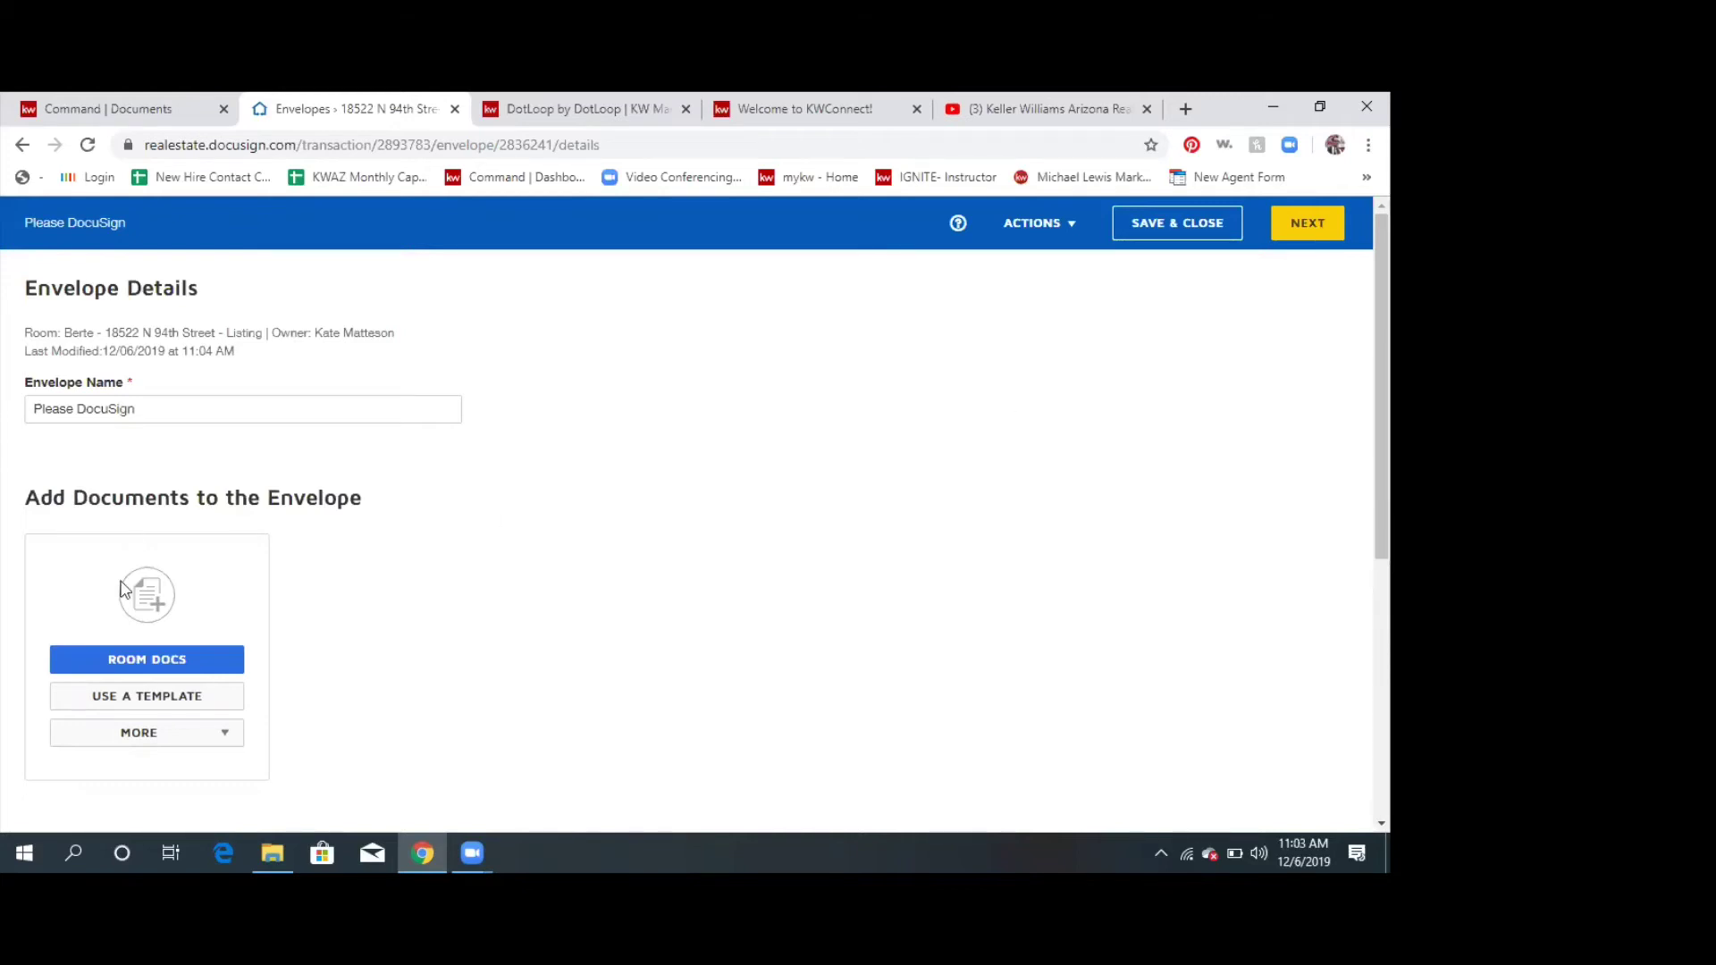
pyautogui.click(193, 410)
pyautogui.write('- ')
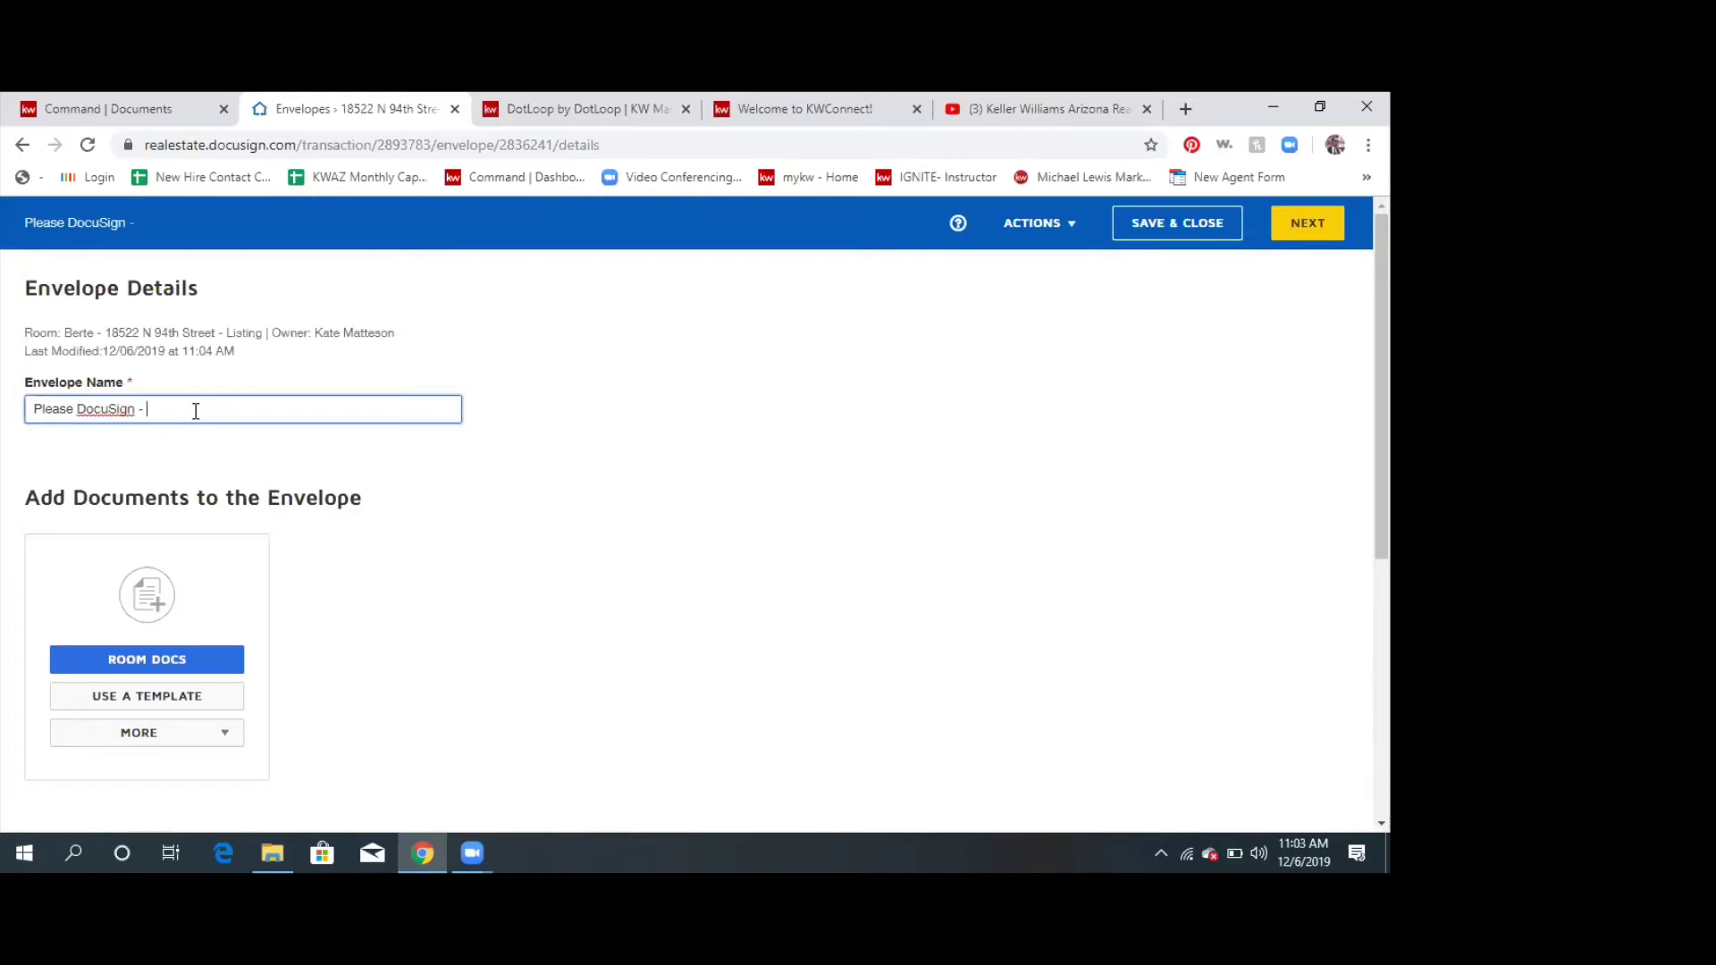
pyautogui.write('Listing Docs')
pyautogui.scroll(-1, 259, 517)
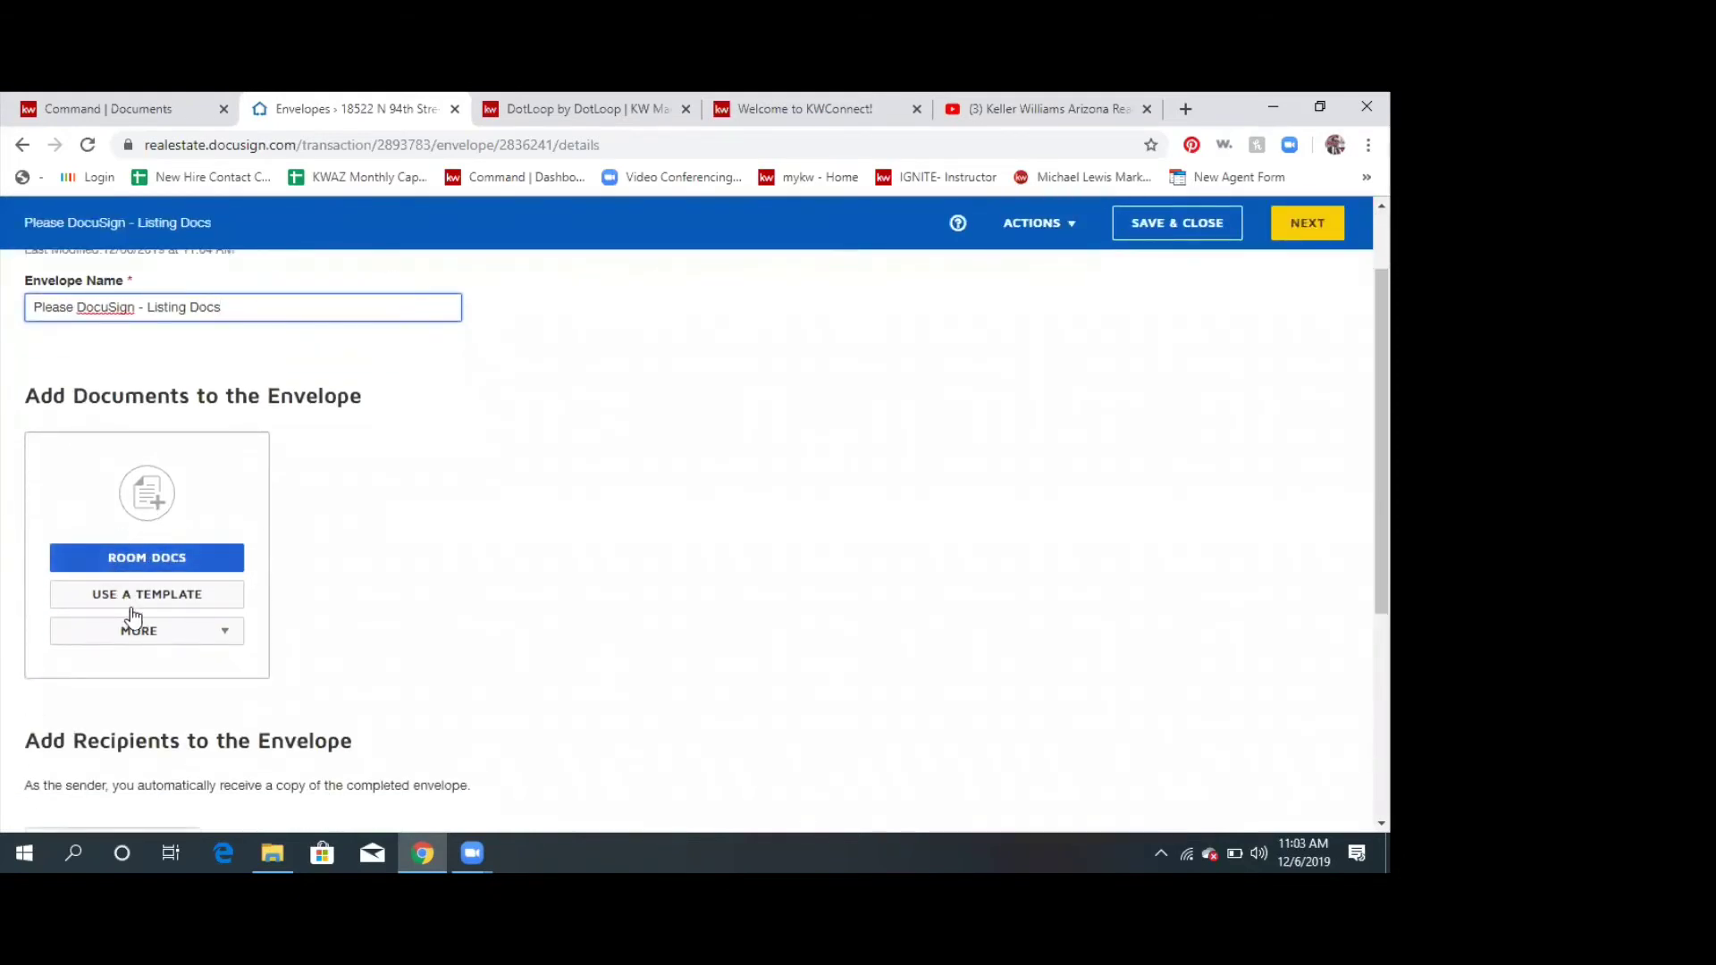
# - Add room docs Exclusive Right 1 2 3 and Real Estate Agency Disclosure and Election (Seller)
pyautogui.click(148, 559)
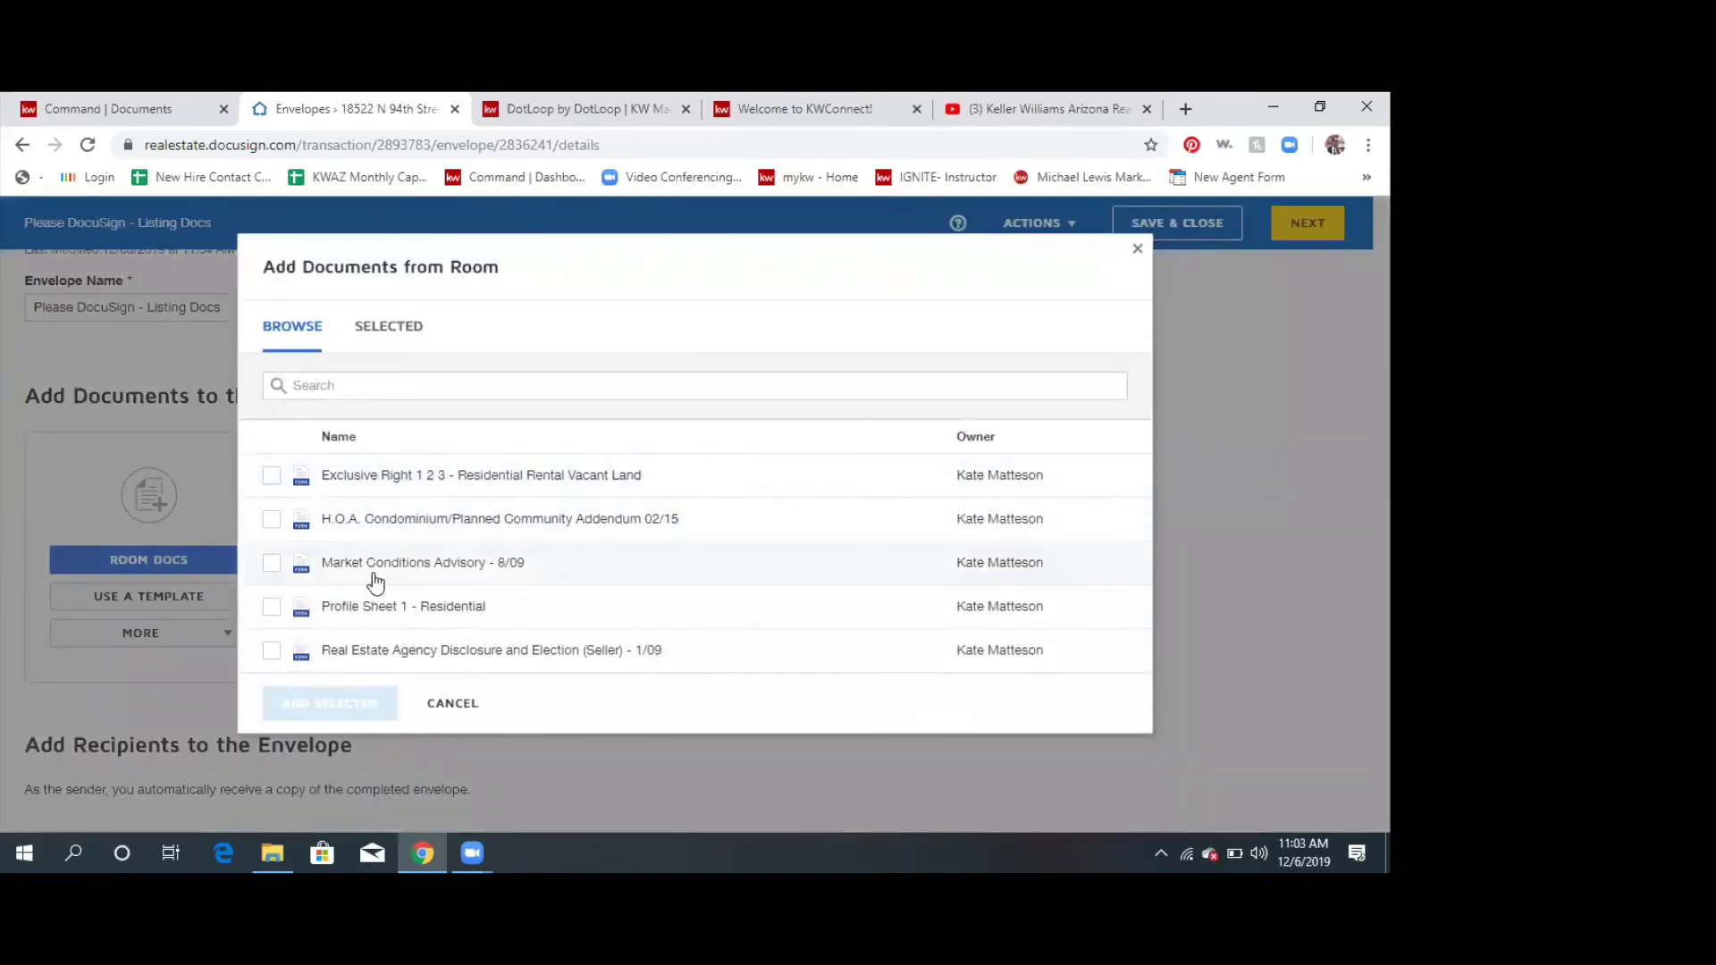
pyautogui.click(272, 476)
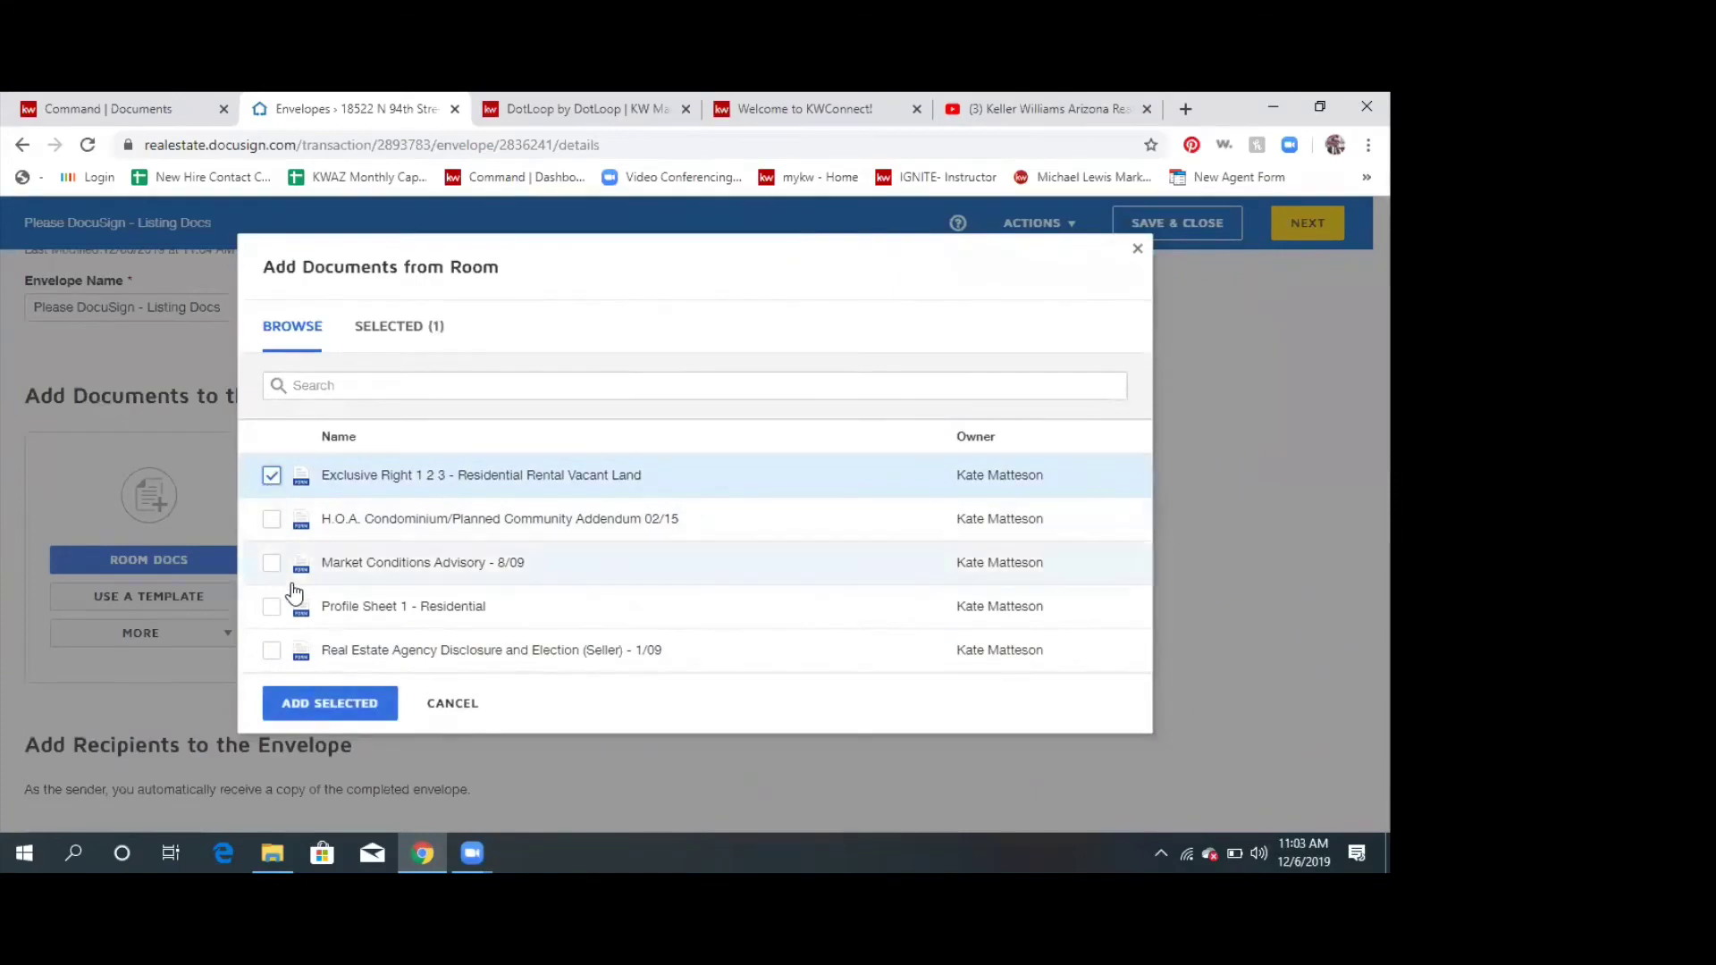
pyautogui.click(271, 652)
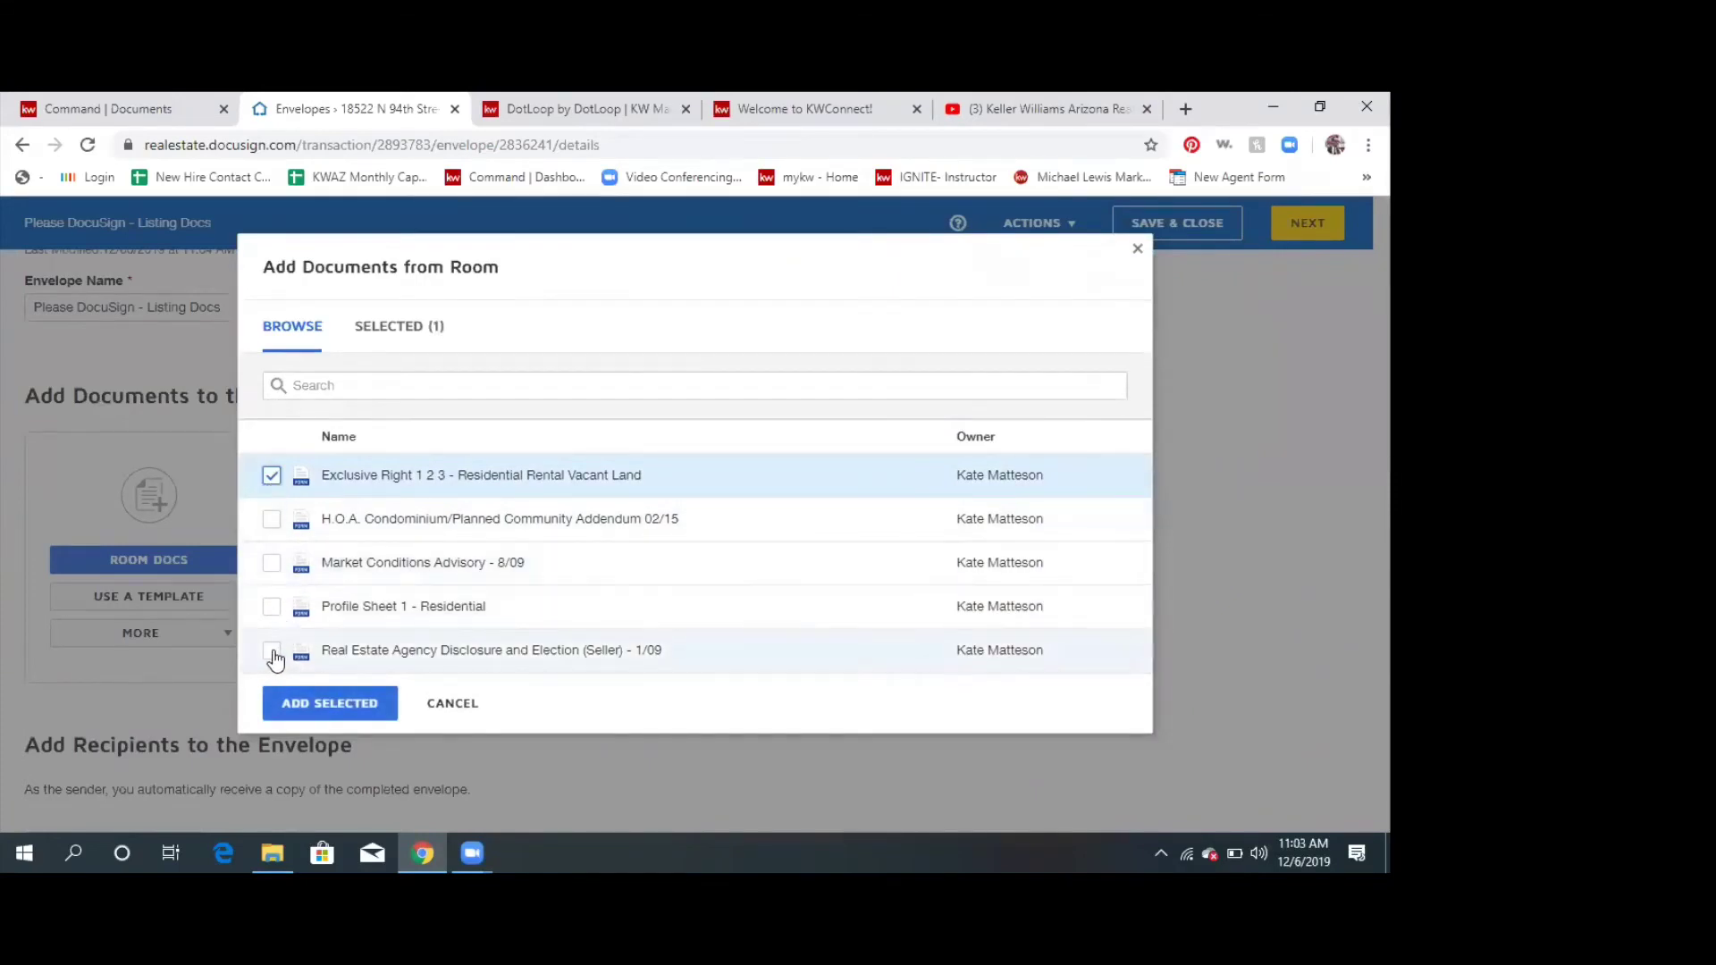
pyautogui.click(302, 703)
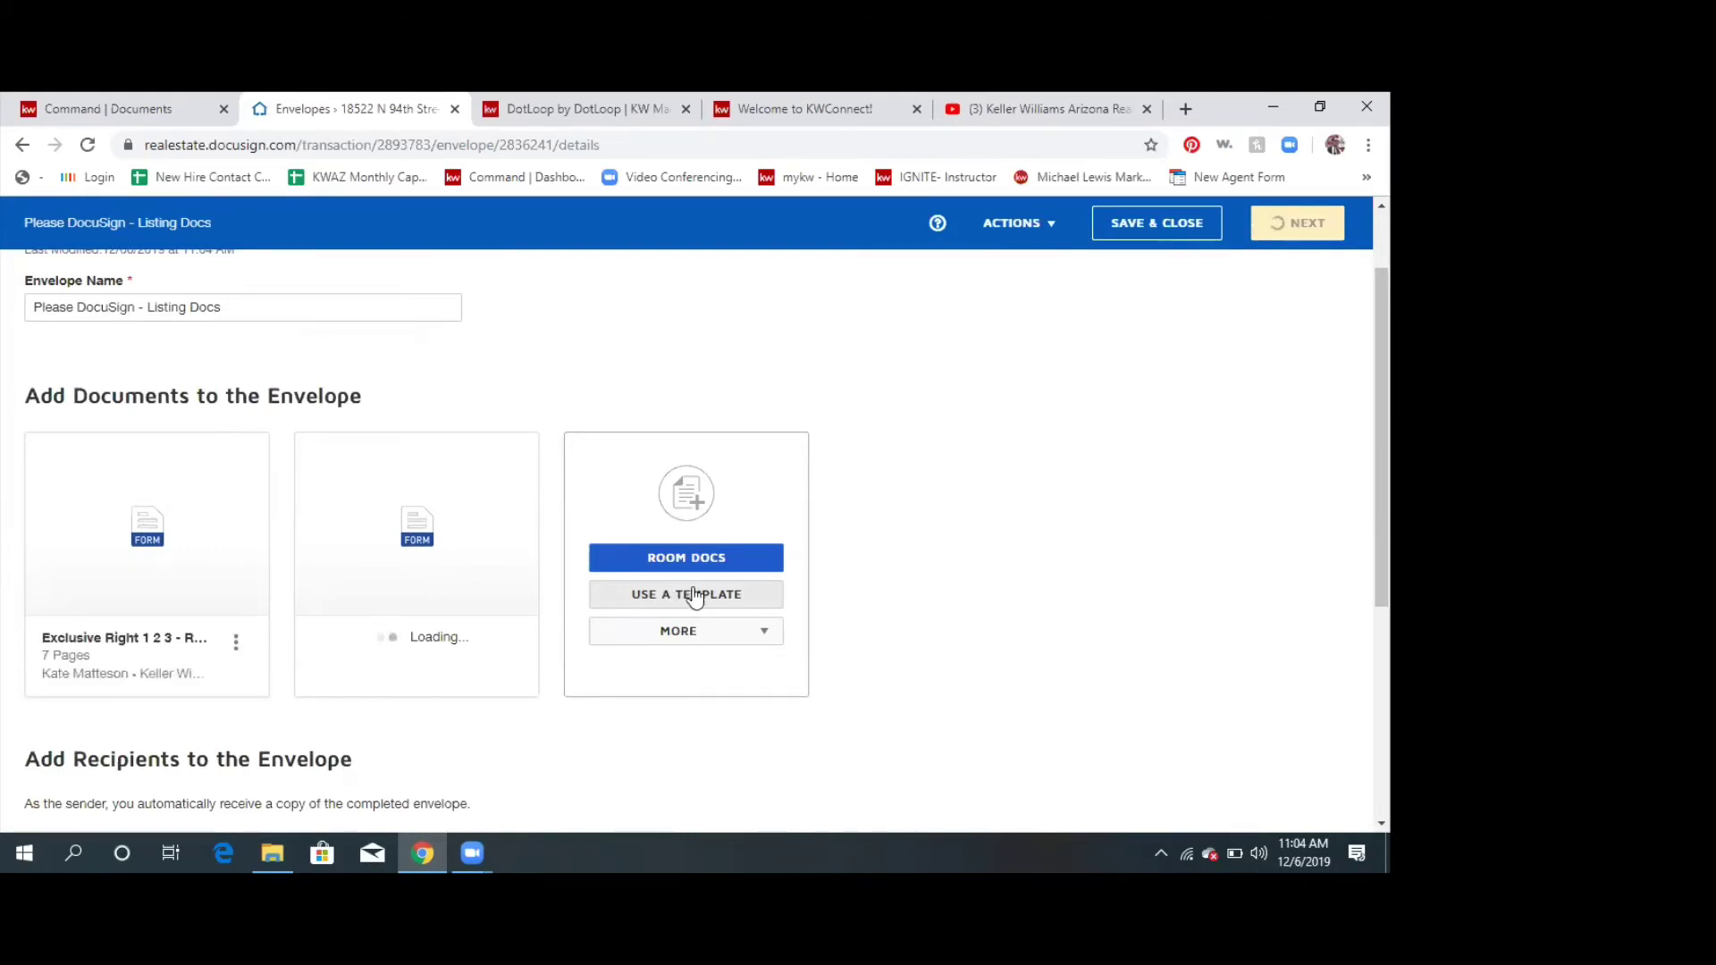
# - Add the KWAZ Pool Disclosure template from the Shared with Me templates
pyautogui.click(690, 595)
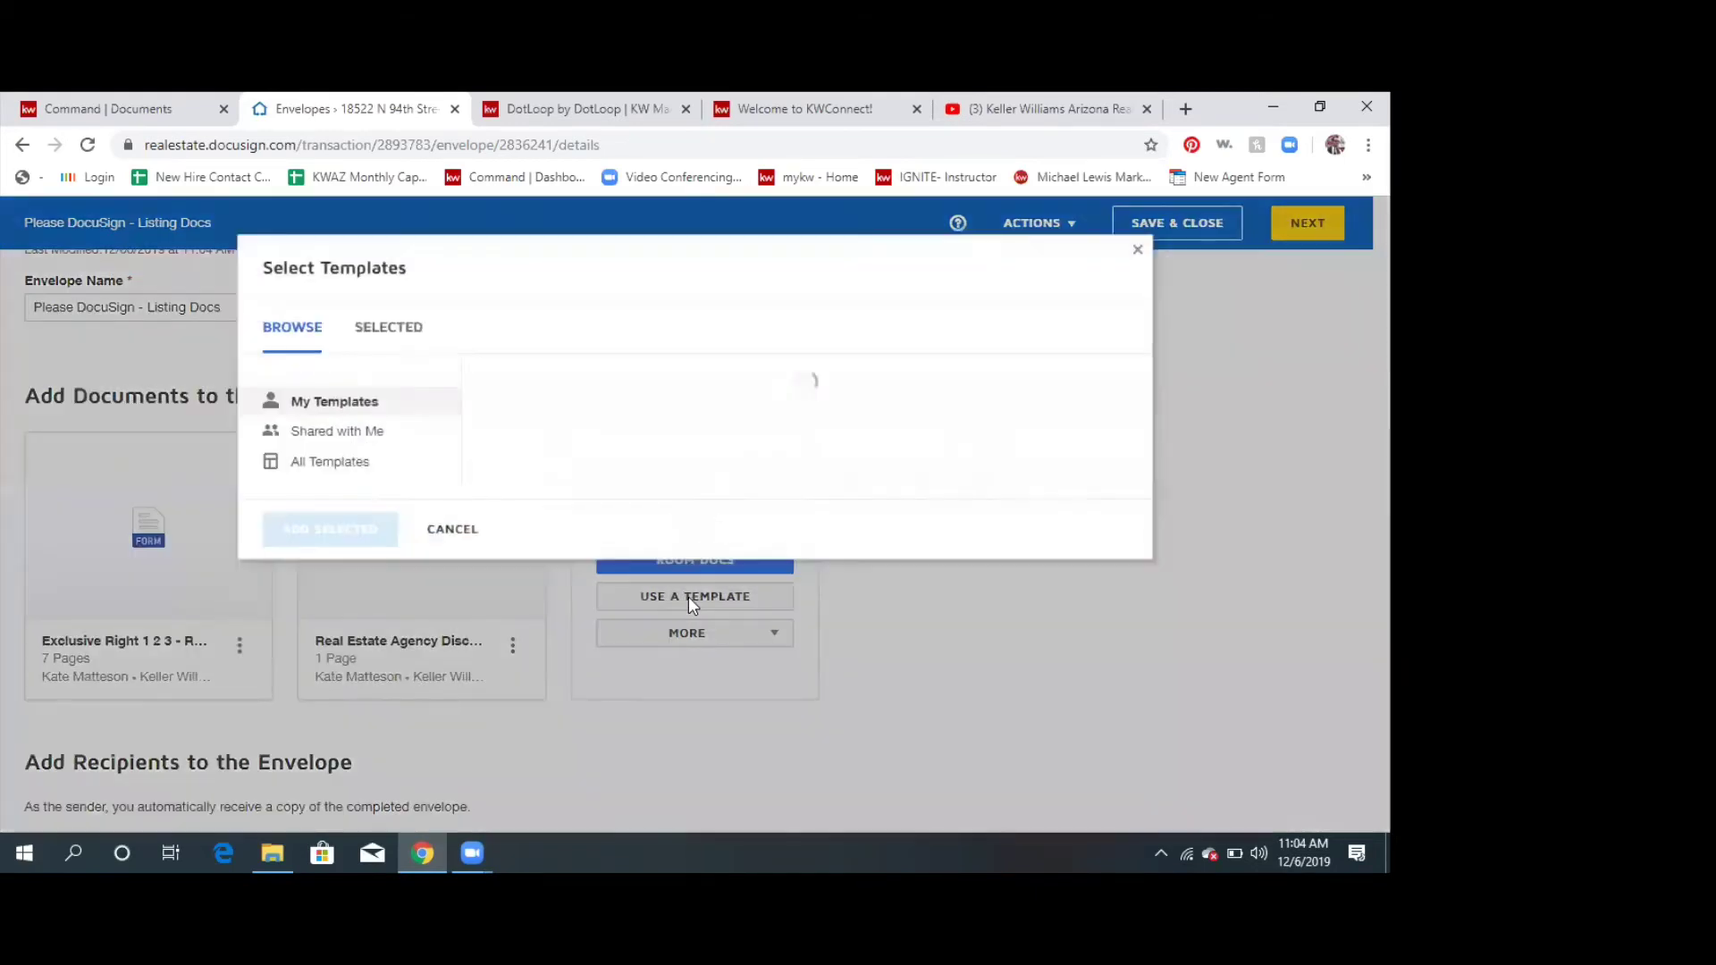
pyautogui.click(352, 434)
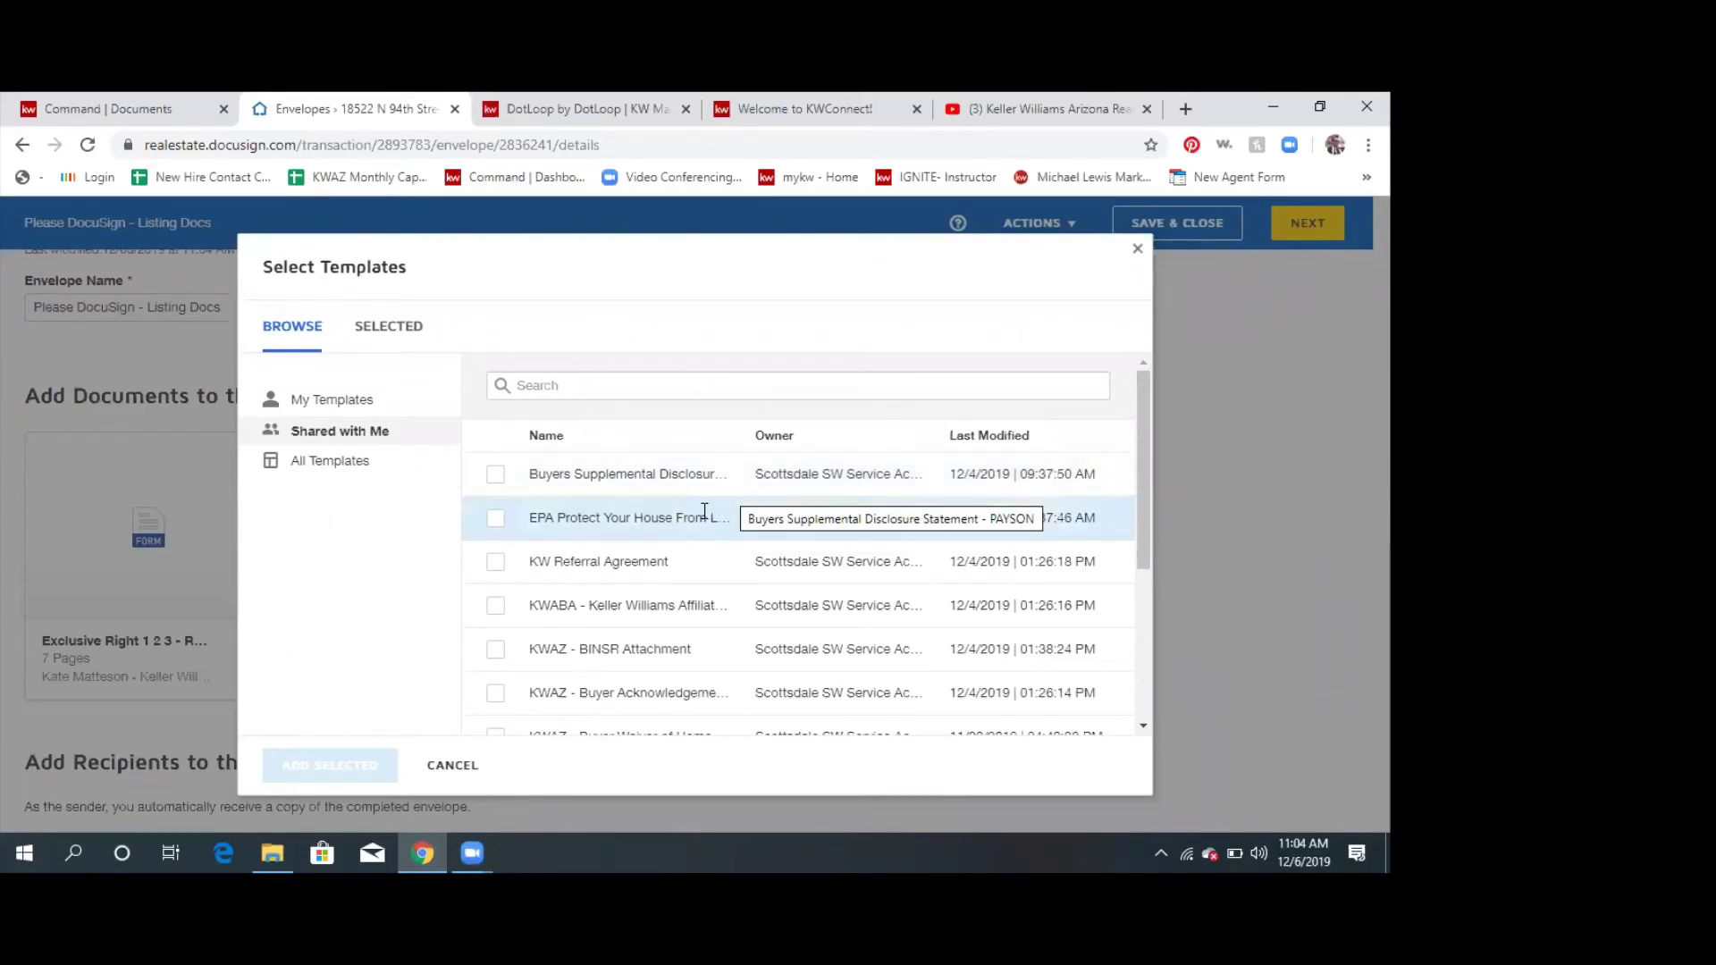
pyautogui.scroll(-1, 686, 570)
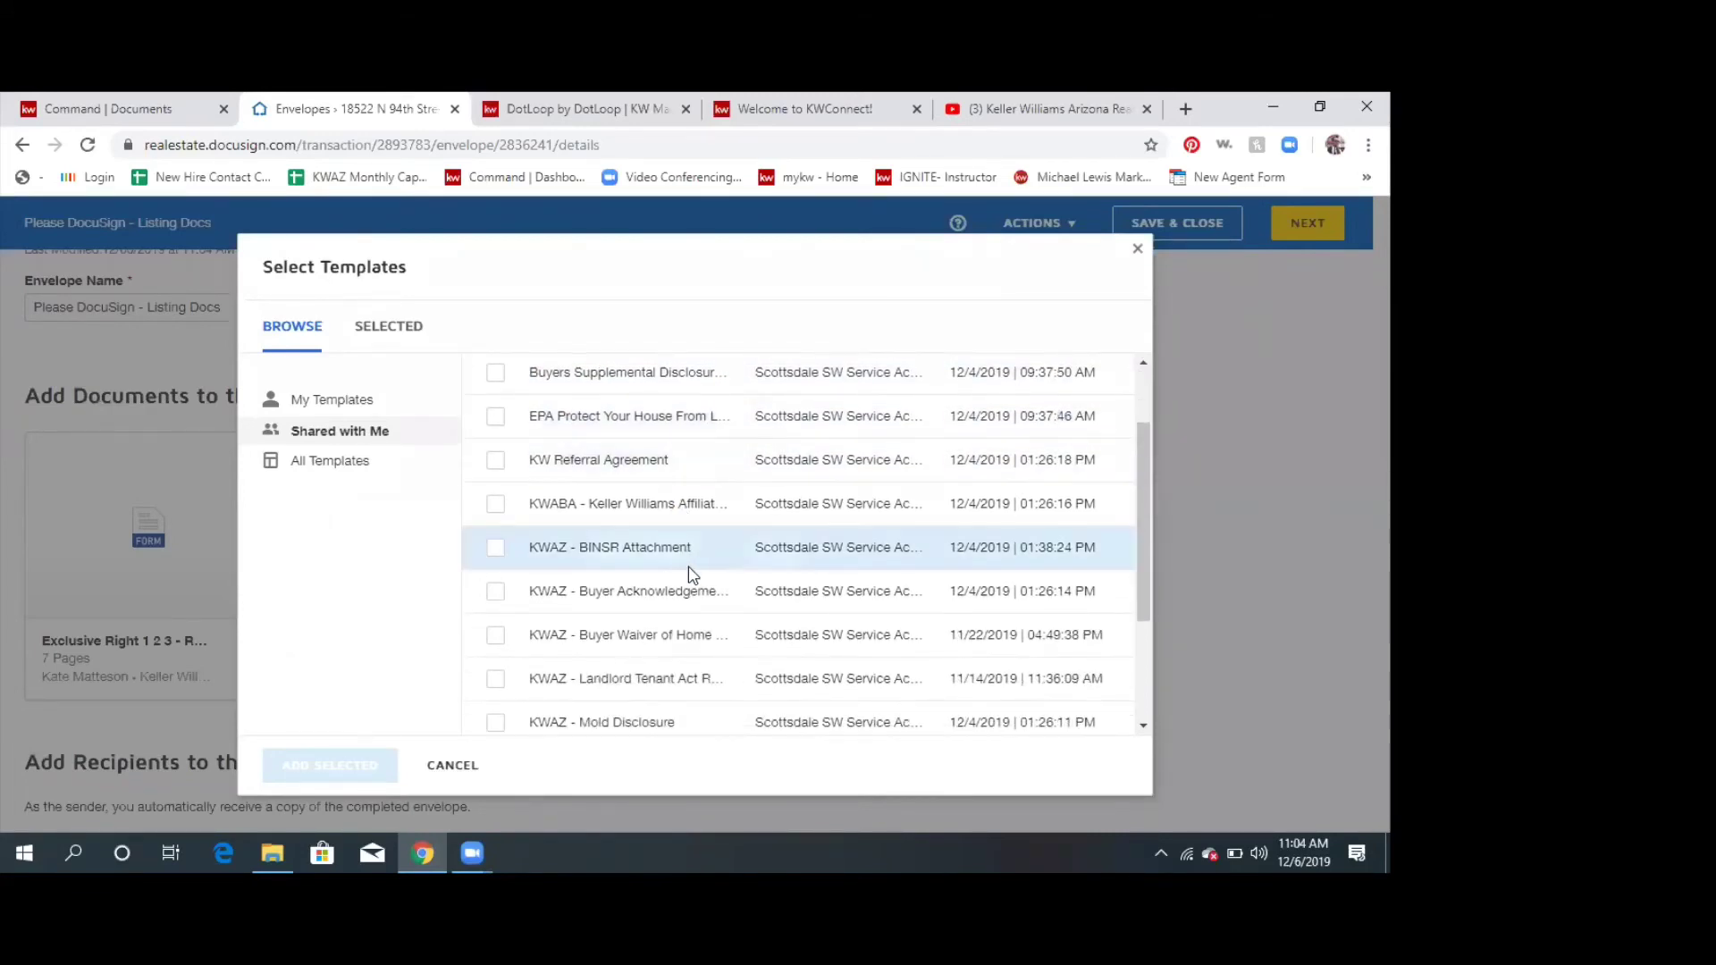
pyautogui.scroll(-1, 688, 566)
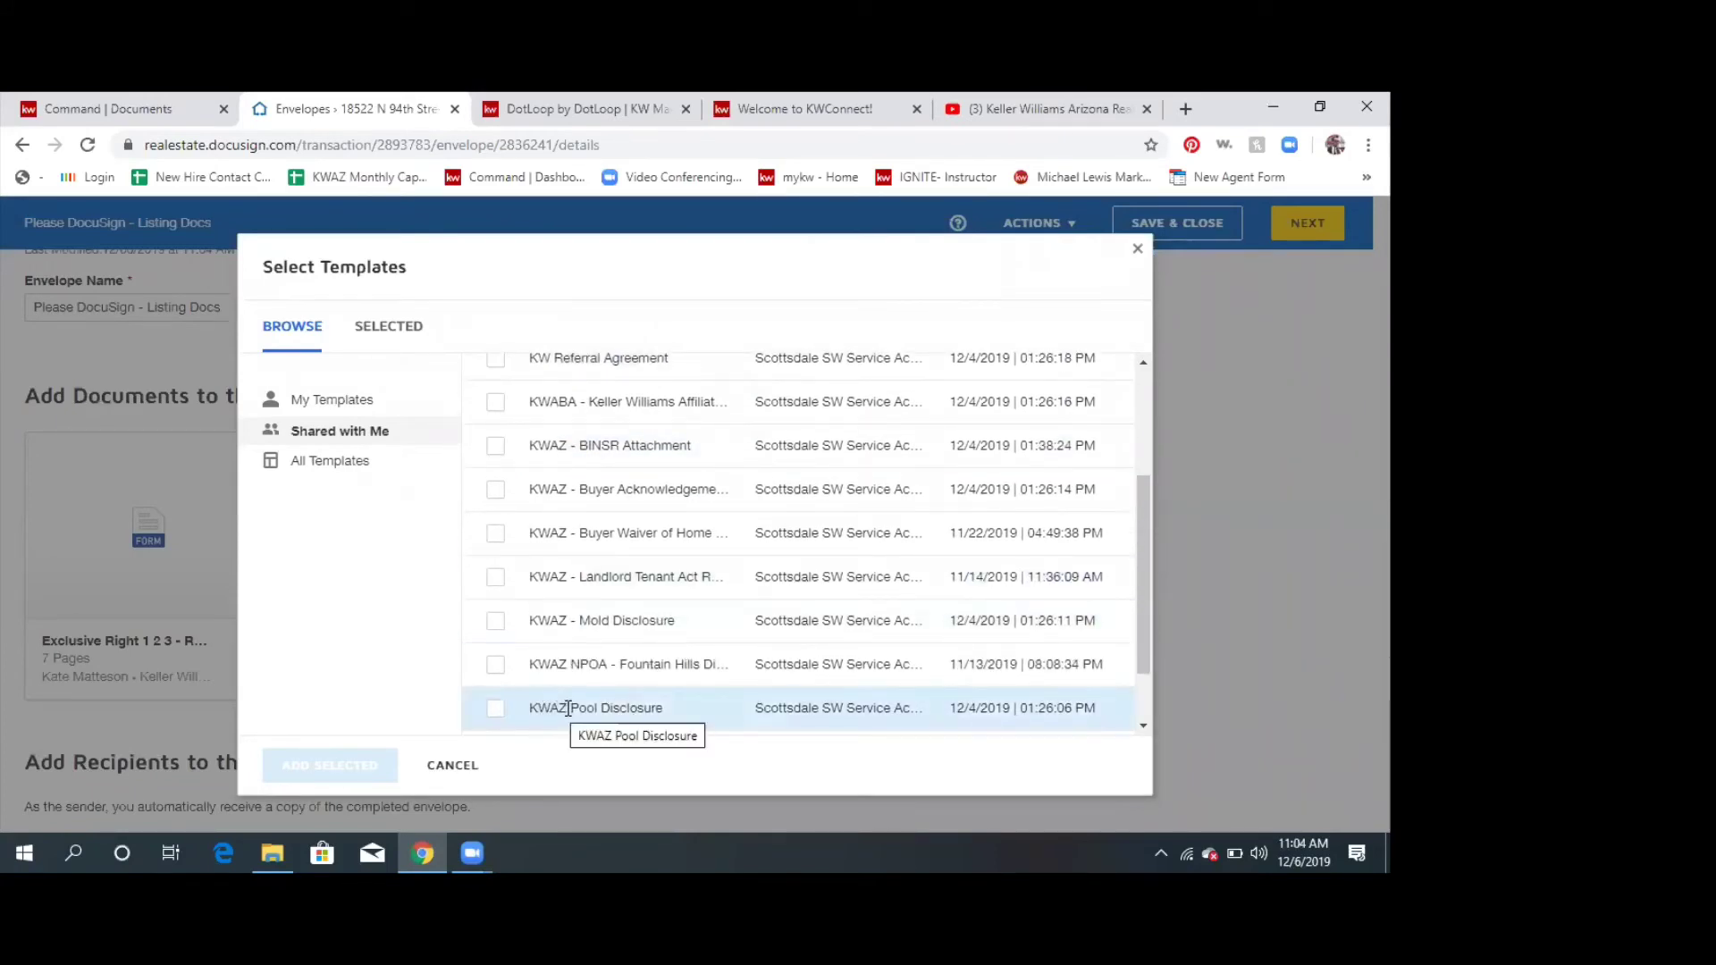
pyautogui.click(492, 712)
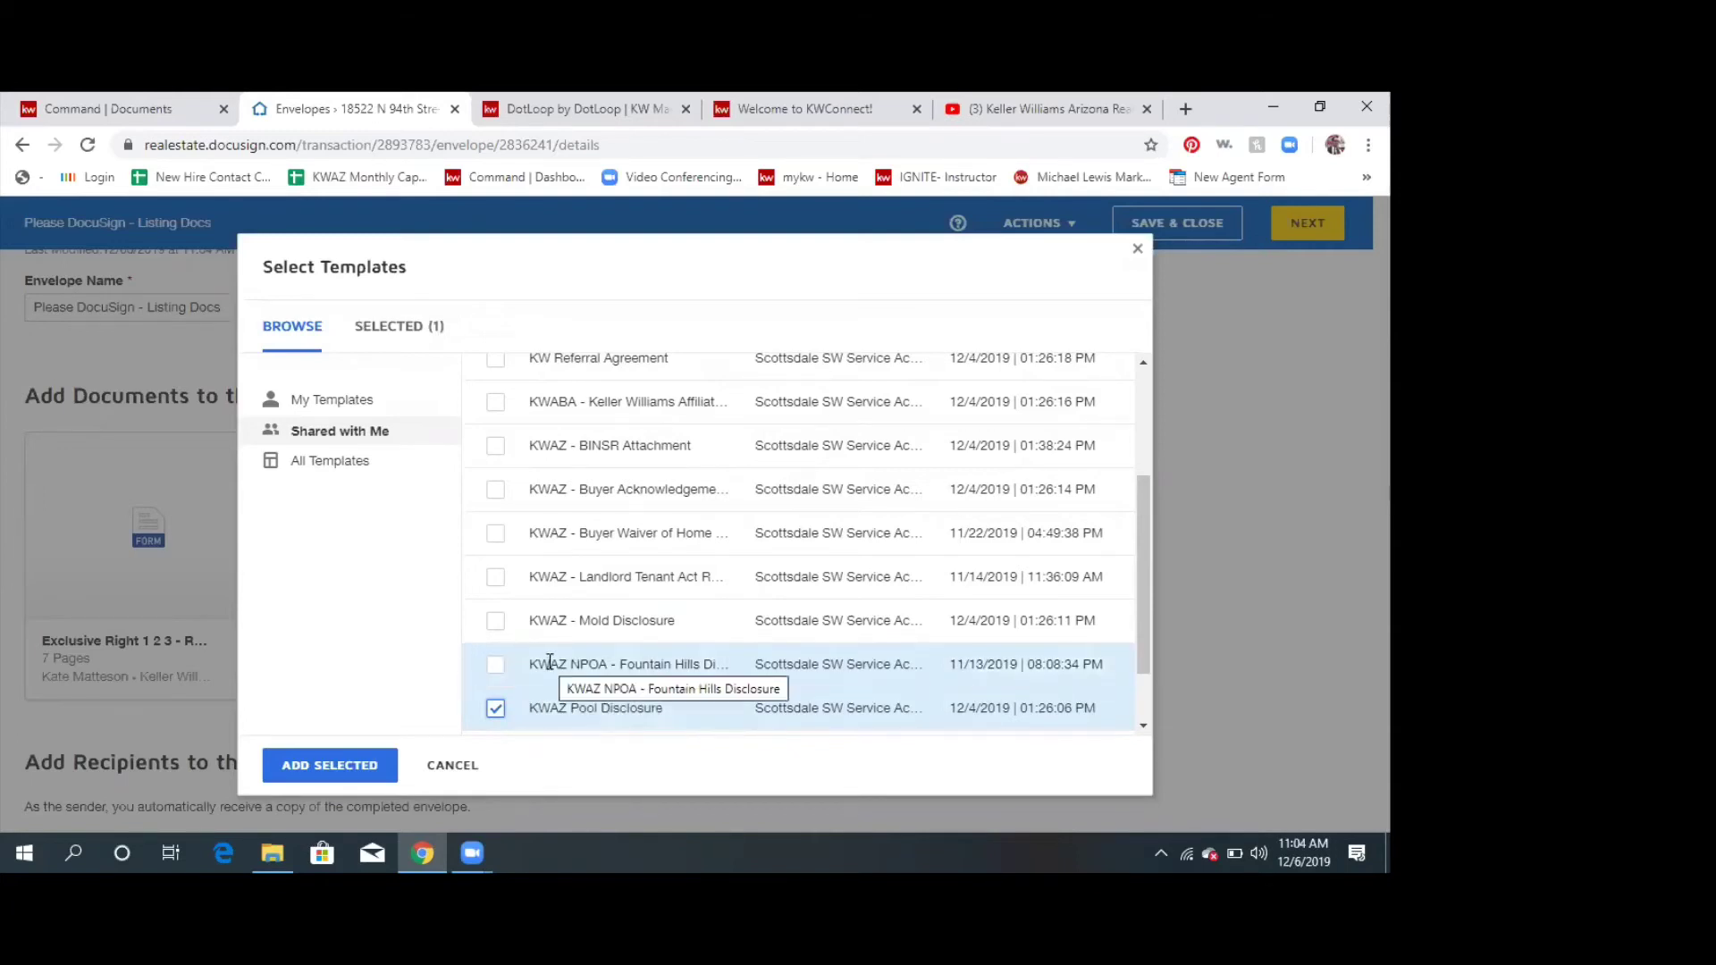
pyautogui.scroll(-1, 577, 612)
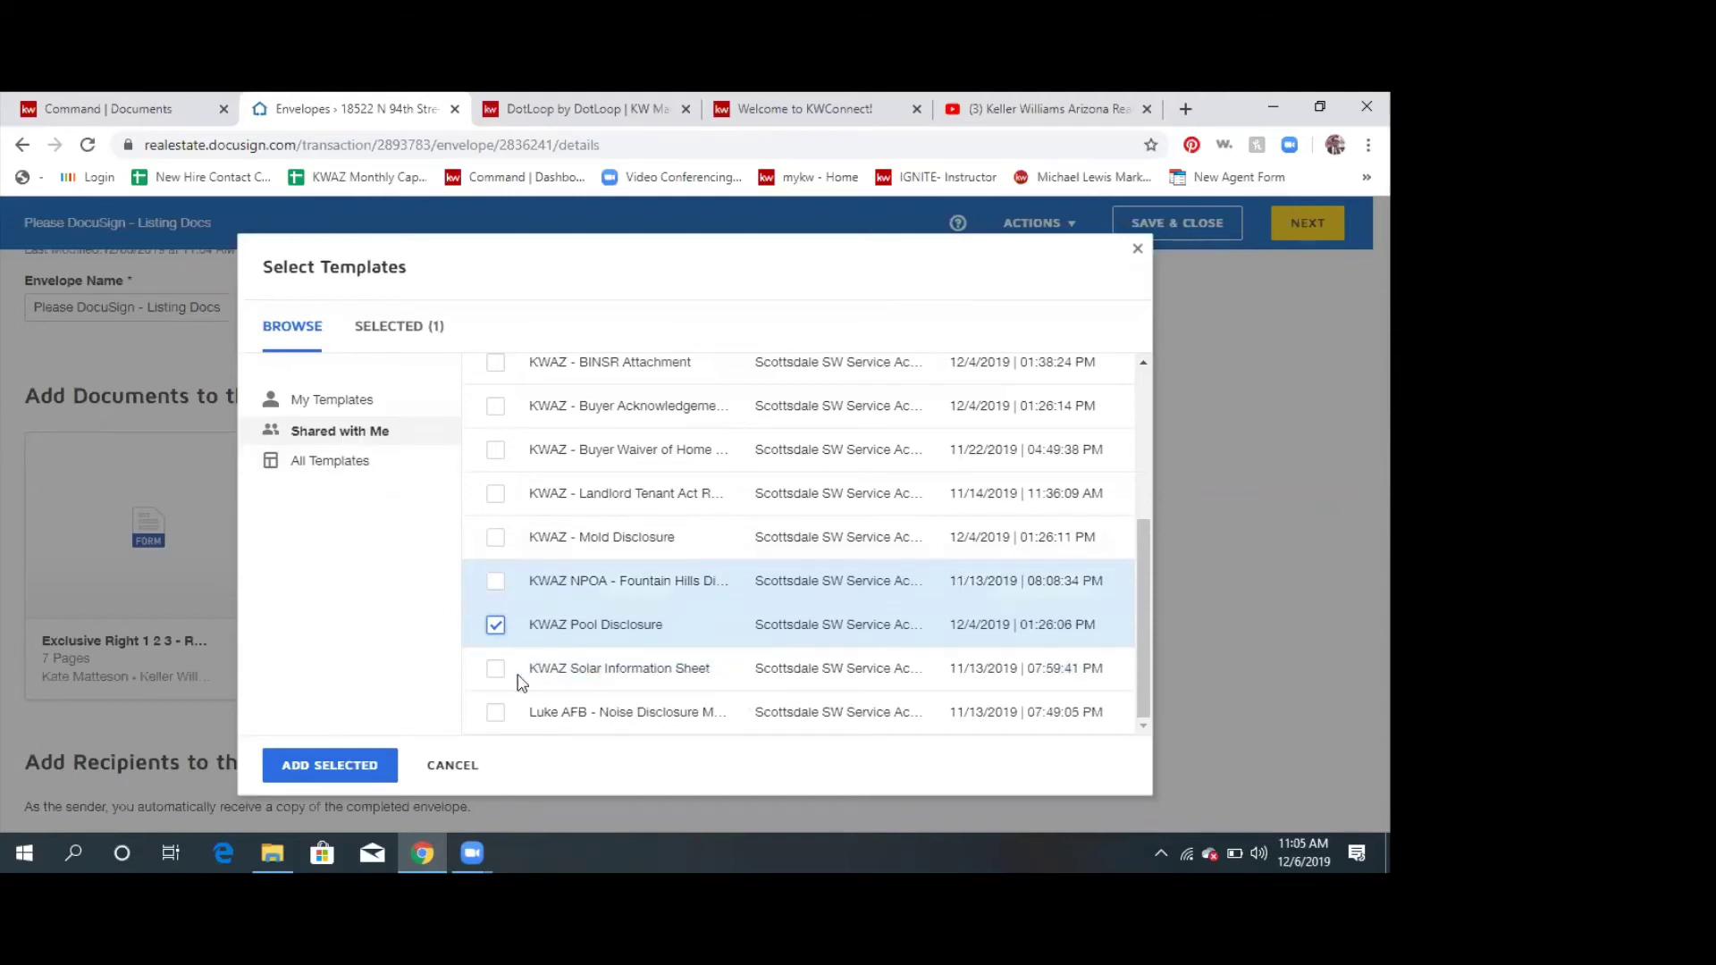
pyautogui.click(349, 765)
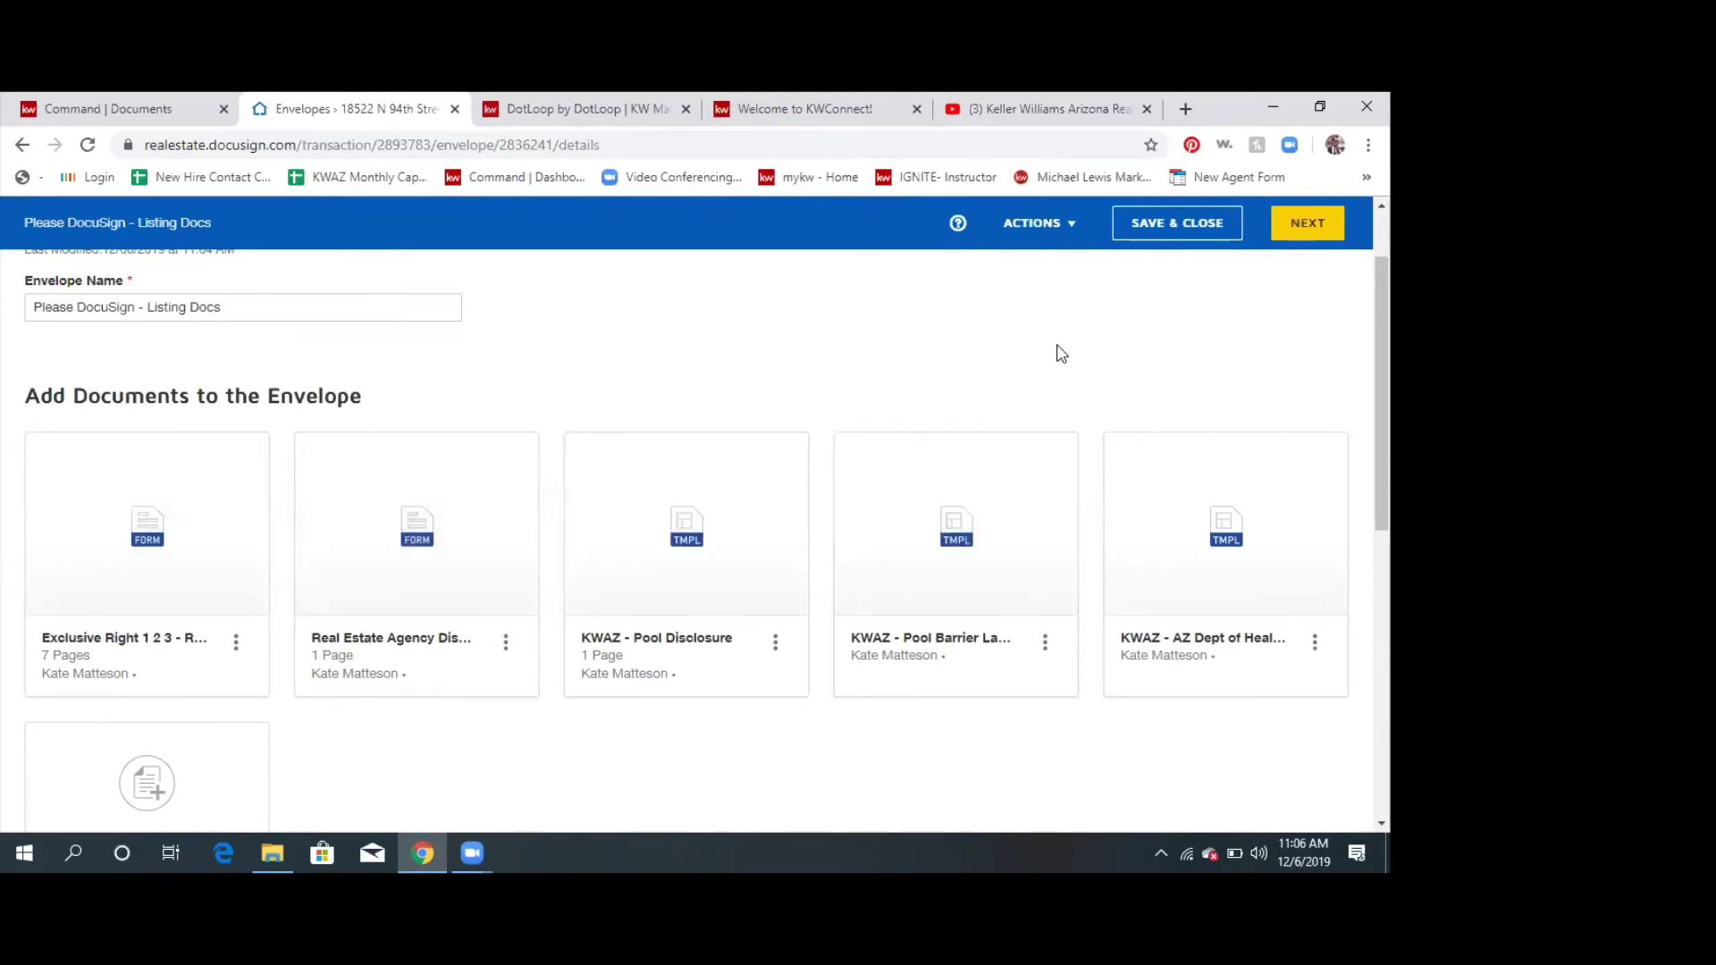
# - Review the envelope's five document cards and expand the MORE add-document options
pyautogui.scroll(1, 1064, 360)
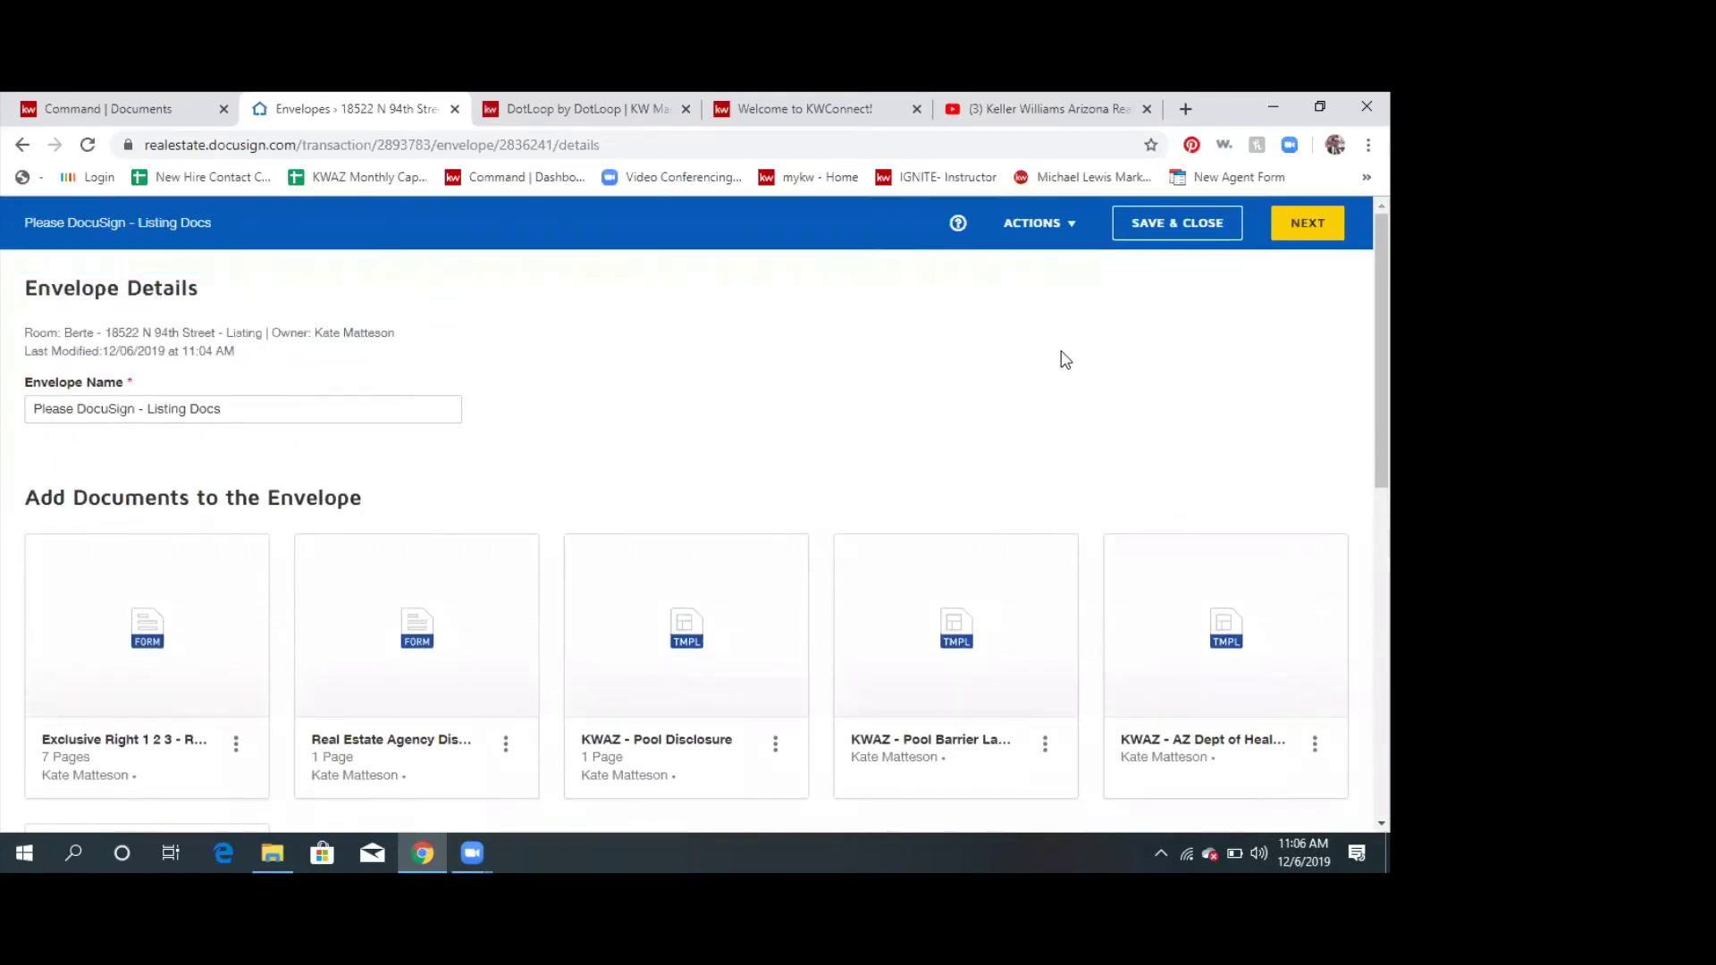
pyautogui.scroll(-1, 894, 393)
pyautogui.scroll(-1, 349, 625)
pyautogui.scroll(-3, 340, 679)
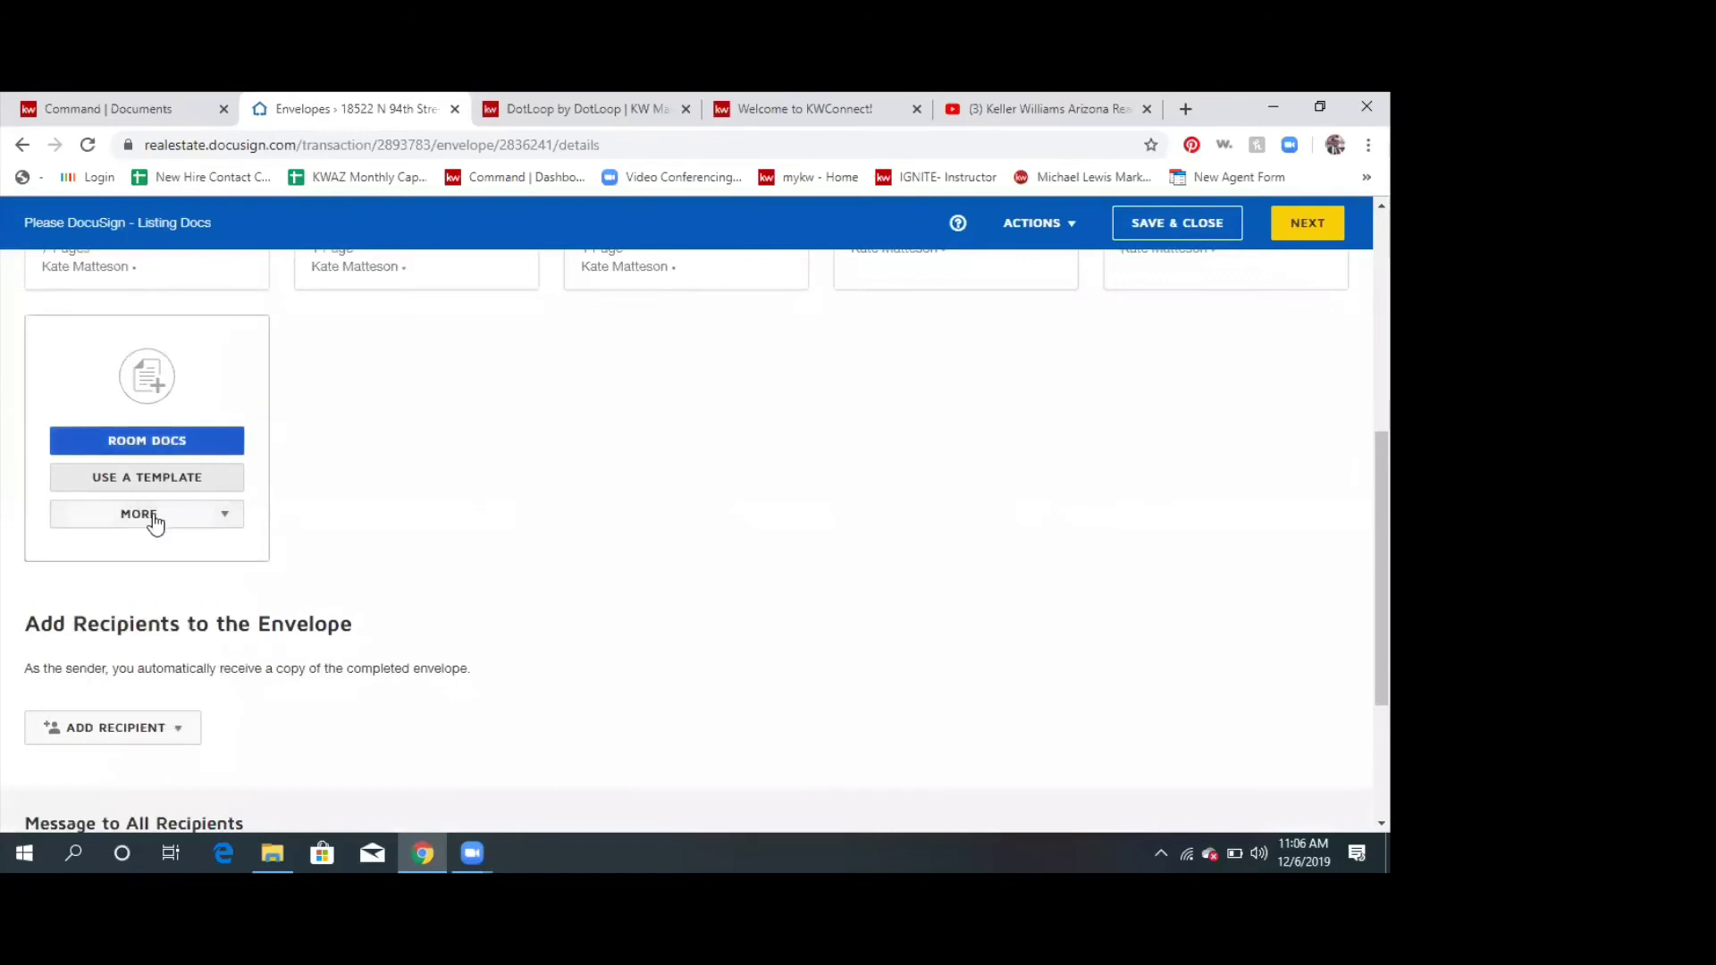
pyautogui.click(156, 515)
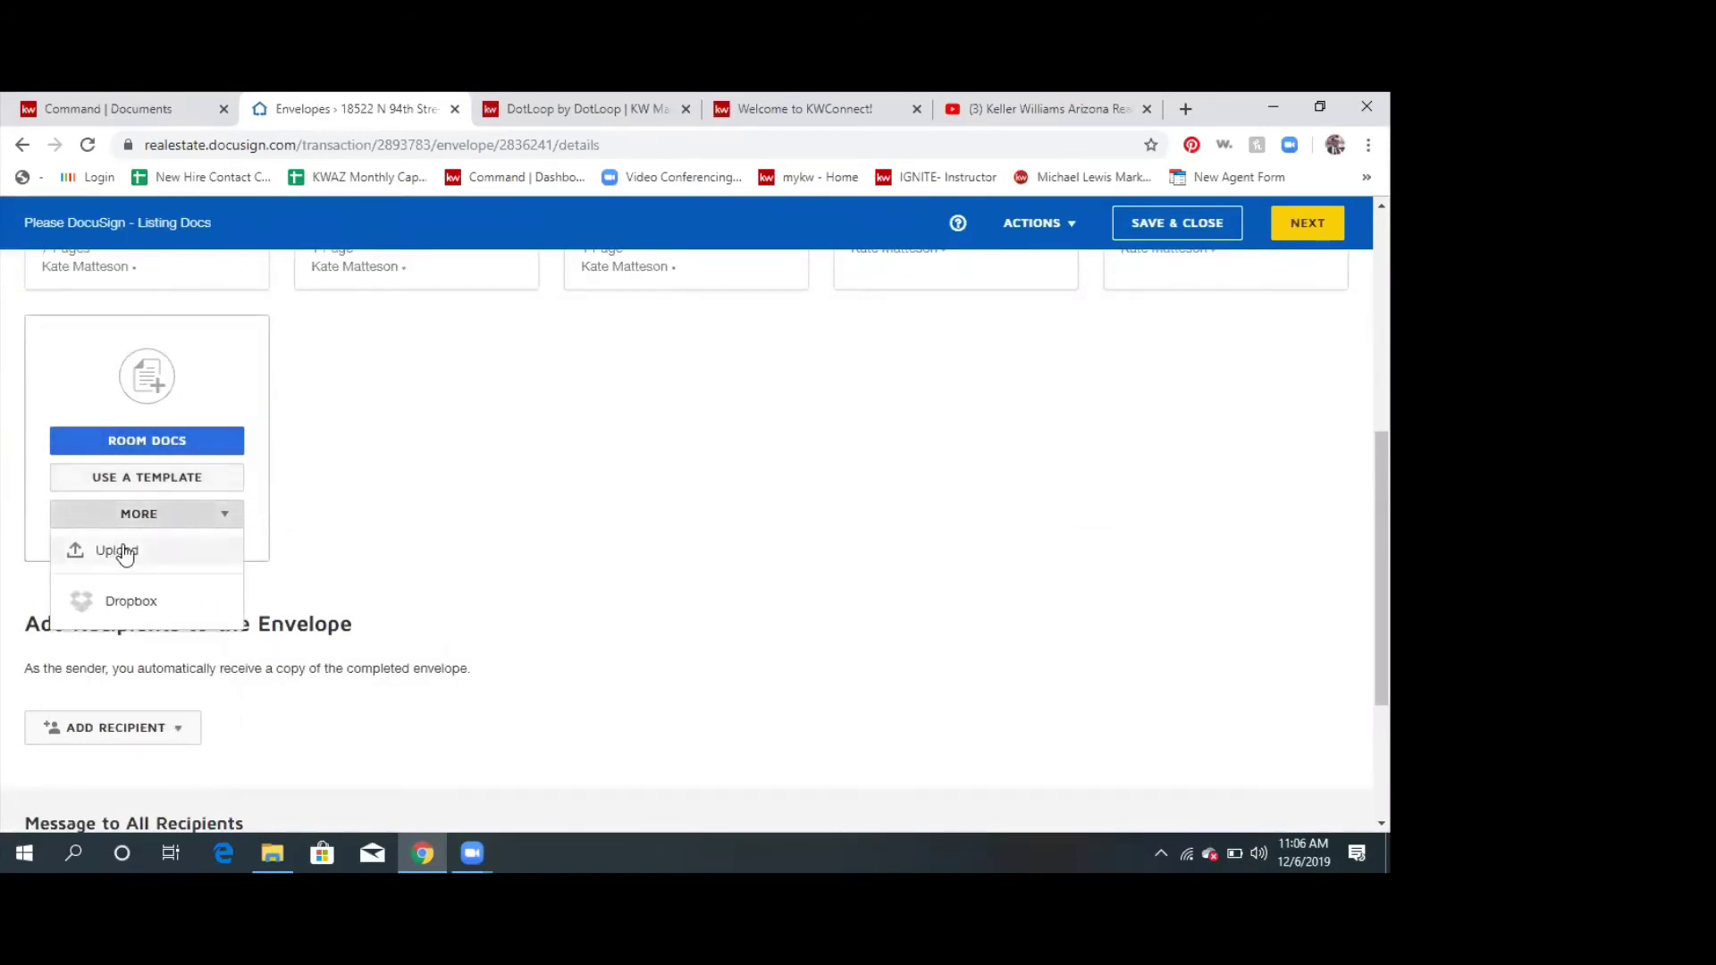
# - Close the MORE document options and show the Add Recipient choices
pyautogui.click(453, 525)
pyautogui.scroll(-1, 459, 527)
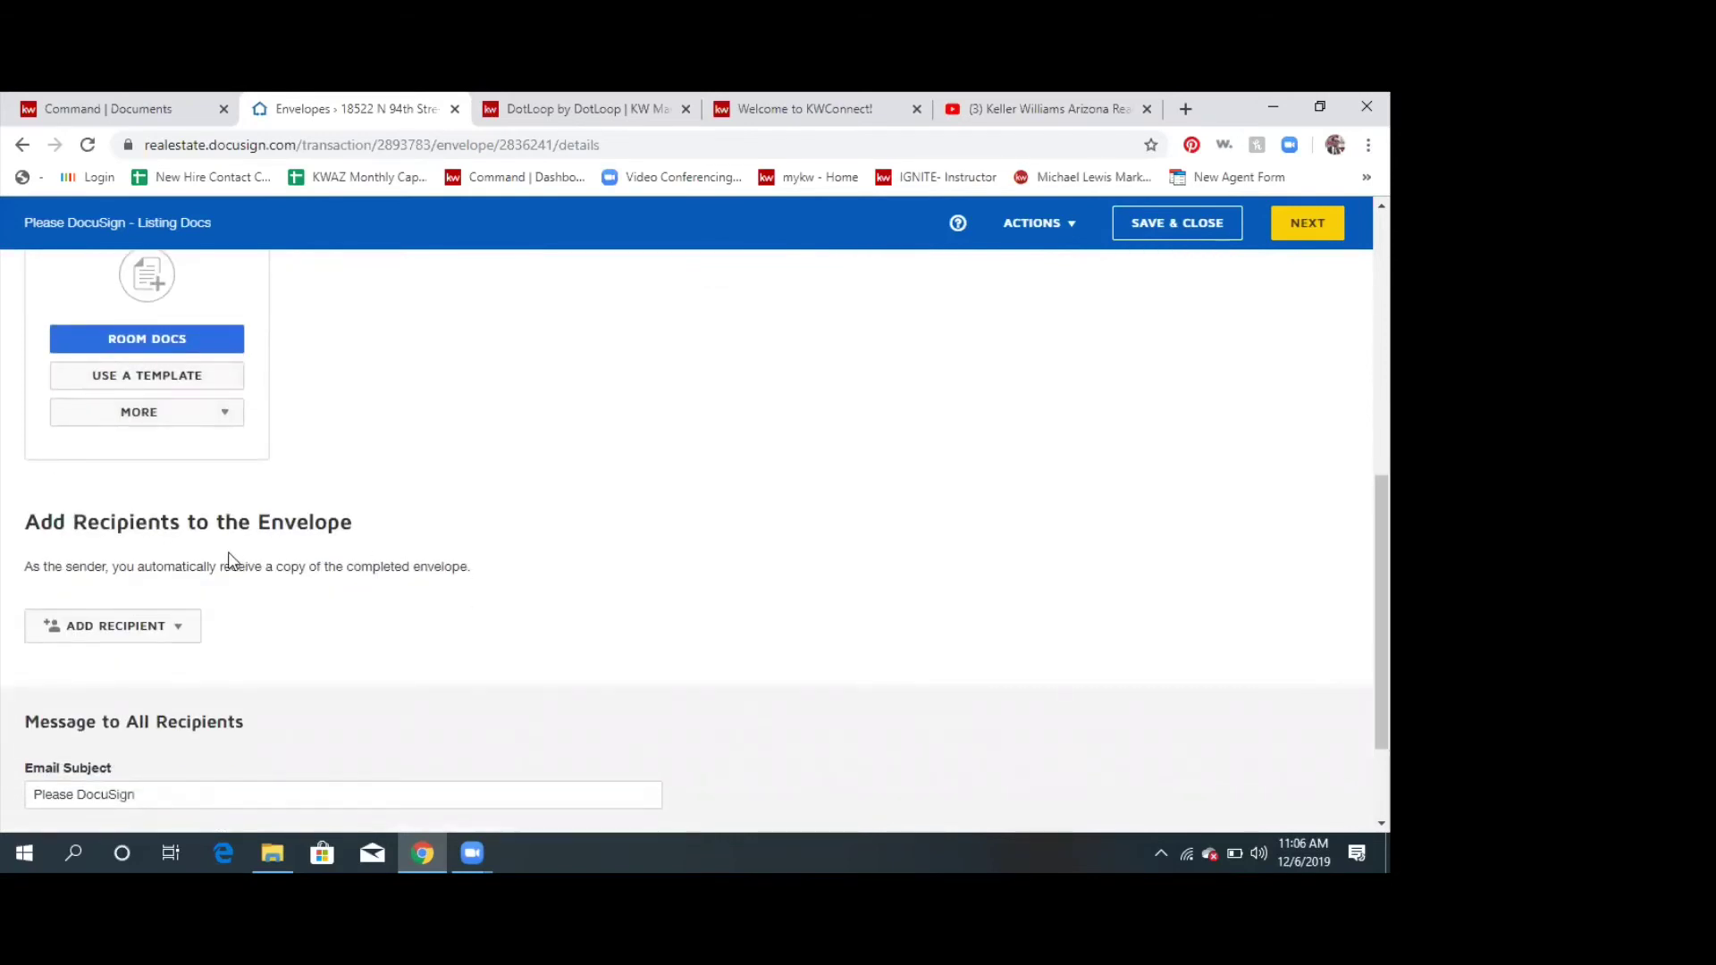
pyautogui.scroll(-1, 235, 555)
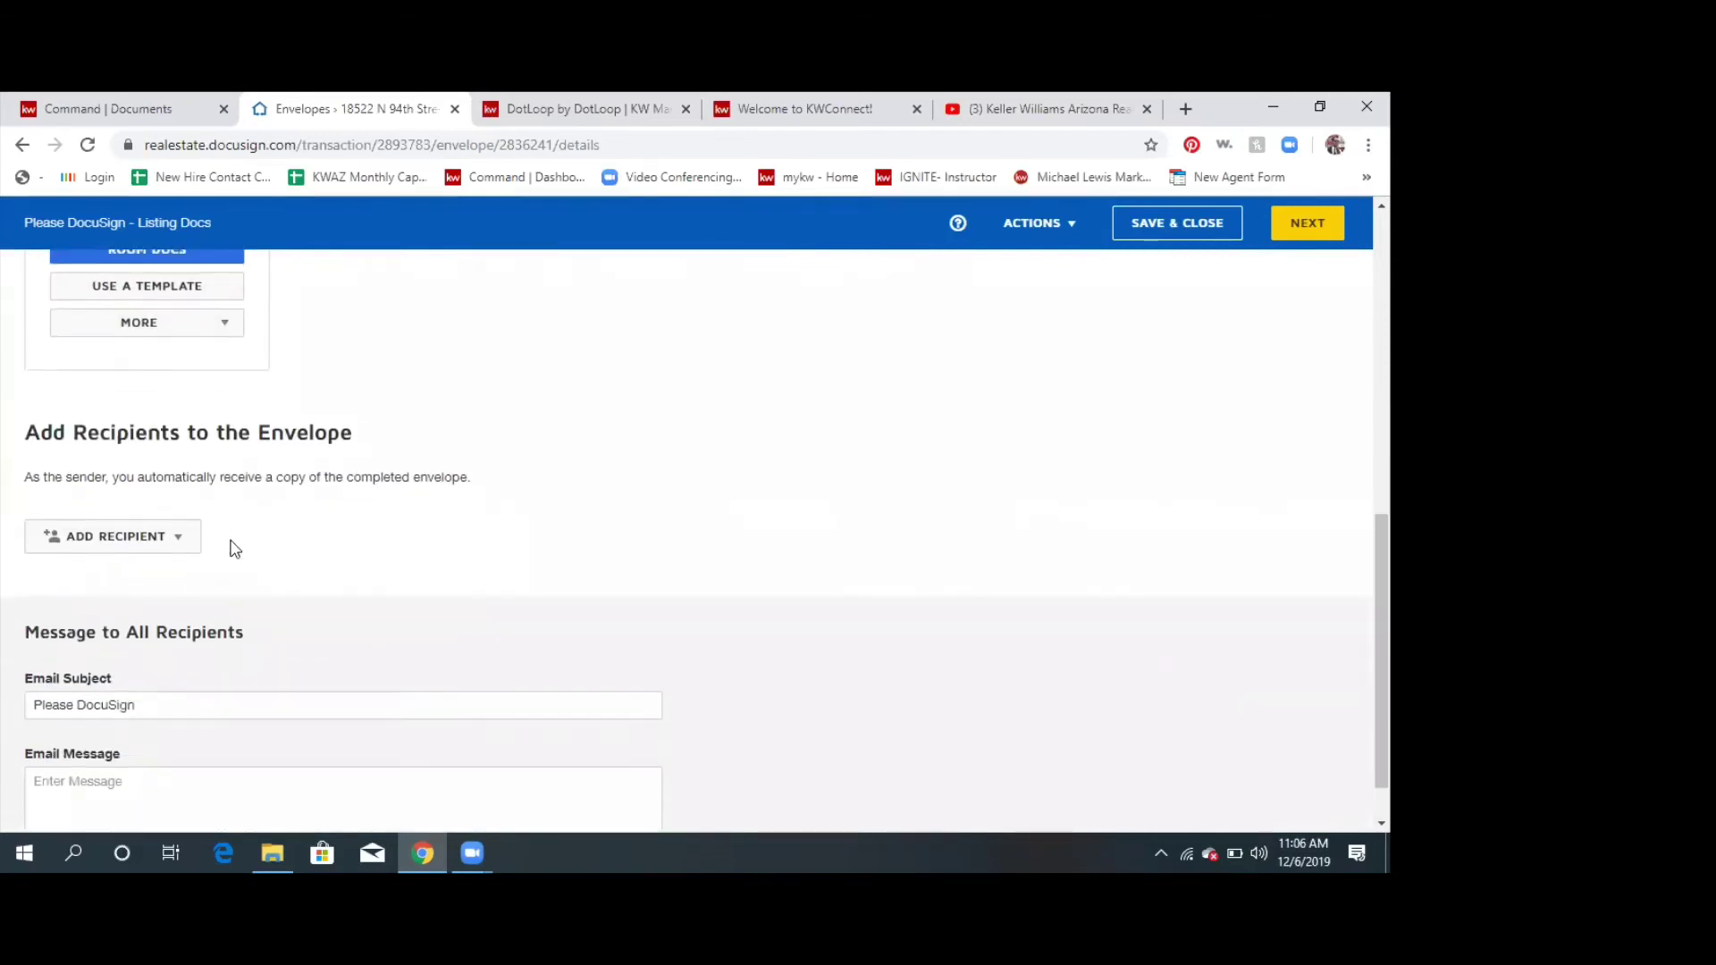
pyautogui.click(157, 537)
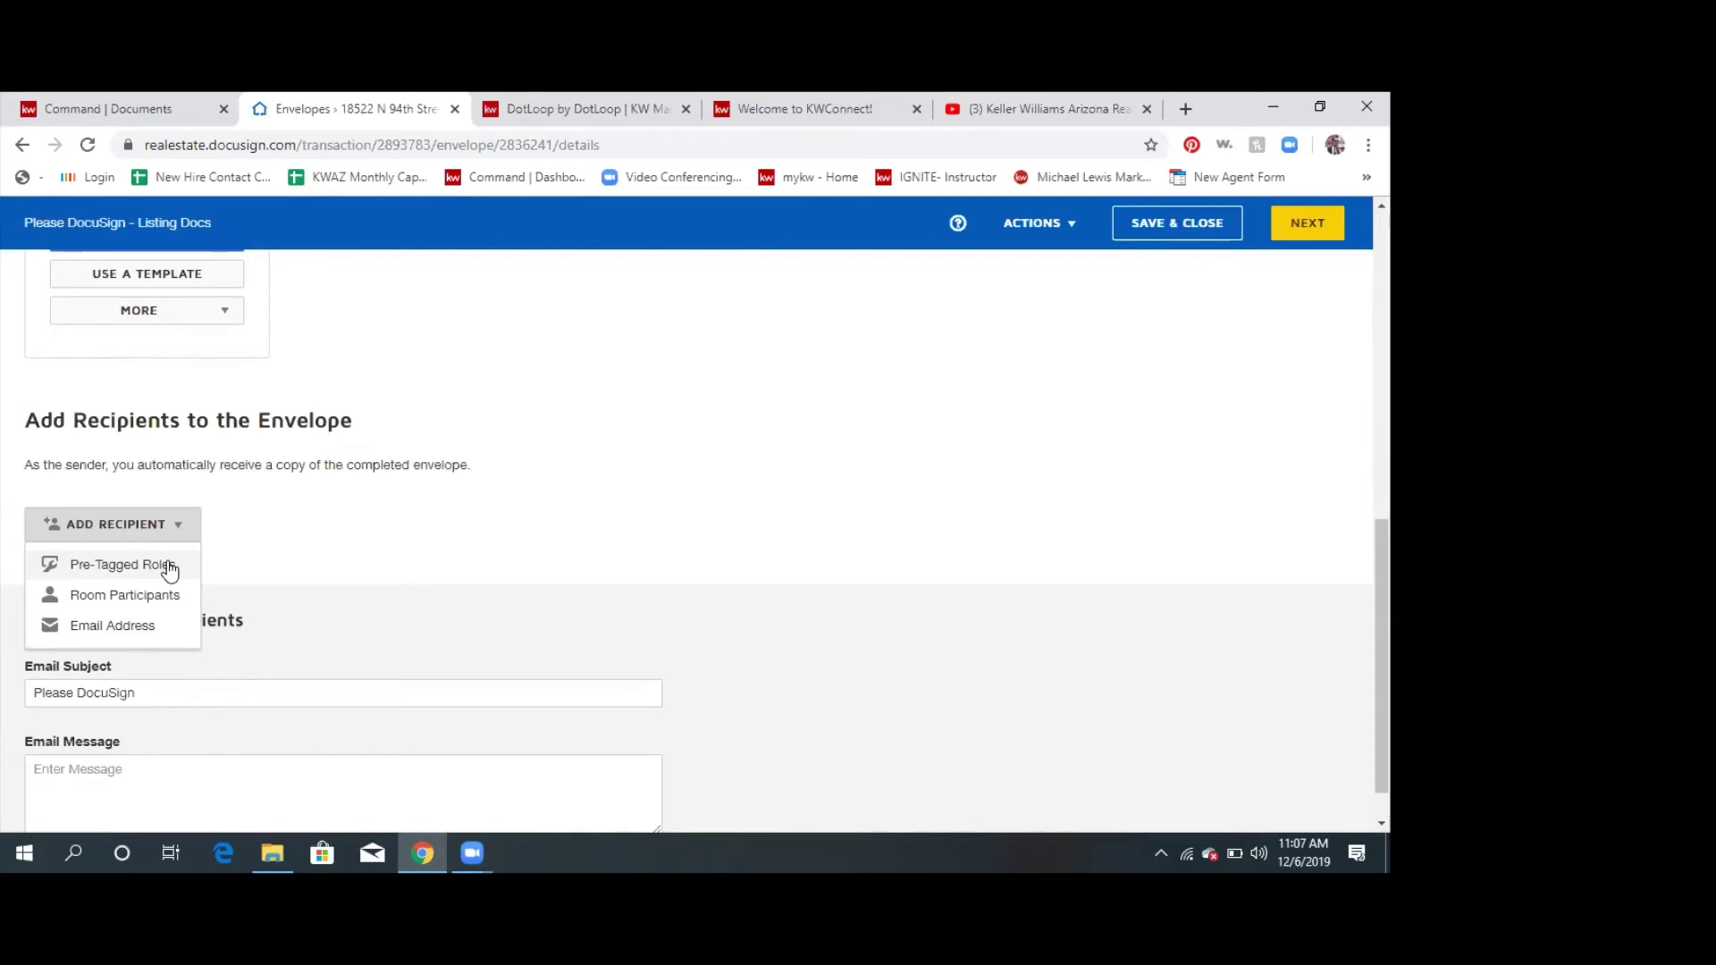
# - From Pre-Tagged Roles, assign the seller contact to Seller One and add them
pyautogui.click(162, 566)
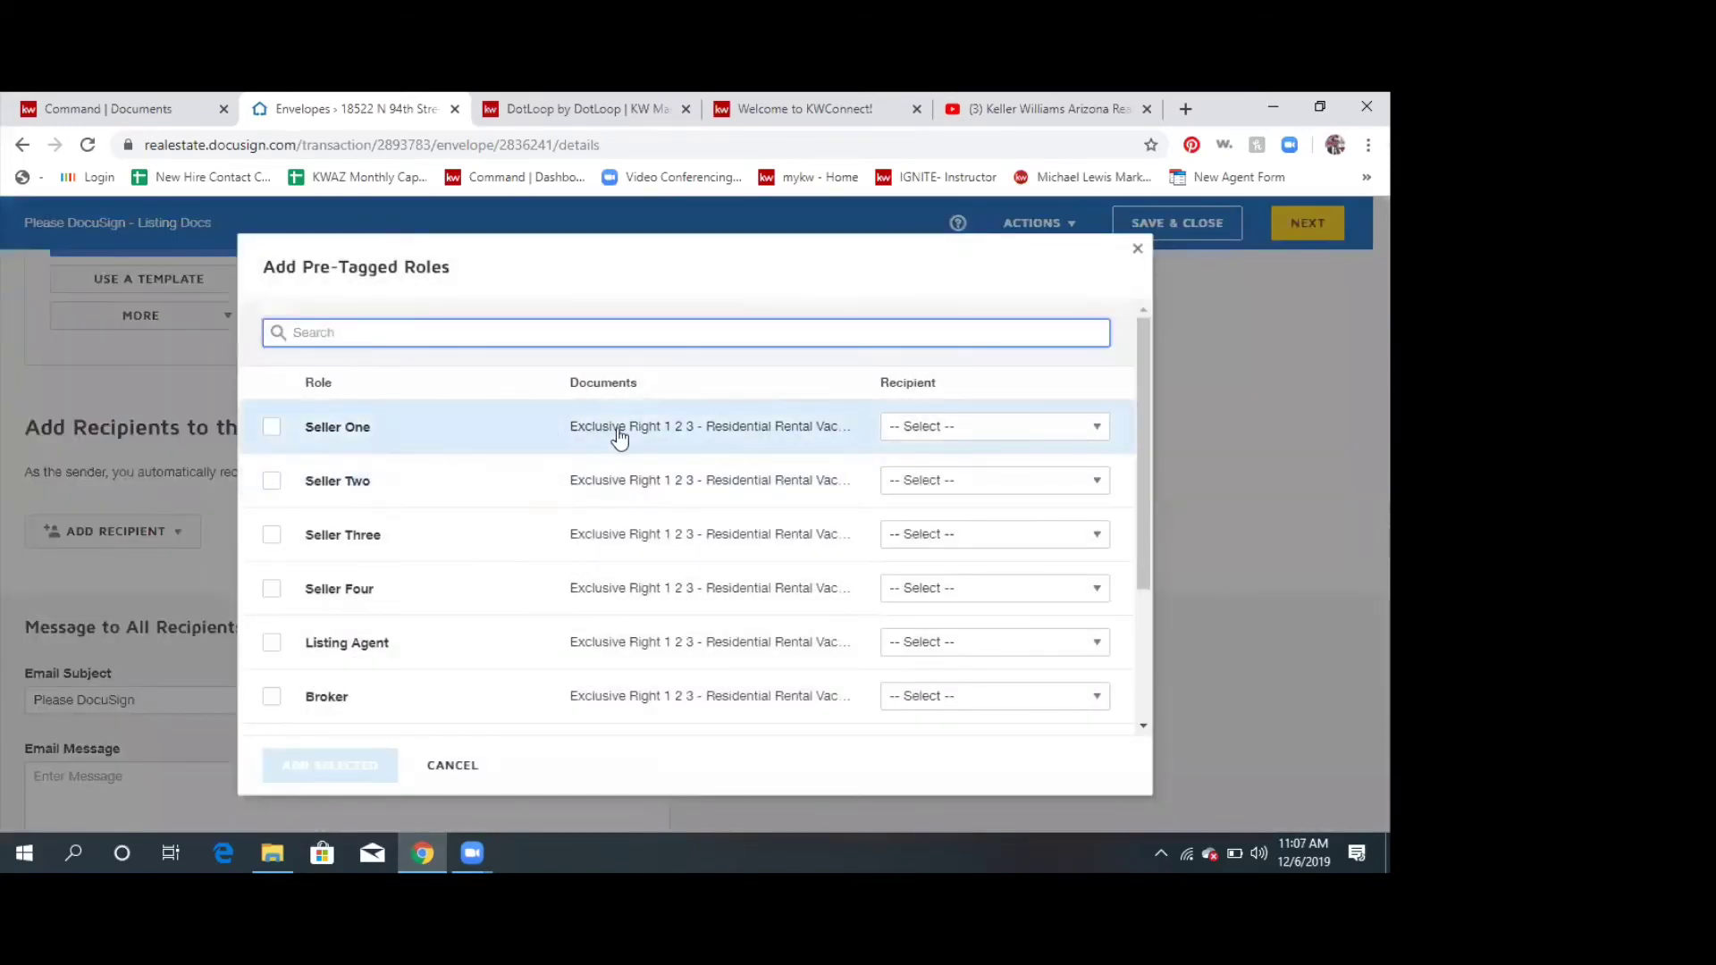
pyautogui.click(272, 432)
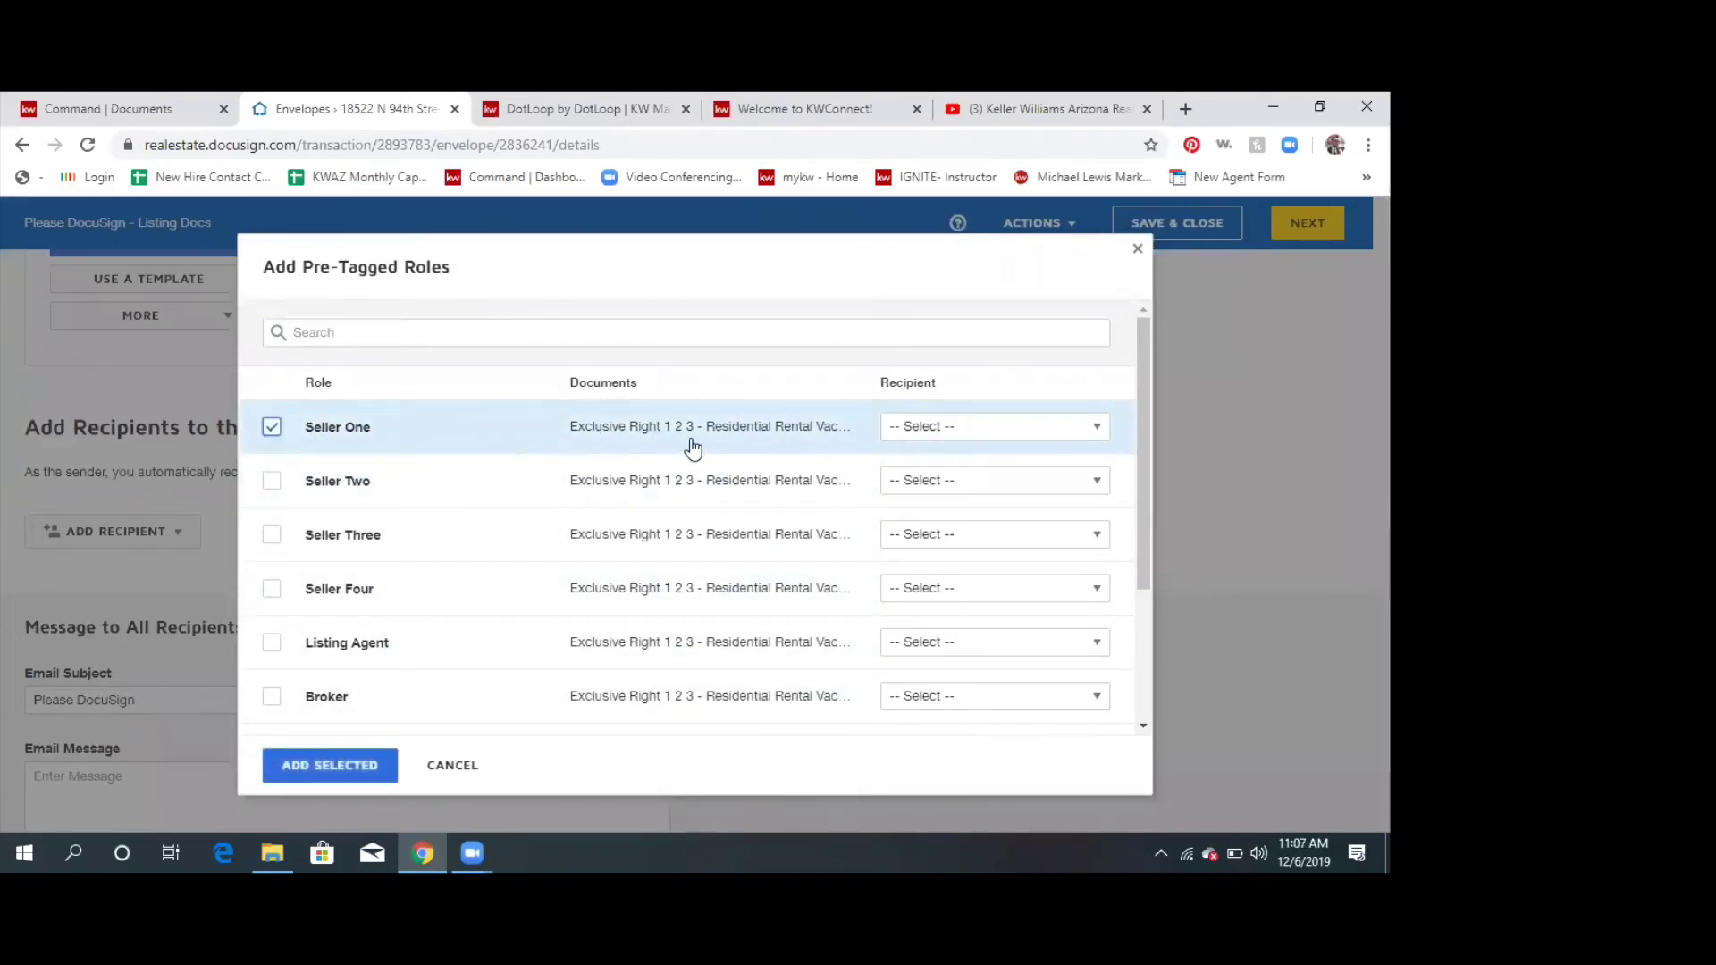
pyautogui.click(943, 430)
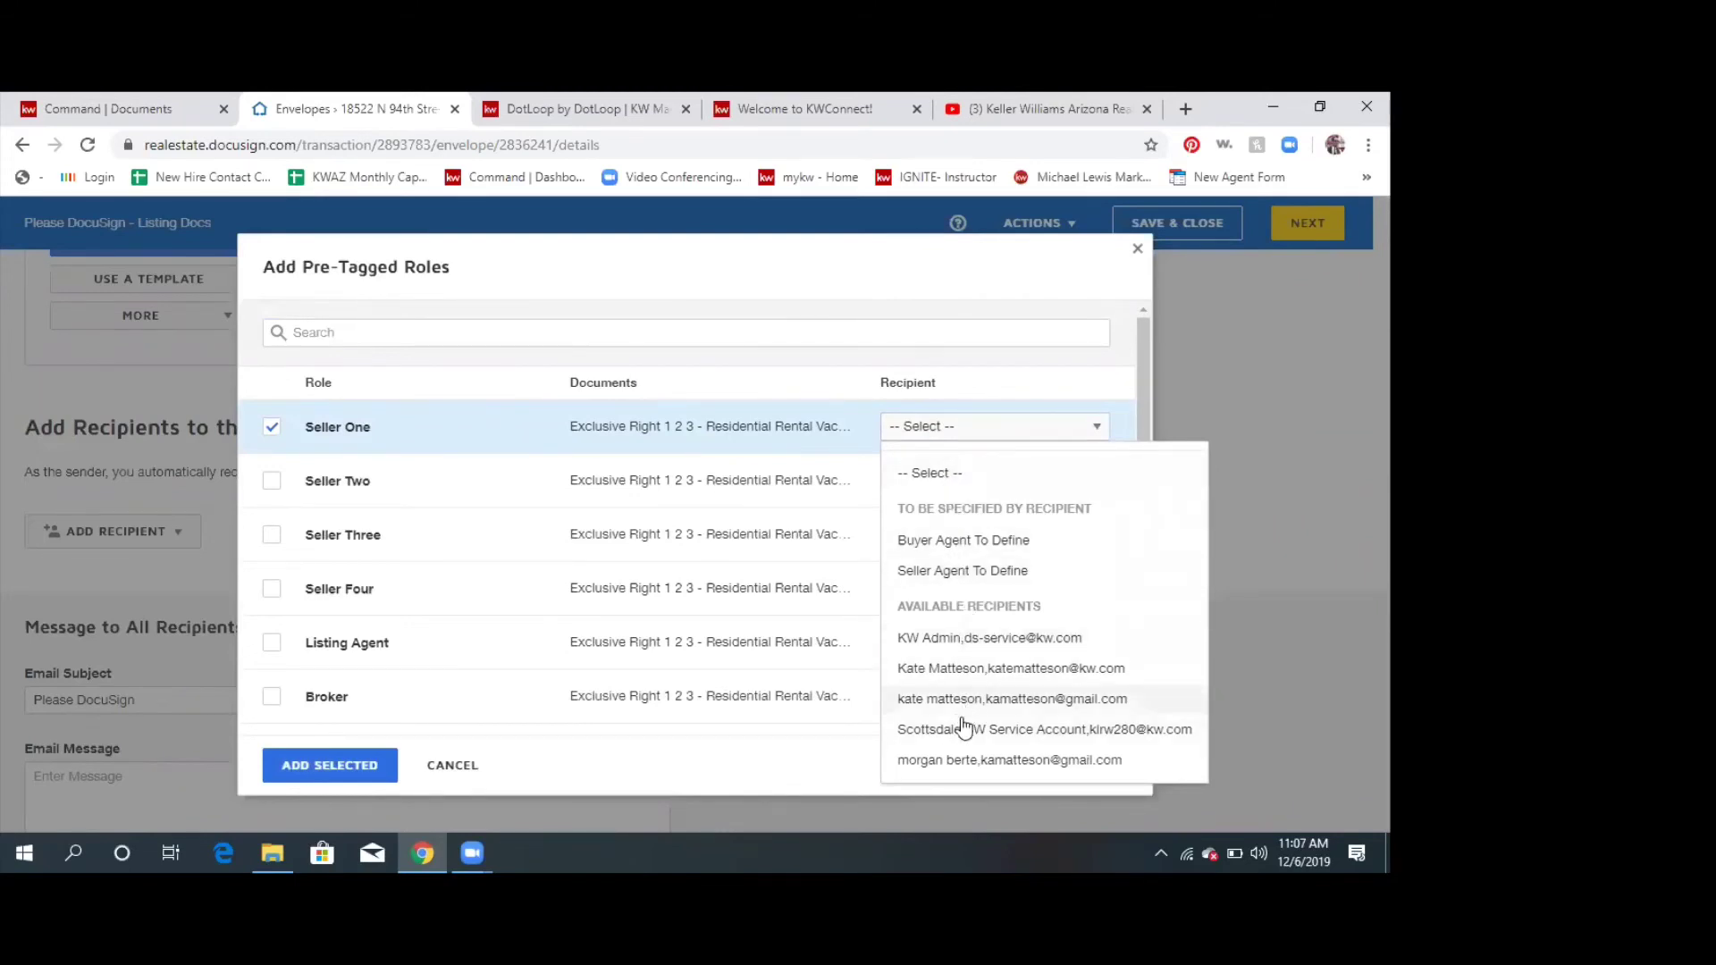
pyautogui.click(960, 760)
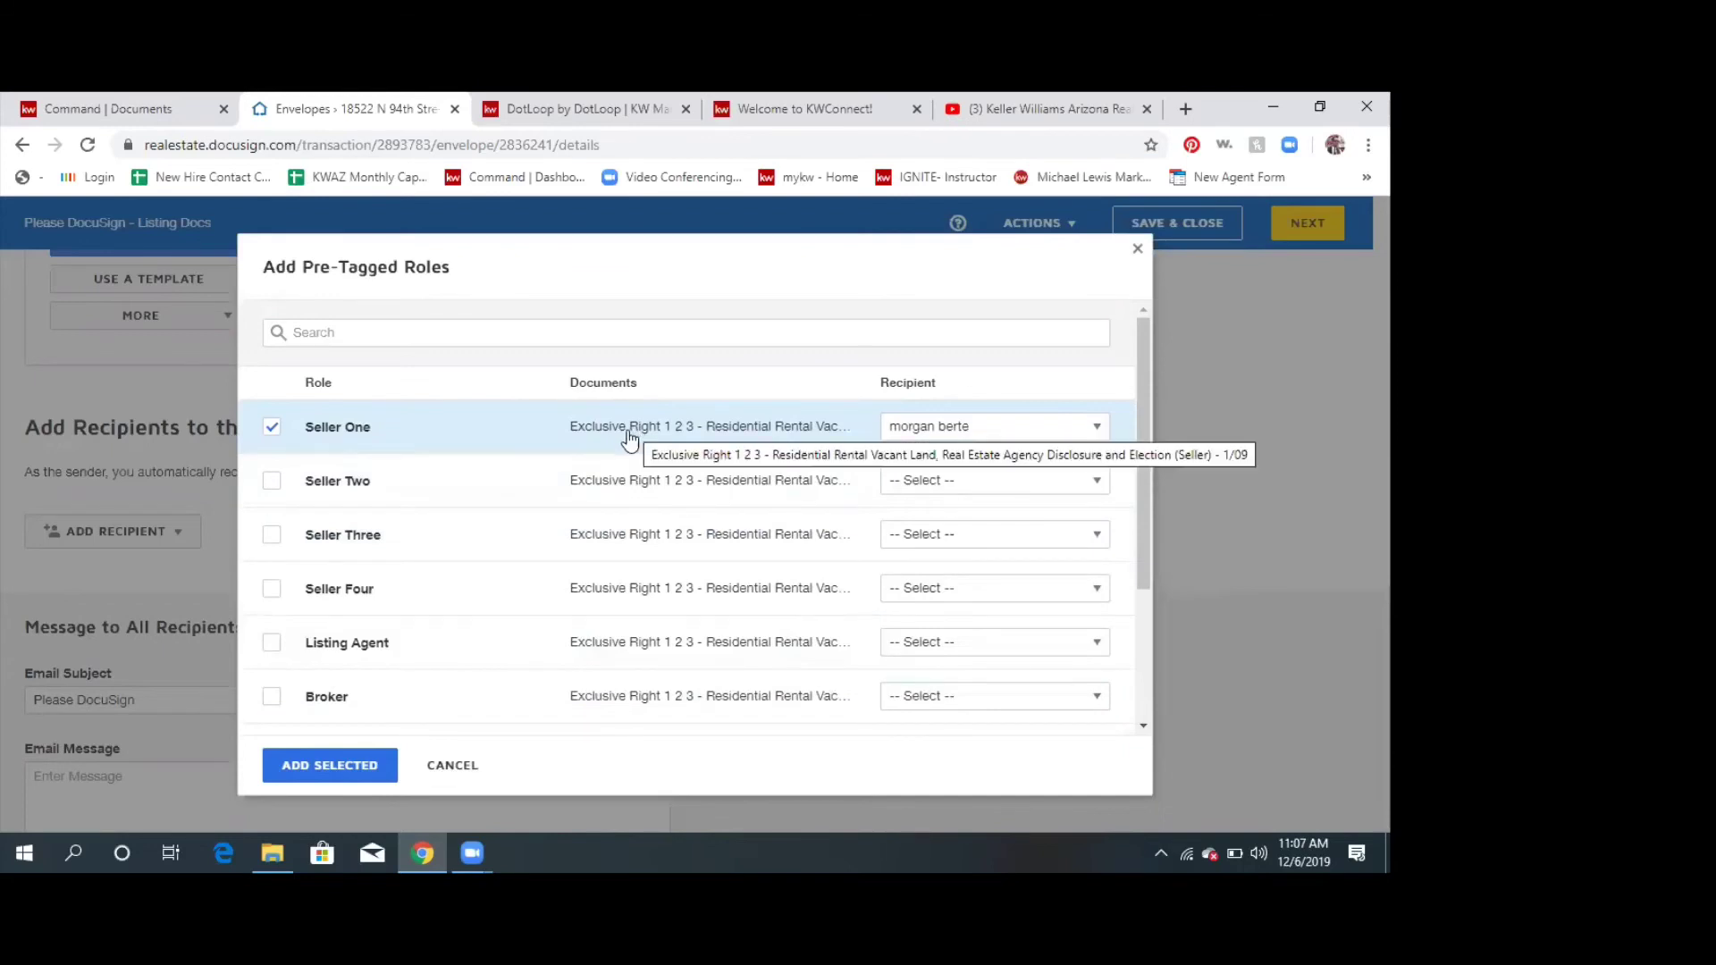
pyautogui.click(322, 766)
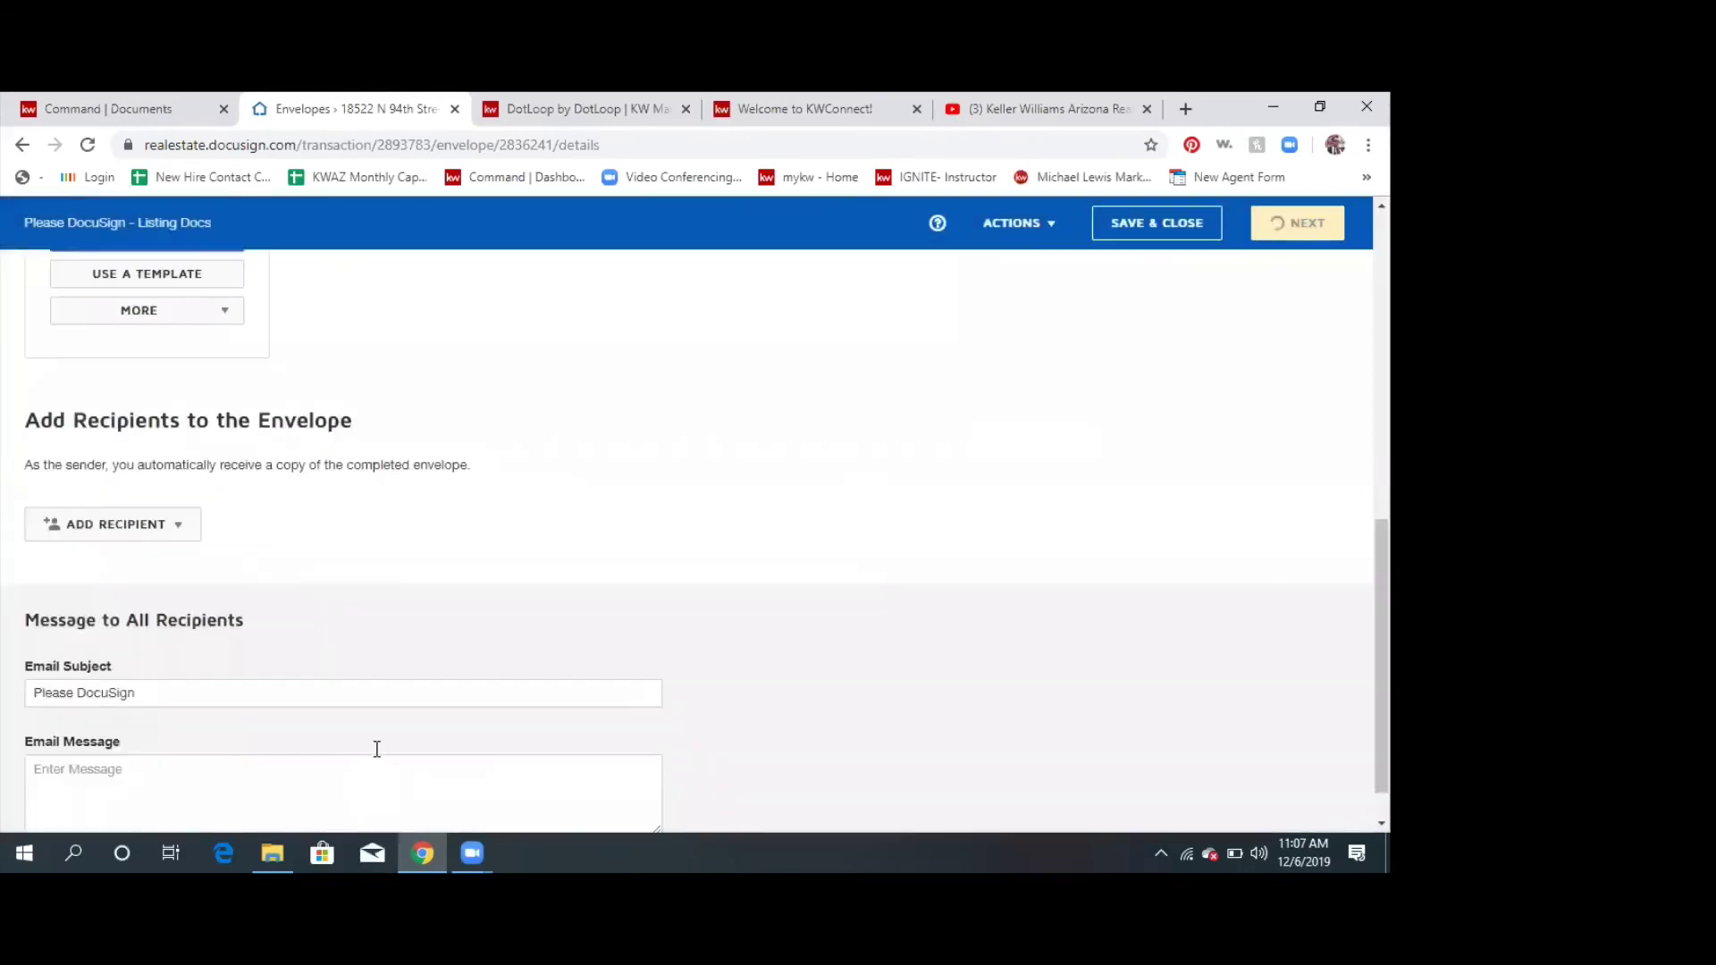
pyautogui.scroll(-2, 394, 598)
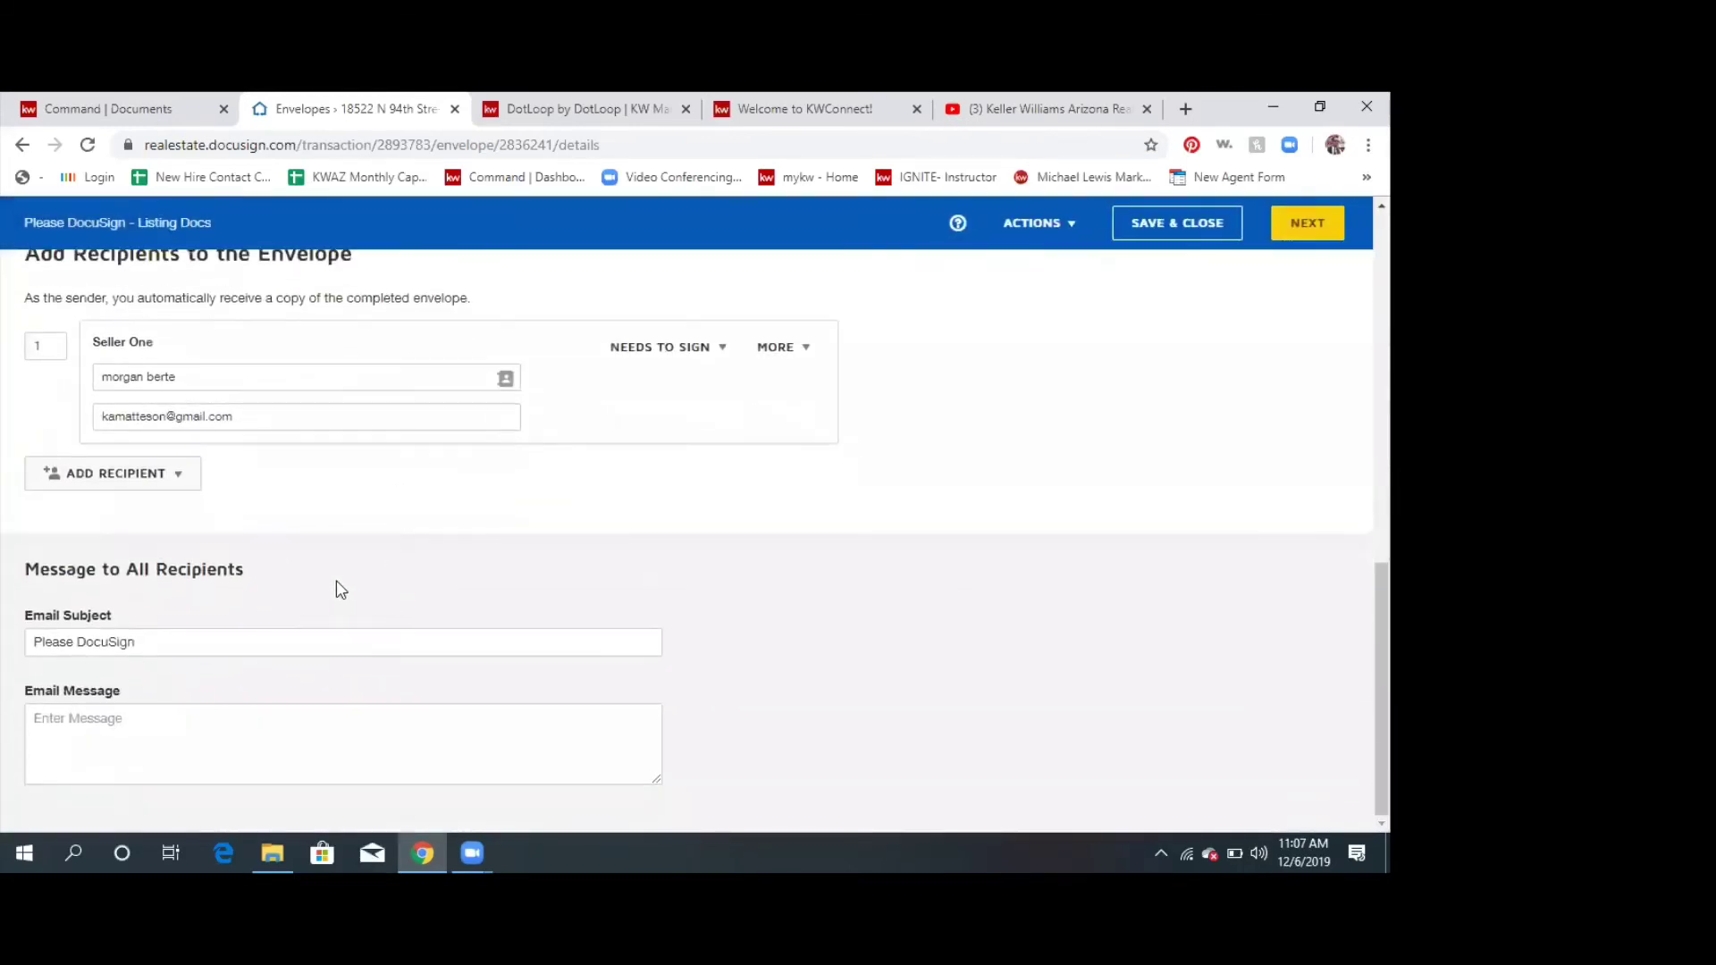
pyautogui.scroll(1, 337, 586)
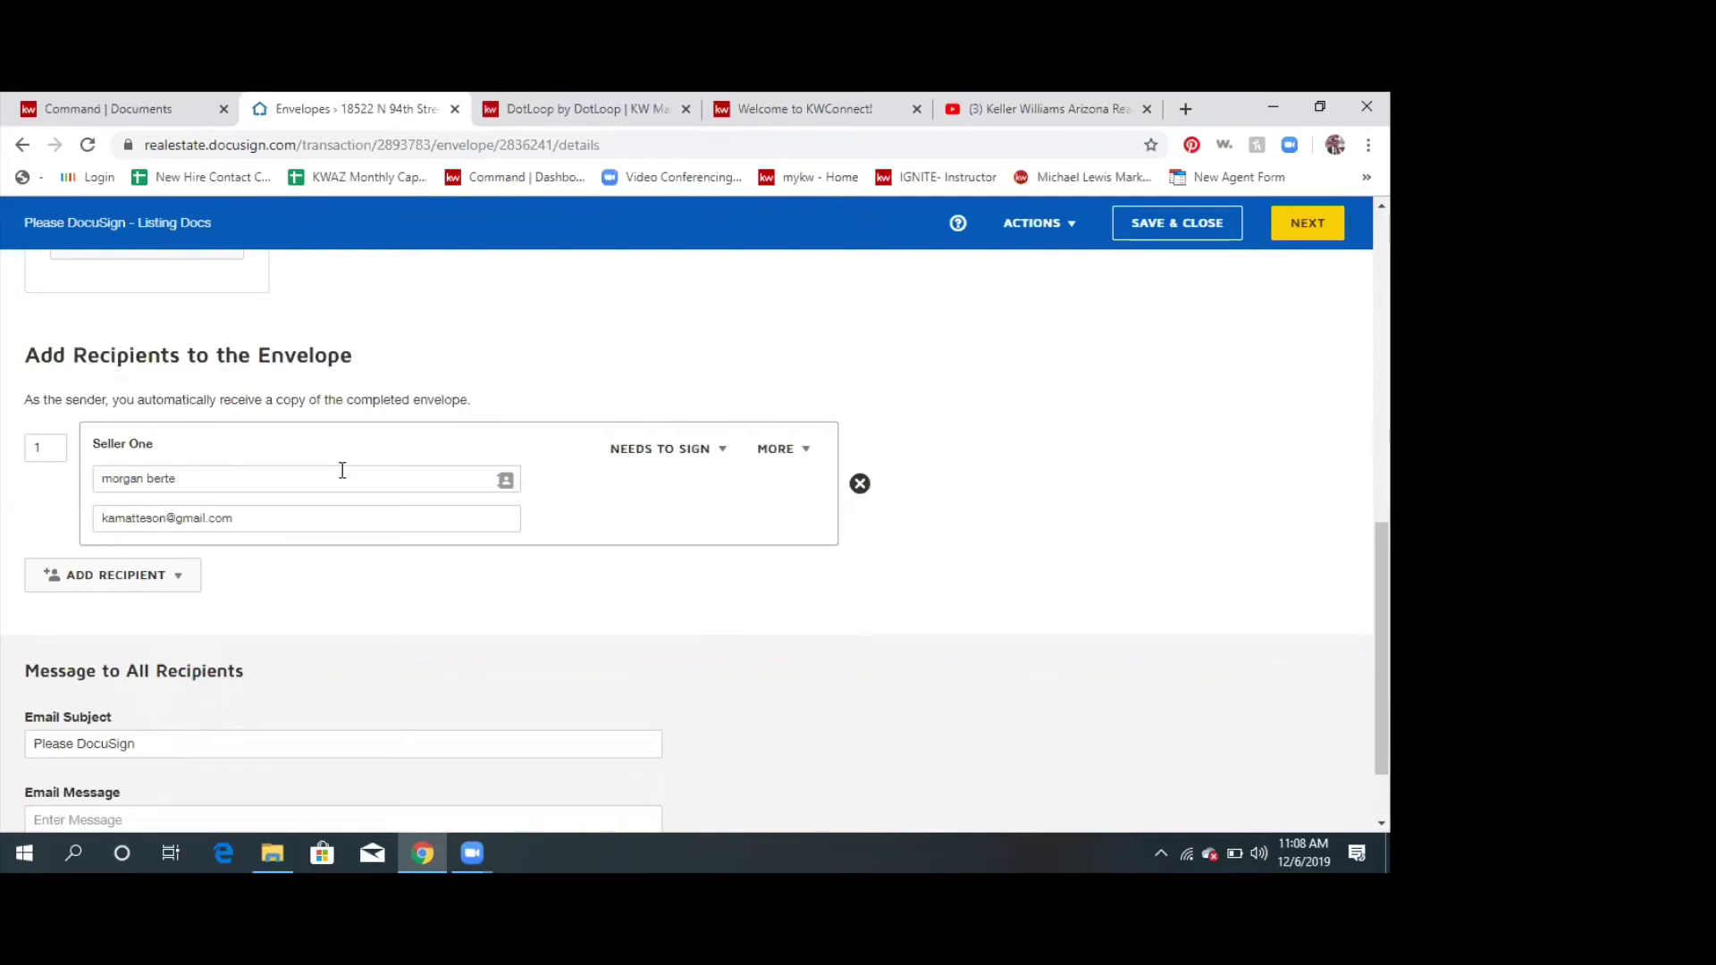
# - Check the Seller One card's extra options and its Needs to Sign role dropdown
pyautogui.click(766, 451)
pyautogui.click(690, 451)
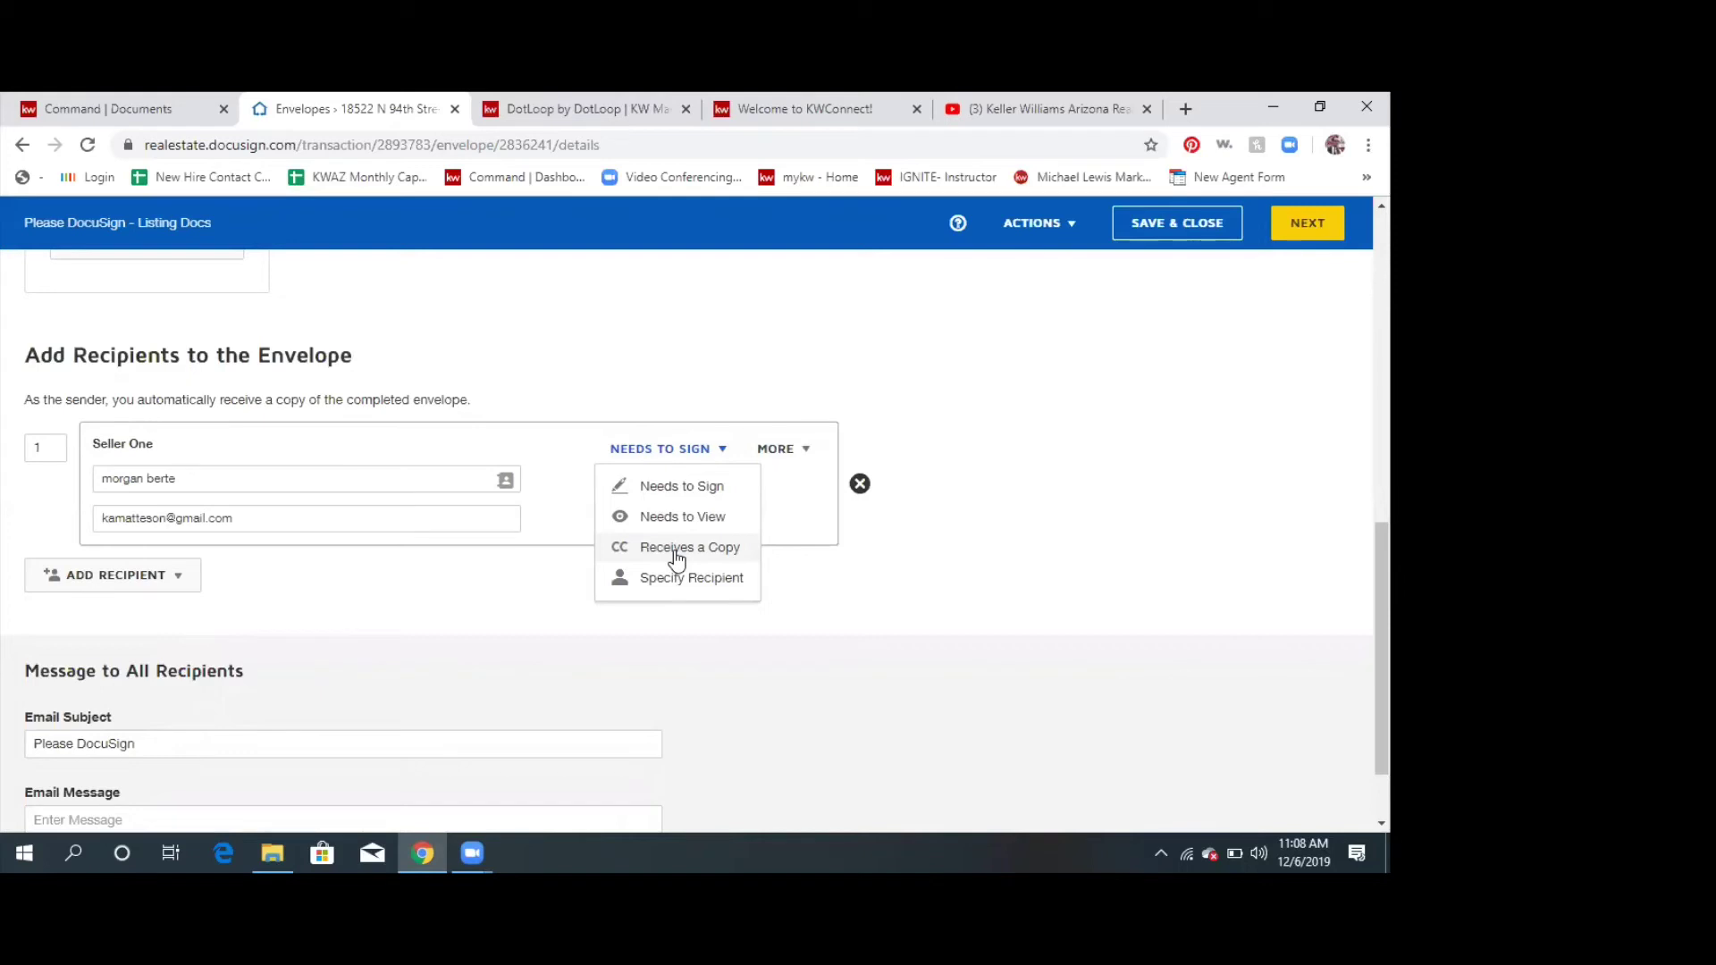
pyautogui.scroll(-1, 297, 593)
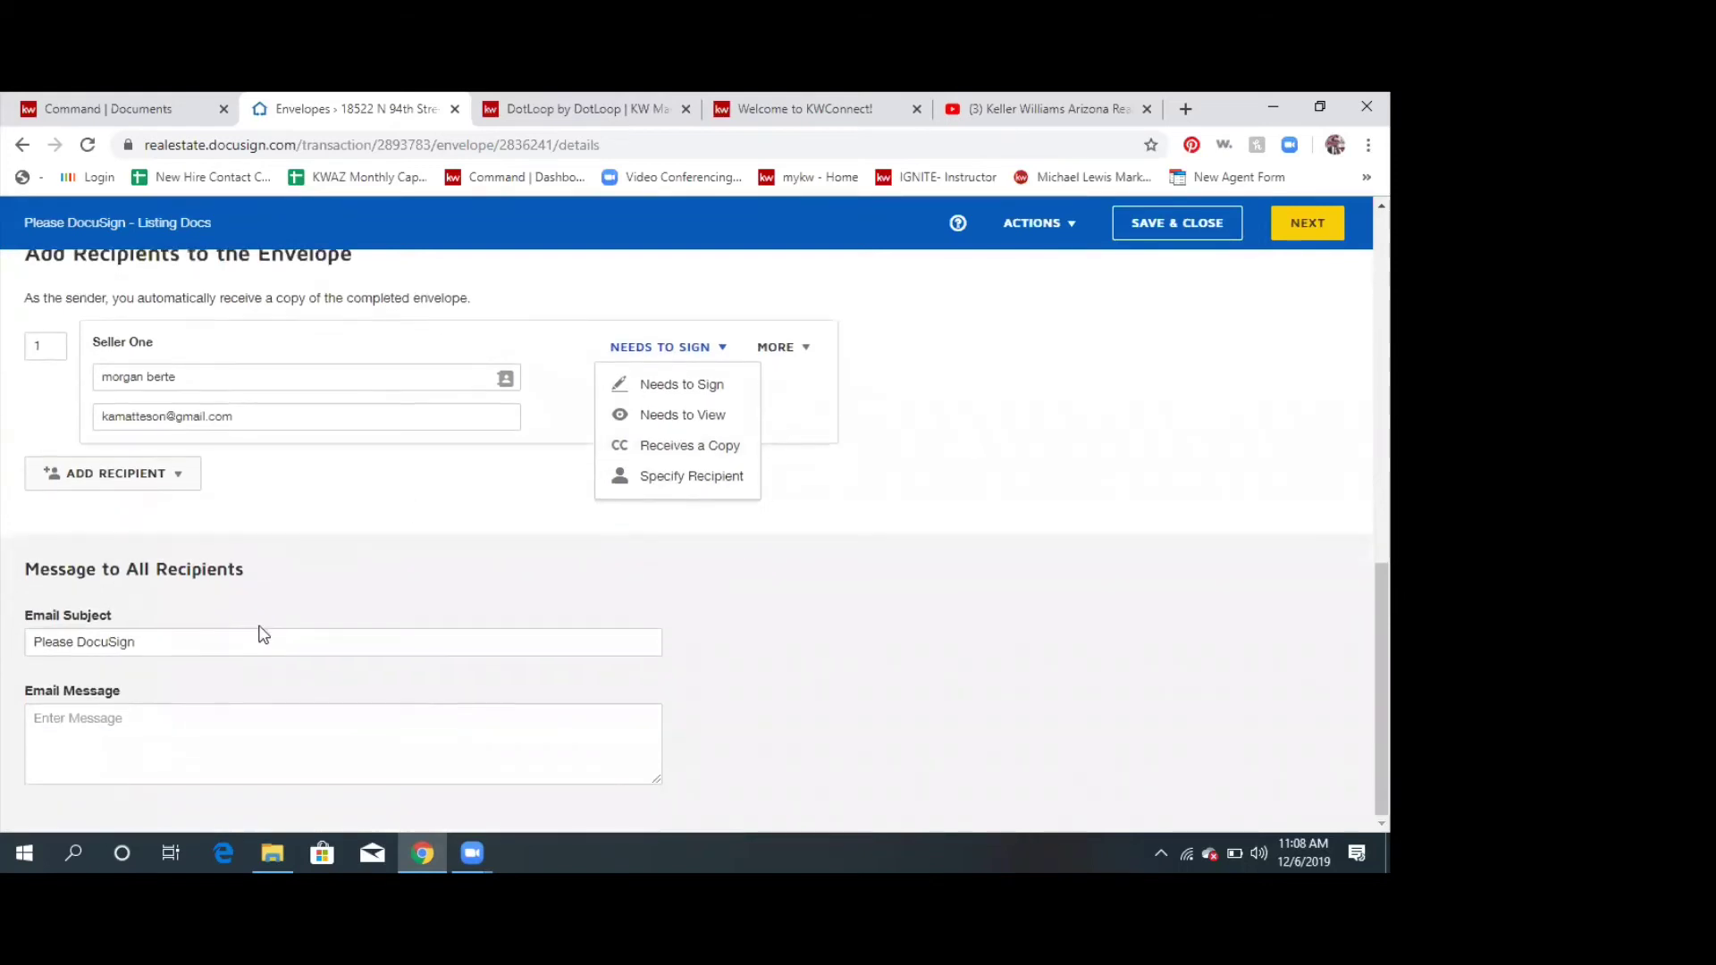
pyautogui.click(159, 644)
pyautogui.write('Listing Docusm')
pyautogui.press('BackSpace')
pyautogui.press('BackSpace')
pyautogui.press('Tab')
pyautogui.write('Hi - hope you are well................')
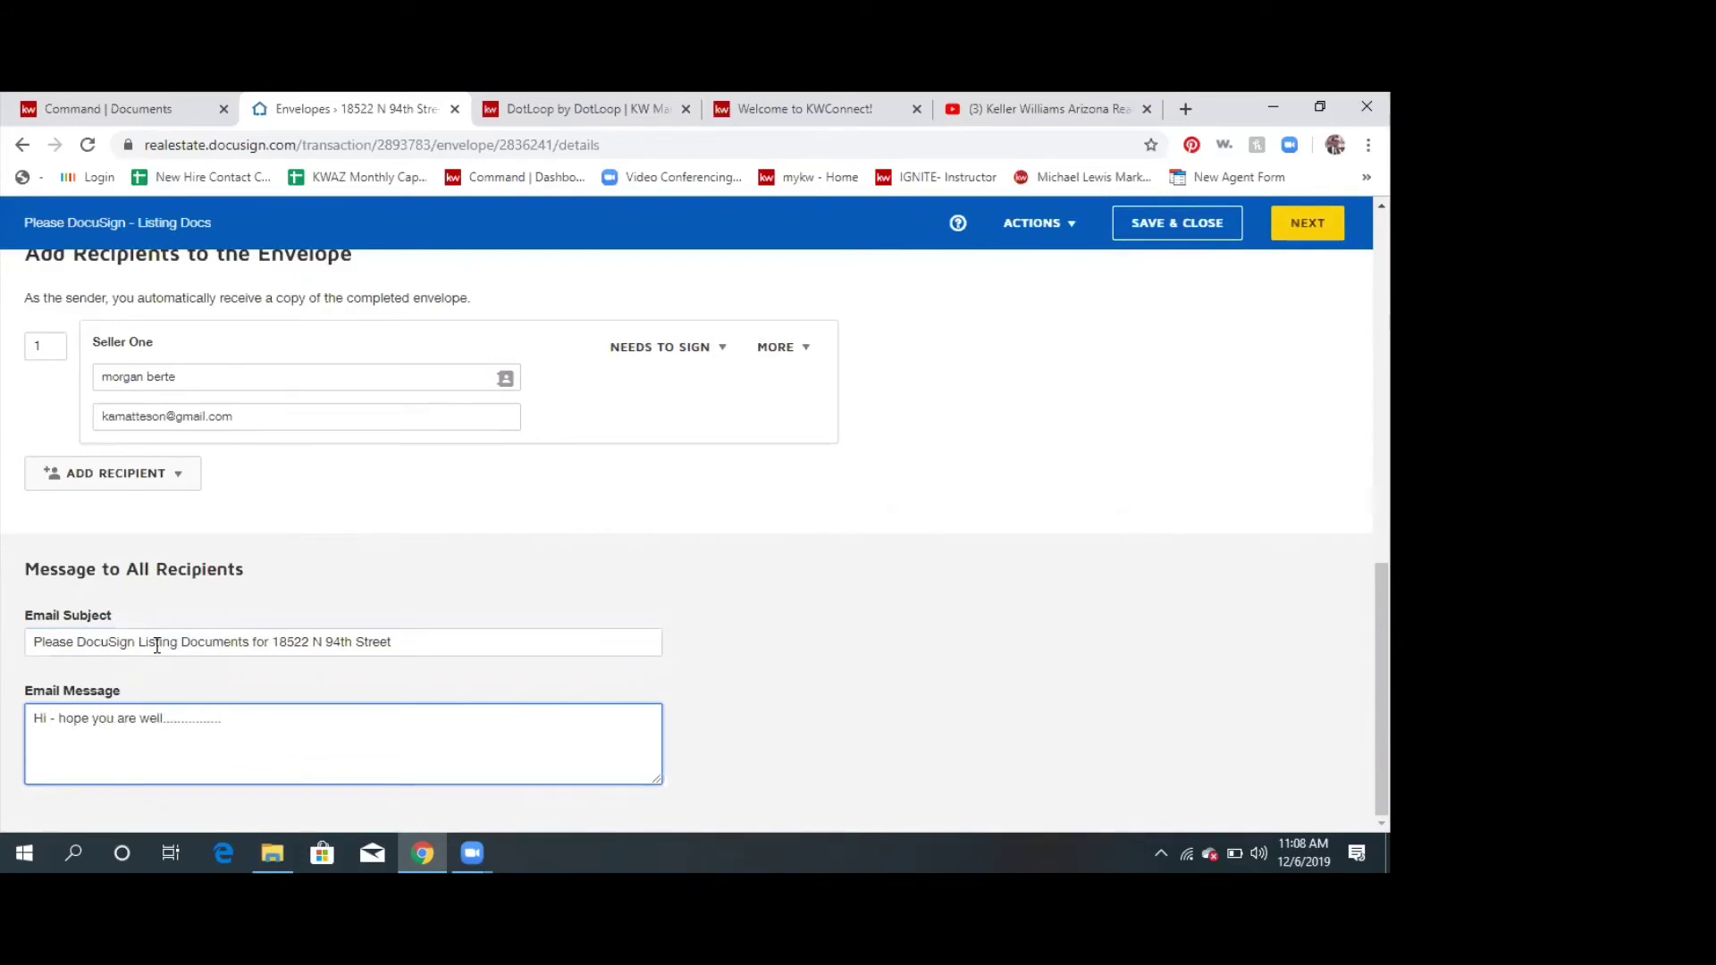
pyautogui.scroll(3, 996, 671)
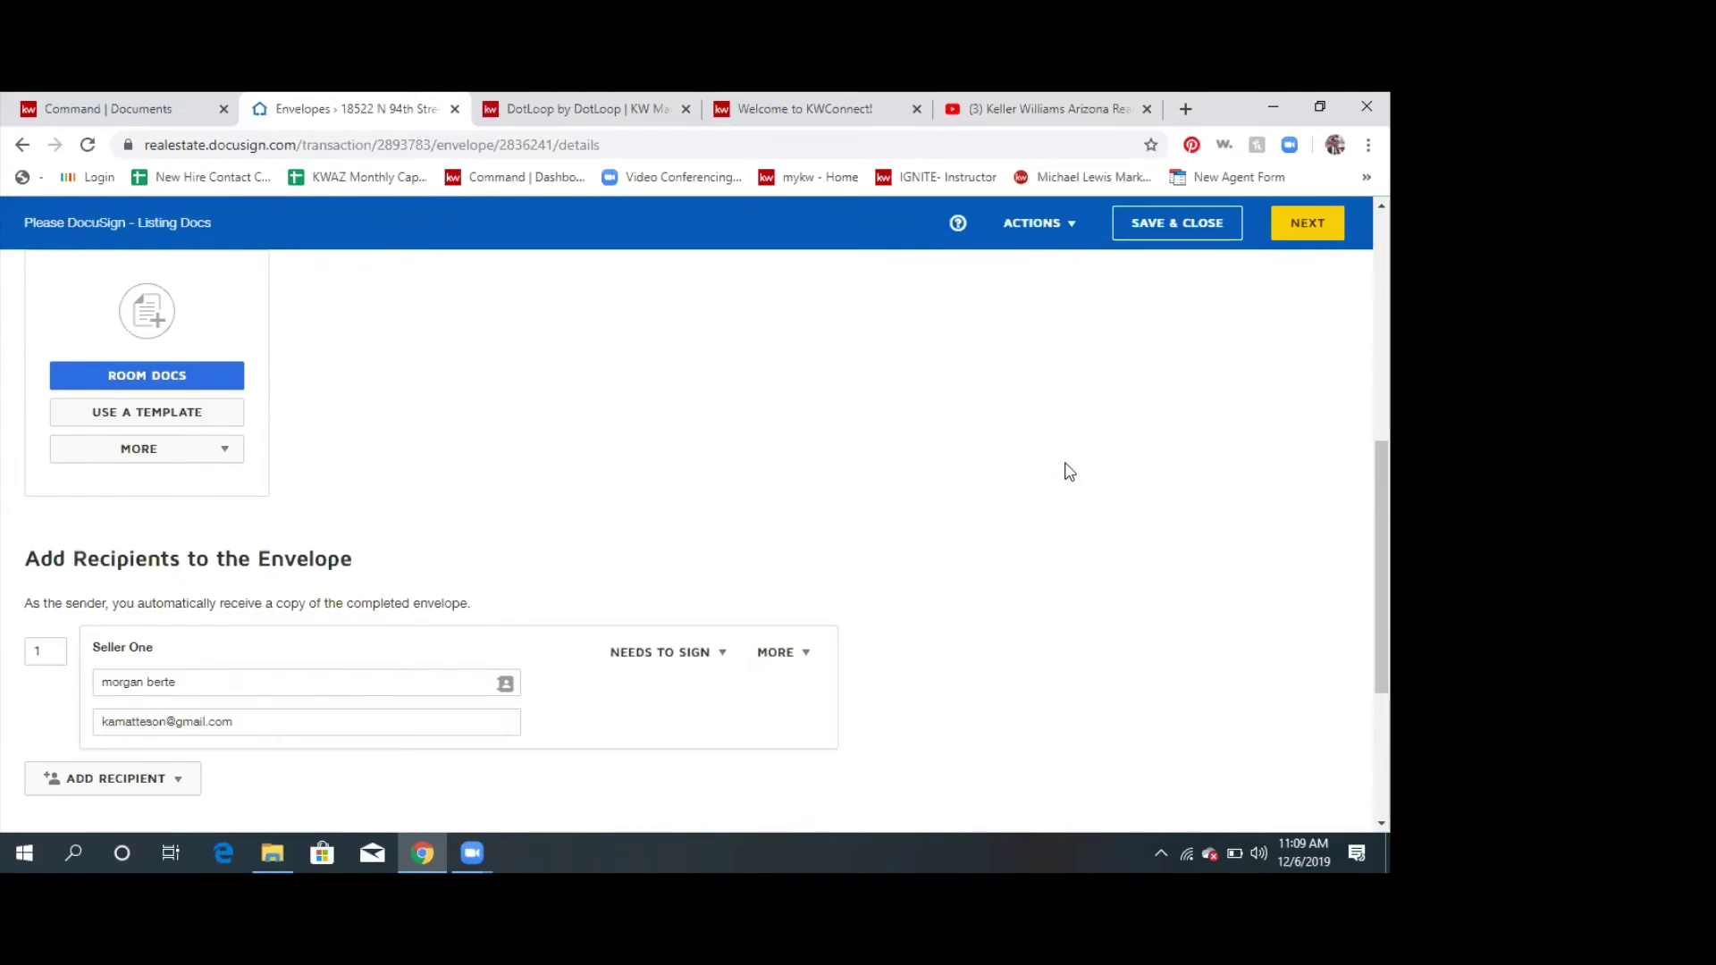
# - Continue from envelope details to the Add Fields page
pyautogui.click(1307, 225)
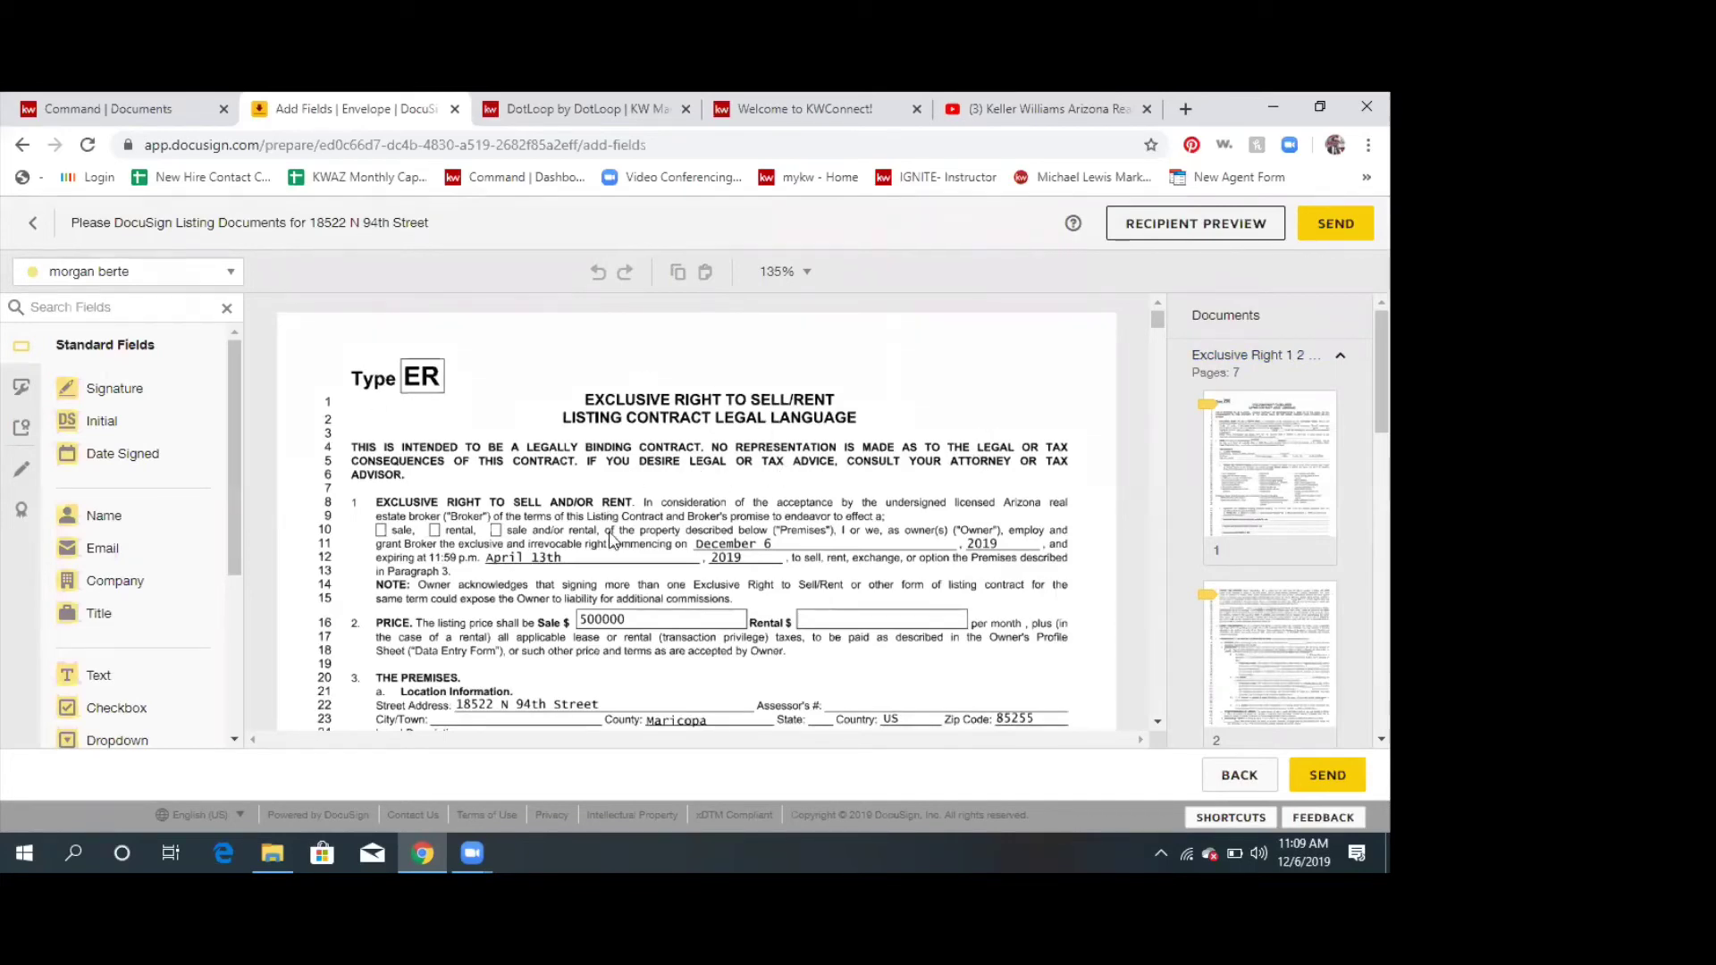
# - Scroll through page 1 of the Exclusive Right 1 2 3 form to the Owner's Initials field
pyautogui.scroll(-10, 1144, 579)
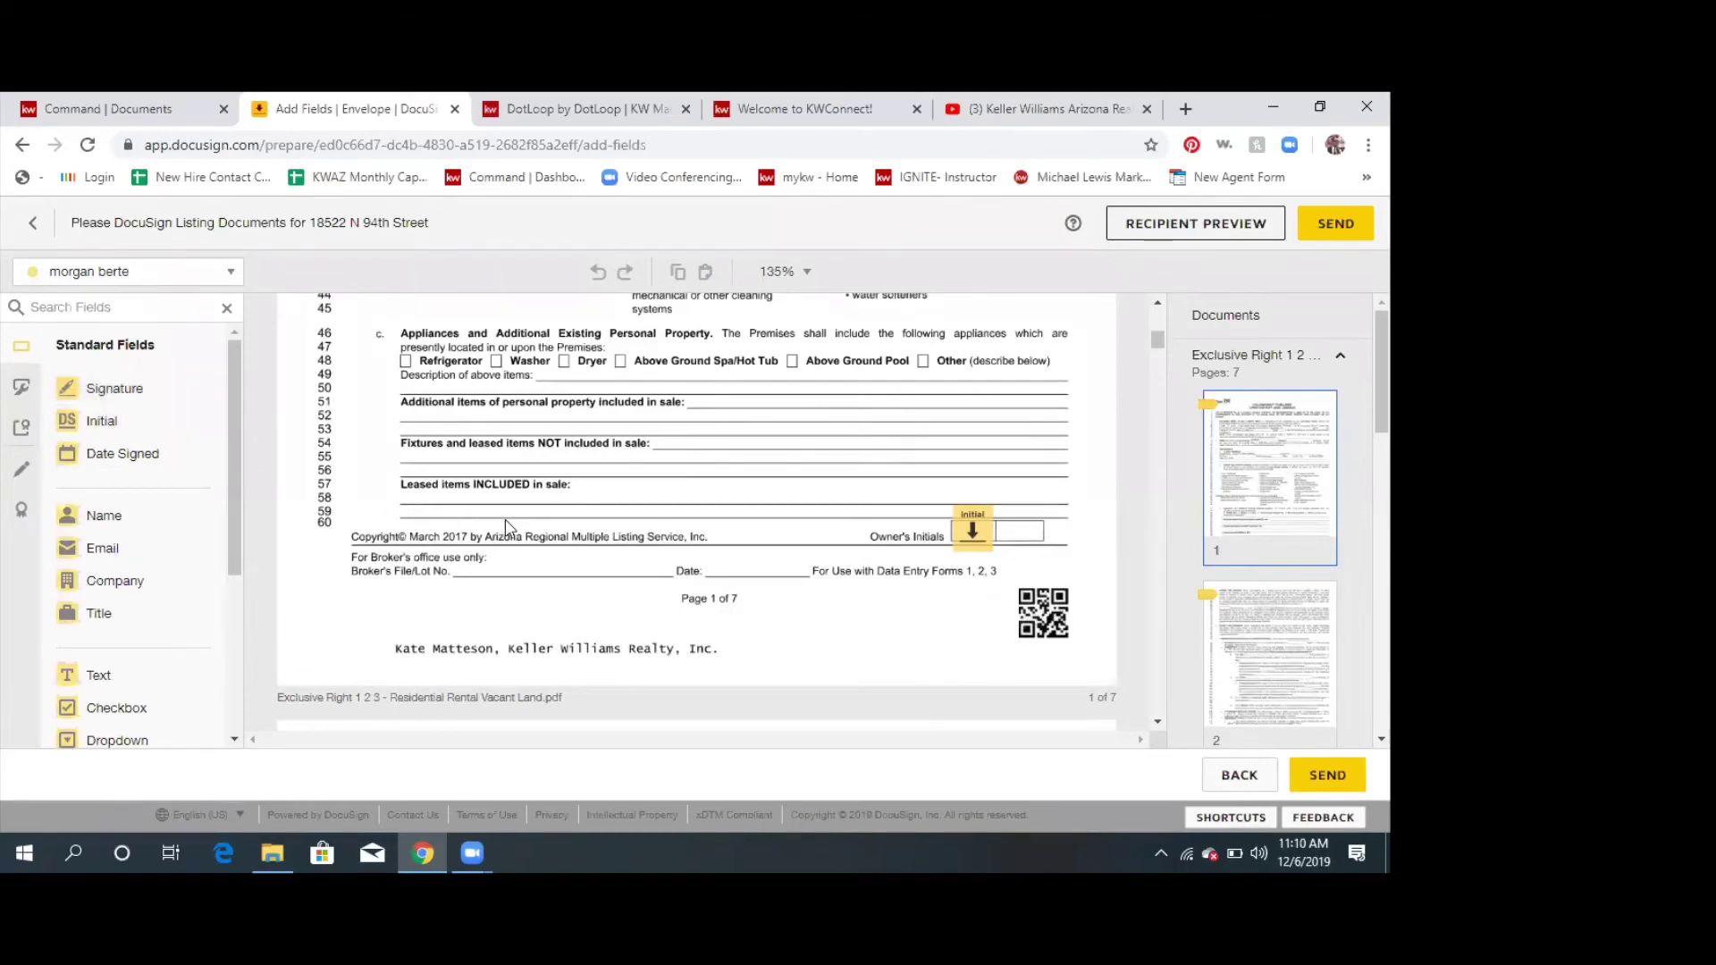
pyautogui.scroll(1, 719, 534)
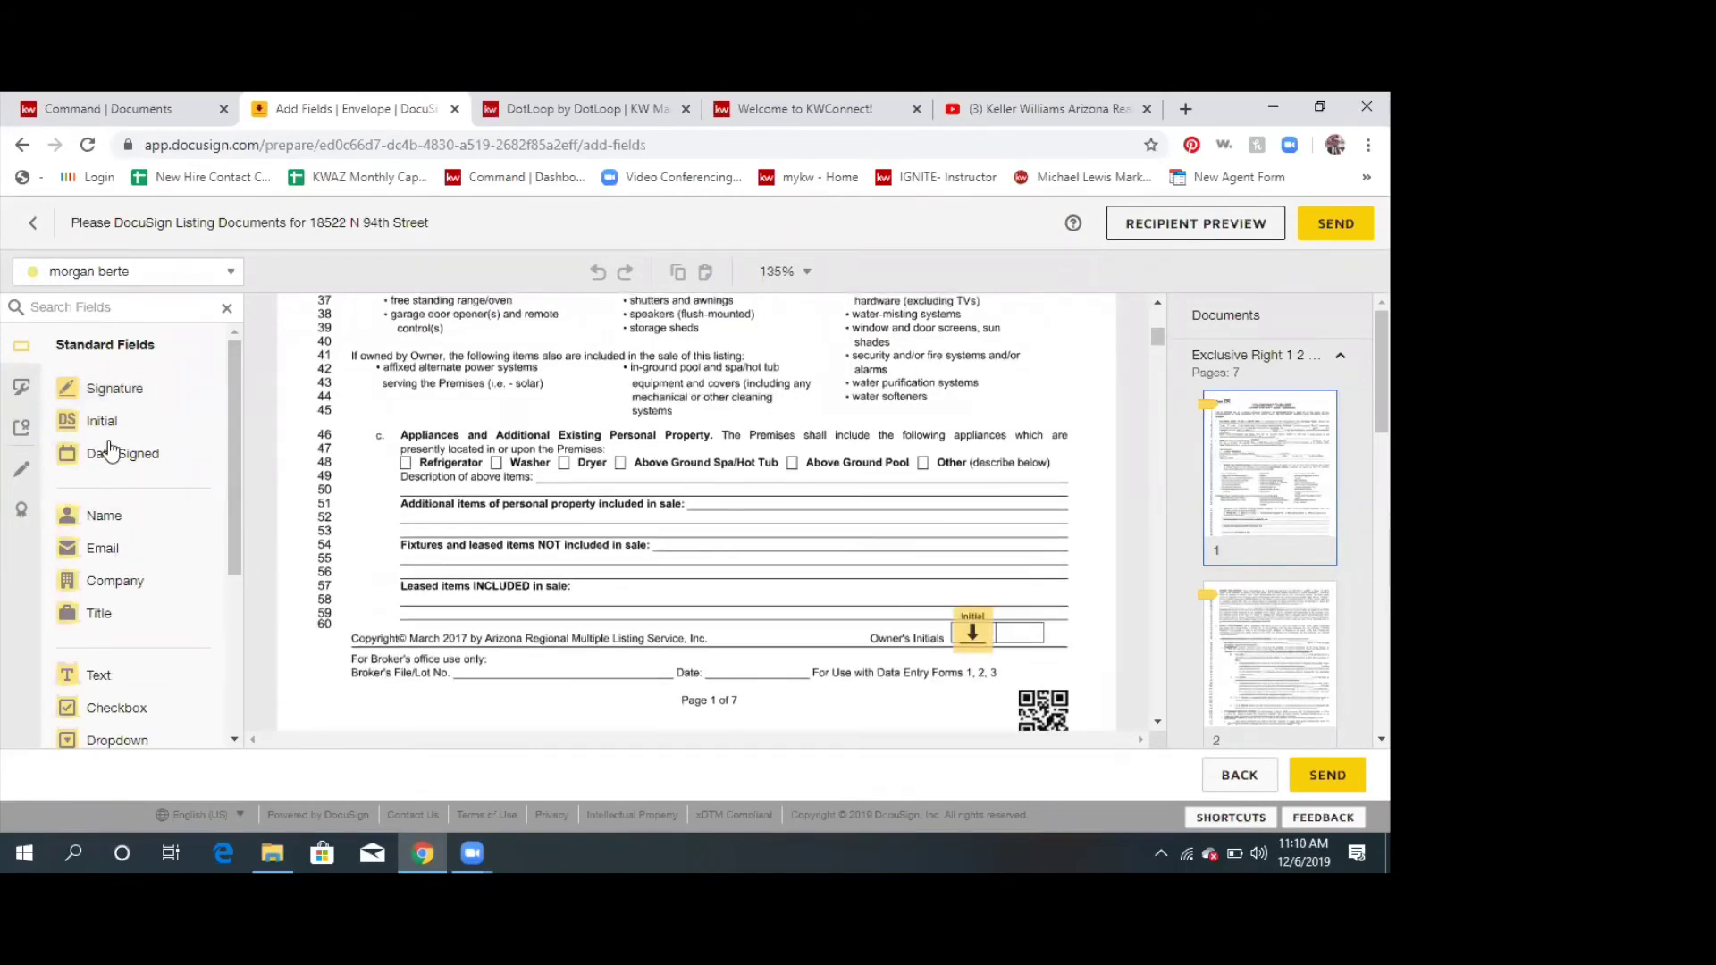
pyautogui.click(103, 421)
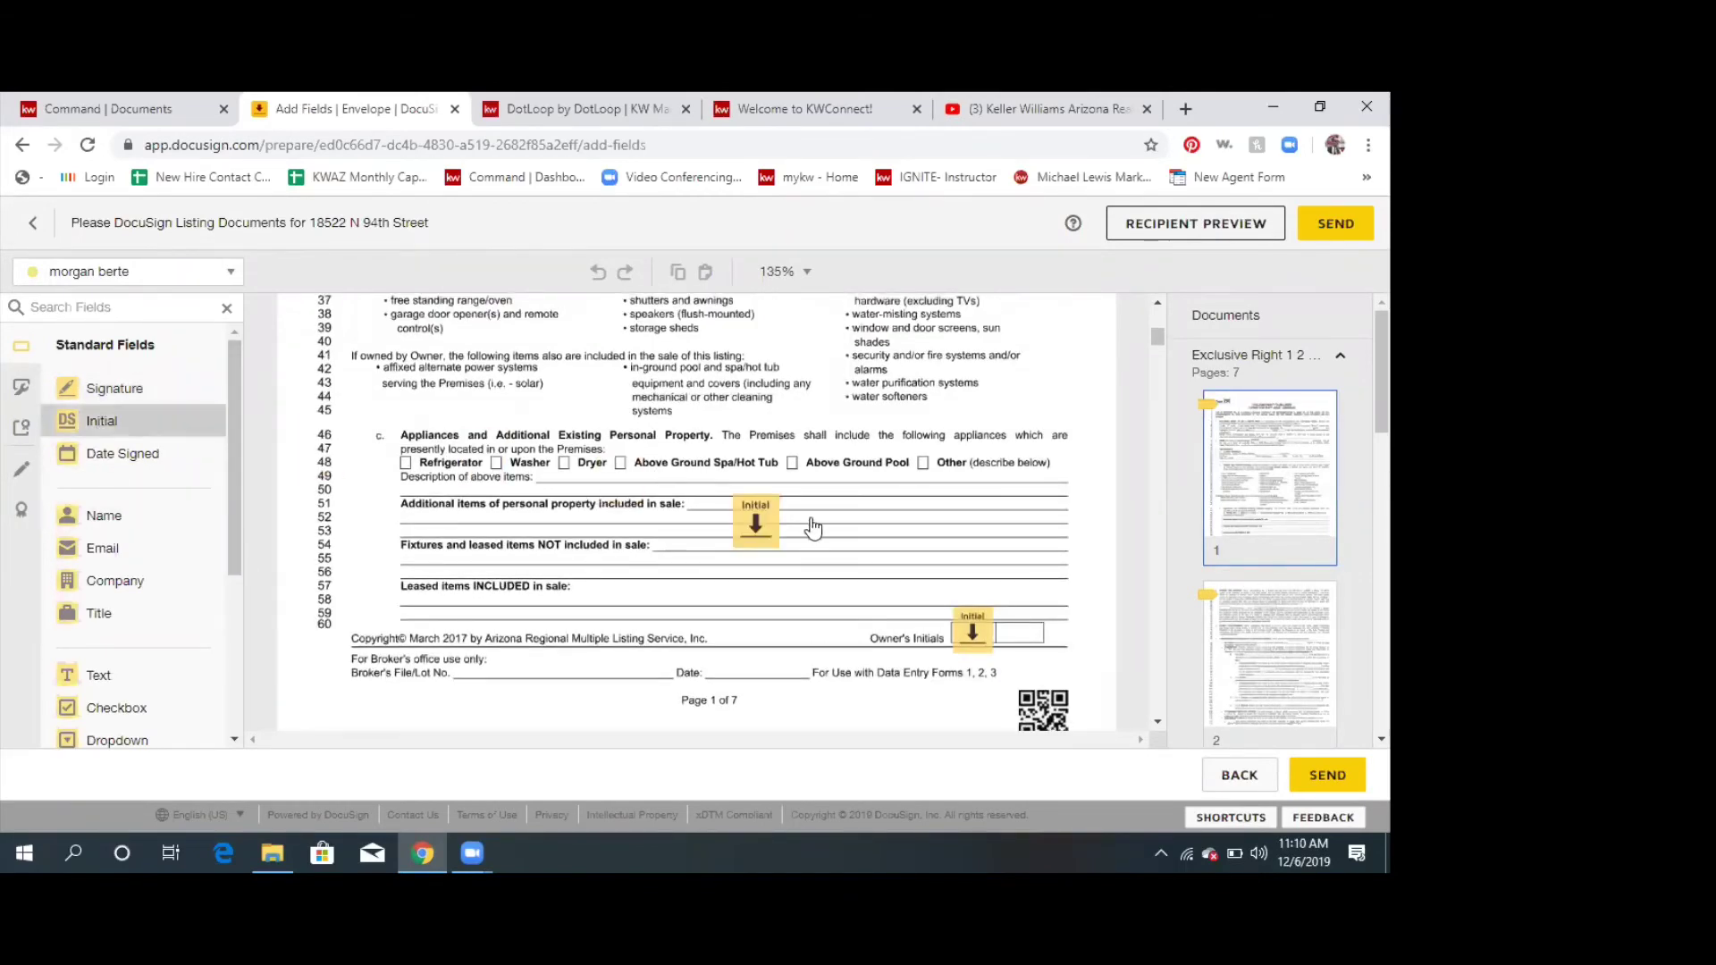
pyautogui.click(718, 514)
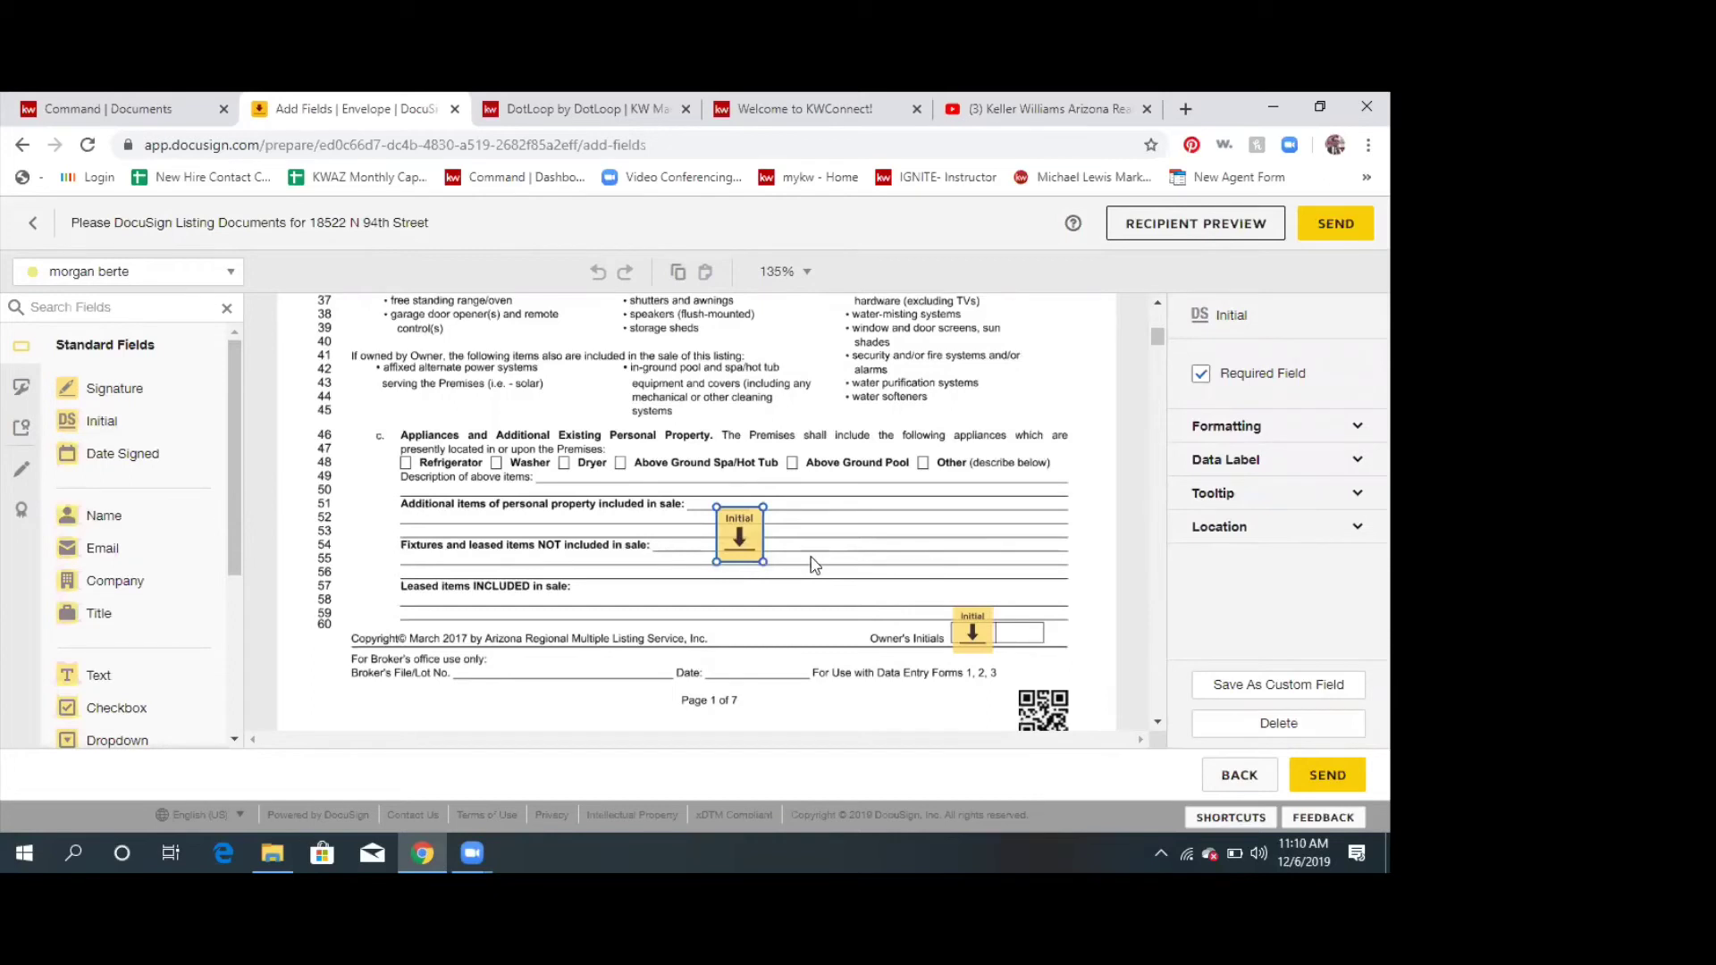
pyautogui.moveTo(764, 565); pyautogui.dragTo(382, 529)
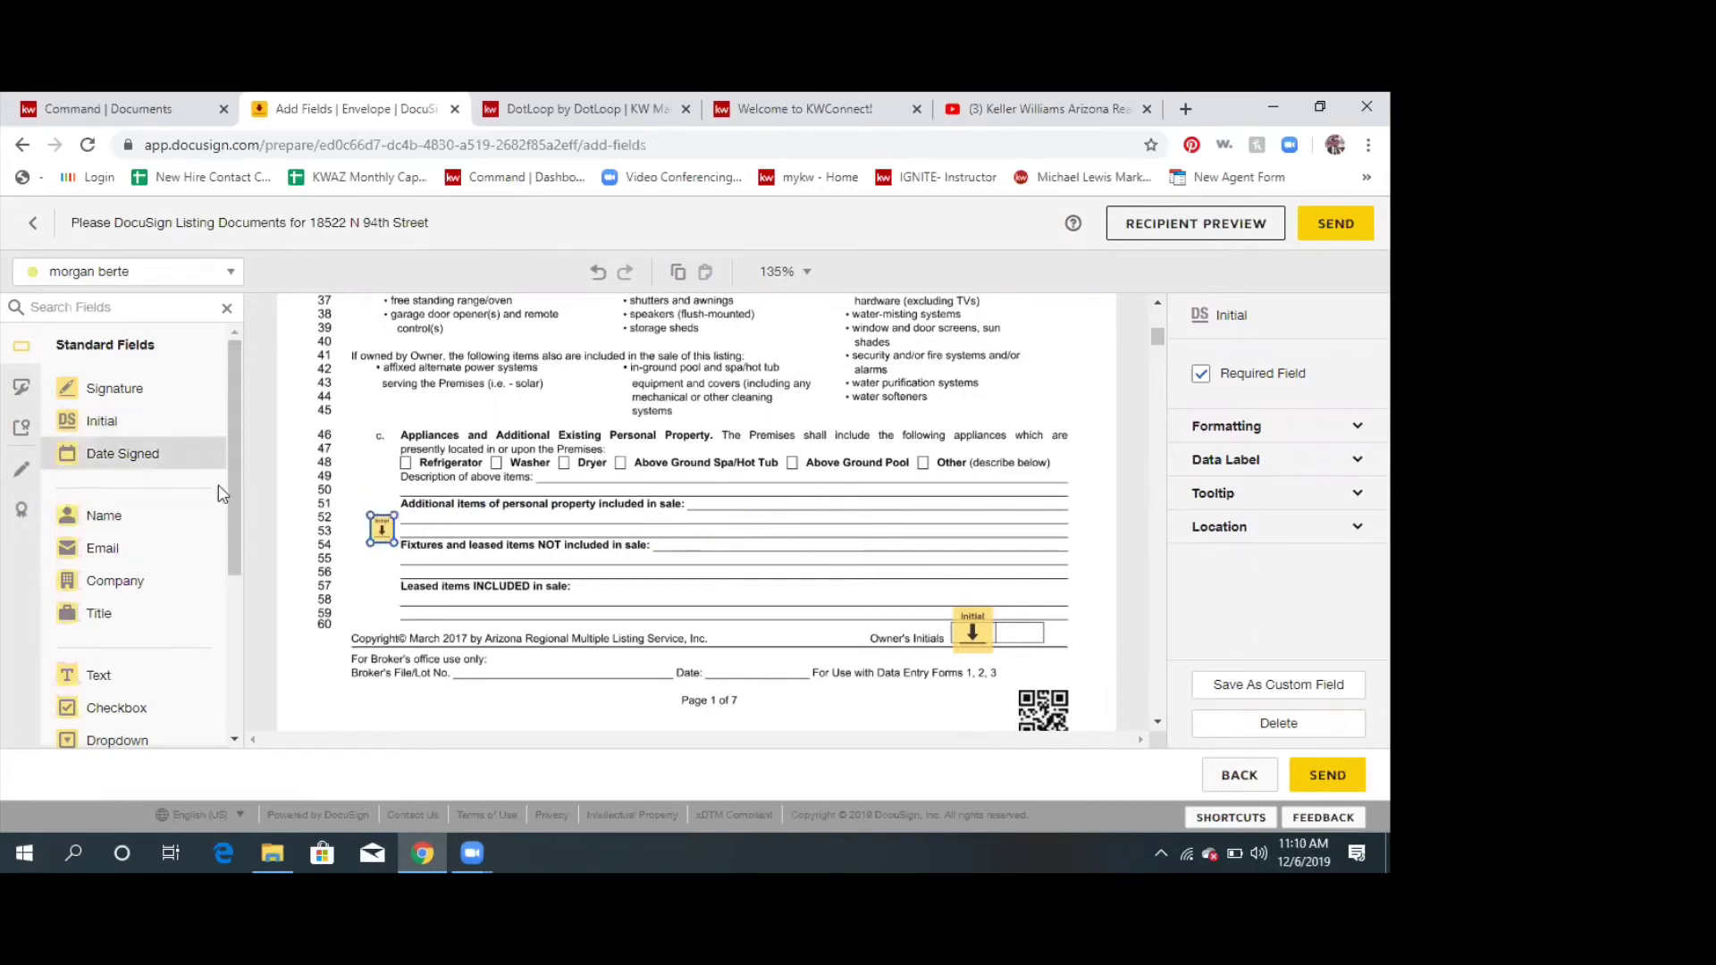
pyautogui.click(1279, 725)
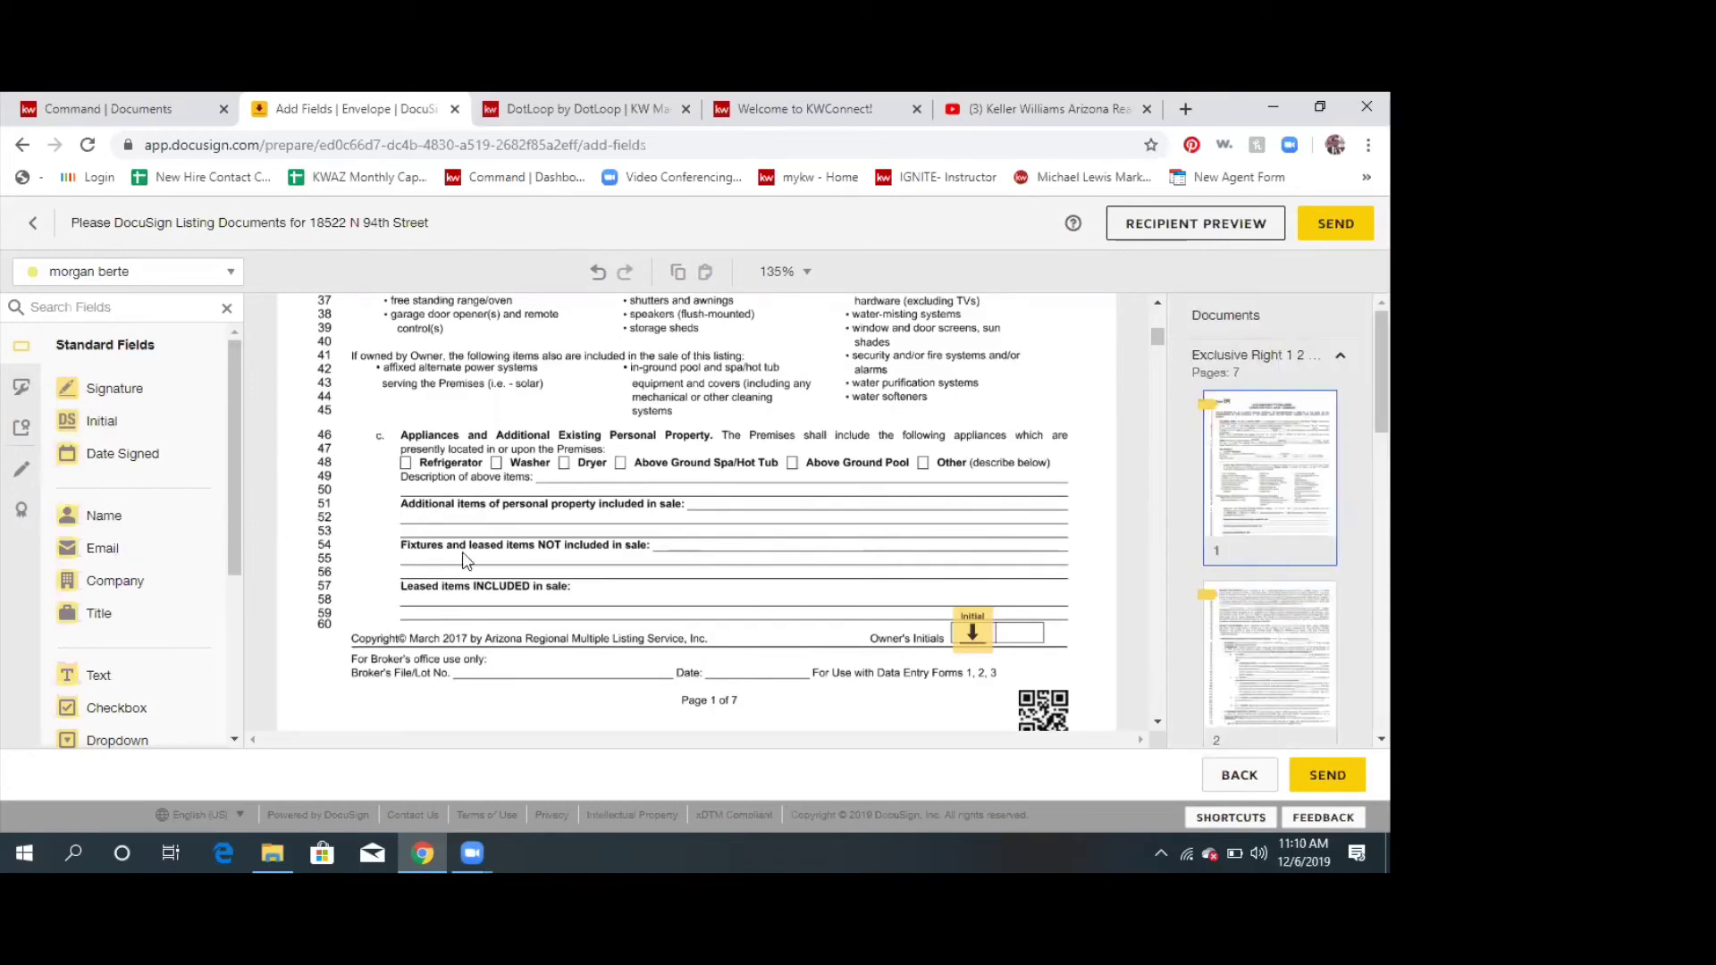
# - Scroll past contract pages 2-7 to the agency disclosure's ELECTION section with its Seller checkboxes
pyautogui.scroll(-10, 474, 501)
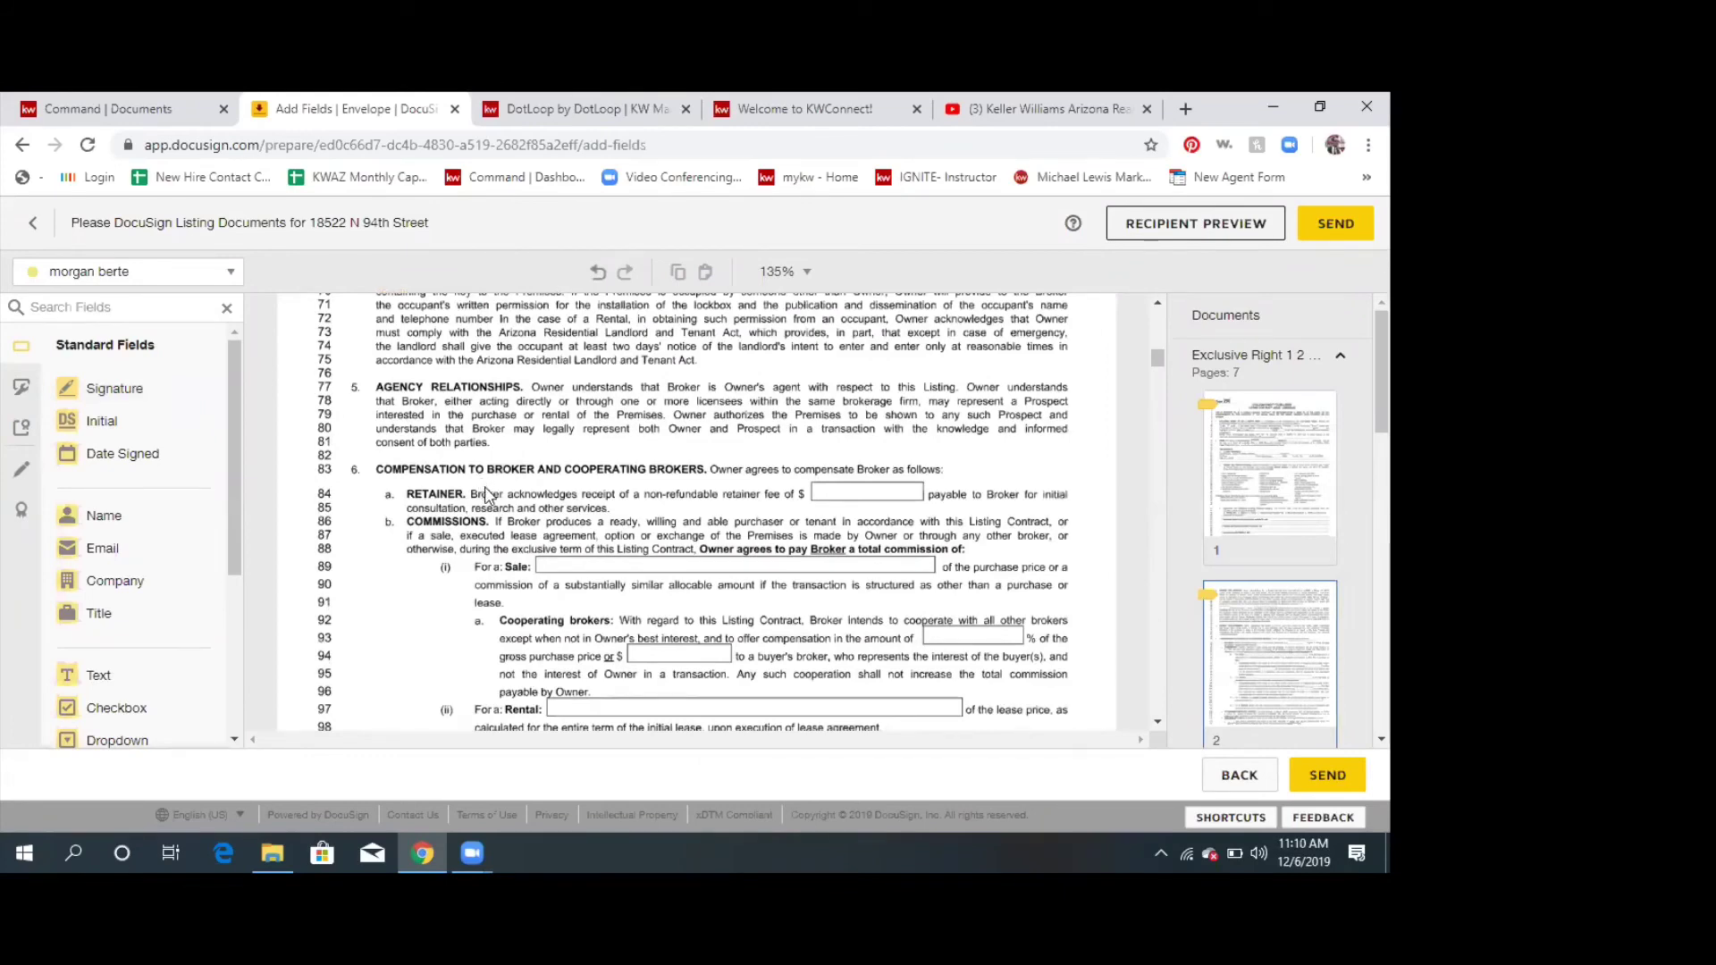
pyautogui.scroll(-1, 490, 496)
pyautogui.scroll(-10, 490, 496)
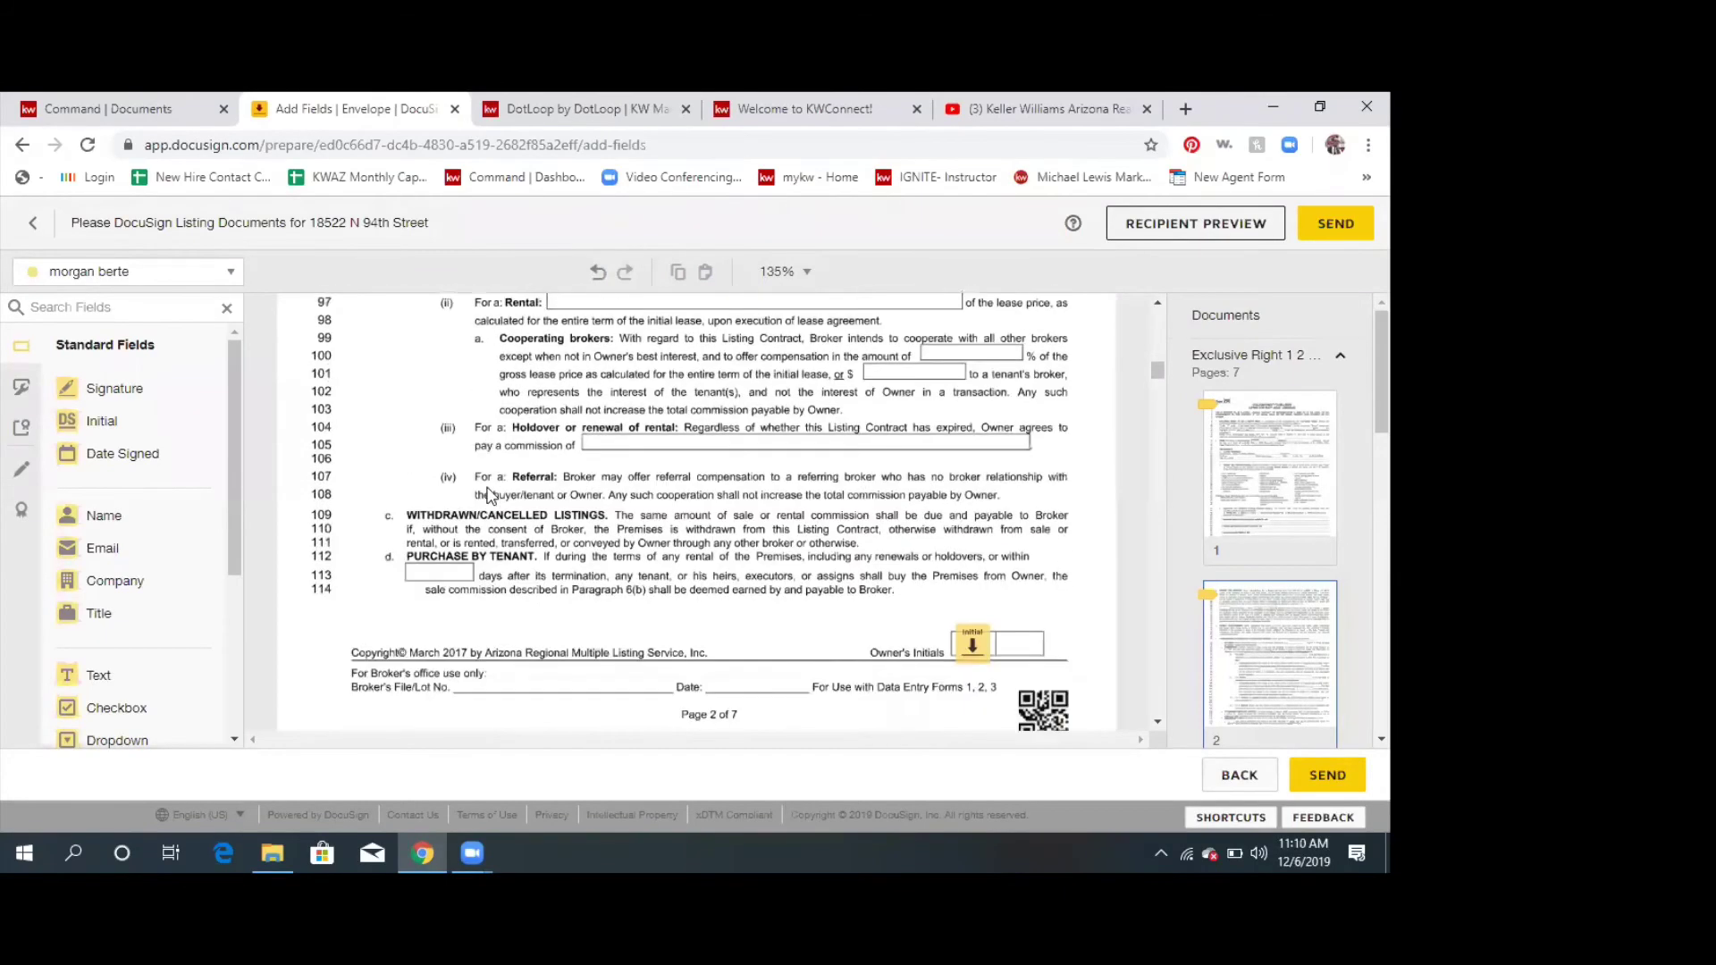
pyautogui.scroll(-10, 490, 494)
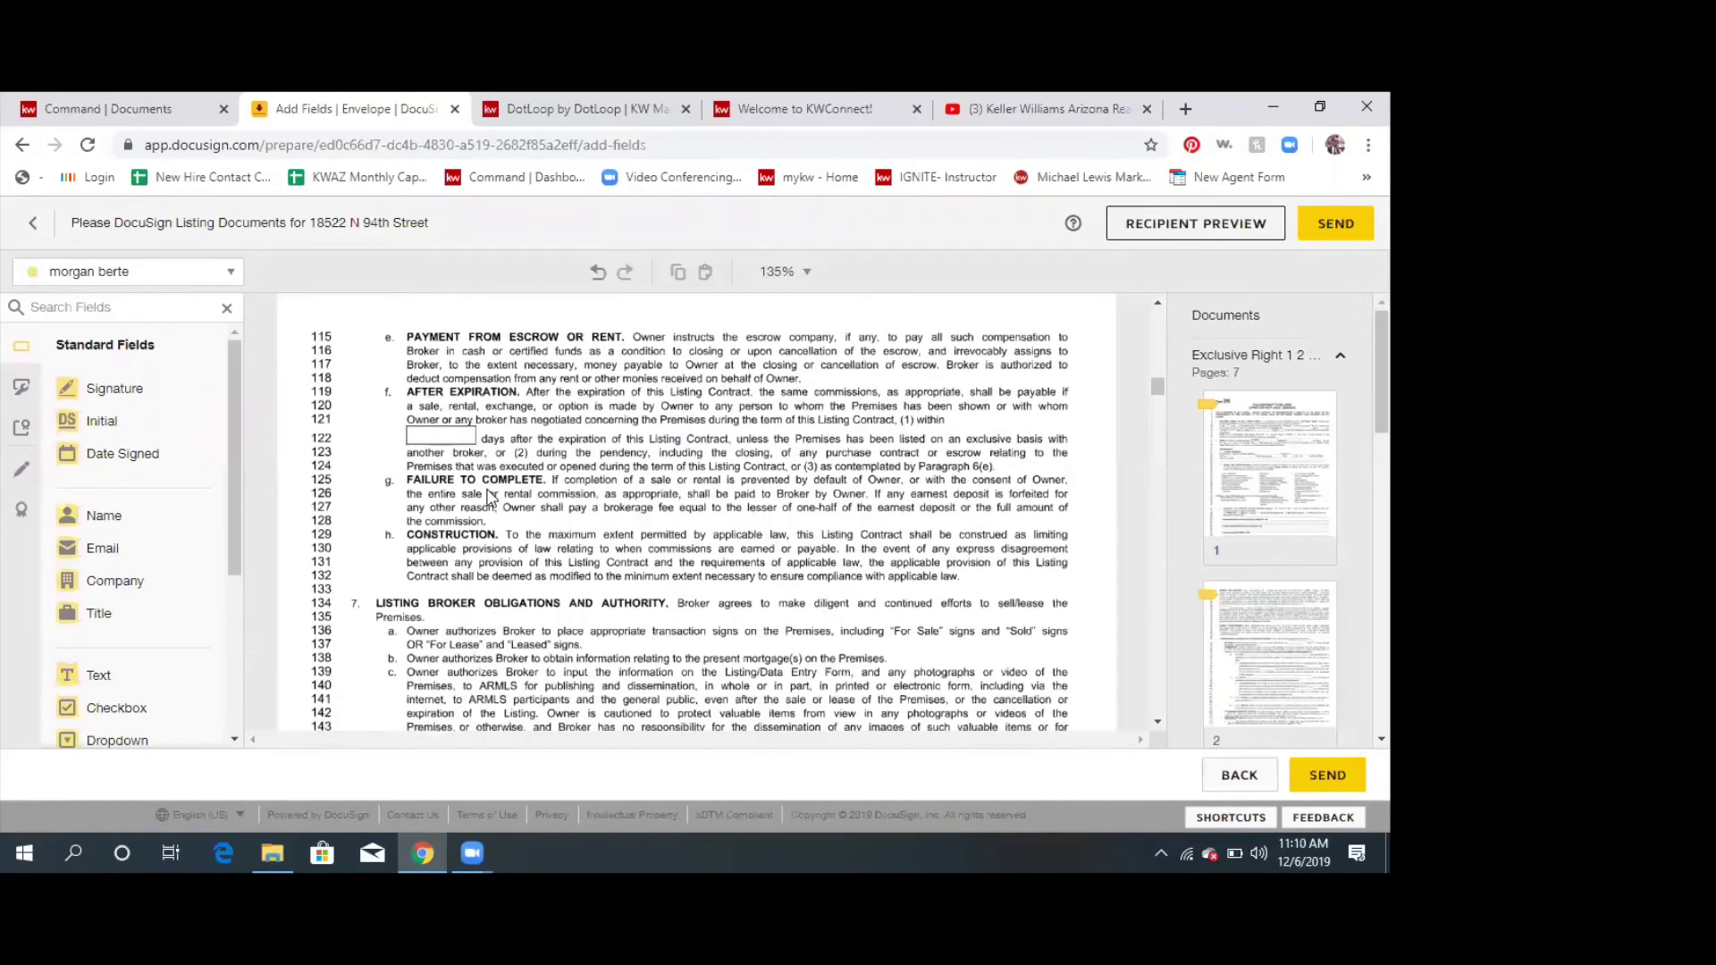
pyautogui.scroll(-3, 1085, 582)
pyautogui.scroll(-5, 825, 545)
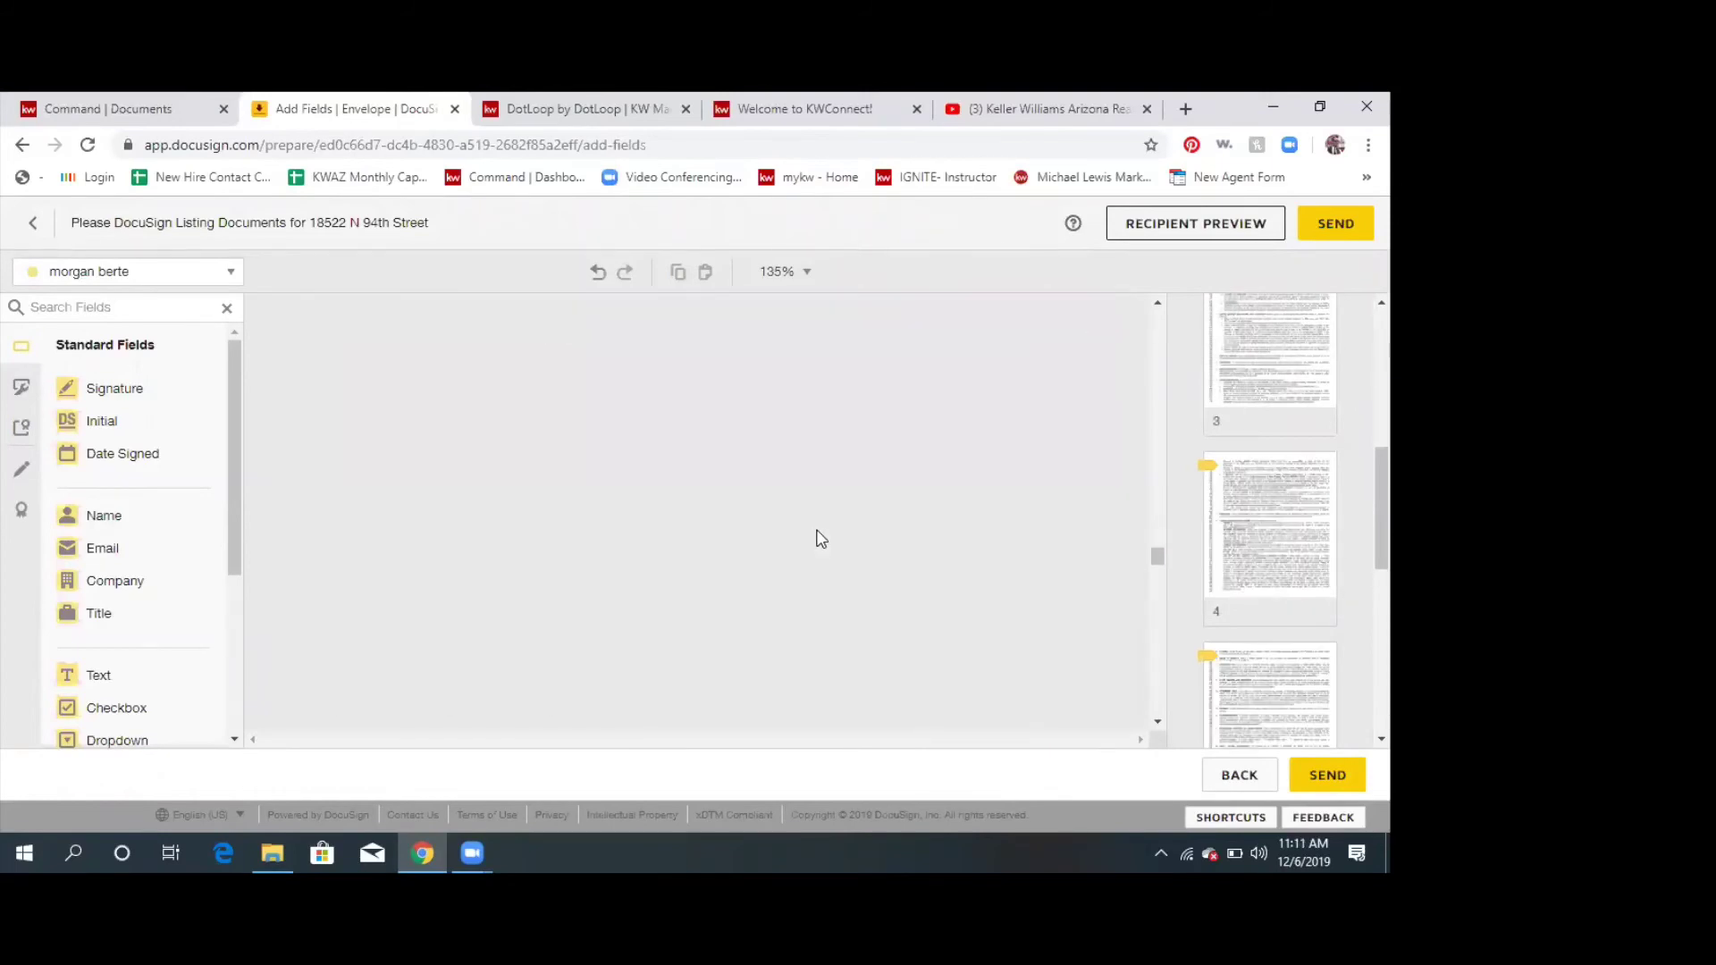
pyautogui.scroll(-3, 497, 559)
pyautogui.scroll(-1, 483, 581)
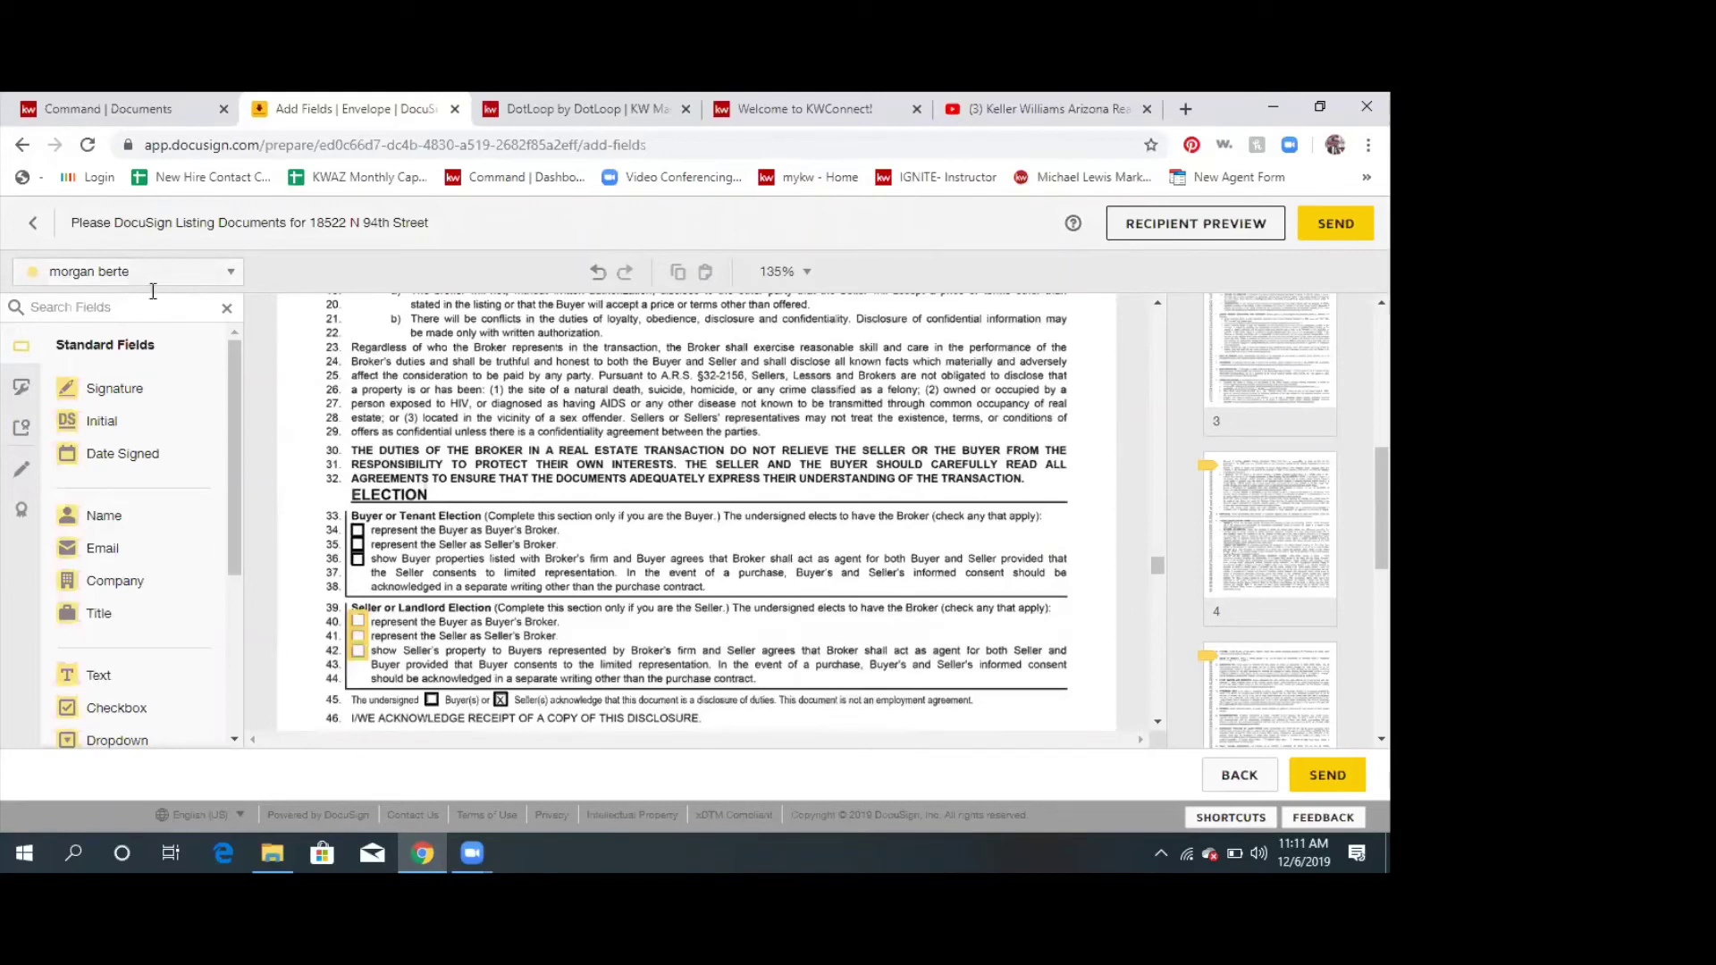
# - Set the line 41 and 42 Seller Election checkboxes to Initially Checked and Read Only
pyautogui.click(357, 637)
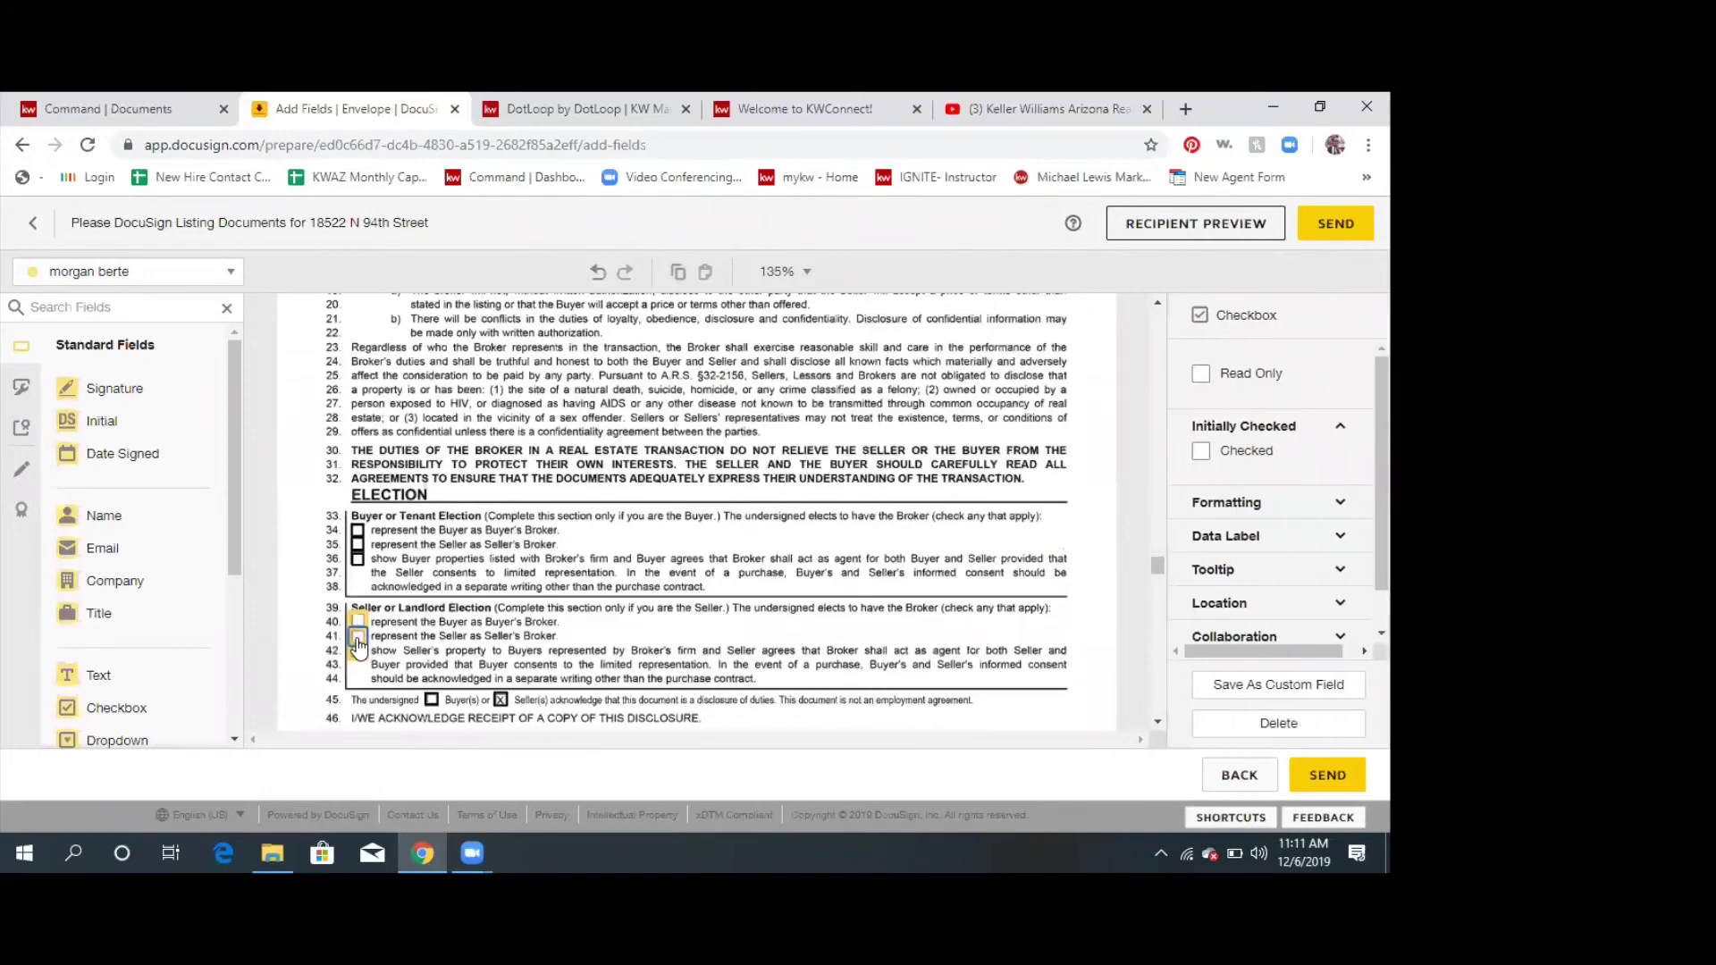
pyautogui.click(358, 653)
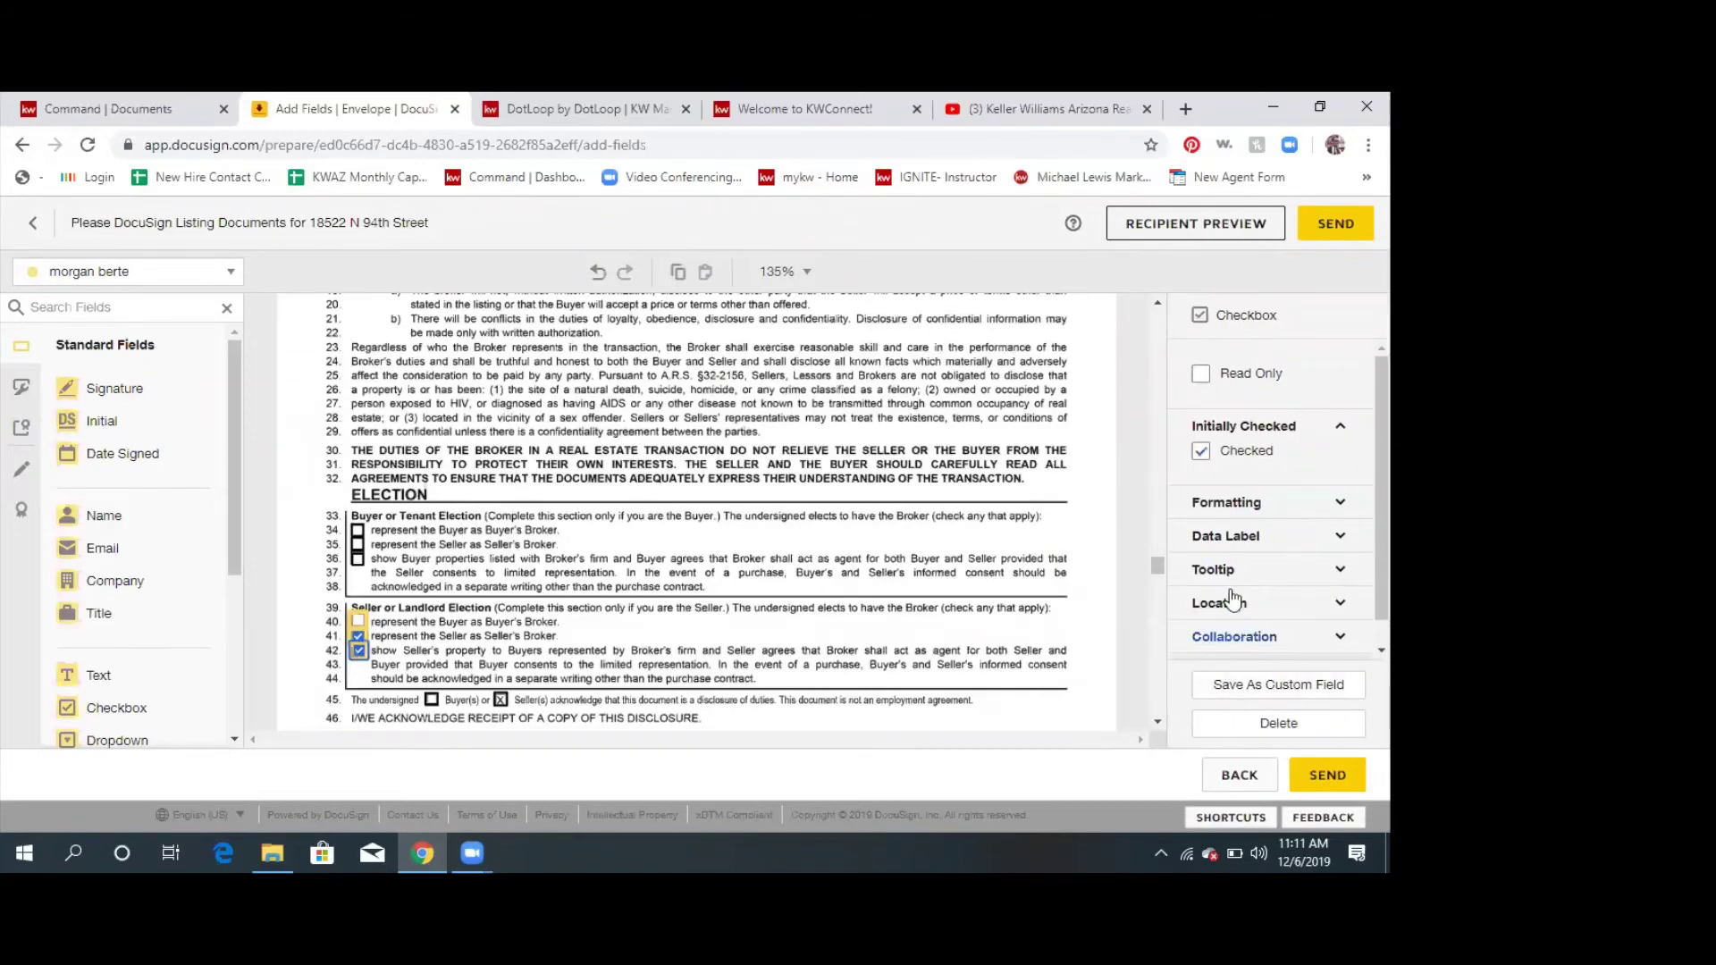
pyautogui.click(1200, 375)
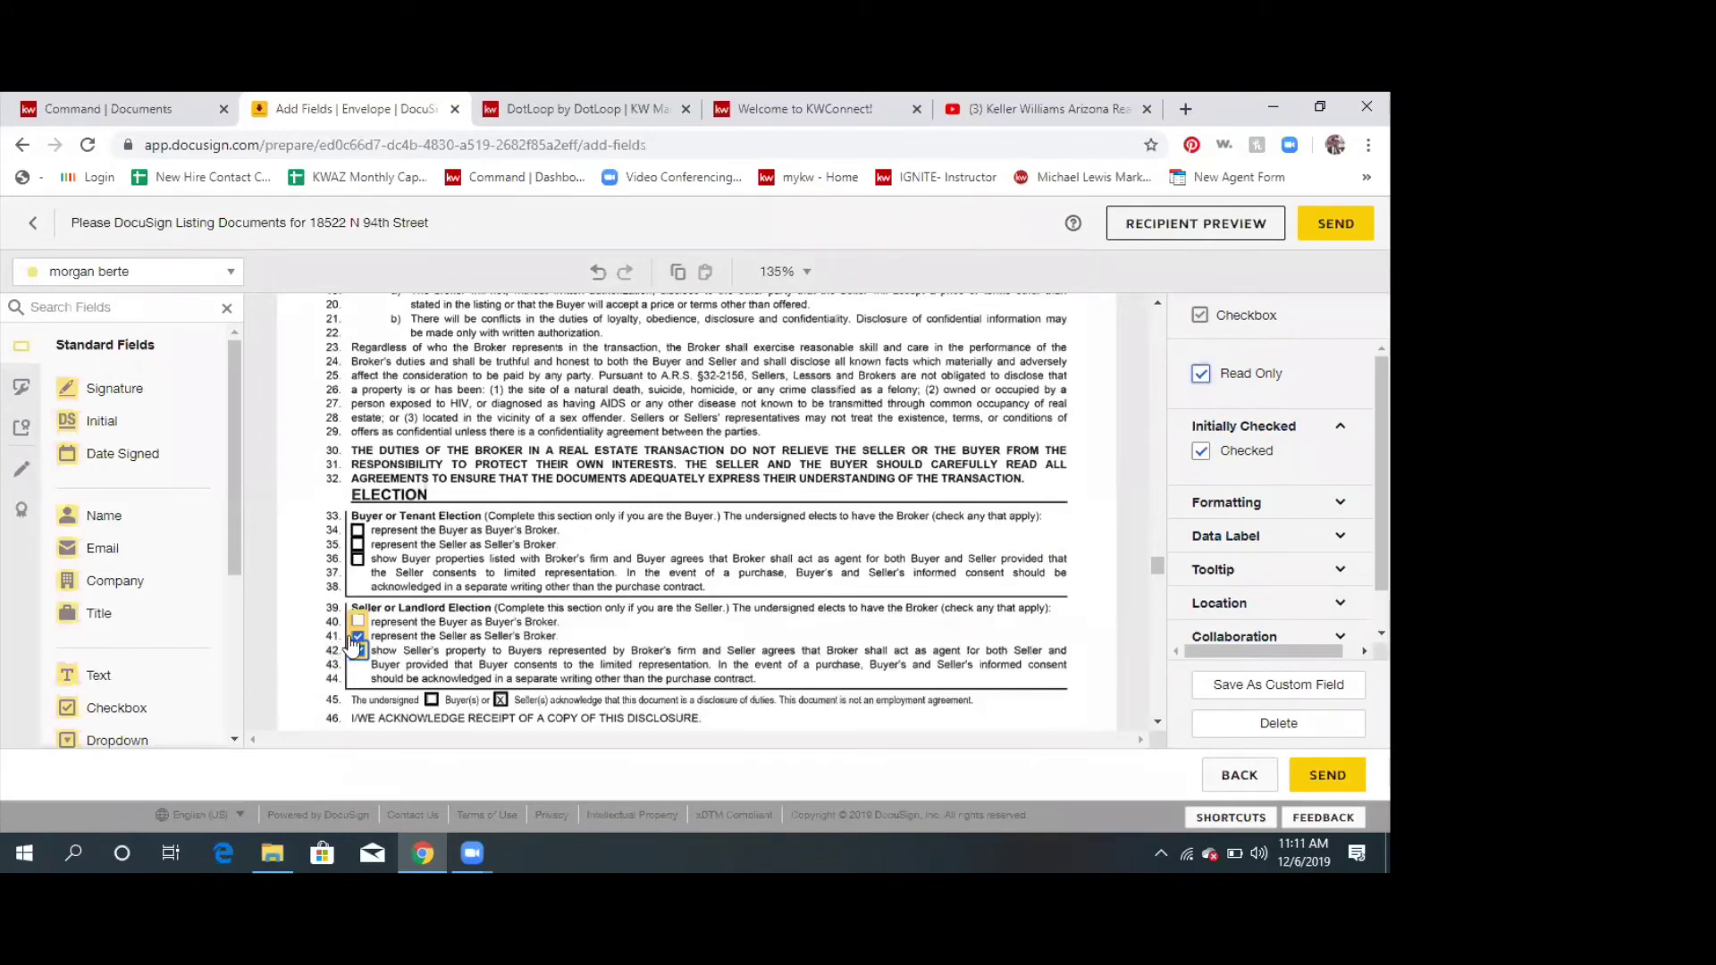
pyautogui.click(358, 636)
pyautogui.click(1201, 376)
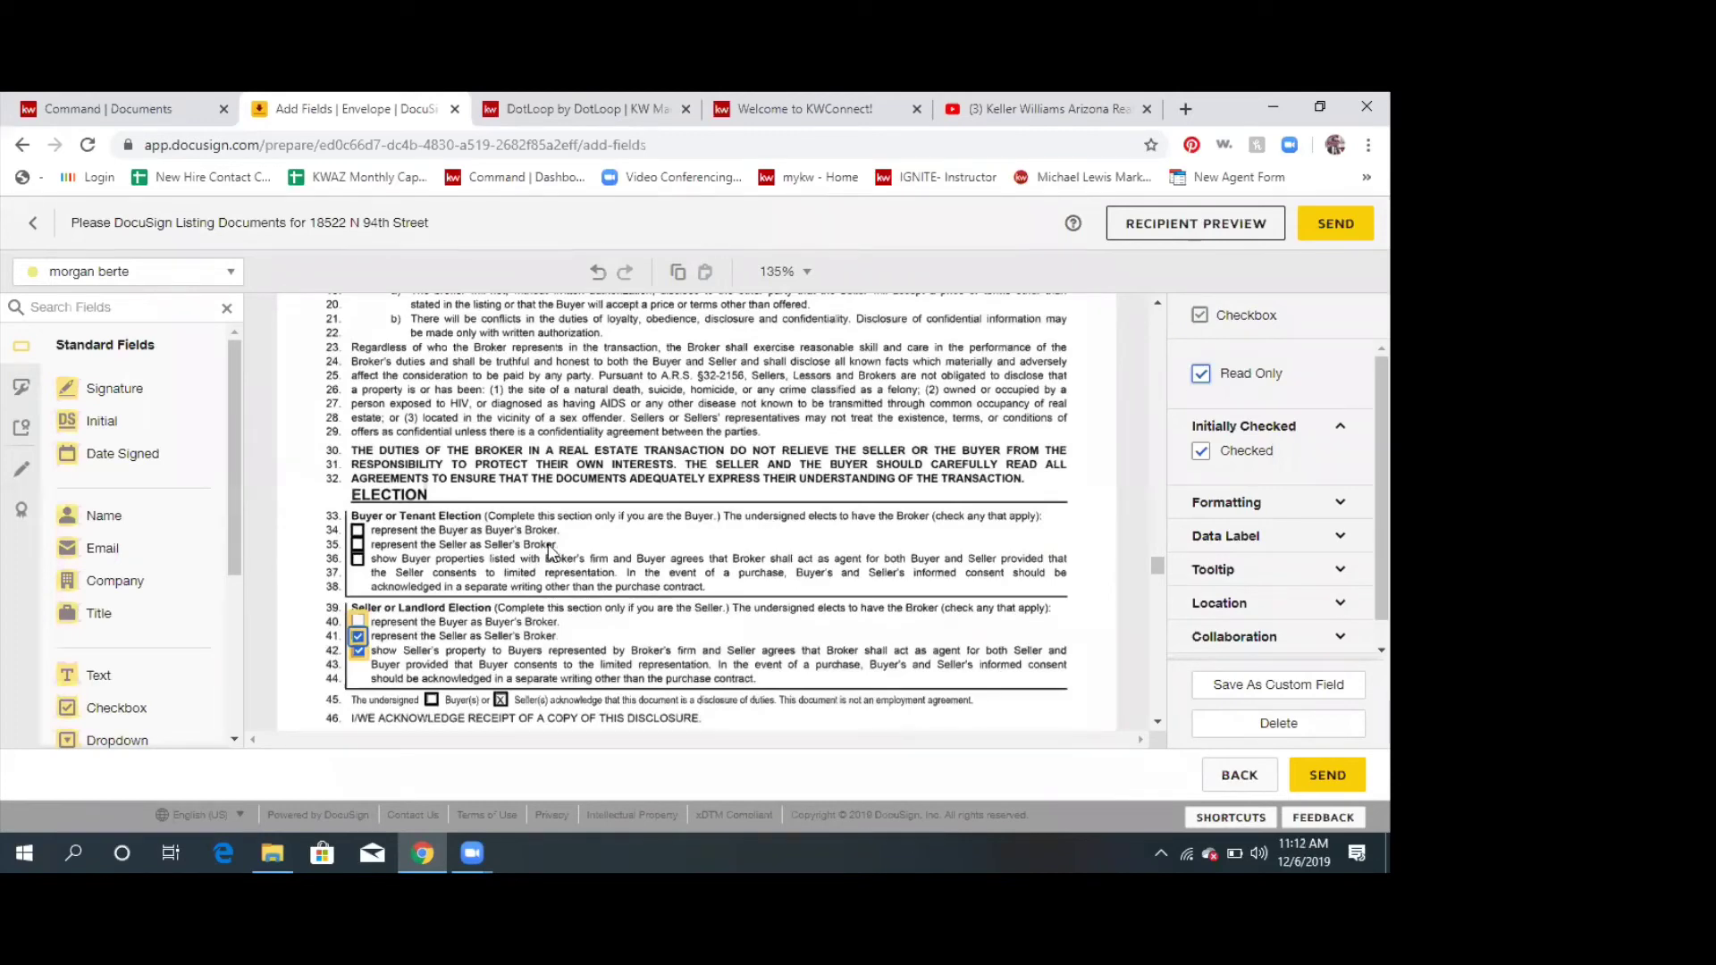
# - Review the disclosure's signature line and the owner's Sign and Date Signed fields on line 351
pyautogui.scroll(-3, 660, 499)
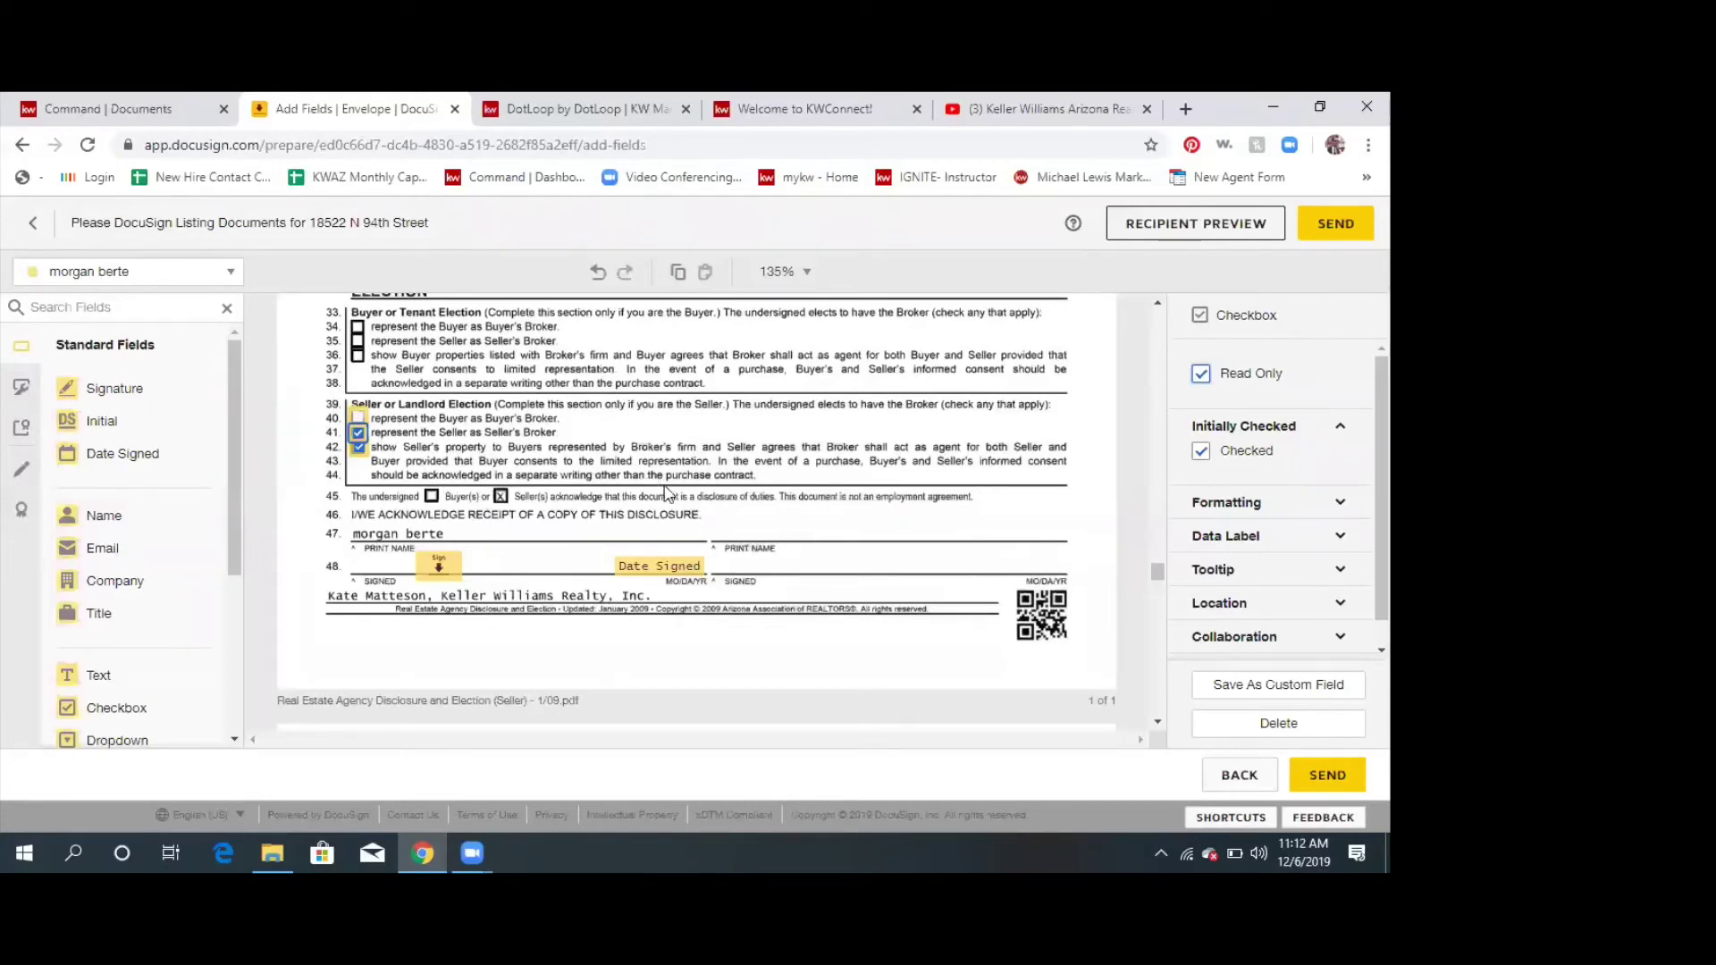
pyautogui.scroll(10, 664, 505)
pyautogui.scroll(5, 660, 489)
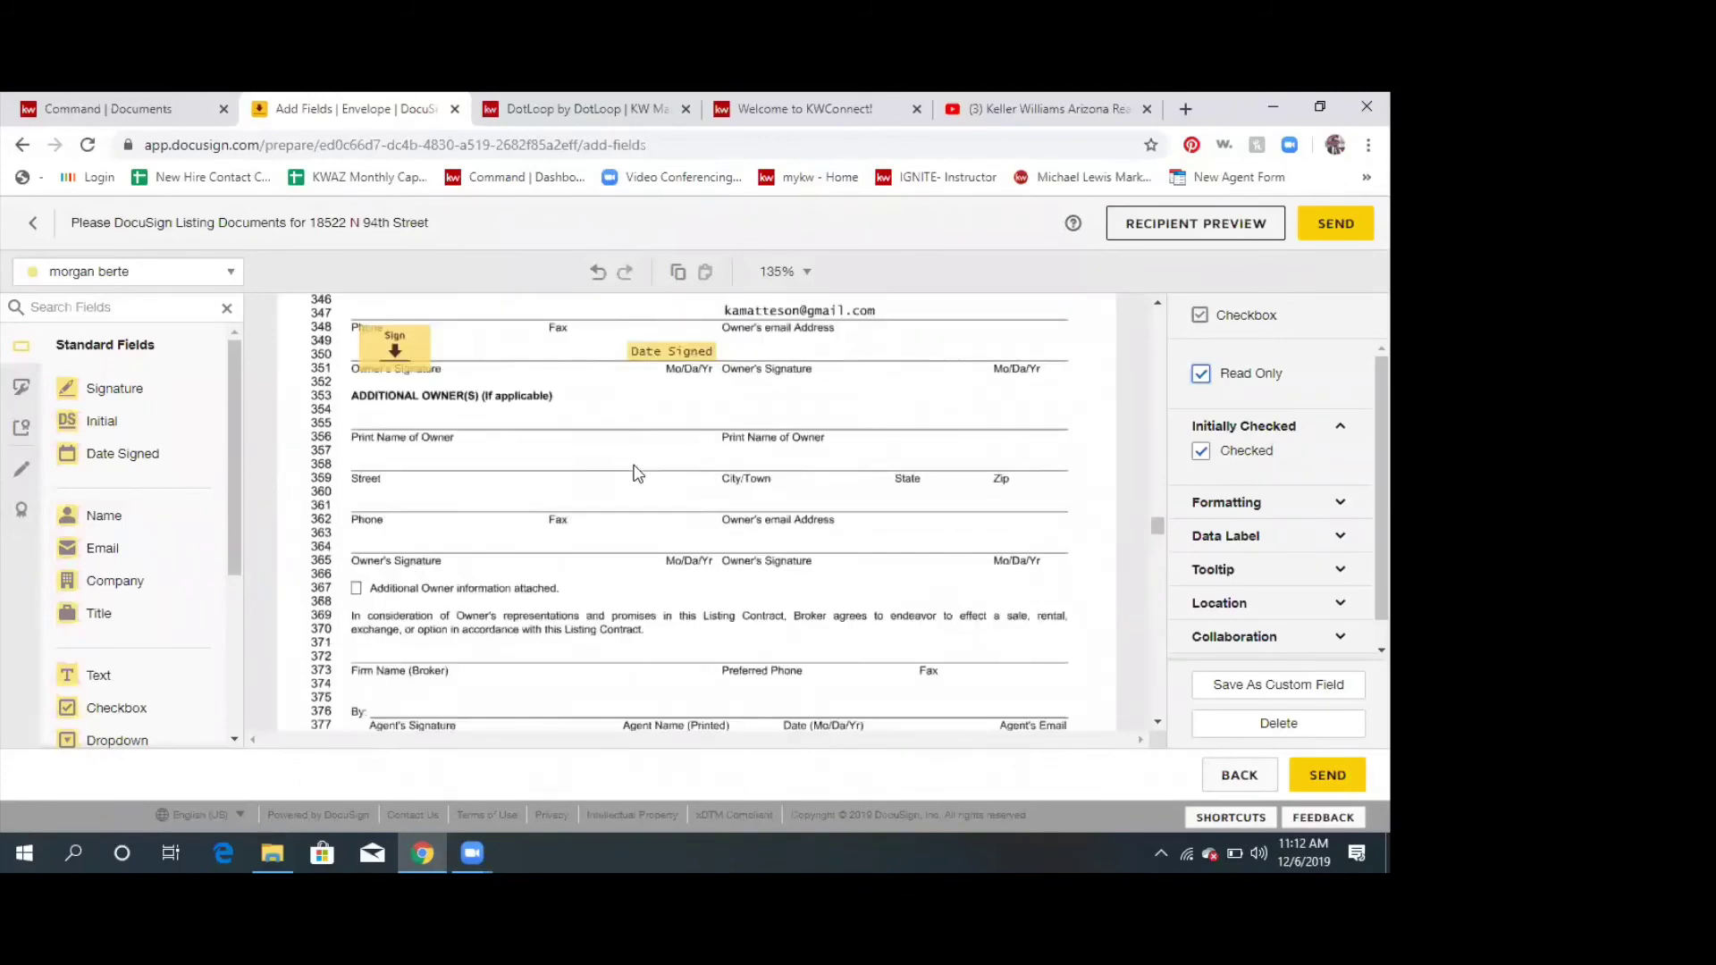
pyautogui.scroll(-2, 633, 469)
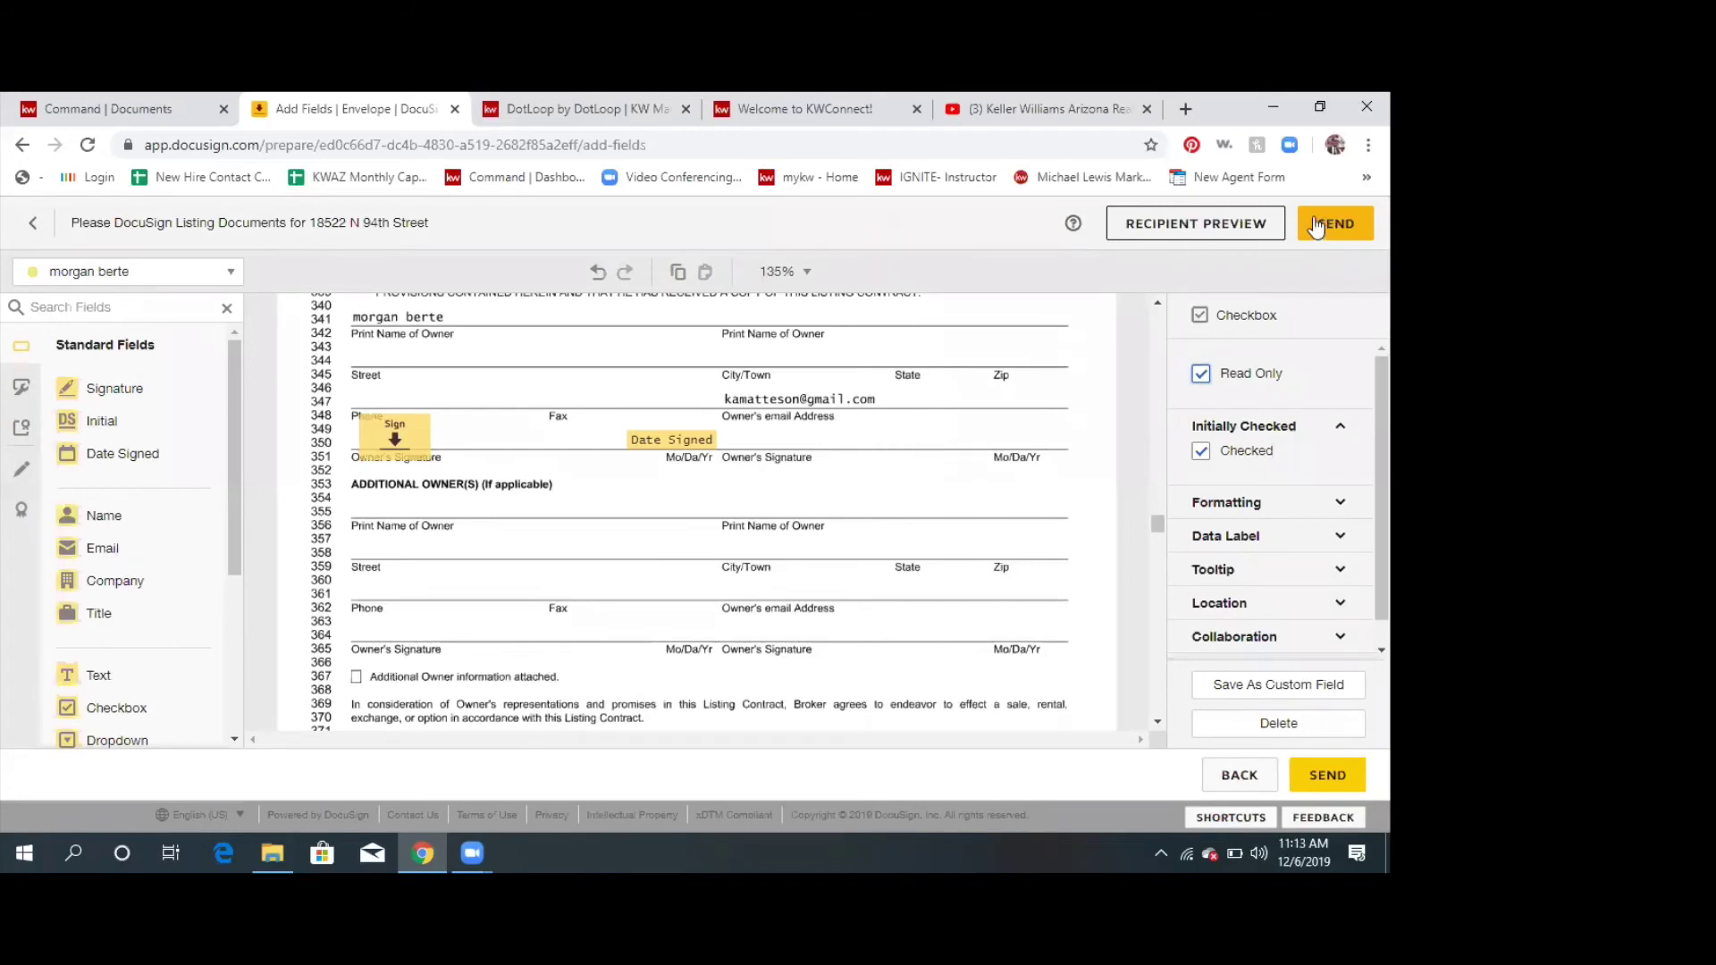
# - Preview the envelope as the signer, trying tablet view and then mobile view
pyautogui.click(1237, 225)
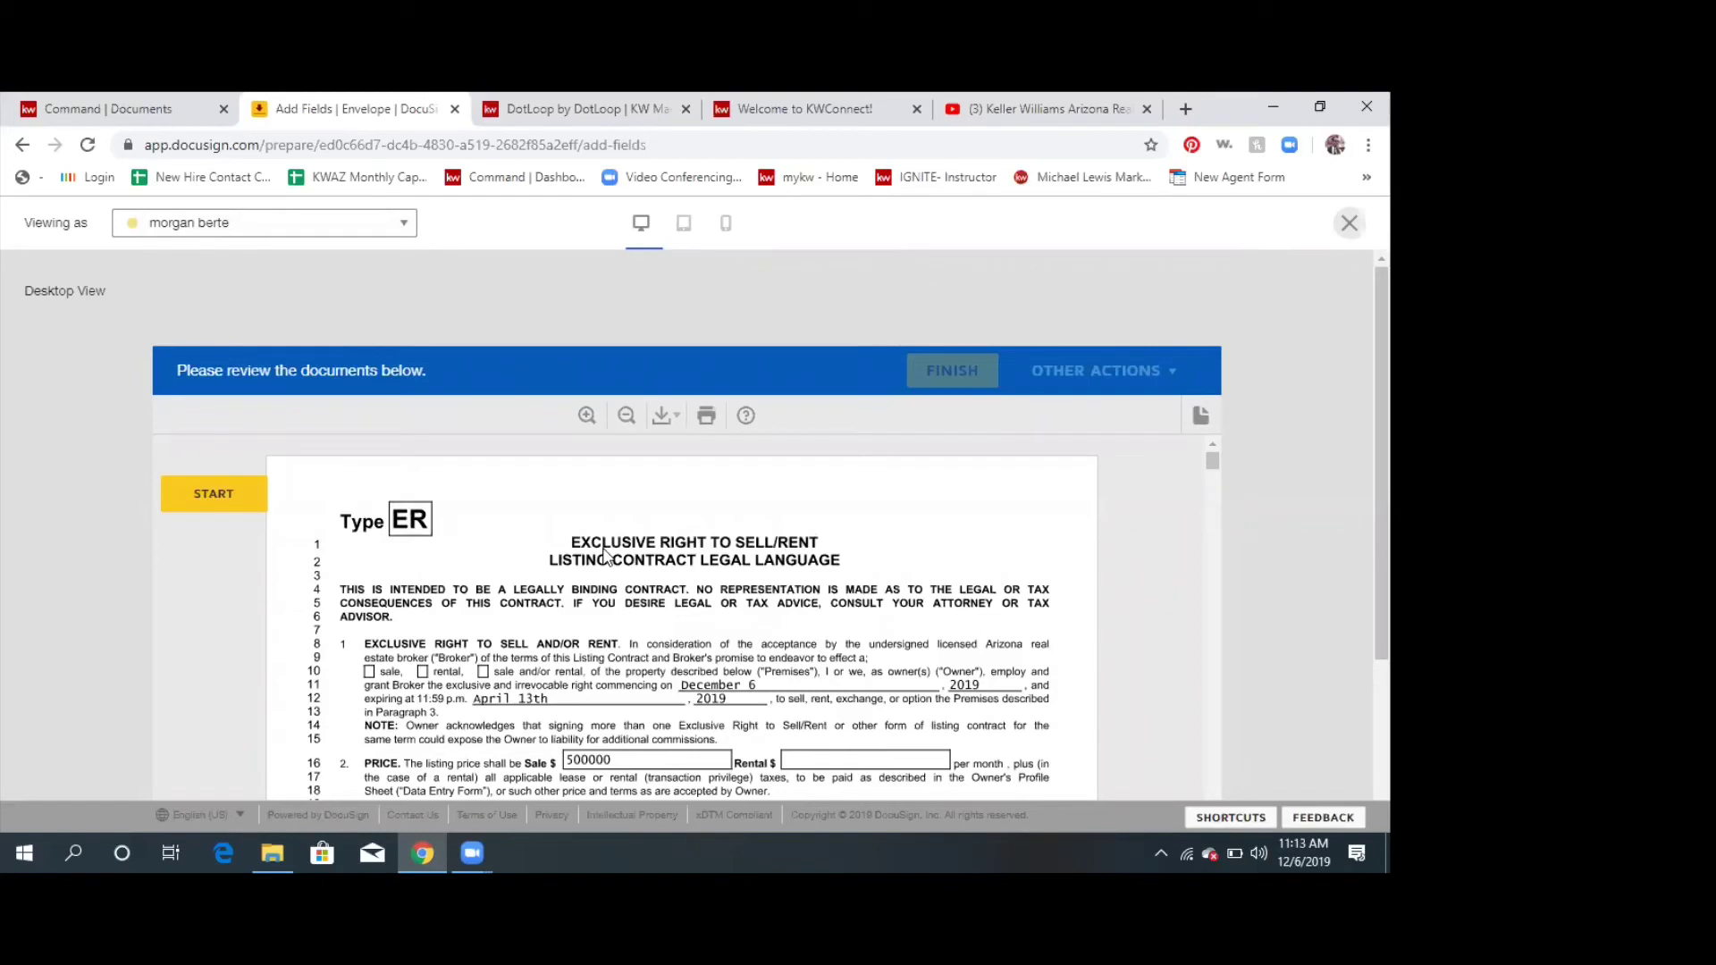
pyautogui.click(684, 225)
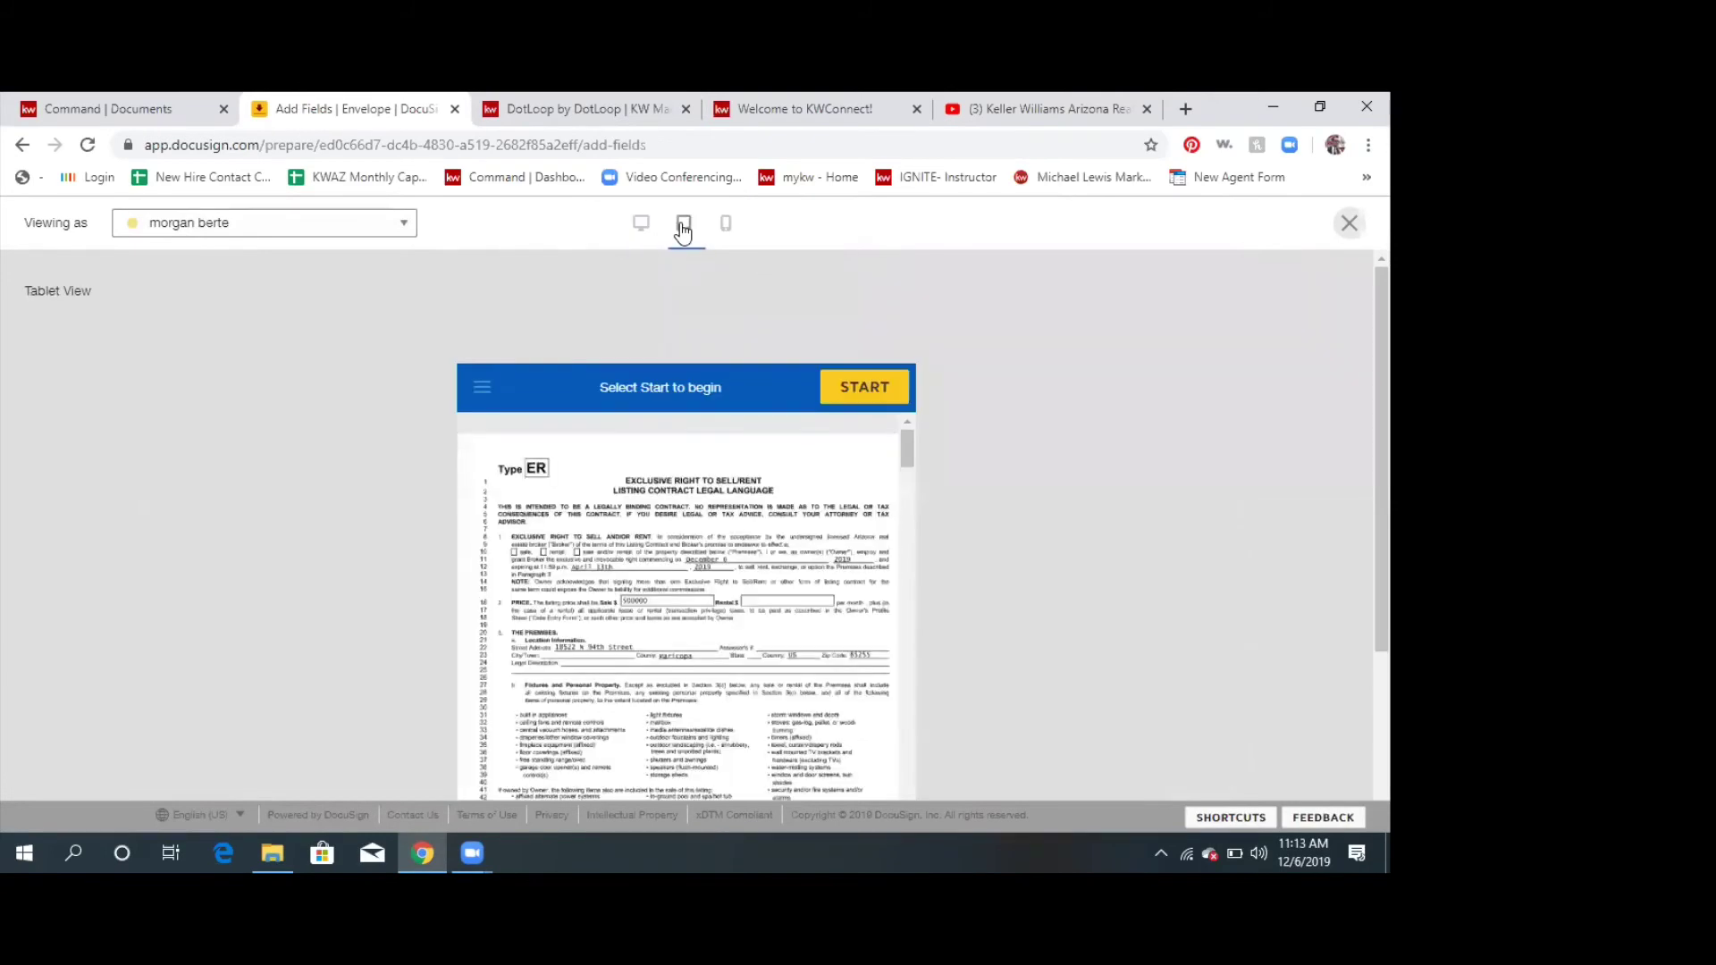
pyautogui.click(726, 226)
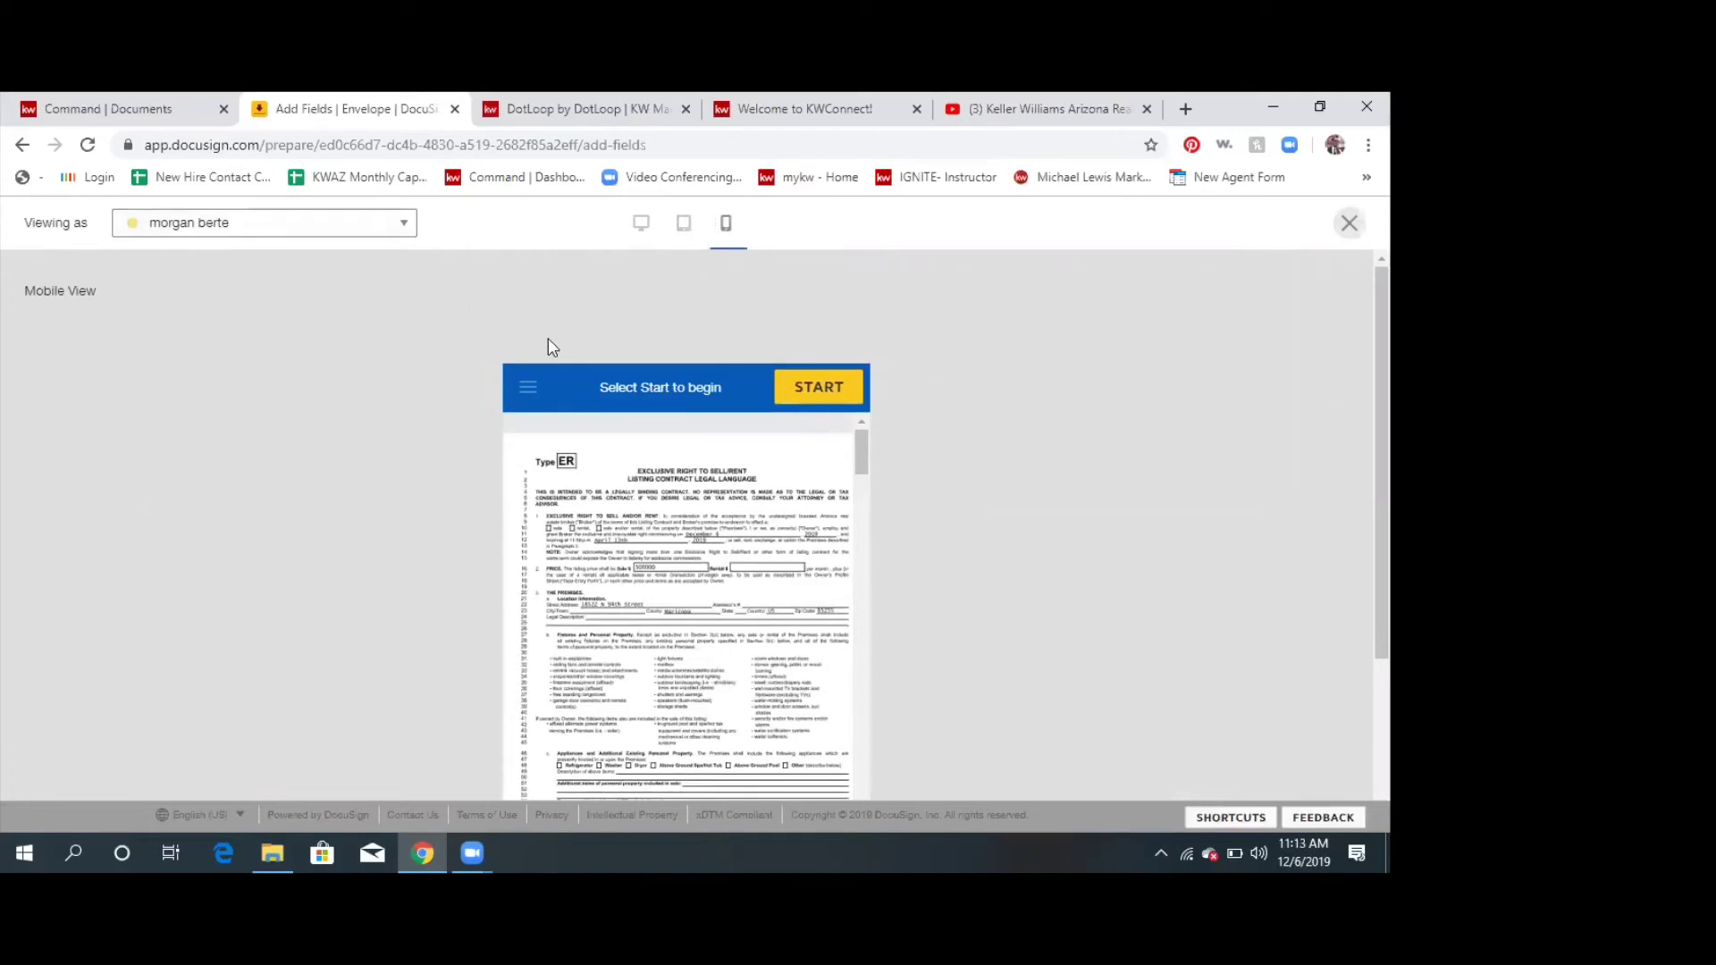
# - Walk through the signer's fields in mobile preview, filling five test initials and a test signature
pyautogui.click(797, 386)
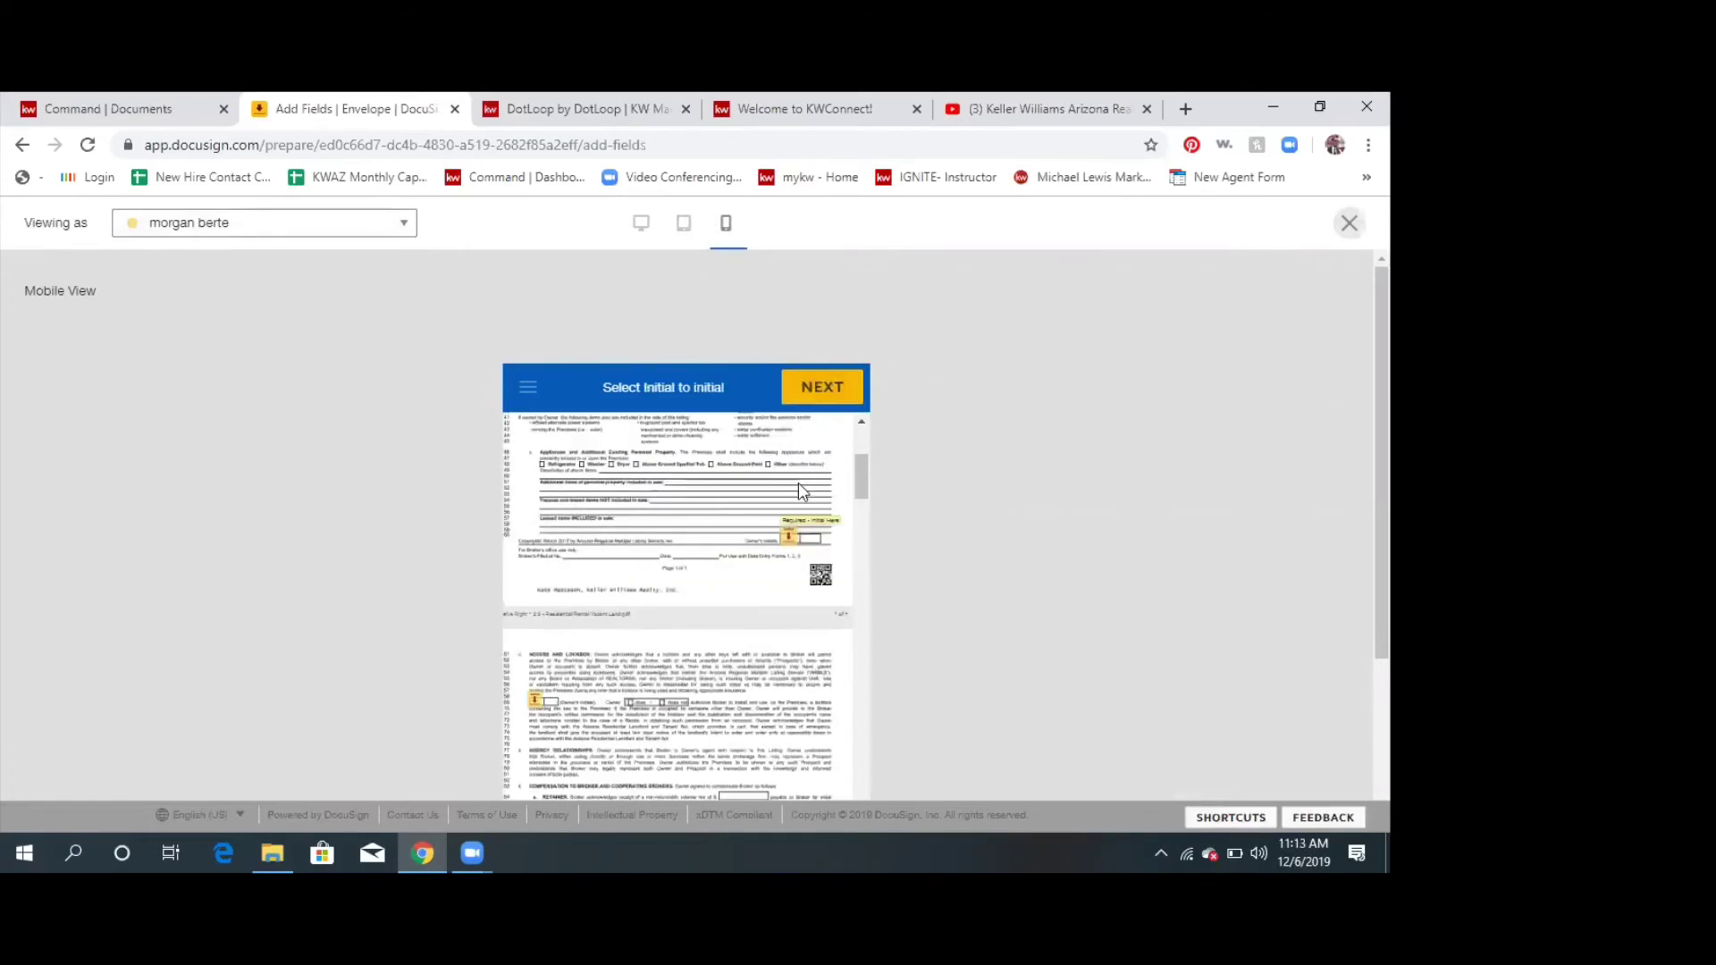
pyautogui.click(792, 541)
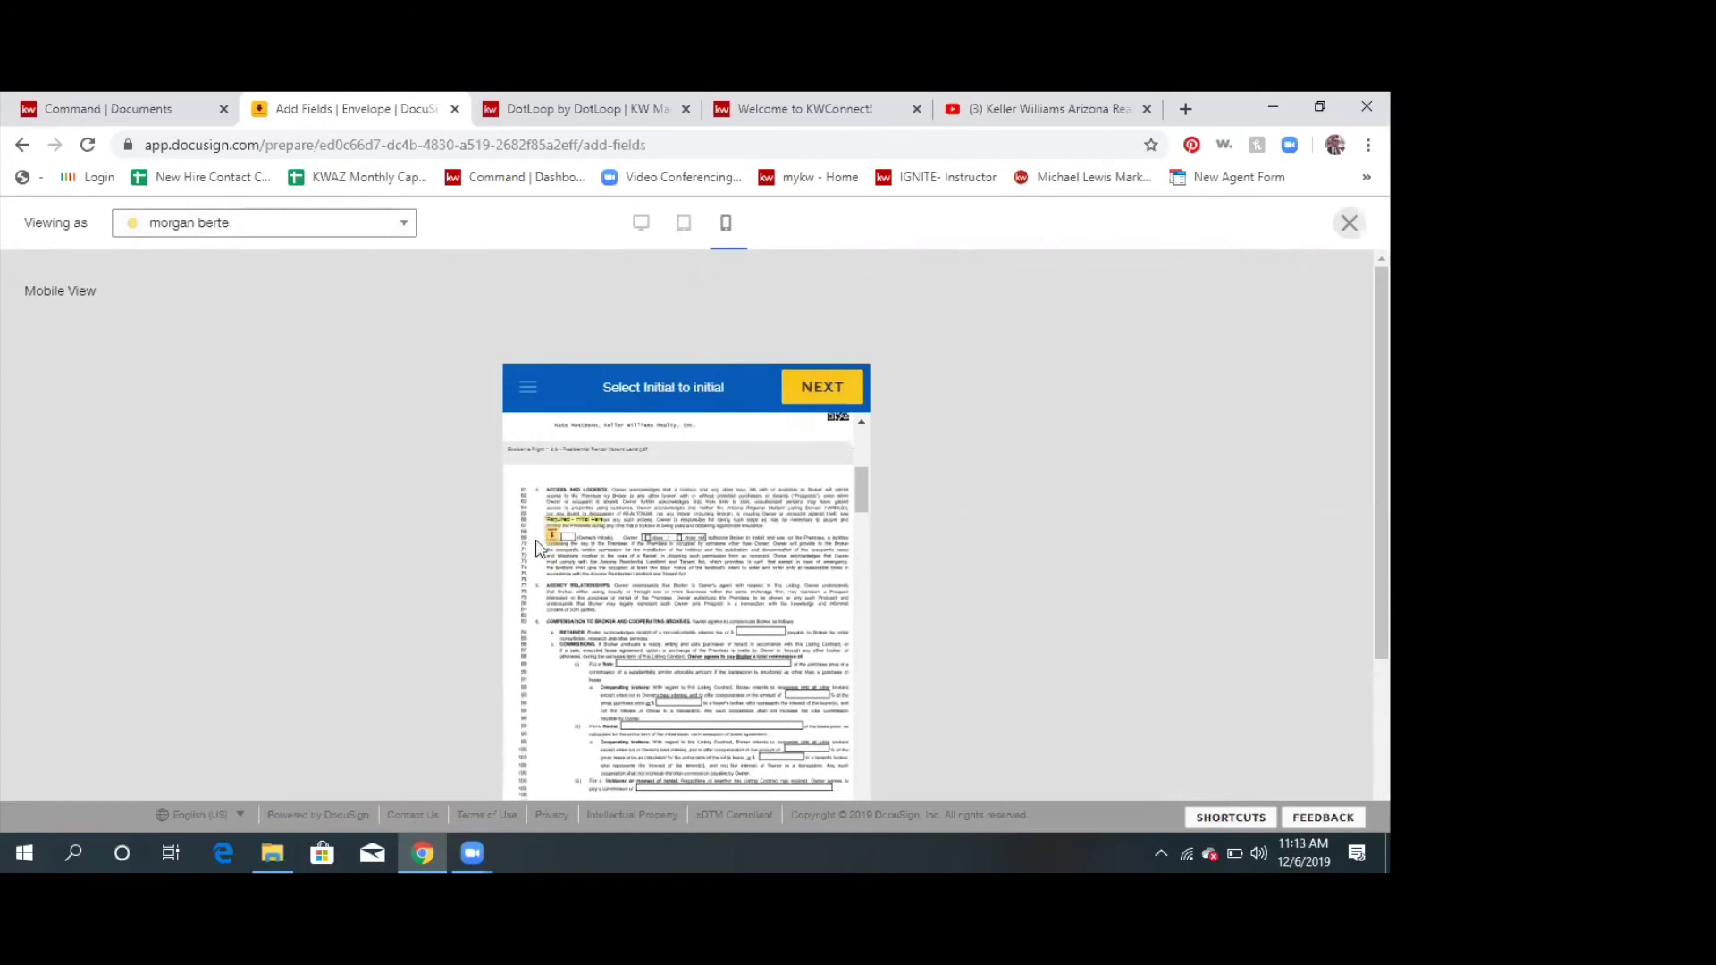
pyautogui.click(564, 535)
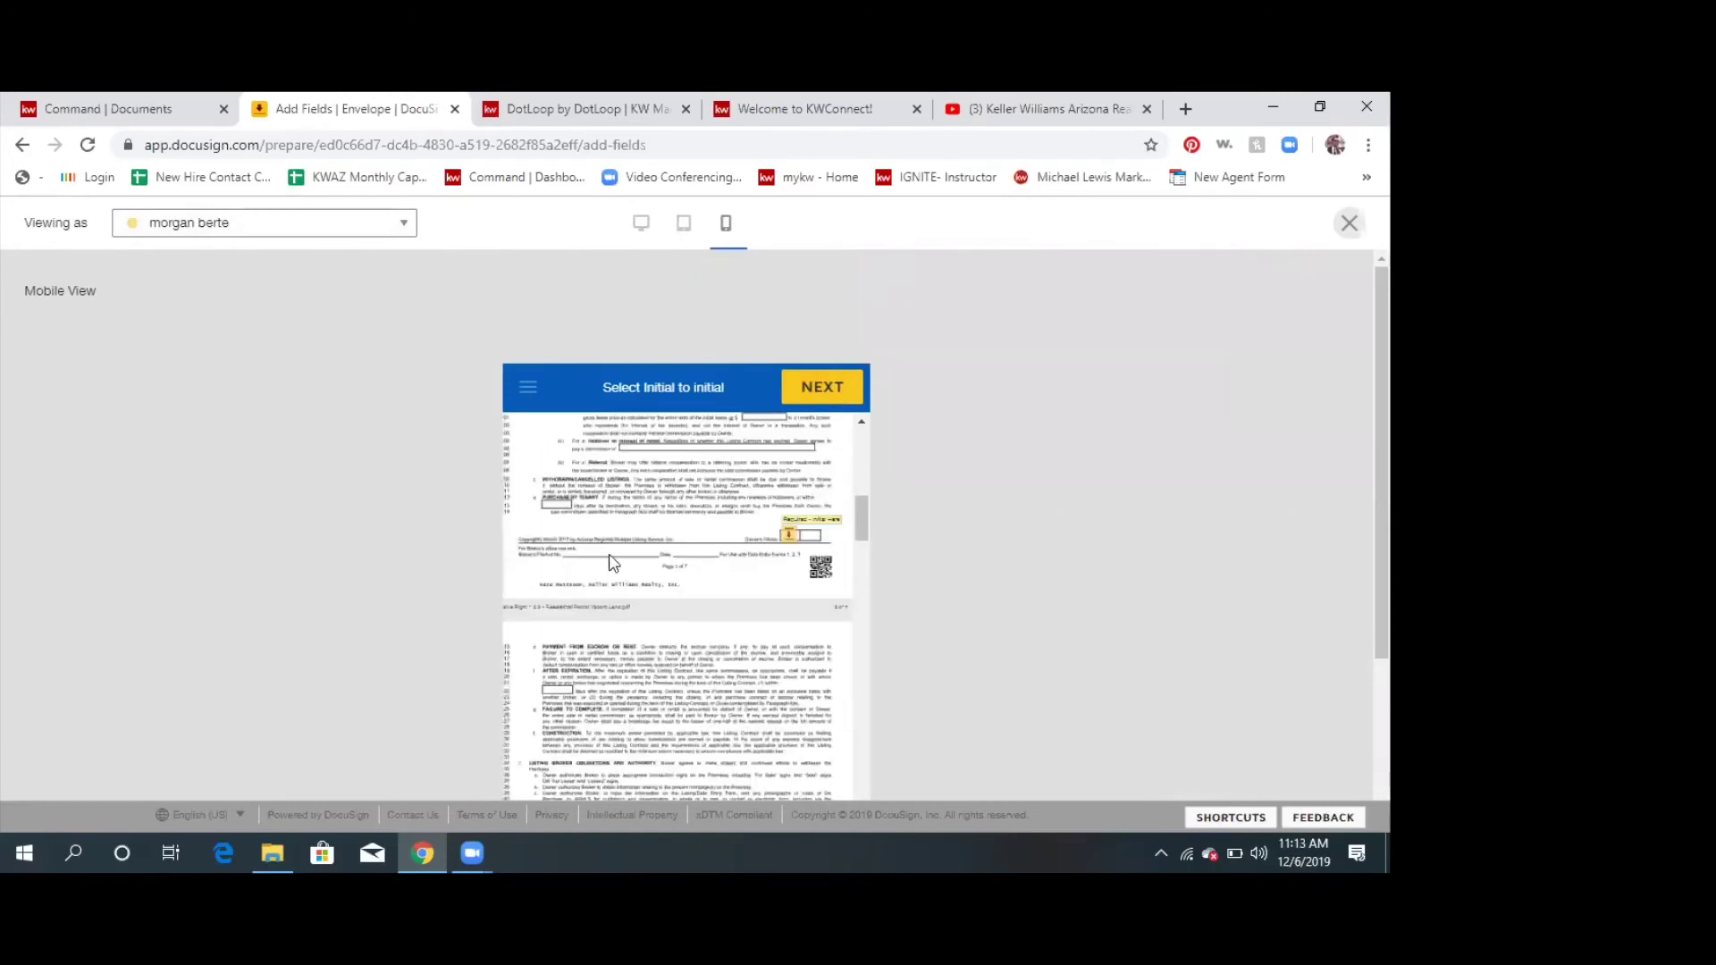
pyautogui.click(786, 536)
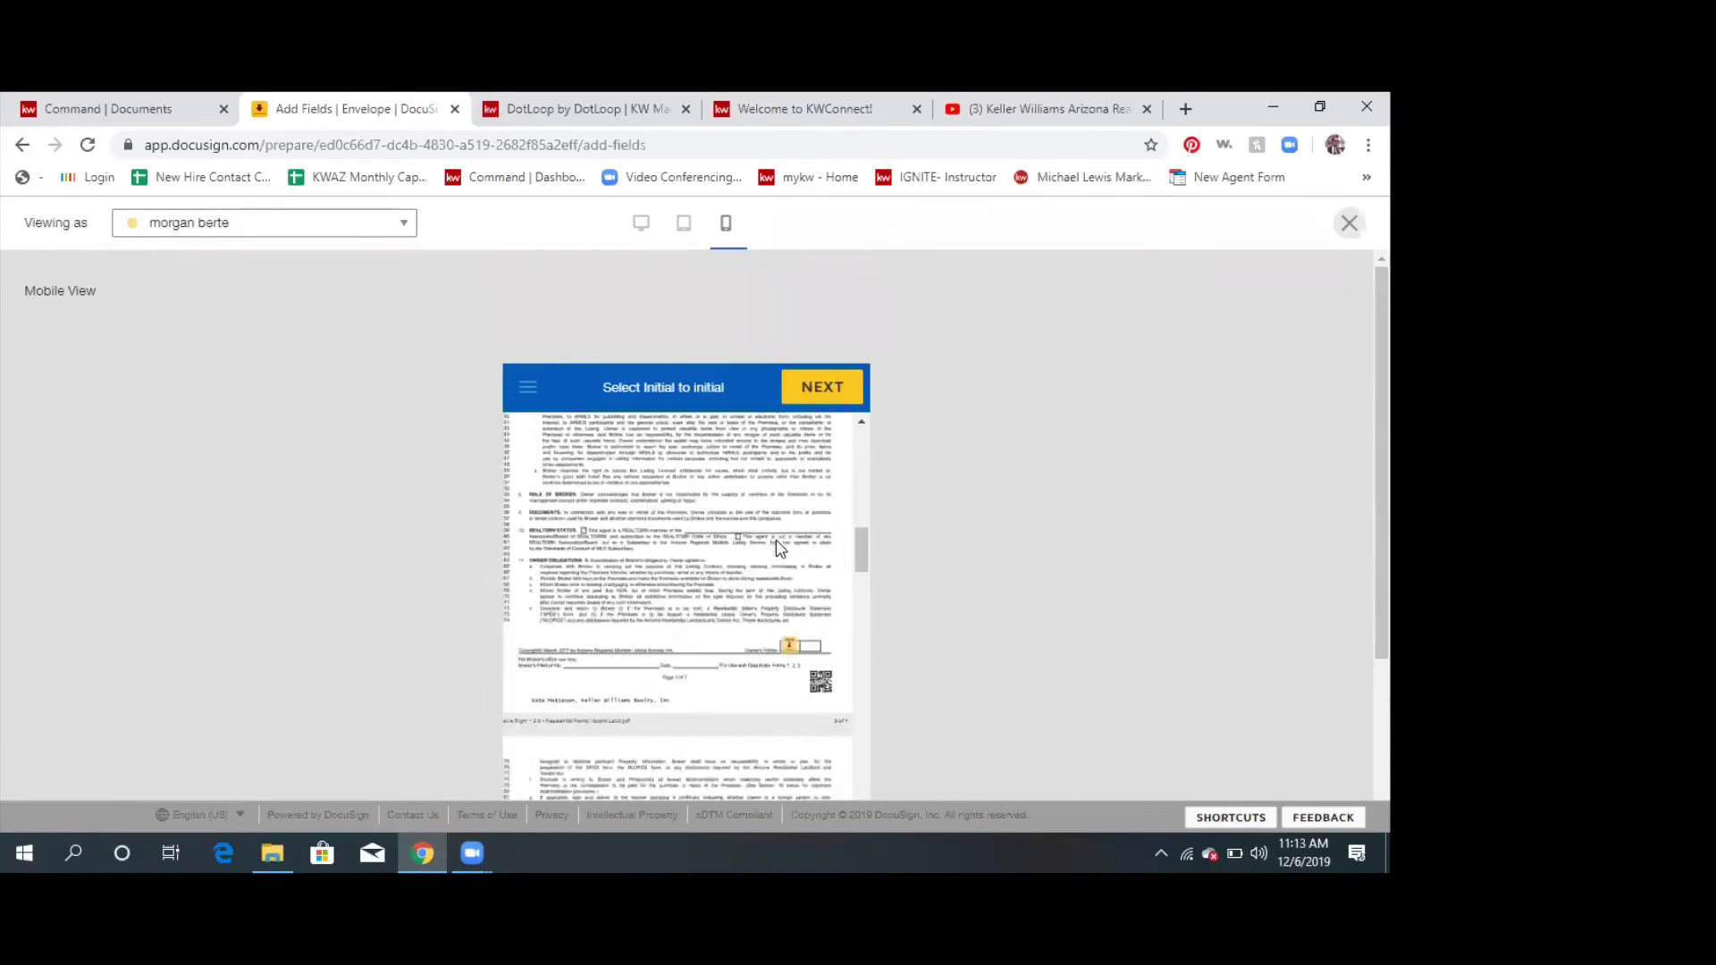
pyautogui.click(788, 536)
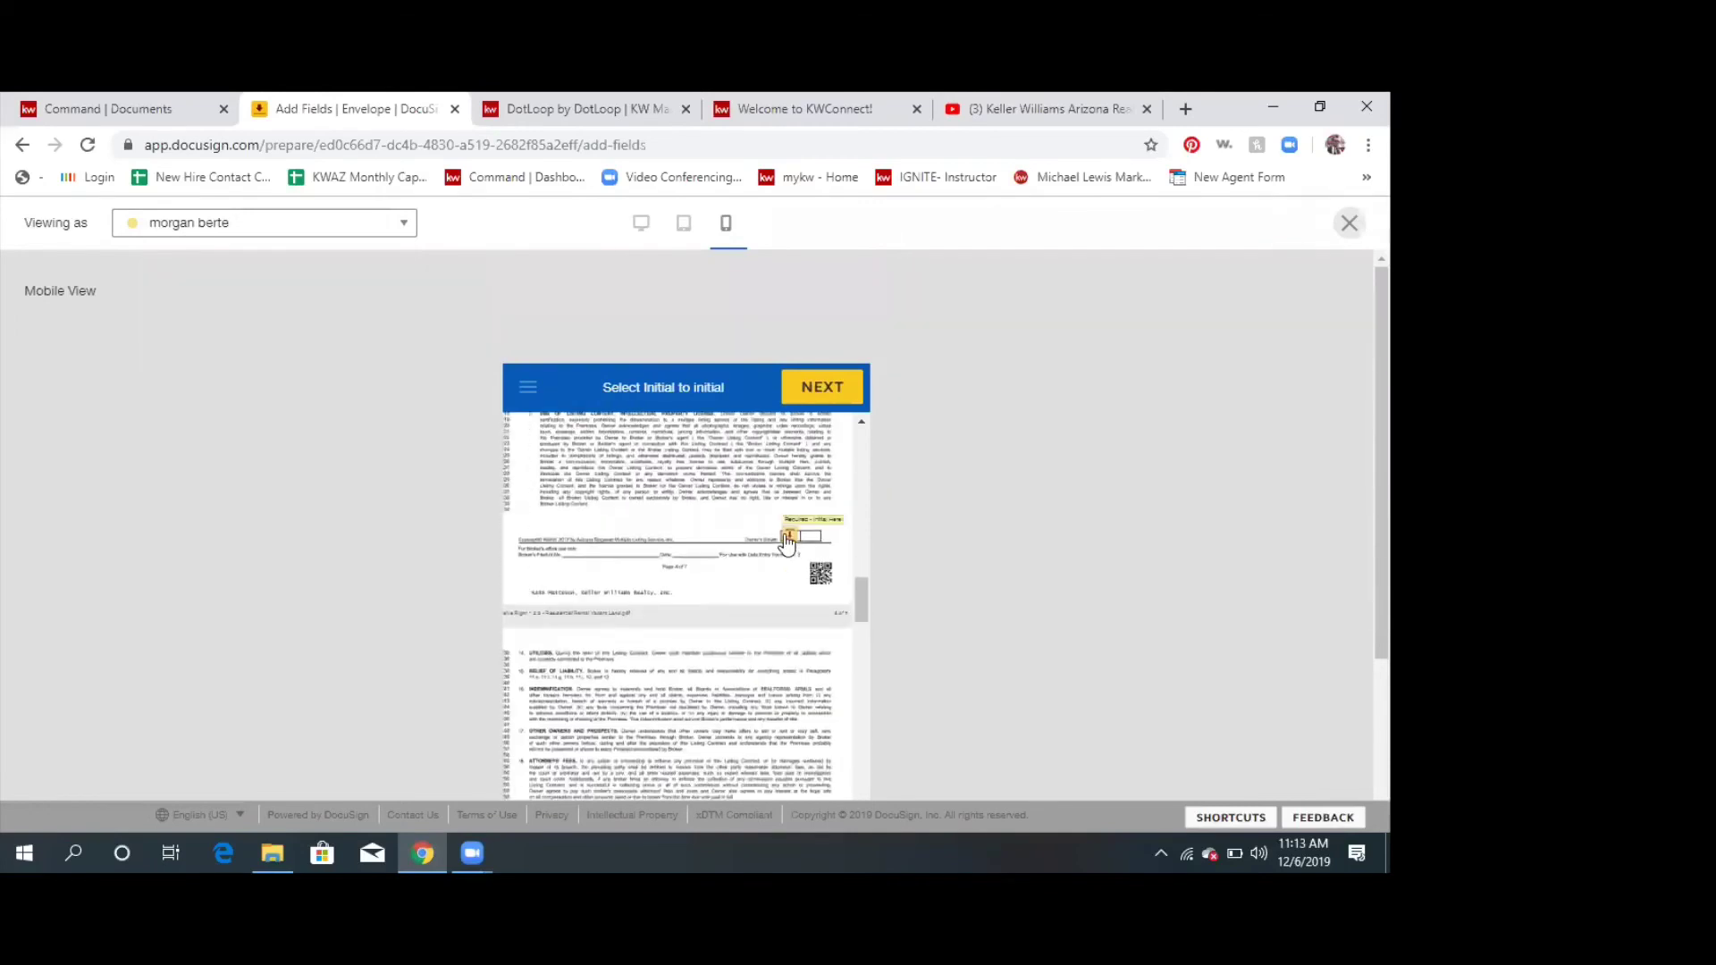
pyautogui.click(787, 537)
pyautogui.scroll(-3, 789, 518)
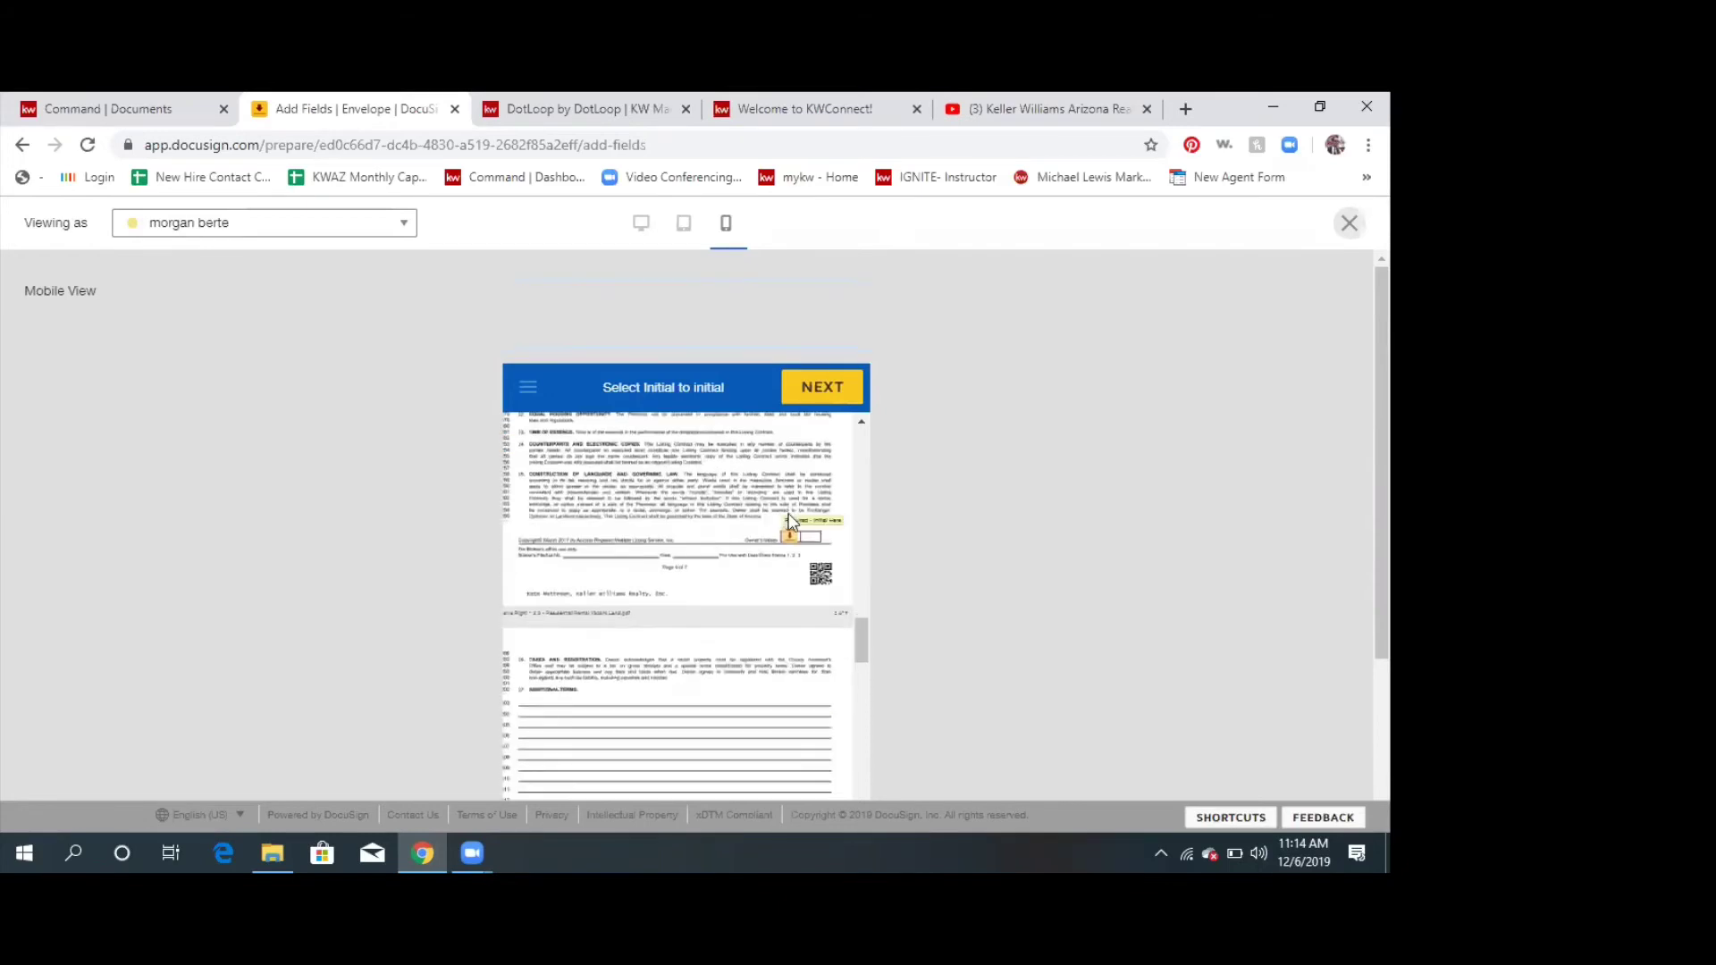
pyautogui.scroll(-3, 789, 528)
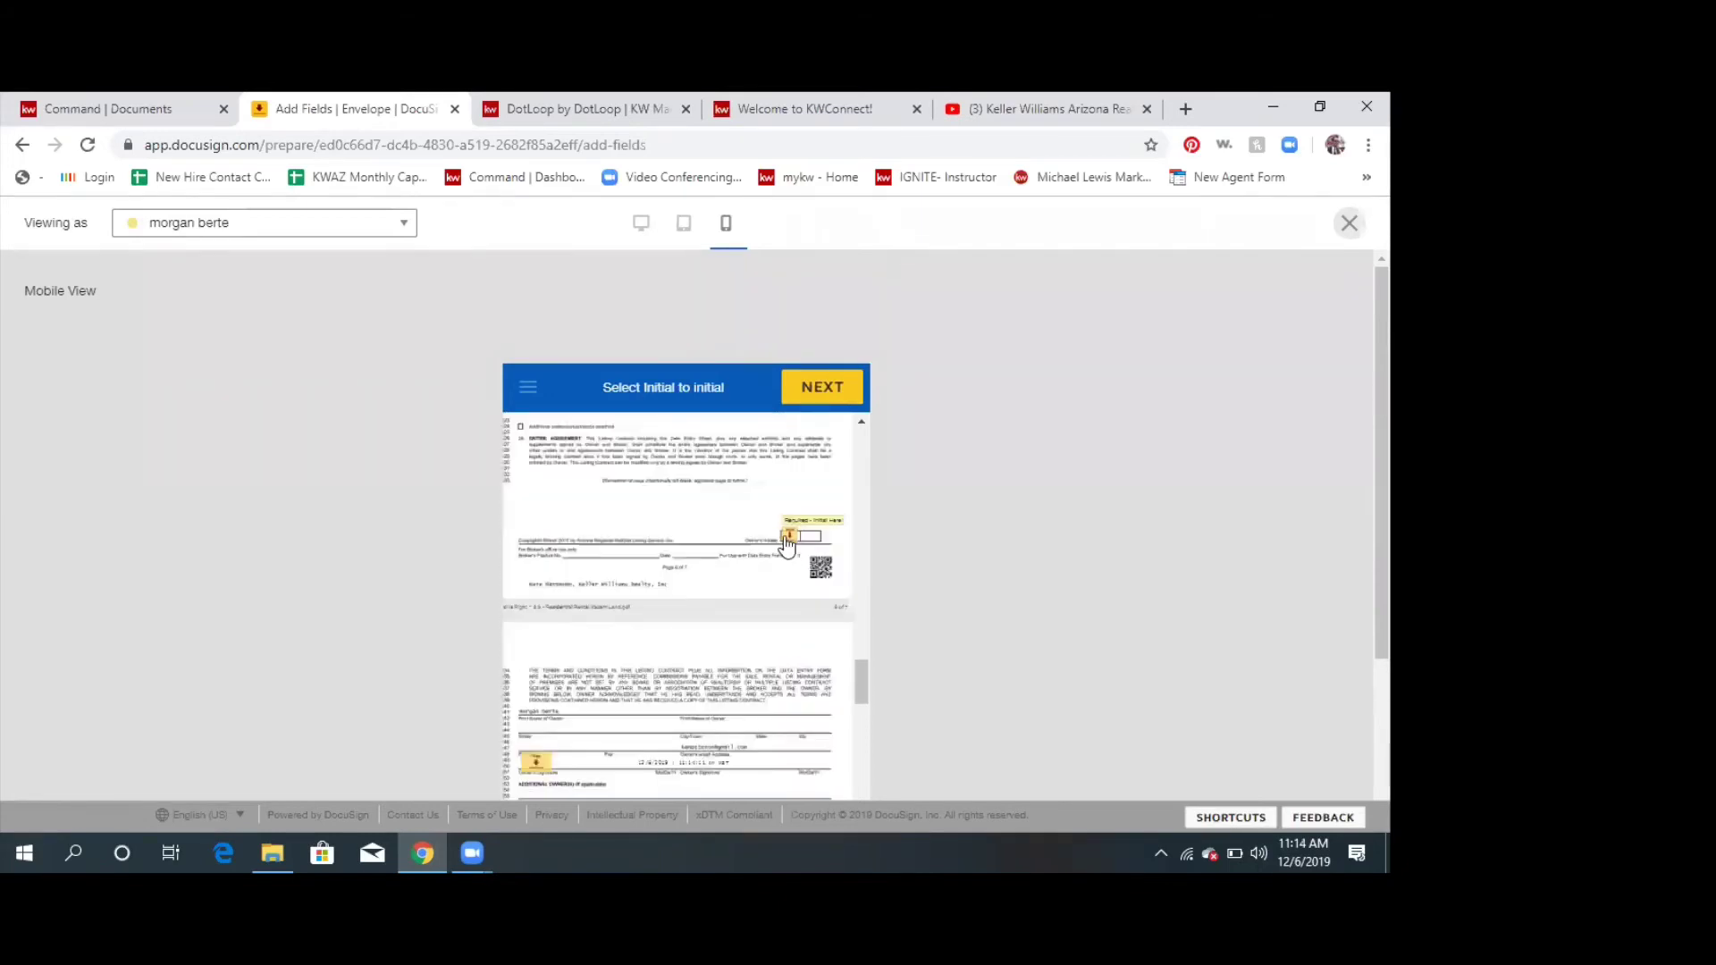
pyautogui.click(788, 539)
pyautogui.scroll(-5, 550, 545)
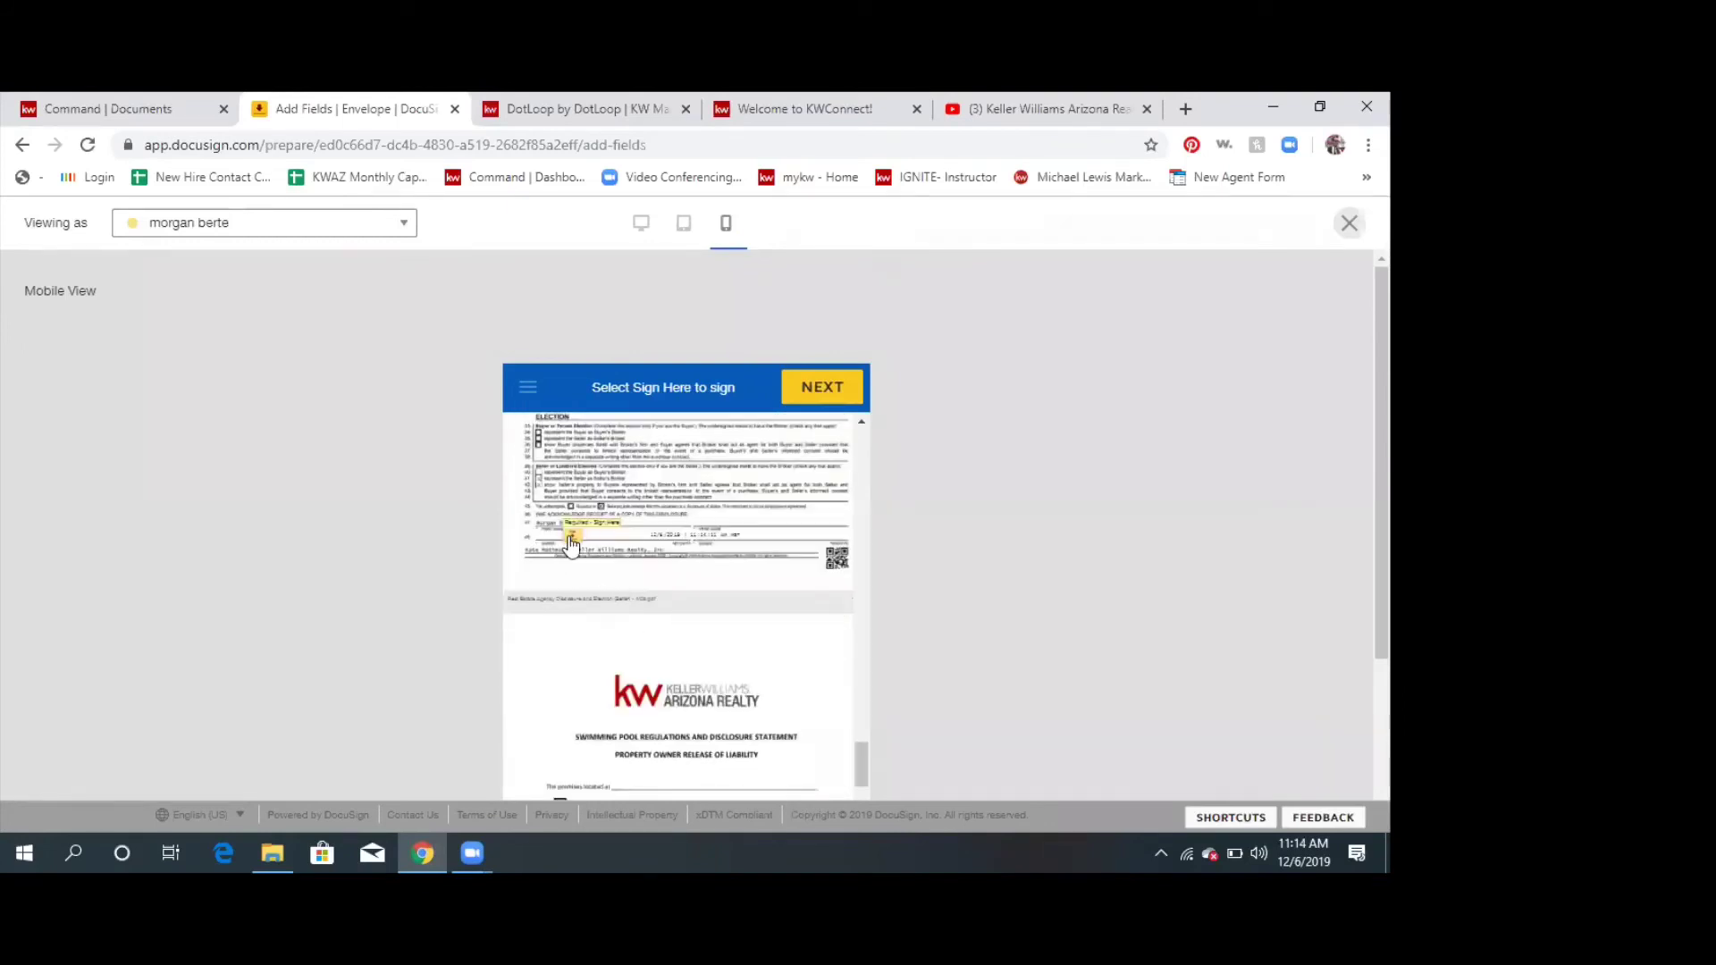
pyautogui.click(571, 542)
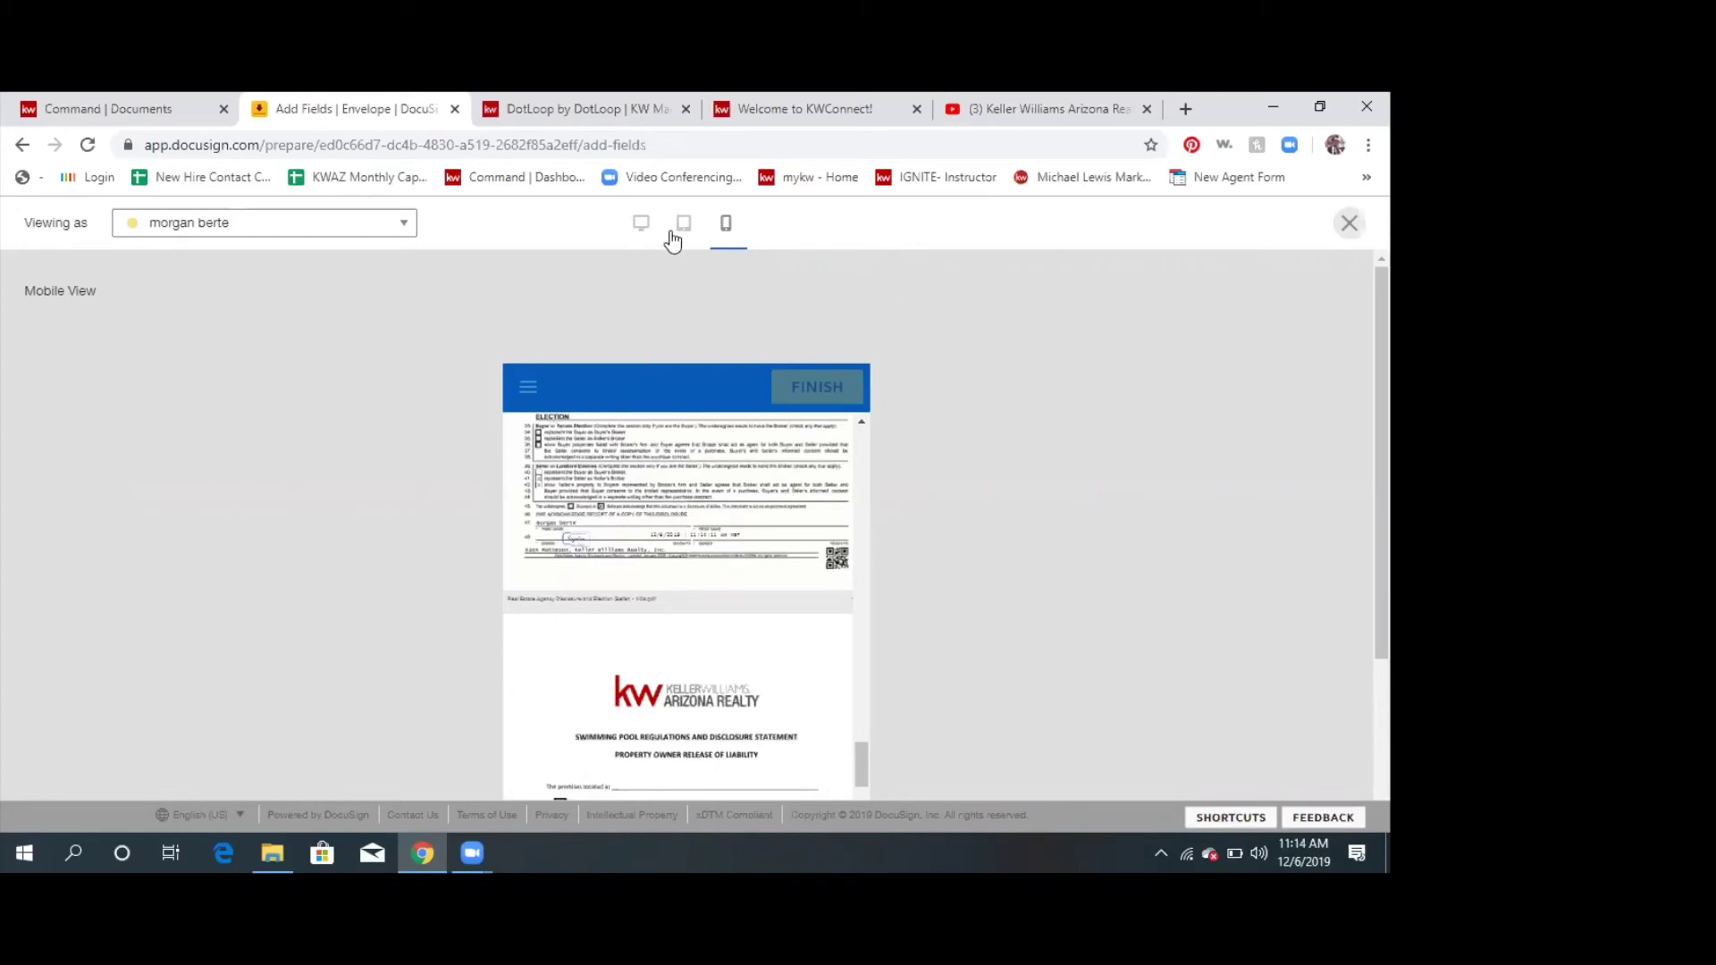
# - Switch the preview back to desktop view, scroll through it, then close the recipient preview
pyautogui.click(641, 224)
pyautogui.scroll(-10, 718, 499)
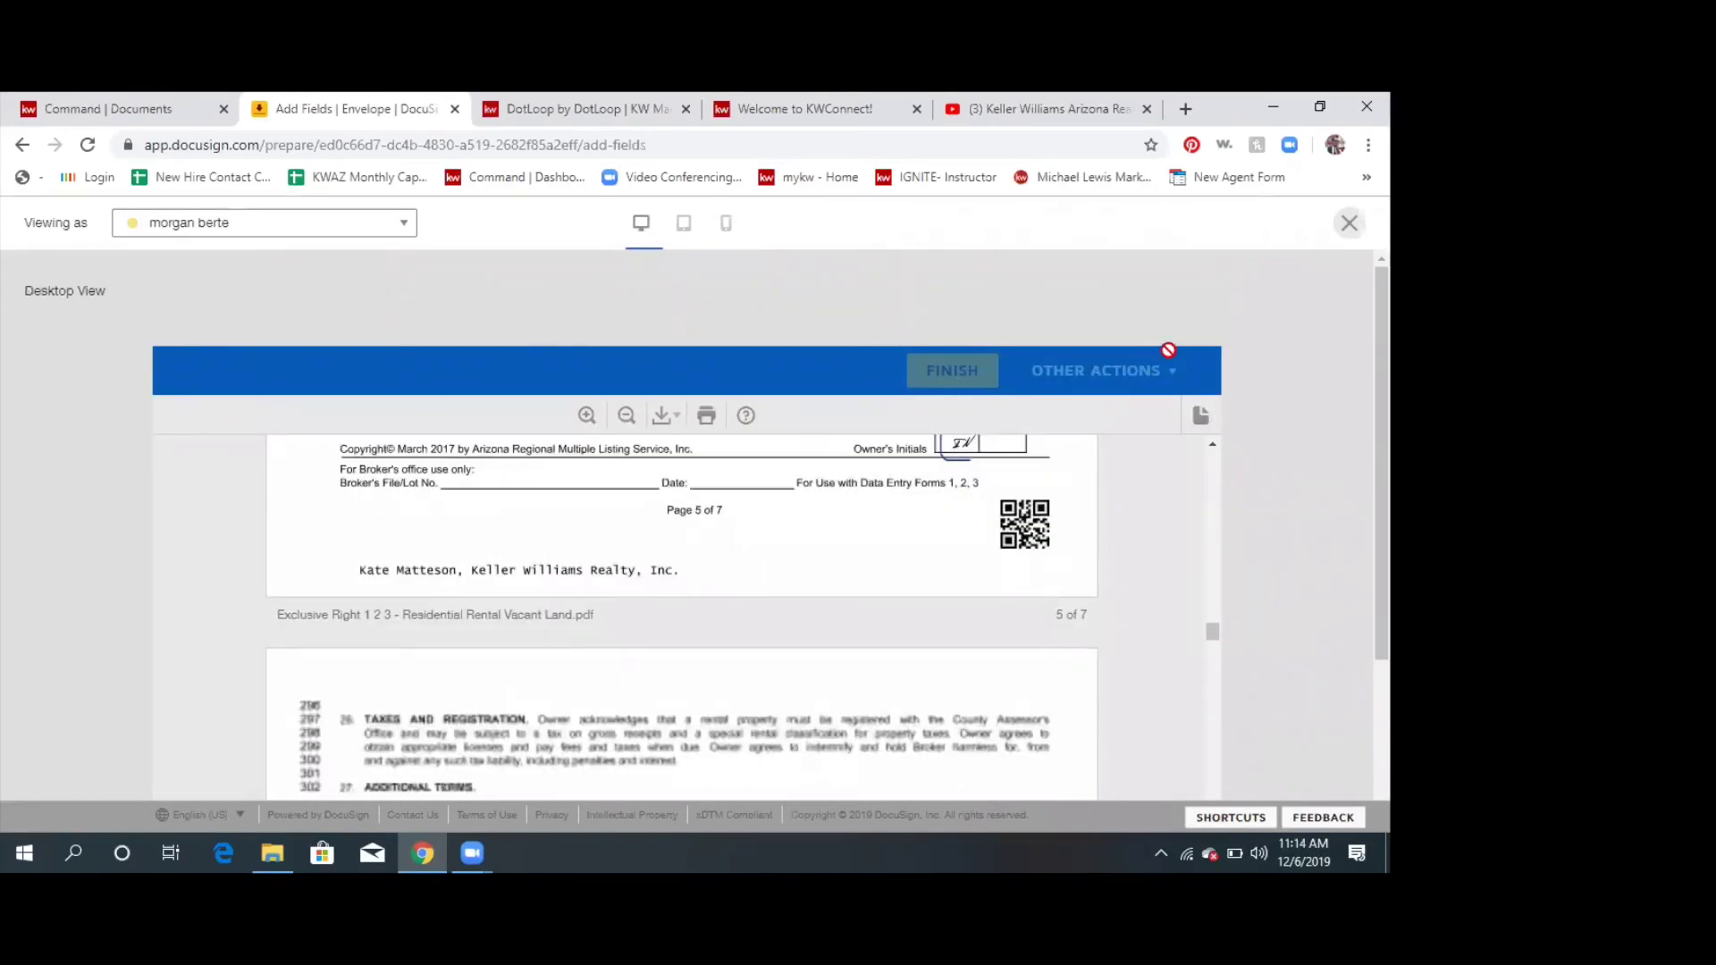
pyautogui.click(1350, 224)
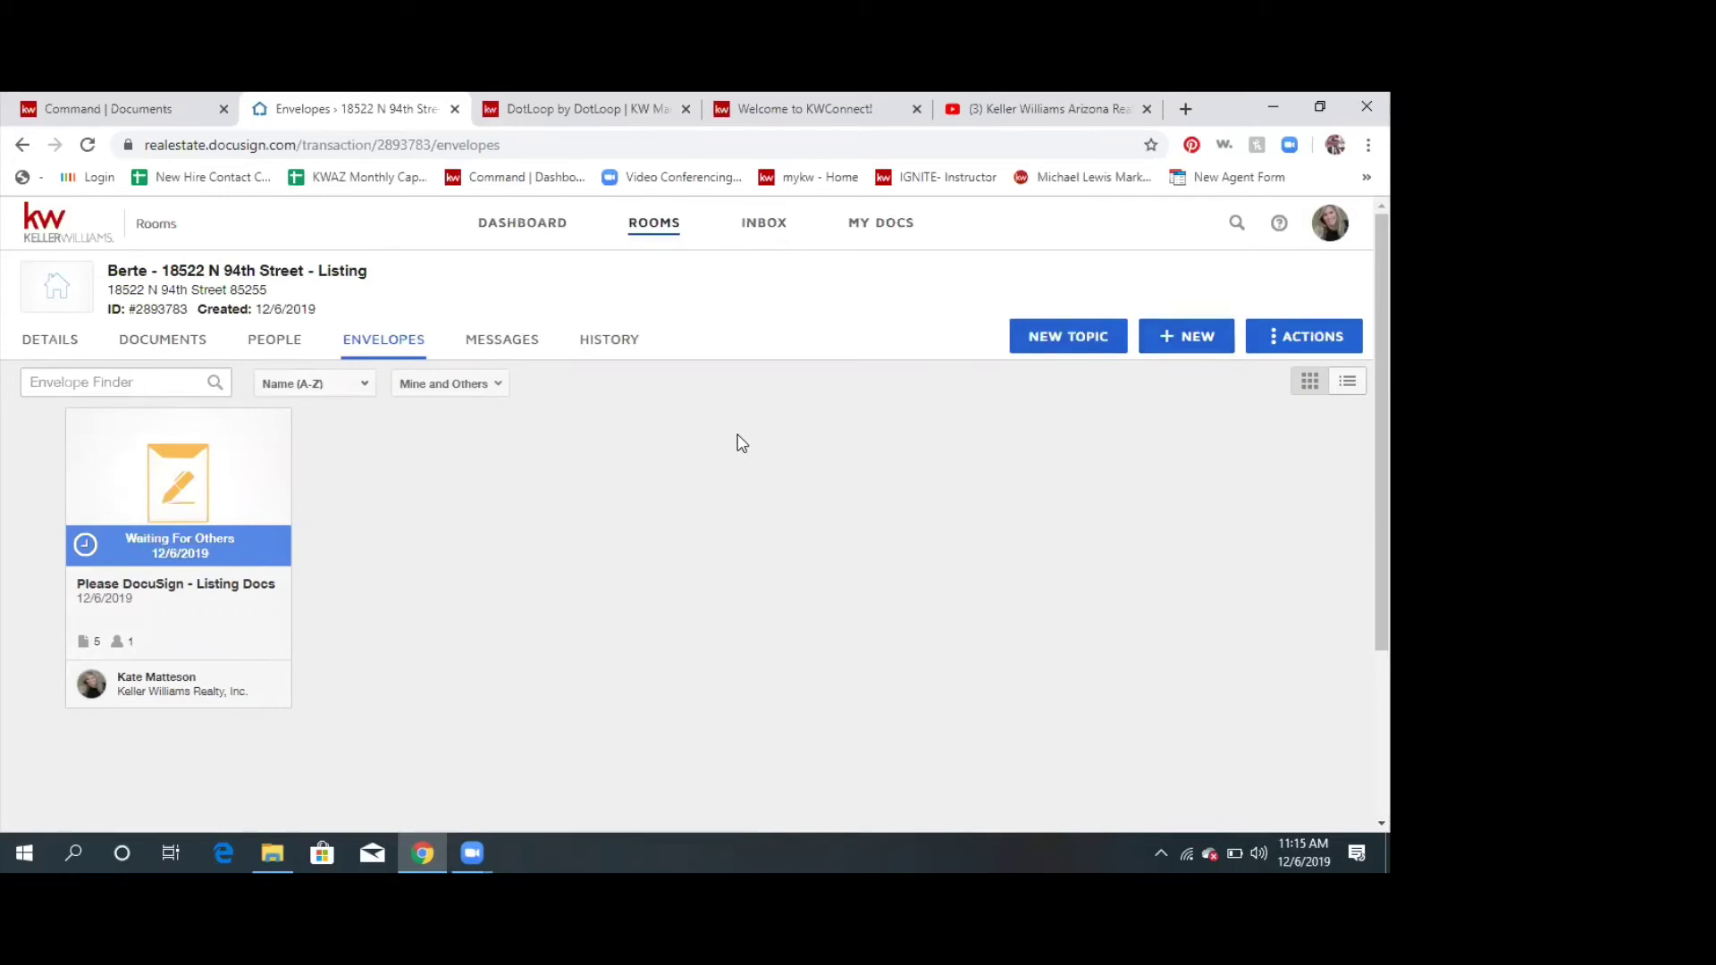
# - Show the room's Documents tab and scroll through the five Room Docs cards
pyautogui.click(164, 347)
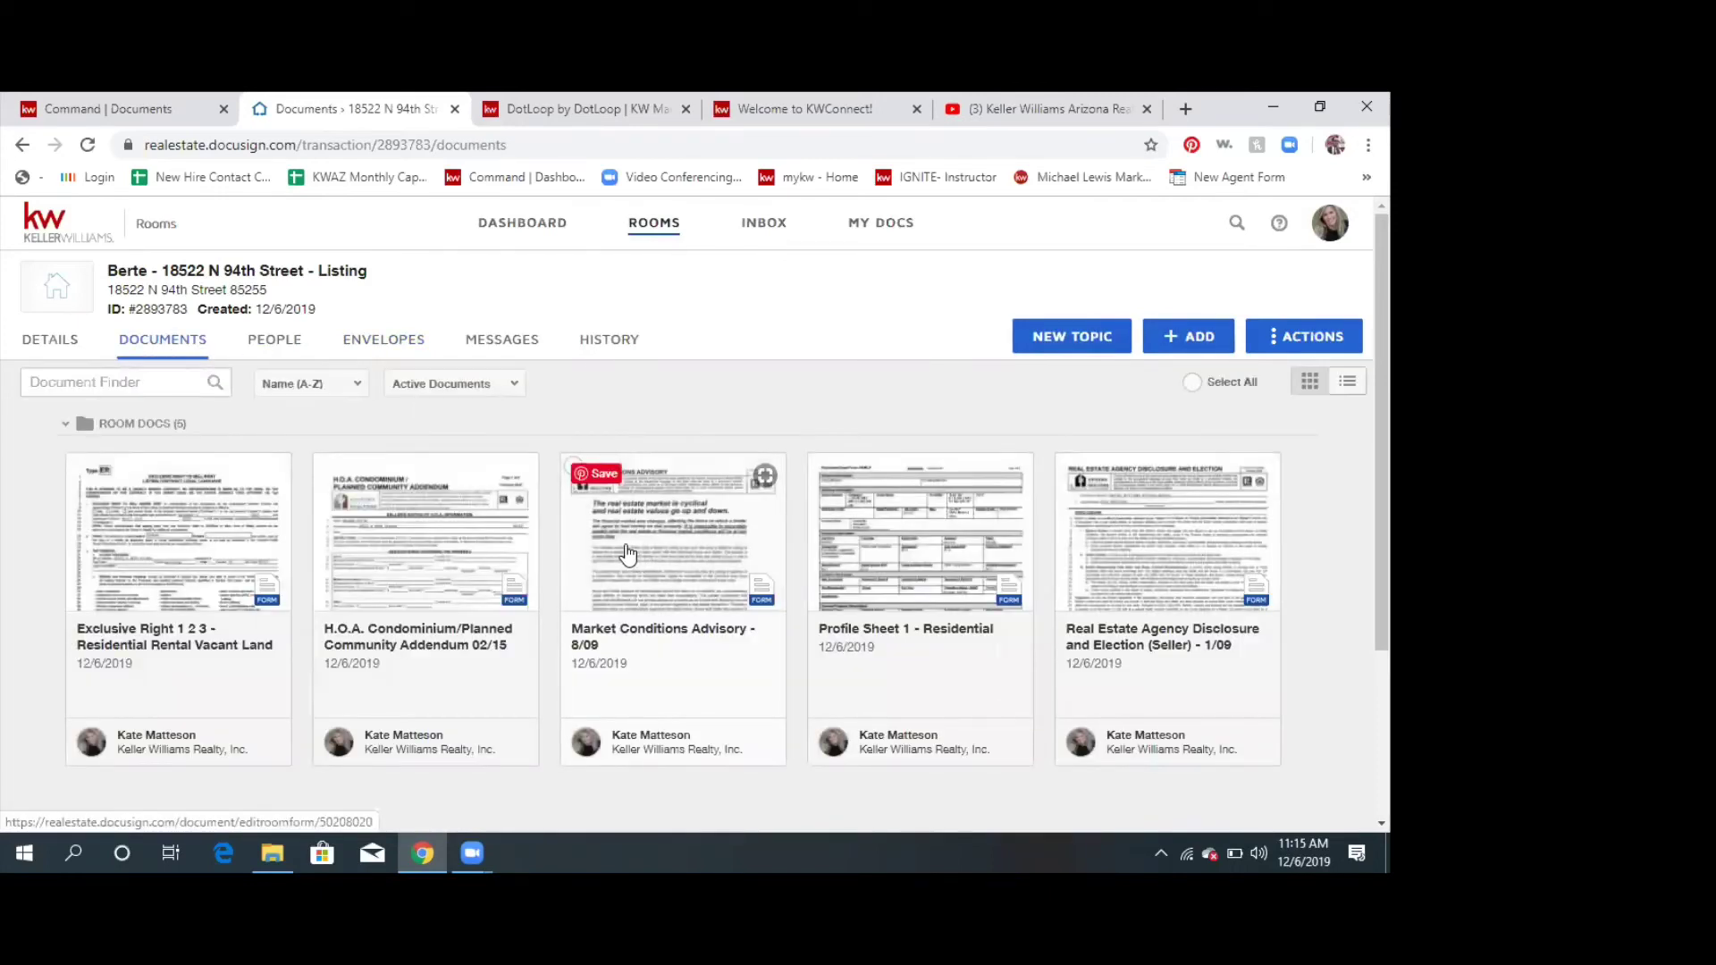
pyautogui.scroll(-3, 631, 560)
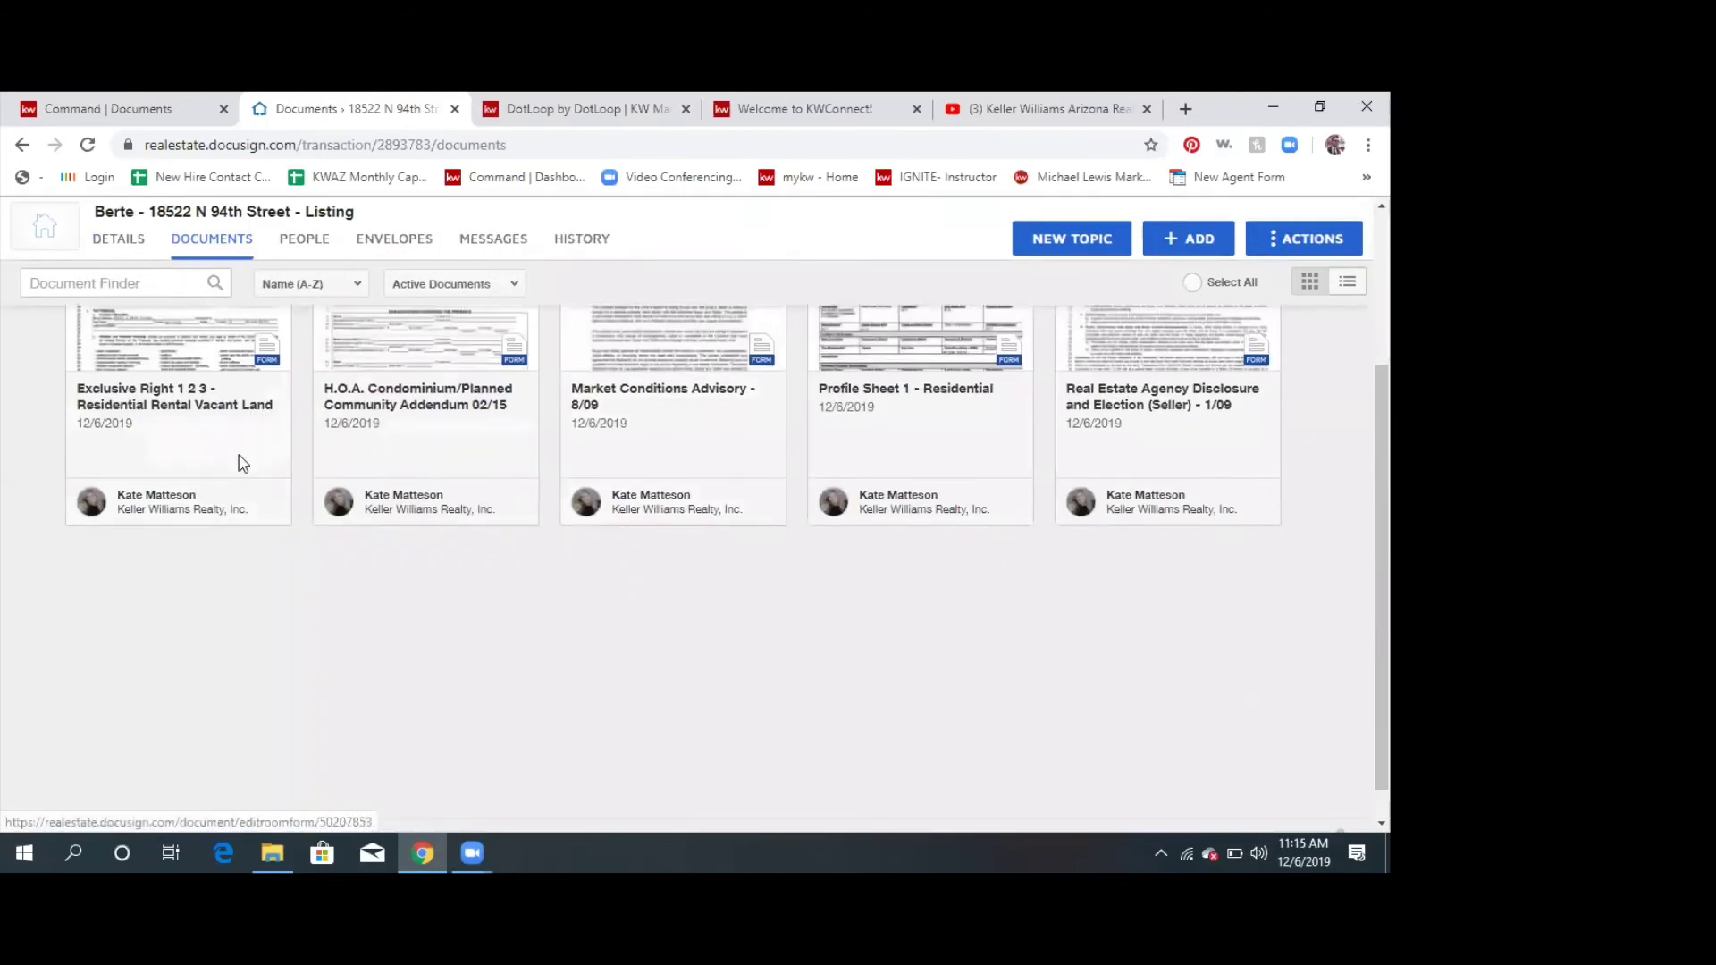
pyautogui.scroll(1, 239, 462)
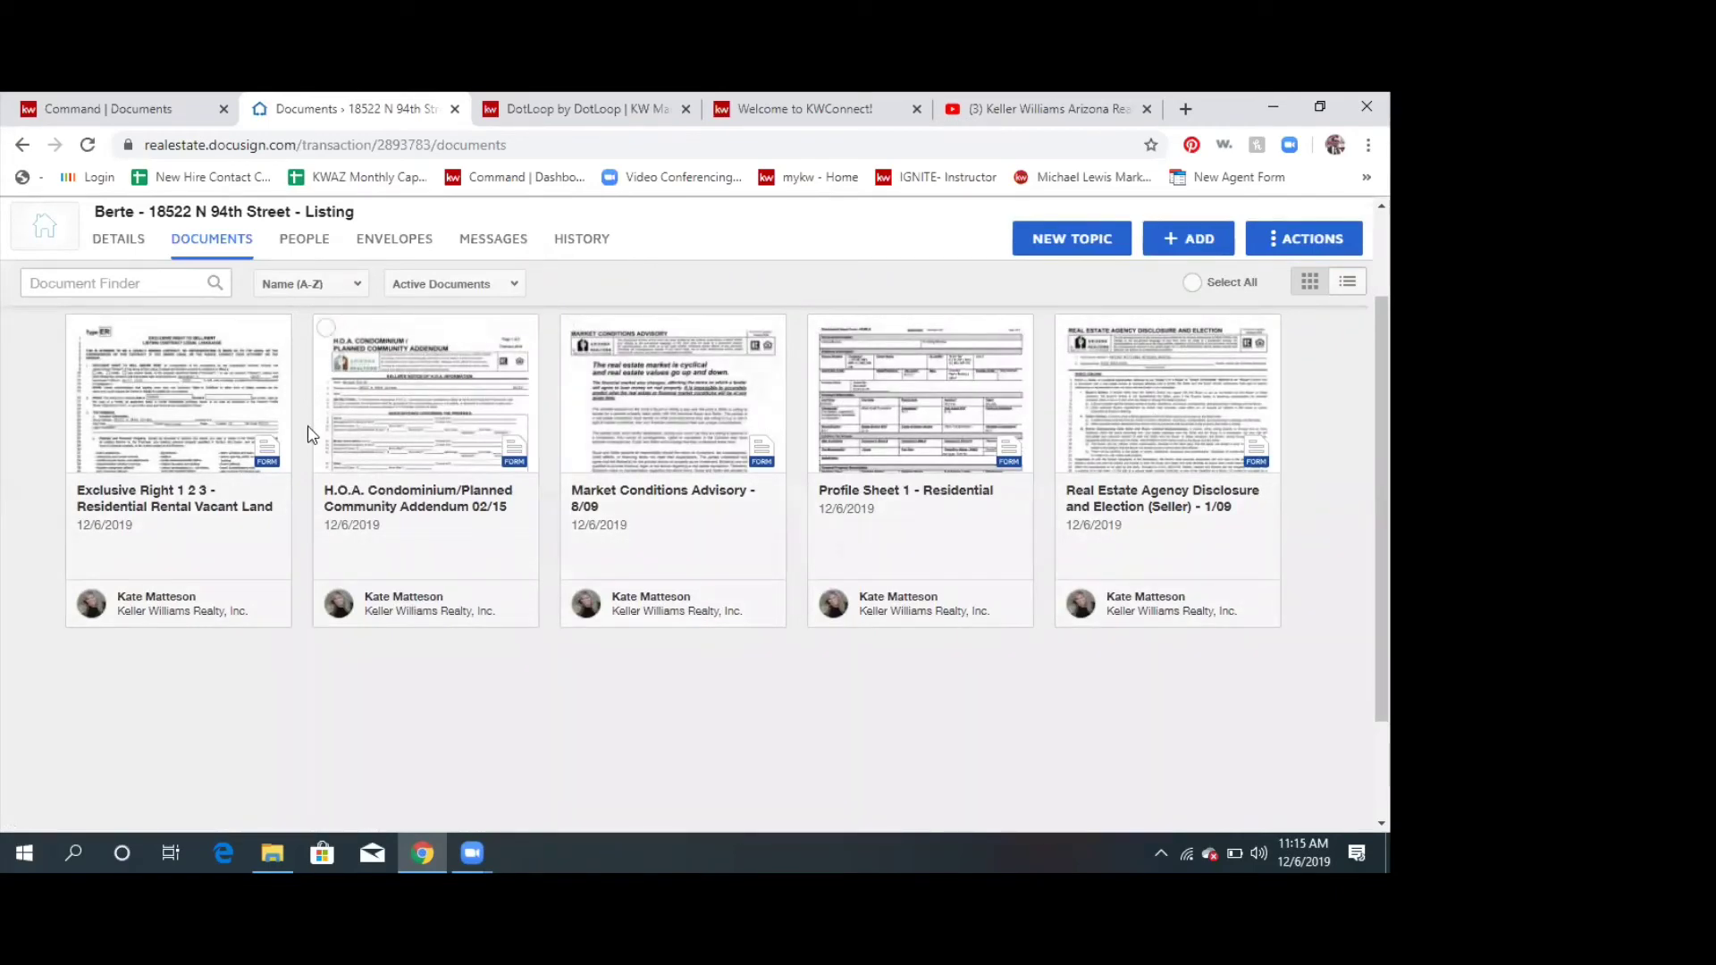
pyautogui.scroll(2, 327, 527)
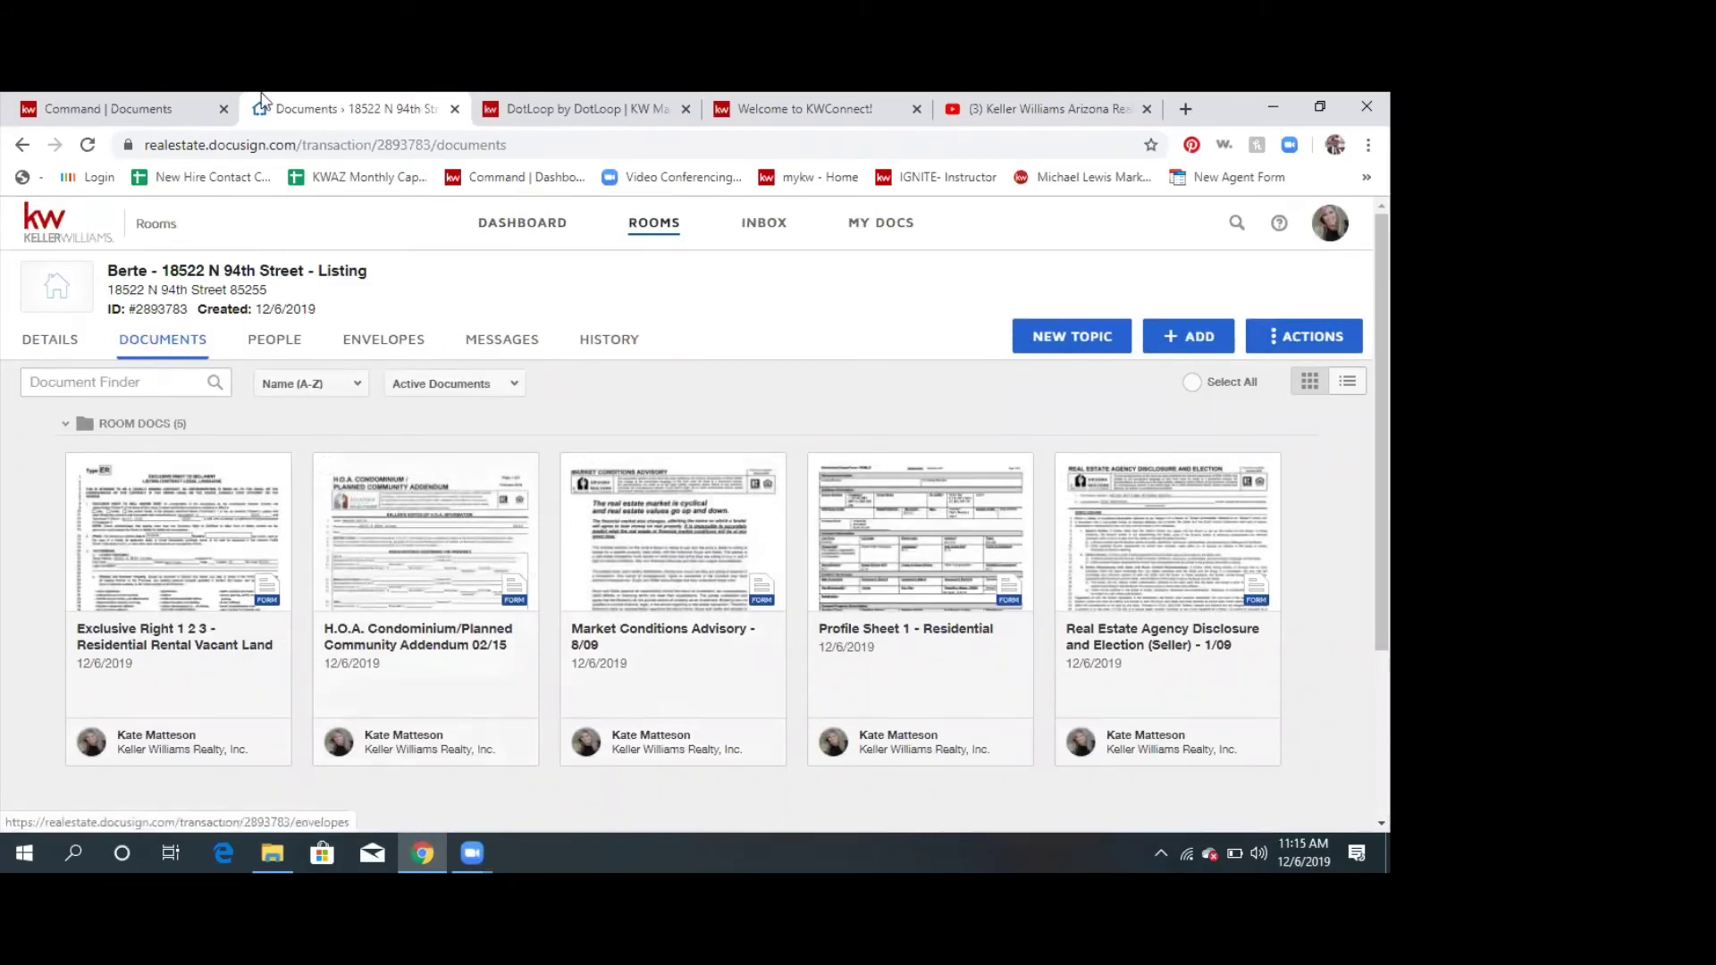
# - Assign the DocuSign Seller agency disclosure PDF (09.pdf) to the Real Estate Agency Disclosure & Election item
pyautogui.click(131, 108)
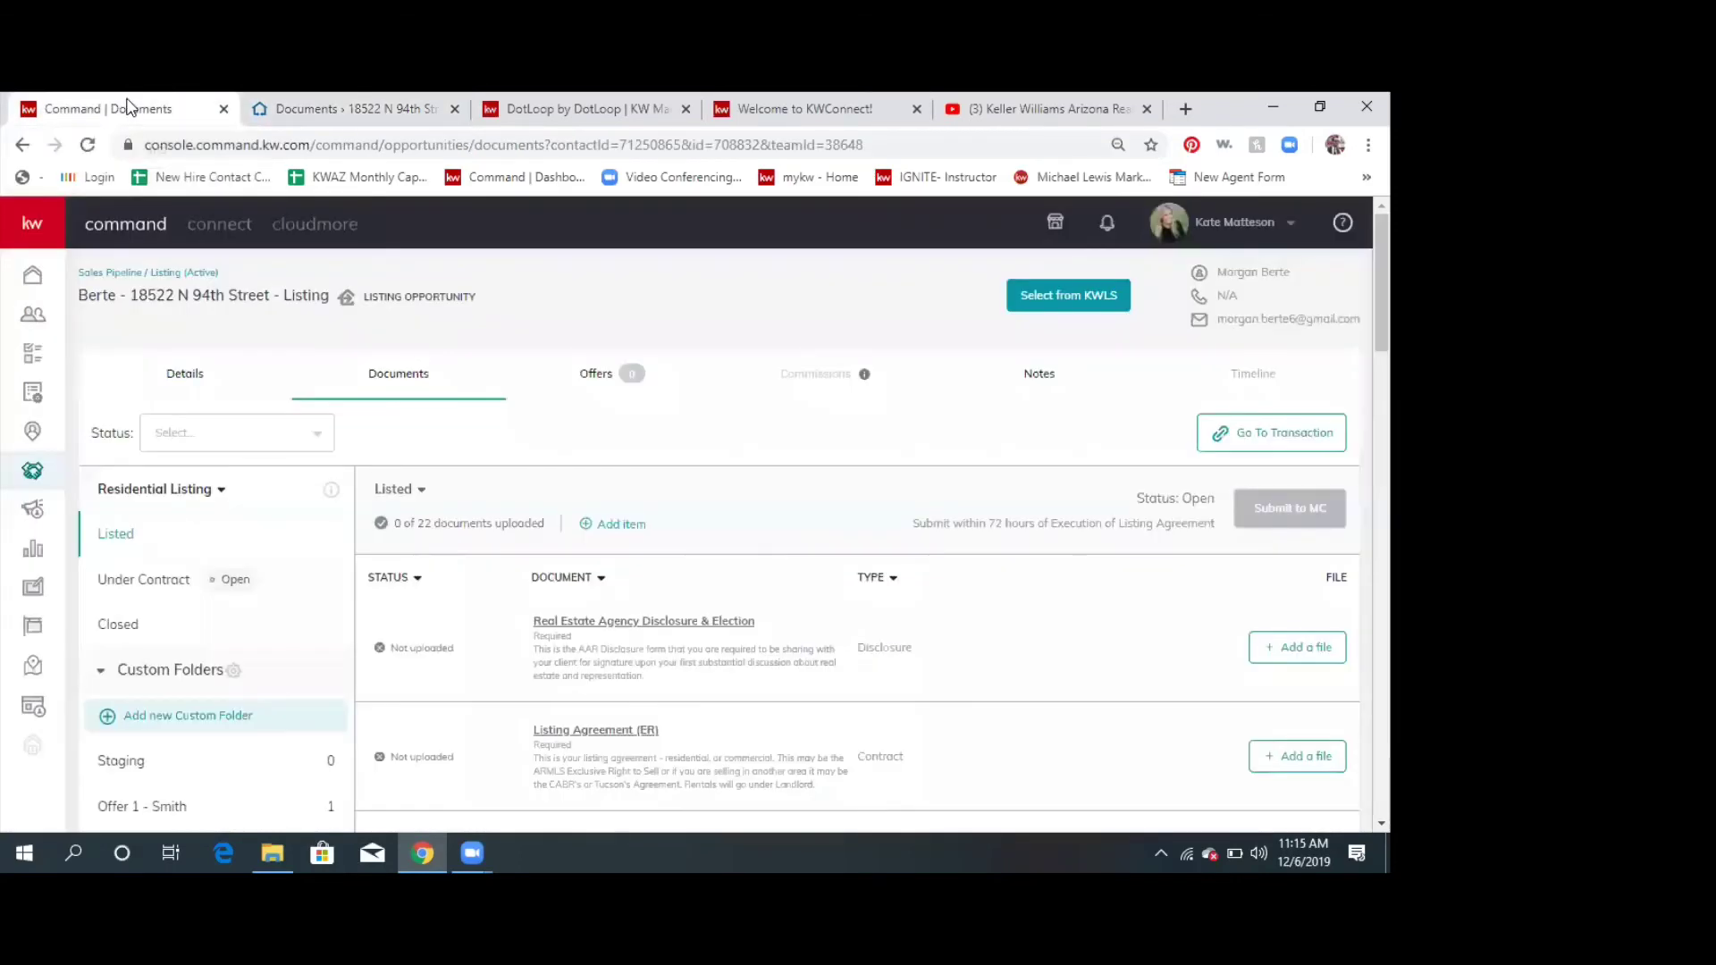
pyautogui.scroll(-1, 532, 519)
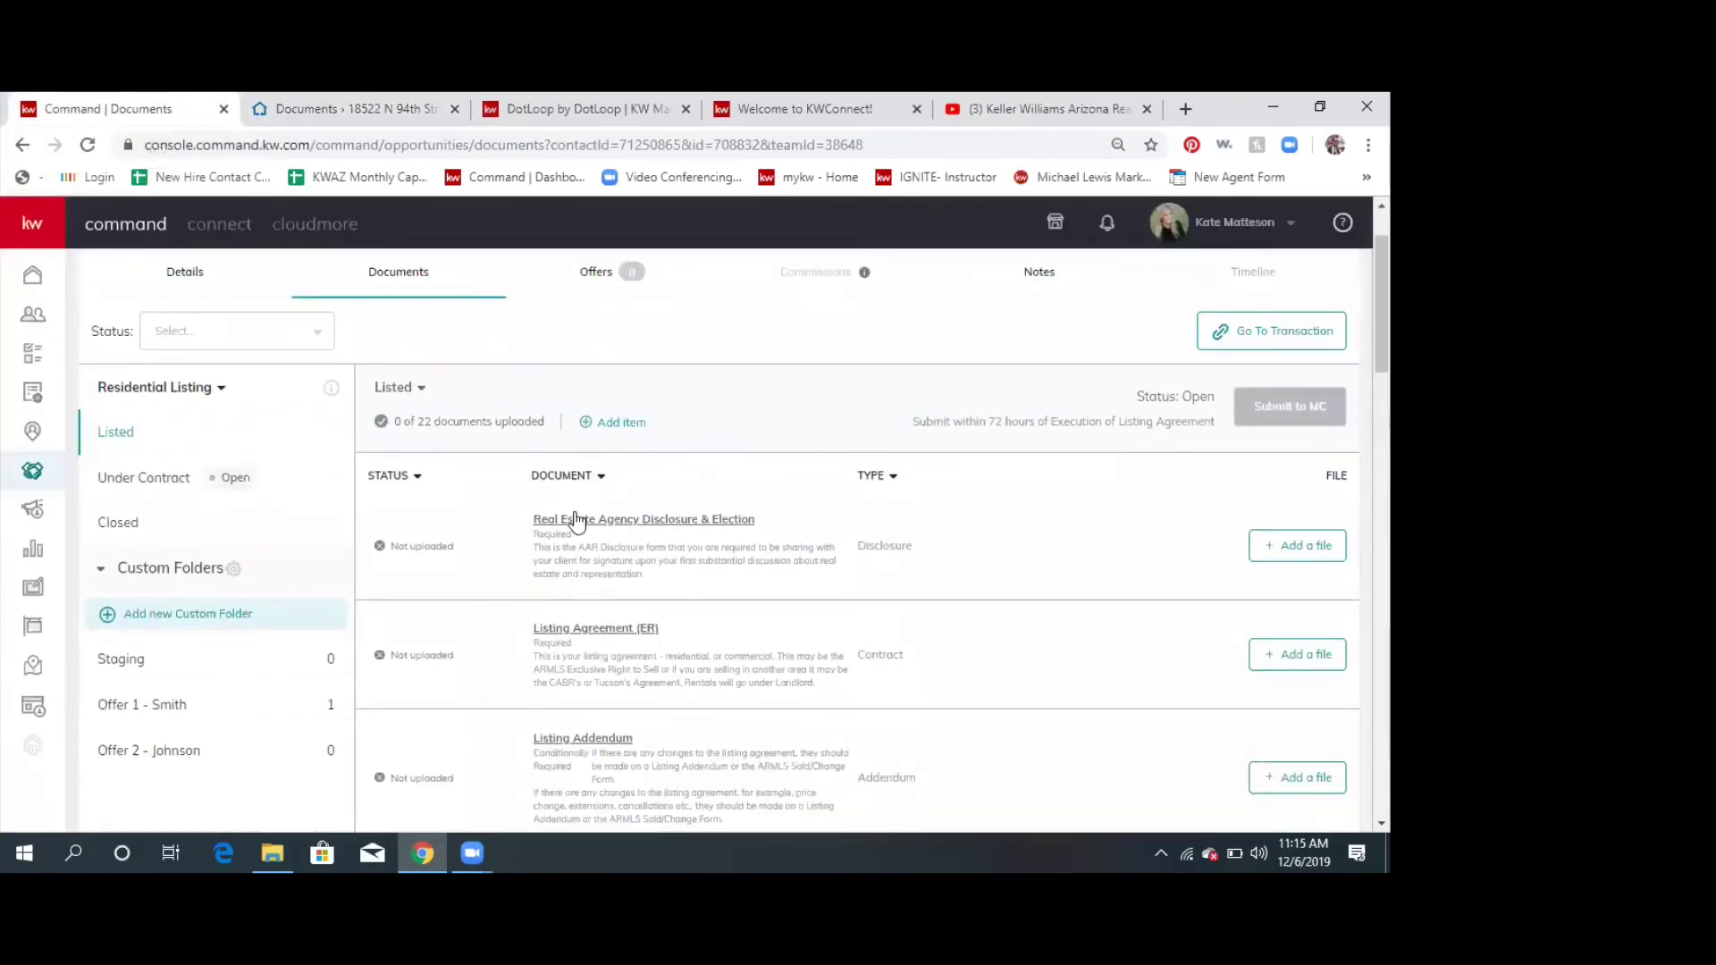
pyautogui.click(1298, 551)
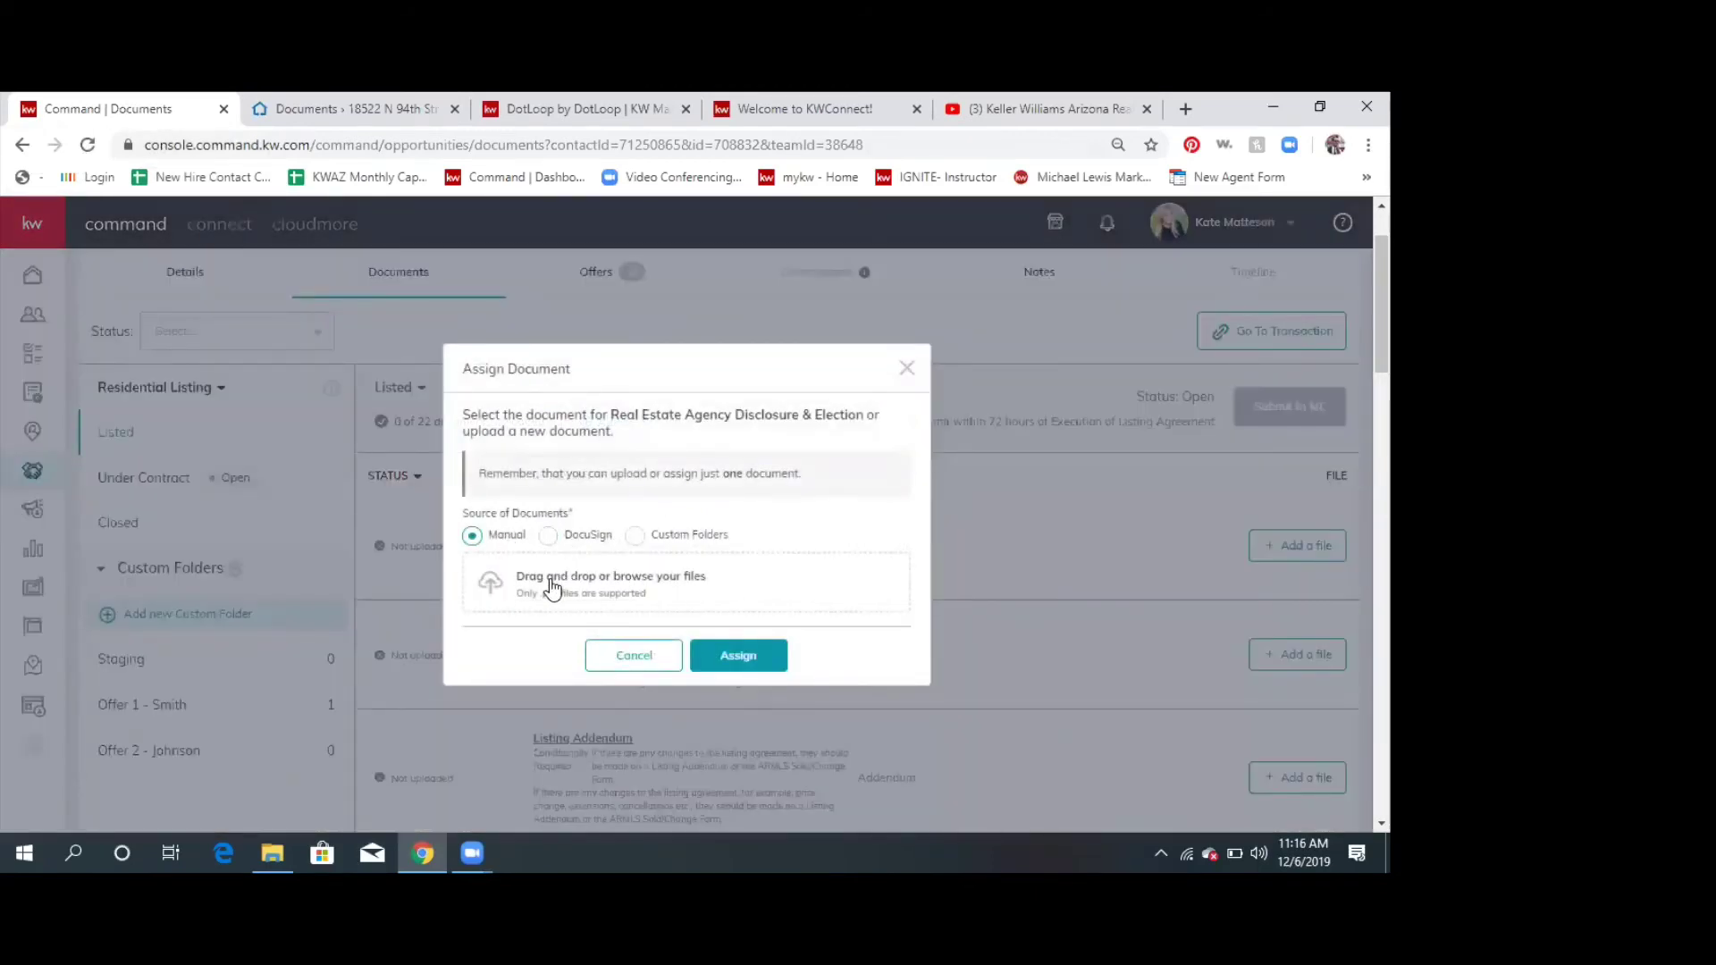
pyautogui.click(552, 536)
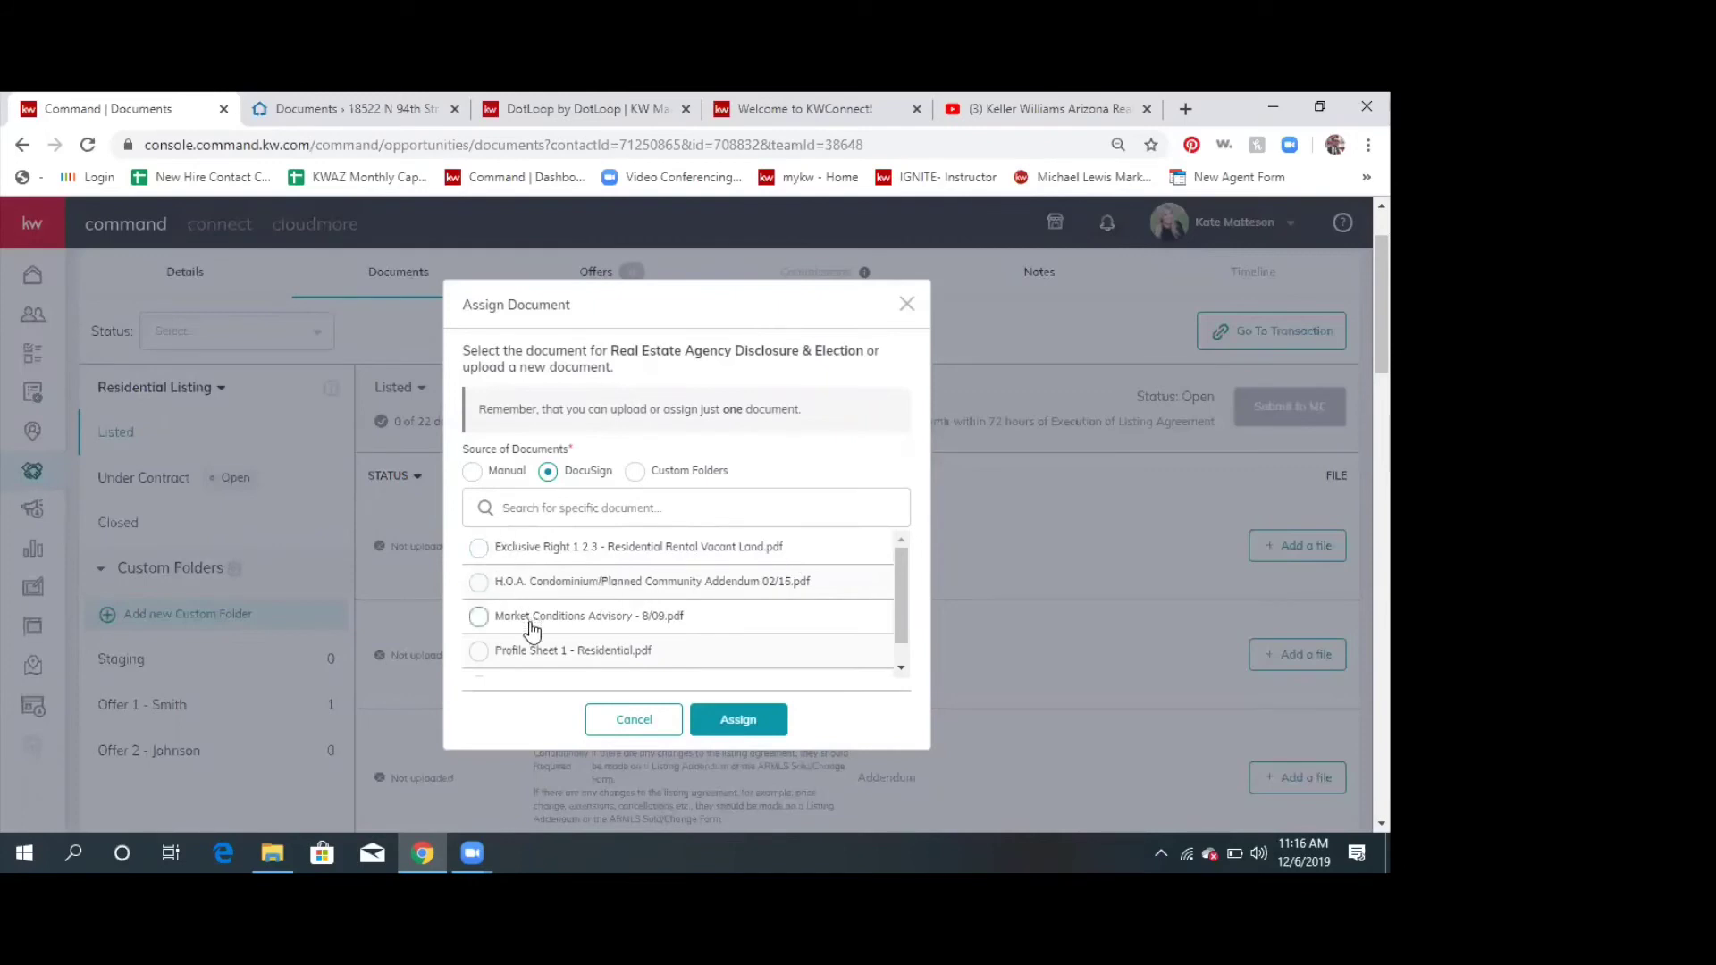
pyautogui.scroll(-1, 534, 630)
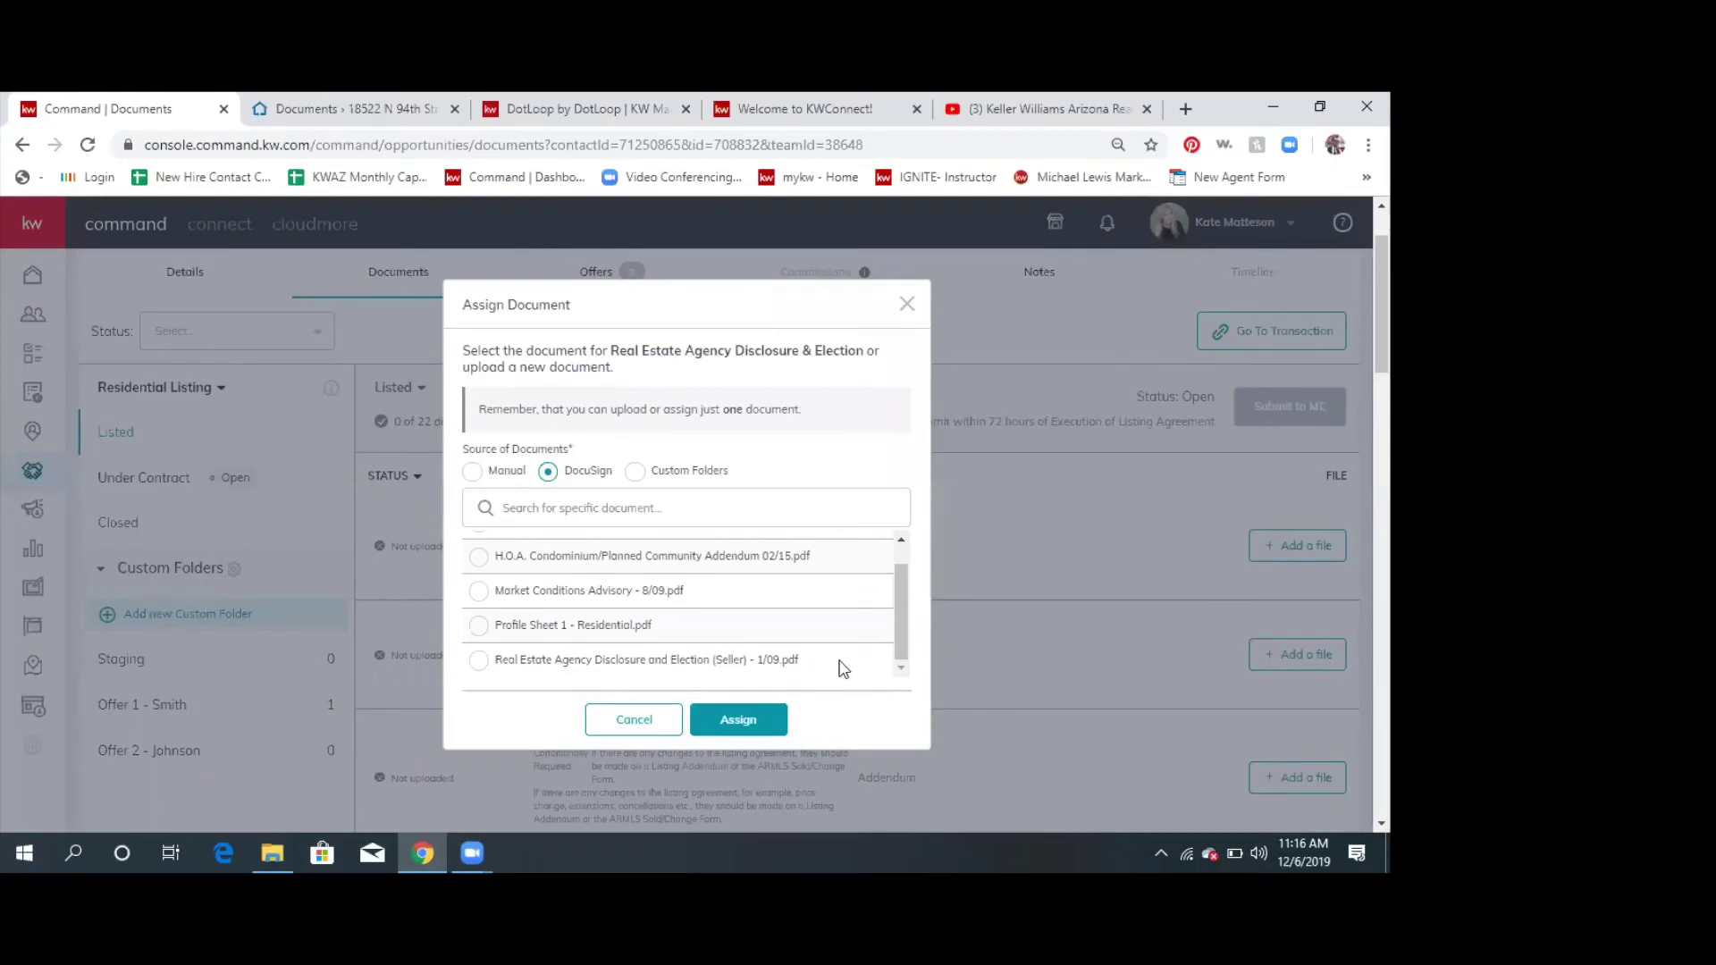
pyautogui.click(479, 663)
pyautogui.click(729, 719)
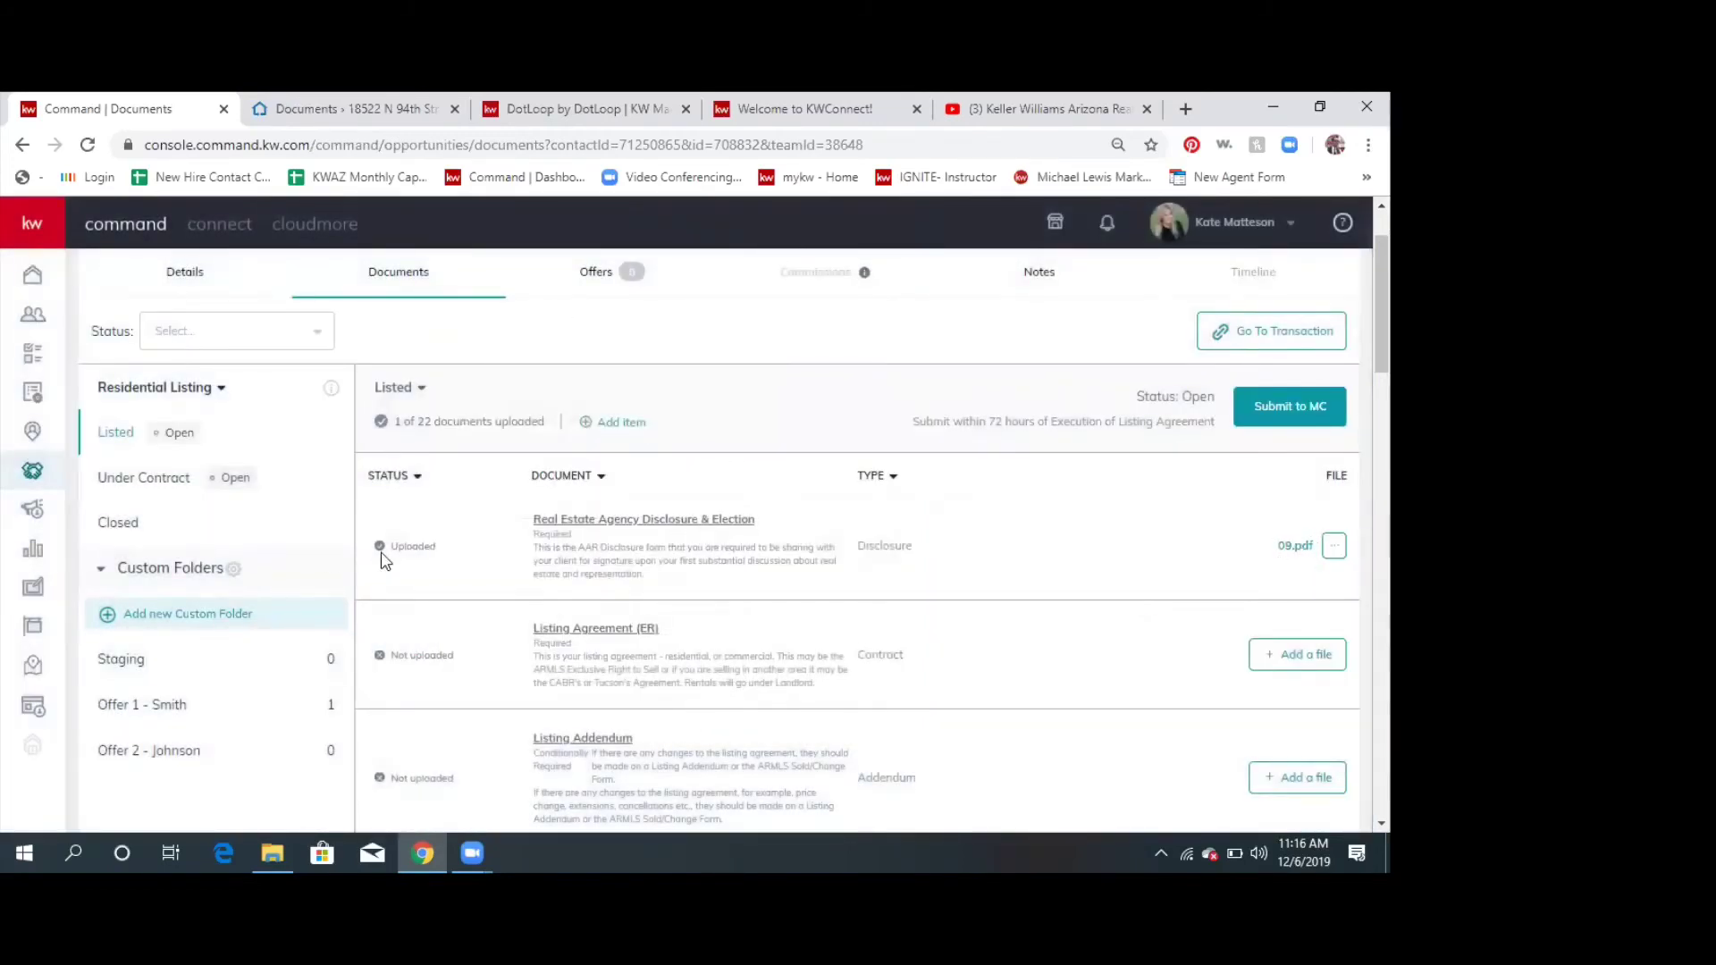
pyautogui.click(1333, 552)
pyautogui.click(1077, 514)
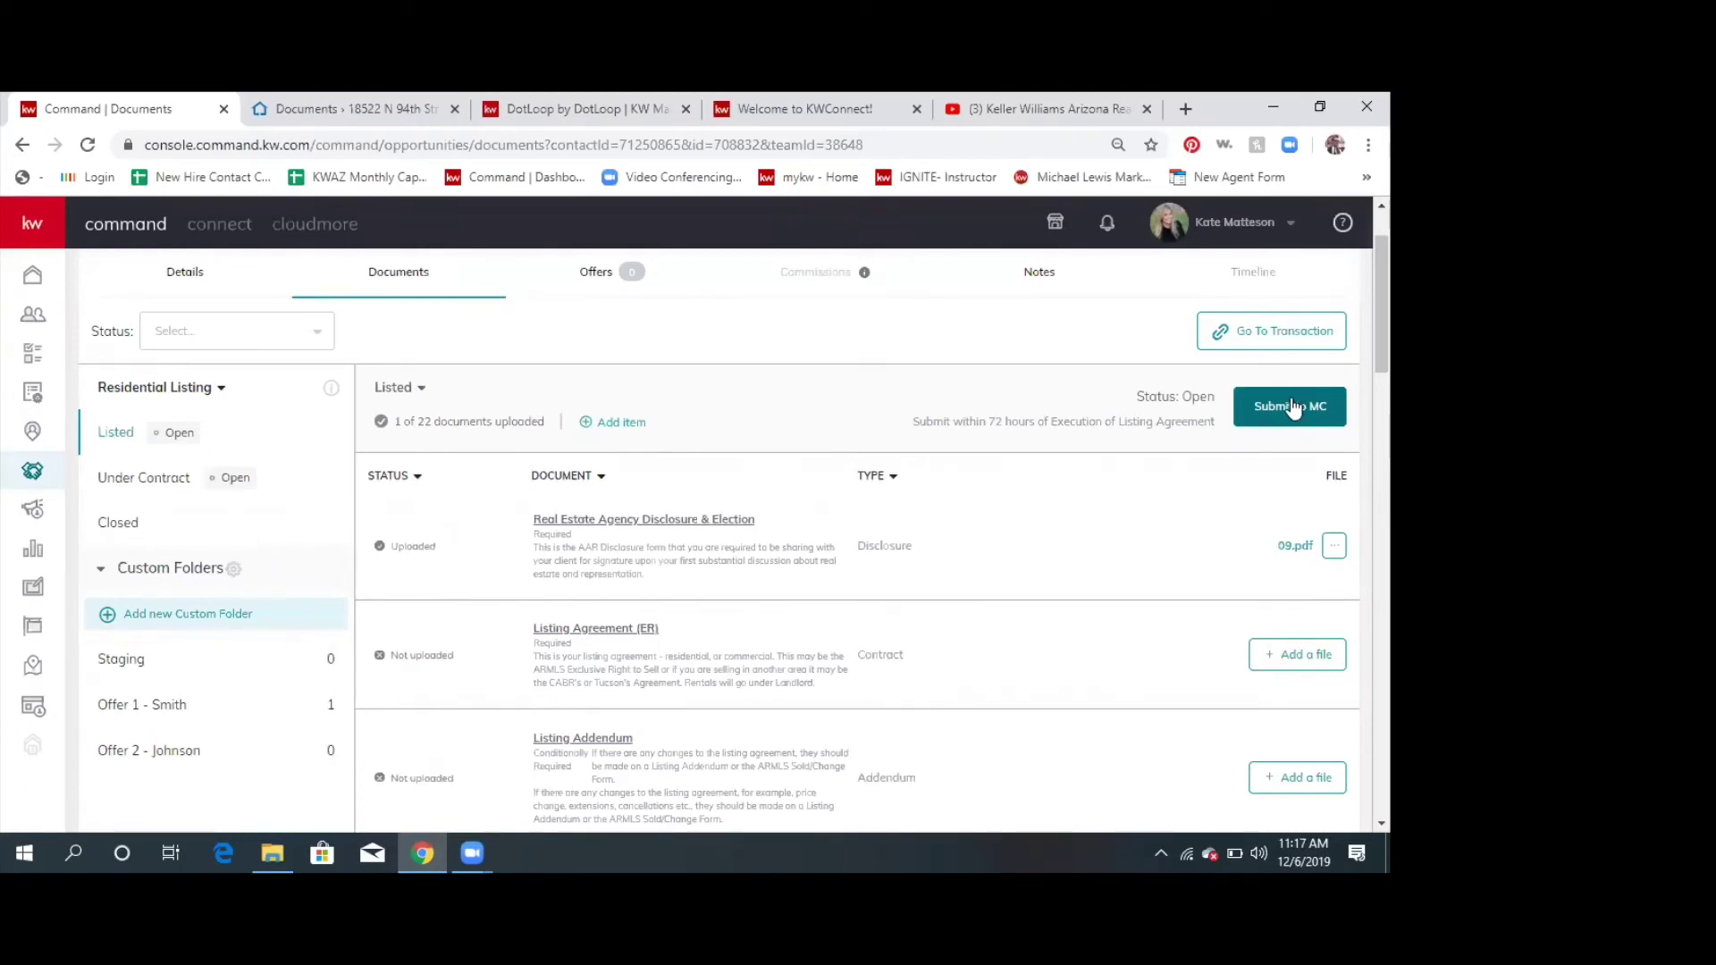
# - Submit the Listed phase documents to the MC for review, then go to cloudMORE
pyautogui.click(1292, 409)
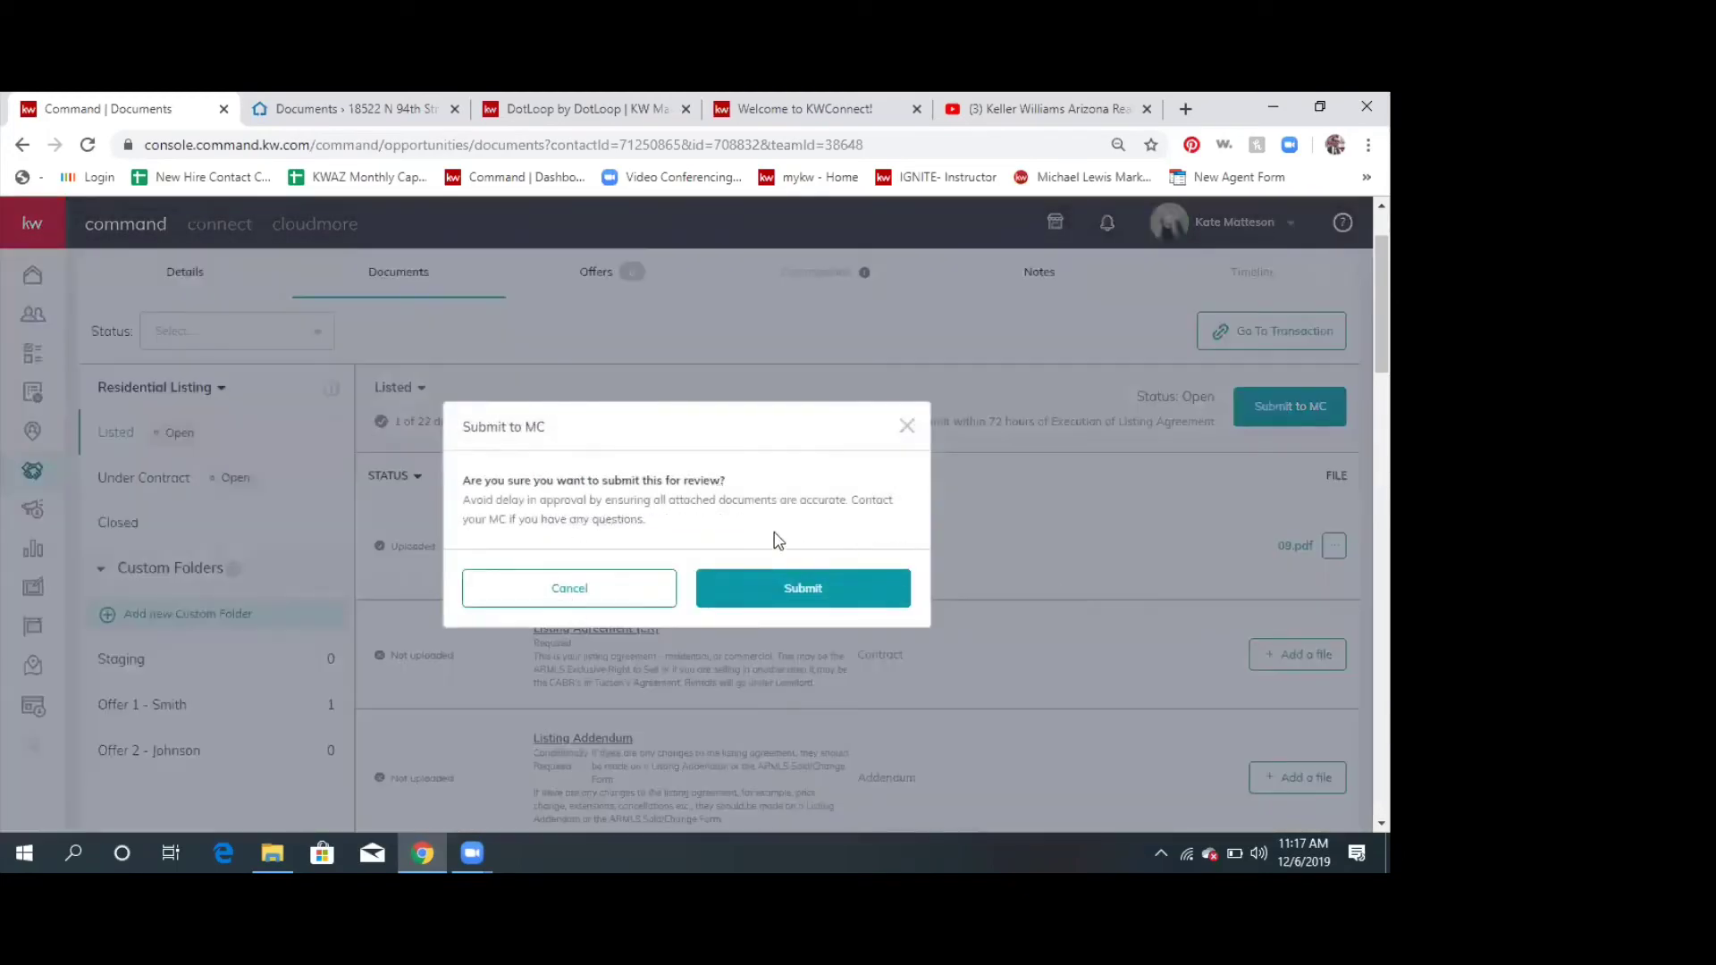
pyautogui.click(808, 590)
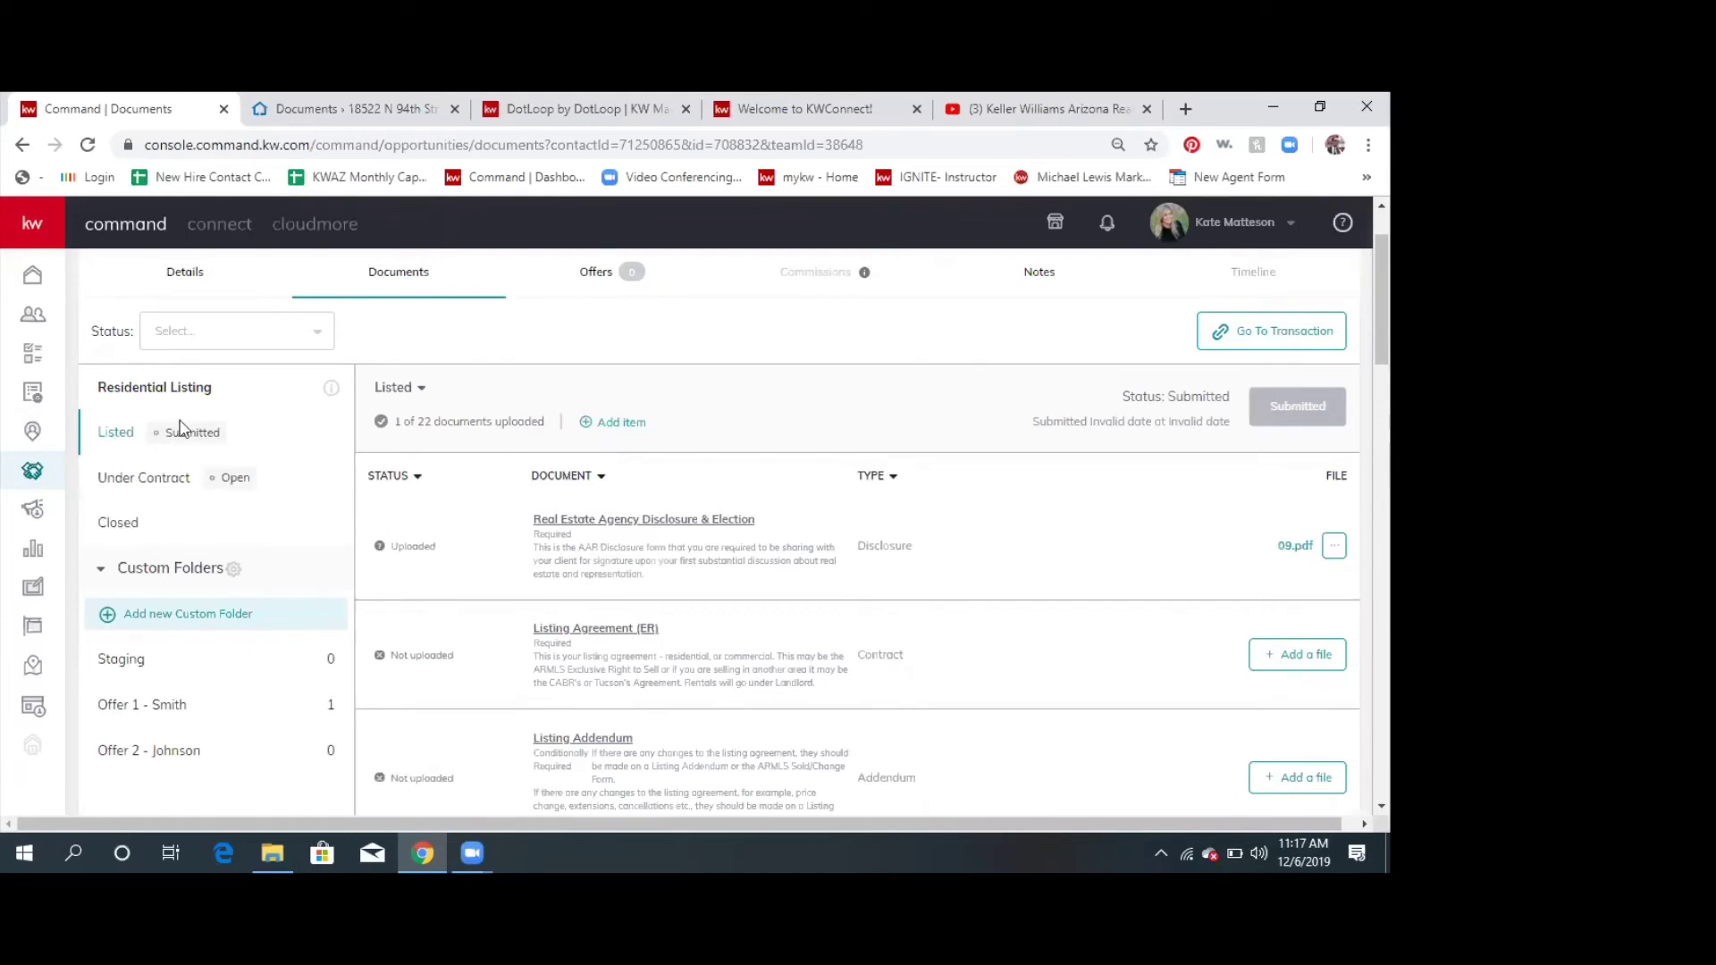
pyautogui.click(314, 232)
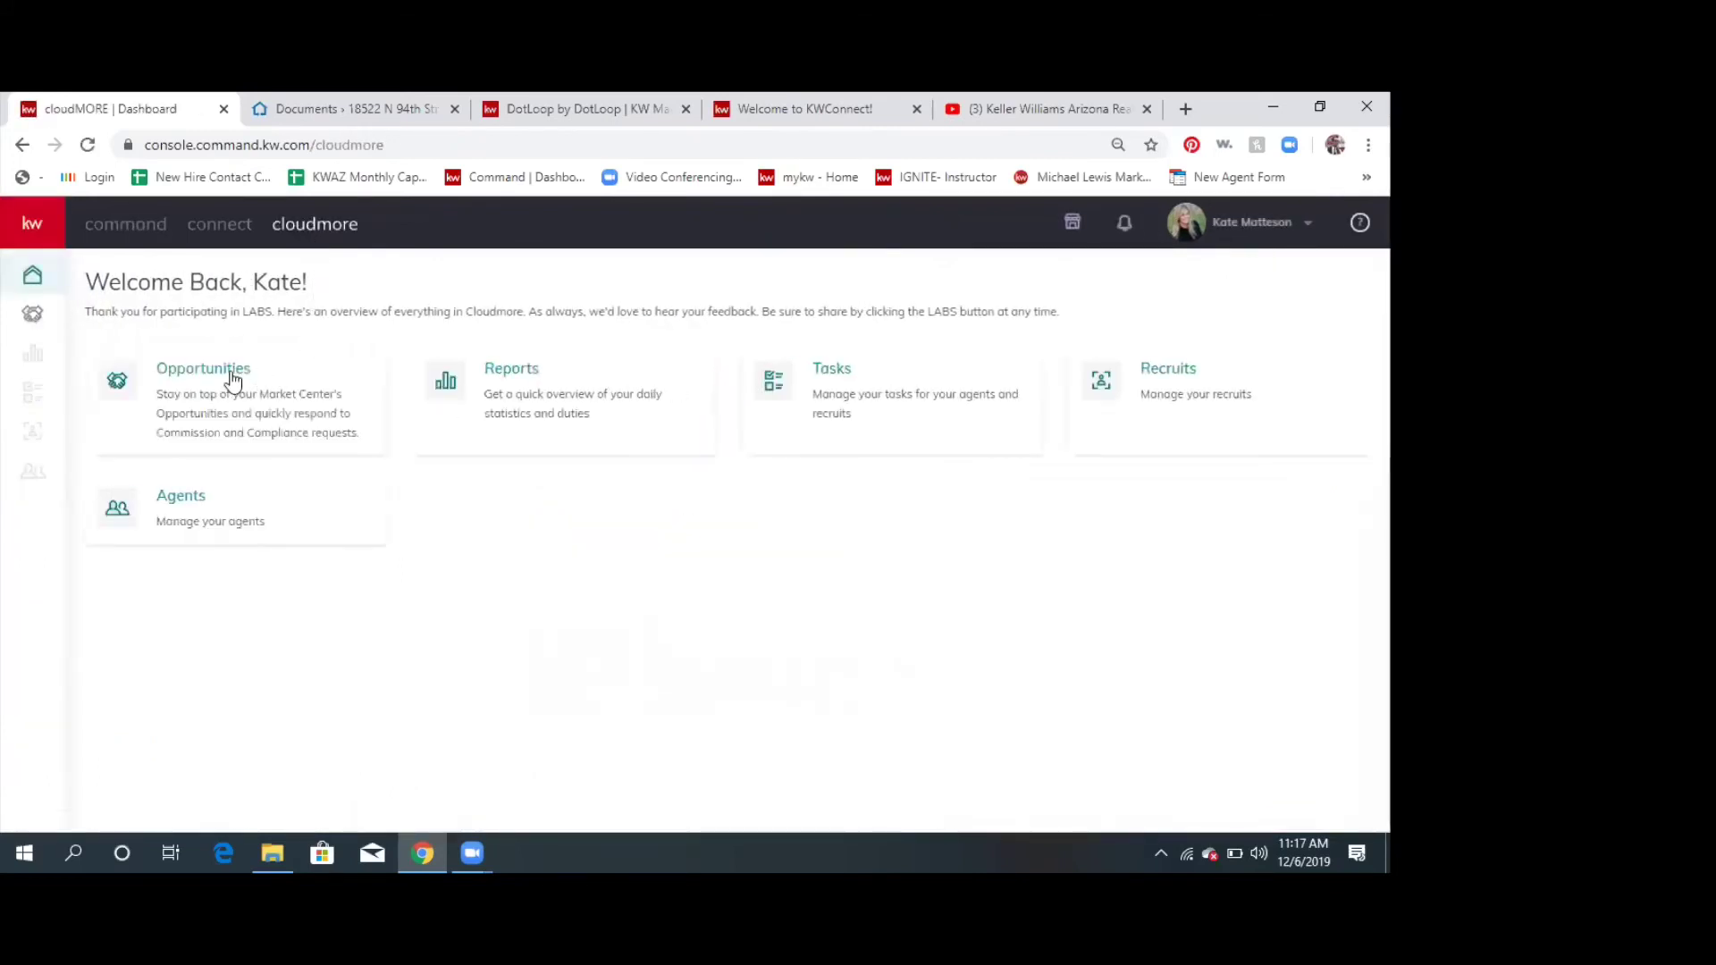
# - Under Opportunities' Compliance Requests, open the first submitted listing request for review
pyautogui.click(243, 367)
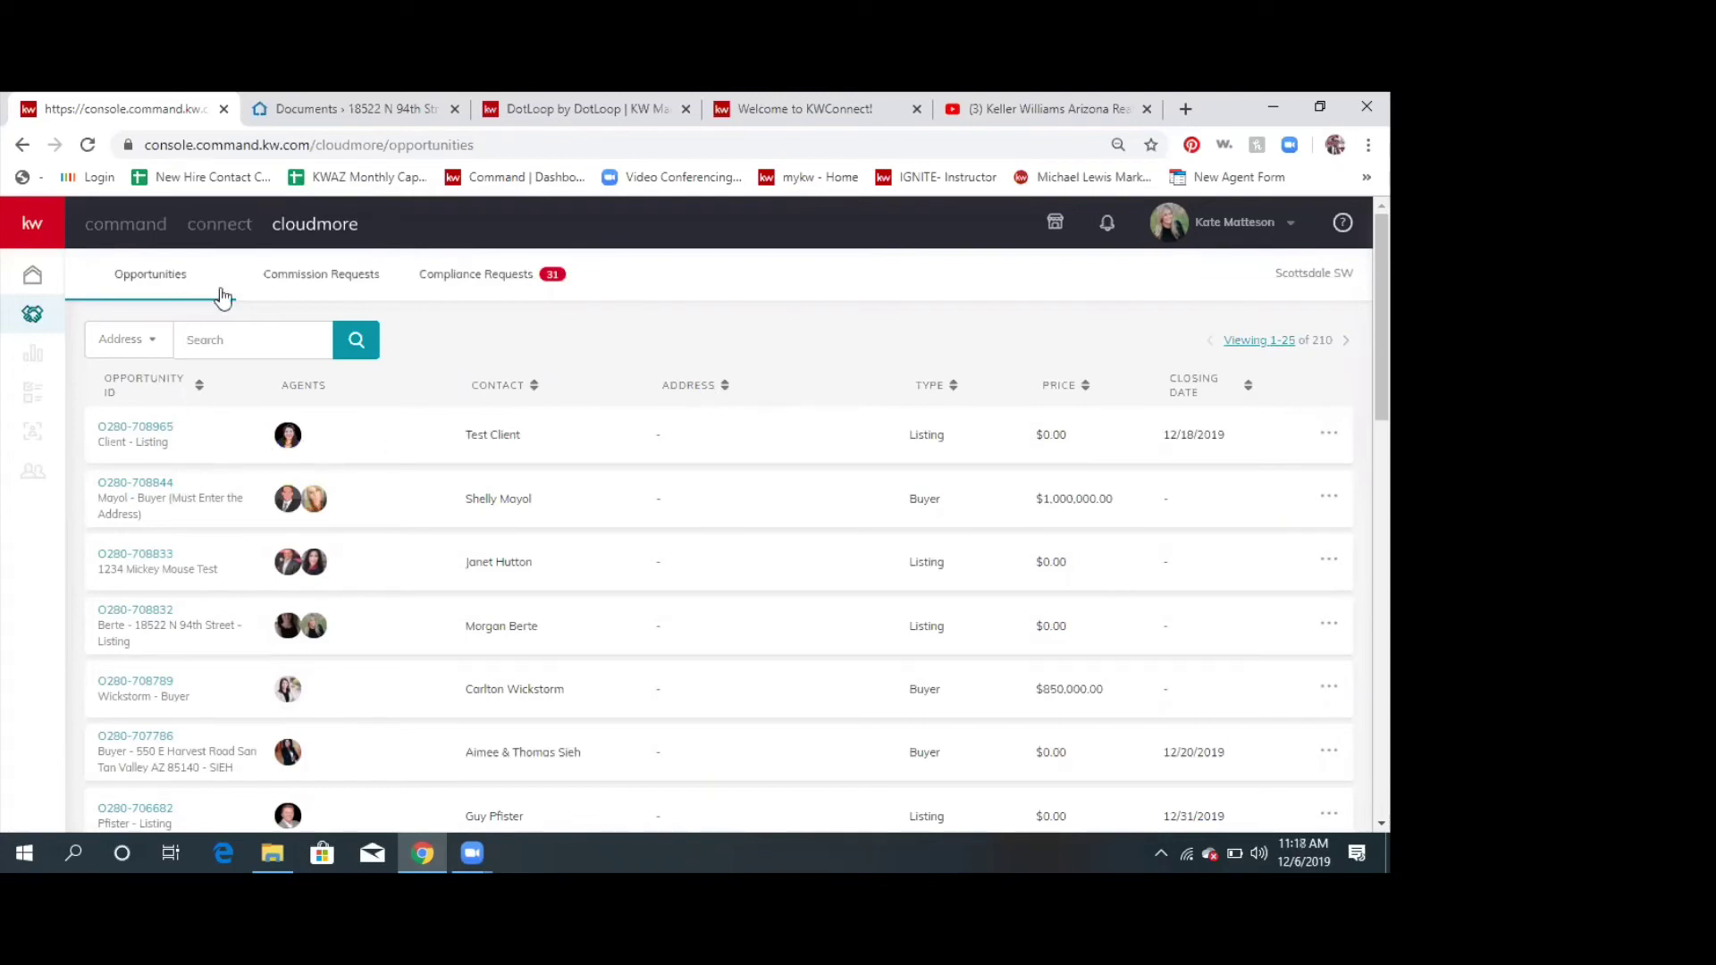
pyautogui.click(505, 280)
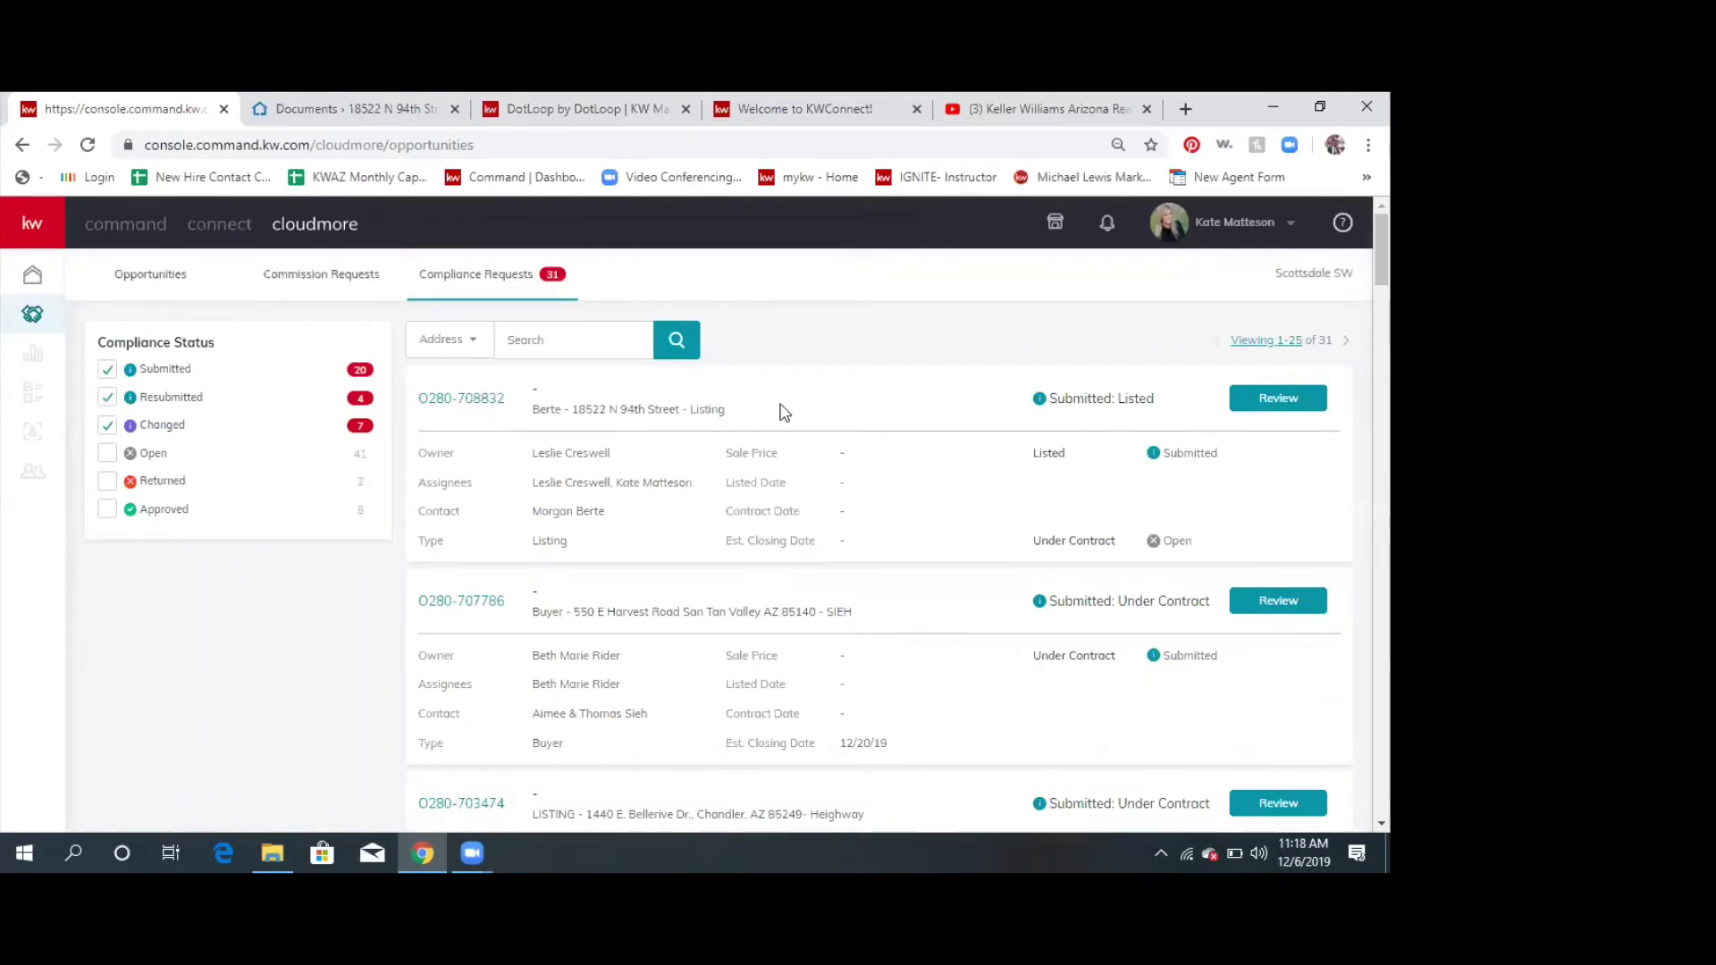
pyautogui.click(1278, 407)
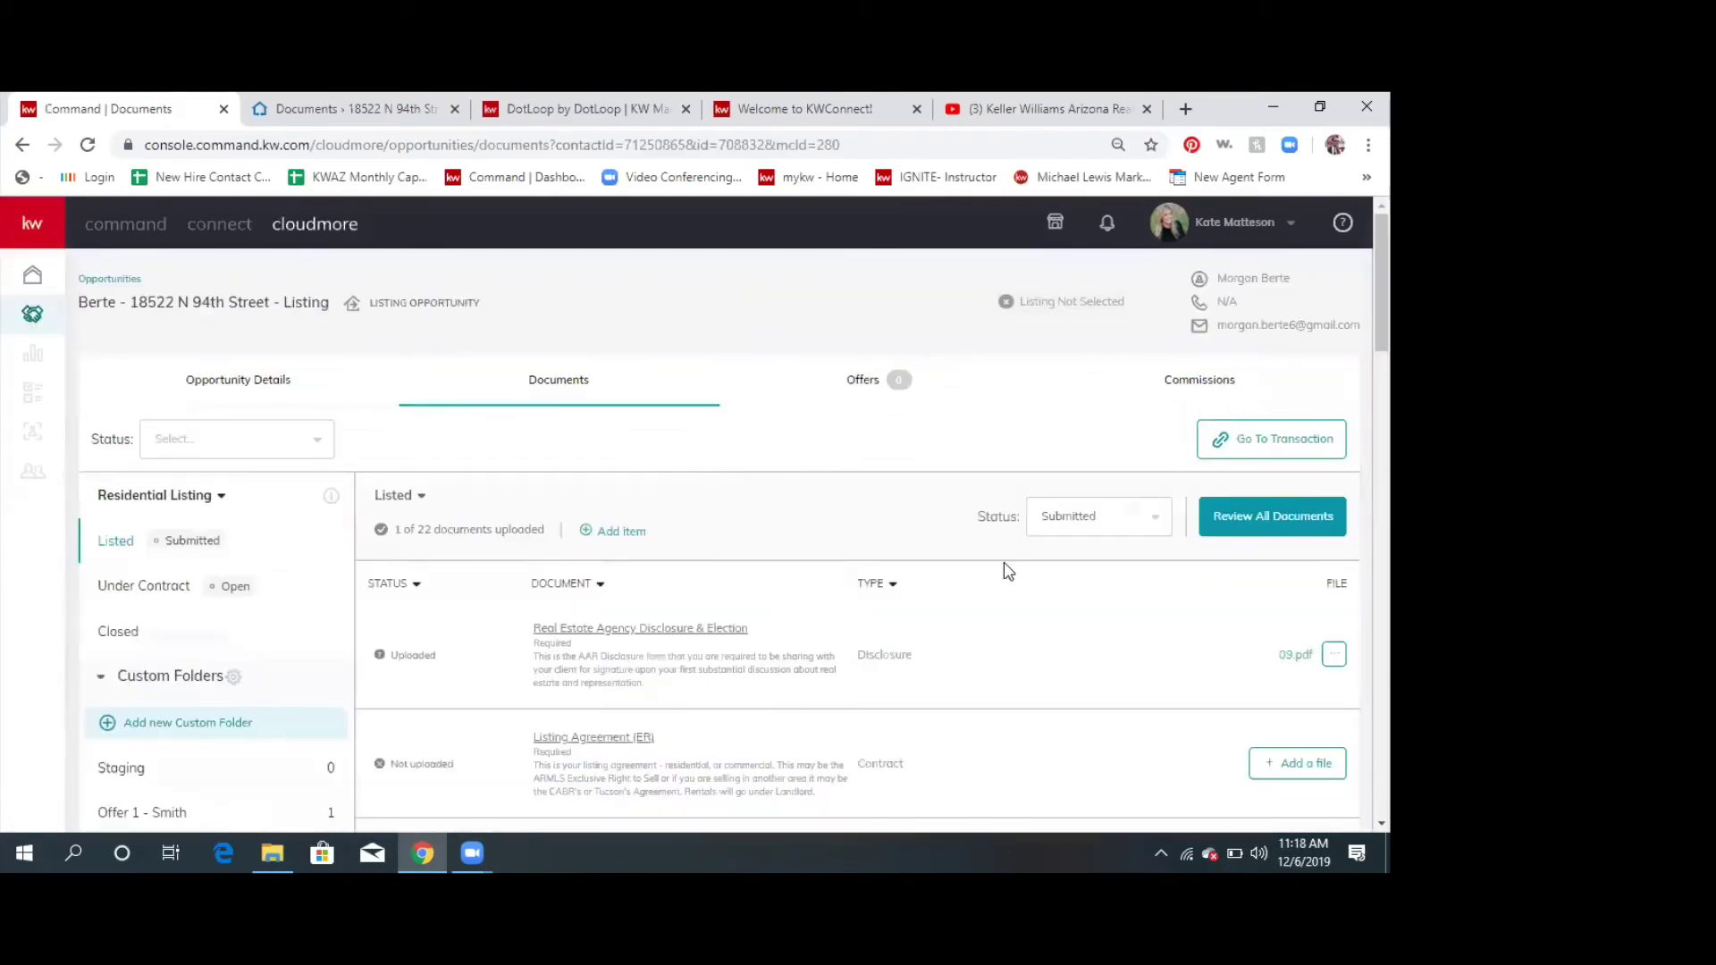
pyautogui.scroll(-1, 1055, 563)
# - Reject the 09.pdf agency disclosure with the comment 'no signatures' and close the viewer
pyautogui.click(1273, 414)
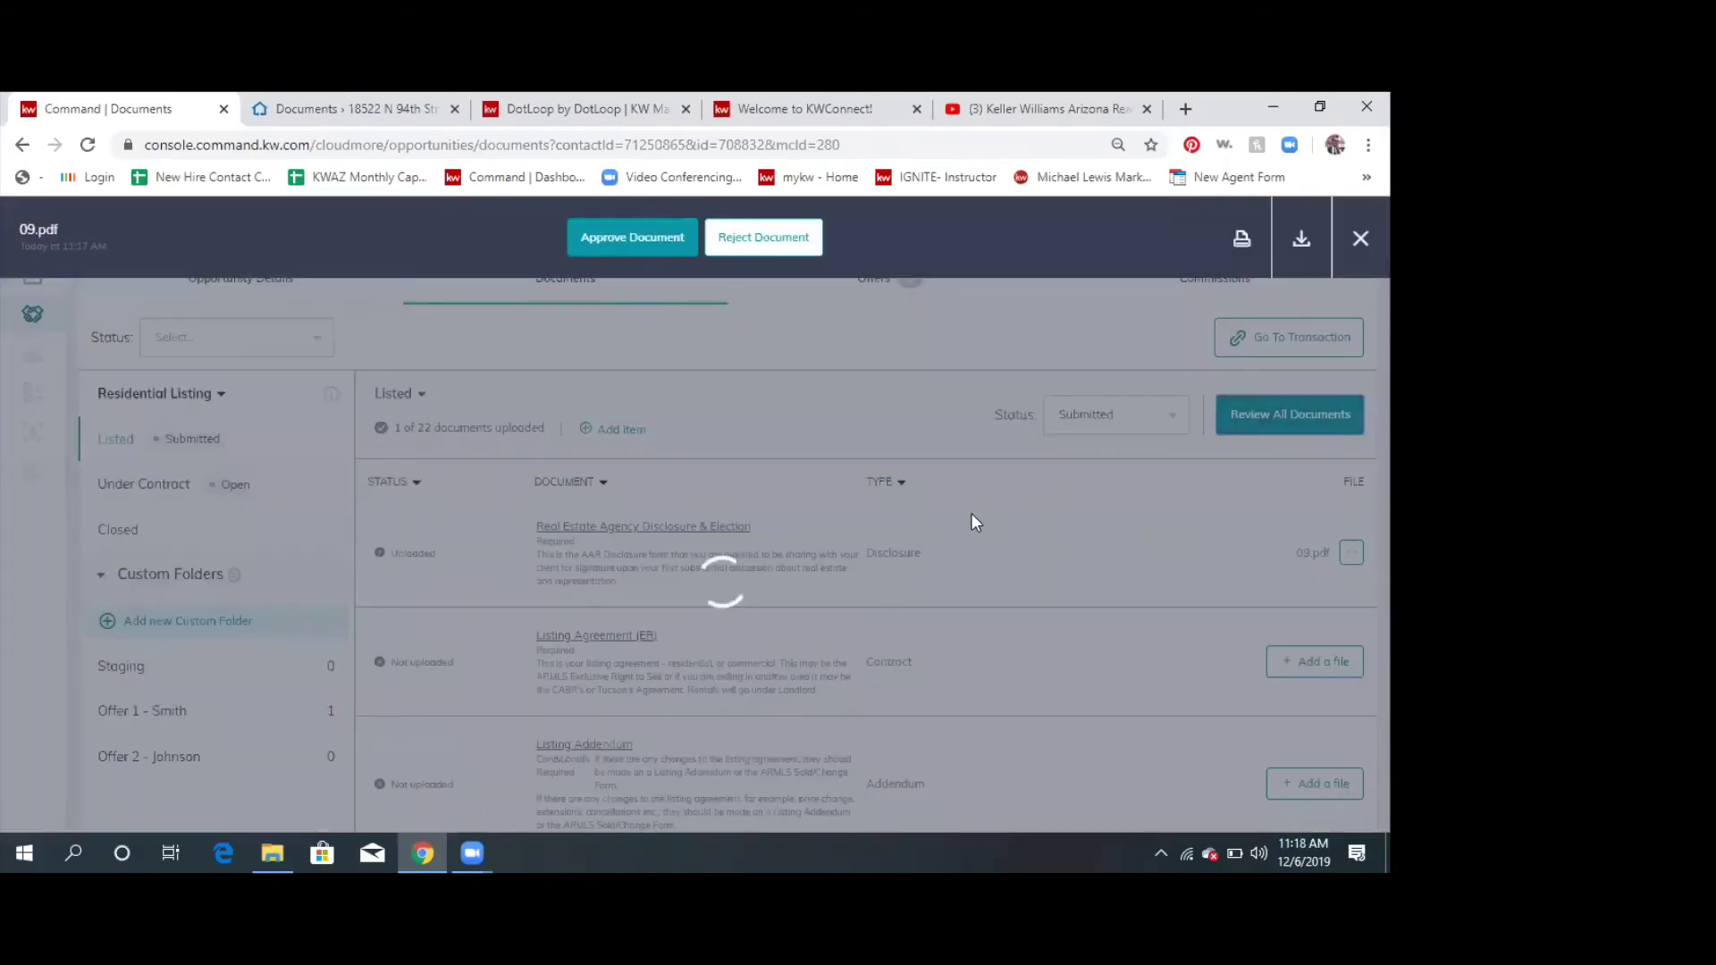
pyautogui.scroll(-2, 689, 507)
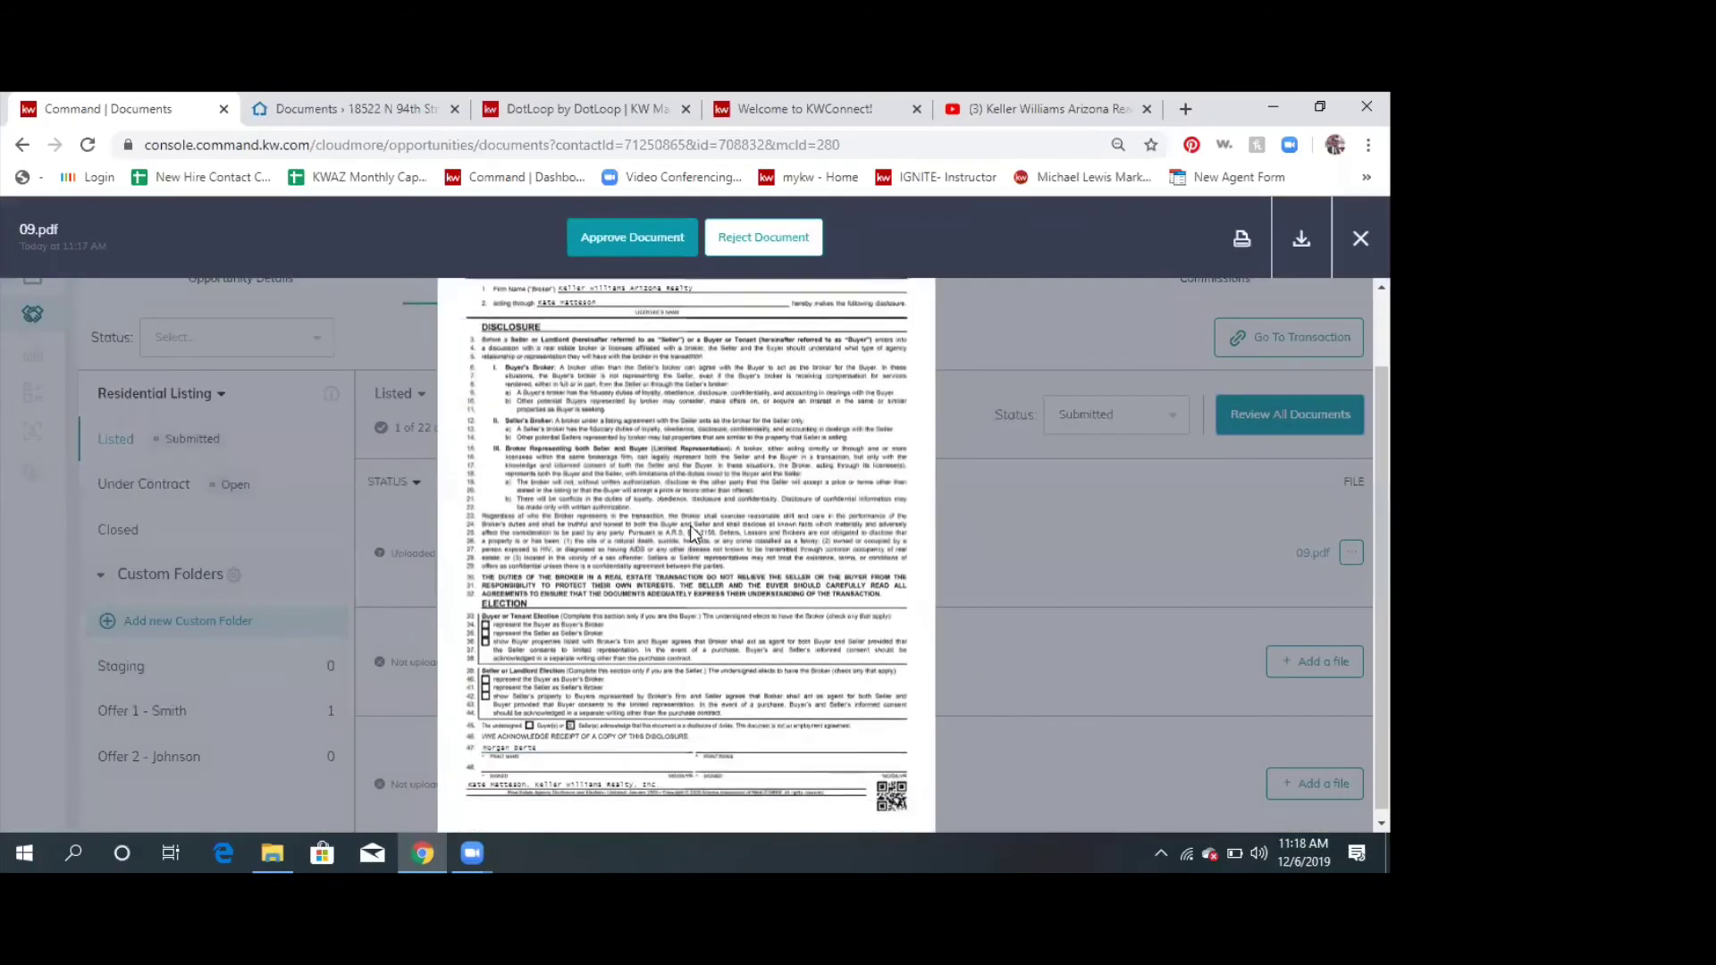
pyautogui.scroll(2, 711, 604)
pyautogui.scroll(-2, 708, 599)
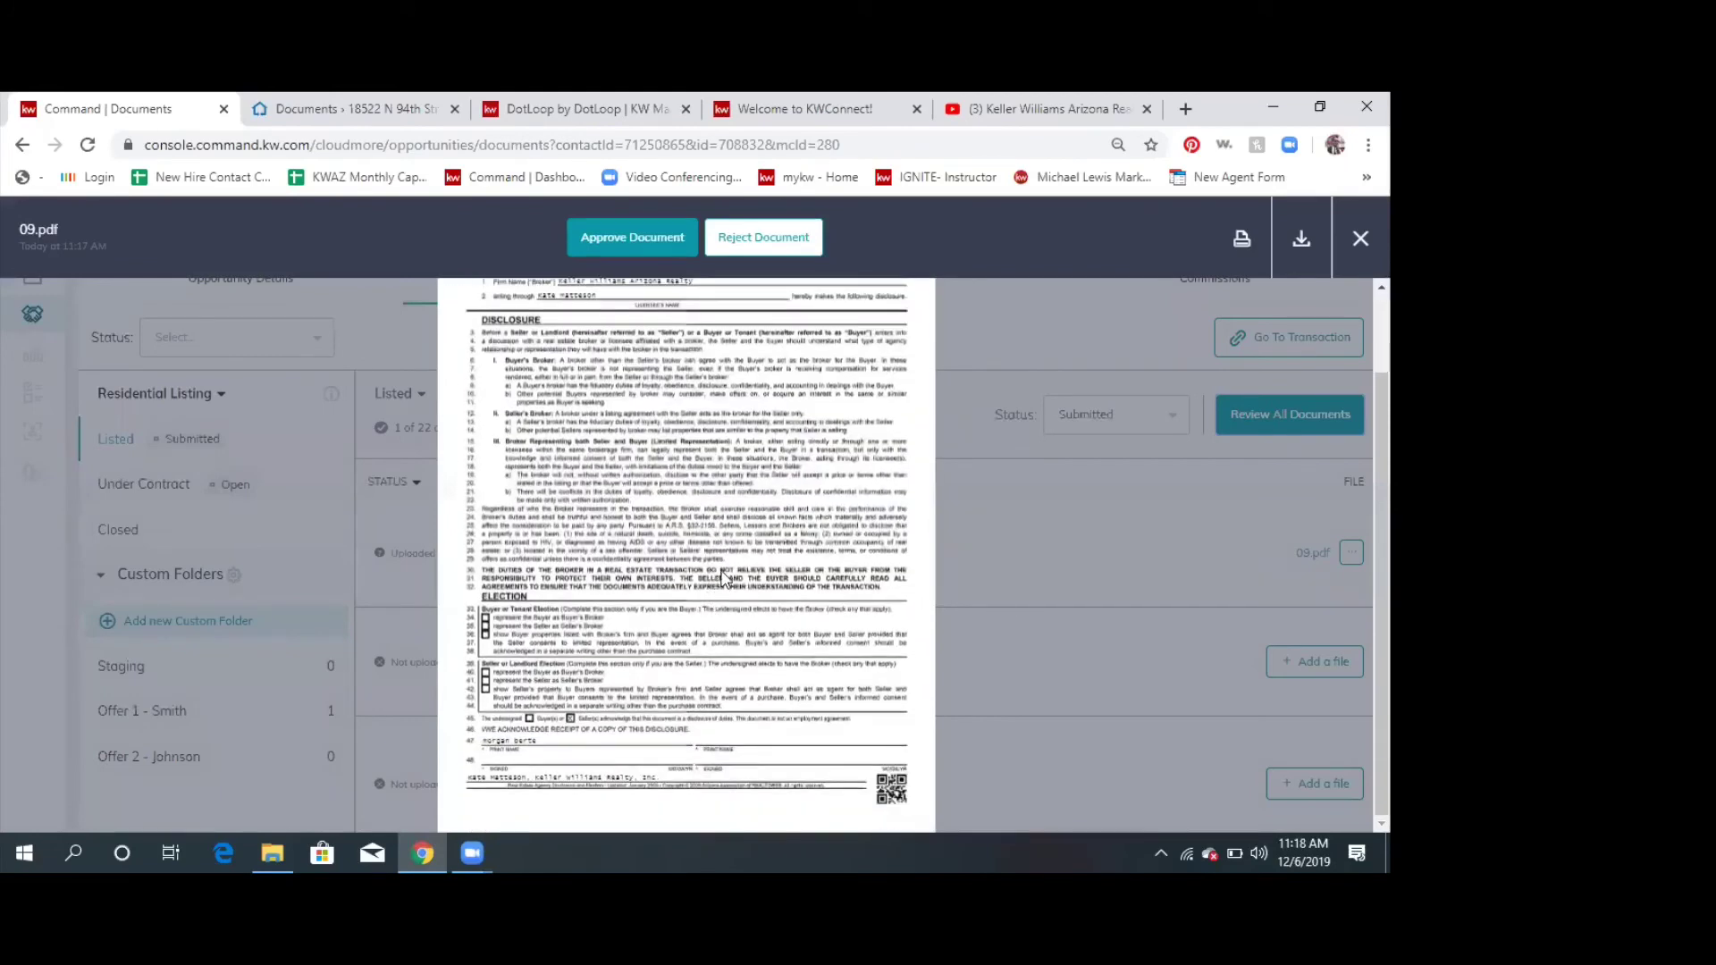
pyautogui.click(776, 243)
pyautogui.click(683, 531)
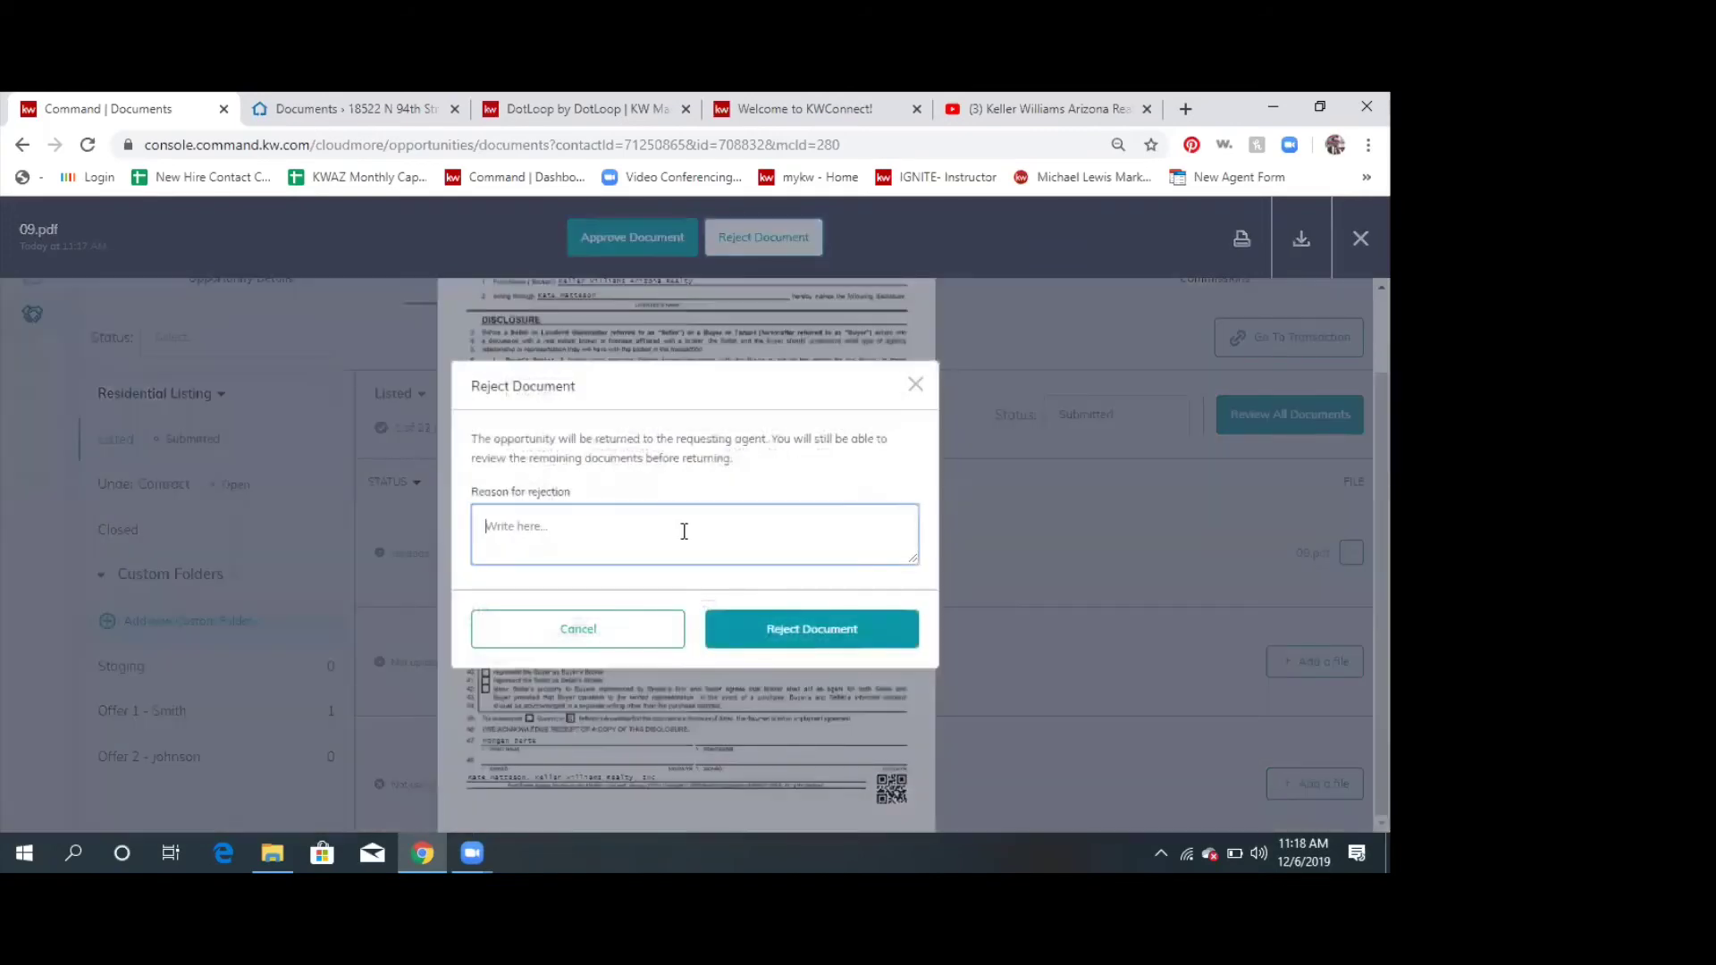
pyautogui.write('no signatures')
pyautogui.click(818, 629)
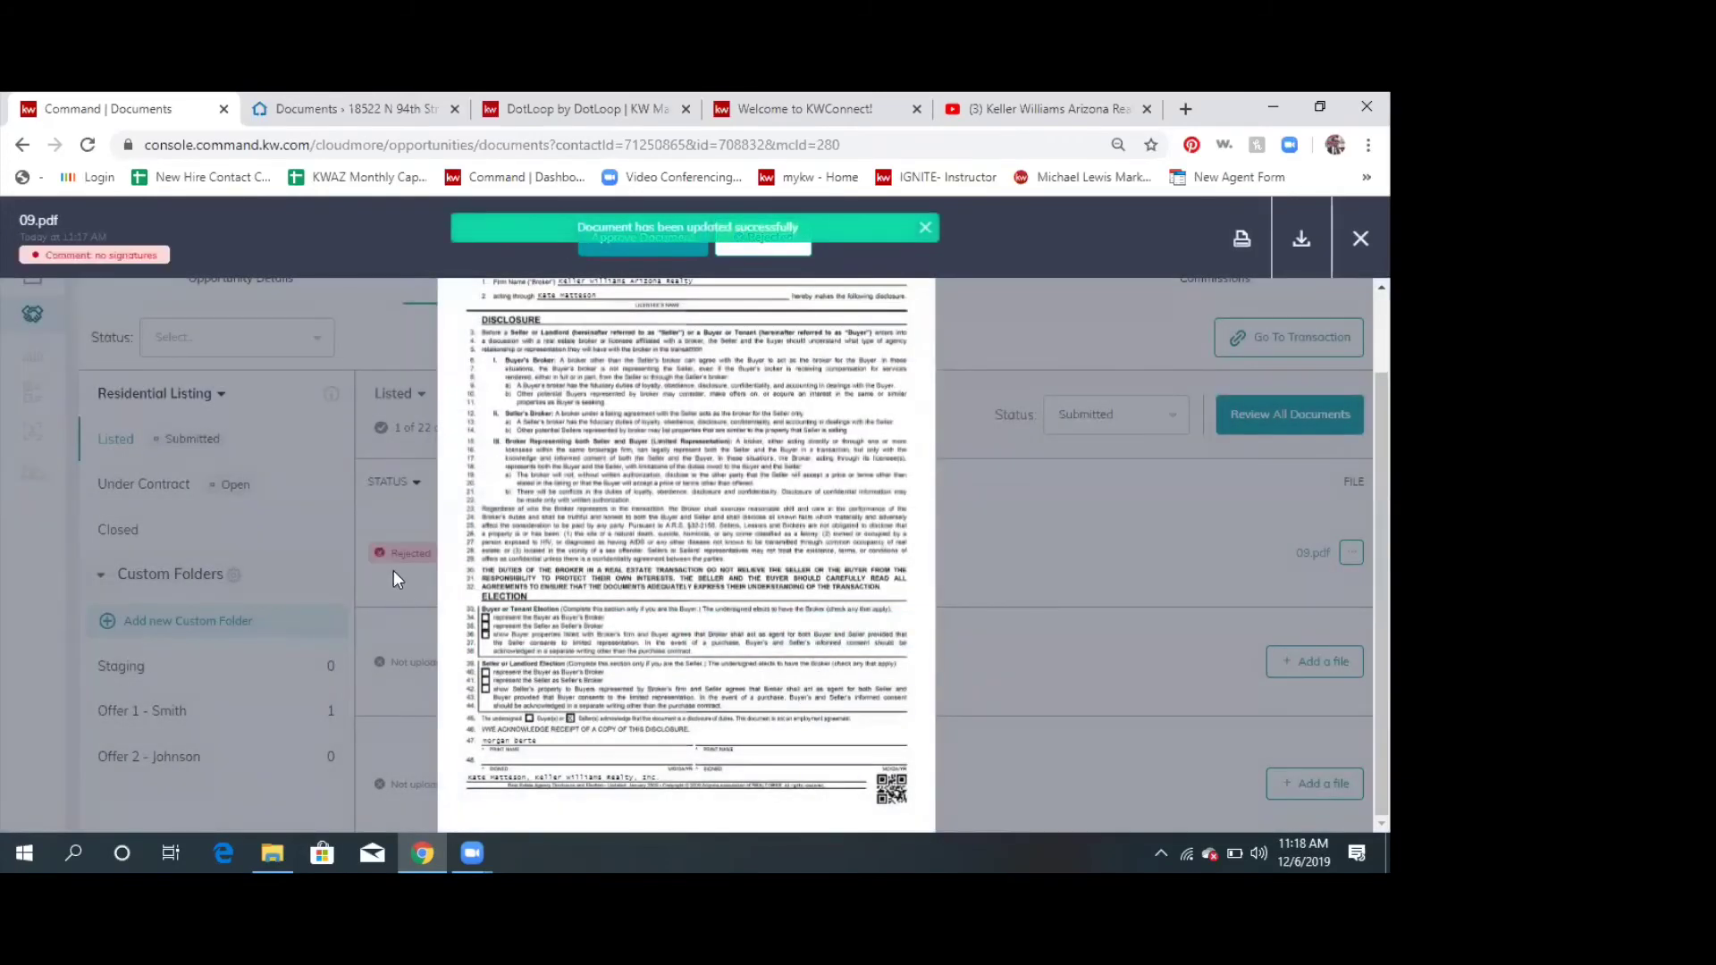
pyautogui.click(1360, 238)
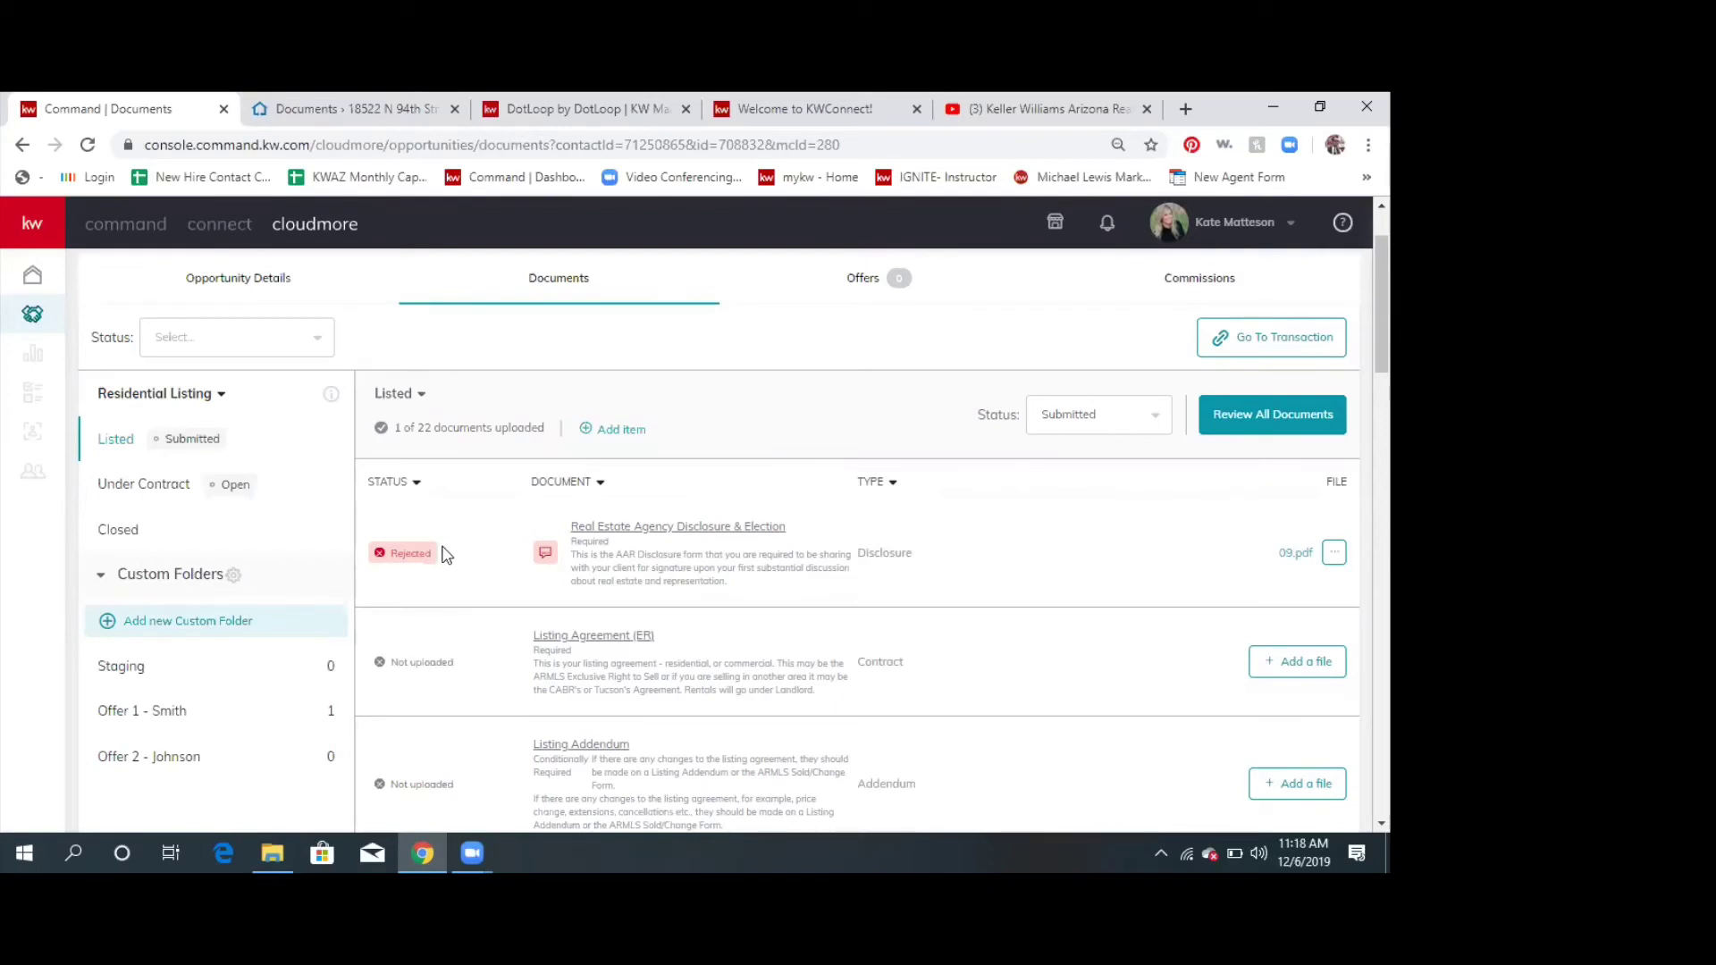
# - Check the notifications, then dismiss the panel
pyautogui.click(1107, 227)
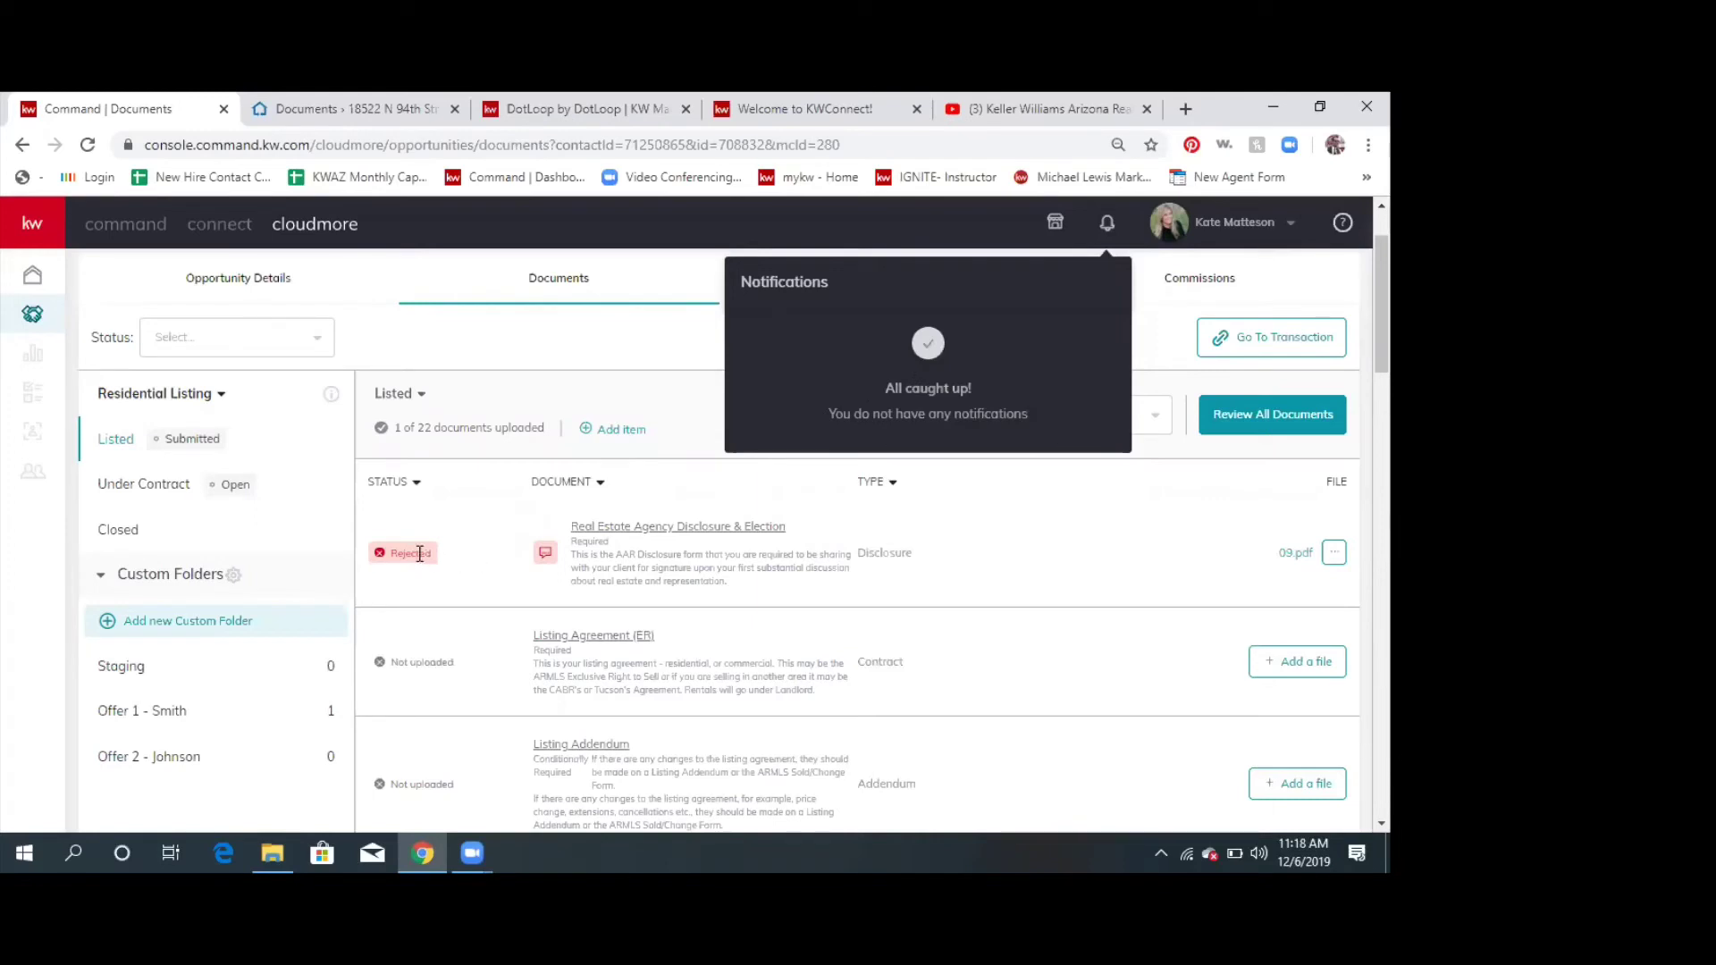
pyautogui.moveTo(544, 555)
pyautogui.click(1272, 555)
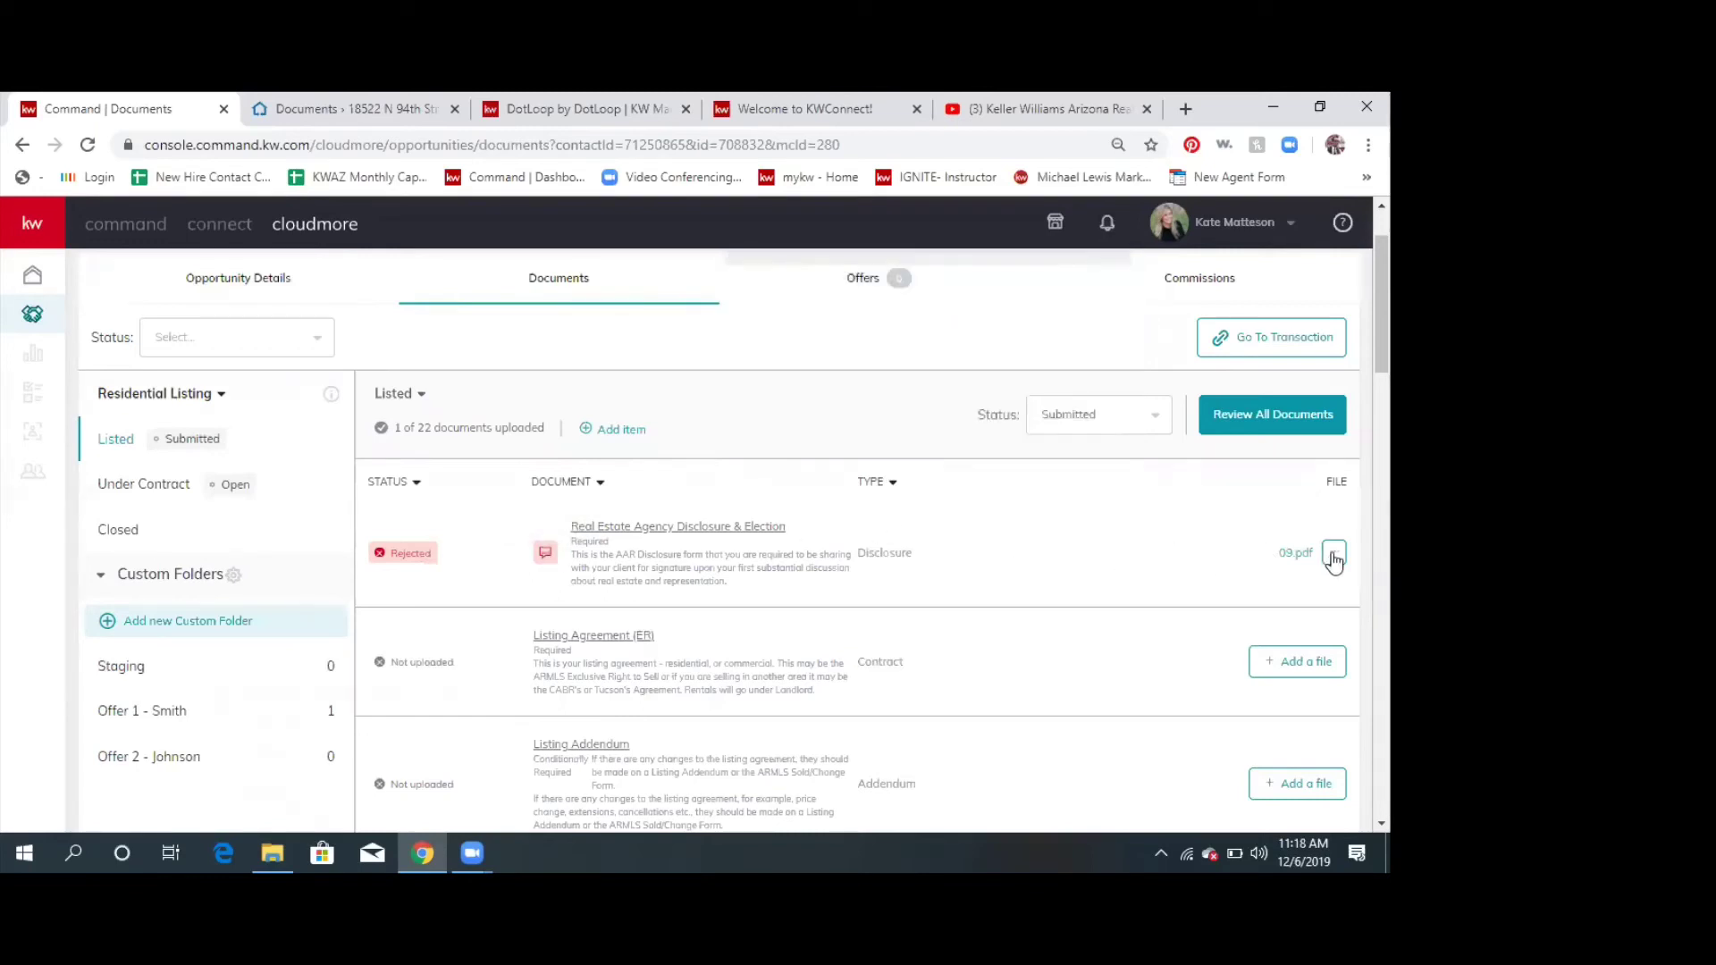
# - Replace the rejected disclosure with 'Real Estate Agency Disclosure and Election (Seller) - 1/09.pdf' from DocuSign
pyautogui.click(1335, 556)
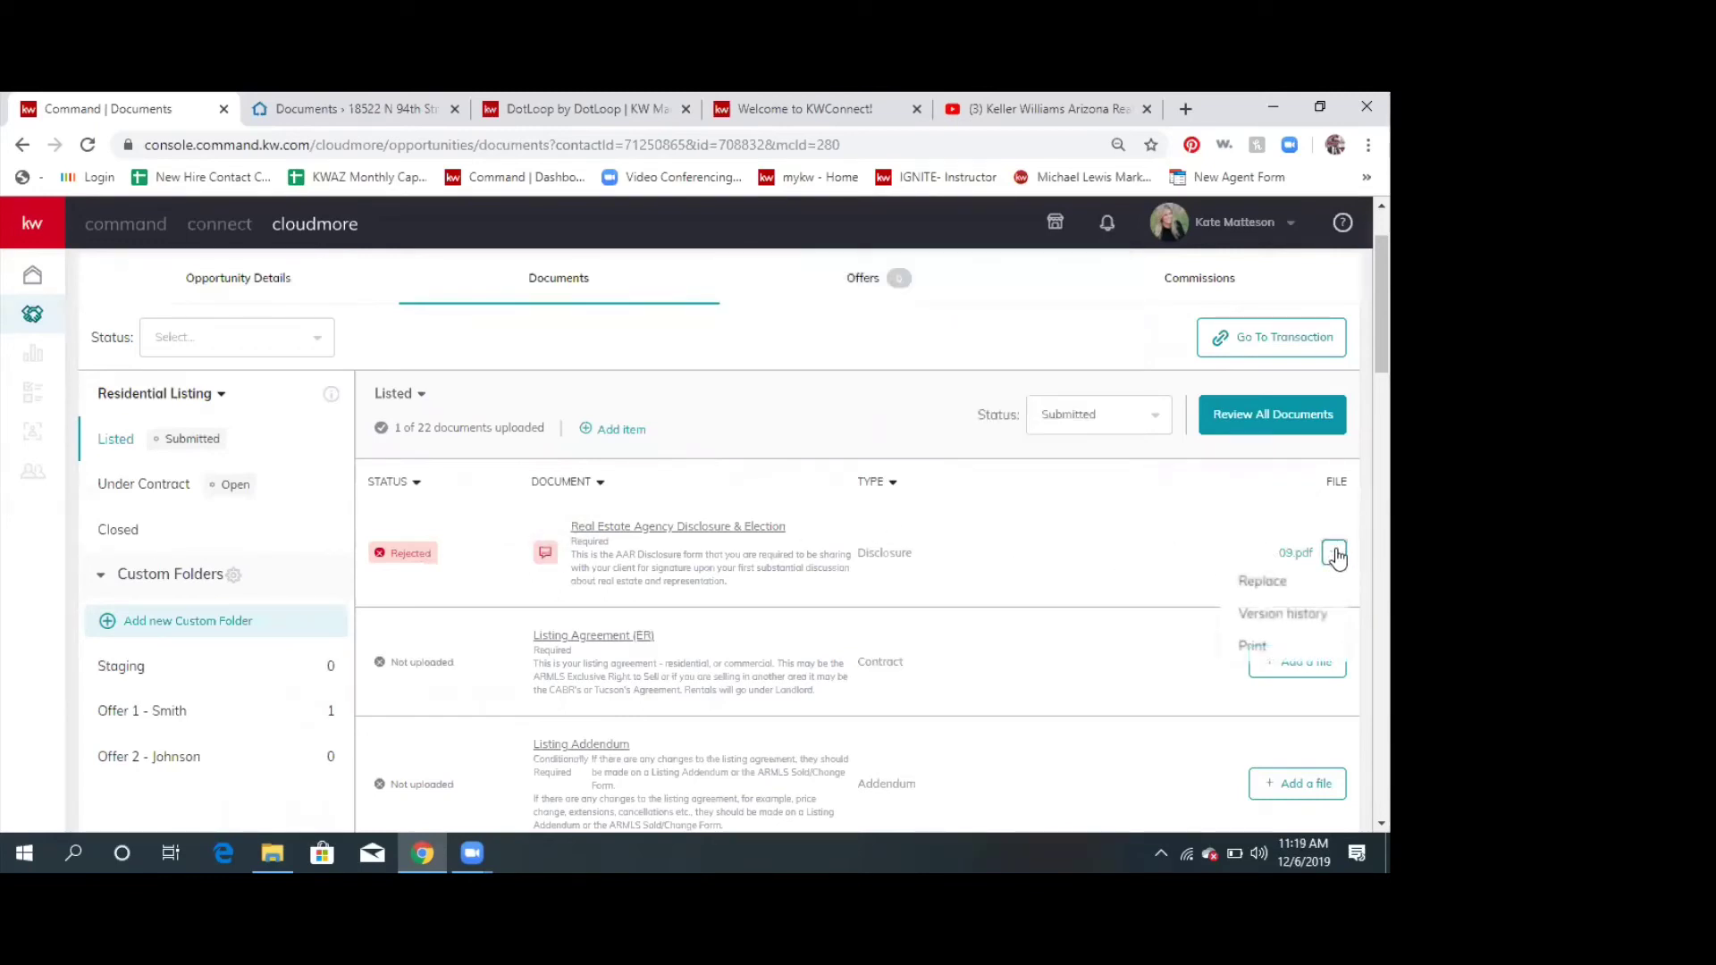
pyautogui.click(1264, 585)
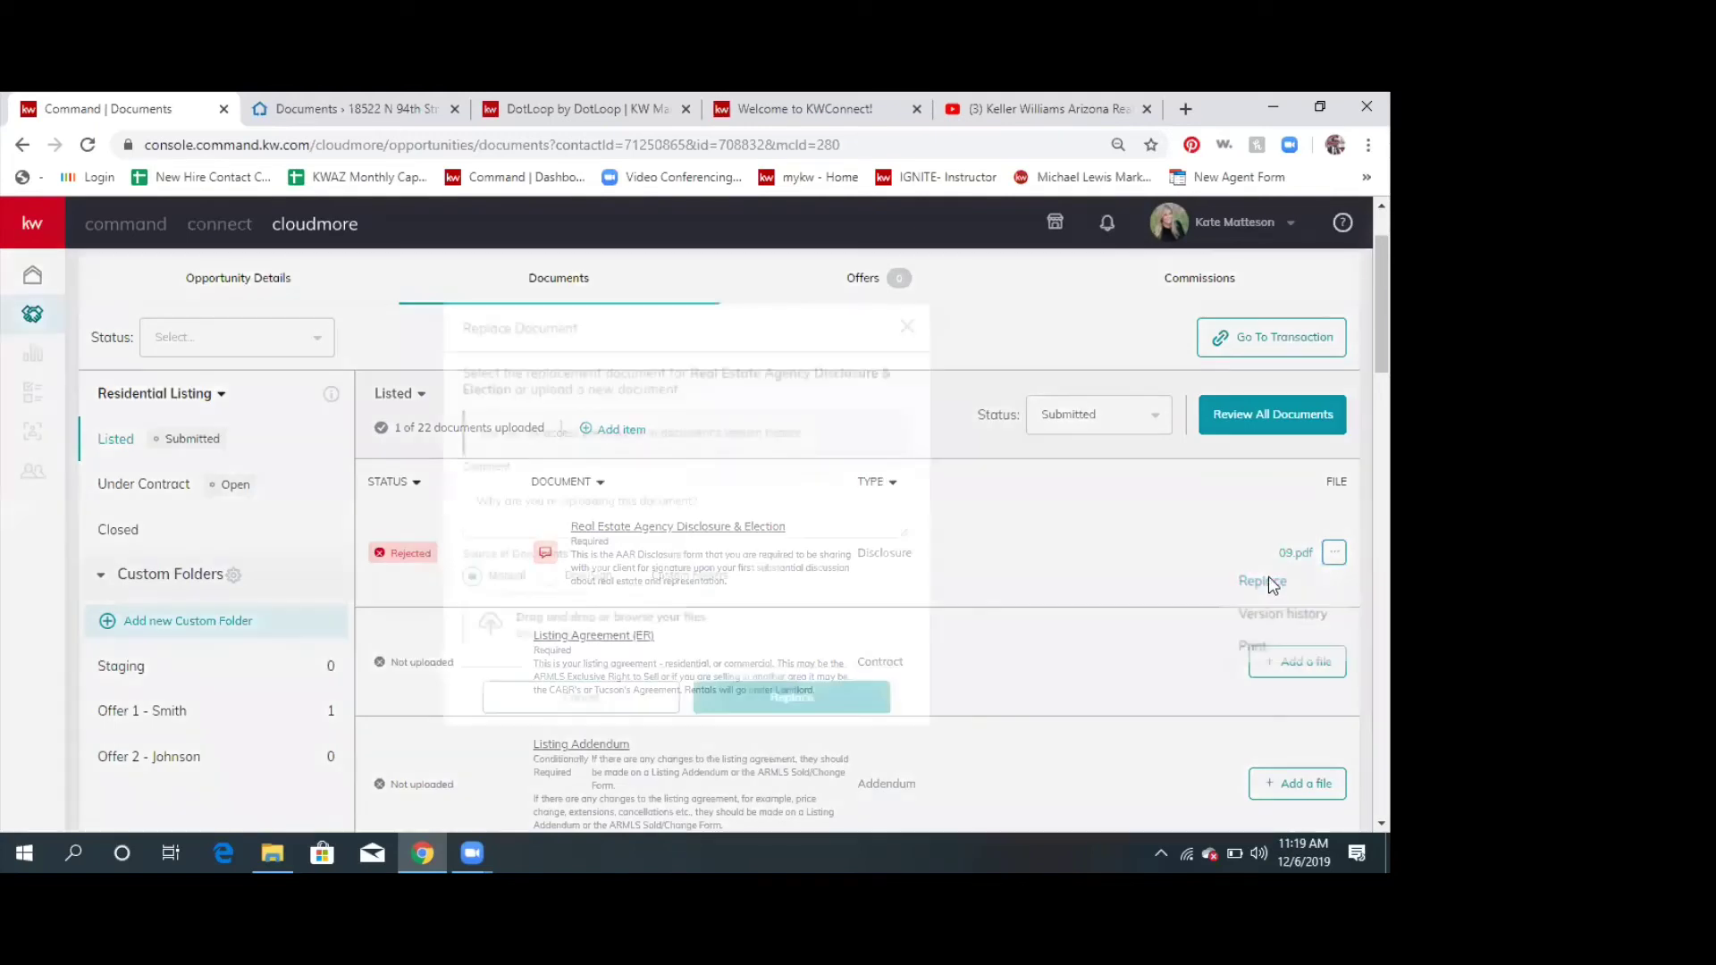
pyautogui.click(548, 576)
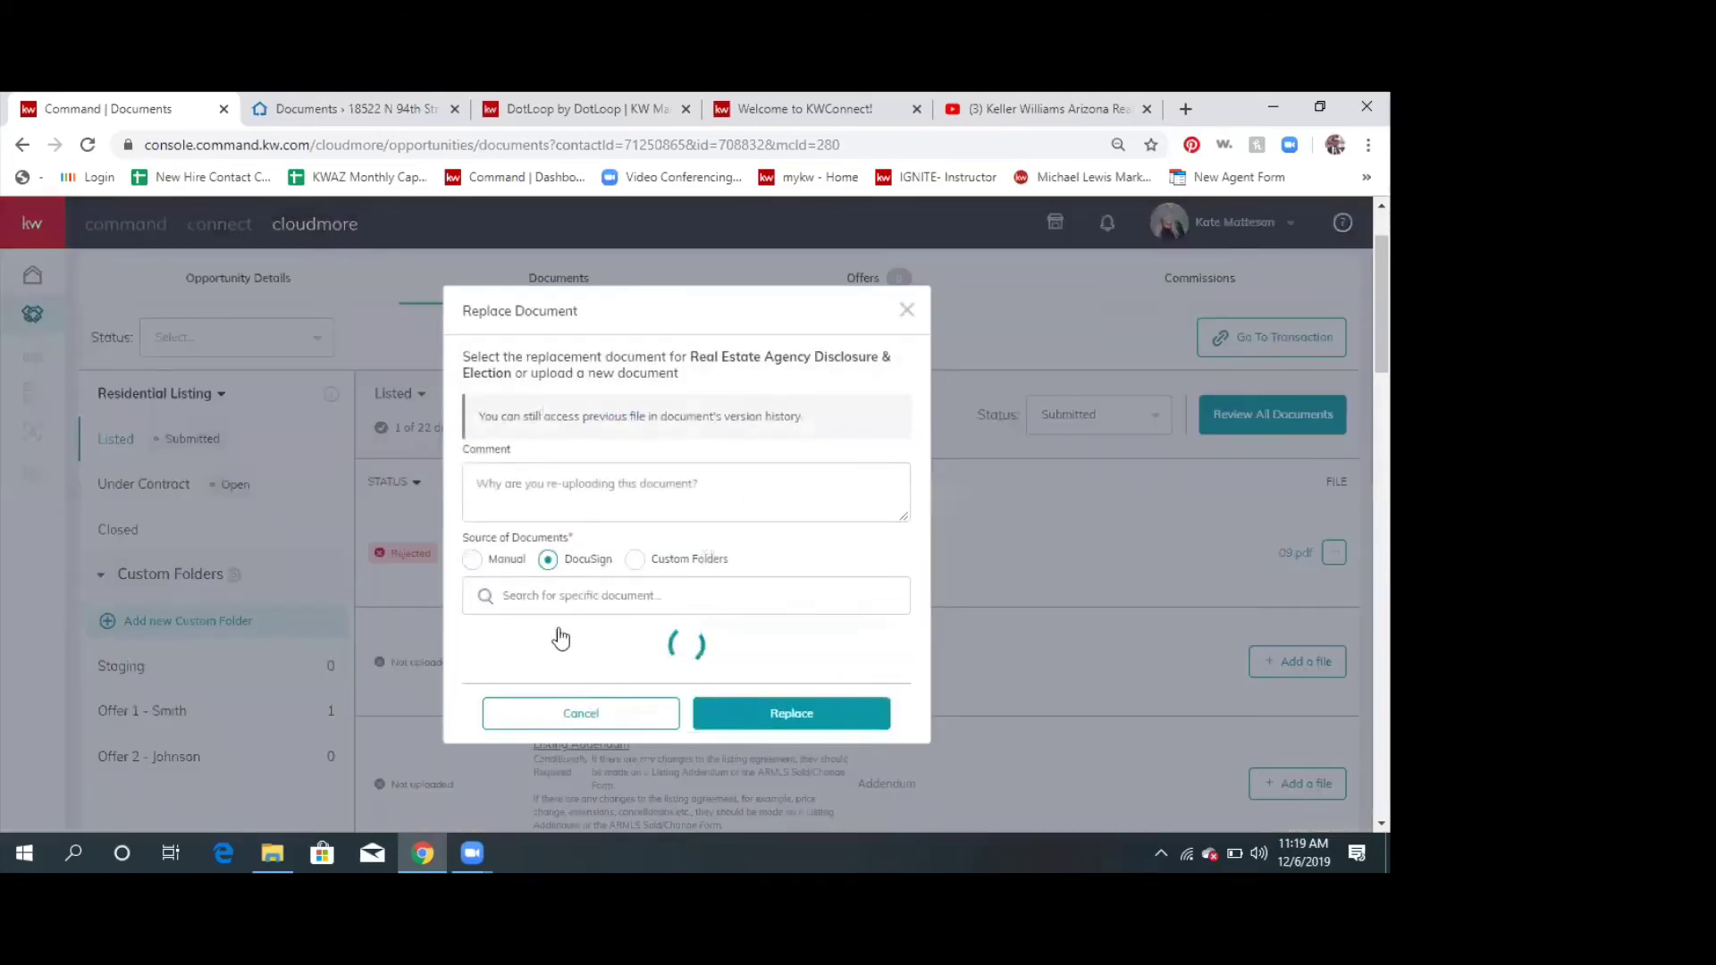
pyautogui.scroll(-1, 630, 688)
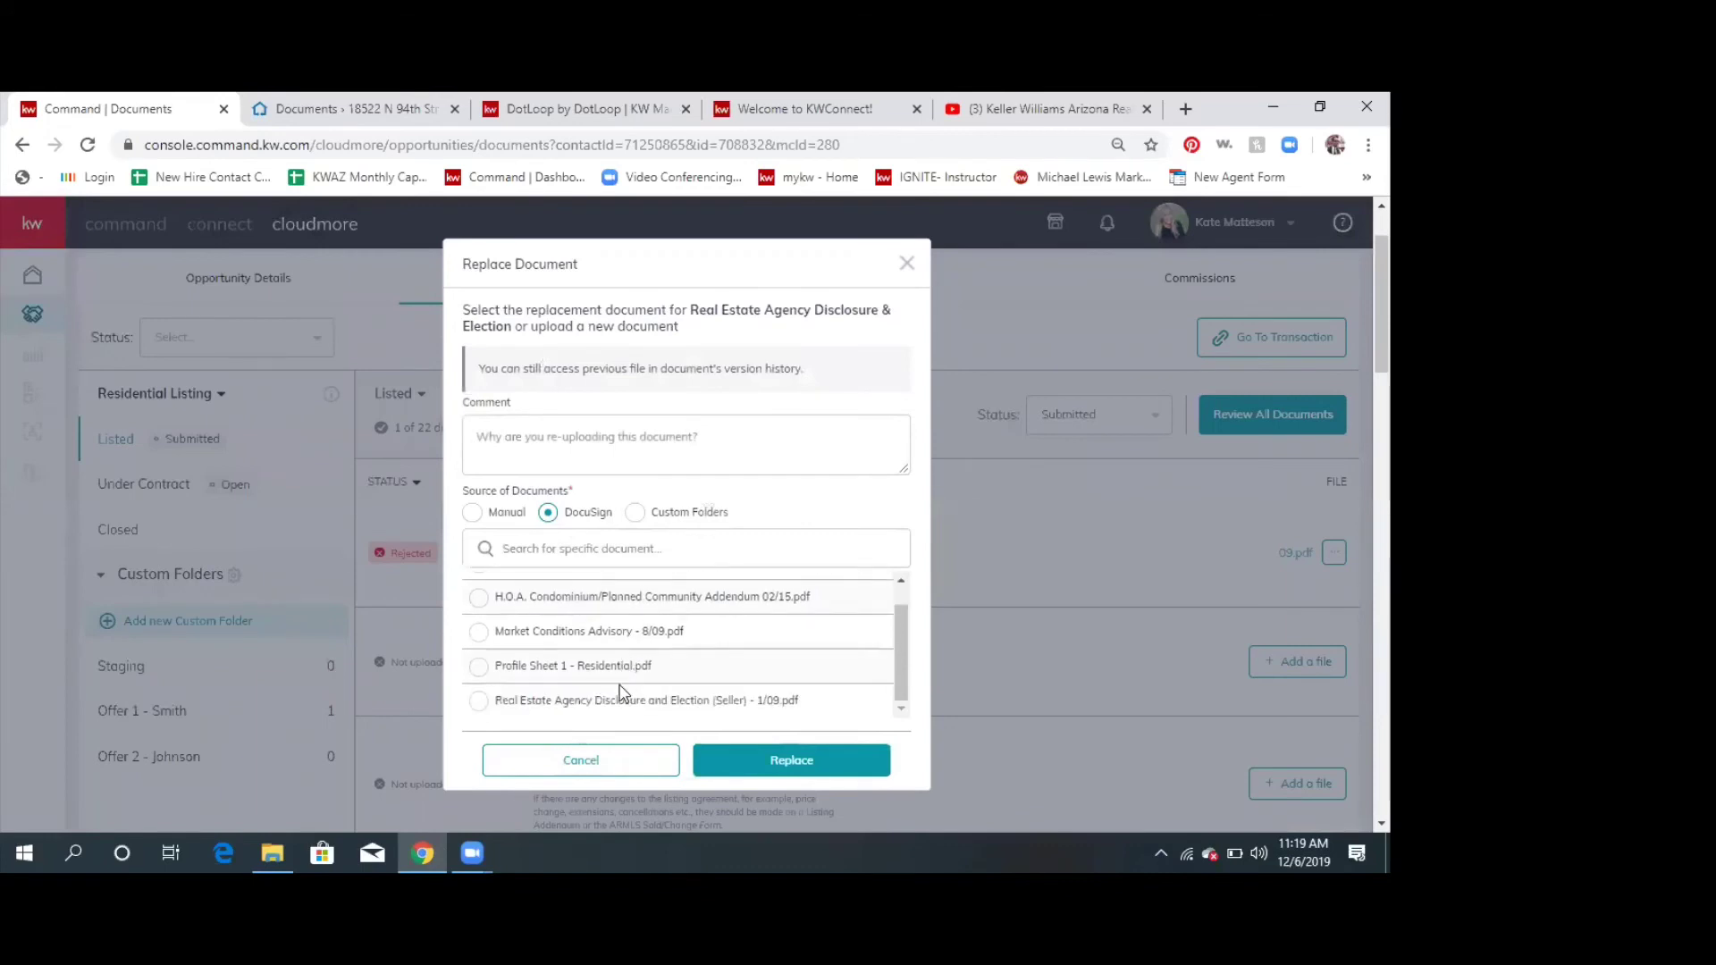
pyautogui.click(623, 701)
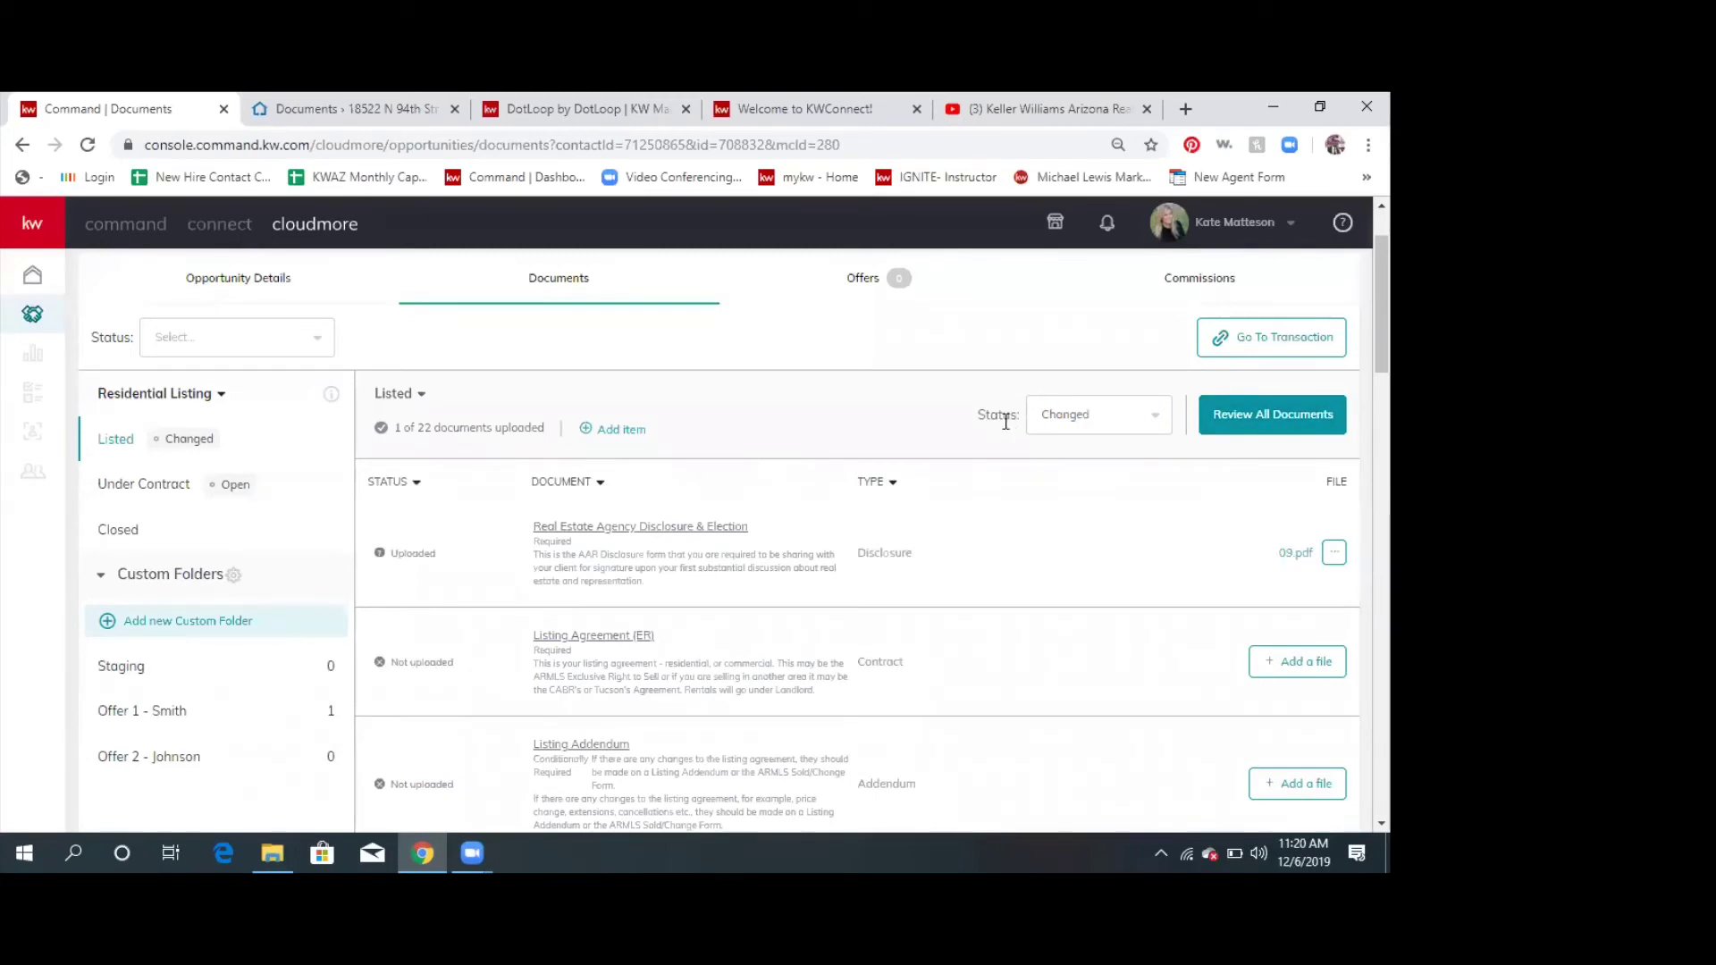
# - Approve the Real Estate Agency Disclosure & Election document and set the Listed checklist status to Approved
pyautogui.click(1126, 420)
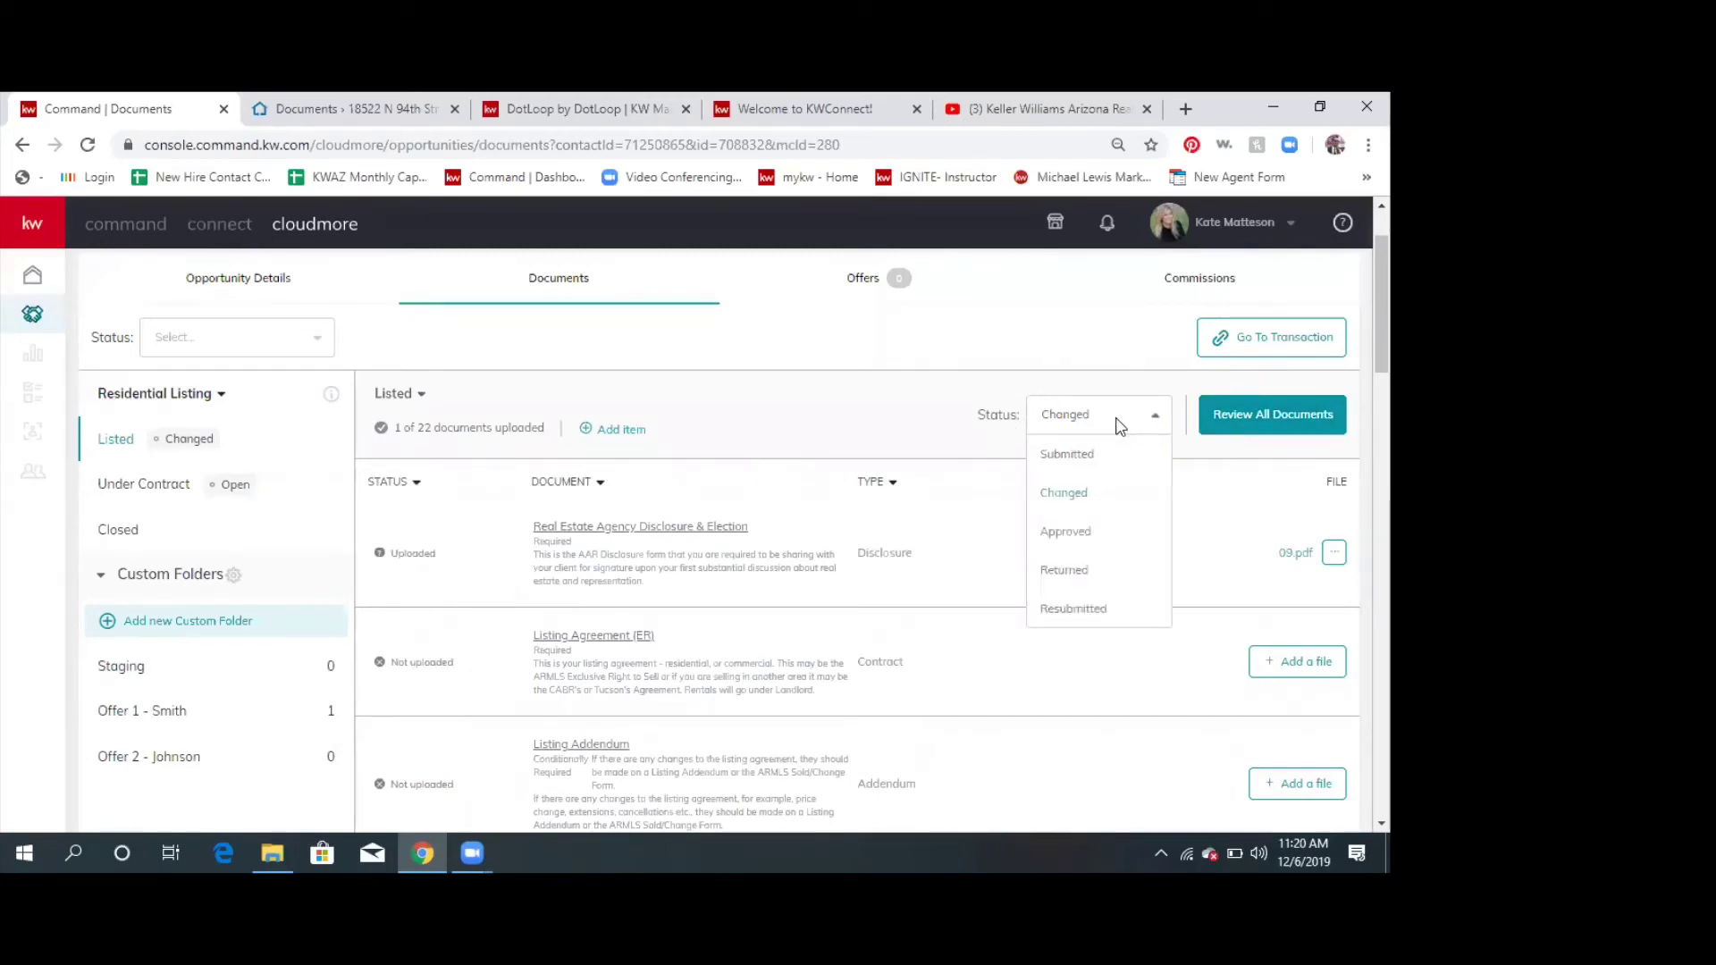
pyautogui.click(1251, 424)
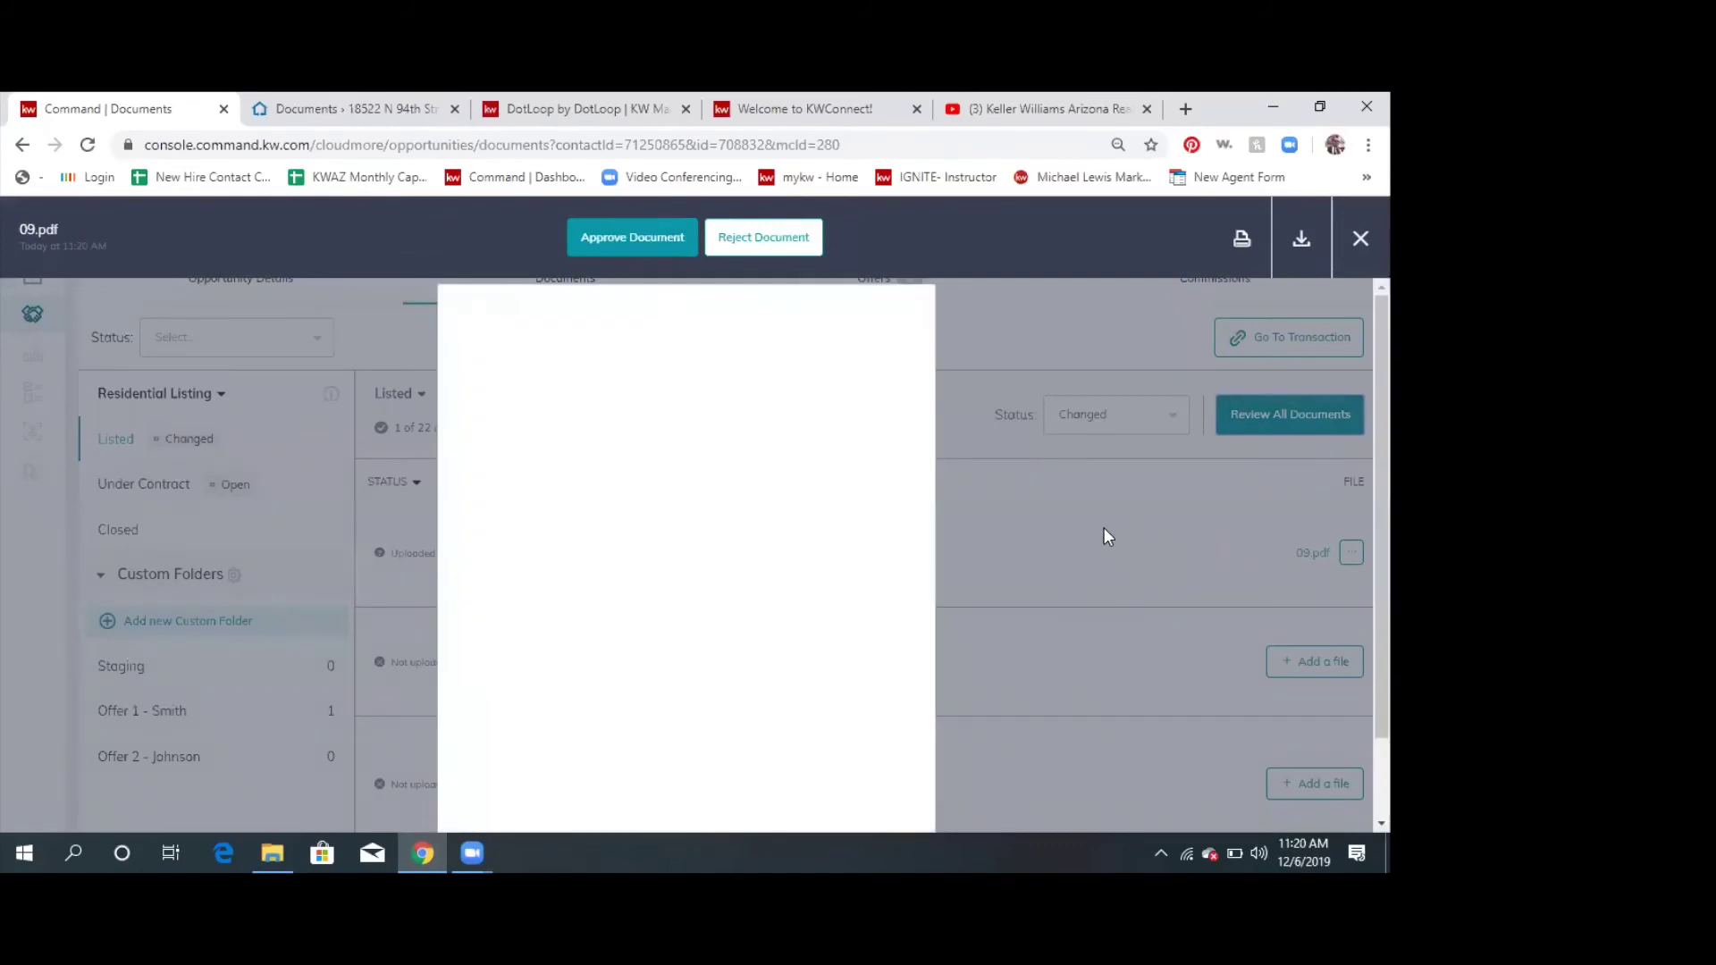
pyautogui.click(630, 239)
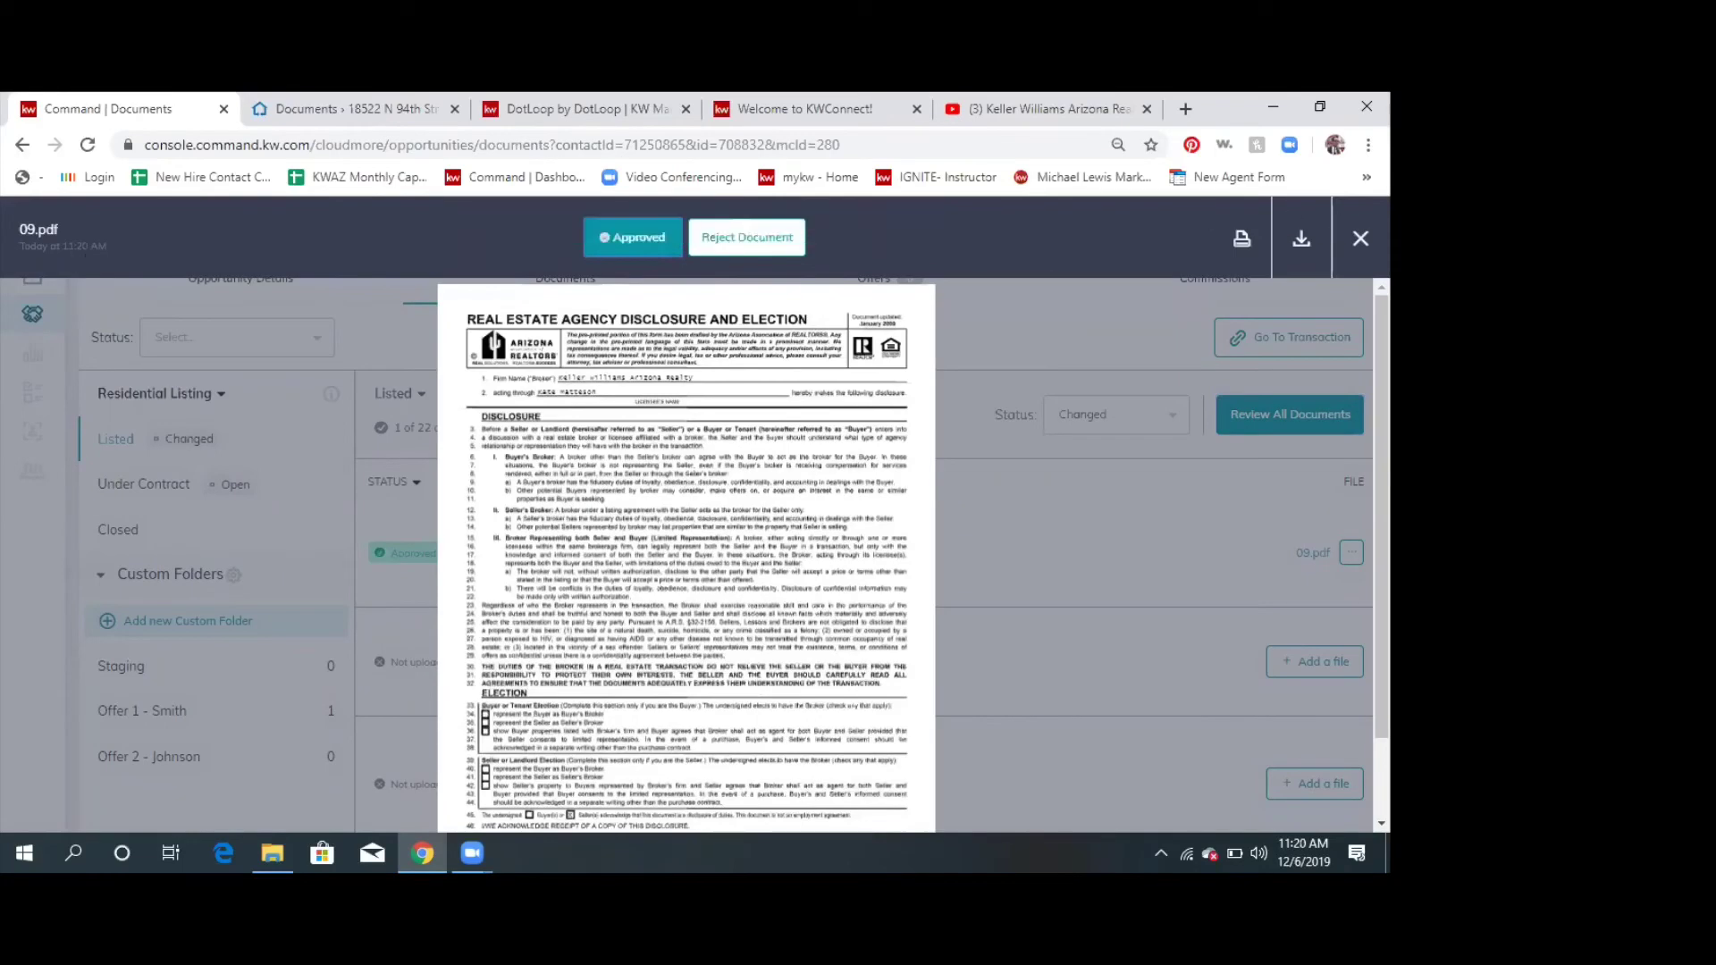
pyautogui.click(1360, 238)
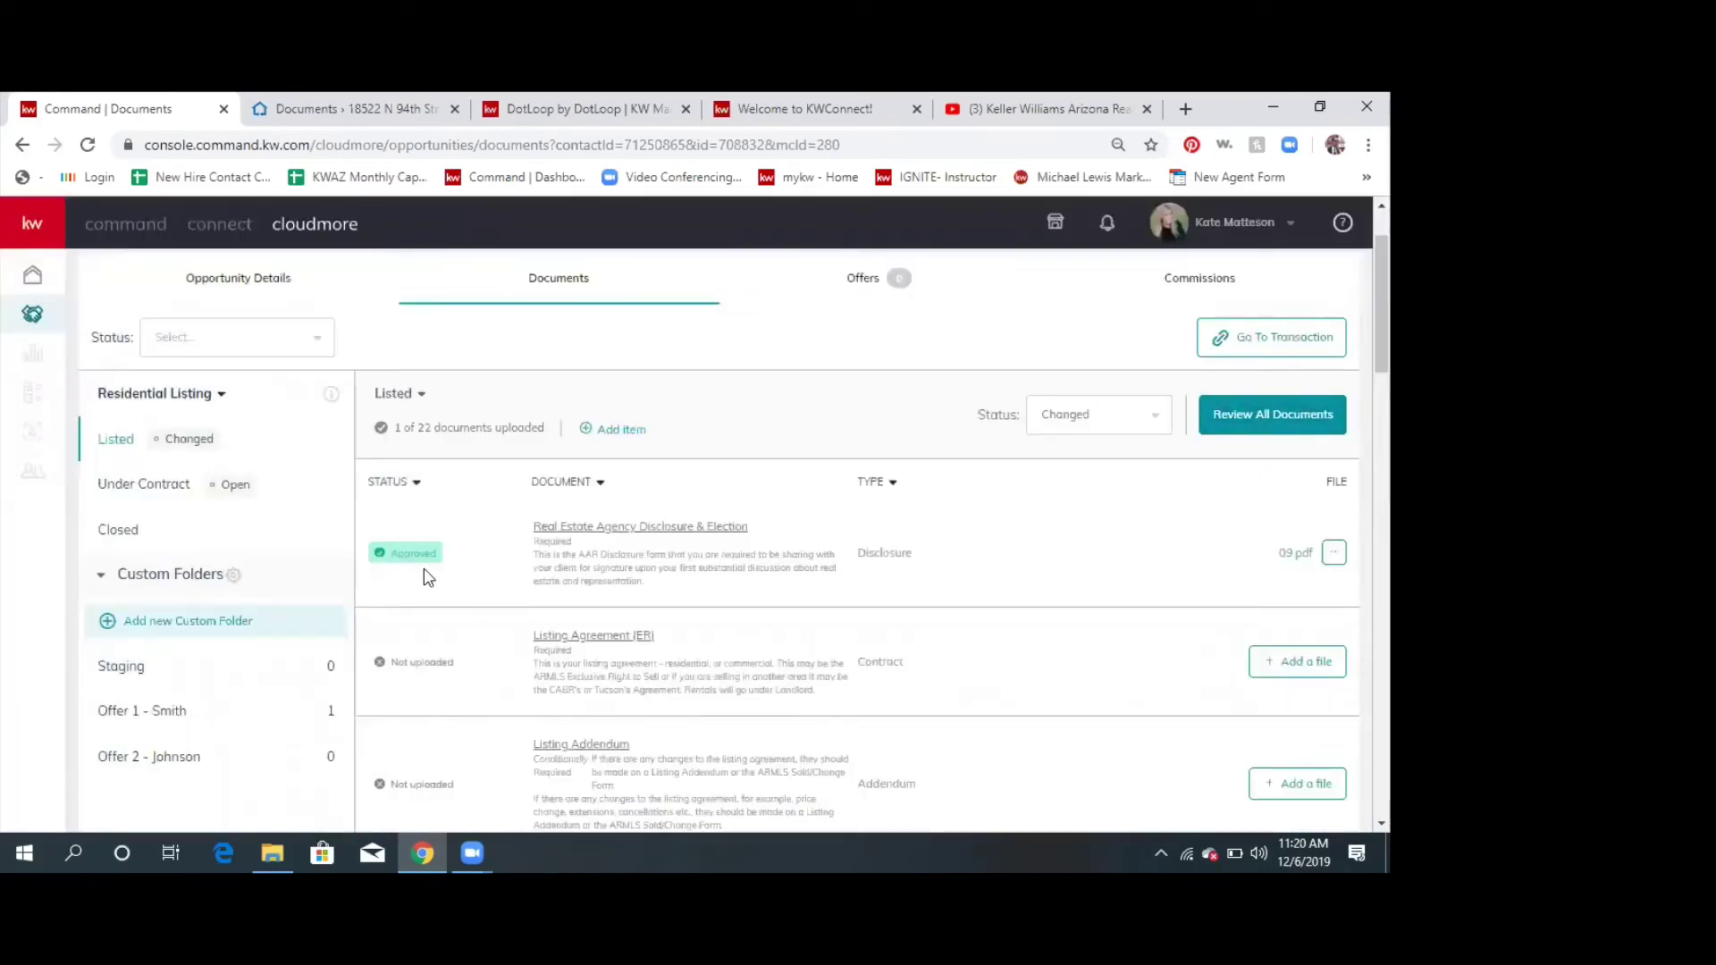
pyautogui.click(1066, 422)
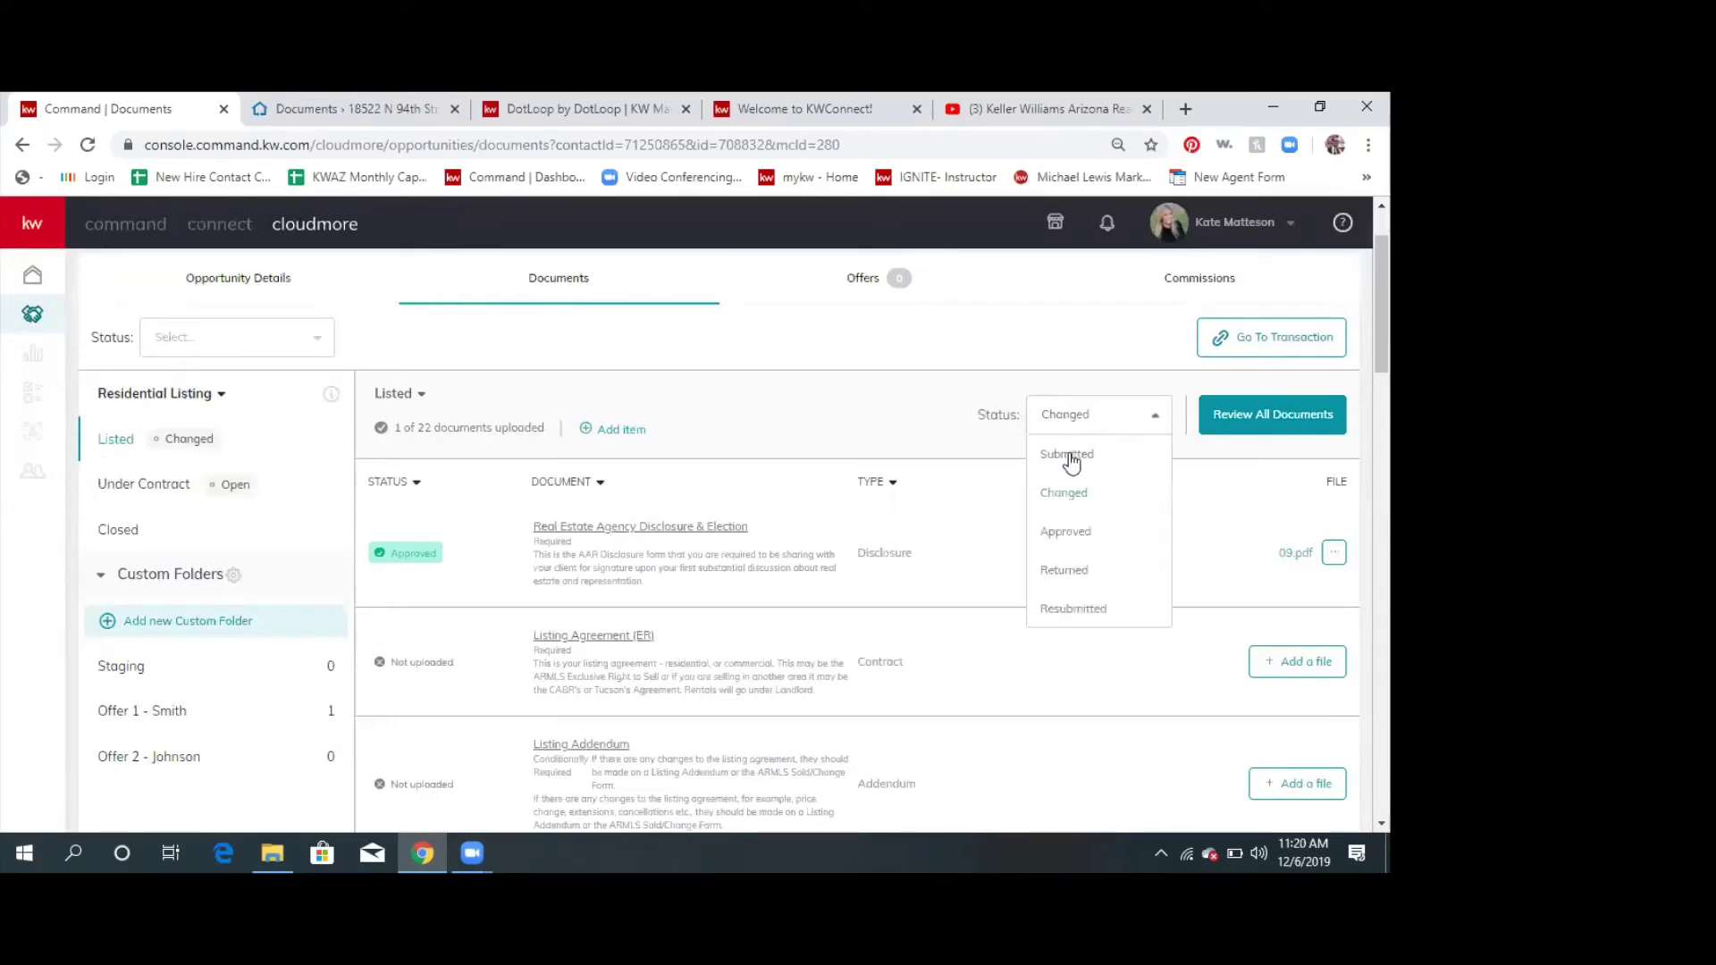
pyautogui.click(1081, 538)
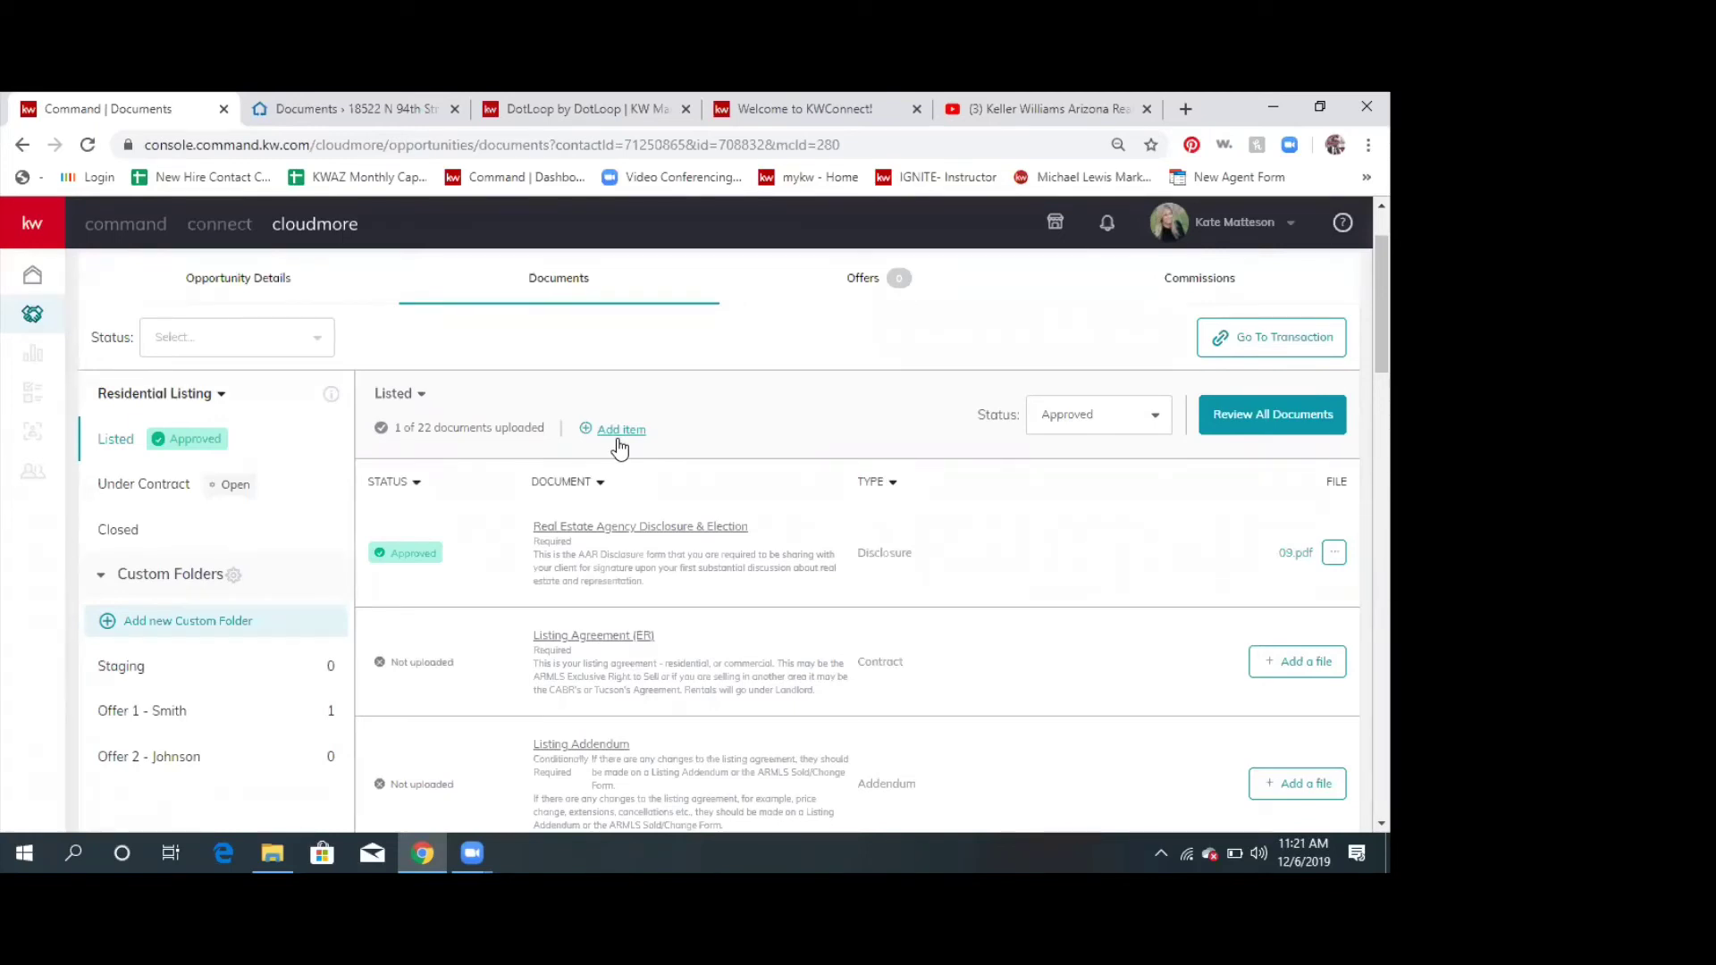
# - Add a Disclosure checklist item named 'cc&r's' with the Exclusive Right 1 2 3 vacant land PDF from DocuSign
pyautogui.click(619, 434)
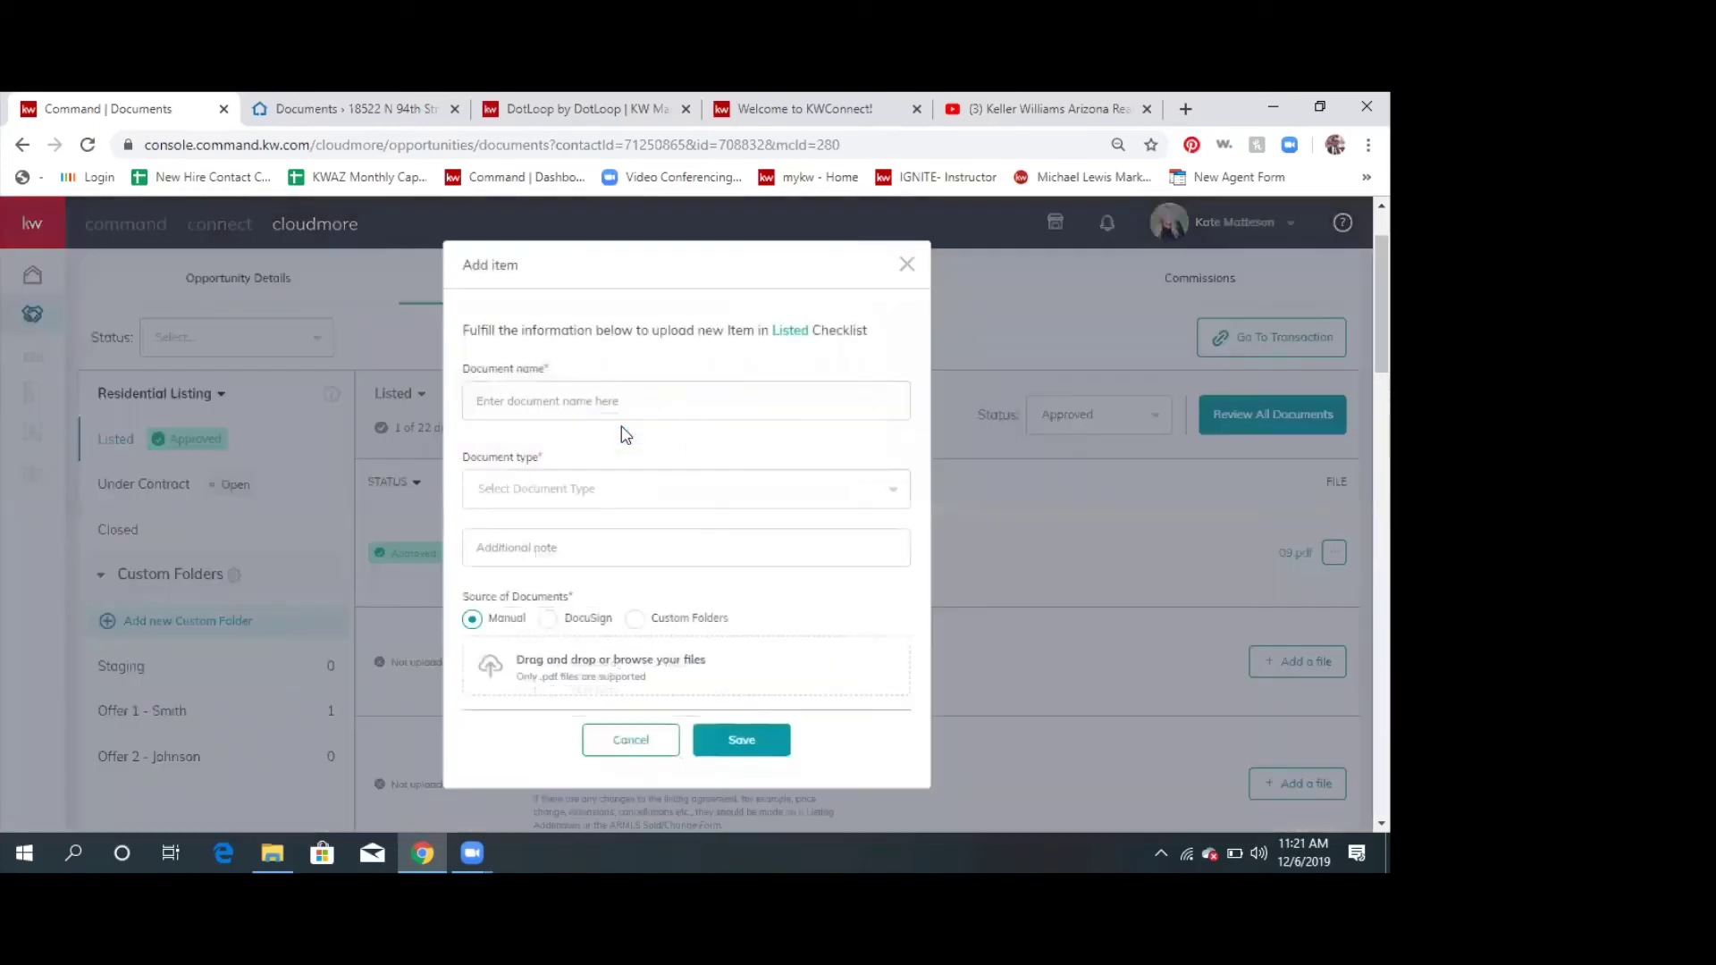
pyautogui.click(597, 403)
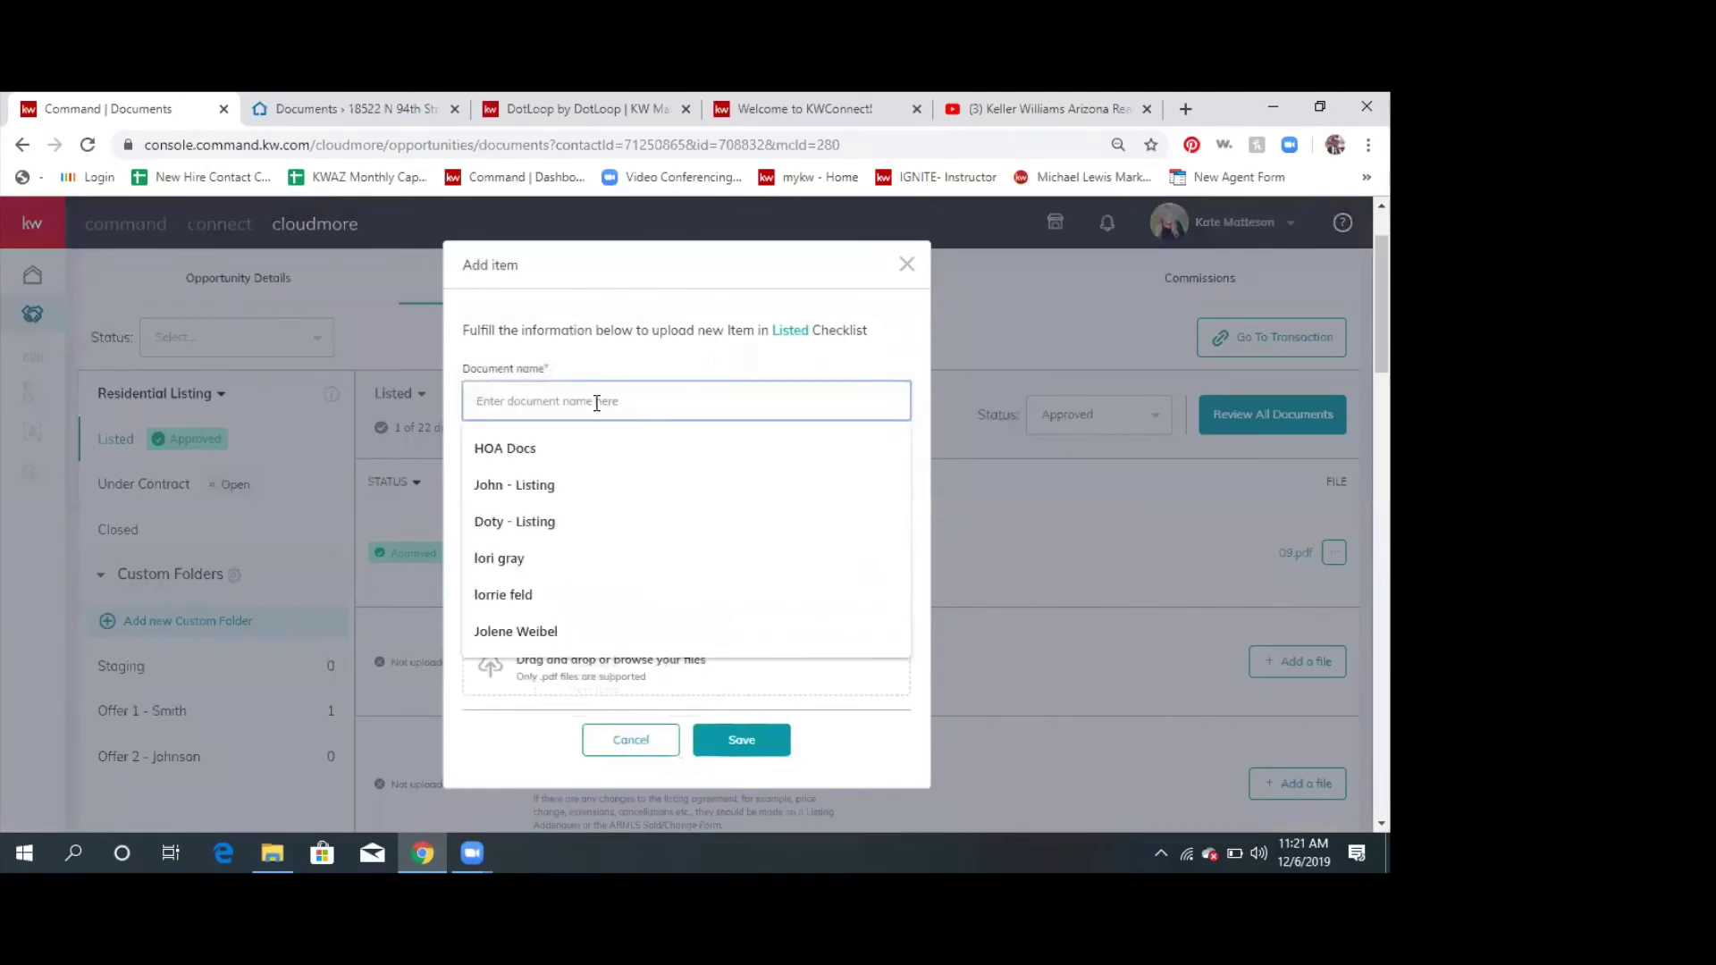
pyautogui.write('cc')
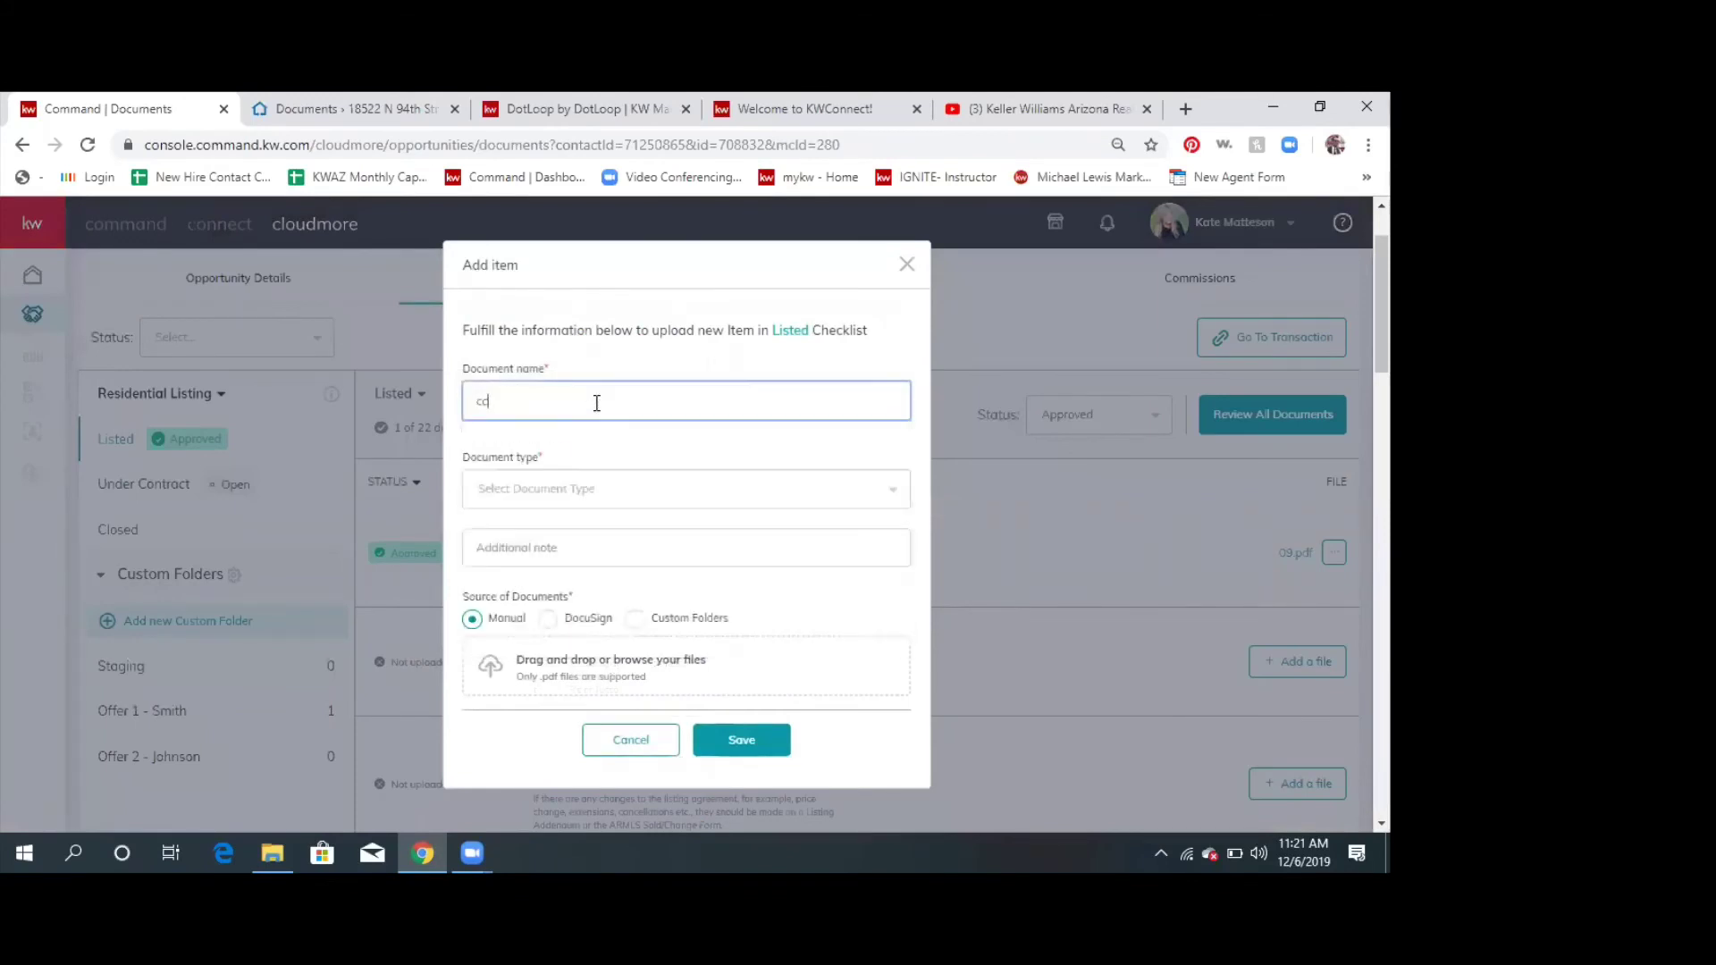
pyautogui.write("&r's")
pyautogui.click(600, 494)
pyautogui.scroll(-1, 581, 635)
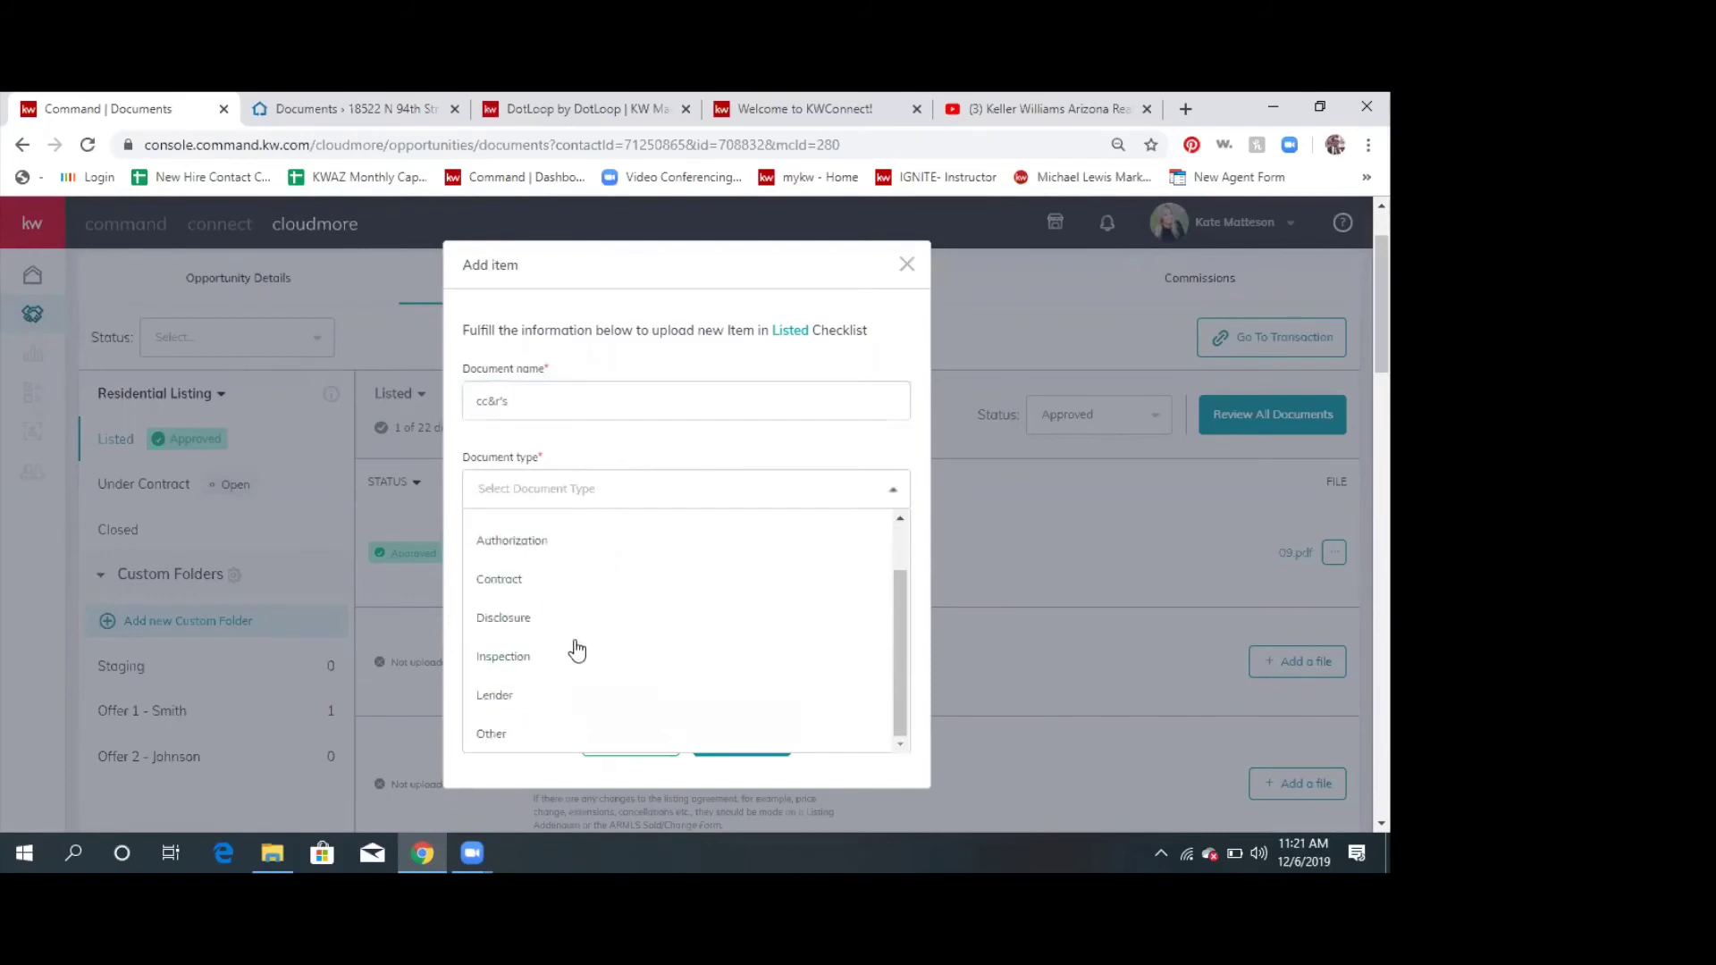
pyautogui.click(522, 626)
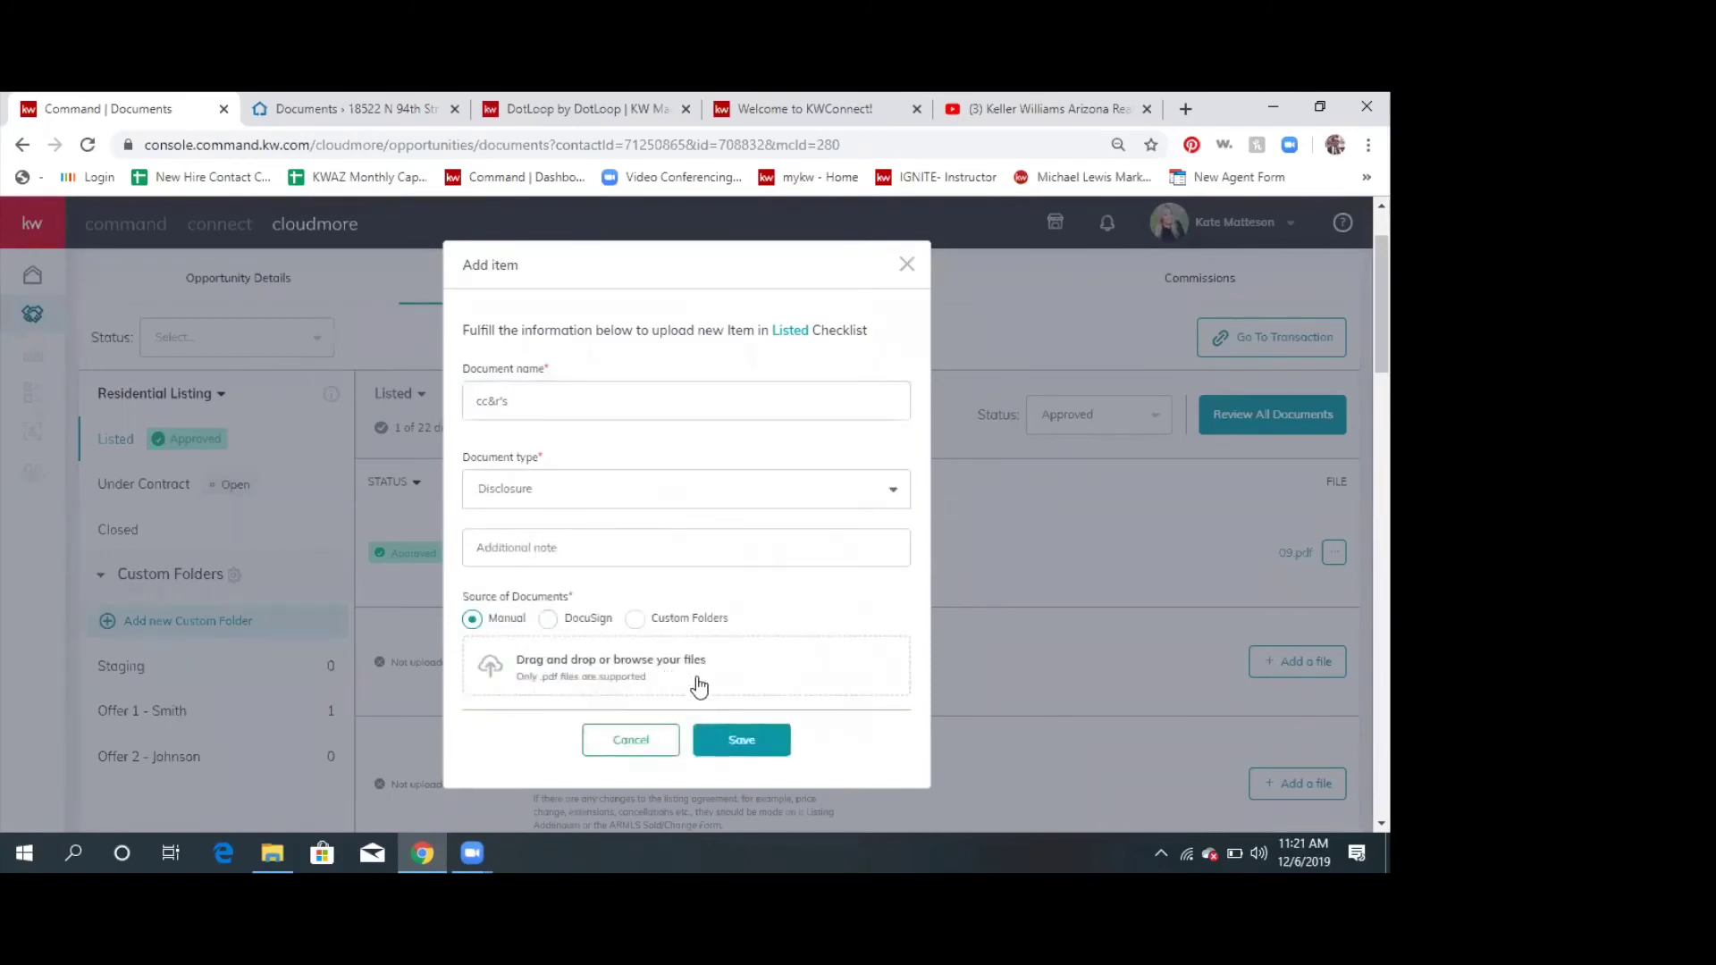
pyautogui.click(581, 620)
pyautogui.click(577, 657)
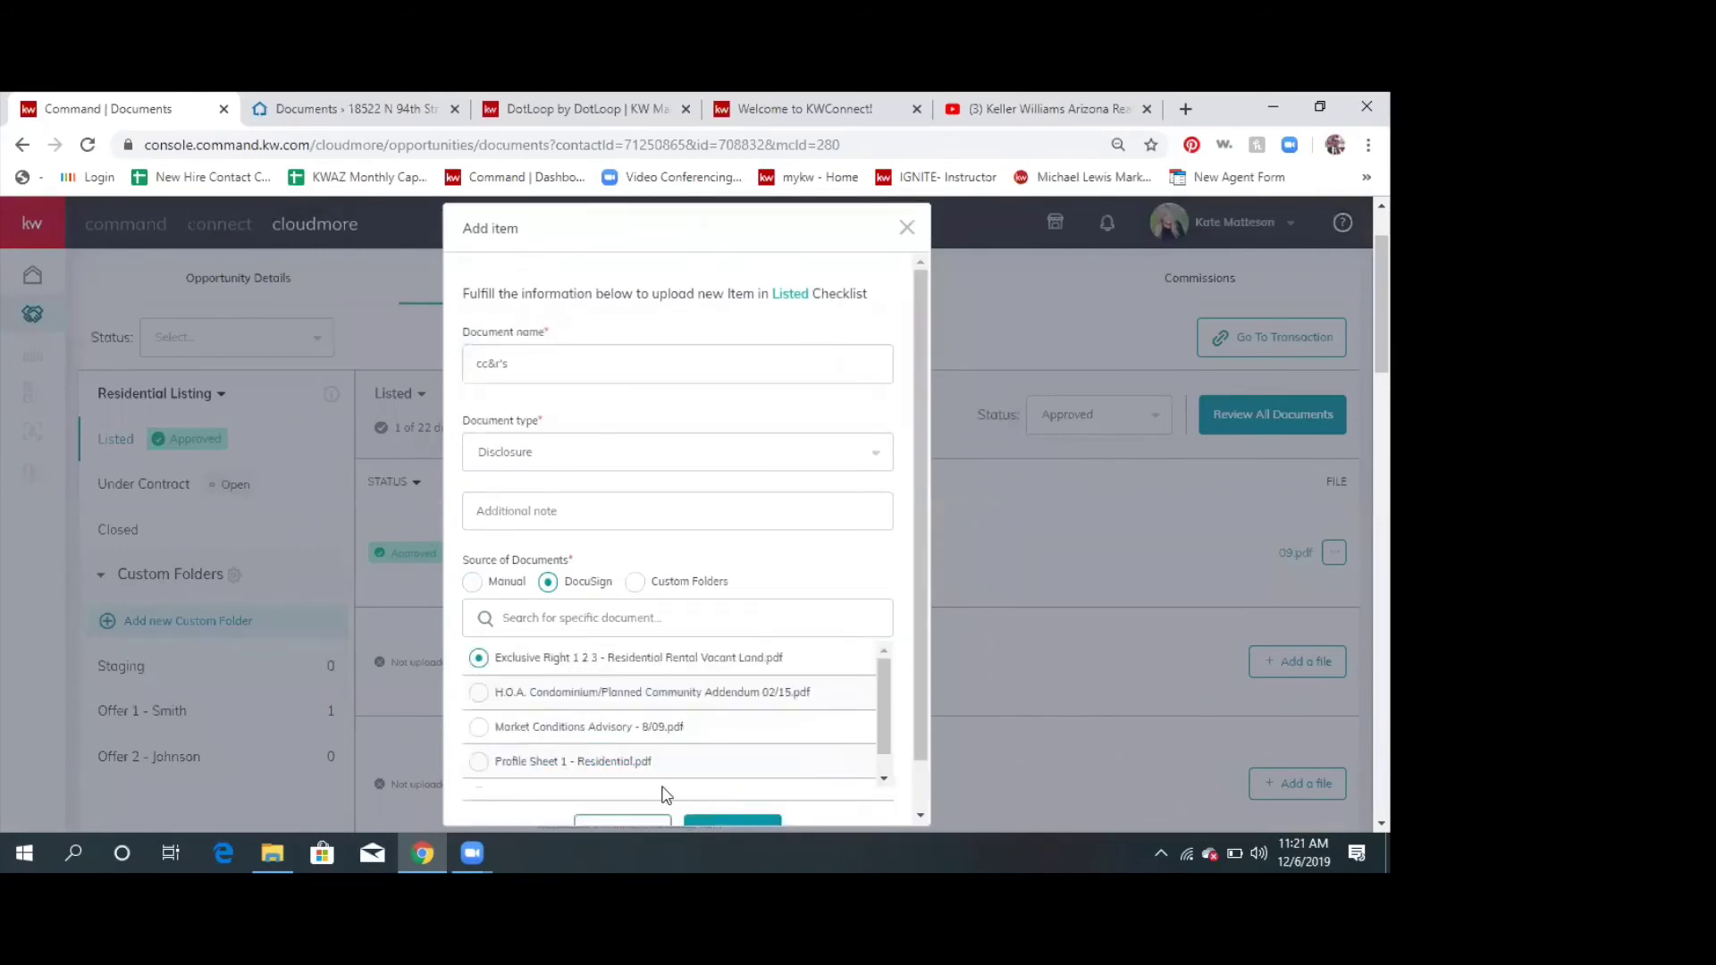
# - Scroll through the item form and return to the Command dashboard
pyautogui.scroll(-3, 889, 751)
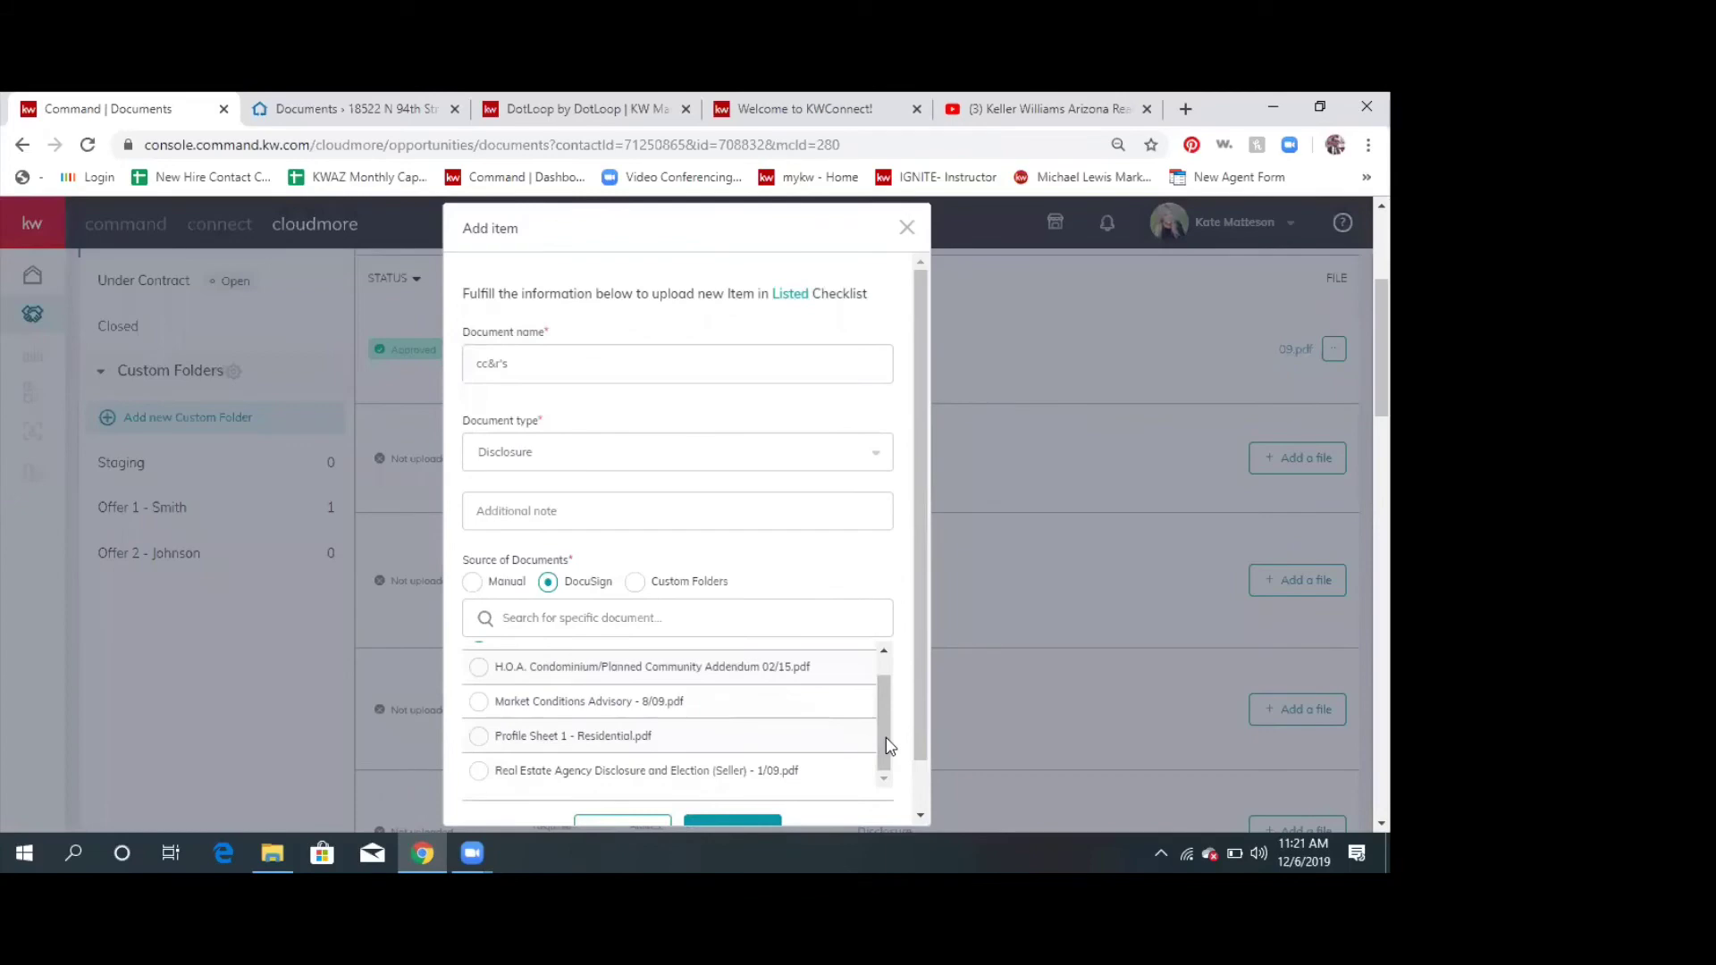
pyautogui.scroll(-2, 889, 747)
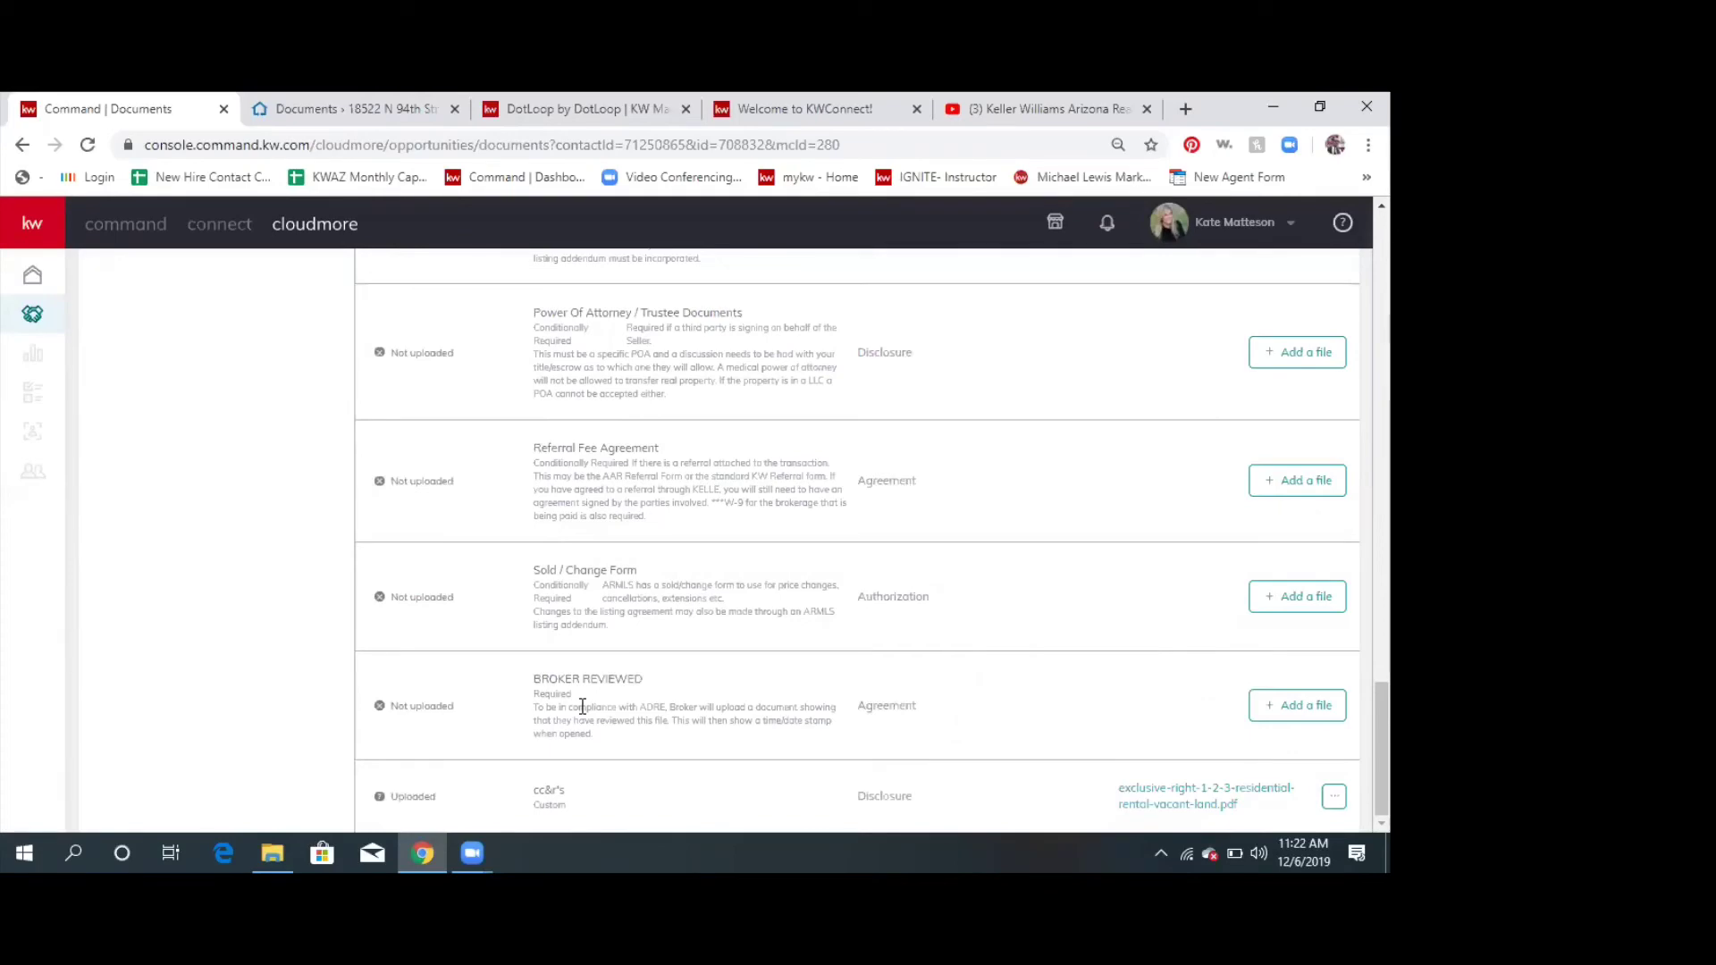
pyautogui.scroll(10, 329, 497)
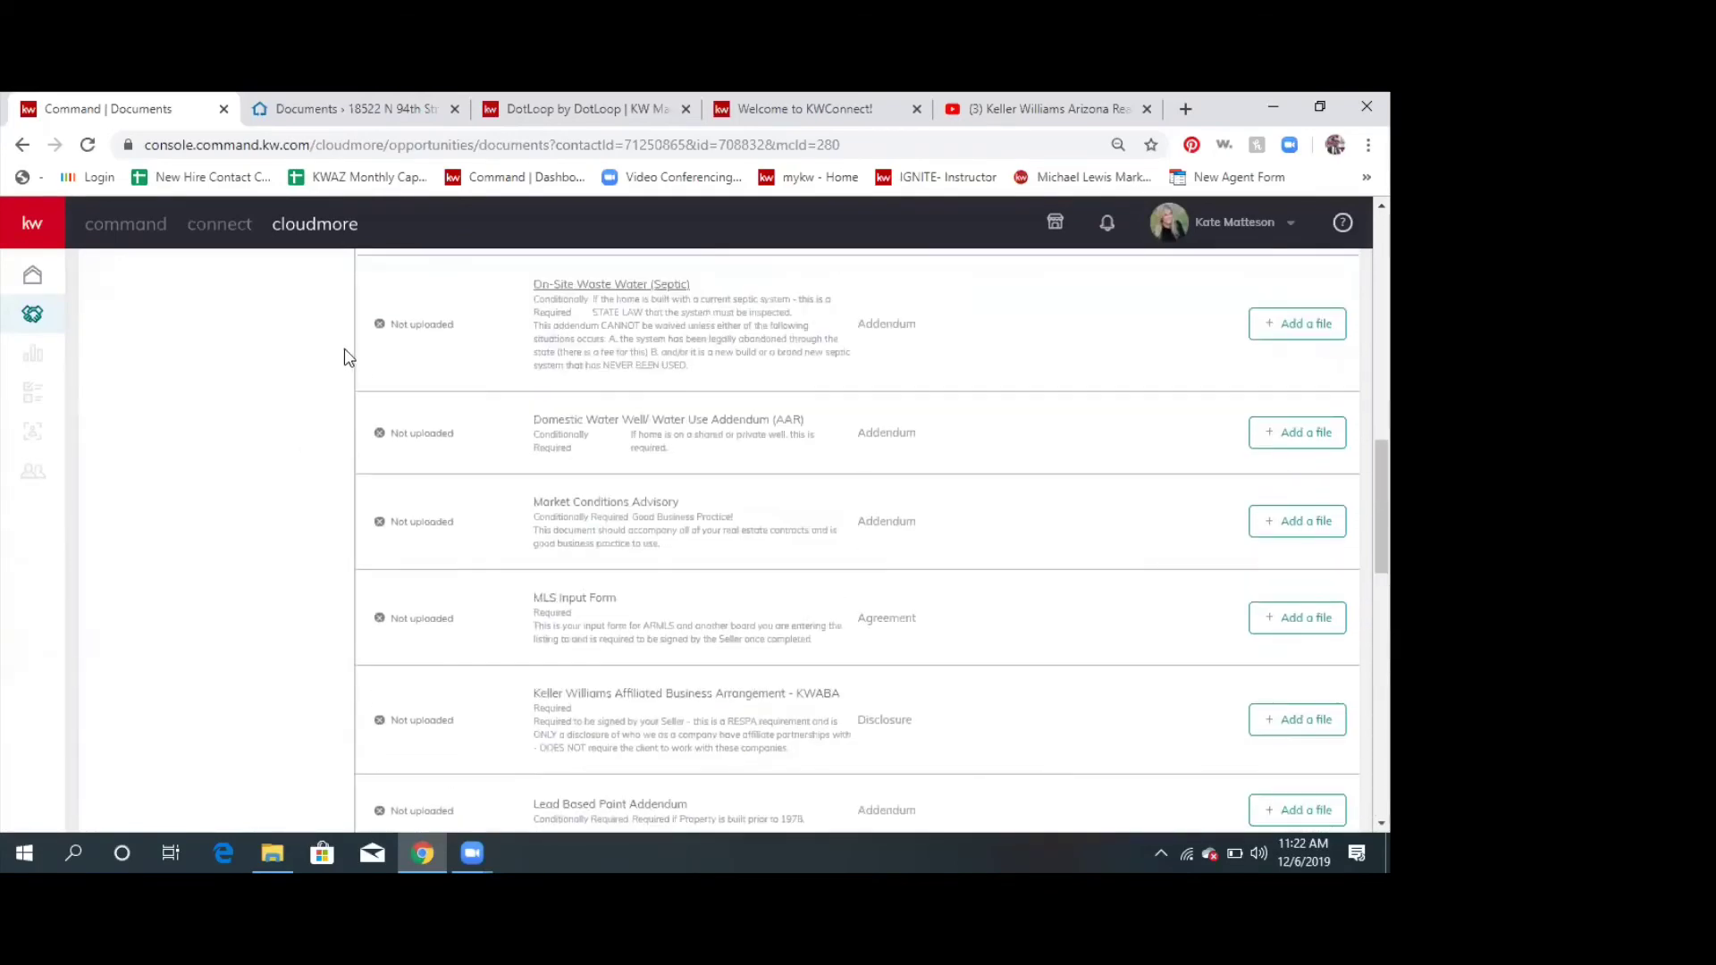
pyautogui.scroll(5, 349, 362)
pyautogui.click(152, 225)
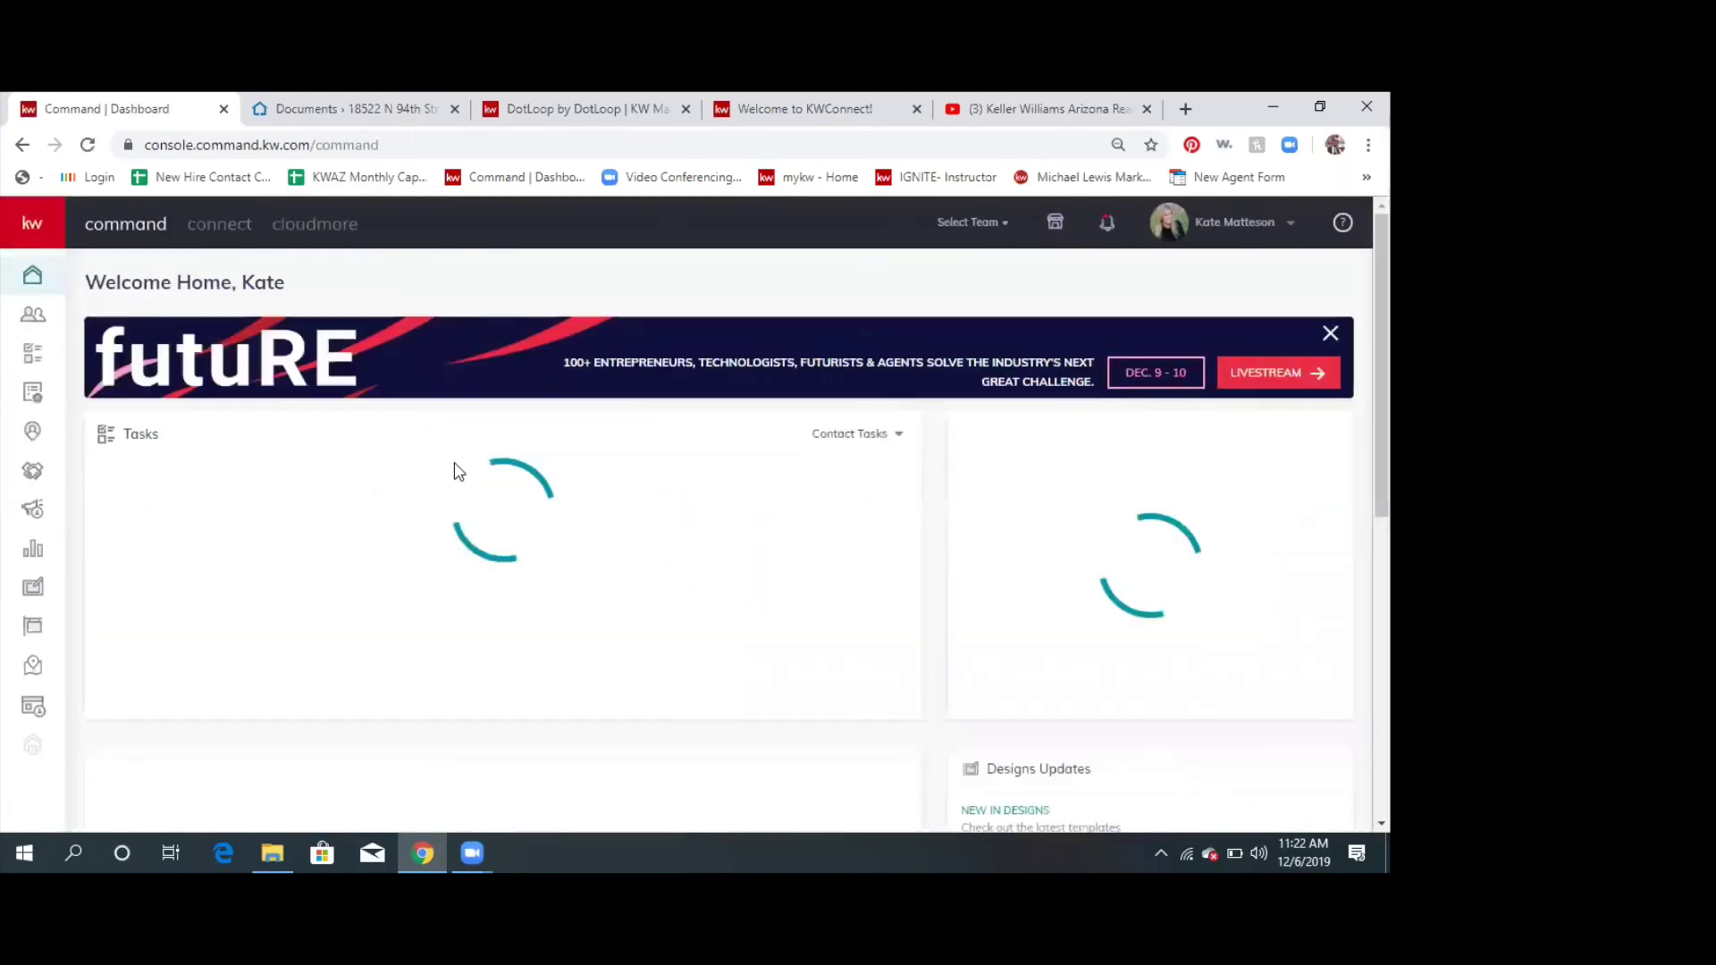
# - Go to Opportunities, show Listings Active, open the listing card and view its Documents
pyautogui.click(34, 474)
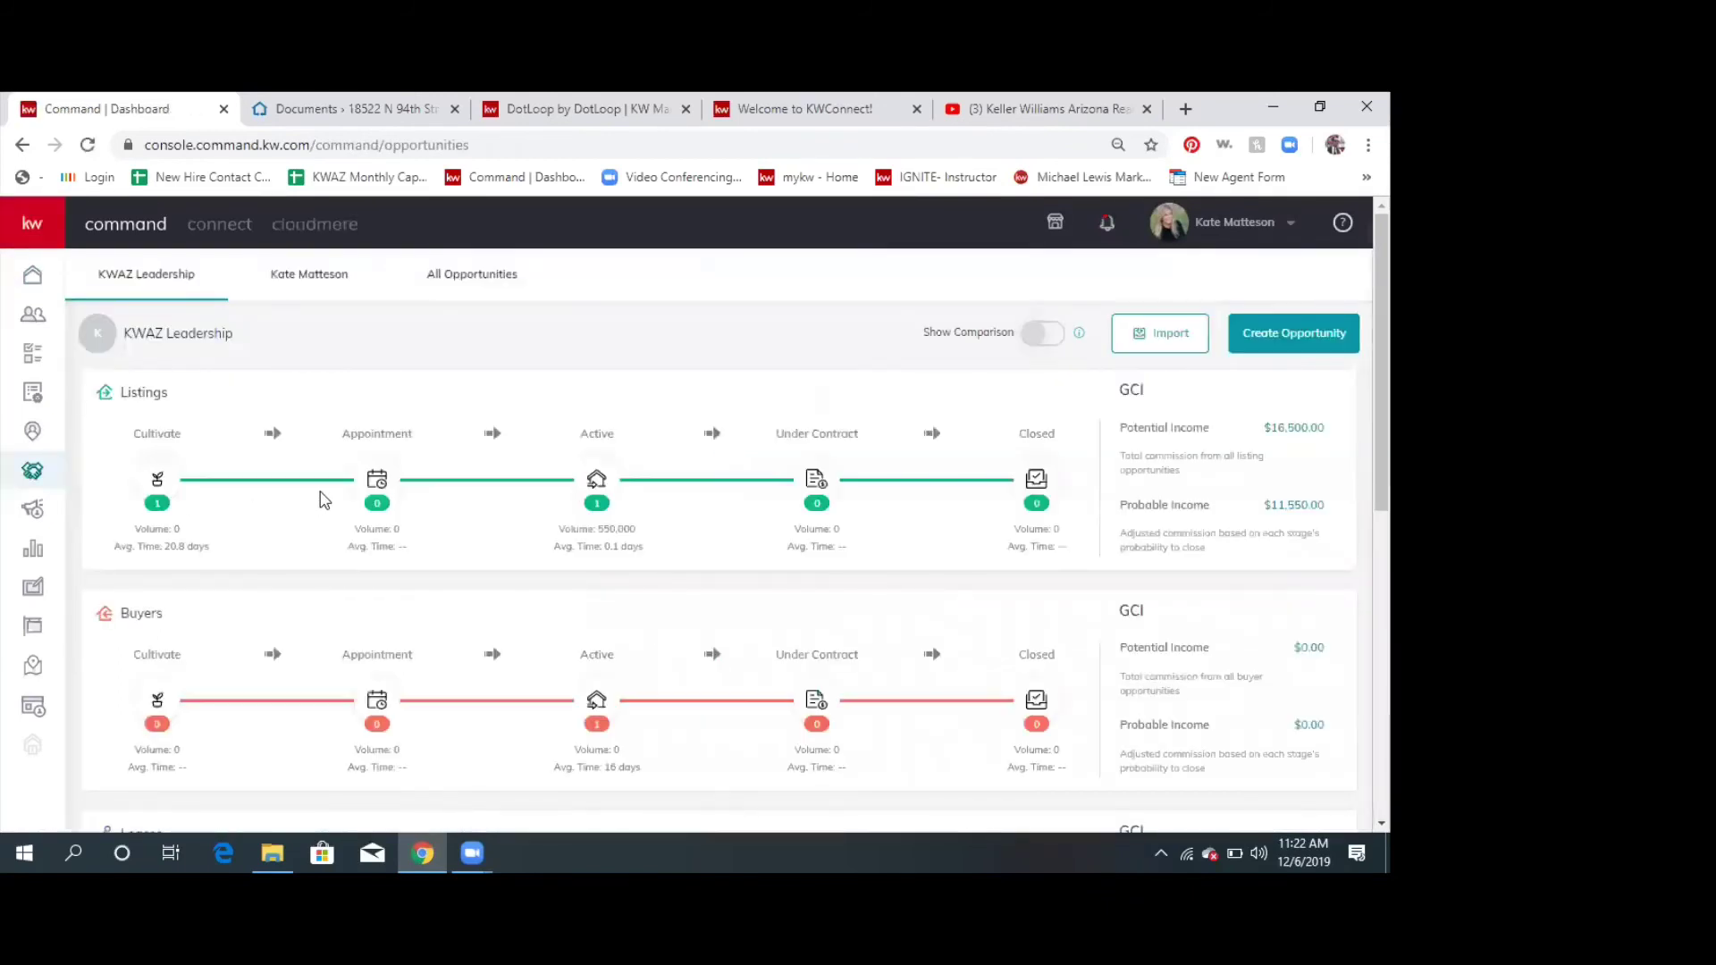
pyautogui.click(596, 490)
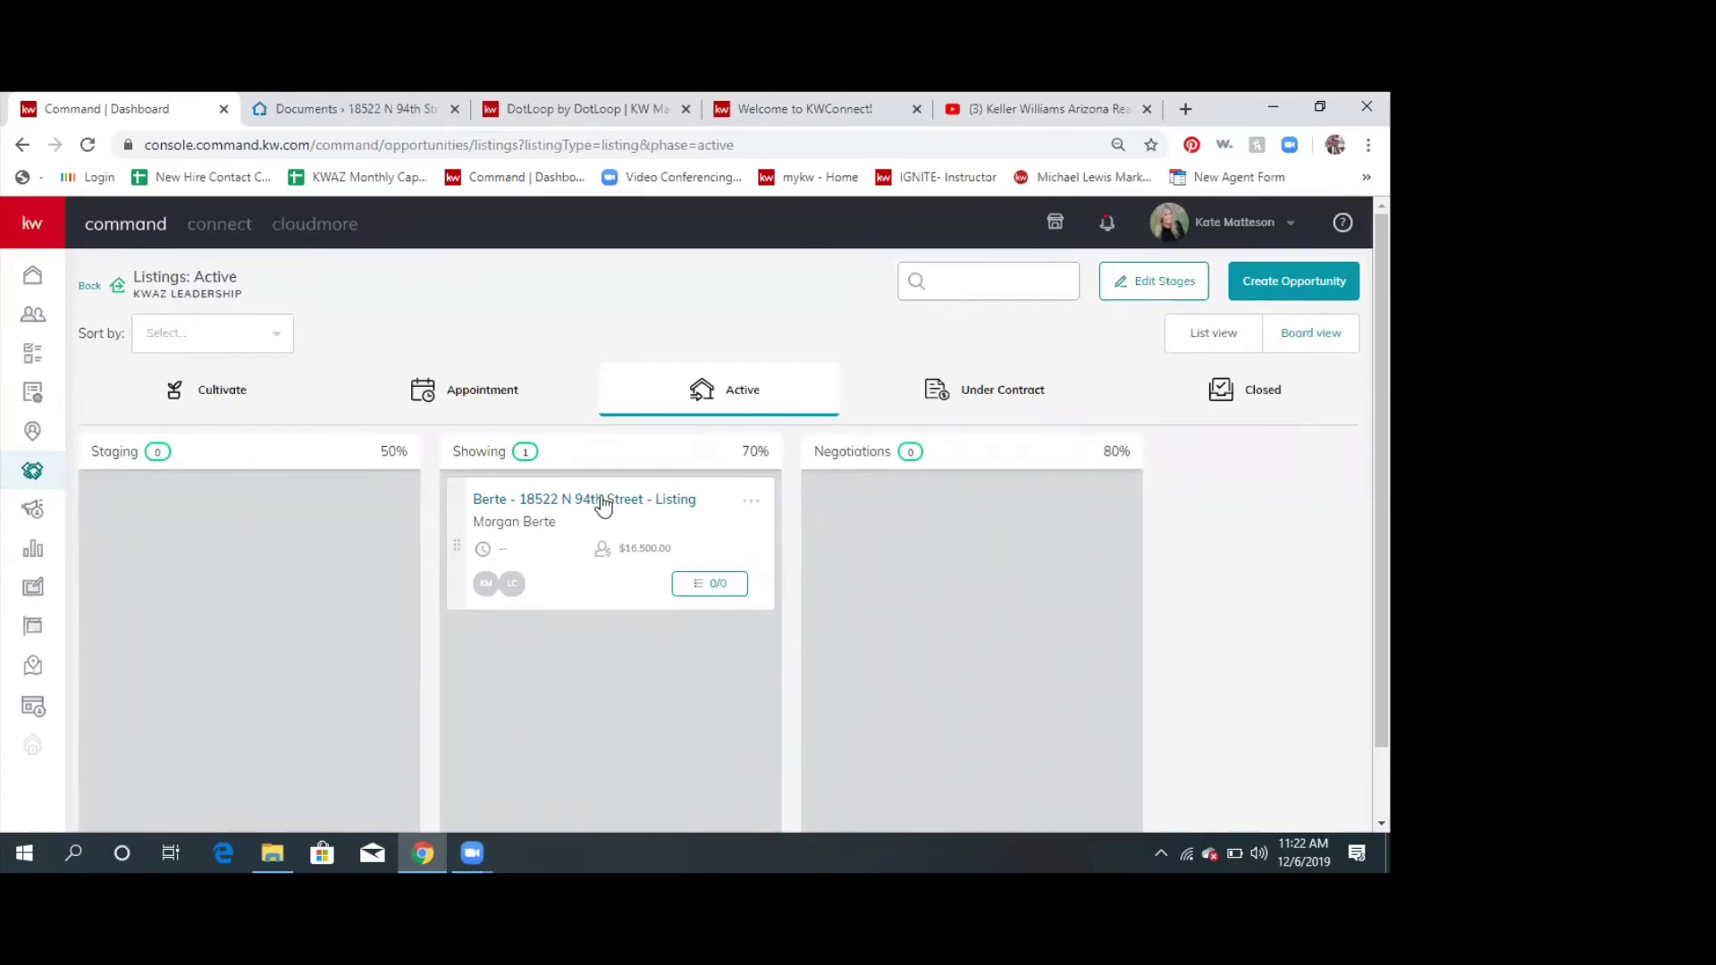
pyautogui.click(595, 499)
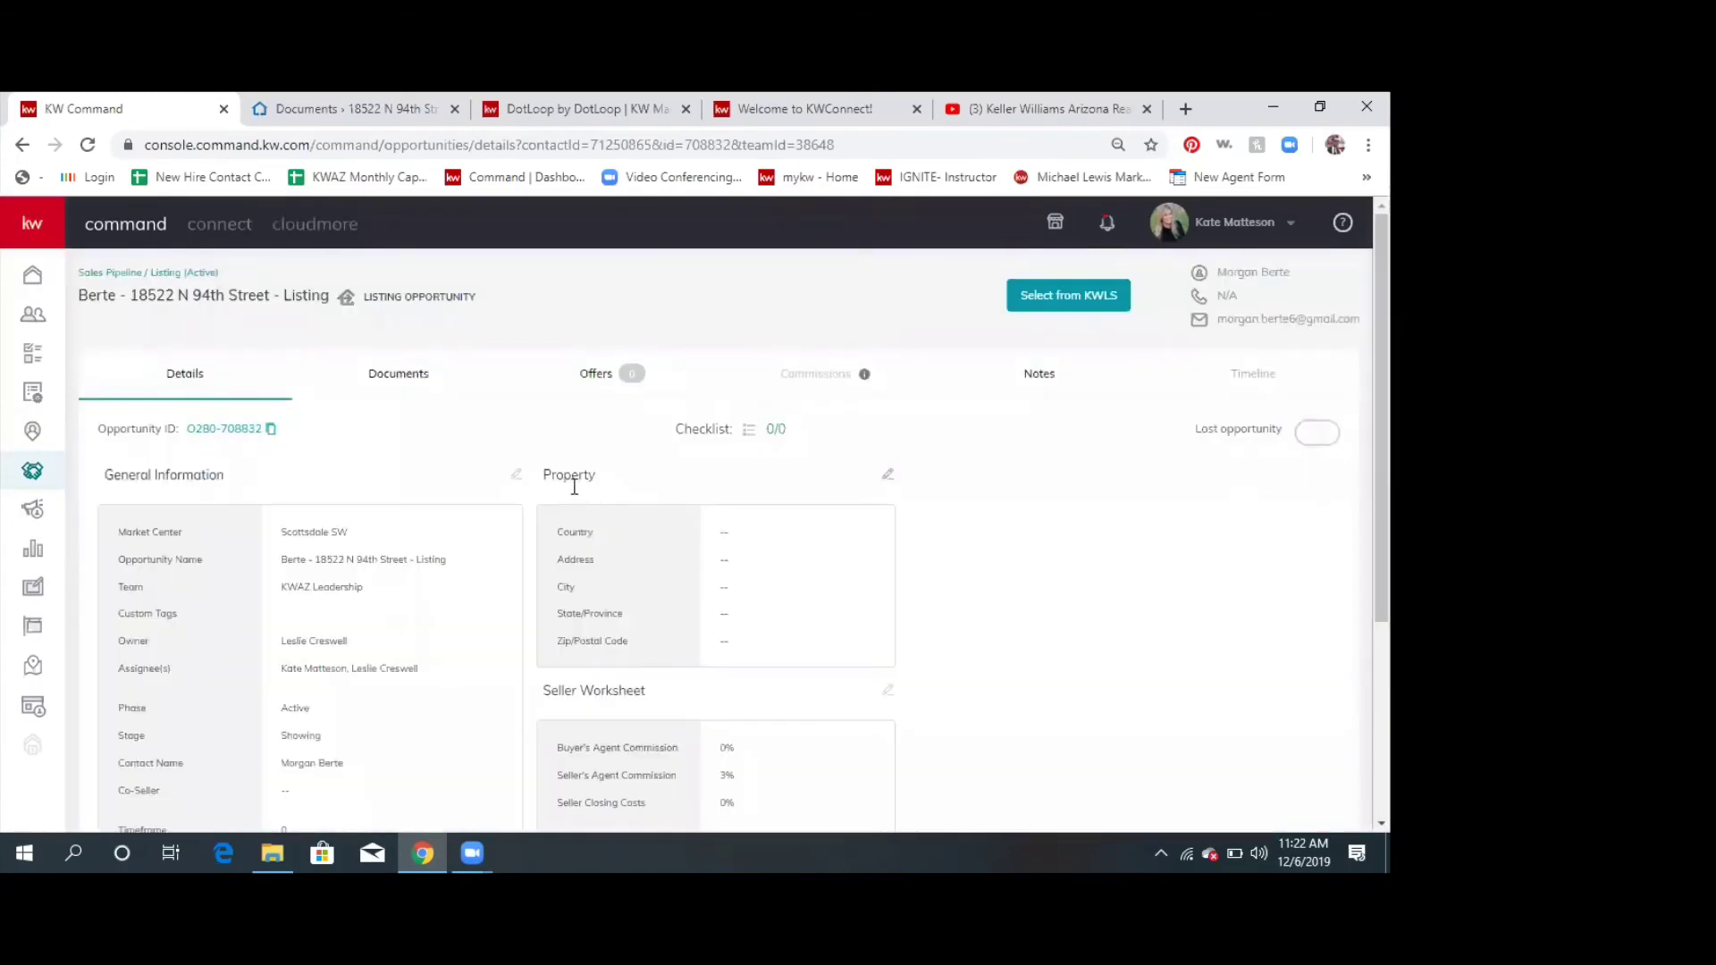
pyautogui.click(418, 386)
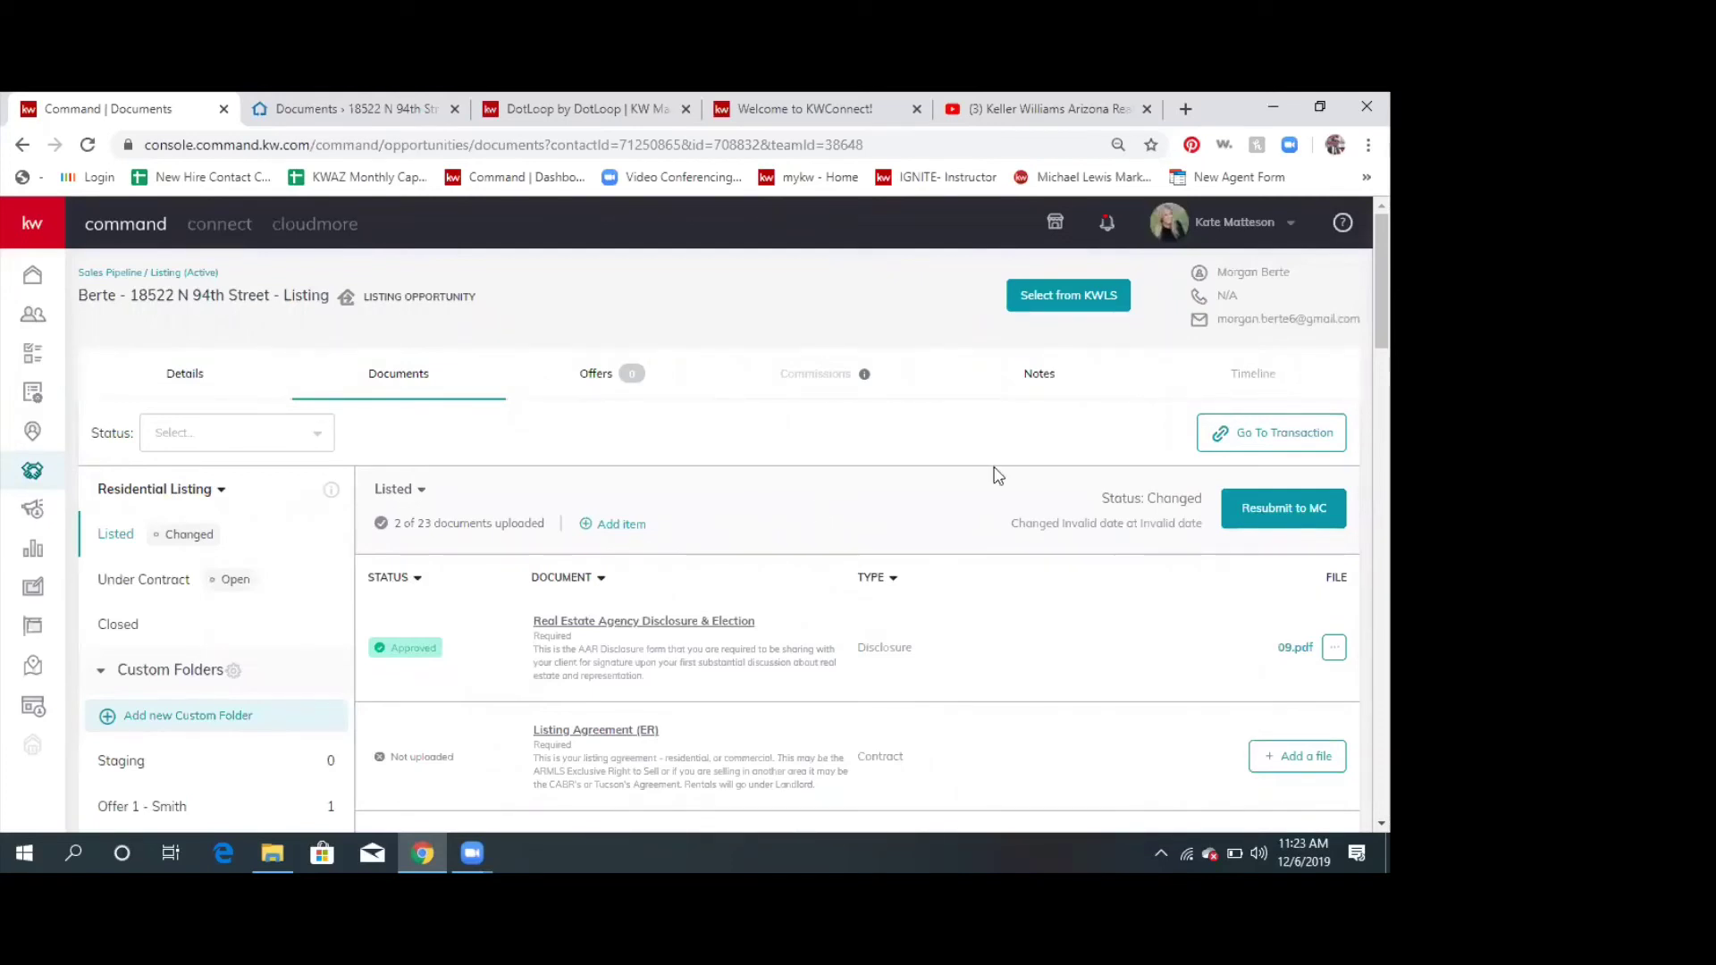
# - In the linked DocuSign room, create a new 'Please DocuSign' draft envelope and open it
pyautogui.click(1290, 433)
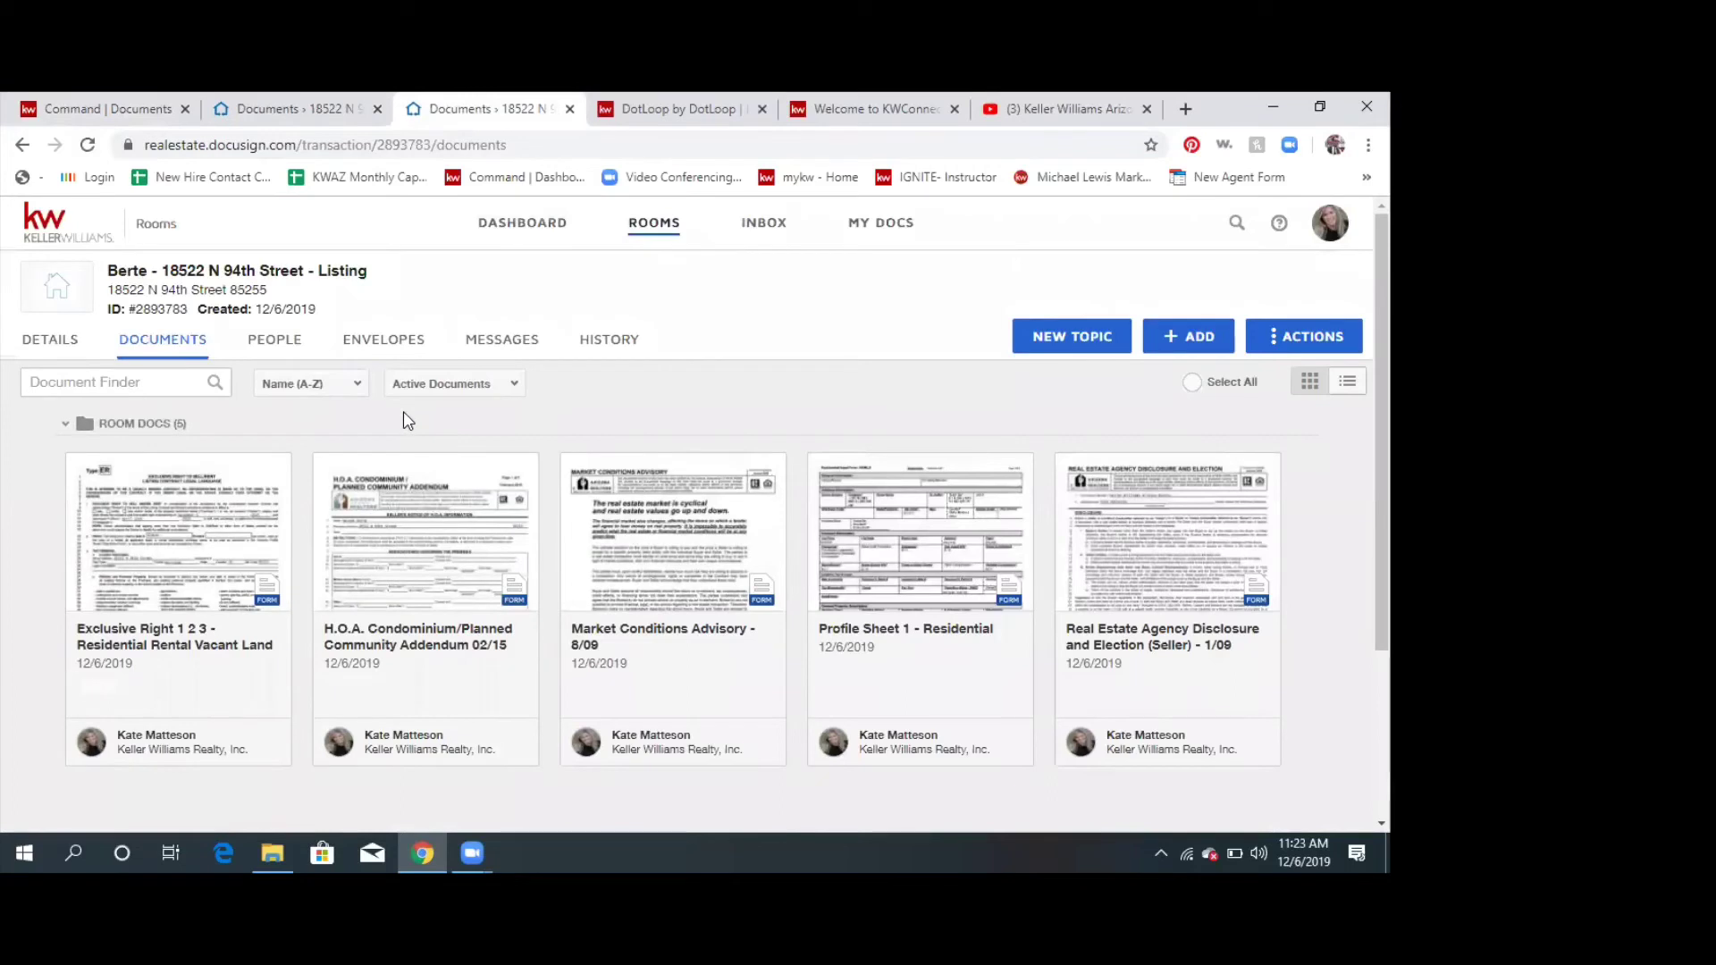
pyautogui.click(384, 356)
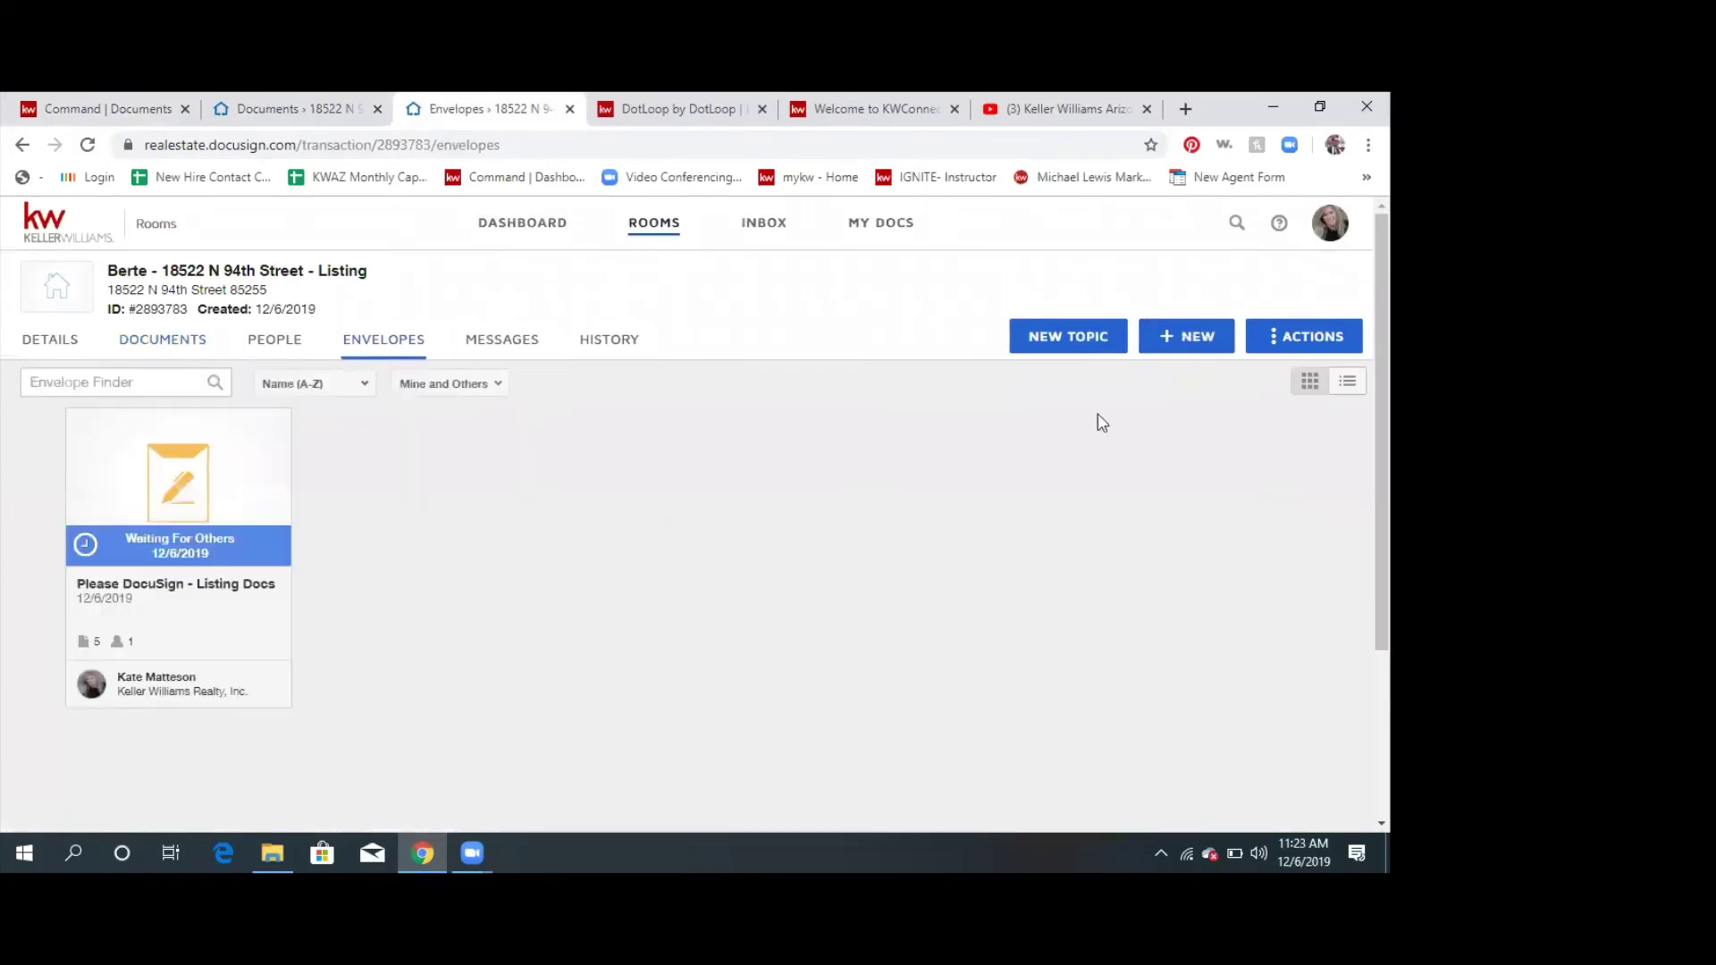
pyautogui.click(1186, 340)
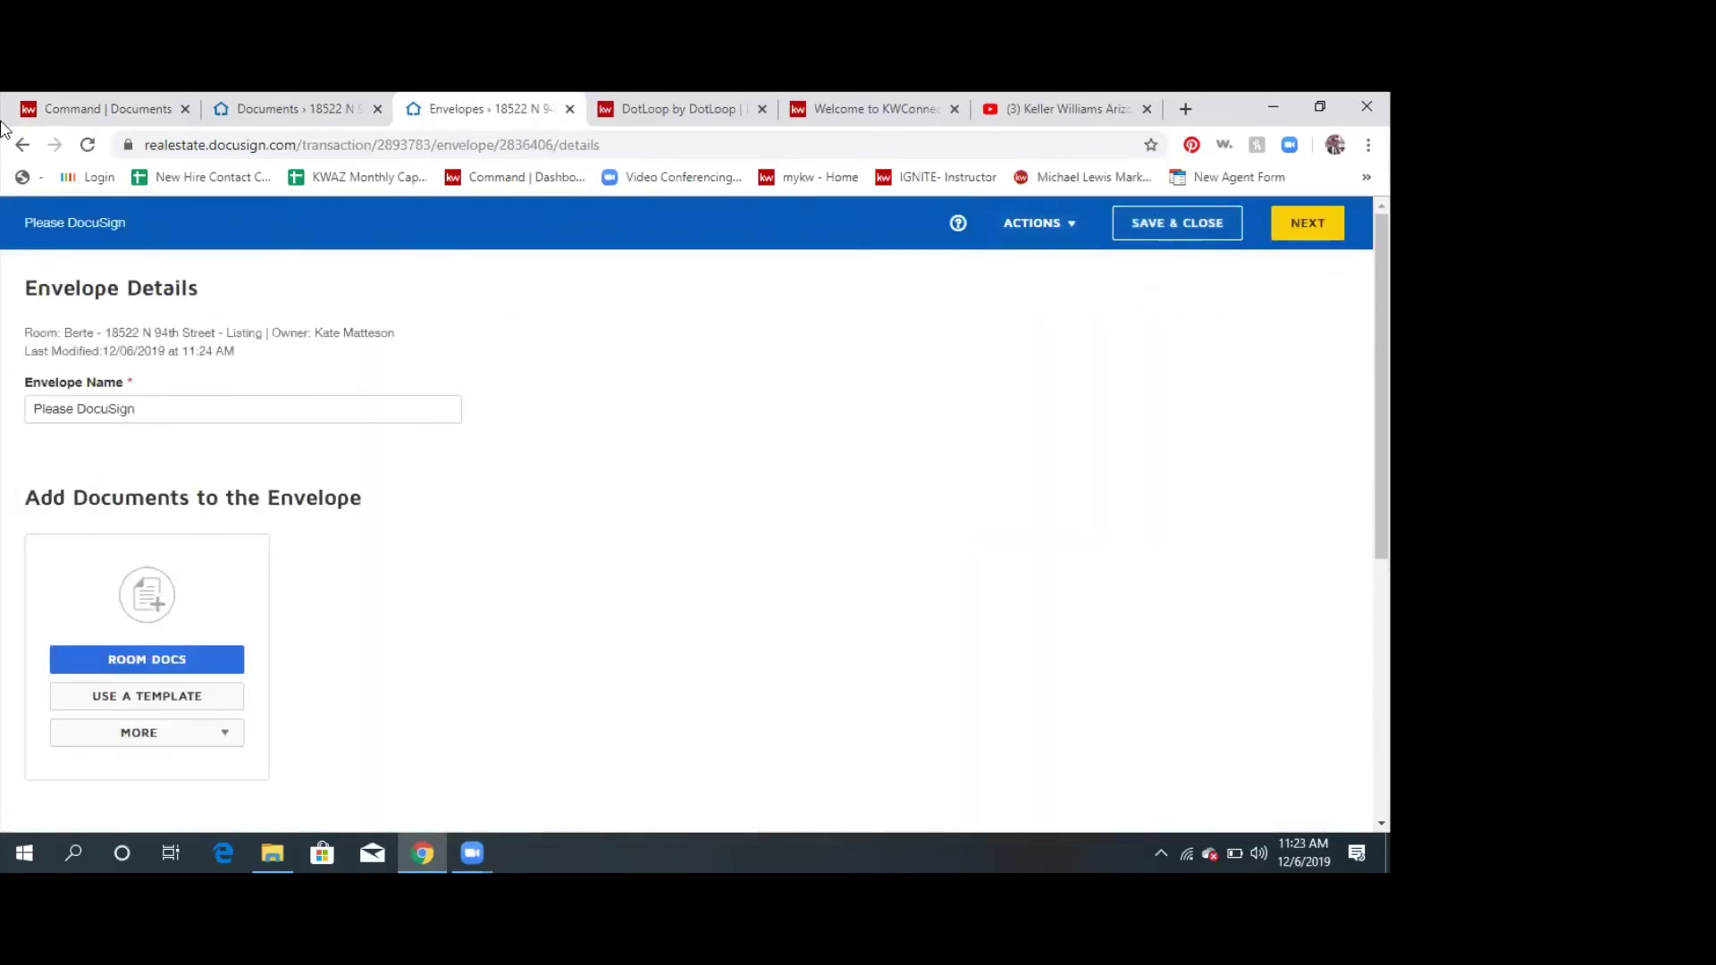
pyautogui.click(22, 145)
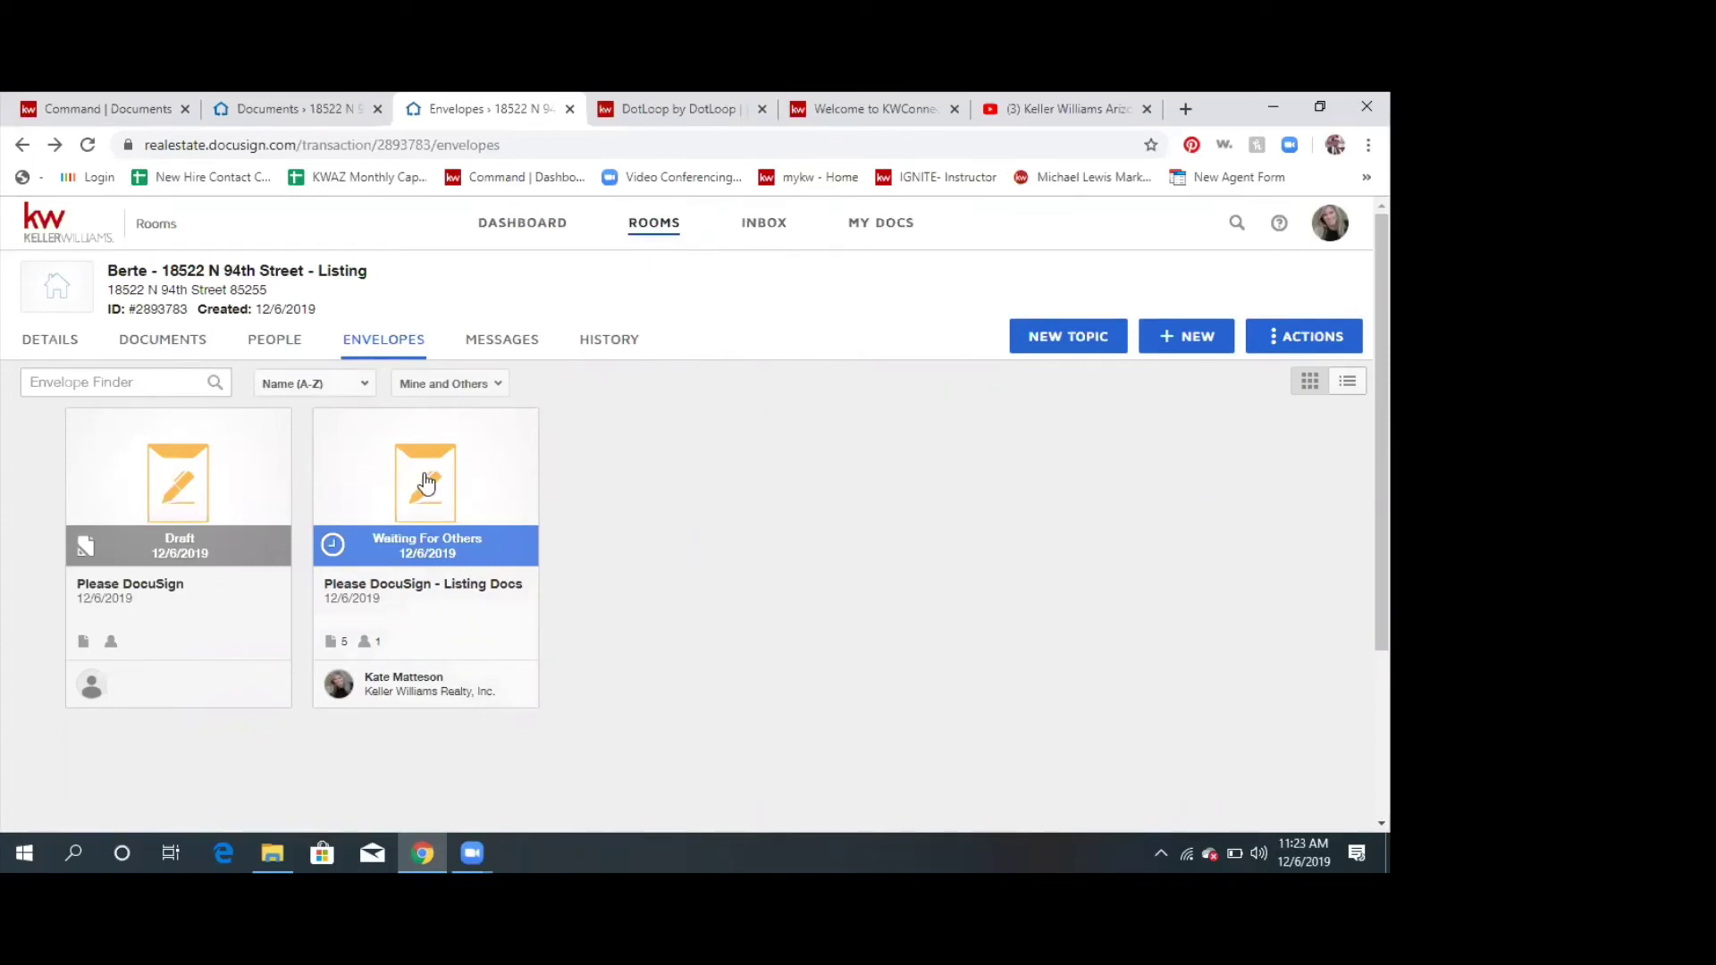
pyautogui.click(213, 487)
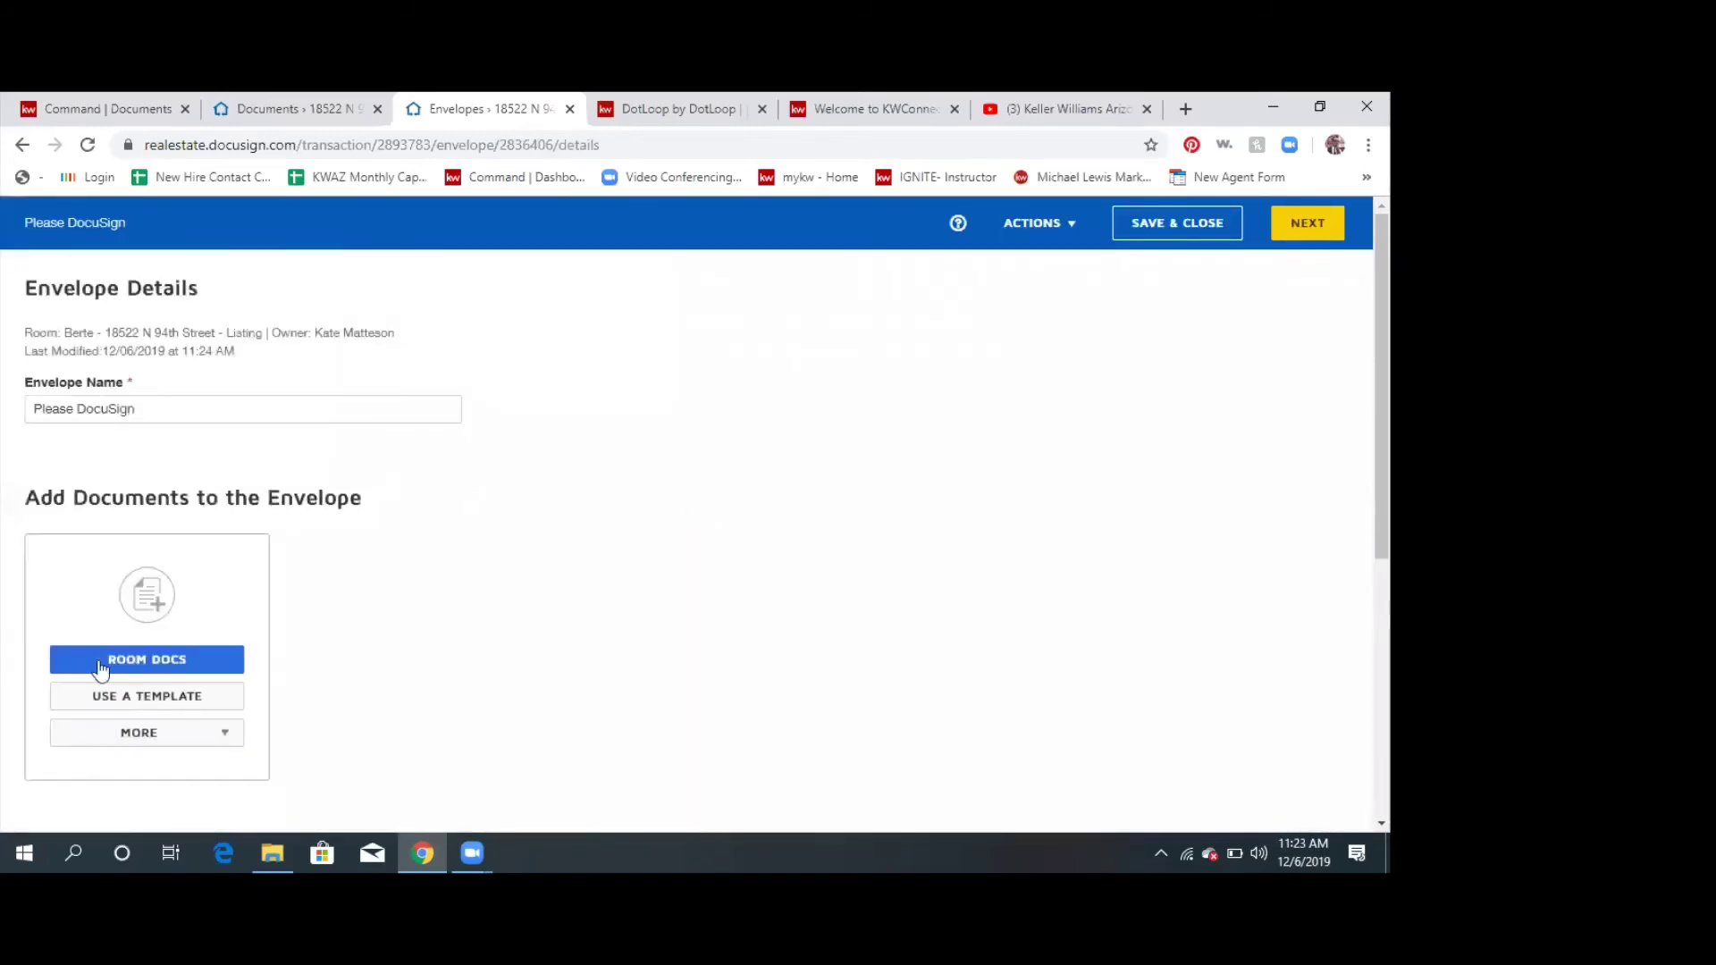
# - Browse the shared templates without adding any, then go back to the room's envelopes
pyautogui.click(106, 699)
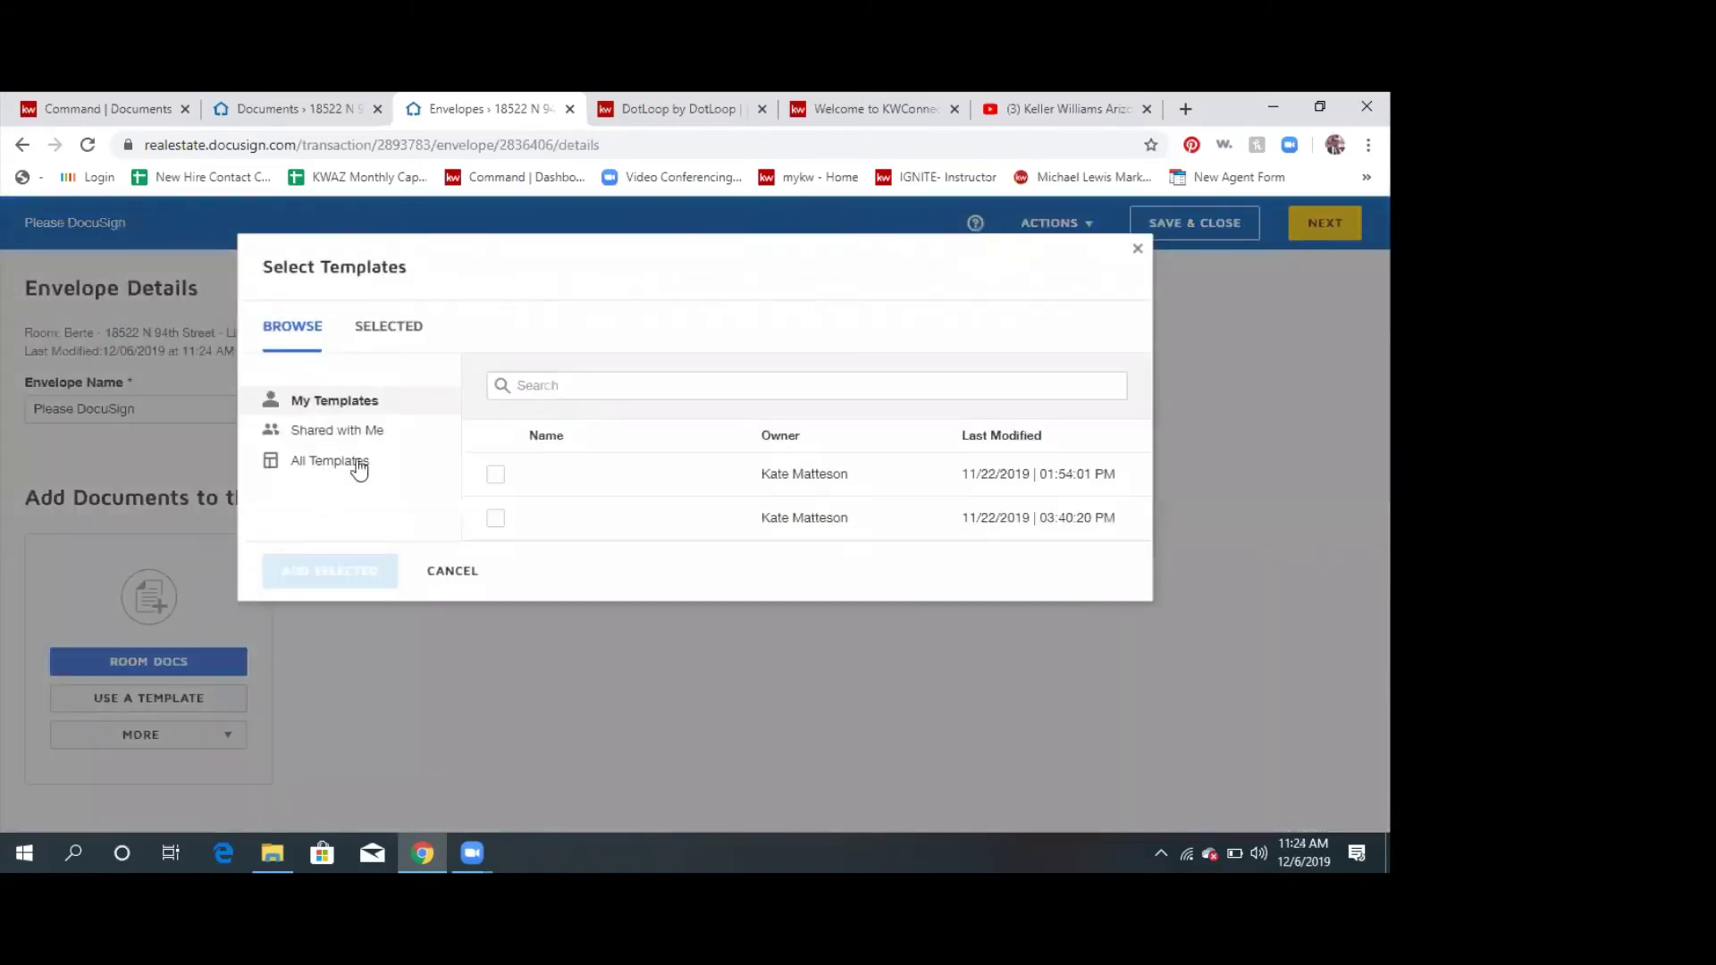
pyautogui.click(379, 433)
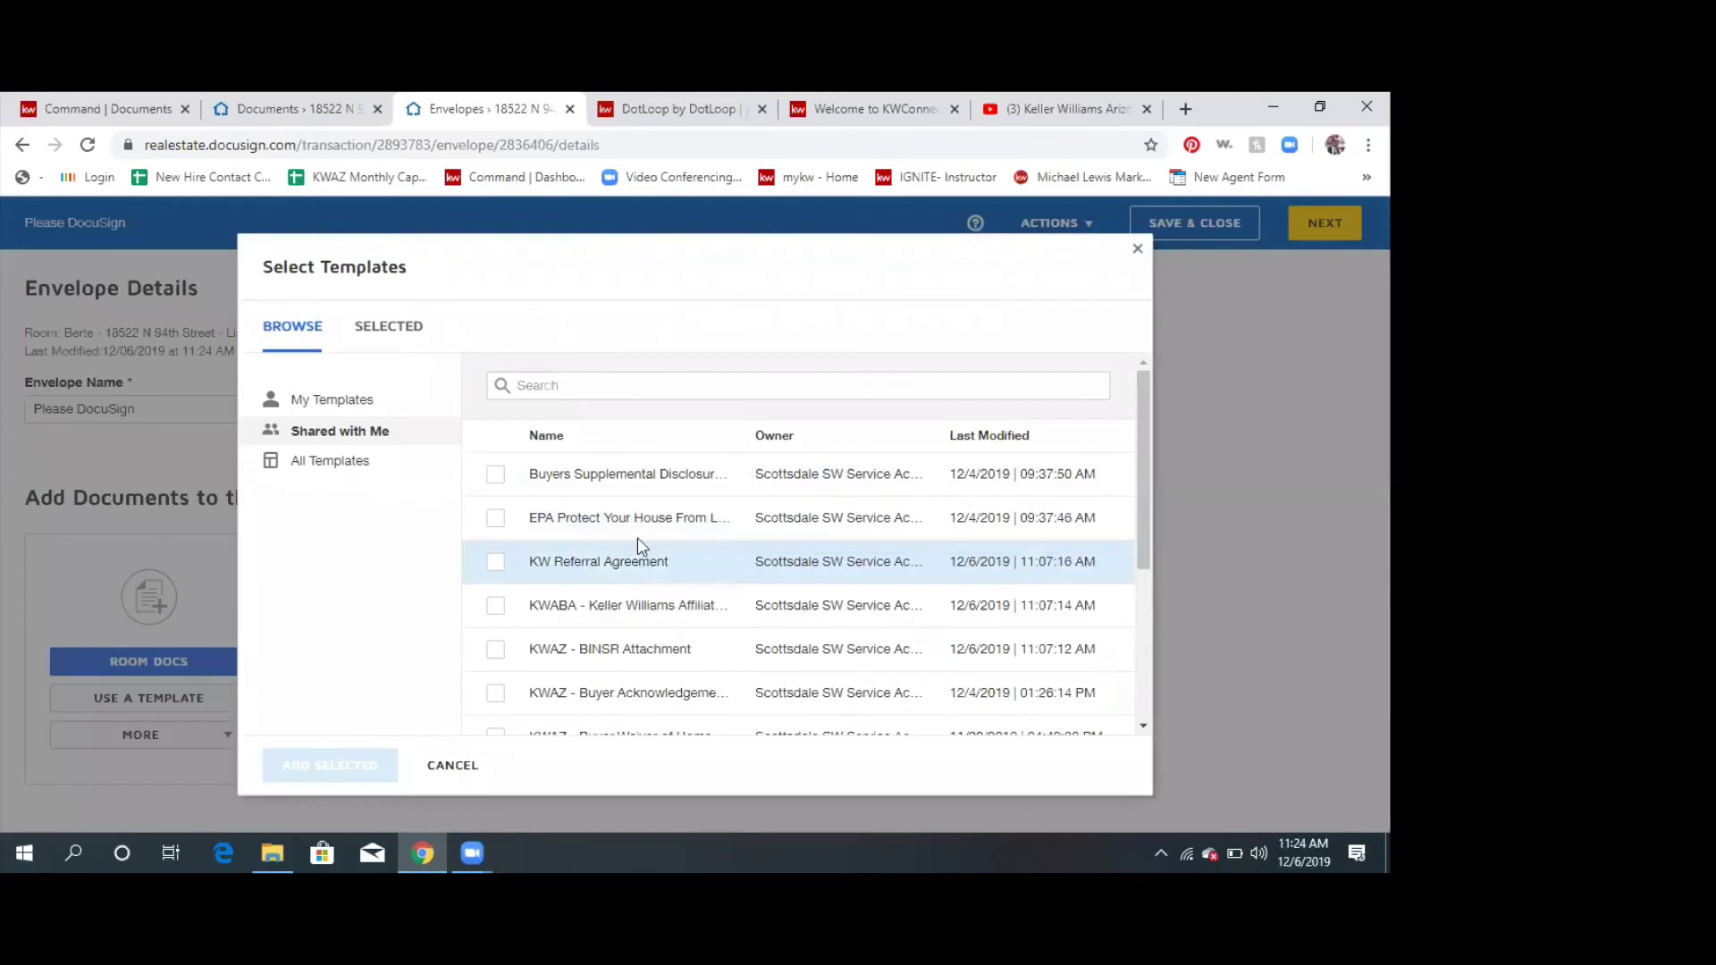
pyautogui.click(1139, 251)
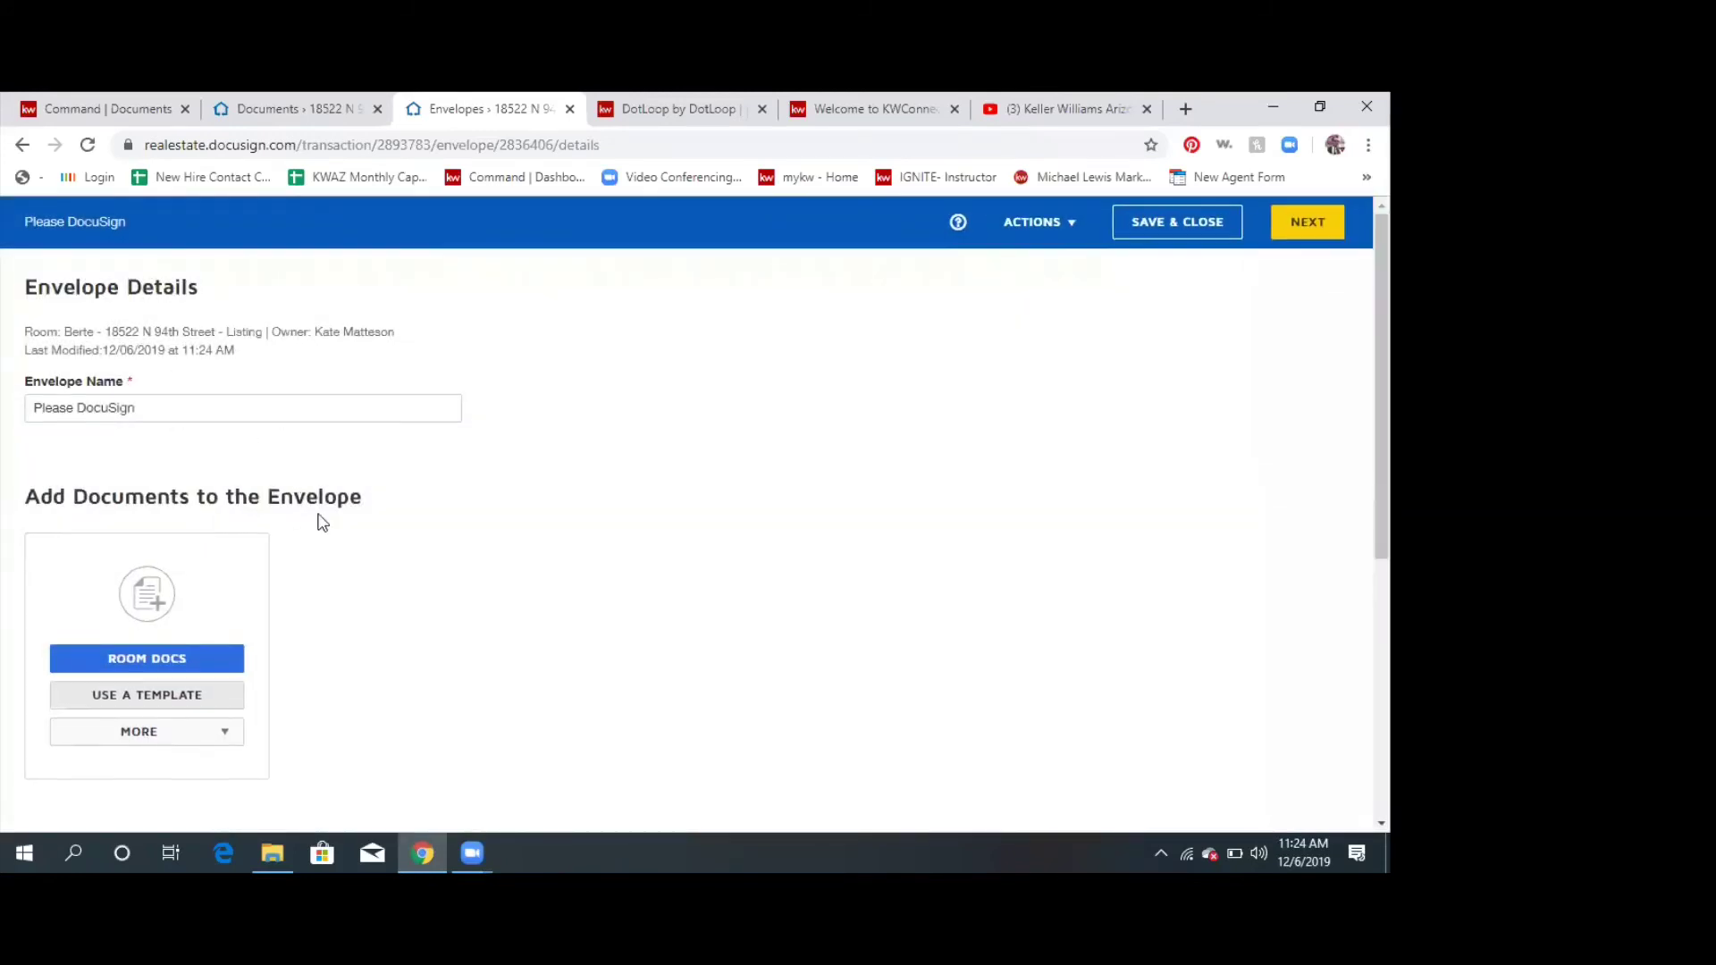
pyautogui.scroll(-1, 317, 519)
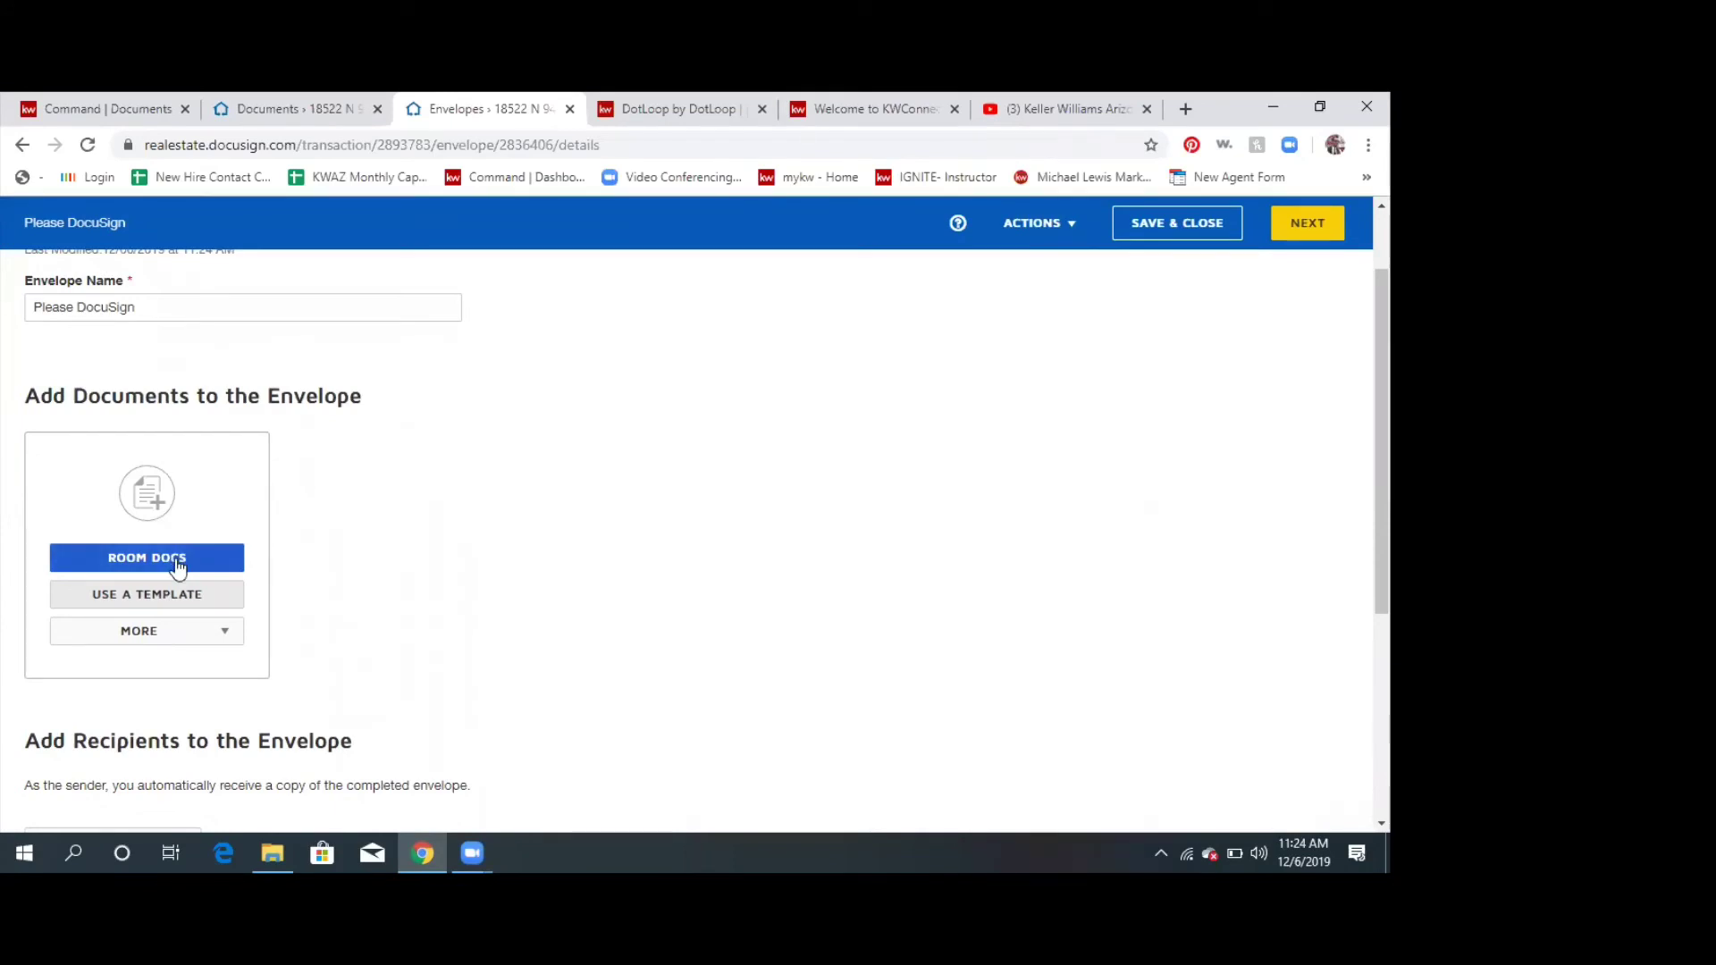
pyautogui.scroll(1, 203, 456)
pyautogui.click(21, 145)
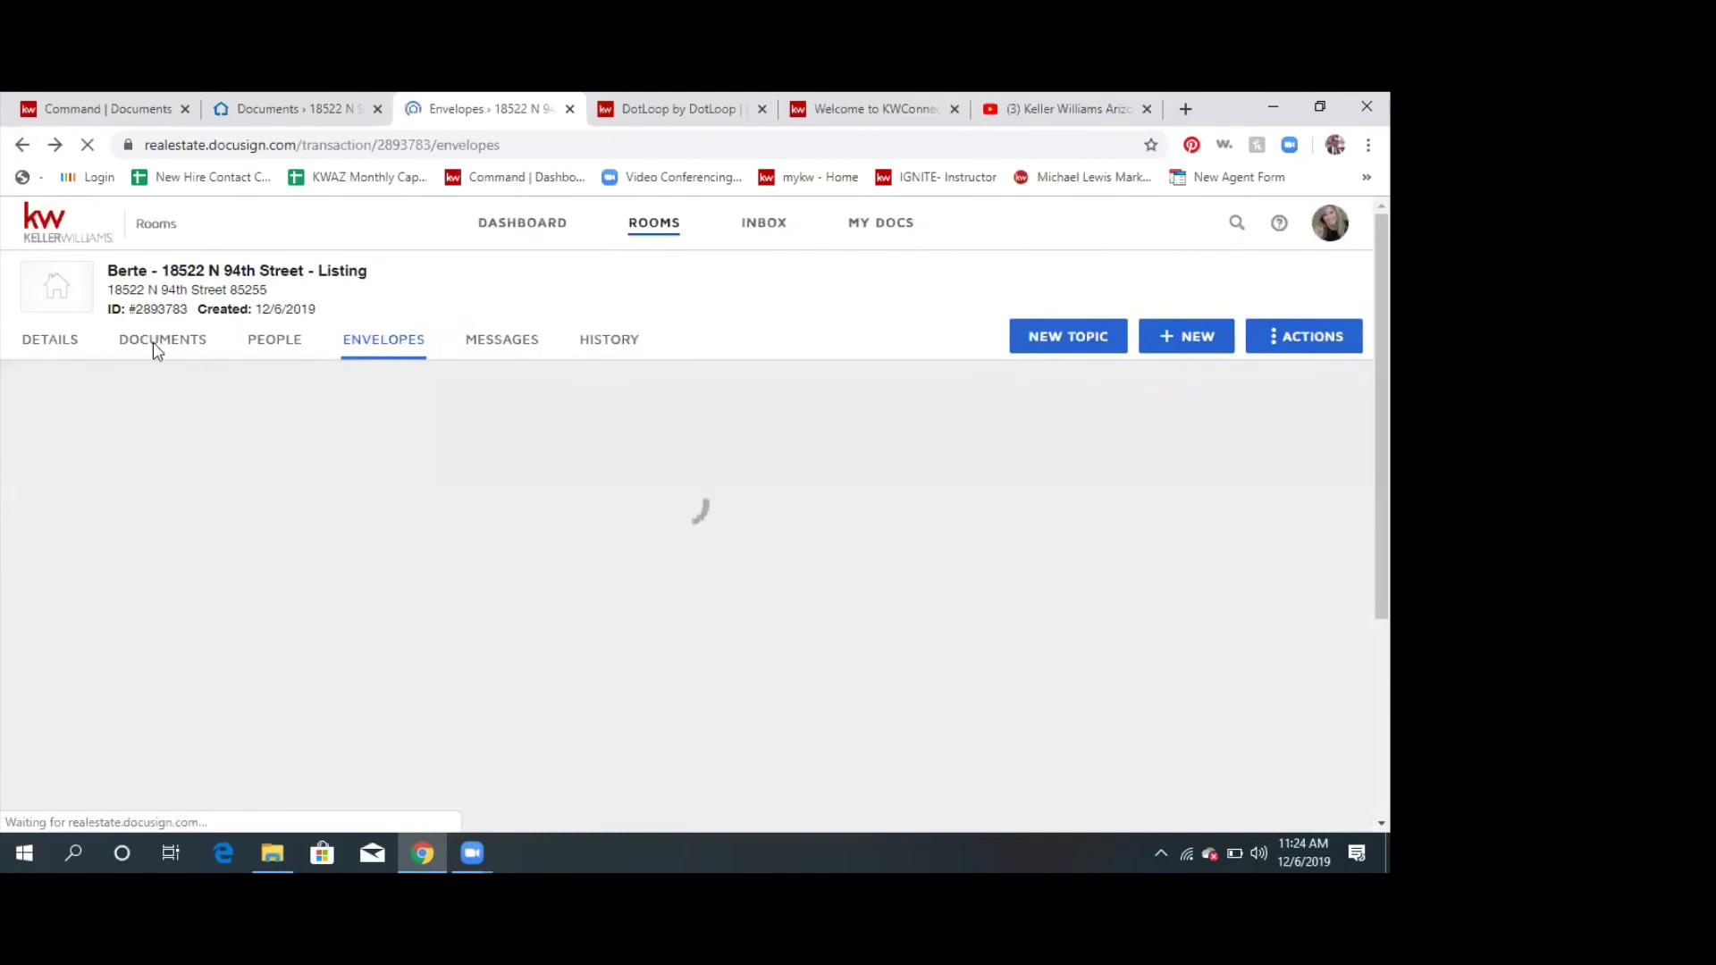
# - From the room's Documents, choose to add forms from the Residential Buyer Forms group
pyautogui.click(154, 347)
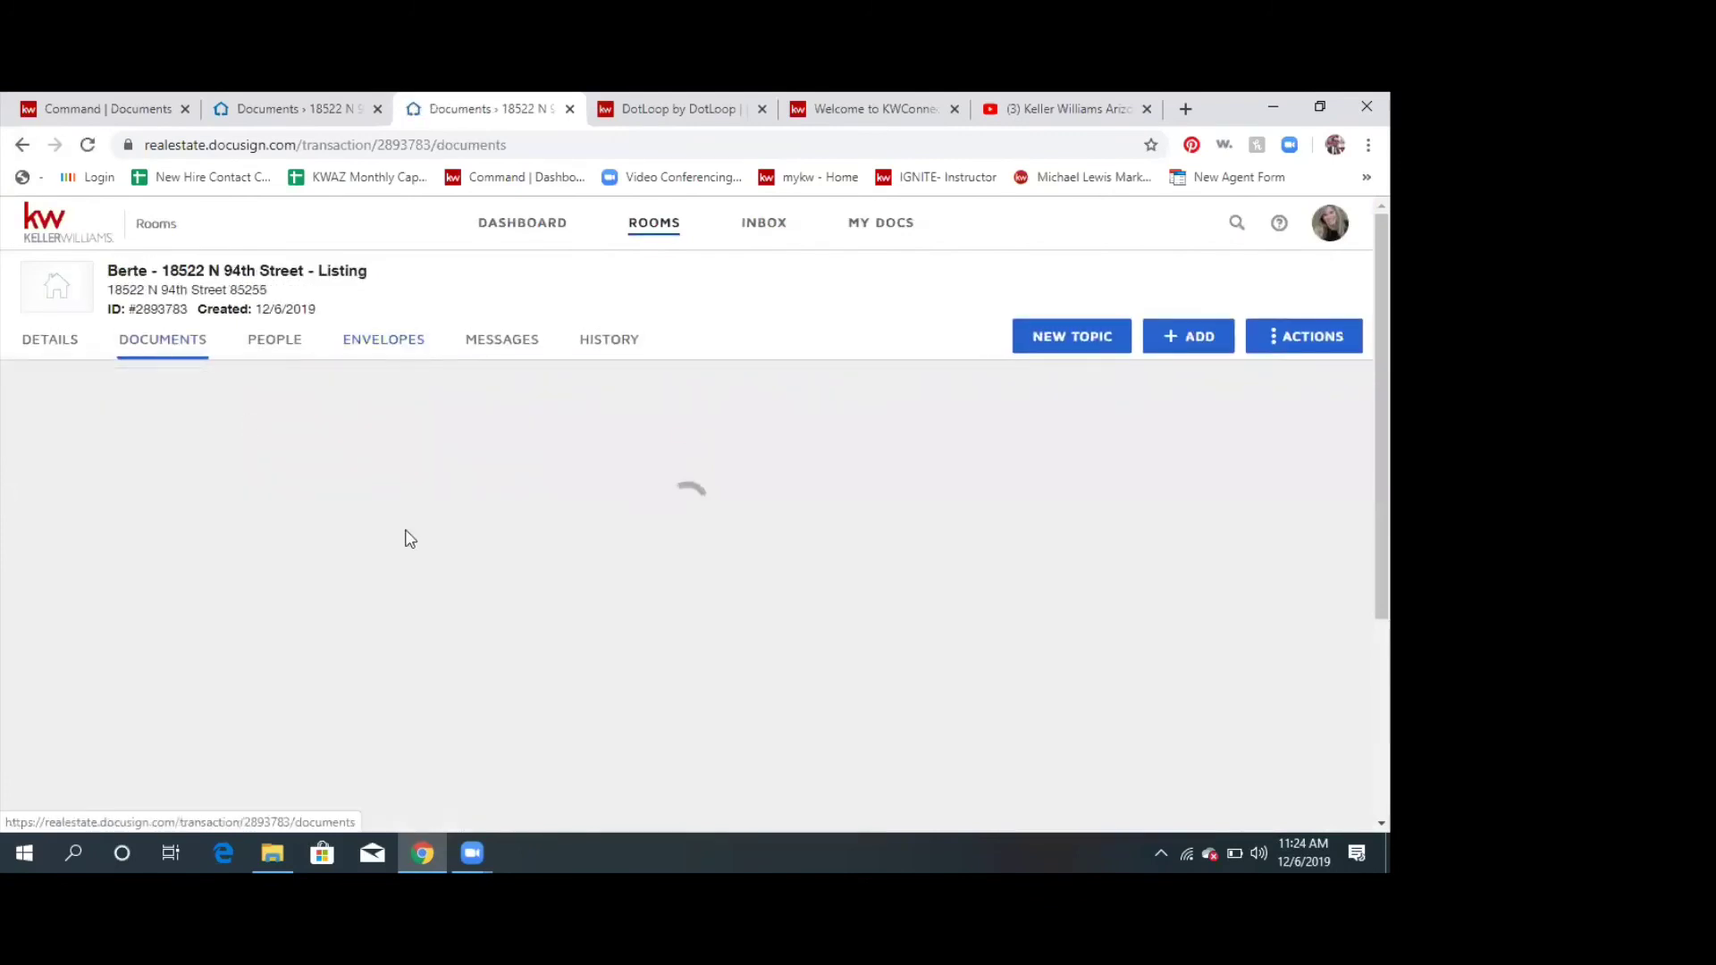
pyautogui.click(1203, 347)
pyautogui.click(1190, 424)
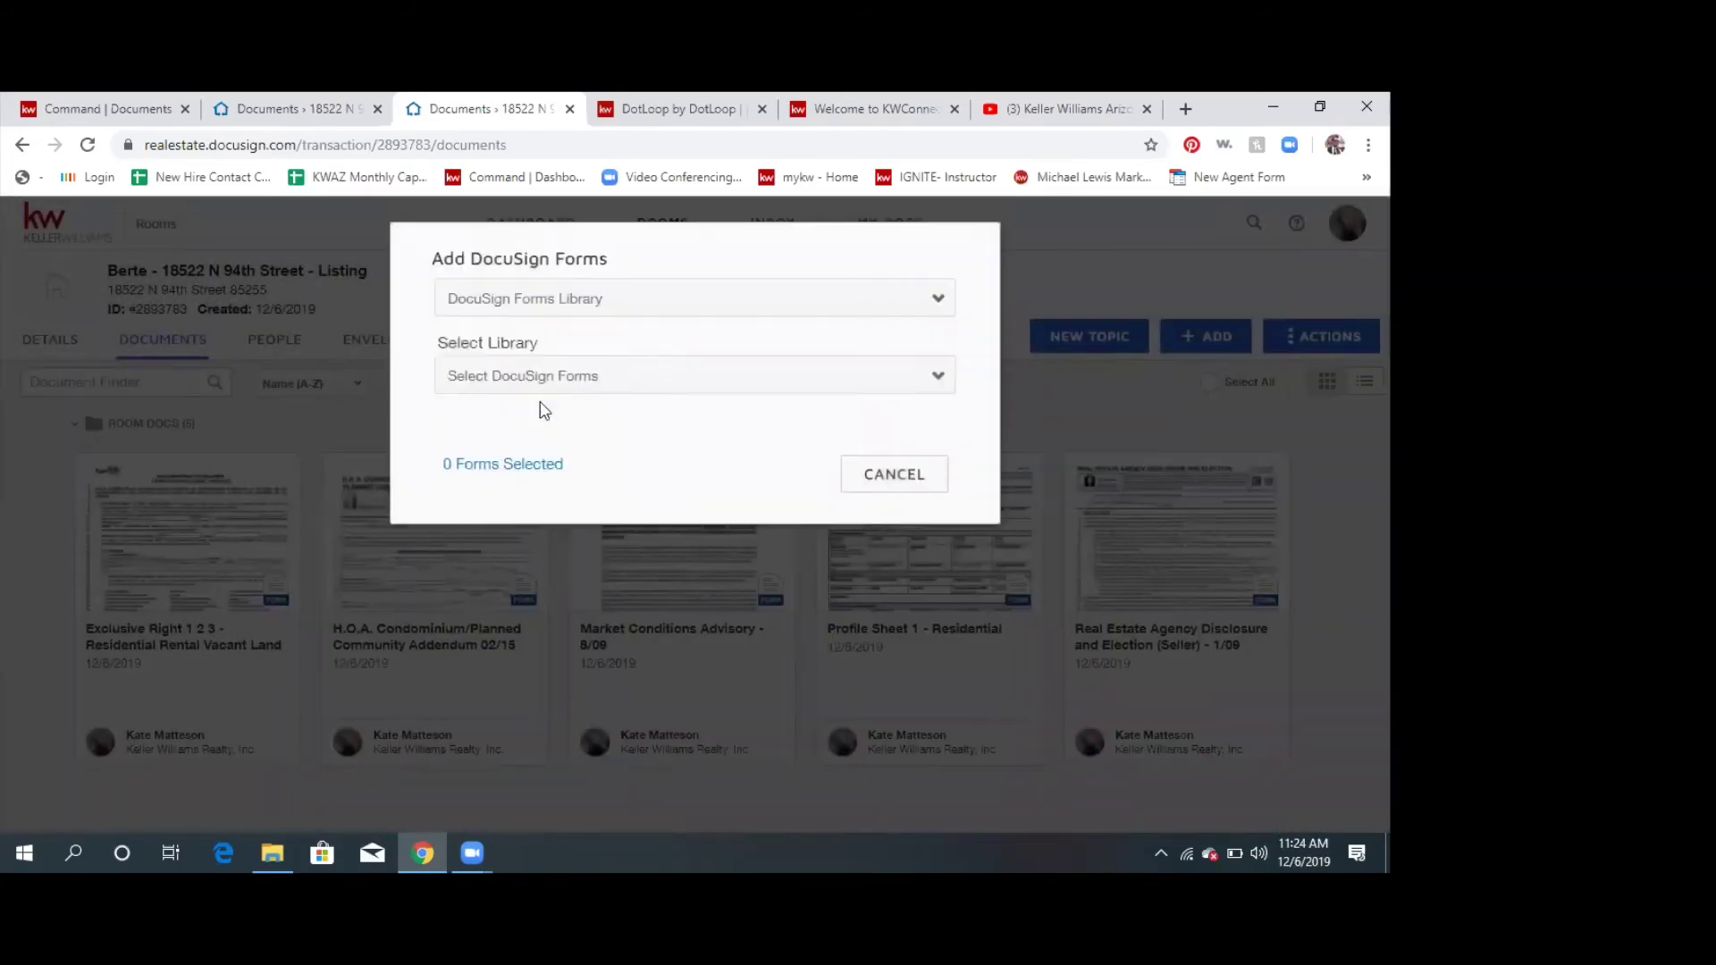
pyautogui.click(569, 308)
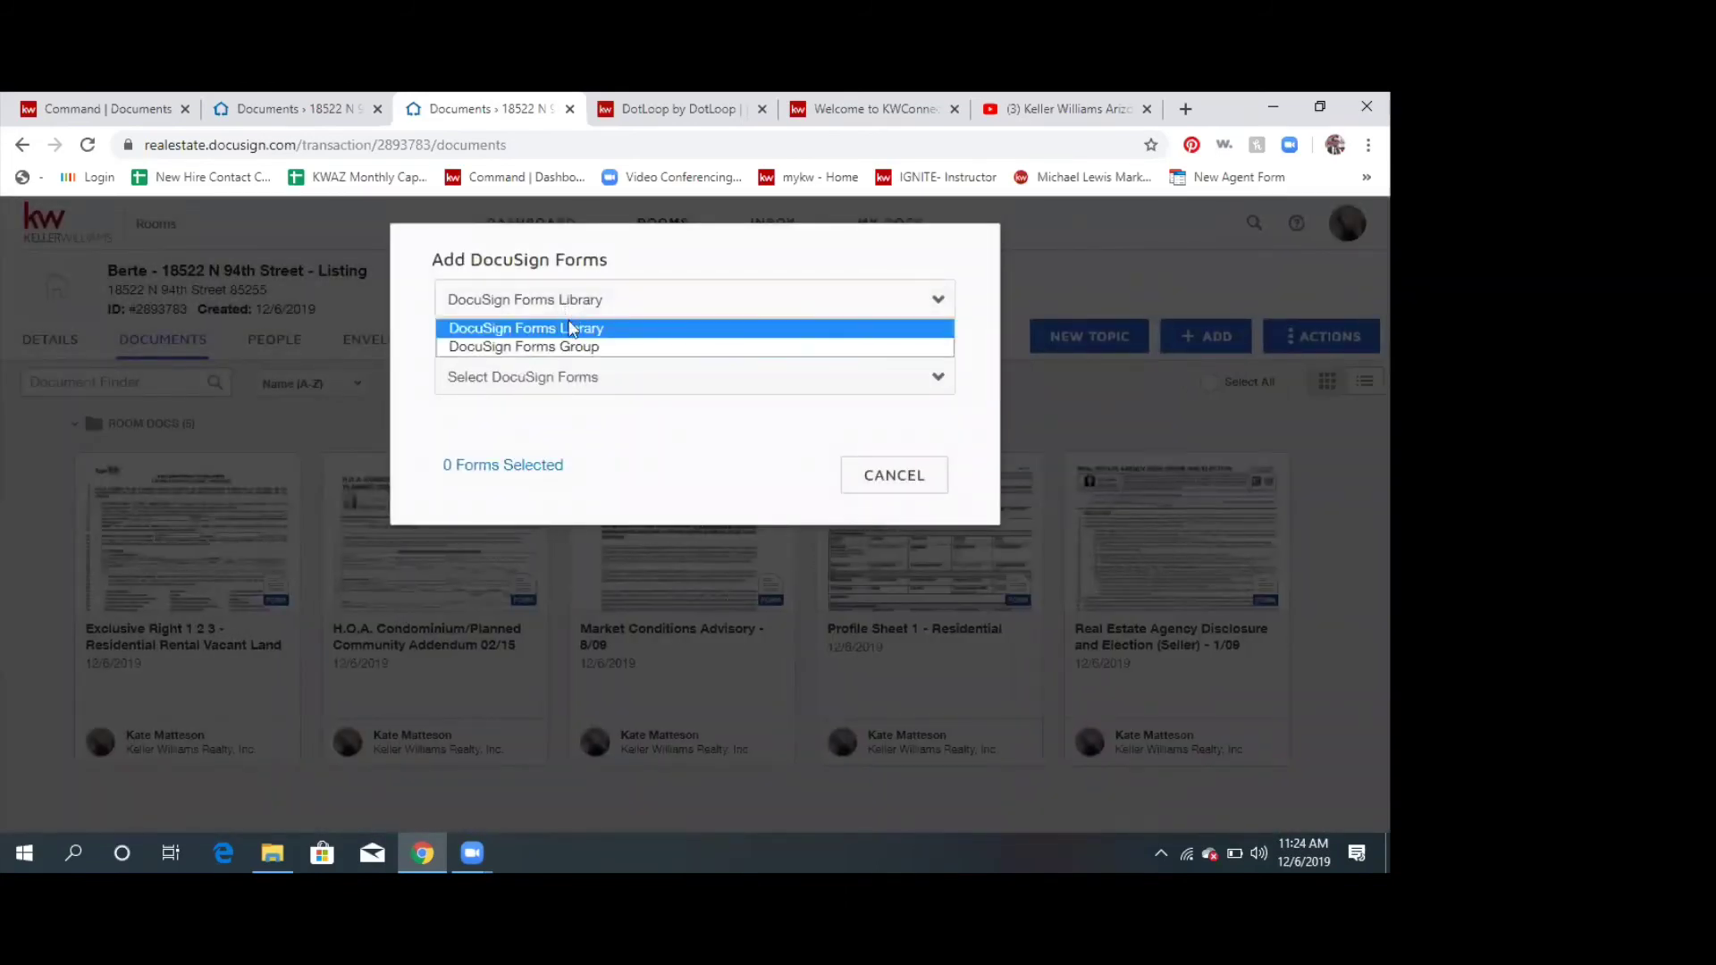
pyautogui.click(568, 347)
pyautogui.click(567, 375)
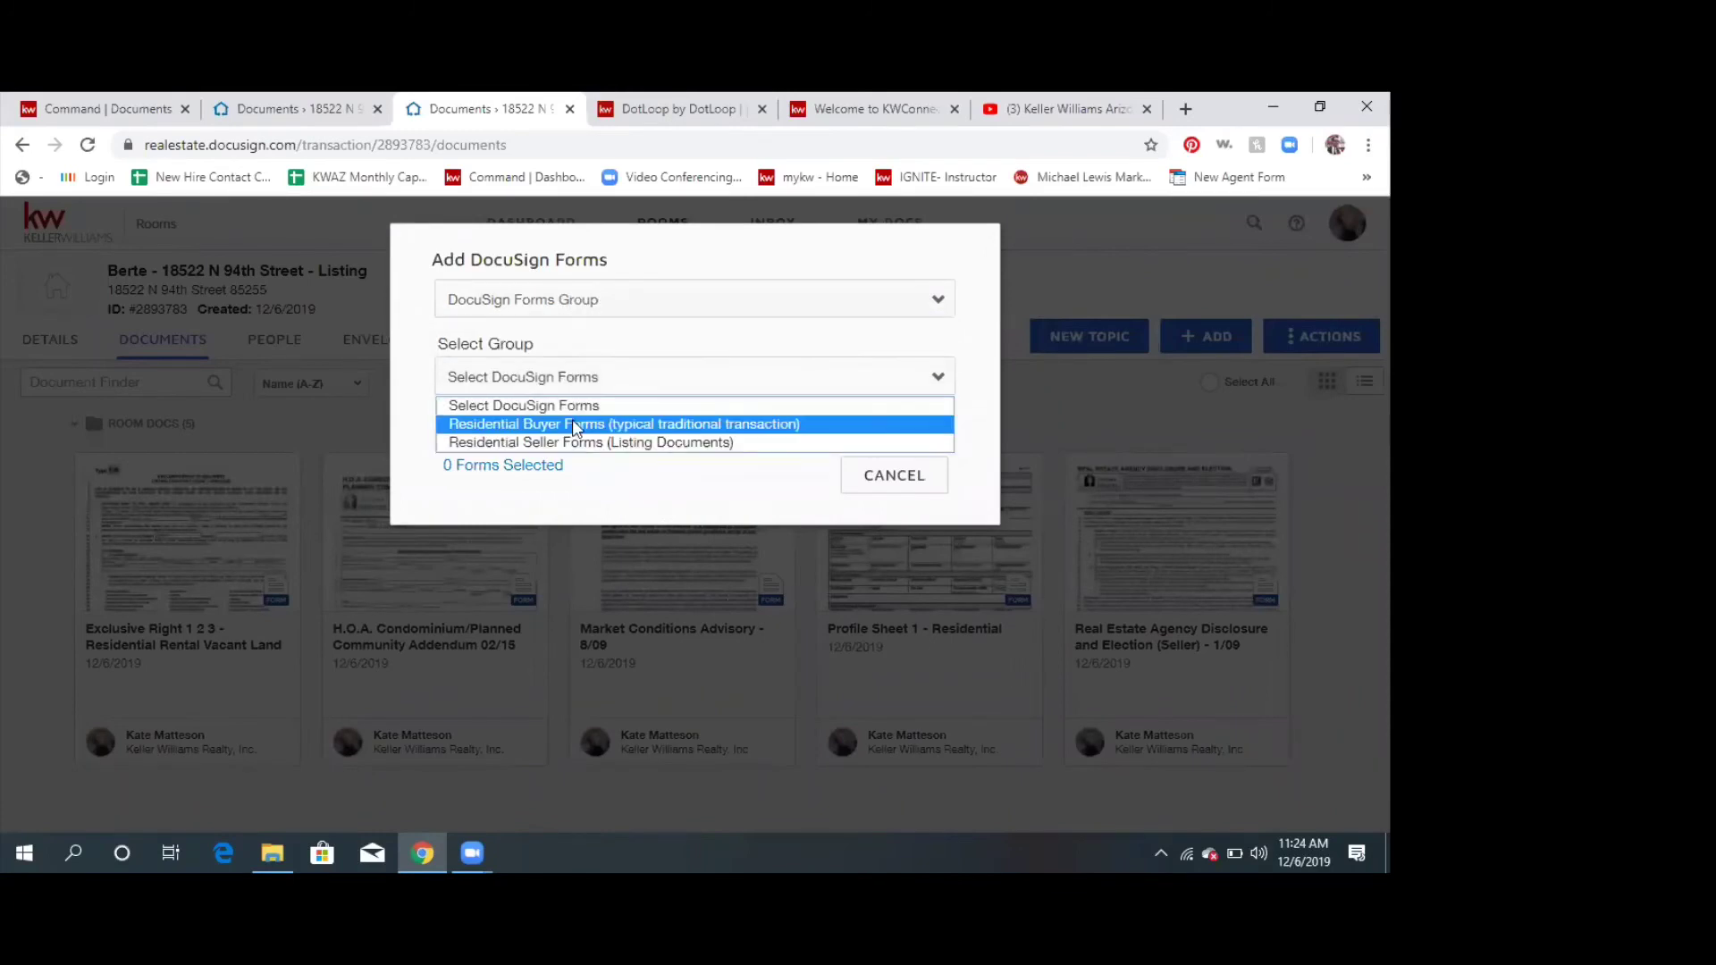
pyautogui.click(572, 424)
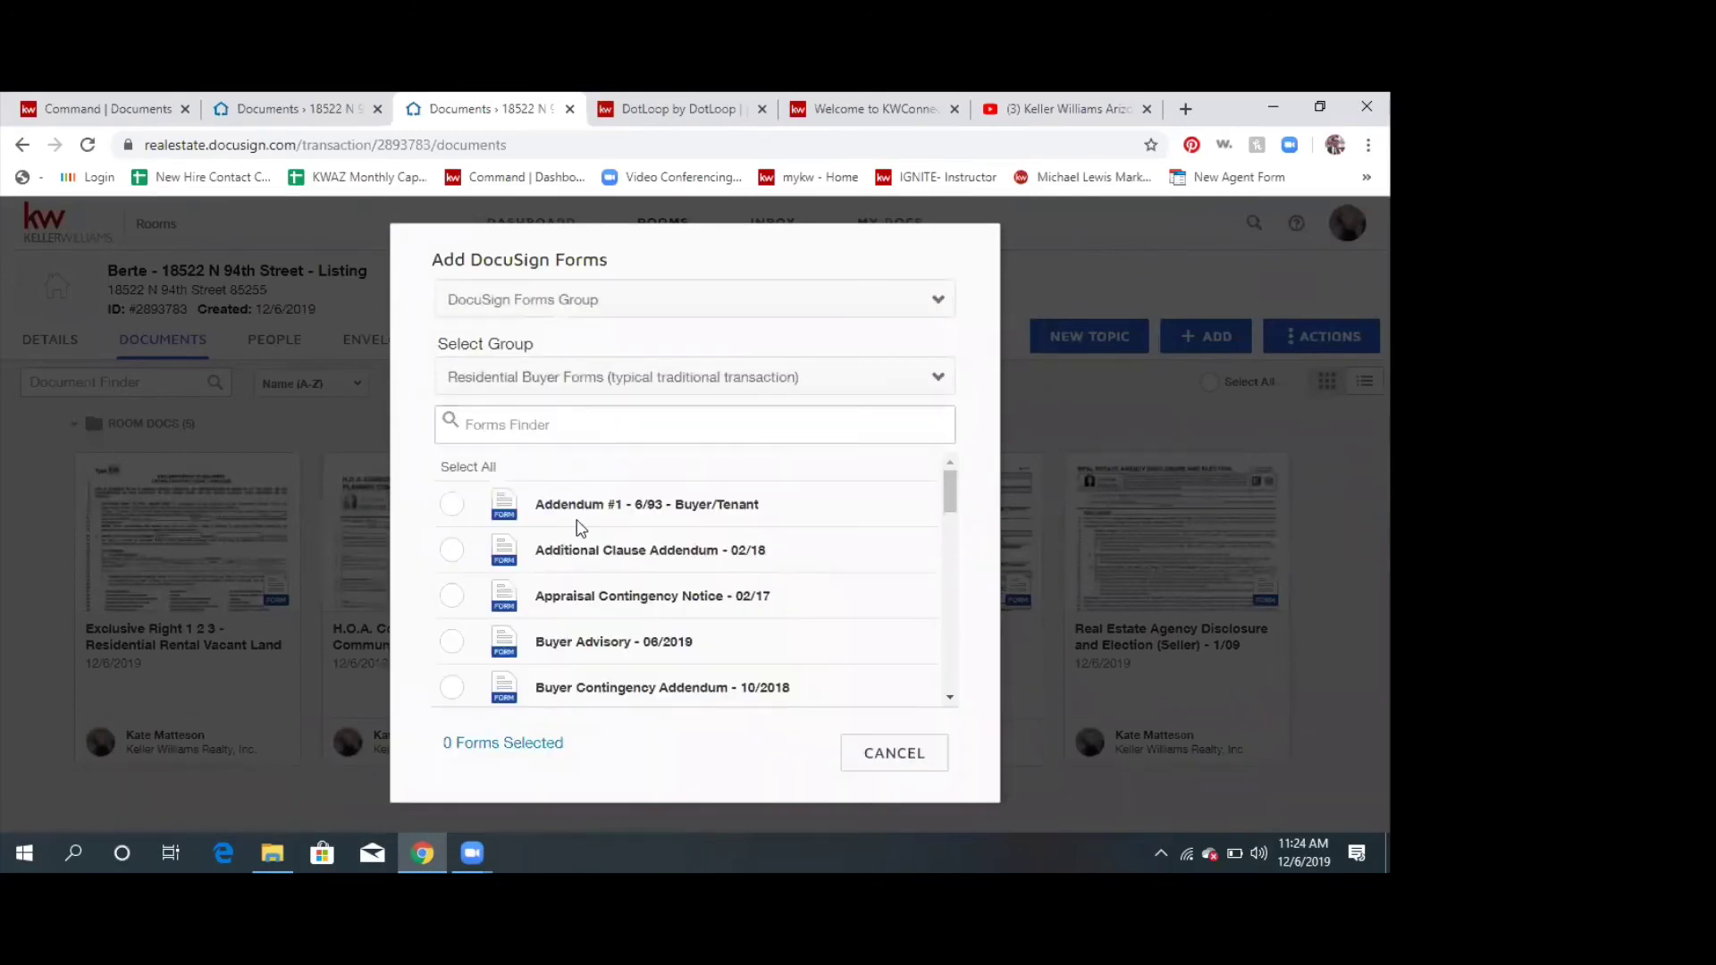
# - Select the Residential Purchase Contract – 02/17 form and add it to the room
pyautogui.scroll(-3, 579, 527)
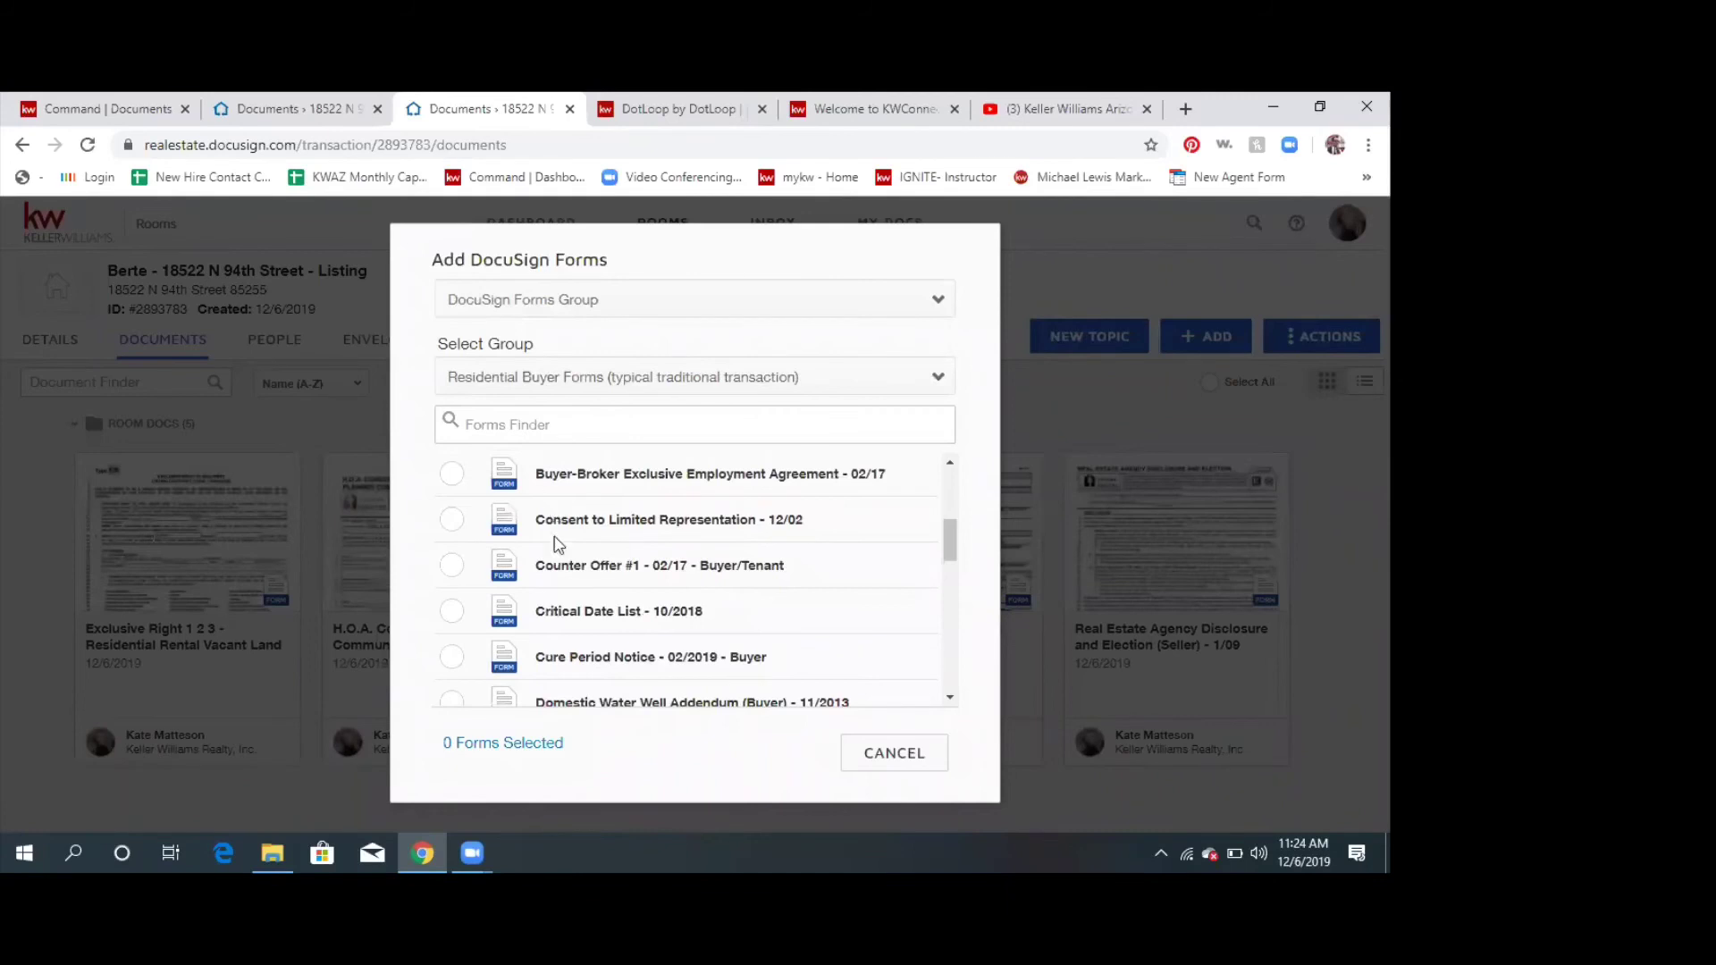
pyautogui.scroll(-5, 540, 597)
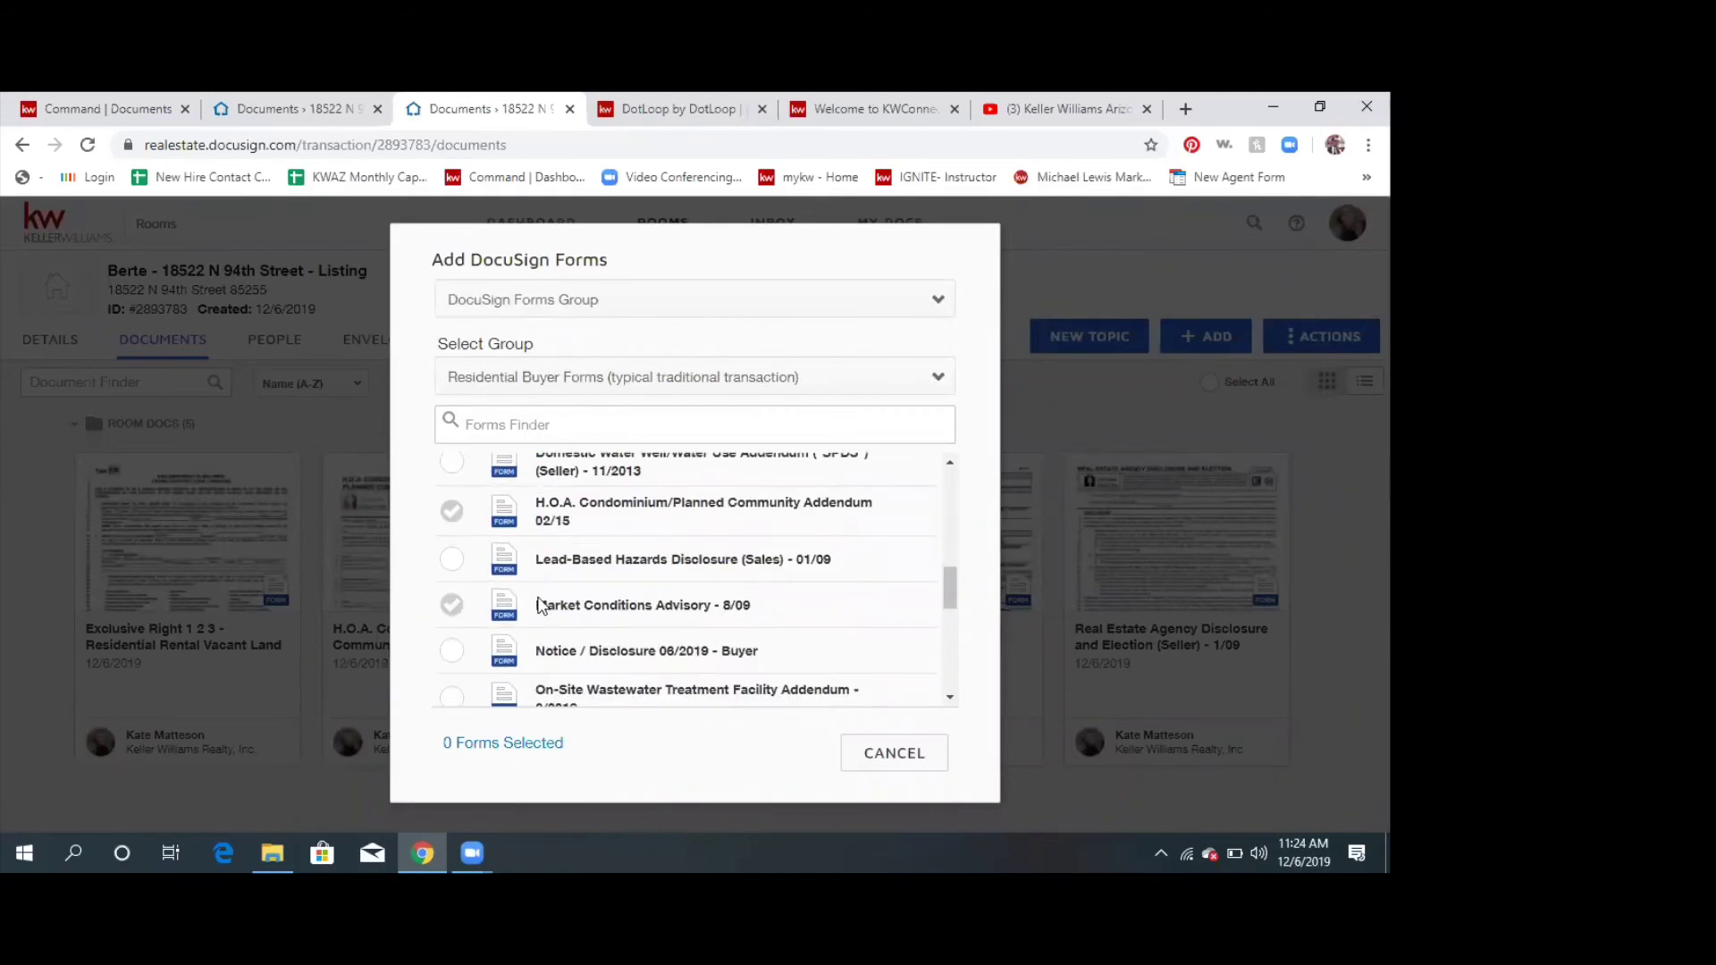
pyautogui.scroll(-1, 540, 597)
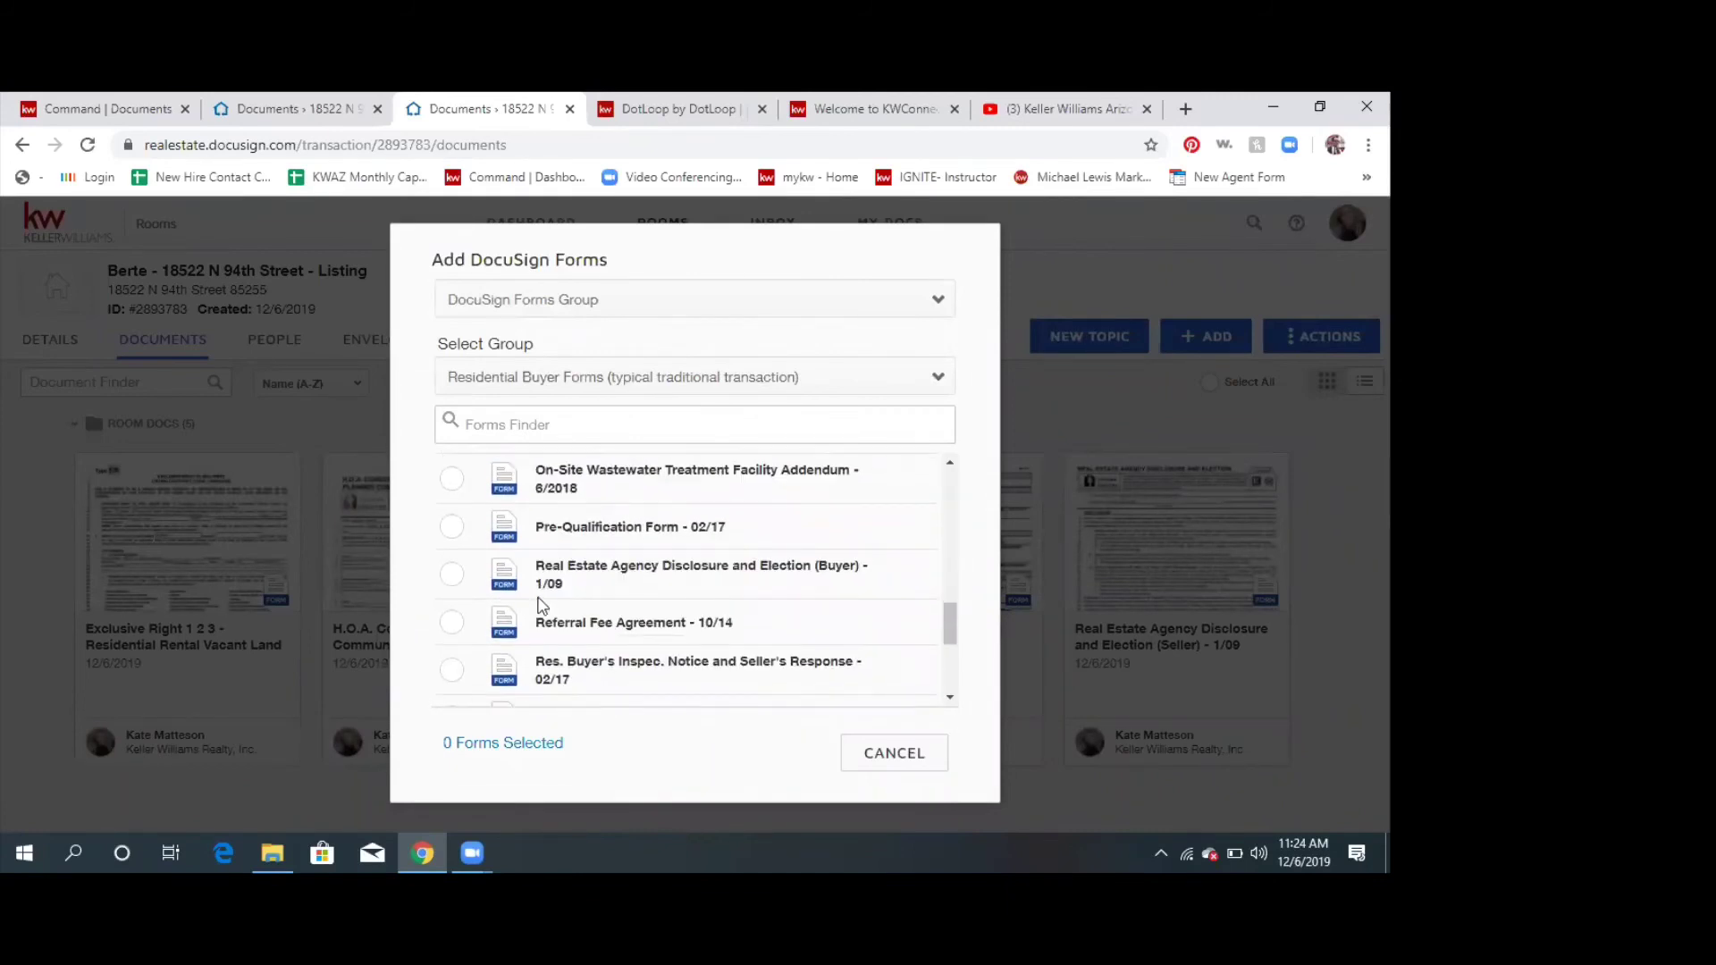
pyautogui.scroll(-1, 540, 606)
pyautogui.scroll(6, 536, 597)
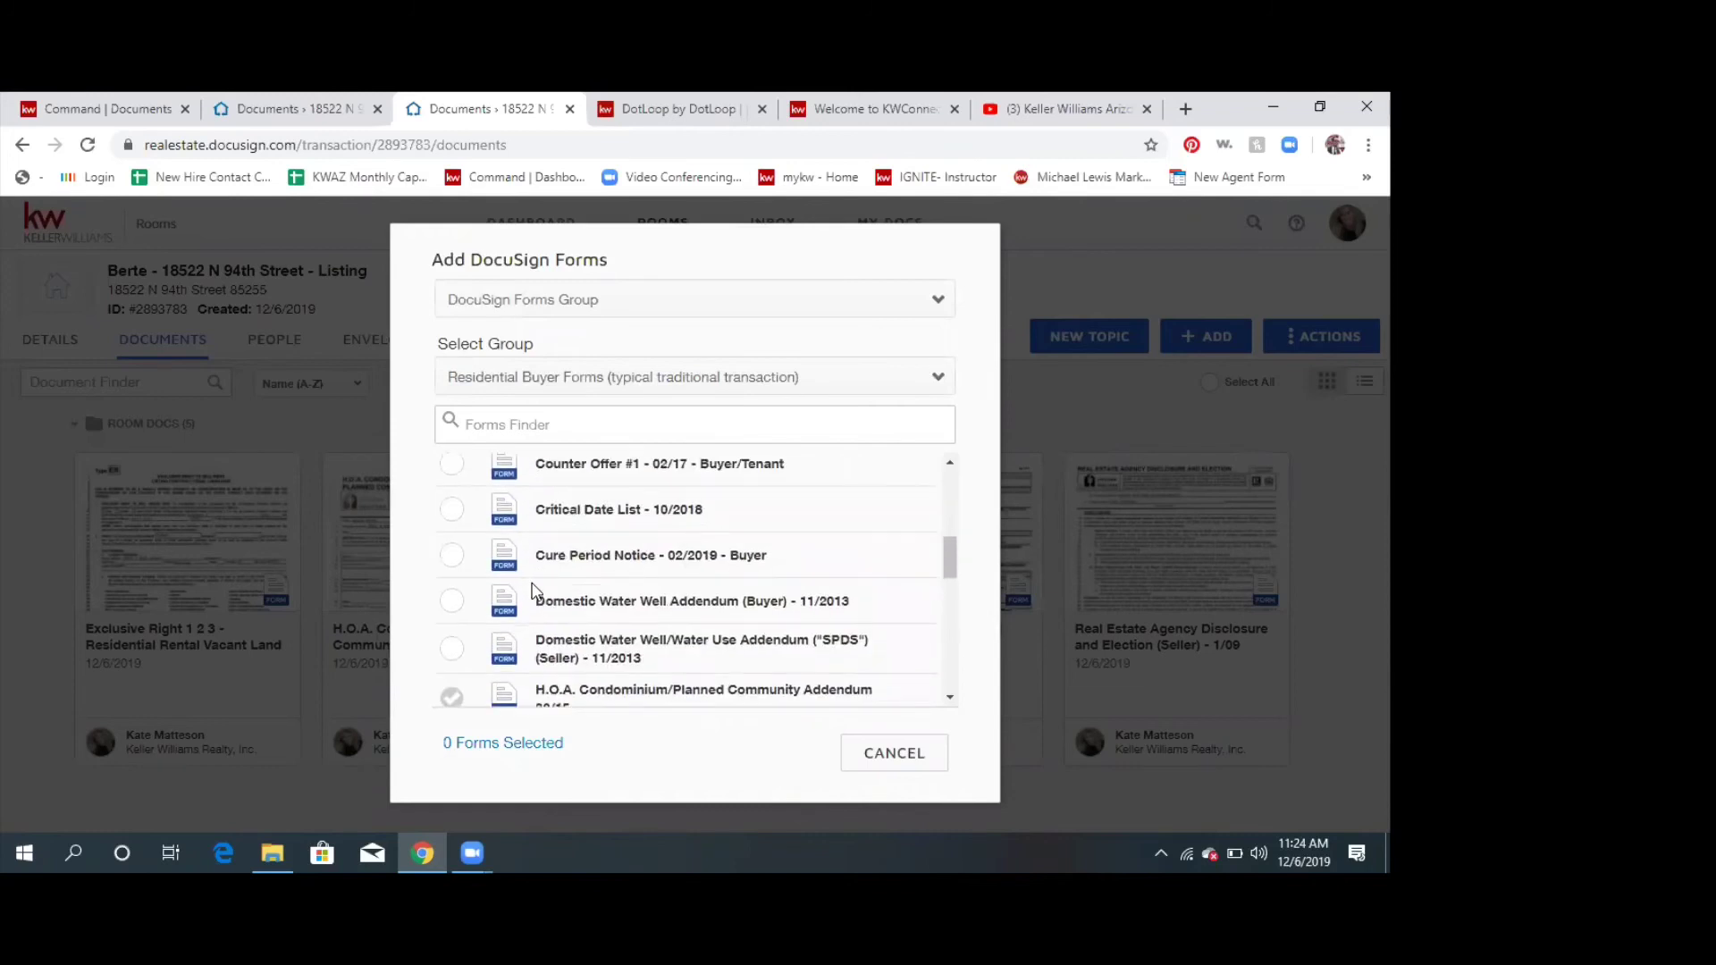
pyautogui.scroll(2, 536, 594)
pyautogui.scroll(-1, 536, 592)
pyautogui.scroll(2, 536, 592)
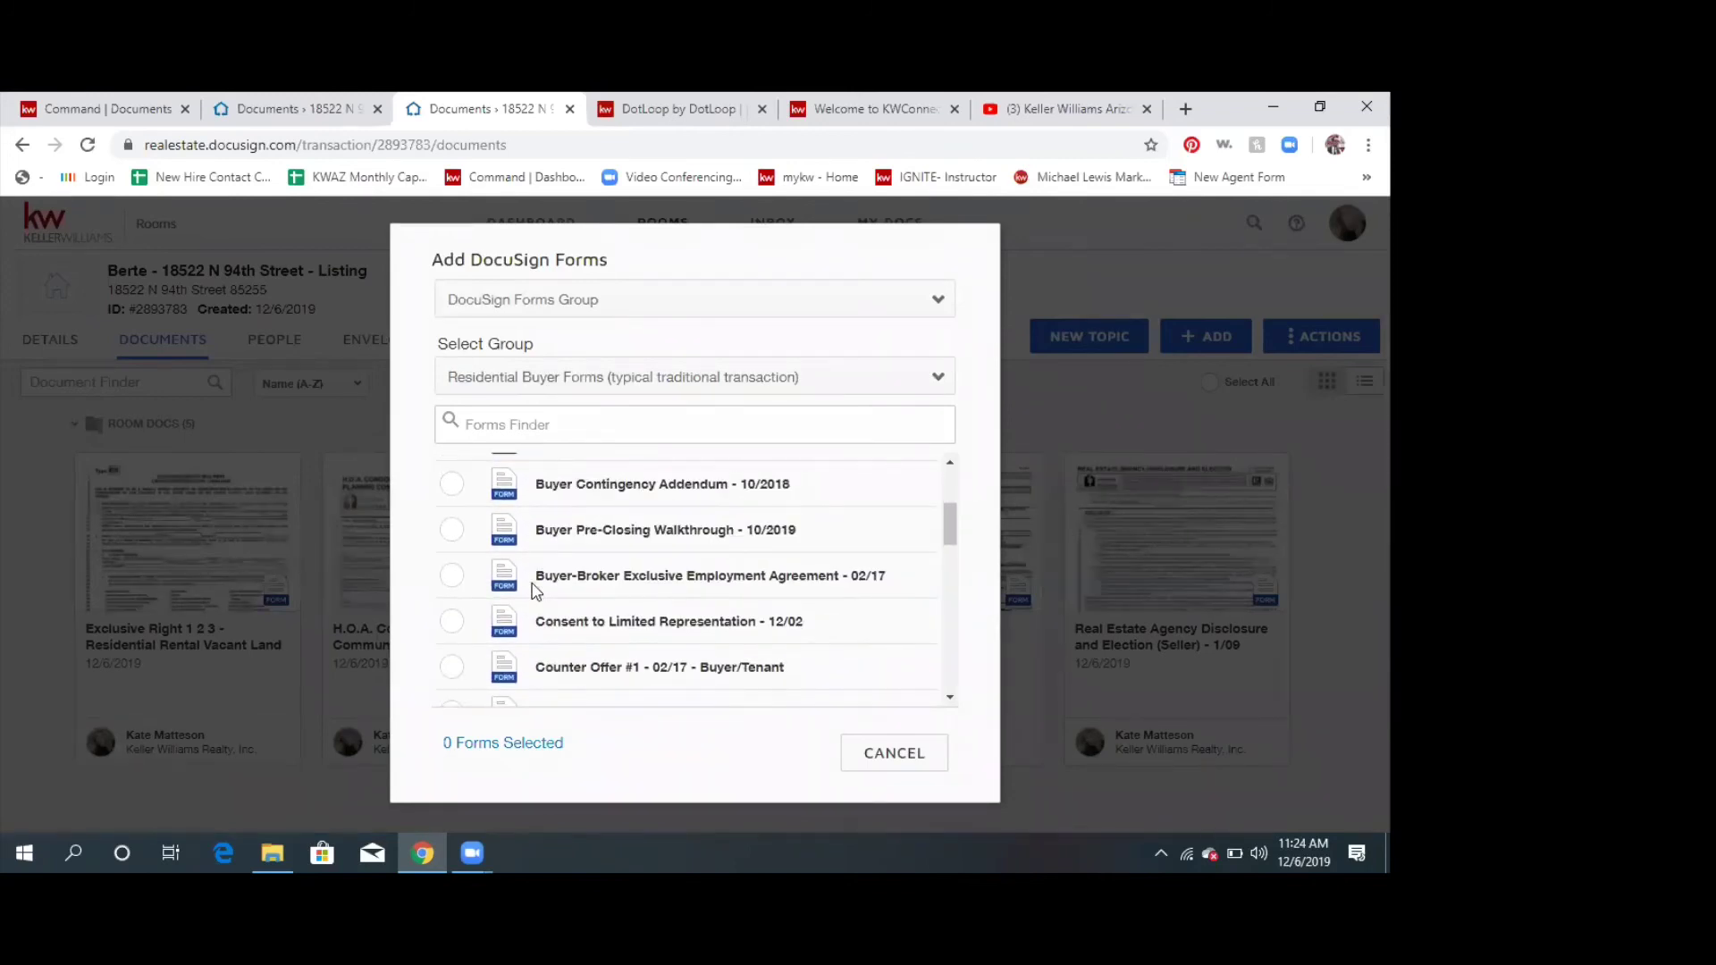
pyautogui.scroll(5, 536, 591)
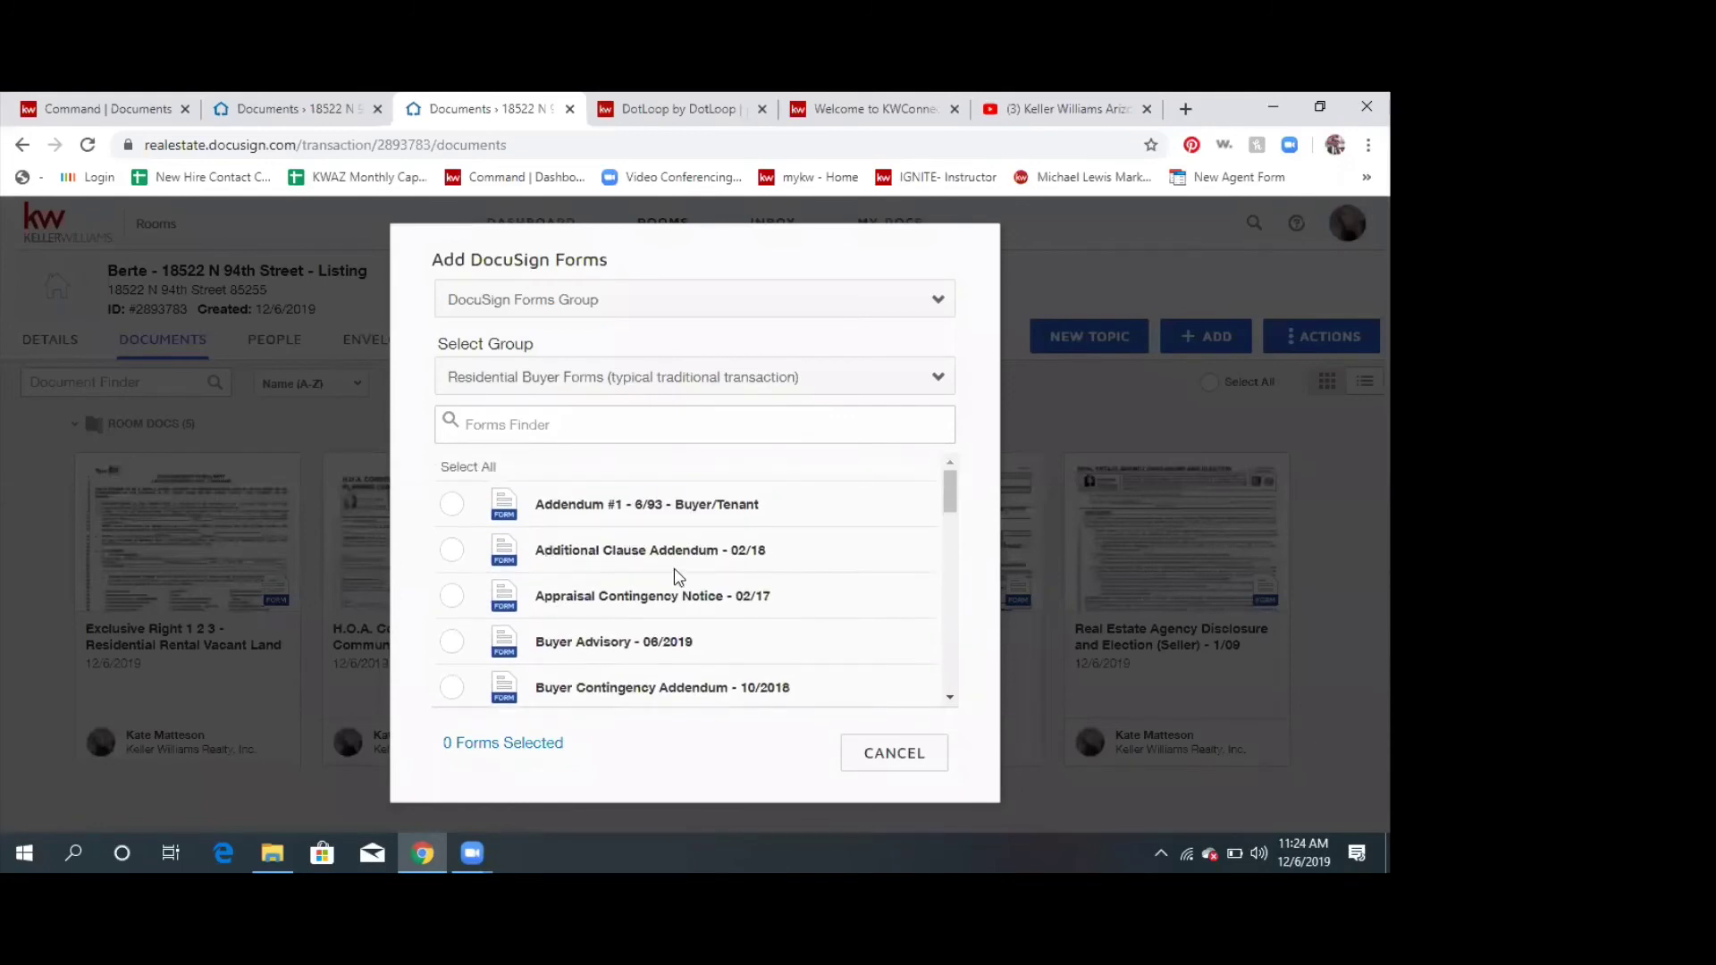
pyautogui.scroll(-5, 675, 579)
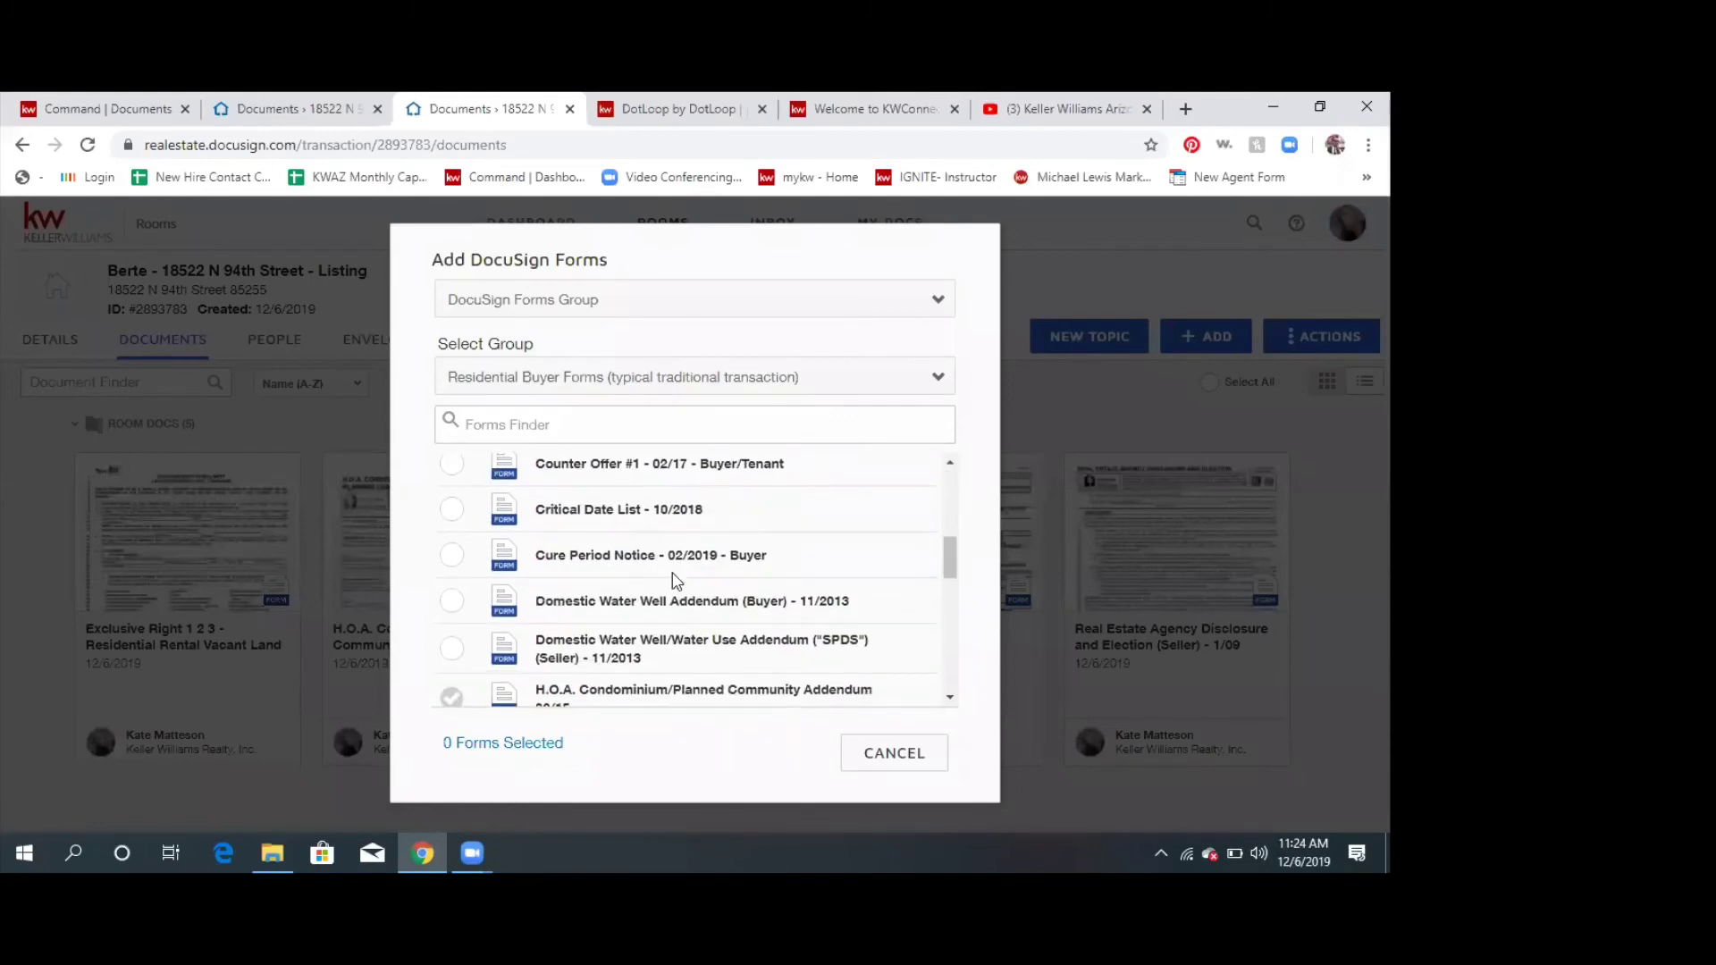
pyautogui.scroll(-1, 675, 579)
pyautogui.scroll(-2, 675, 580)
pyautogui.scroll(-1, 675, 580)
pyautogui.scroll(3, 675, 580)
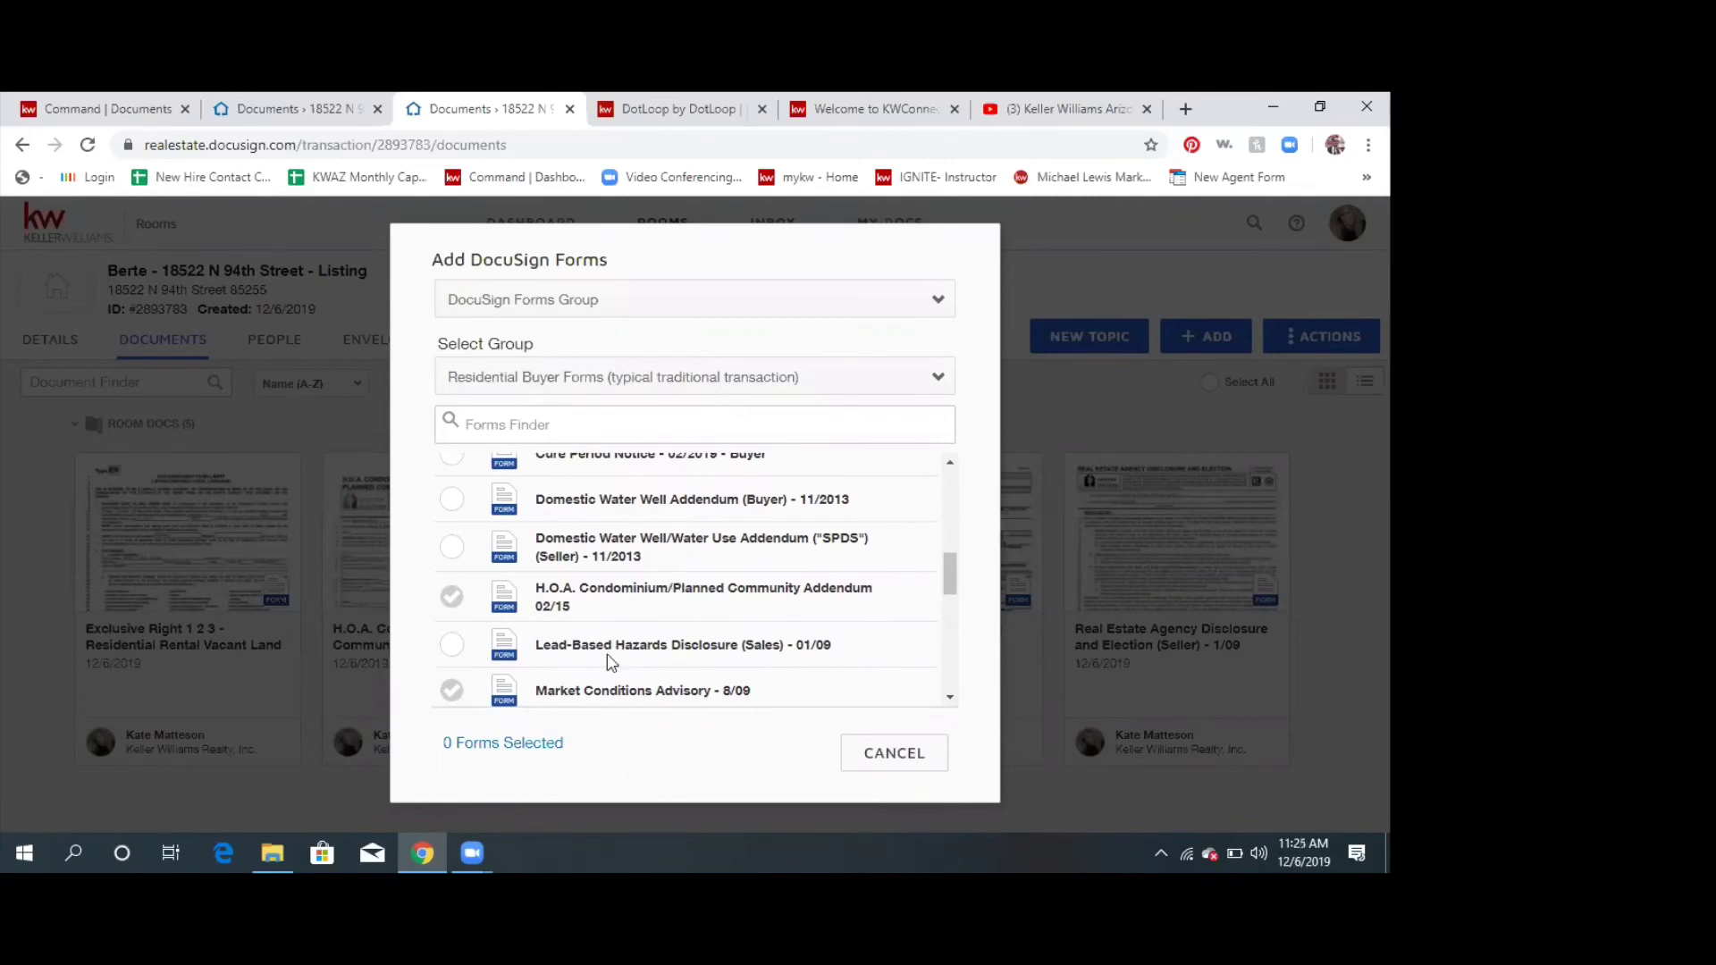
pyautogui.scroll(-1, 642, 641)
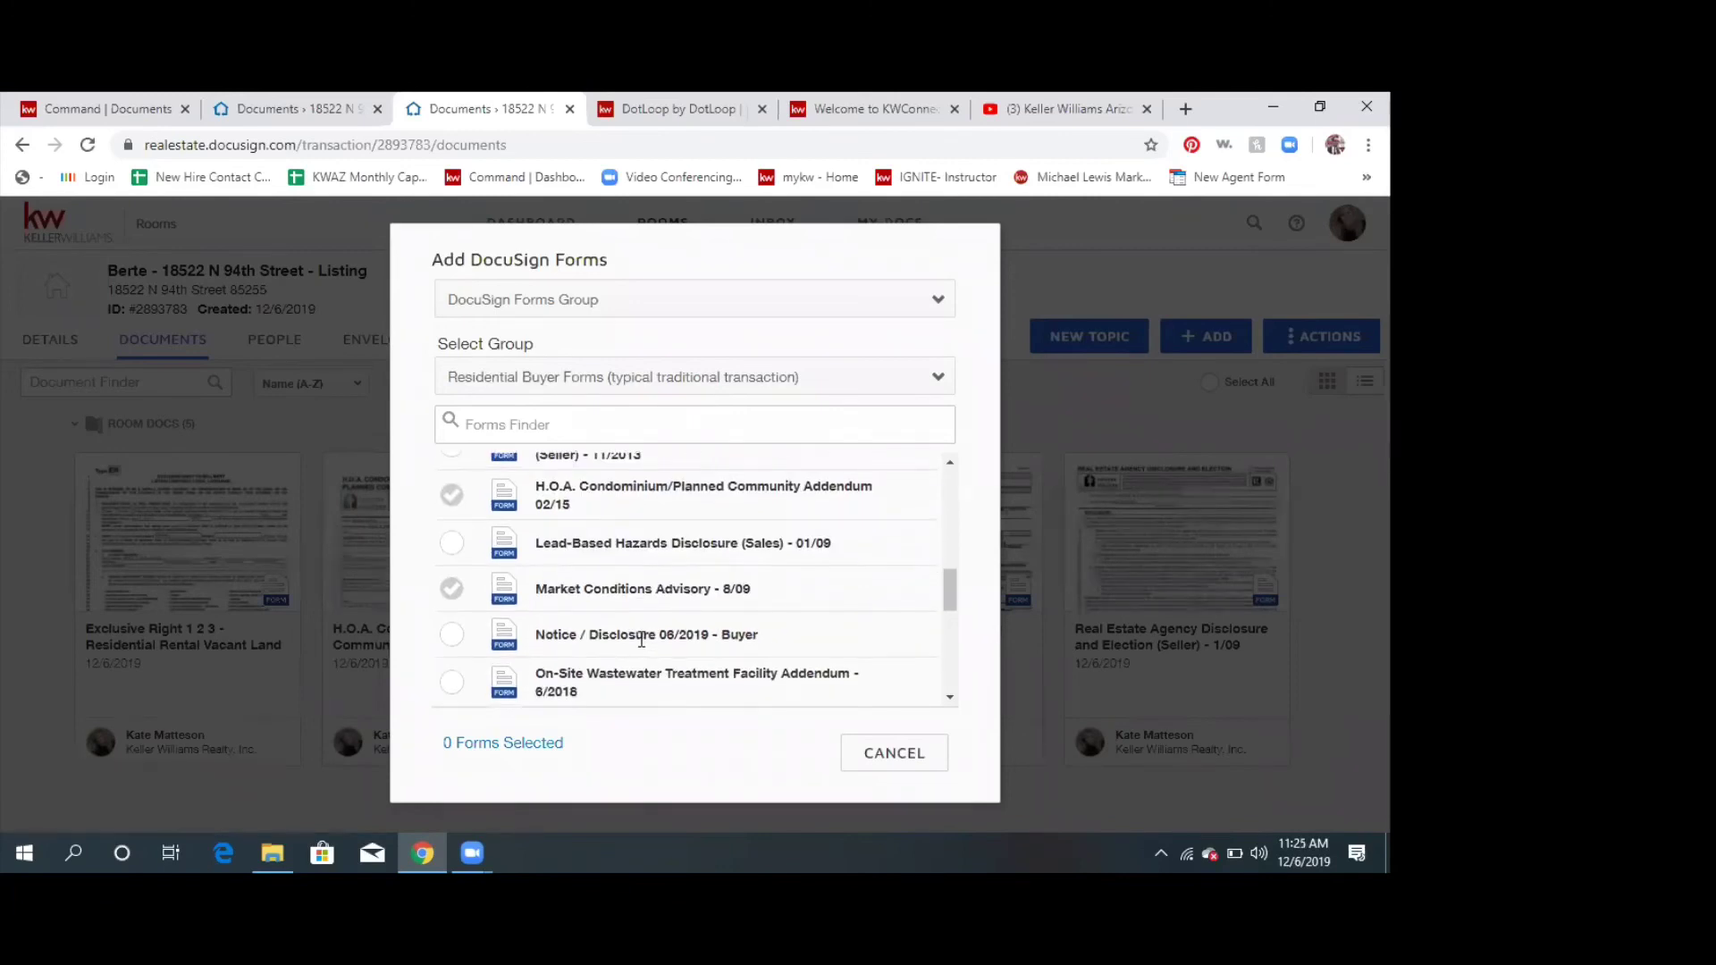
pyautogui.scroll(-3, 642, 641)
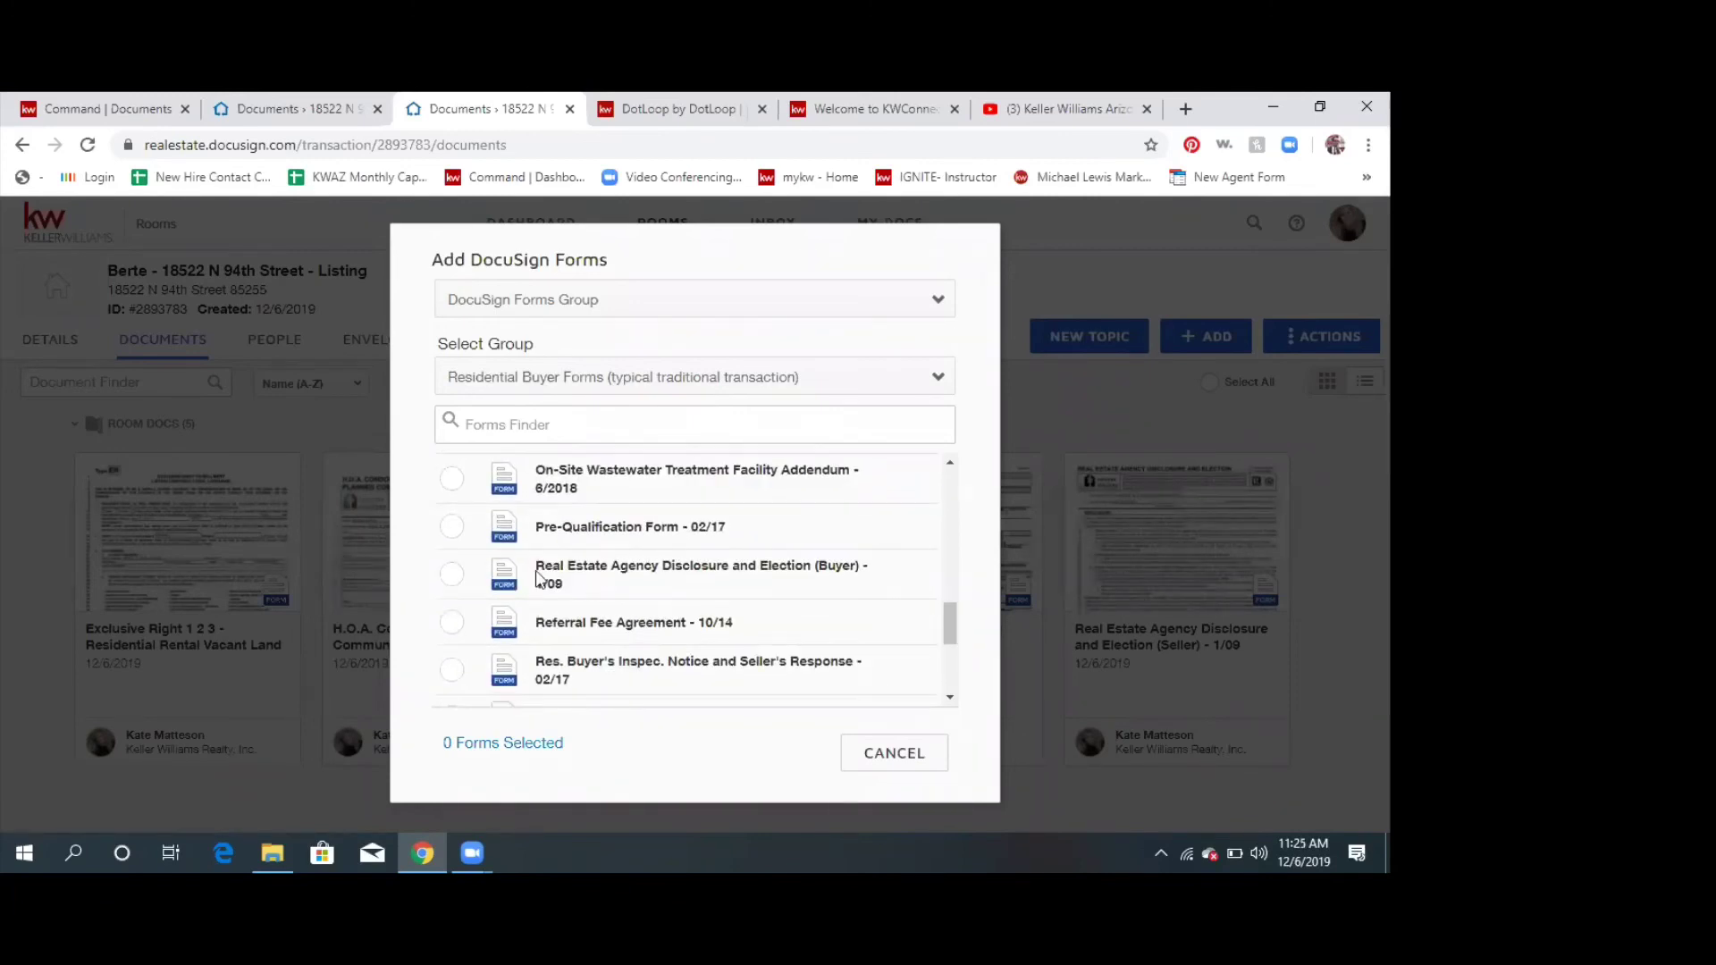
pyautogui.scroll(-1, 609, 581)
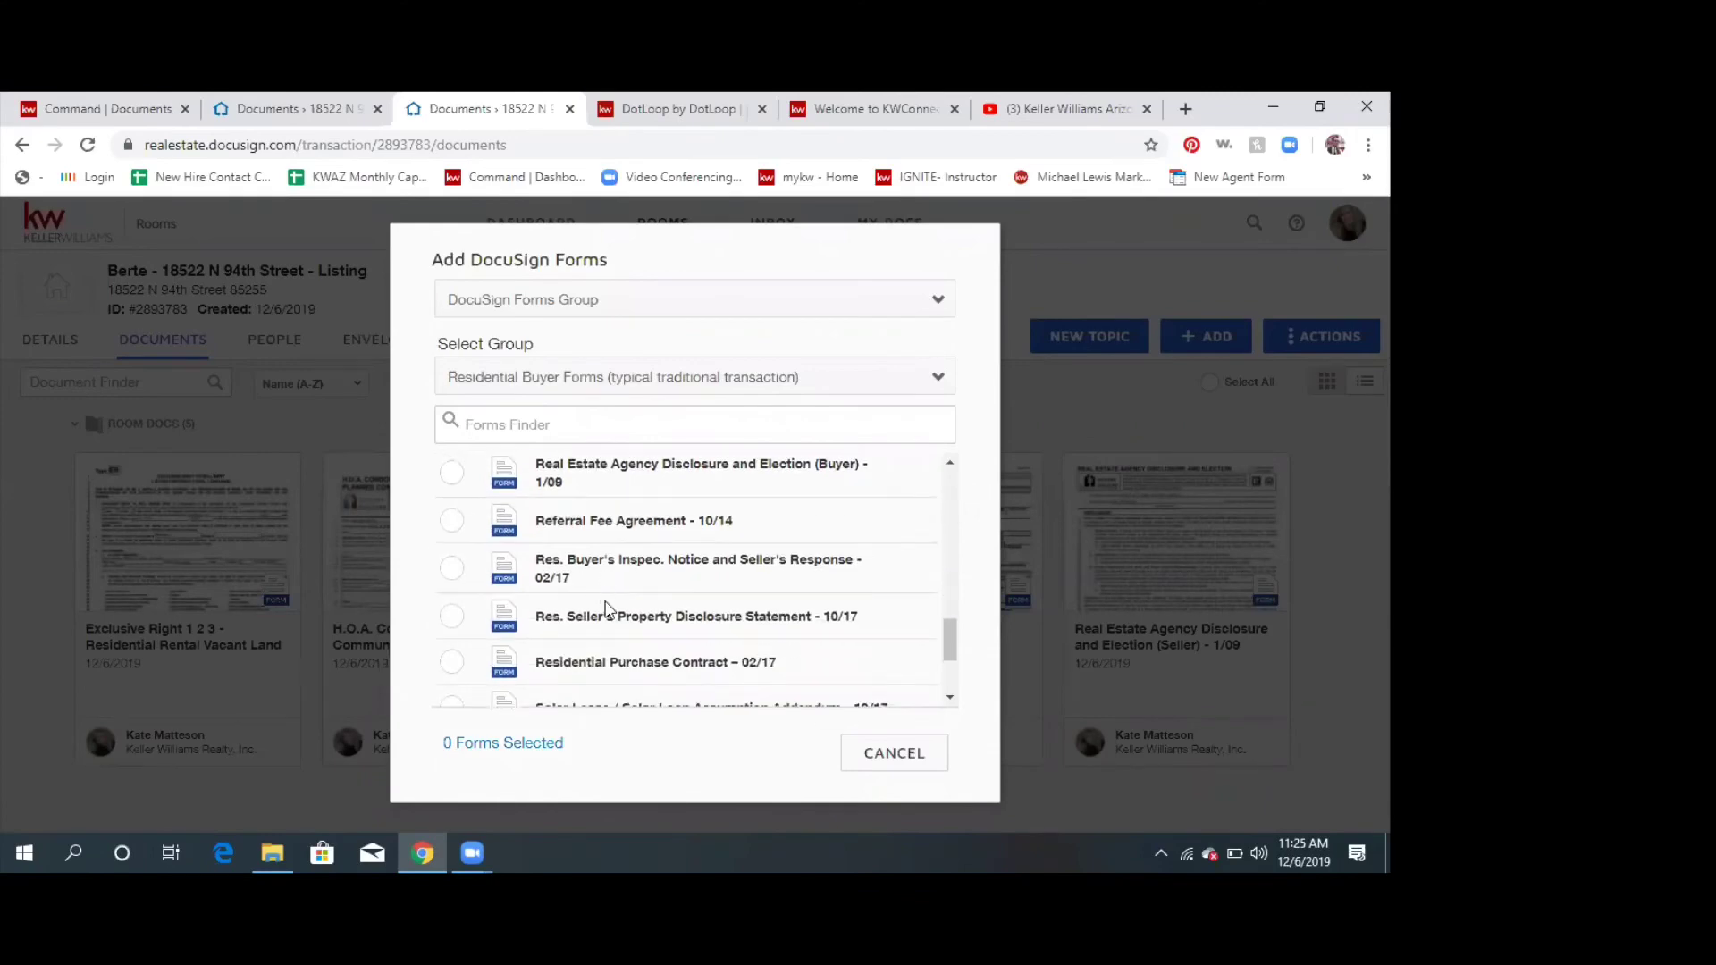
pyautogui.scroll(-1, 605, 600)
pyautogui.click(454, 561)
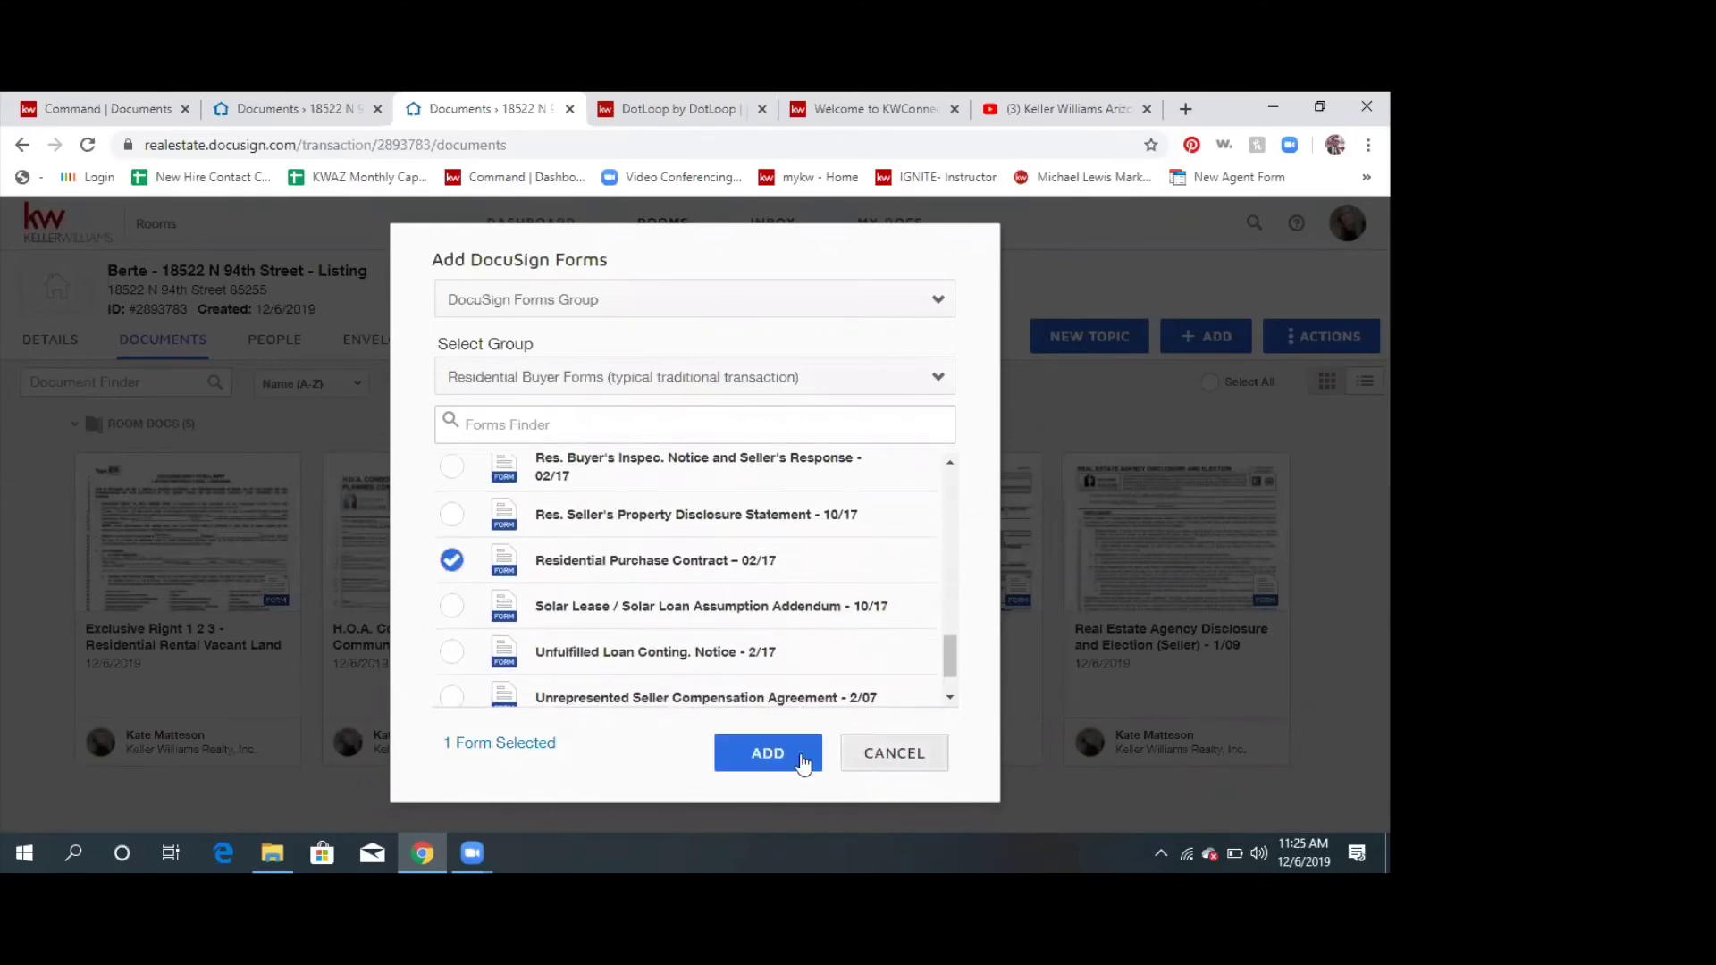
pyautogui.click(766, 753)
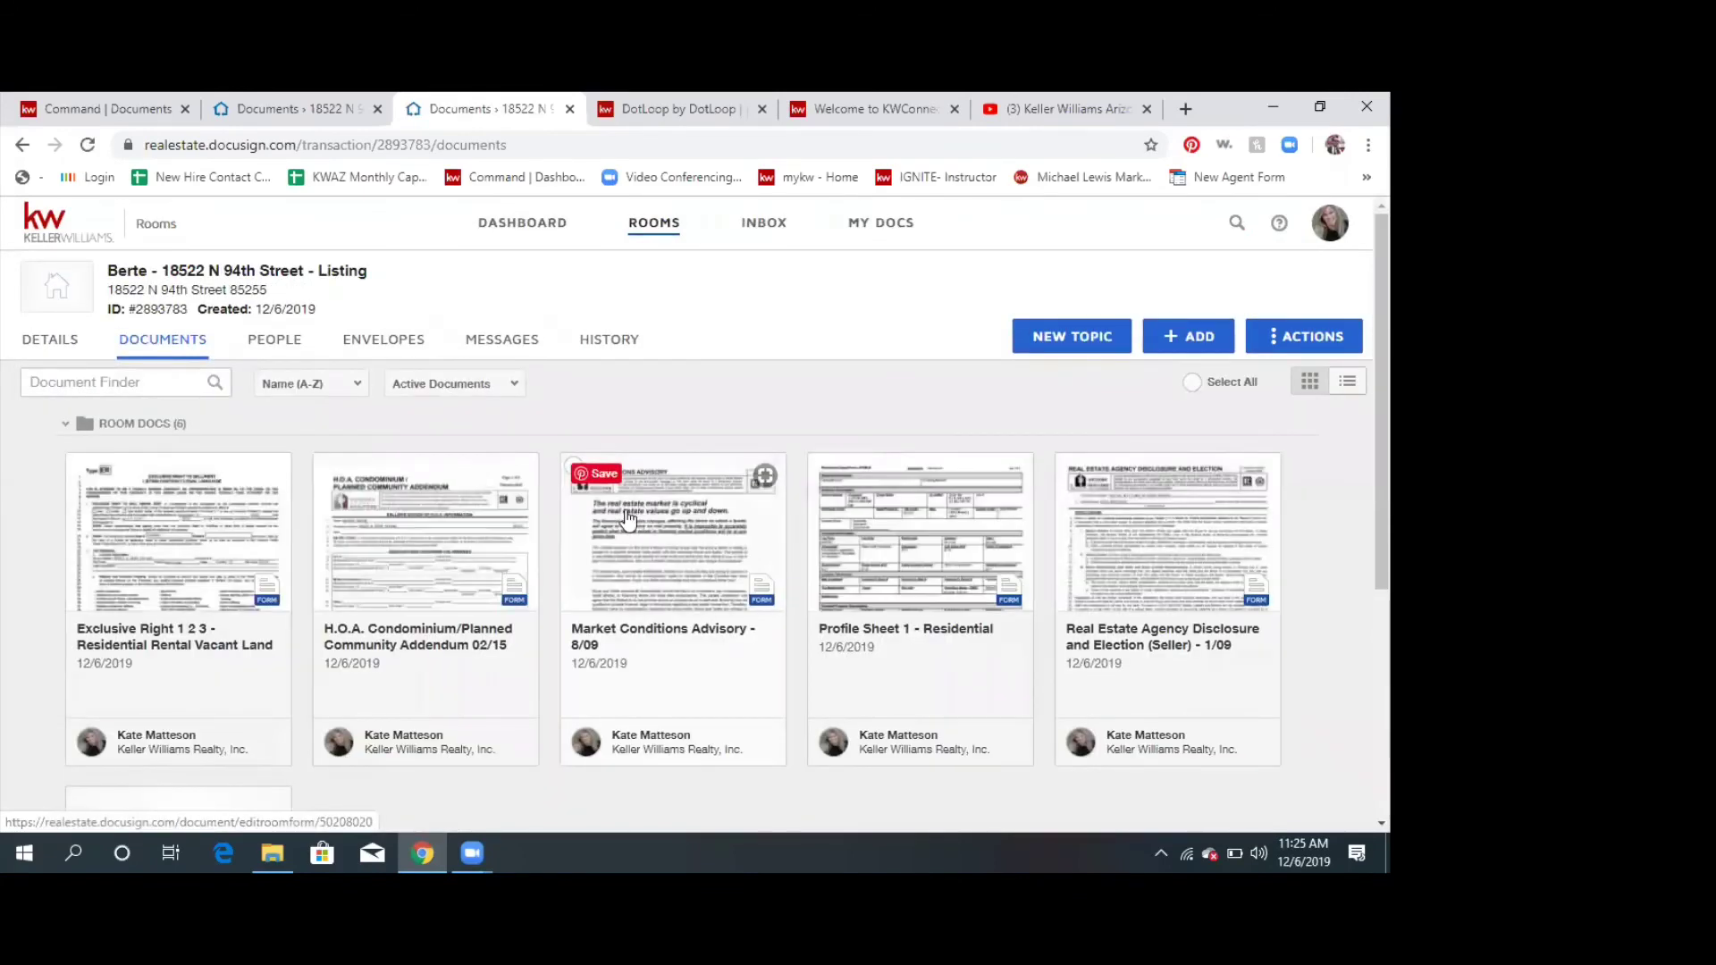
# - Add the Residential Purchase Contract – 02/17 from Room Docs to the 'Please DocuSign' draft
pyautogui.click(383, 344)
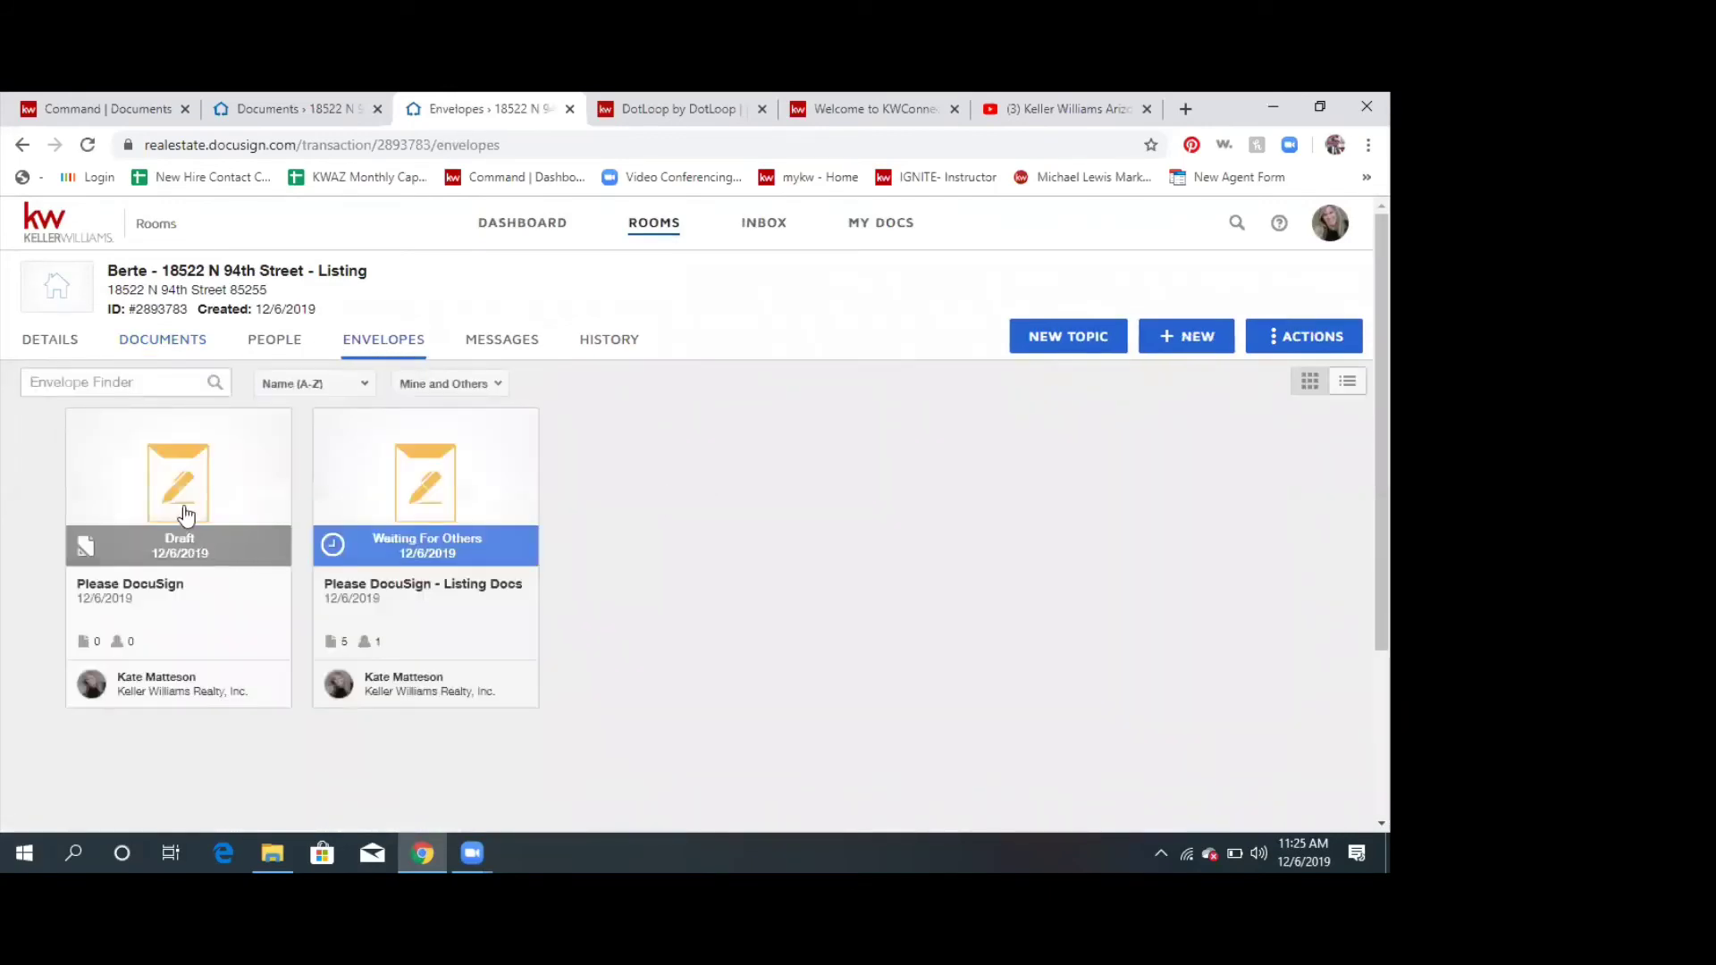
pyautogui.click(186, 513)
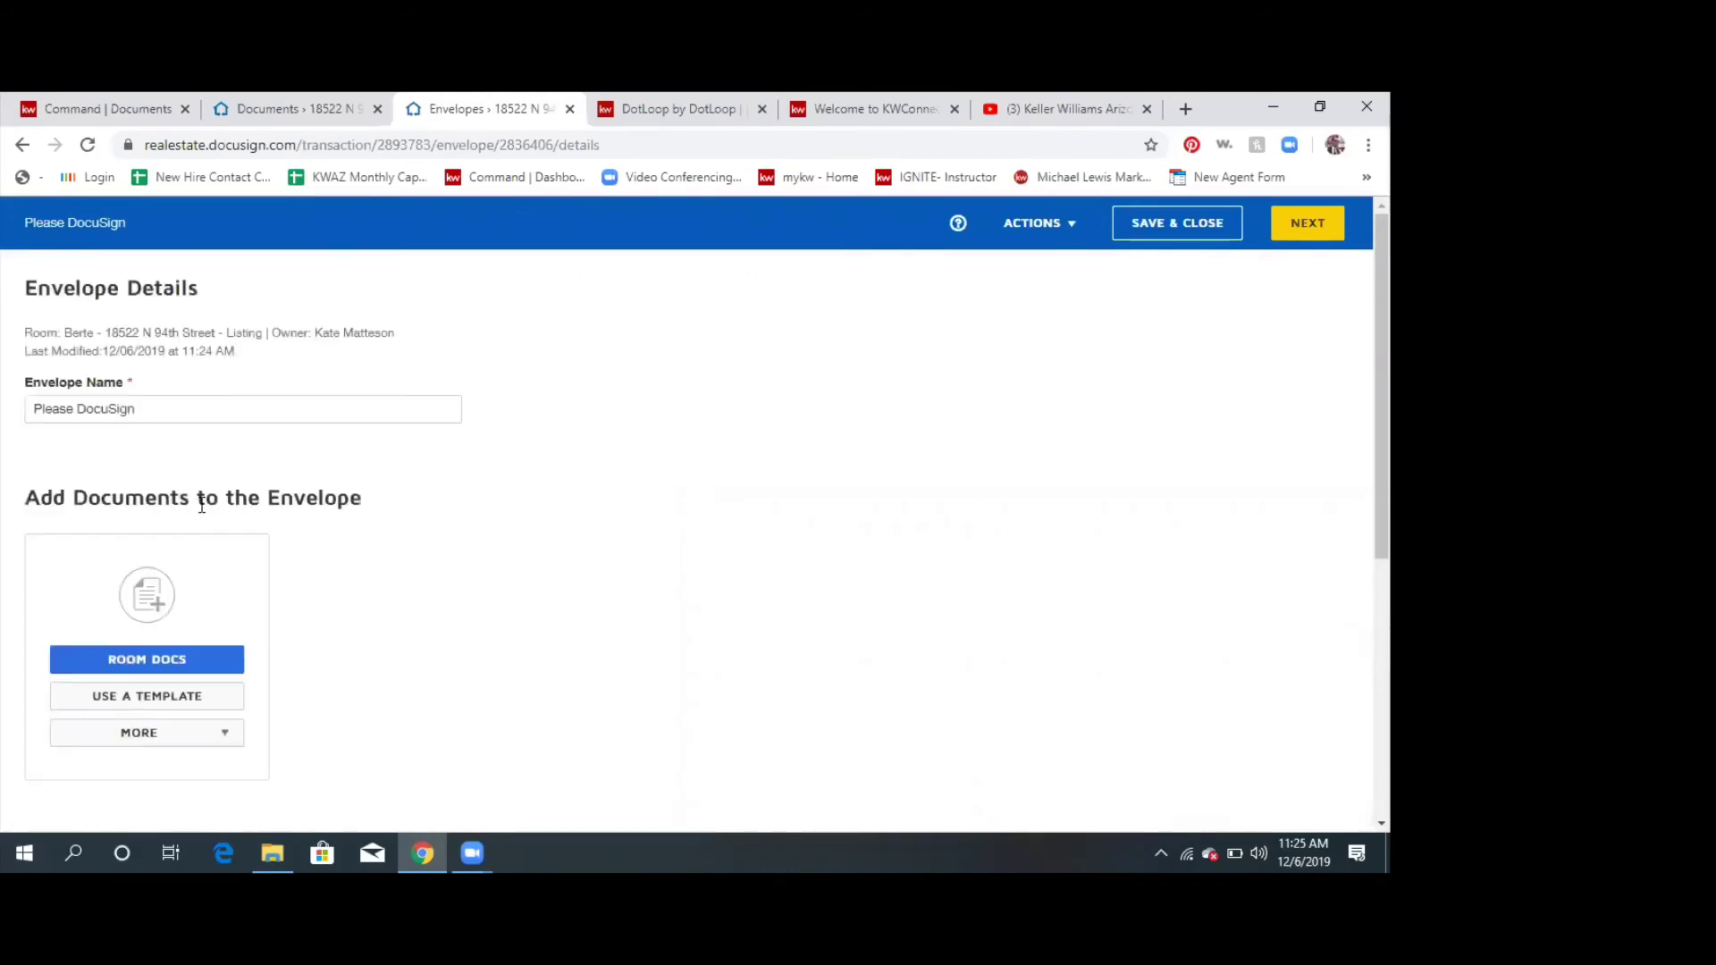
pyautogui.click(132, 662)
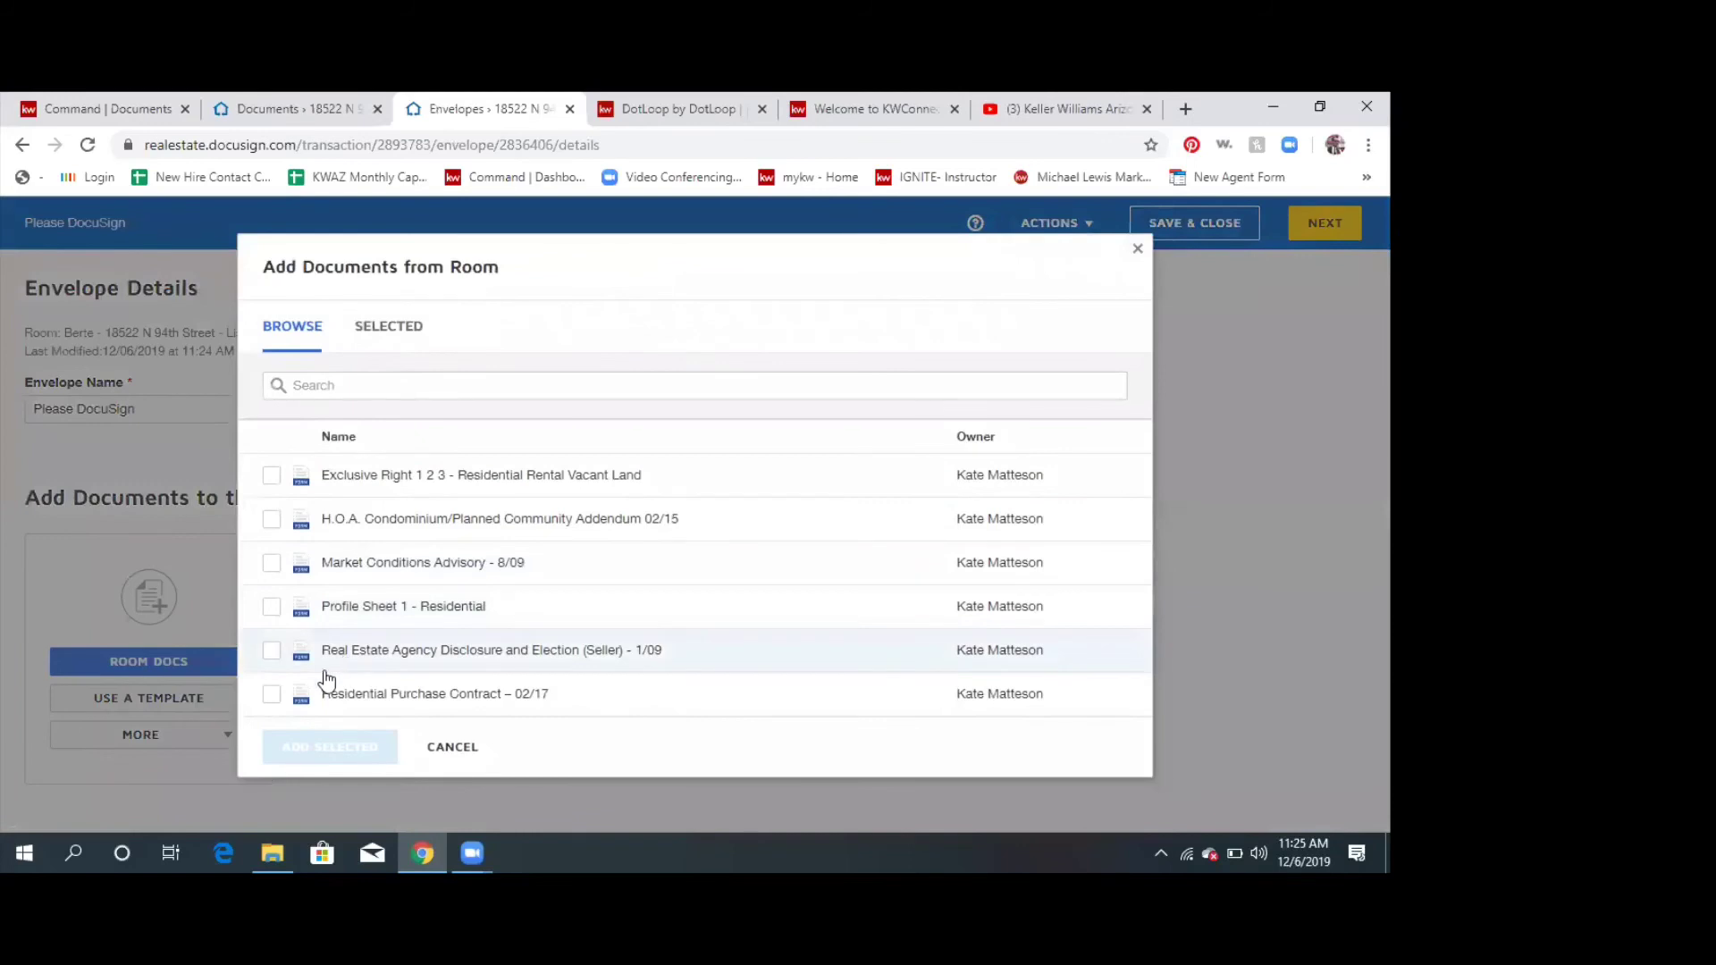
pyautogui.click(272, 696)
pyautogui.click(319, 746)
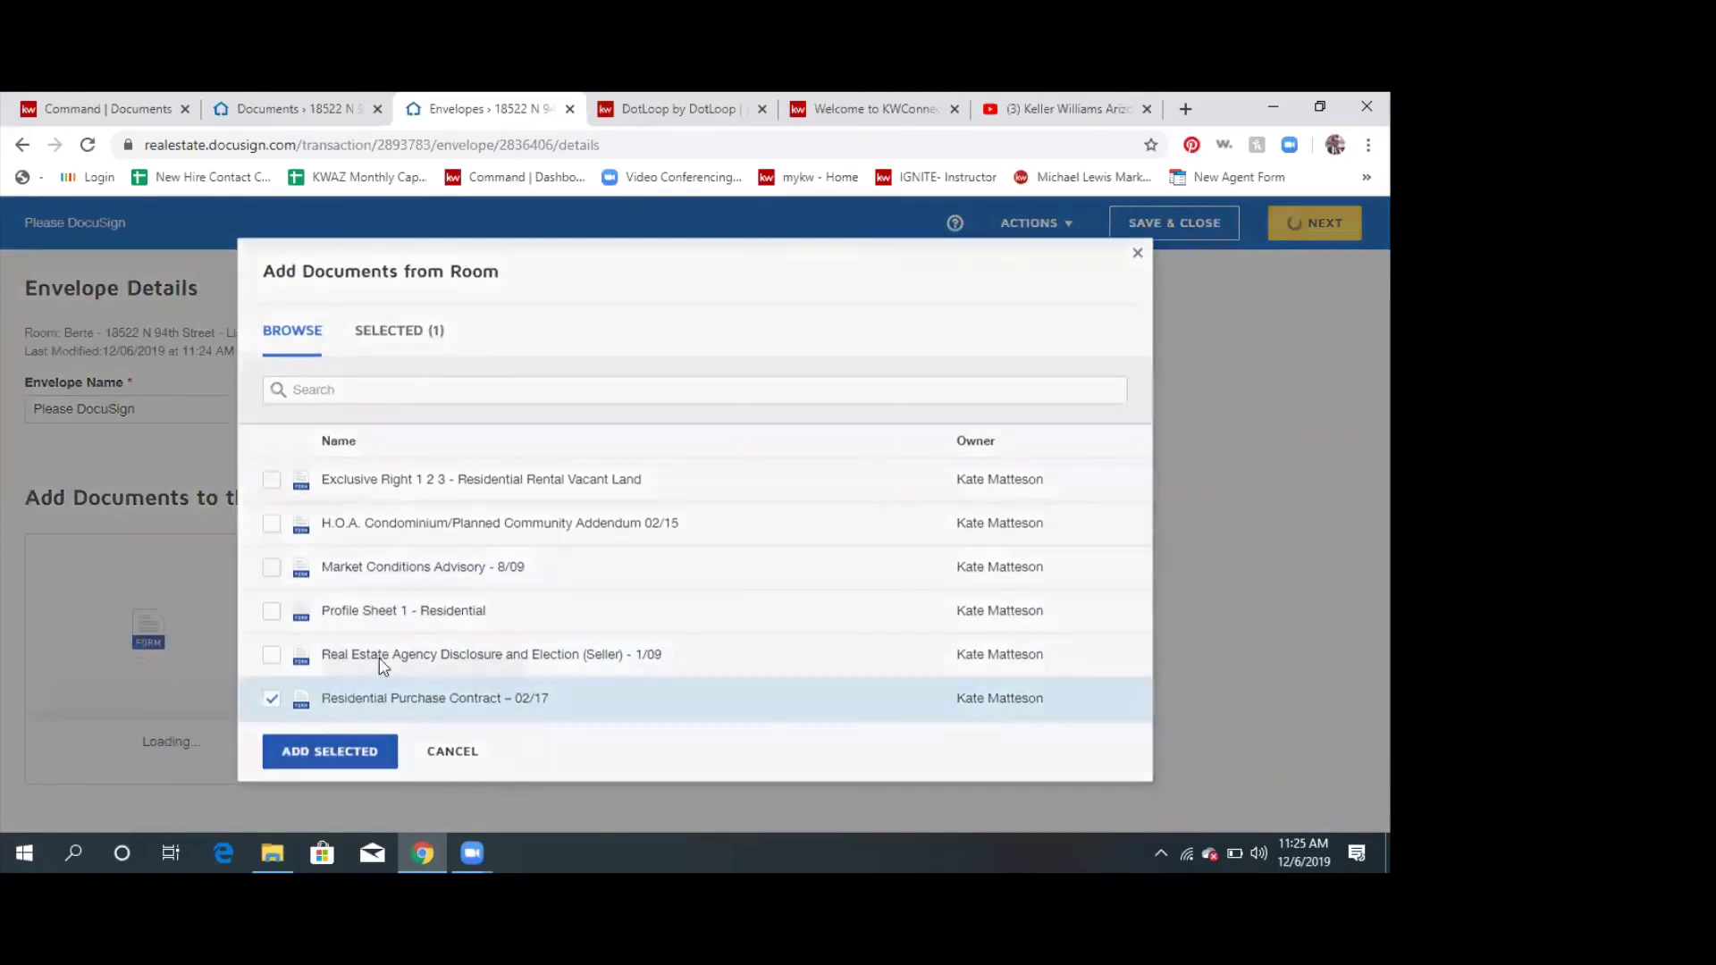
# - Bring up the envelope's options for adding recipients
pyautogui.scroll(-2, 389, 552)
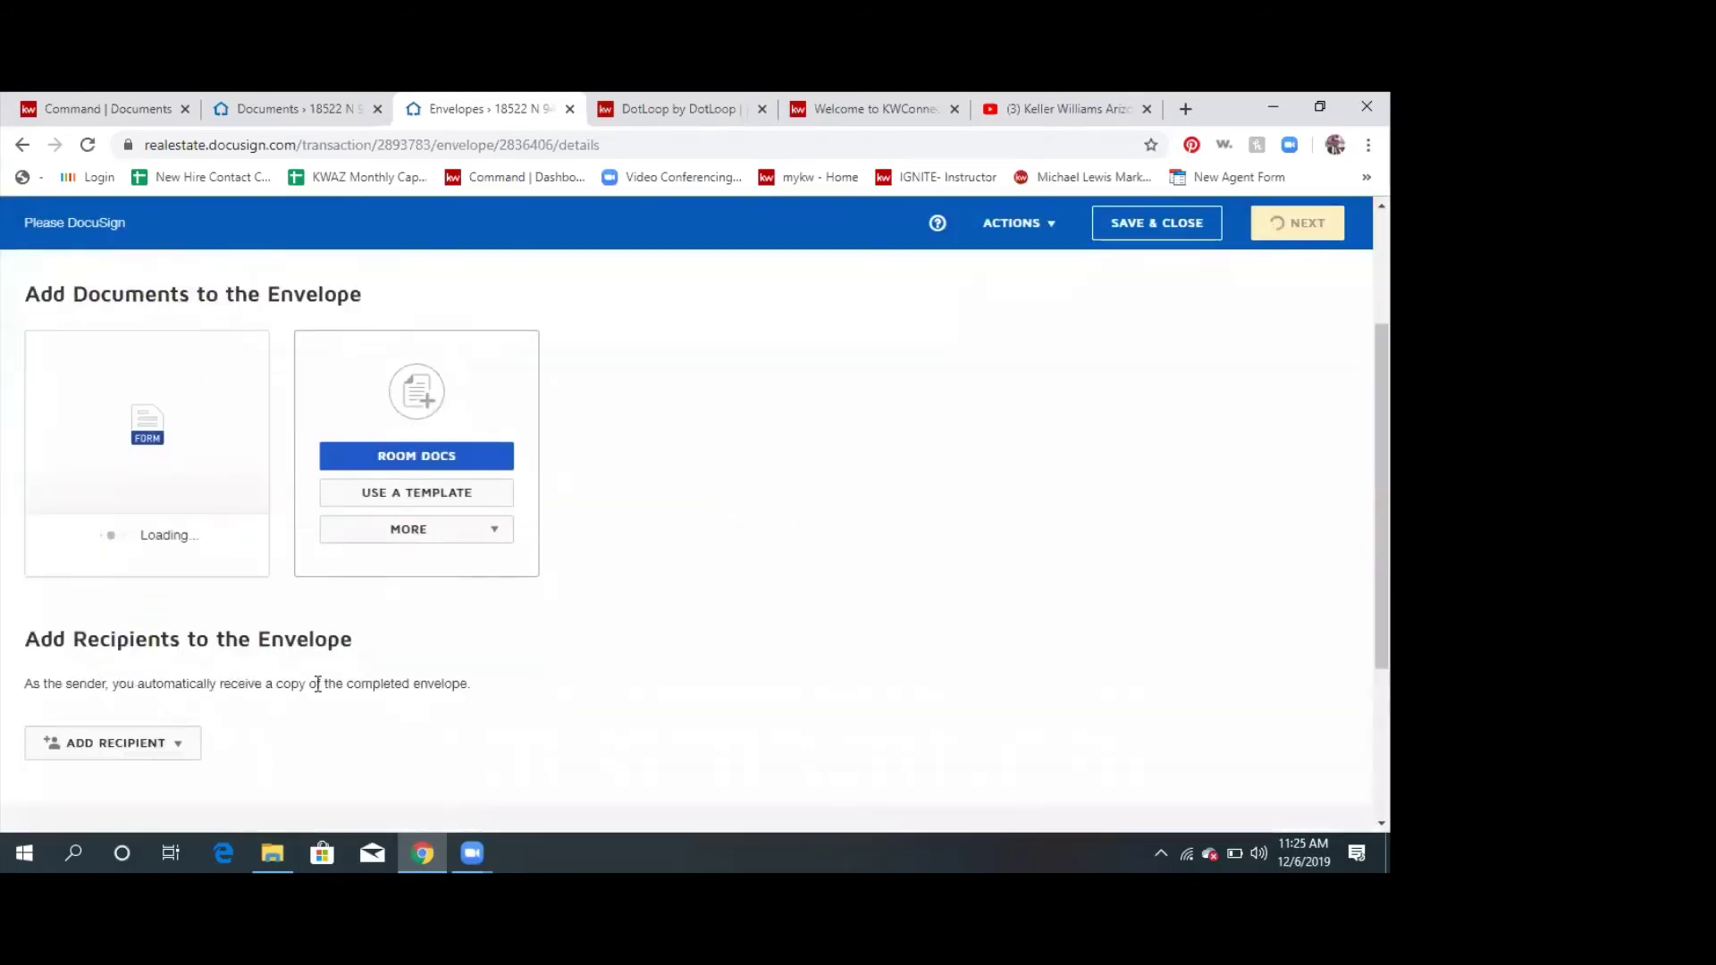
pyautogui.click(126, 743)
pyautogui.scroll(-1, 381, 641)
pyautogui.click(577, 536)
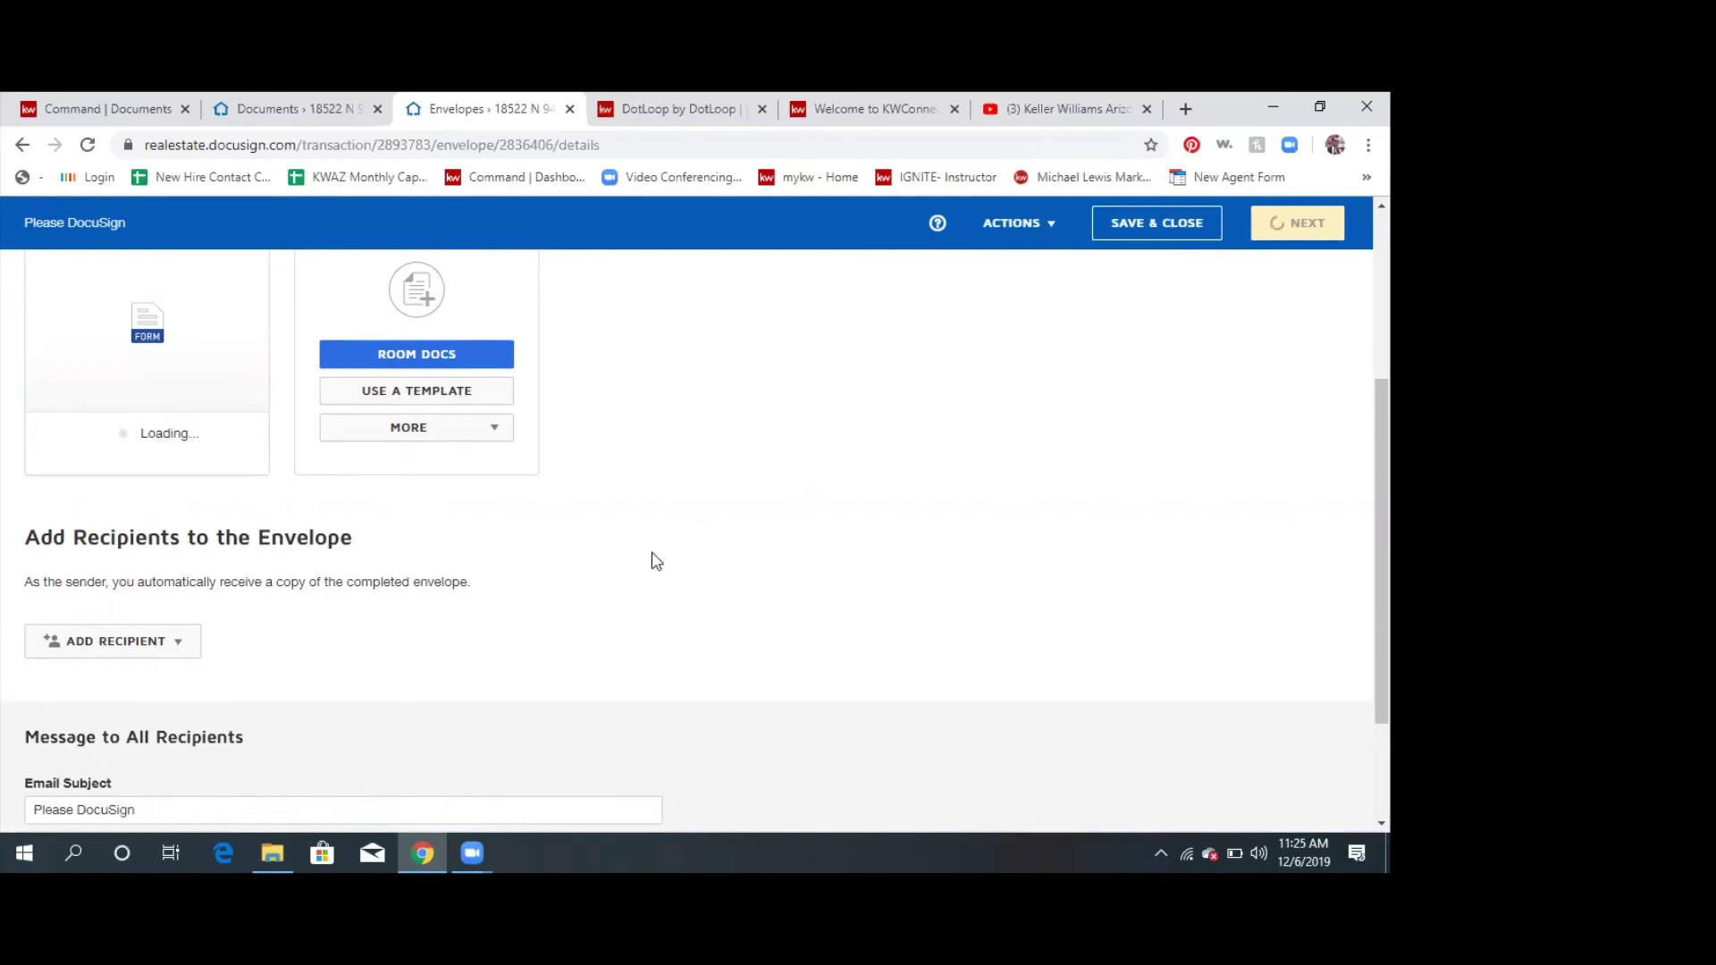
pyautogui.click(90, 669)
# - Add the Seller One and Buyer One pre-tagged roles, assigning the seller contact and a buyer recipient
pyautogui.click(104, 702)
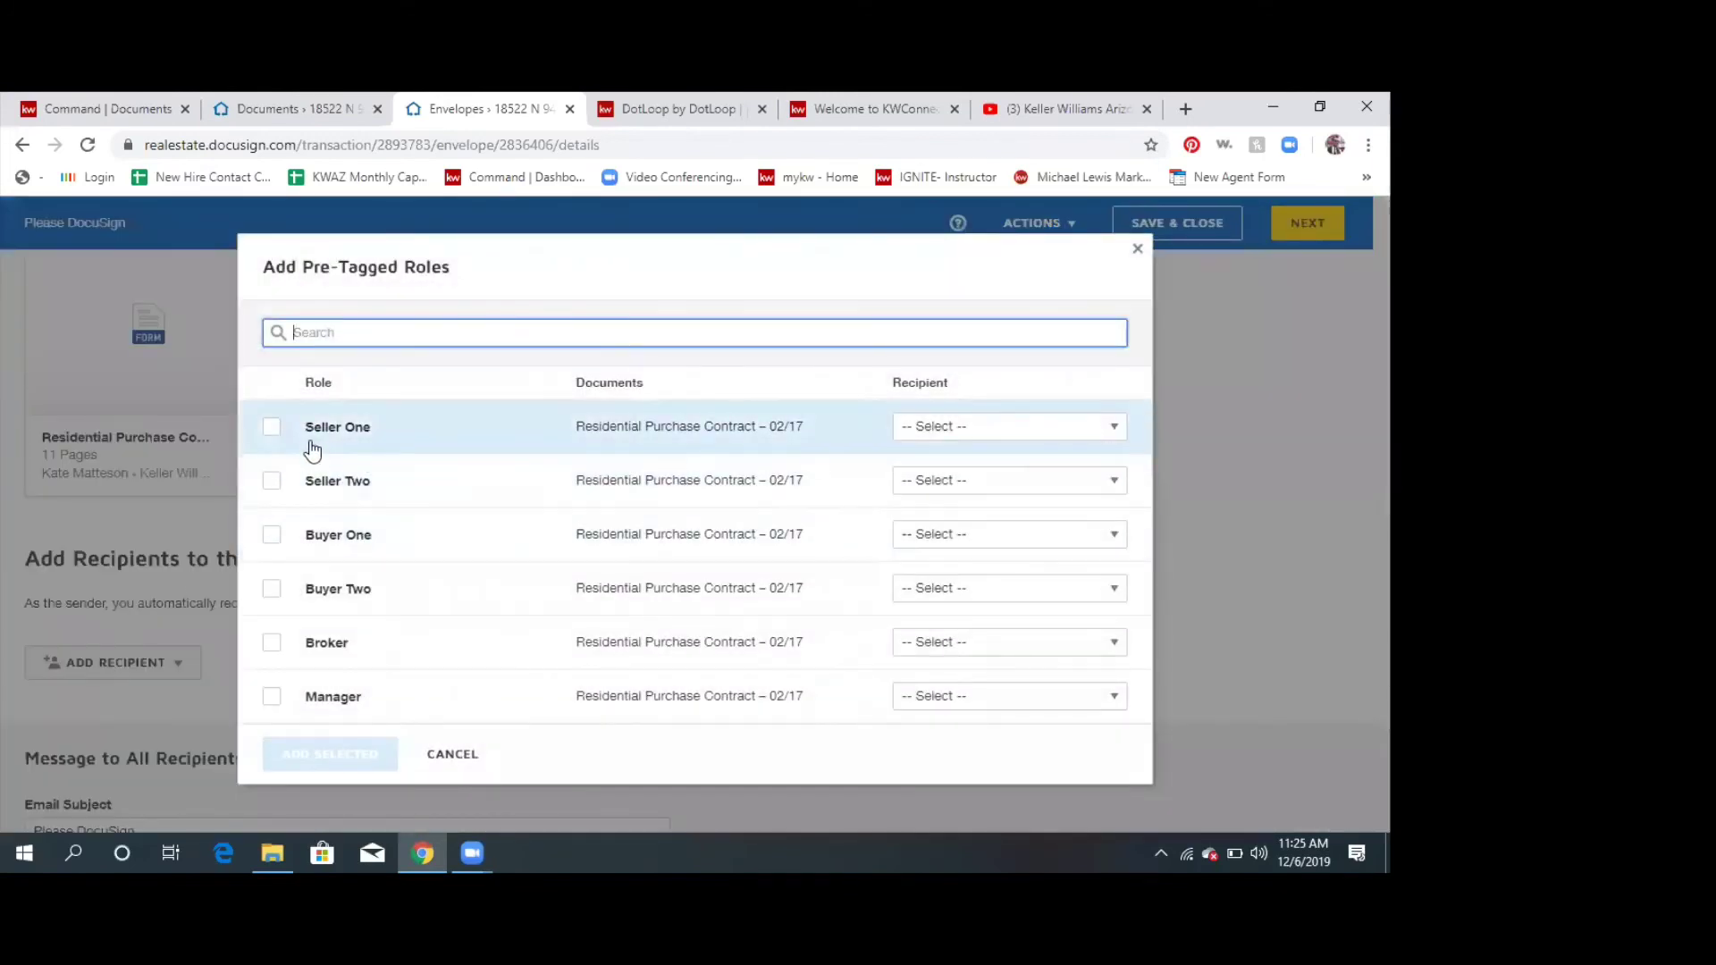
pyautogui.click(272, 431)
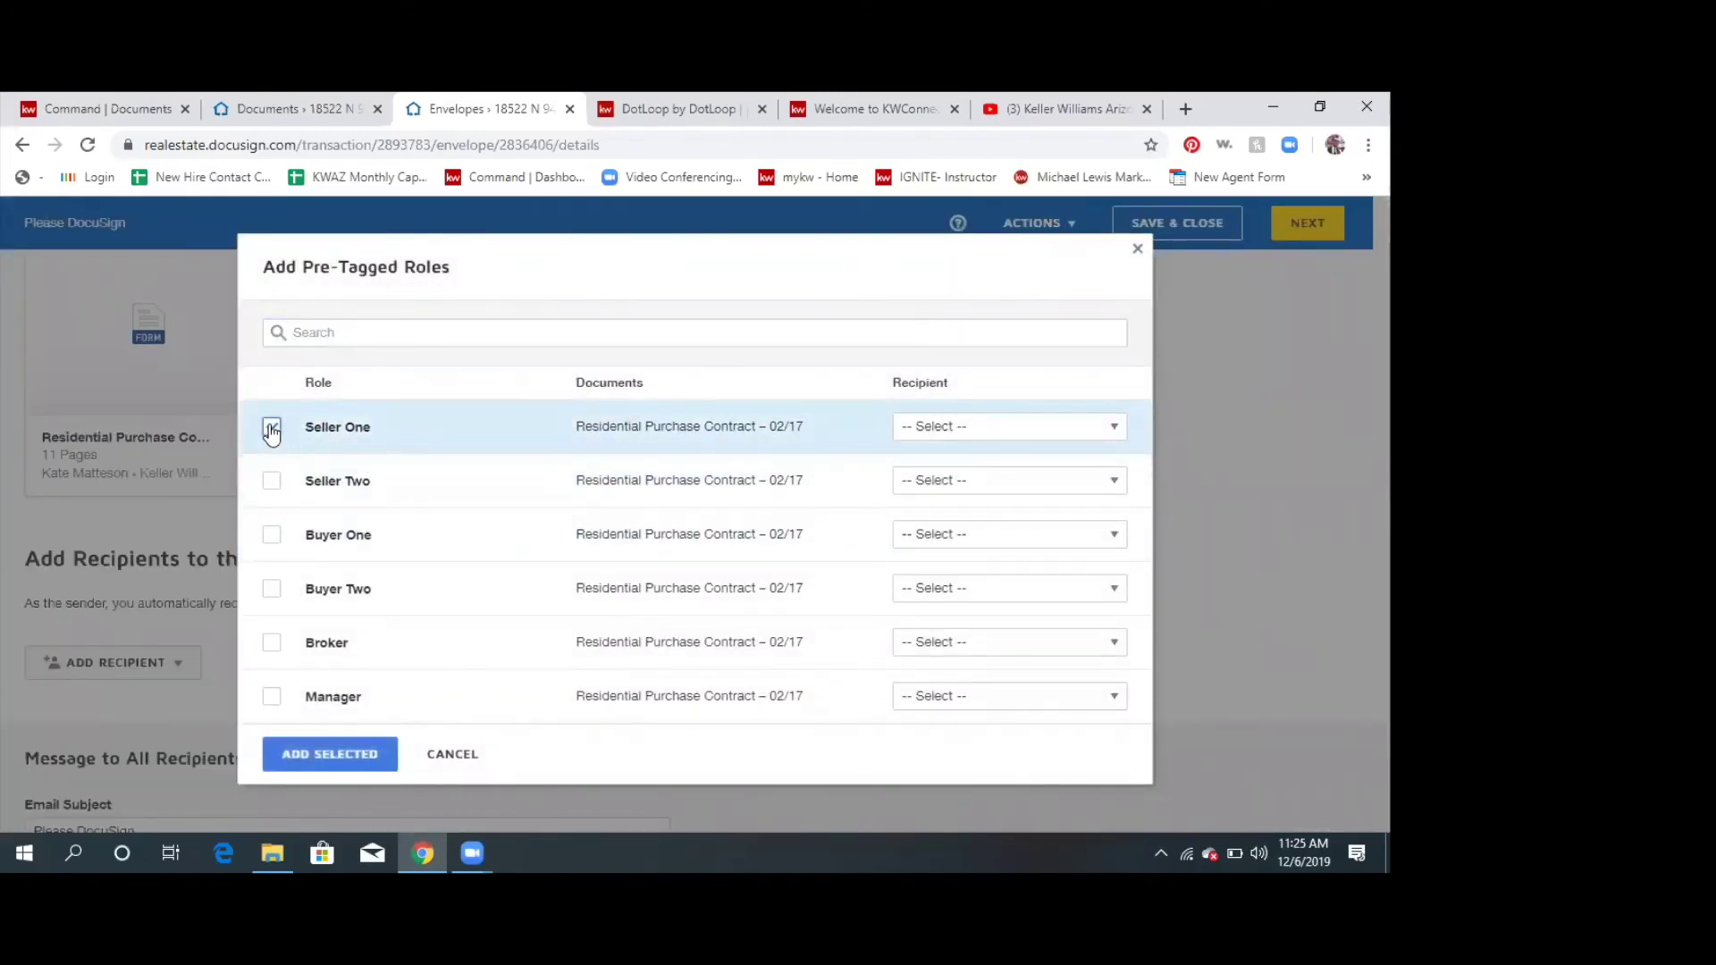
pyautogui.click(953, 431)
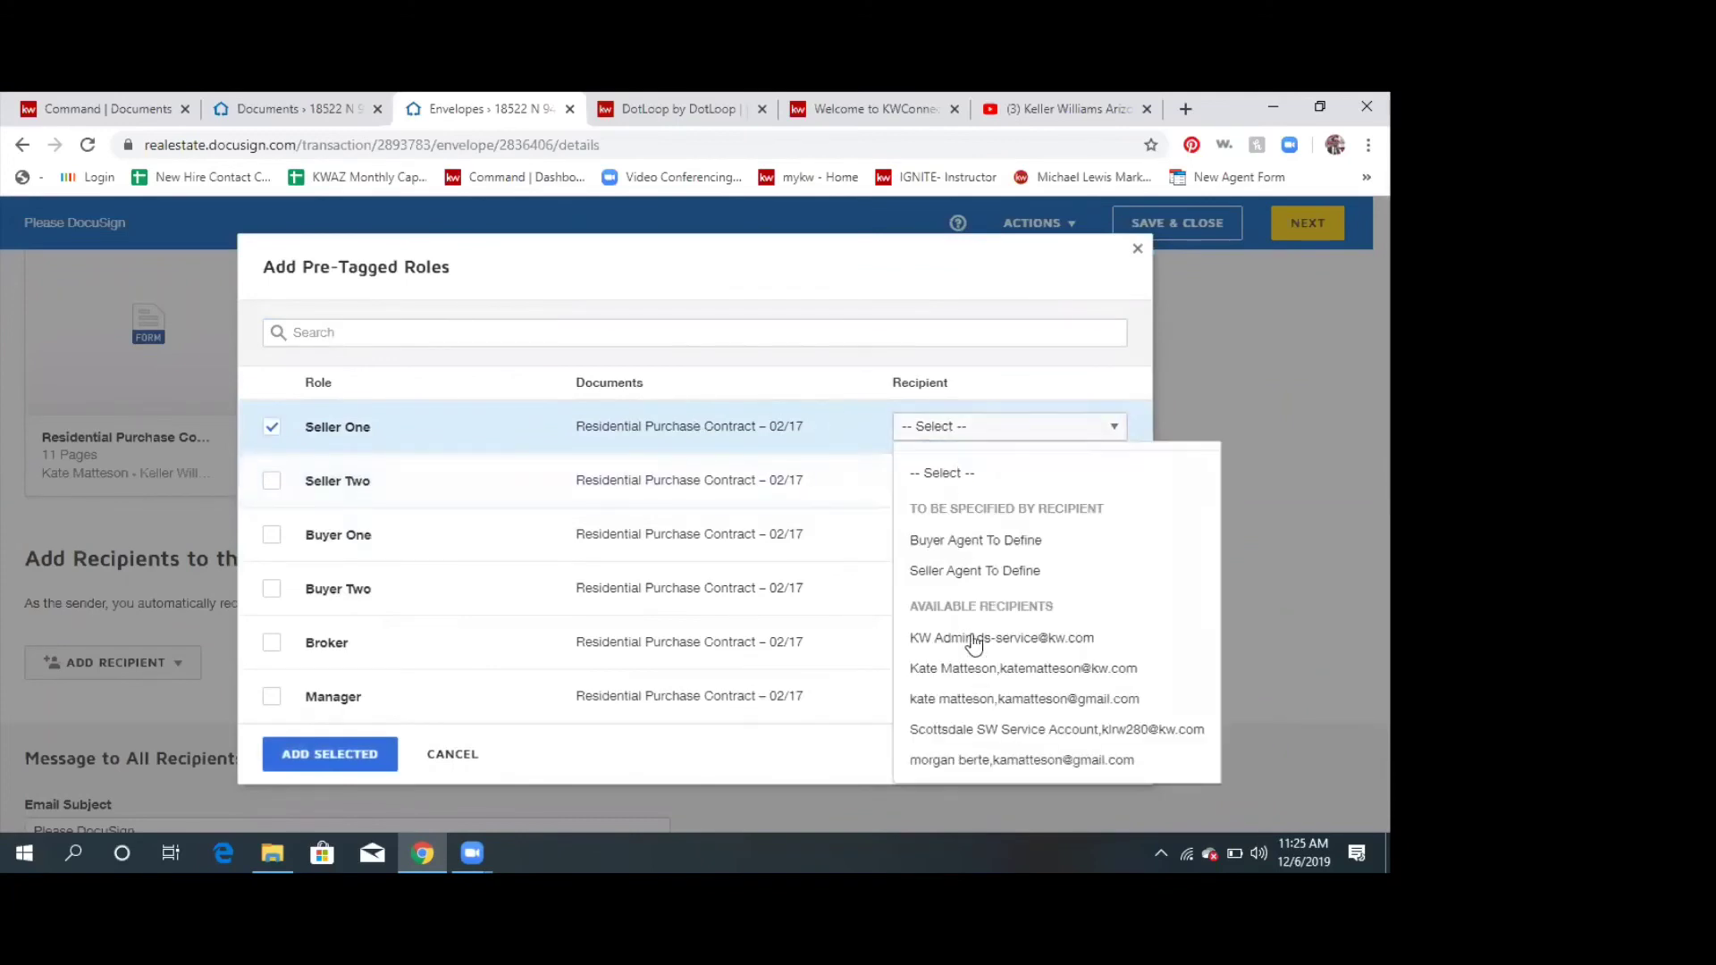
pyautogui.click(983, 761)
pyautogui.click(949, 761)
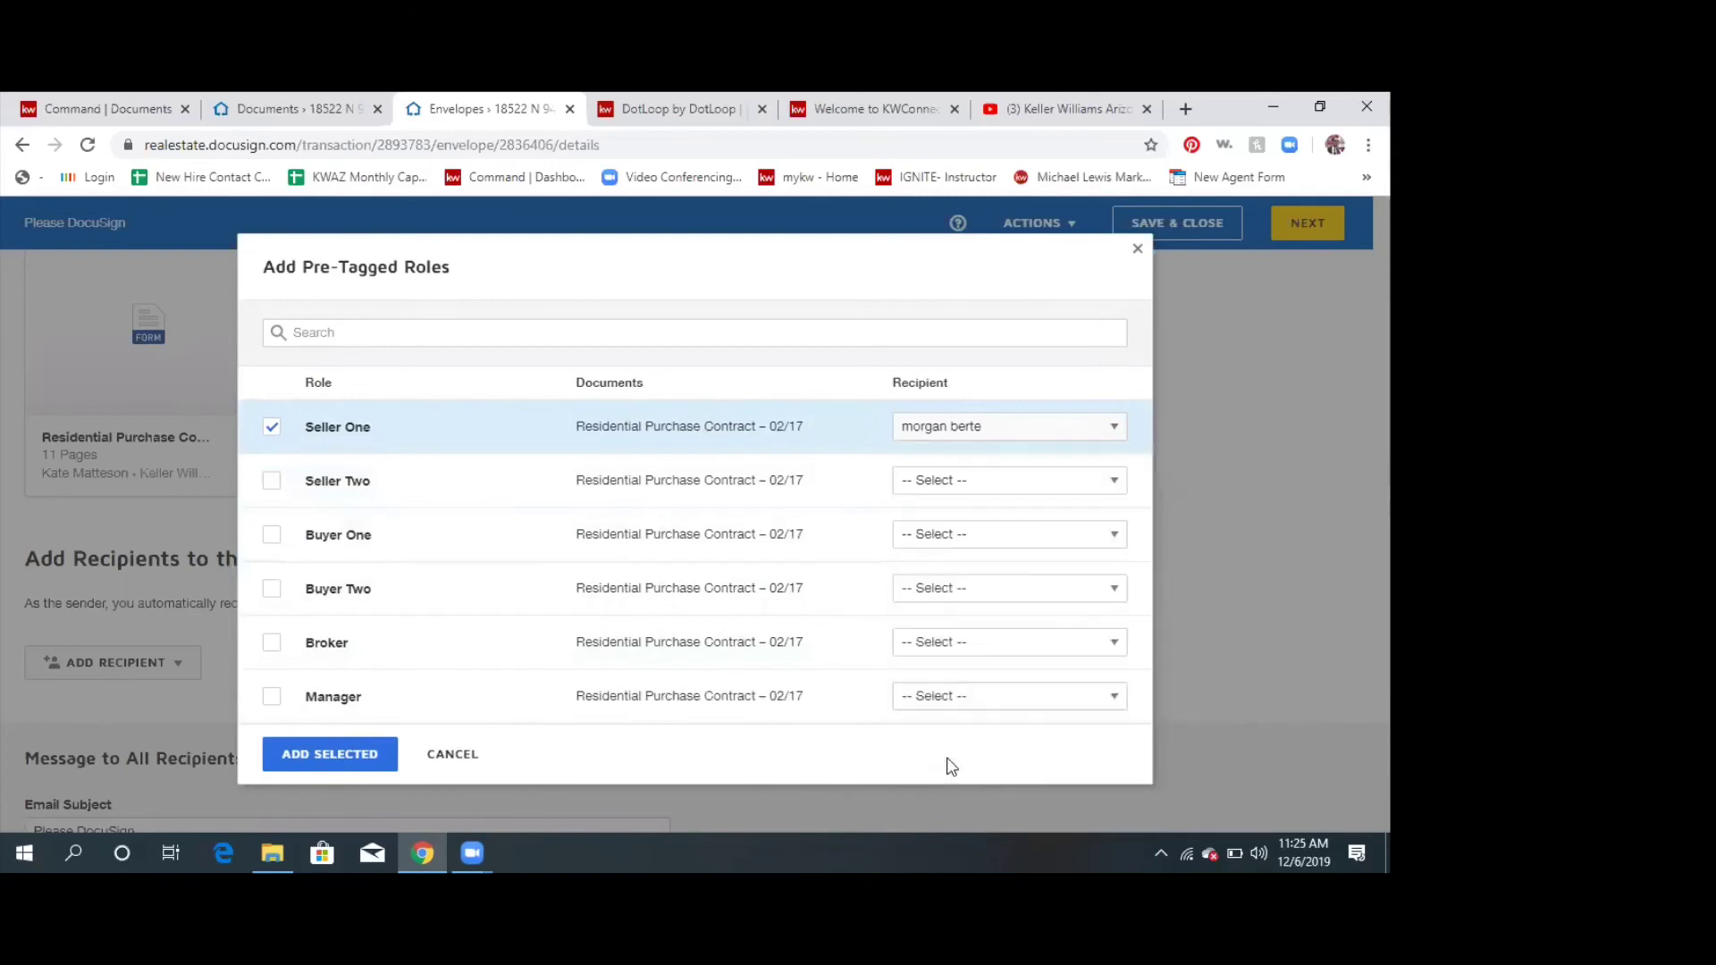
pyautogui.click(272, 535)
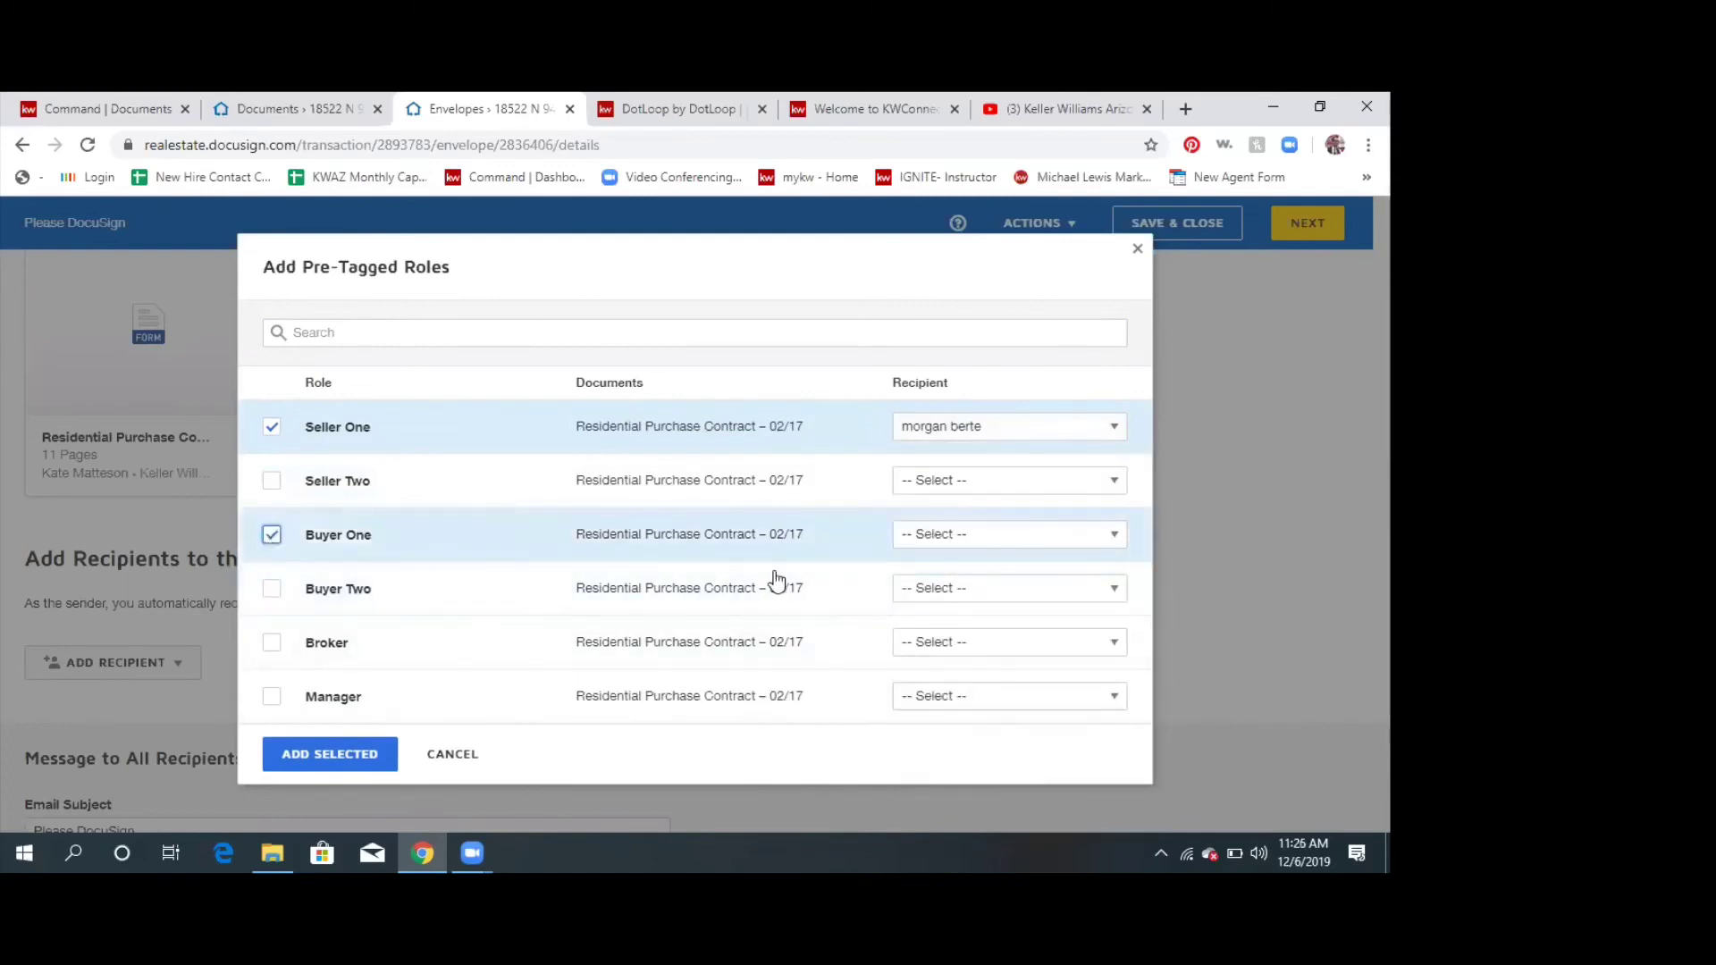
pyautogui.click(1014, 533)
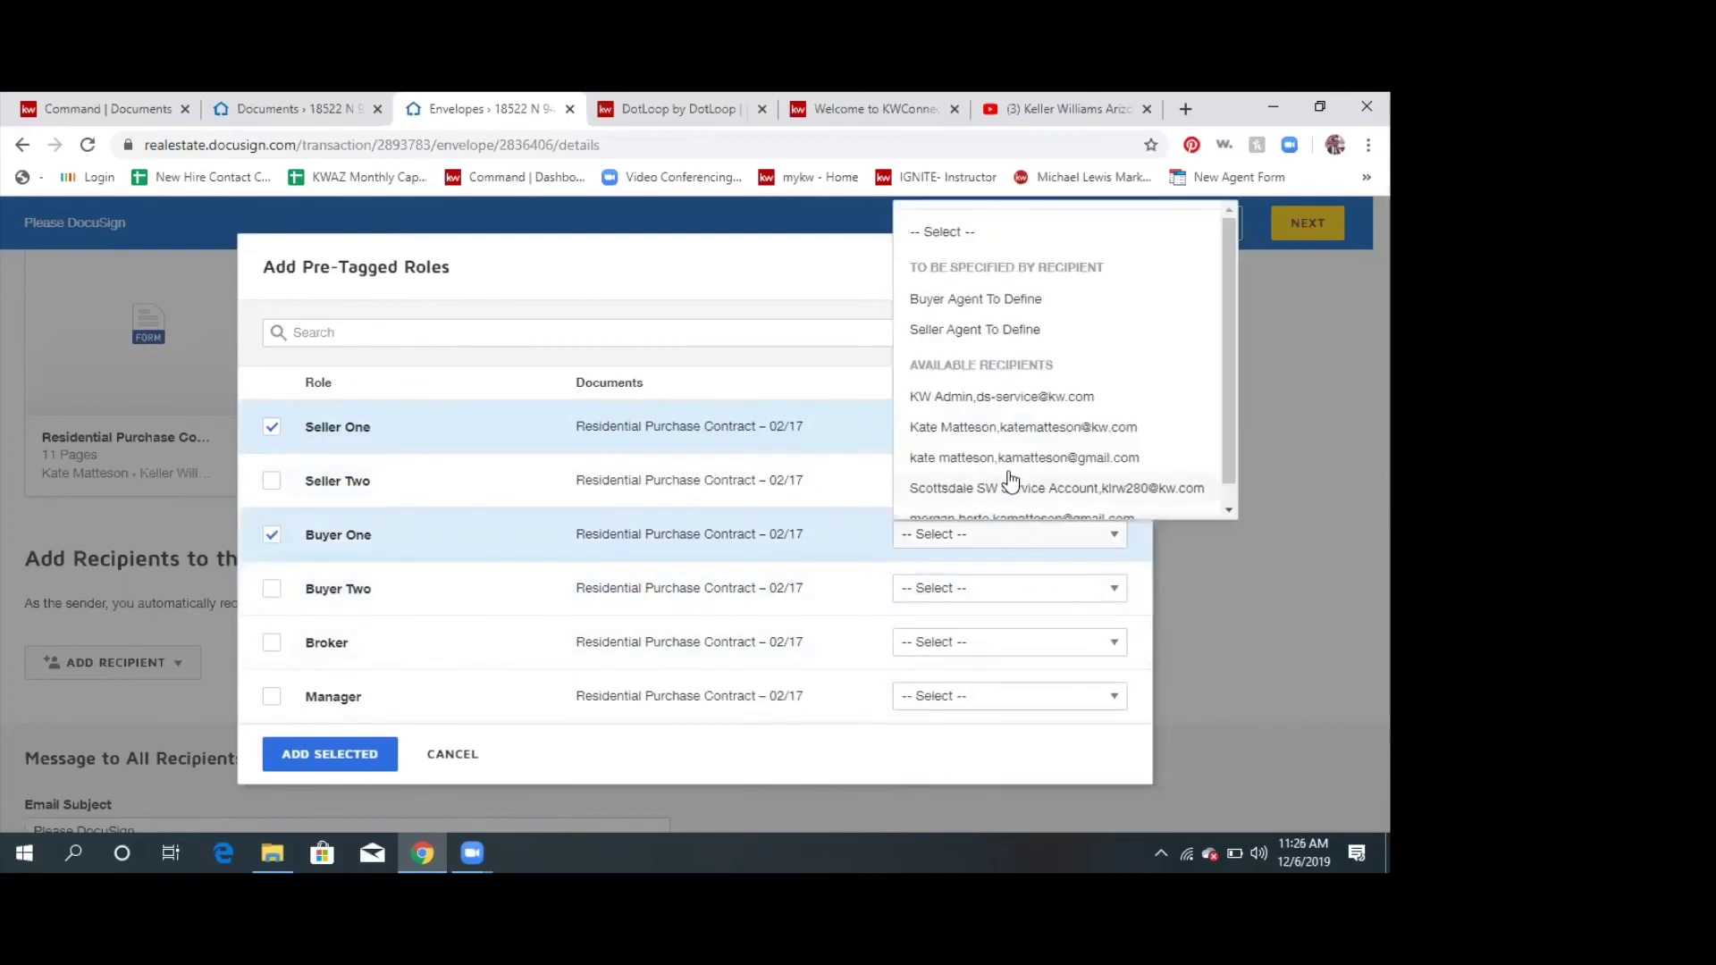
pyautogui.click(1013, 429)
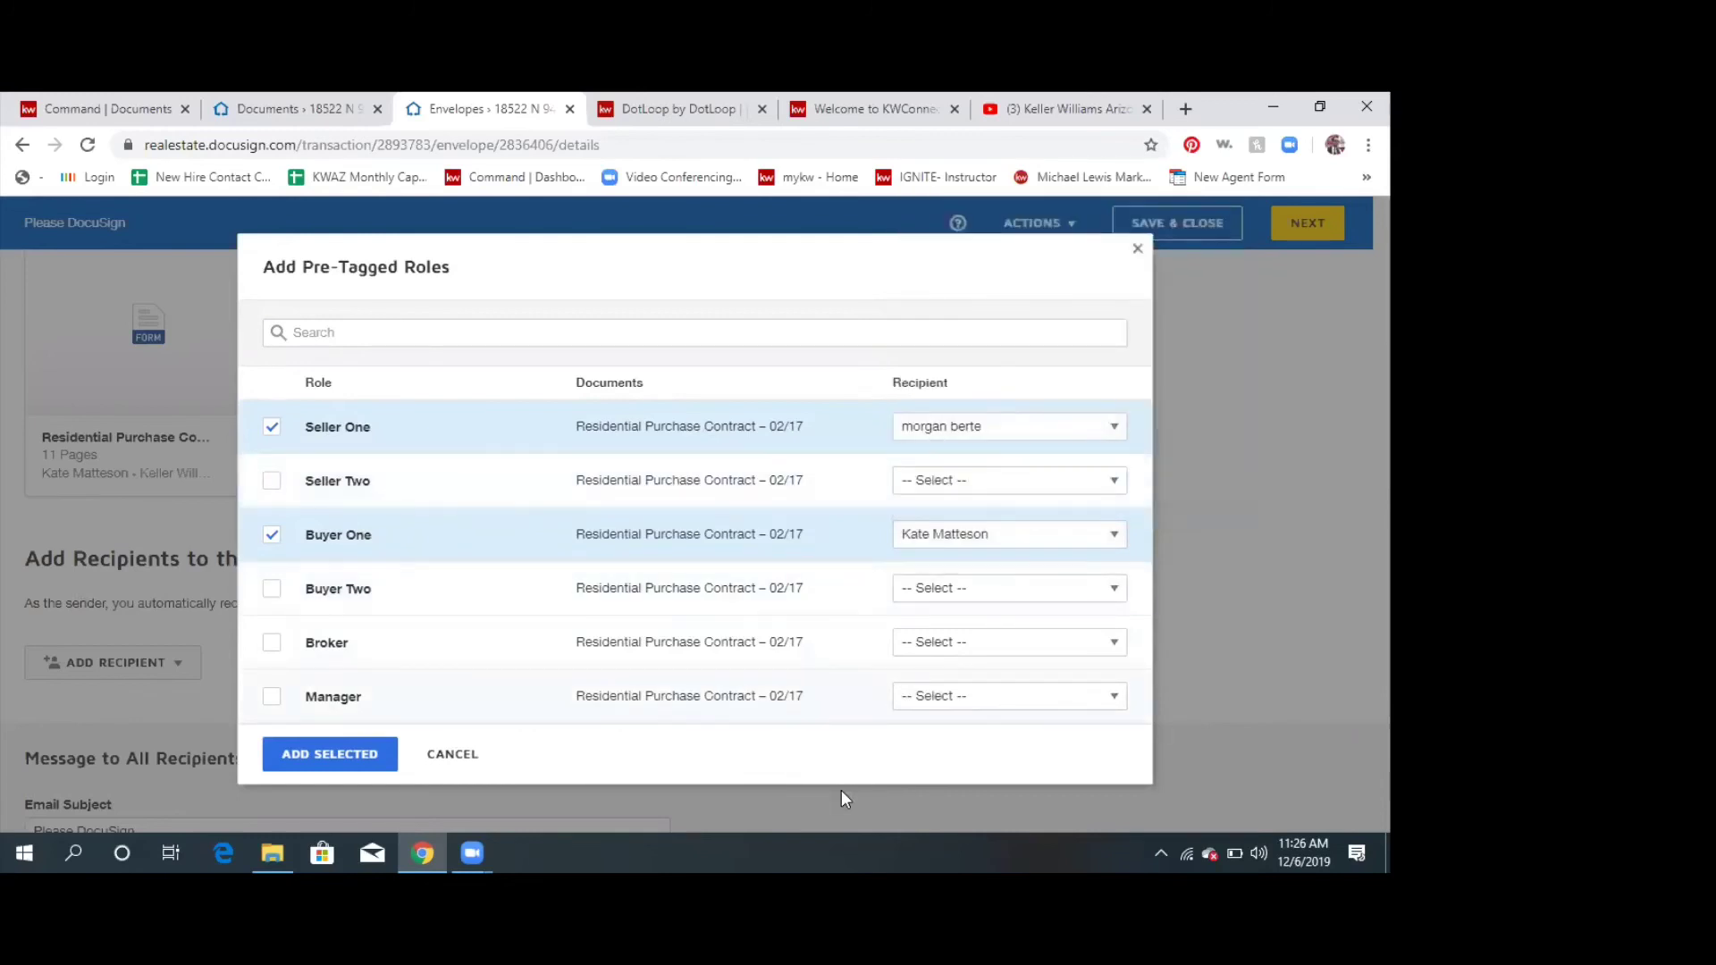
pyautogui.click(330, 754)
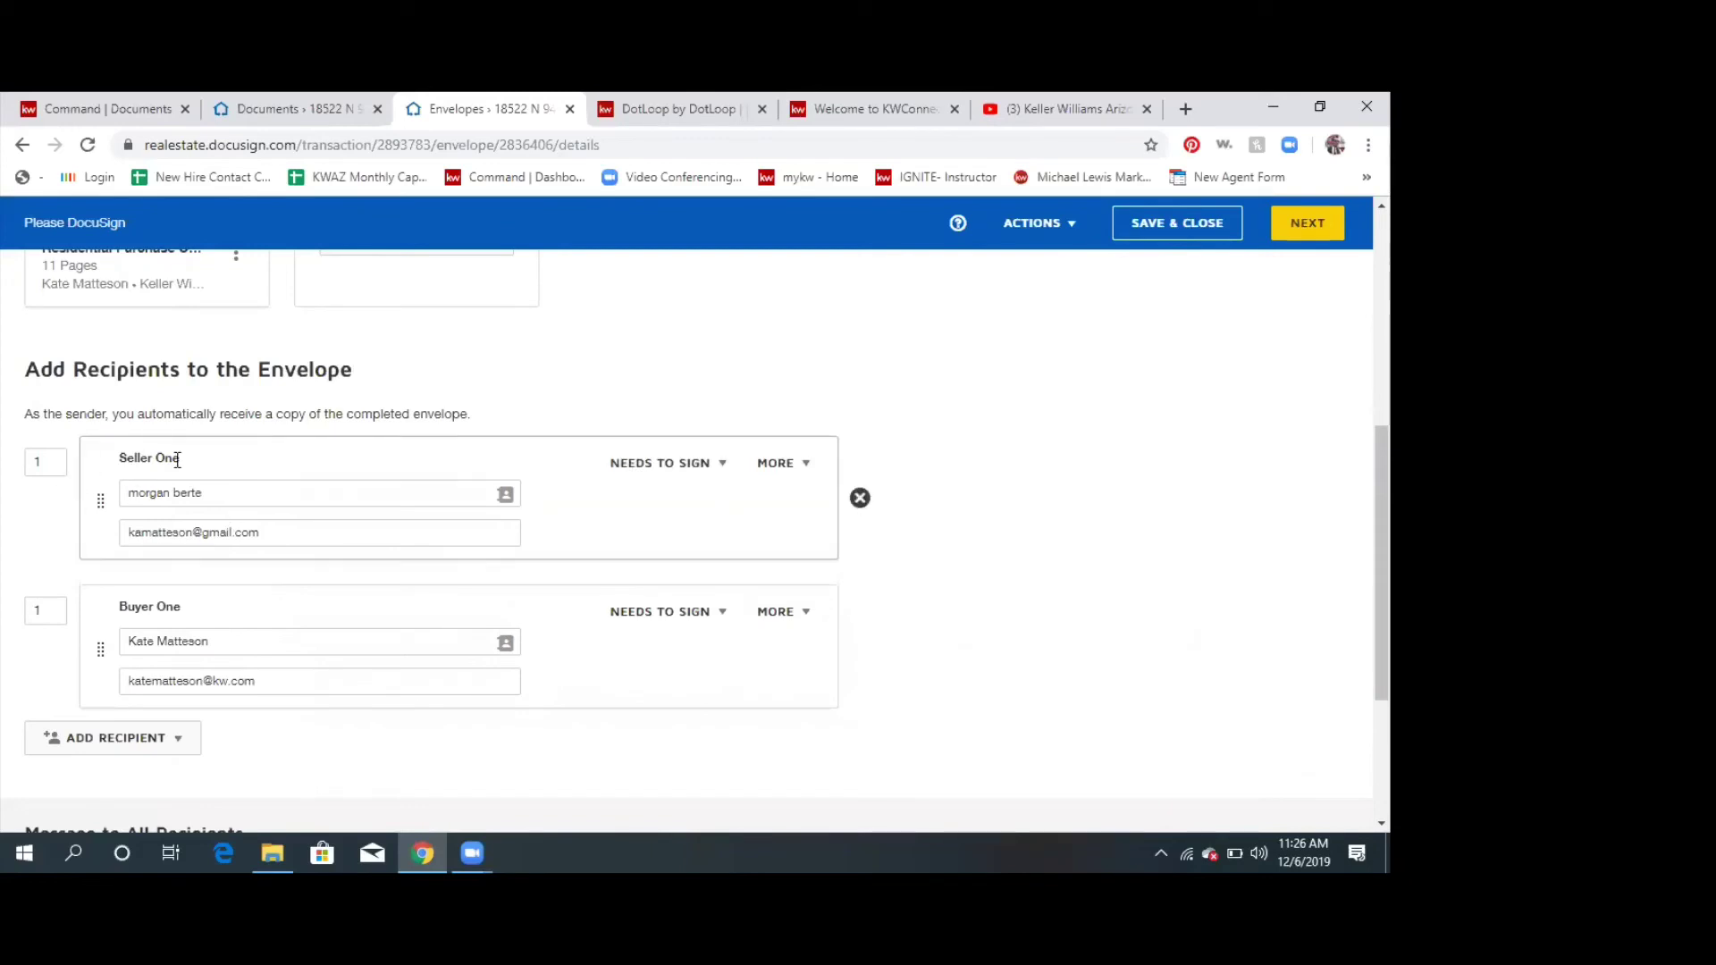
# - Retype both recipients' names and e-mail addresses, swapping them between Seller One and Buyer One
pyautogui.tripleClick(336, 489)
pyautogui.write('kate matteson')
pyautogui.press('Tab')
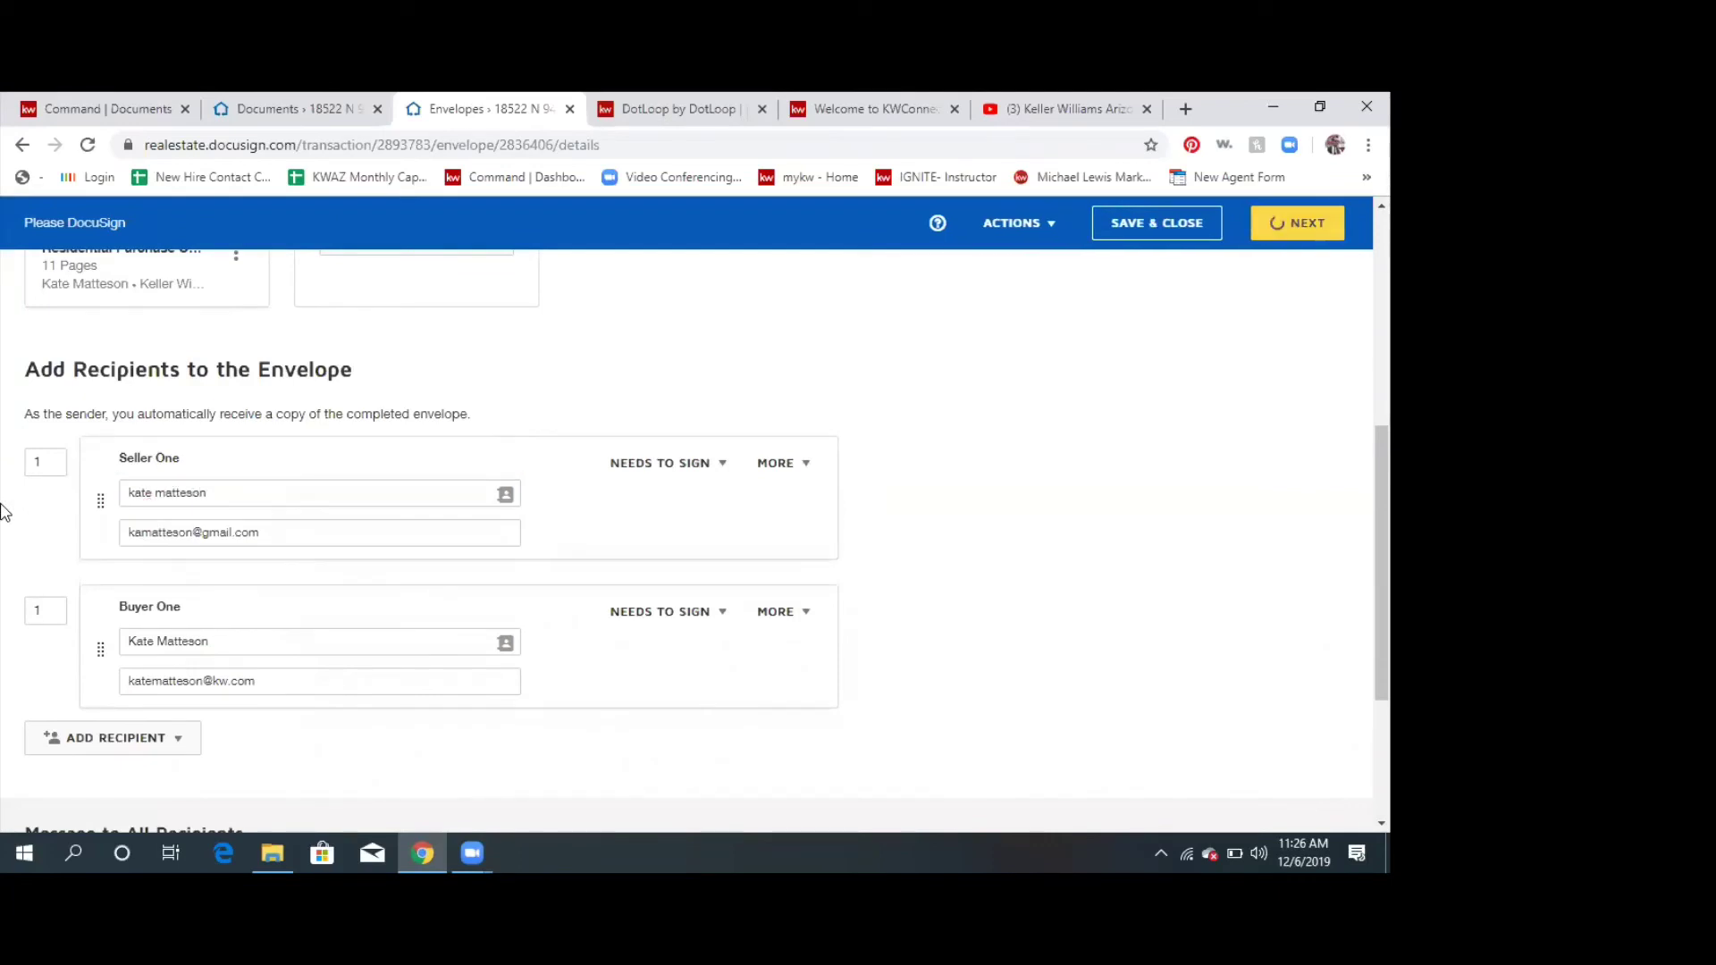
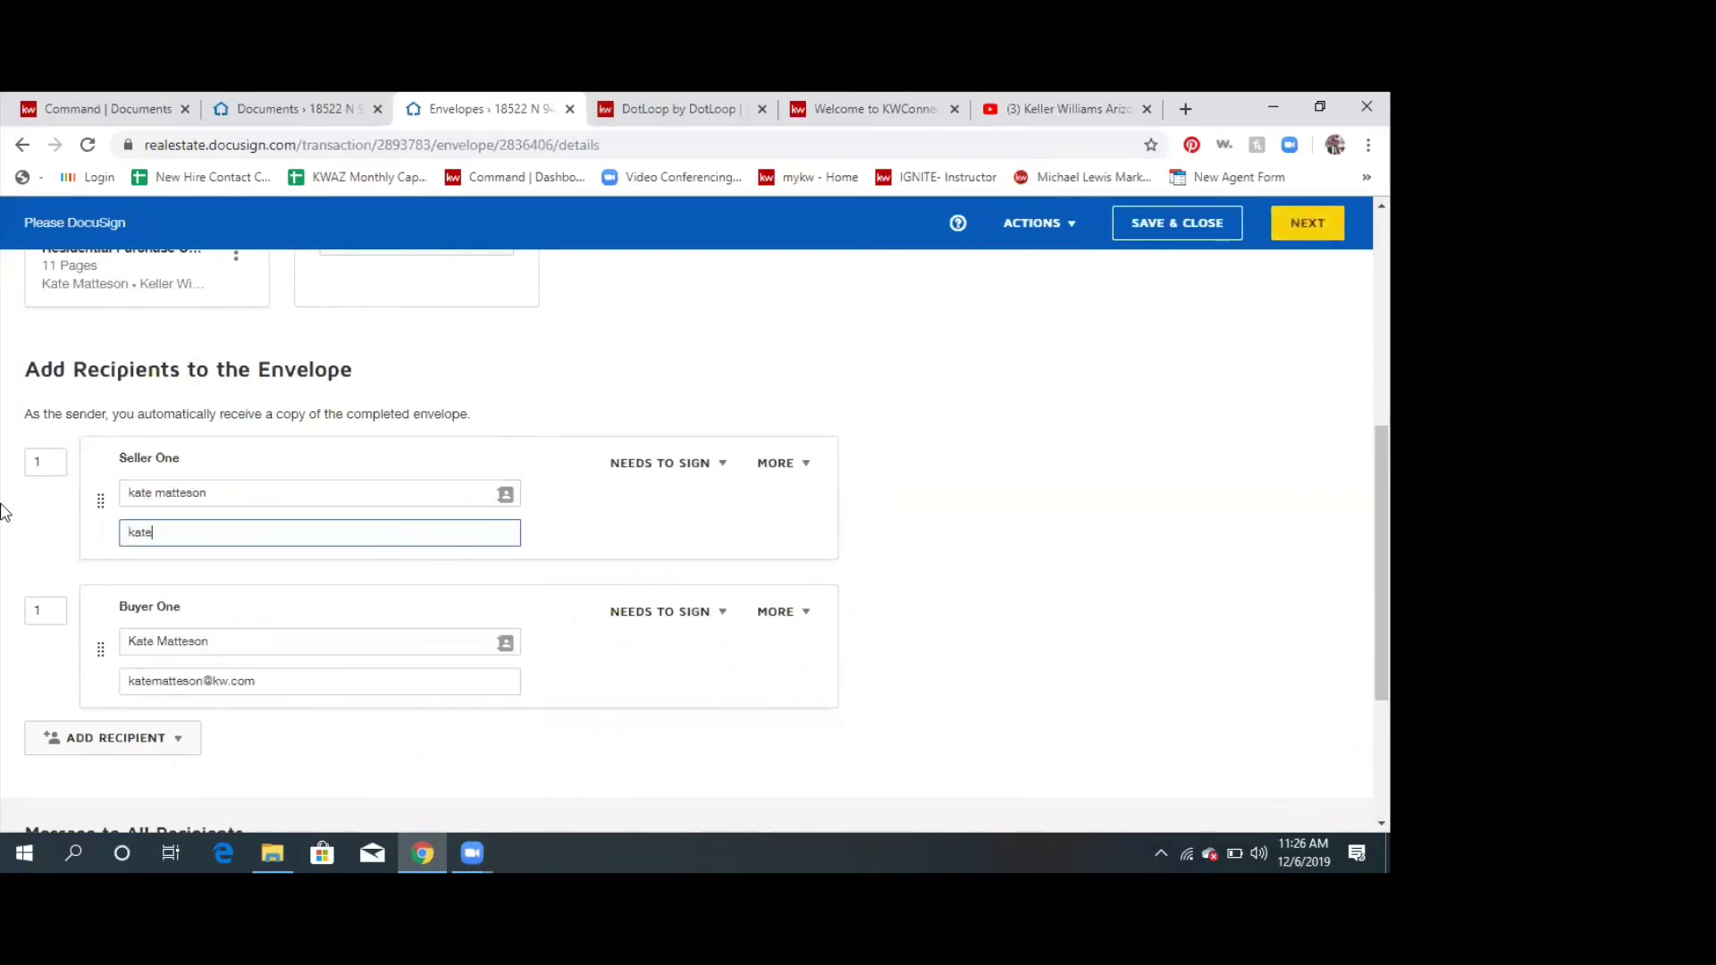
pyautogui.press('Tab')
pyautogui.press('Tab')
pyautogui.press('Tab')
pyautogui.press('Tab')
pyautogui.press('Tab')
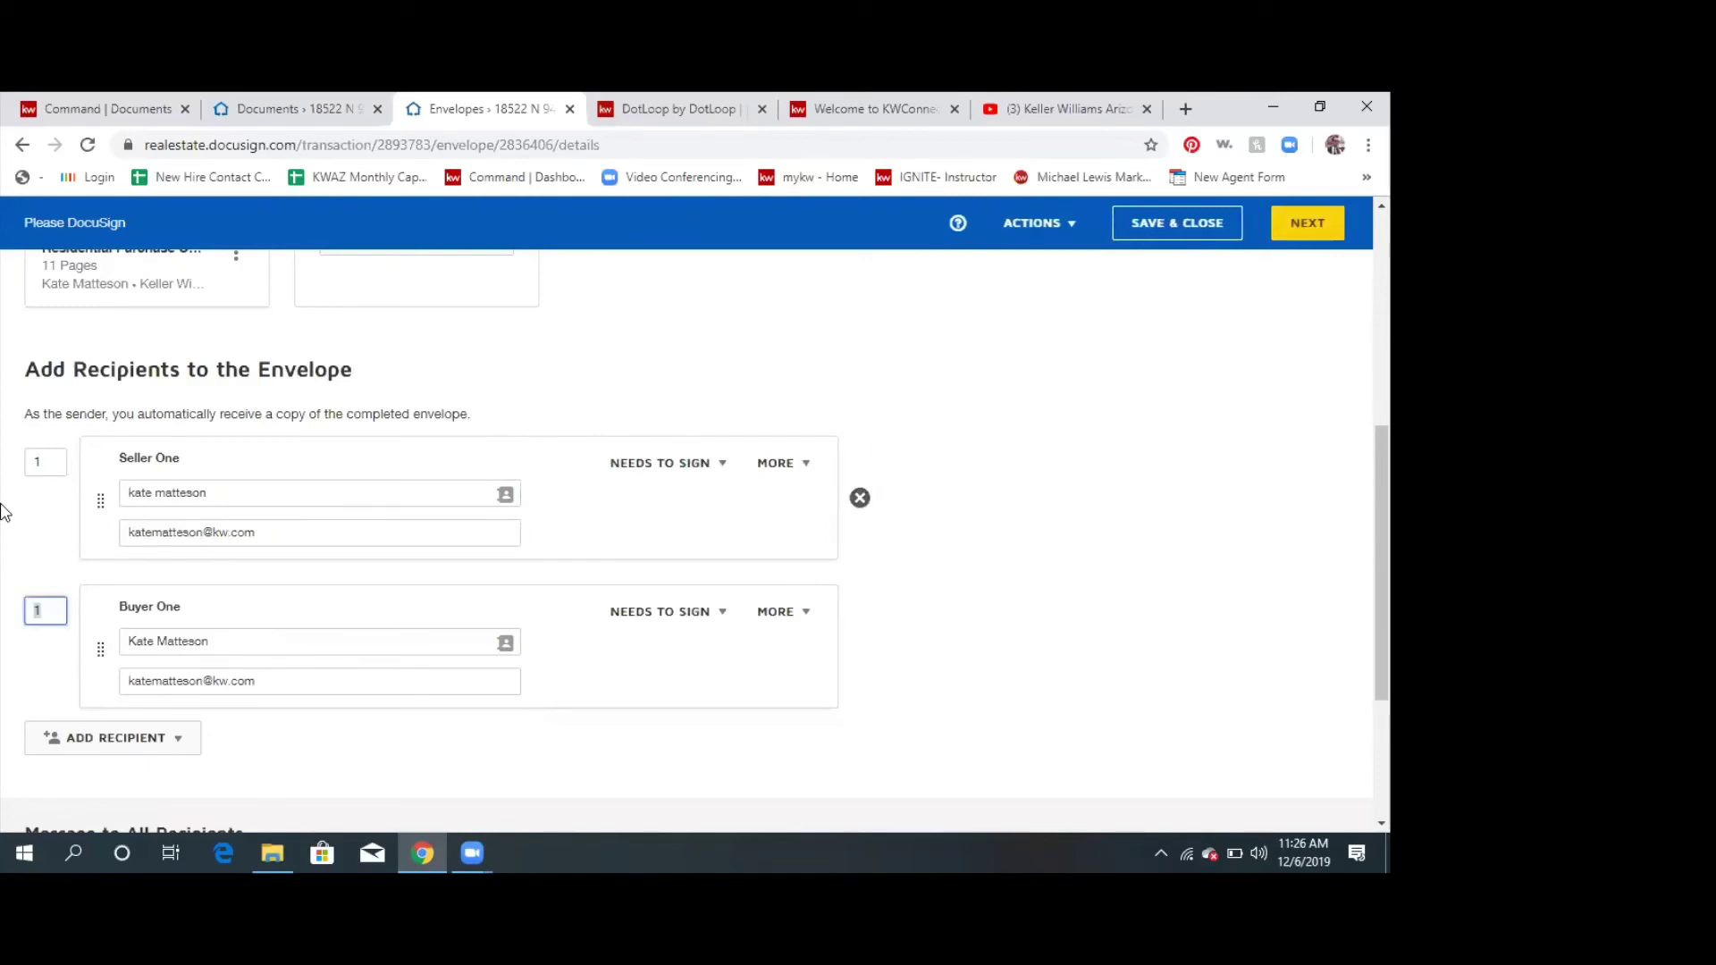
pyautogui.write('Mrogan')
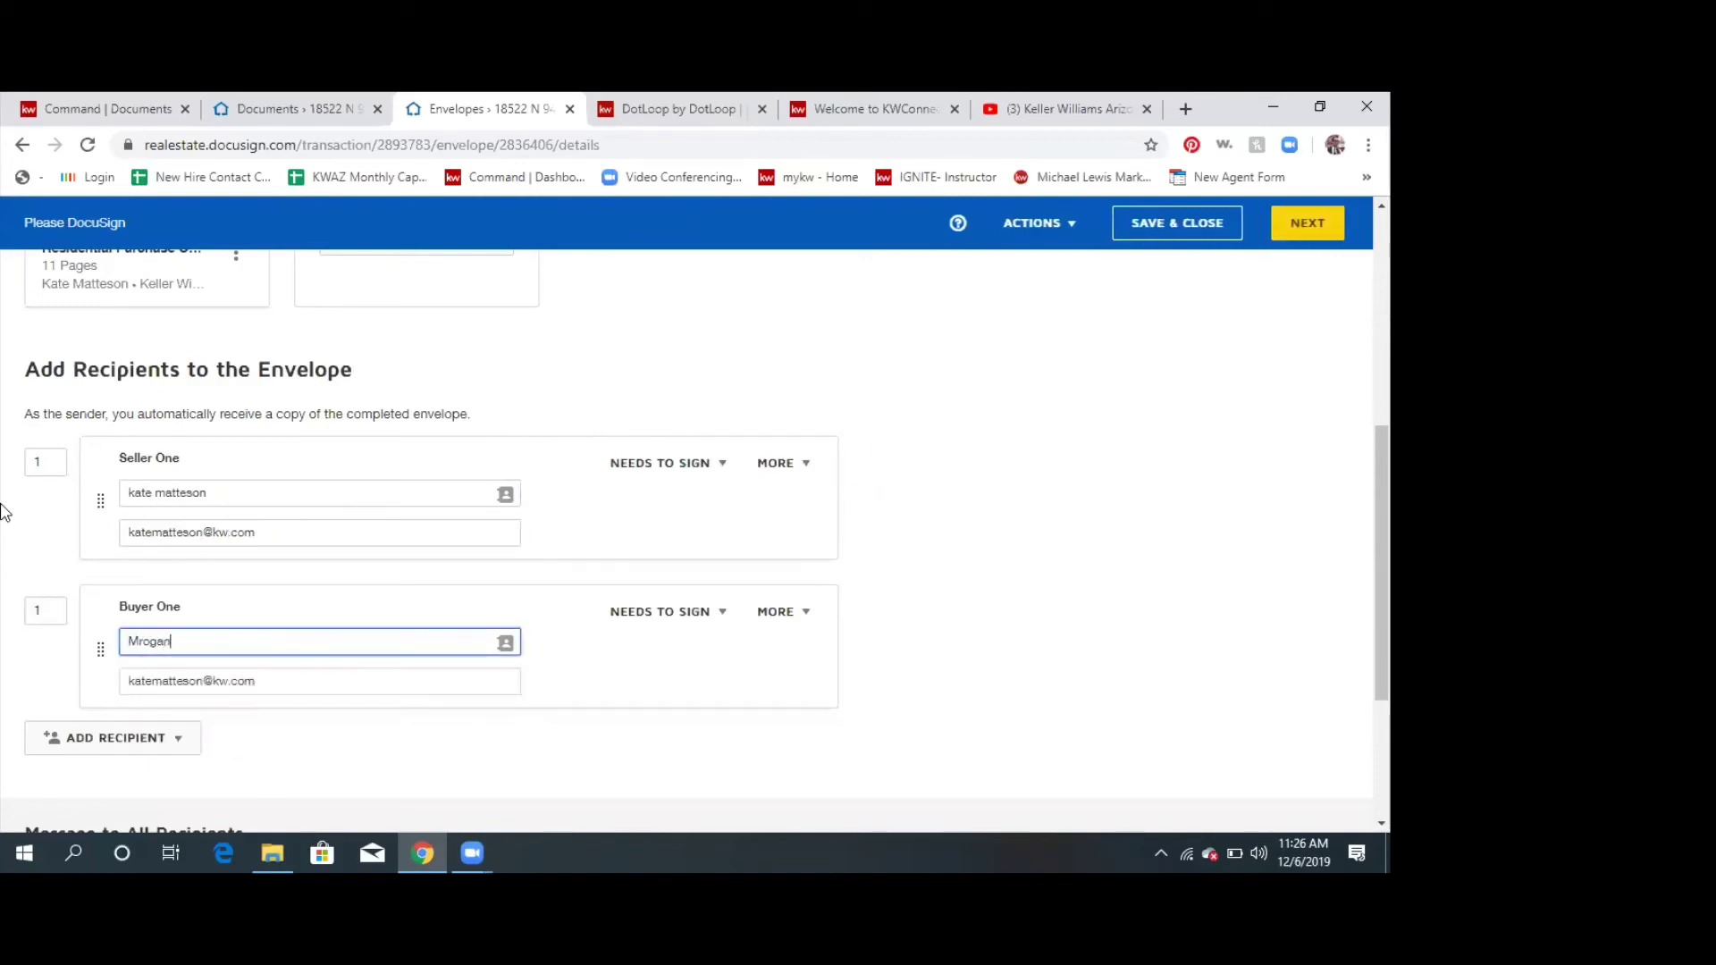
pyautogui.press('BackSpace')
pyautogui.write('or')
pyautogui.tripleClick(261, 682)
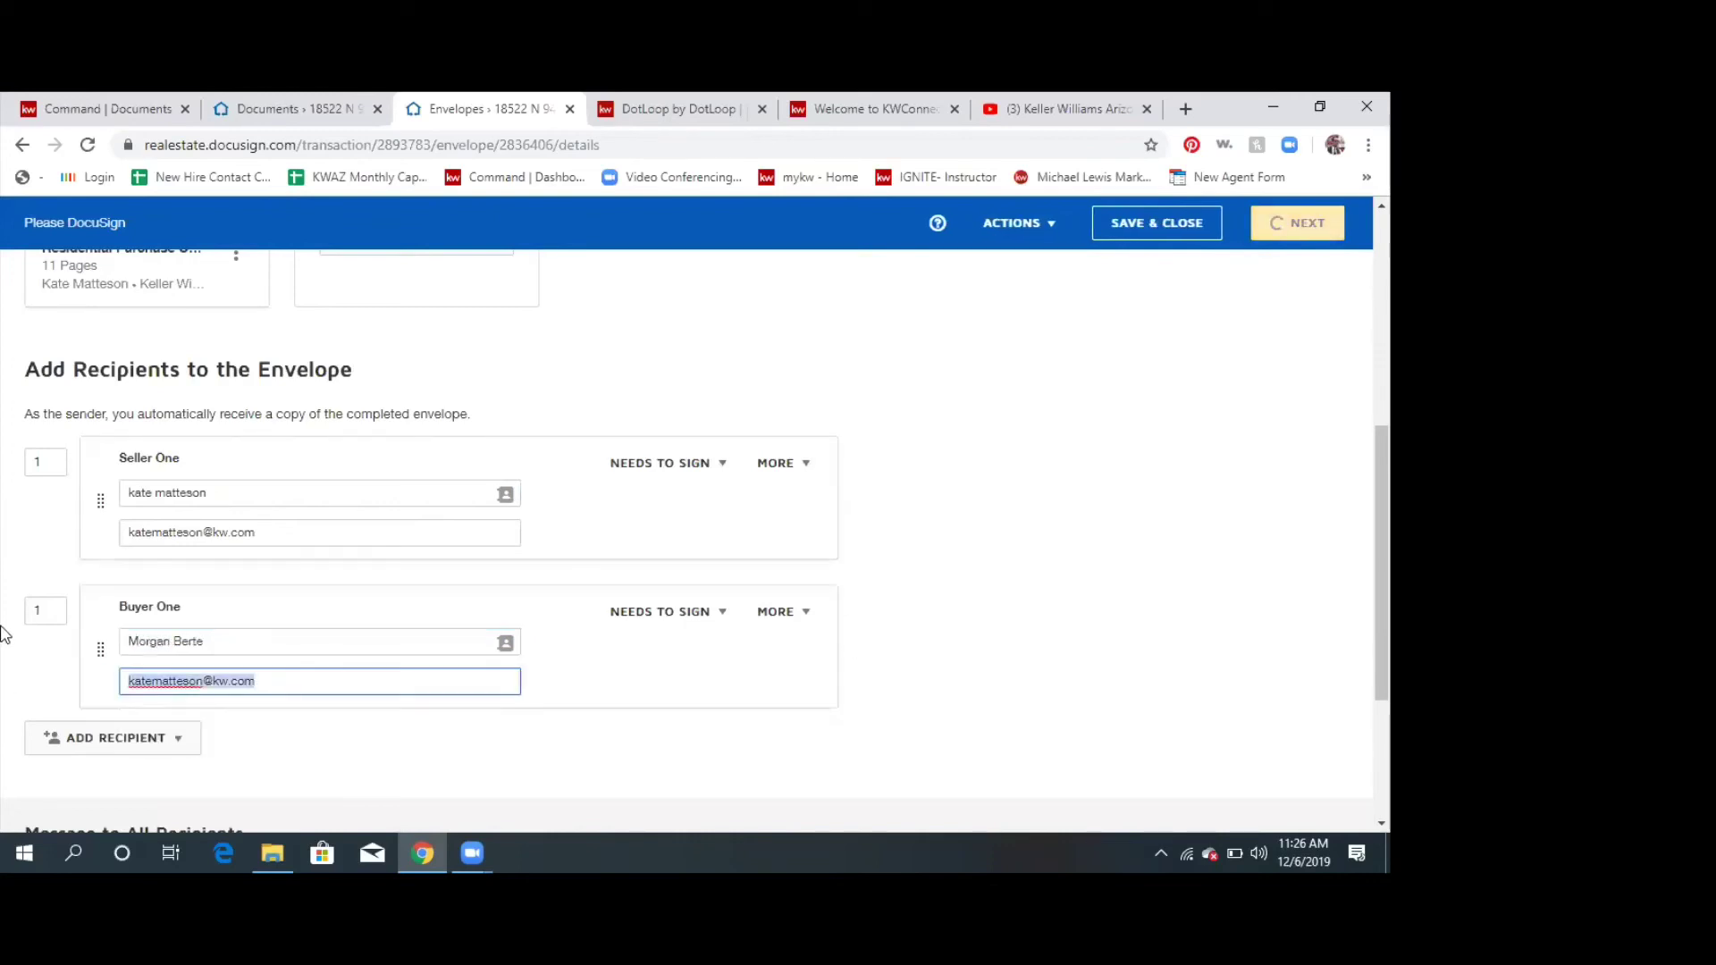
pyautogui.write('kama')
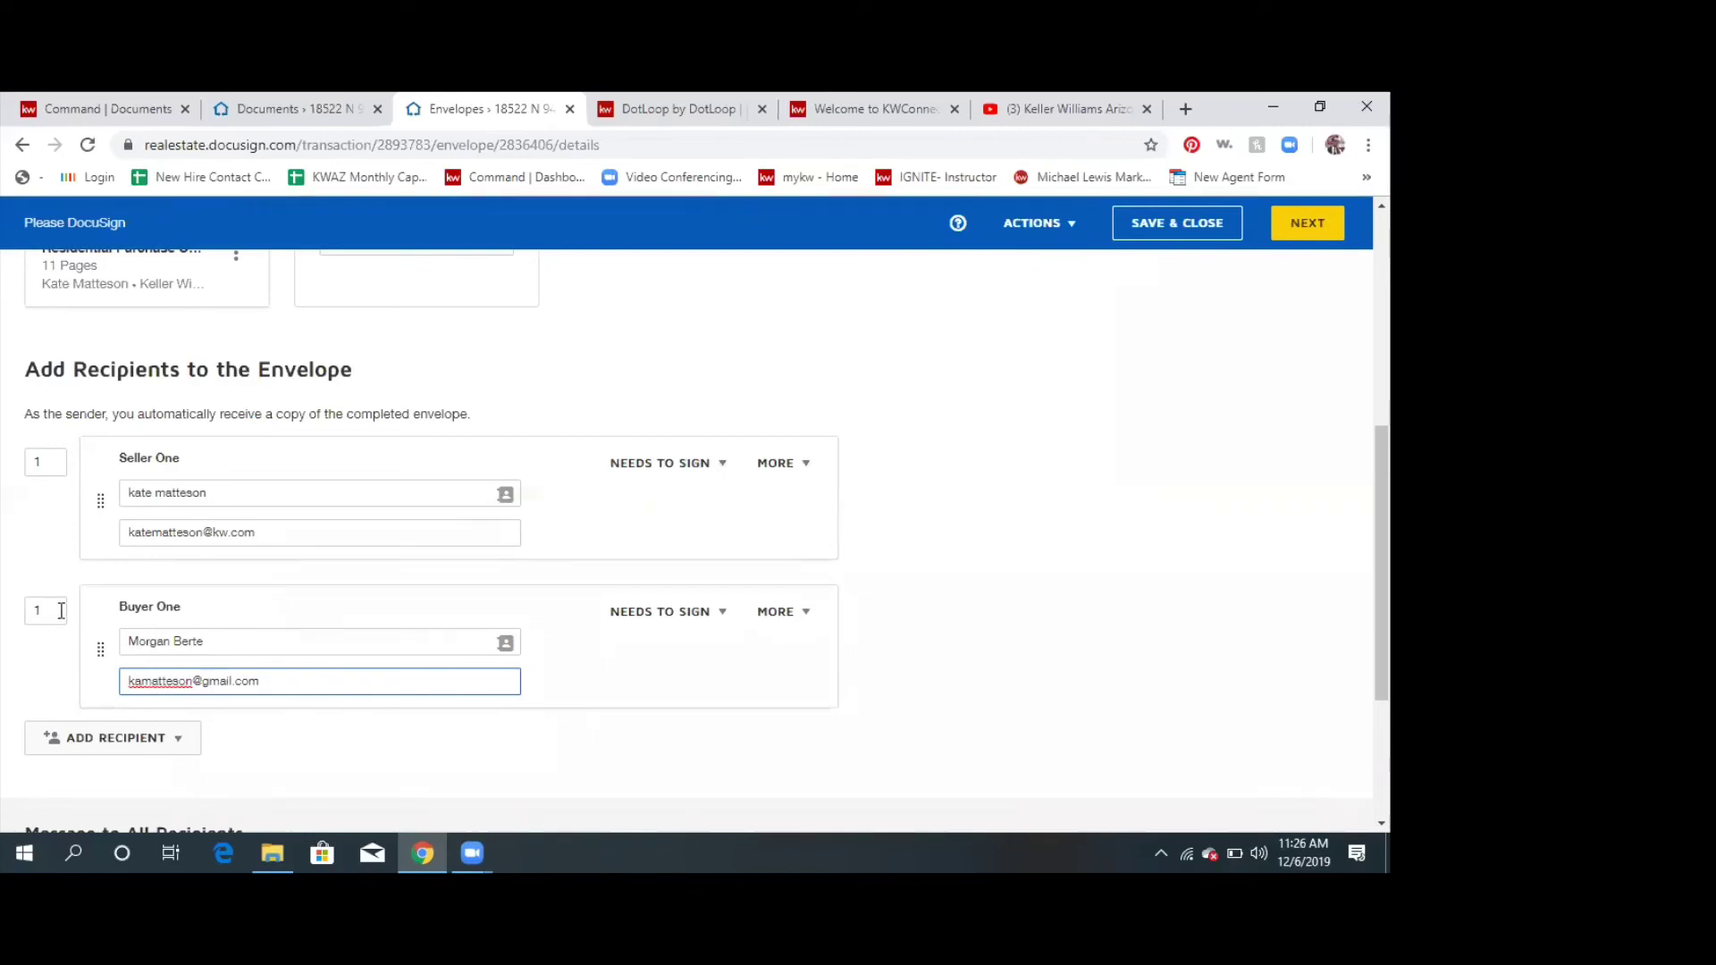
# - Set Seller One's signing order to 2 so Buyer One signs first
pyautogui.click(46, 462)
pyautogui.write('2')
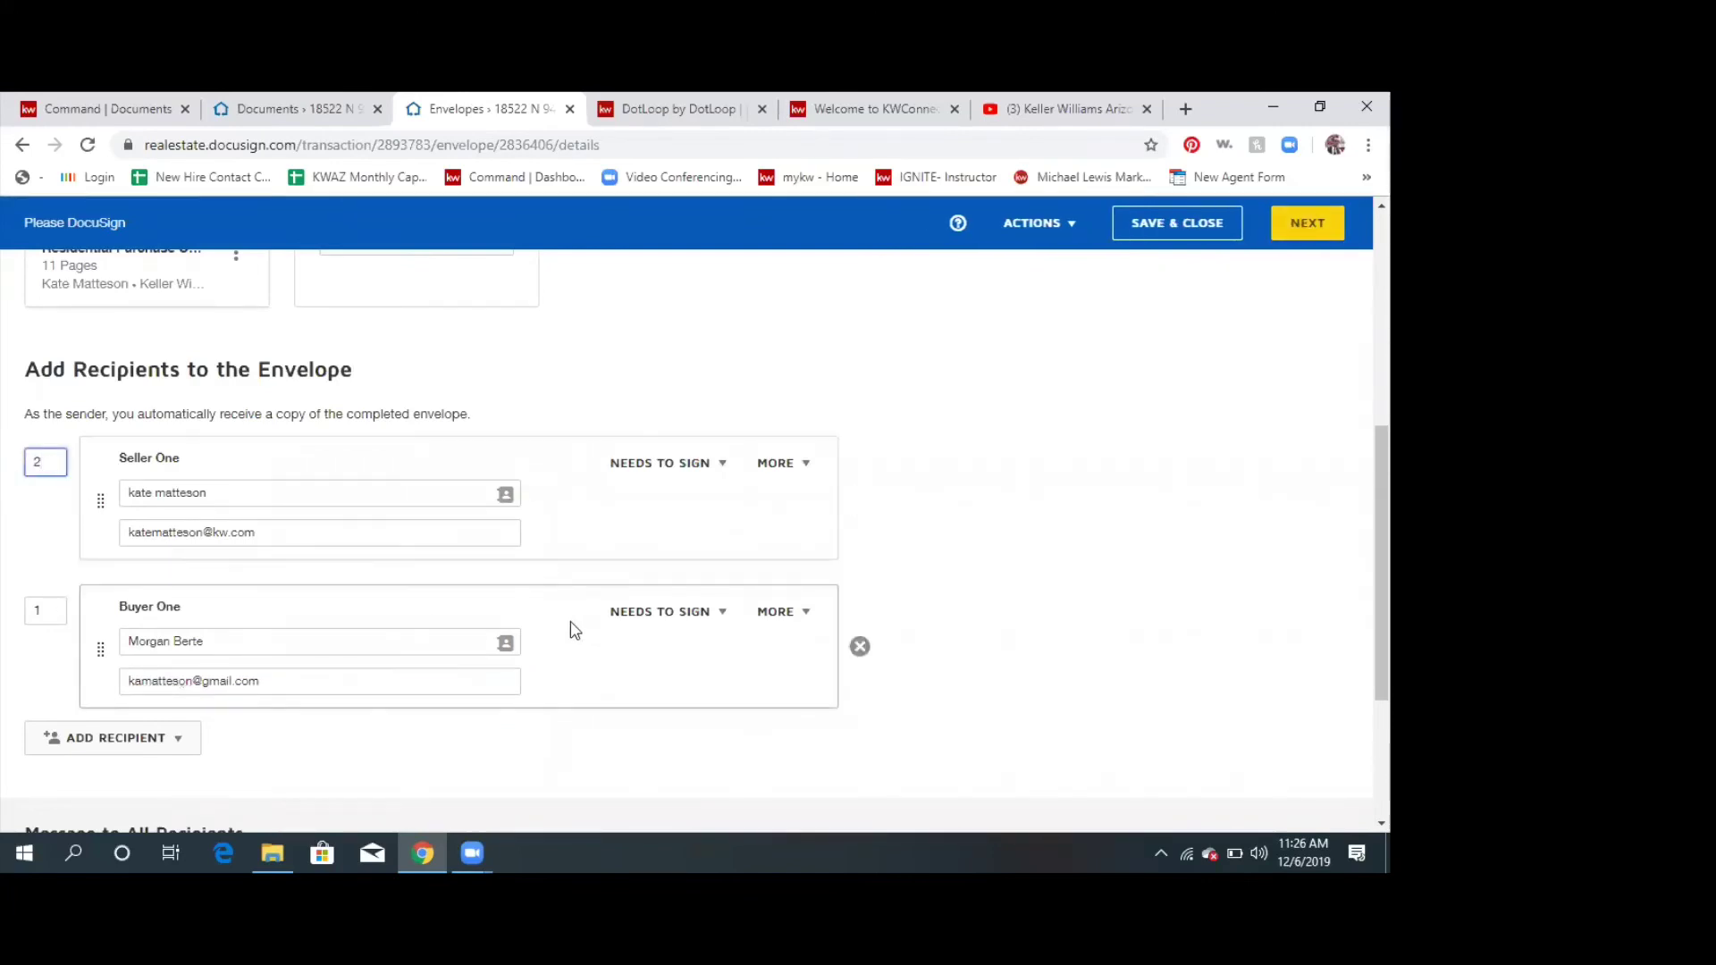
pyautogui.click(1076, 582)
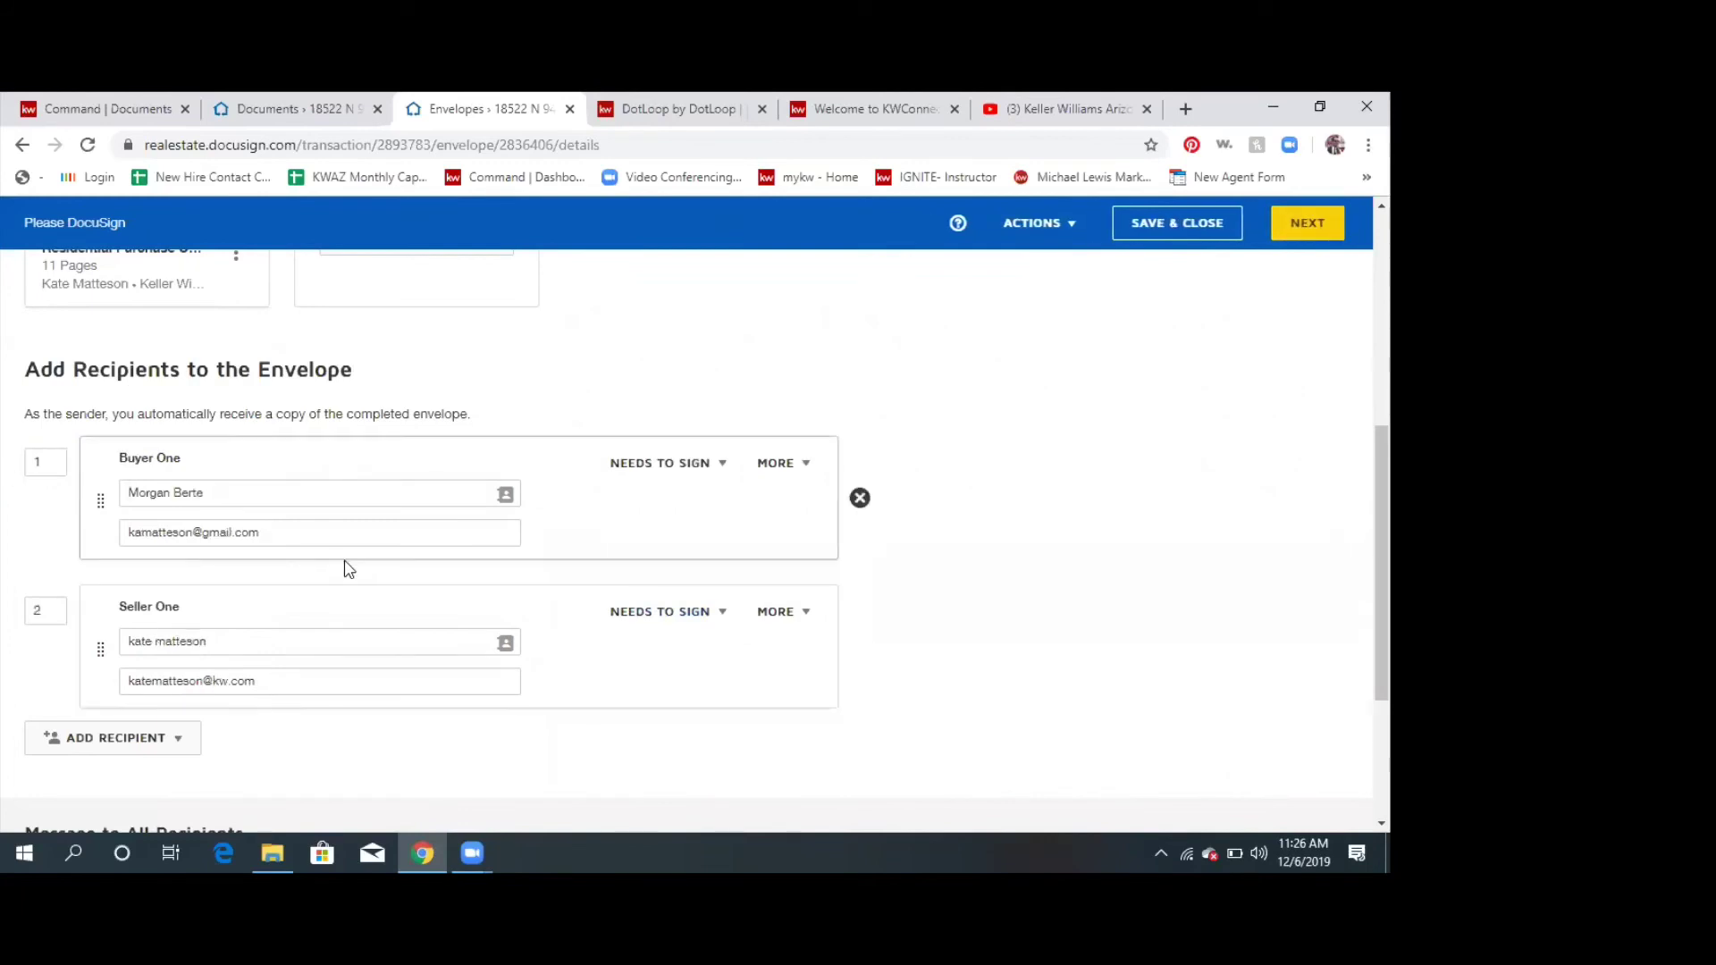
pyautogui.scroll(-1, 375, 608)
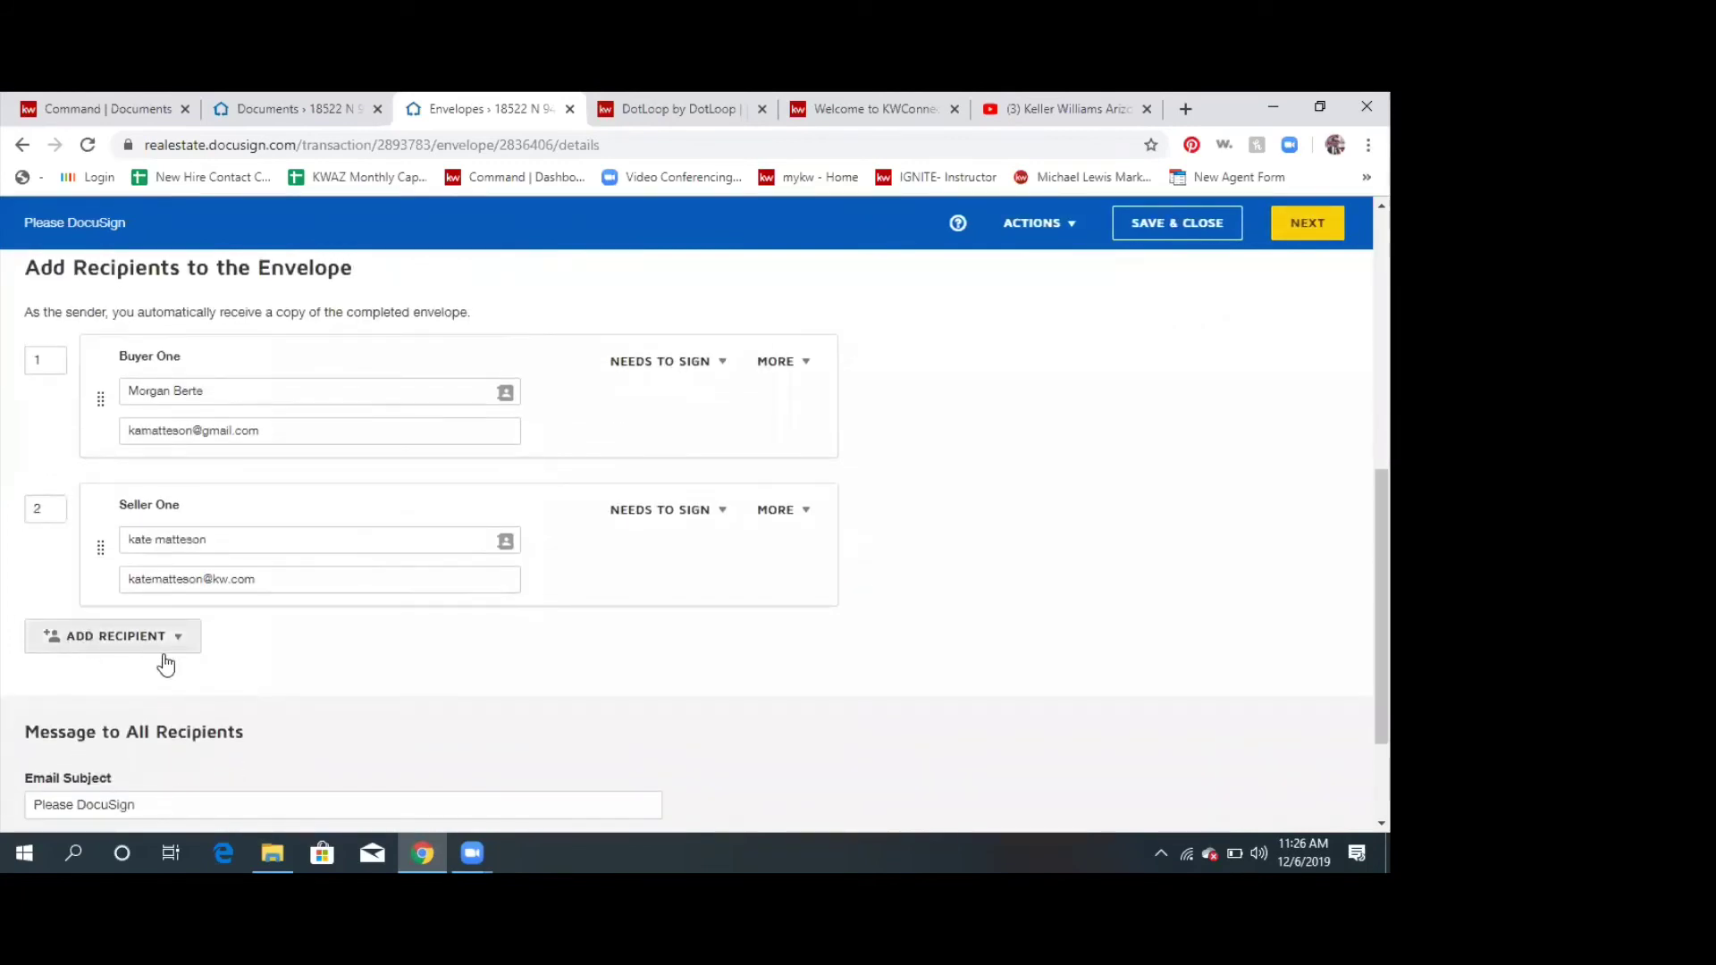
pyautogui.scroll(-1, 166, 661)
pyautogui.scroll(-1, 169, 656)
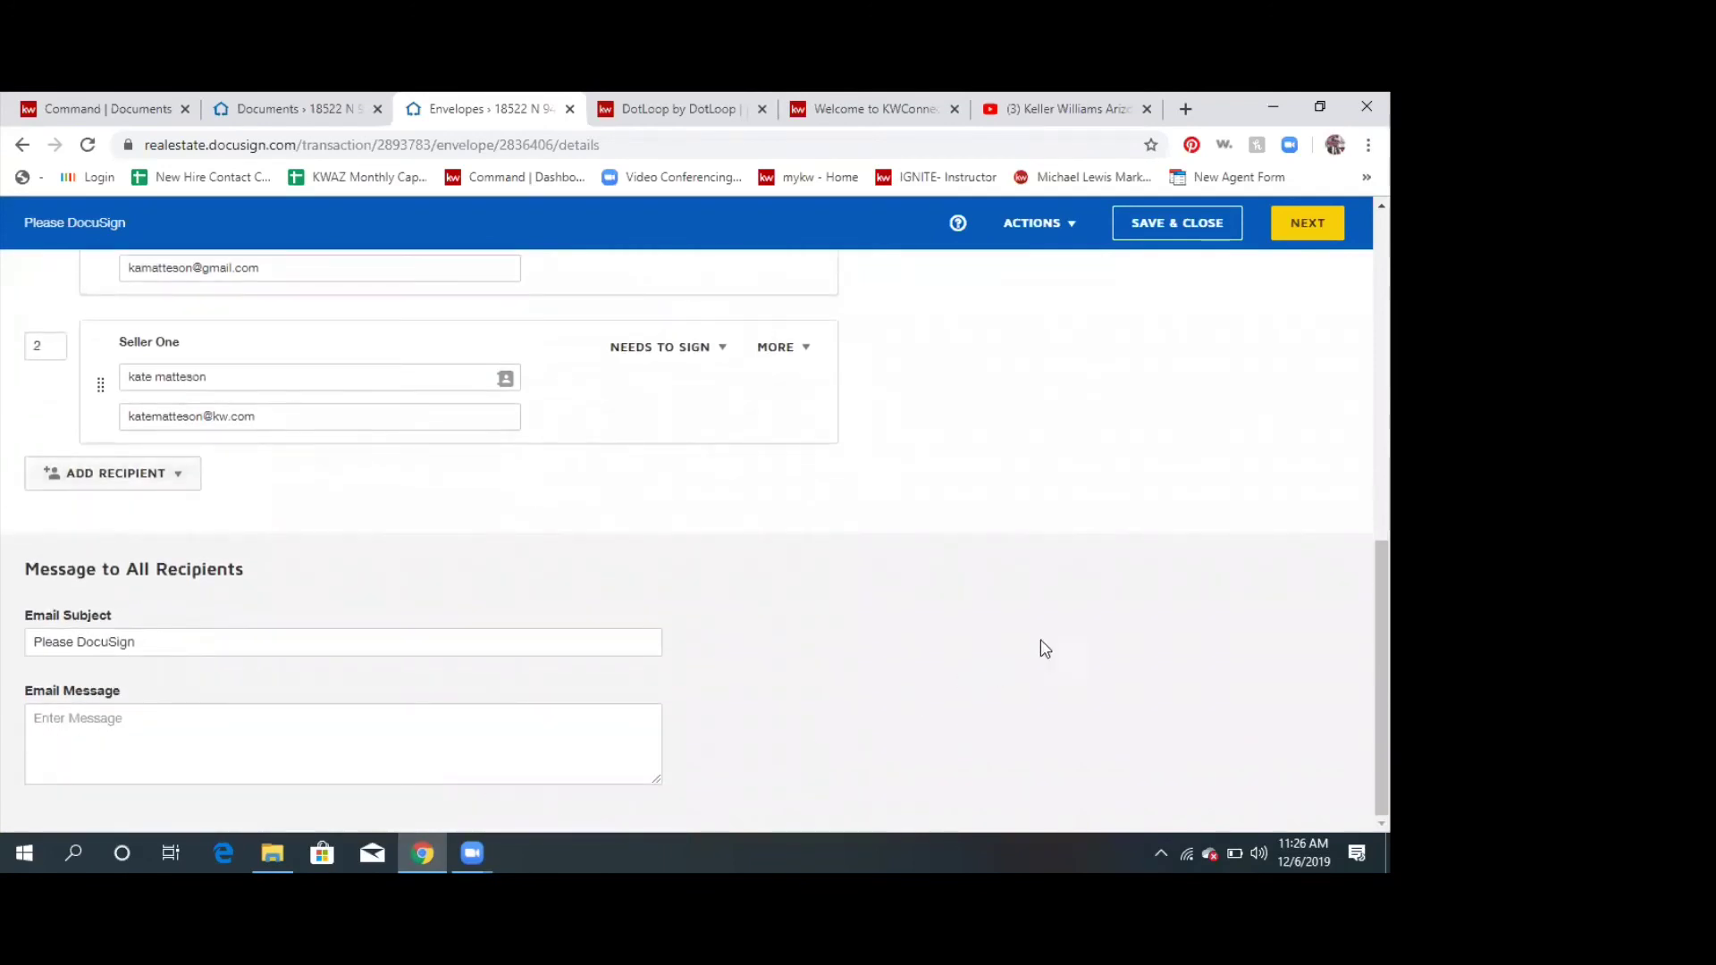
# - Continue to the field editor and scroll through the Residential Purchase Contract
pyautogui.click(1303, 230)
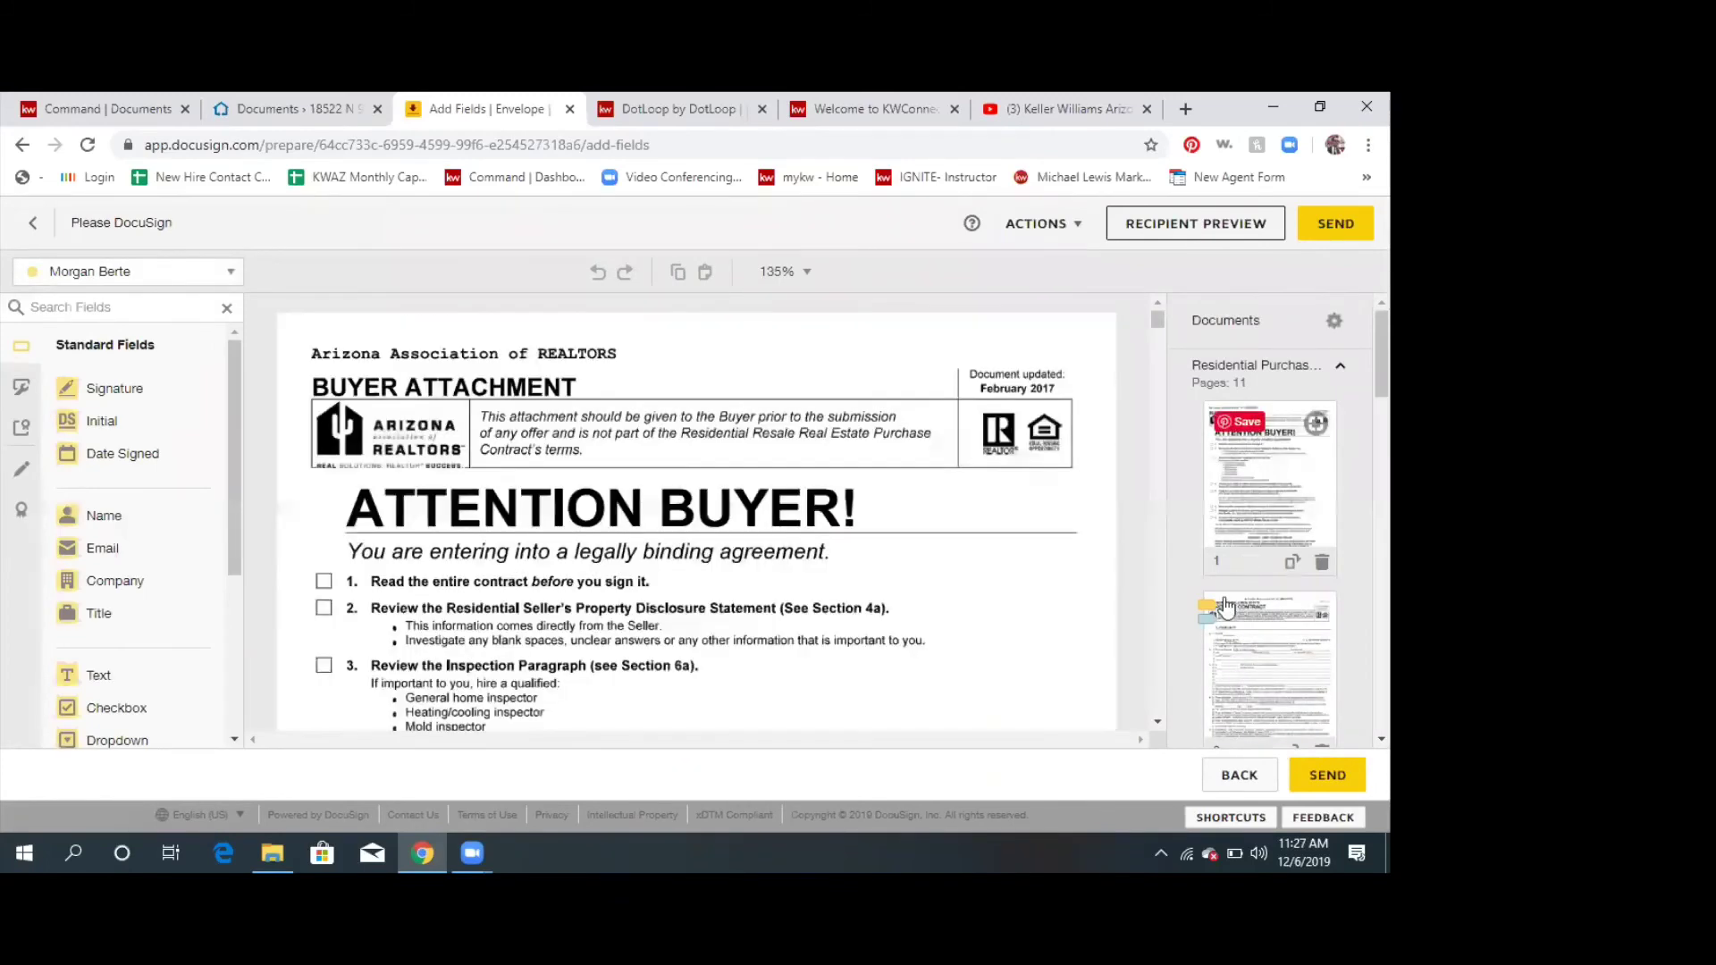
pyautogui.scroll(-5, 1212, 642)
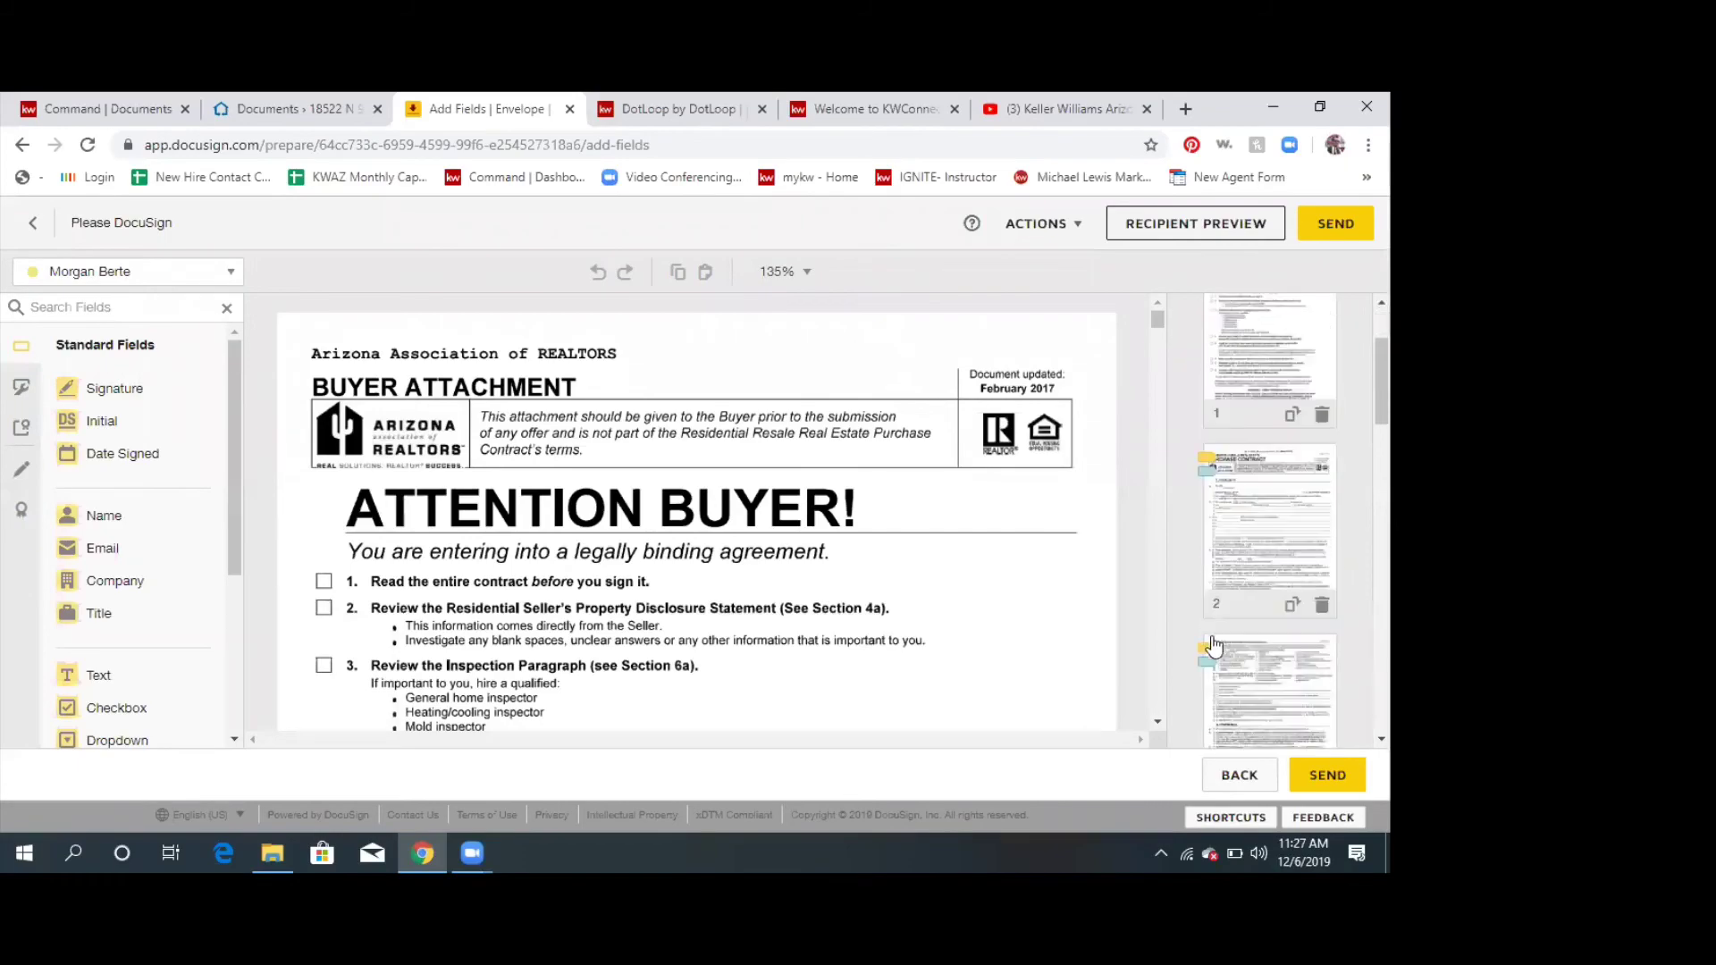
pyautogui.scroll(-1, 620, 570)
pyautogui.scroll(-15, 621, 570)
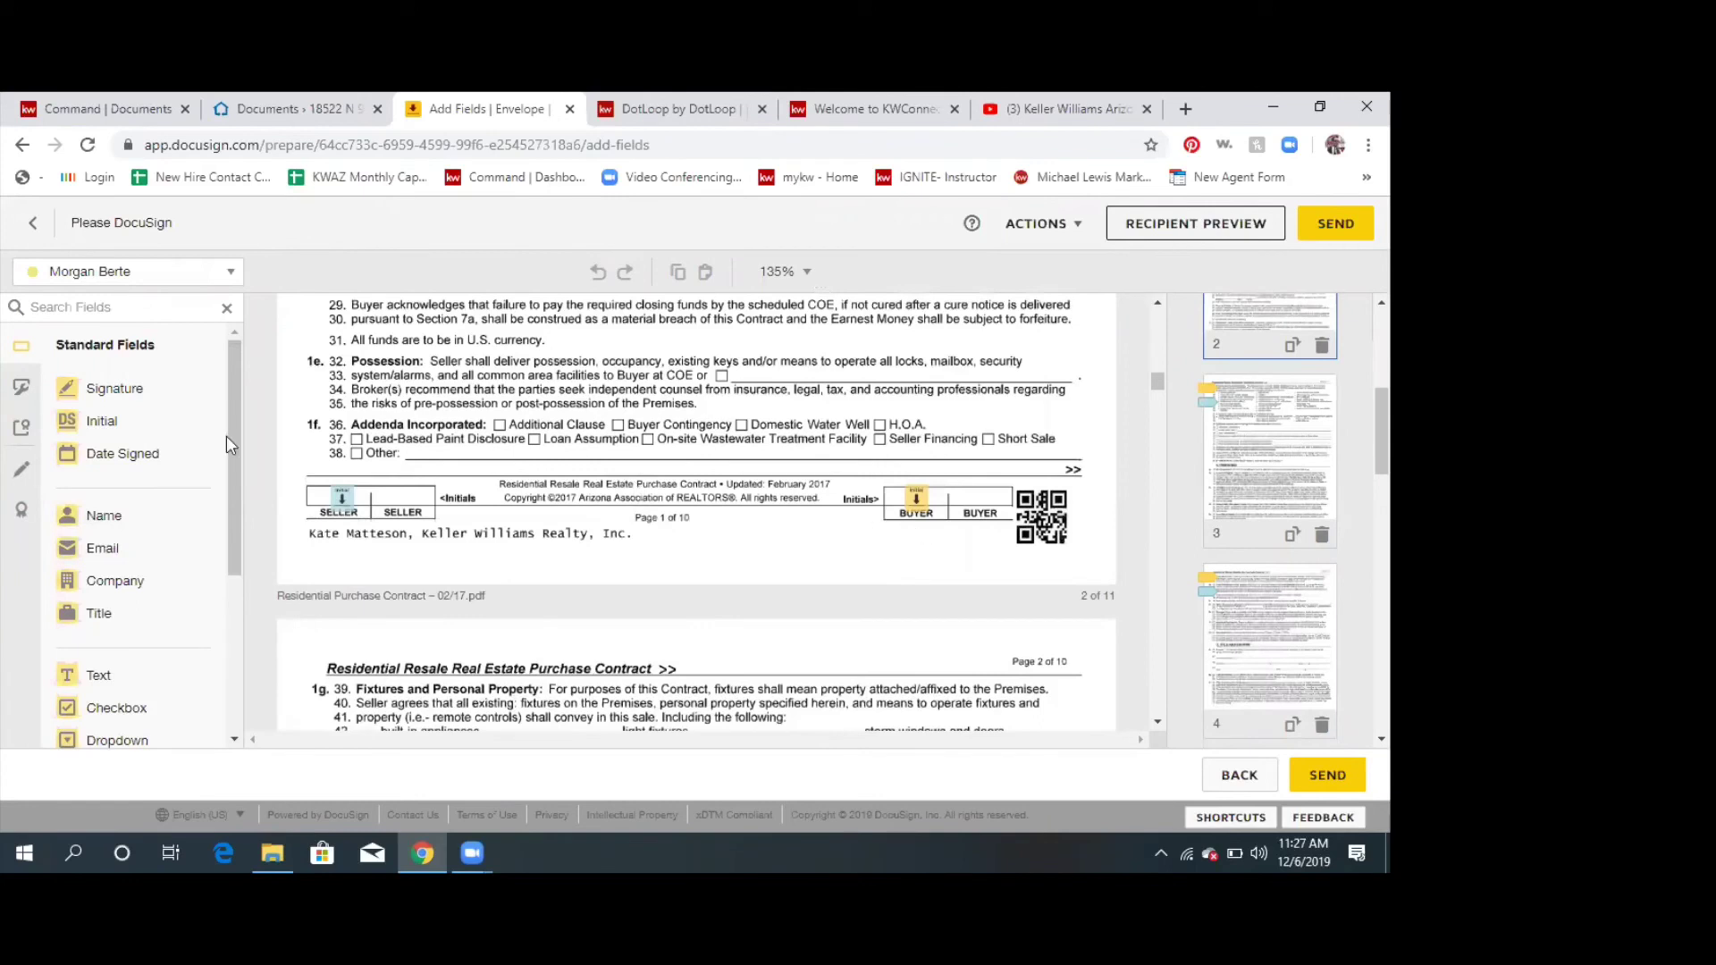
# - Show the Seller One recipient's fields and scroll to page 4's lead-based paint lines 181–182
pyautogui.click(158, 274)
pyautogui.click(94, 337)
pyautogui.scroll(-5, 827, 536)
pyautogui.scroll(-20, 829, 536)
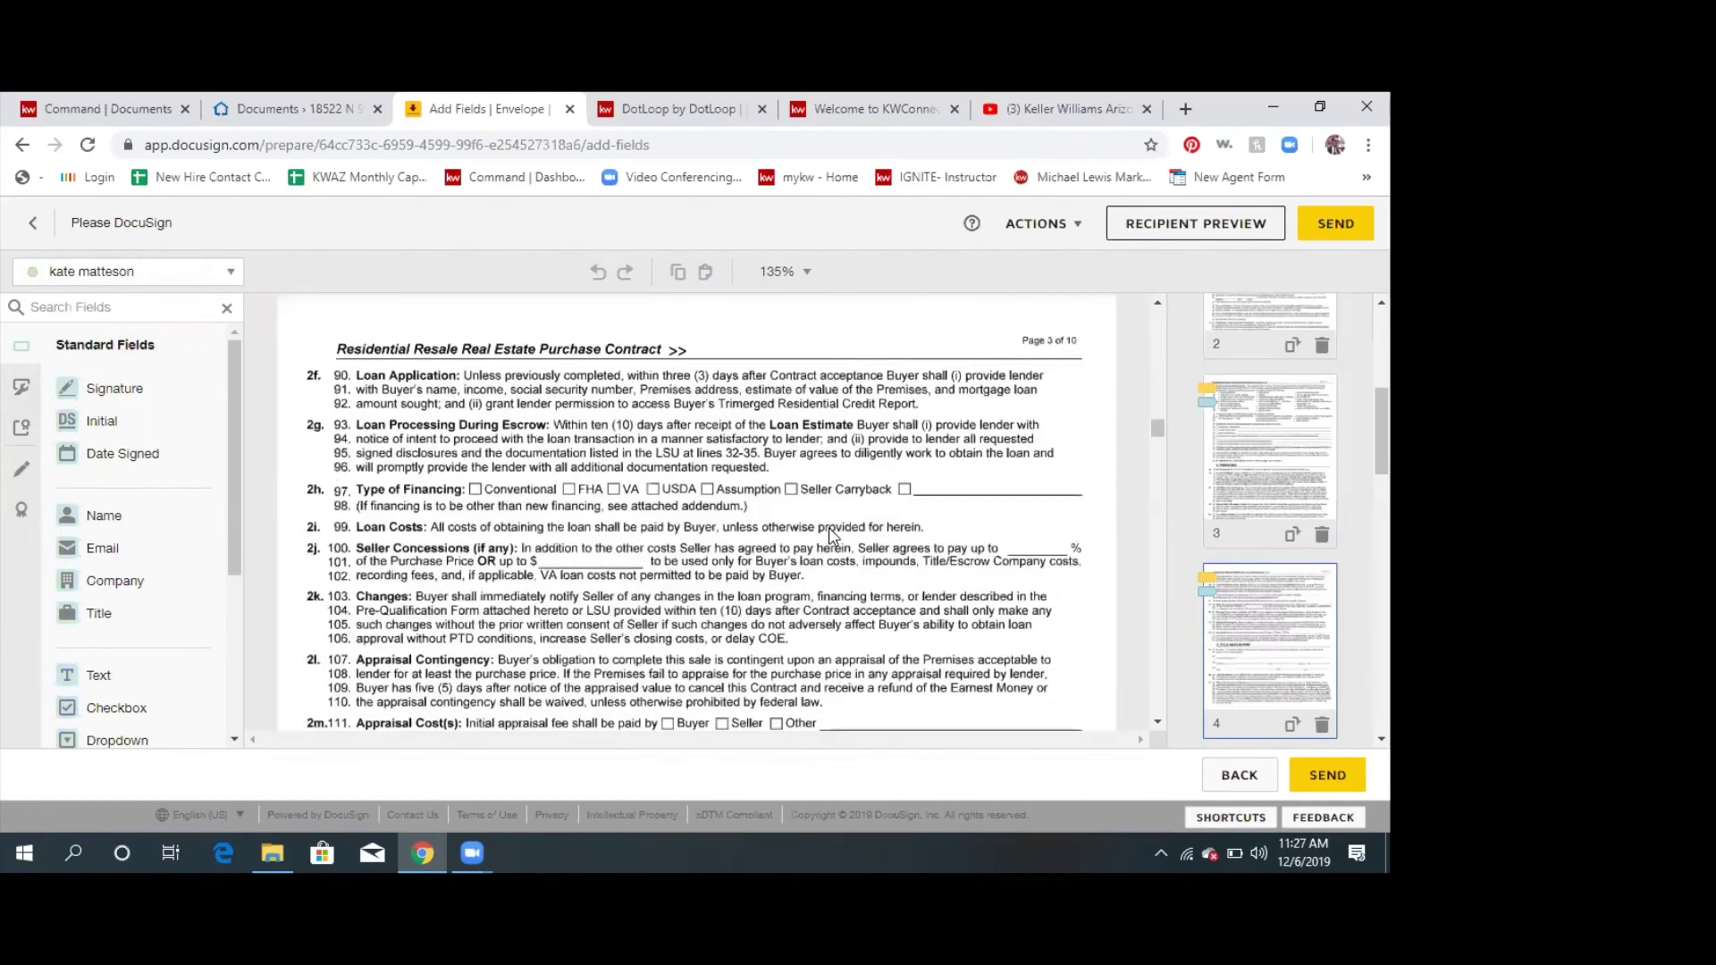
pyautogui.scroll(-5, 832, 528)
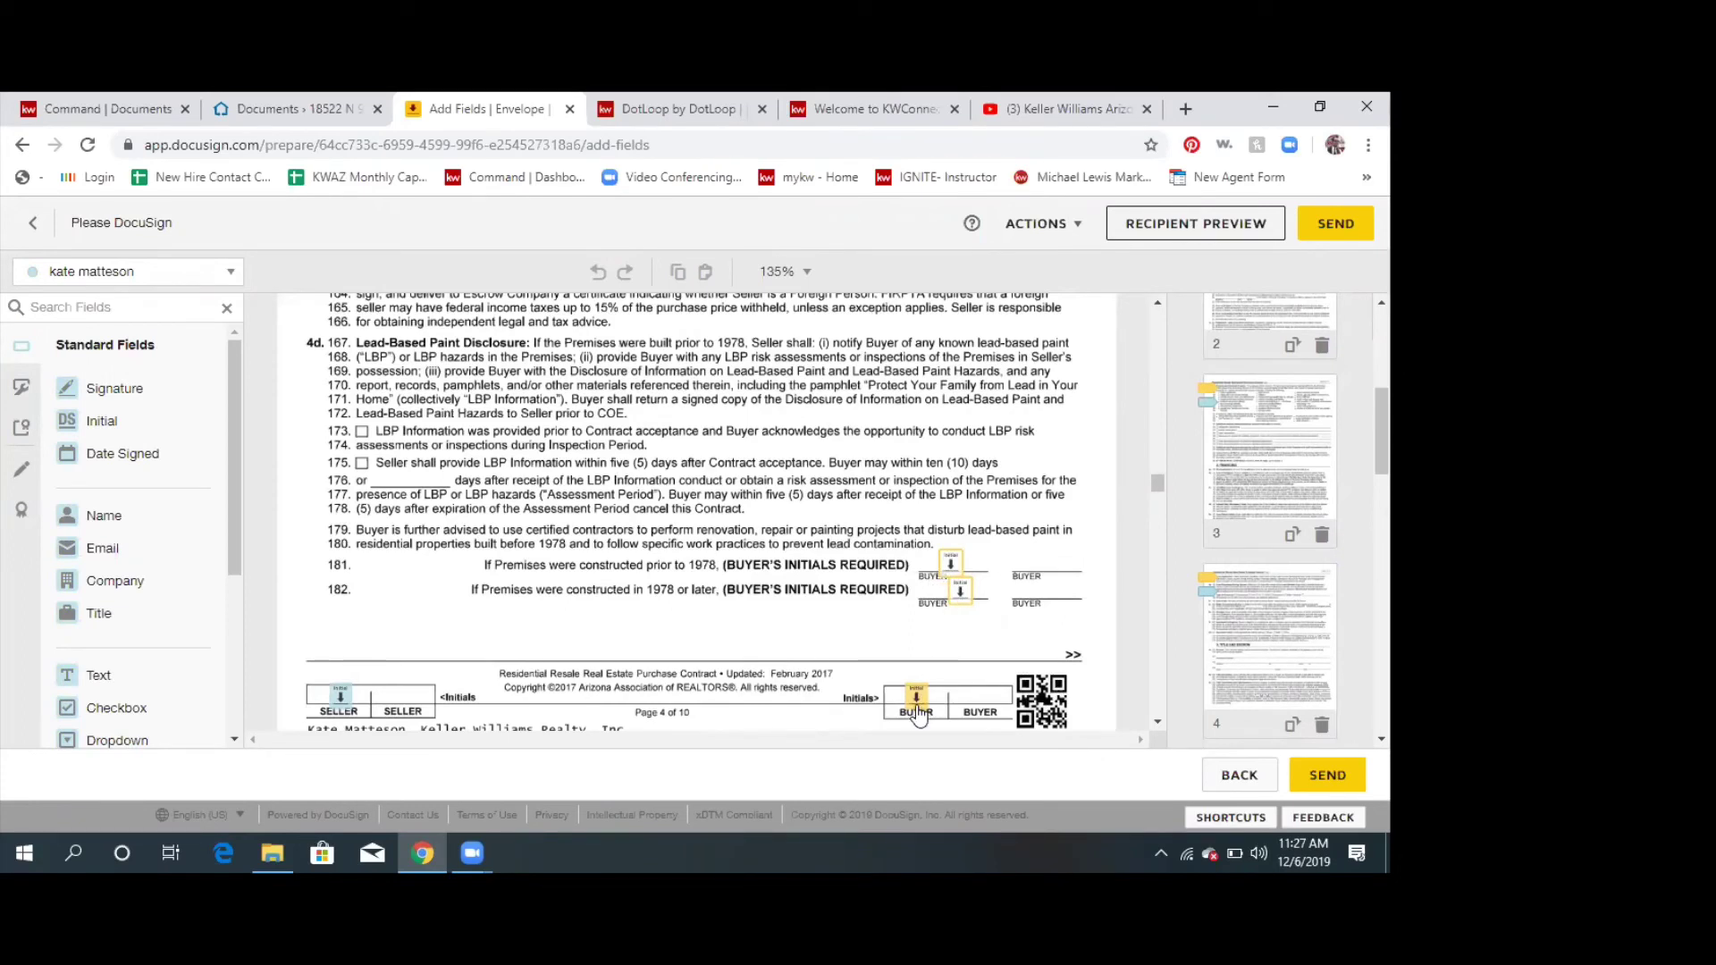
# - Make the line 181 buyer Initial field optional and delete the extra Initial field on line 182
pyautogui.click(953, 570)
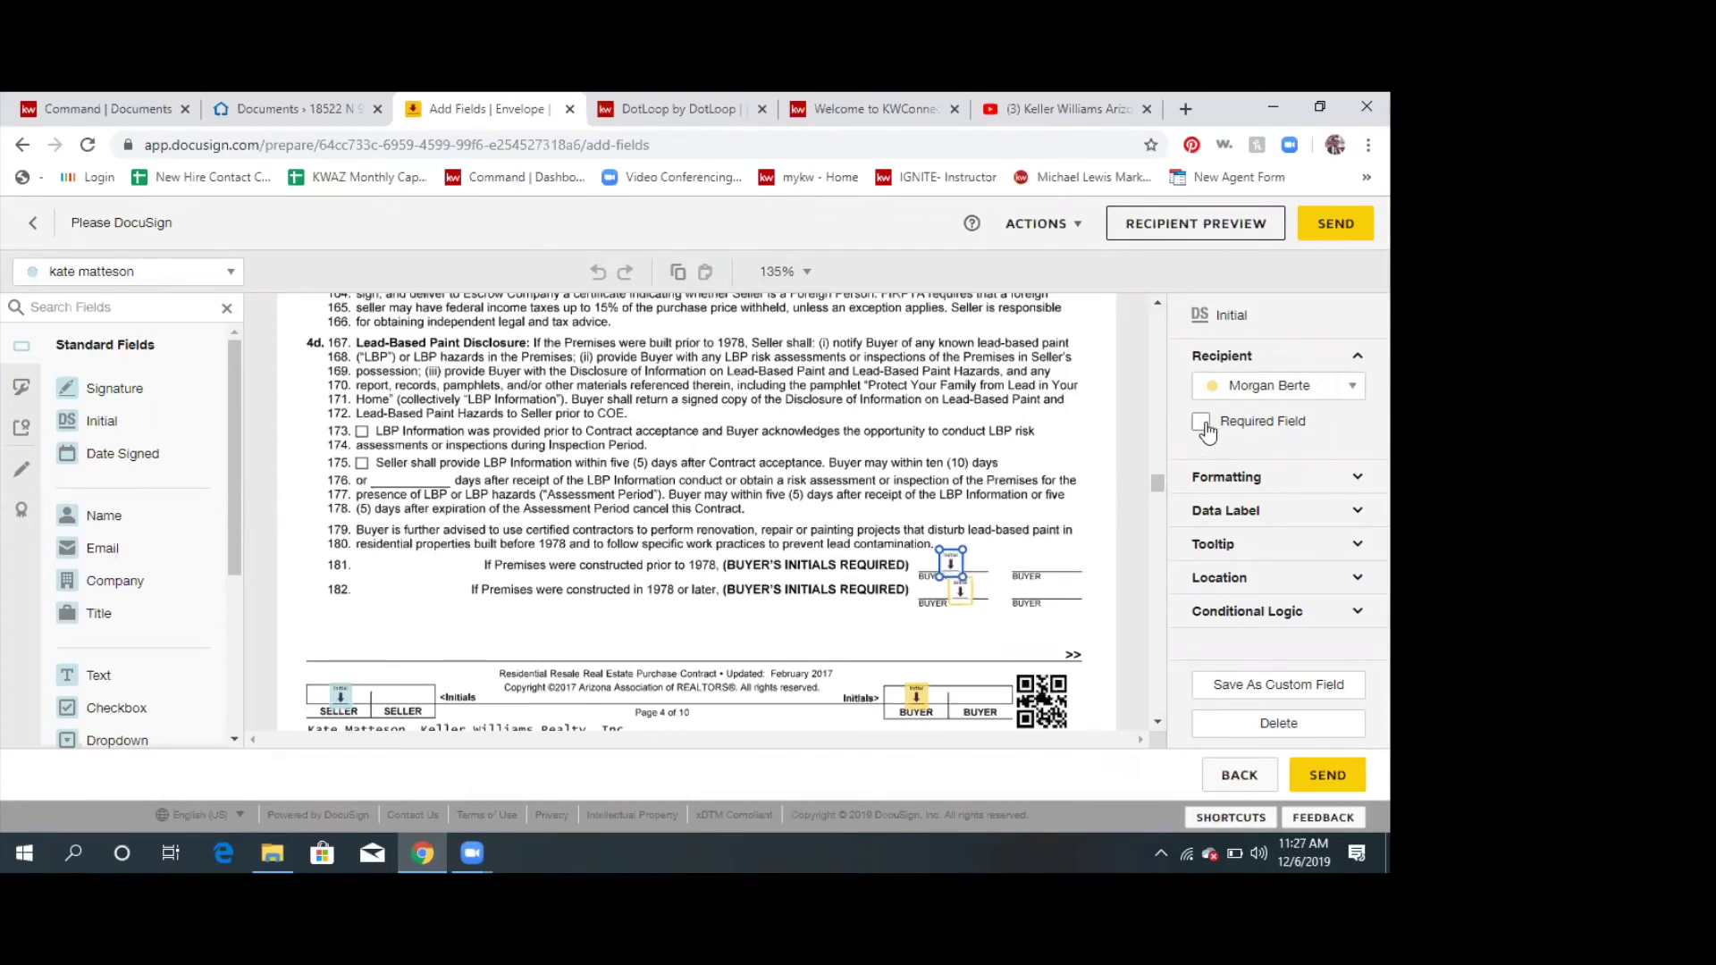
pyautogui.click(1200, 421)
pyautogui.moveTo(957, 586); pyautogui.dragTo(964, 591)
pyautogui.click(1276, 723)
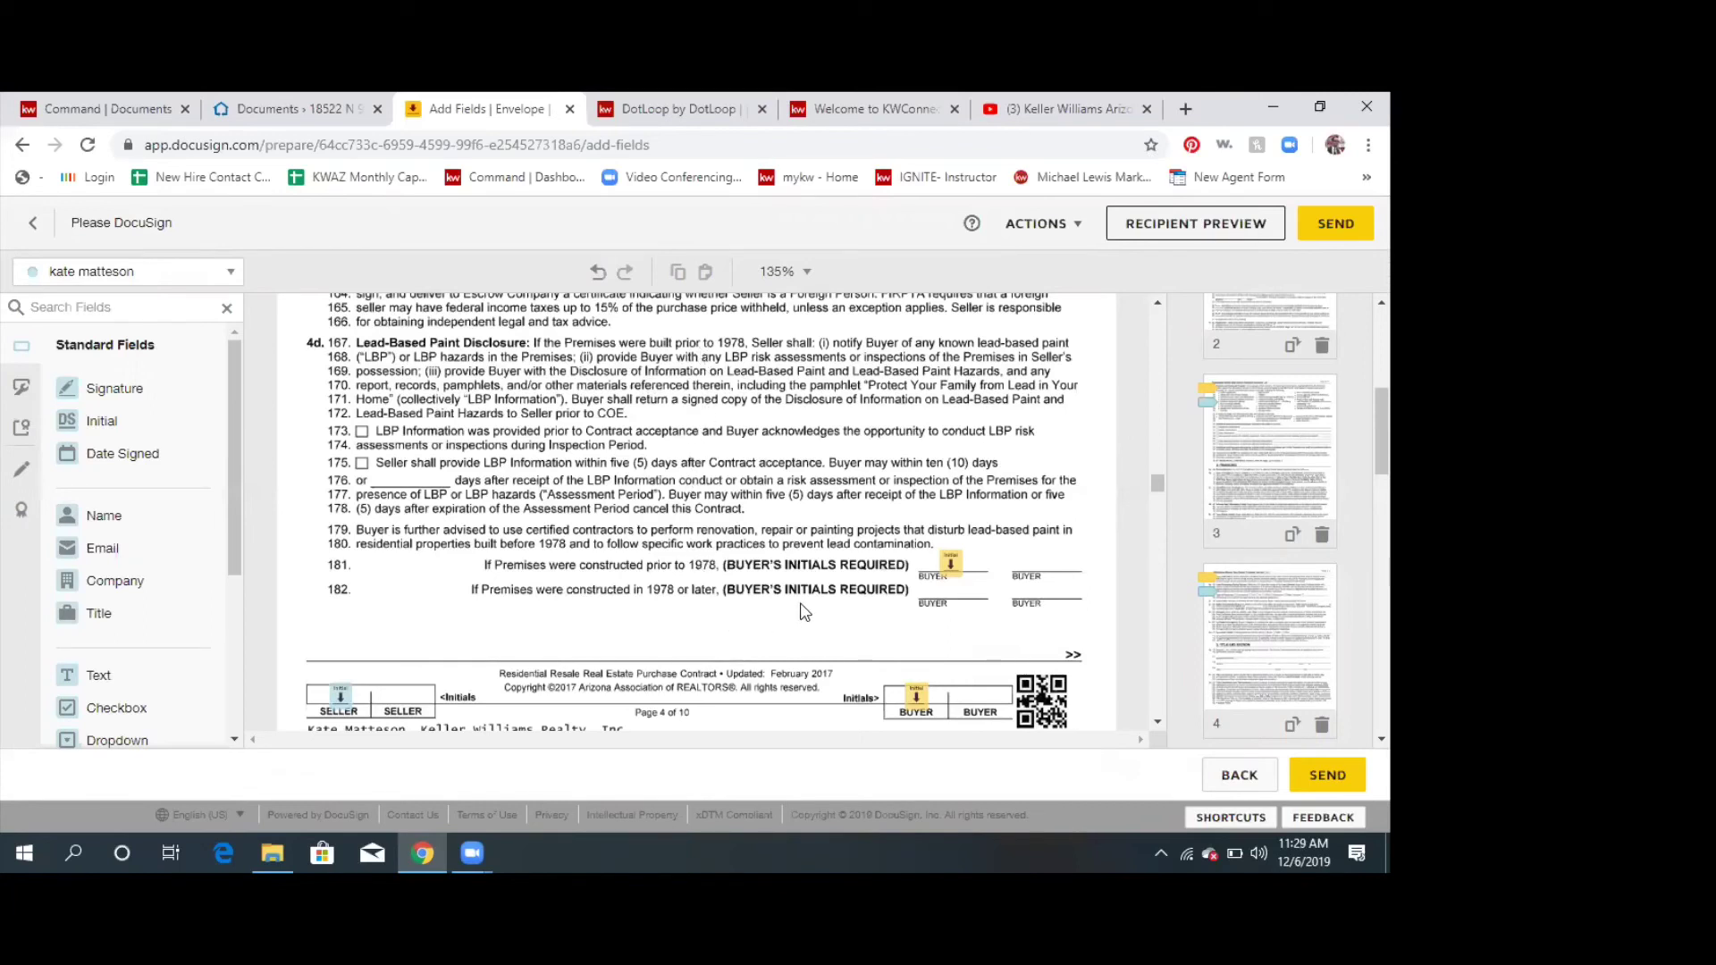
# - On page 10, place a Date Signed field beside the buyer's signature on line 453
pyautogui.scroll(-5, 794, 612)
pyautogui.scroll(-10, 790, 602)
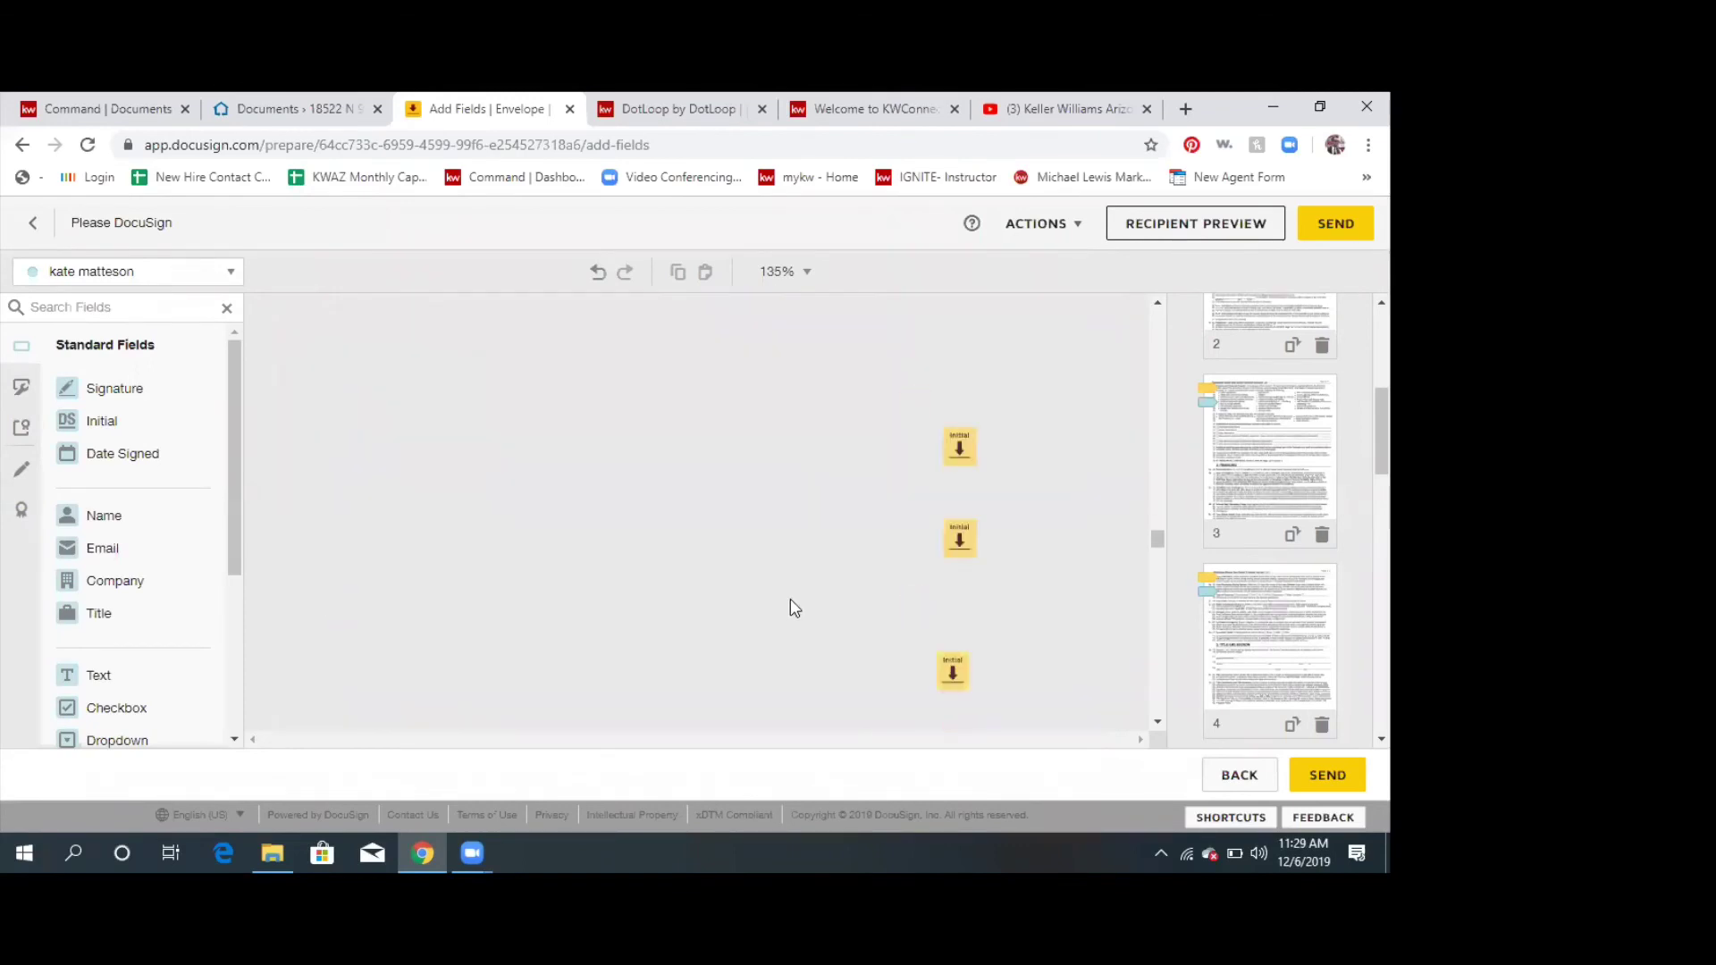
pyautogui.scroll(-10, 754, 563)
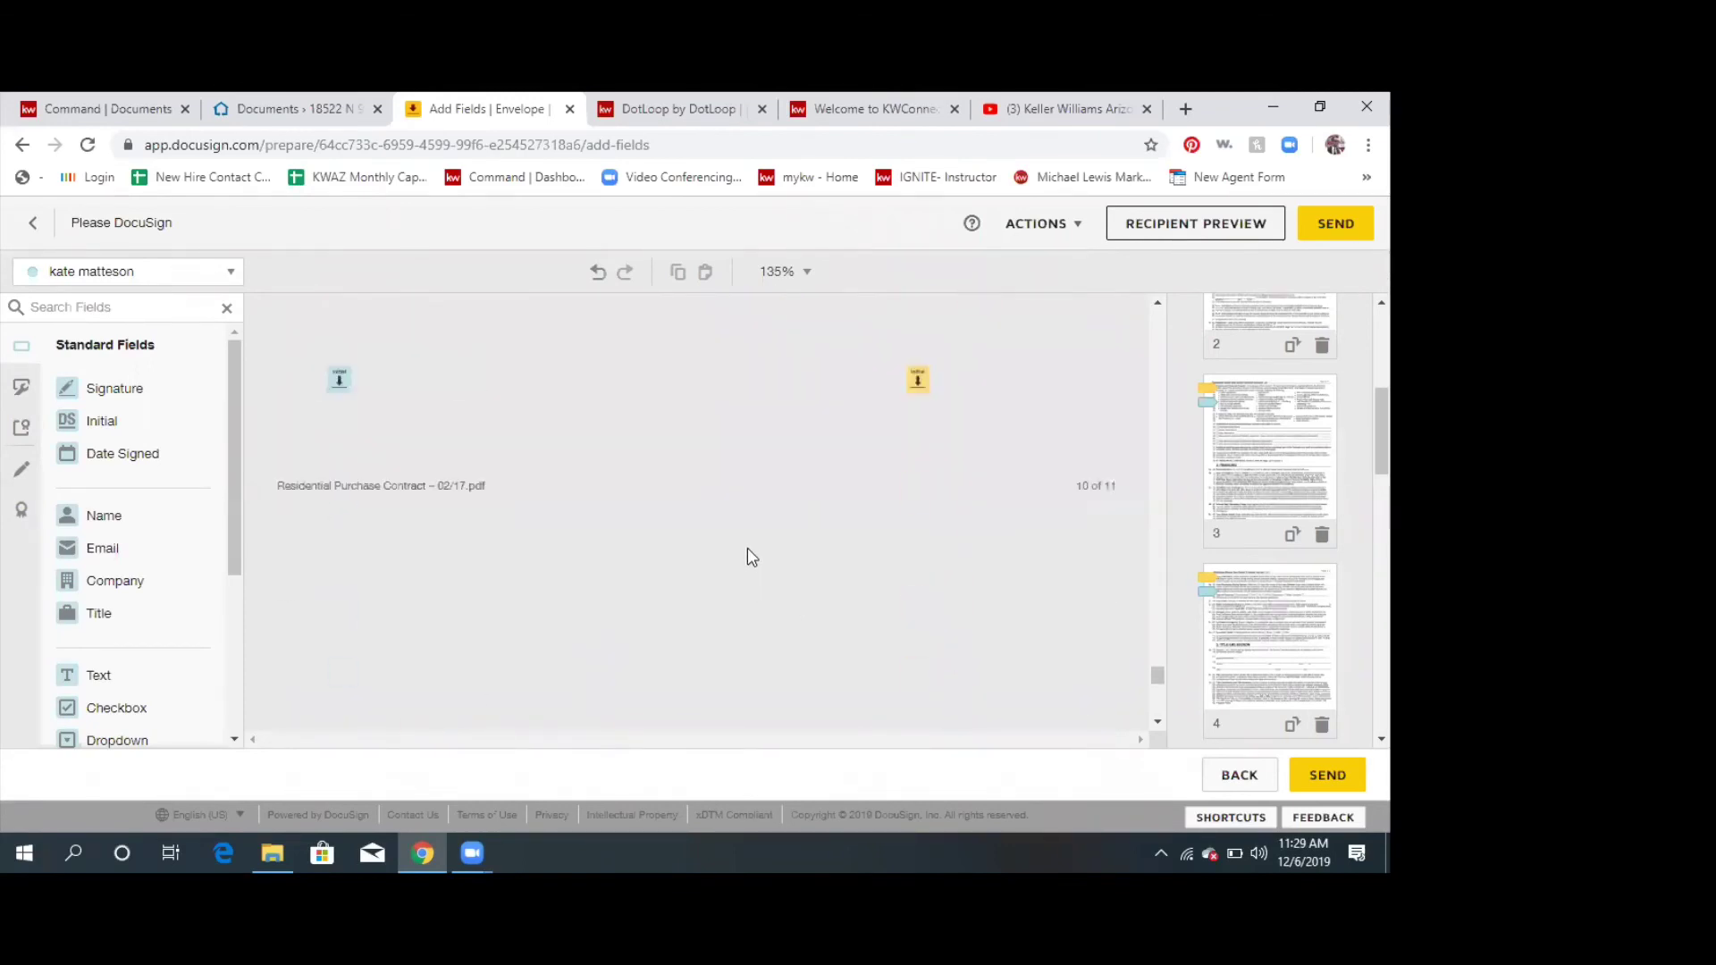
pyautogui.scroll(-3, 754, 564)
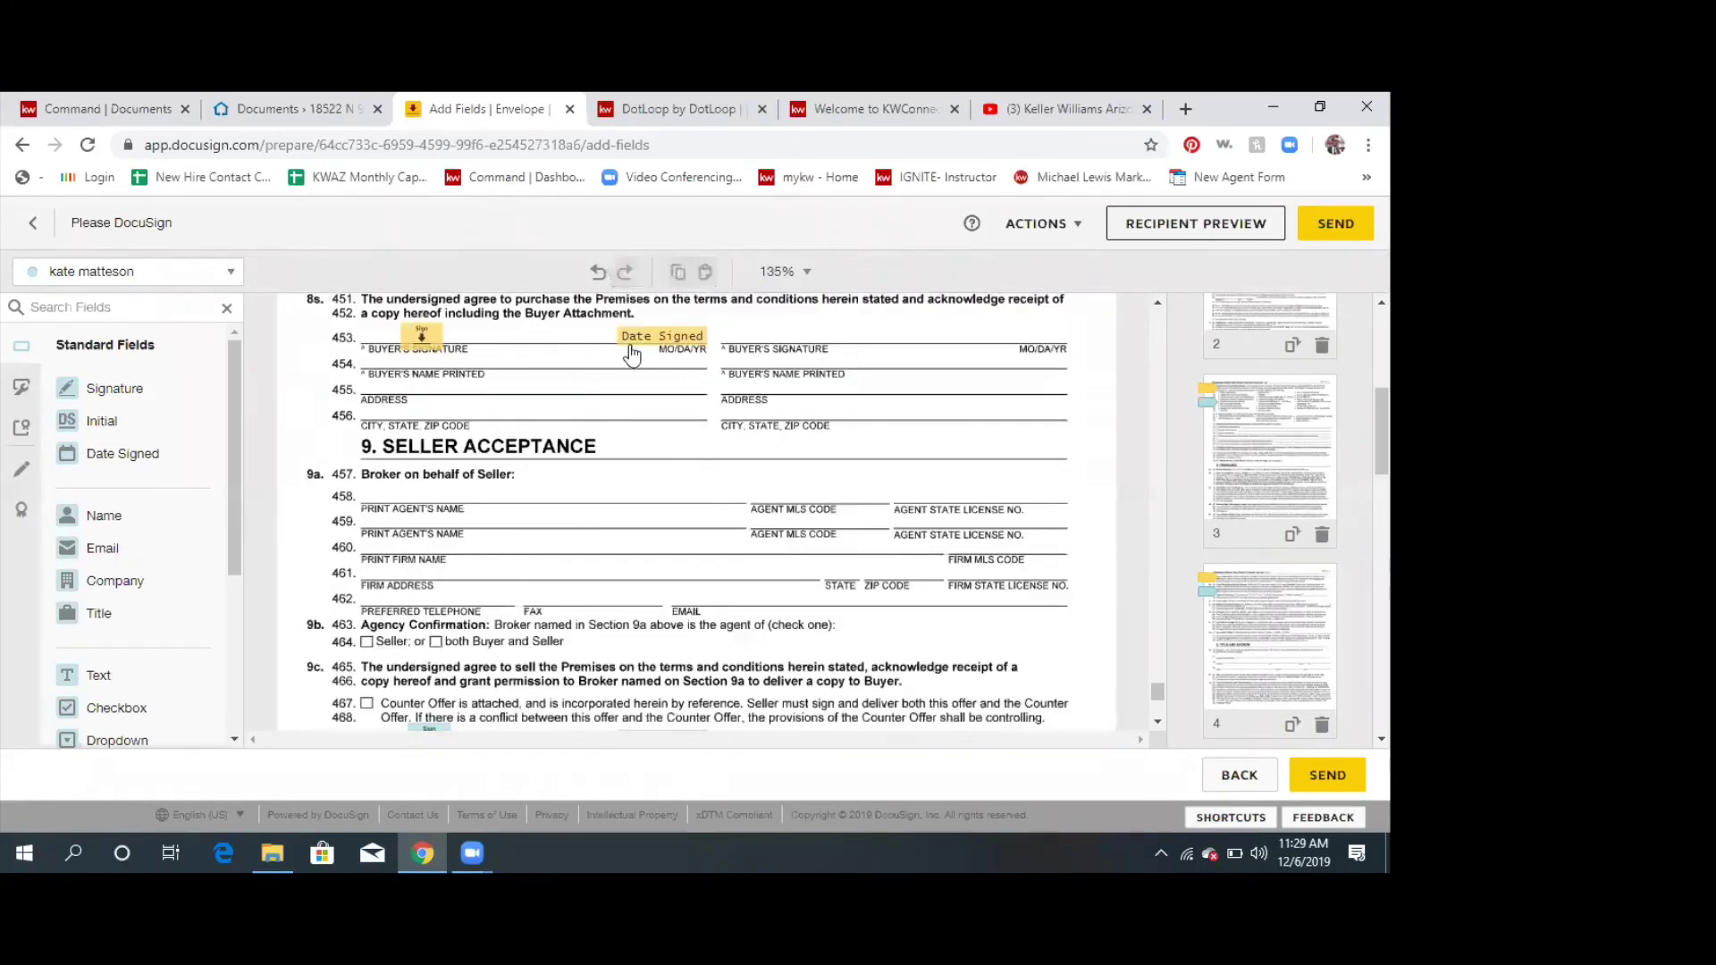
pyautogui.scroll(-2, 626, 437)
pyautogui.scroll(-5, 626, 437)
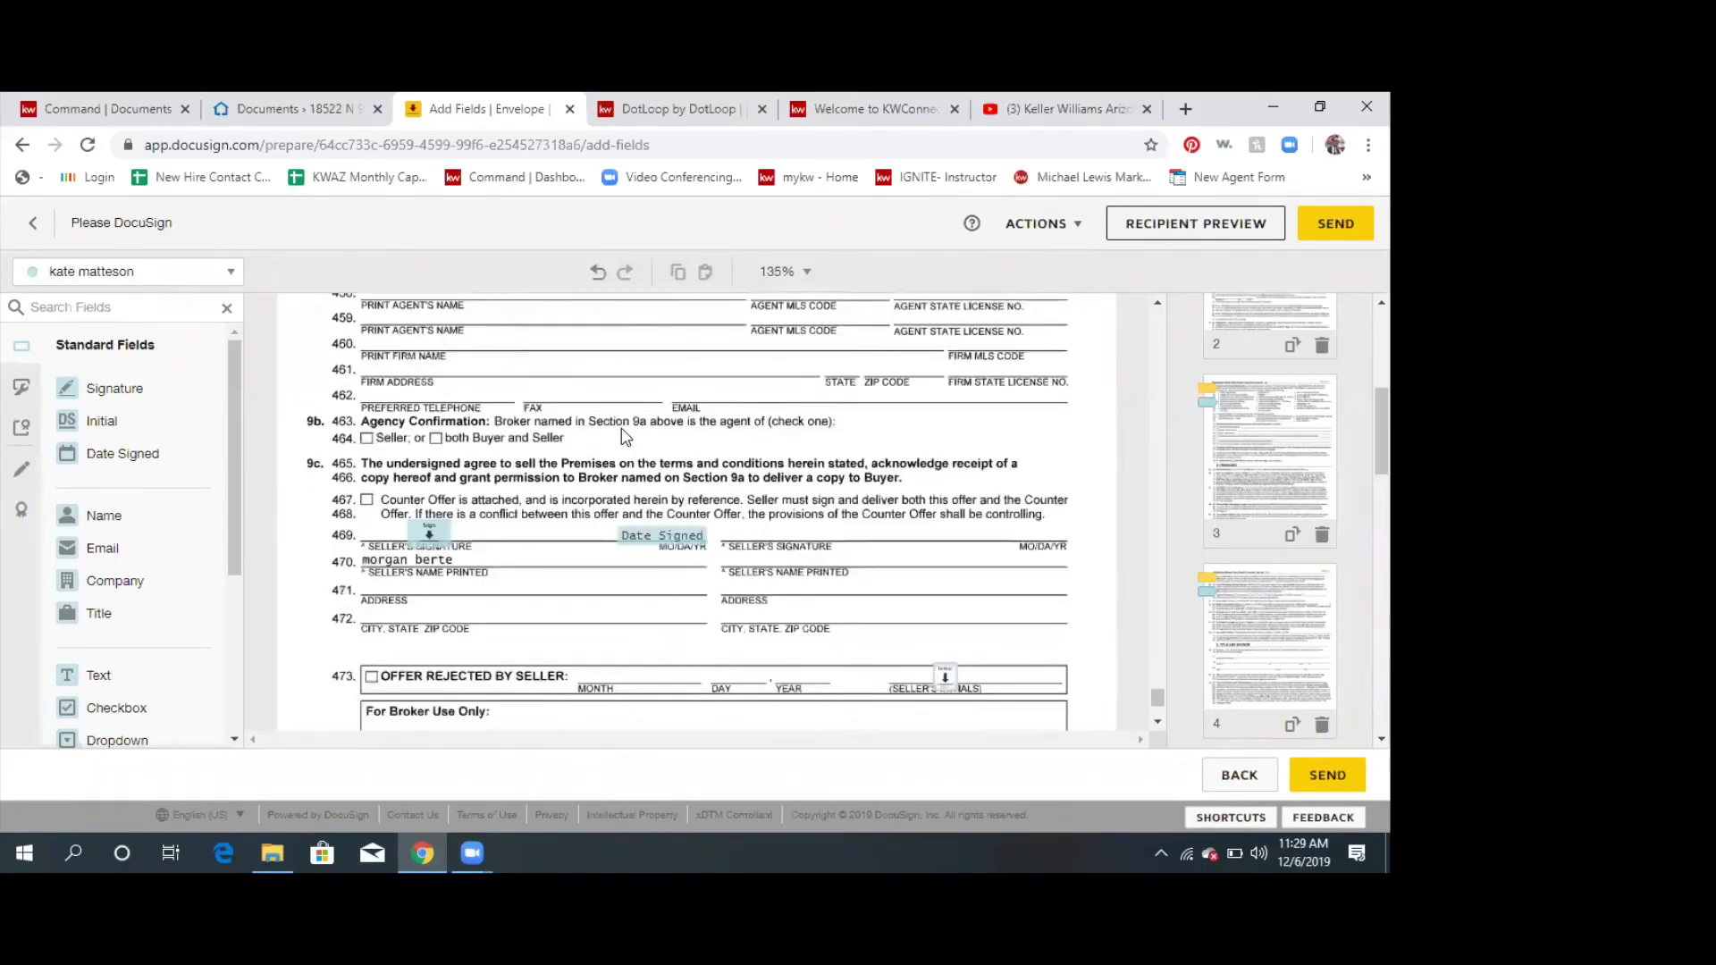
pyautogui.scroll(5, 452, 358)
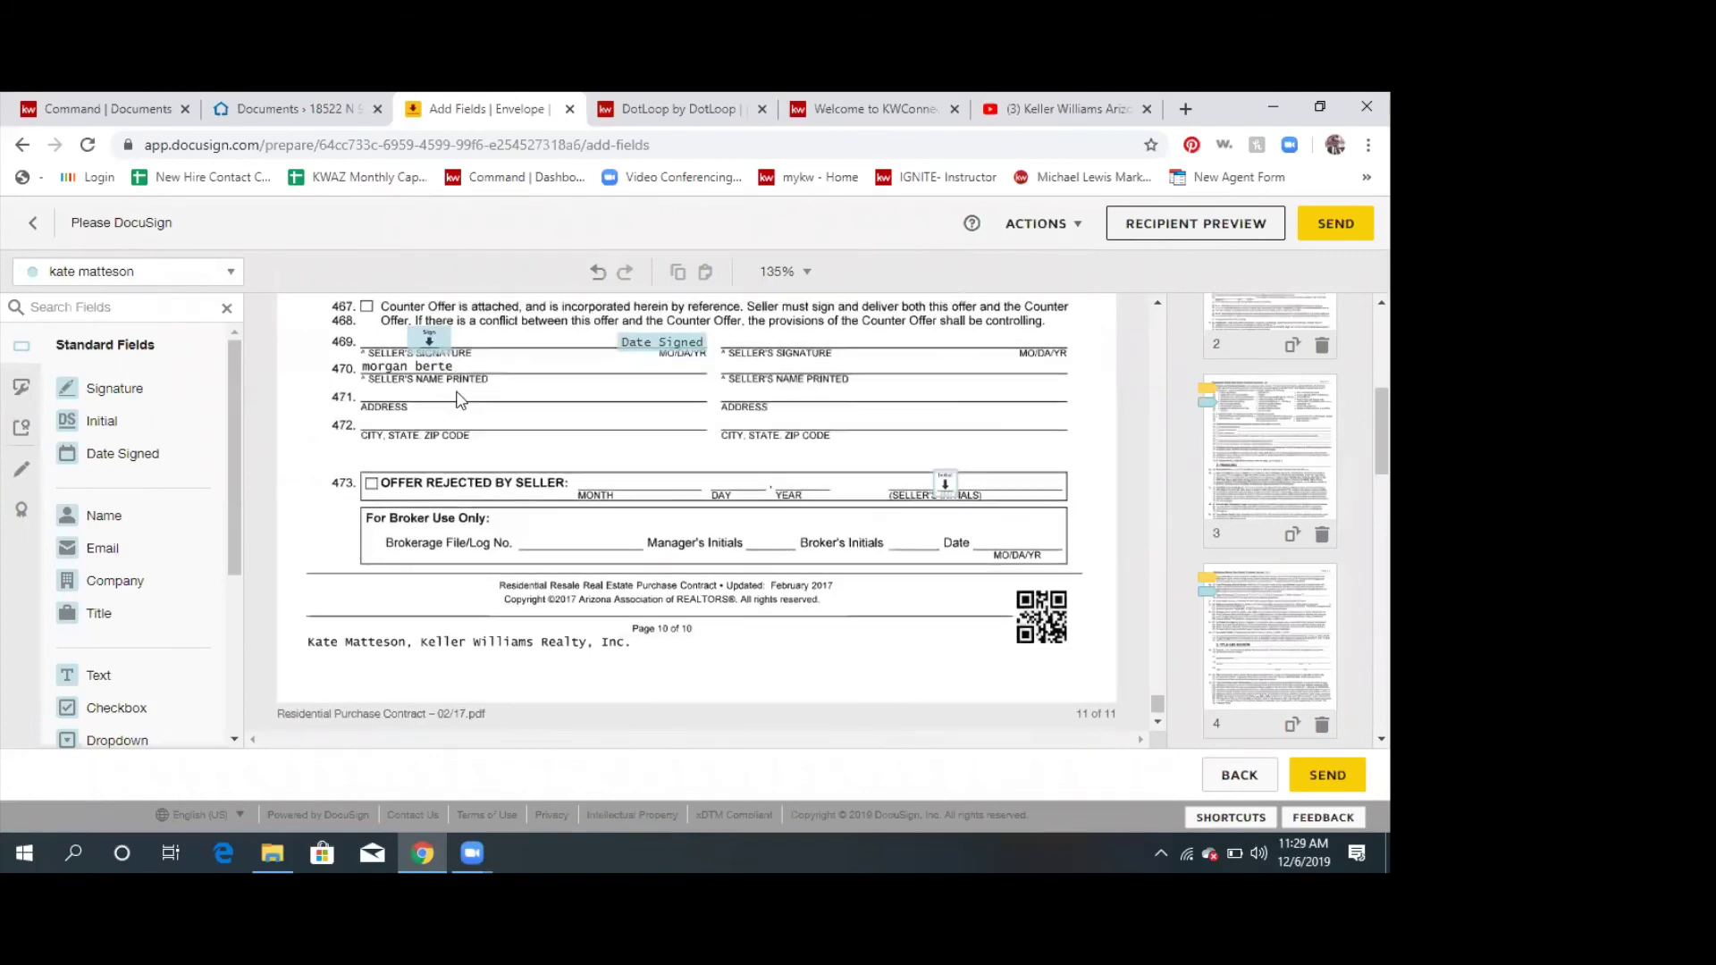
pyautogui.moveTo(132, 454); pyautogui.dragTo(606, 345)
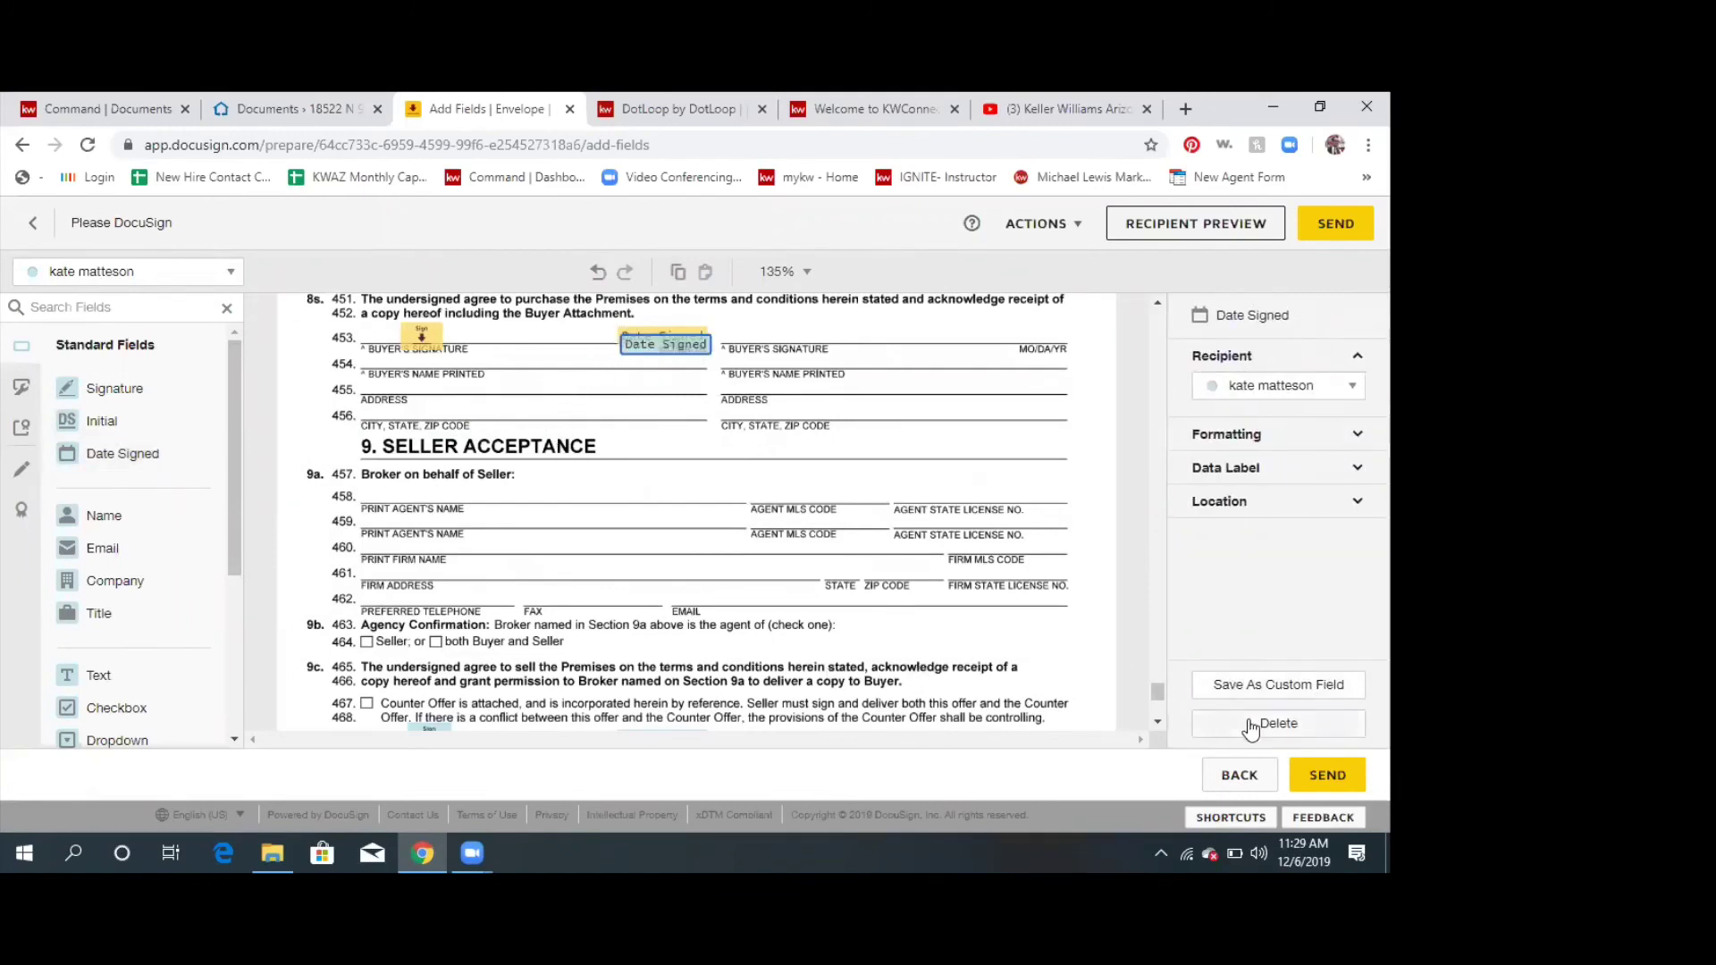
pyautogui.click(809, 472)
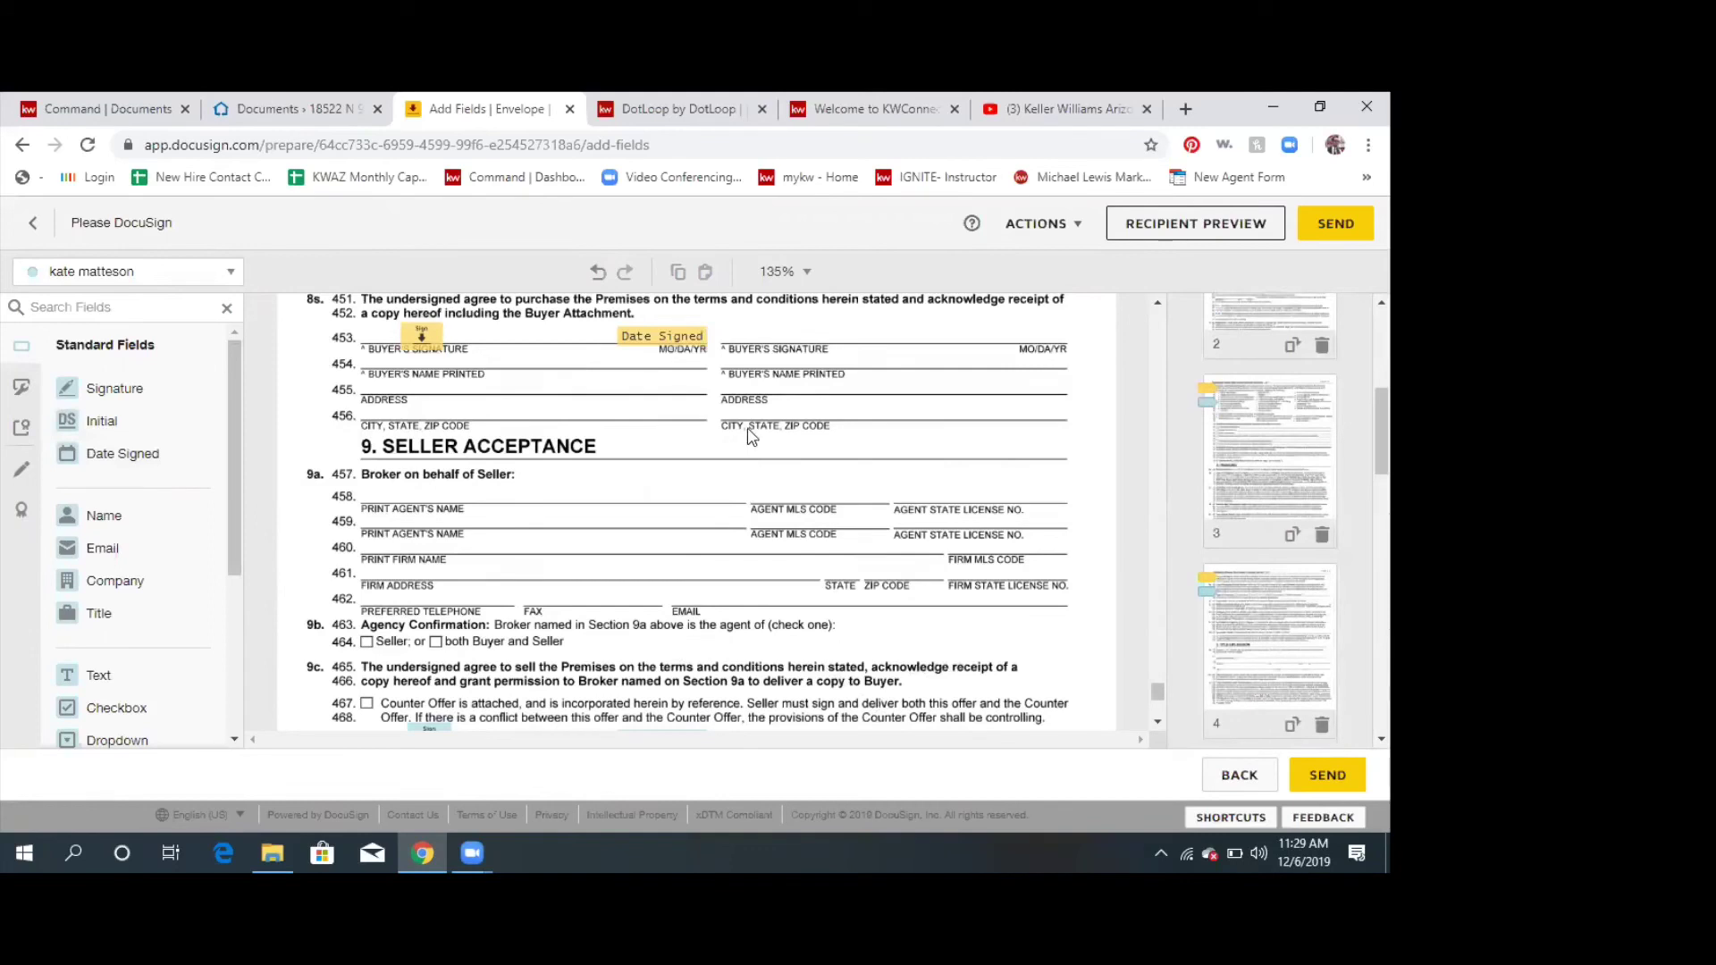
pyautogui.click(210, 279)
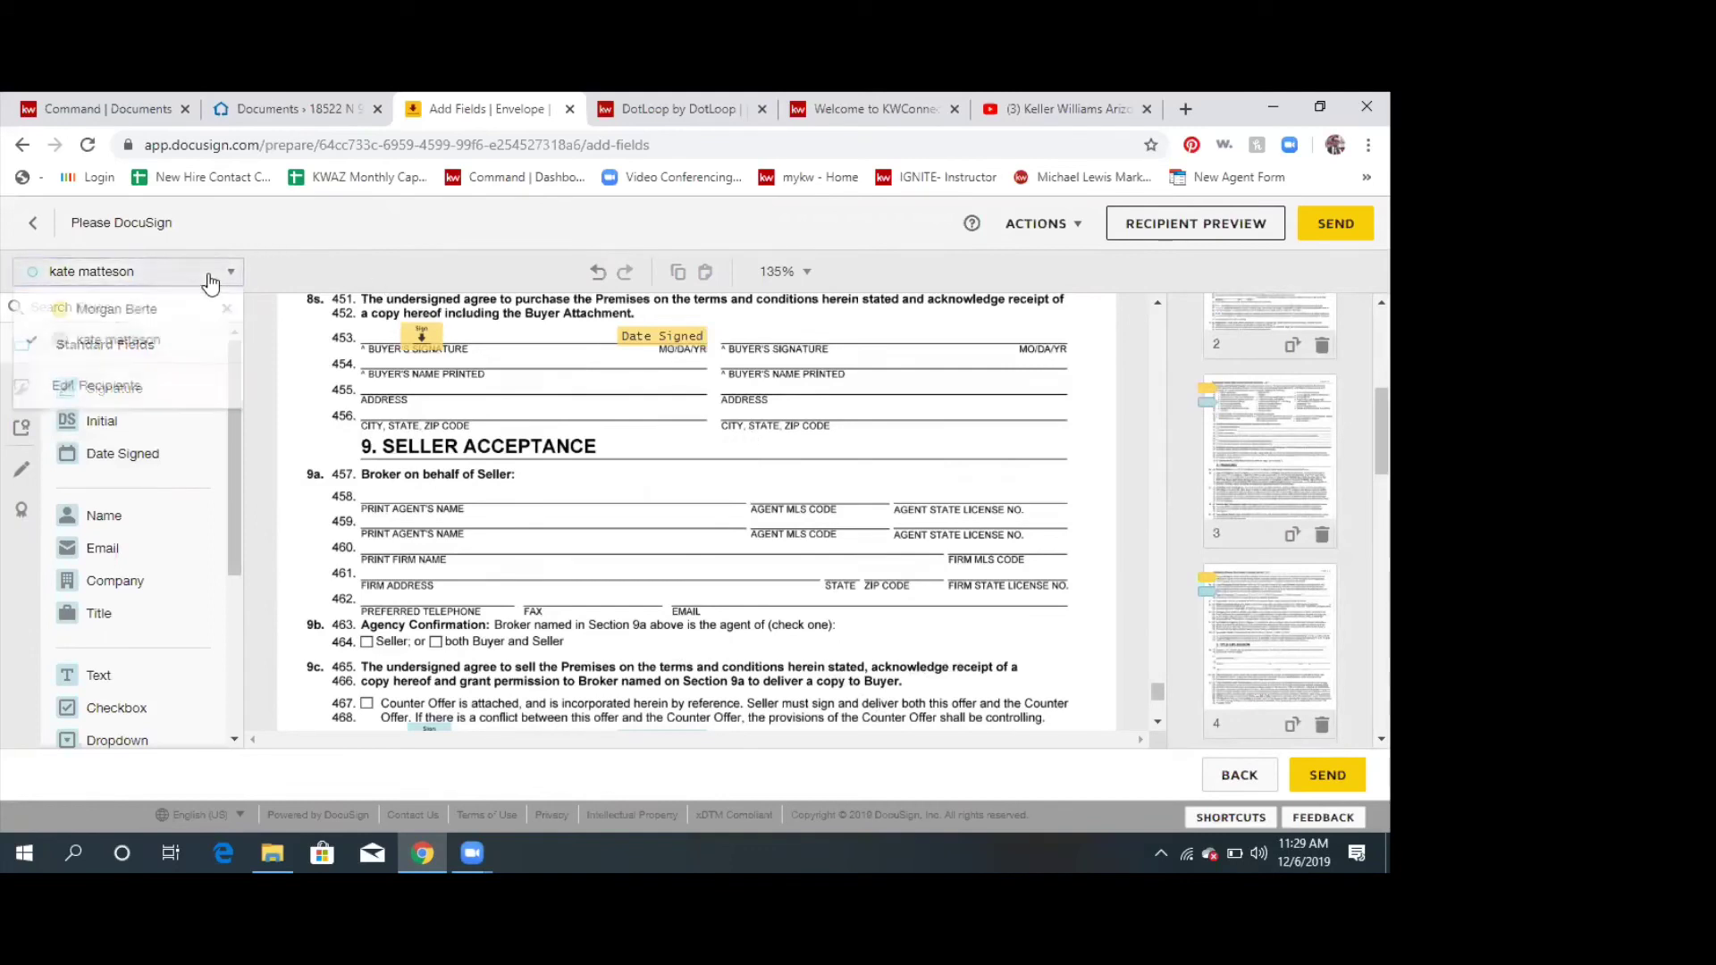
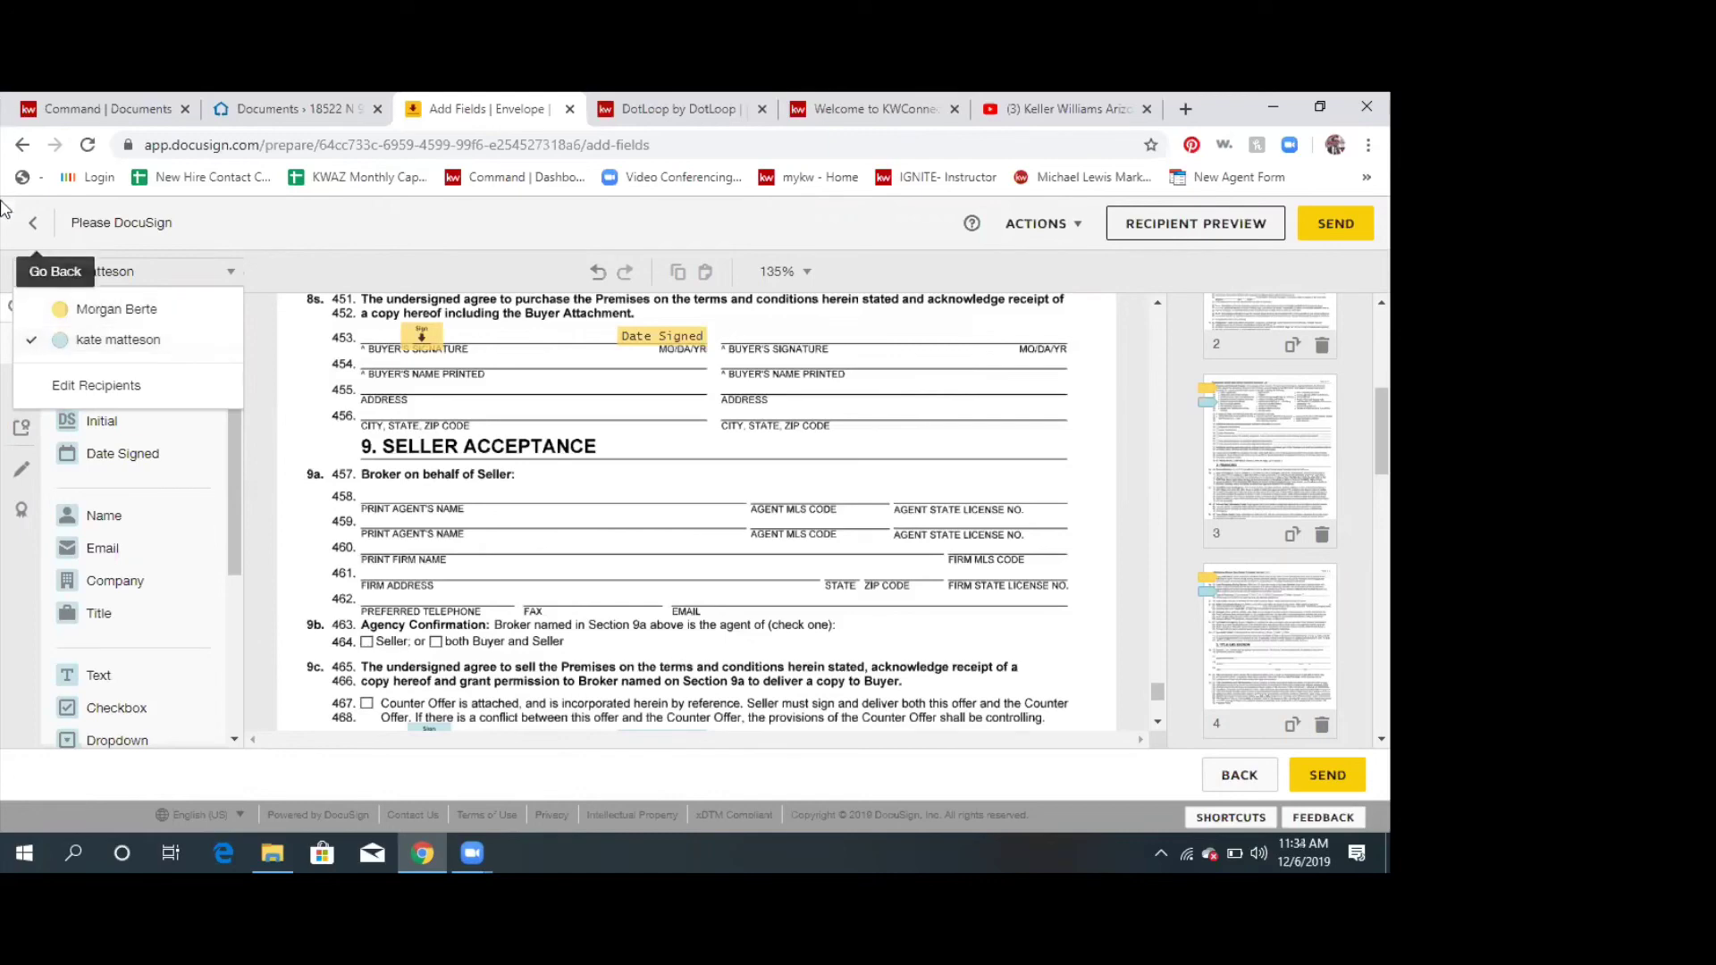
# - Leave the DocuSign envelope editor and return to the Berte listing's kwCommand document checklist
pyautogui.click(270, 105)
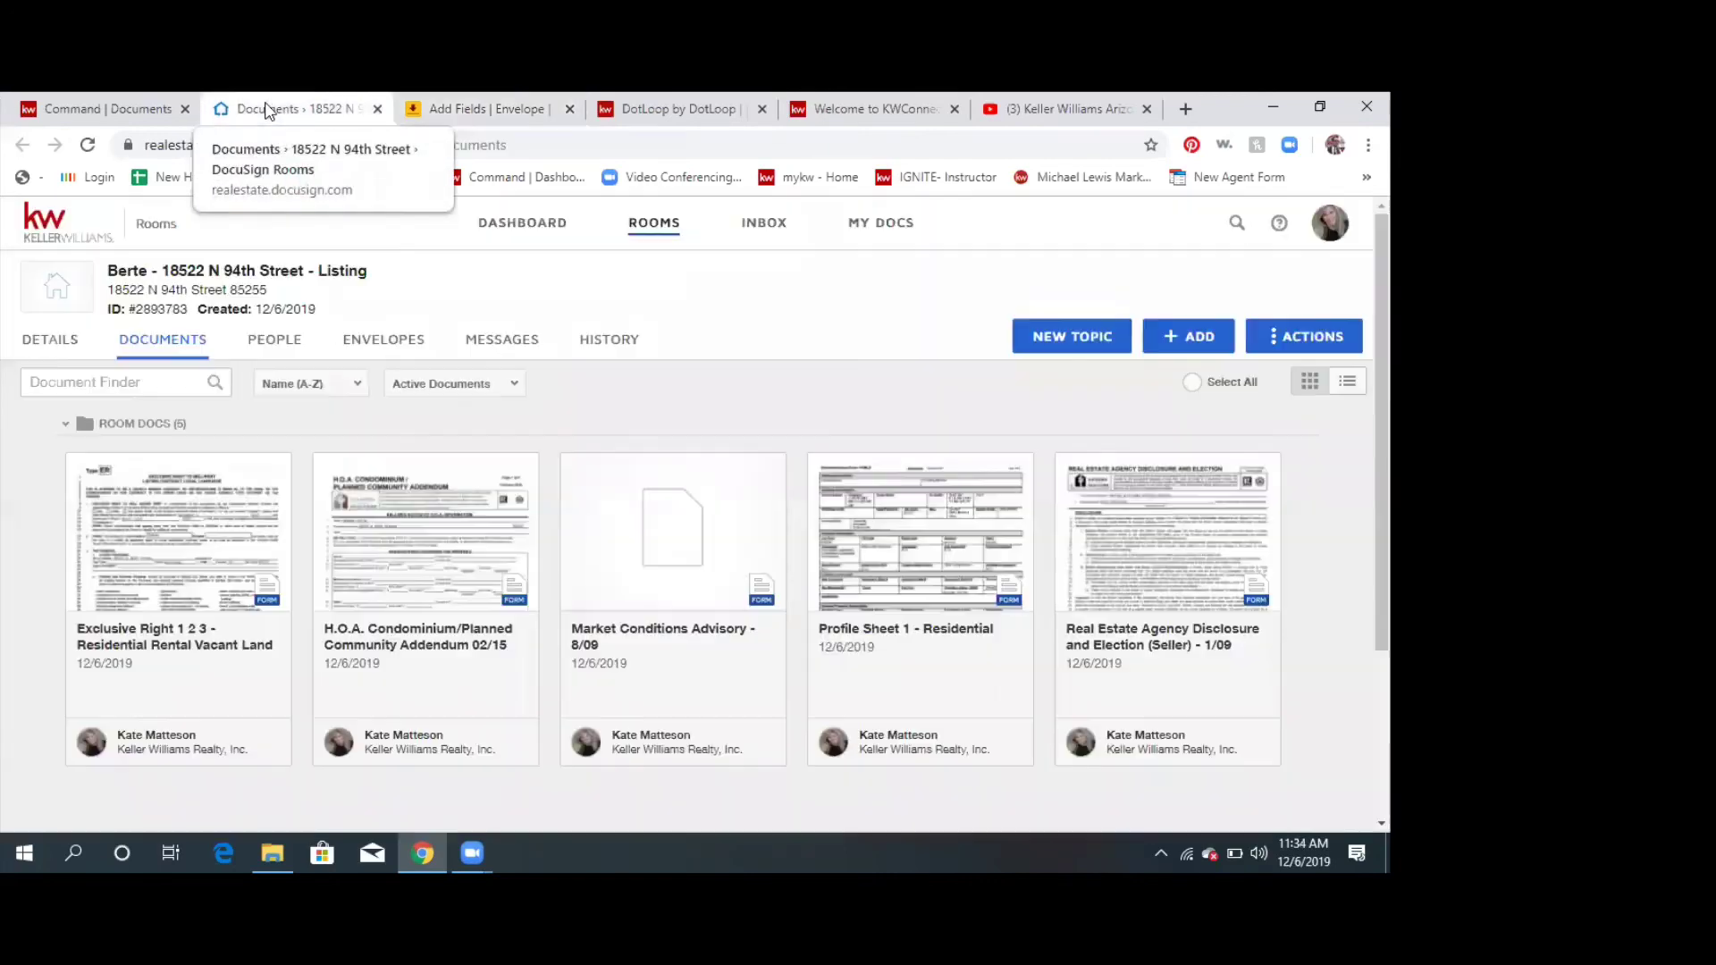
pyautogui.click(158, 114)
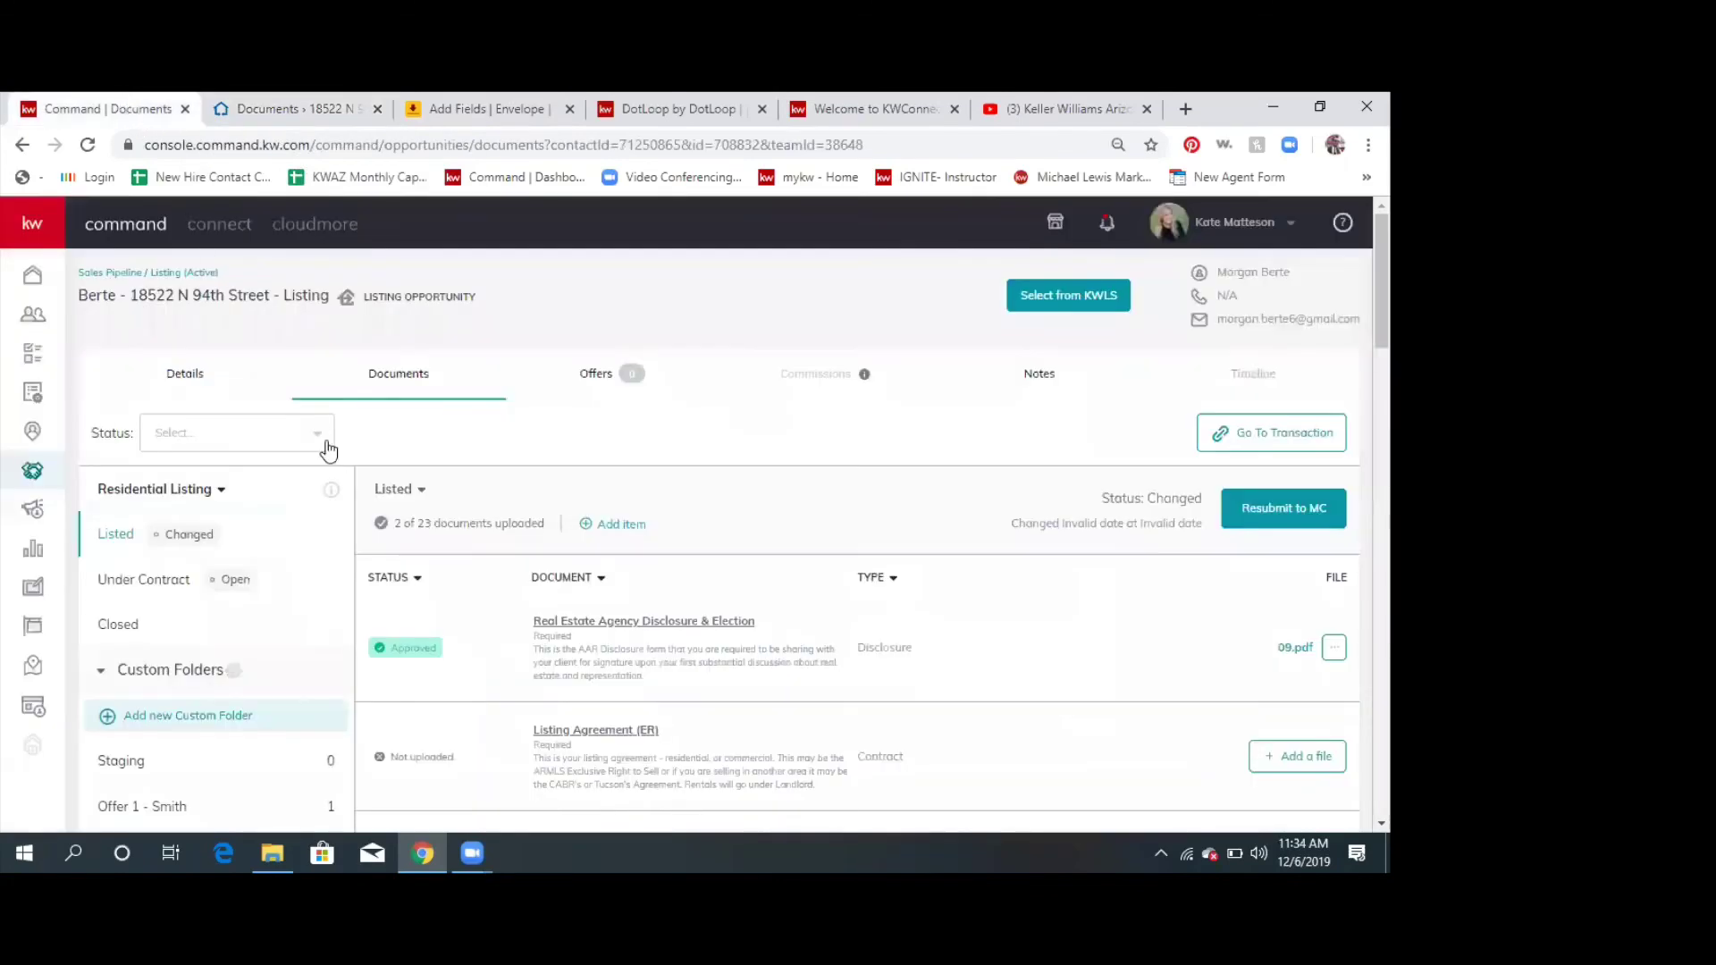
# - Create a new Under Contract checklist version, replacing the default name with 'Johnson -'
pyautogui.click(141, 582)
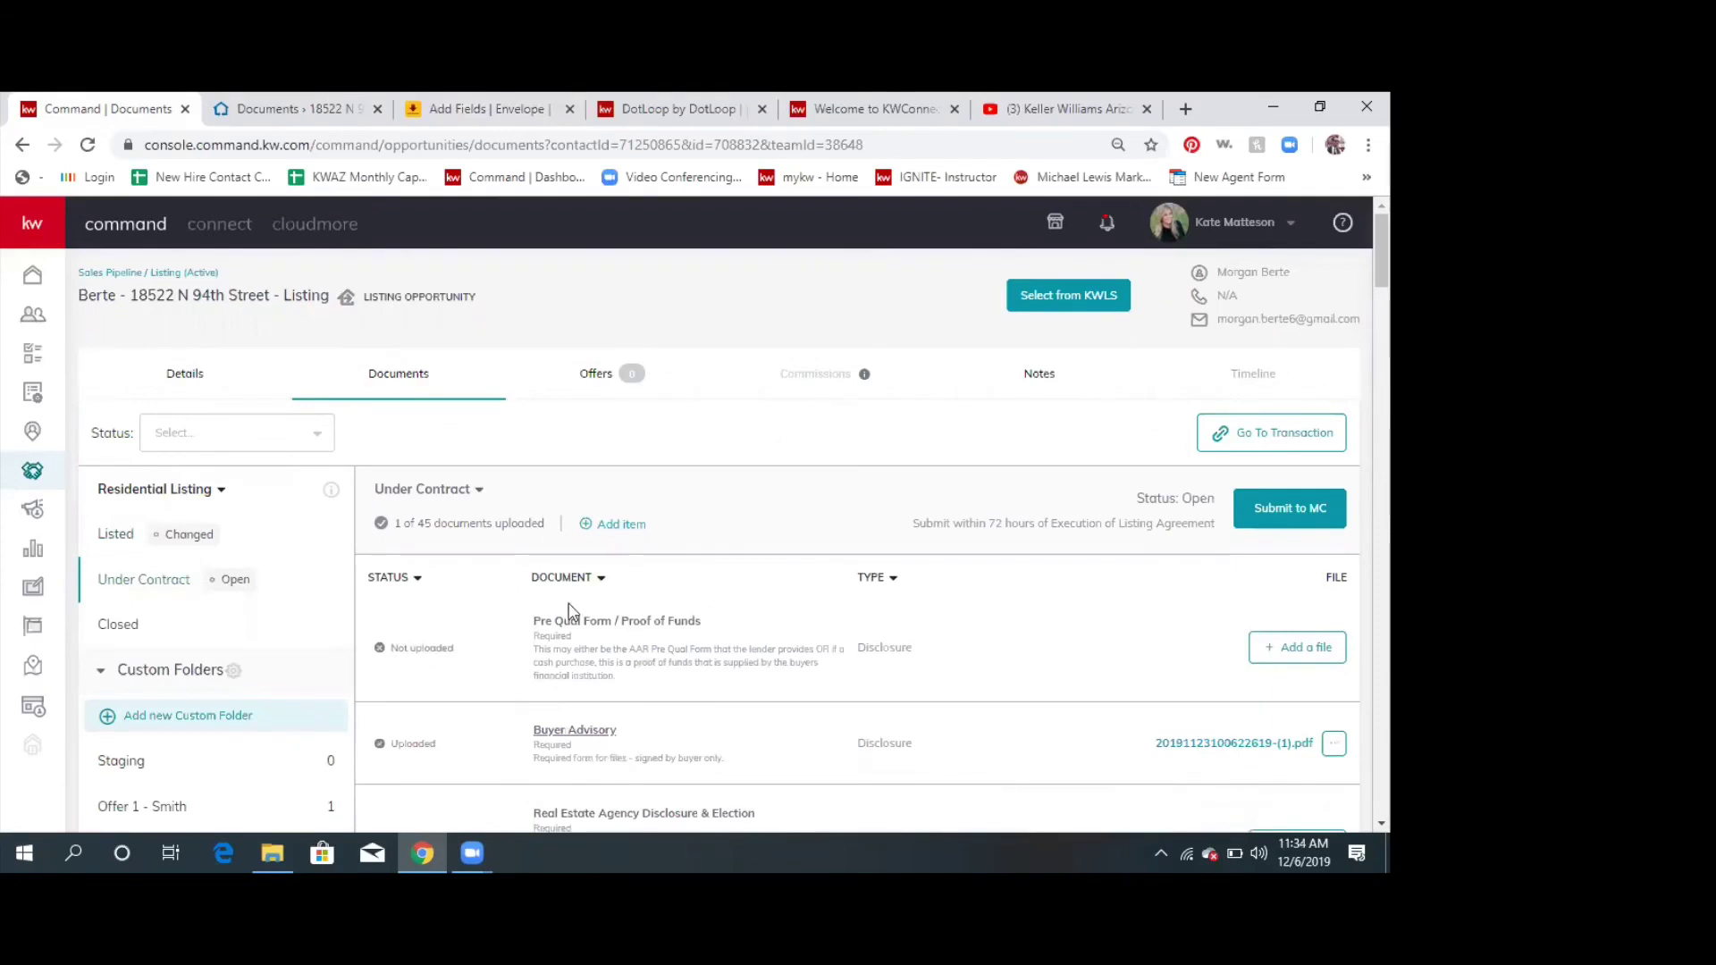
pyautogui.click(480, 491)
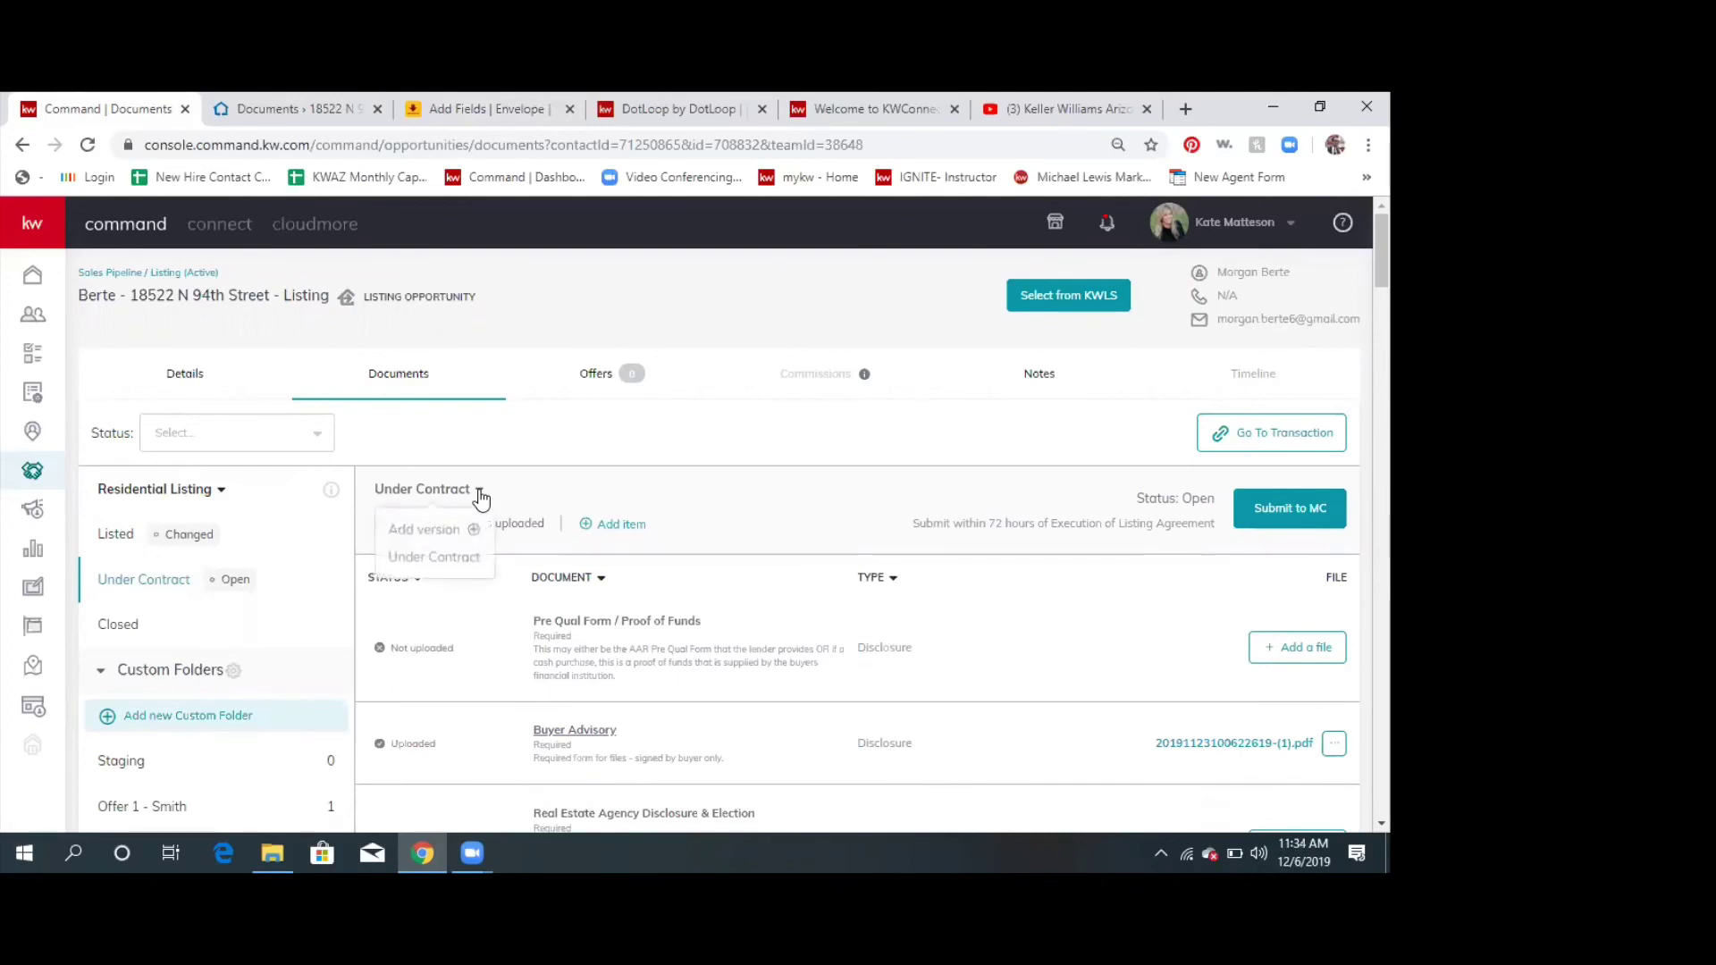
pyautogui.click(442, 537)
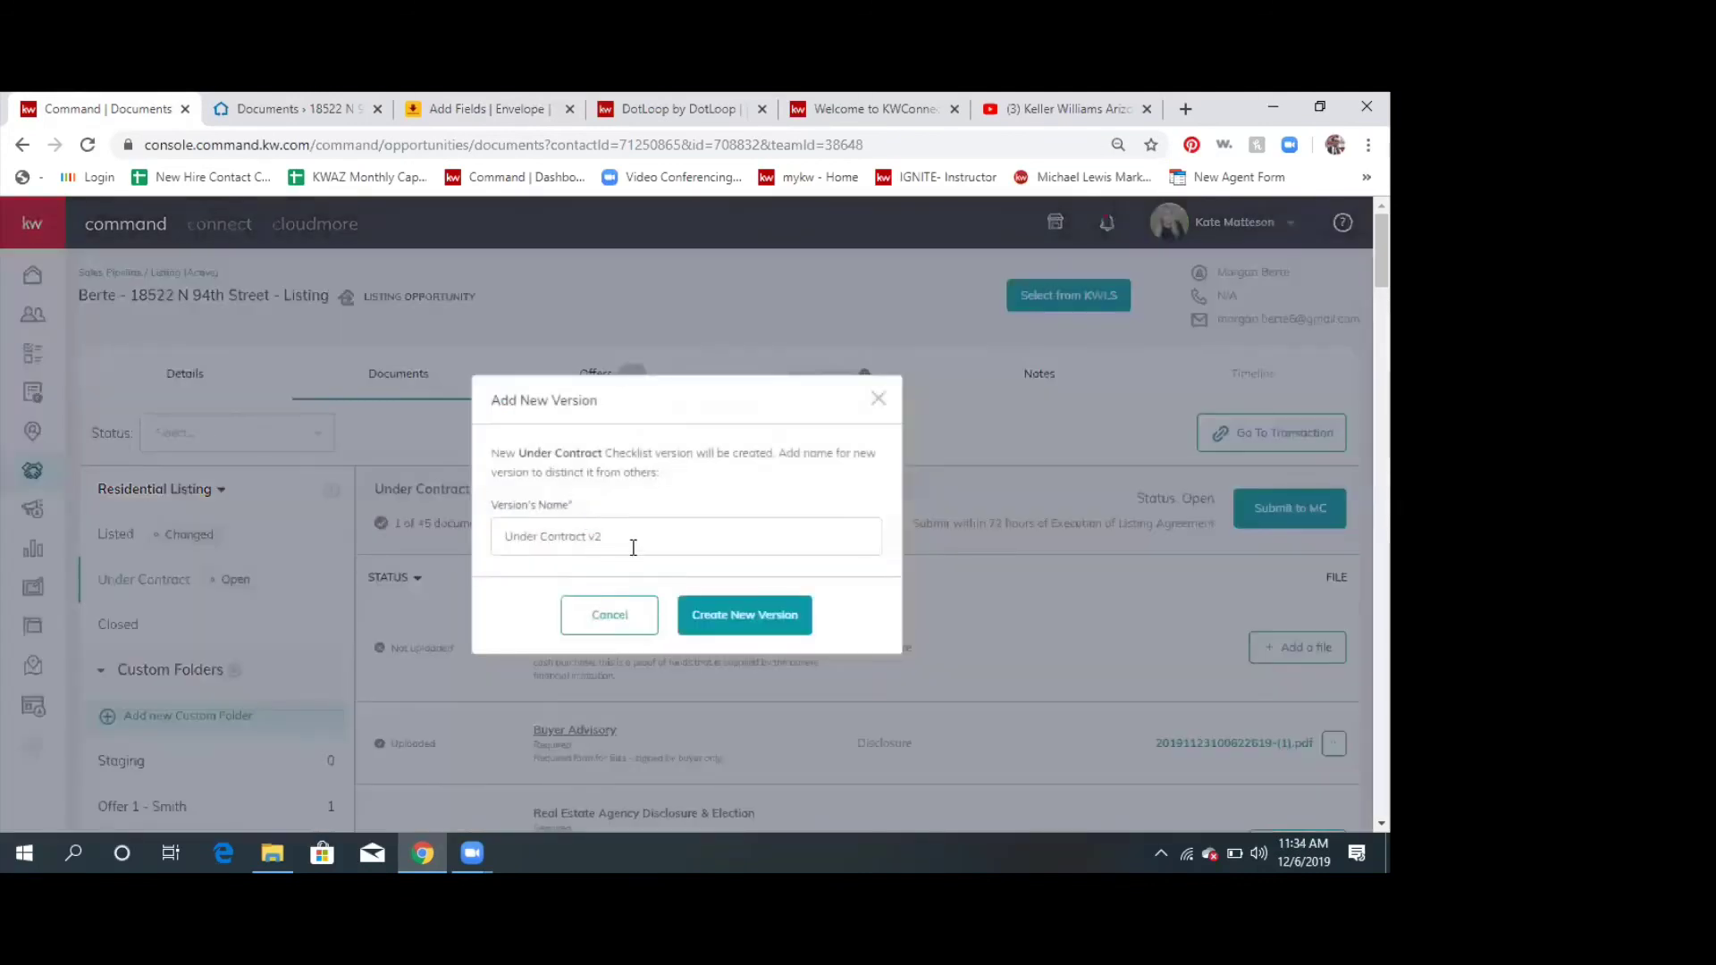
pyautogui.moveTo(629, 548); pyautogui.dragTo(444, 550)
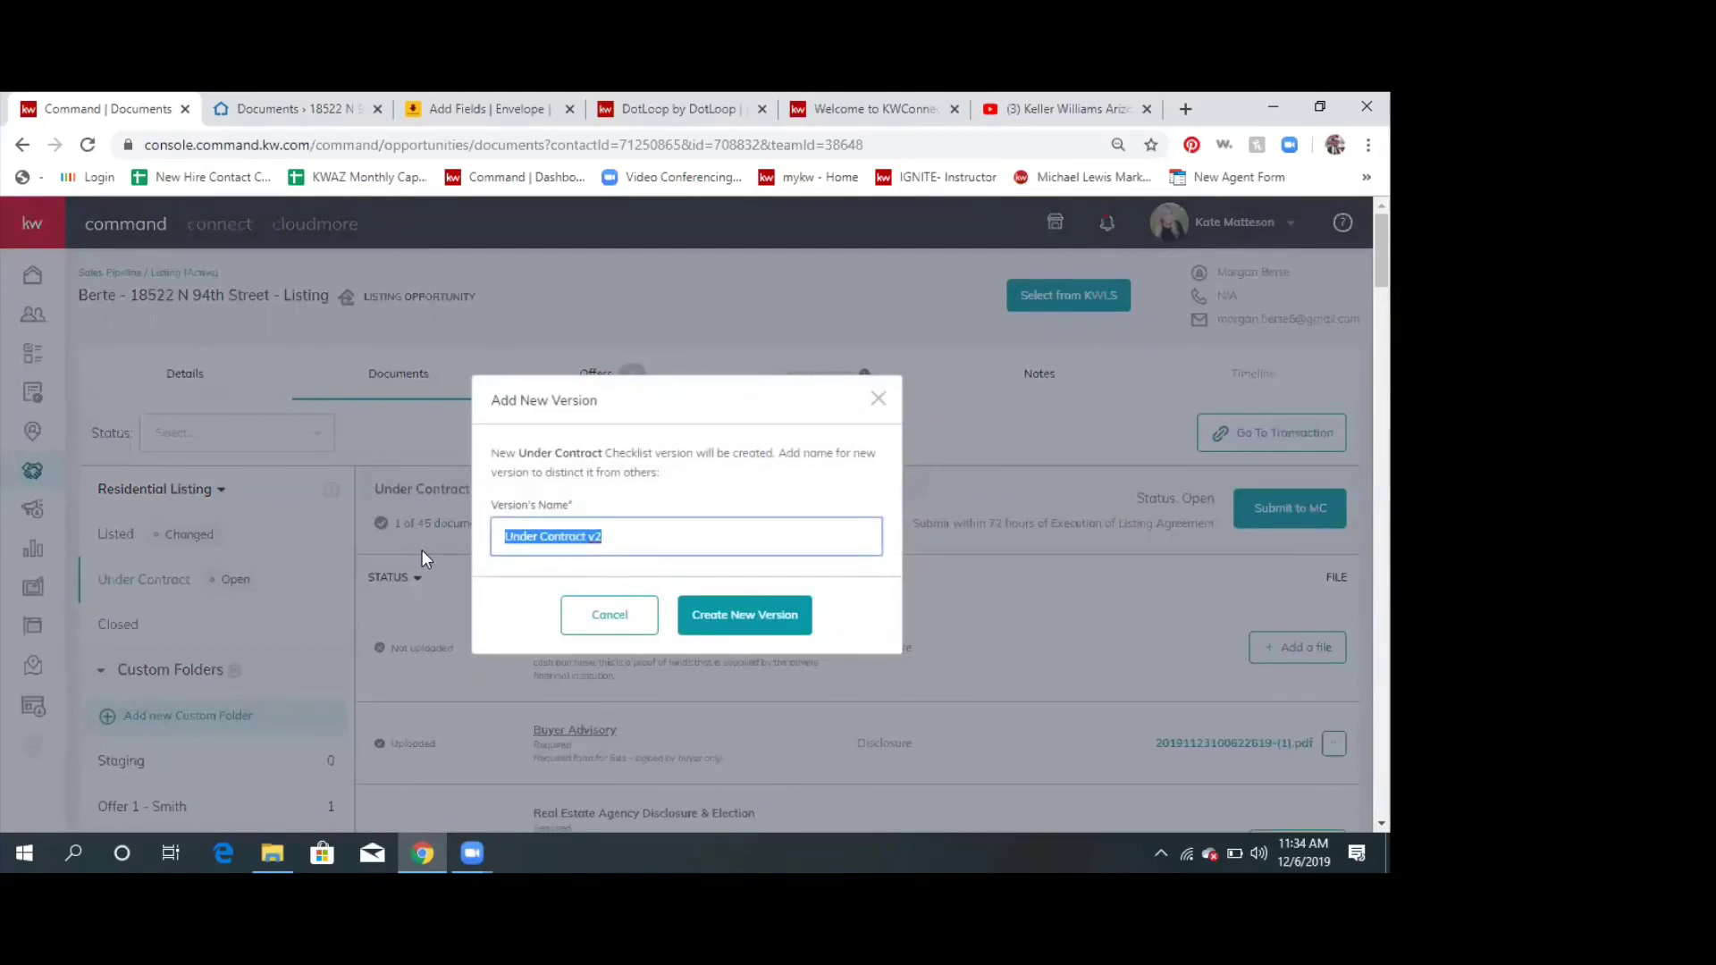
pyautogui.press('BackSpace')
pyautogui.write('Johnson')
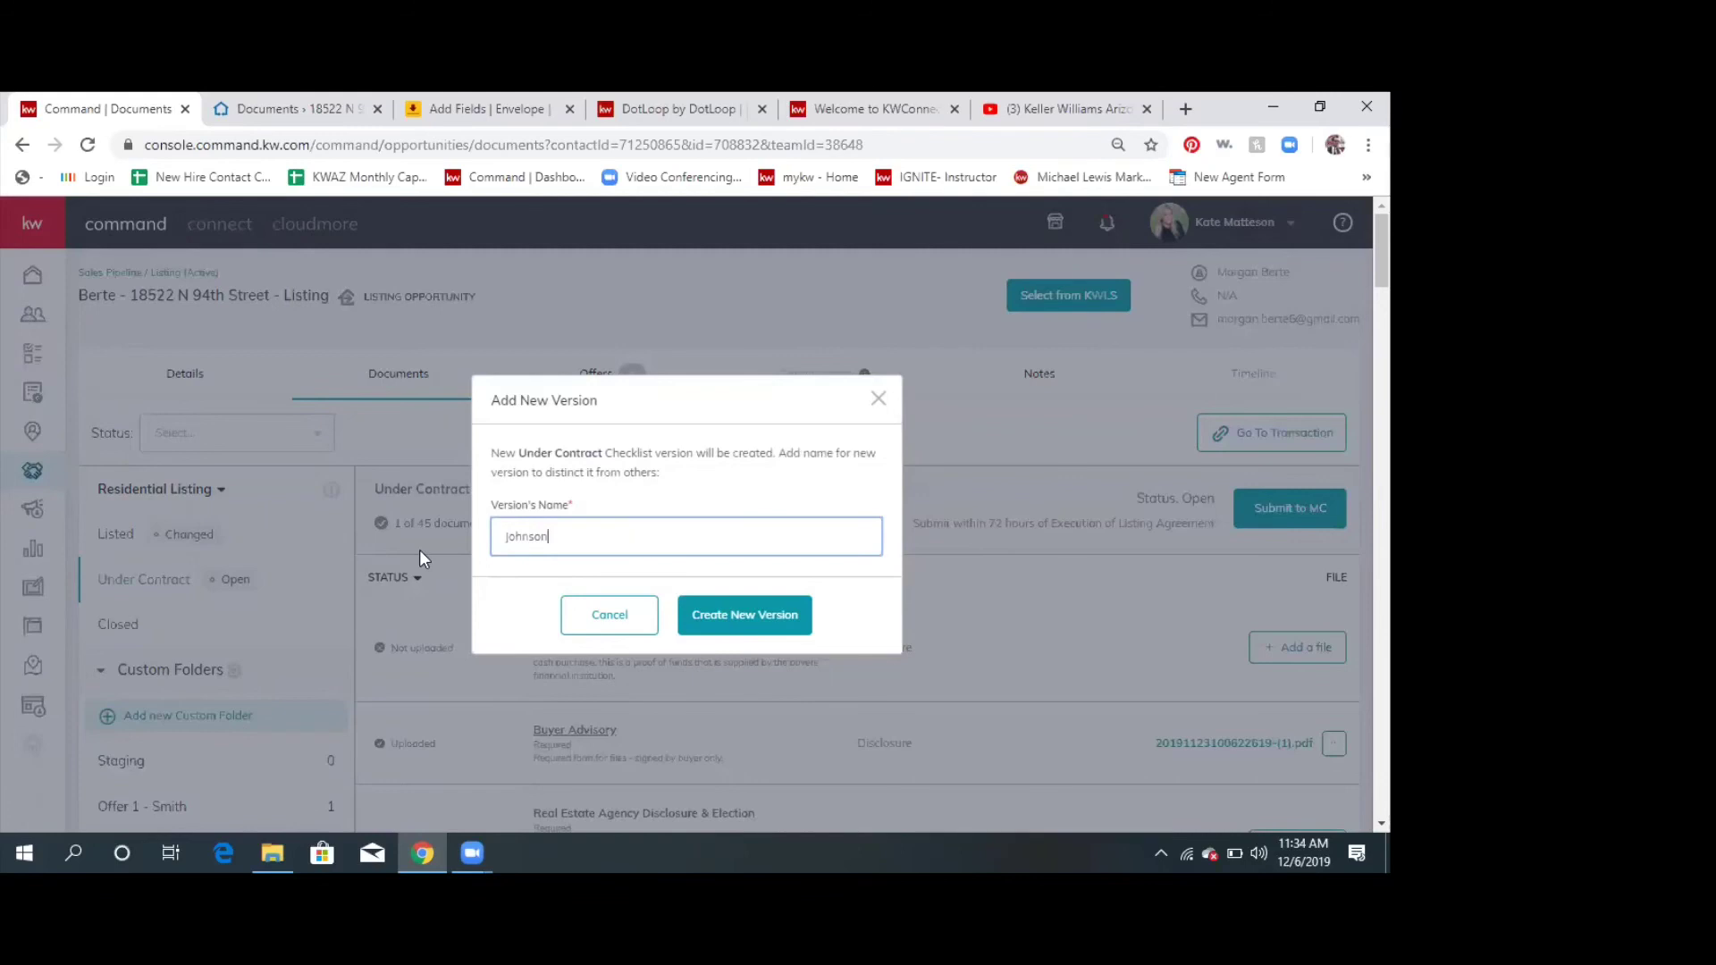
pyautogui.write('-')
pyautogui.click(728, 622)
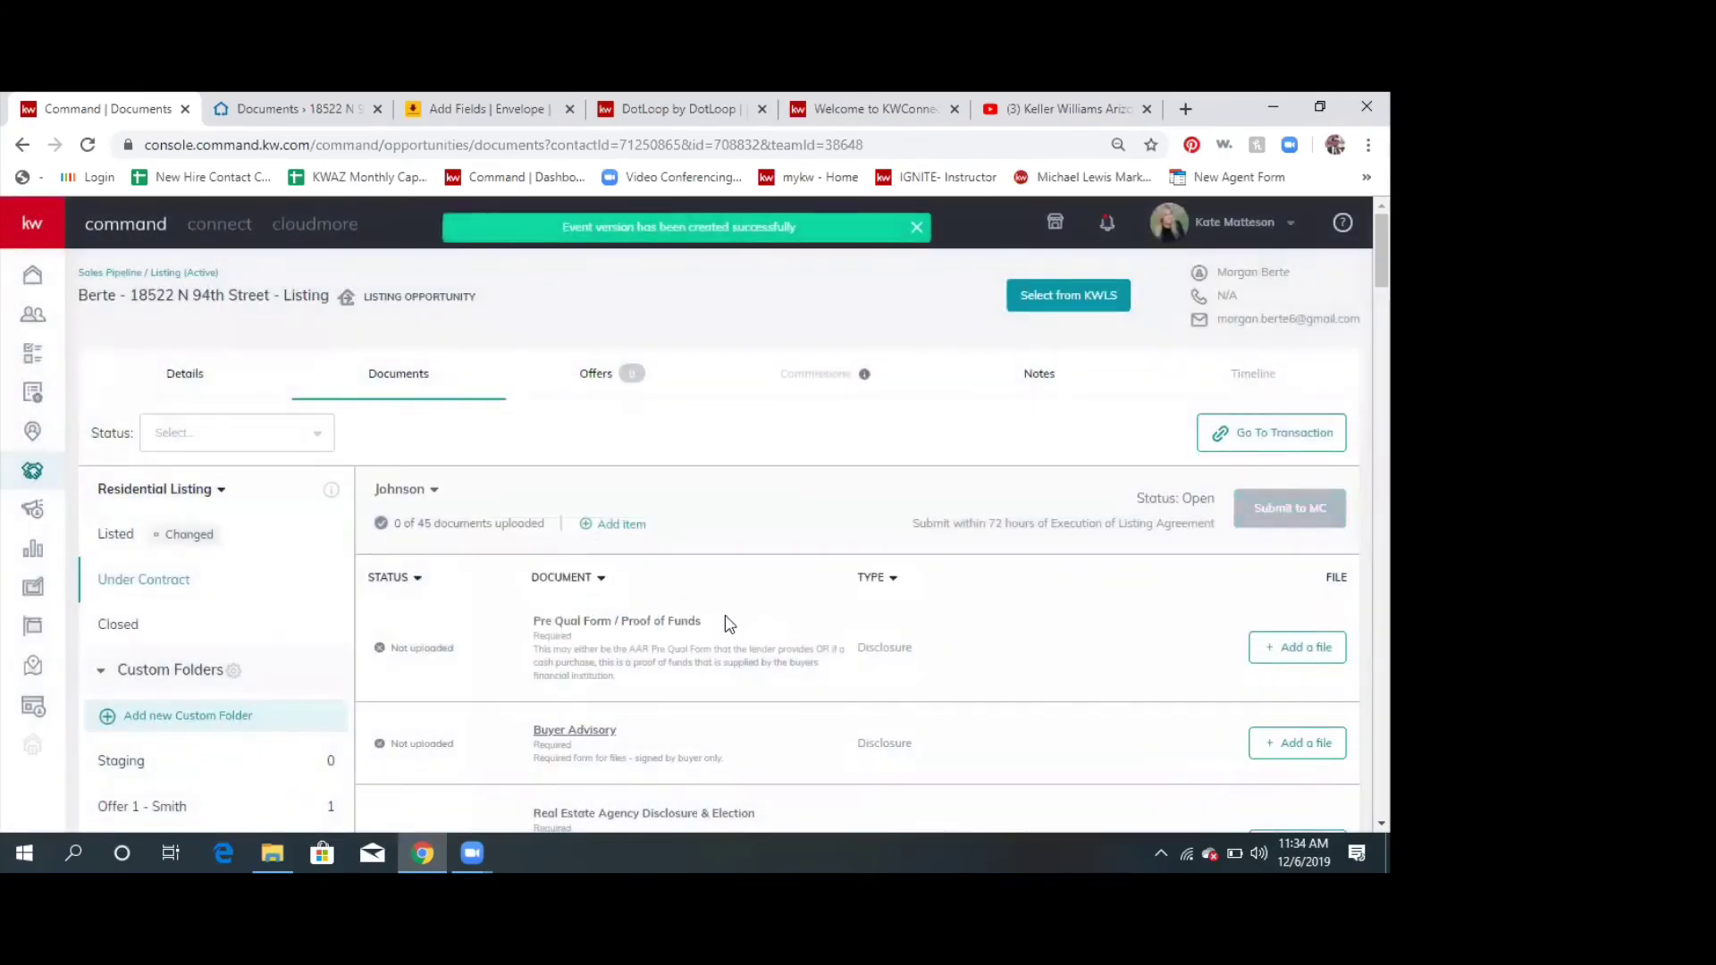
# - Scroll through the Johnson checklist's 45 documents, then switch back to the original Under Contract version
pyautogui.scroll(-5, 728, 606)
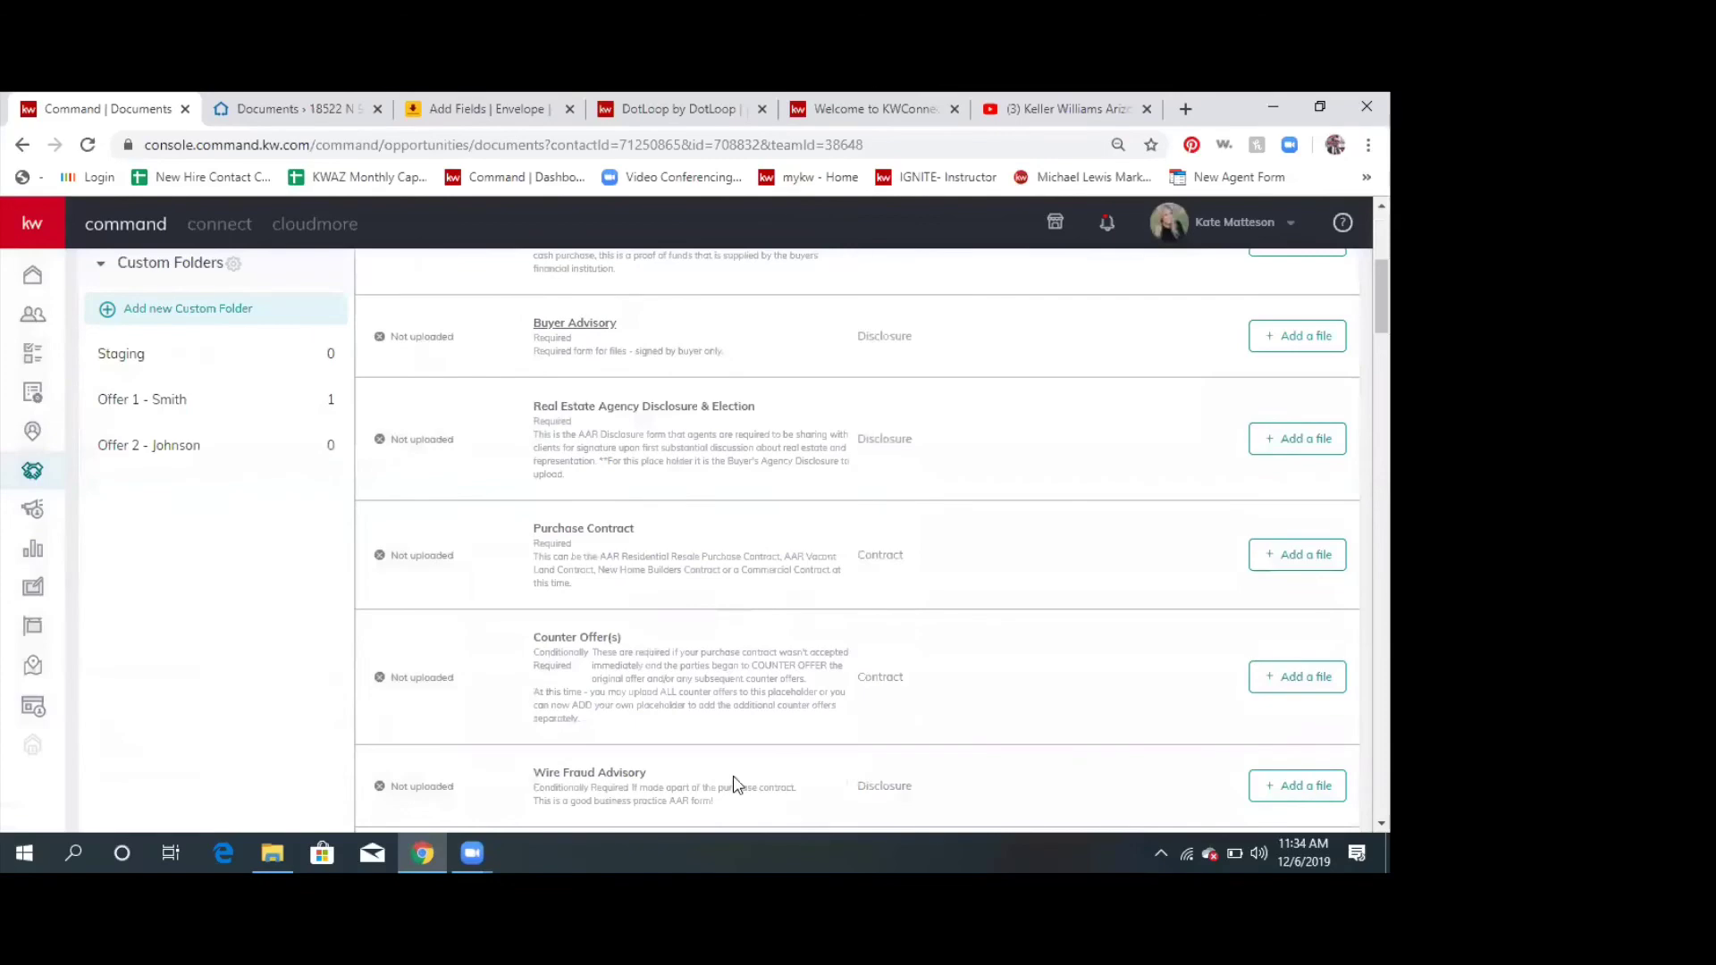
pyautogui.scroll(-5, 731, 787)
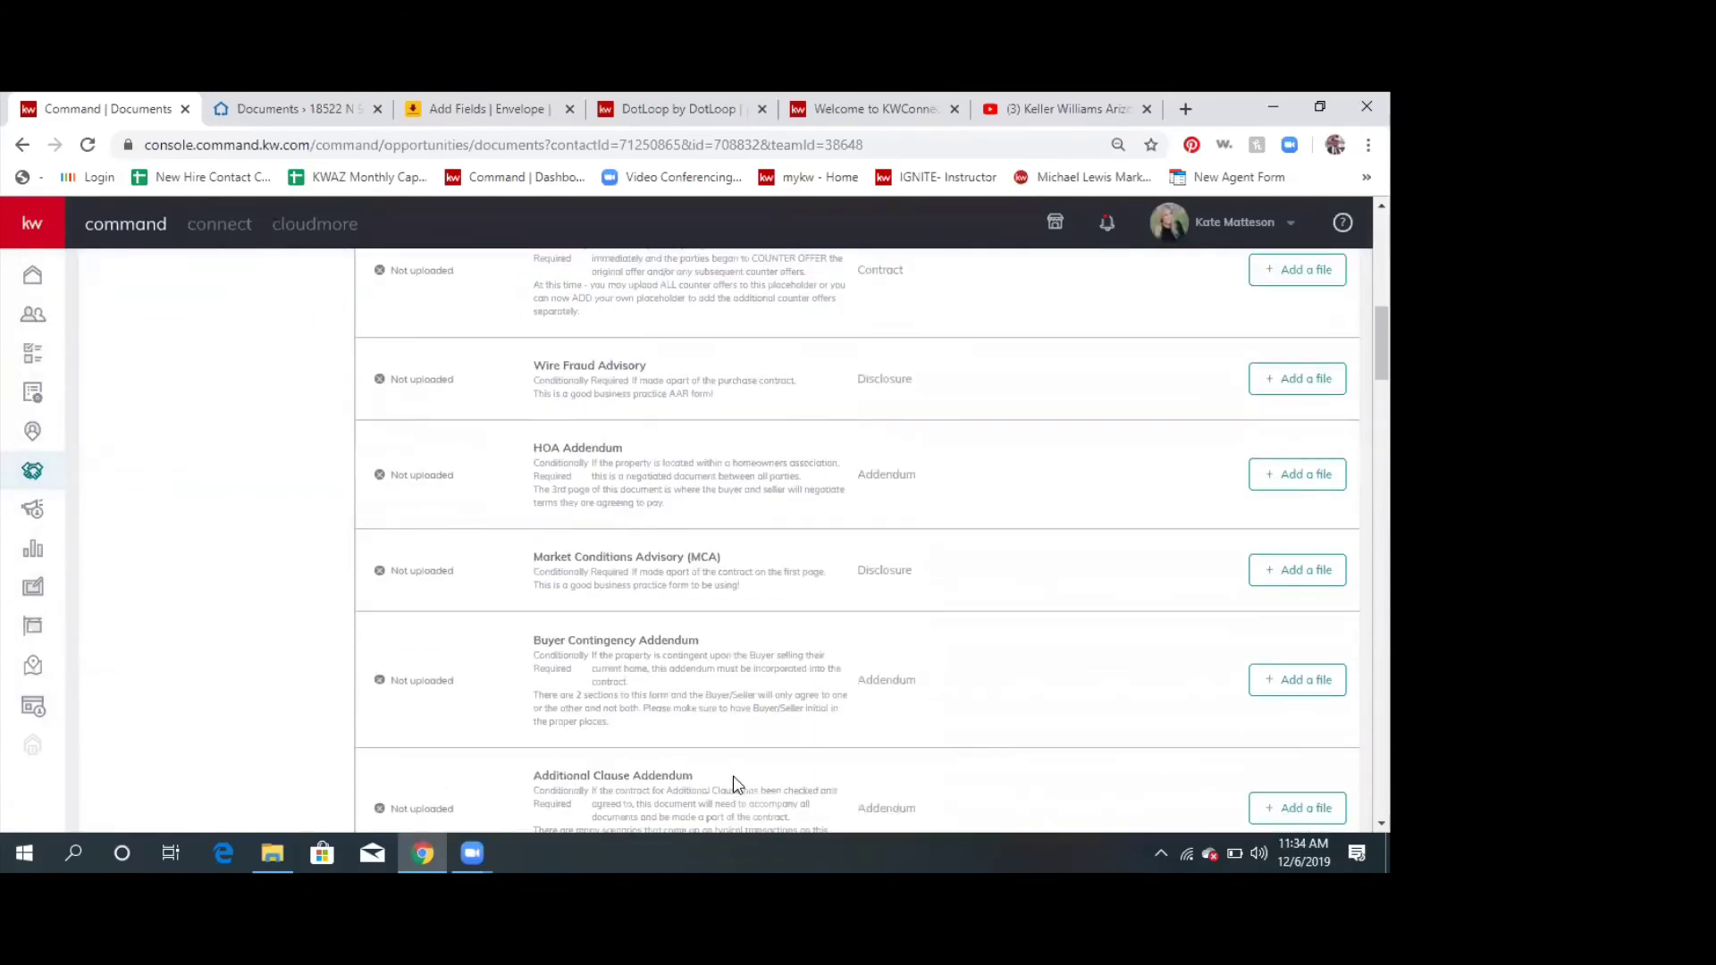
pyautogui.scroll(10, 731, 781)
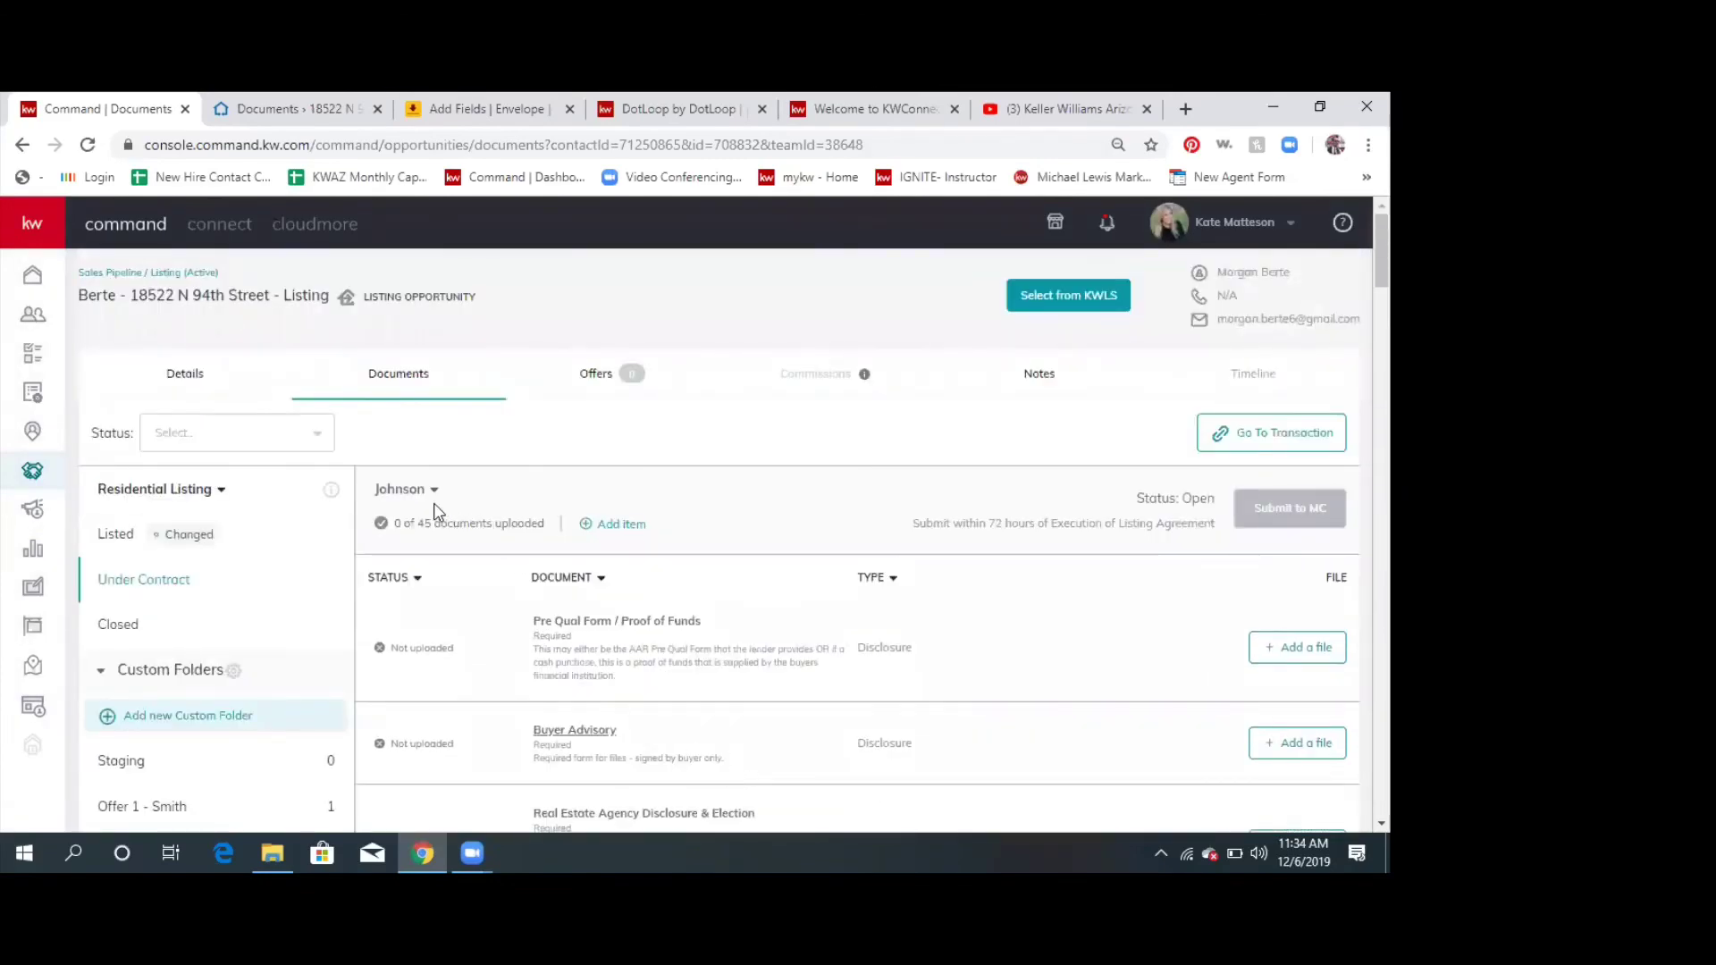
pyautogui.click(434, 492)
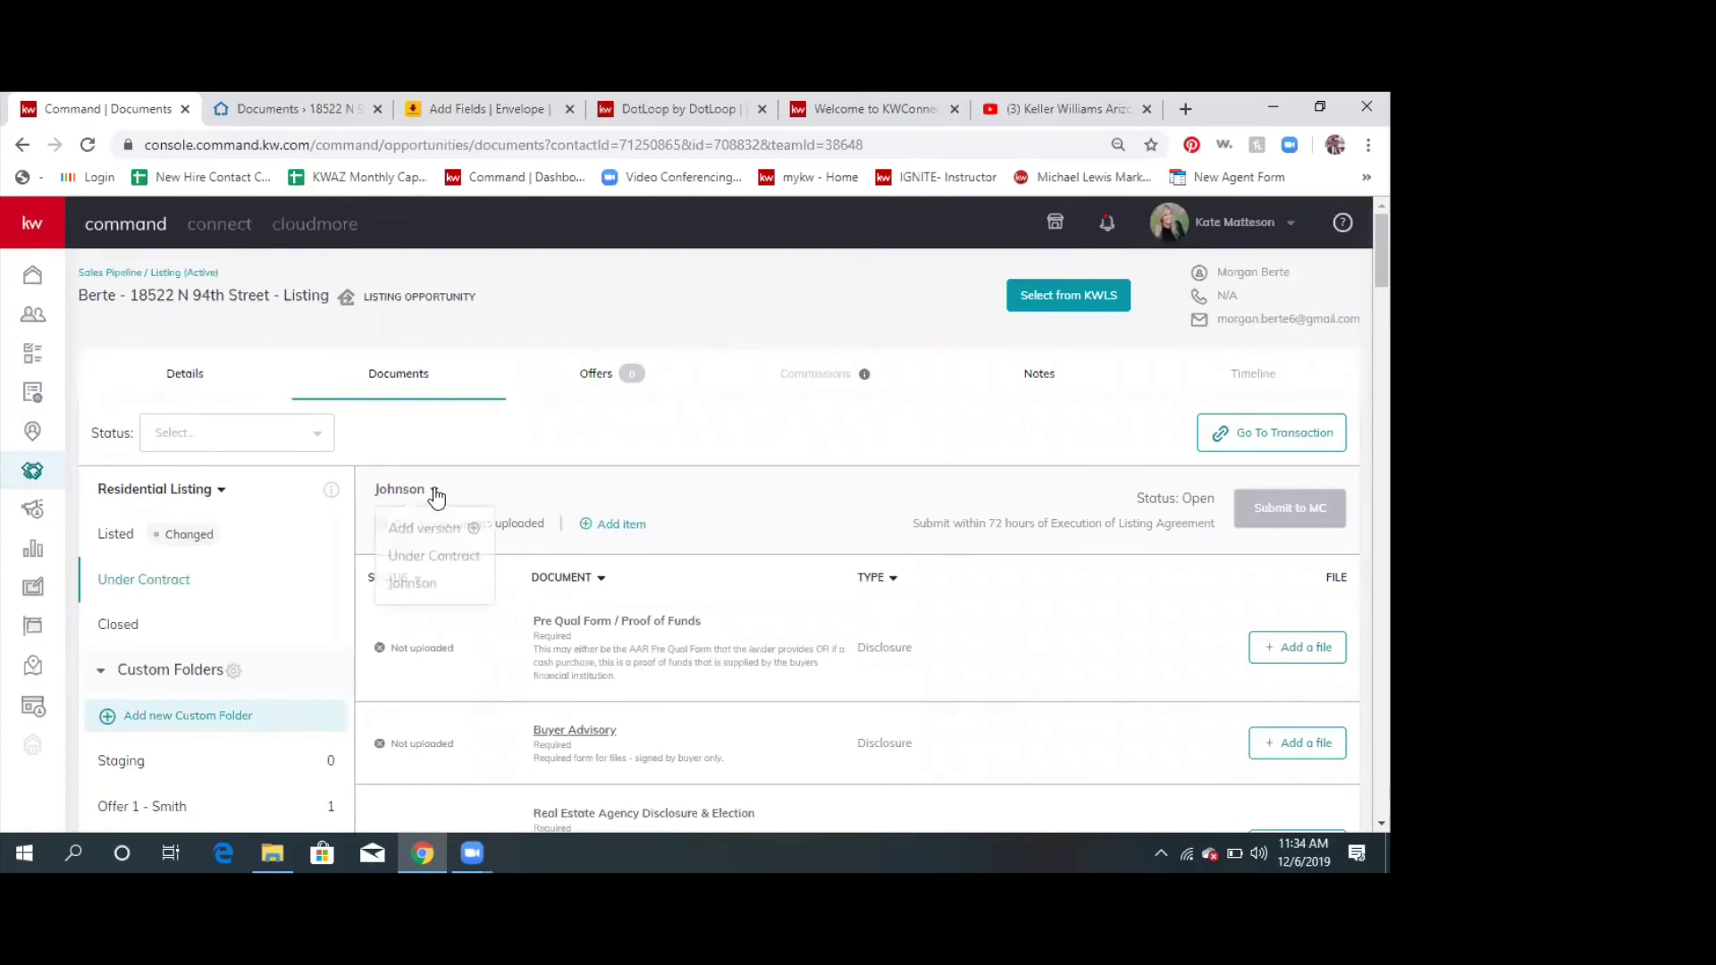
pyautogui.click(434, 558)
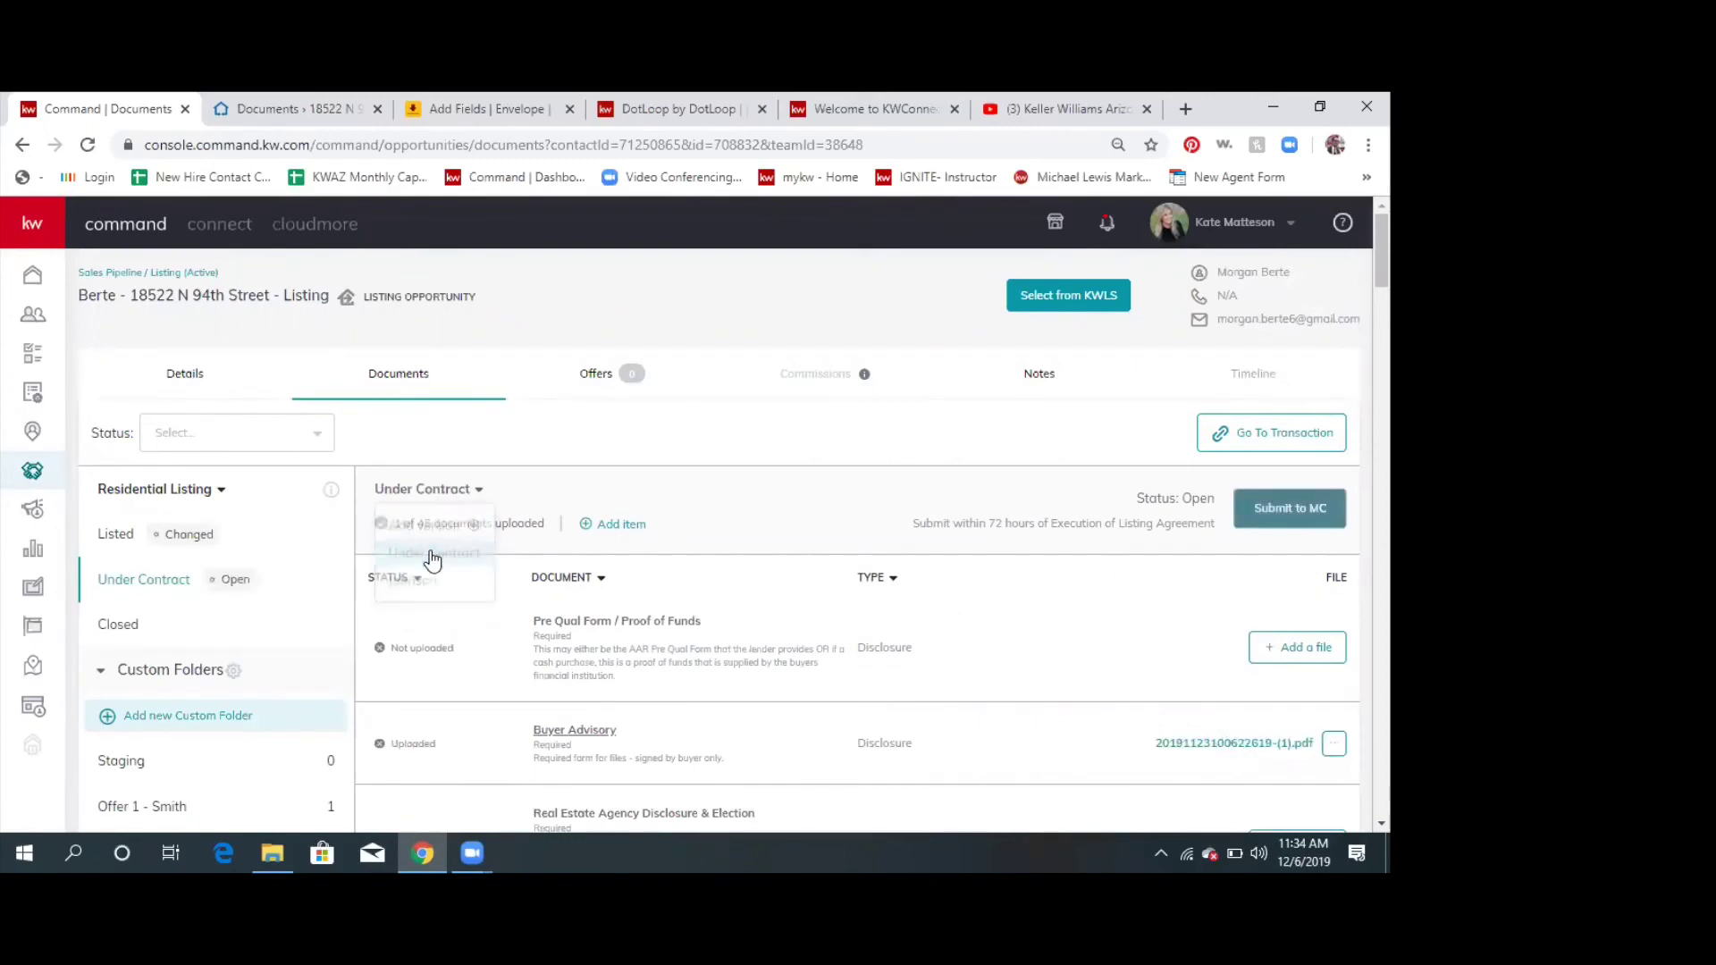
# - Open the Under Contract version dropdown to list the original and Johnson versions
pyautogui.click(443, 492)
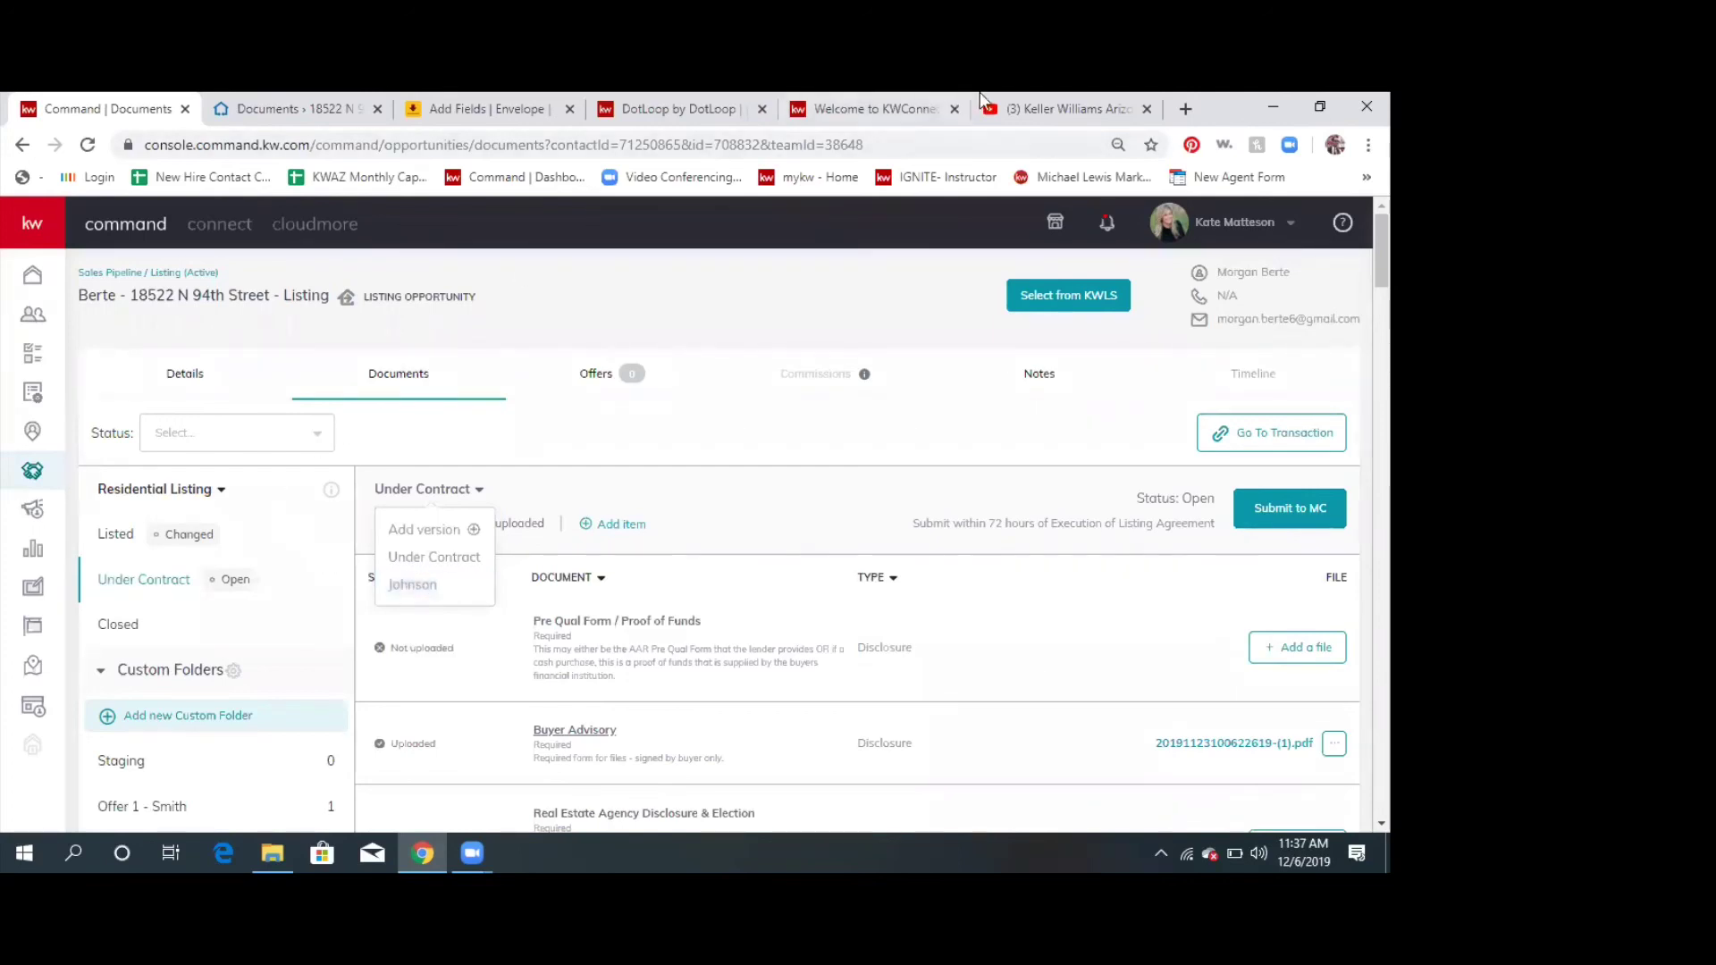
# - Replace the Keller Williams YouTube channel page with the kw.com home page
pyautogui.click(1042, 106)
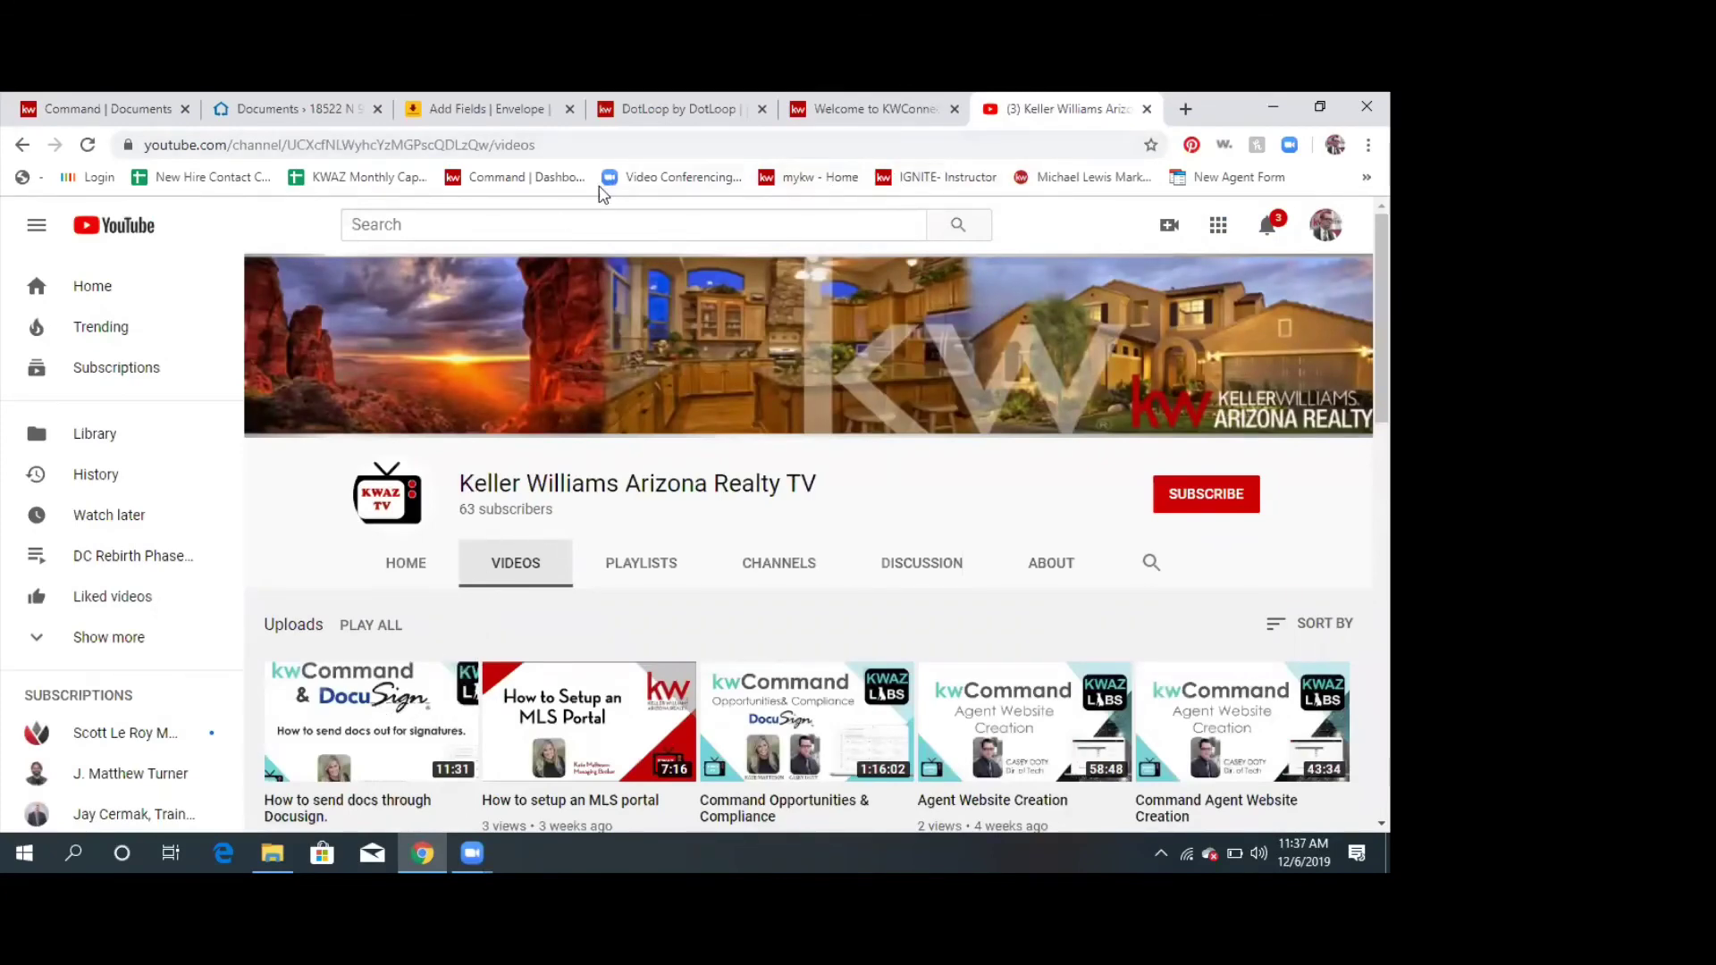
pyautogui.click(580, 141)
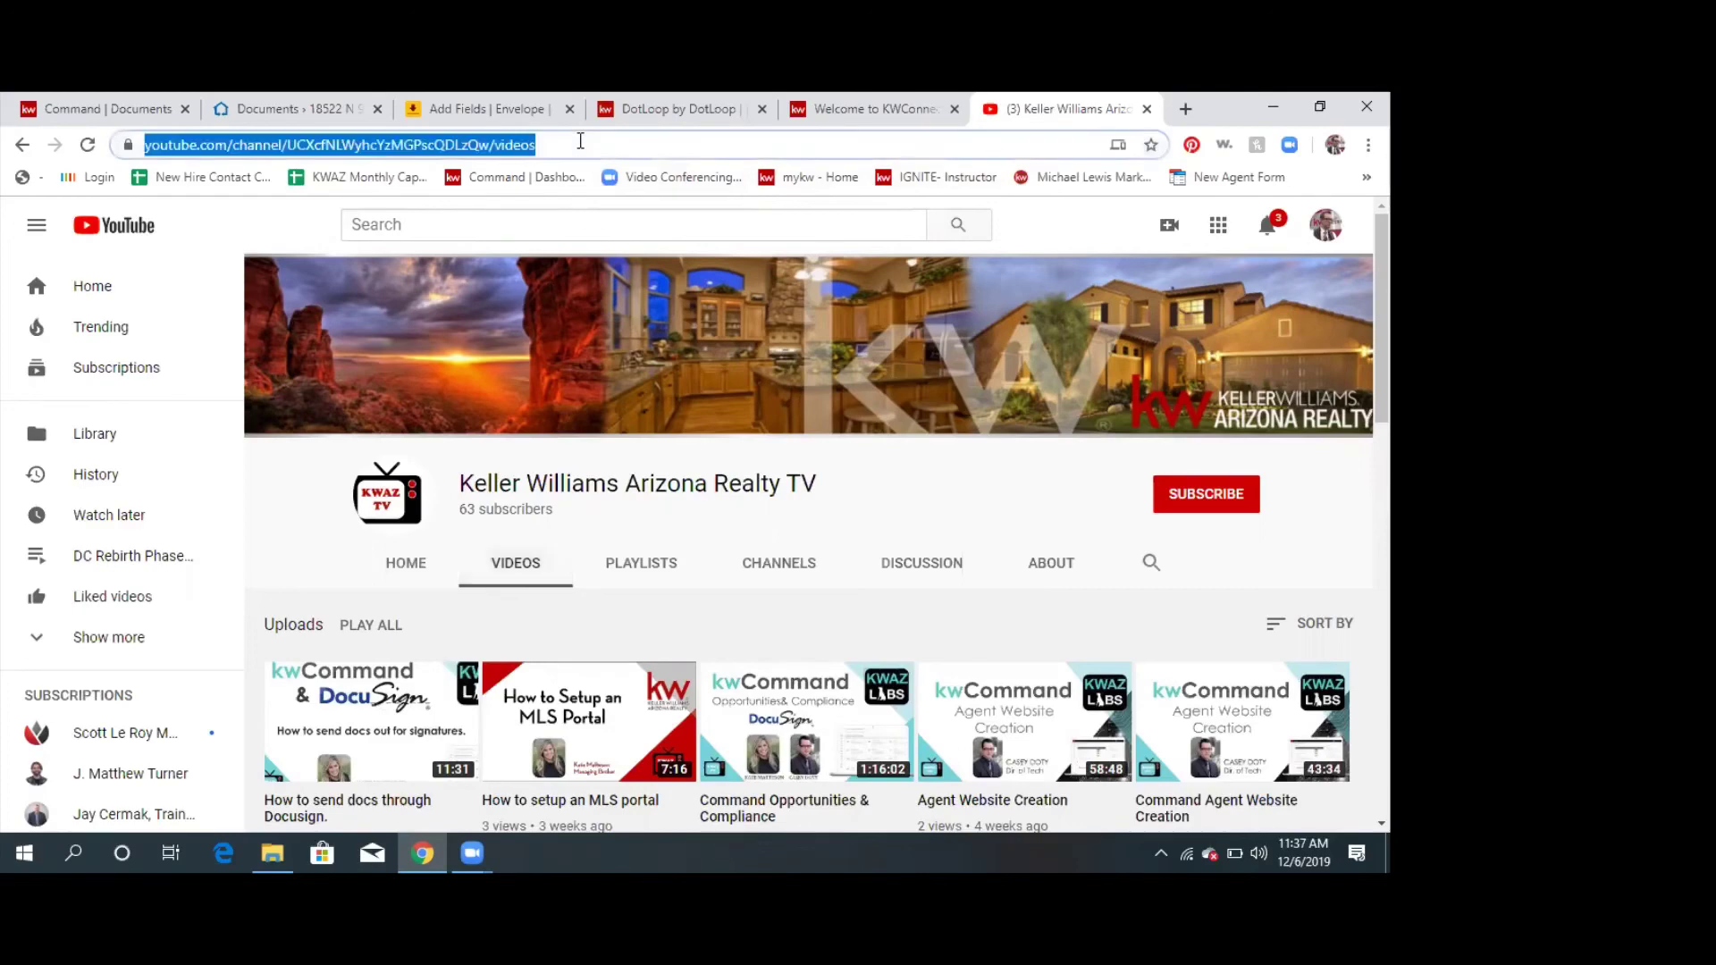
pyautogui.write('kw.com')
pyautogui.press('Return')
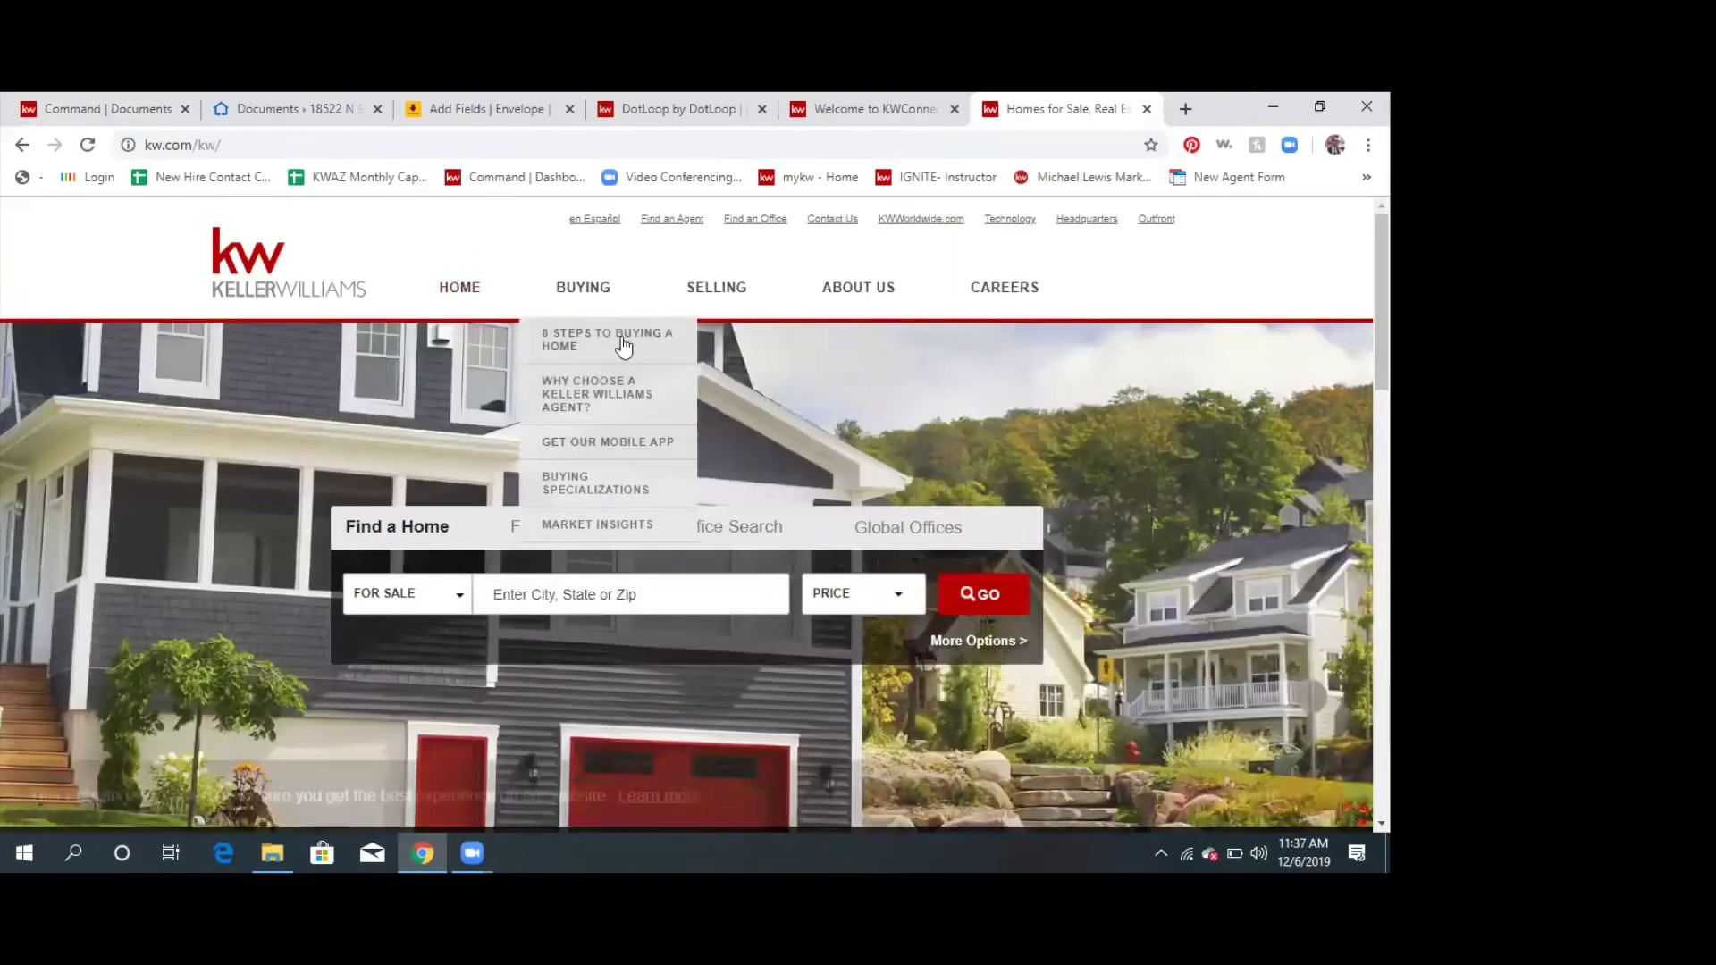
# - Log in to mykw from kw.com and choose Greensheet from the TECHNOLOGY menu
pyautogui.scroll(-15, 365, 408)
pyautogui.click(389, 621)
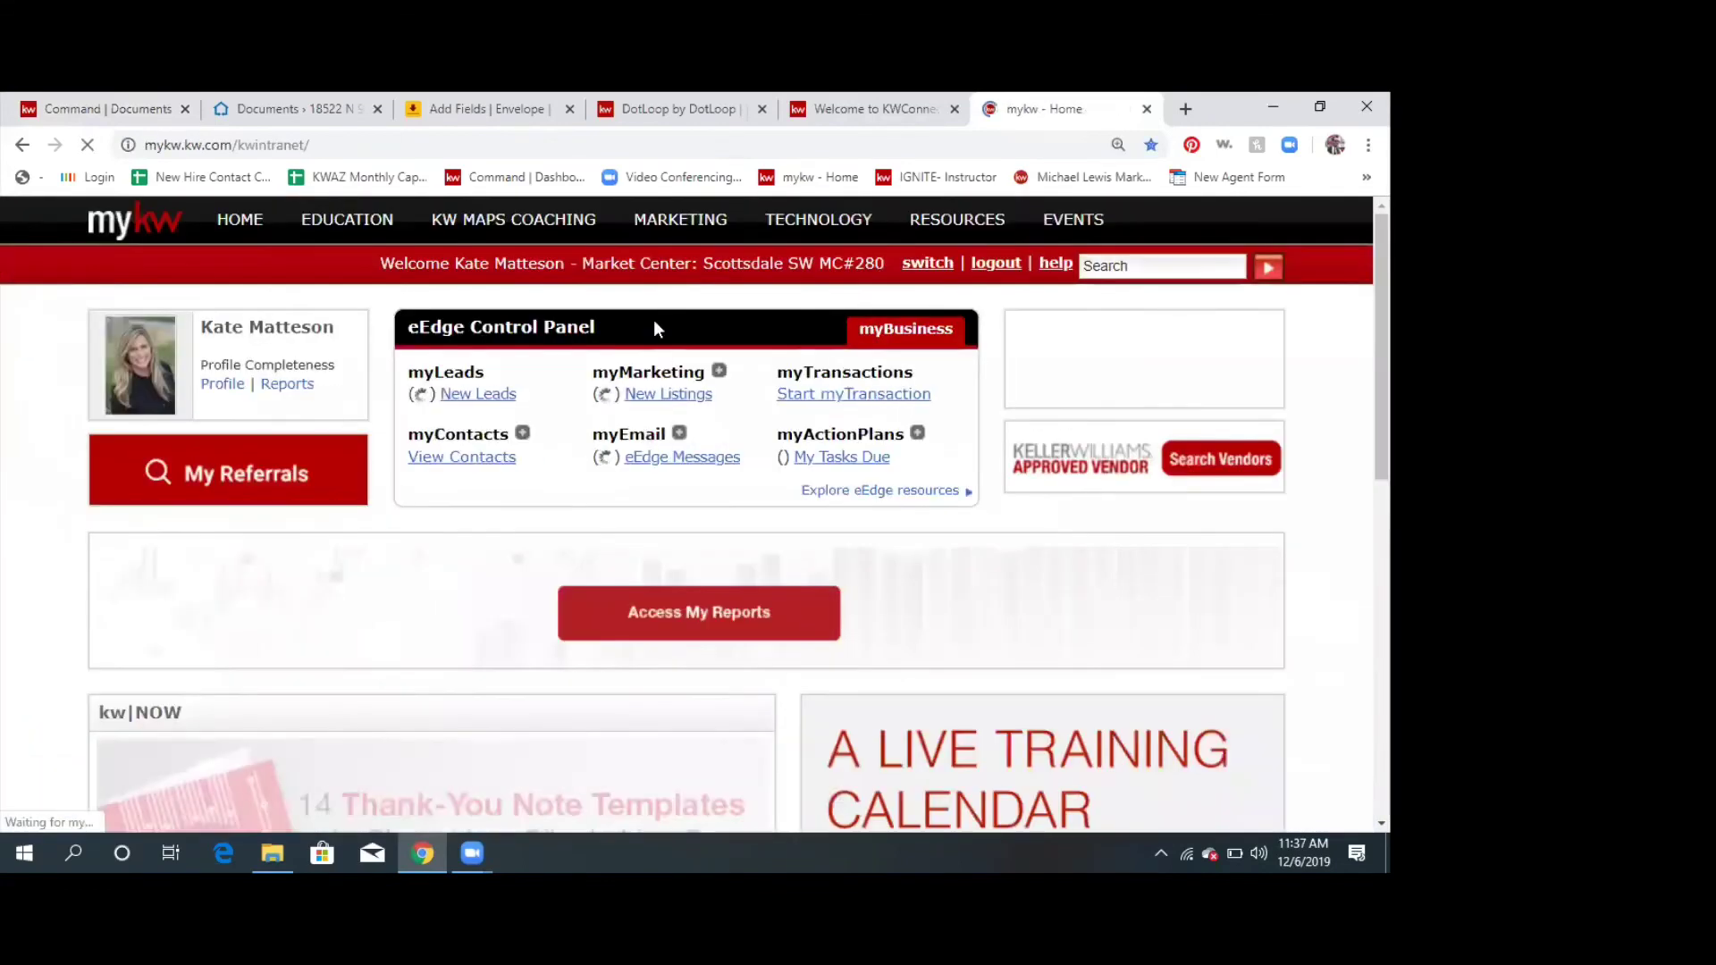
pyautogui.moveTo(814, 228)
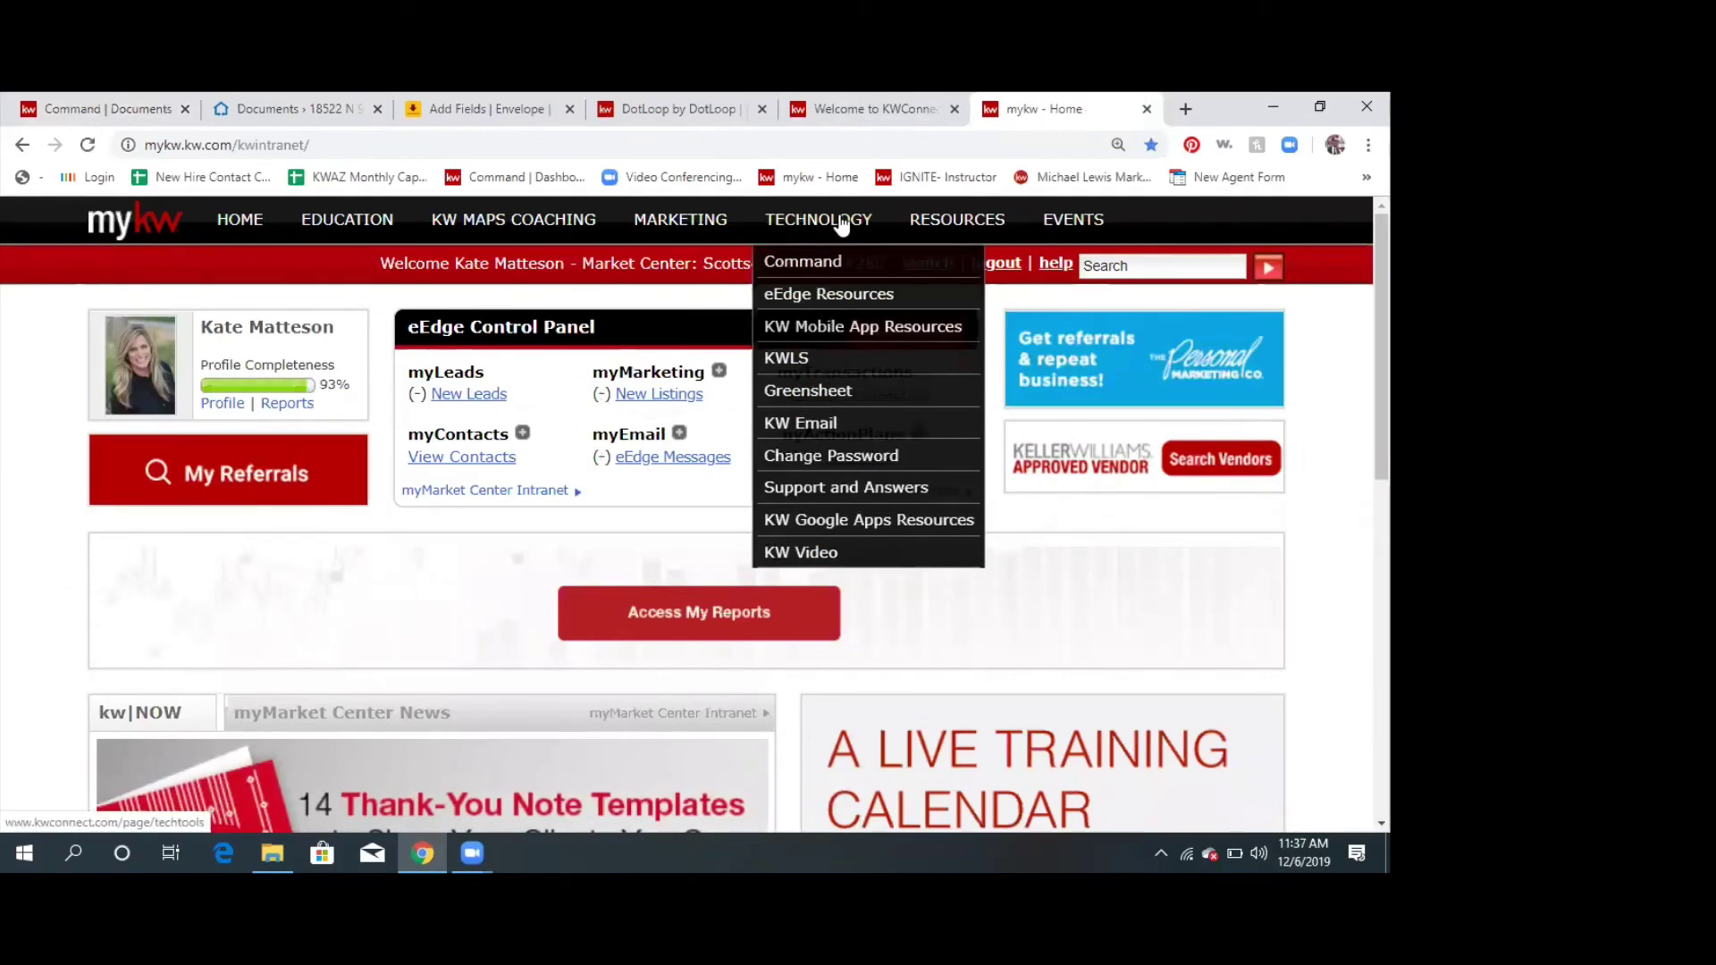
pyautogui.click(819, 390)
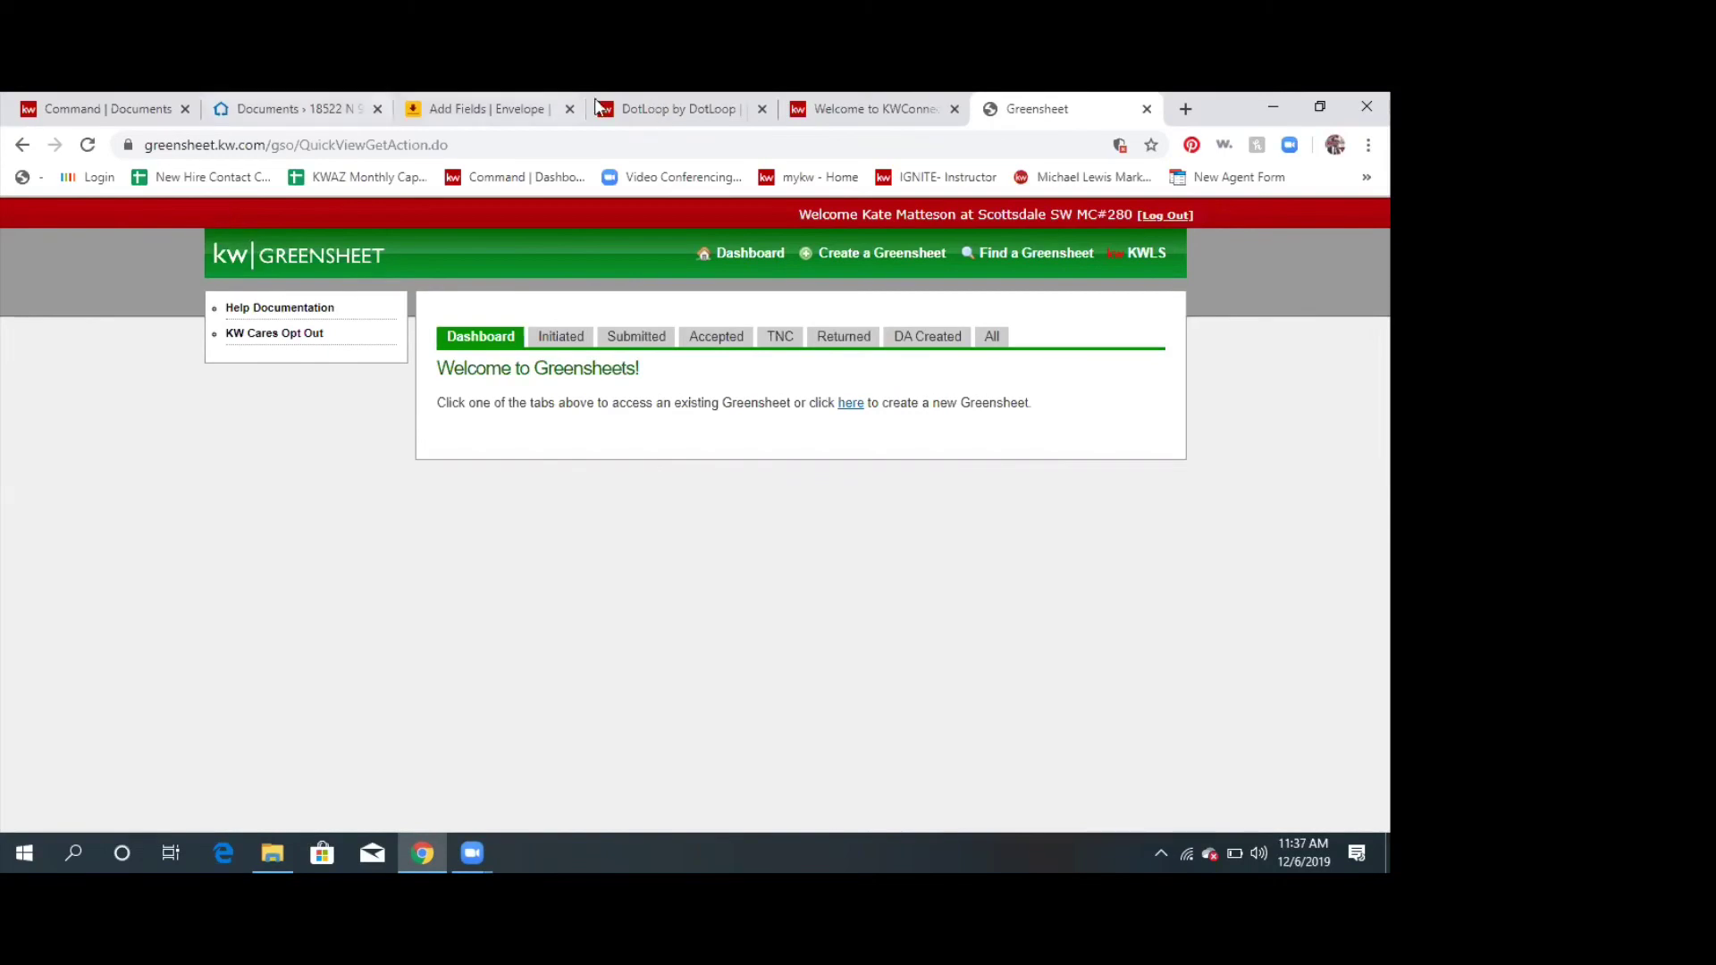
# - Check the DocuSign room's five forms, then go back to the kwCommand listing documents
pyautogui.click(295, 108)
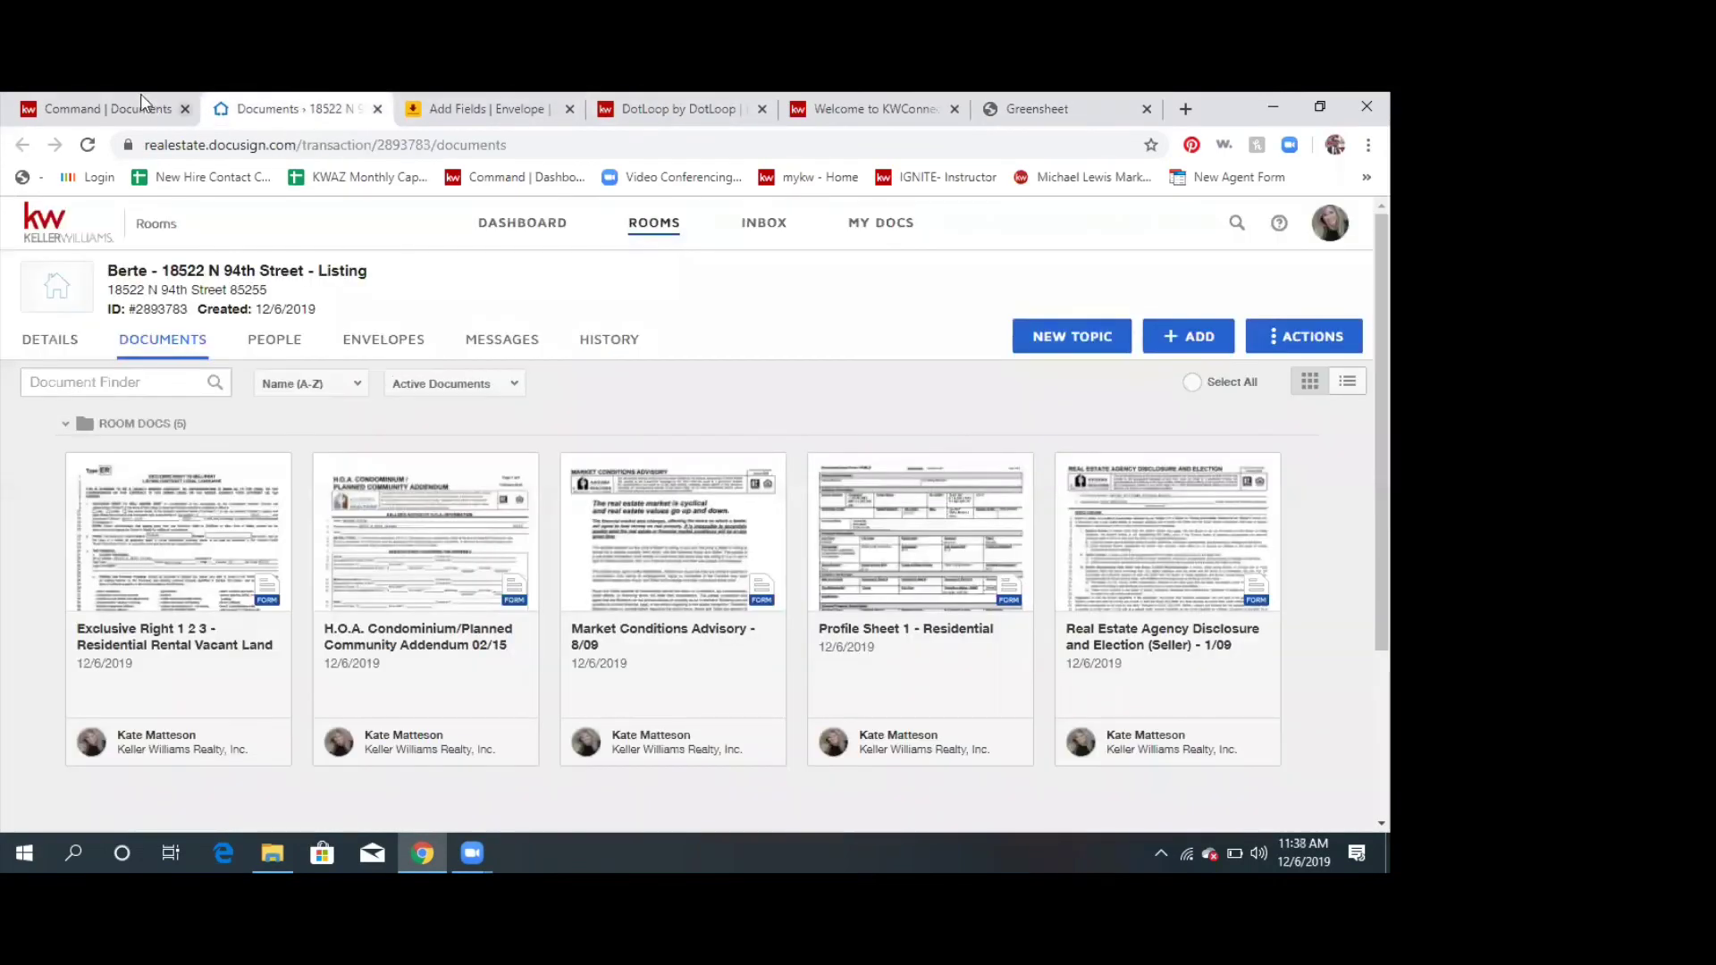
pyautogui.click(156, 109)
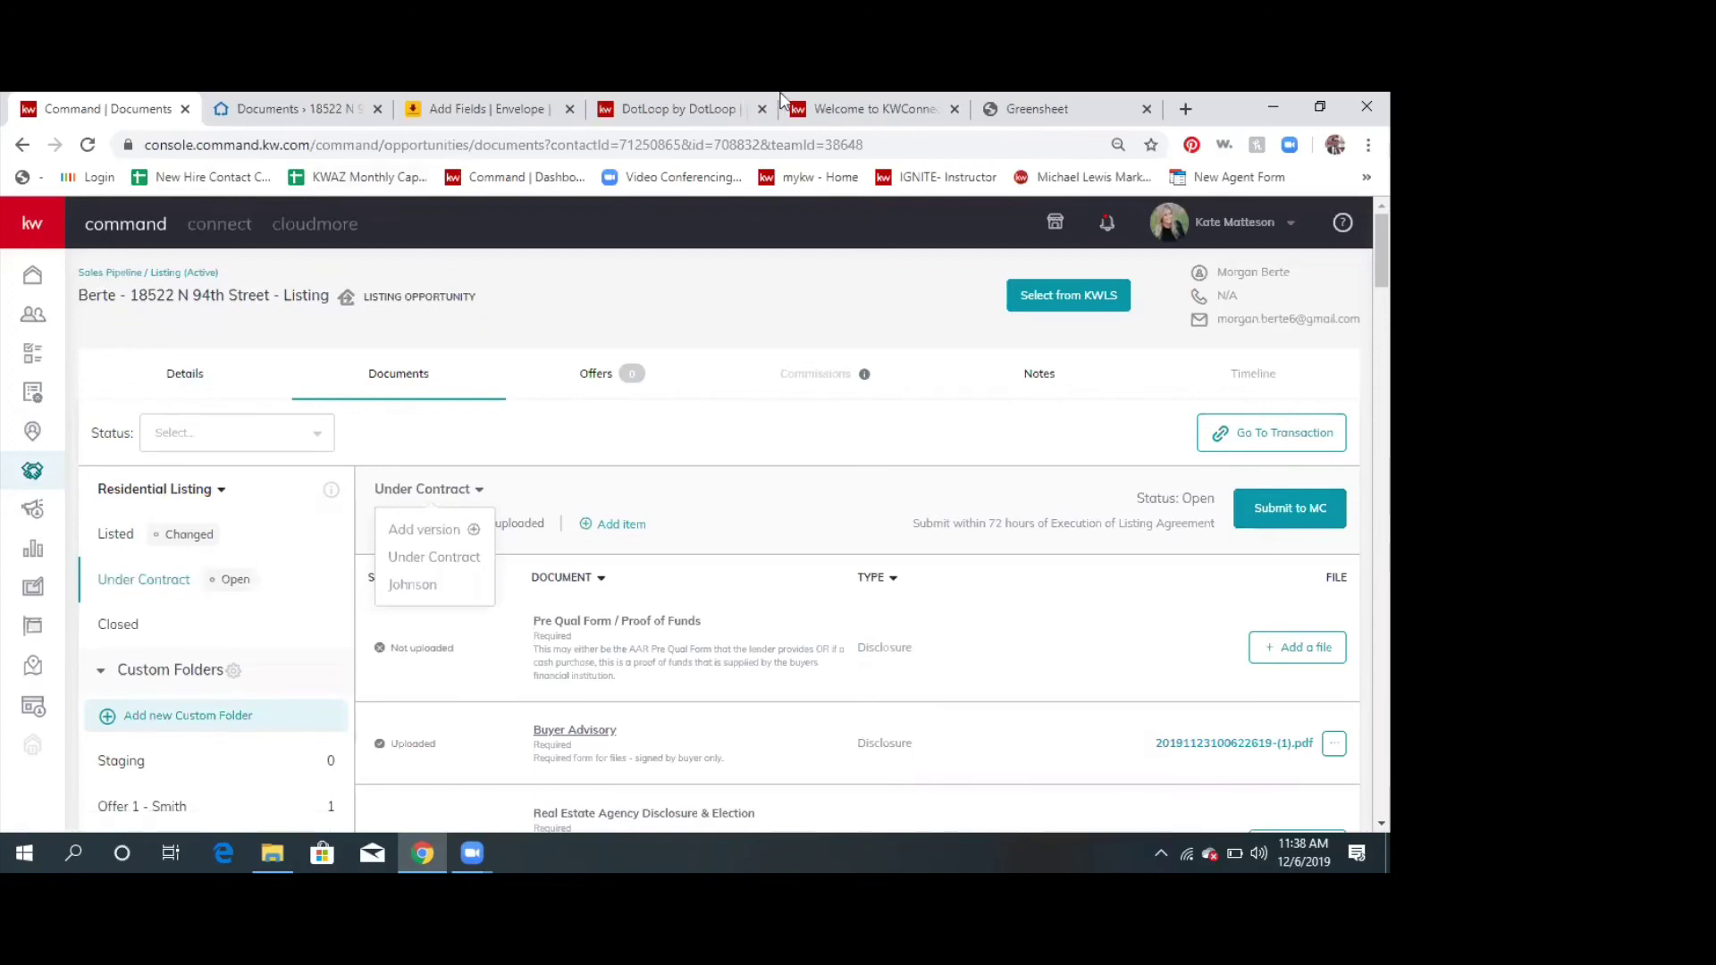
# - Start a new Greensheet, answering that you are not the listing agent and it's not a KW listing
pyautogui.click(1014, 112)
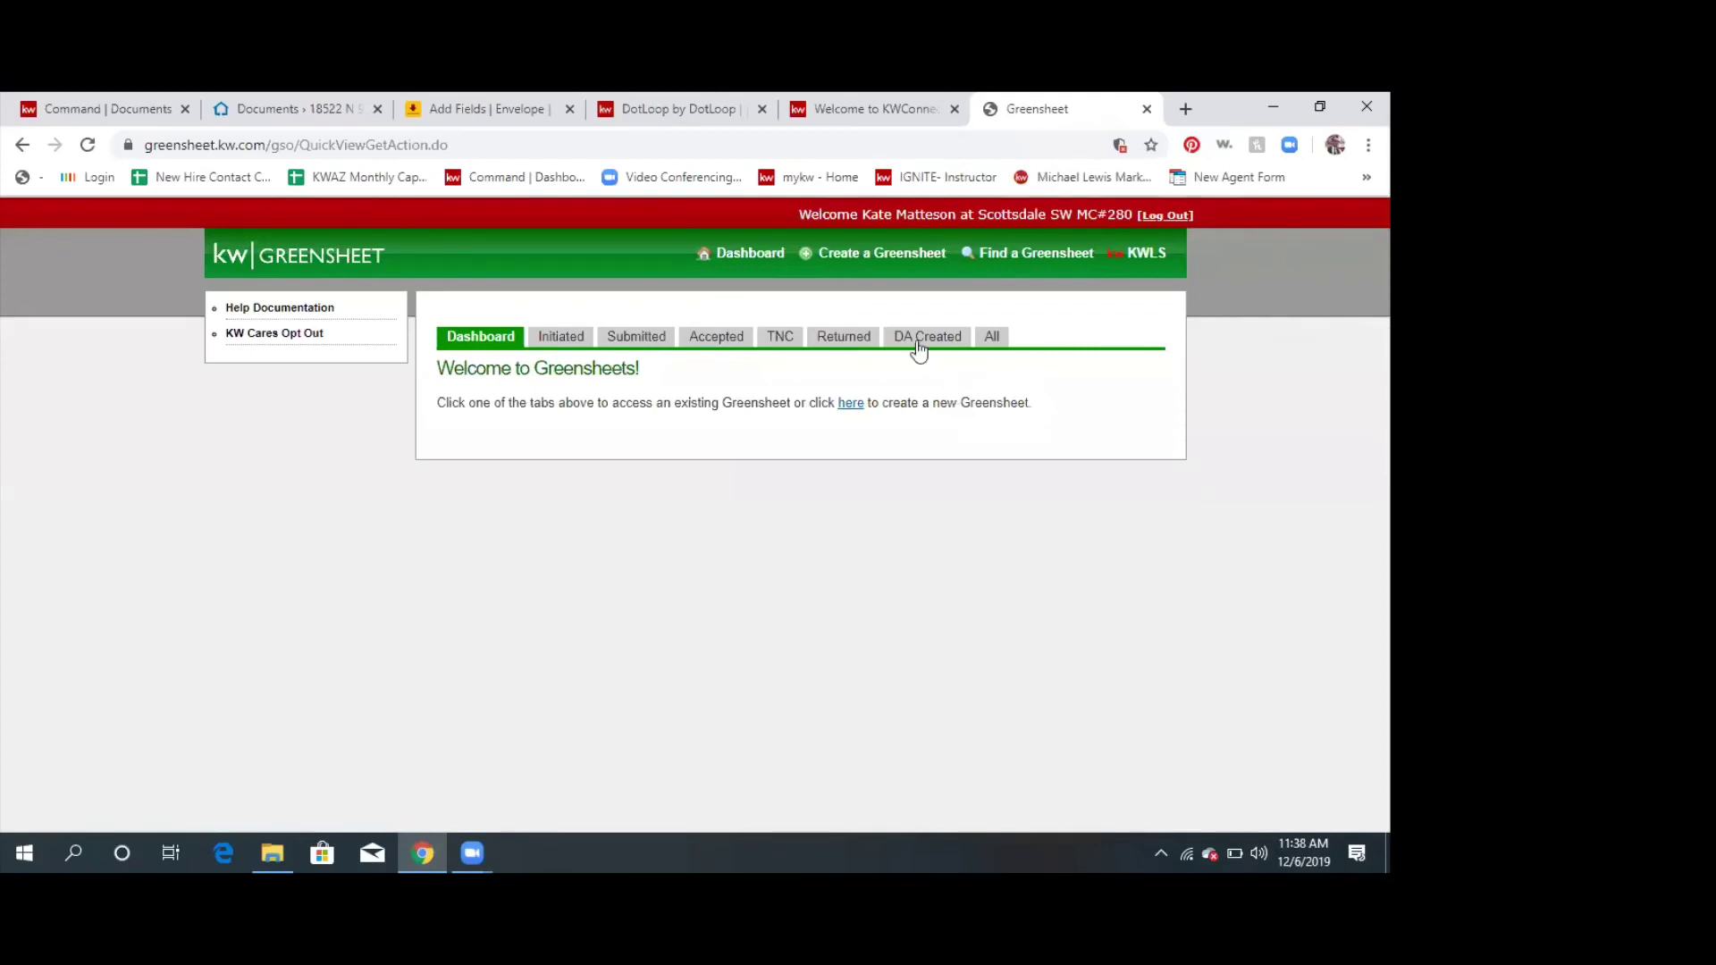
pyautogui.click(919, 259)
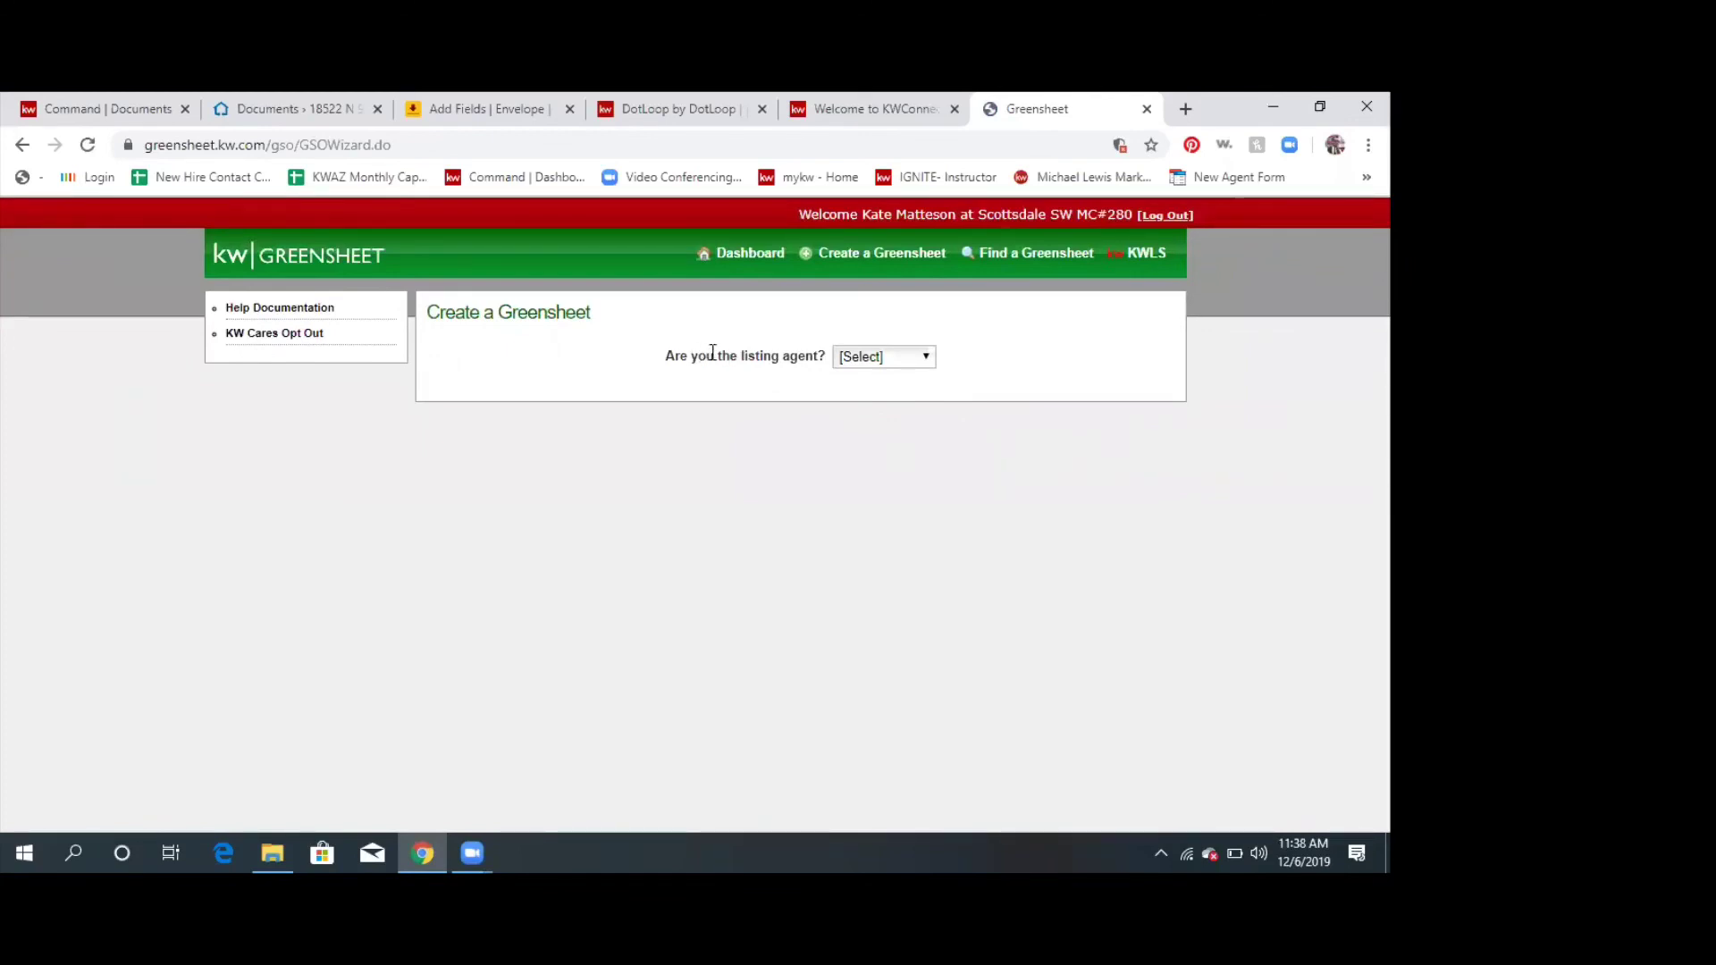
pyautogui.click(889, 357)
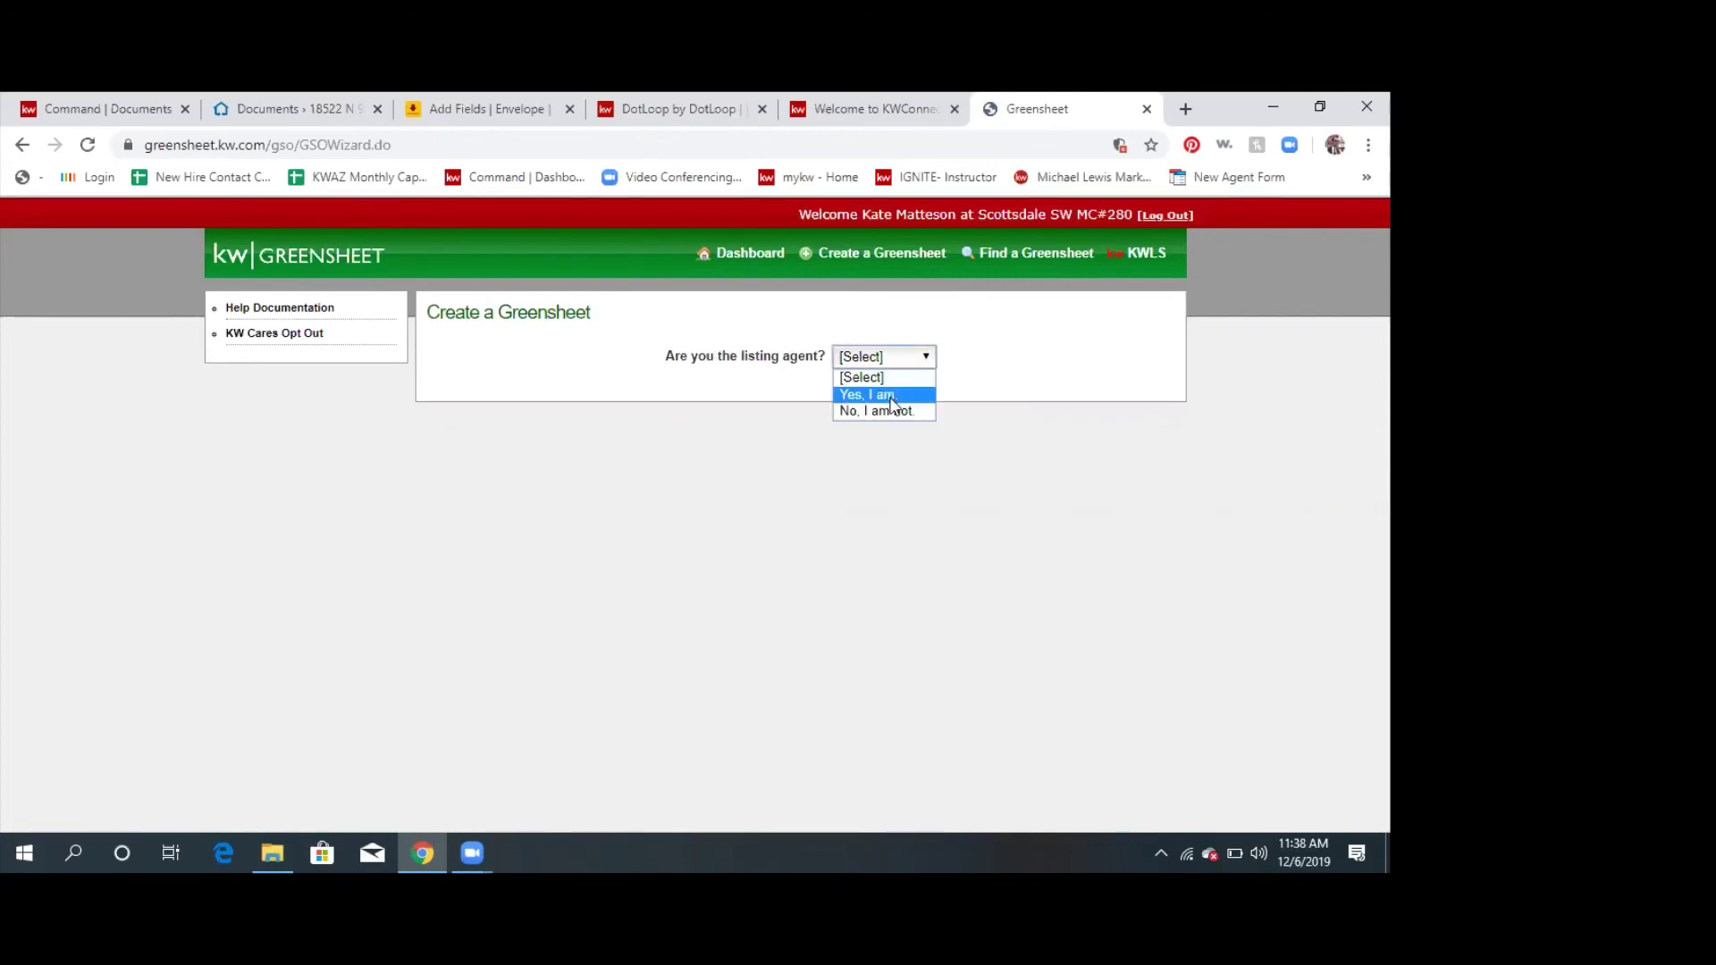
pyautogui.click(887, 411)
pyautogui.click(884, 405)
pyautogui.click(869, 435)
pyautogui.click(865, 410)
pyautogui.click(871, 466)
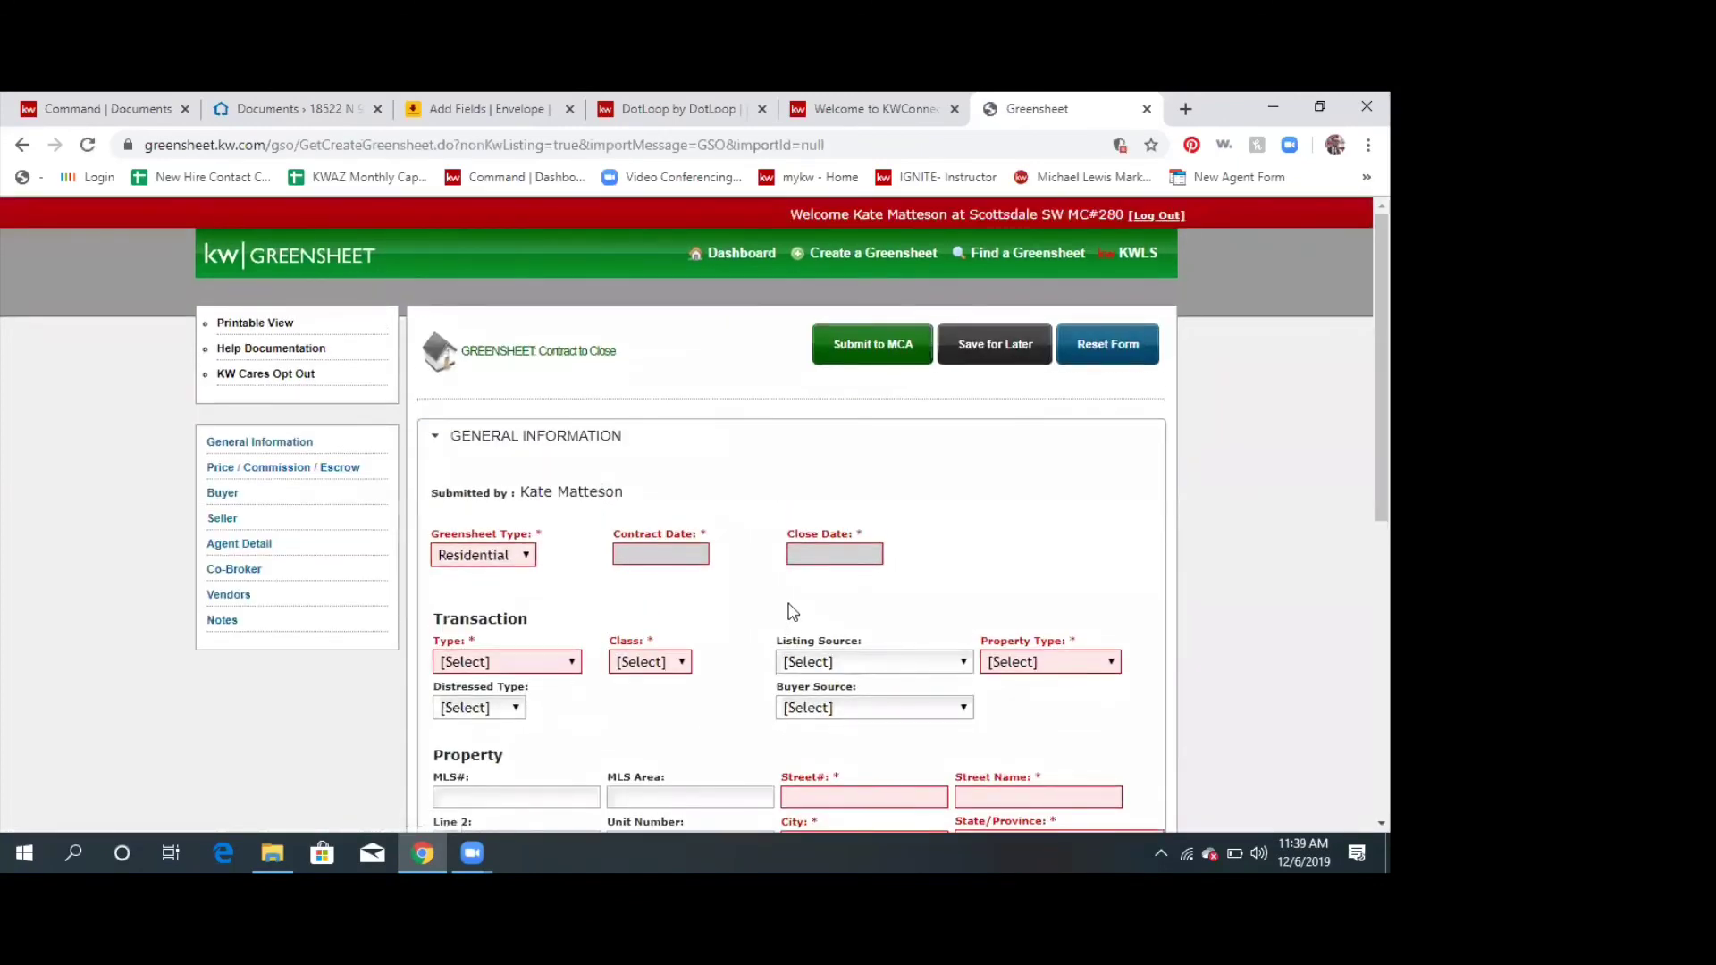
pyautogui.scroll(-1, 789, 610)
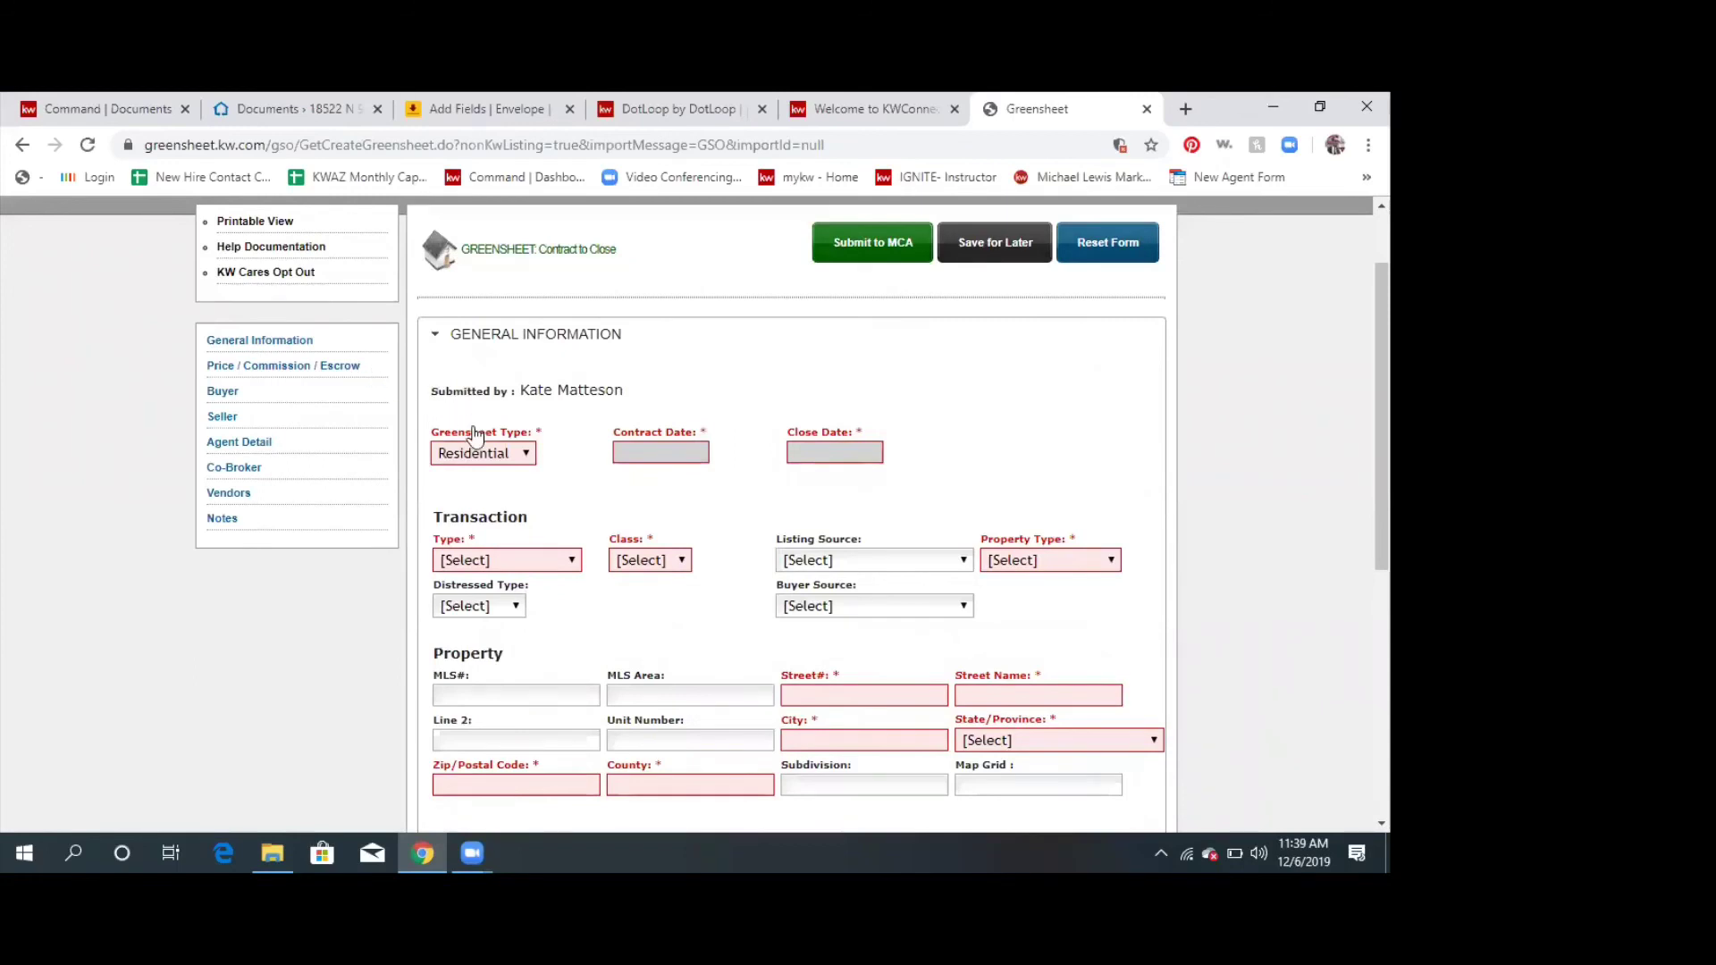
pyautogui.scroll(1, 376, 367)
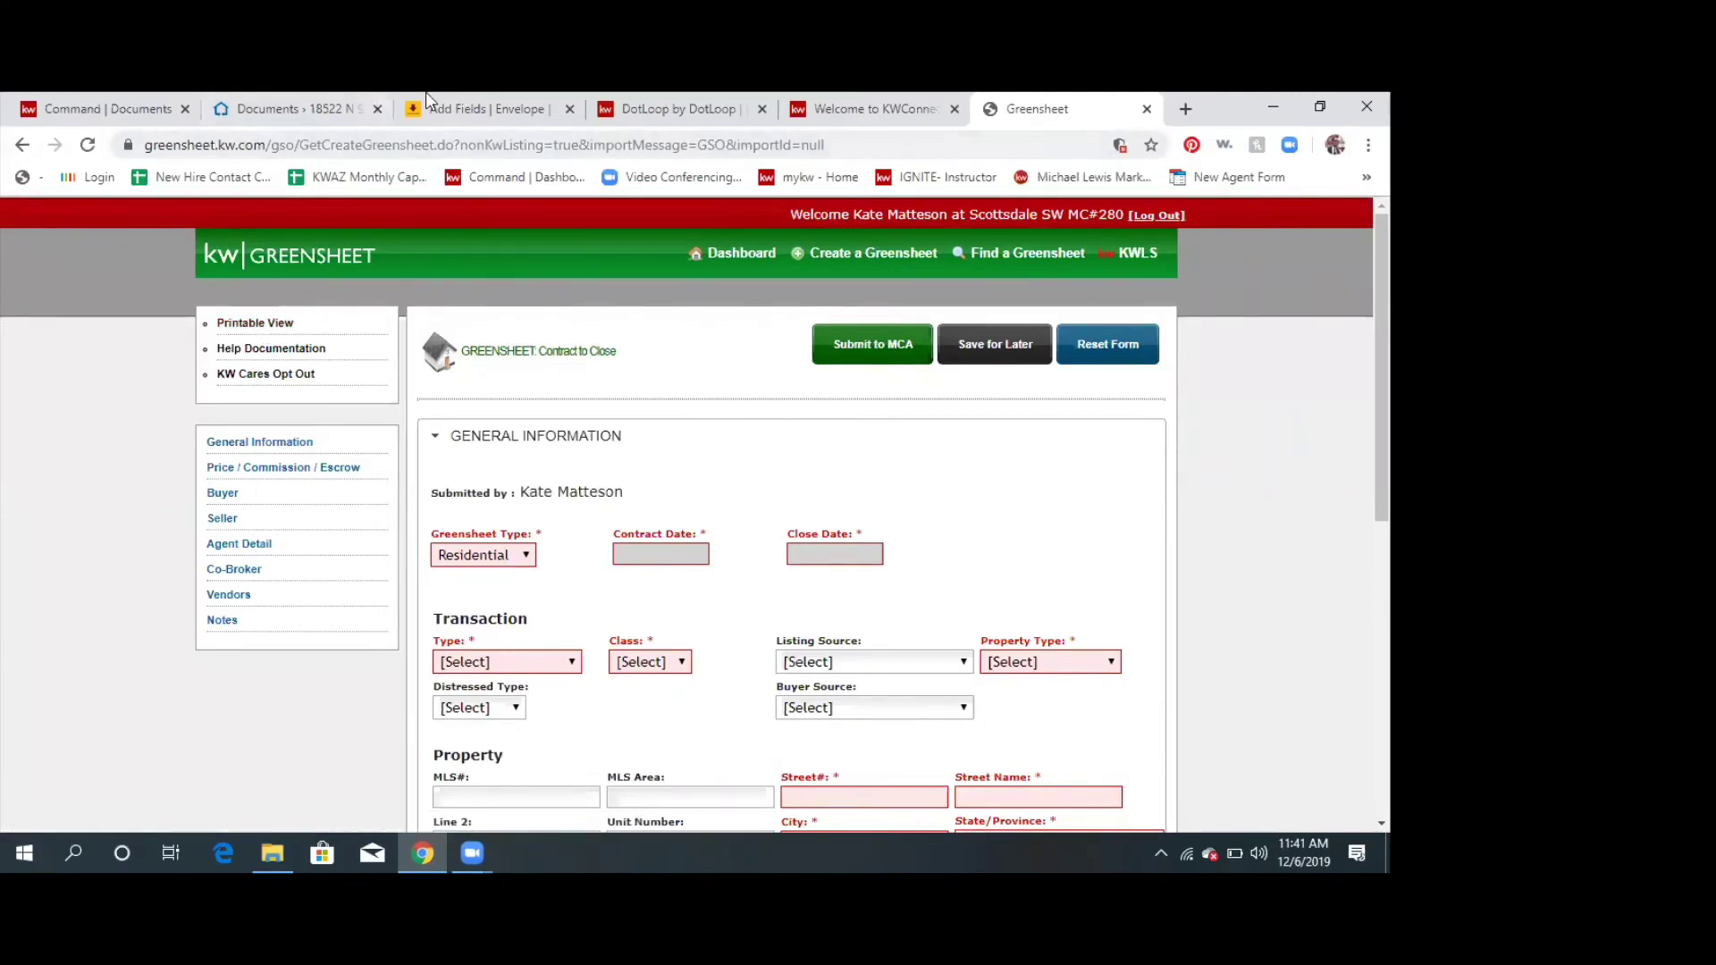
pyautogui.click(302, 101)
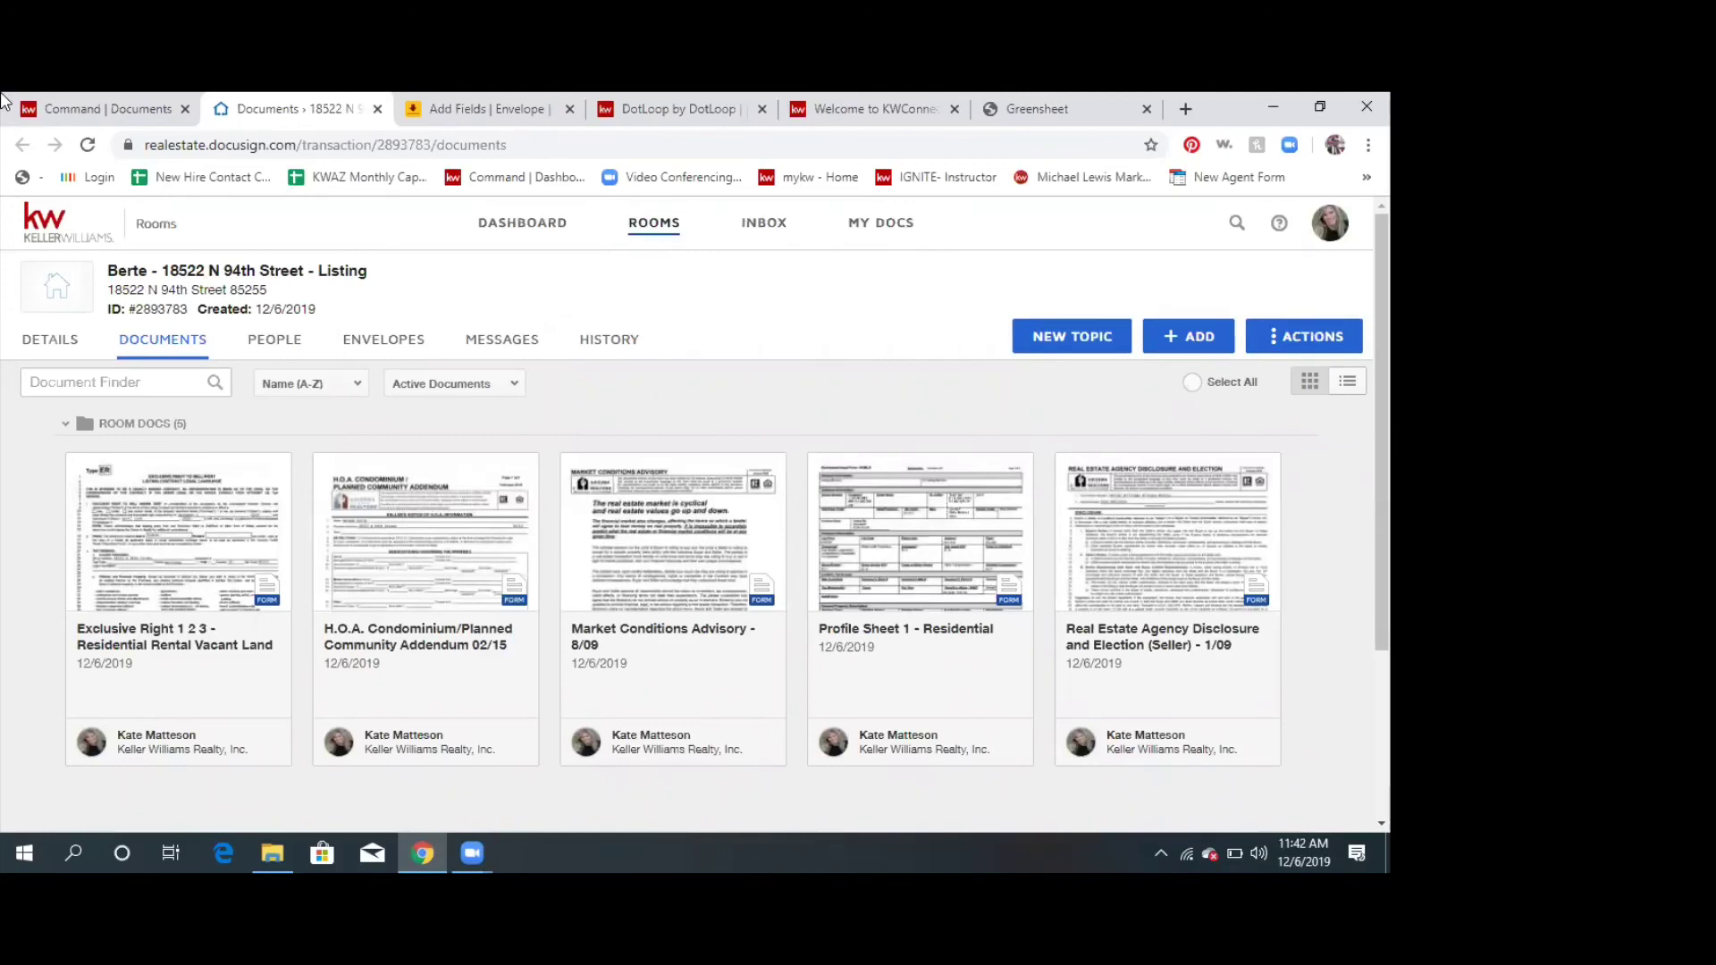
# - Check the Command, DotLoop and KWConnect tabs, then close the Greensheet tab with Ctrl+W
pyautogui.click(57, 106)
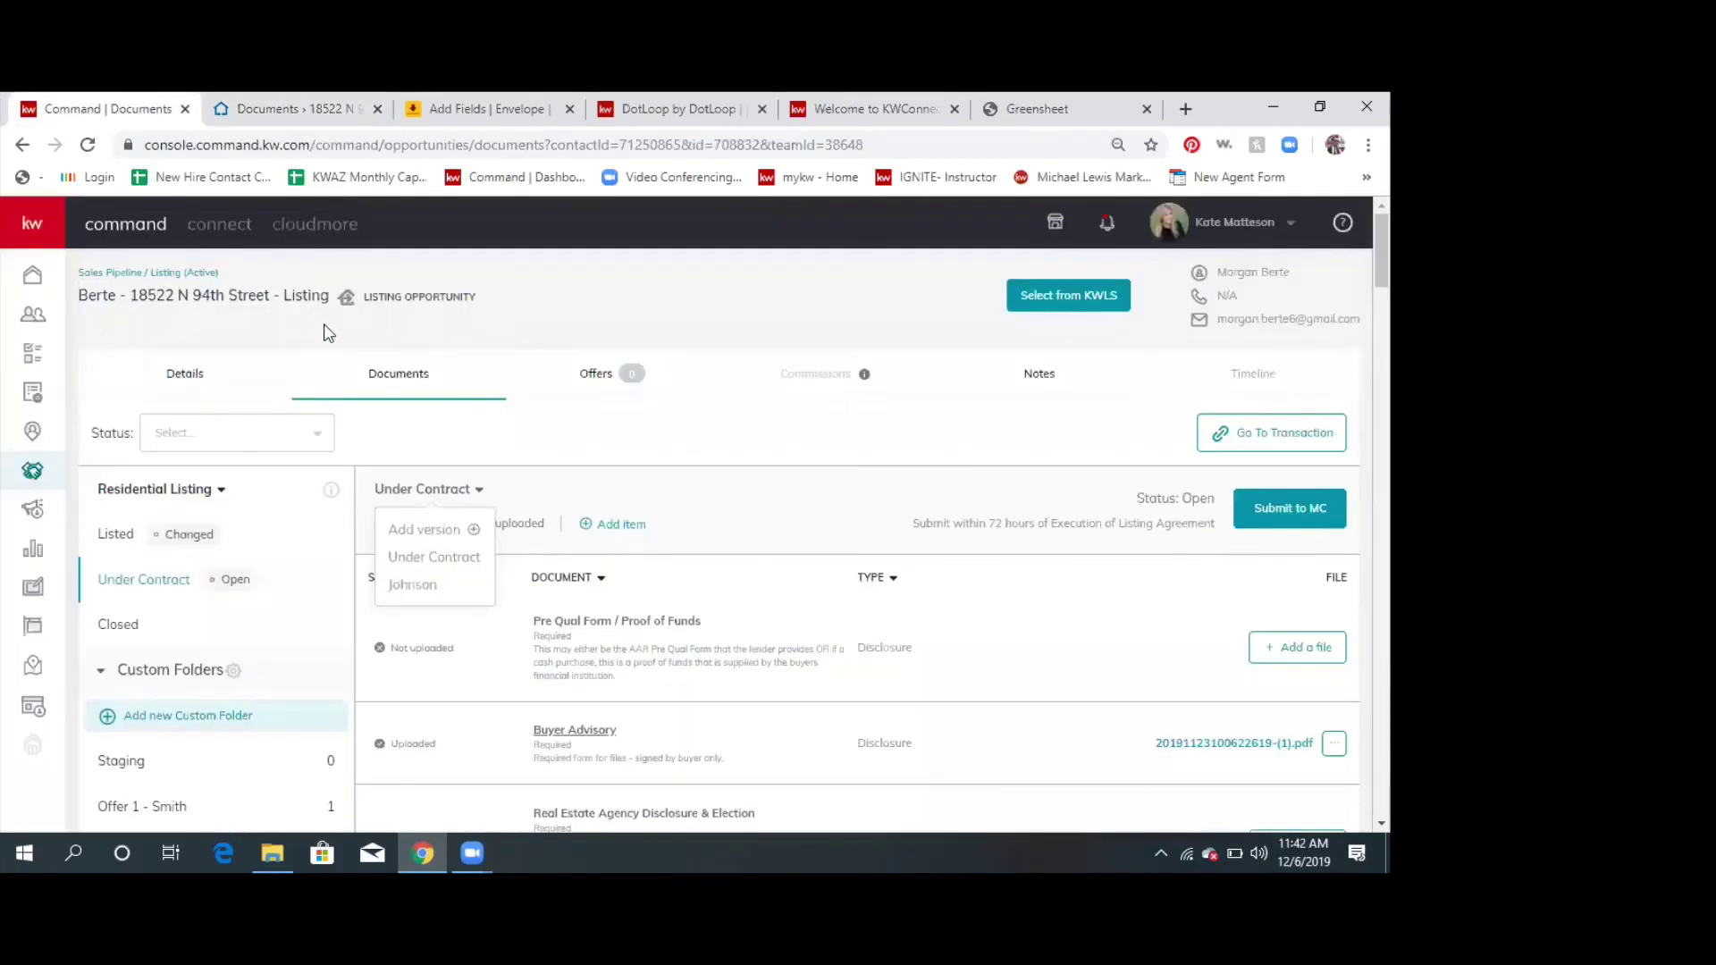
pyautogui.click(650, 109)
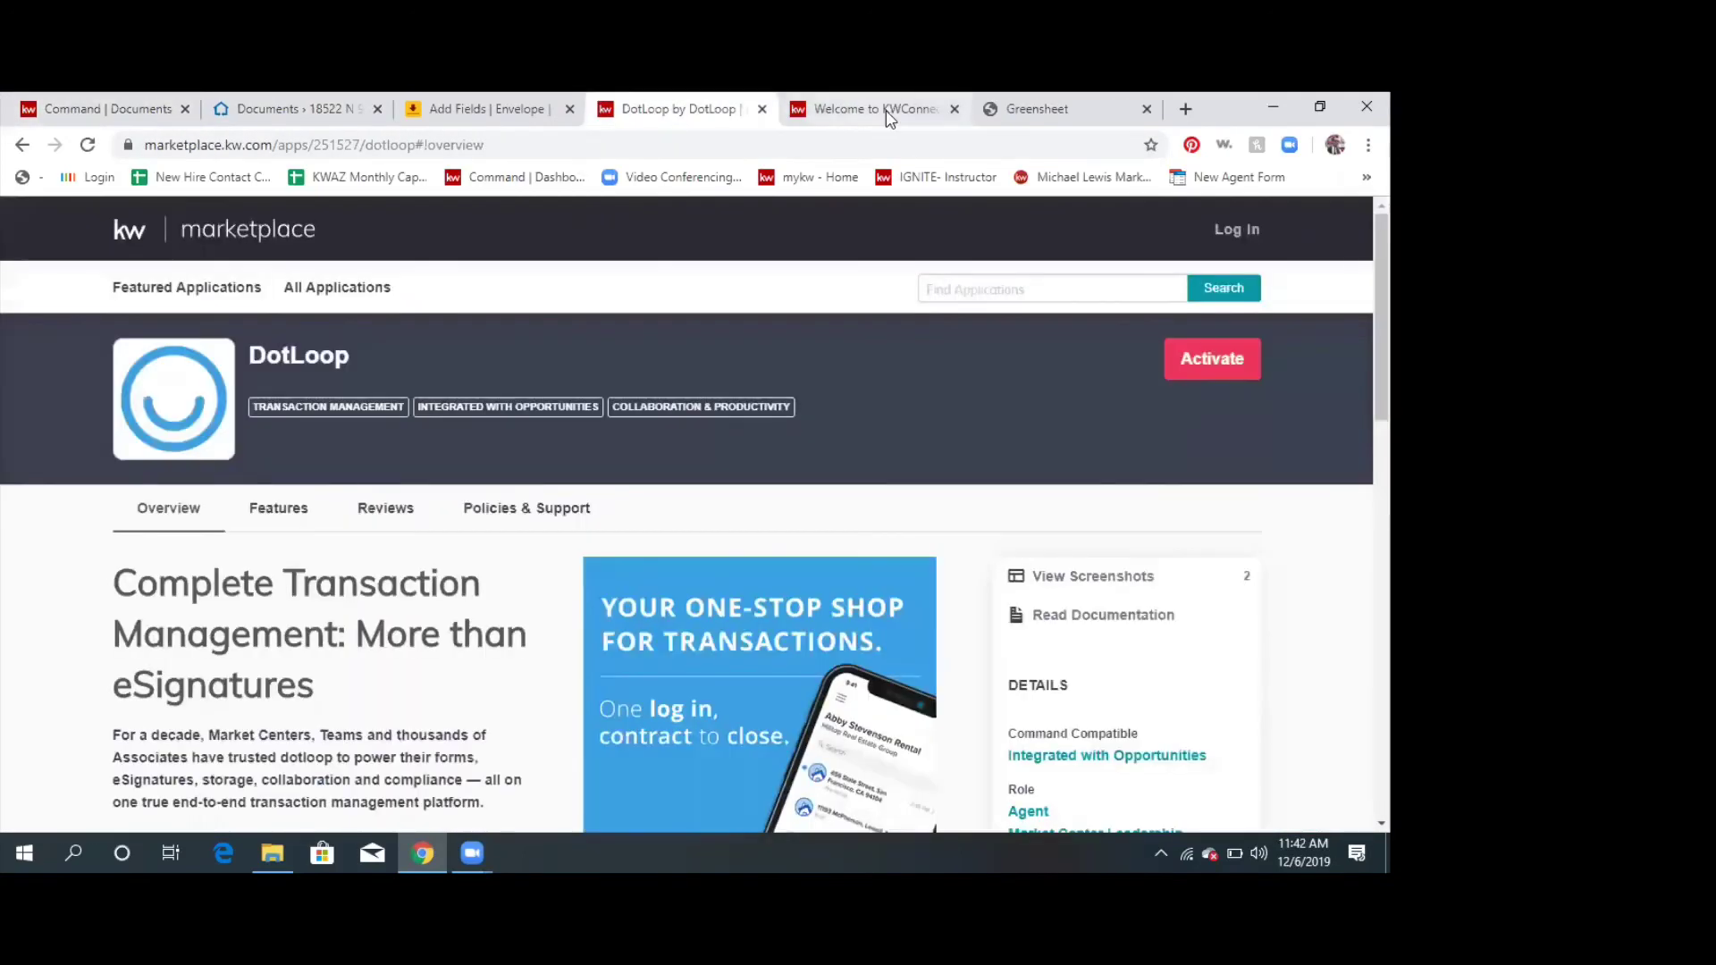
pyautogui.click(888, 112)
pyautogui.click(982, 145)
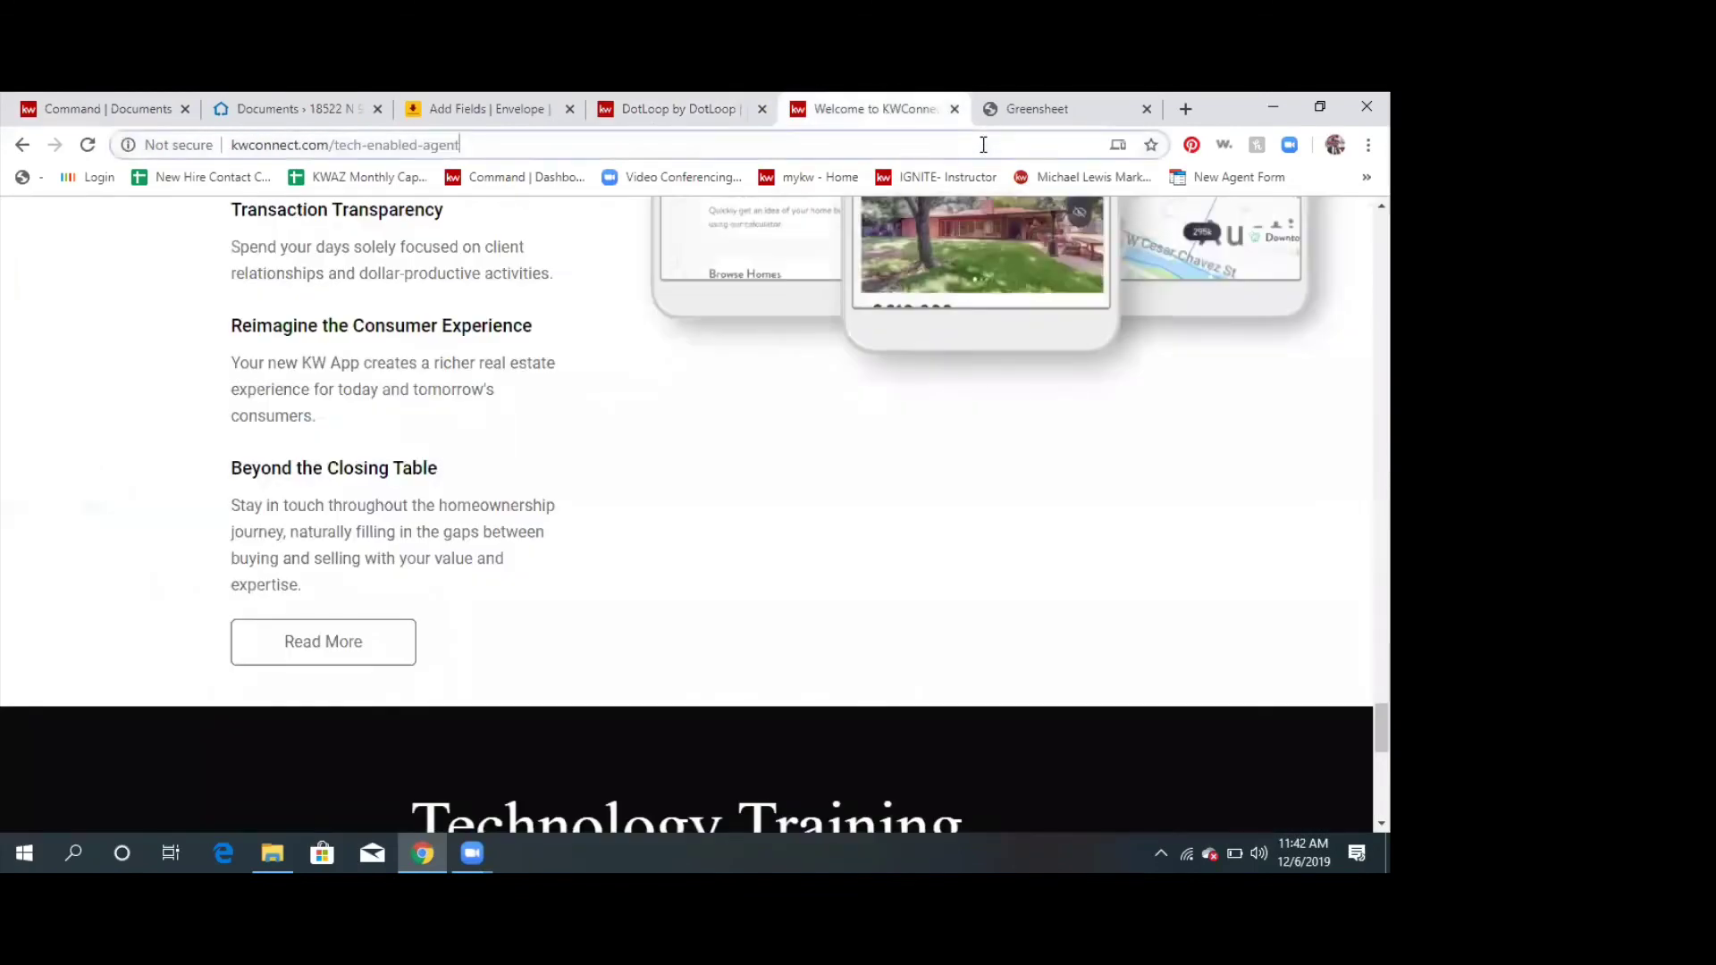
pyautogui.click(1028, 107)
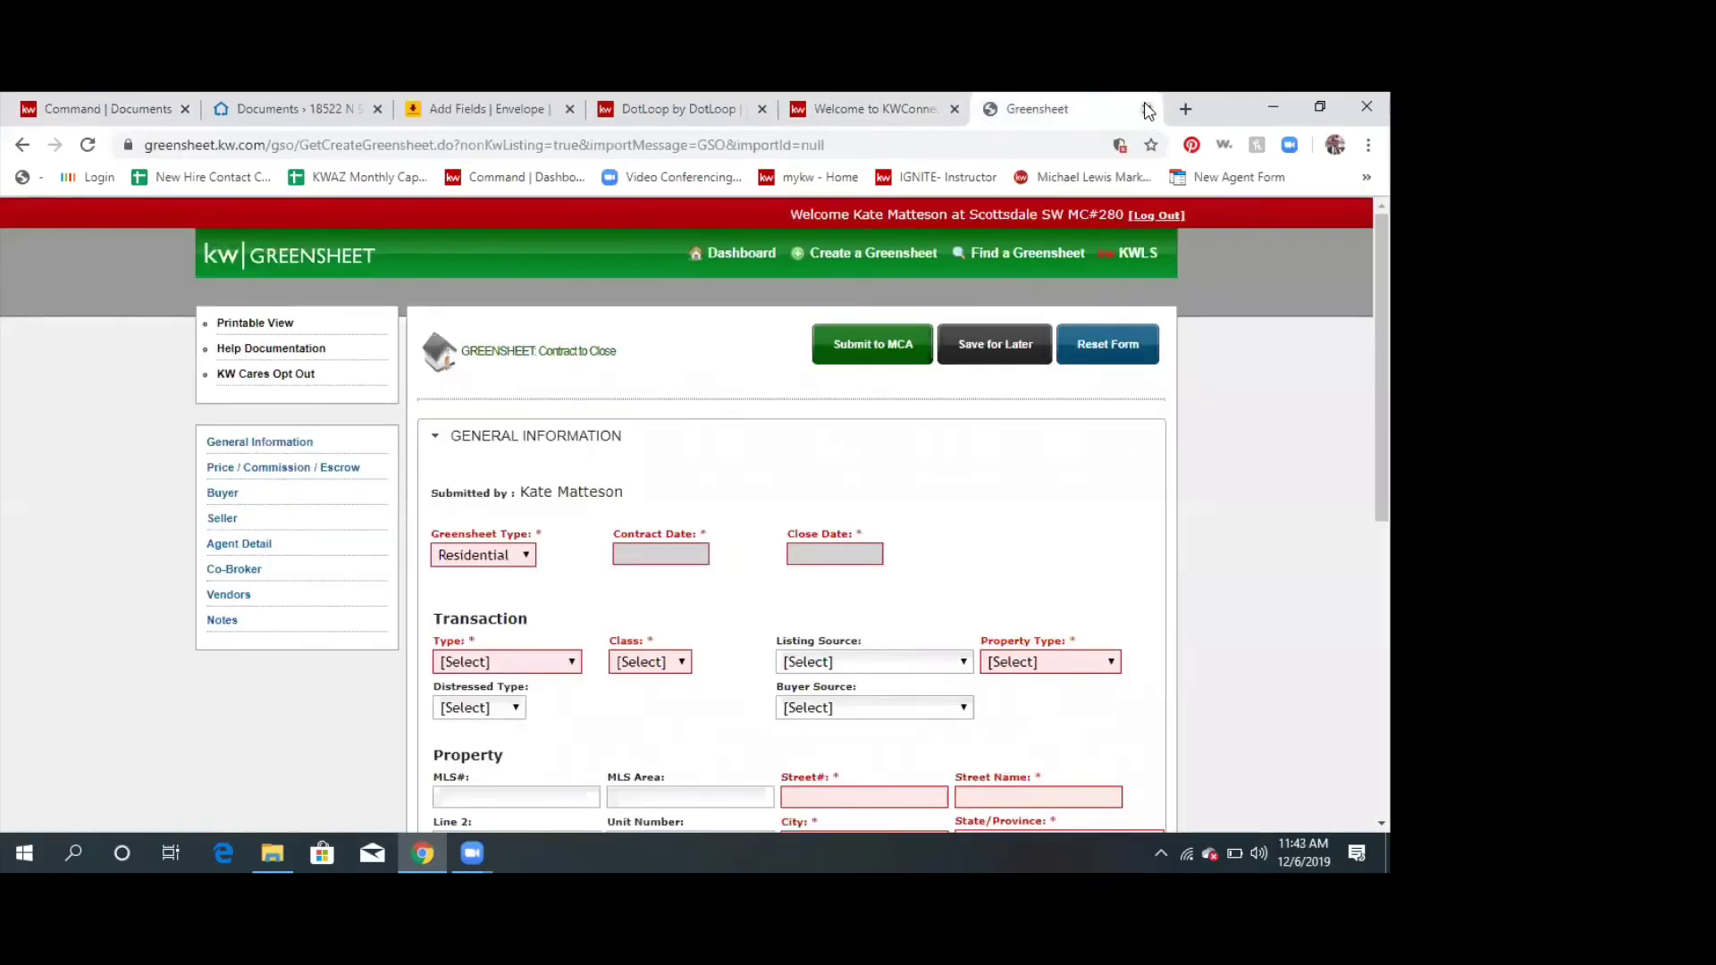
pyautogui.hotkey('ctrl', 'w')
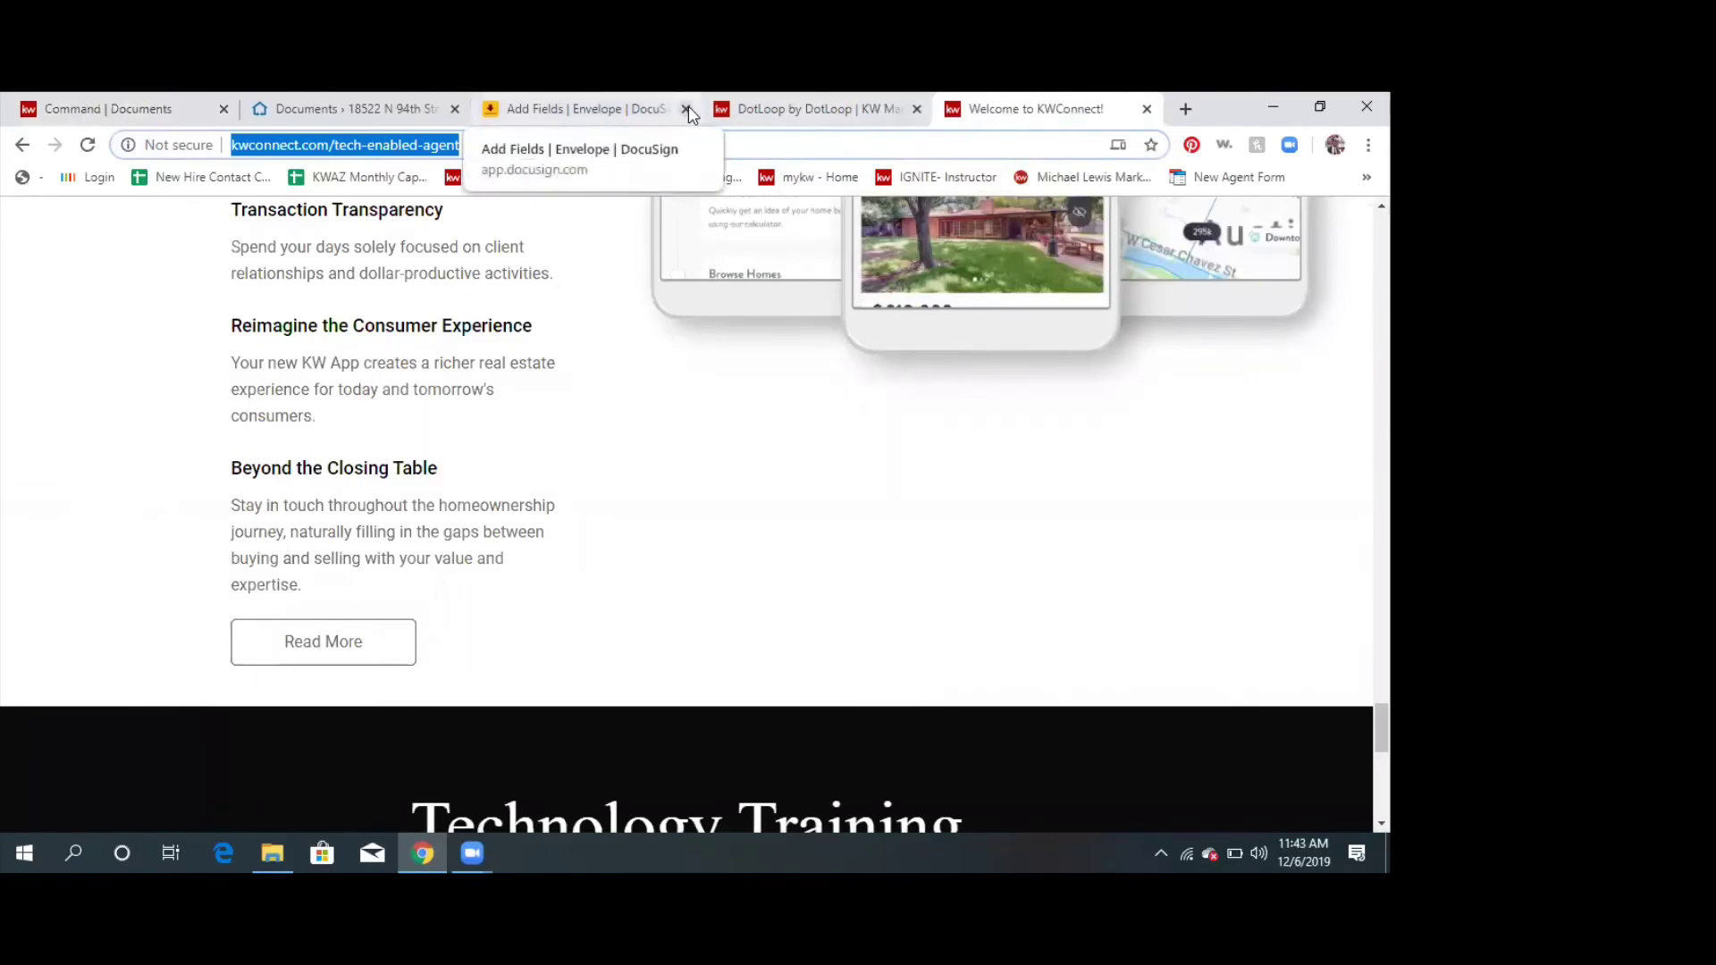
# - Load dotloop.com and bring up its sign-in form
pyautogui.write('dotloop.com')
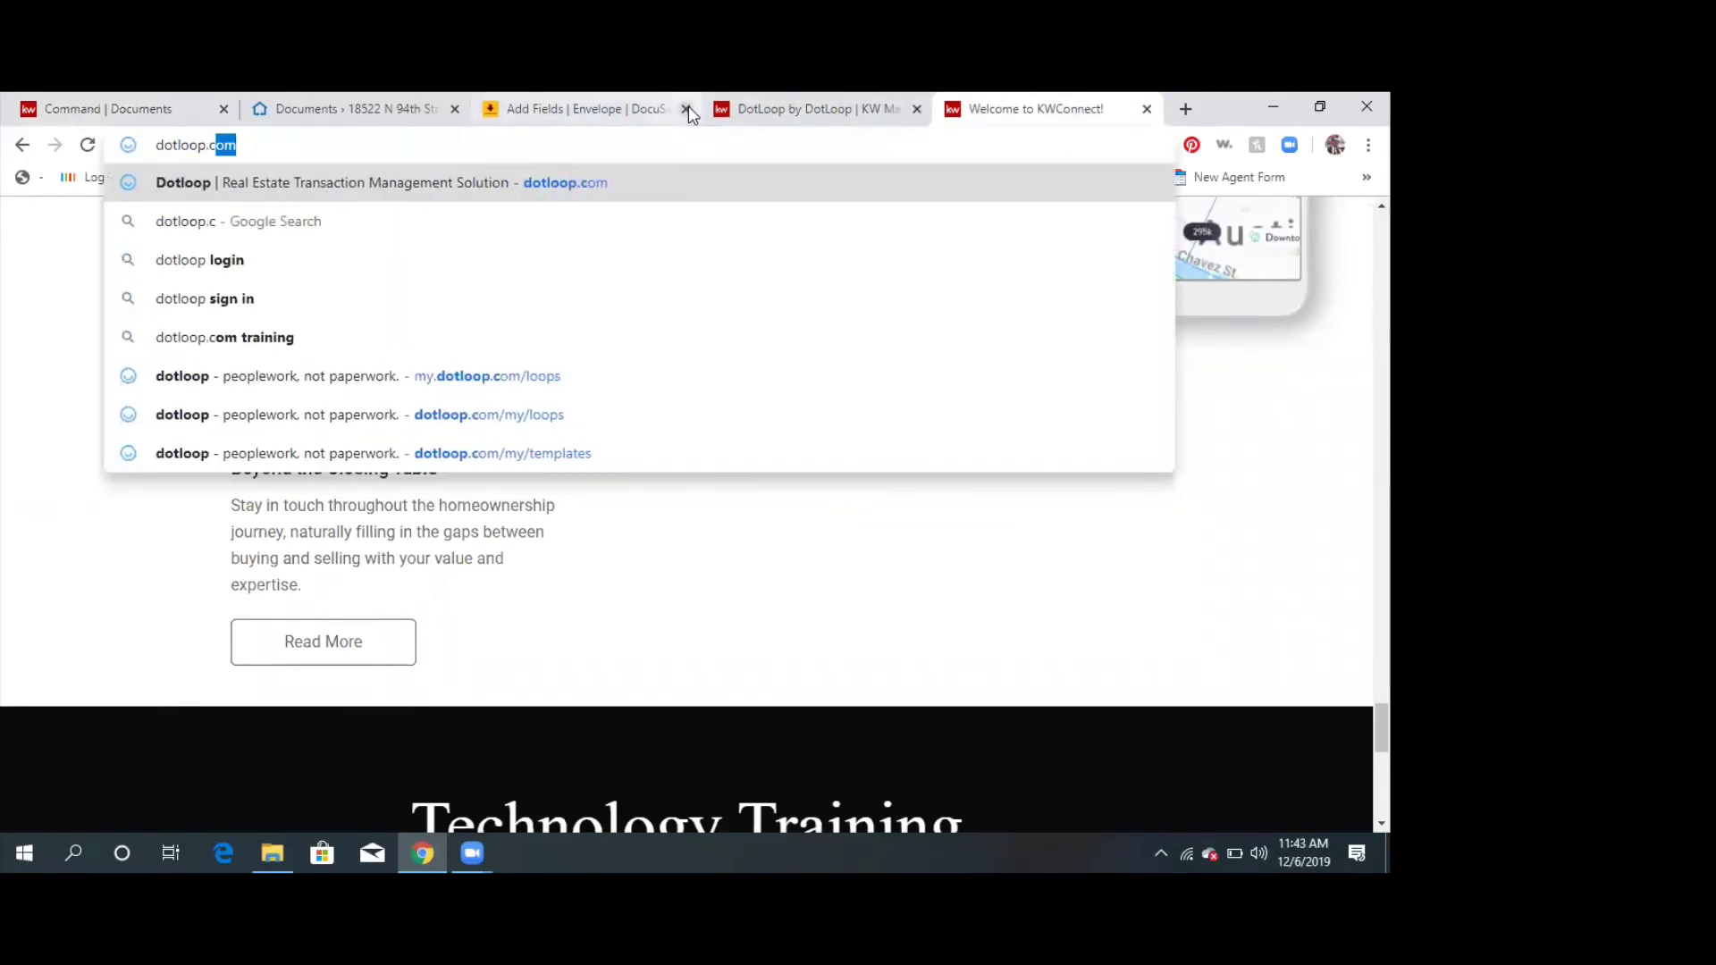
pyautogui.press('Return')
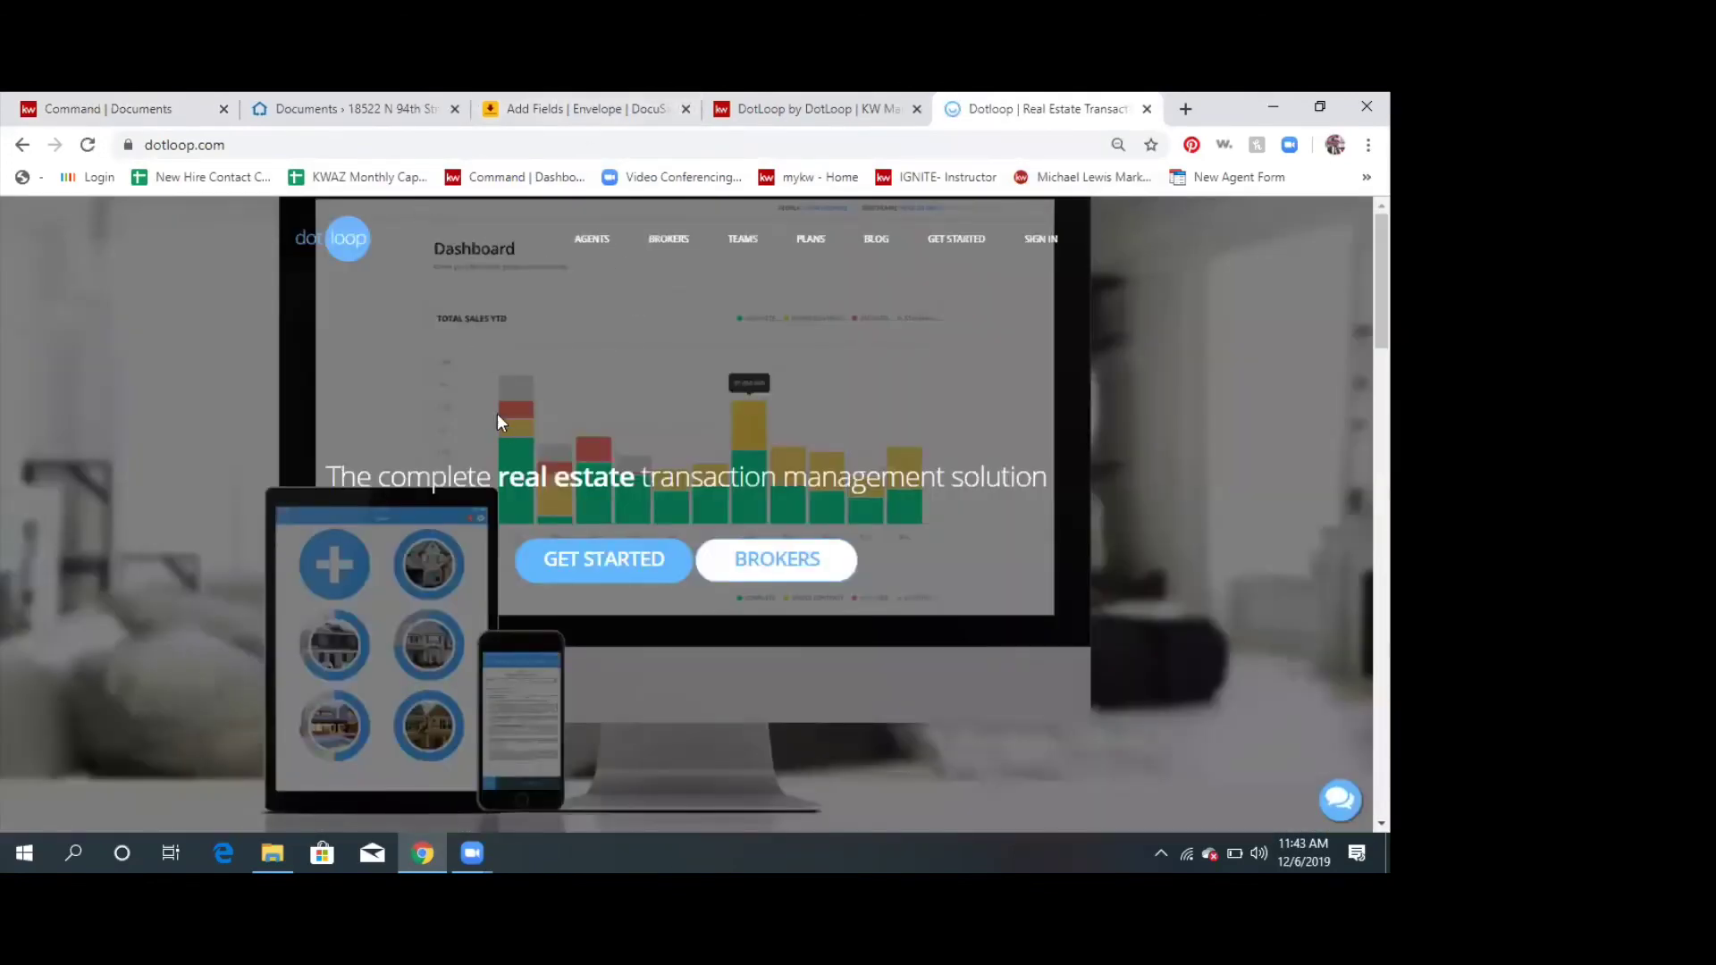
pyautogui.scroll(-8, 536, 447)
pyautogui.scroll(8, 630, 329)
pyautogui.click(1041, 240)
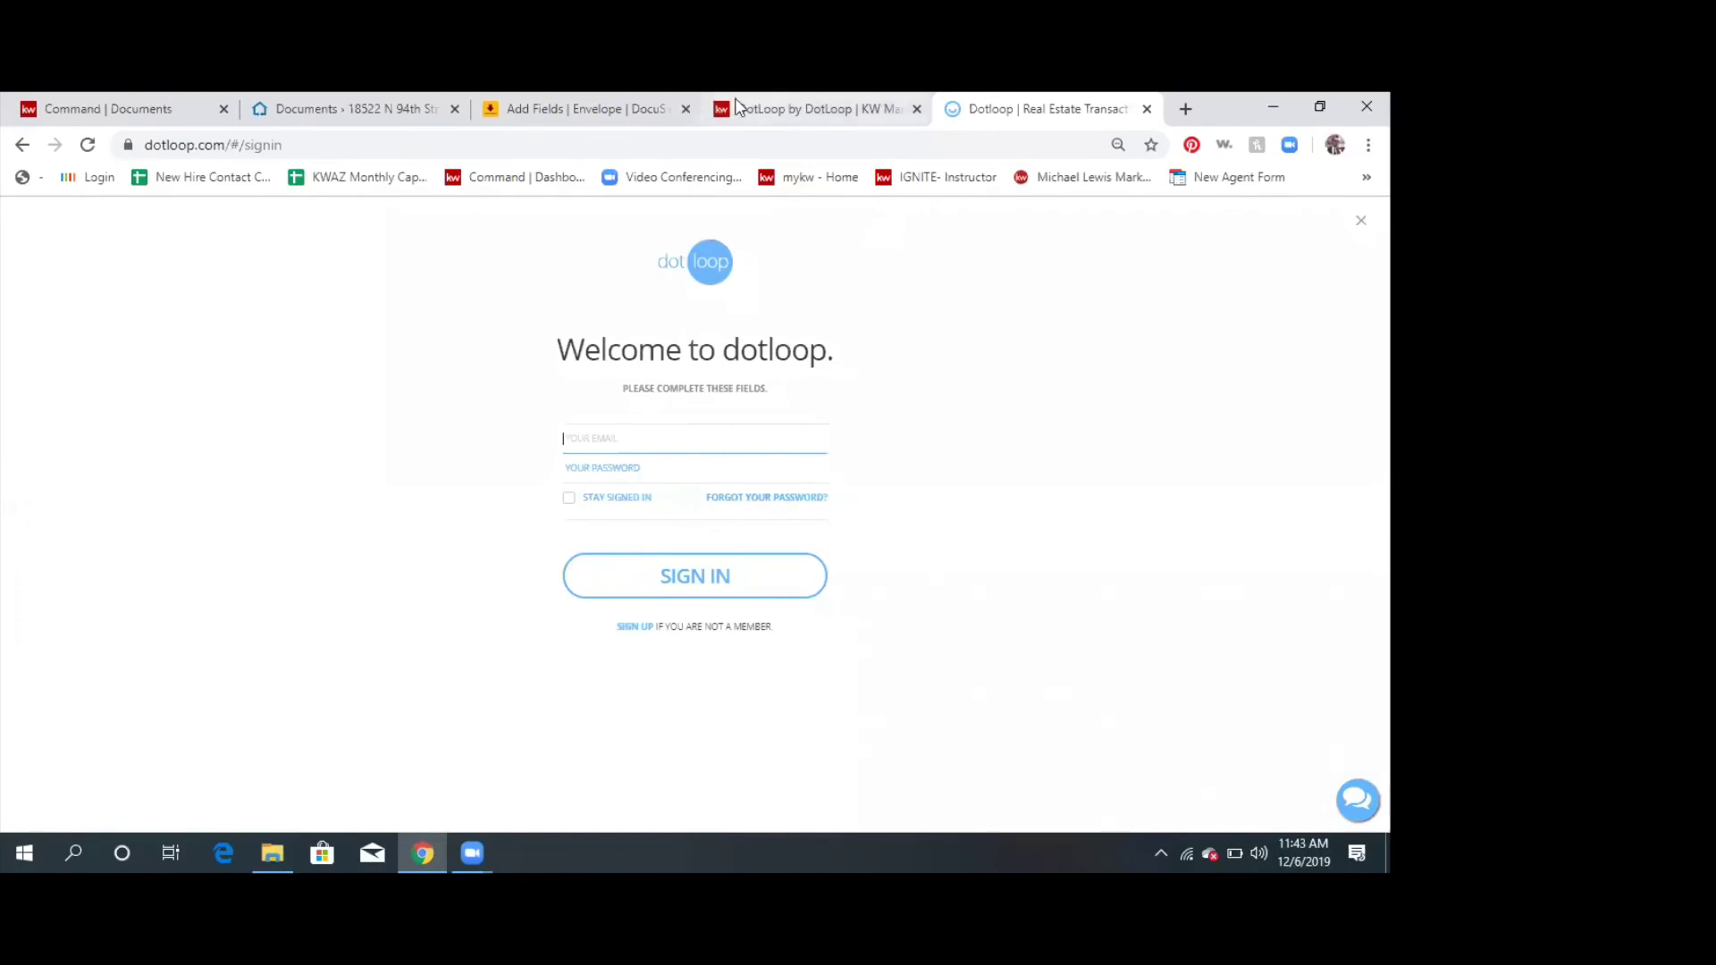
pyautogui.click(765, 109)
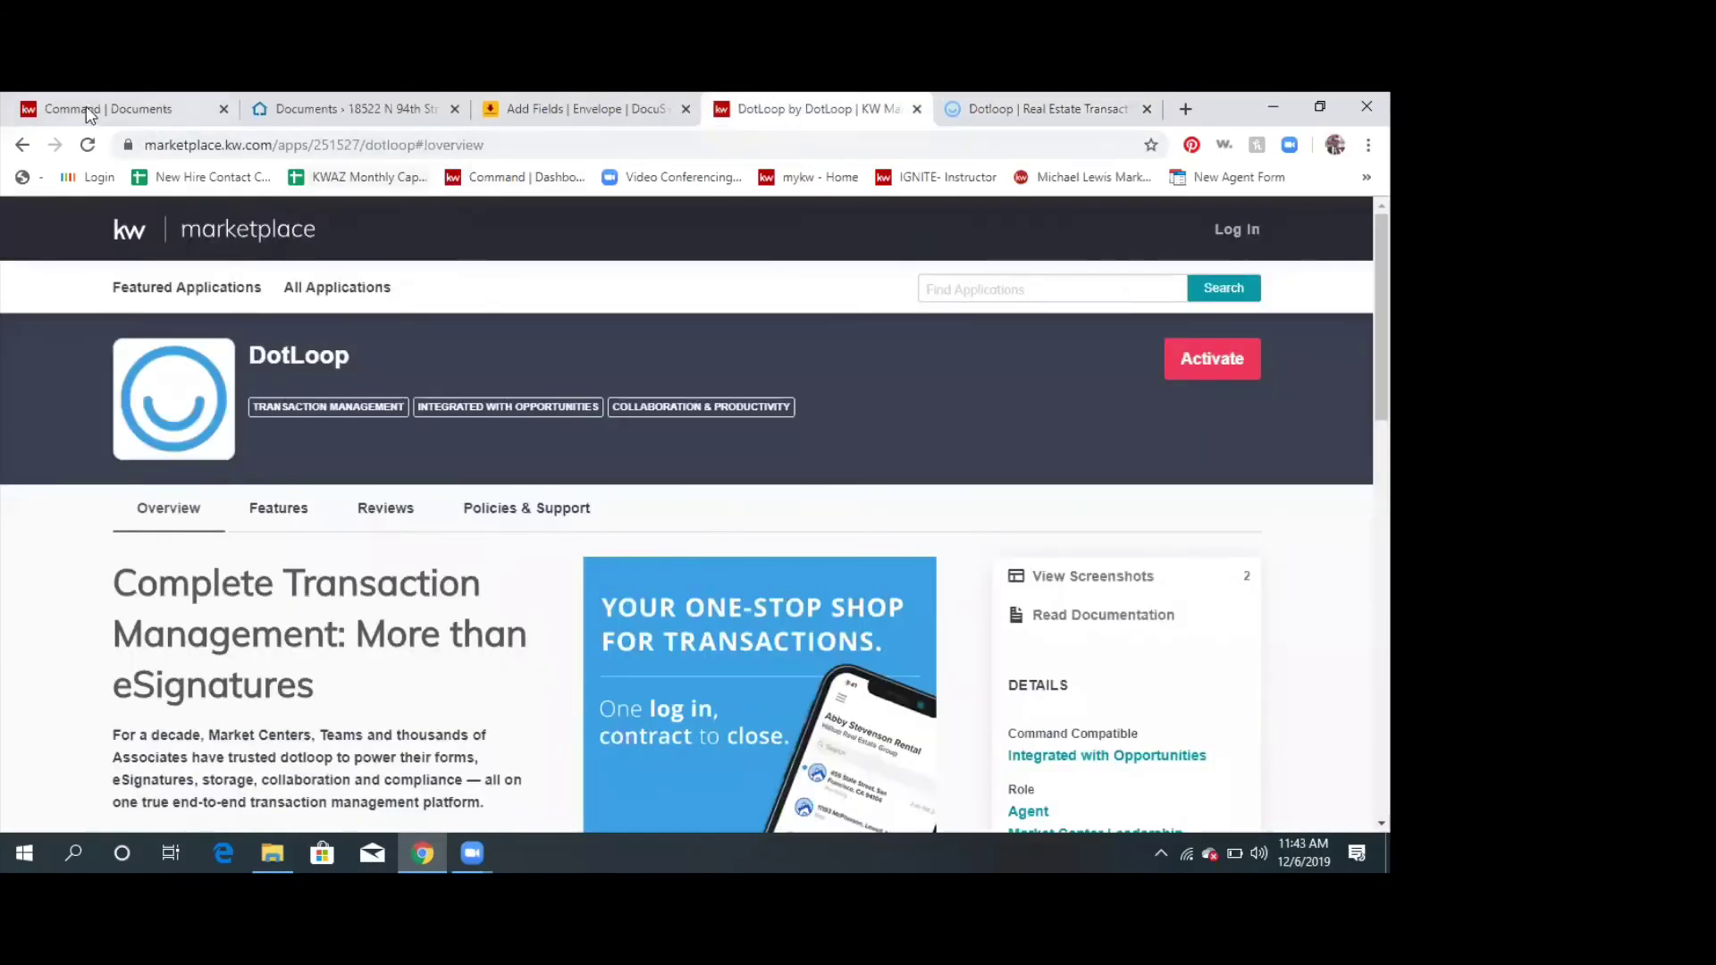
pyautogui.click(109, 112)
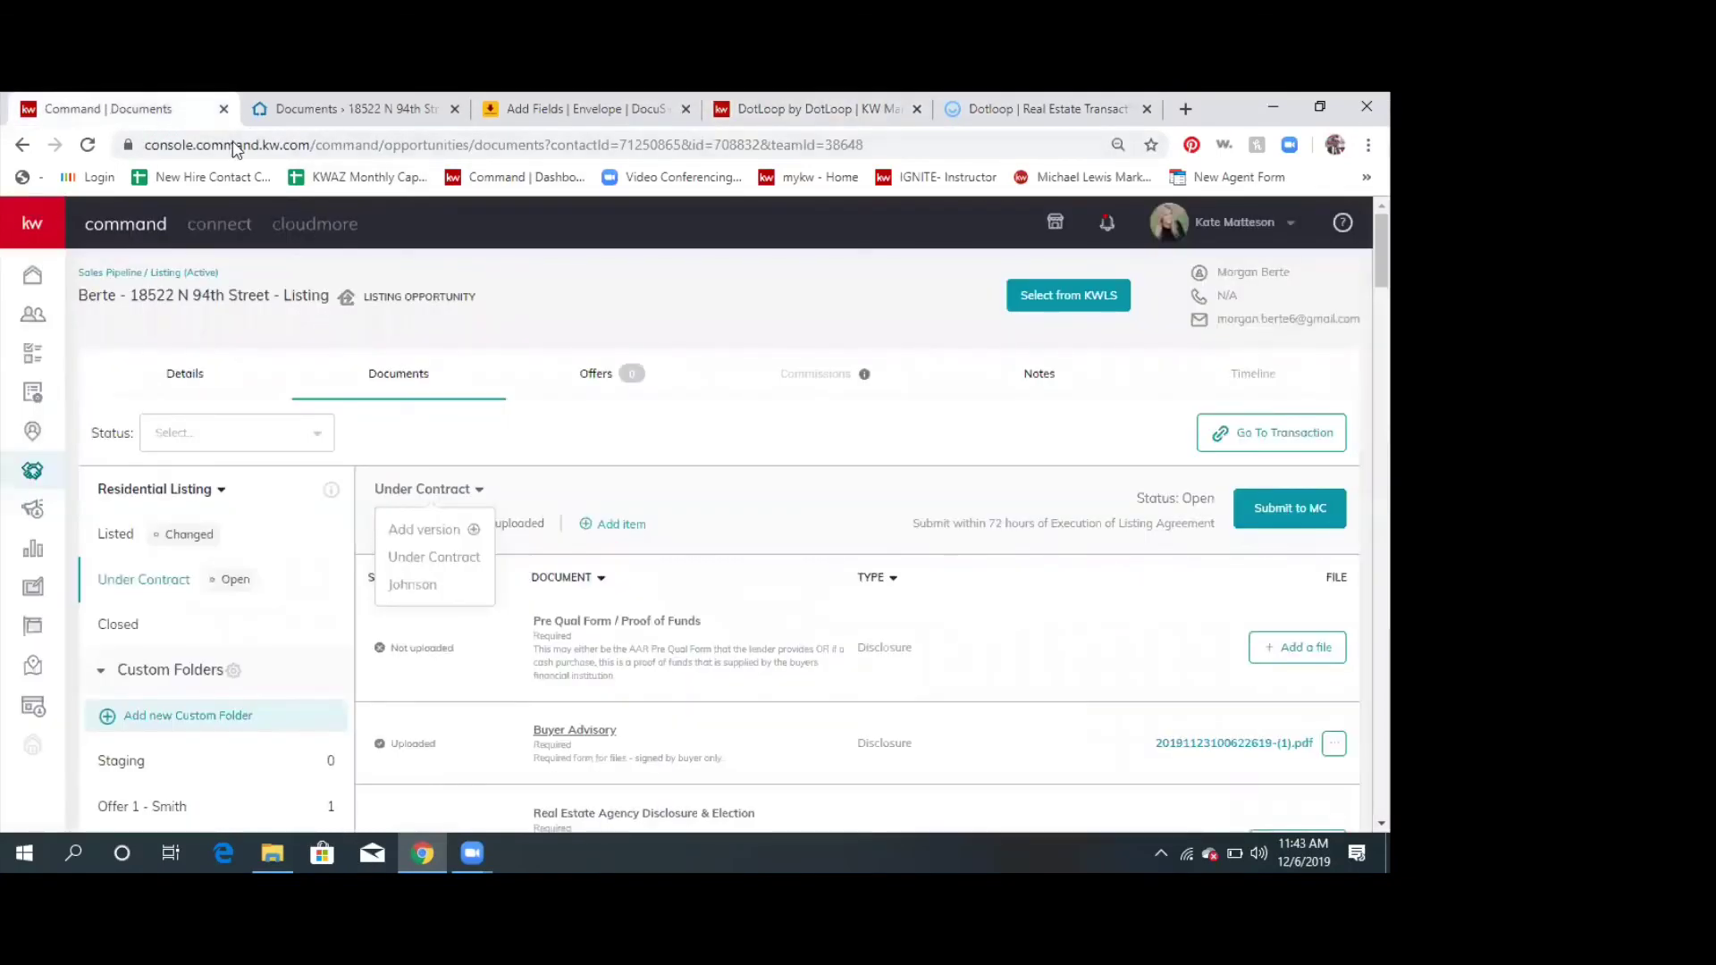
pyautogui.click(1037, 109)
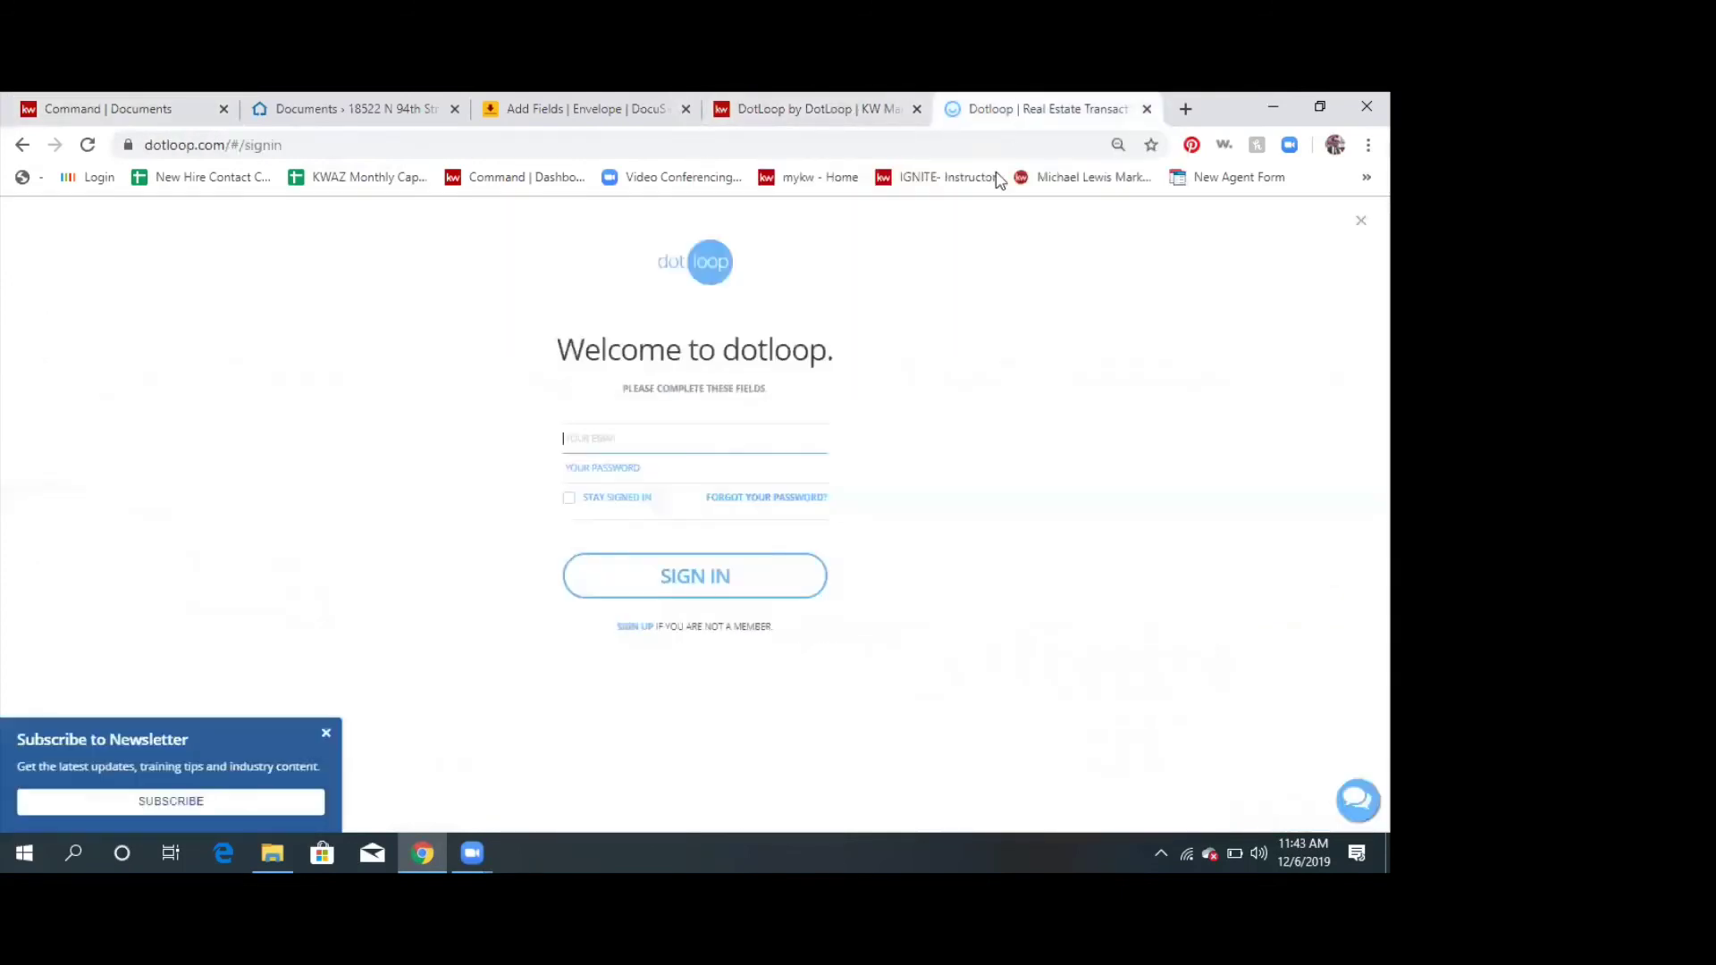
# - Sign in to dotloop with the account e-mail, fixing a typo, and the account password
pyautogui.press('Tab')
pyautogui.hotkey('shift', 'Tab')
pyautogui.click(667, 441)
pyautogui.press('Left')
pyautogui.press('Left')
pyautogui.press('Left')
pyautogui.write('w')
pyautogui.press('Tab')
pyautogui.write('•••••••••••••••')
pyautogui.press('Return')
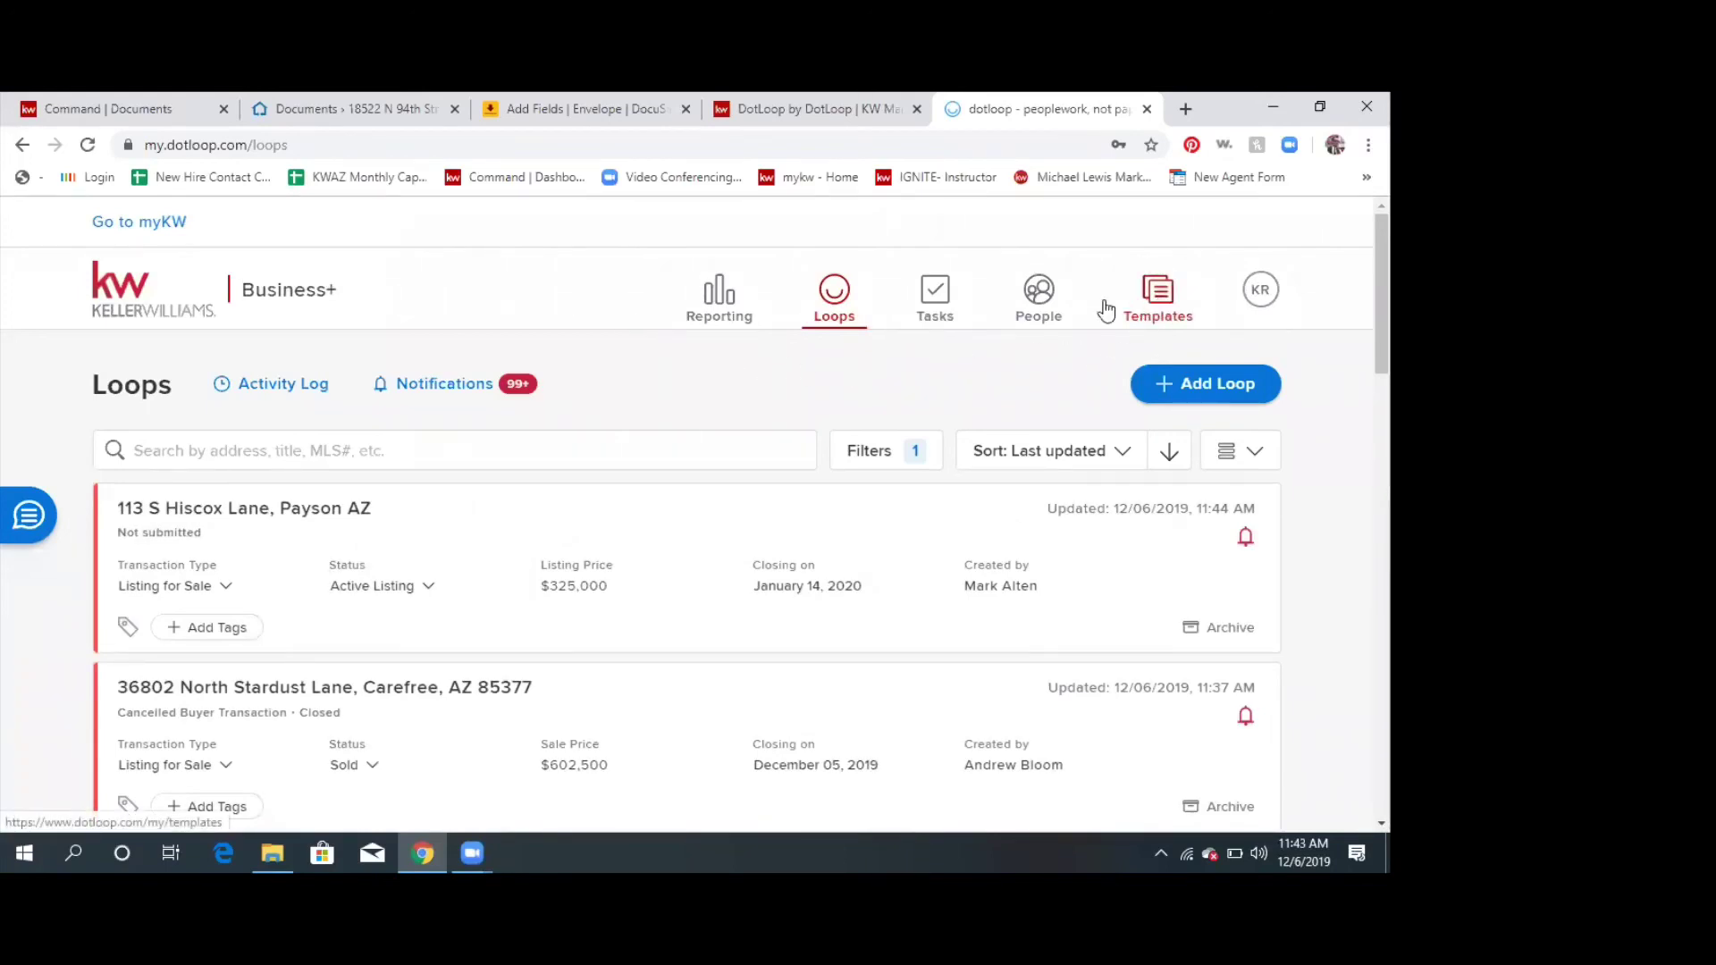
pyautogui.scroll(-1, 368, 554)
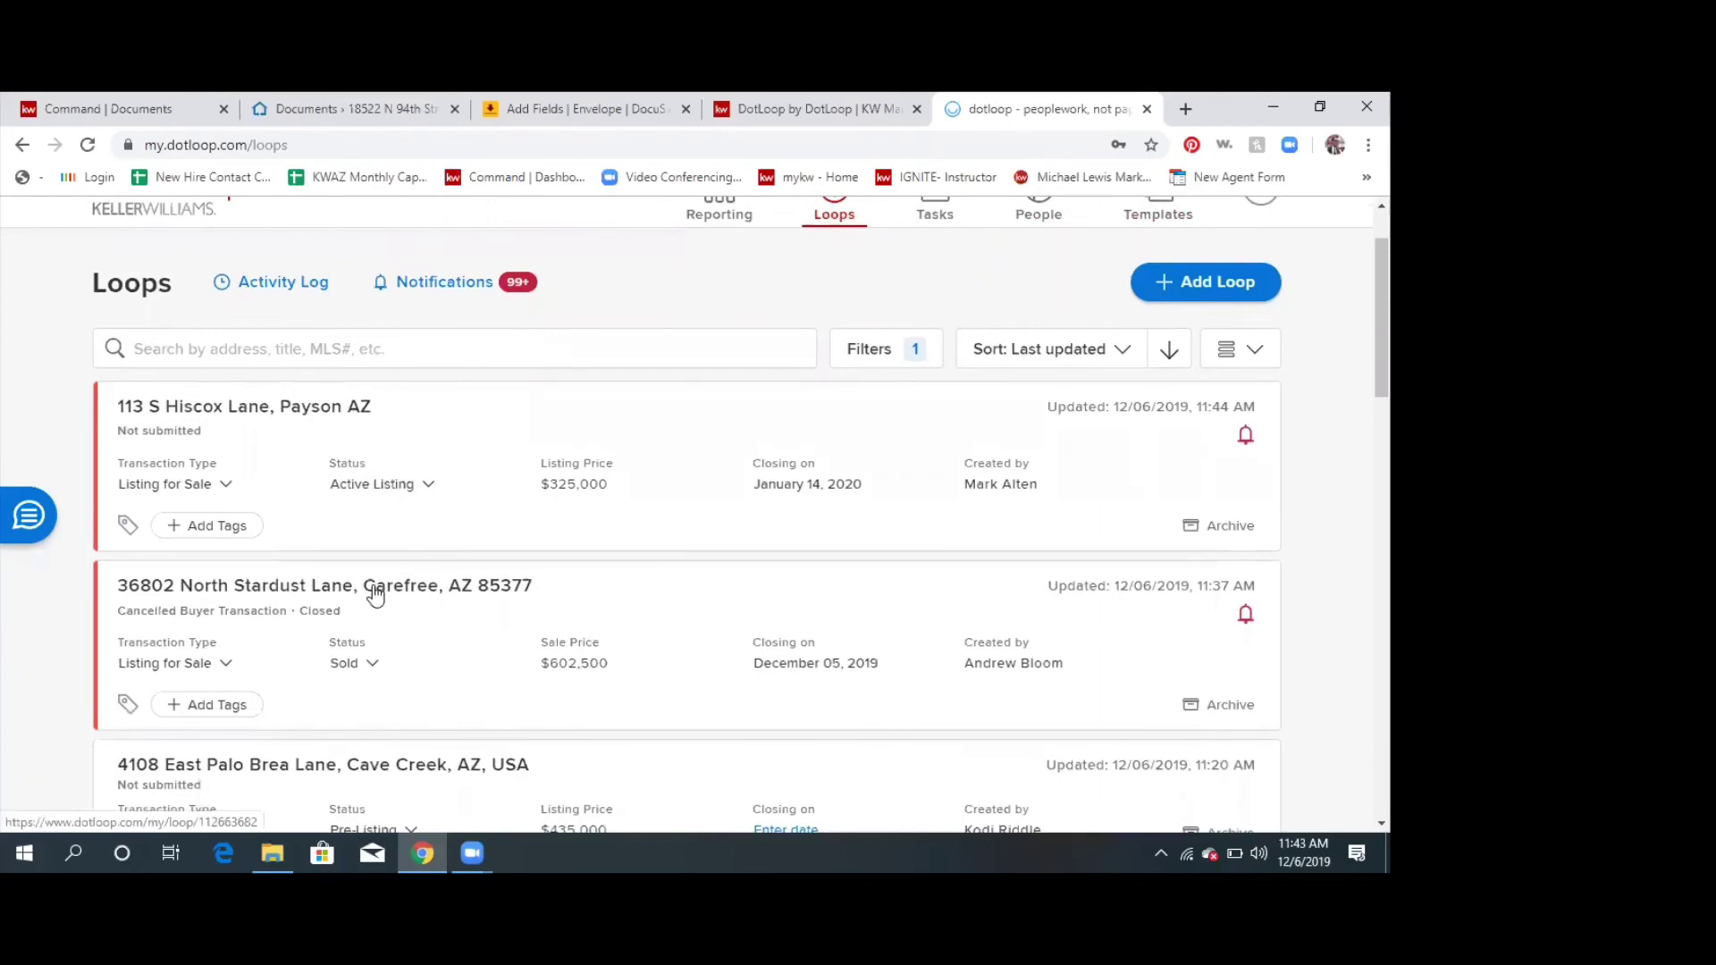
pyautogui.click(557, 586)
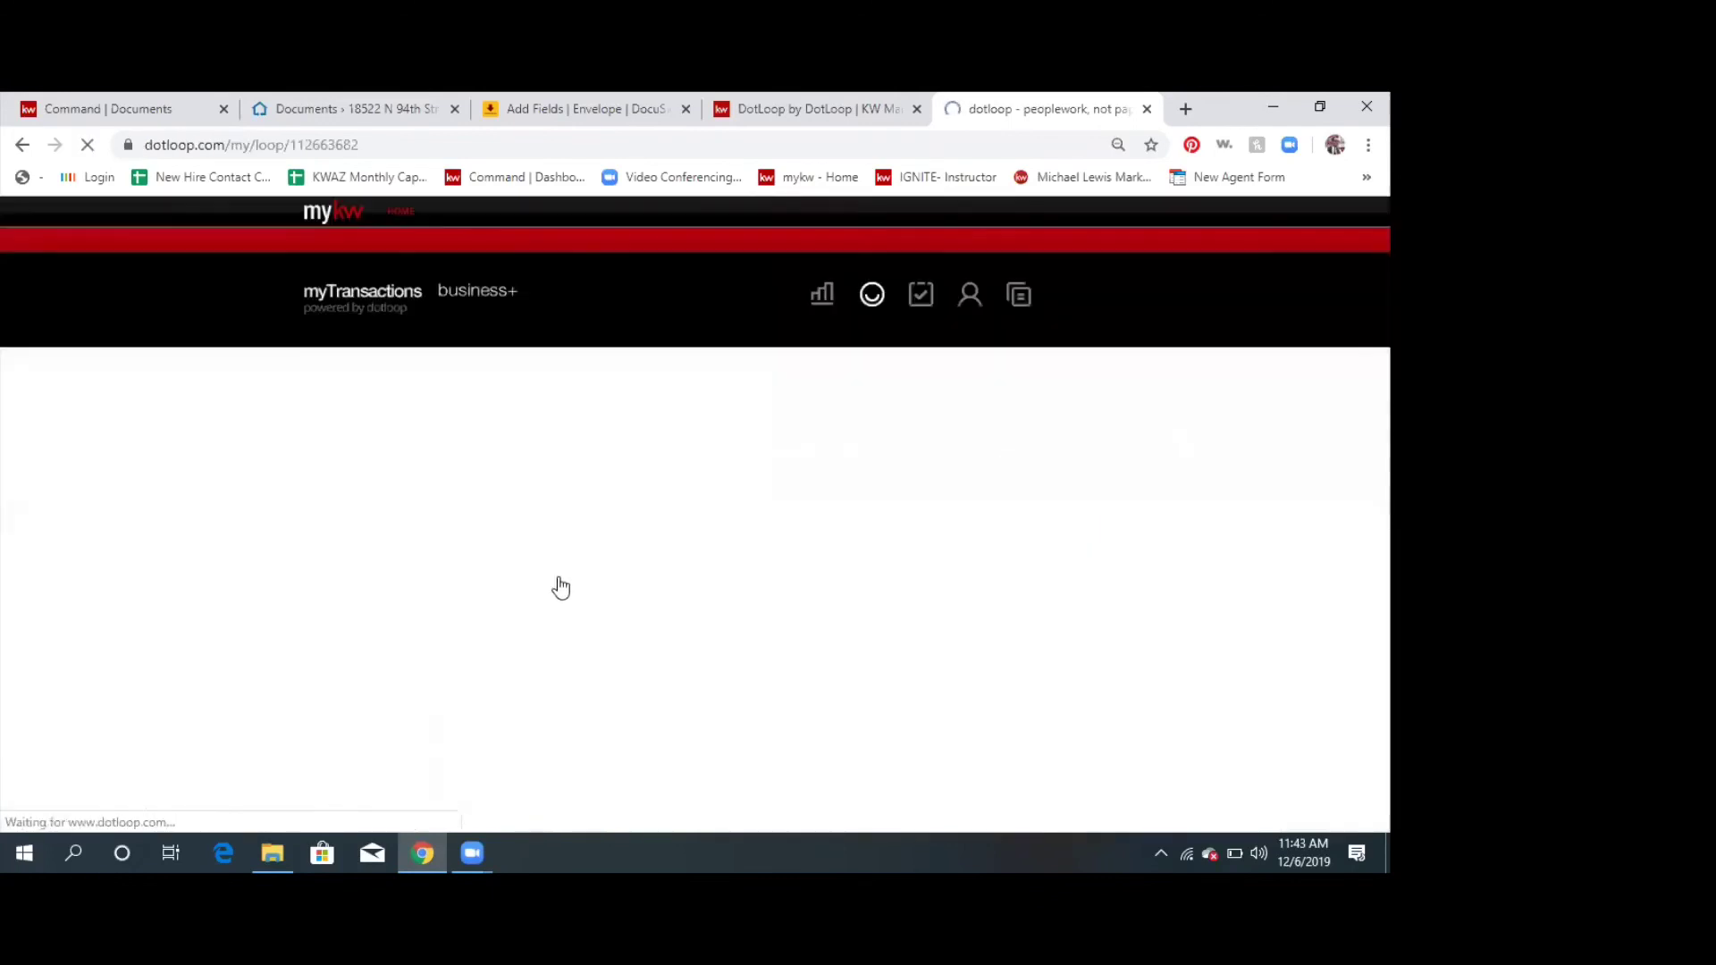
pyautogui.scroll(-1, 702, 508)
pyautogui.scroll(-1, 702, 508)
pyautogui.middleClick(702, 506)
pyautogui.scroll(15, 702, 504)
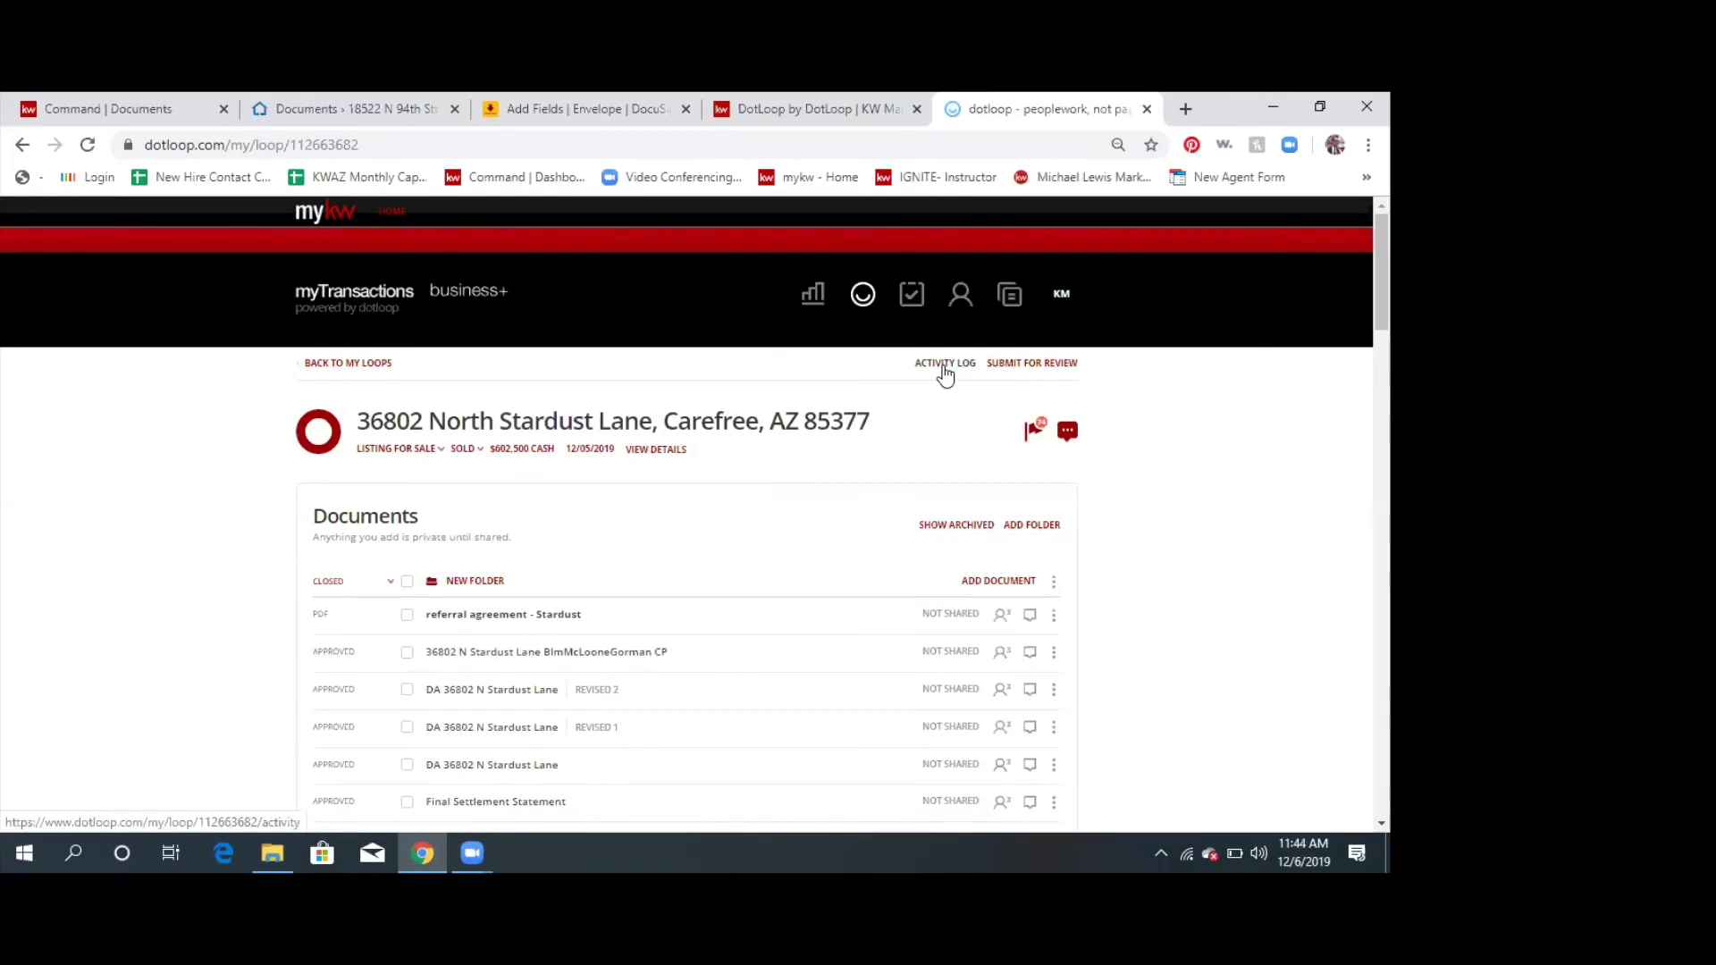
pyautogui.click(944, 368)
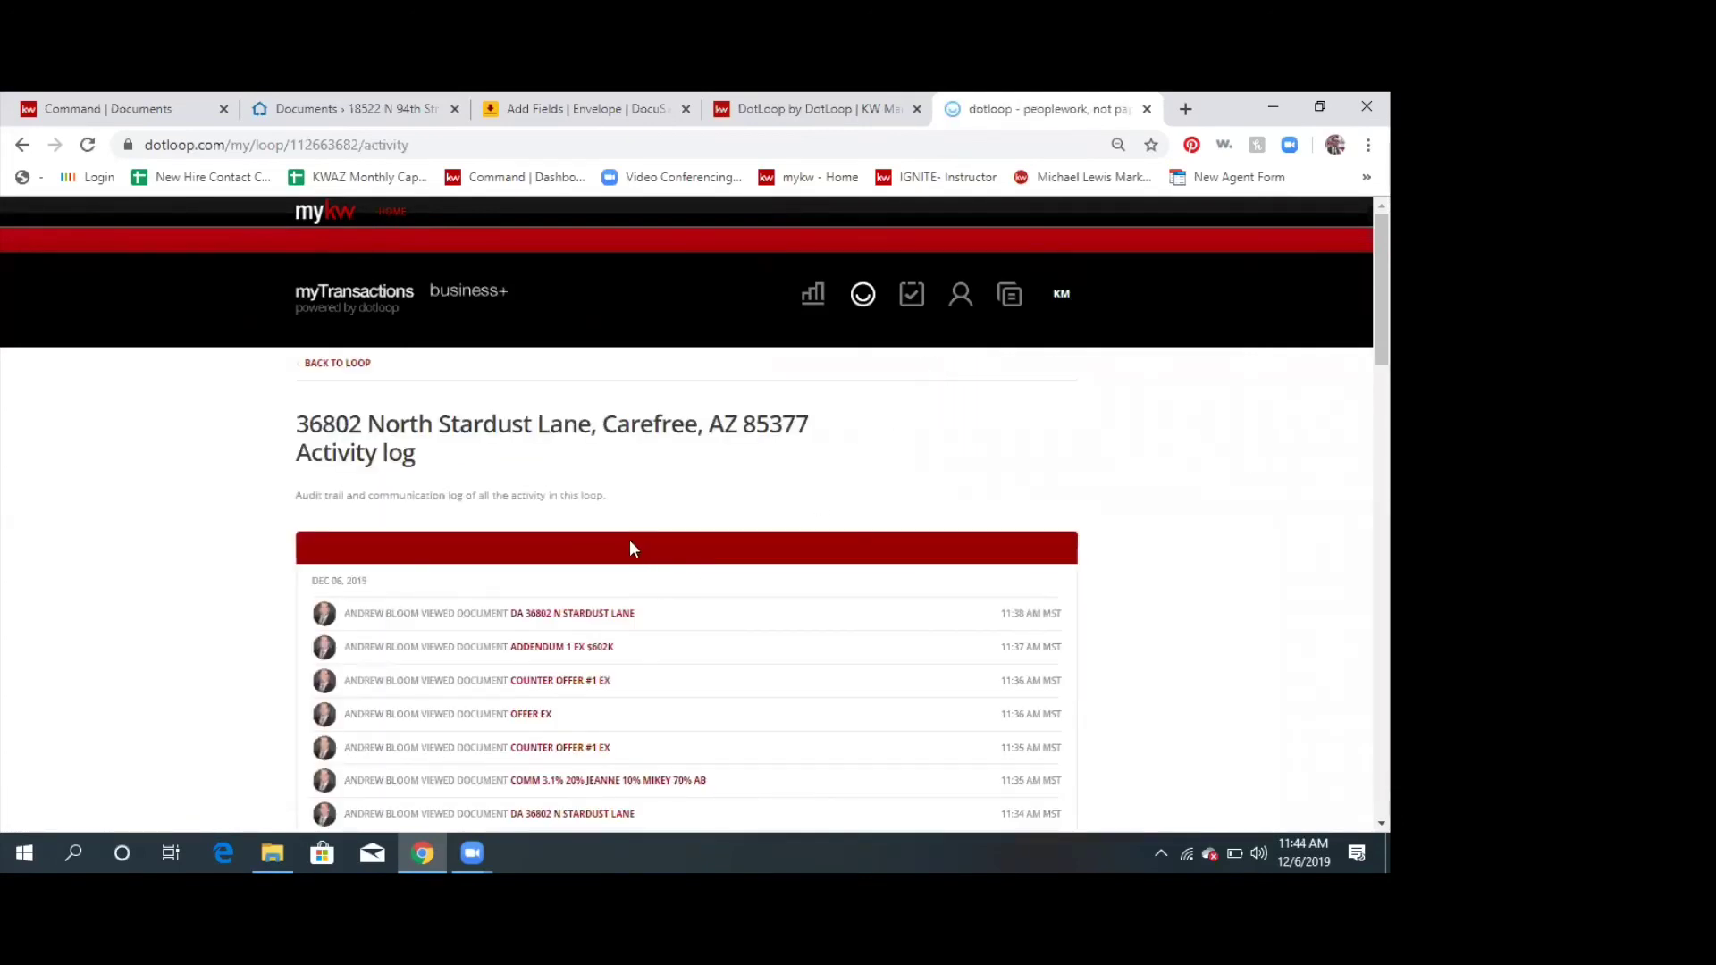
# - Review the activity log back to Nov 05, 2019 and print it as a 7-page PDF
pyautogui.scroll(-15, 629, 548)
pyautogui.scroll(-10, 615, 546)
pyautogui.scroll(-15, 613, 533)
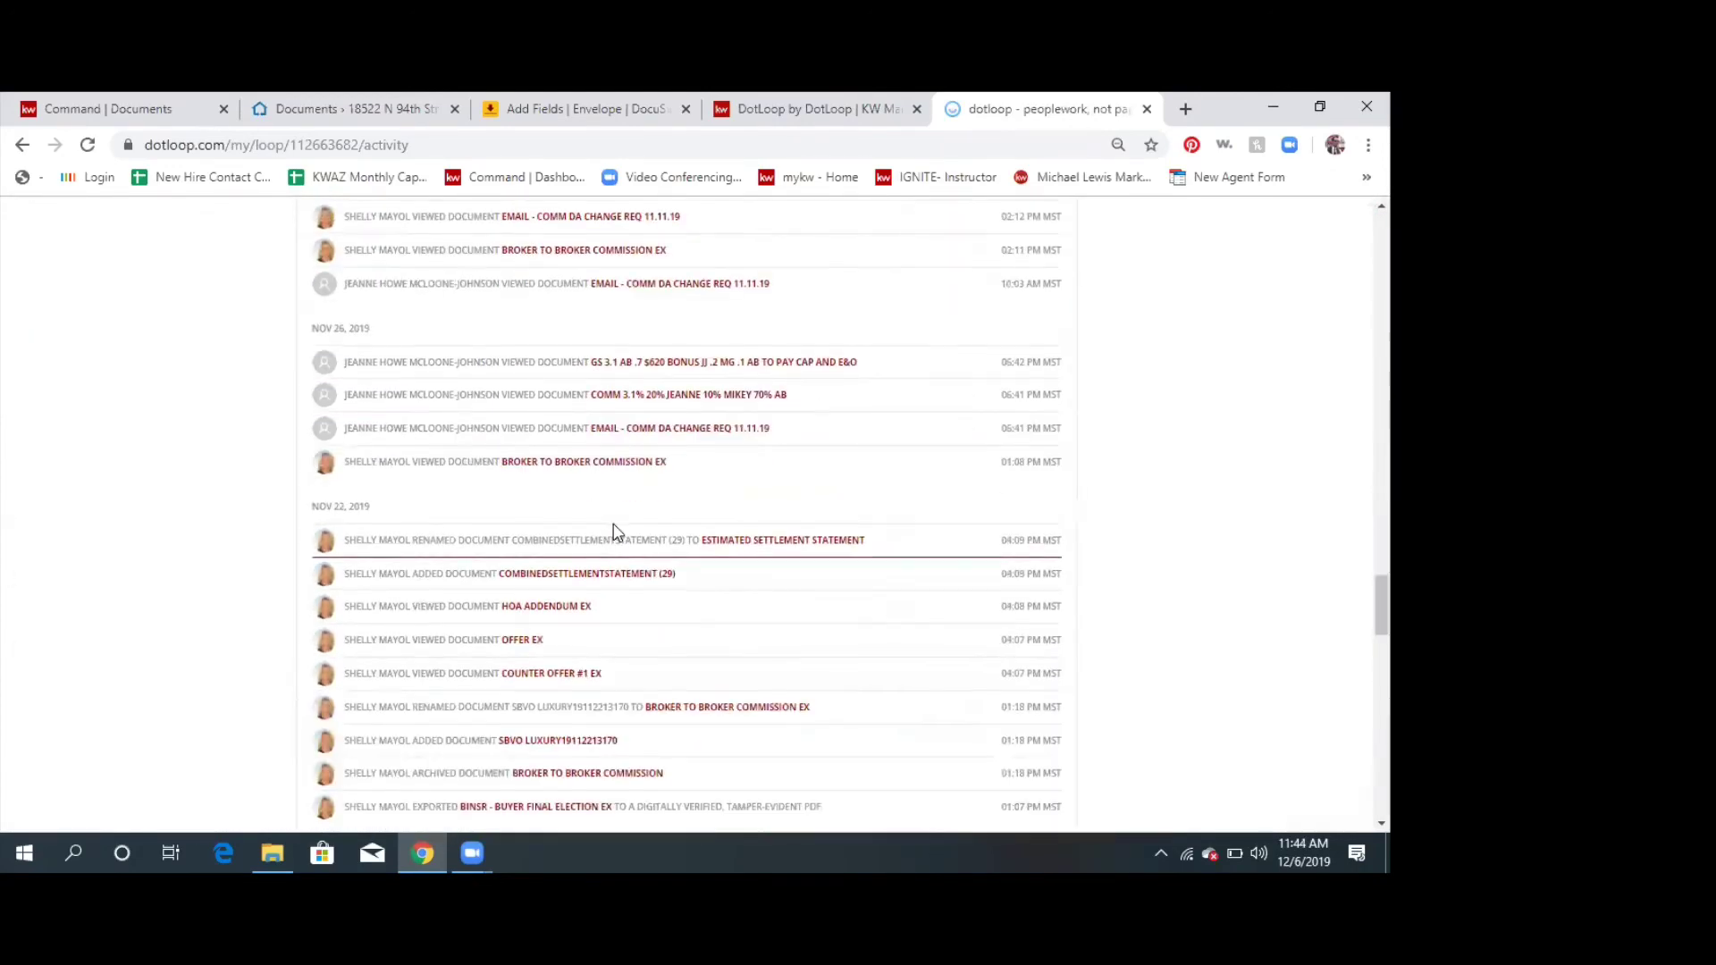
pyautogui.scroll(-15, 613, 533)
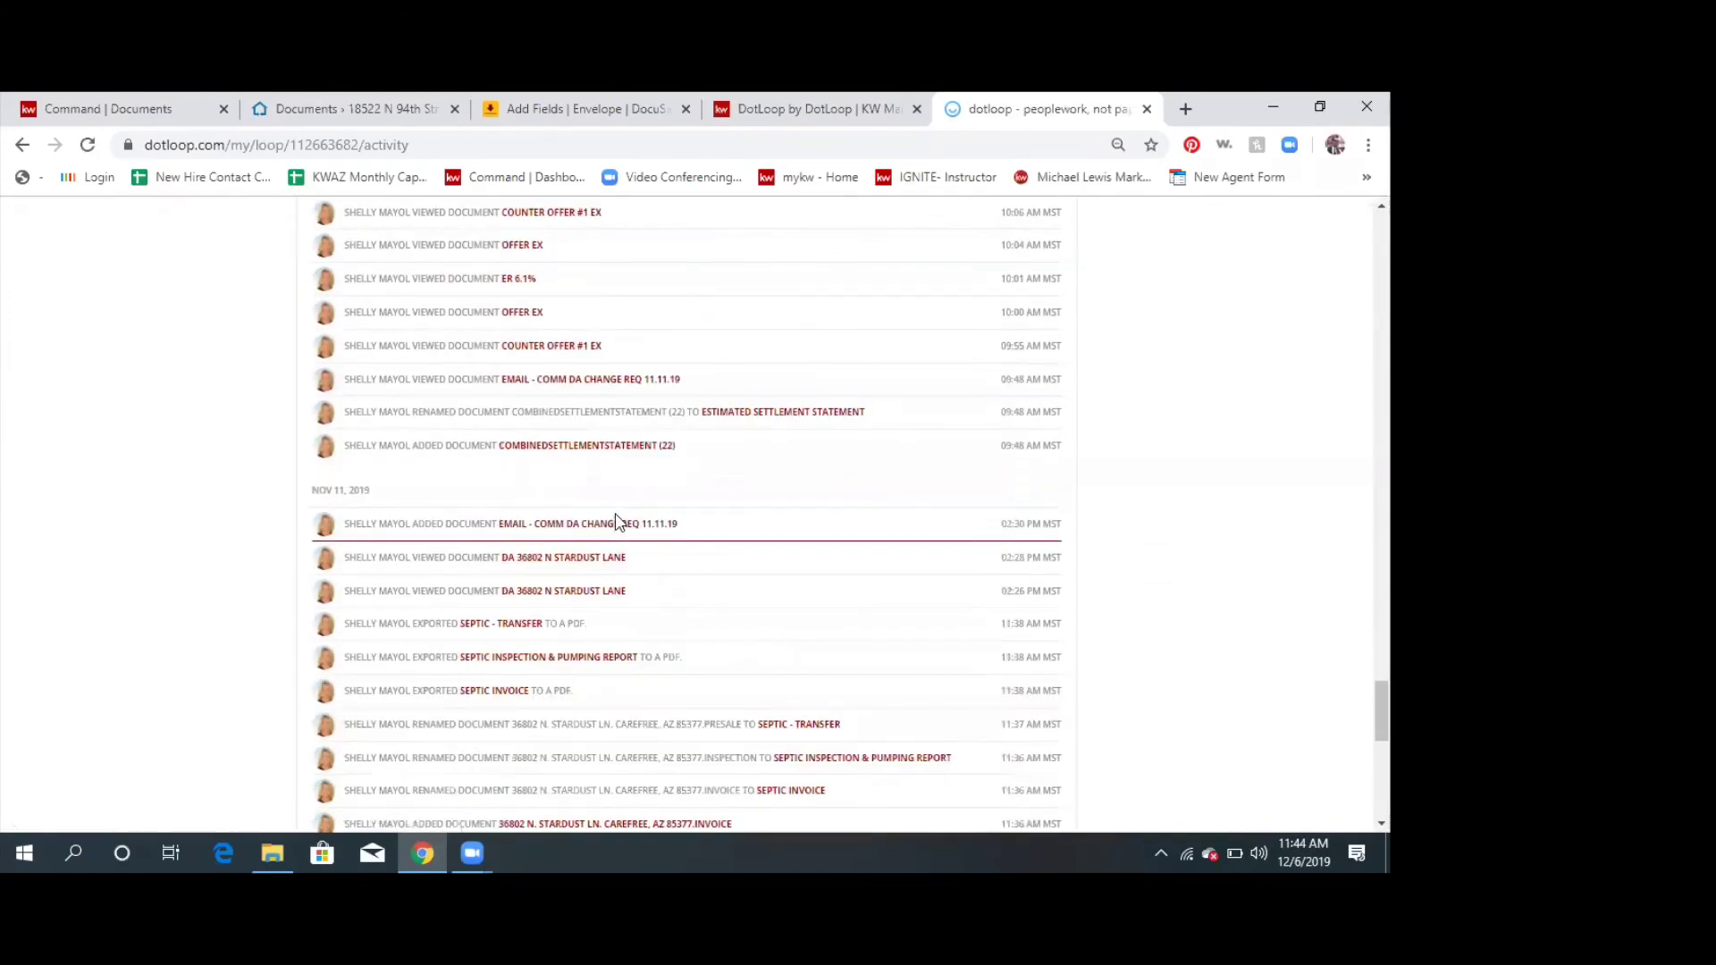
pyautogui.scroll(-7, 615, 523)
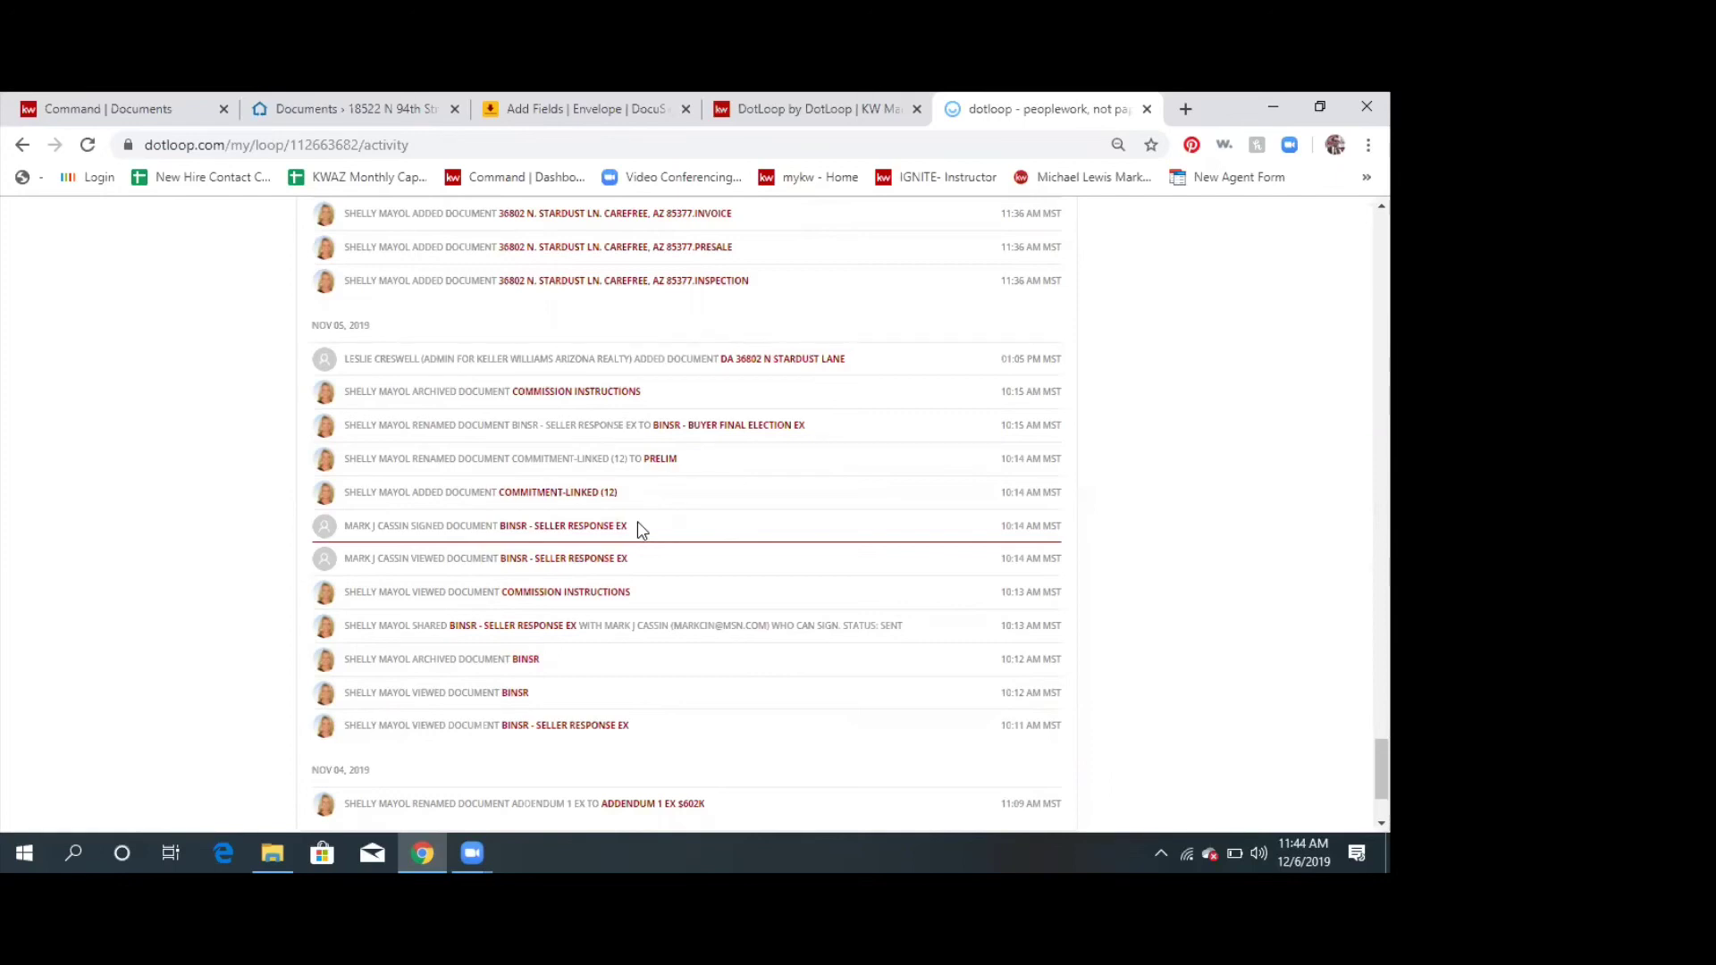
pyautogui.rightClick(875, 322)
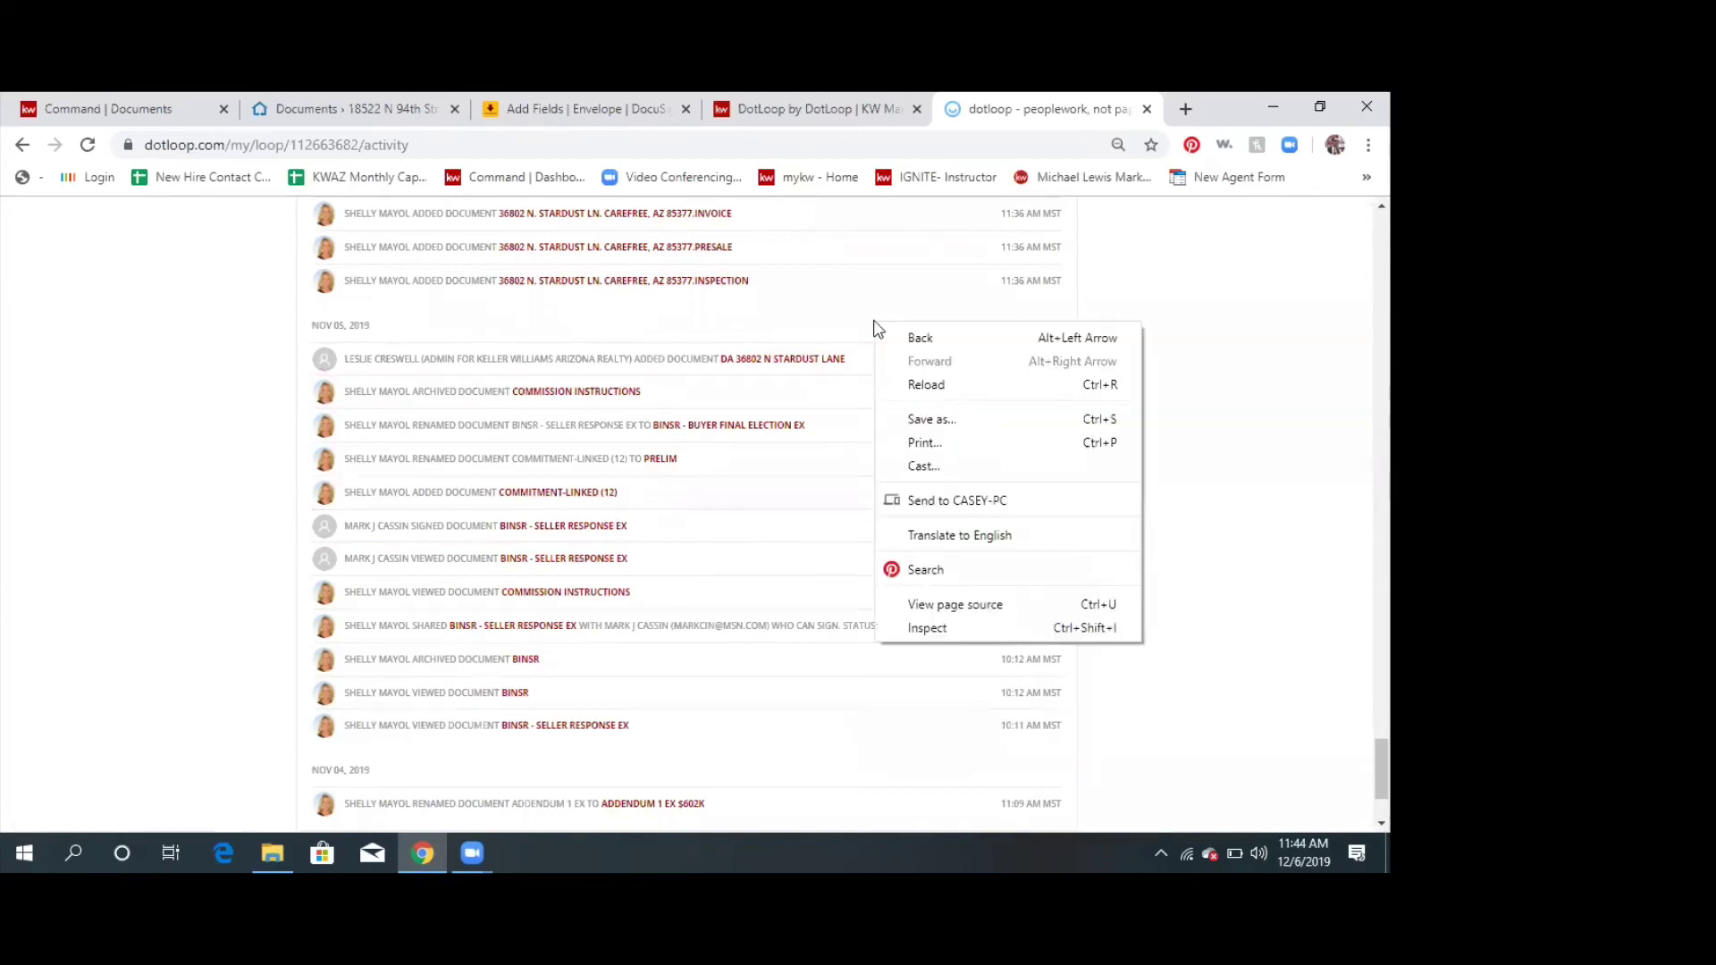
pyautogui.click(952, 441)
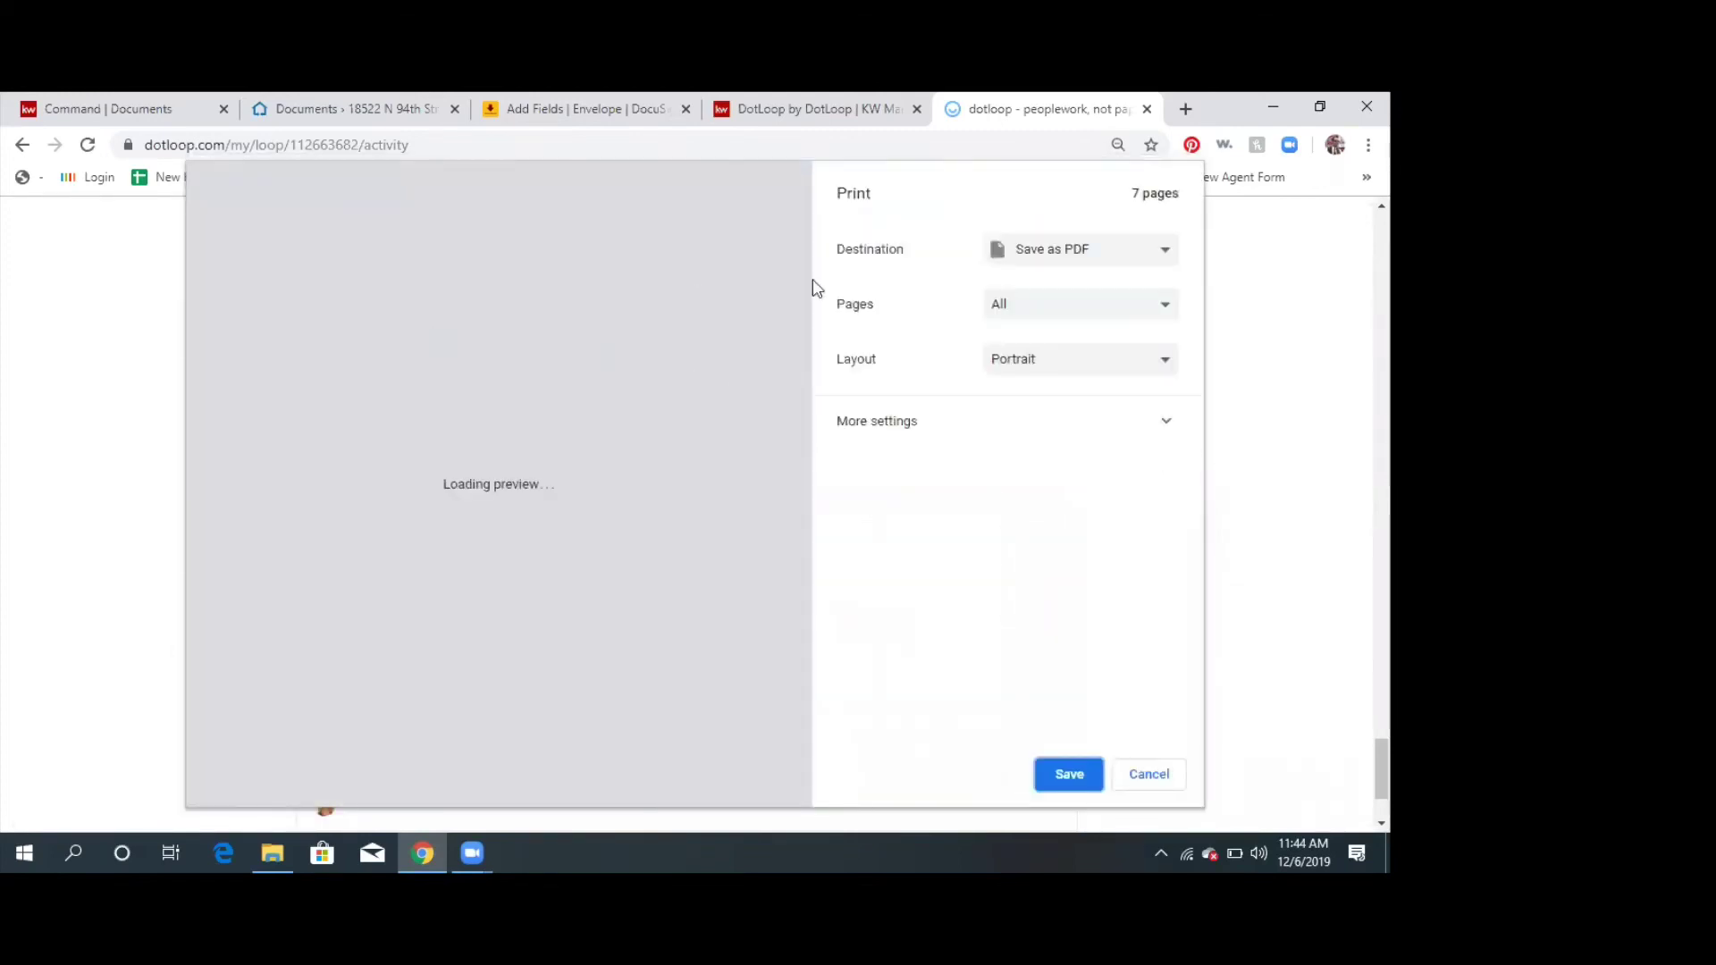